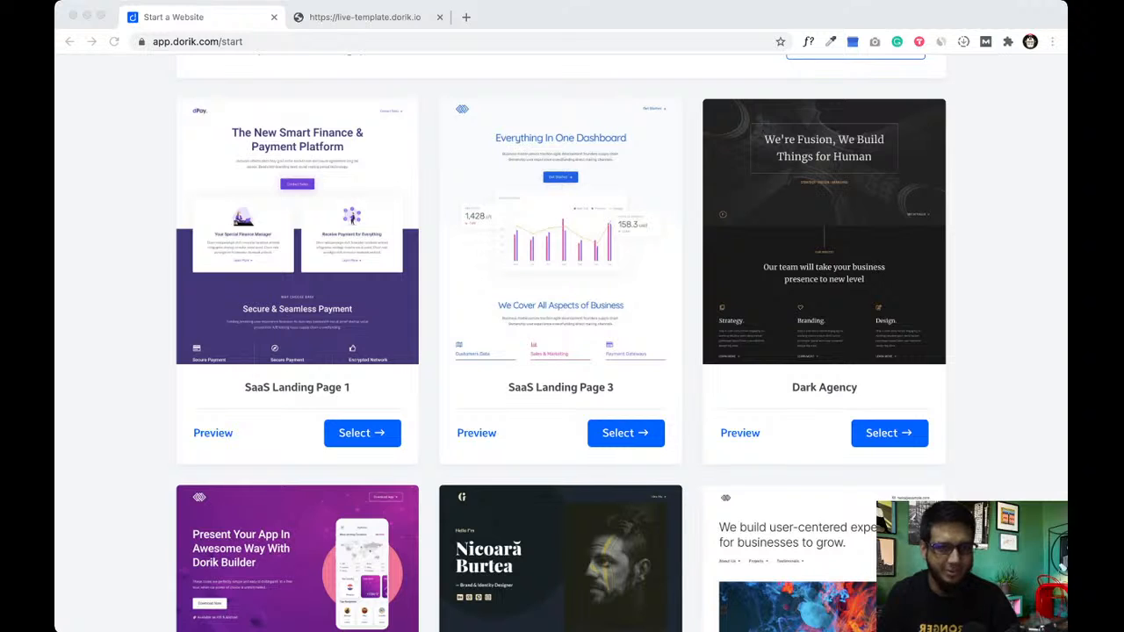
# - Examine the published live-template.dorik.io page from its hero section through features, testimonials and pricing to the footer
pyautogui.scroll(3, 560, 343)
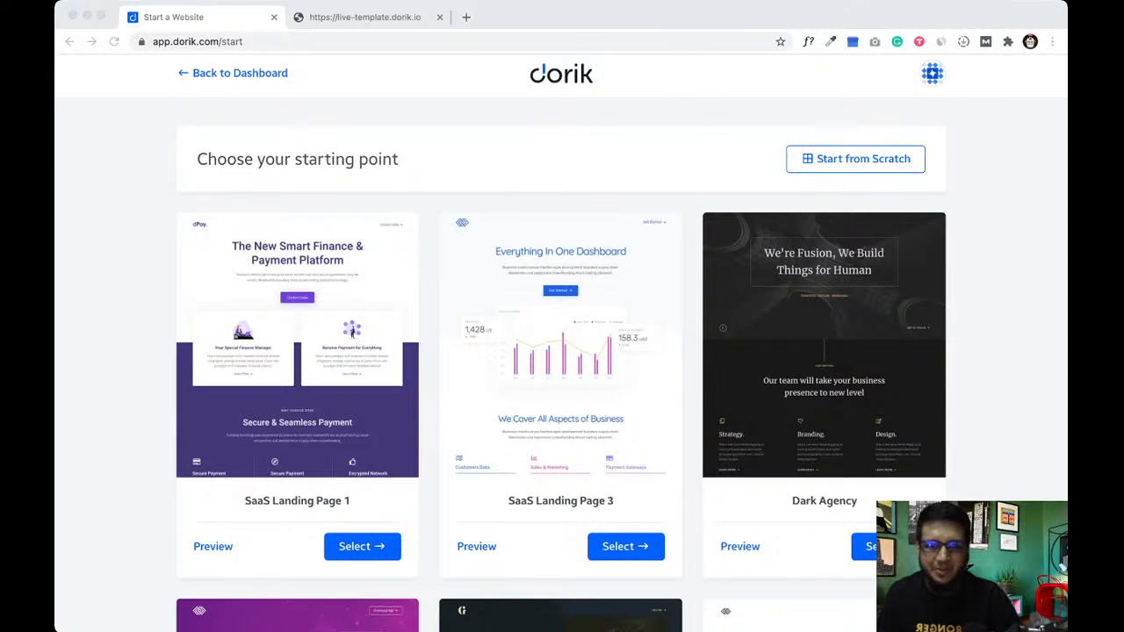
pyautogui.click(364, 17)
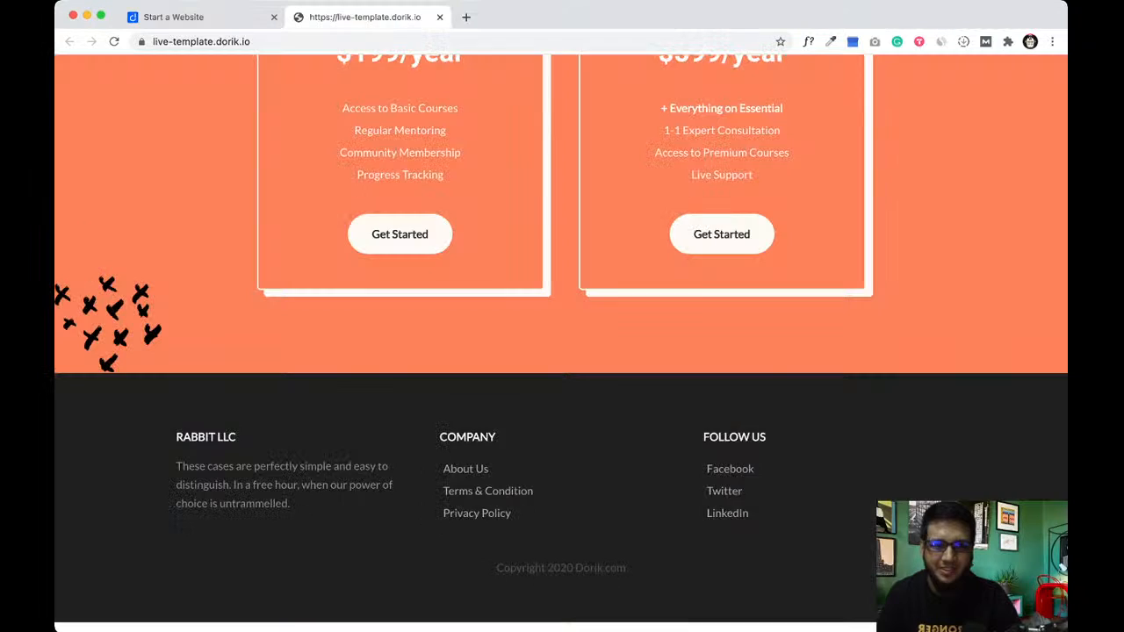
pyautogui.scroll(20, 562, 342)
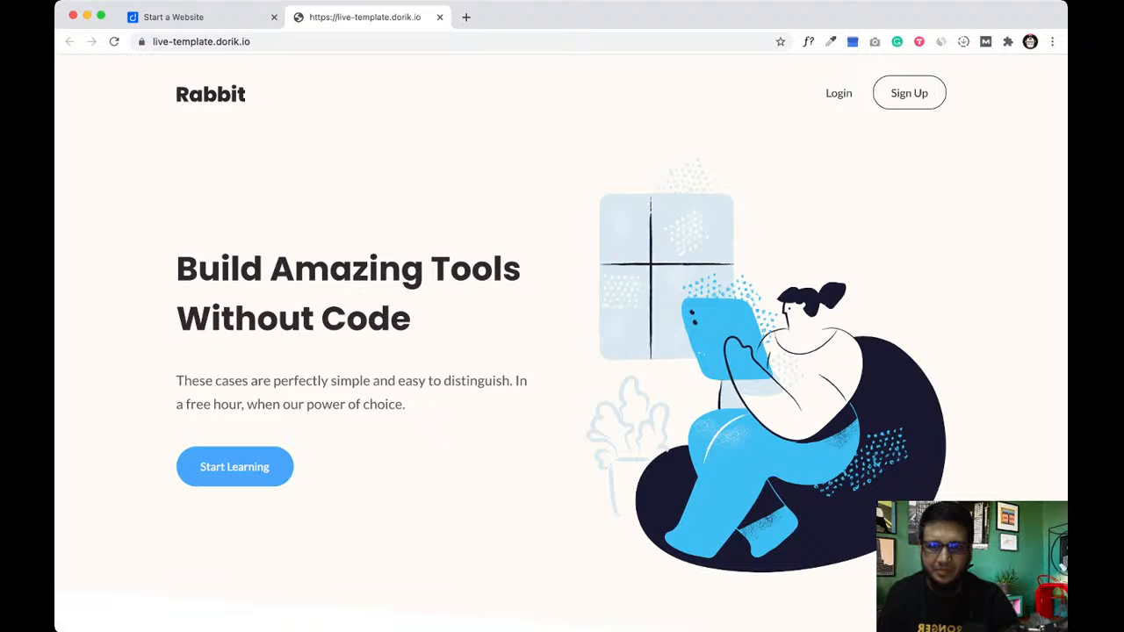
pyautogui.scroll(-1, 562, 343)
pyautogui.scroll(-7, 561, 343)
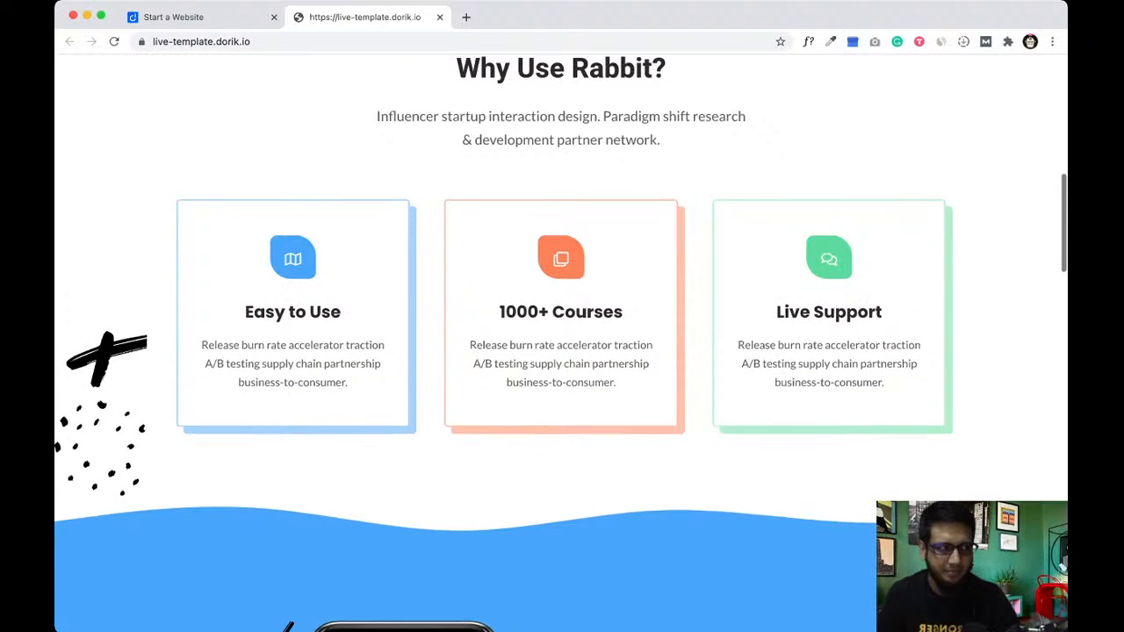
pyautogui.scroll(-4, 561, 343)
pyautogui.scroll(-1, 561, 343)
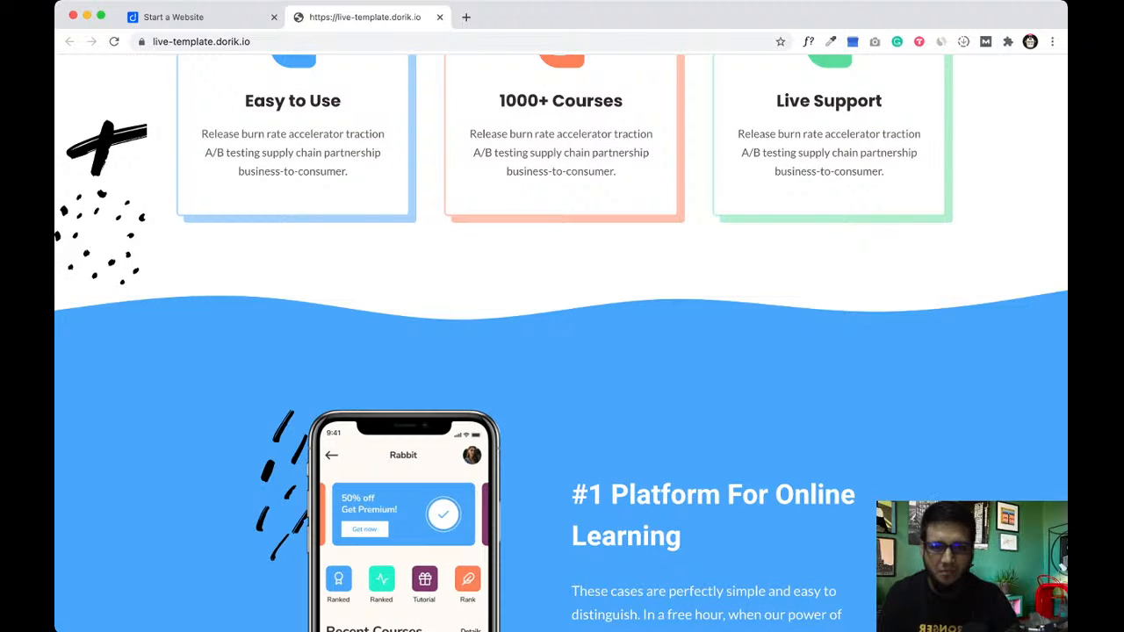
pyautogui.scroll(-9, 561, 343)
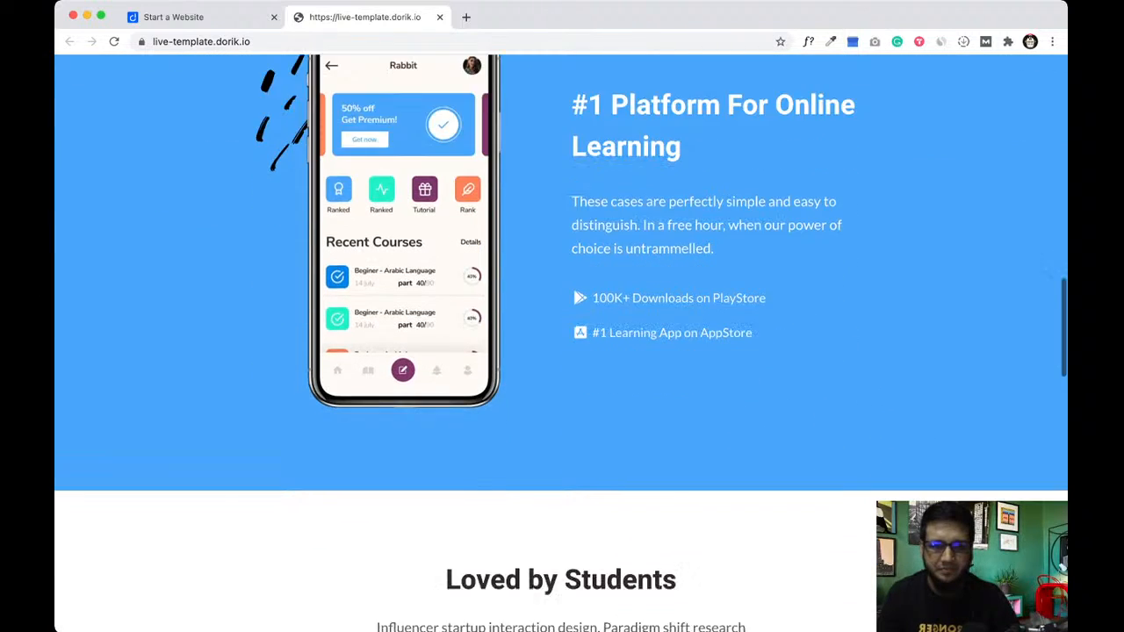
pyautogui.scroll(-18, 562, 342)
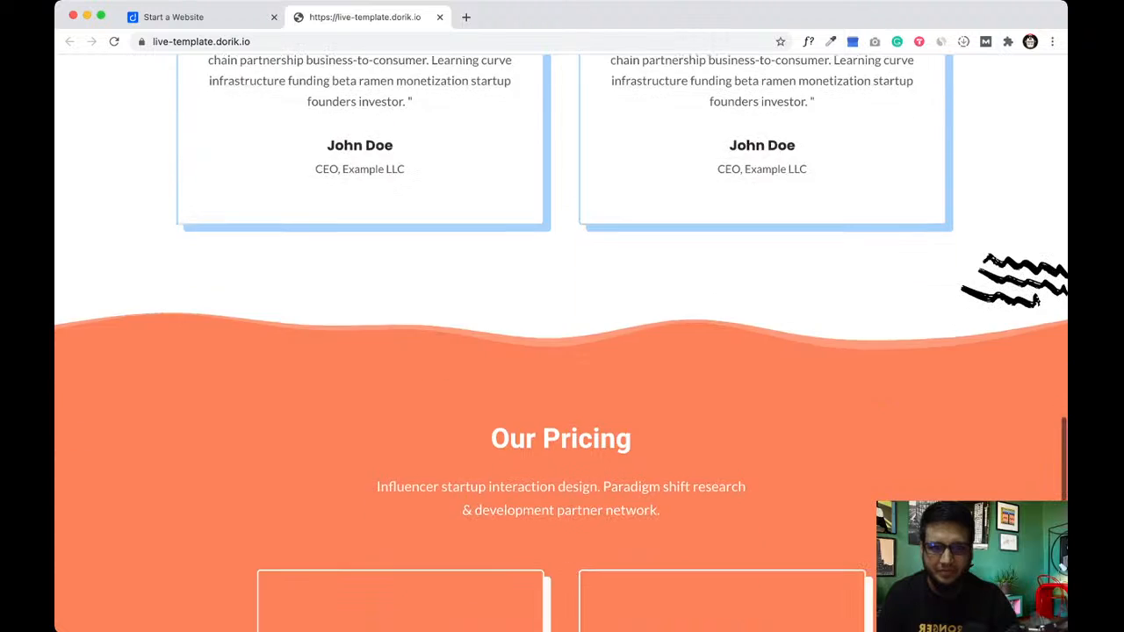
pyautogui.scroll(-15, 561, 342)
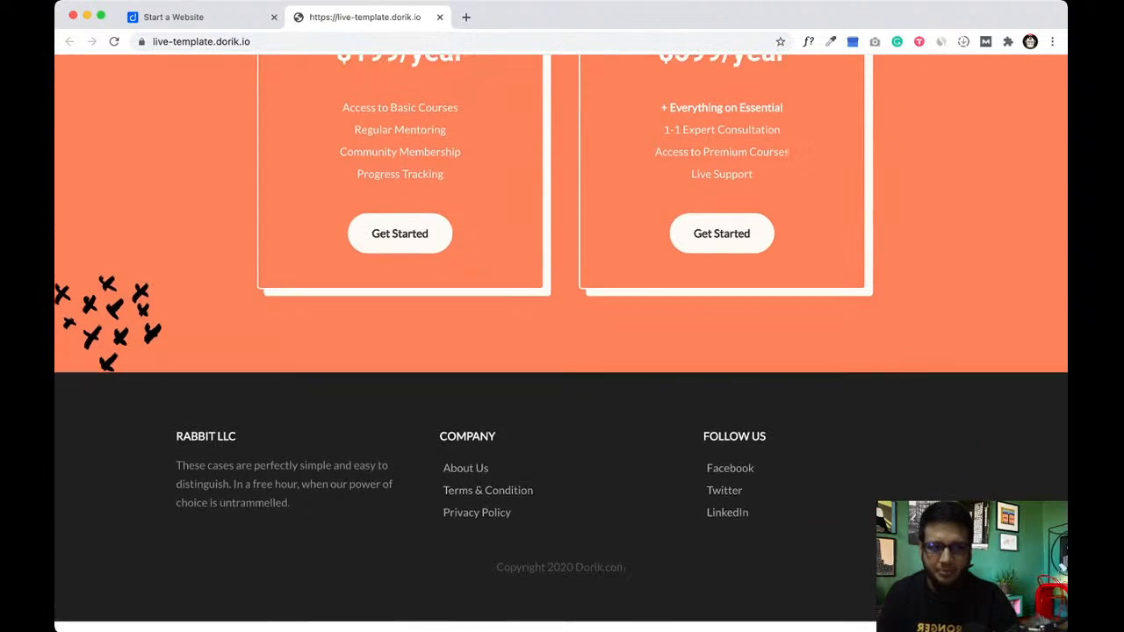
pyautogui.scroll(7, 561, 343)
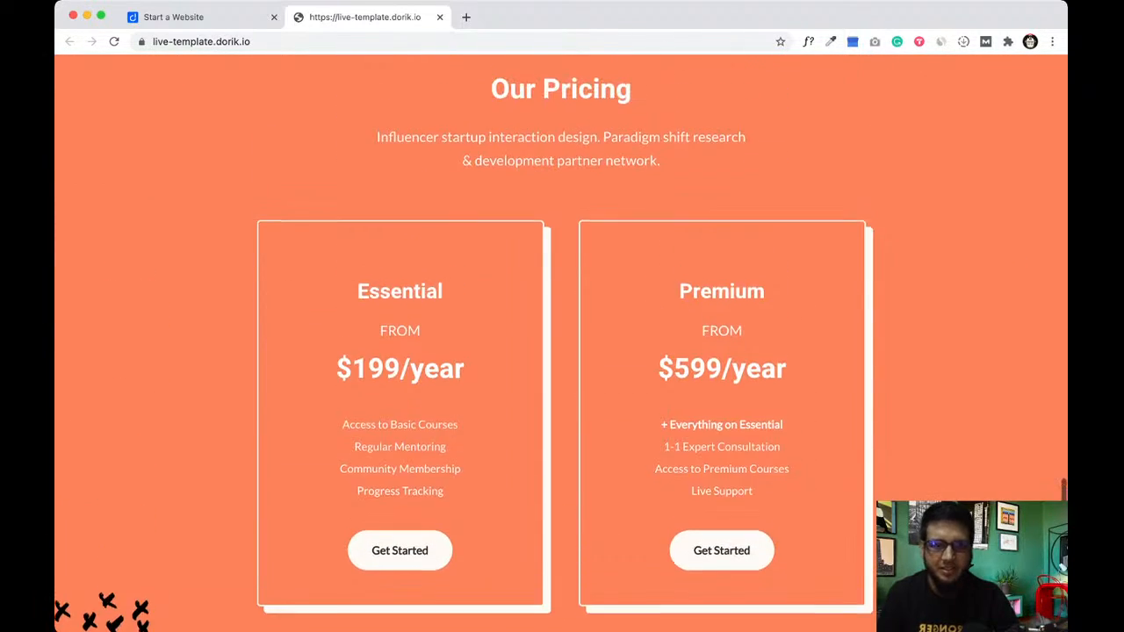
pyautogui.scroll(13, 561, 343)
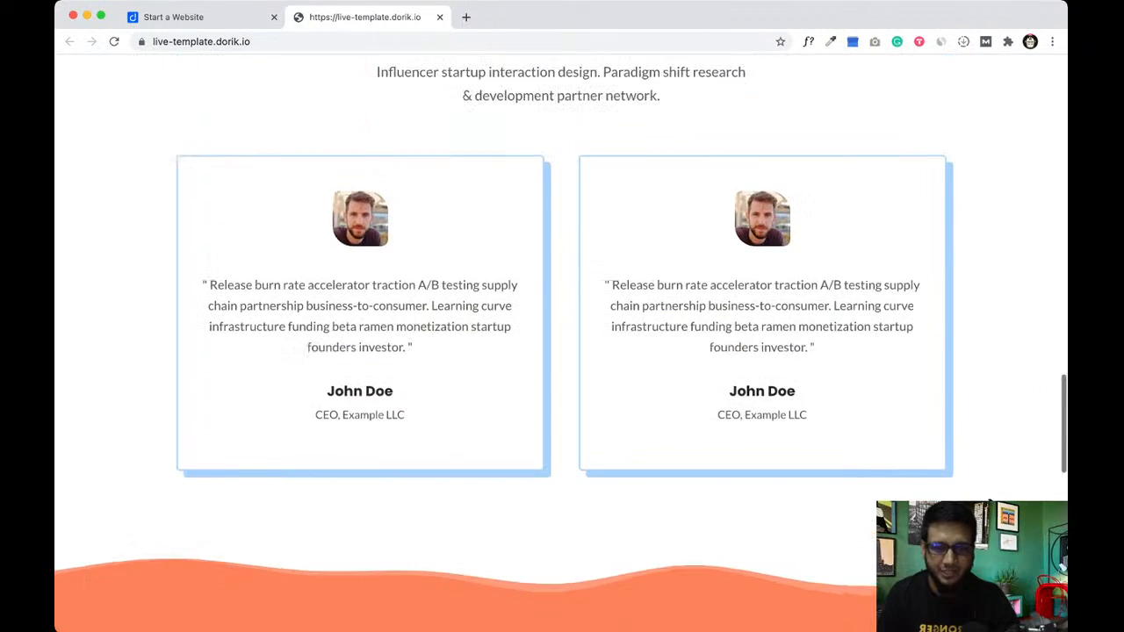
pyautogui.scroll(15, 561, 342)
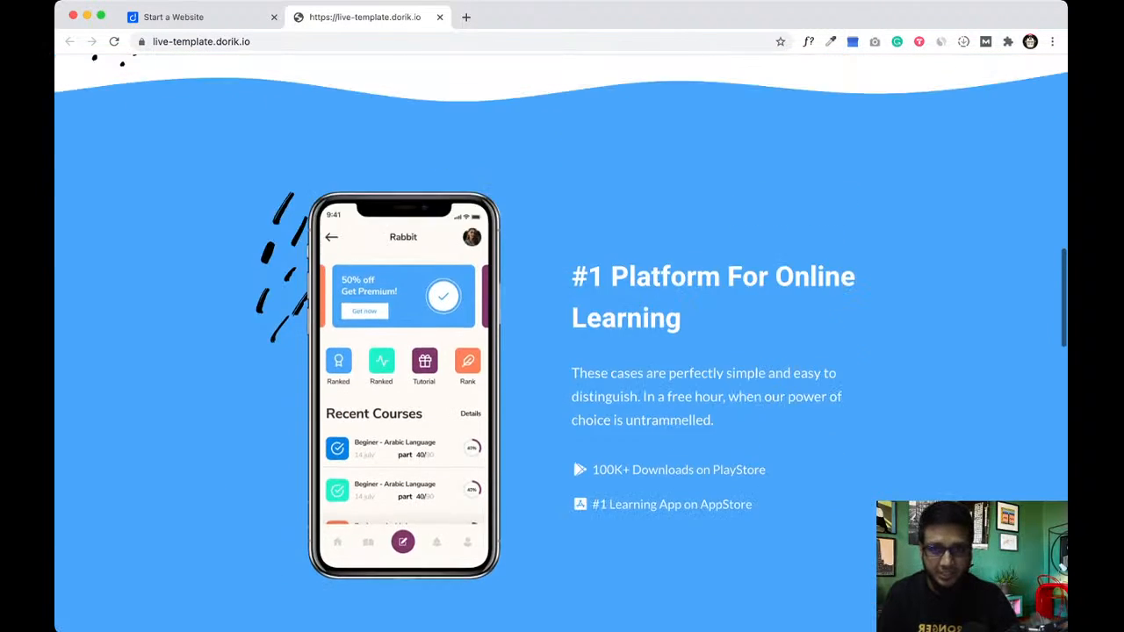
pyautogui.scroll(18, 561, 343)
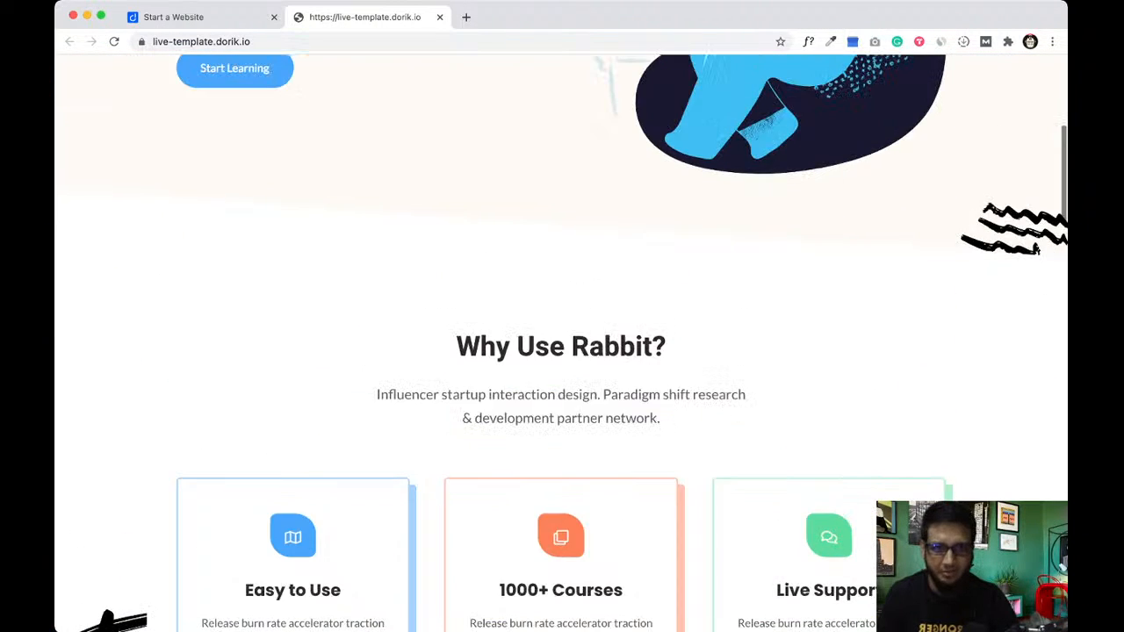
pyautogui.scroll(9, 561, 342)
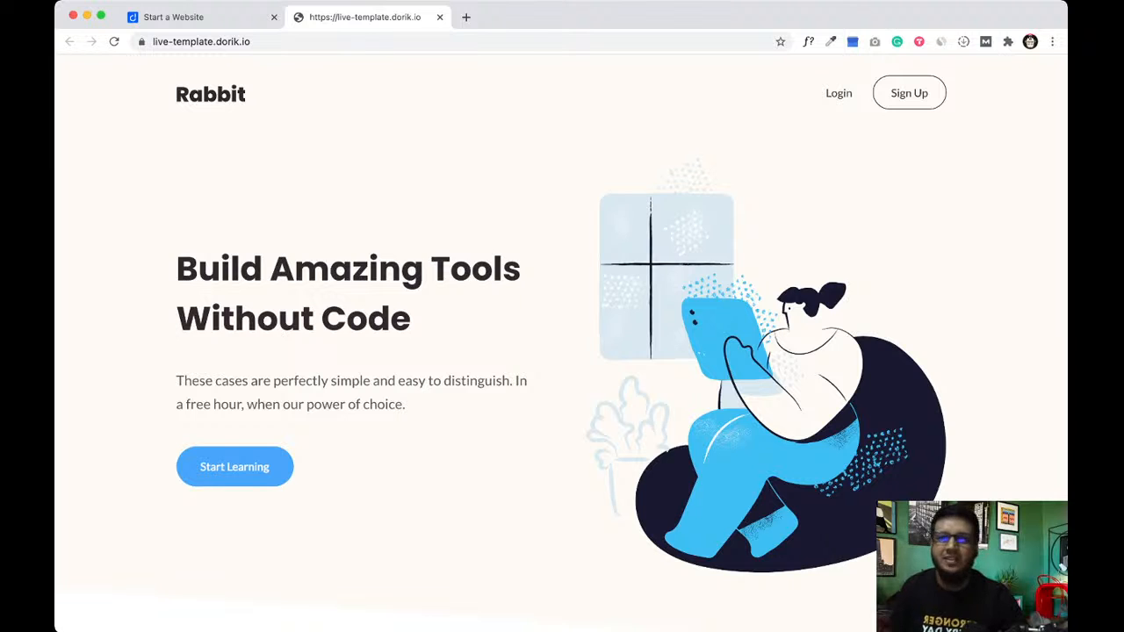
# - Compare the starter template gallery with the hero section of the published reference page
pyautogui.click(200, 17)
pyautogui.scroll(1, 561, 343)
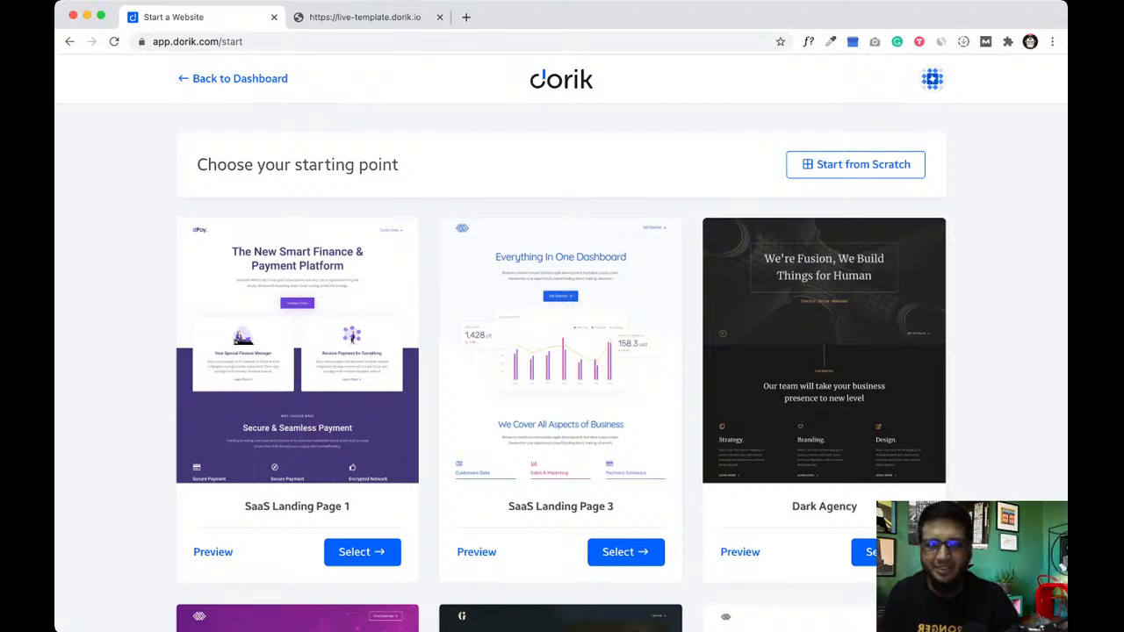
pyautogui.click(365, 17)
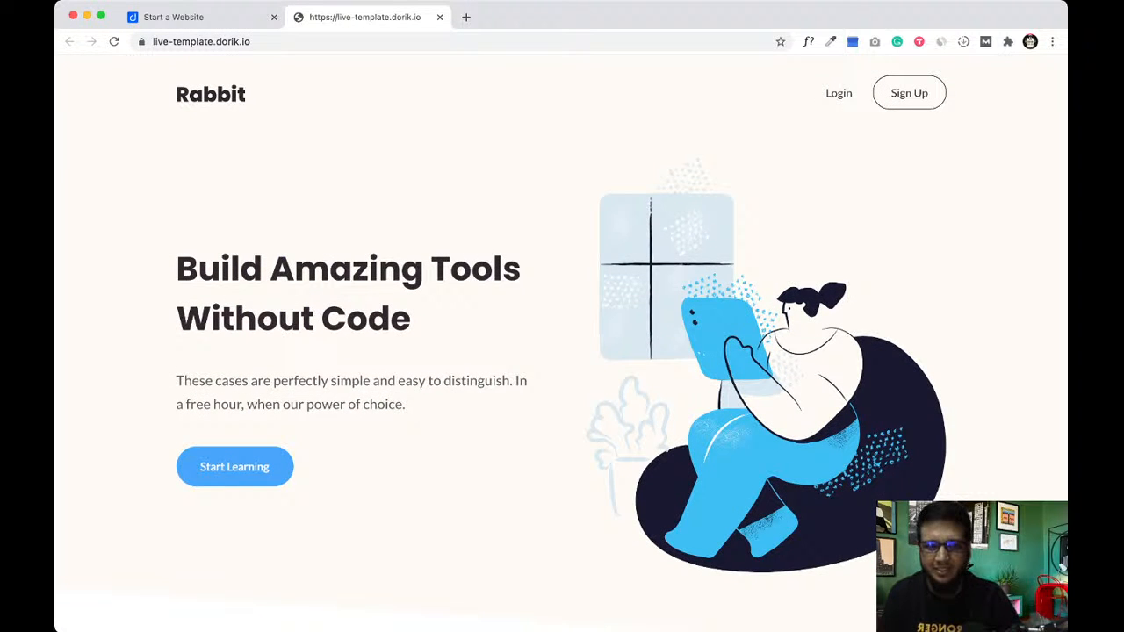
pyautogui.scroll(-1, 561, 343)
pyautogui.scroll(1, 561, 342)
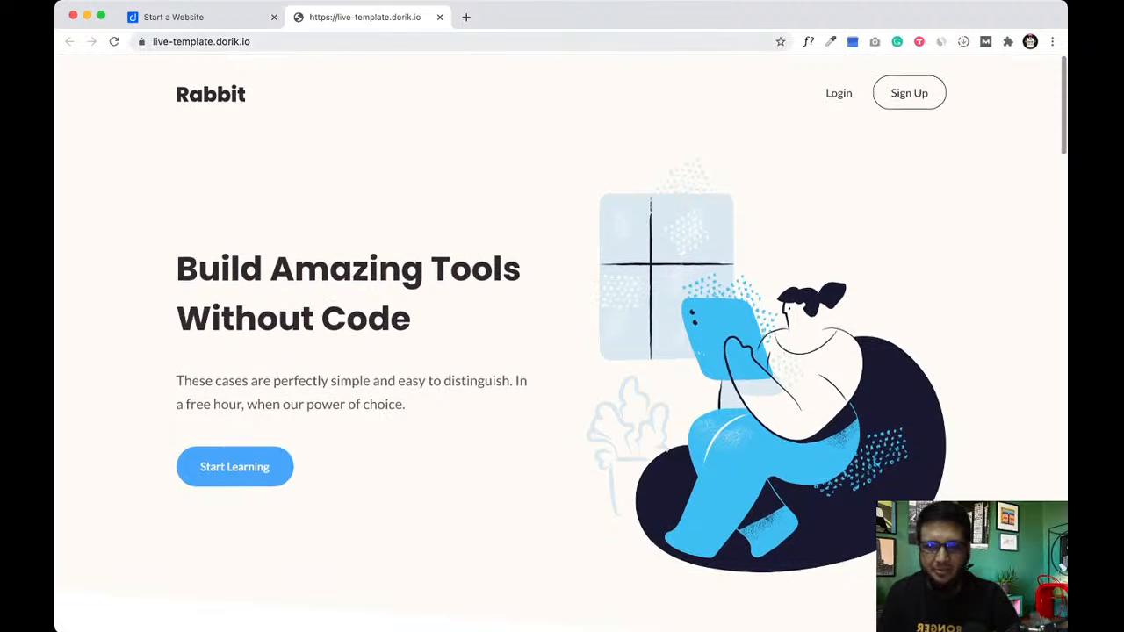
pyautogui.click(200, 17)
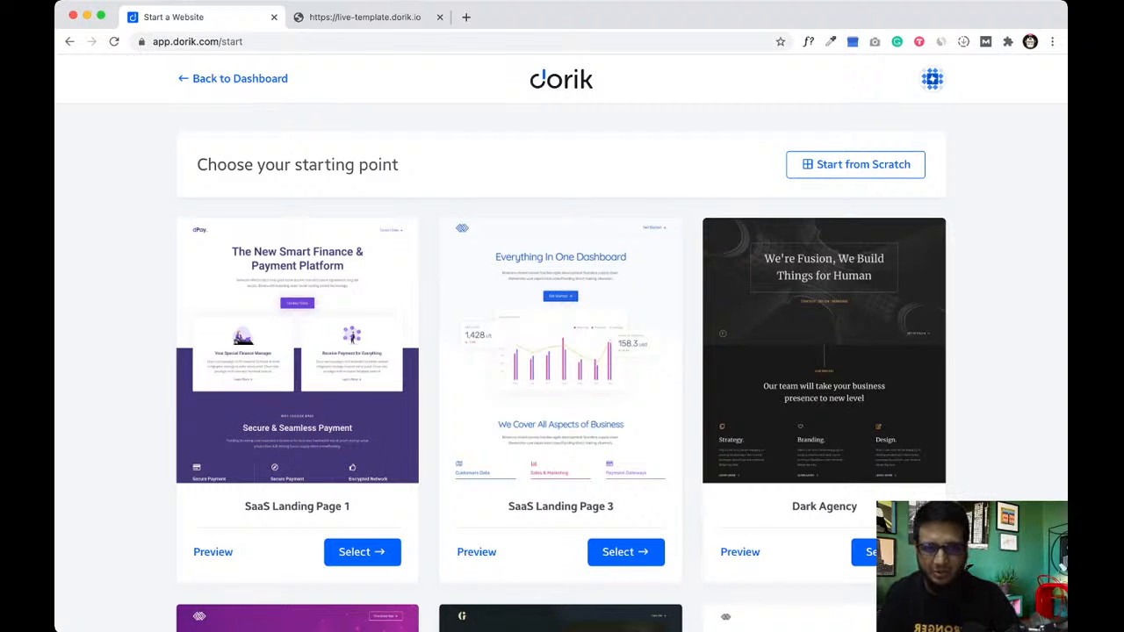
pyautogui.scroll(-9, 562, 351)
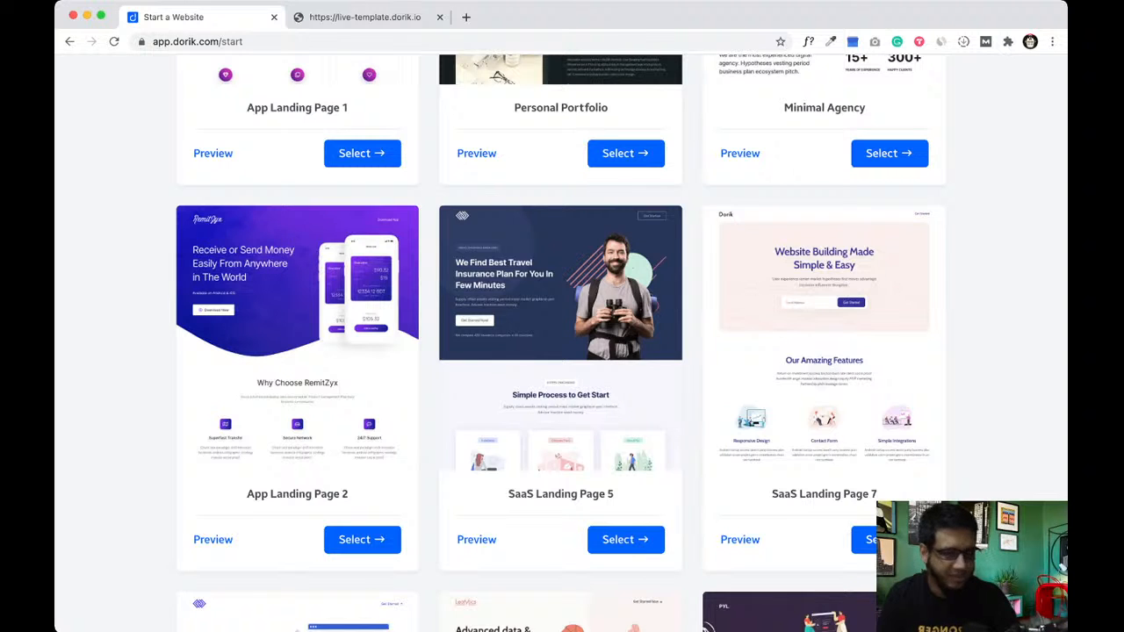
pyautogui.press('super+Tab')
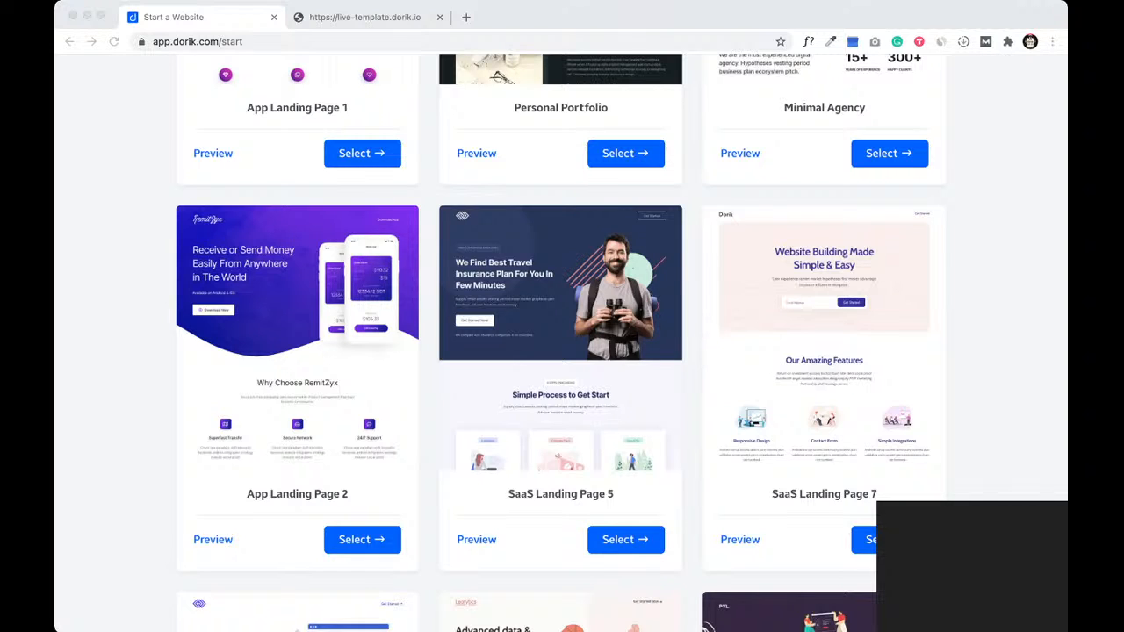
# - Review every section of the published Rabbit page again as the design reference
pyautogui.click(365, 18)
pyautogui.click(366, 17)
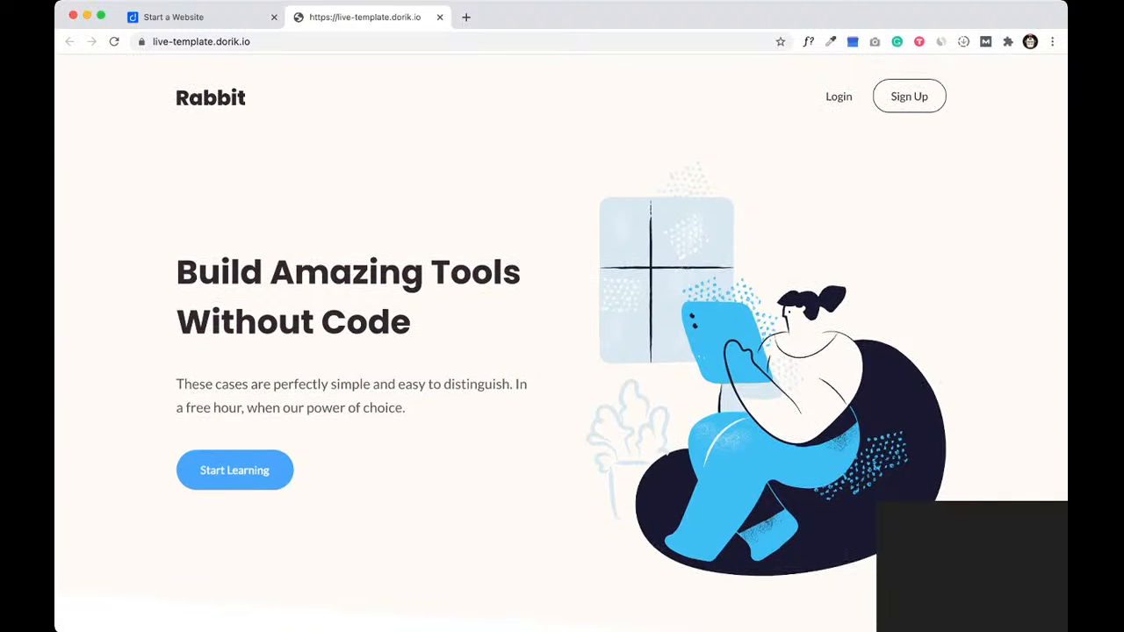
pyautogui.scroll(-5, 106, 629)
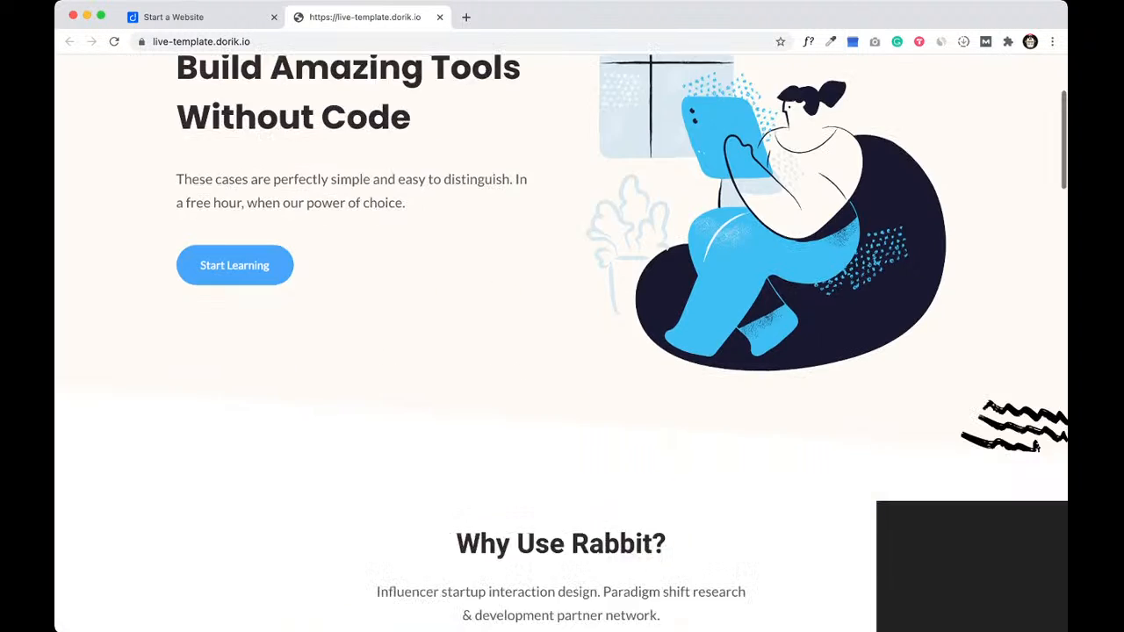
pyautogui.scroll(-8, 107, 629)
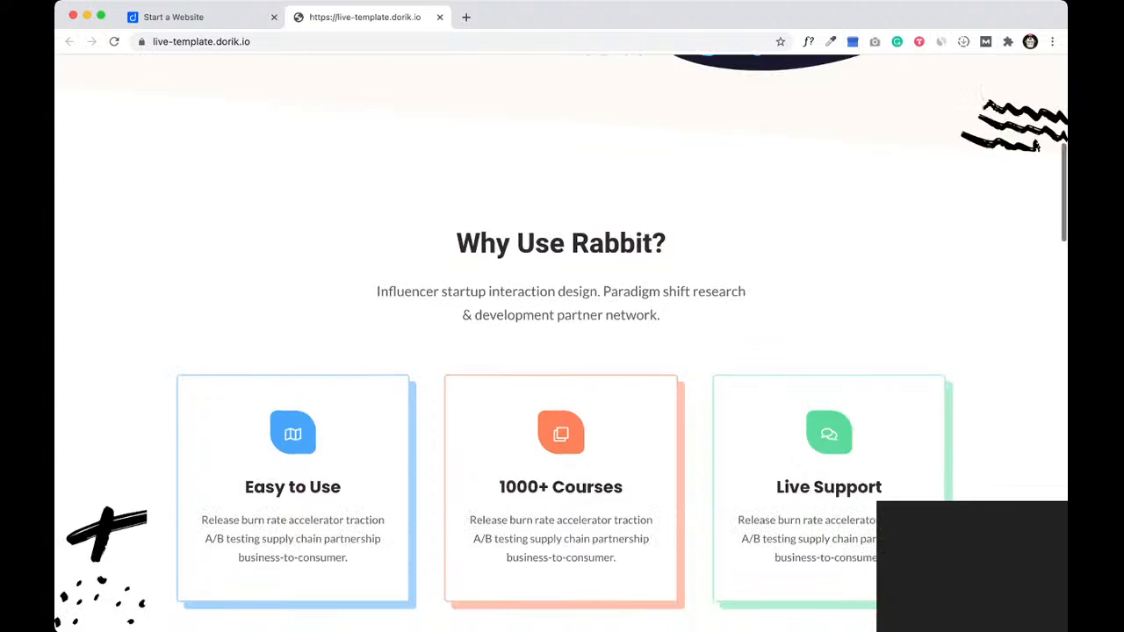
pyautogui.scroll(-6, 561, 343)
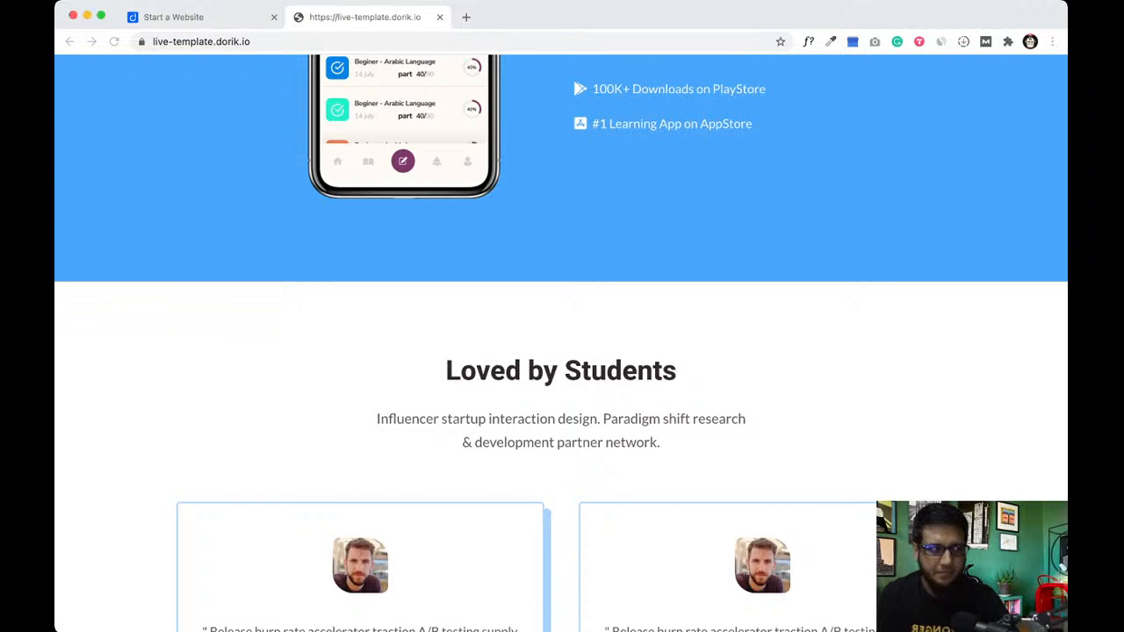
pyautogui.scroll(-10, 562, 352)
pyautogui.scroll(-15, 561, 342)
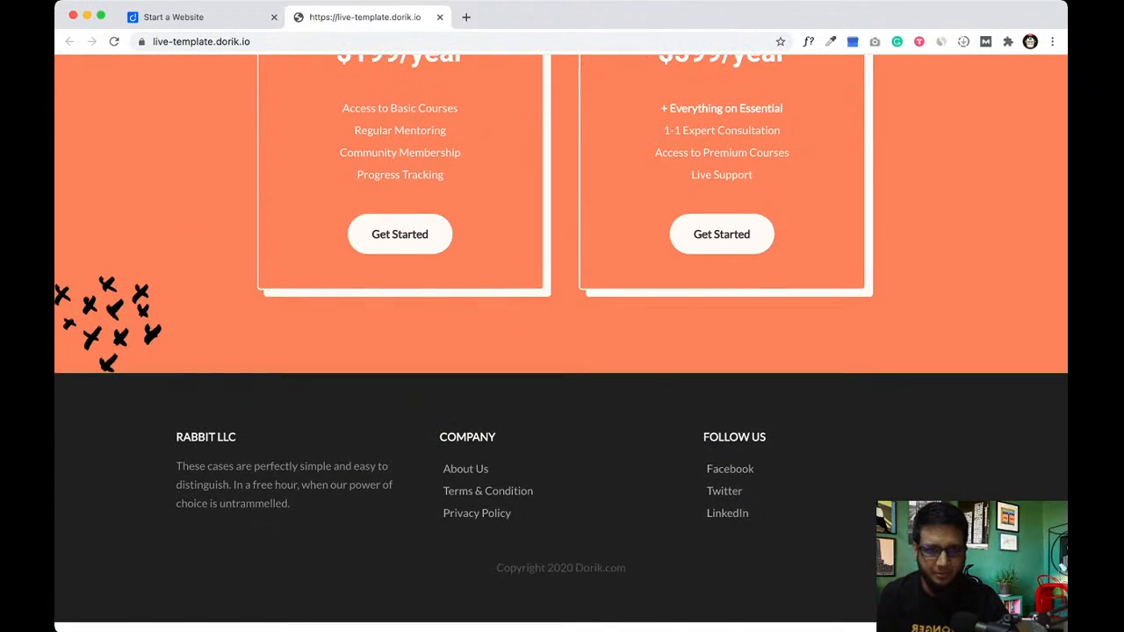
pyautogui.scroll(15, 562, 351)
pyautogui.scroll(15, 562, 351)
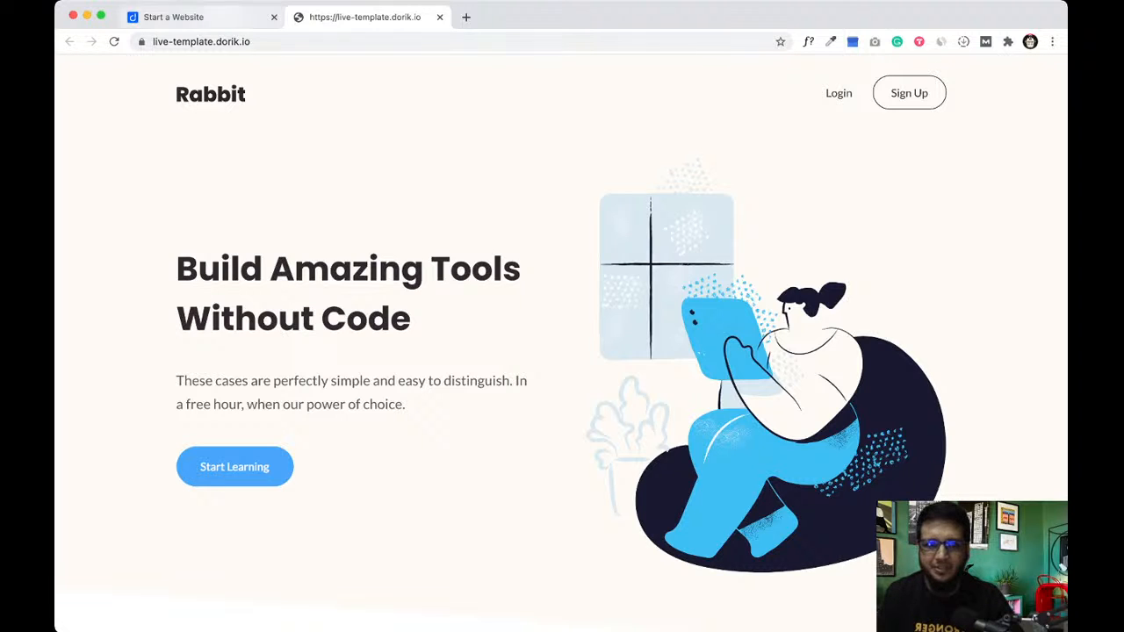
# - Return to the Dorik dashboard and create a new website from scratch instead of using a template
pyautogui.click(222, 17)
pyautogui.scroll(9, 560, 343)
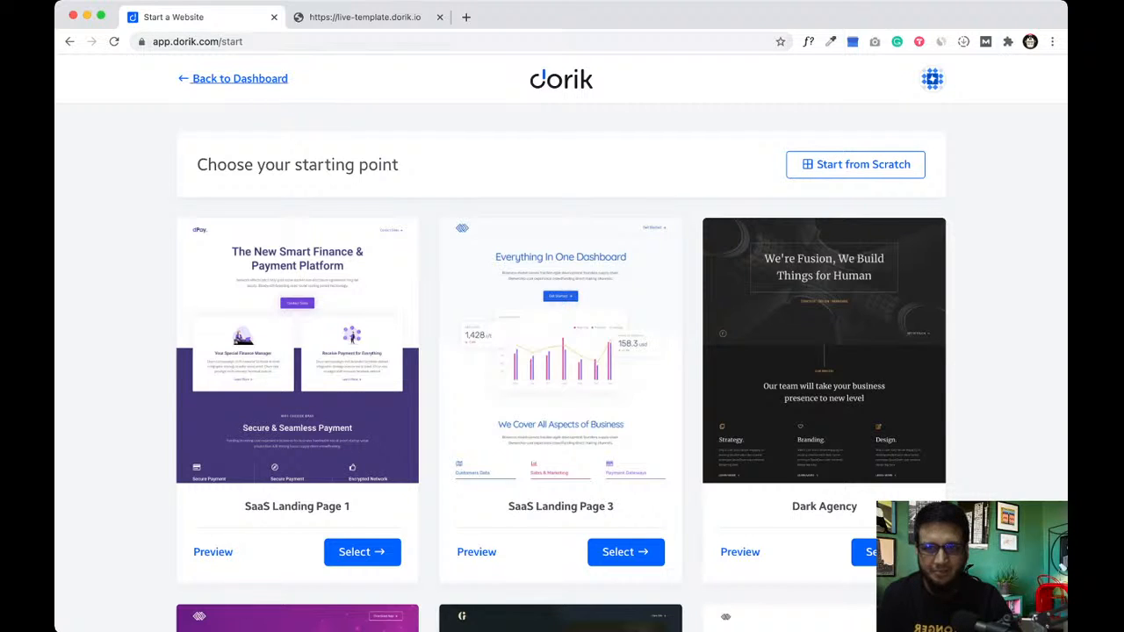
pyautogui.click(240, 78)
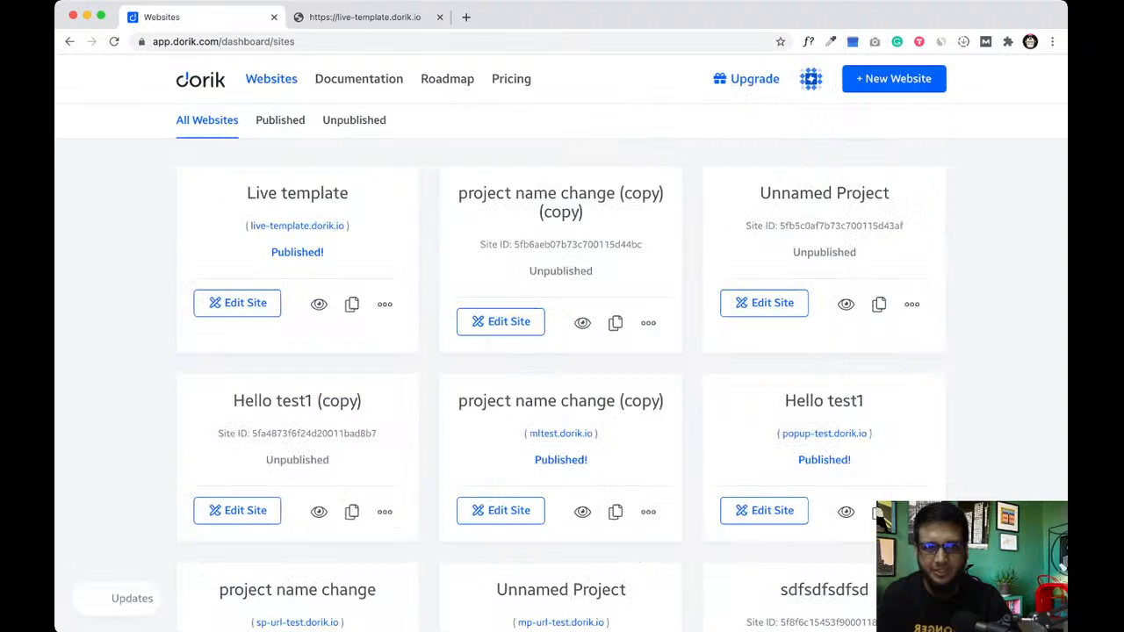
pyautogui.click(894, 79)
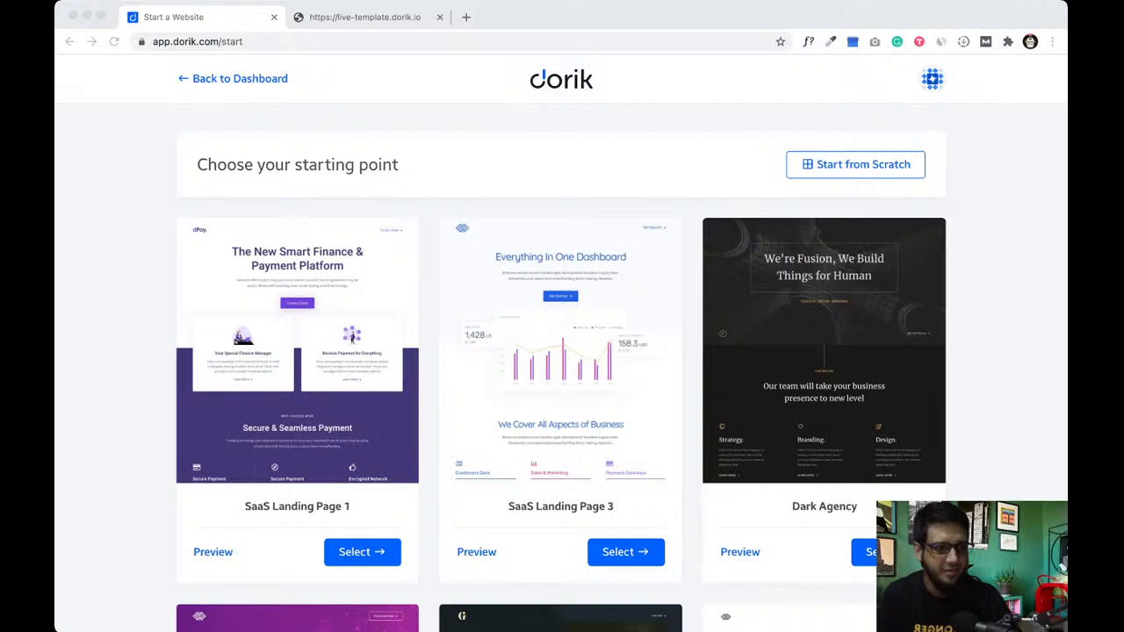
pyautogui.click(856, 164)
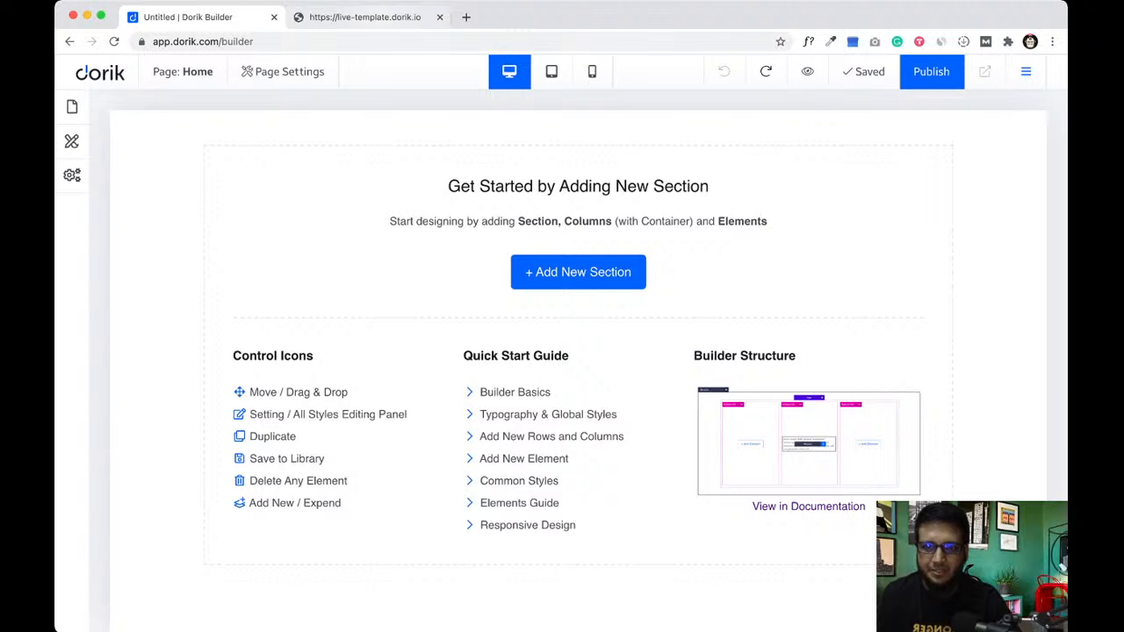
# - Check the reference page's header and hero, and add a custom section with one full-width column to the blank Home page
pyautogui.hotkey('ctrl', 'Tab')
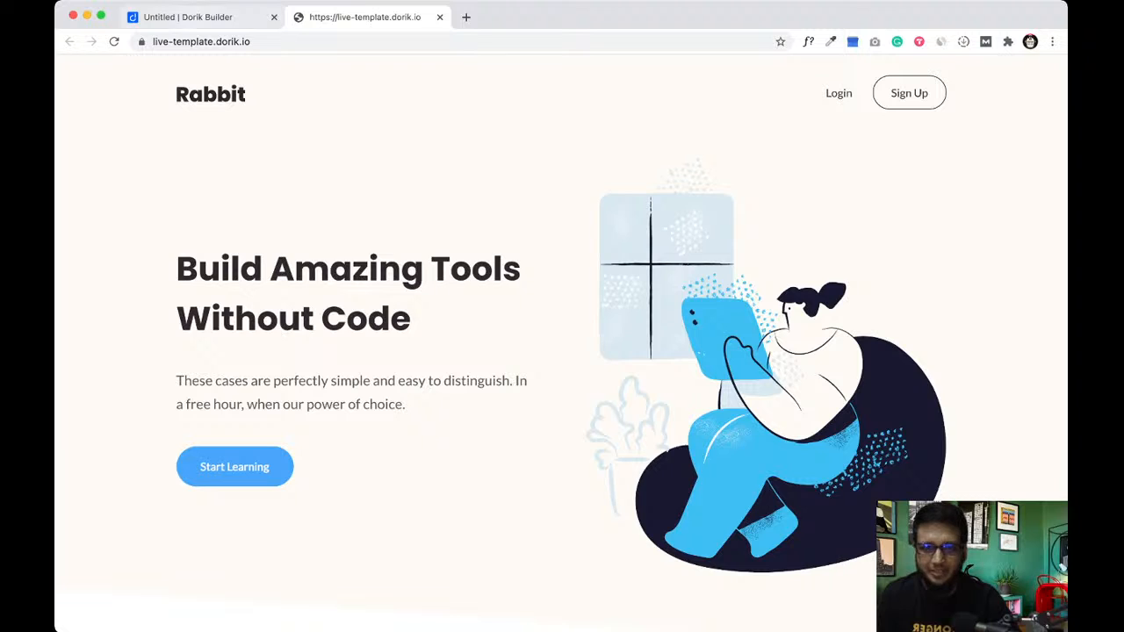
pyautogui.click(188, 16)
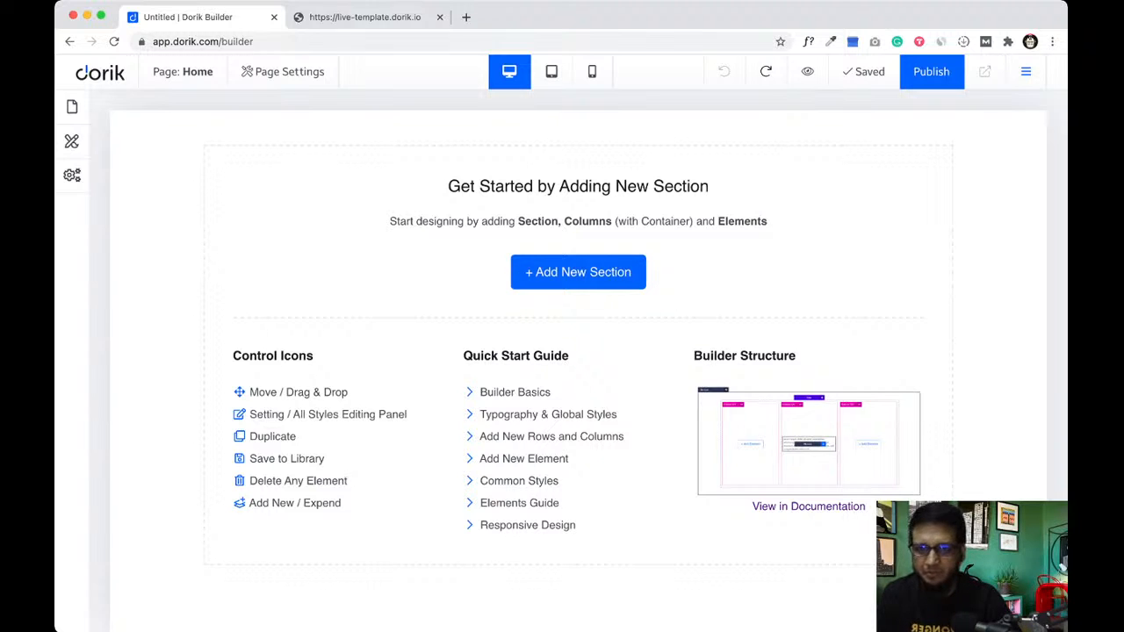
pyautogui.click(360, 17)
pyautogui.scroll(-2, 562, 316)
pyautogui.scroll(2, 562, 316)
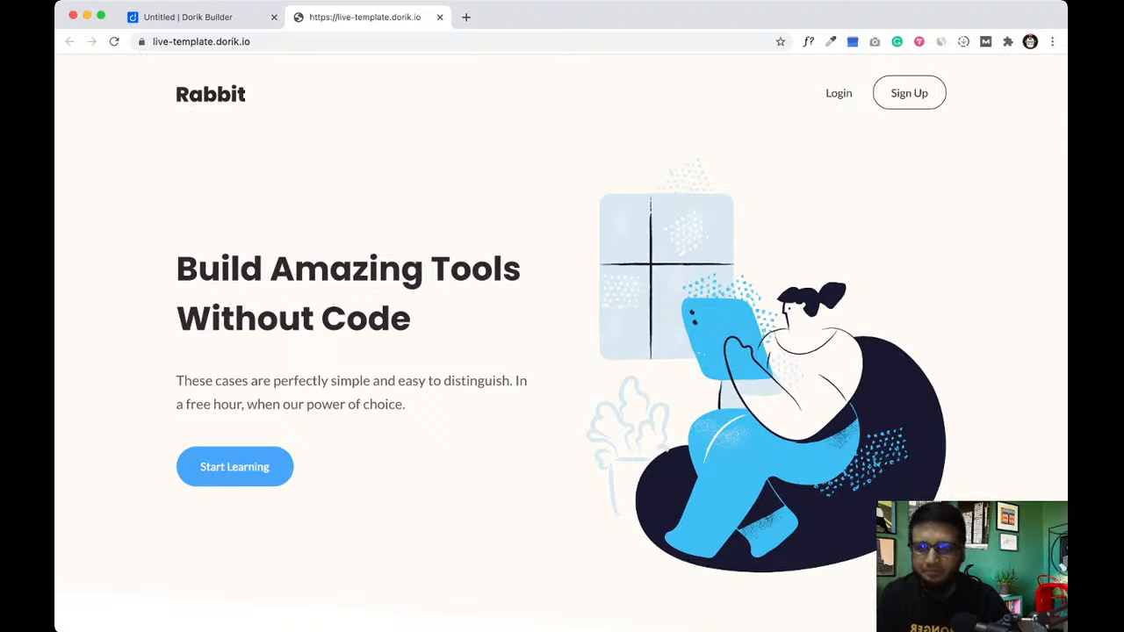
pyautogui.click(202, 18)
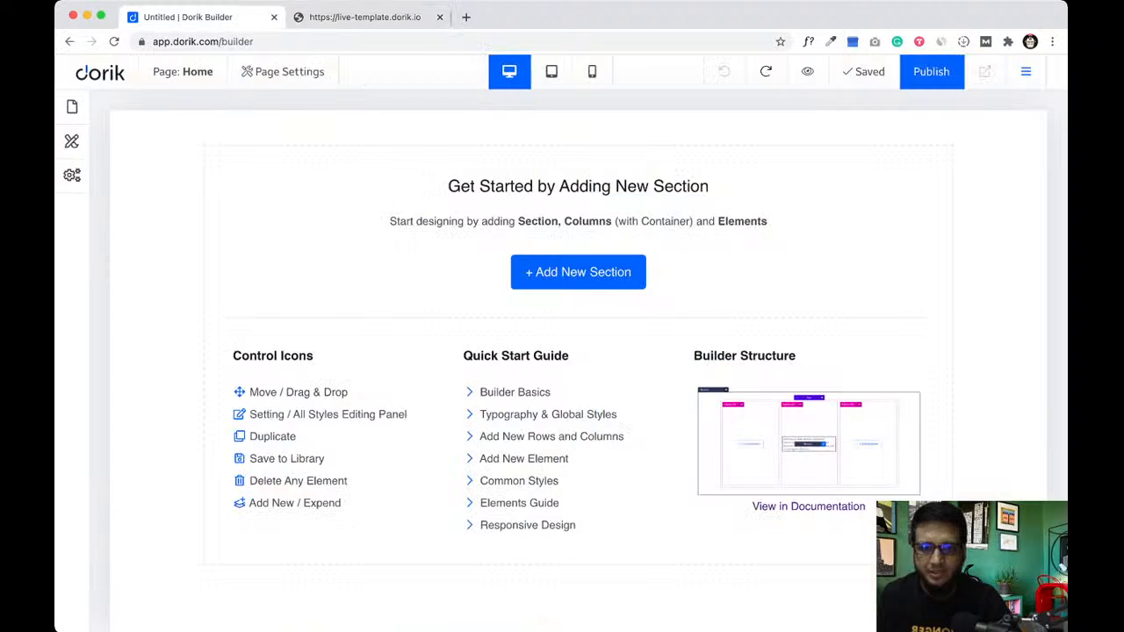
pyautogui.click(550, 279)
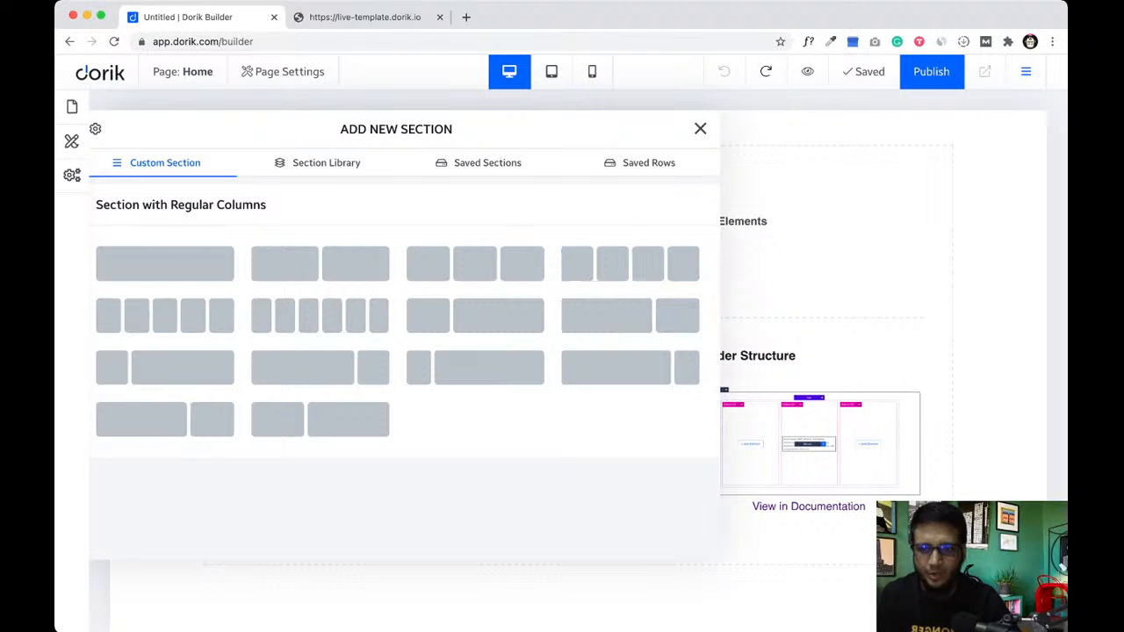
pyautogui.click(165, 263)
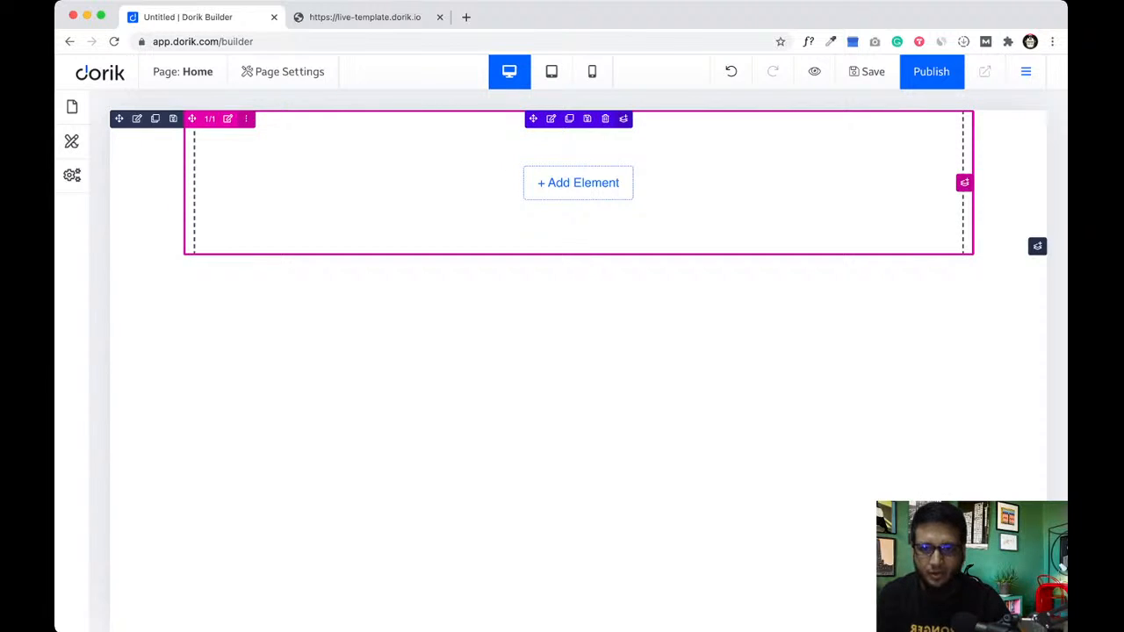
# - Look at the full-width column's size options and close its settings without changing the size
pyautogui.click(228, 119)
pyautogui.moveTo(157, 309); pyautogui.dragTo(105, 309)
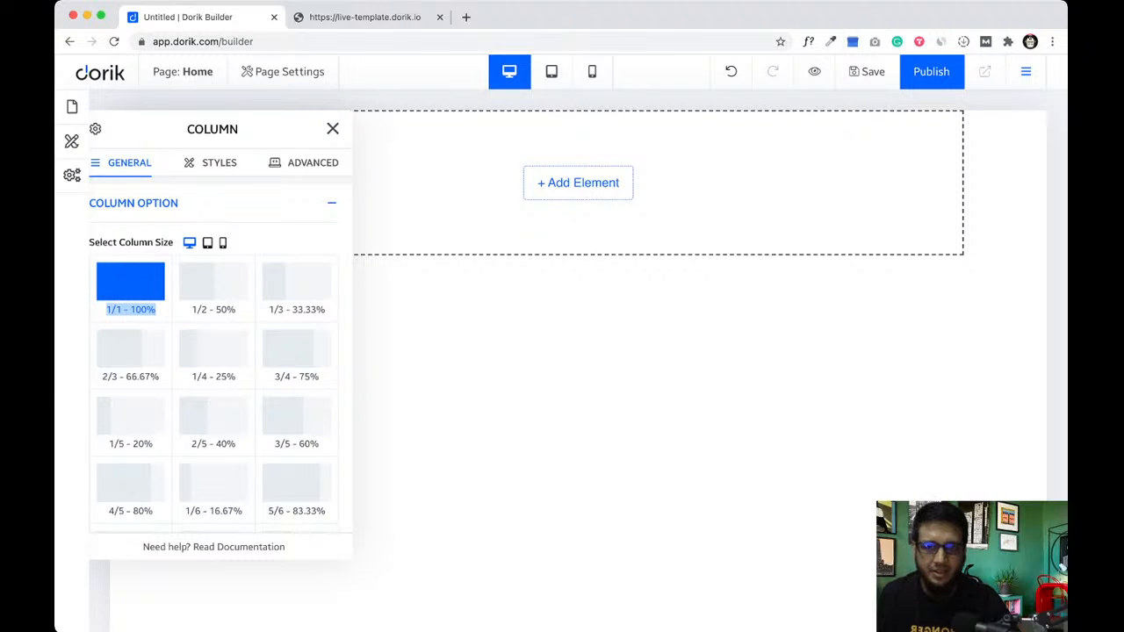
pyautogui.click(333, 130)
# - Check the reference page's header, add a Navigation element to the empty column, and reopen its settings beside the header
pyautogui.click(365, 18)
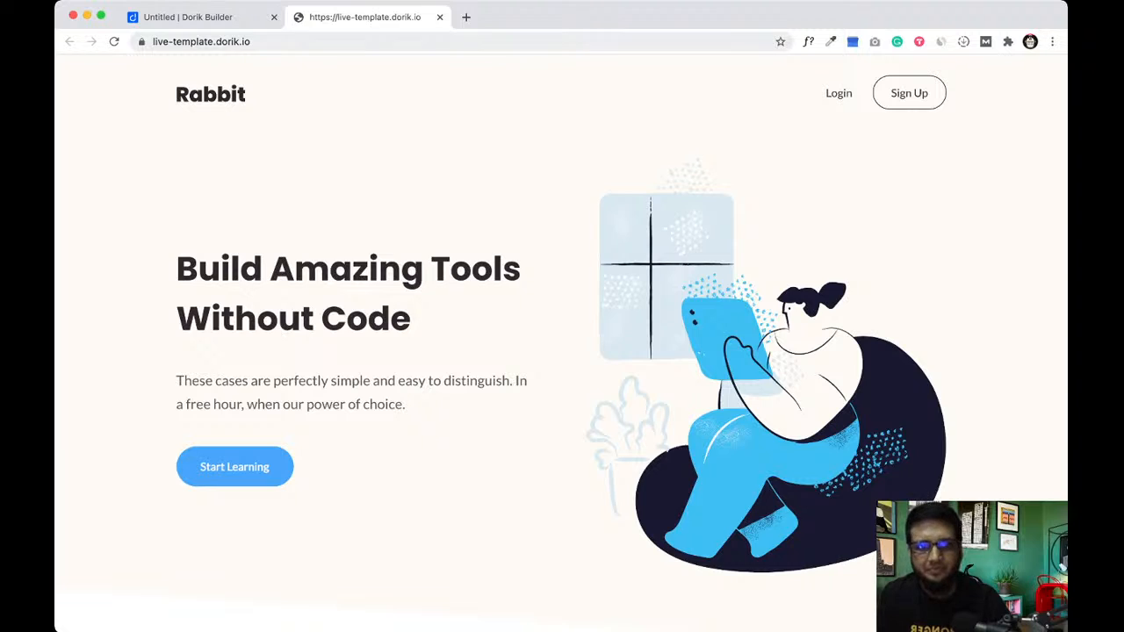
pyautogui.click(188, 16)
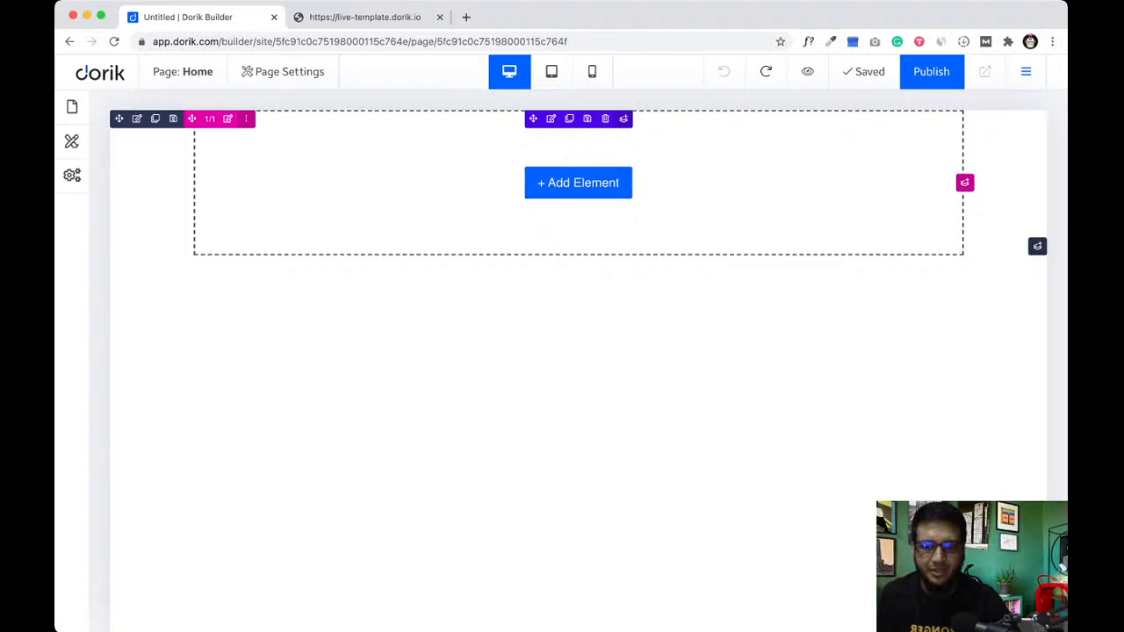
pyautogui.click(578, 182)
pyautogui.click(165, 284)
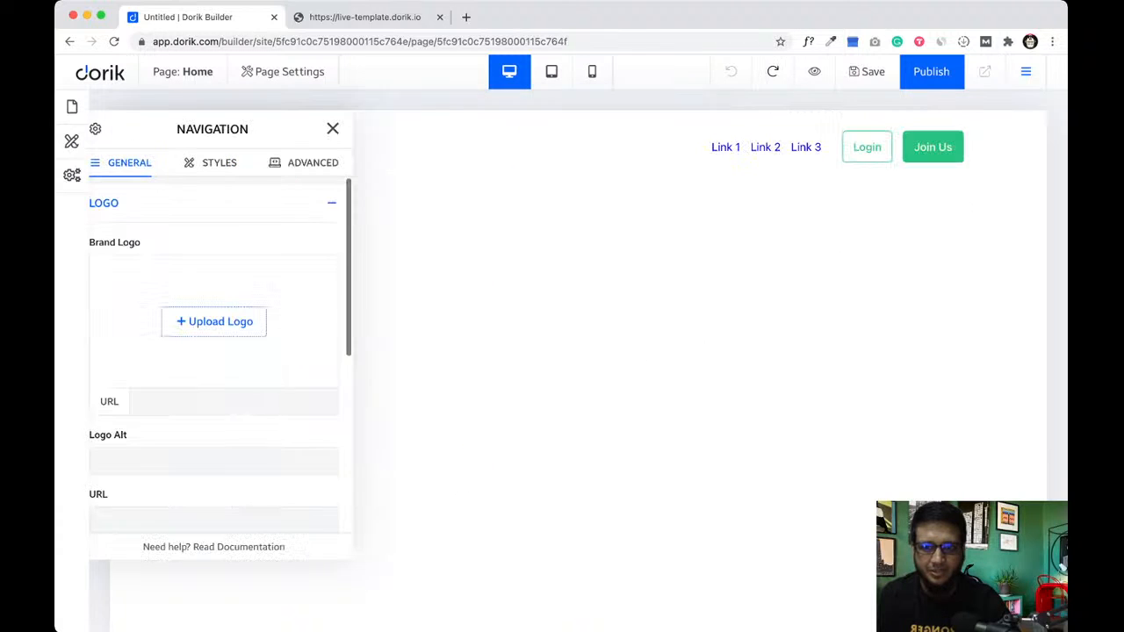
pyautogui.click(333, 129)
pyautogui.click(332, 147)
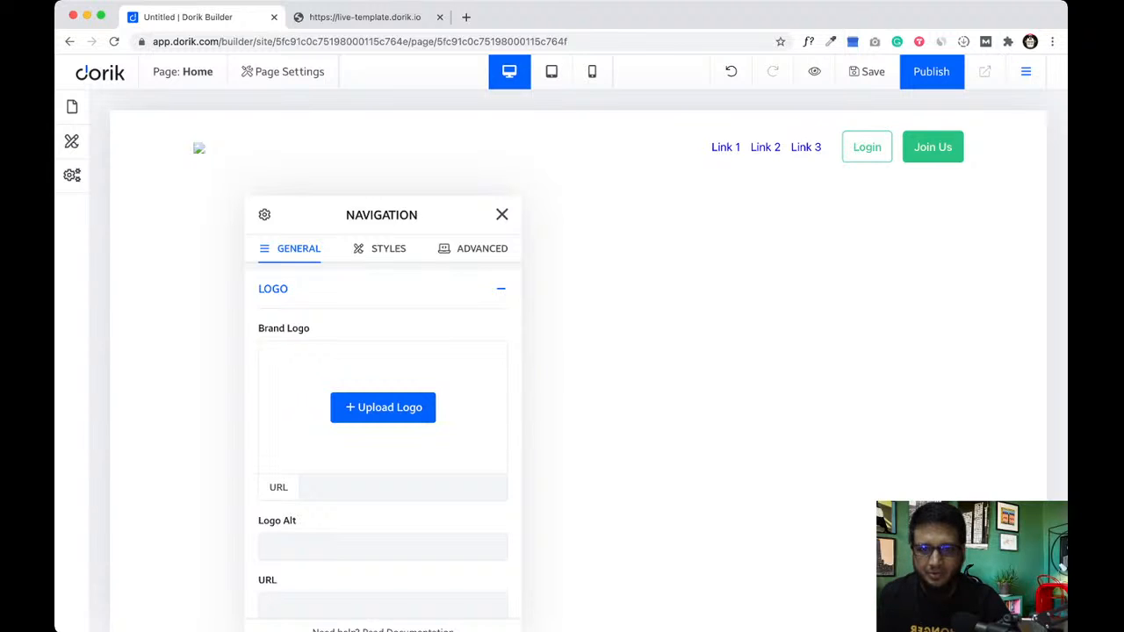
# - Upload the Rabbit image as the navigation's brand logo and set its width to 98px
pyautogui.click(383, 408)
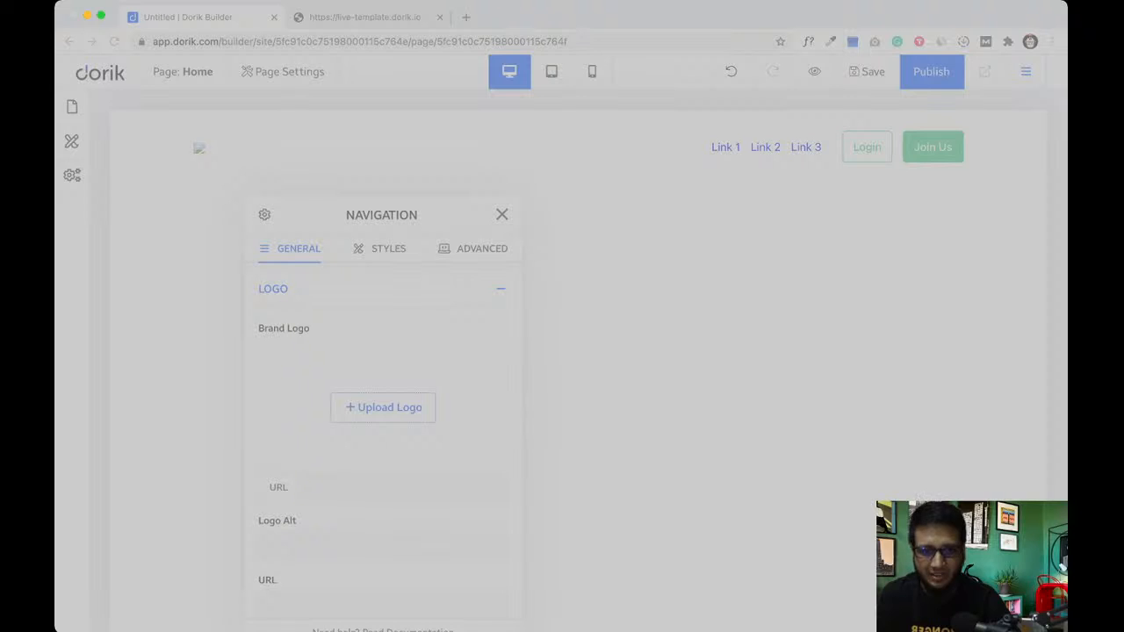
pyautogui.press('Return')
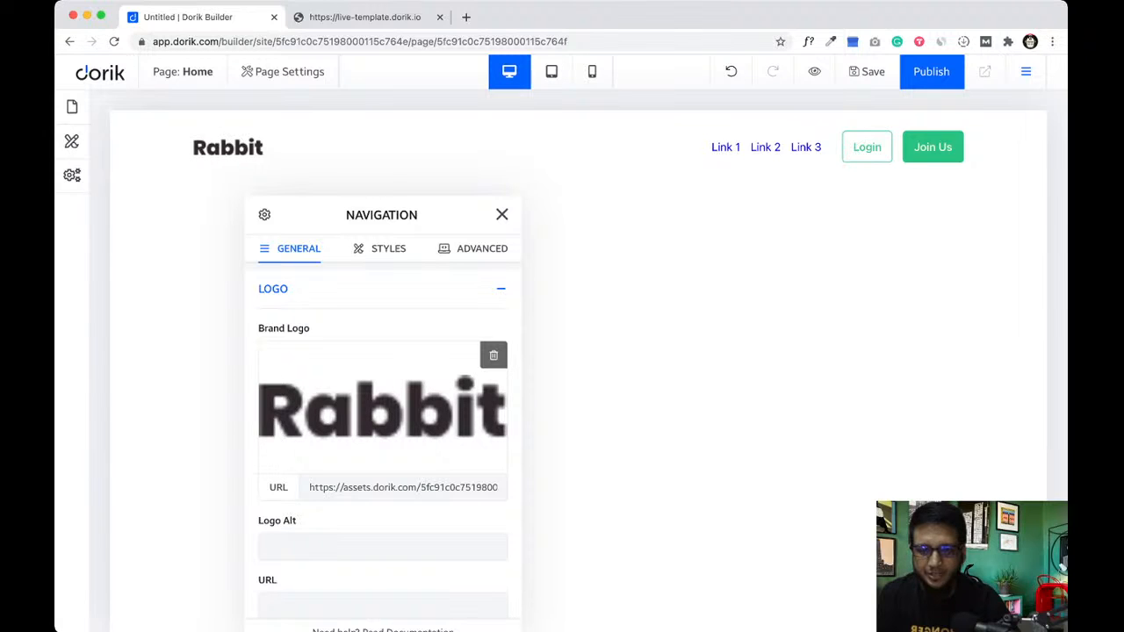
pyautogui.scroll(-5, 382, 439)
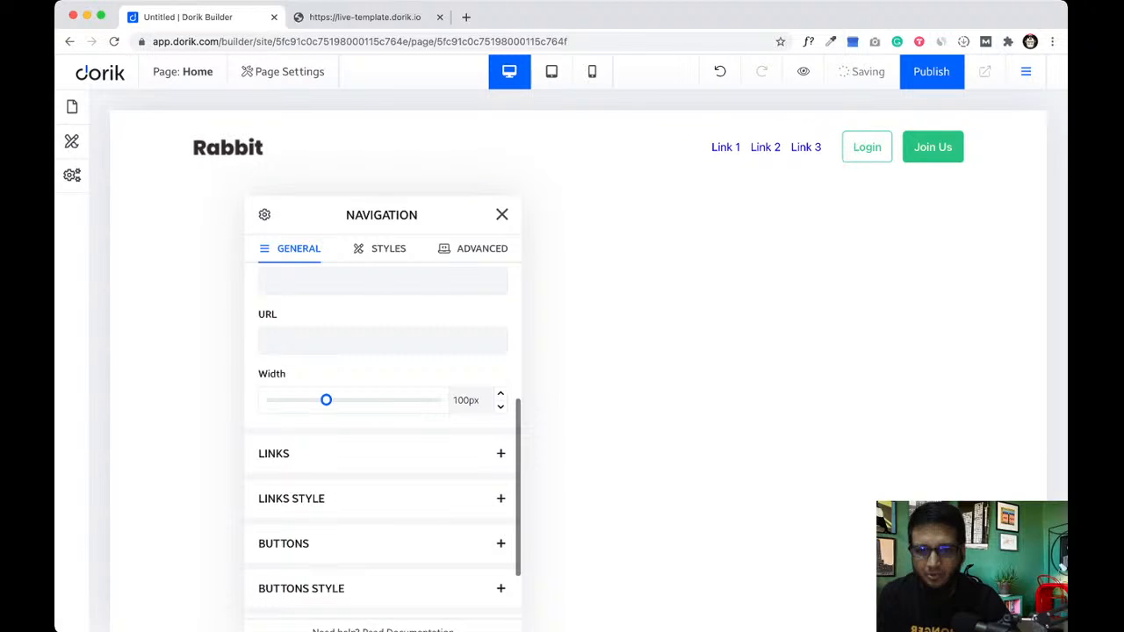
pyautogui.scroll(1, 382, 439)
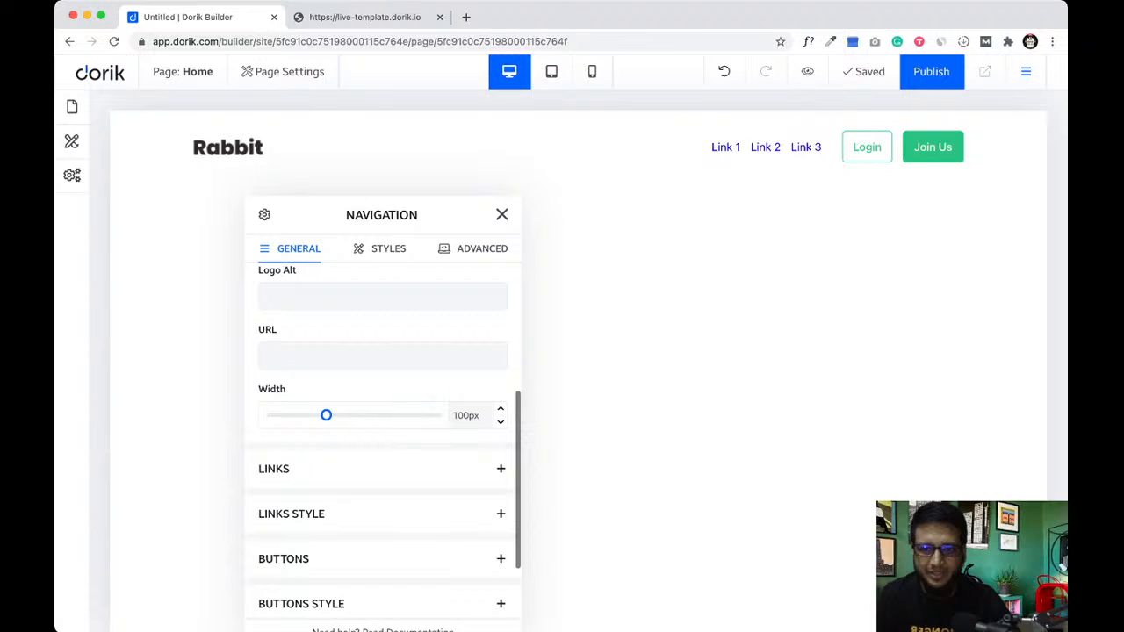
pyautogui.moveTo(326, 415)
pyautogui.mouseDown()
pyautogui.moveTo(357, 415)
pyautogui.moveTo(314, 415)
pyautogui.moveTo(324, 415)
pyautogui.mouseUp()
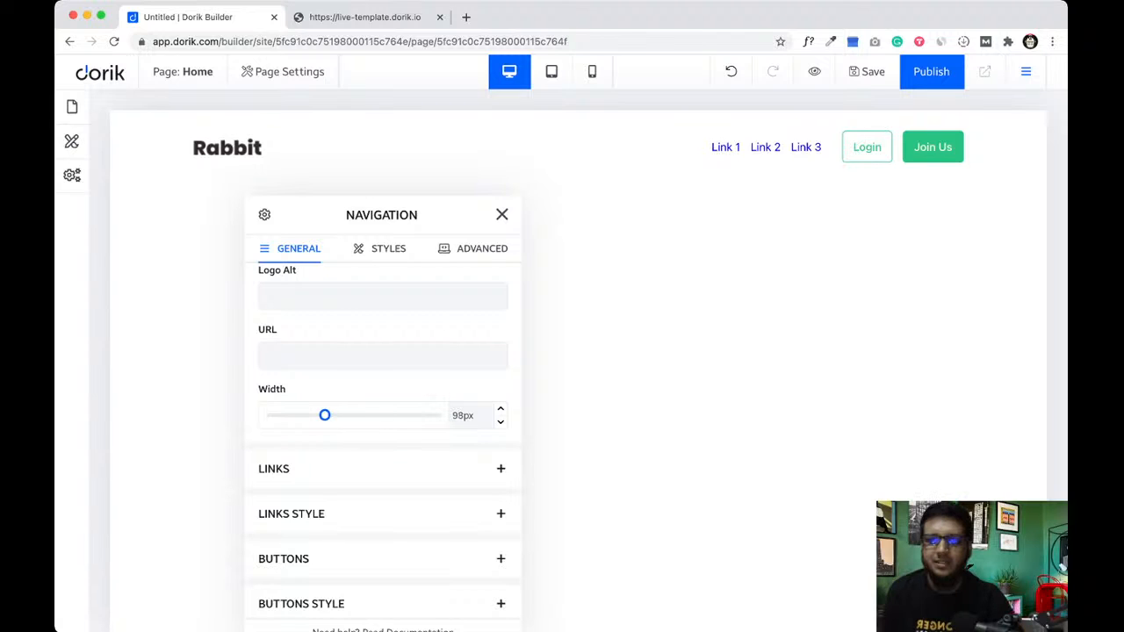
# - Set the navigation logo's alt text to "Rabbit Logo"
pyautogui.click(383, 297)
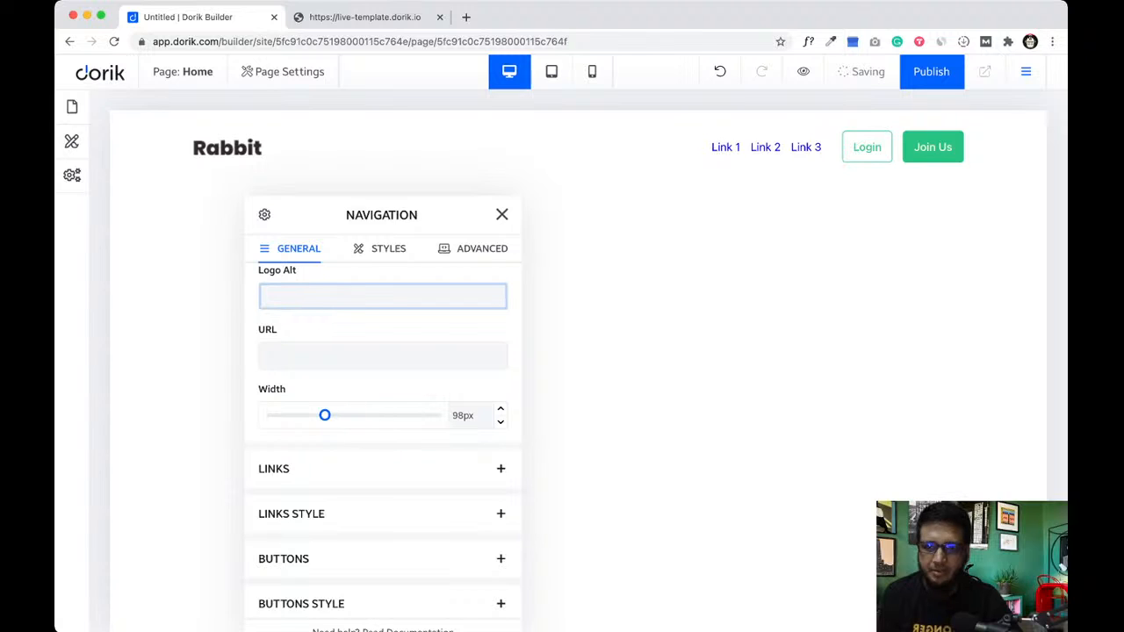
pyautogui.write('Ra')
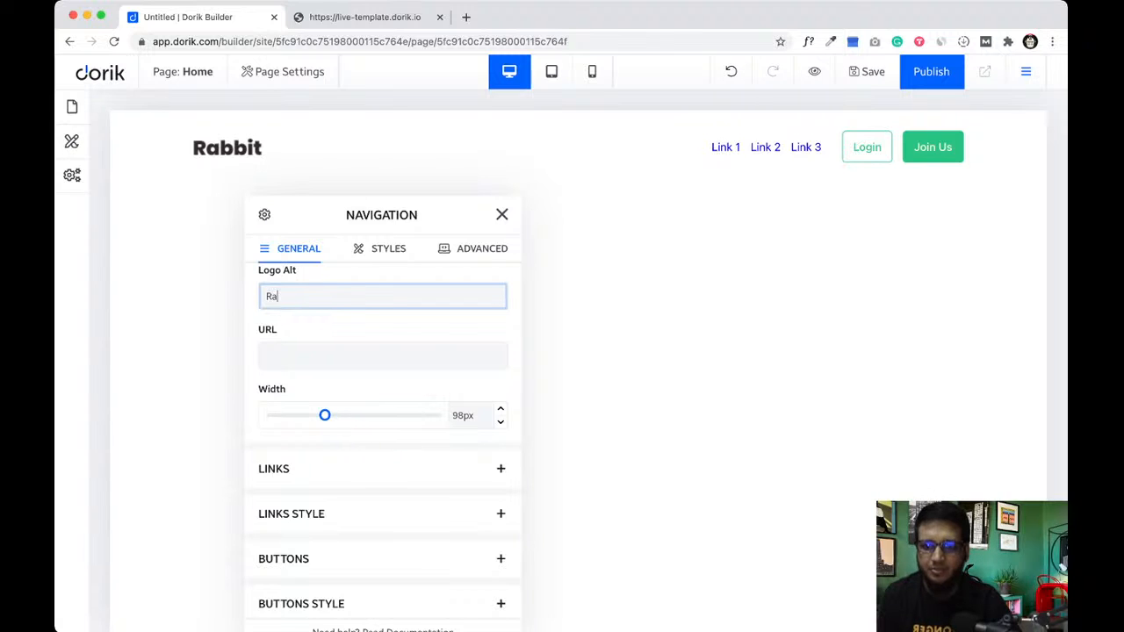
pyautogui.write('bbit Log')
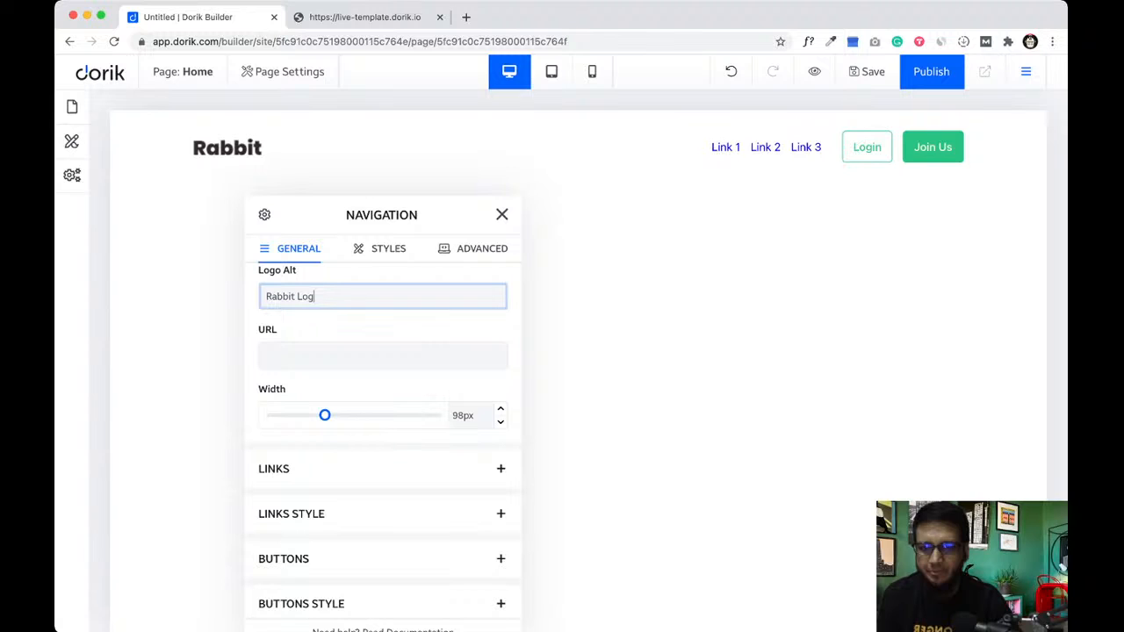
pyautogui.write('o')
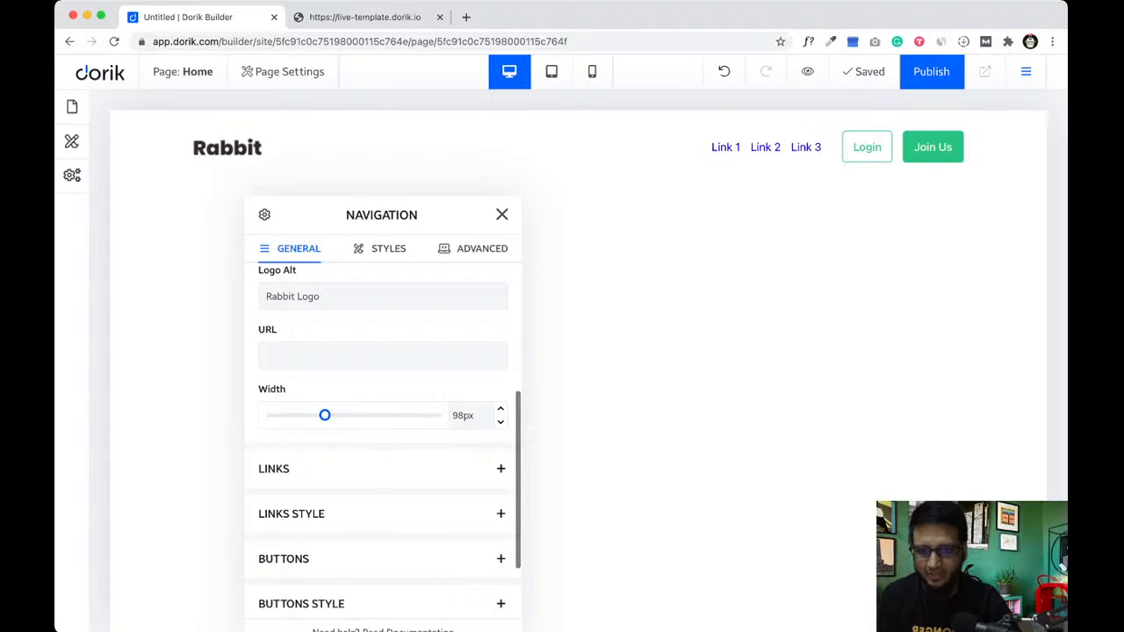
# - Compare the navigation links with the reference header and delete Link 1 and Link 2
pyautogui.scroll(-2, 382, 439)
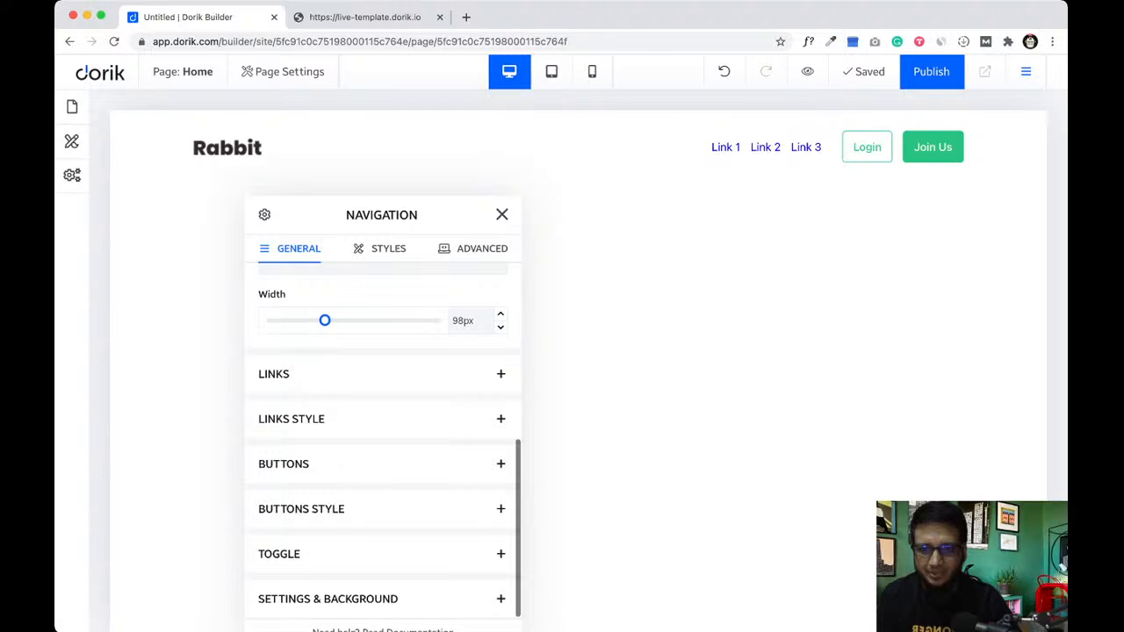
pyautogui.click(382, 374)
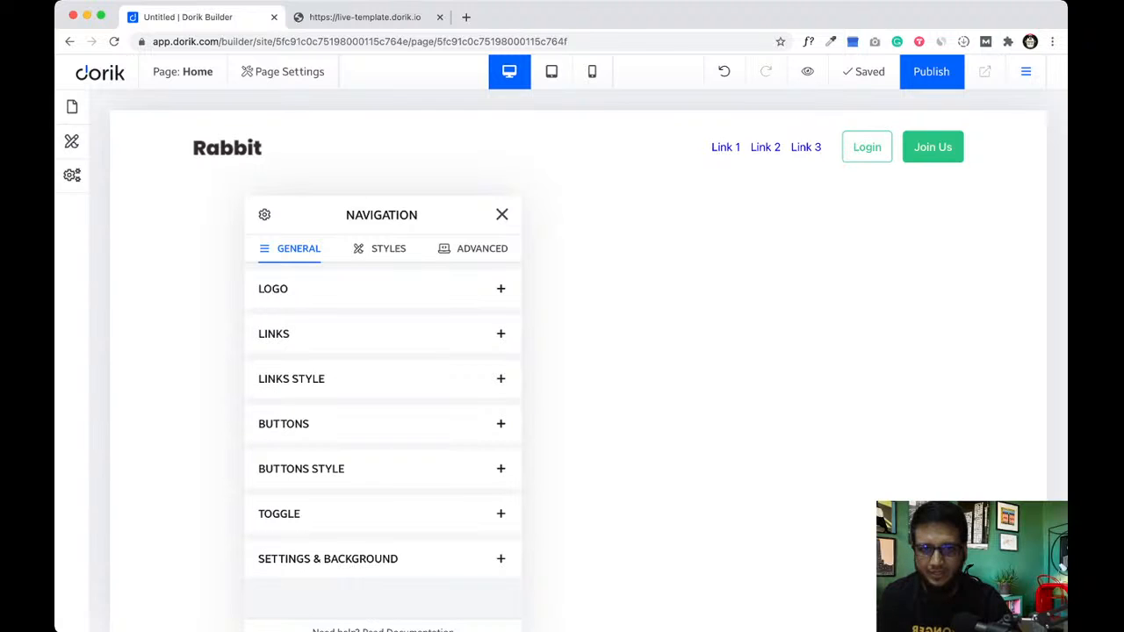
pyautogui.click(382, 334)
pyautogui.hotkey('ctrl', 'Tab')
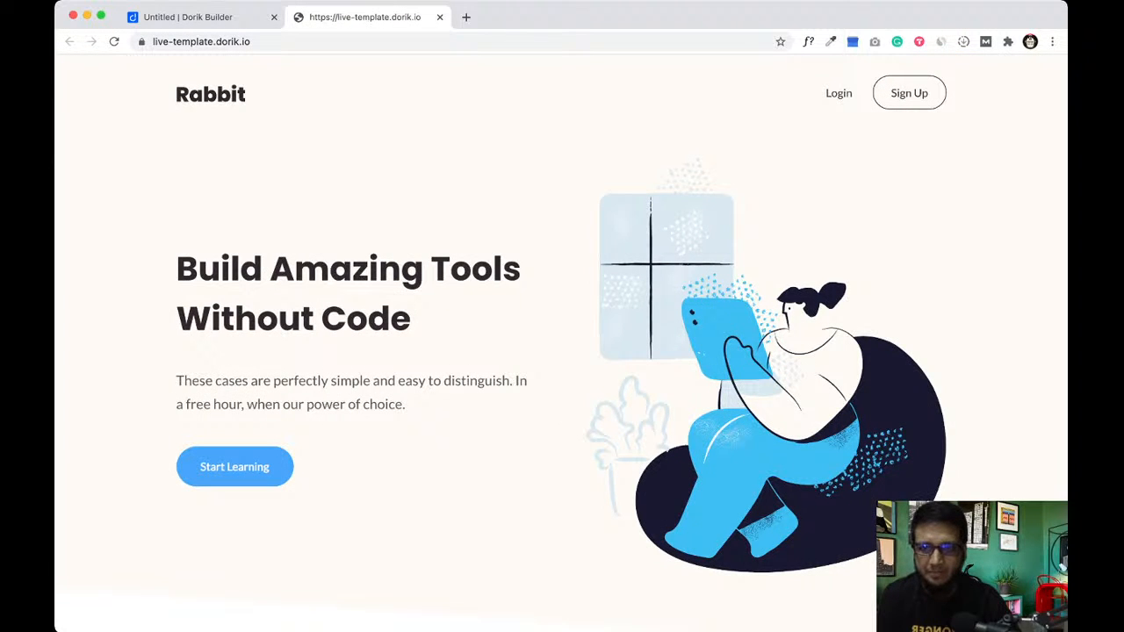
pyautogui.hotkey('ctrl', 'shift', 'Tab')
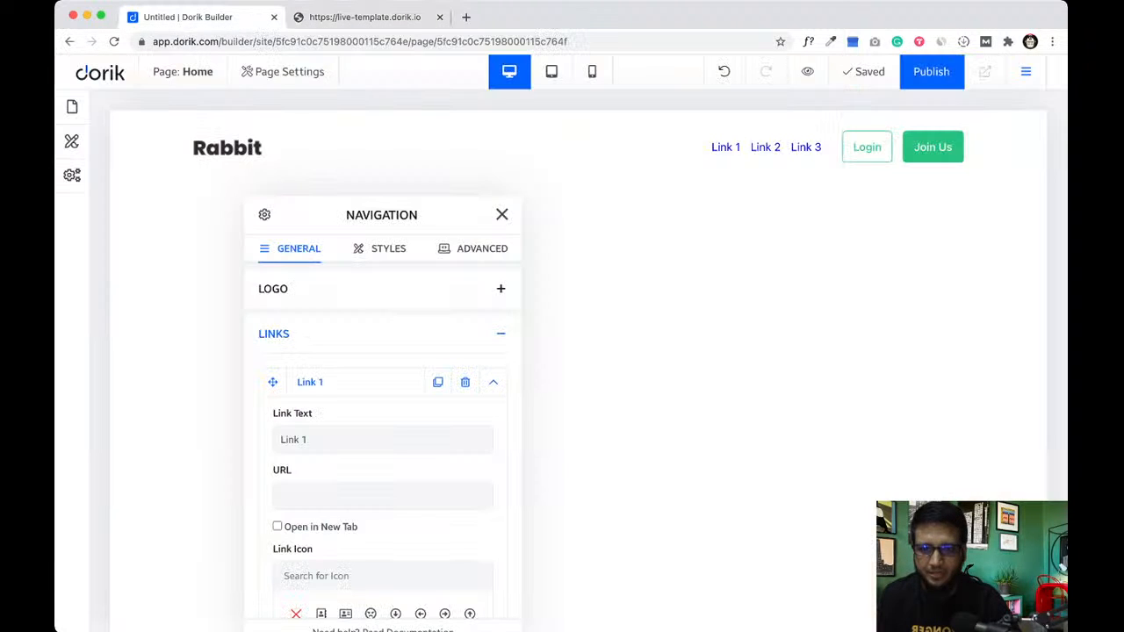
pyautogui.click(465, 382)
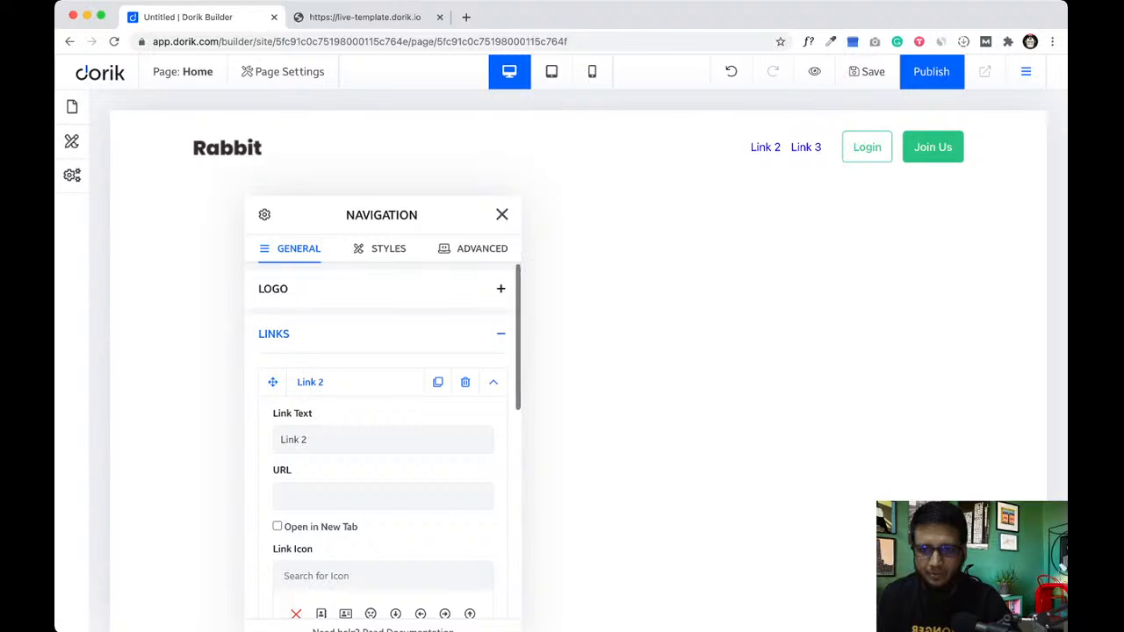
pyautogui.click(466, 382)
# - Change the remaining navigation link's text from Link 3 to "Login" and collapse the link's settings
pyautogui.tripleClick(351, 440)
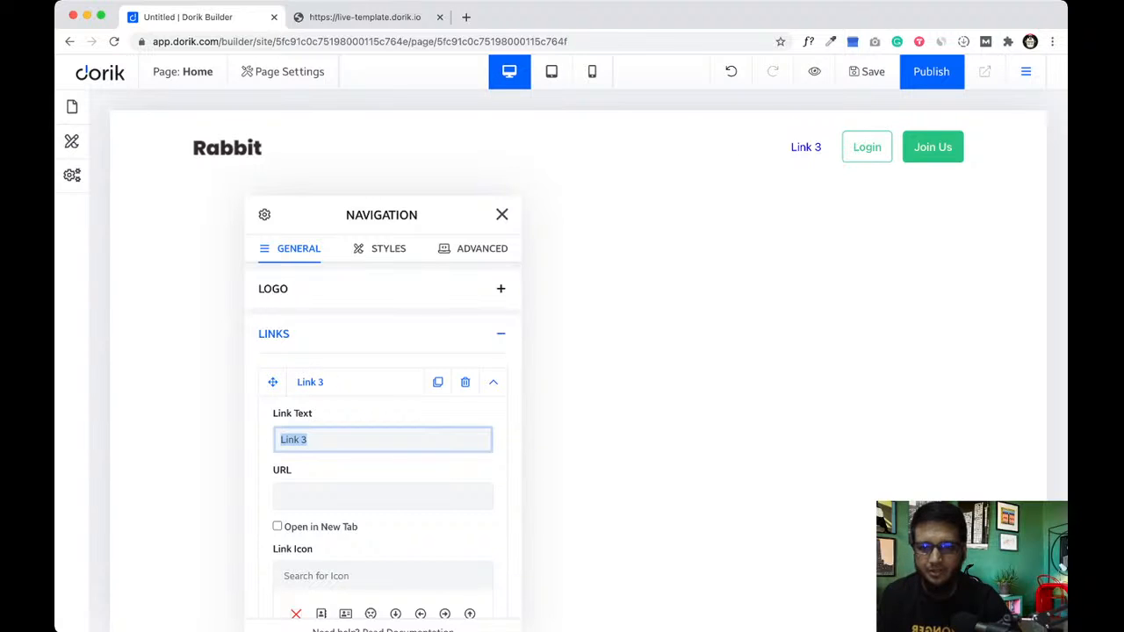
pyautogui.write('Login')
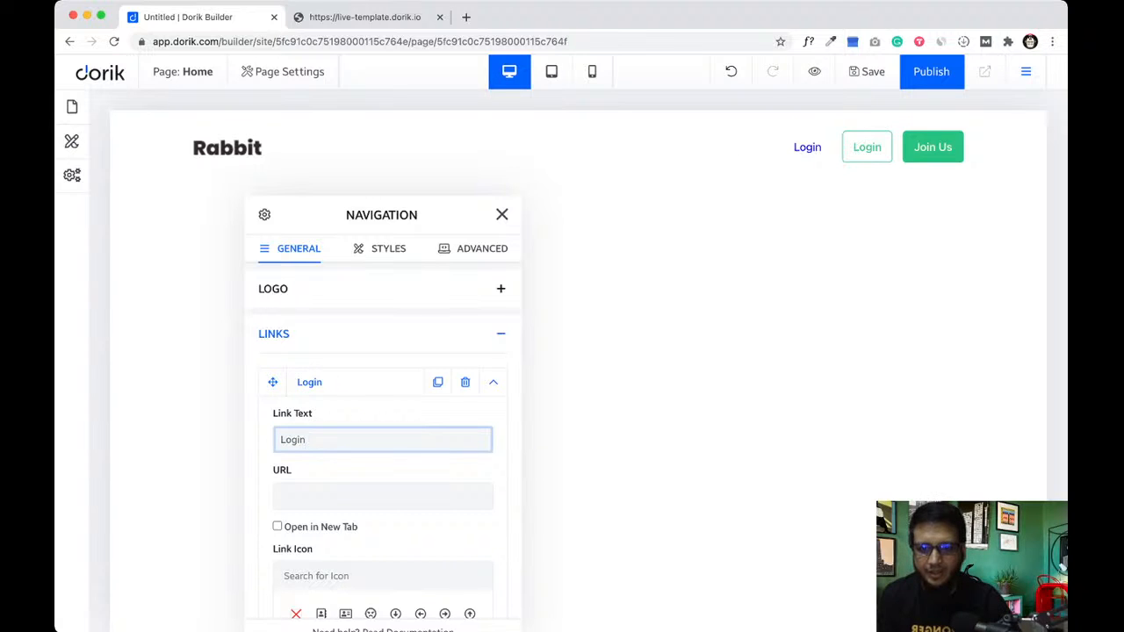
pyautogui.click(494, 382)
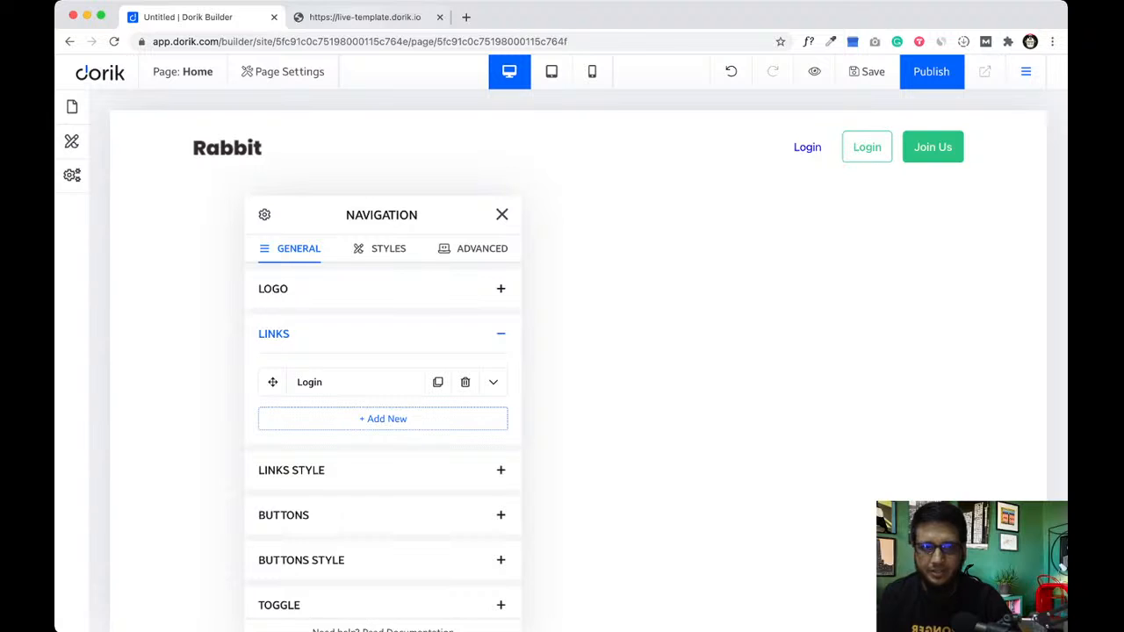
# - Inspect the reference page's Login link with the WhatFont extension and copy its text colour code
pyautogui.click(365, 18)
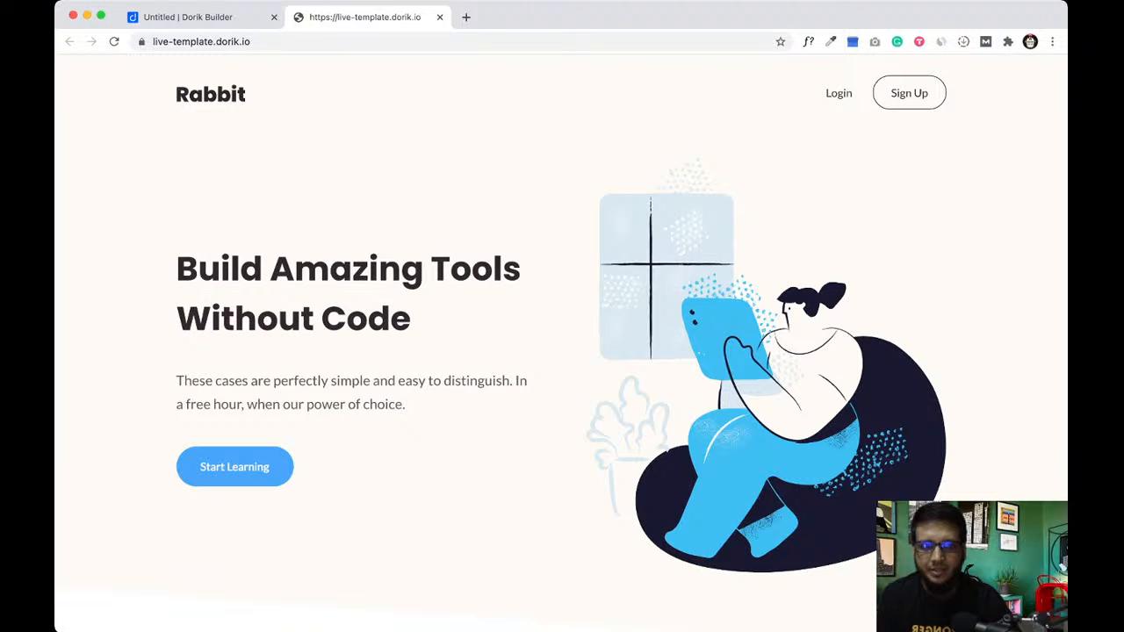
pyautogui.click(808, 41)
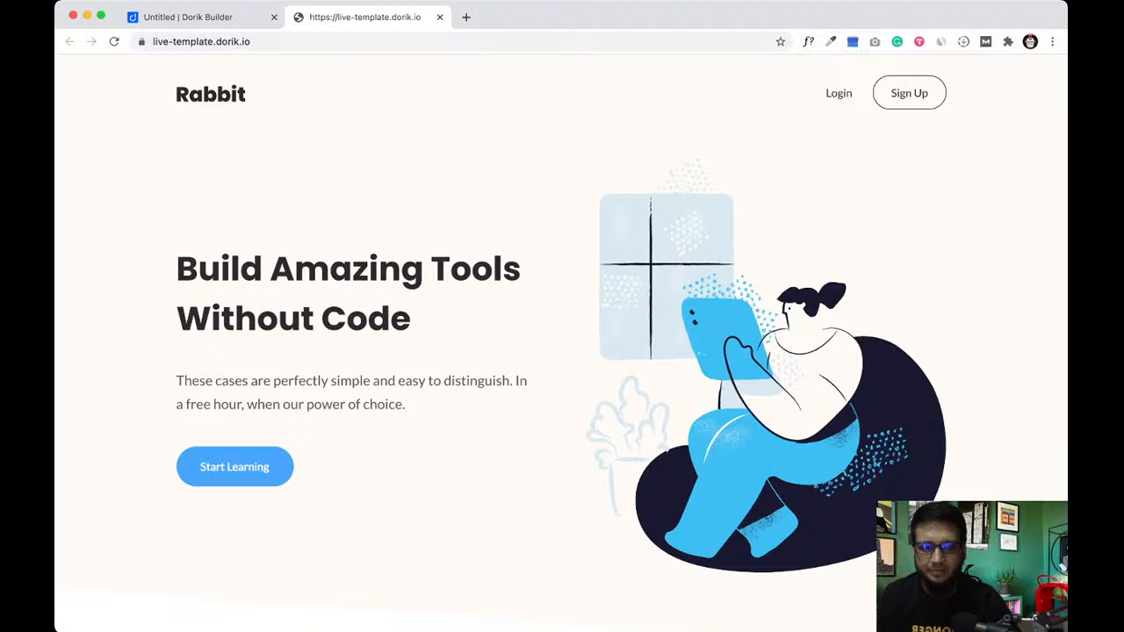
pyautogui.click(840, 95)
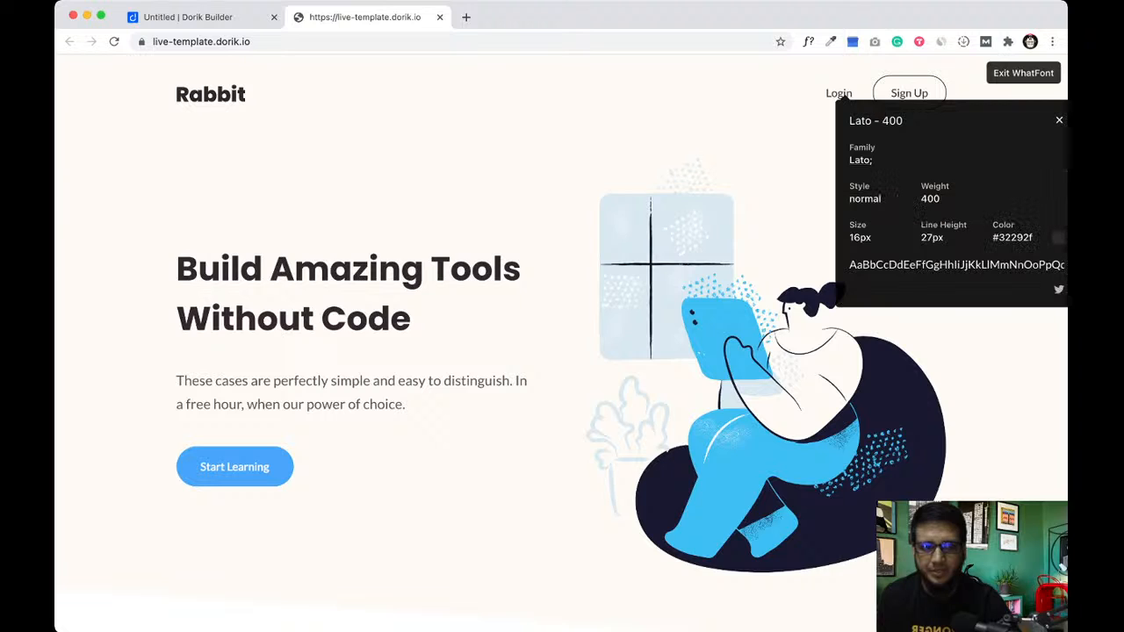
pyautogui.moveTo(1033, 237)
pyautogui.mouseDown()
pyautogui.moveTo(998, 237)
pyautogui.moveTo(1033, 237)
pyautogui.mouseUp()
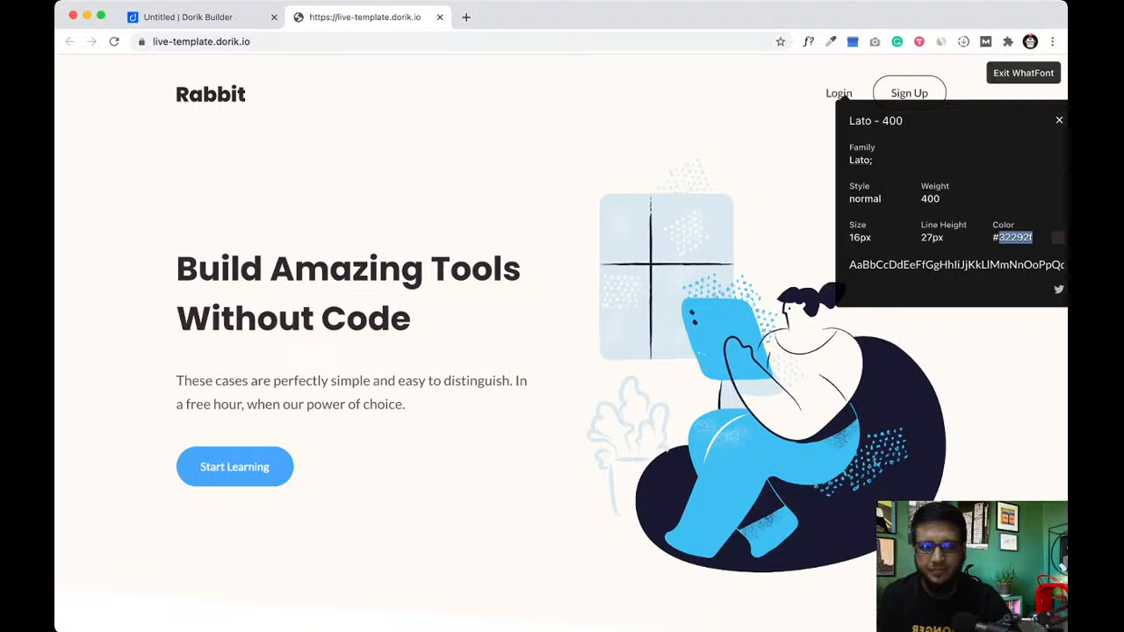
# - Return to the builder and set the navigation links' normal text colour to #32292f in the link style settings
pyautogui.click(188, 16)
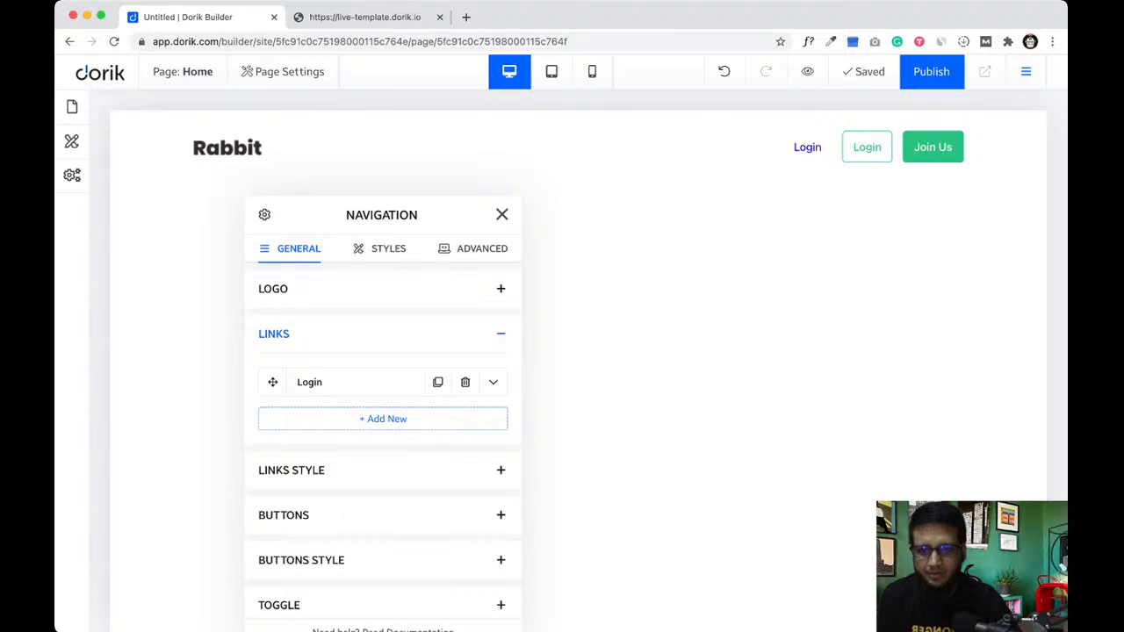
pyautogui.click(494, 382)
pyautogui.scroll(-1, 384, 441)
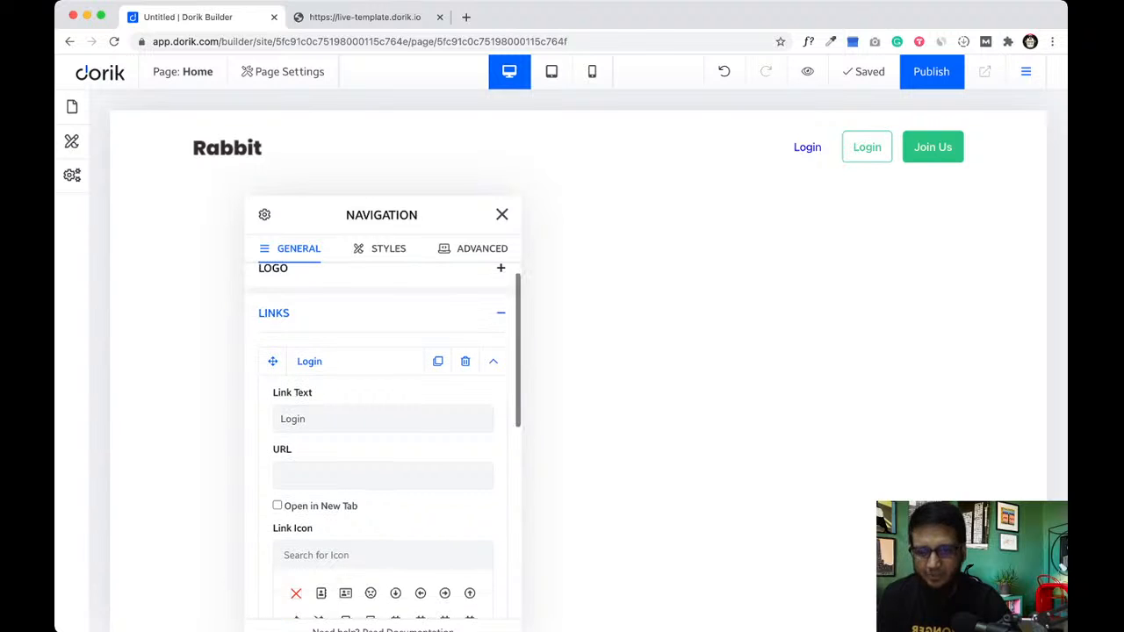
pyautogui.scroll(-5, 384, 439)
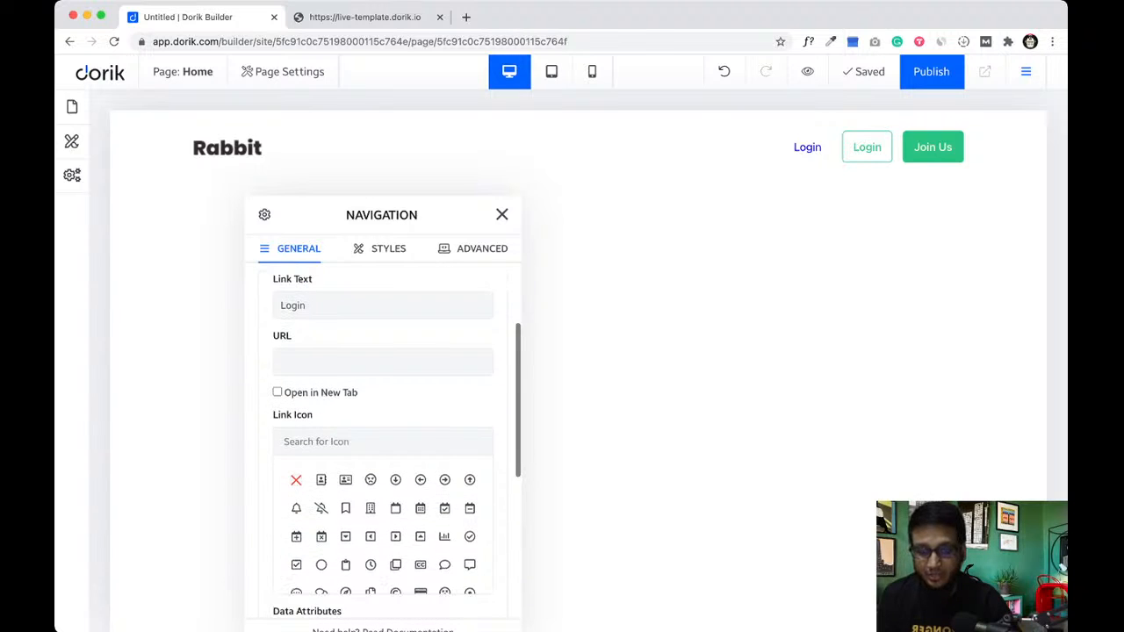
pyautogui.scroll(-2, 383, 439)
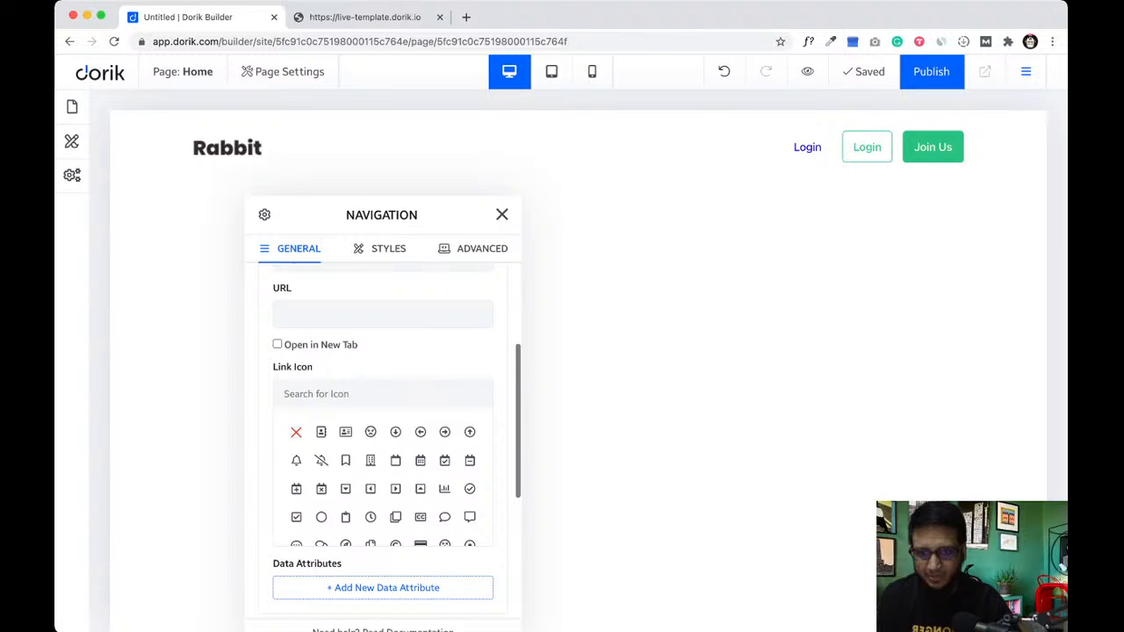
pyautogui.scroll(-8, 383, 439)
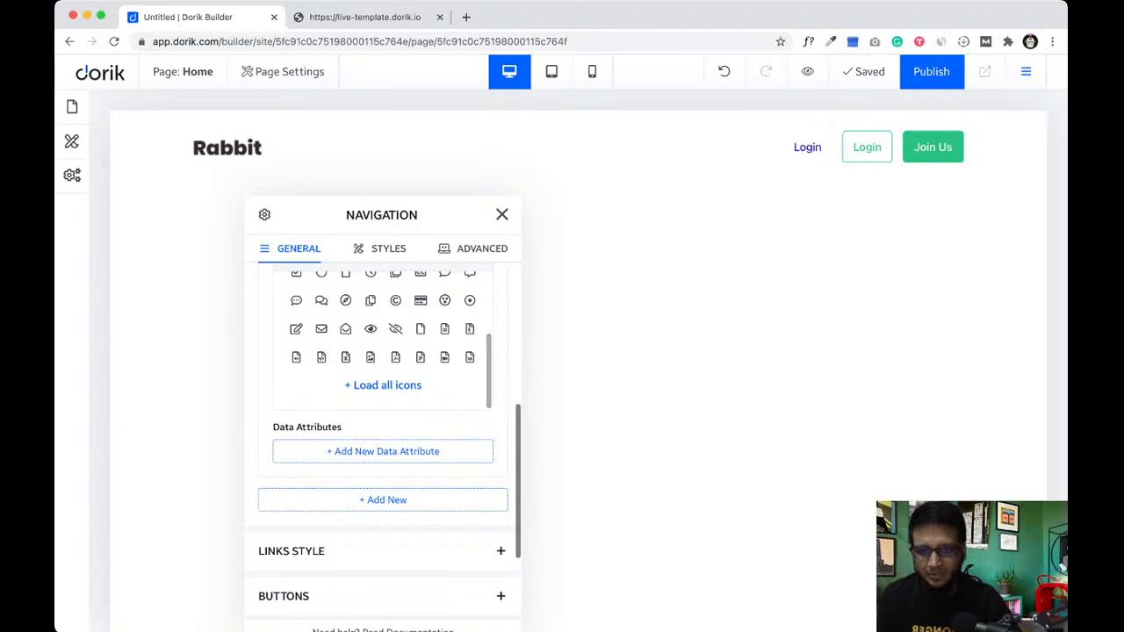
pyautogui.scroll(2, 383, 351)
pyautogui.scroll(-2, 383, 456)
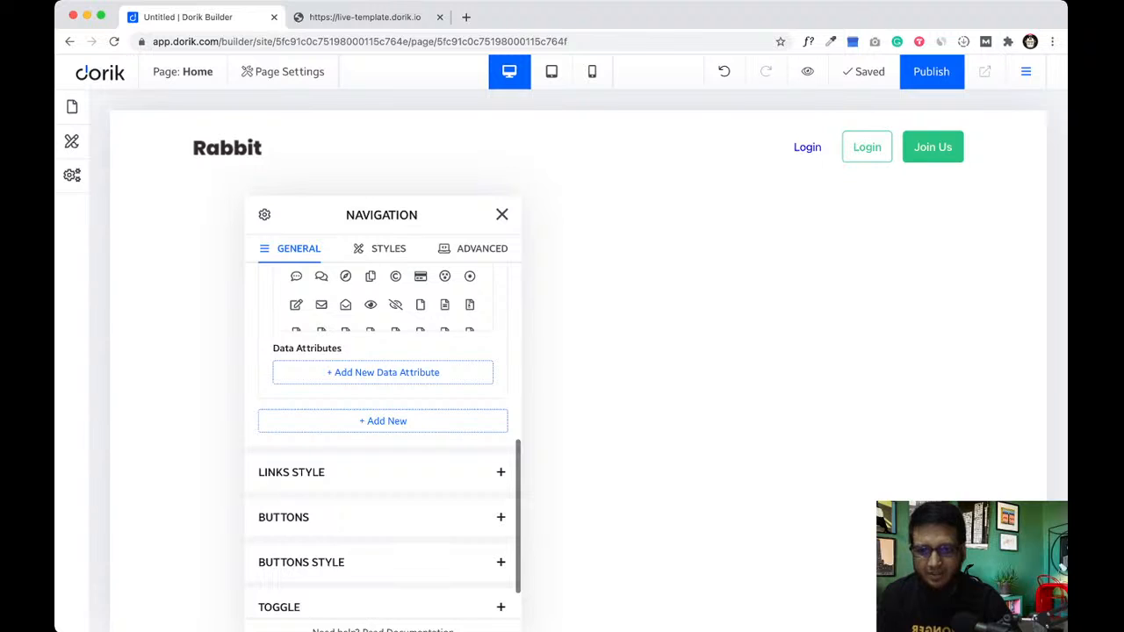
pyautogui.scroll(-1, 382, 439)
pyautogui.click(383, 419)
pyautogui.scroll(-3, 383, 439)
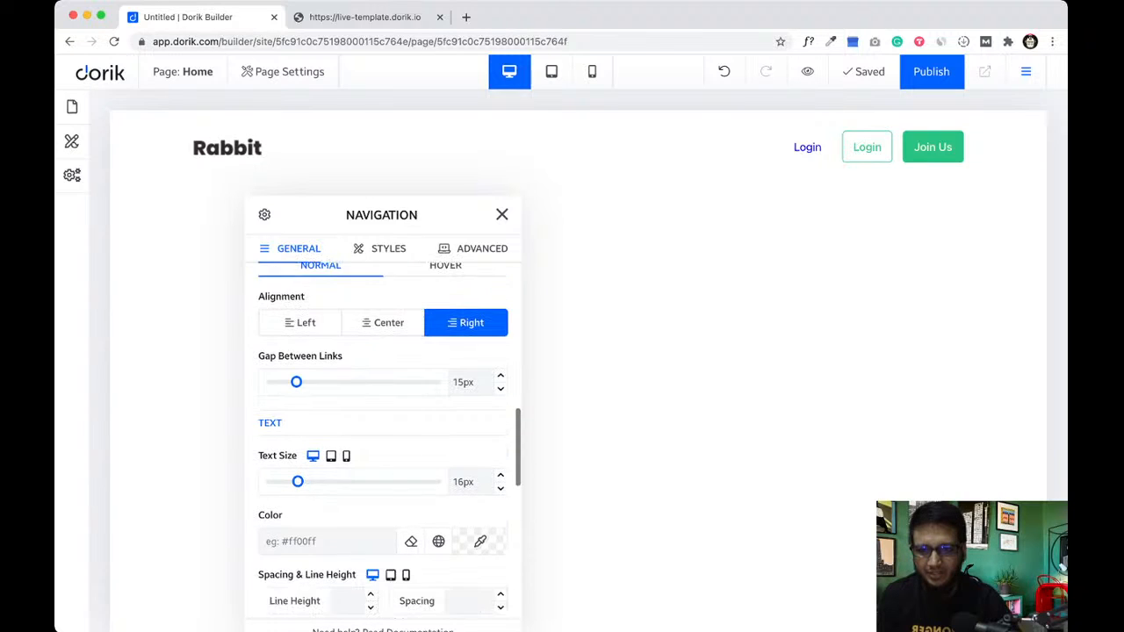
pyautogui.click(326, 506)
pyautogui.write('#32292f')
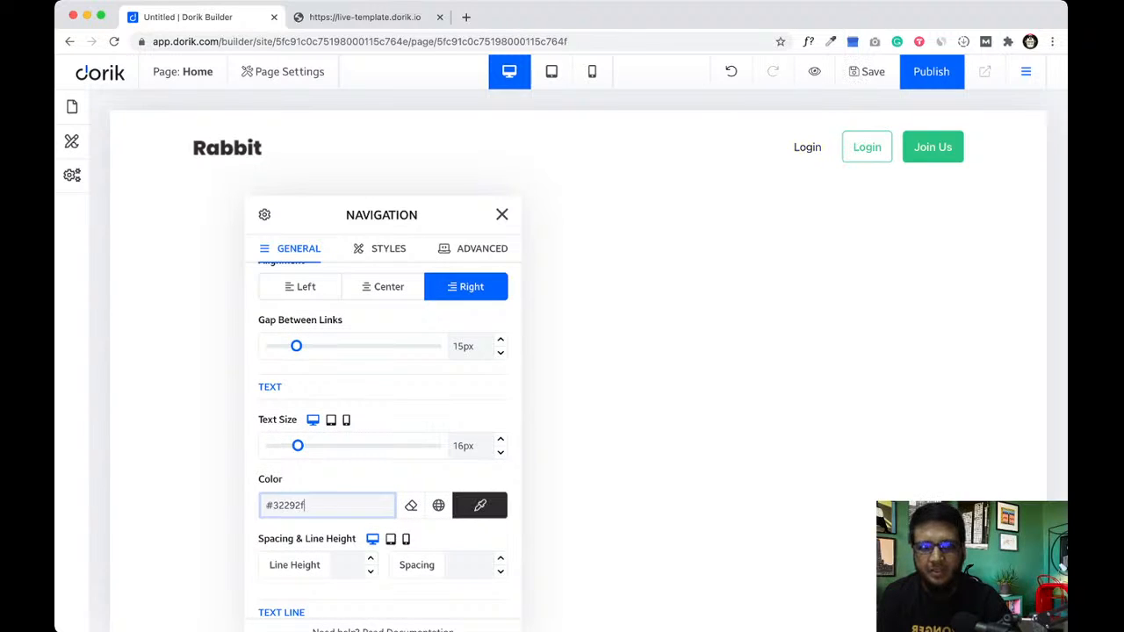
pyautogui.scroll(-1, 383, 439)
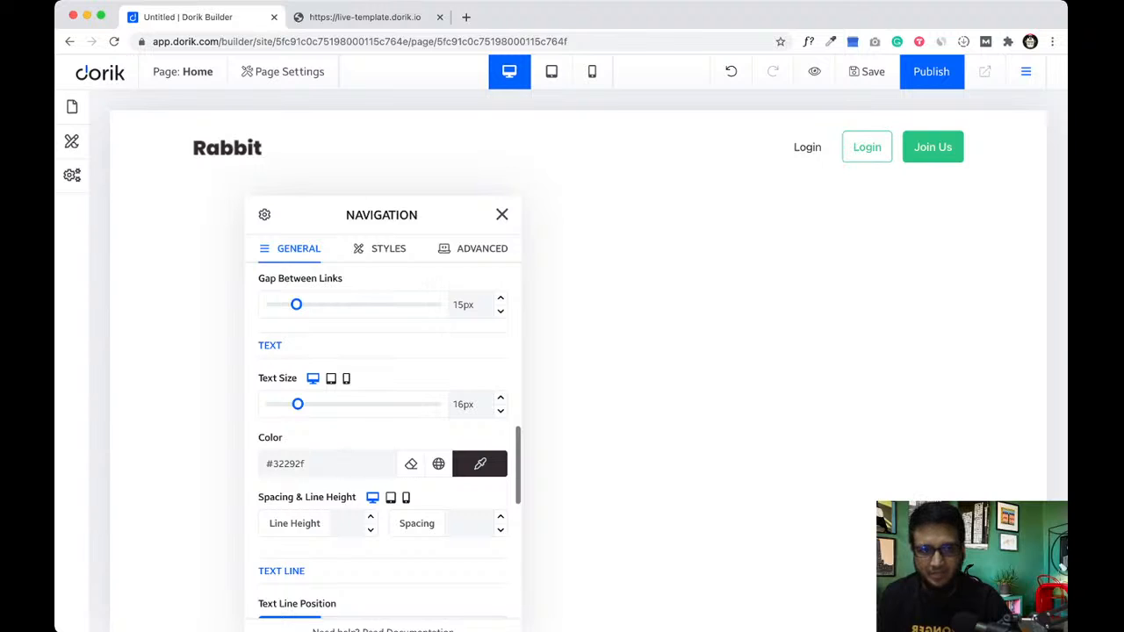
# - Collapse the navigation's link list settings, switch to the reference page and exit the WhatFont inspection
pyautogui.scroll(-2, 383, 439)
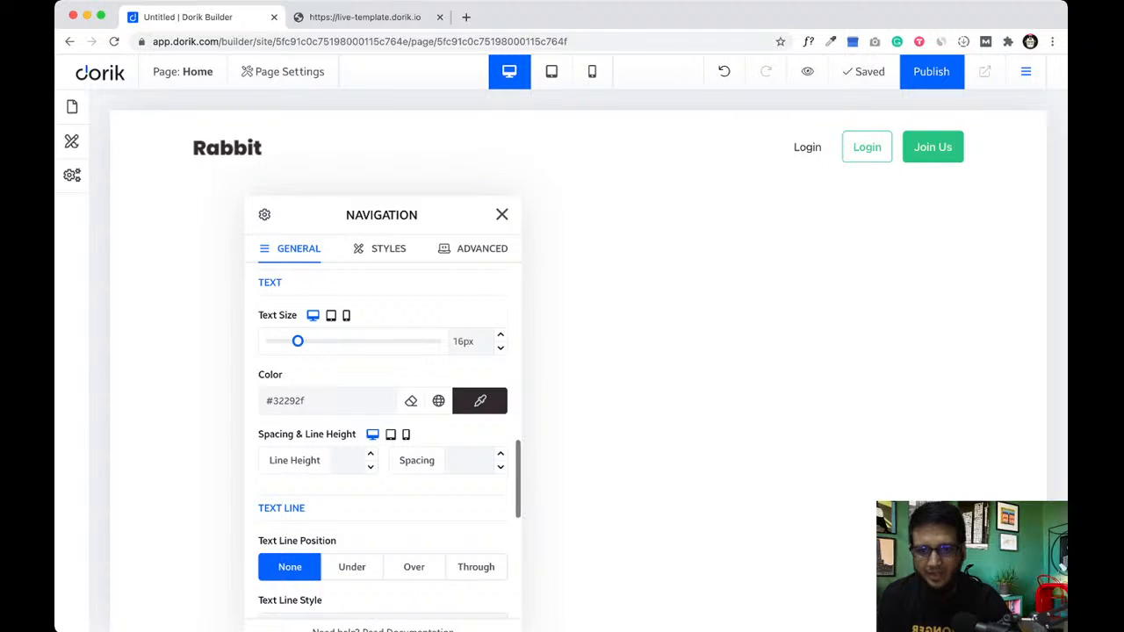
pyautogui.scroll(10, 383, 439)
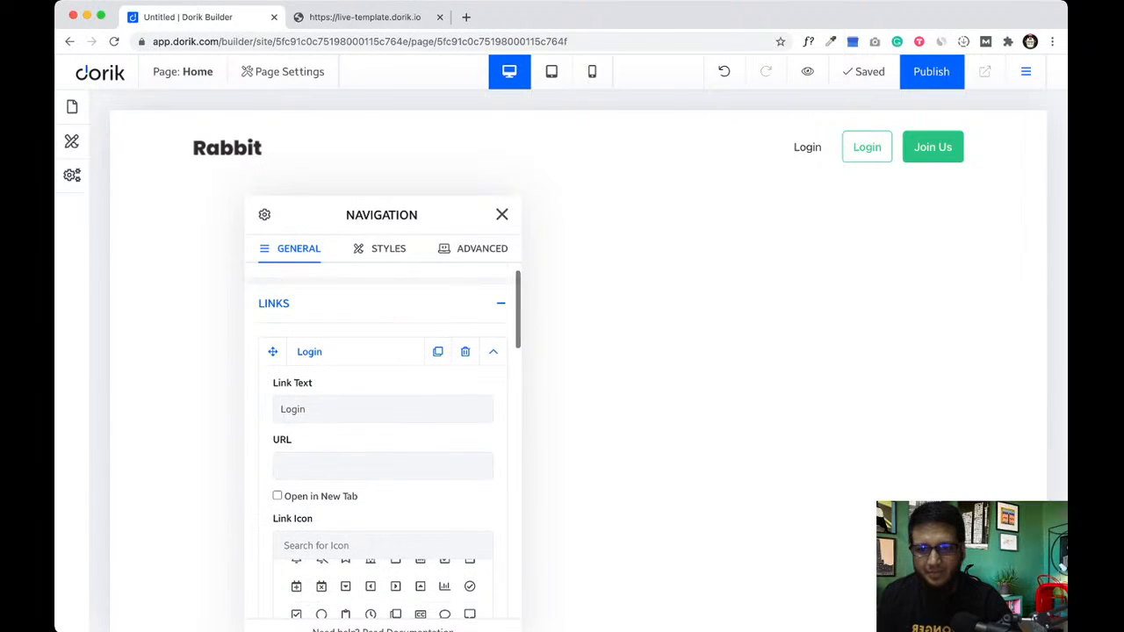
pyautogui.click(501, 334)
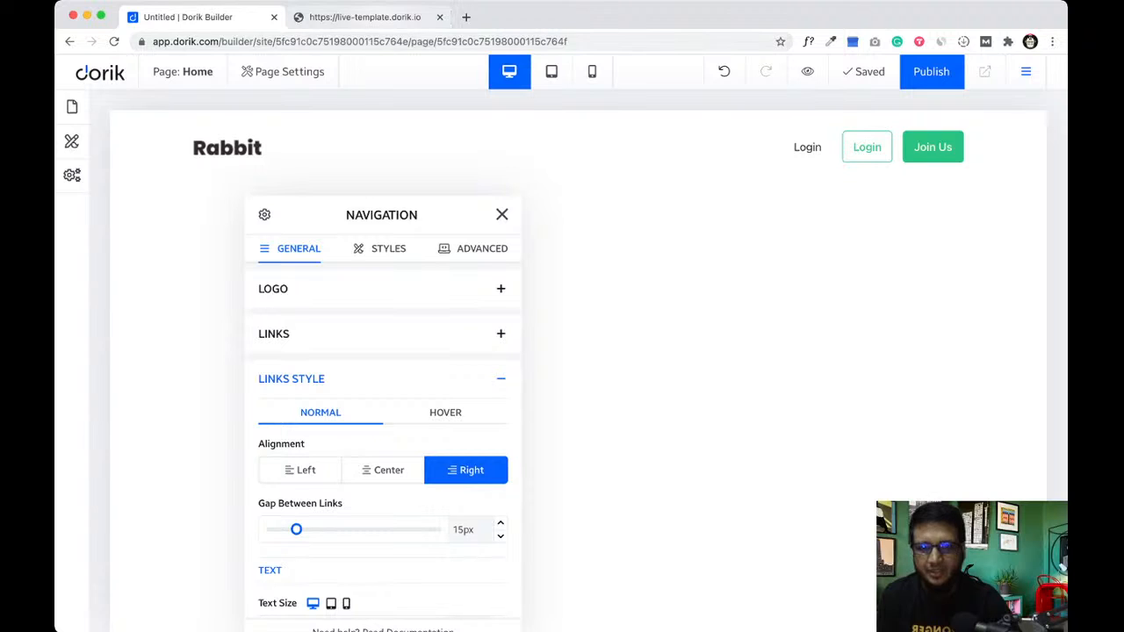
pyautogui.click(366, 17)
pyautogui.click(1012, 238)
pyautogui.click(1059, 120)
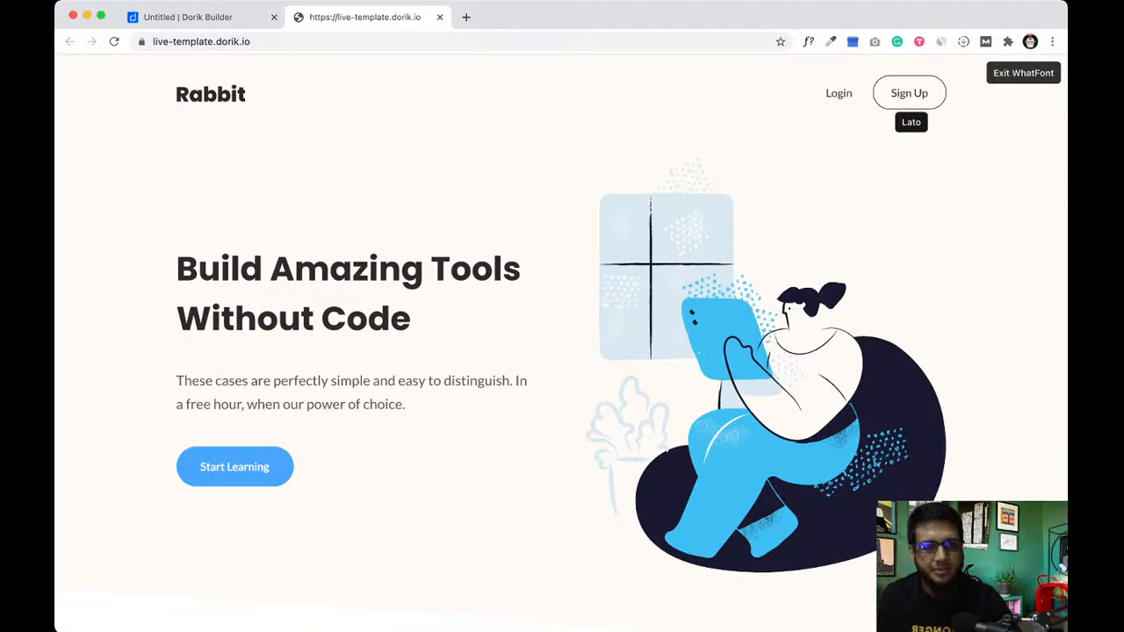
pyautogui.click(1023, 73)
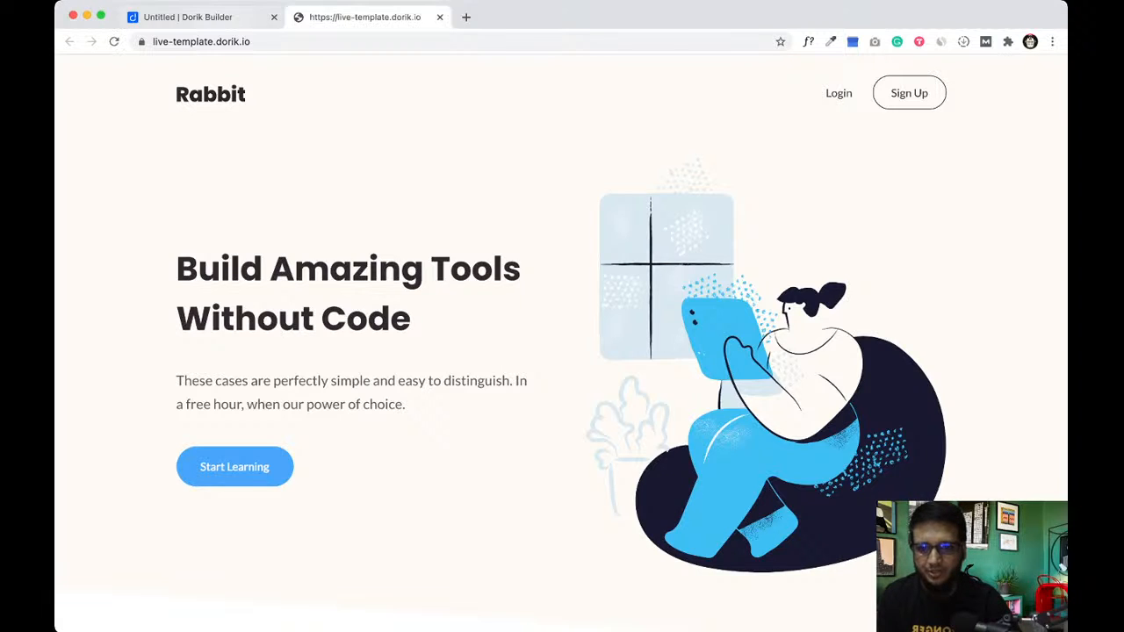
# - Return to the builder and delete the Join Us button from the navigation's buttons
pyautogui.click(188, 18)
pyautogui.scroll(-1, 383, 442)
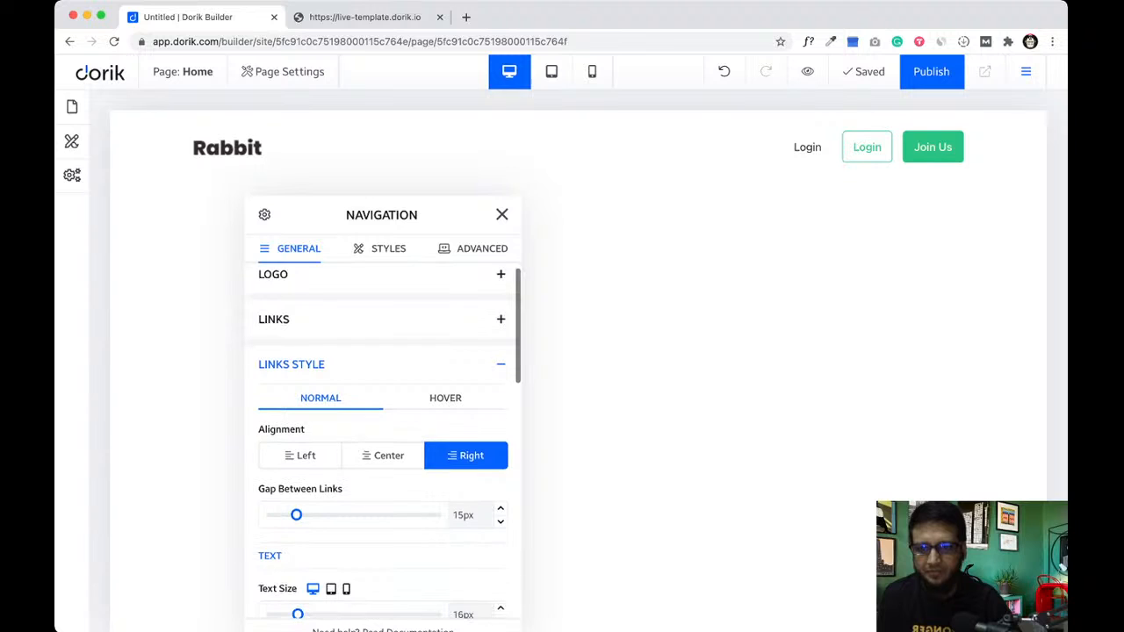
pyautogui.click(383, 367)
pyautogui.scroll(-1, 383, 366)
pyautogui.click(383, 422)
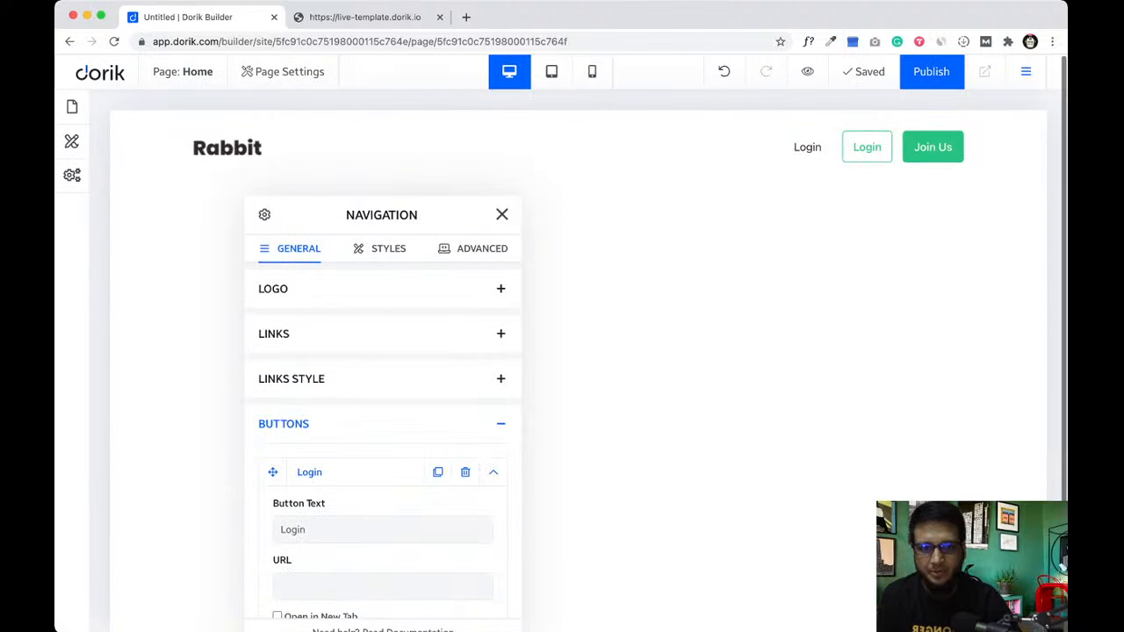
pyautogui.scroll(-1, 383, 431)
pyautogui.scroll(-2, 383, 431)
pyautogui.scroll(1, 383, 430)
pyautogui.click(493, 318)
pyautogui.click(465, 421)
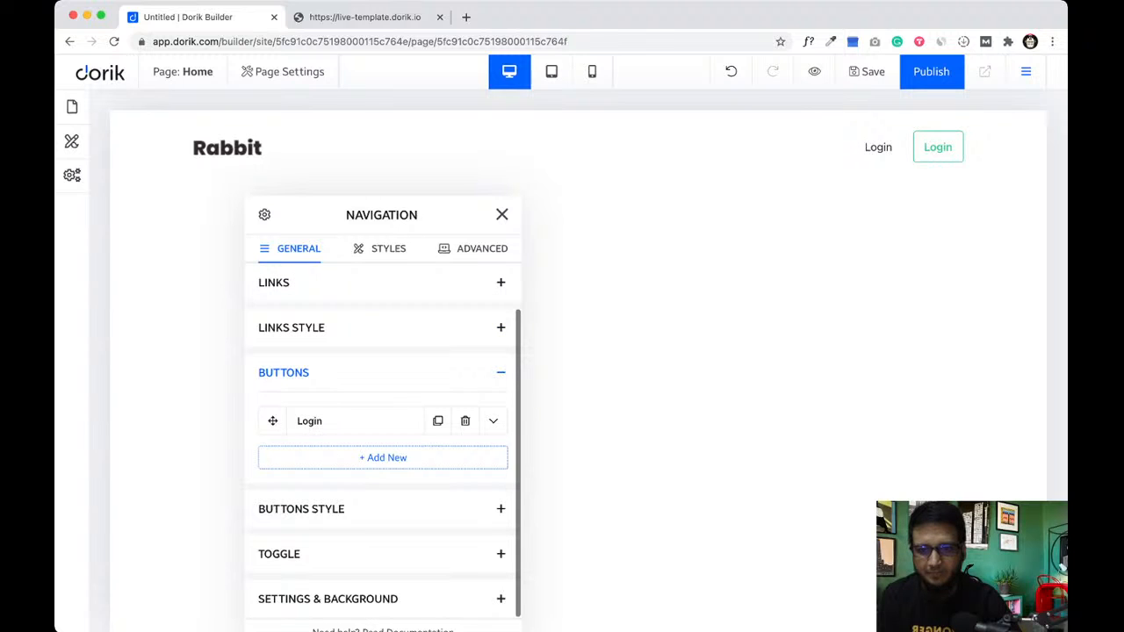
# - Change the remaining navigation button's text to "Sign Up" and save the page
pyautogui.click(493, 421)
pyautogui.scroll(-2, 383, 421)
pyautogui.doubleClick(293, 354)
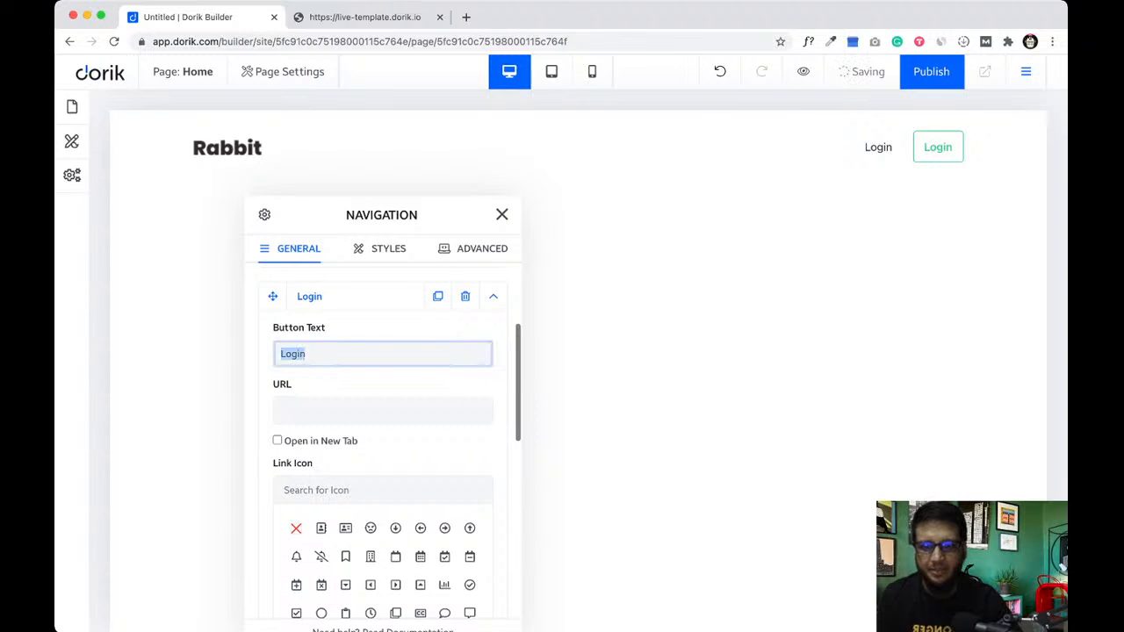
pyautogui.write('Sign Up')
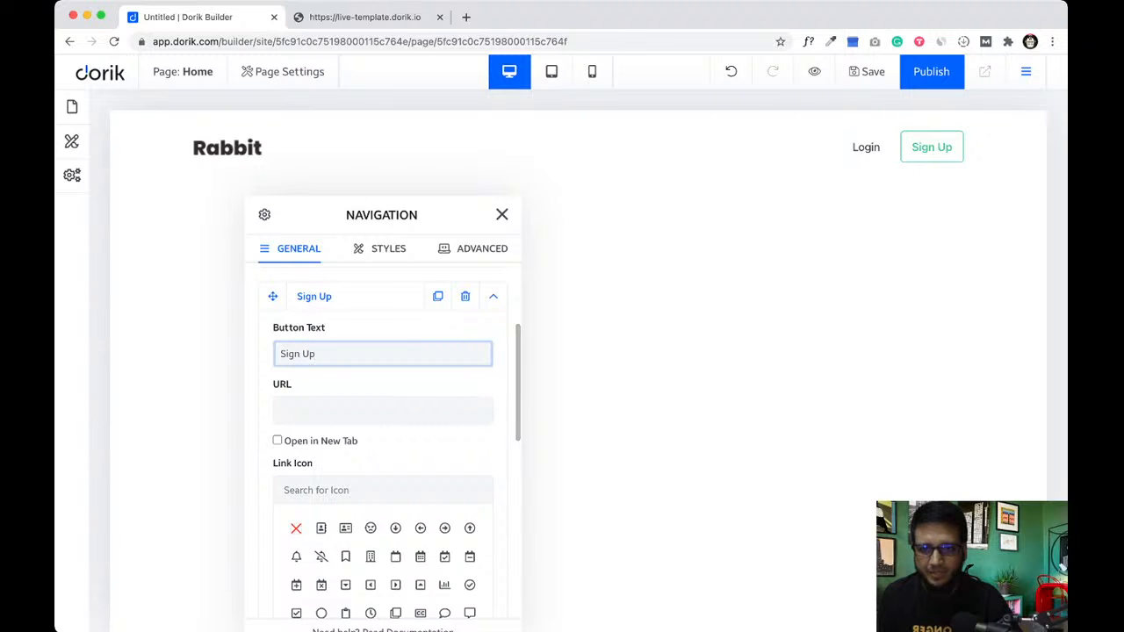
pyautogui.press('super+s')
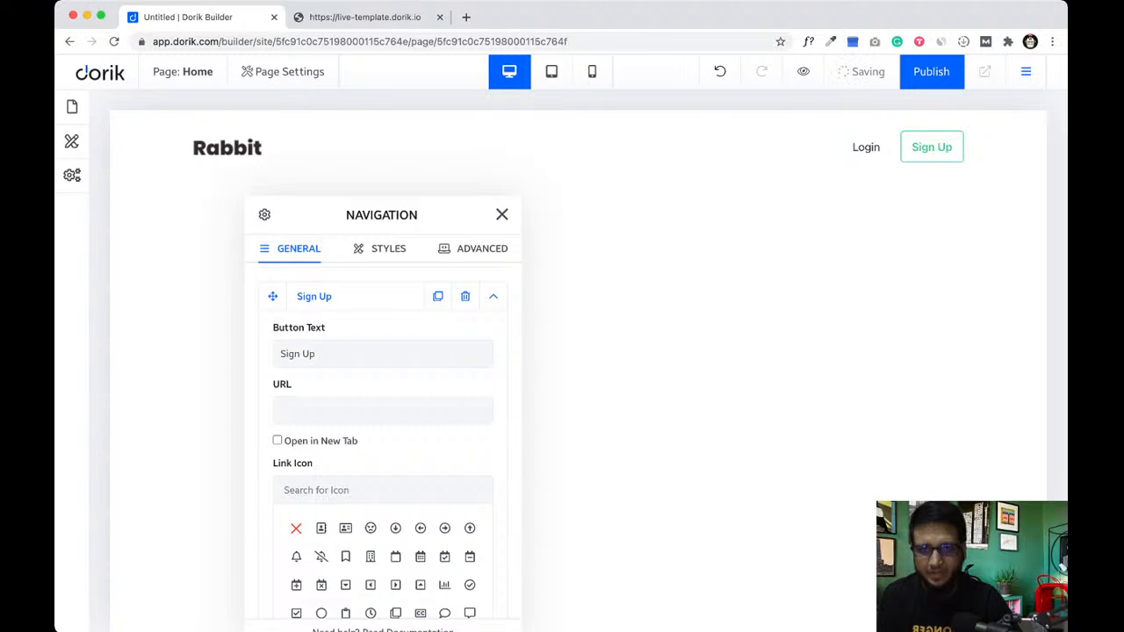
# - Compare the Sign Up button with the reference page and set the buttons' border radius to 155px on all four corners
pyautogui.hotkey('ctrl', 'Tab')
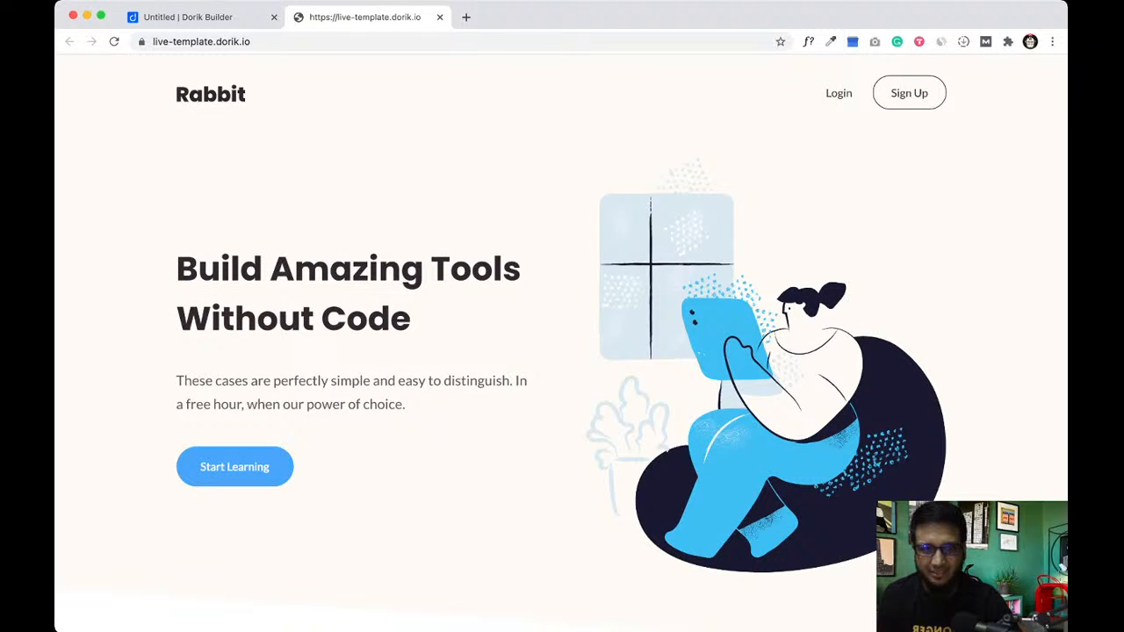
pyautogui.hotkey('ctrl', 'shift', 'Tab')
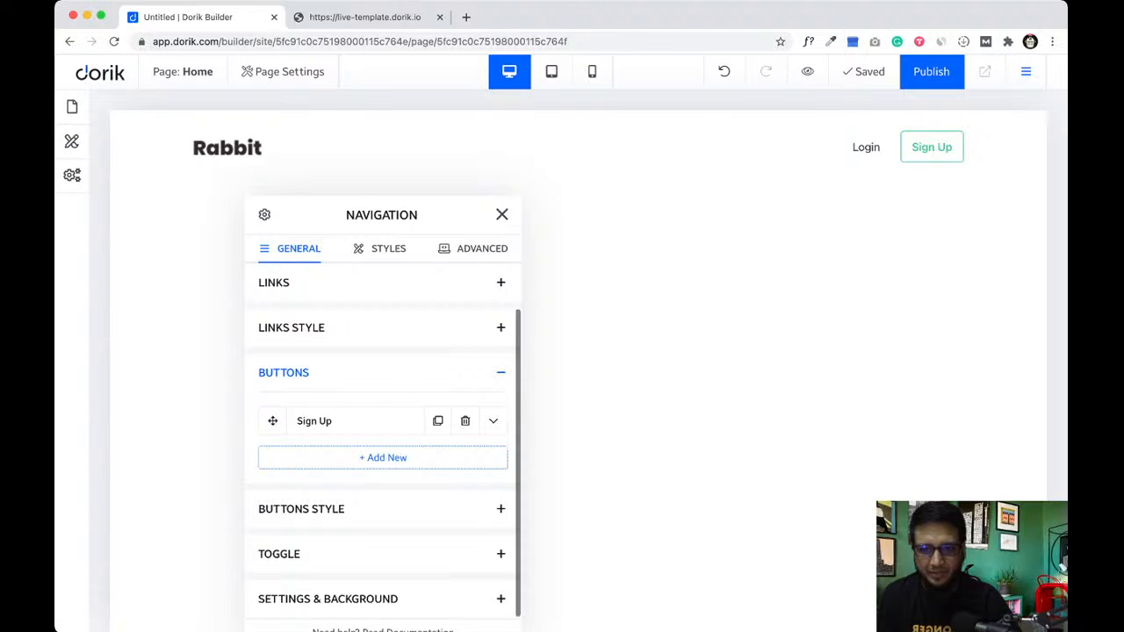
pyautogui.click(500, 373)
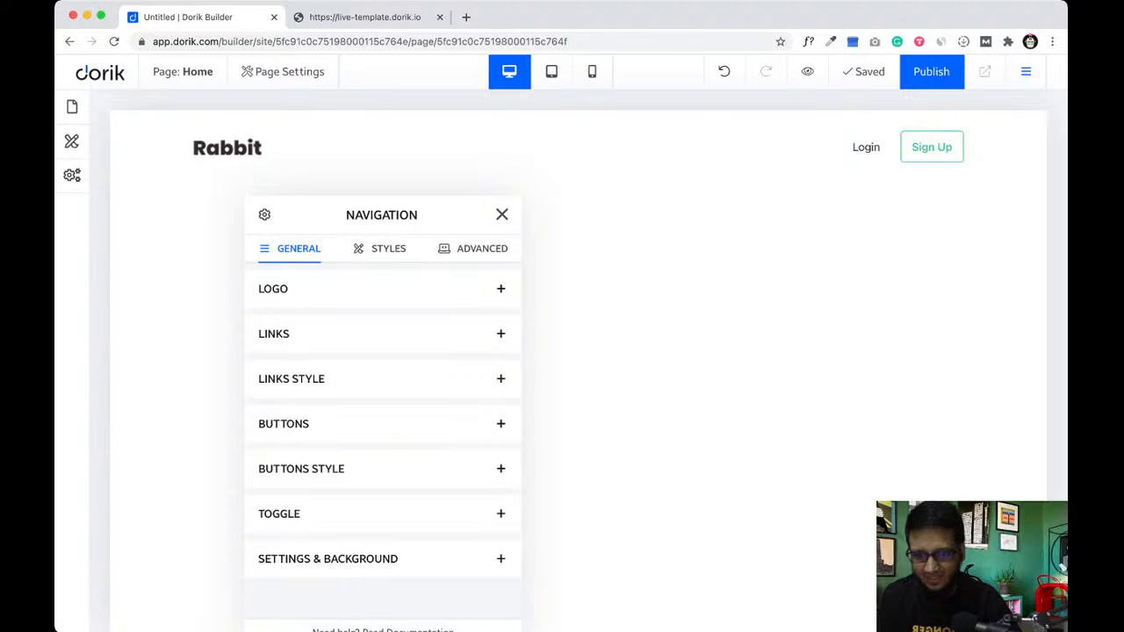
pyautogui.click(501, 468)
pyautogui.scroll(-5, 383, 439)
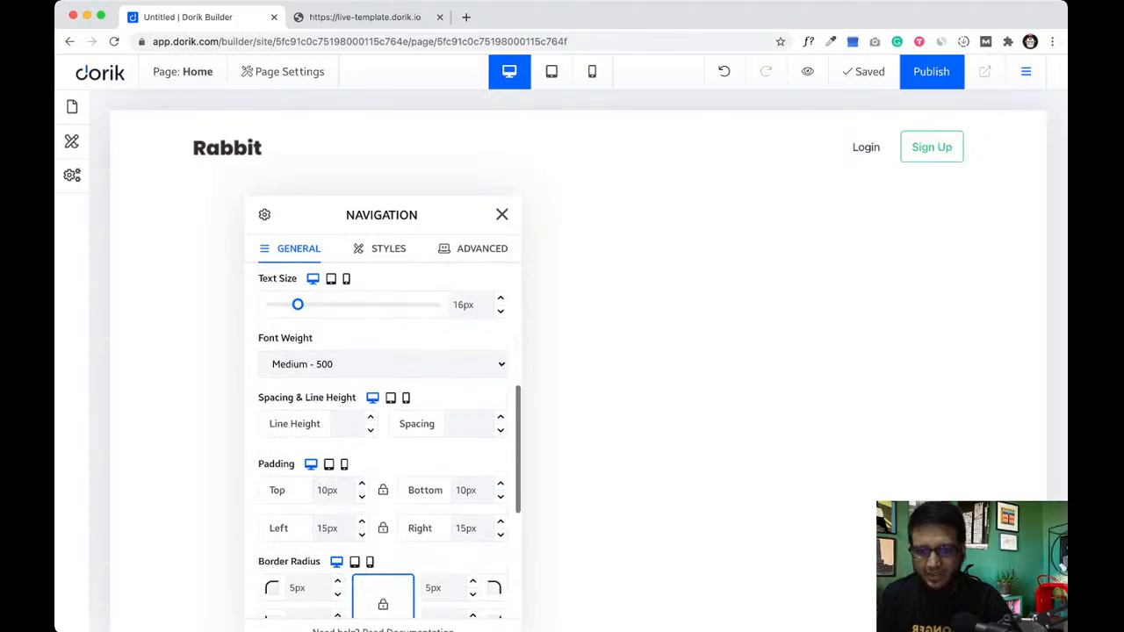
pyautogui.scroll(-3, 383, 439)
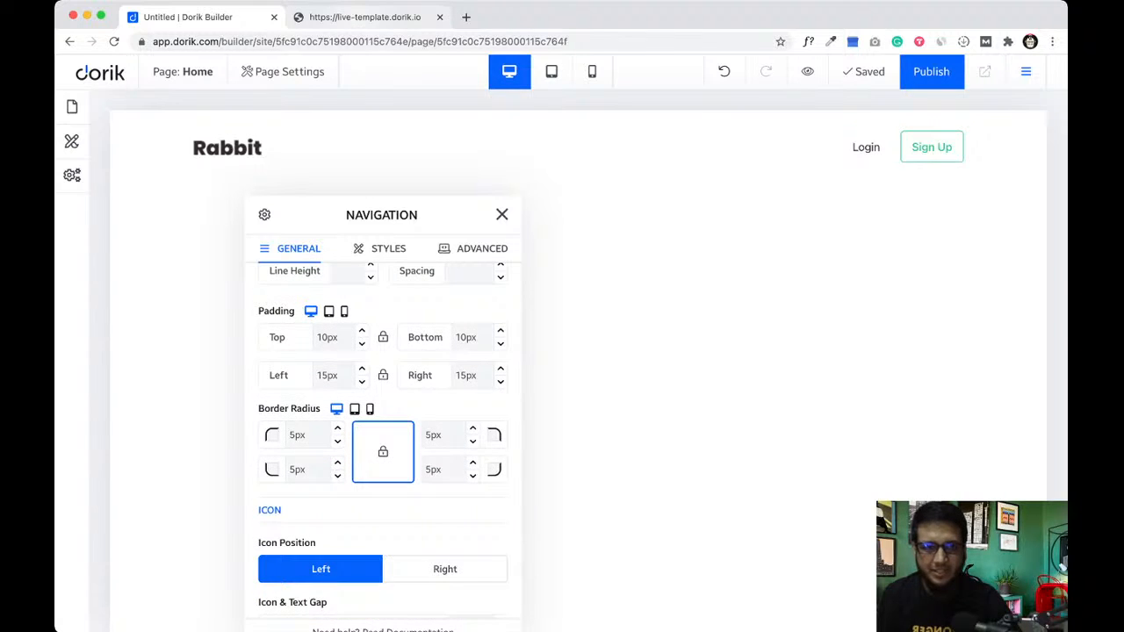
pyautogui.hotkey('ctrl', 'Tab')
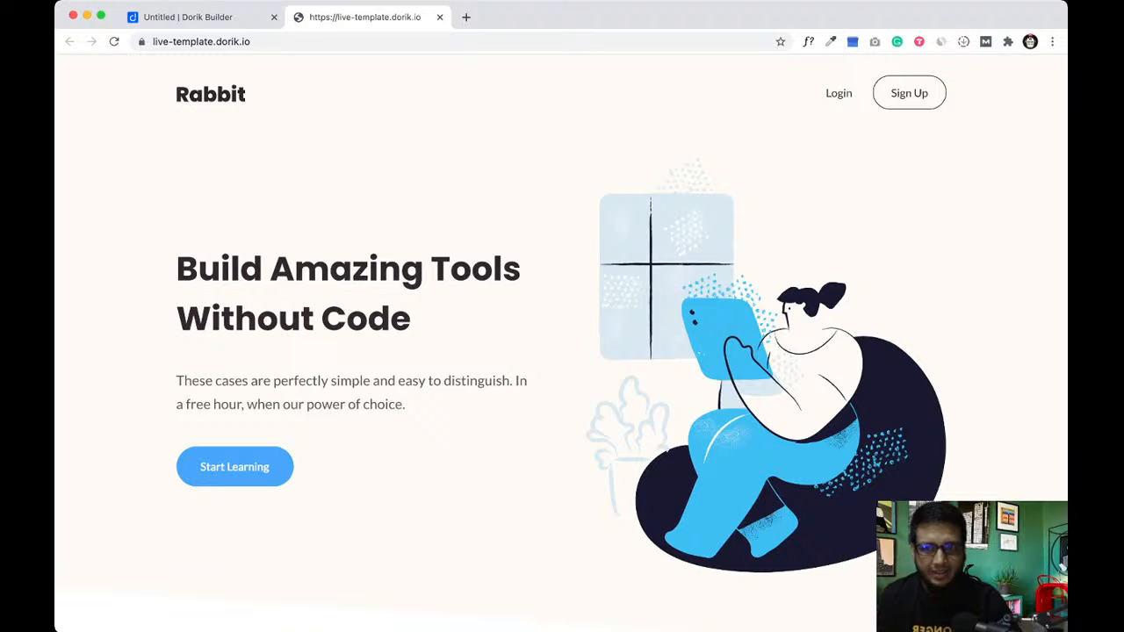
pyautogui.hotkey('ctrl', 'shift', 'Tab')
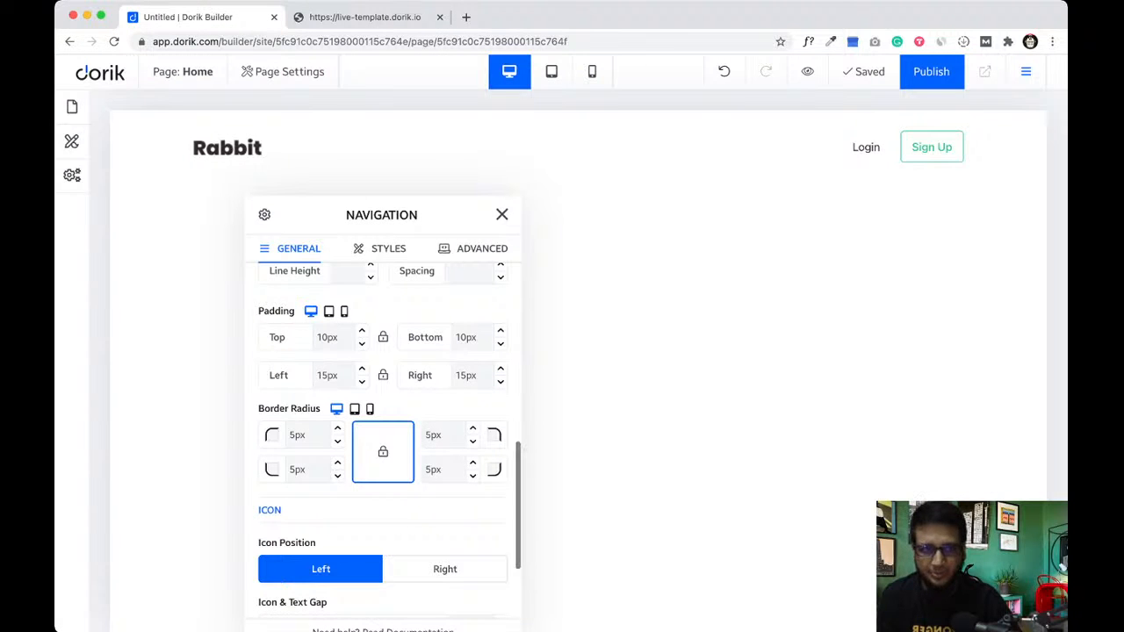
pyautogui.click(291, 435)
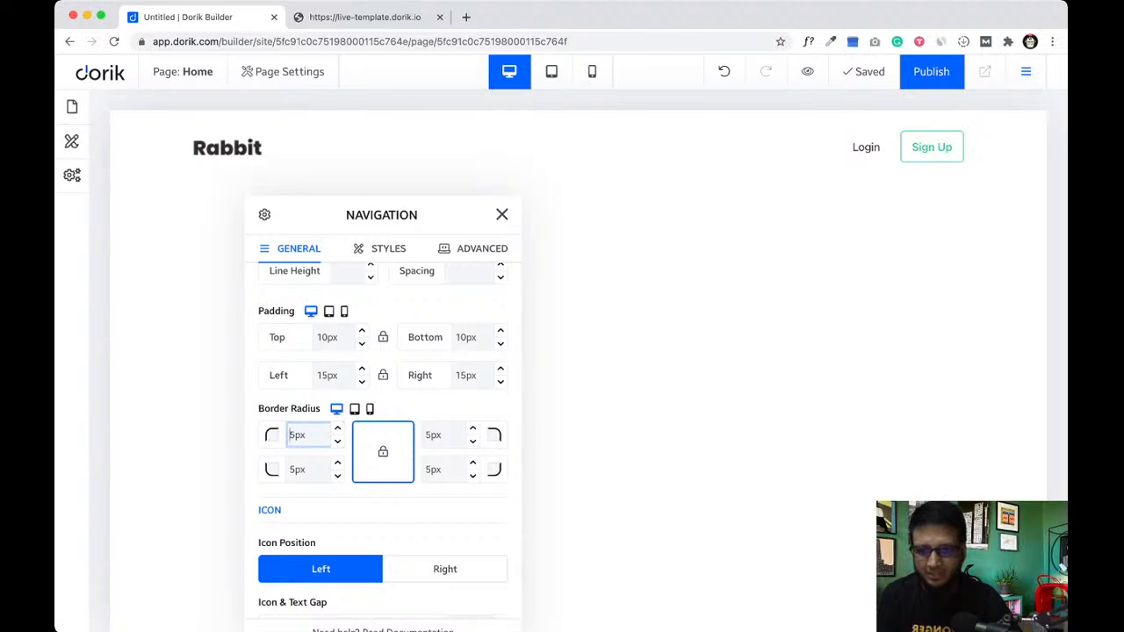
pyautogui.write('1')
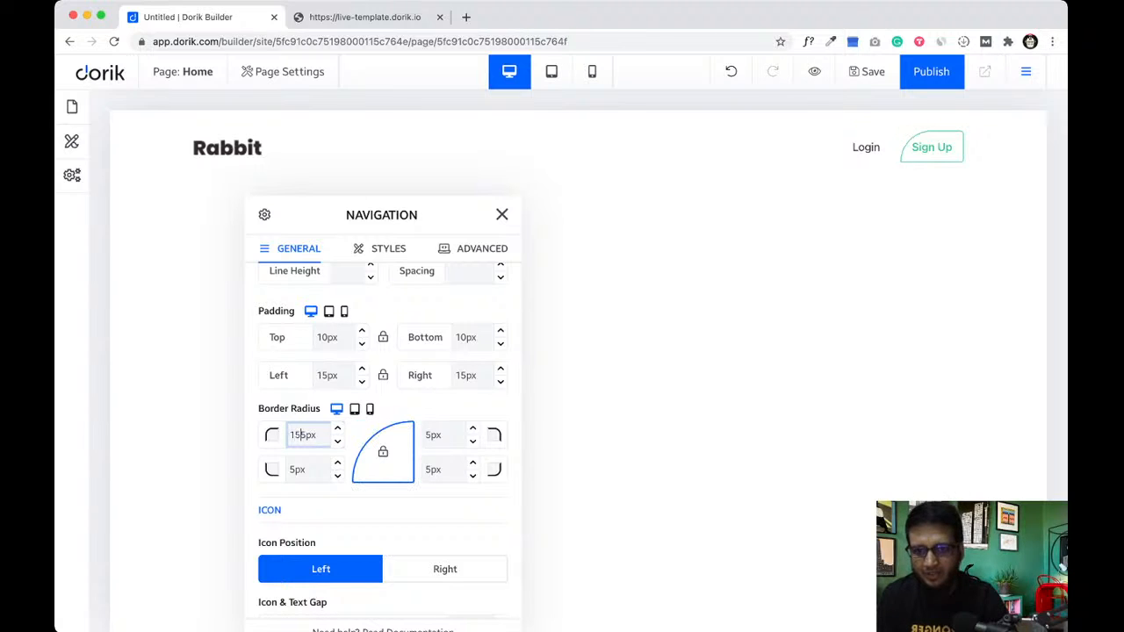
pyautogui.write('5')
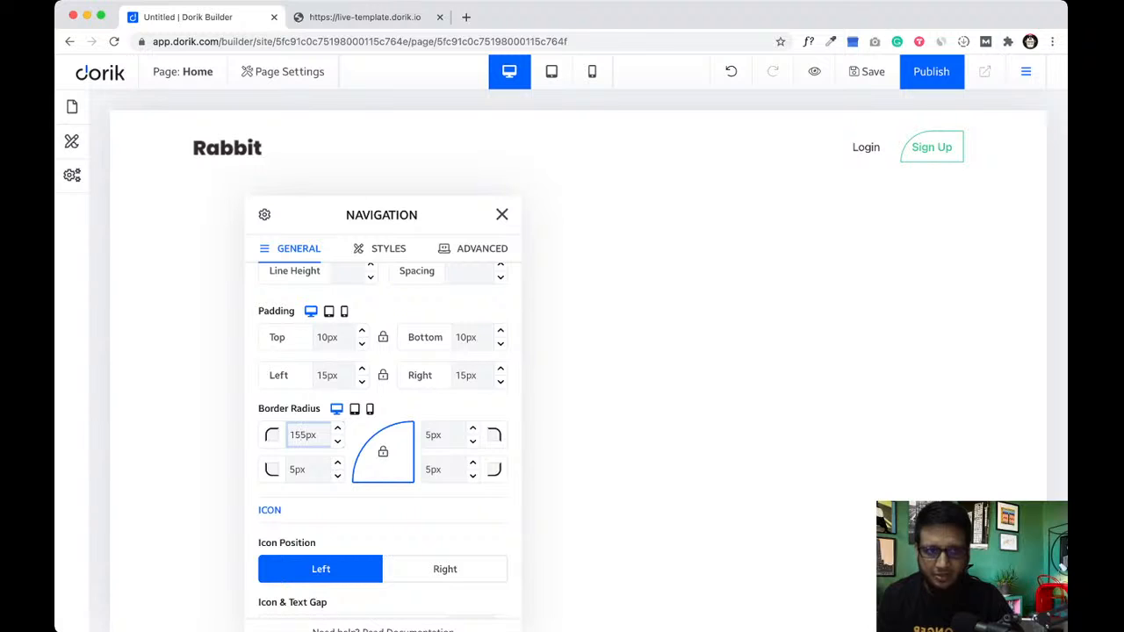
pyautogui.press('Return')
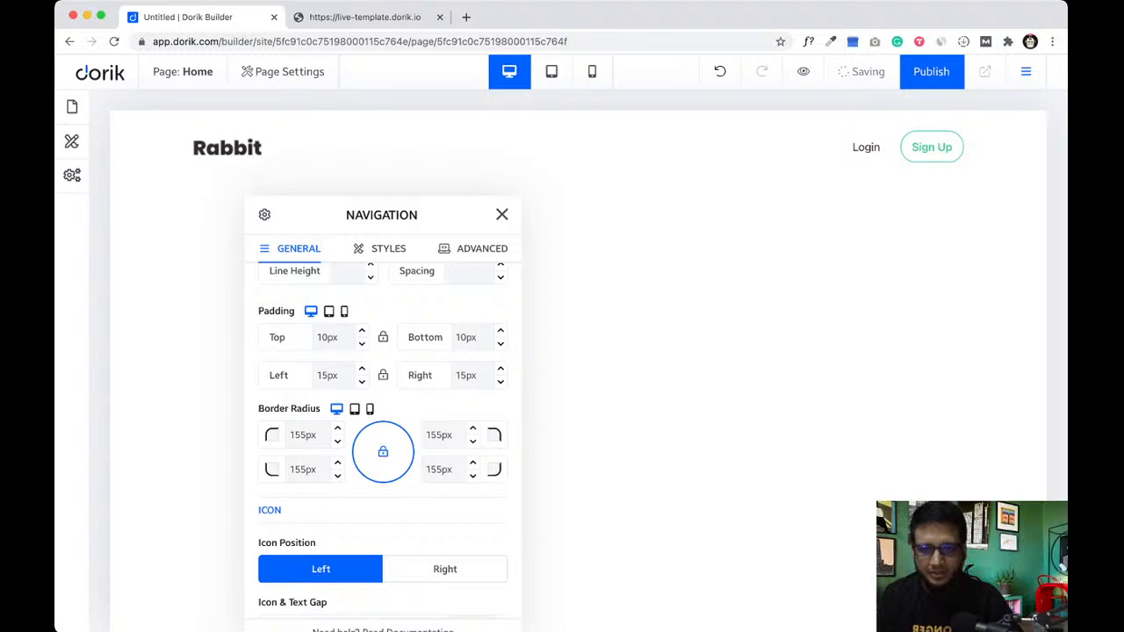
# - Close the button style settings and set the Sign Up button's text color to #32292f, checking against the reference page
pyautogui.scroll(-5, 383, 439)
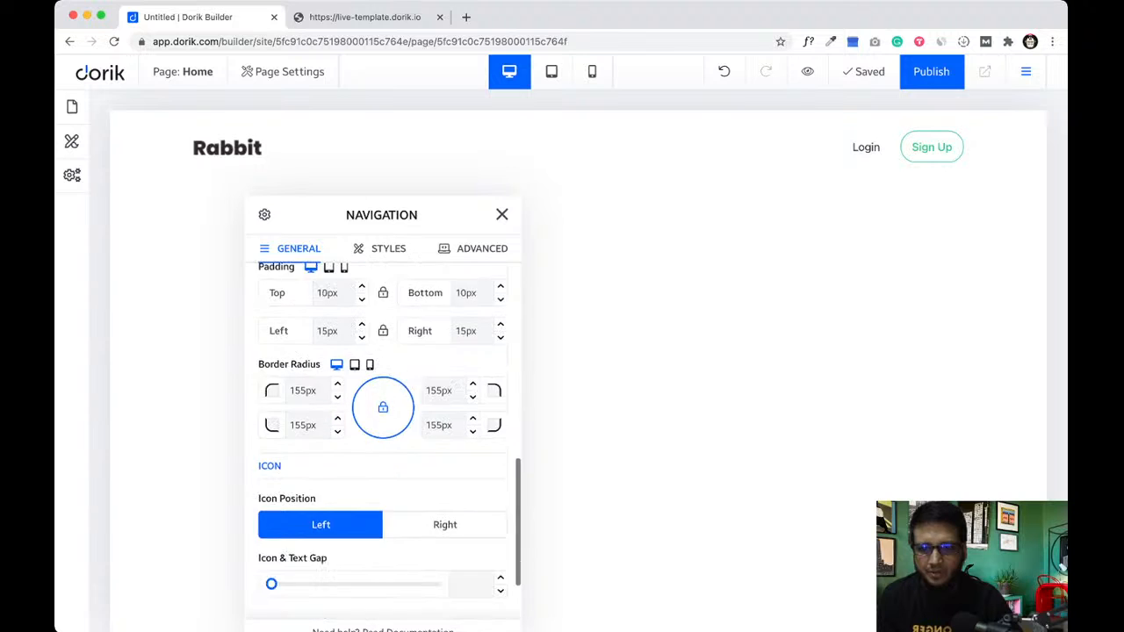
pyautogui.scroll(5, 383, 427)
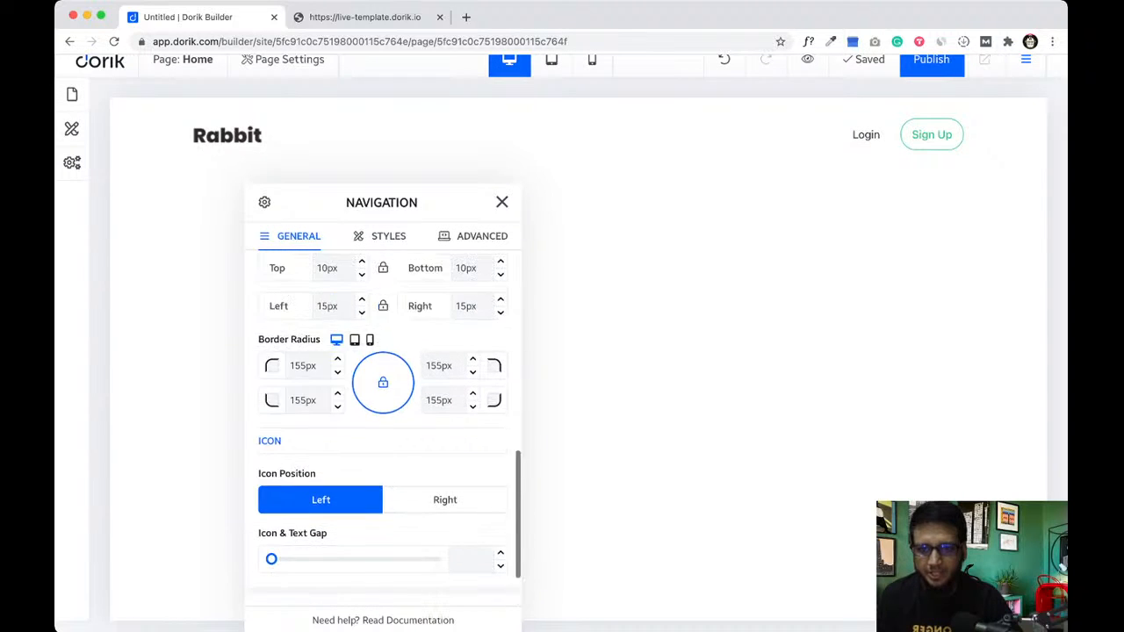
pyautogui.scroll(5, 383, 428)
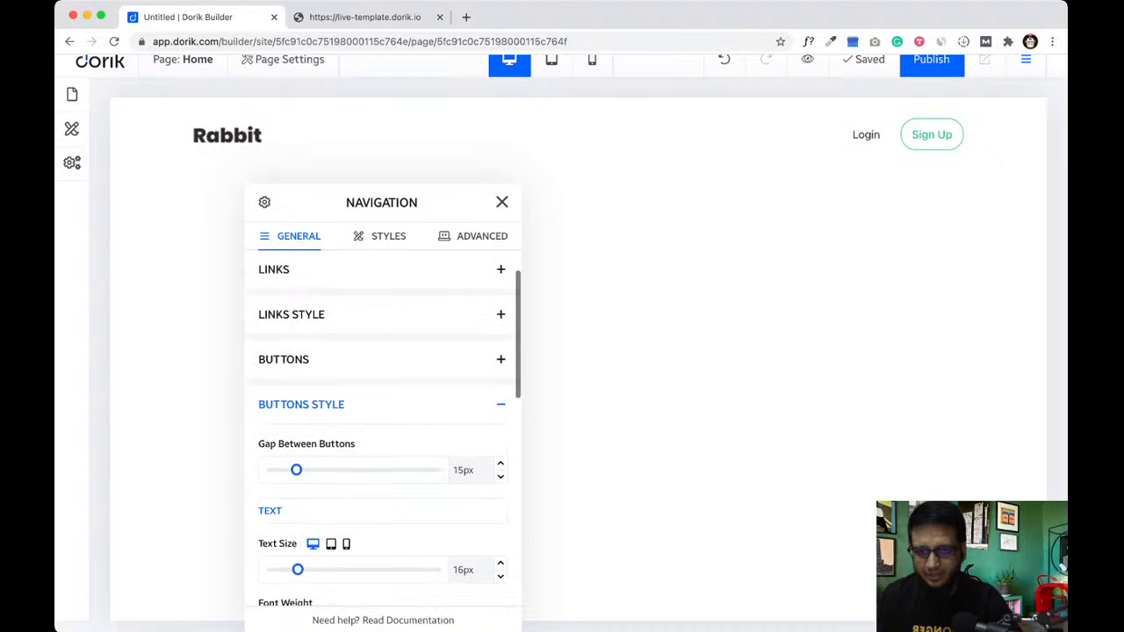
pyautogui.click(383, 436)
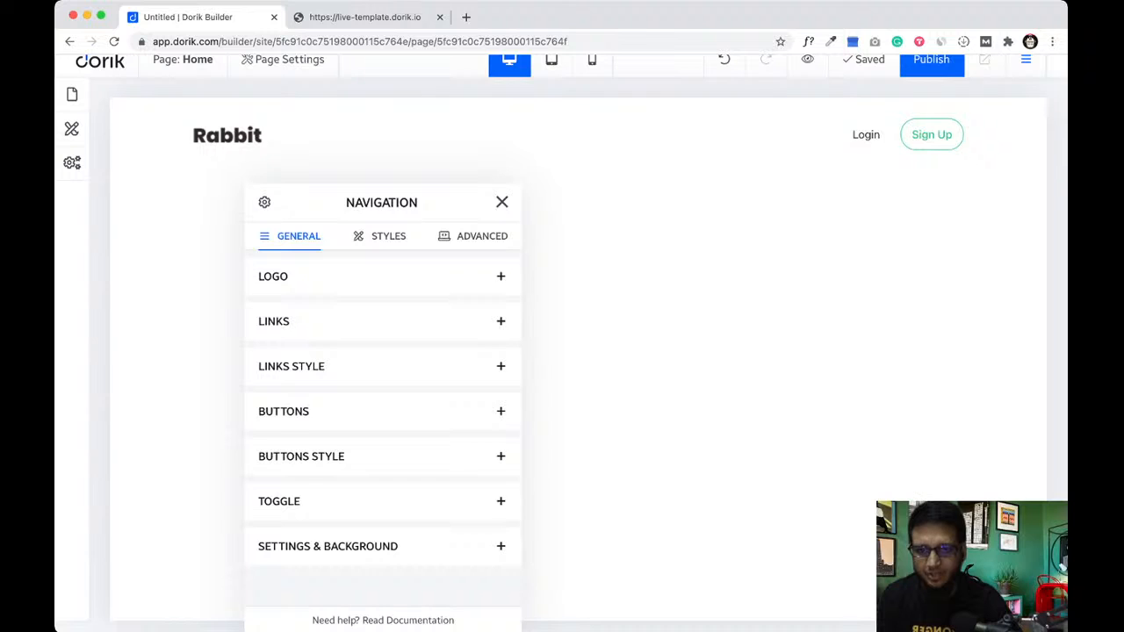
pyautogui.click(383, 412)
pyautogui.scroll(-1, 383, 427)
pyautogui.scroll(-4, 383, 422)
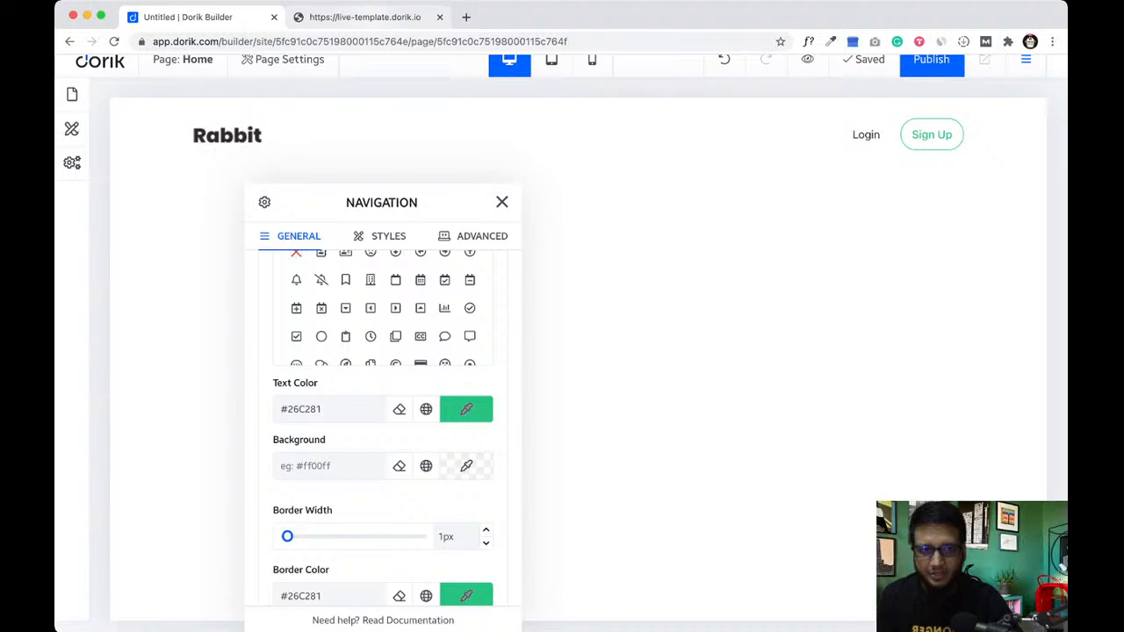
pyautogui.click(365, 18)
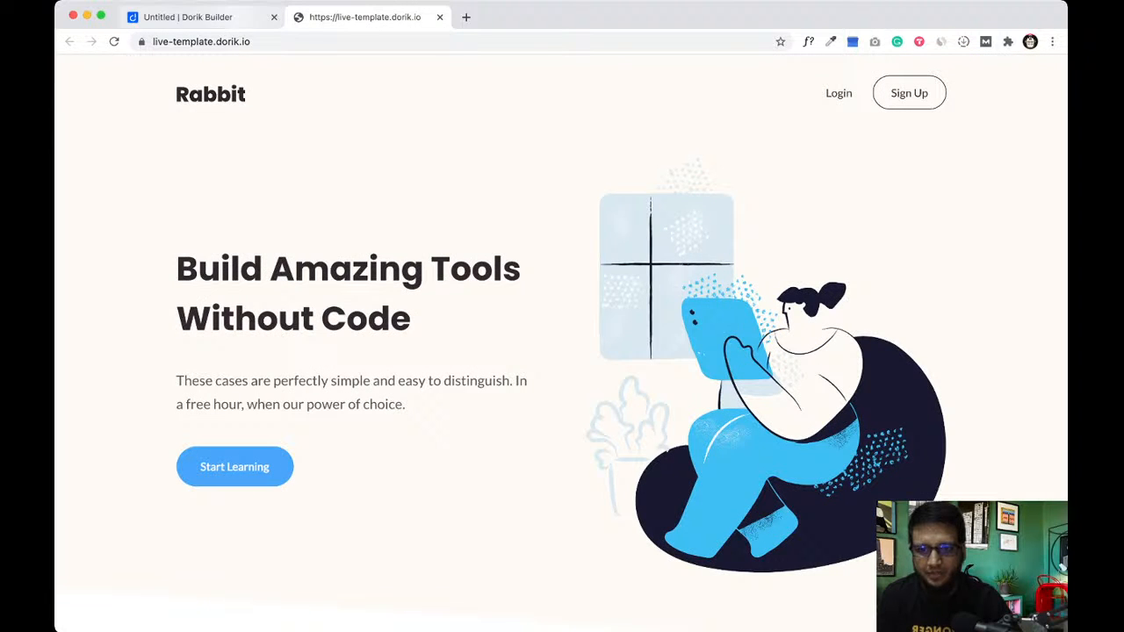
pyautogui.click(187, 17)
pyautogui.tripleClick(303, 409)
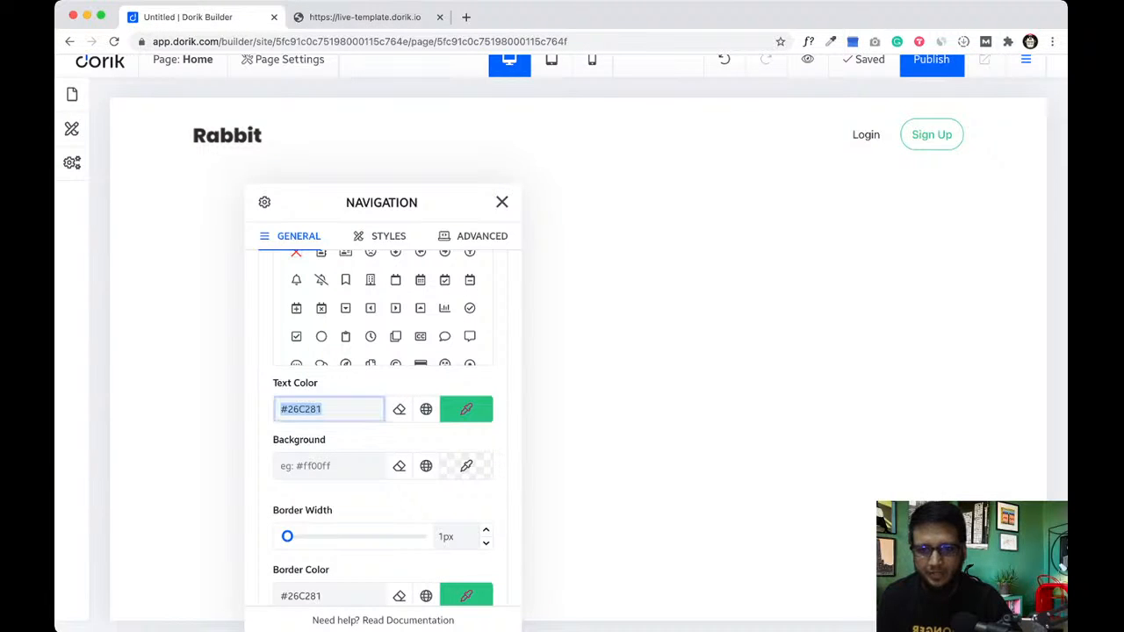
pyautogui.write('#32292f')
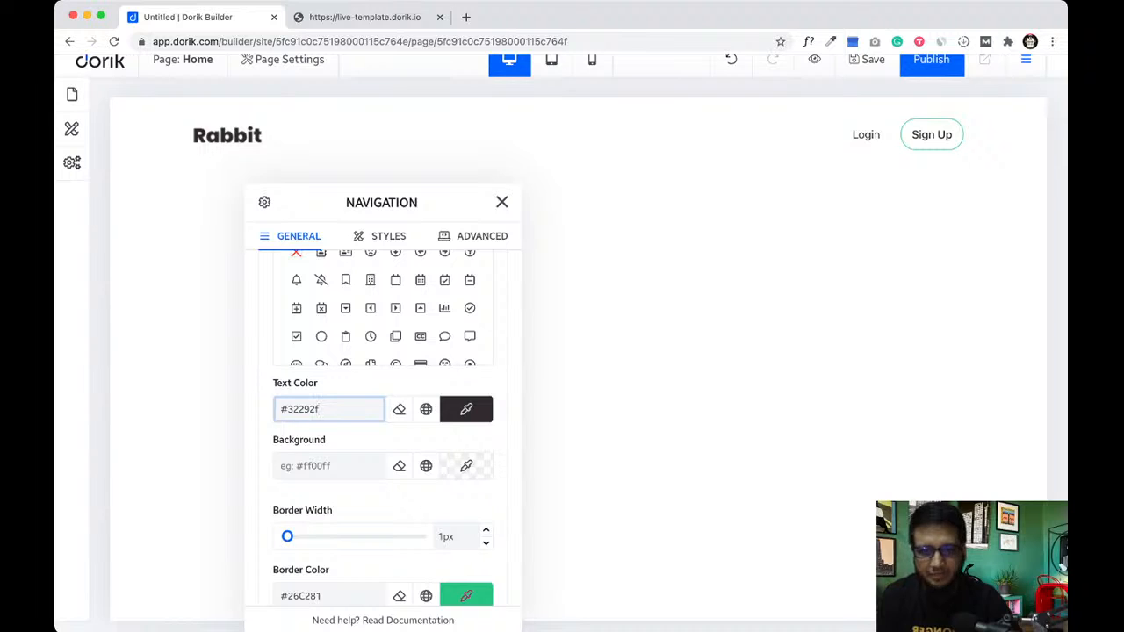
# - Add #32292f to the global colors and apply that global color to the Sign Up button's text
pyautogui.click(466, 409)
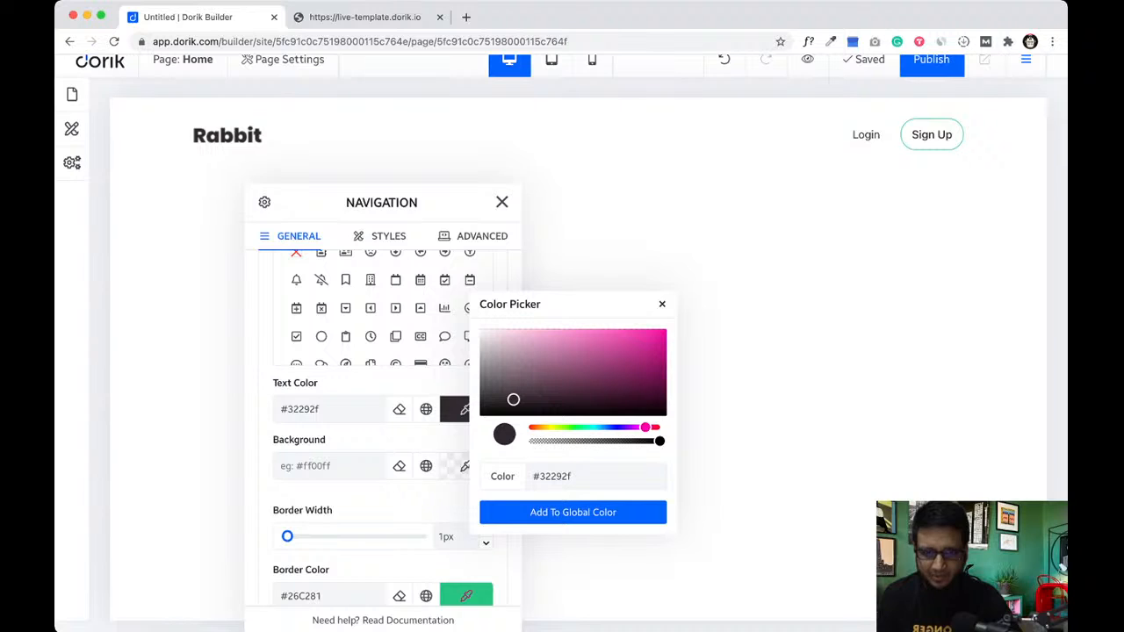
pyautogui.click(572, 512)
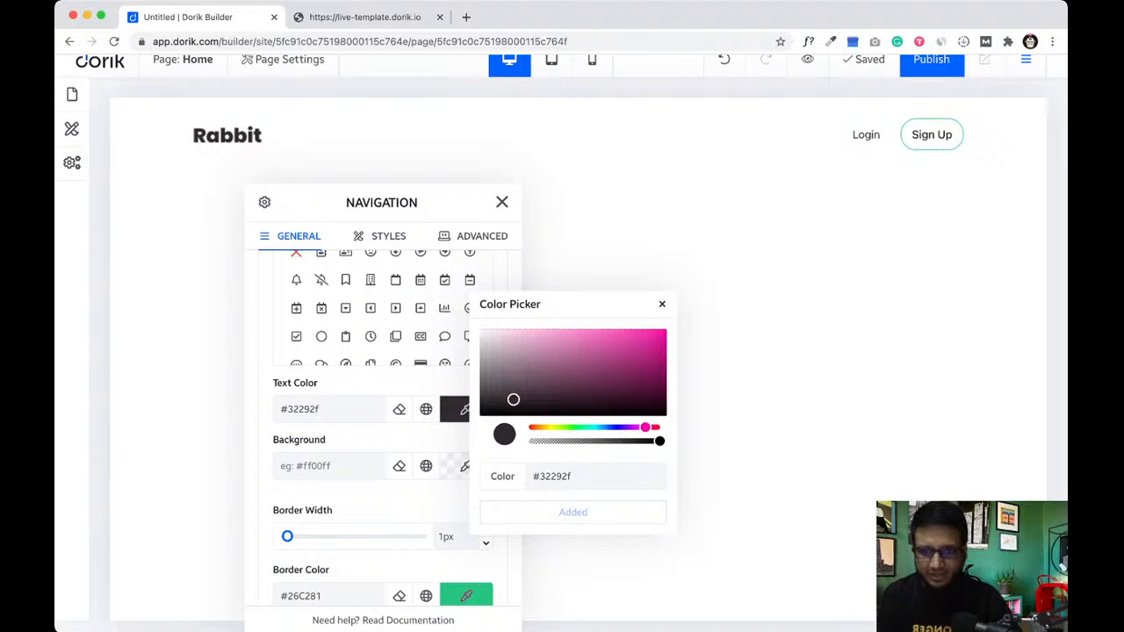
pyautogui.click(662, 303)
pyautogui.click(426, 410)
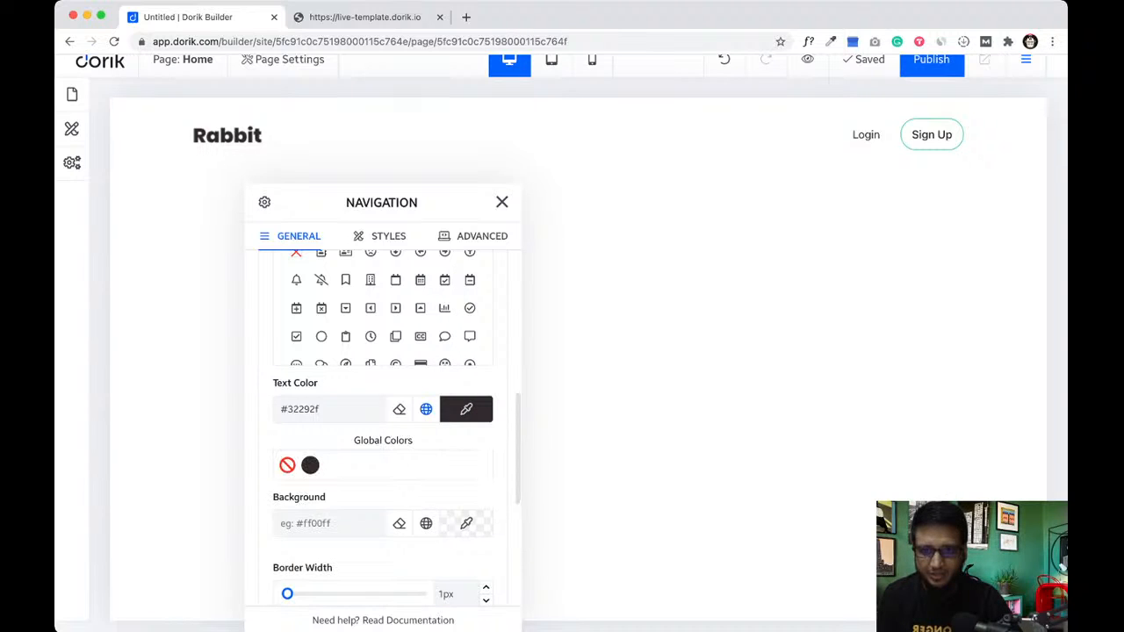
pyautogui.click(310, 466)
pyautogui.click(426, 410)
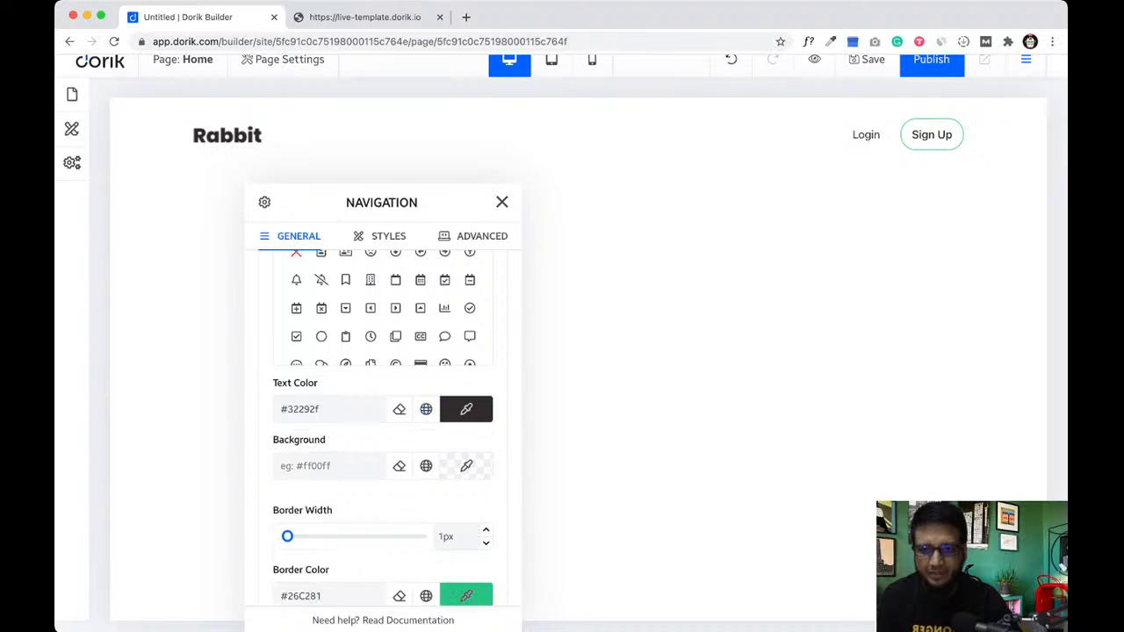
# - Apply the dark global color to the Sign Up button's border
pyautogui.scroll(-2, 426, 409)
pyautogui.click(426, 435)
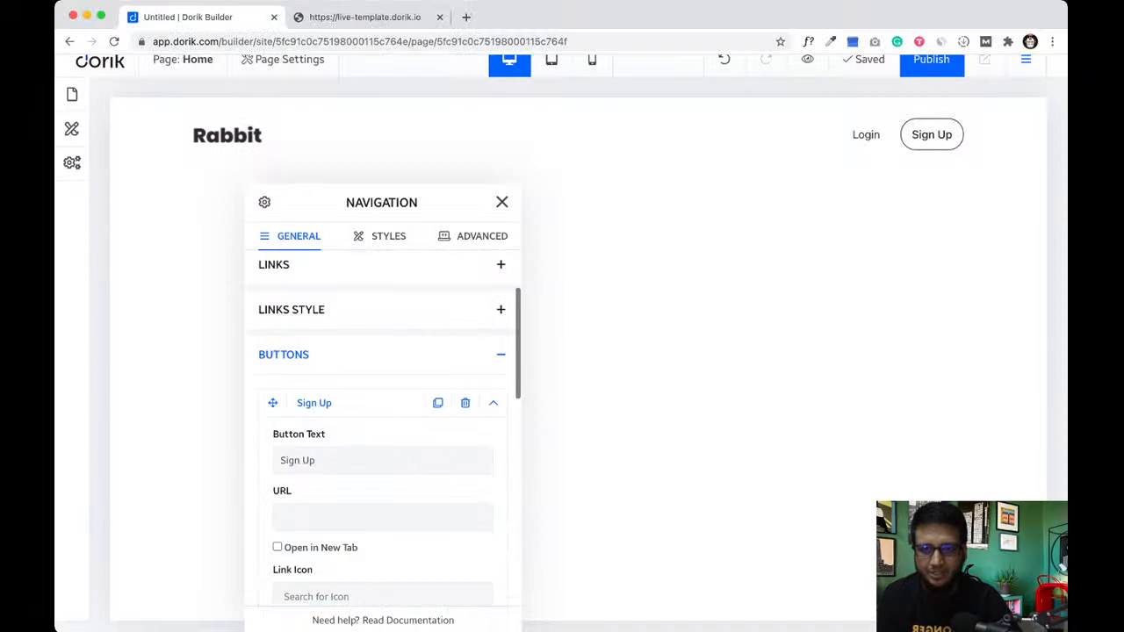
# - Apply the dark global color to the navigation links' text and close the navigation settings
pyautogui.scroll(1, 383, 430)
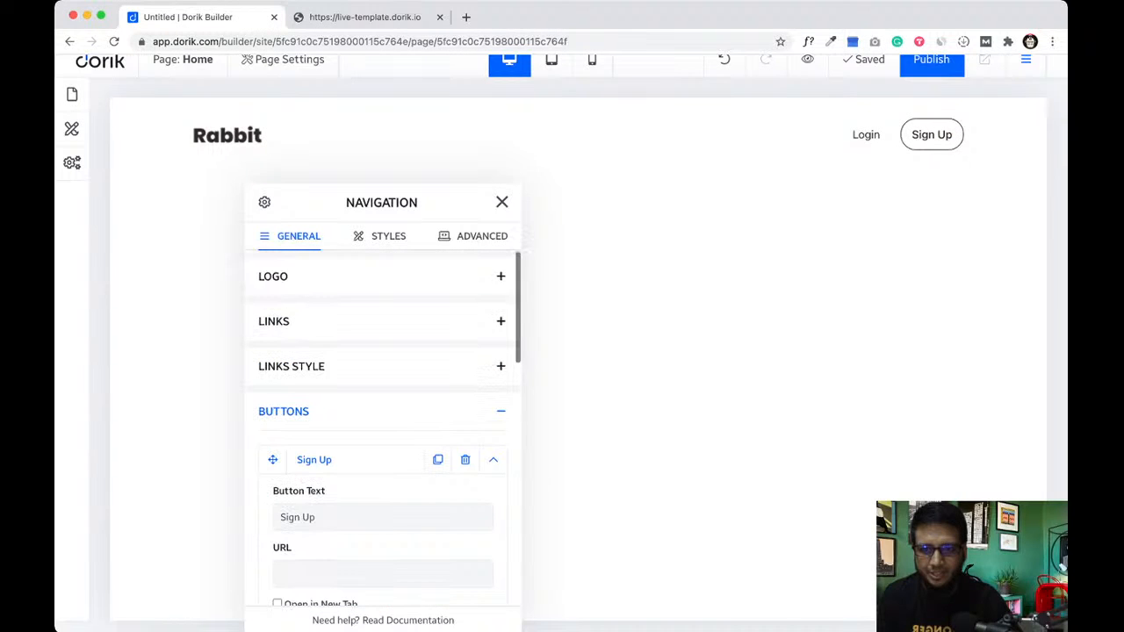
pyautogui.click(383, 366)
pyautogui.scroll(-3, 383, 366)
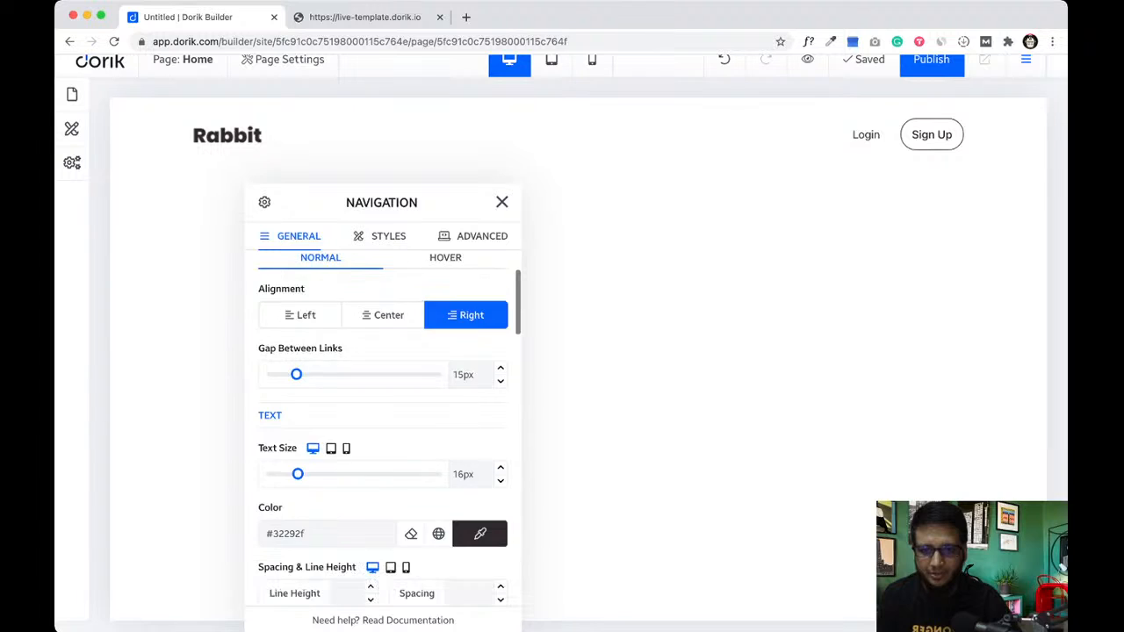
pyautogui.click(438, 490)
pyautogui.scroll(-1, 383, 491)
pyautogui.click(296, 511)
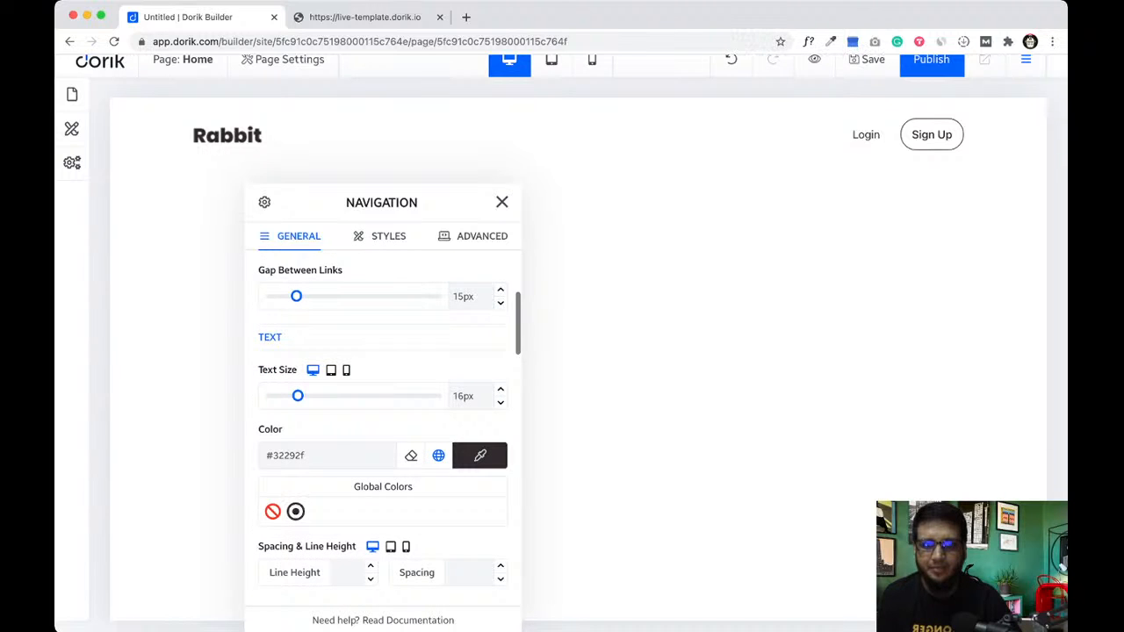
pyautogui.click(501, 202)
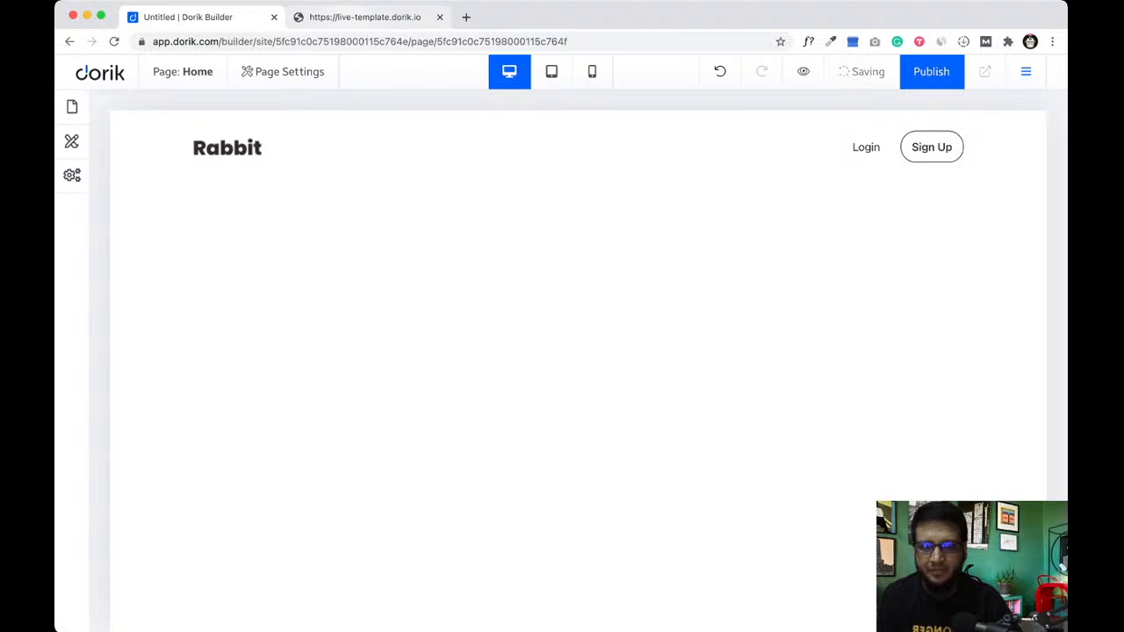
# - Compare the header with the reference page and sample the cream background color around its hero section
pyautogui.hotkey('ctrl', 'Tab')
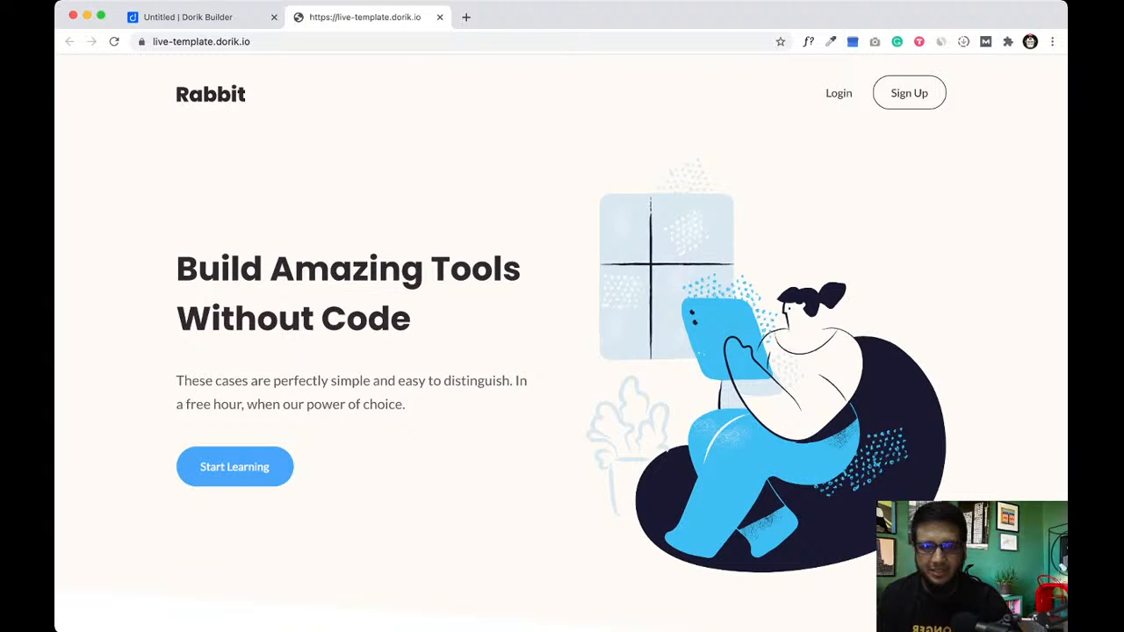
pyautogui.hotkey('ctrl', 'Tab')
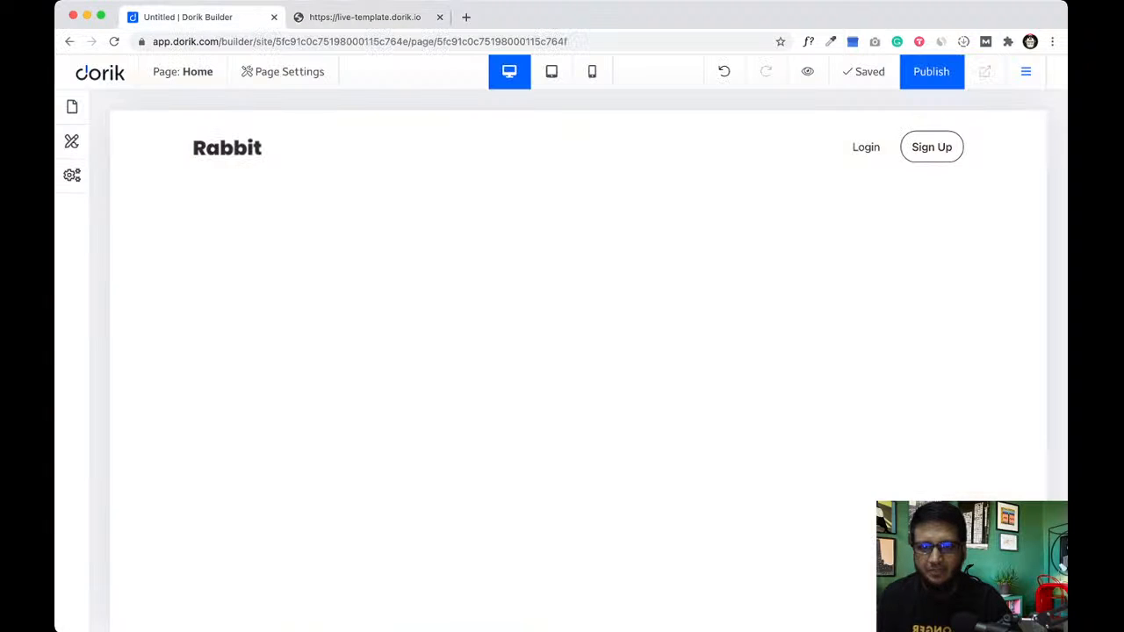
pyautogui.hotkey('ctrl', 'Tab')
pyautogui.scroll(-5, 562, 351)
pyautogui.scroll(5, 562, 351)
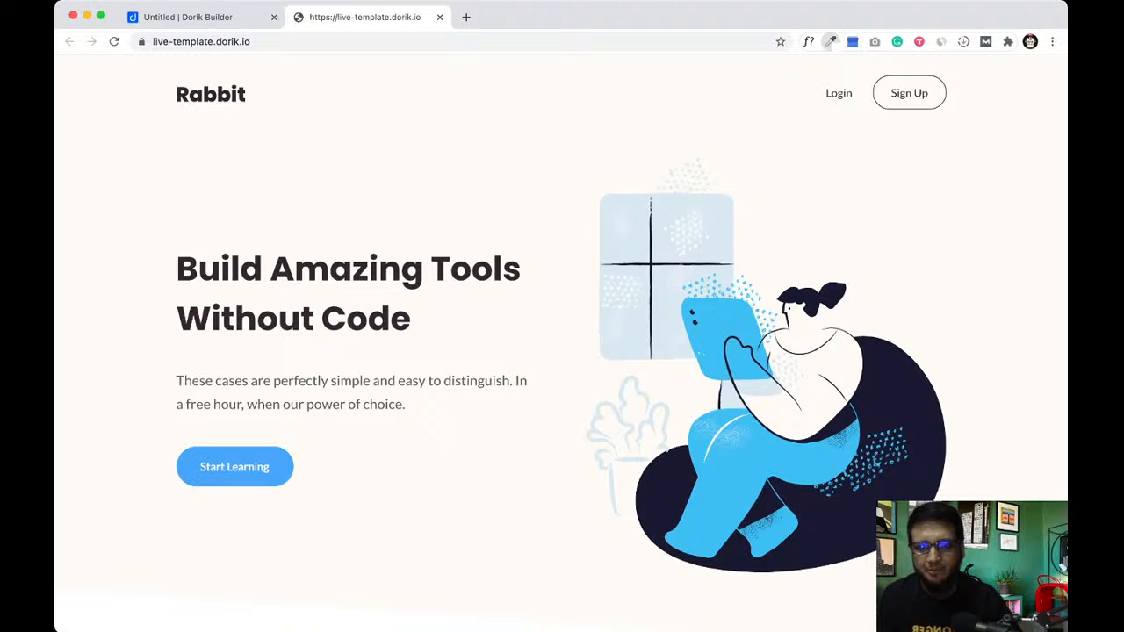
pyautogui.click(831, 41)
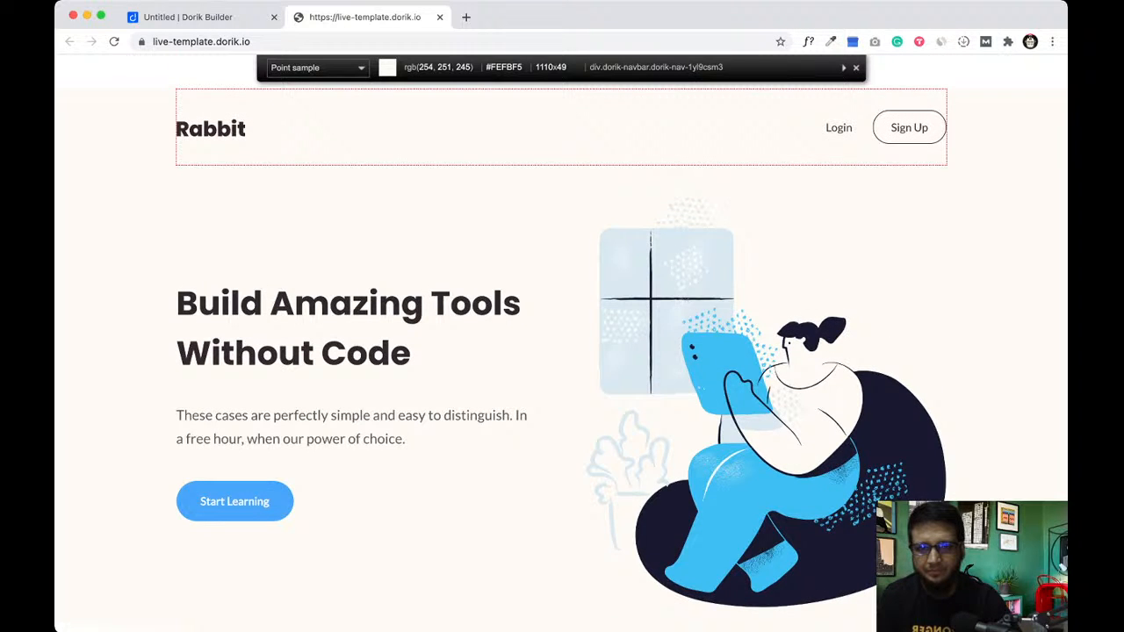
pyautogui.click(457, 230)
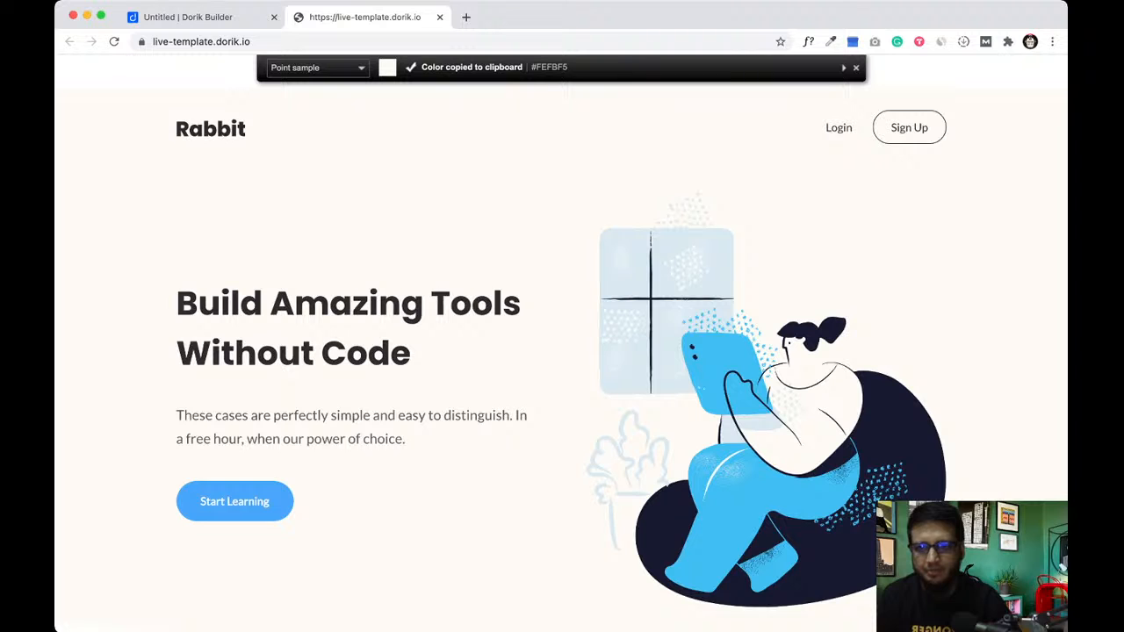
# - Set the header section's background color to the sampled #FEFBF5
pyautogui.click(187, 16)
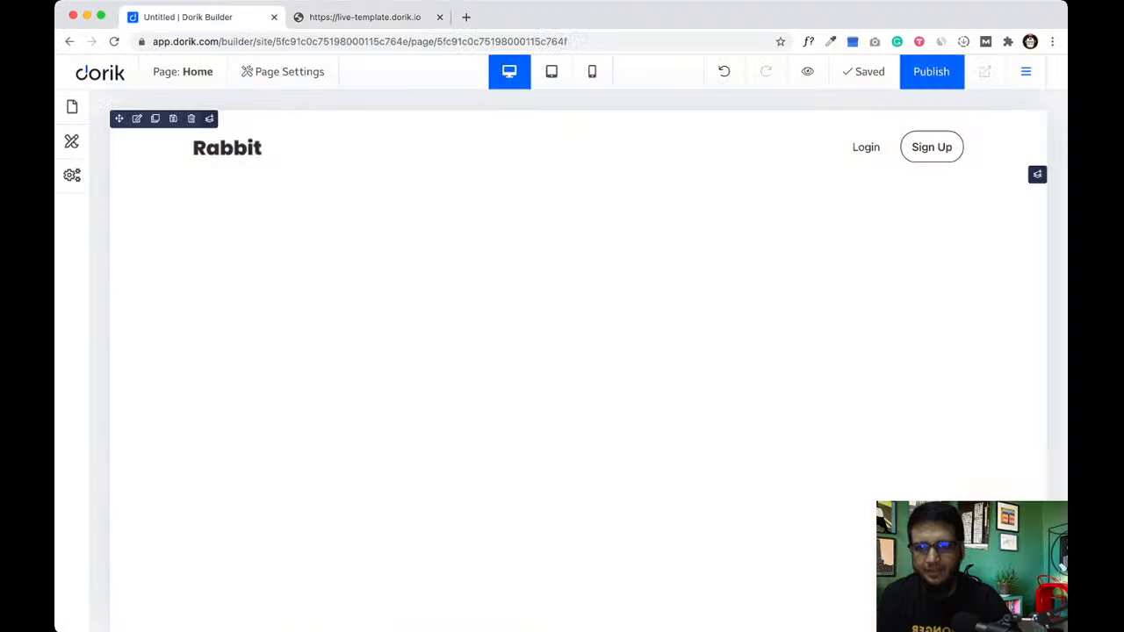
pyautogui.click(138, 119)
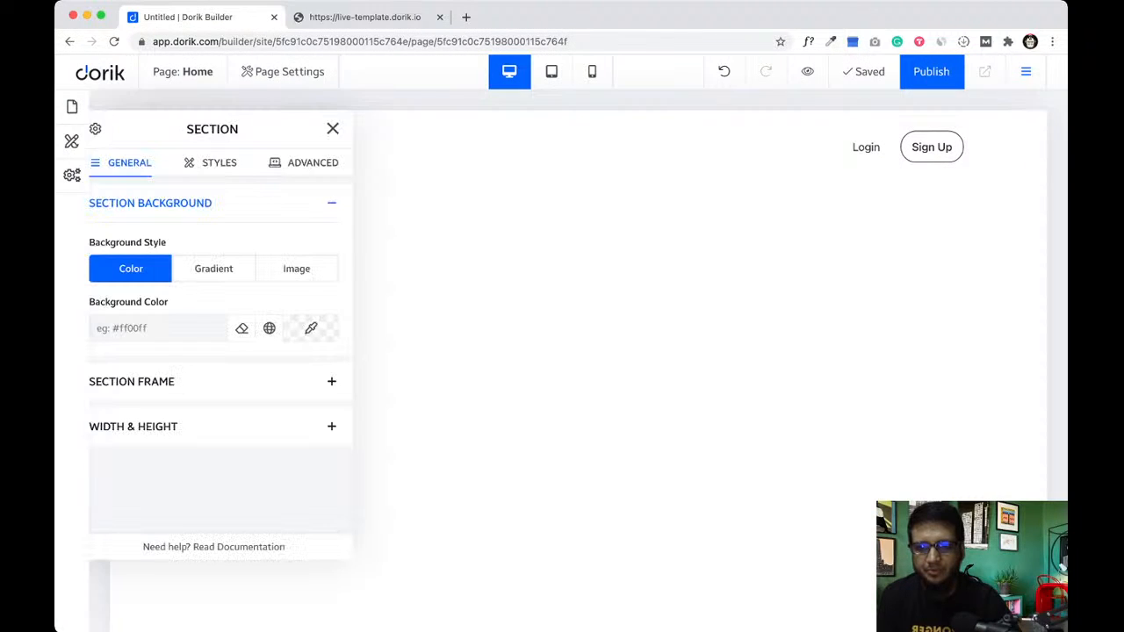
pyautogui.click(158, 328)
pyautogui.press('super+v')
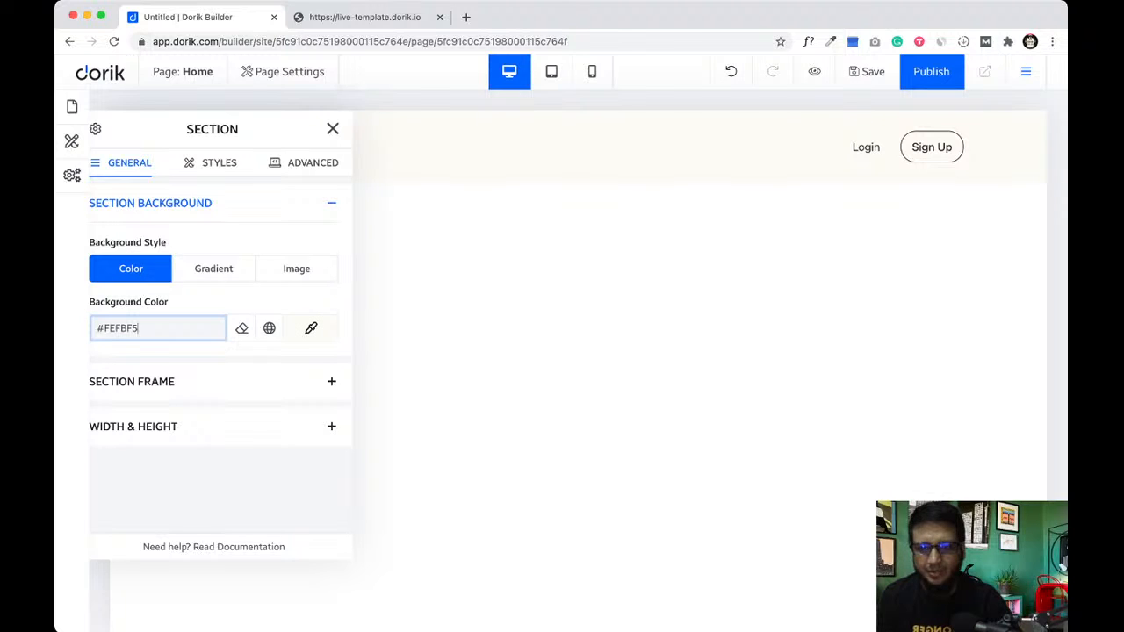
# - Add #FEFBF5 to the global colors, check the global color list, and close the section settings
pyautogui.click(311, 329)
pyautogui.click(413, 431)
pyautogui.click(502, 222)
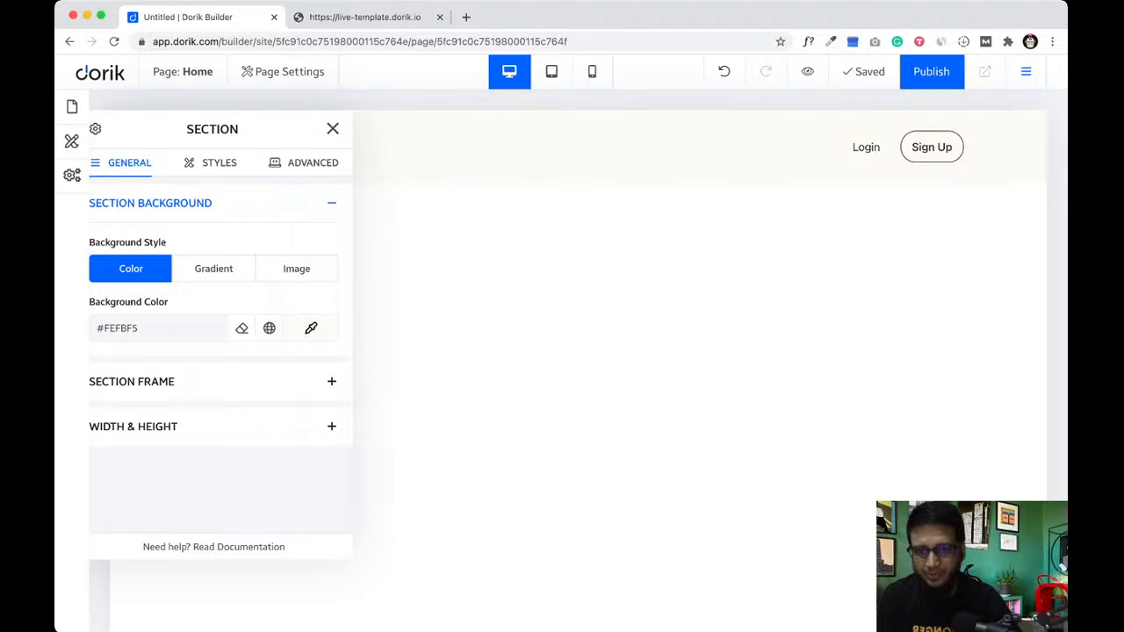
pyautogui.click(269, 328)
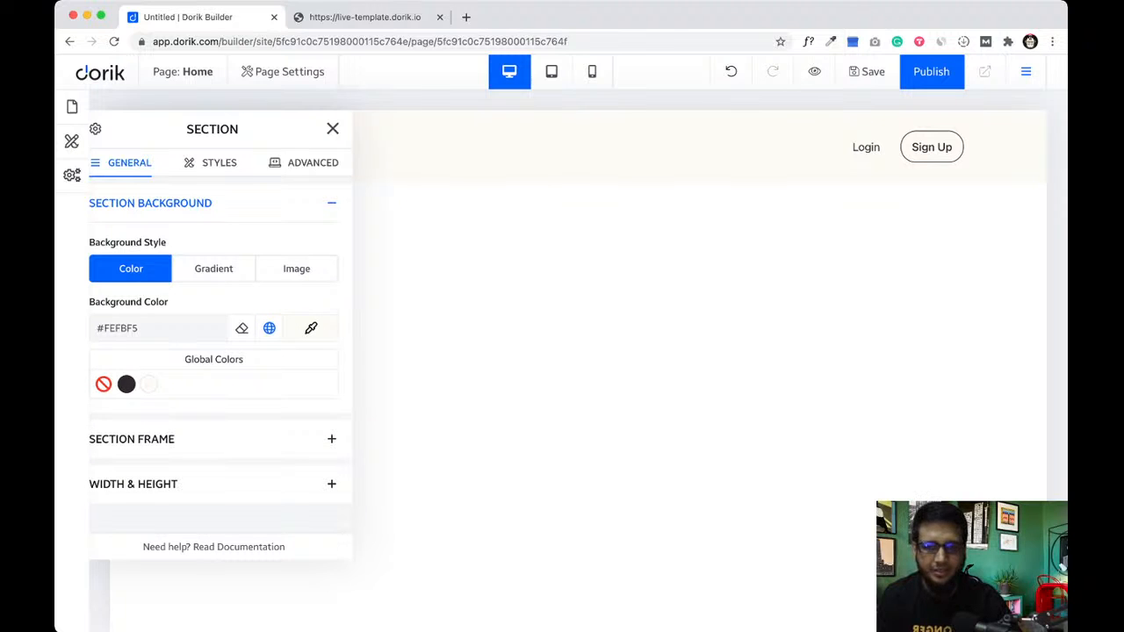
pyautogui.click(332, 129)
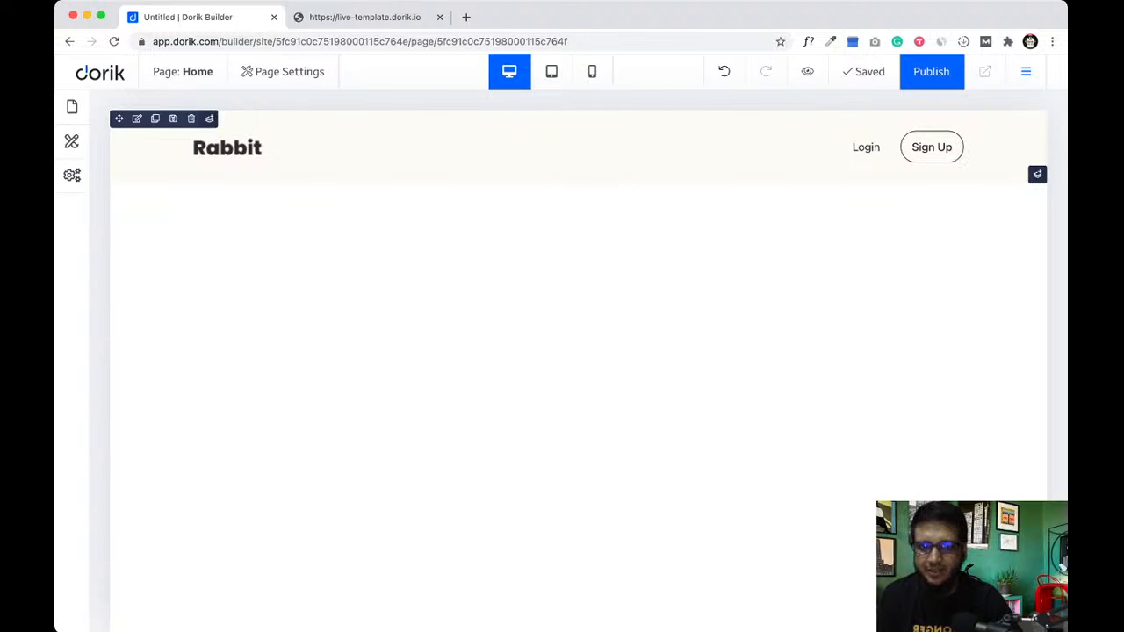
# - Add a row with two equal columns below the navigation row, following the reference page's hero layout
pyautogui.click(360, 16)
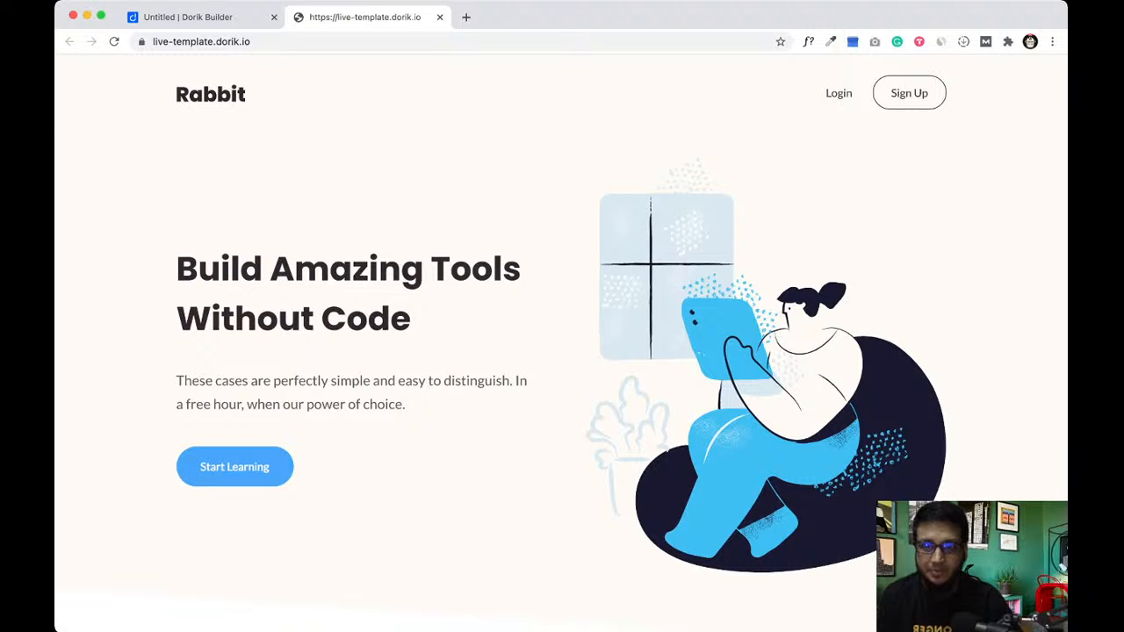
pyautogui.click(187, 16)
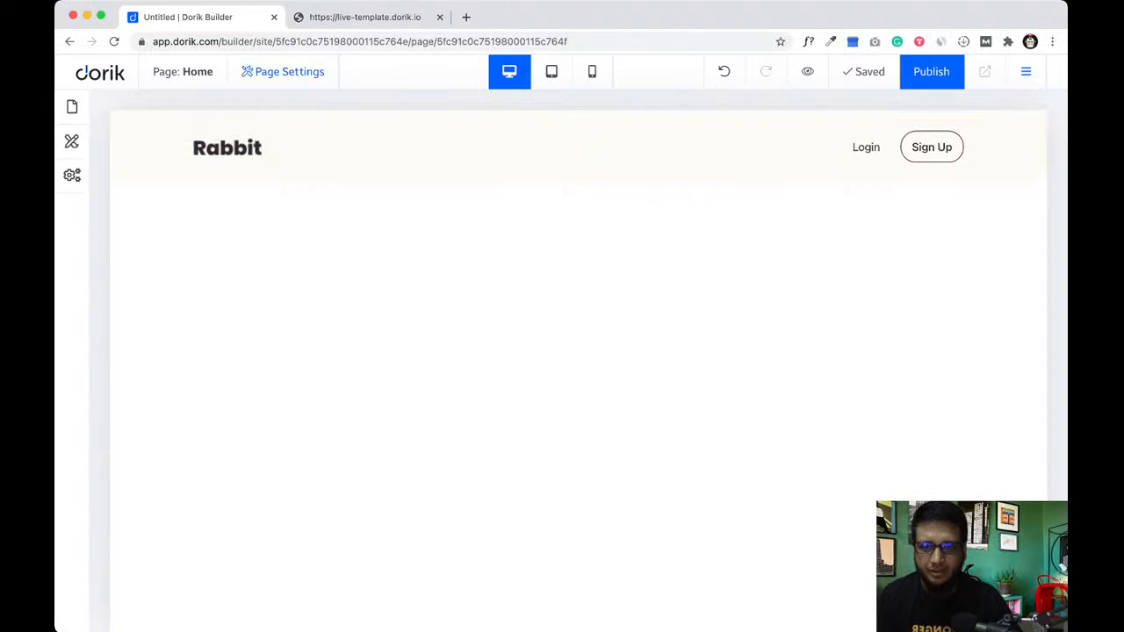
pyautogui.click(365, 17)
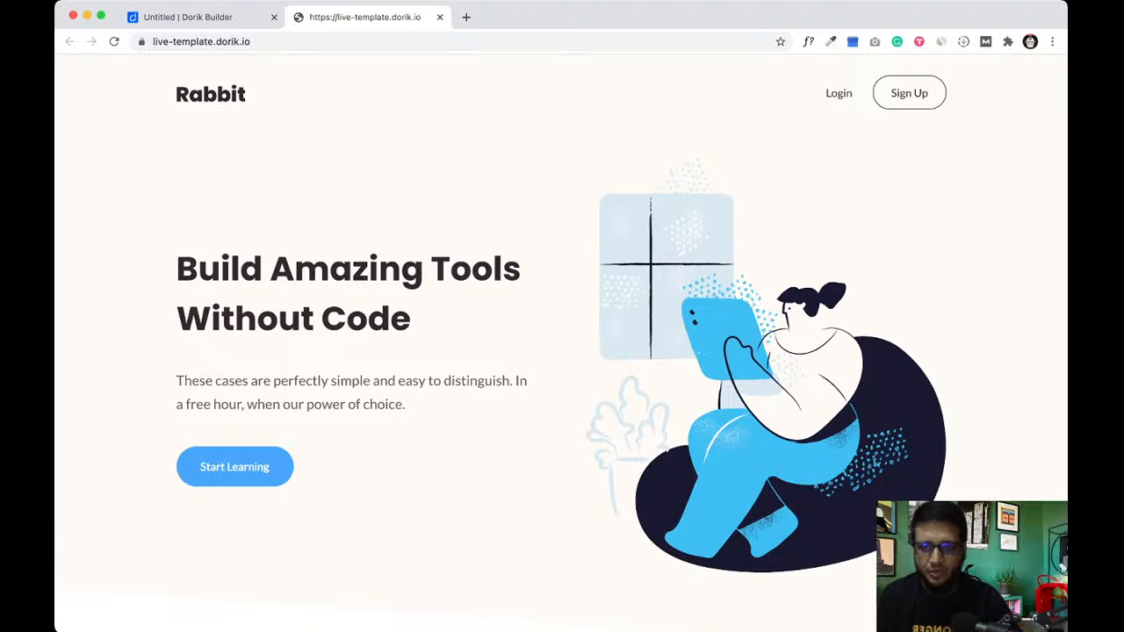
pyautogui.click(188, 17)
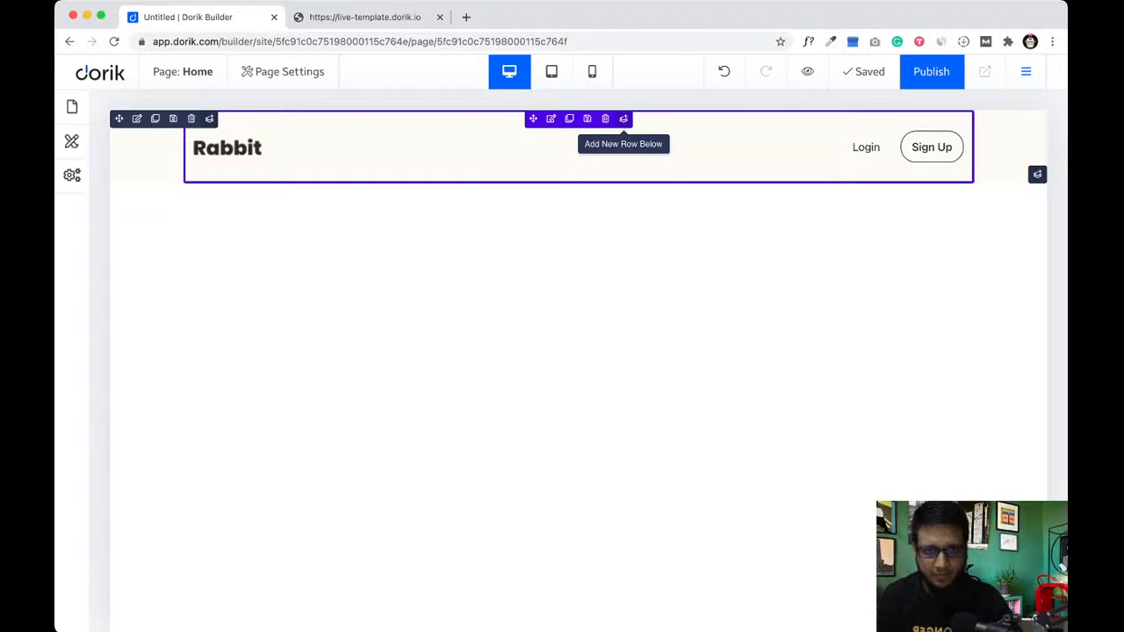
pyautogui.click(624, 118)
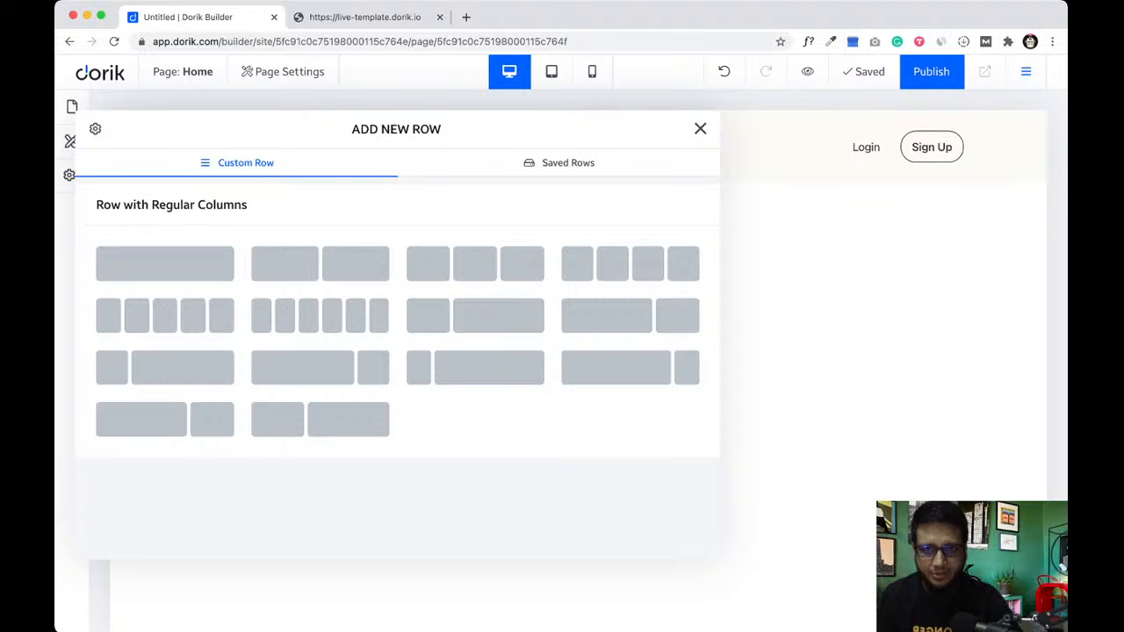
pyautogui.hotkey('ctrl', 'Tab')
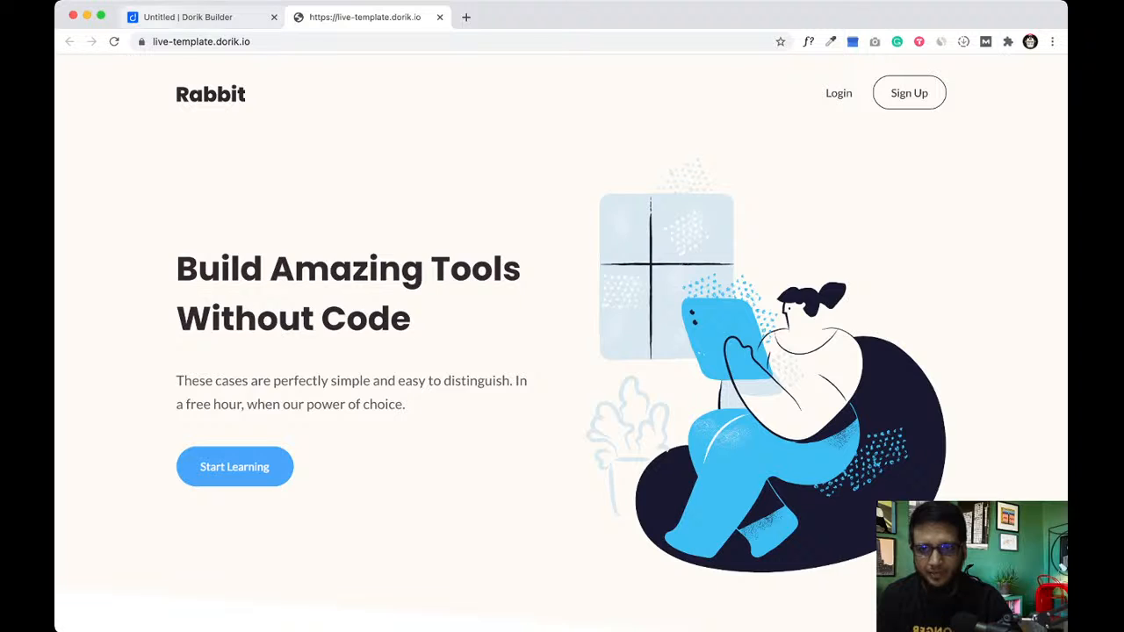
pyautogui.click(166, 19)
pyautogui.click(320, 264)
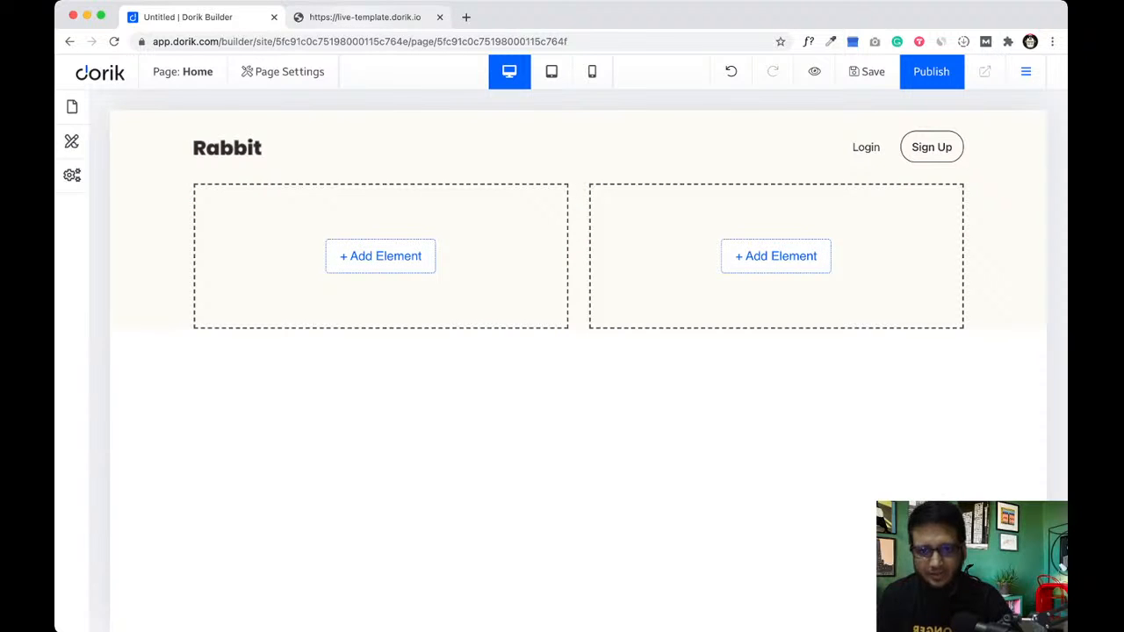
# - Add a heading element to the new row's left column and move its settings window off the heading
pyautogui.click(365, 17)
pyautogui.moveTo(406, 405); pyautogui.dragTo(237, 405)
pyautogui.click(237, 405)
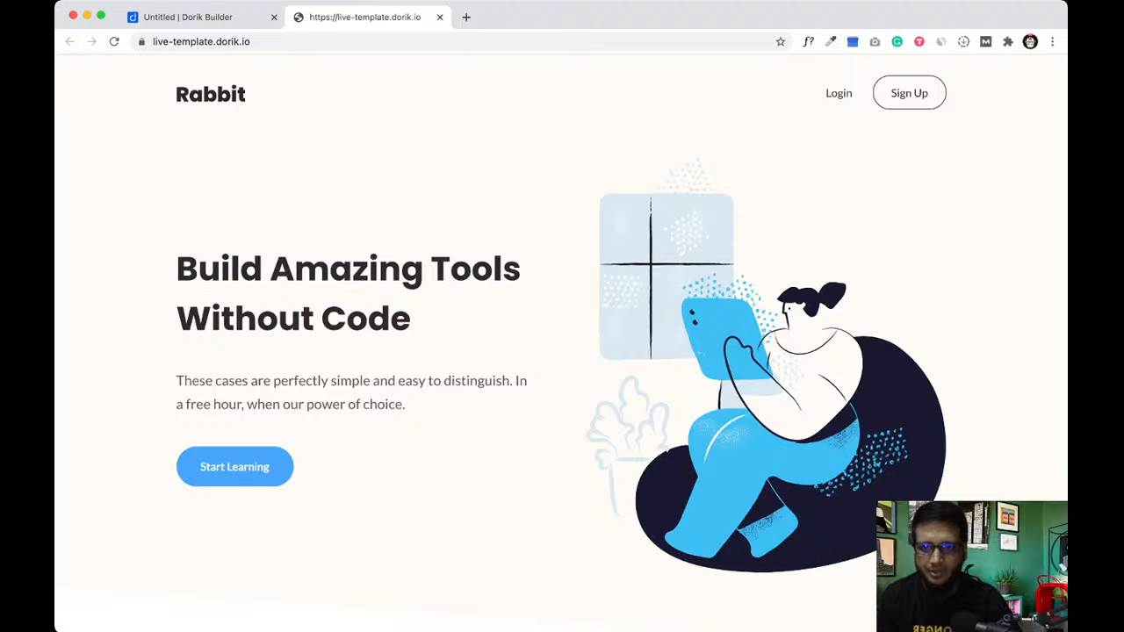
pyautogui.click(188, 17)
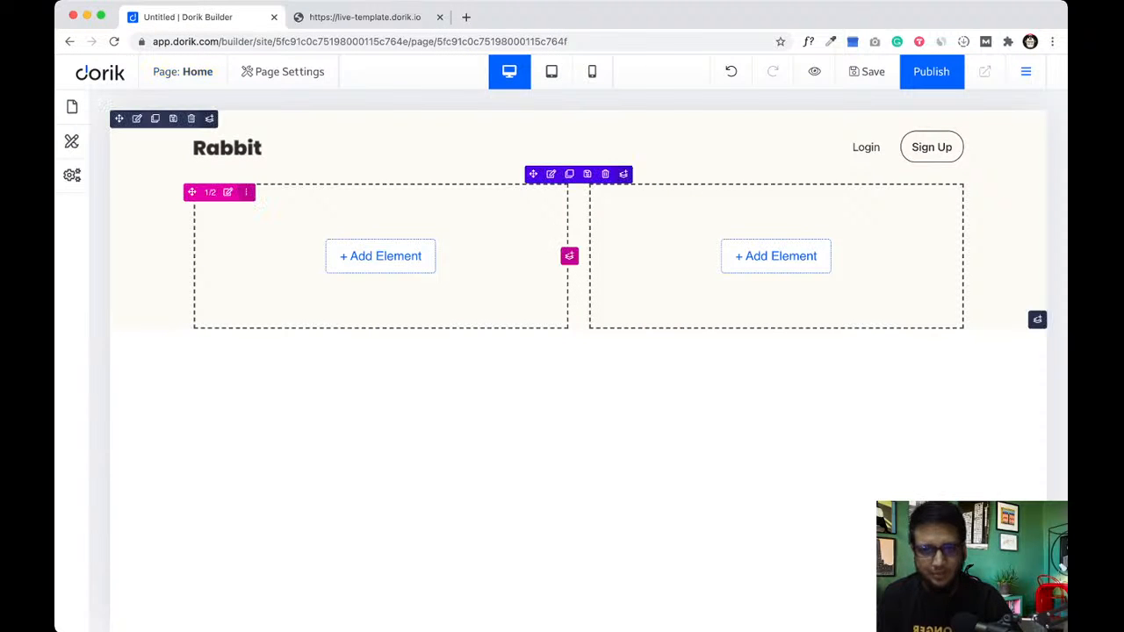
pyautogui.click(380, 255)
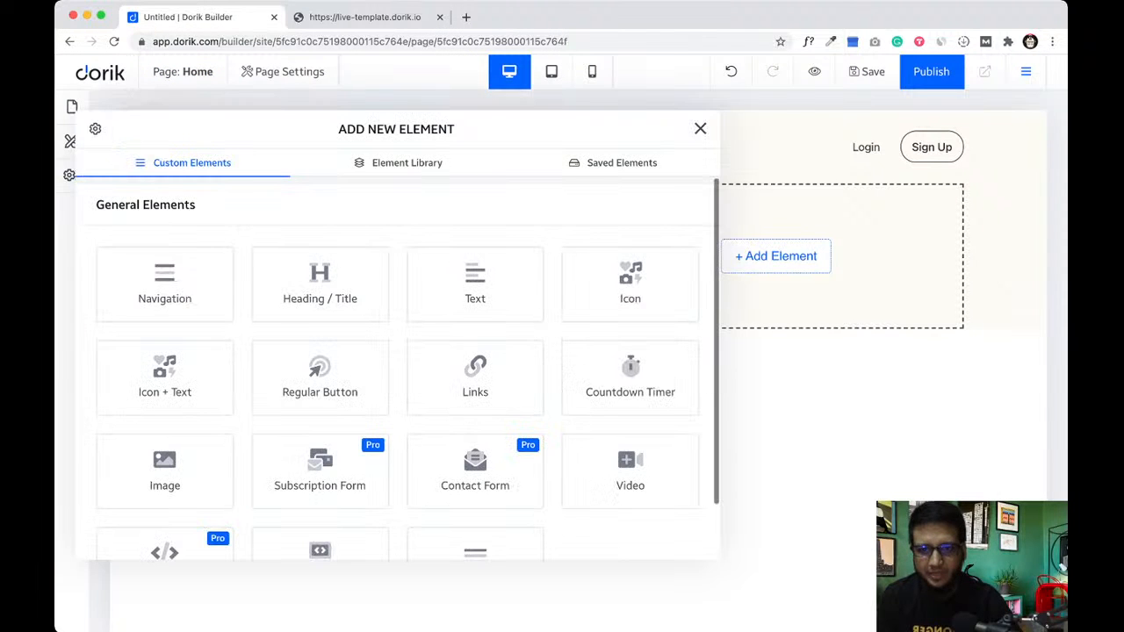
pyautogui.click(320, 284)
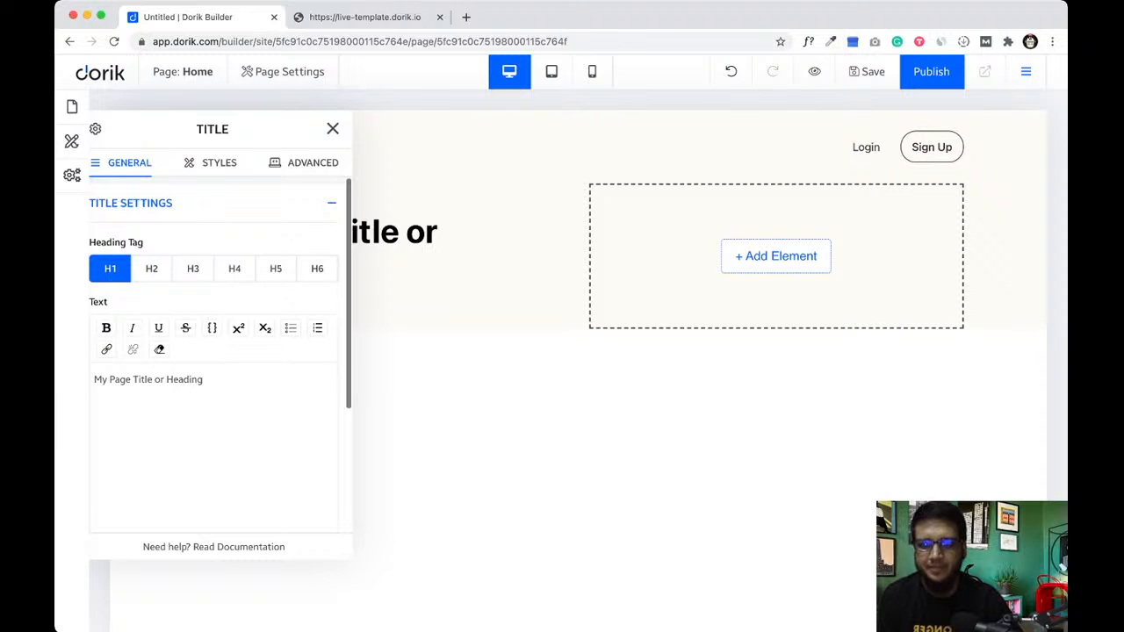
pyautogui.moveTo(212, 129); pyautogui.dragTo(741, 158)
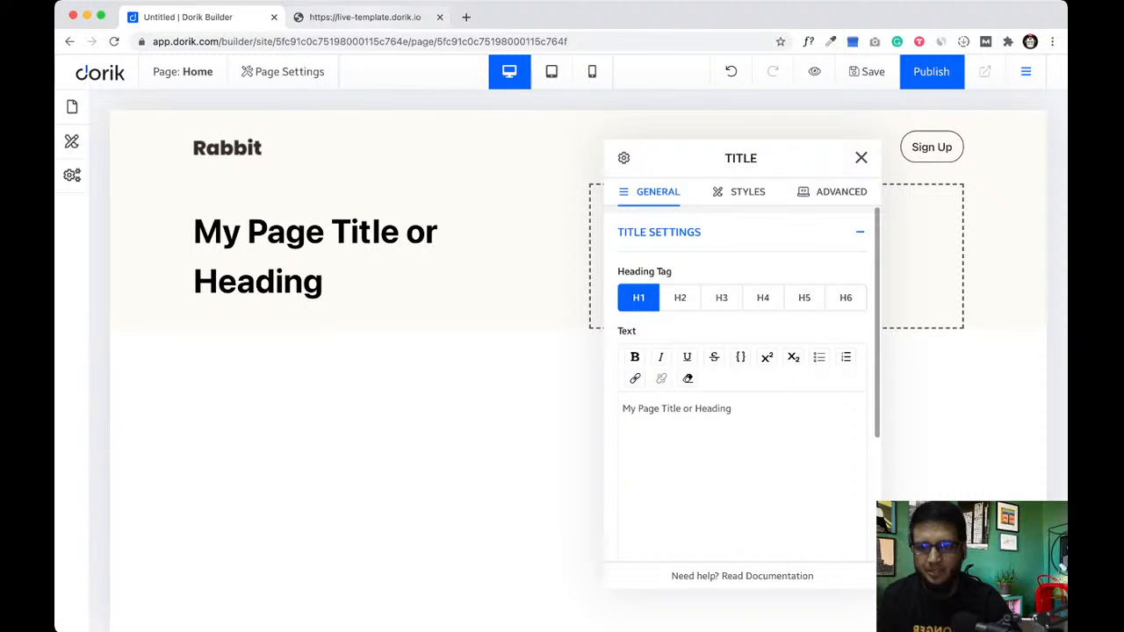
# - Replace the heading text with "Build Amazing Tools Without Code" copied from the reference page, close its settings, and compare the two pages
pyautogui.hotkey('ctrl', 'Tab')
pyautogui.moveTo(411, 320); pyautogui.dragTo(176, 263)
pyautogui.hotkey('ctrl', 'c')
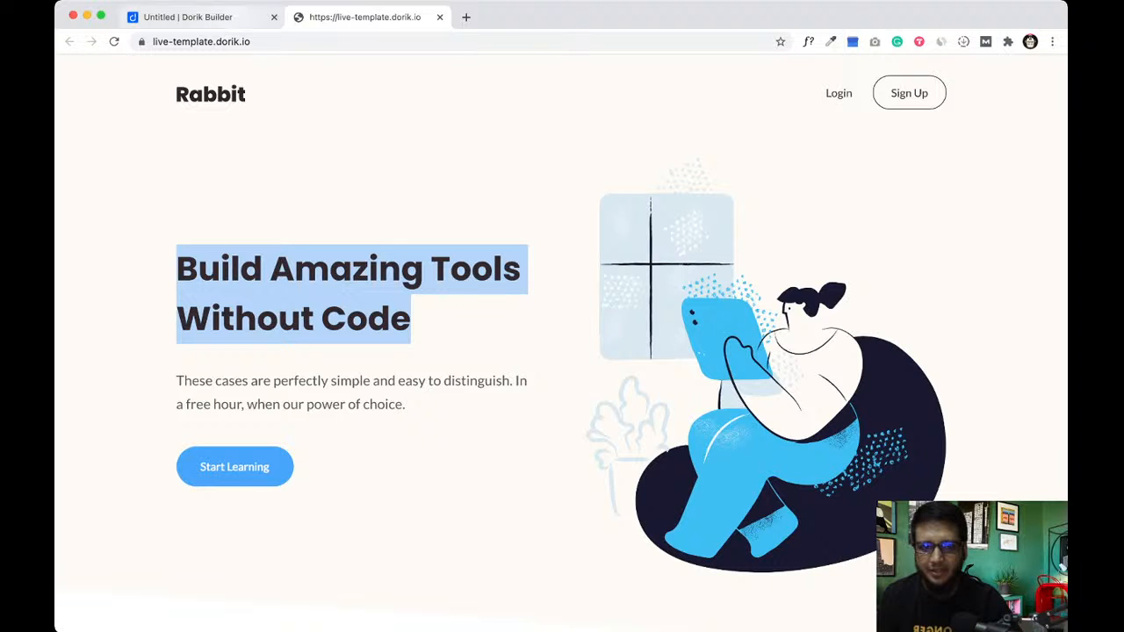
pyautogui.hotkey('ctrl', 'shift', 'Tab')
pyautogui.hotkey('ctrl', 'a')
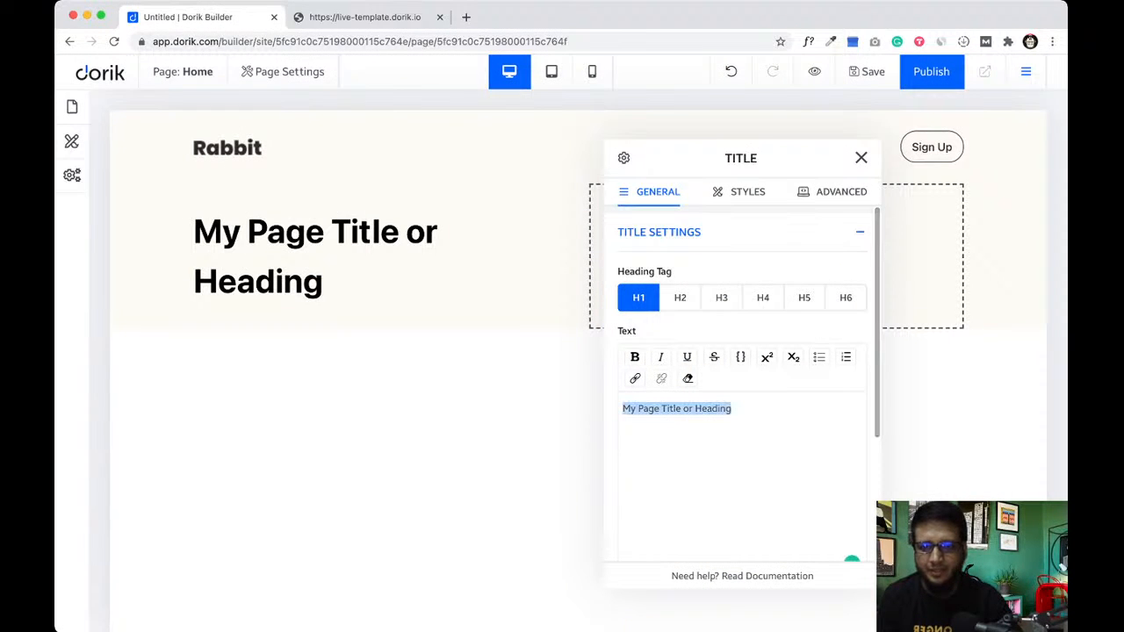
pyautogui.hotkey('ctrl', 'v')
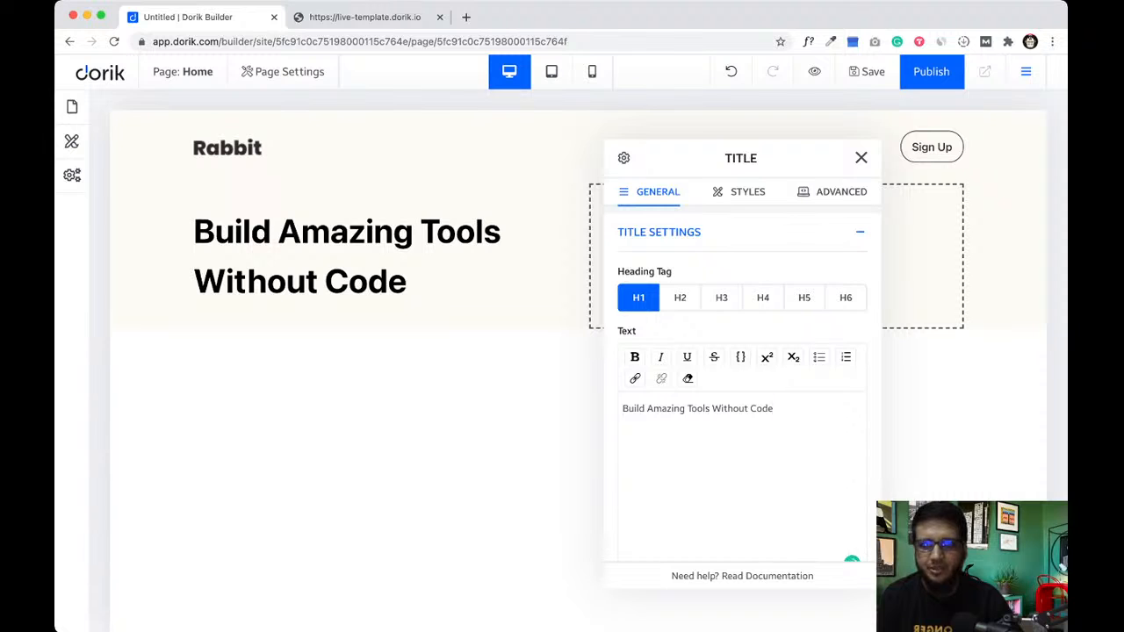
pyautogui.click(862, 158)
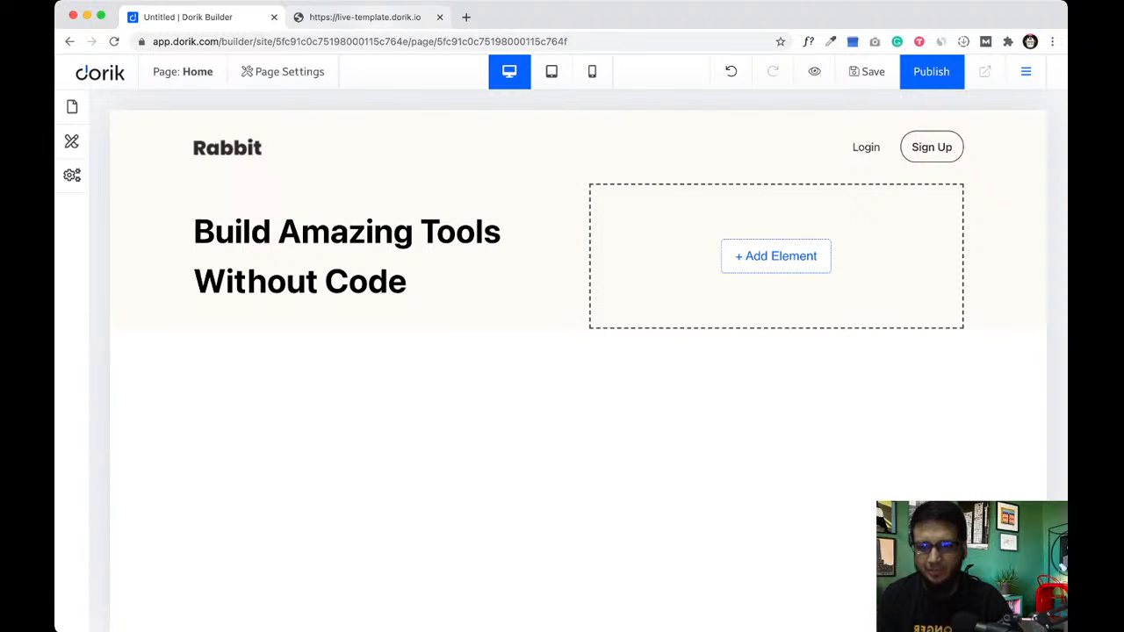
pyautogui.hotkey('ctrl', 'Tab')
pyautogui.click(294, 435)
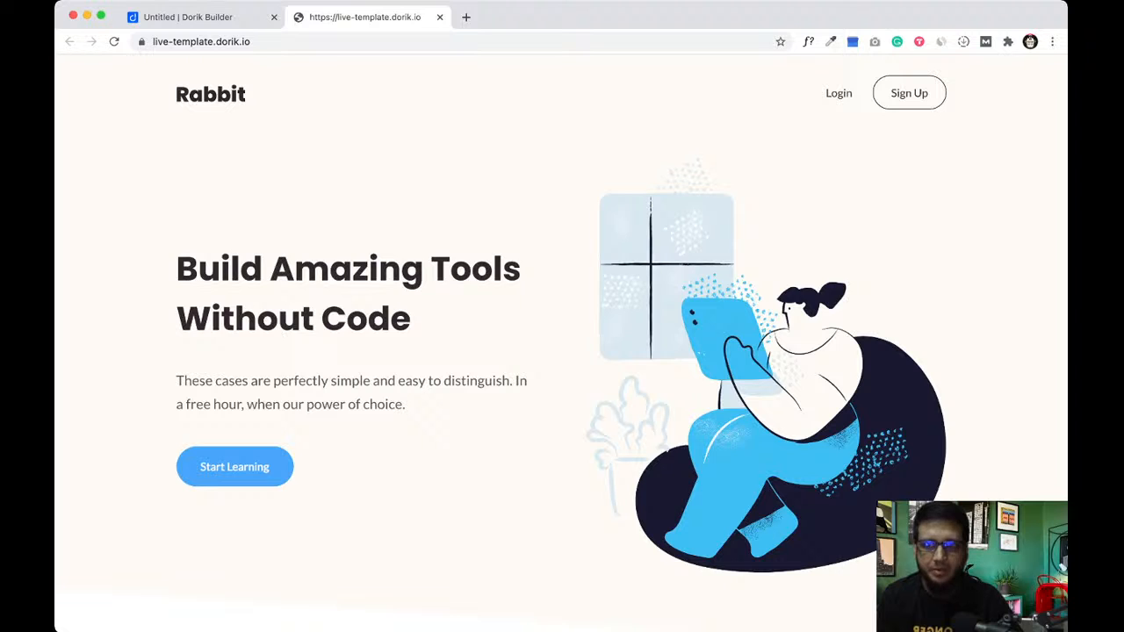
pyautogui.click(188, 17)
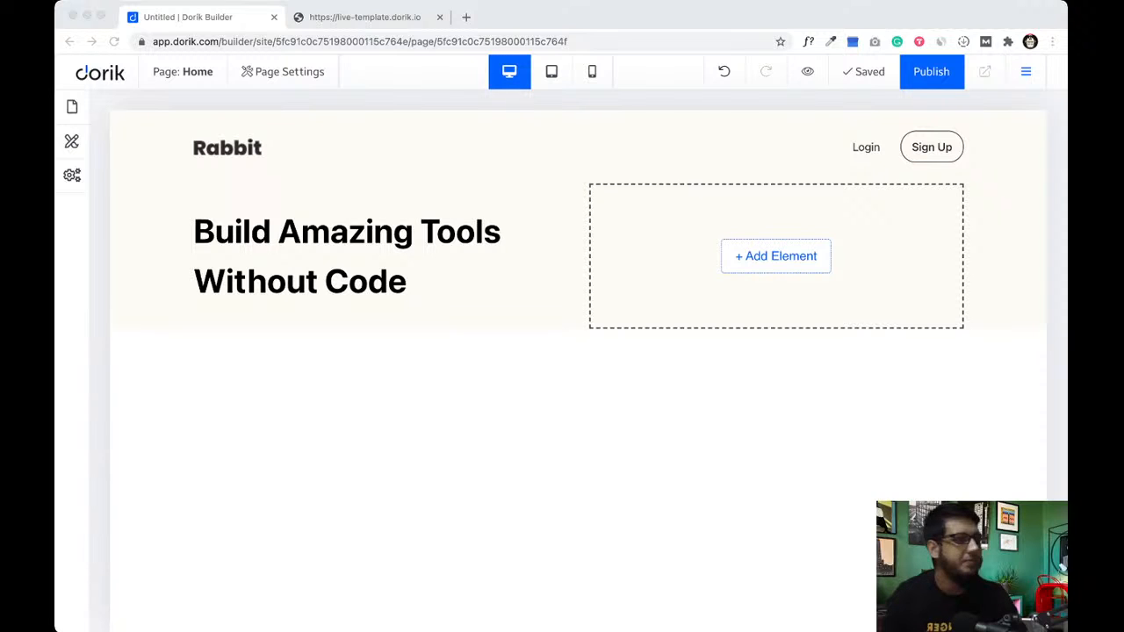
pyautogui.click(382, 257)
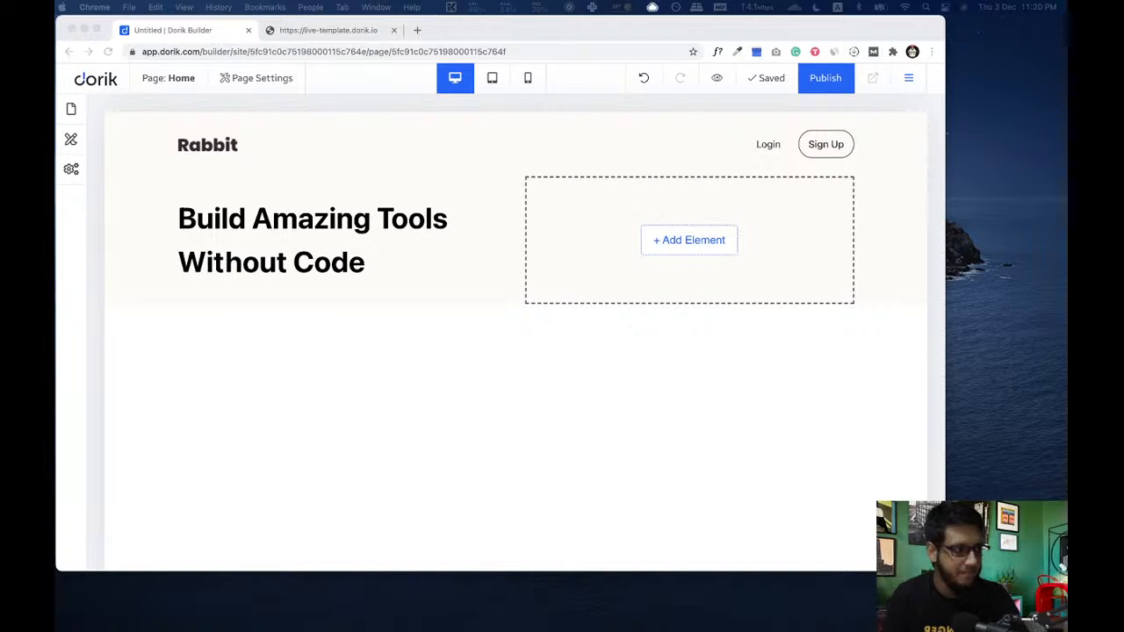
pyautogui.click(781, 381)
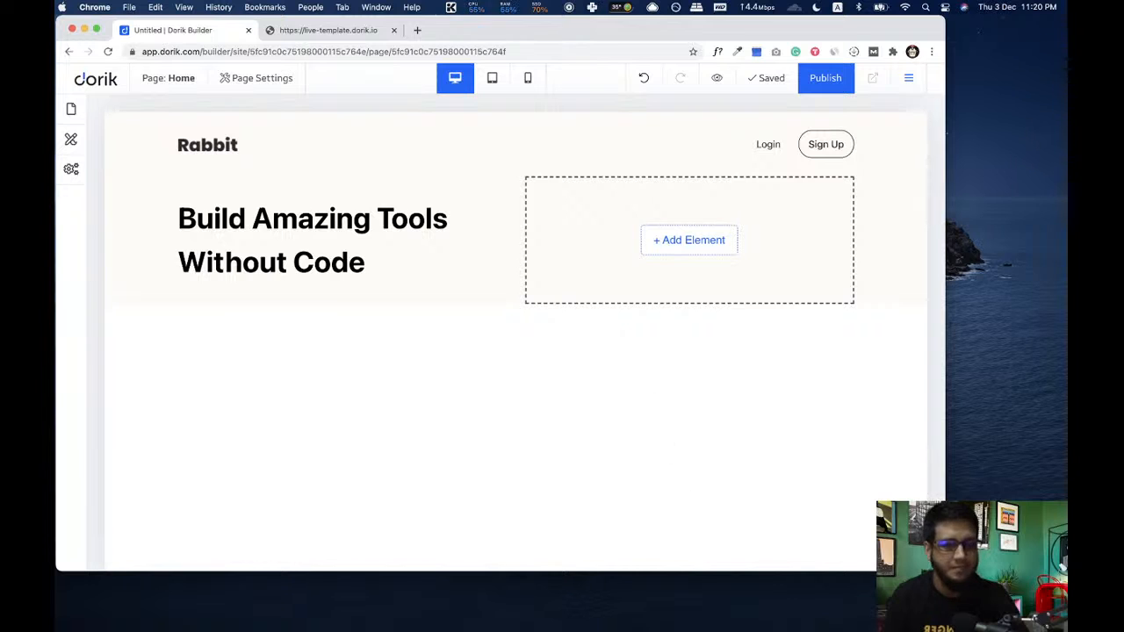
# - Enlarge the browser window to give the builder canvas more room
pyautogui.moveTo(946, 571); pyautogui.dragTo(1068, 625)
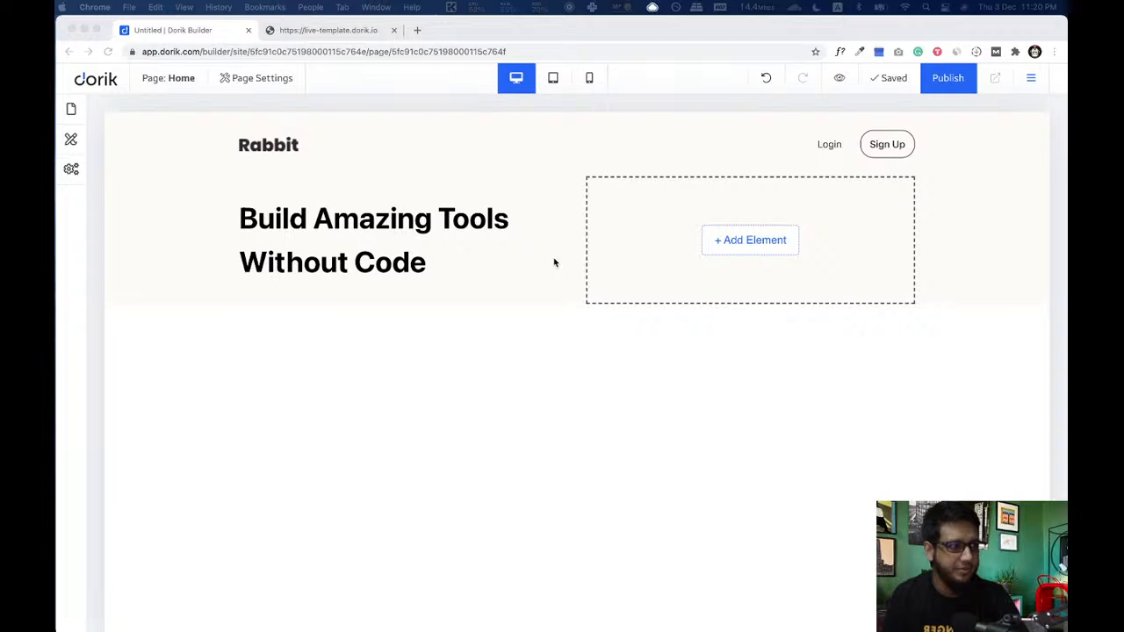
pyautogui.click(481, 336)
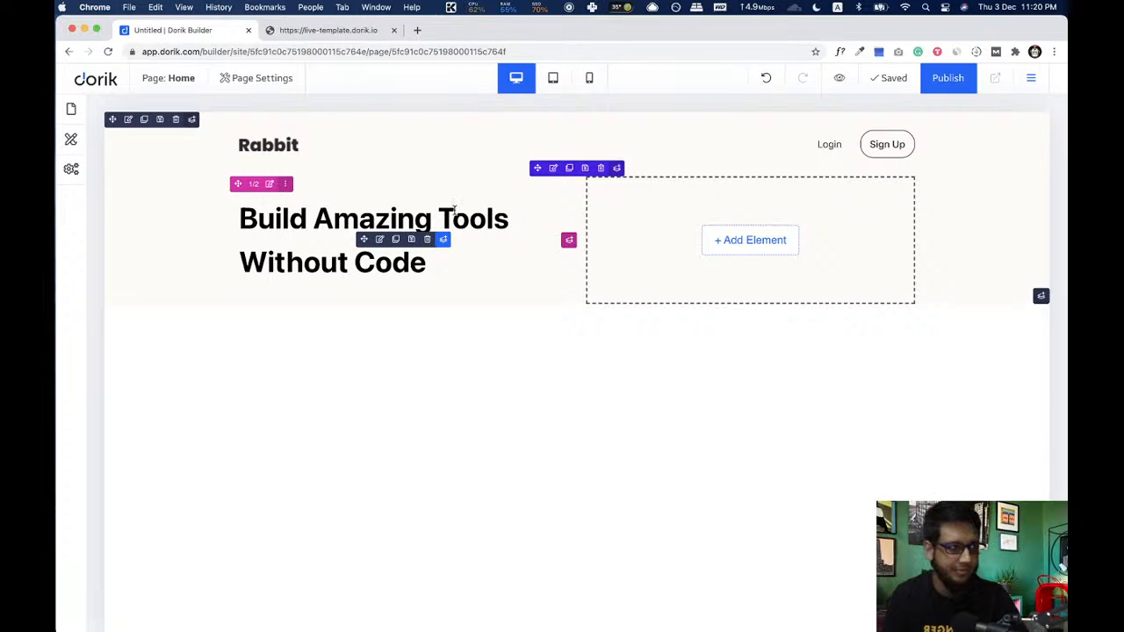
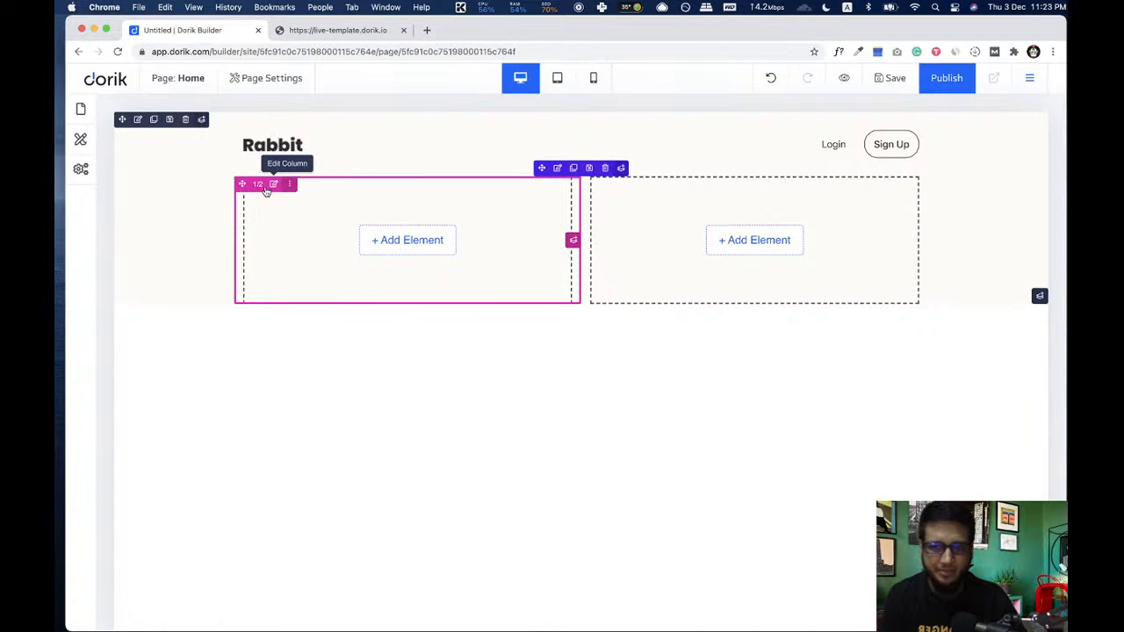
# - Review the size options of the hero row's first column and compare the layout with the reference page
pyautogui.click(256, 185)
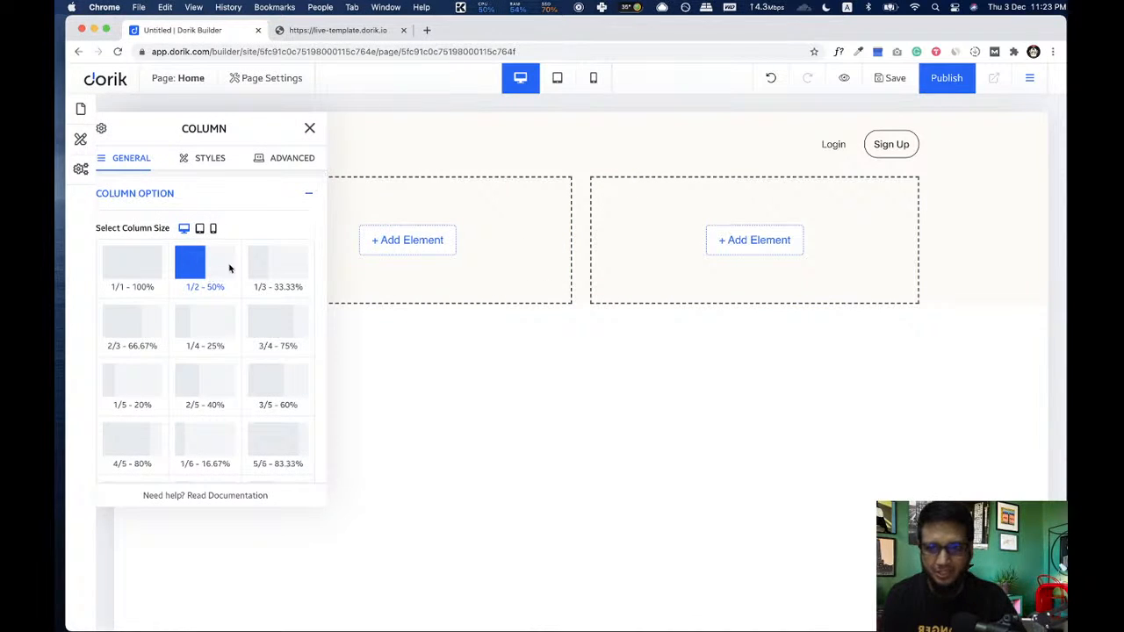
pyautogui.click(309, 128)
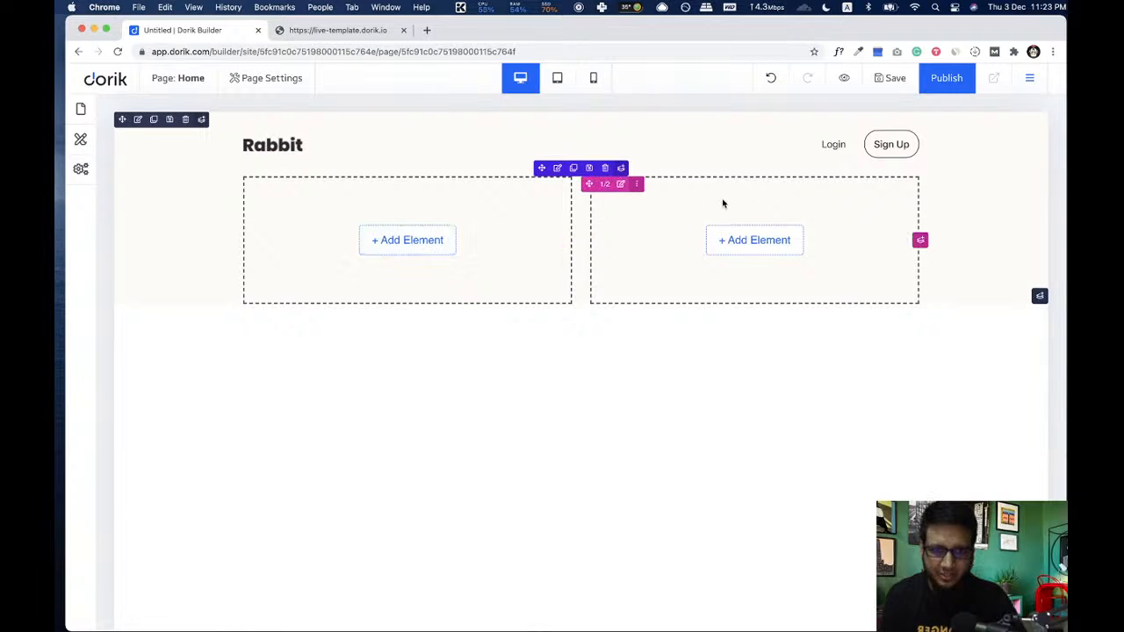
pyautogui.click(344, 36)
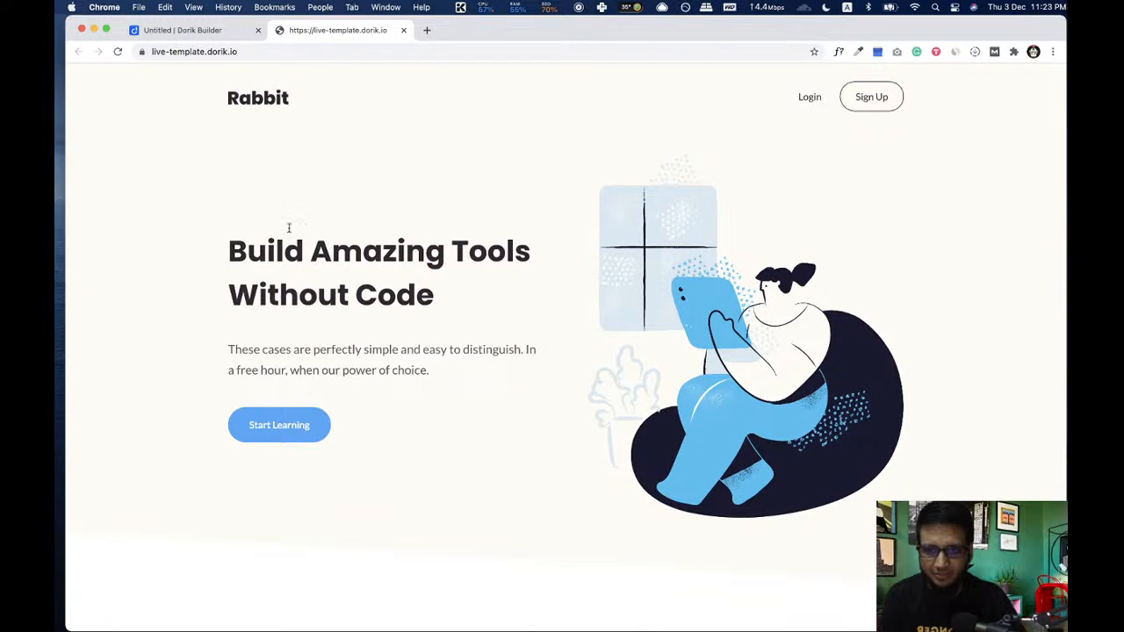
pyautogui.click(196, 30)
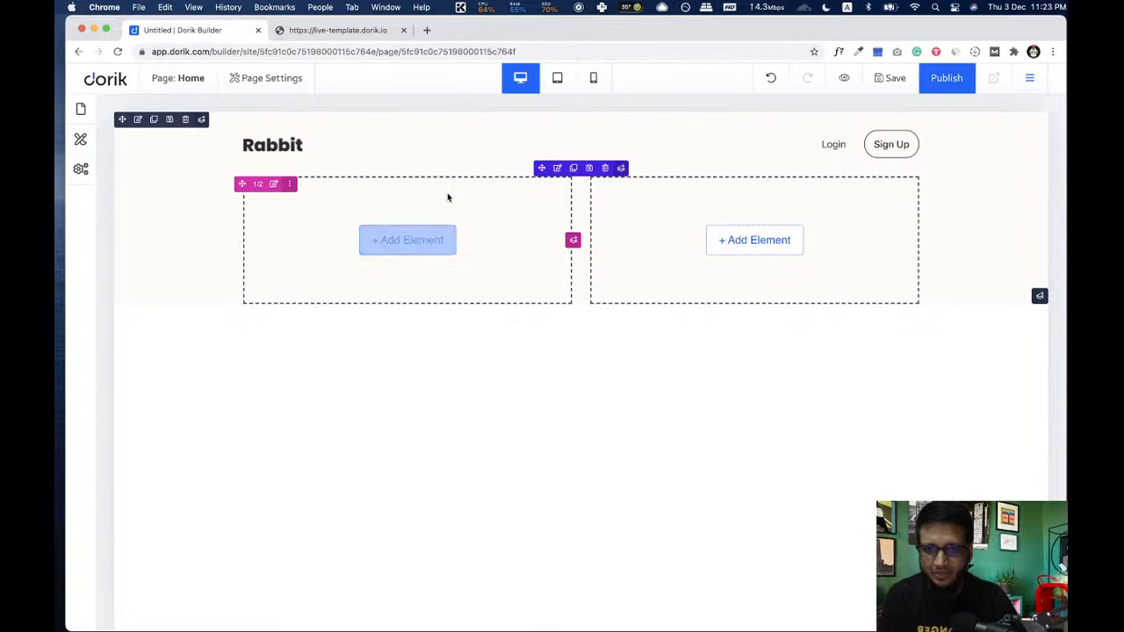
# - Add a Heading / Title element to the hero row's empty first column and move its settings window off the heading
pyautogui.click(391, 244)
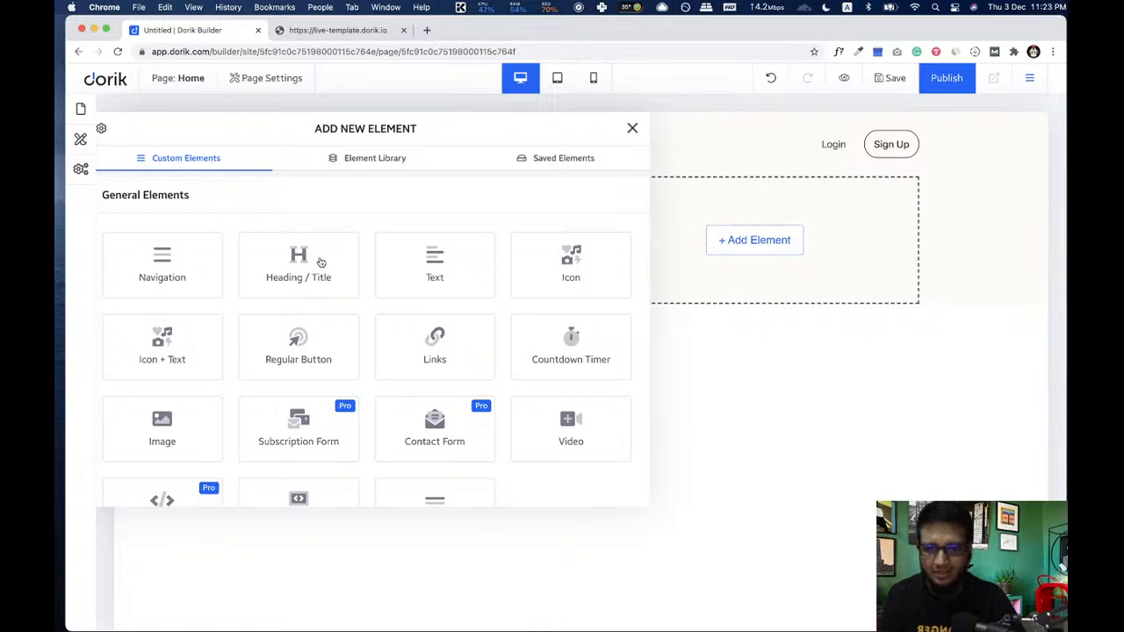
pyautogui.scroll(-2, 313, 278)
pyautogui.scroll(2, 294, 264)
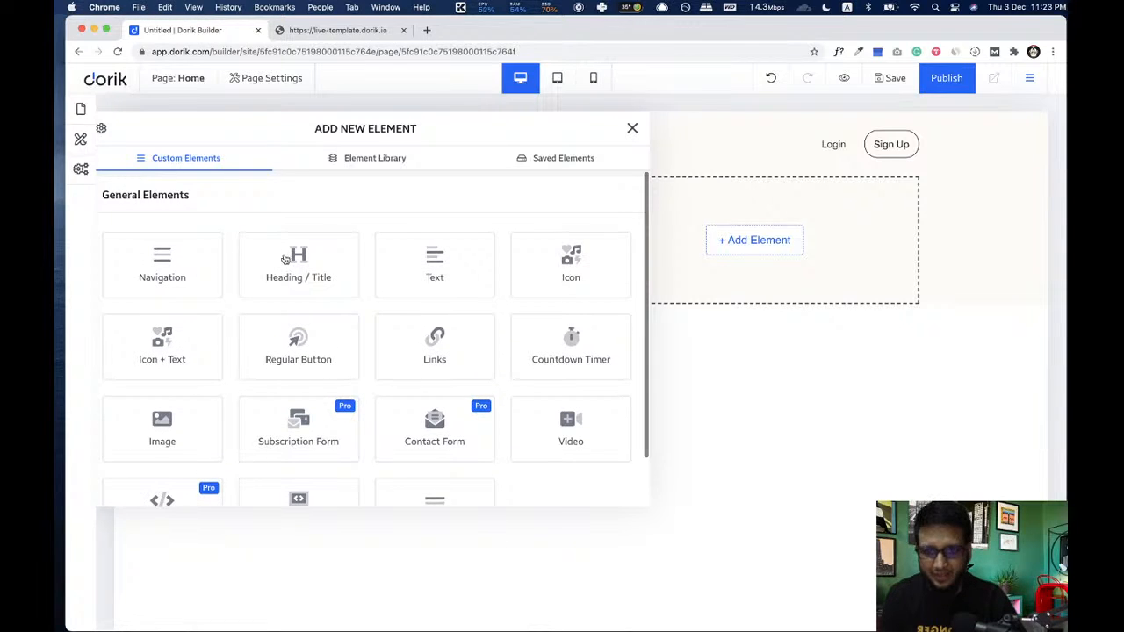
pyautogui.click(285, 258)
pyautogui.moveTo(195, 130); pyautogui.dragTo(679, 164)
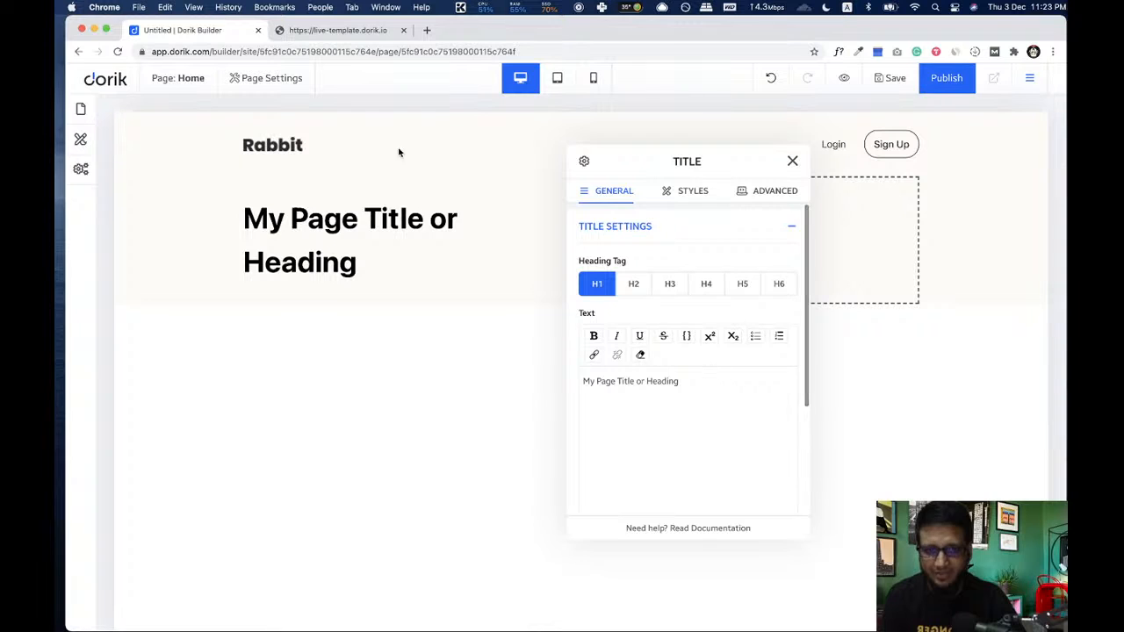
# - Copy the hero heading "Build Amazing Tools Without Code" from the reference page and return to the builder
pyautogui.click(345, 32)
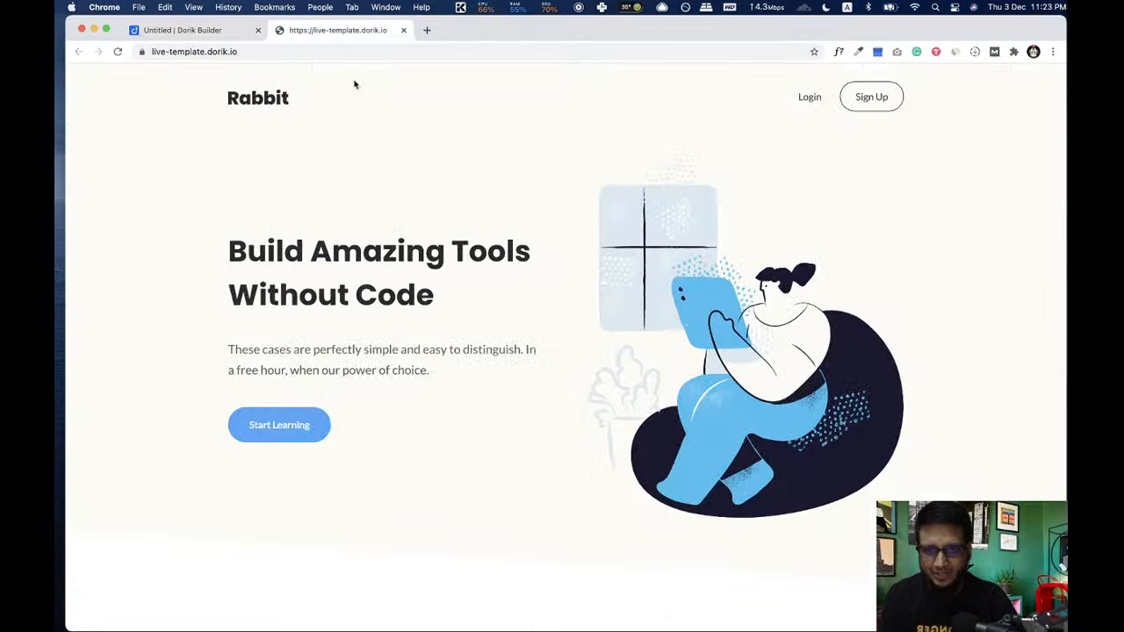
pyautogui.moveTo(439, 293); pyautogui.dragTo(224, 255)
pyautogui.press('super+c')
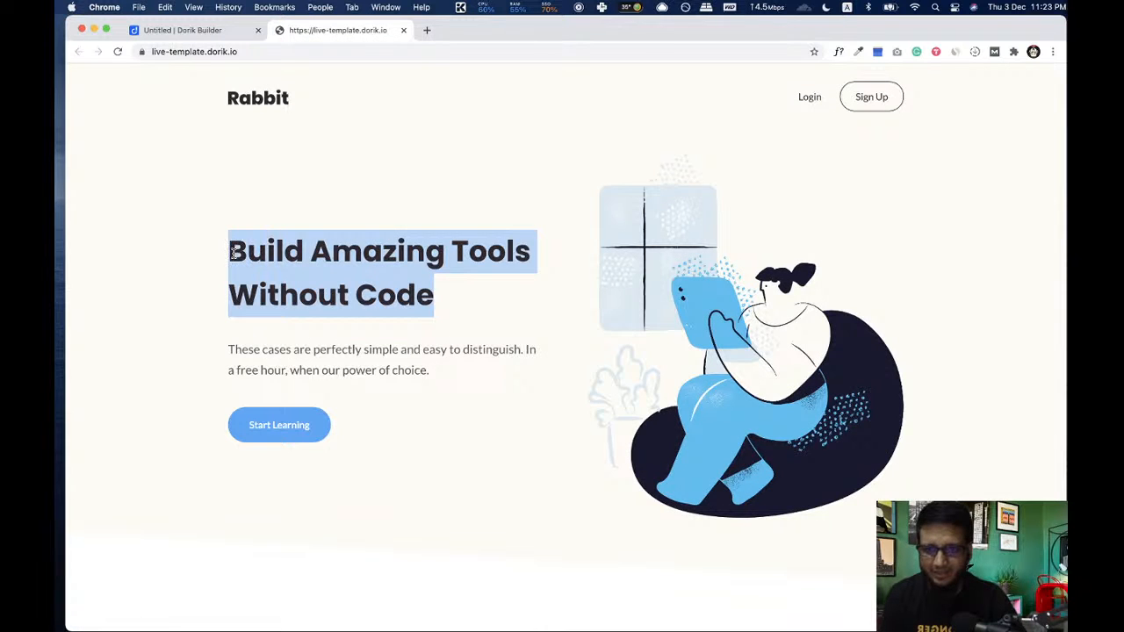
pyautogui.click(205, 33)
# - Replace all of the heading's placeholder text with the copied "Build Amazing Tools Without Code" and close the title settings
pyautogui.moveTo(692, 380); pyautogui.dragTo(566, 381)
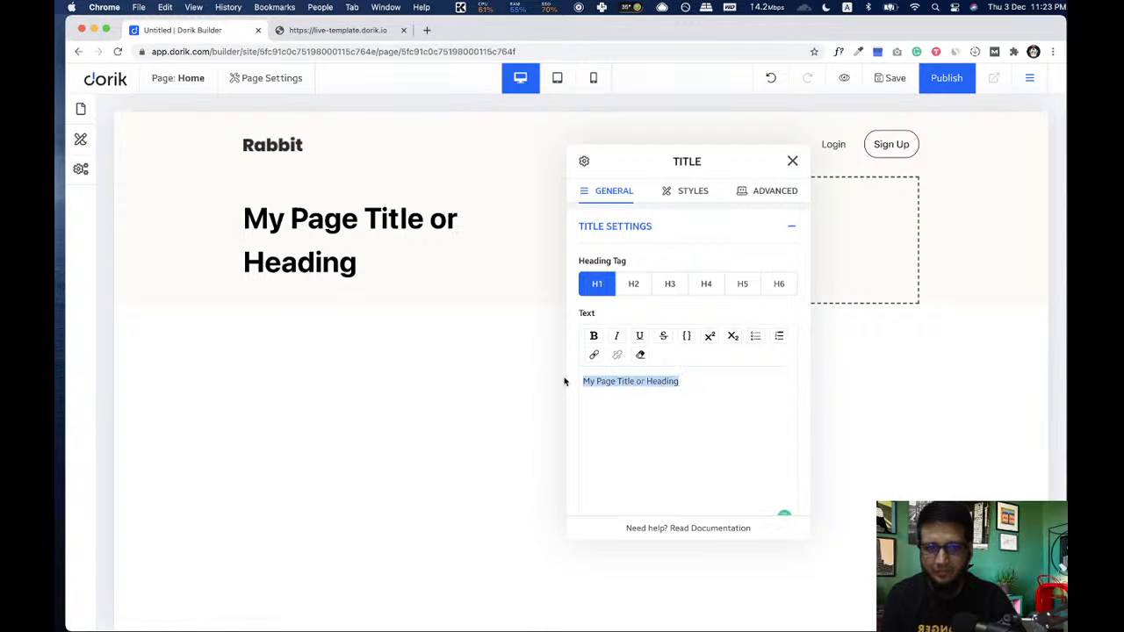
pyautogui.press('super+v')
pyautogui.moveTo(674, 393); pyautogui.dragTo(567, 381)
pyautogui.press('super+v')
pyautogui.moveTo(742, 395); pyautogui.dragTo(564, 377)
pyautogui.press('BackSpace')
pyautogui.press('BackSpace')
pyautogui.press('BackSpace')
pyautogui.press('BackSpace')
pyautogui.press('BackSpace')
pyautogui.press('BackSpace')
pyautogui.press('BackSpace')
pyautogui.press('BackSpace')
pyautogui.press('BackSpace')
pyautogui.press('BackSpace')
pyautogui.press('BackSpace')
pyautogui.press('BackSpace')
pyautogui.press('BackSpace')
pyautogui.press('BackSpace')
pyautogui.press('BackSpace')
pyautogui.press('BackSpace')
pyautogui.press('BackSpace')
pyautogui.press('BackSpace')
pyautogui.press('BackSpace')
pyautogui.press('BackSpace')
pyautogui.press('BackSpace')
pyautogui.press('BackSpace')
pyautogui.press('BackSpace')
pyautogui.press('BackSpace')
pyautogui.press('BackSpace')
pyautogui.press('BackSpace')
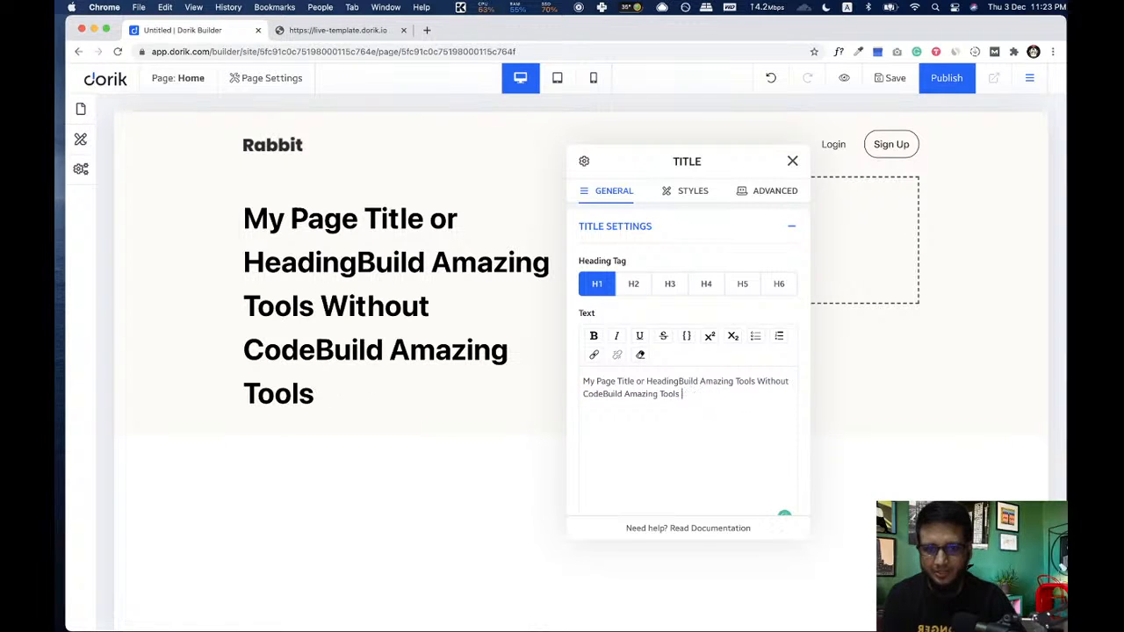
pyautogui.press('BackSpace')
pyautogui.press('BackSpace')
pyautogui.press('BackSpace')
pyautogui.press('BackSpace')
pyautogui.press('BackSpace')
pyautogui.press('BackSpace')
pyautogui.press('BackSpace')
pyautogui.press('BackSpace')
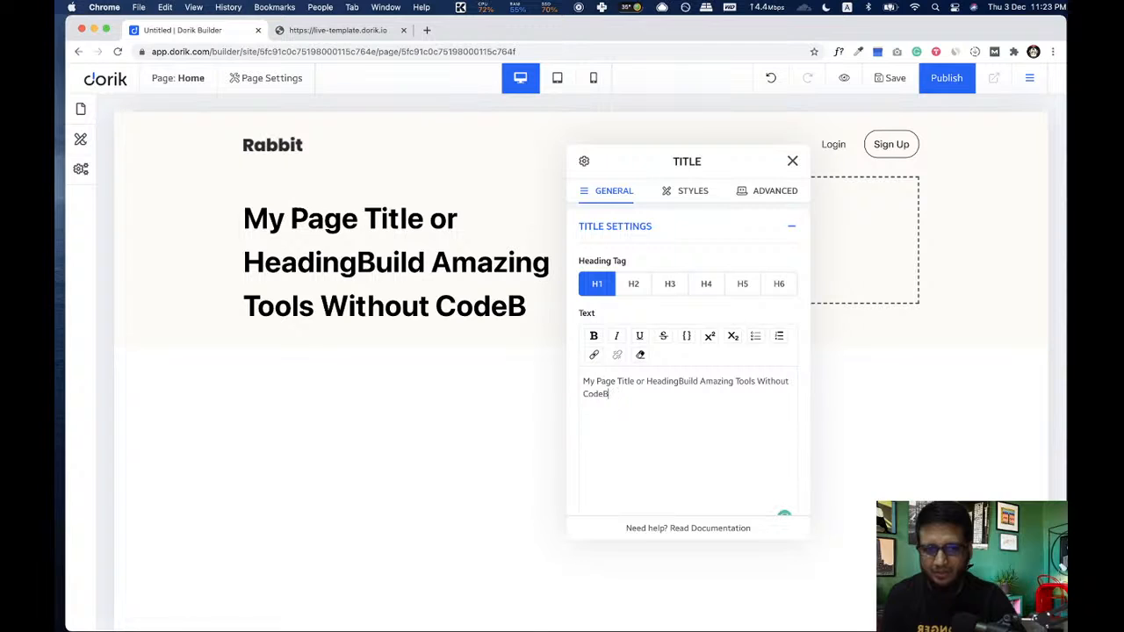
pyautogui.press('BackSpace')
pyautogui.press('BackSpace')
pyautogui.press('BackSpace')
pyautogui.press('BackSpace')
pyautogui.press('BackSpace')
pyautogui.press('BackSpace')
pyautogui.press('BackSpace')
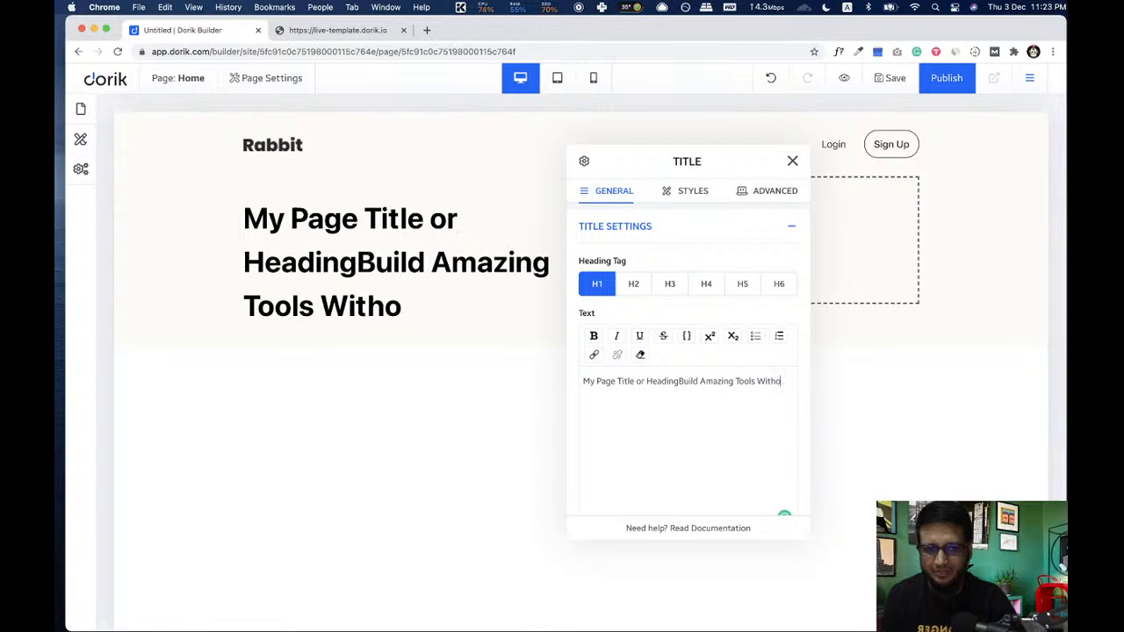
pyautogui.press('BackSpace')
pyautogui.press('BackSpace')
pyautogui.press('BackSpace')
pyautogui.press('BackSpace')
pyautogui.press('BackSpace')
pyautogui.press('BackSpace')
pyautogui.press('BackSpace')
pyautogui.press('BackSpace')
pyautogui.press('BackSpace')
pyautogui.press('BackSpace')
pyautogui.press('BackSpace')
pyautogui.press('BackSpace')
pyautogui.press('BackSpace')
pyautogui.press('BackSpace')
pyautogui.press('BackSpace')
pyautogui.press('BackSpace')
pyautogui.press('BackSpace')
pyautogui.press('BackSpace')
pyautogui.press('BackSpace')
pyautogui.press('BackSpace')
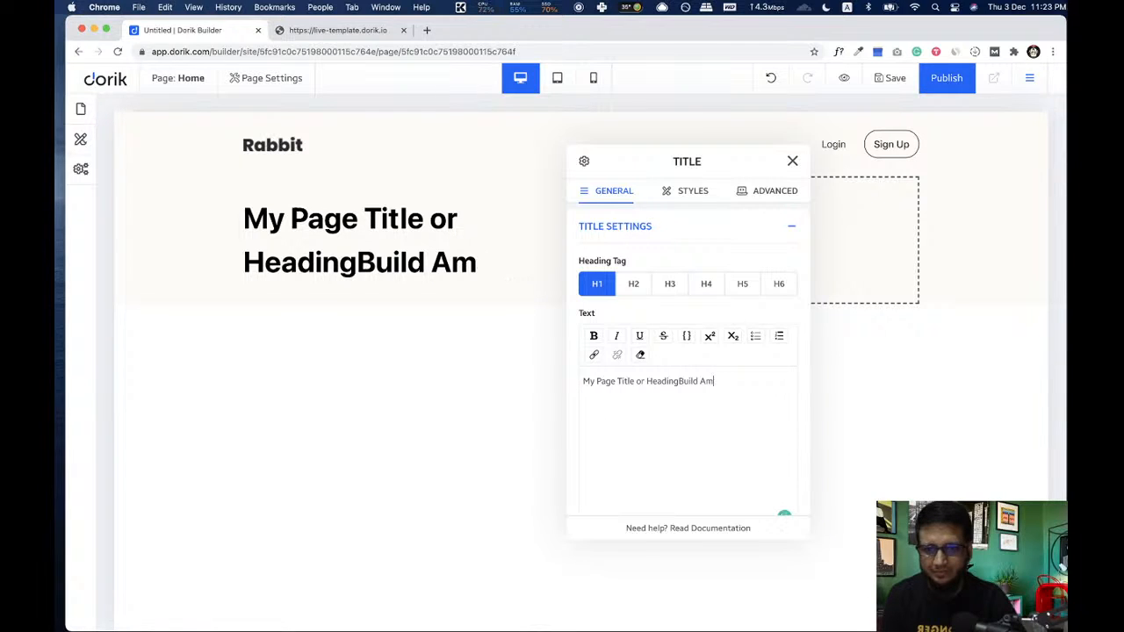
pyautogui.press('BackSpace')
pyautogui.press('BackSpace')
pyautogui.press('BackSpace')
pyautogui.press('BackSpace')
pyautogui.press('BackSpace')
pyautogui.press('BackSpace')
pyautogui.press('BackSpace')
pyautogui.press('BackSpace')
pyautogui.press('BackSpace')
pyautogui.press('BackSpace')
pyautogui.press('BackSpace')
pyautogui.press('BackSpace')
pyautogui.press('BackSpace')
pyautogui.press('BackSpace')
pyautogui.press('BackSpace')
pyautogui.press('BackSpace')
pyautogui.press('BackSpace')
pyautogui.press('BackSpace')
pyautogui.press('BackSpace')
pyautogui.press('BackSpace')
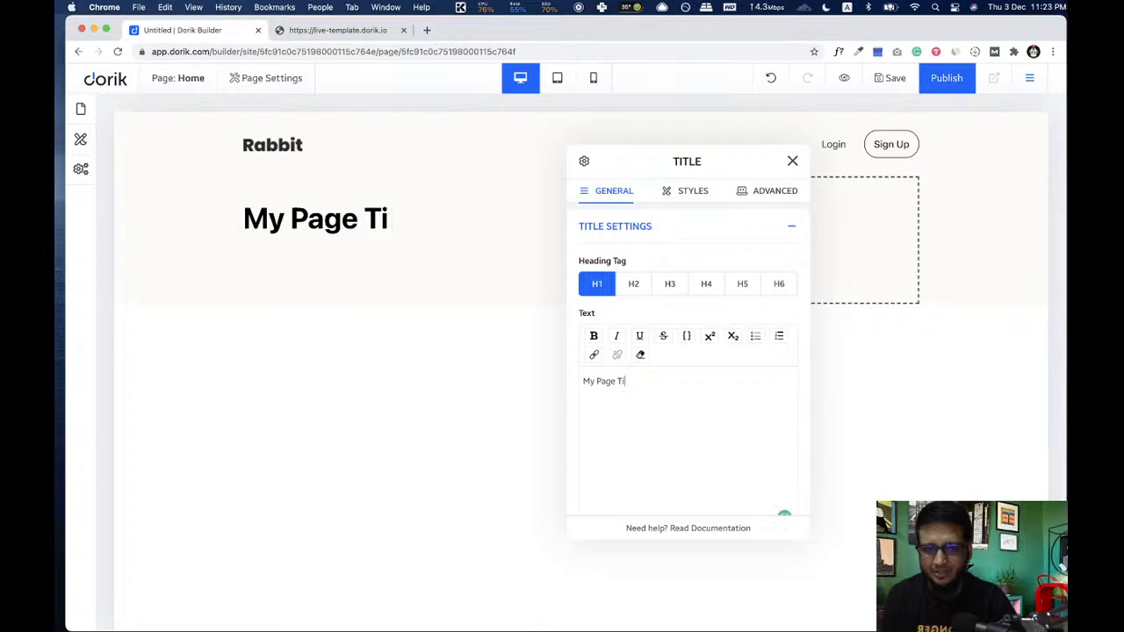
pyautogui.press('BackSpace')
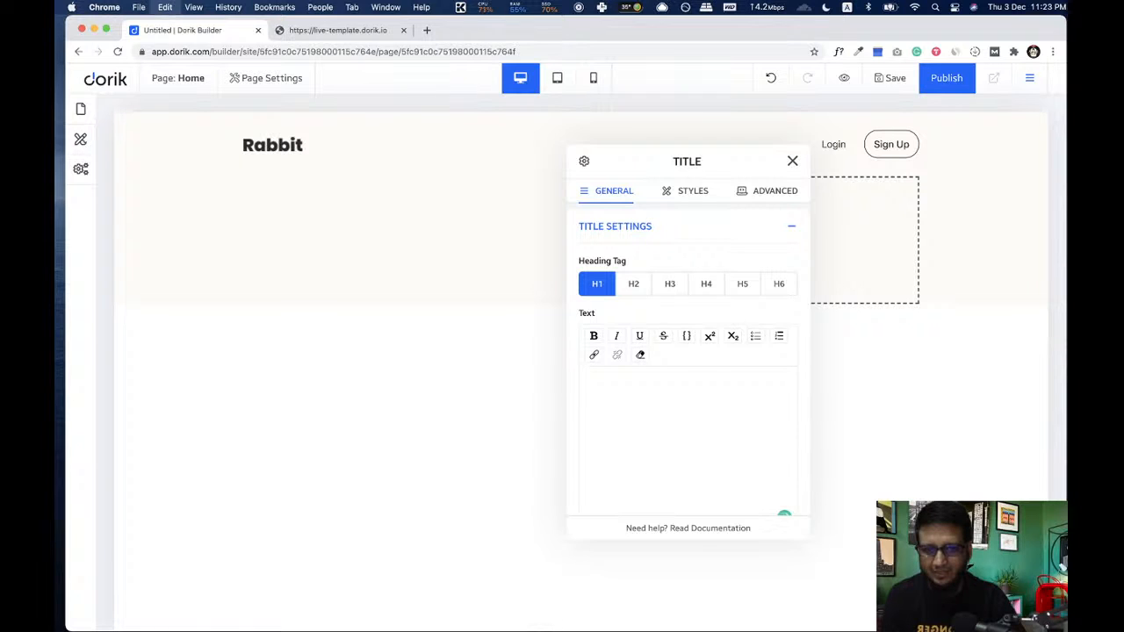
pyautogui.press('super+v')
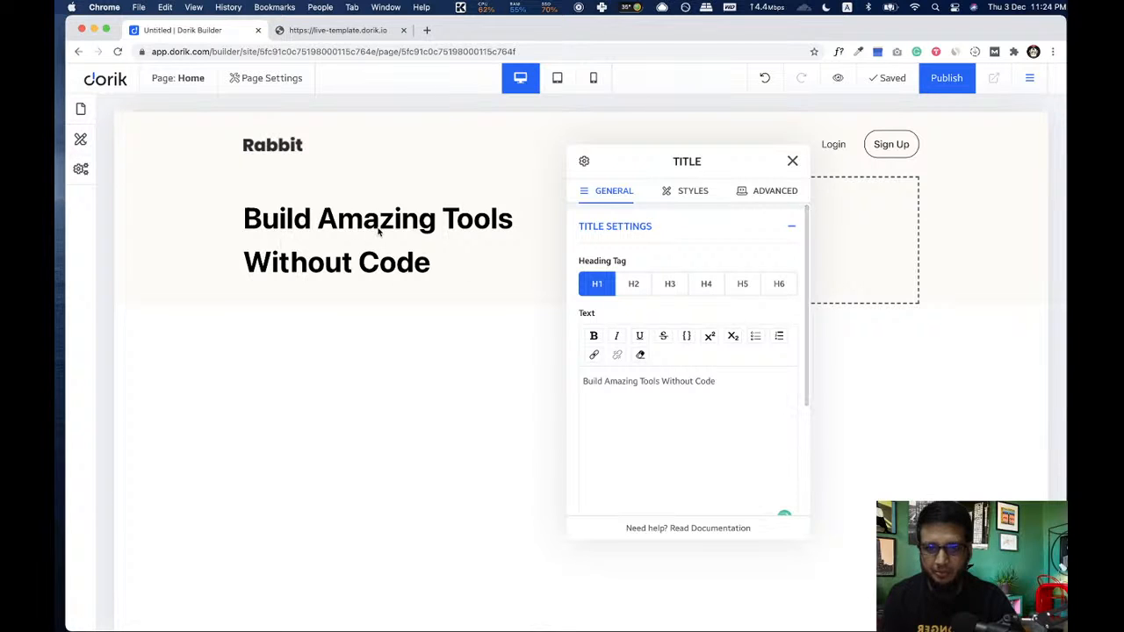
pyautogui.scroll(-4, 710, 366)
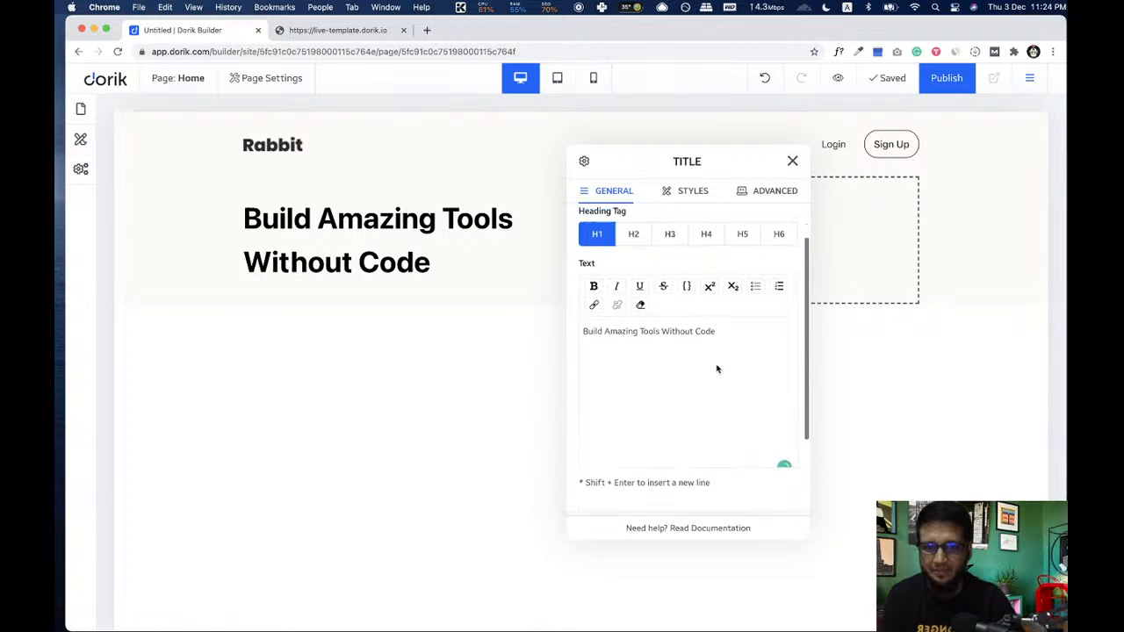
pyautogui.click(793, 161)
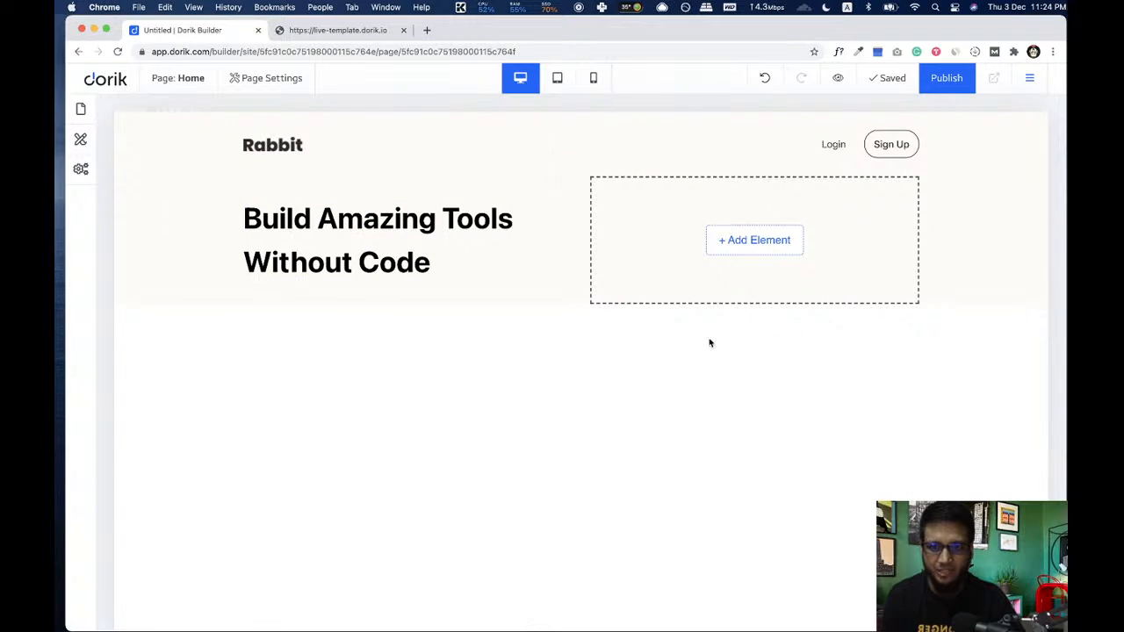
# - Open the body and paragraph typography options in the site's global styles
pyautogui.click(80, 146)
pyautogui.press('Escape')
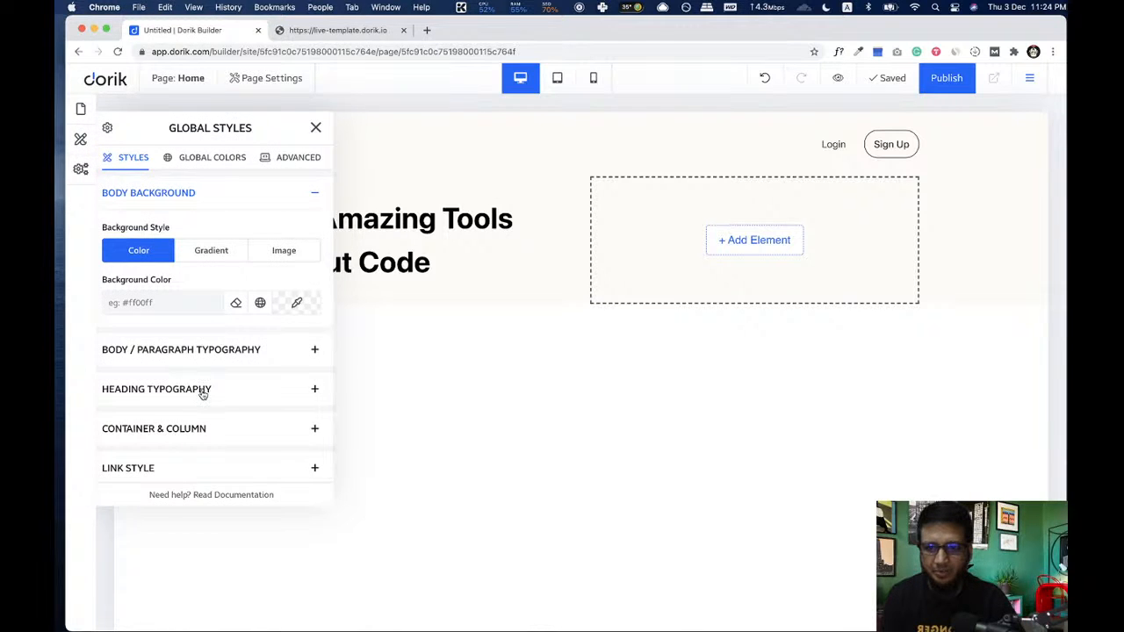
pyautogui.click(201, 389)
pyautogui.scroll(2, 201, 348)
pyautogui.click(180, 264)
pyautogui.click(202, 359)
pyautogui.scroll(-1, 202, 360)
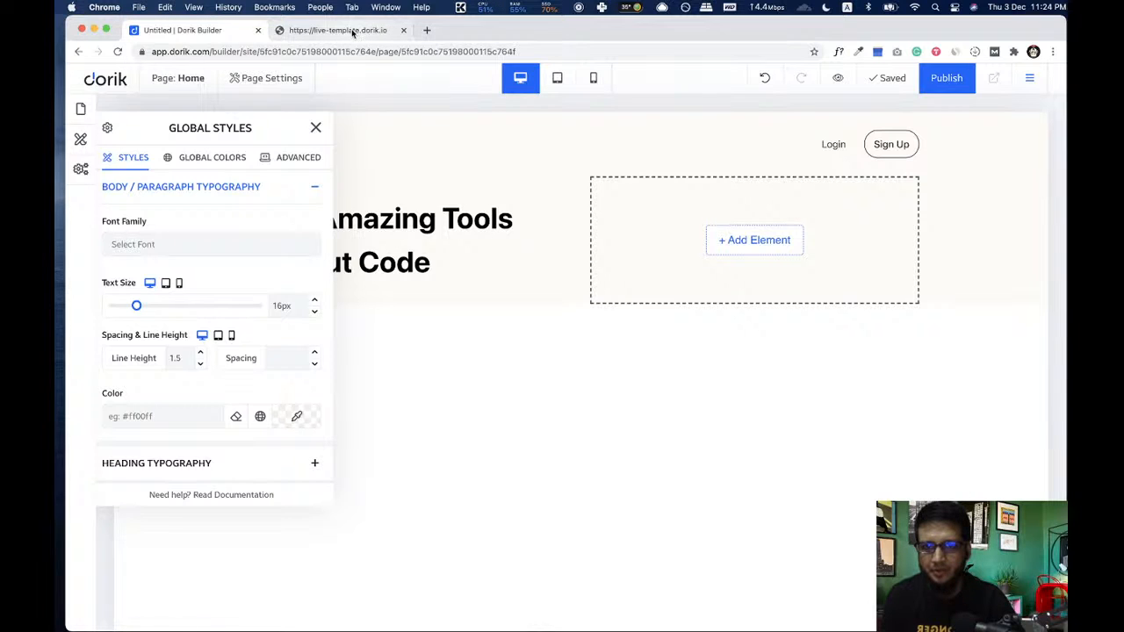
# - Inspect the reference page's hero paragraph with WhatFont, copy its text color #595658, and return to the builder
pyautogui.hotkey('ctrl', 'Tab')
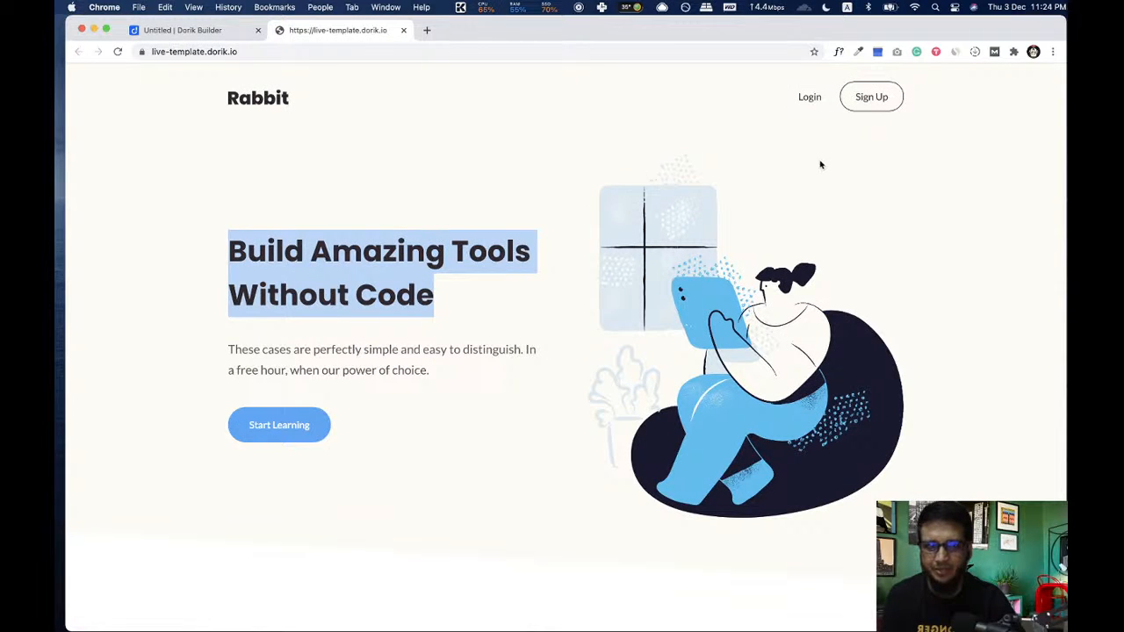
pyautogui.click(838, 51)
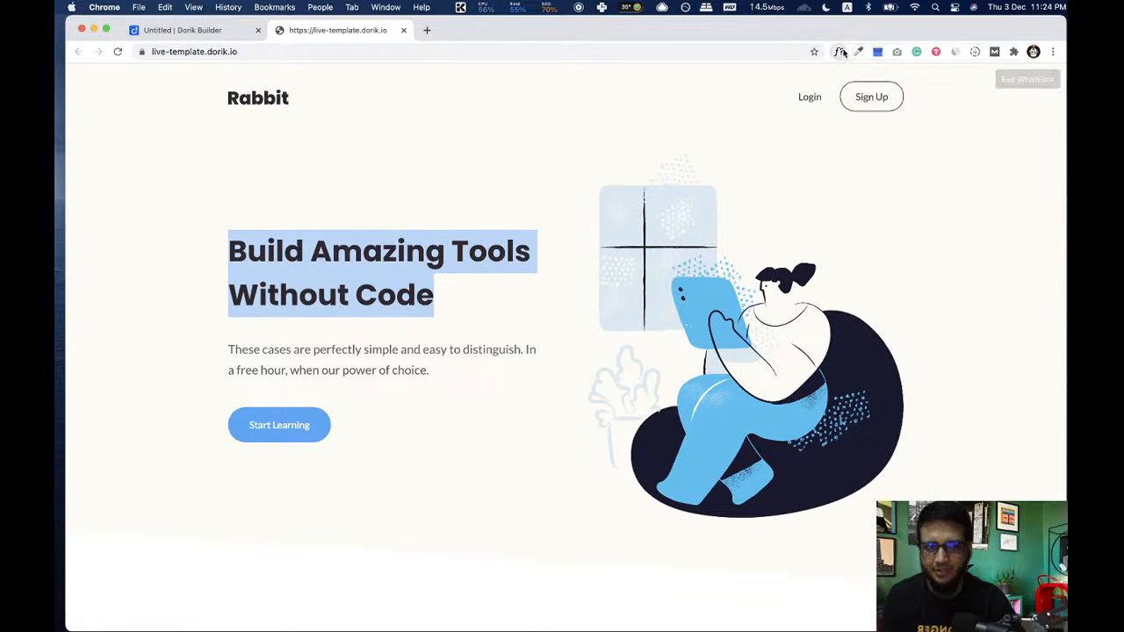
pyautogui.click(421, 360)
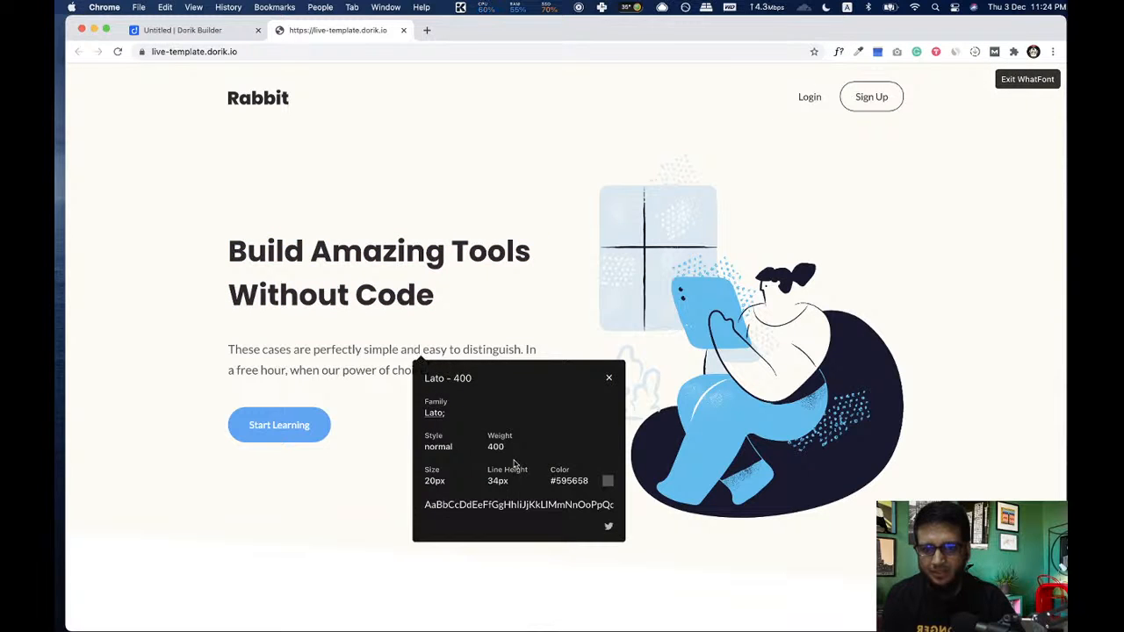
pyautogui.moveTo(581, 483); pyautogui.dragTo(551, 483)
pyautogui.click(592, 484)
pyautogui.tripleClick(587, 483)
pyautogui.press('super+c')
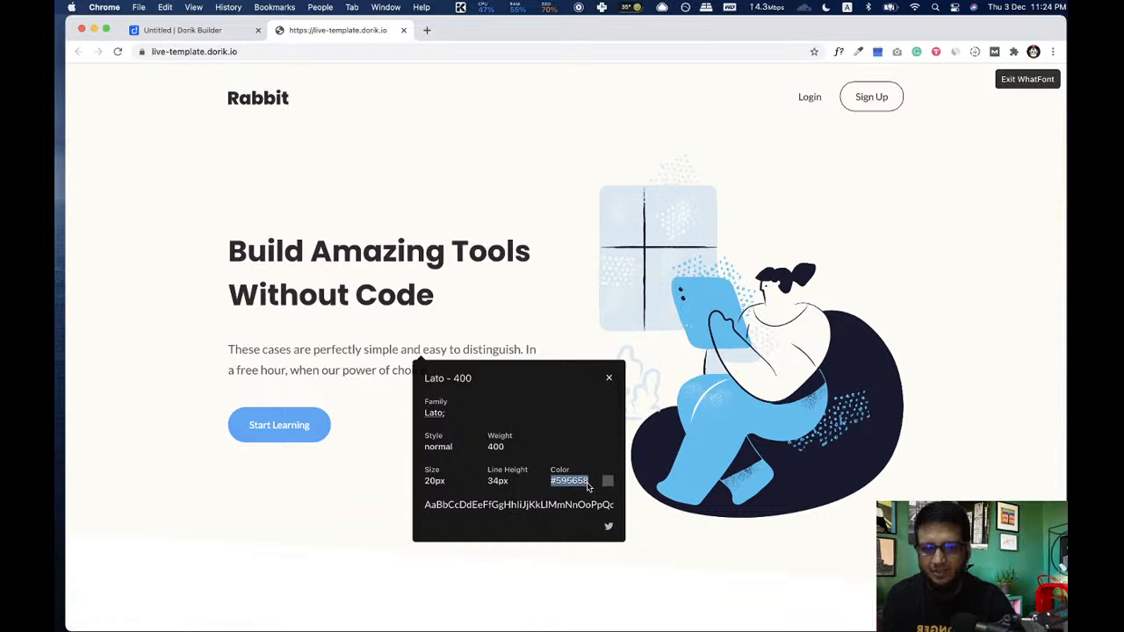
pyautogui.click(612, 380)
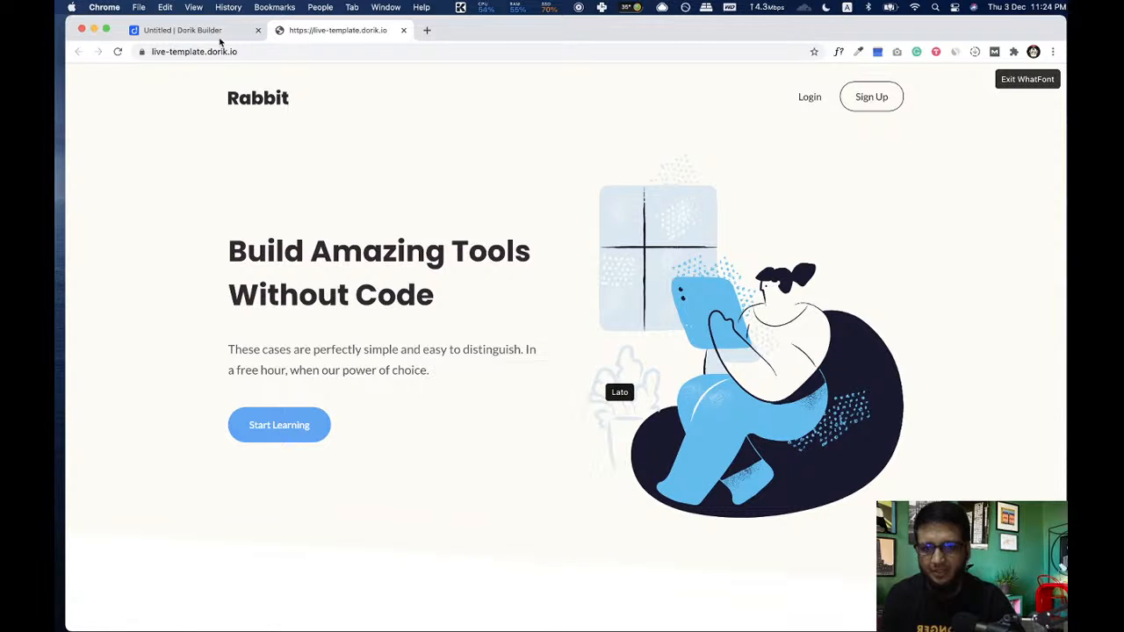
pyautogui.click(200, 32)
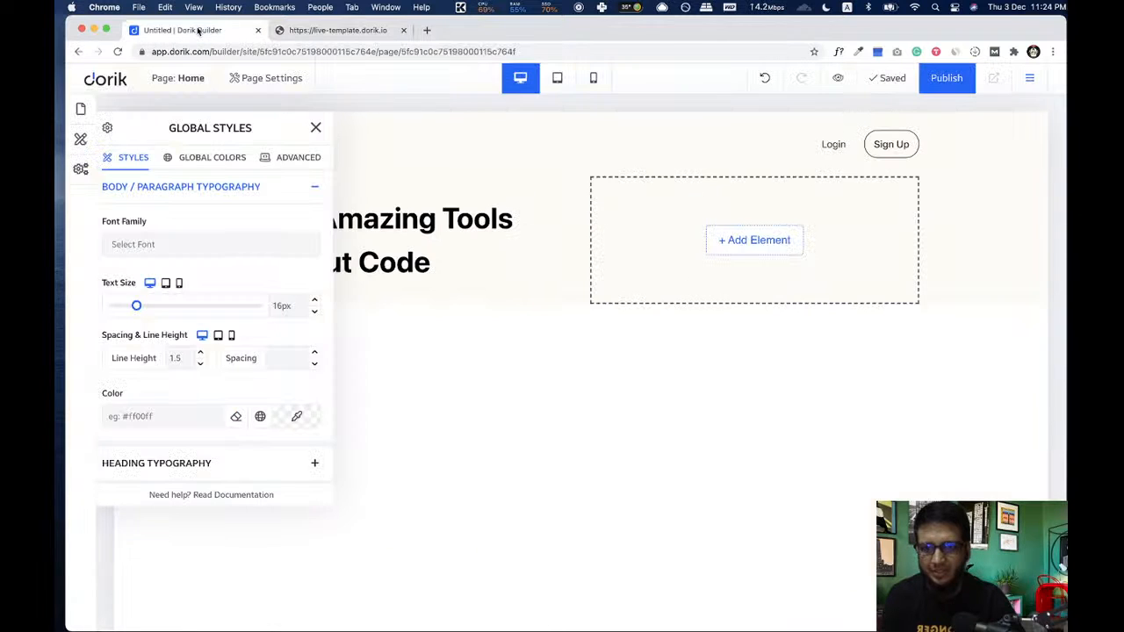
# - Set the global body typography to the Lato font family with Regular 400 weight
pyautogui.click(173, 245)
pyautogui.write('Lato')
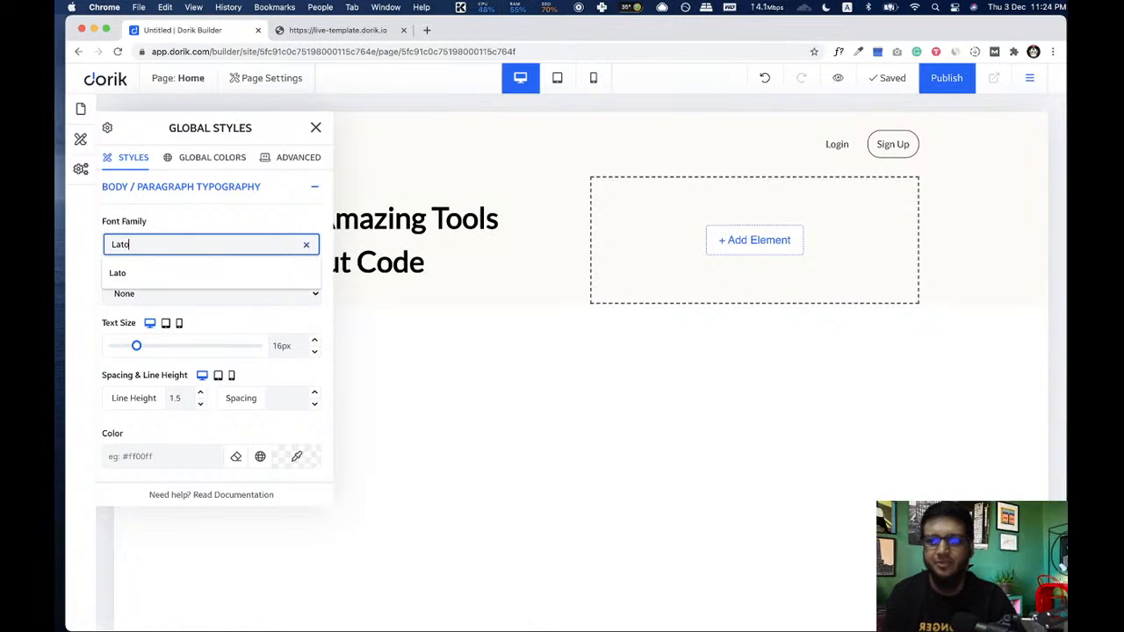
pyautogui.click(132, 271)
pyautogui.click(178, 293)
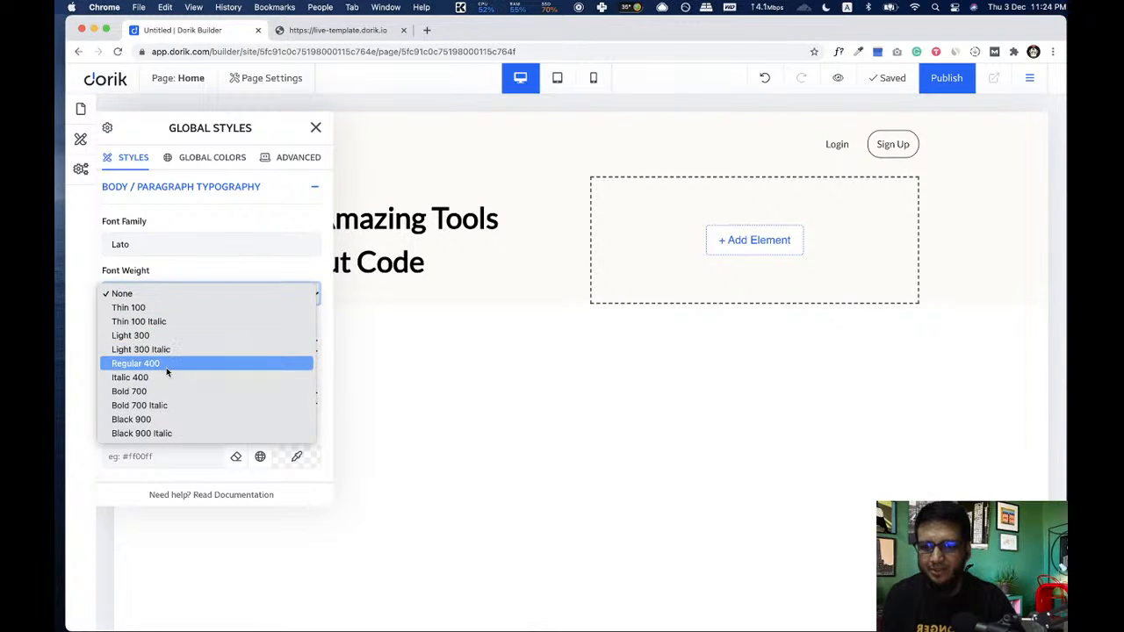
pyautogui.click(167, 363)
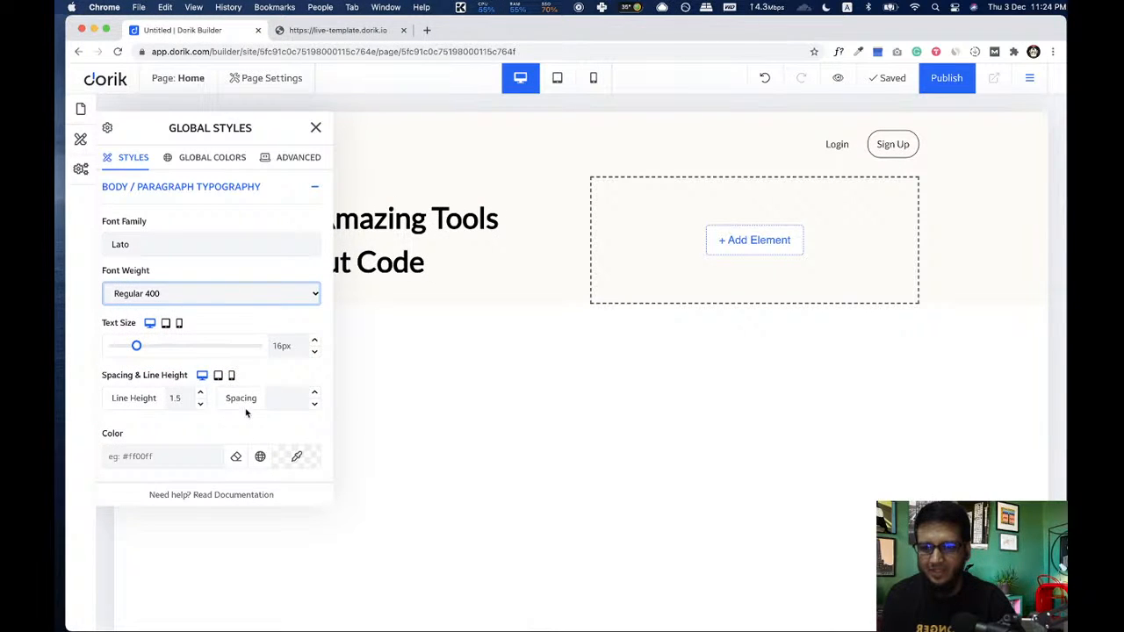
# - Set the global body text color to #595658 and add that color to the global colors
pyautogui.click(159, 457)
pyautogui.press('super+v')
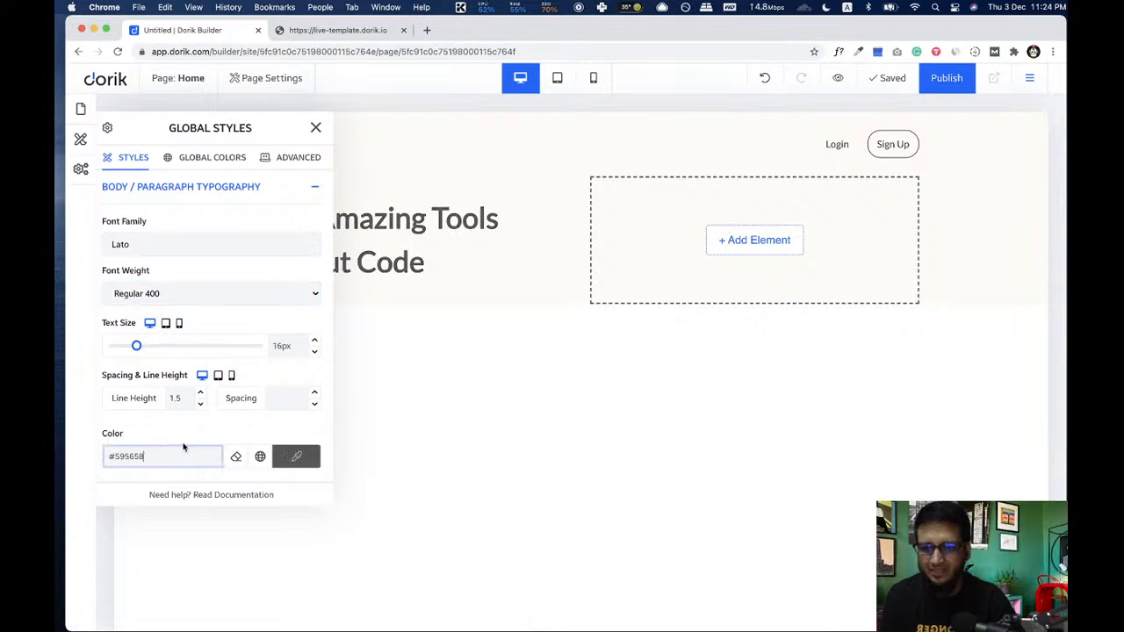
pyautogui.scroll(-2, 269, 439)
pyautogui.click(283, 418)
pyautogui.click(351, 507)
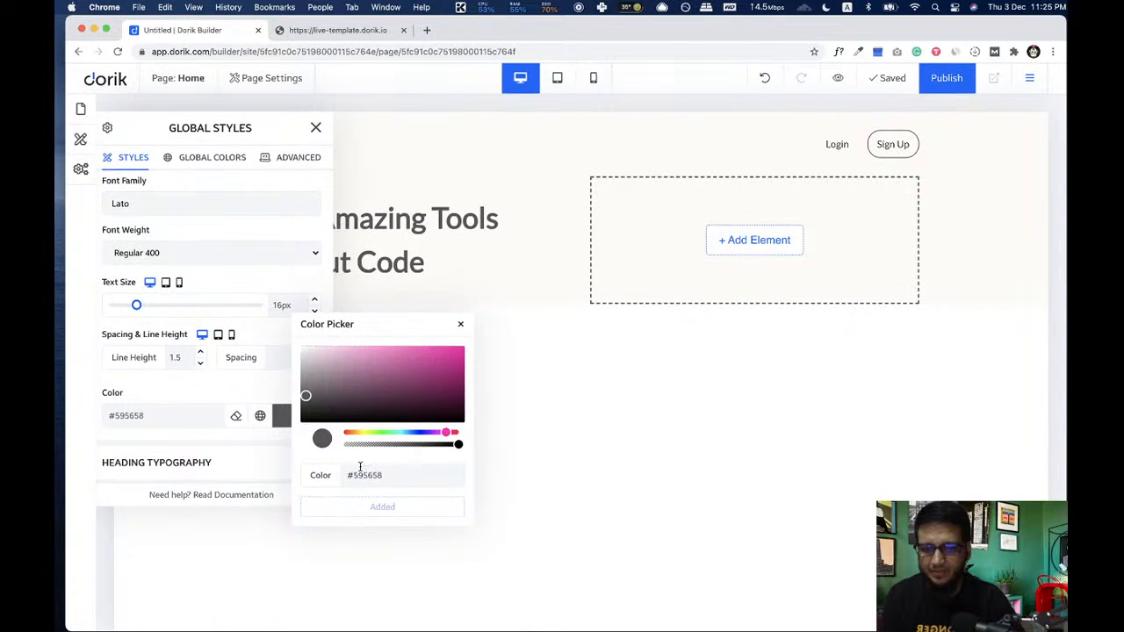
# - Check the saved global colors for the body text, and open the H1 heading typography's font family selection
pyautogui.click(460, 324)
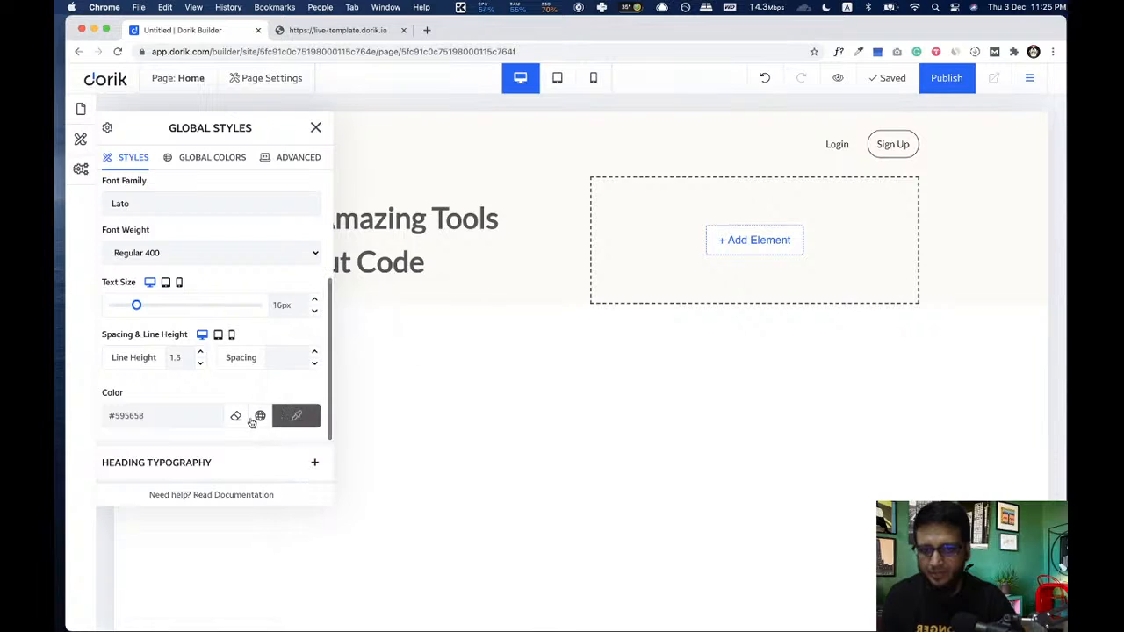
pyautogui.click(260, 417)
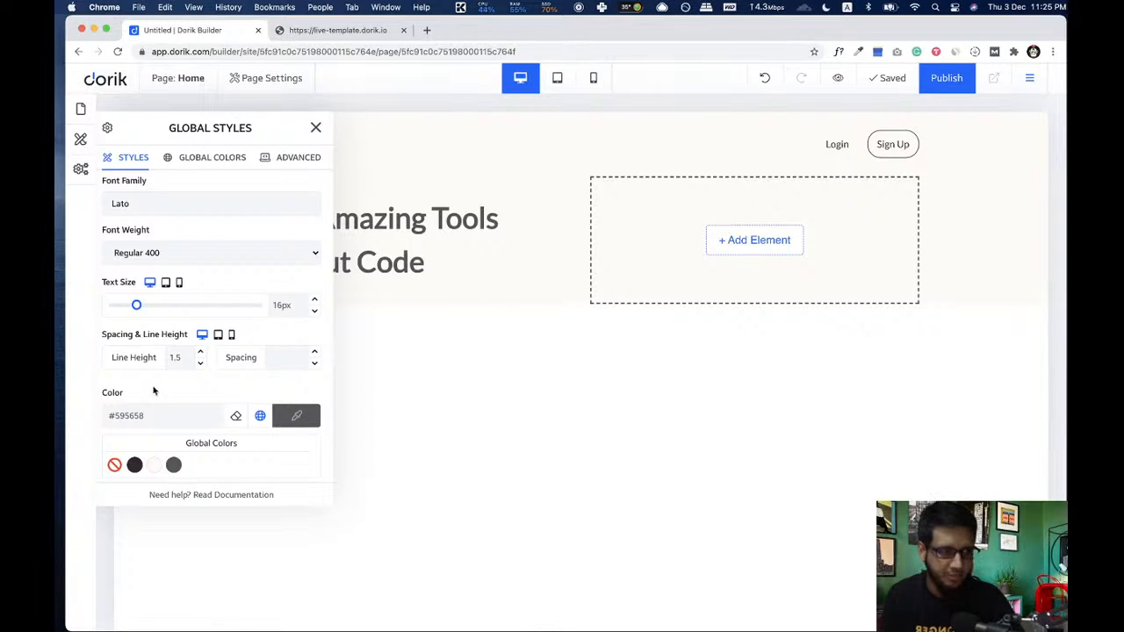
pyautogui.scroll(-3, 184, 397)
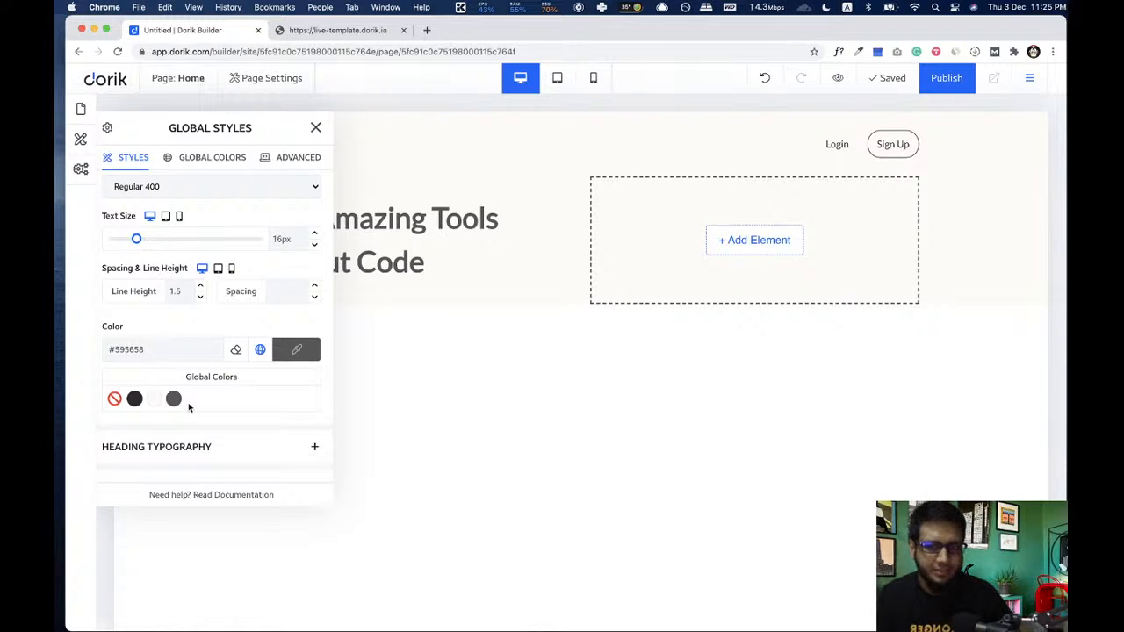
pyautogui.scroll(-2, 241, 422)
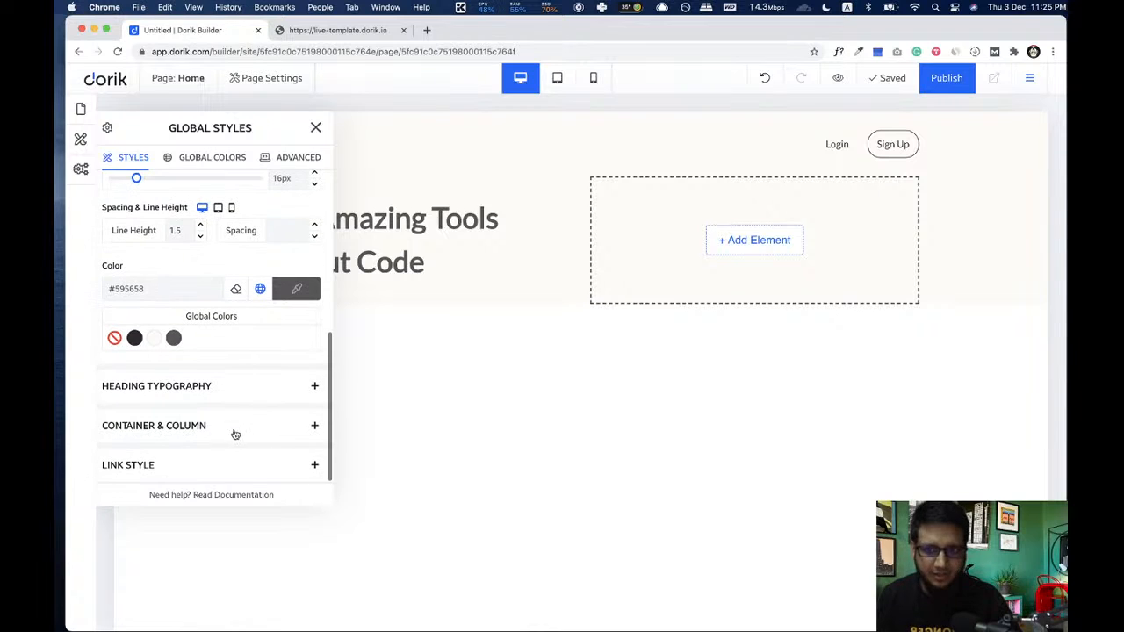
pyautogui.click(227, 387)
pyautogui.scroll(-3, 221, 395)
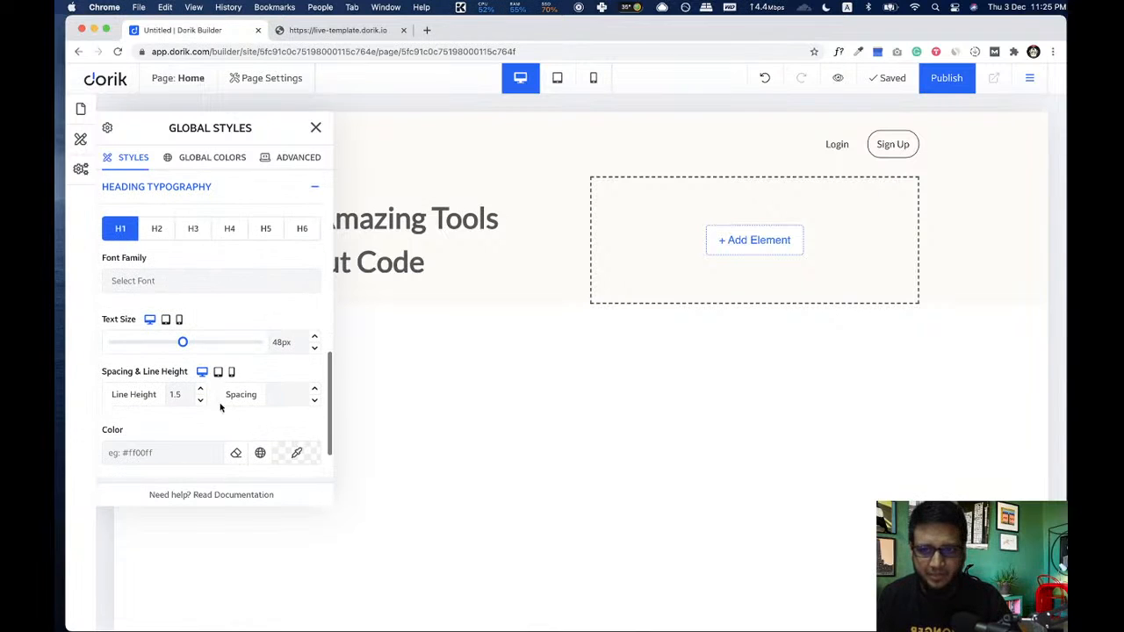
pyautogui.click(218, 279)
# - Inspect the reference page's hero heading with WhatFont, select its color code #32292f, and return to the builder
pyautogui.click(336, 34)
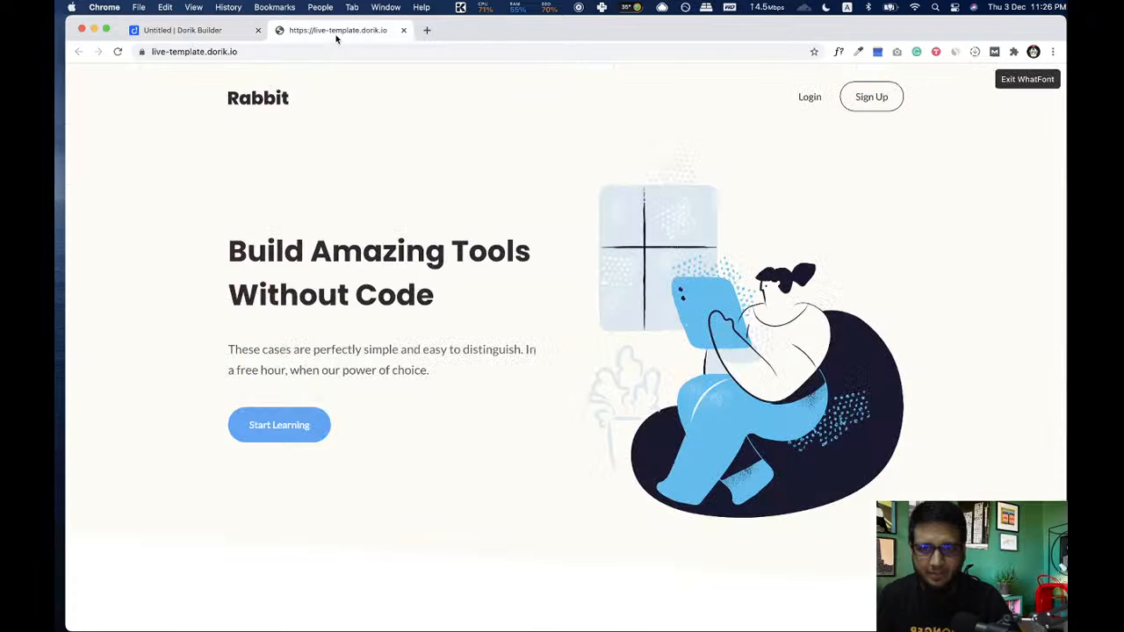
pyautogui.click(332, 255)
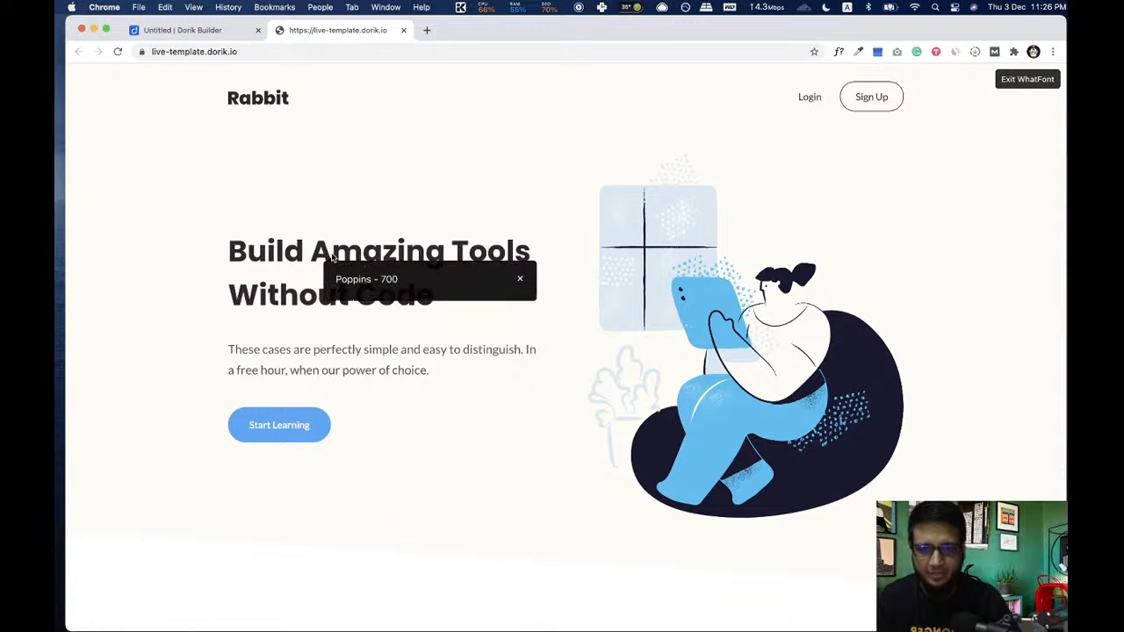
pyautogui.doubleClick(479, 382)
pyautogui.click(492, 382)
pyautogui.doubleClick(479, 382)
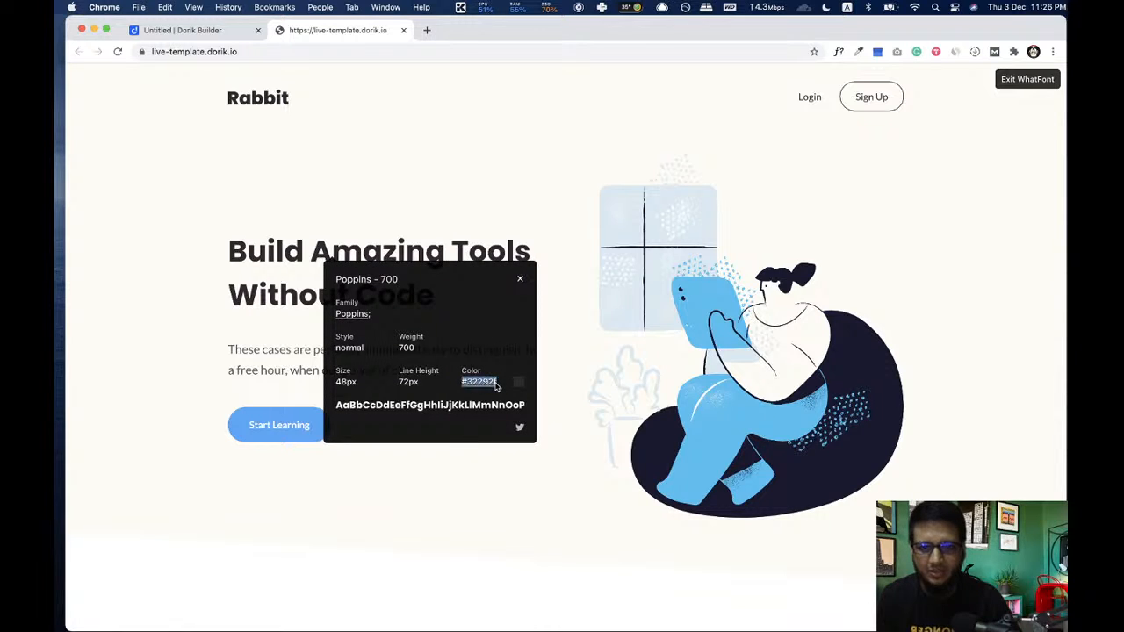
pyautogui.click(520, 280)
pyautogui.scroll(-2, 571, 269)
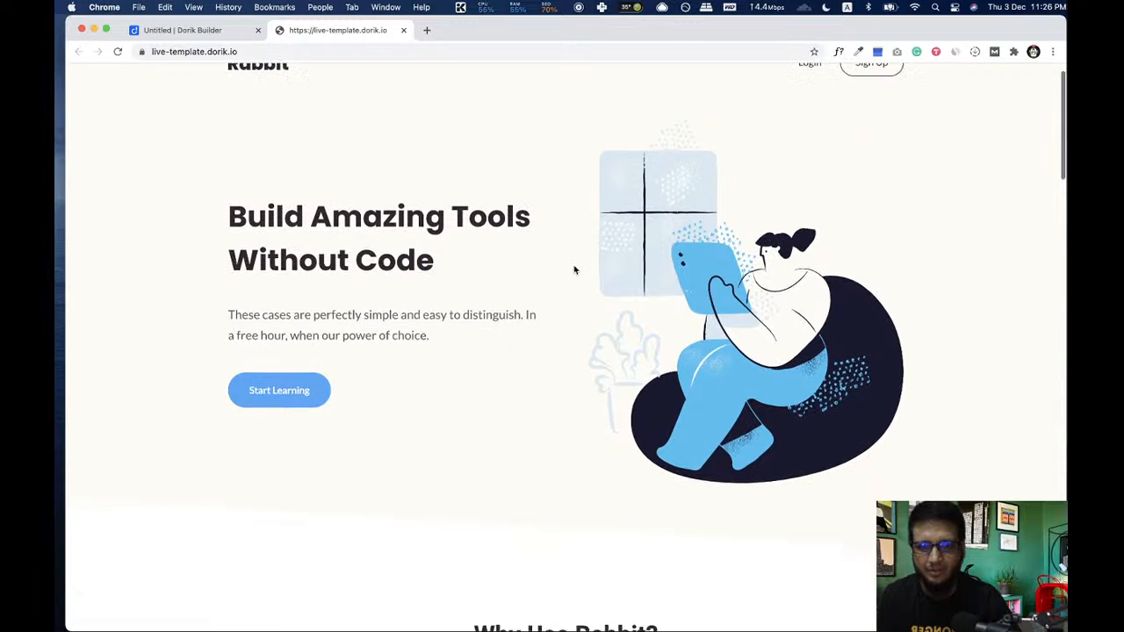
pyautogui.click(190, 30)
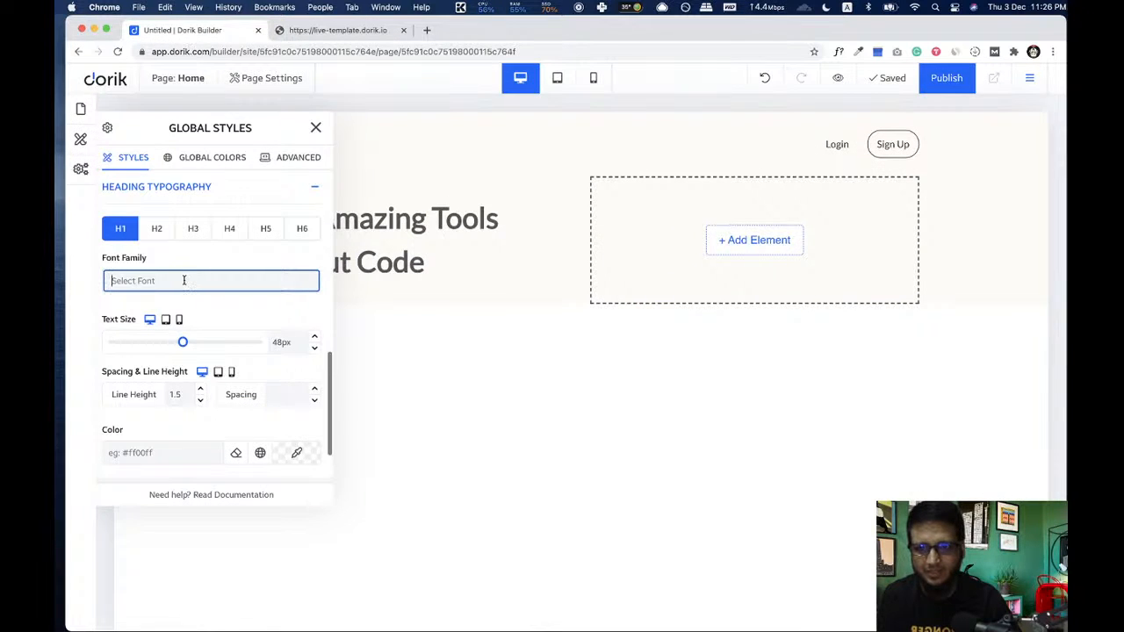
# - Set the global H1 font family to Poppins and open its font weight choices
pyautogui.write('Po')
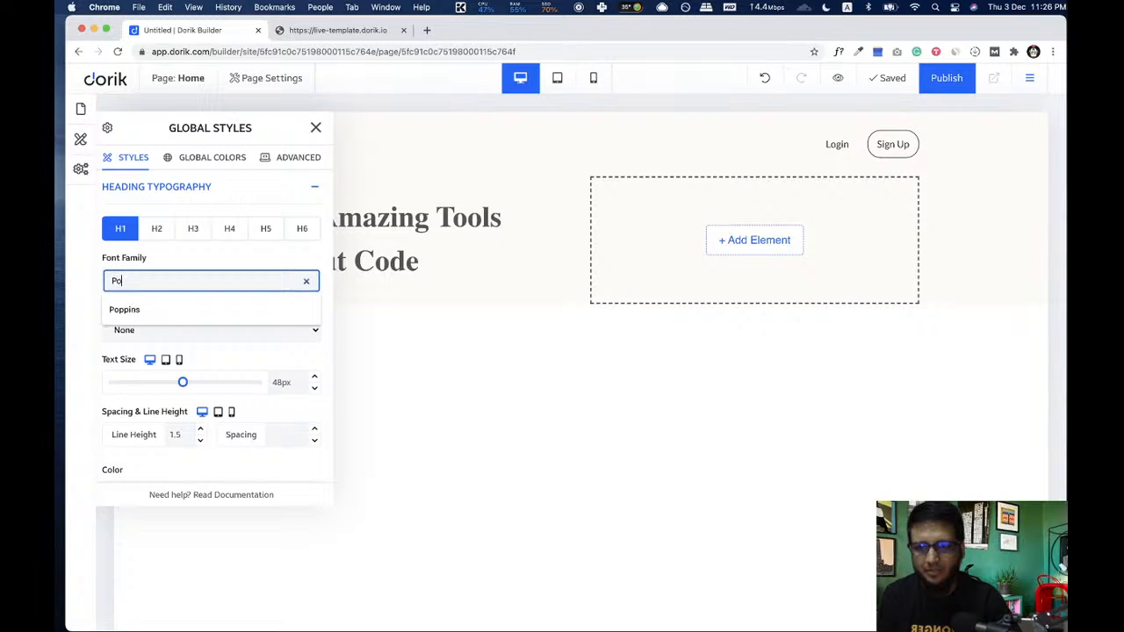
pyautogui.write('pp')
pyautogui.click(190, 309)
pyautogui.click(187, 329)
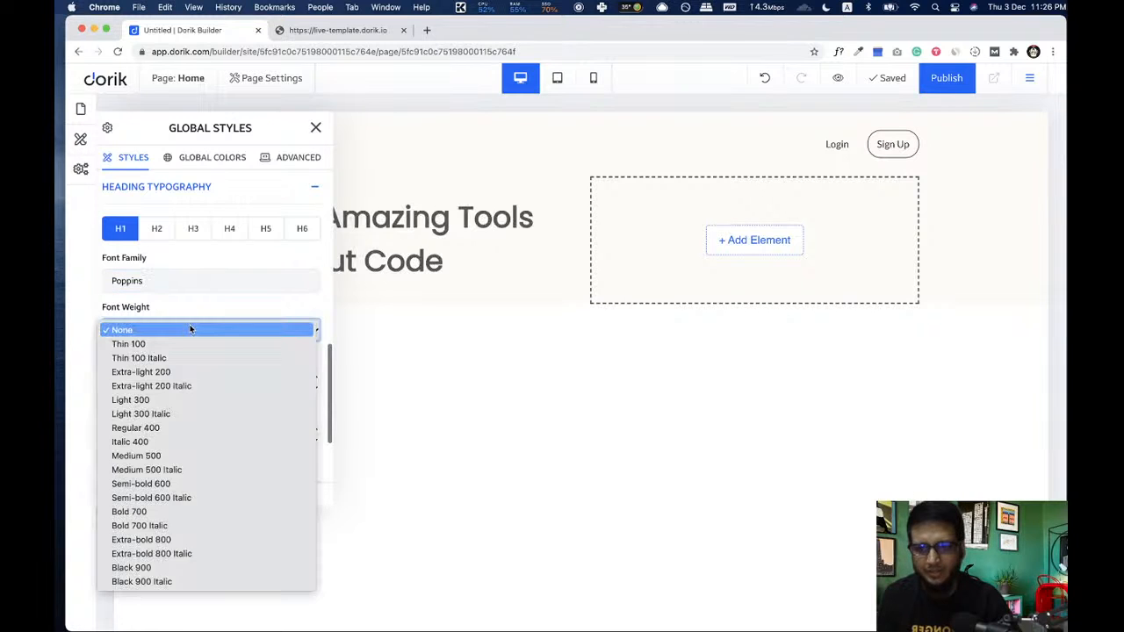
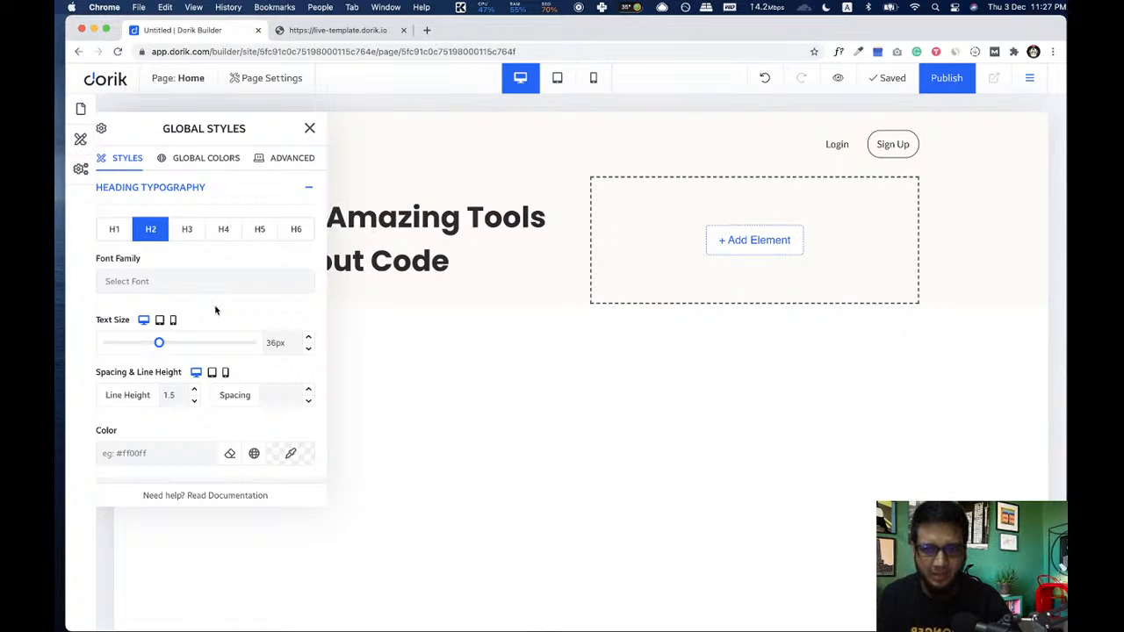
# - Review the hero title element's general settings, including its heading tag and text, and close them
pyautogui.click(310, 130)
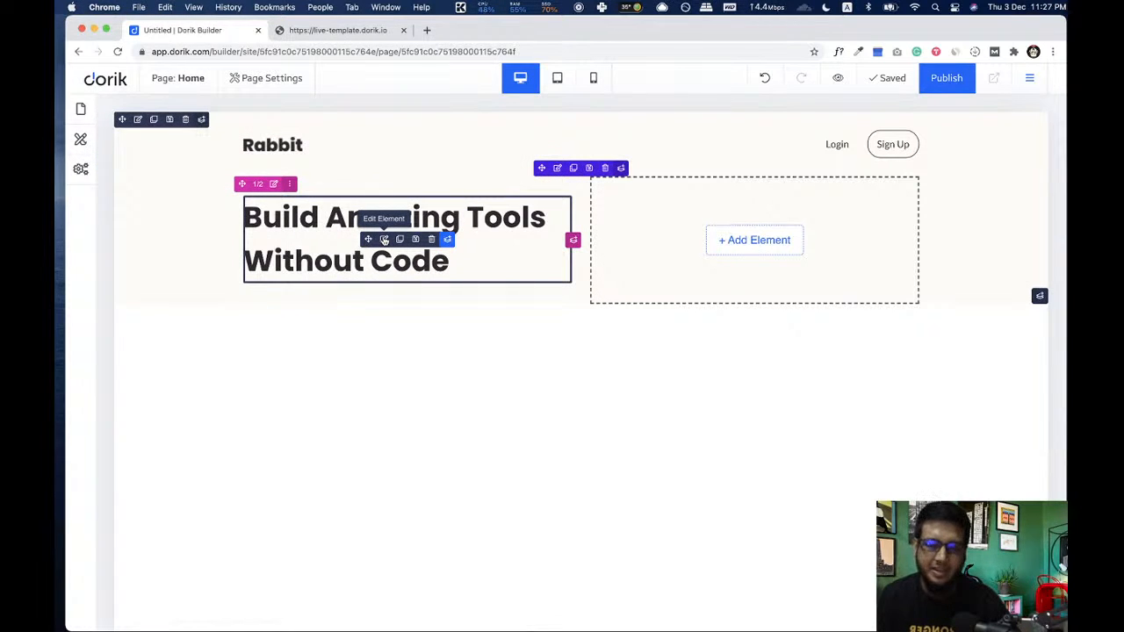
pyautogui.click(383, 240)
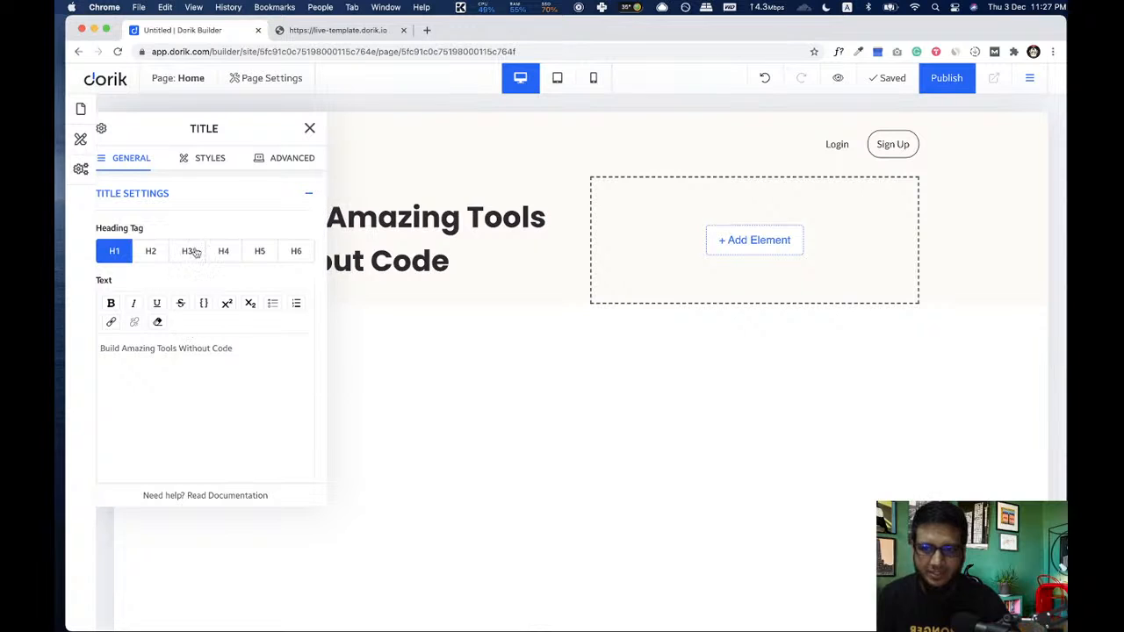
pyautogui.scroll(-3, 177, 369)
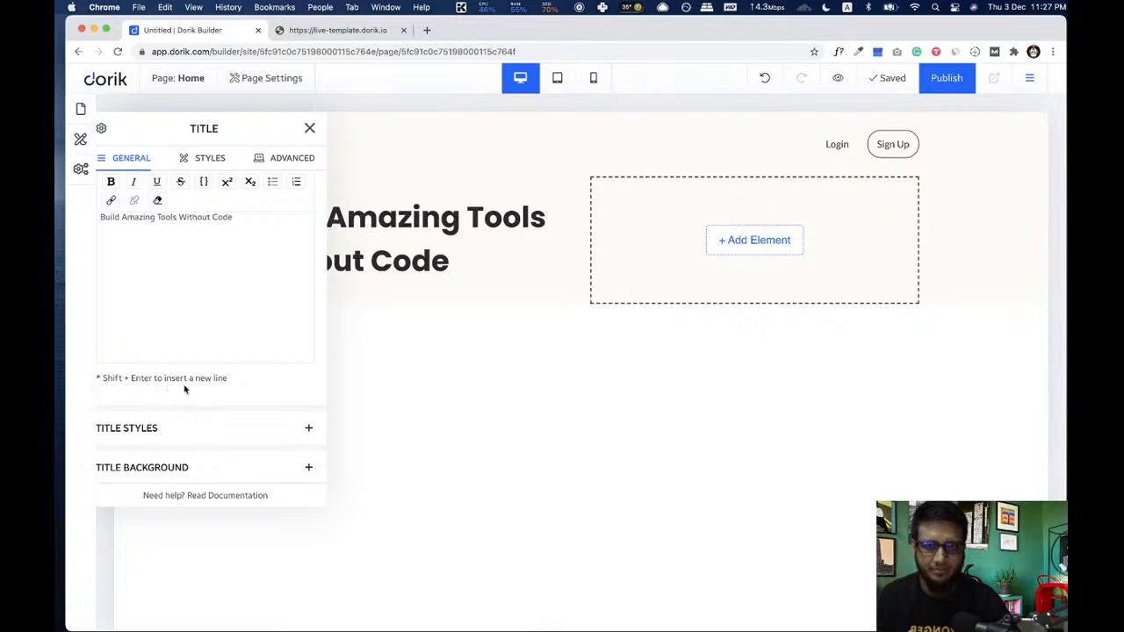
pyautogui.scroll(3, 183, 338)
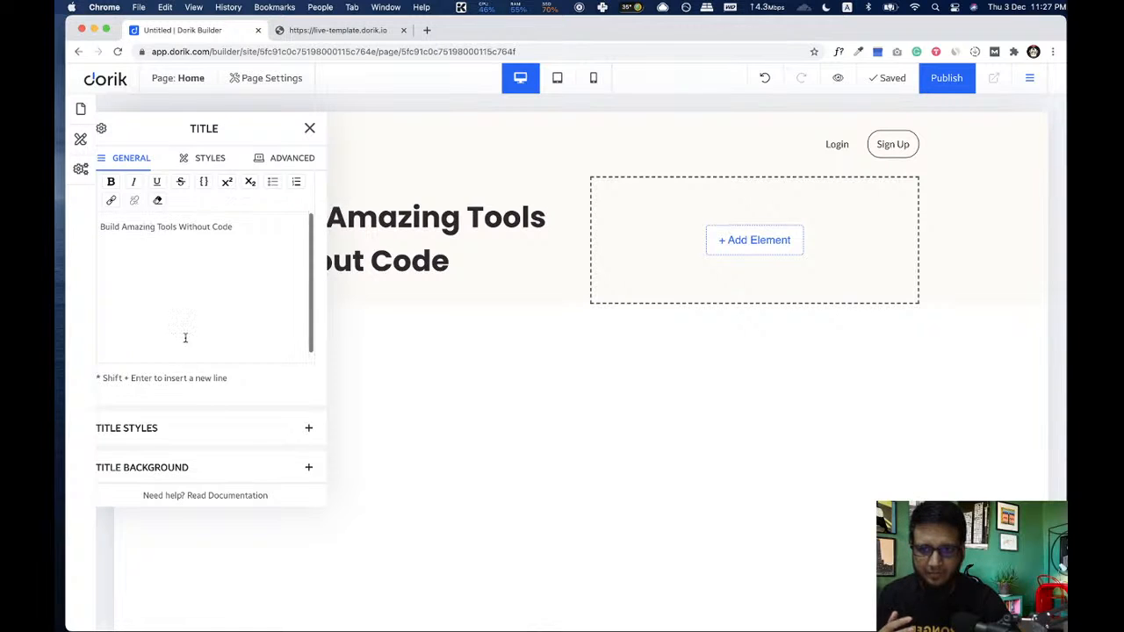
pyautogui.click(309, 129)
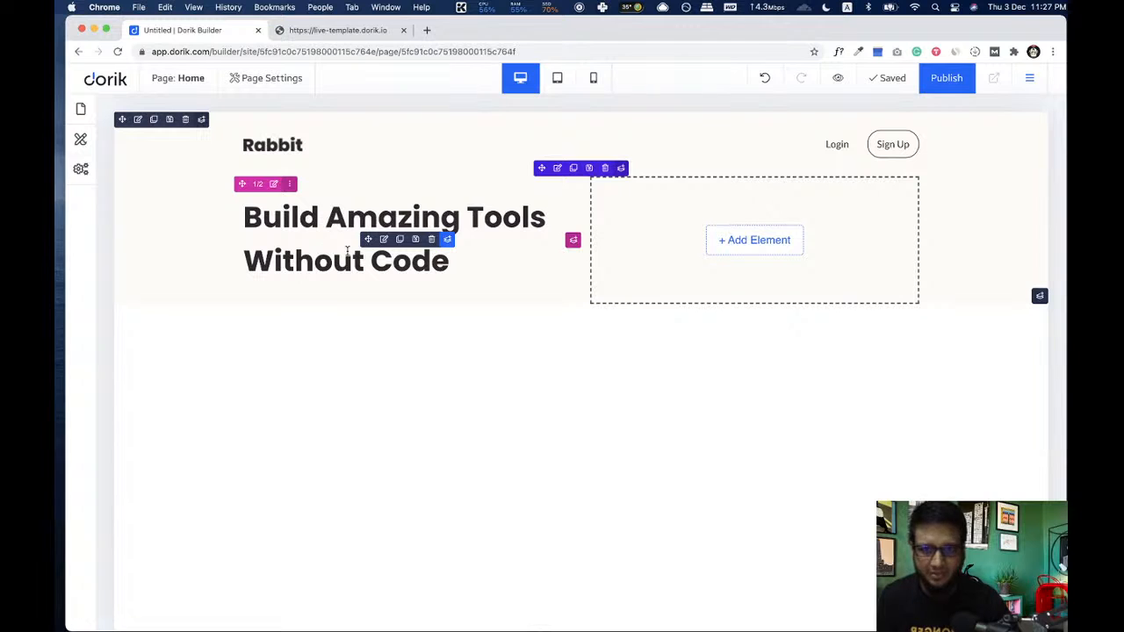
# - Reopen the heading typography options for H2 in the site's global styles
pyautogui.click(80, 139)
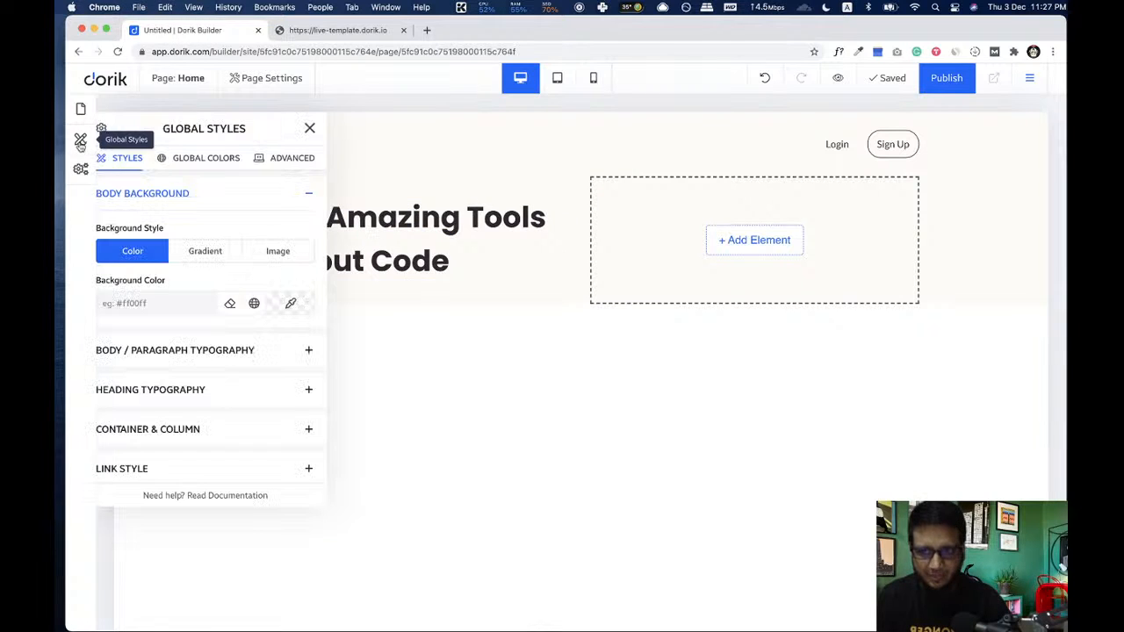
pyautogui.click(187, 399)
pyautogui.scroll(-2, 187, 400)
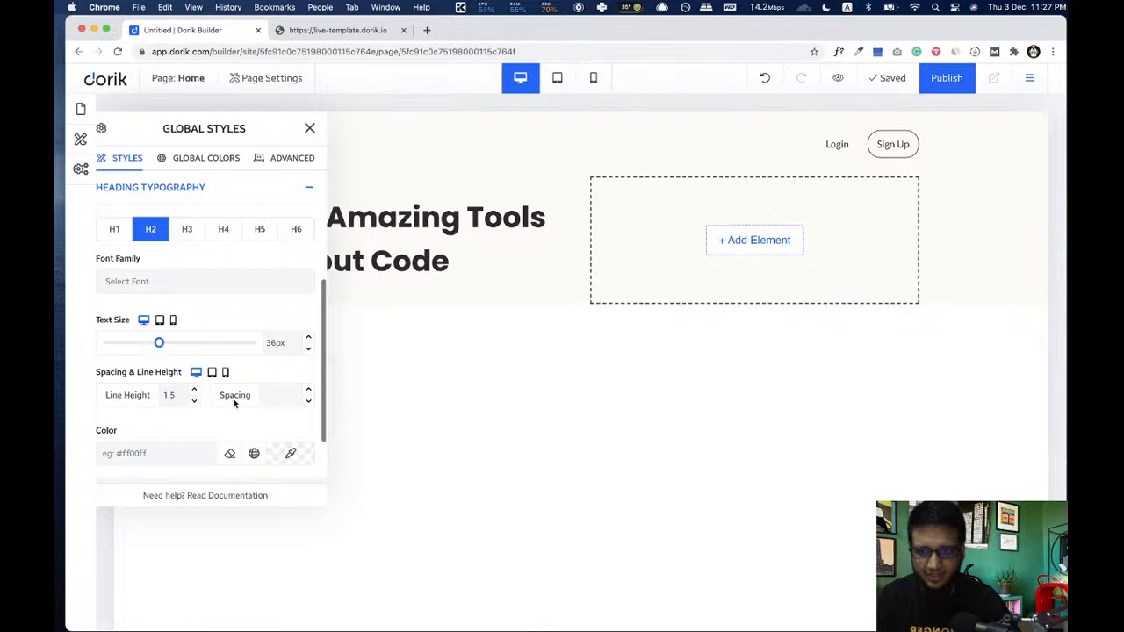
pyautogui.scroll(-1, 234, 407)
pyautogui.scroll(1, 187, 424)
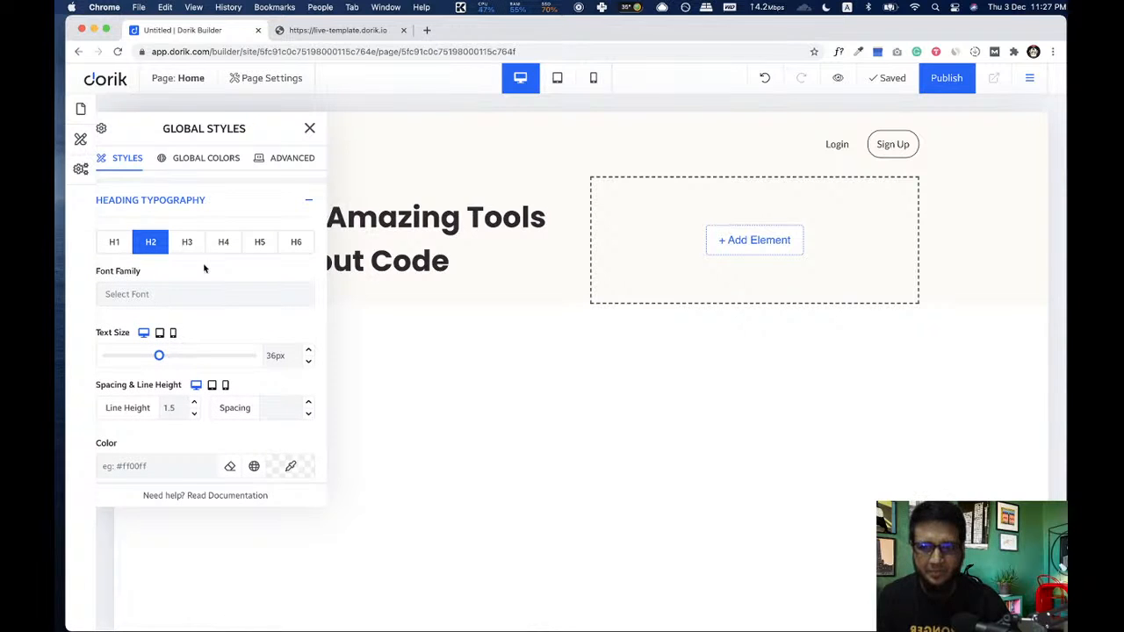
# - Inspect the reference page's "Why Use Rabbit?" heading with WhatFont for its font, size and color, and return to the builder
pyautogui.click(347, 37)
pyautogui.scroll(-5, 605, 381)
pyautogui.scroll(-2, 580, 408)
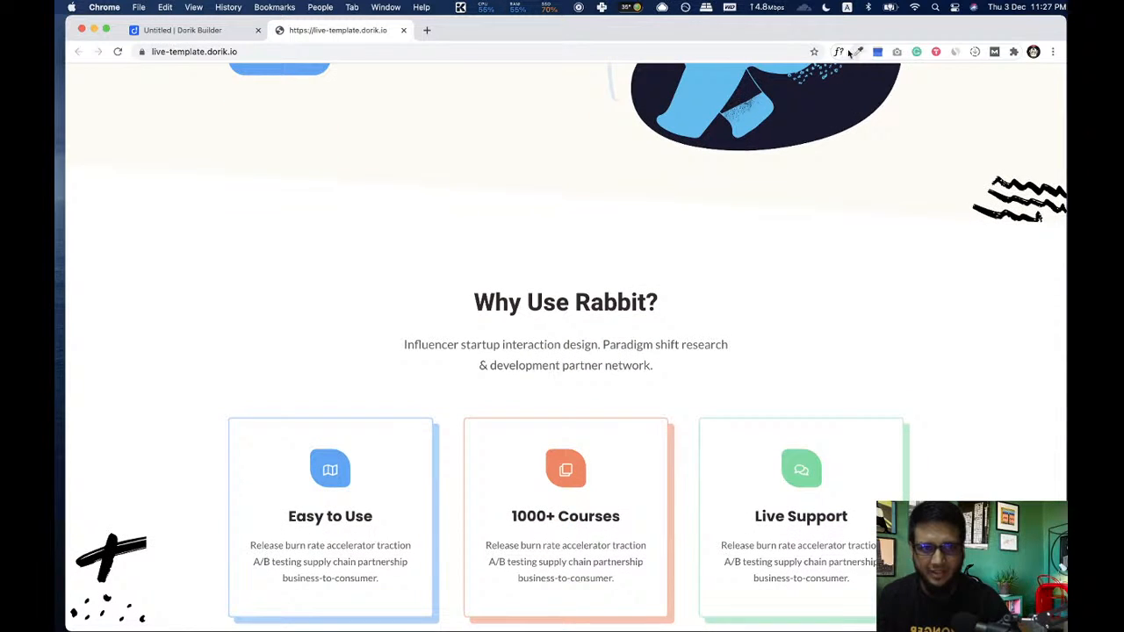
pyautogui.click(839, 51)
pyautogui.click(571, 307)
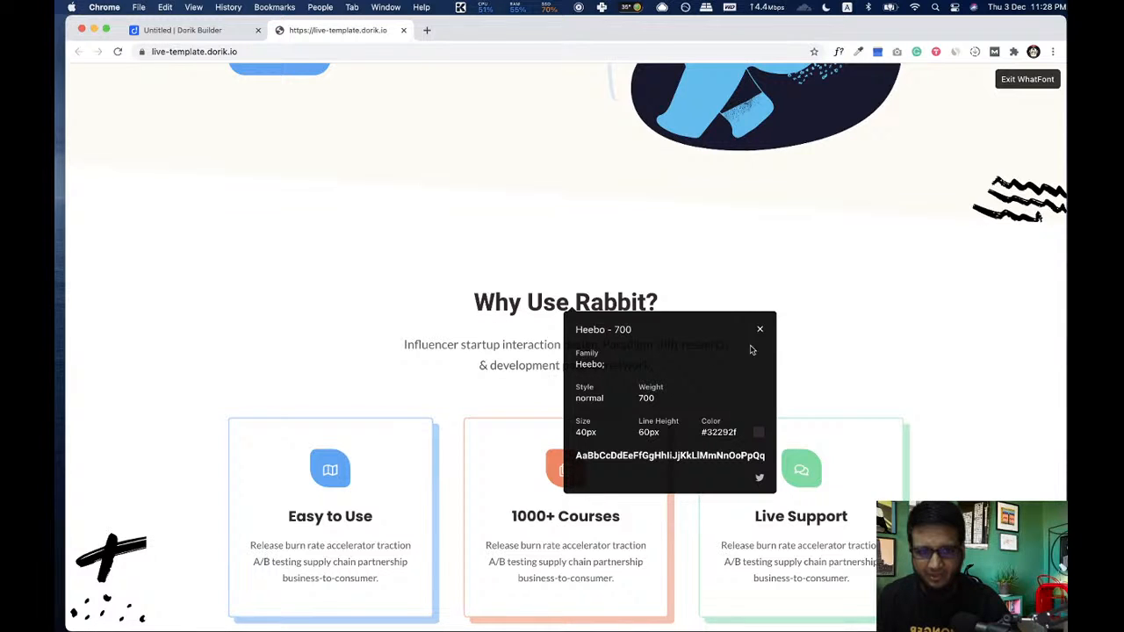
pyautogui.click(762, 330)
pyautogui.click(1025, 79)
pyautogui.click(184, 29)
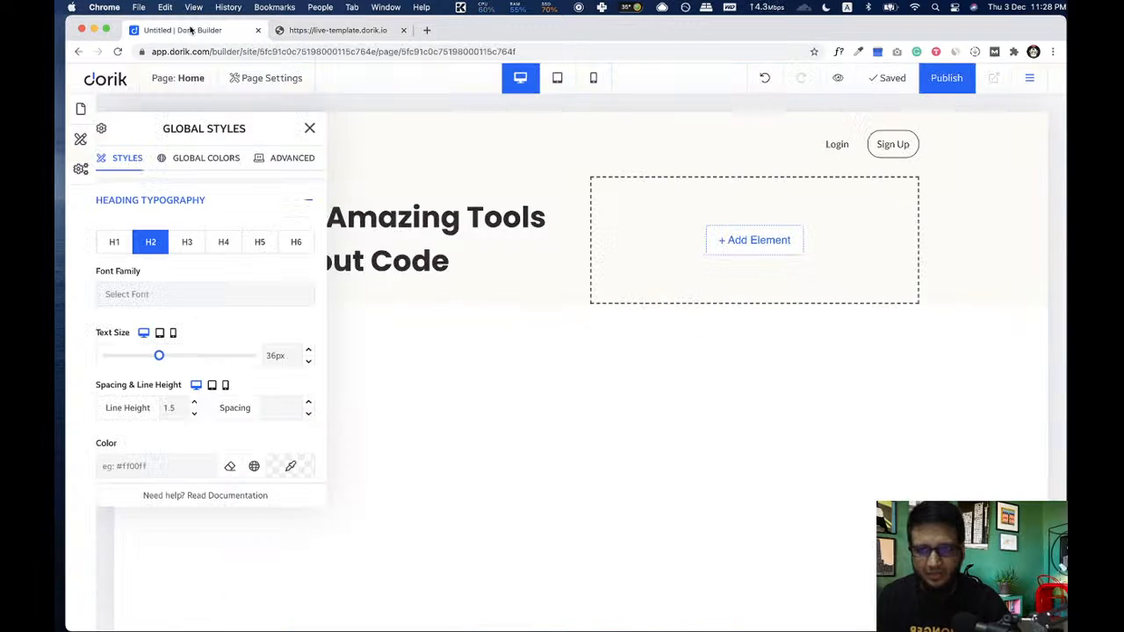
# - Set the global H2 typography to the Poppins font family with Bold 700 weight
pyautogui.click(242, 295)
pyautogui.write('Popp')
pyautogui.click(117, 322)
pyautogui.click(241, 345)
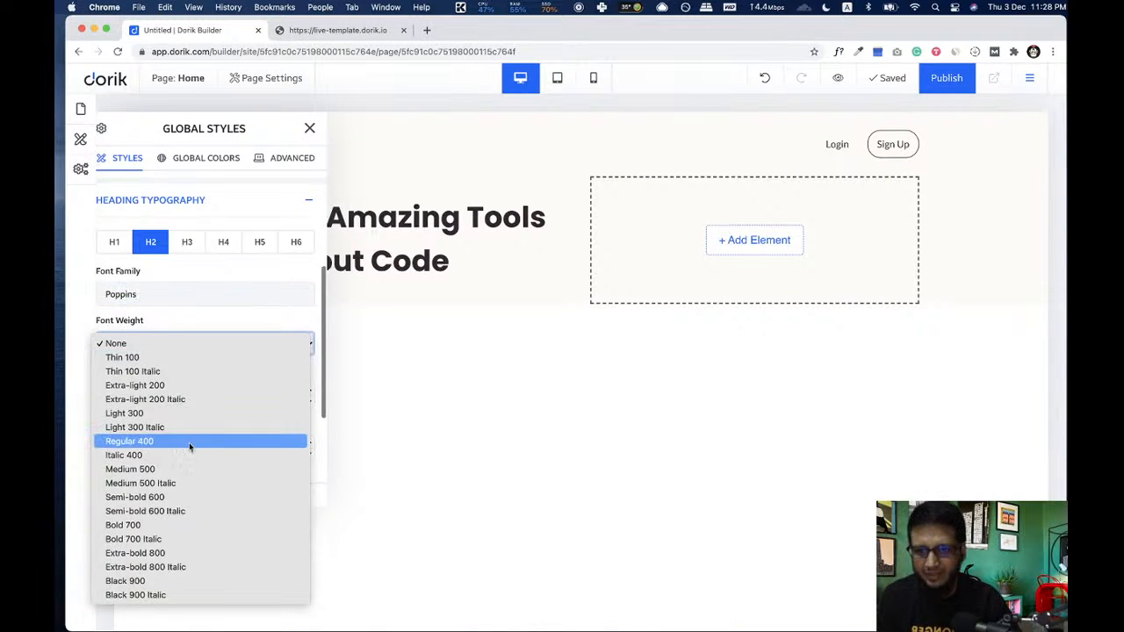
pyautogui.click(188, 524)
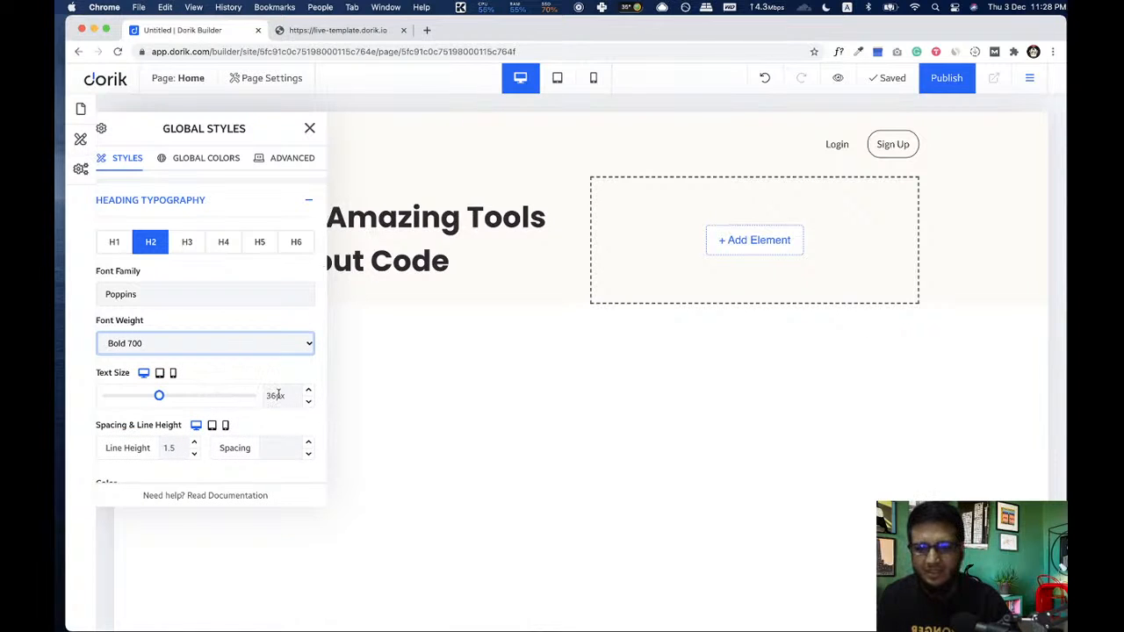
# - Set the global H2 text size to 40px and apply the dark global color #32292f
pyautogui.moveTo(277, 395); pyautogui.dragTo(250, 400)
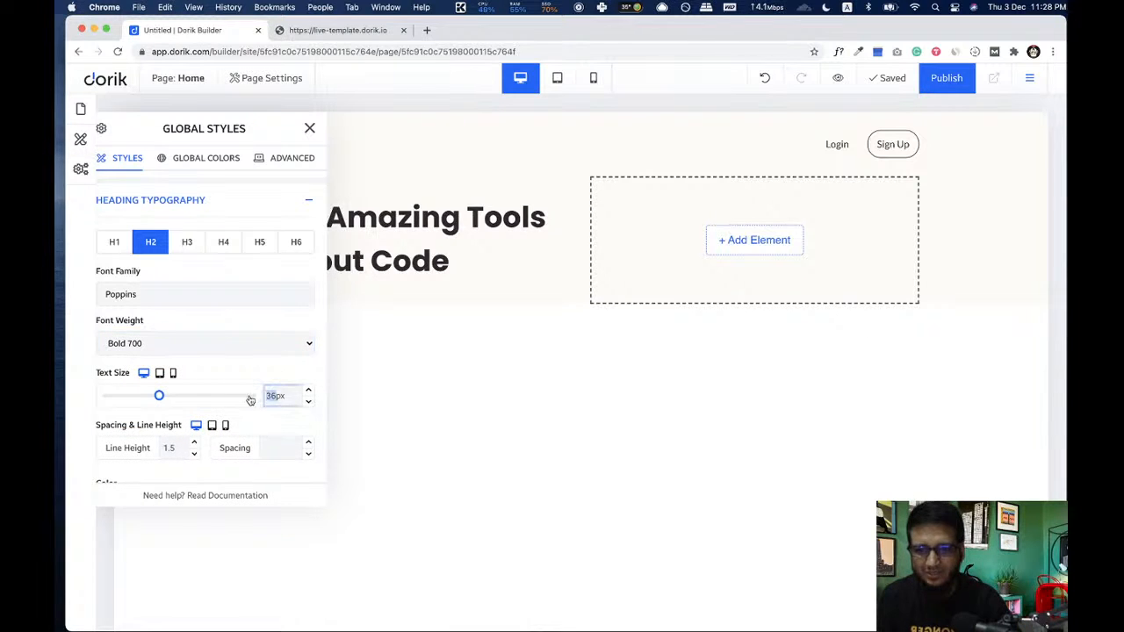
pyautogui.write('40')
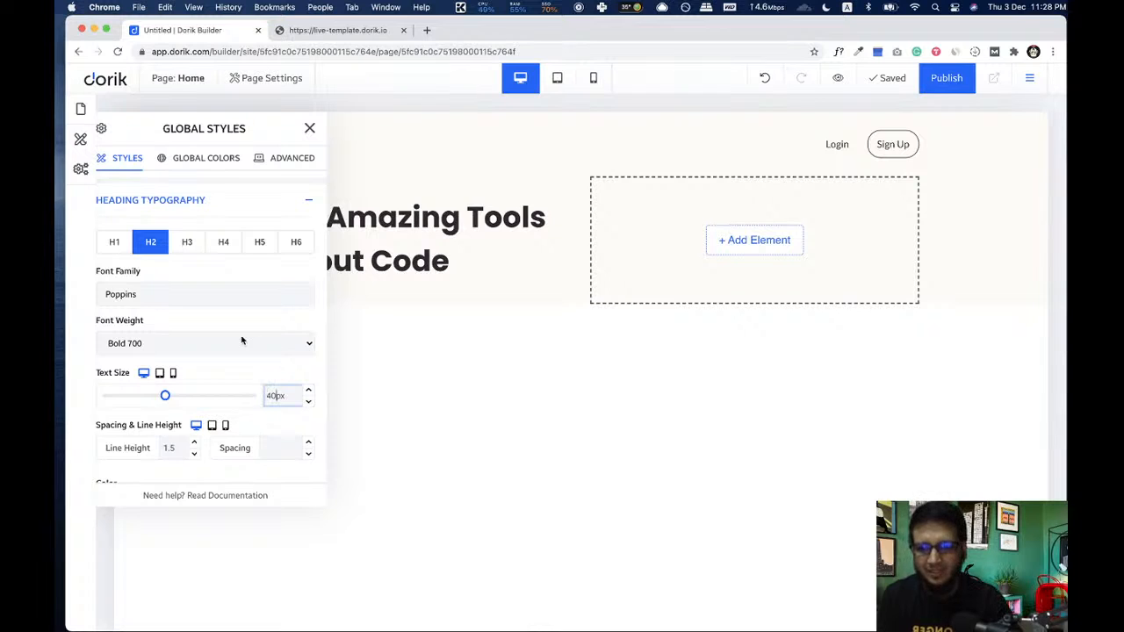
pyautogui.scroll(5, 241, 339)
pyautogui.scroll(-5, 211, 378)
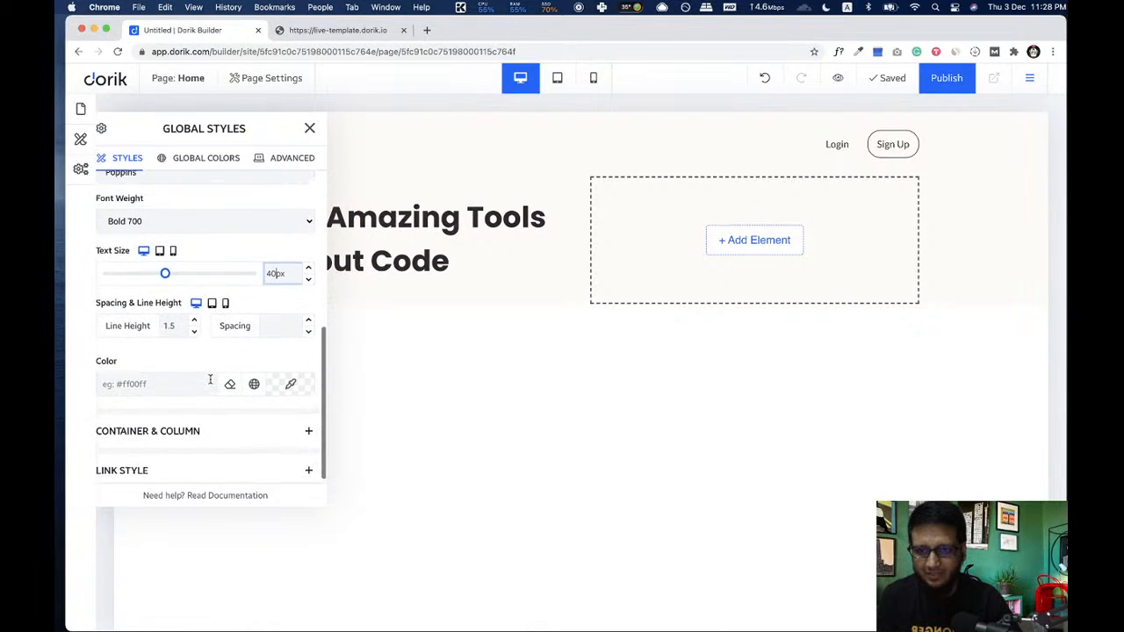
pyautogui.click(254, 380)
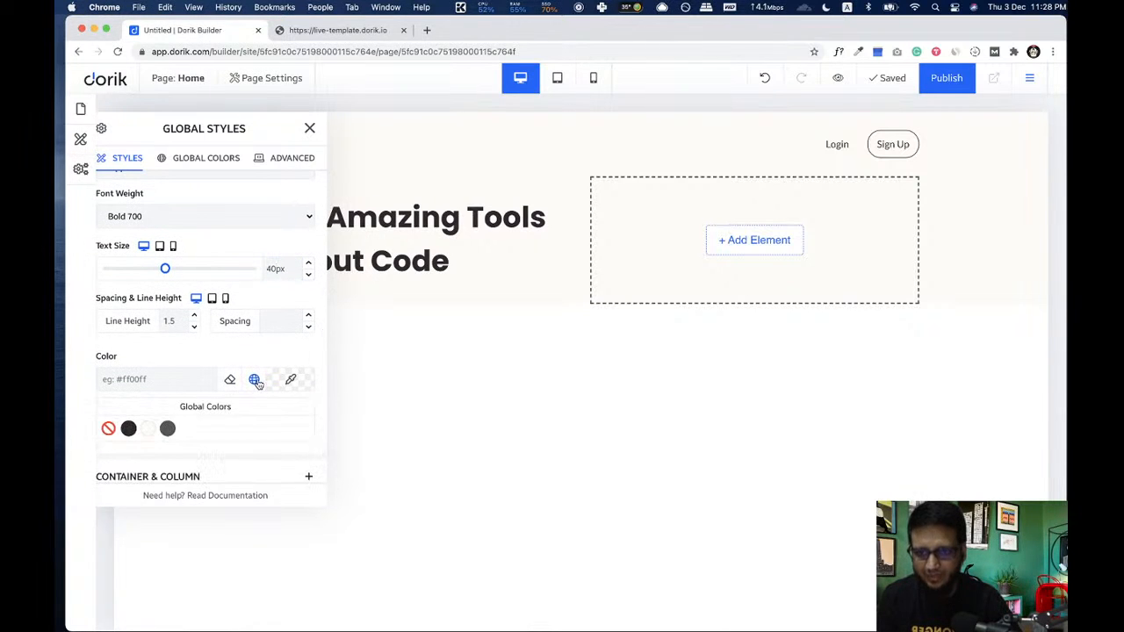
pyautogui.click(129, 428)
# - Check the global H1 heading color against the saved global colors
pyautogui.scroll(5, 232, 335)
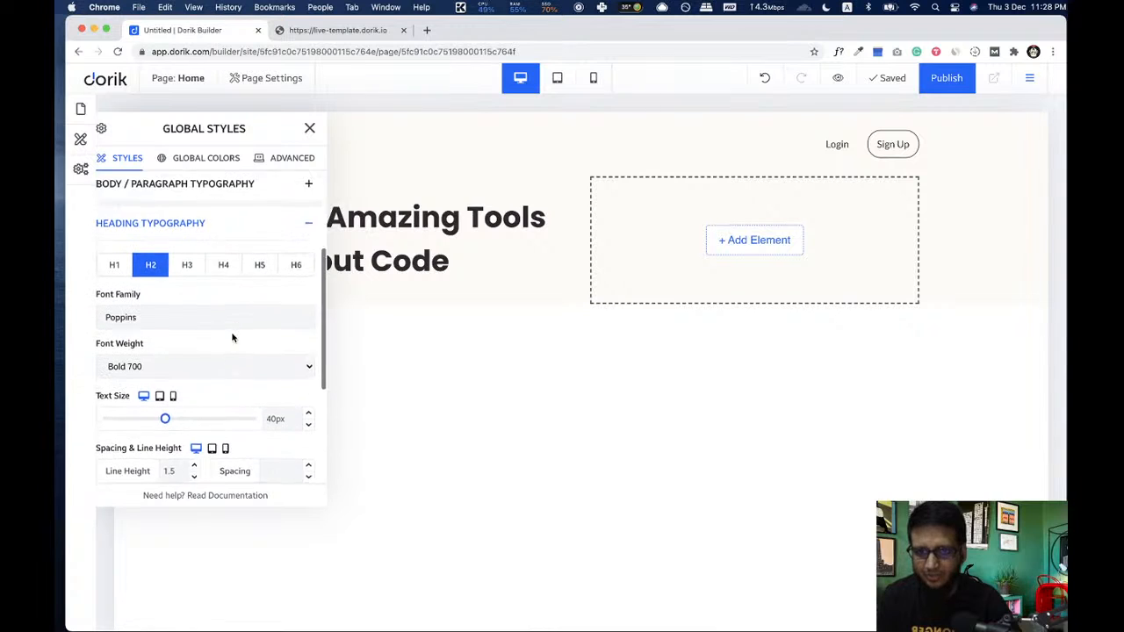
pyautogui.click(113, 309)
pyautogui.scroll(-4, 187, 347)
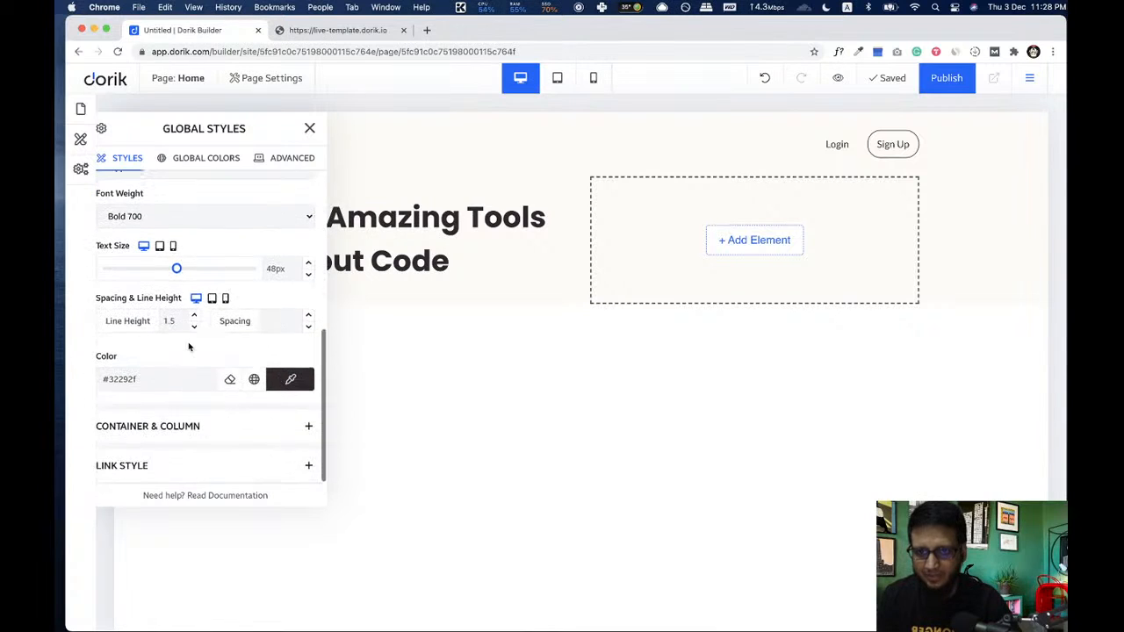
pyautogui.click(254, 379)
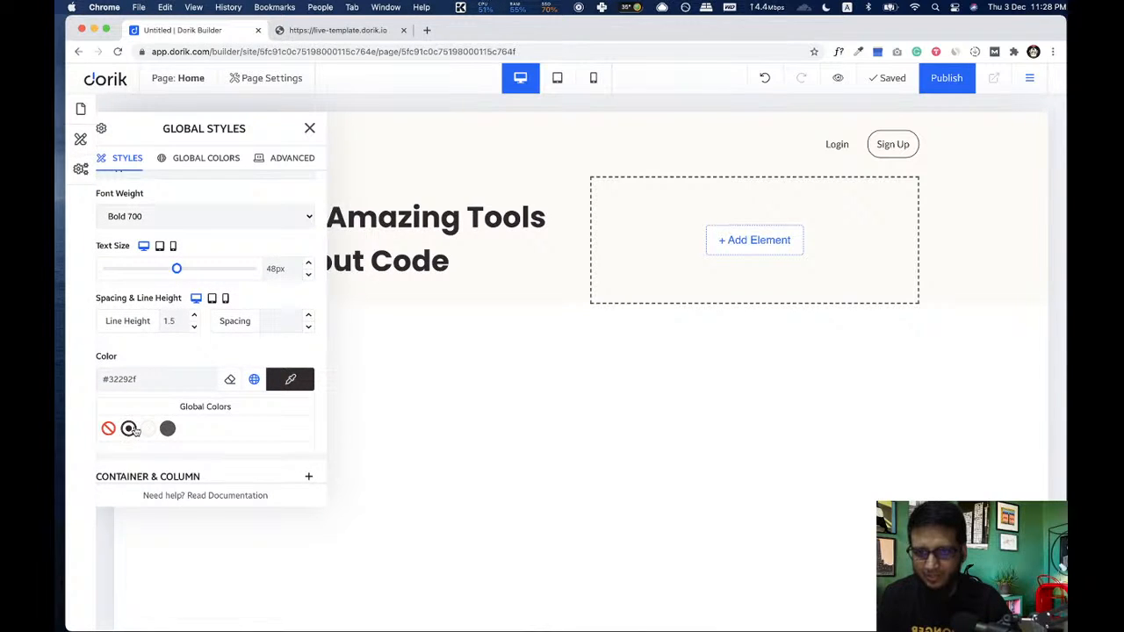
pyautogui.click(254, 382)
pyautogui.scroll(10, 230, 369)
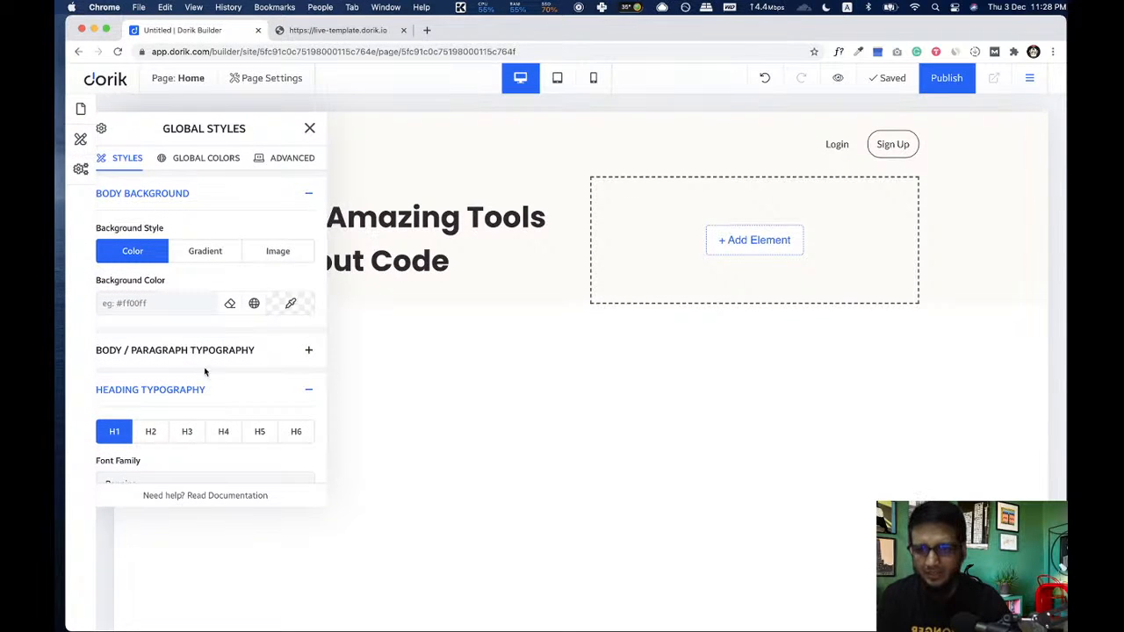
# - Set the global H3 typography to Poppins with Bold 700 weight and the dark global color #32292f
pyautogui.scroll(-1, 194, 396)
pyautogui.click(188, 396)
pyautogui.scroll(-3, 205, 381)
pyautogui.click(173, 373)
pyautogui.write('Pop')
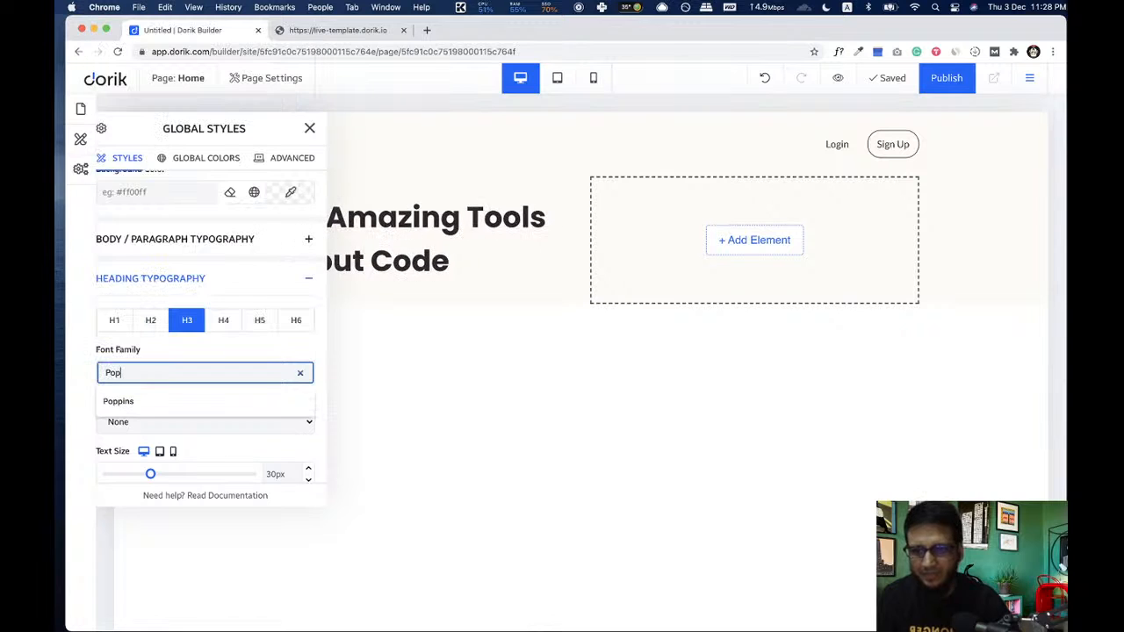
pyautogui.click(176, 402)
pyautogui.scroll(-2, 201, 378)
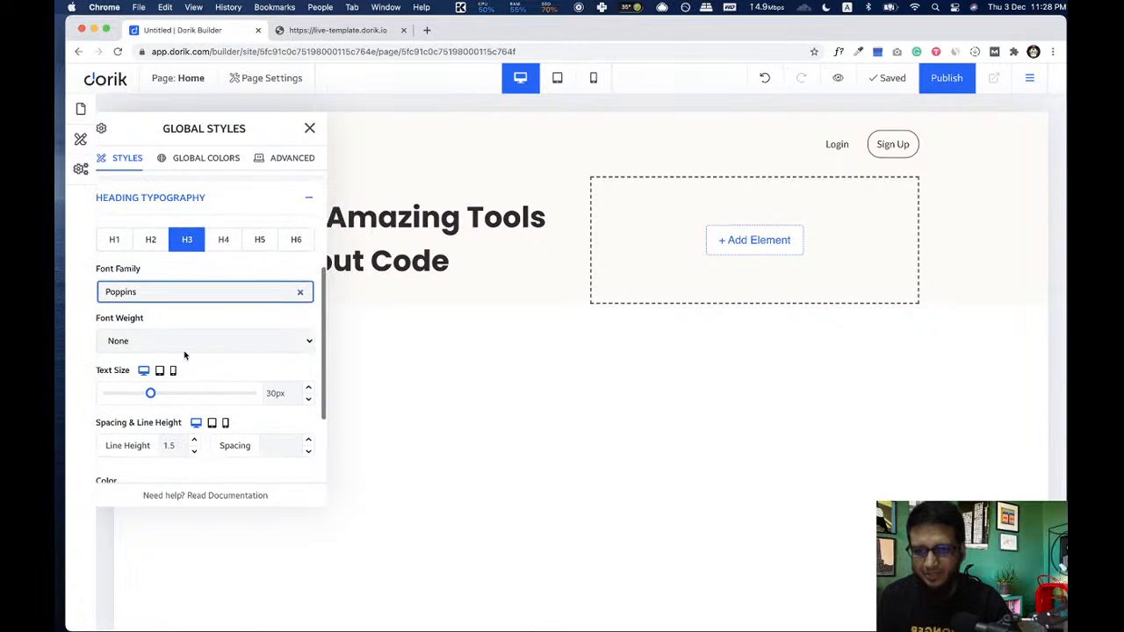
pyautogui.click(185, 342)
pyautogui.click(159, 521)
pyautogui.scroll(-3, 208, 381)
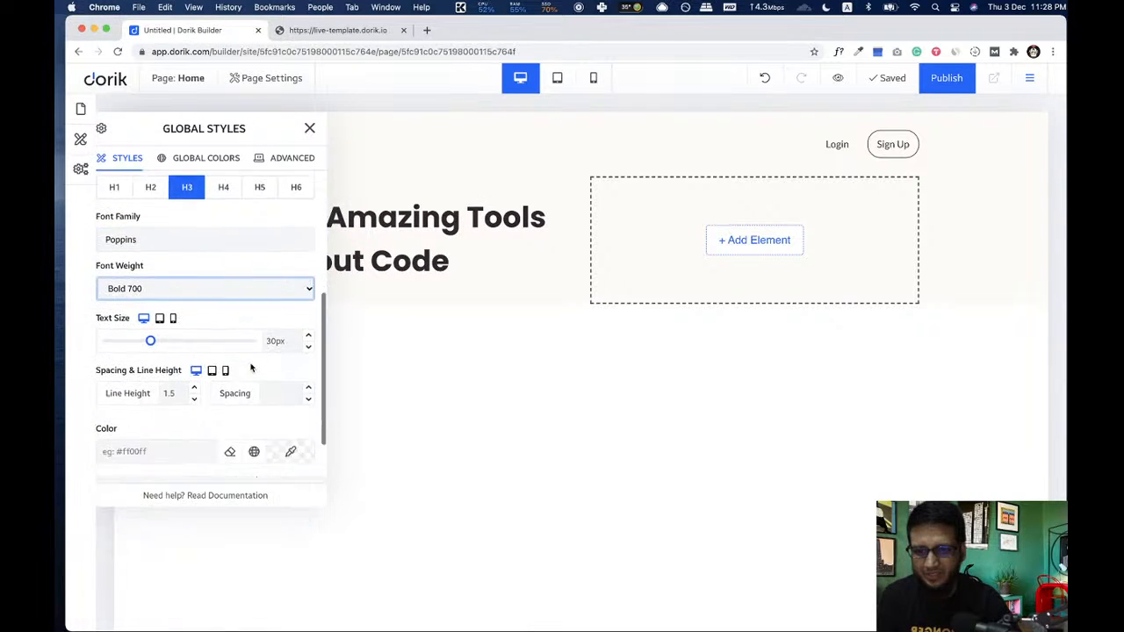
pyautogui.click(252, 397)
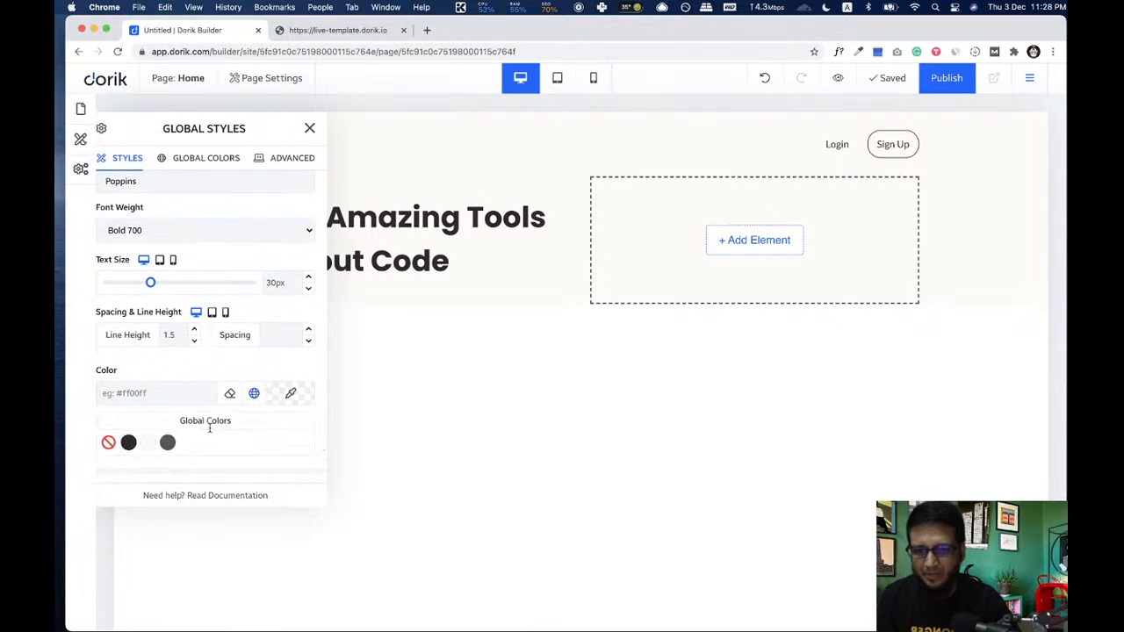
pyautogui.click(129, 443)
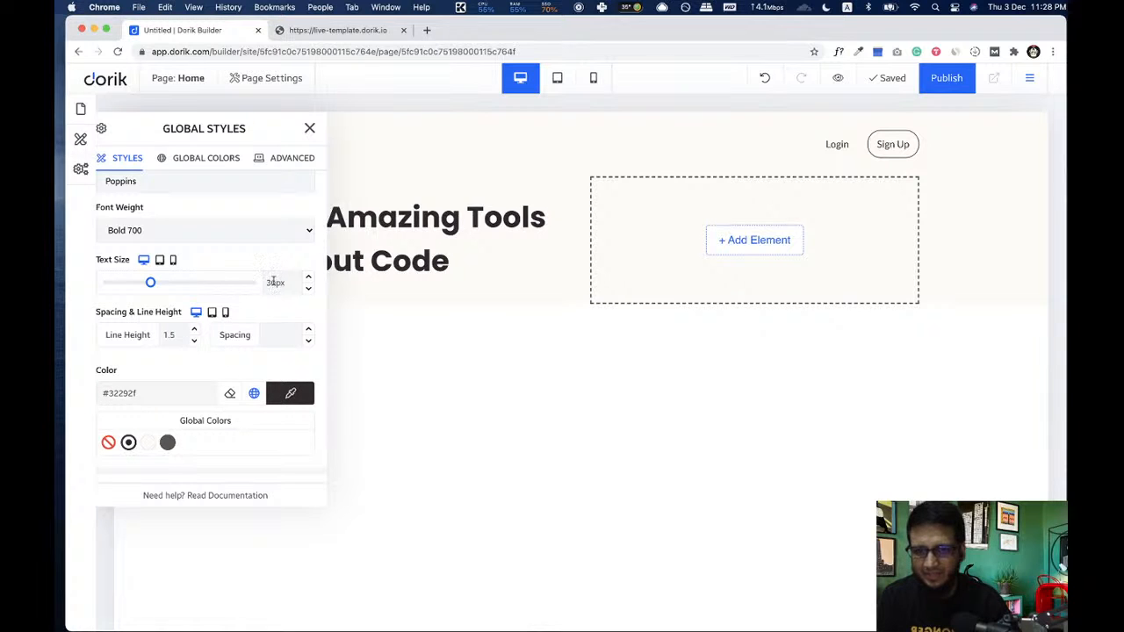
# - Set the global H4 typography to Poppins, Bold 700 weight and the dark global color #32292f, and close the global styles
pyautogui.scroll(3, 241, 229)
pyautogui.click(222, 246)
pyautogui.scroll(-2, 185, 260)
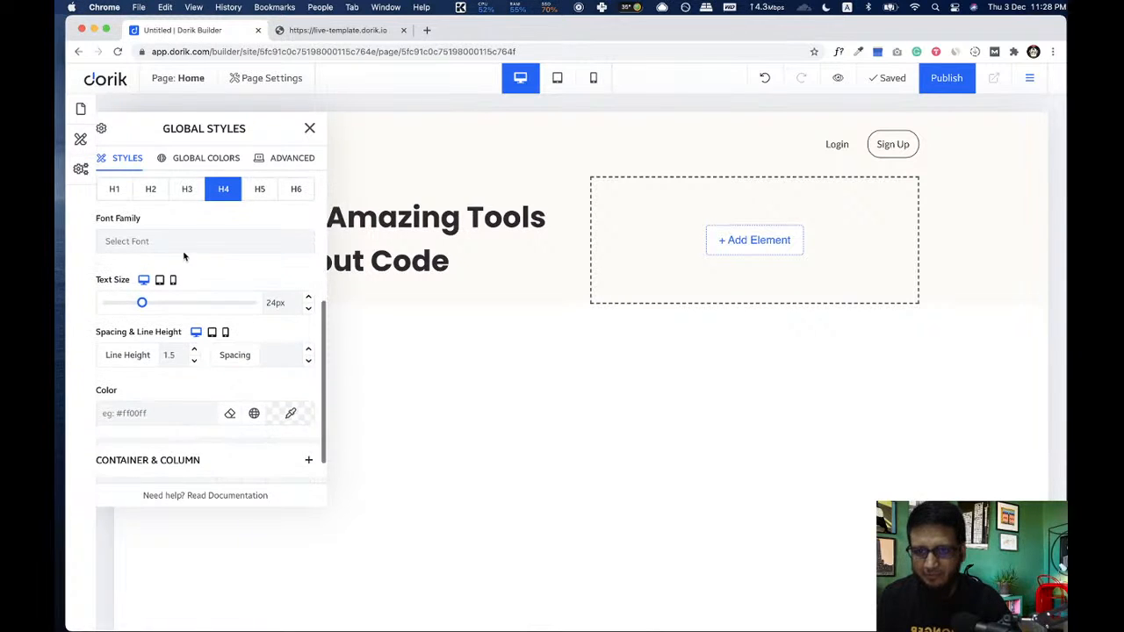
pyautogui.click(184, 244)
pyautogui.write('Poppins')
pyautogui.click(181, 278)
pyautogui.click(184, 290)
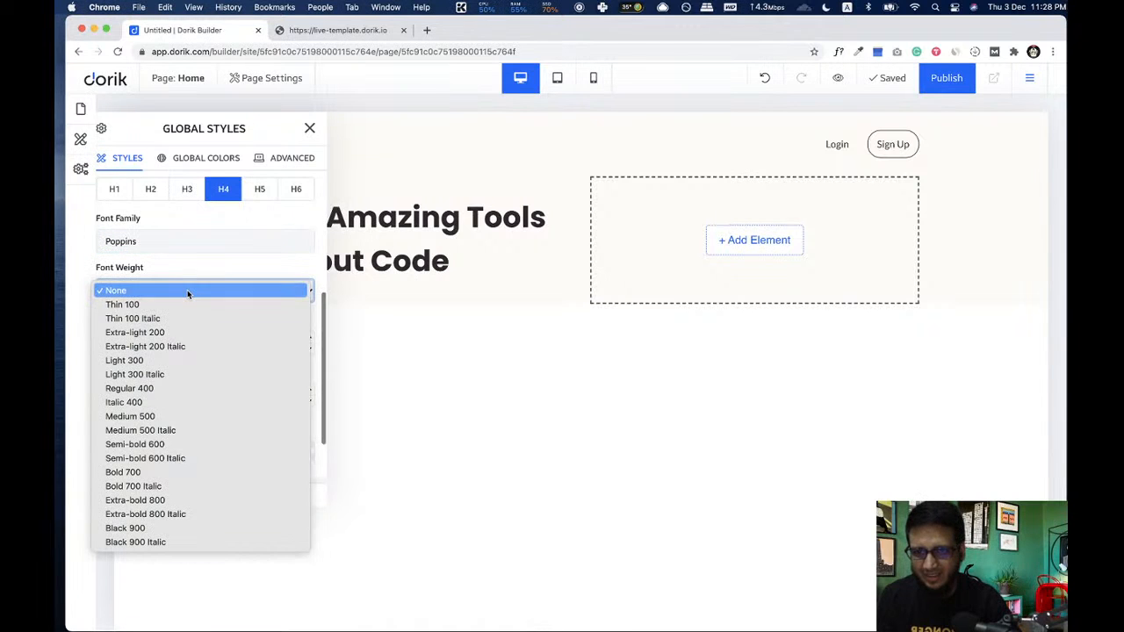
pyautogui.click(163, 474)
pyautogui.scroll(-2, 253, 429)
pyautogui.click(254, 390)
pyautogui.click(128, 441)
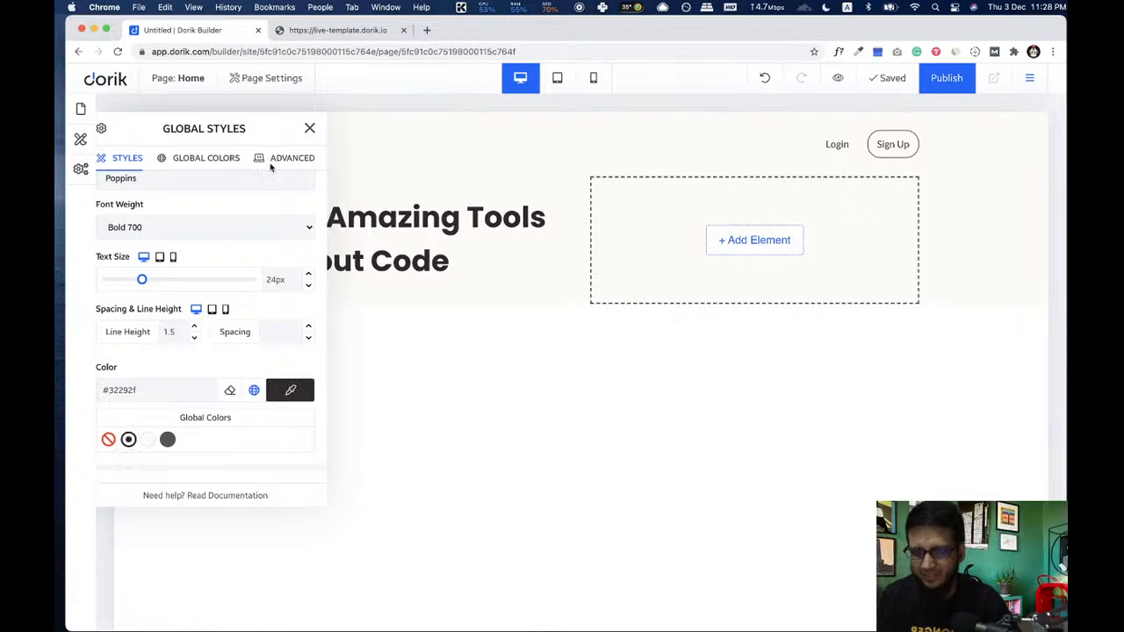
pyautogui.click(310, 128)
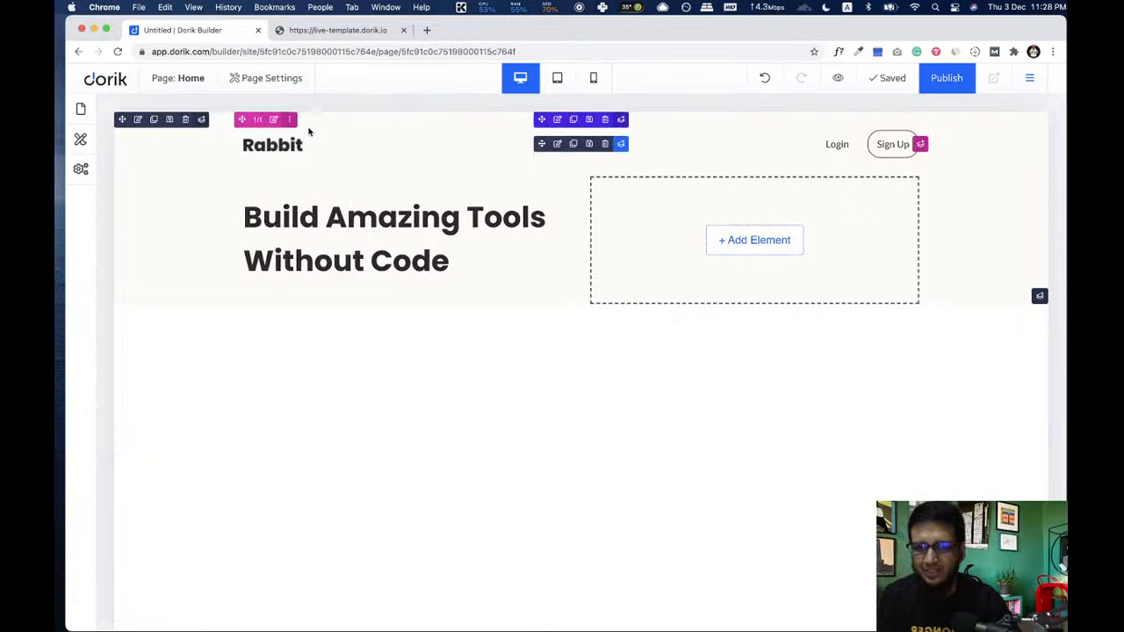
# - Inspect the reference page's hero paragraph with WhatFont for its font, size, line height and color
pyautogui.click(328, 32)
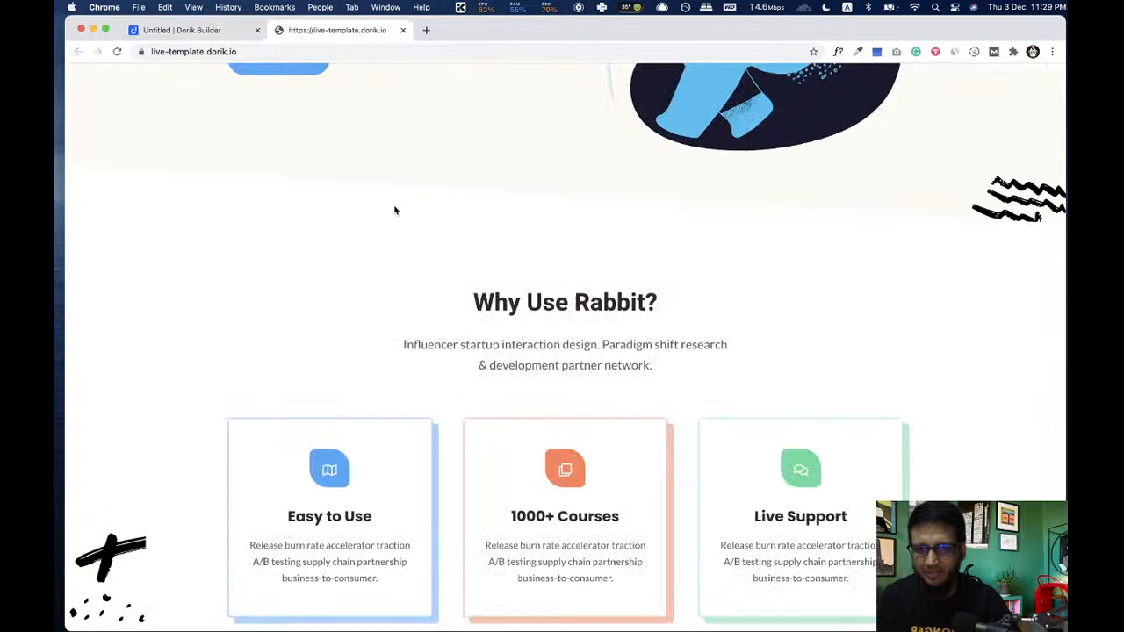
pyautogui.scroll(8, 377, 167)
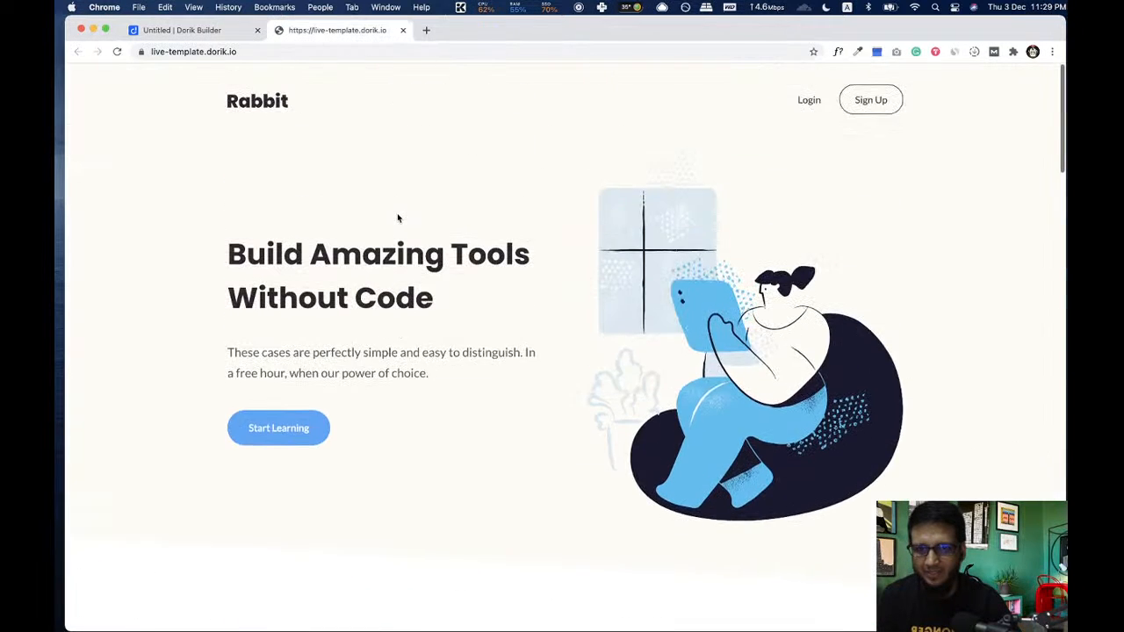
pyautogui.click(841, 52)
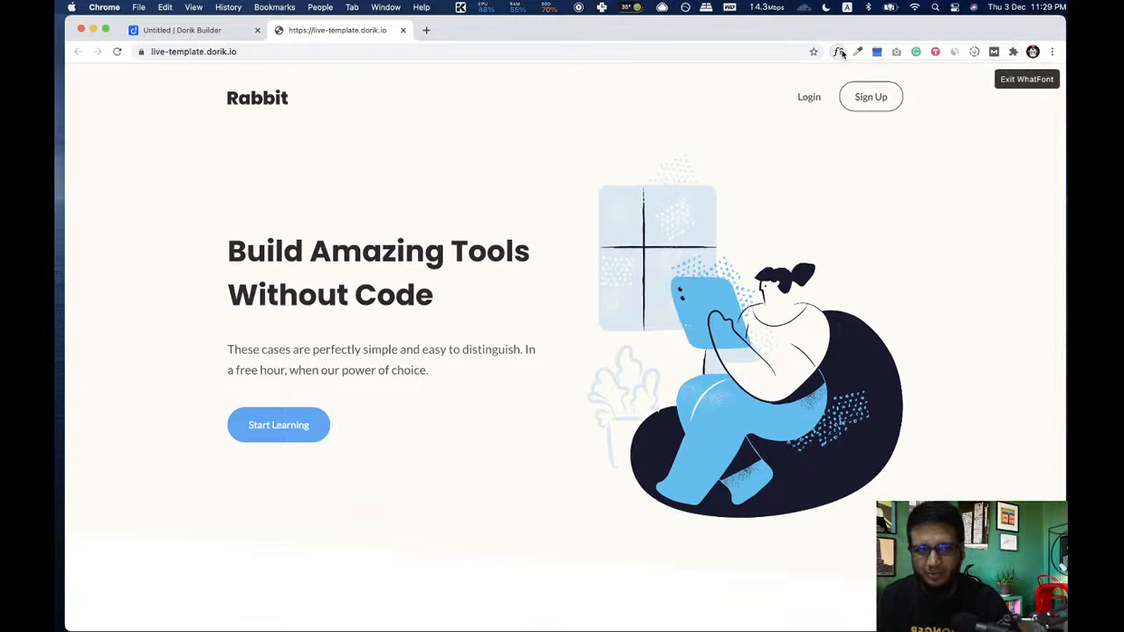
pyautogui.click(345, 350)
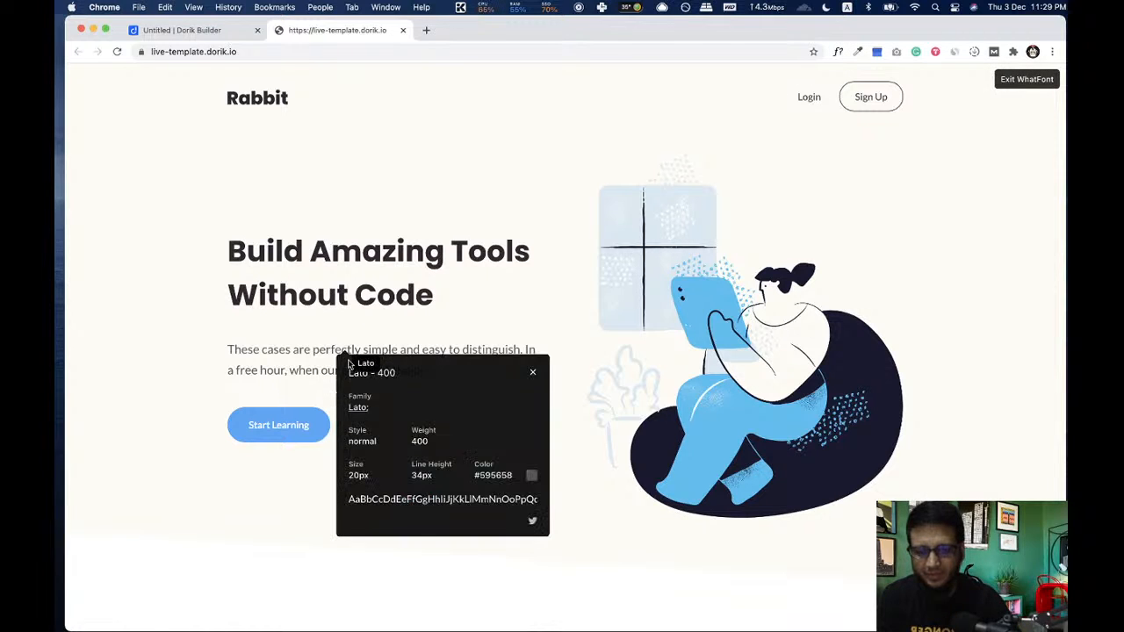
pyautogui.moveTo(475, 475); pyautogui.dragTo(512, 478)
pyautogui.click(532, 373)
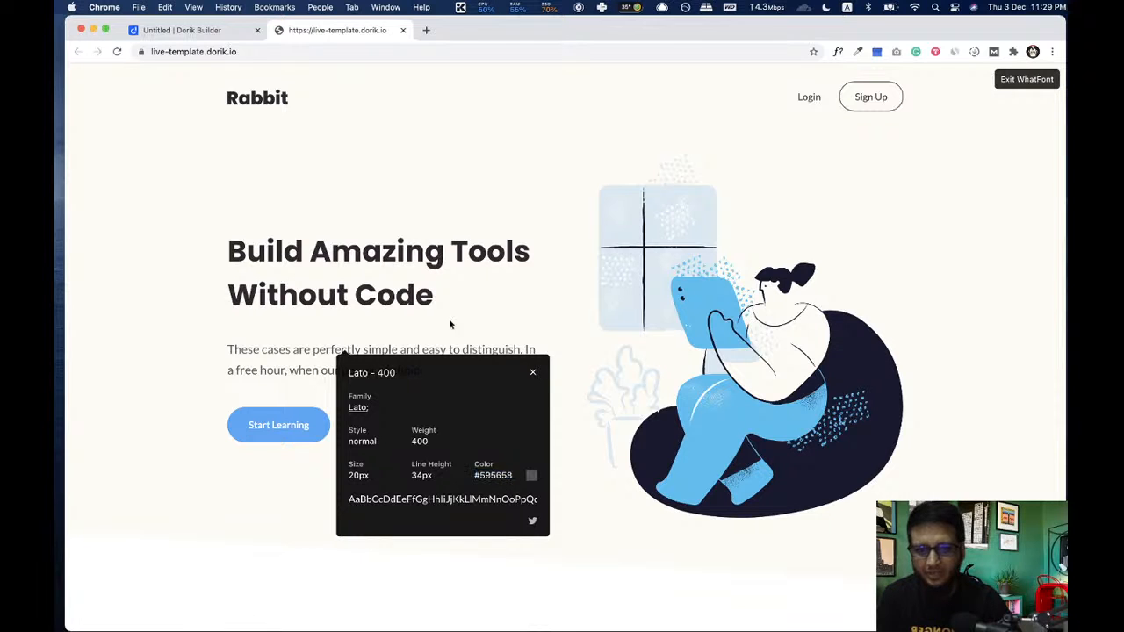
# - Return to the builder and link the global body text color to the saved grey global color #595658
pyautogui.click(214, 33)
pyautogui.click(80, 139)
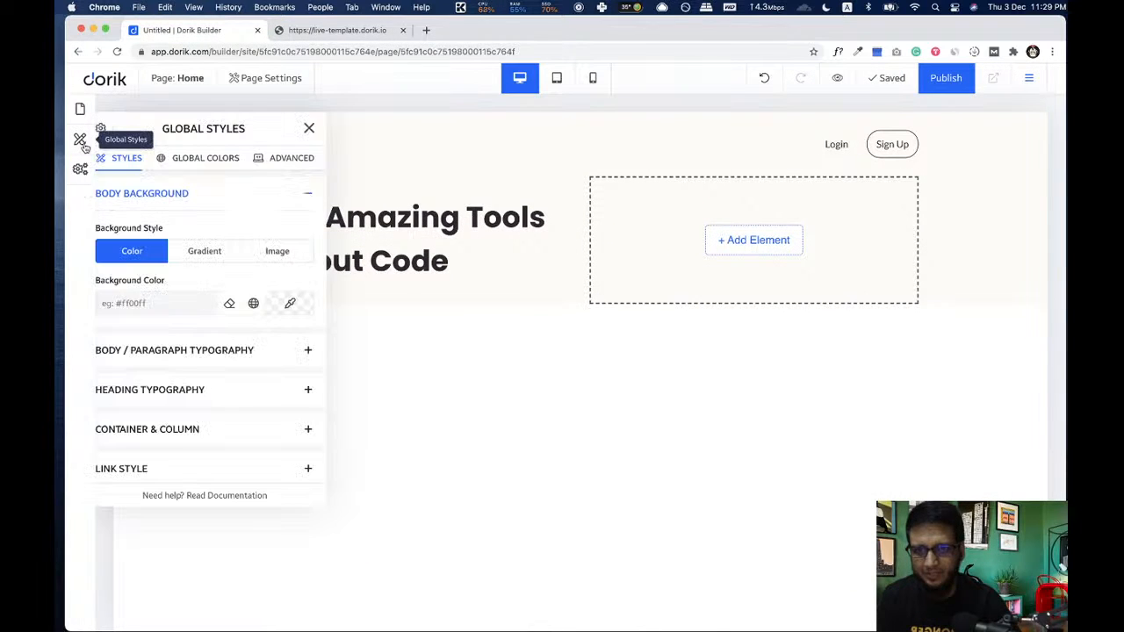
pyautogui.click(207, 350)
pyautogui.scroll(-1, 137, 449)
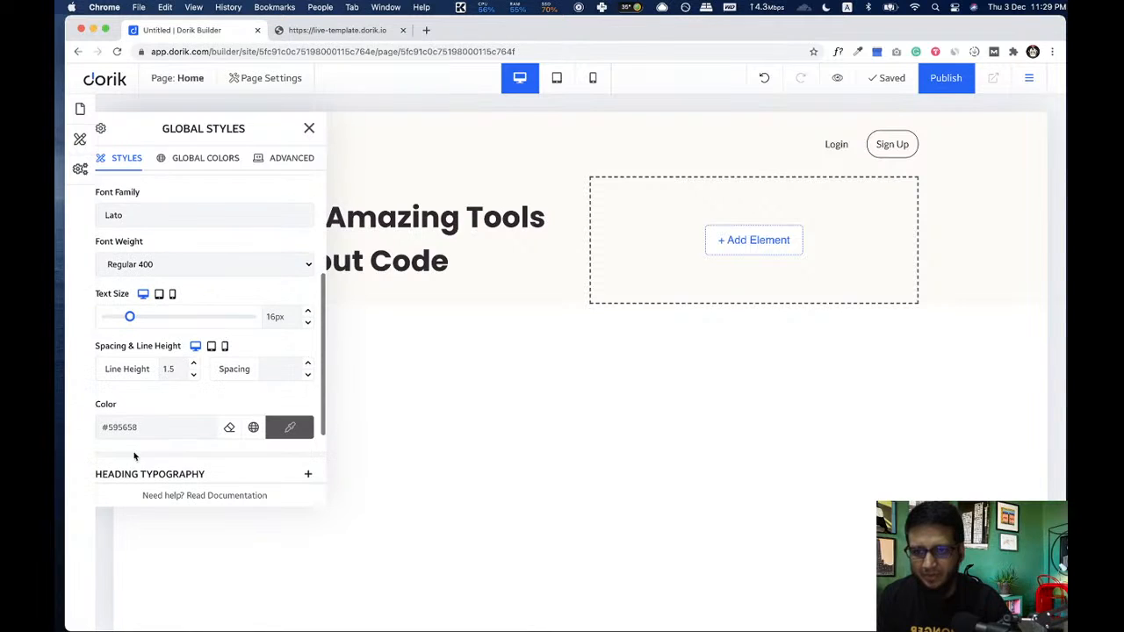
pyautogui.click(252, 428)
pyautogui.scroll(-2, 187, 417)
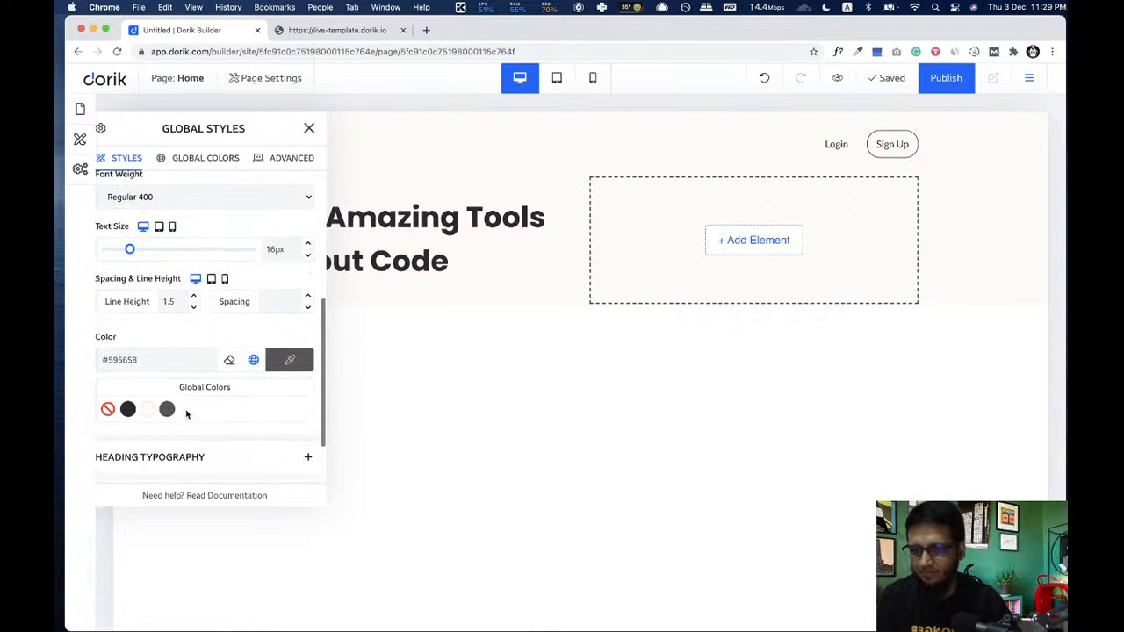
pyautogui.click(168, 410)
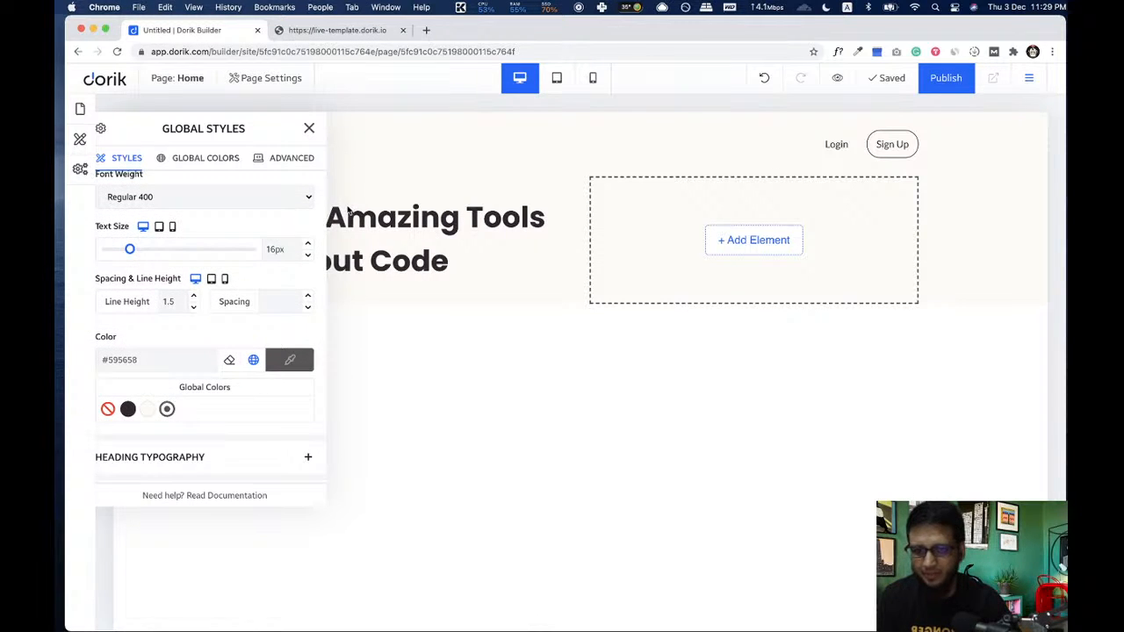
pyautogui.click(309, 129)
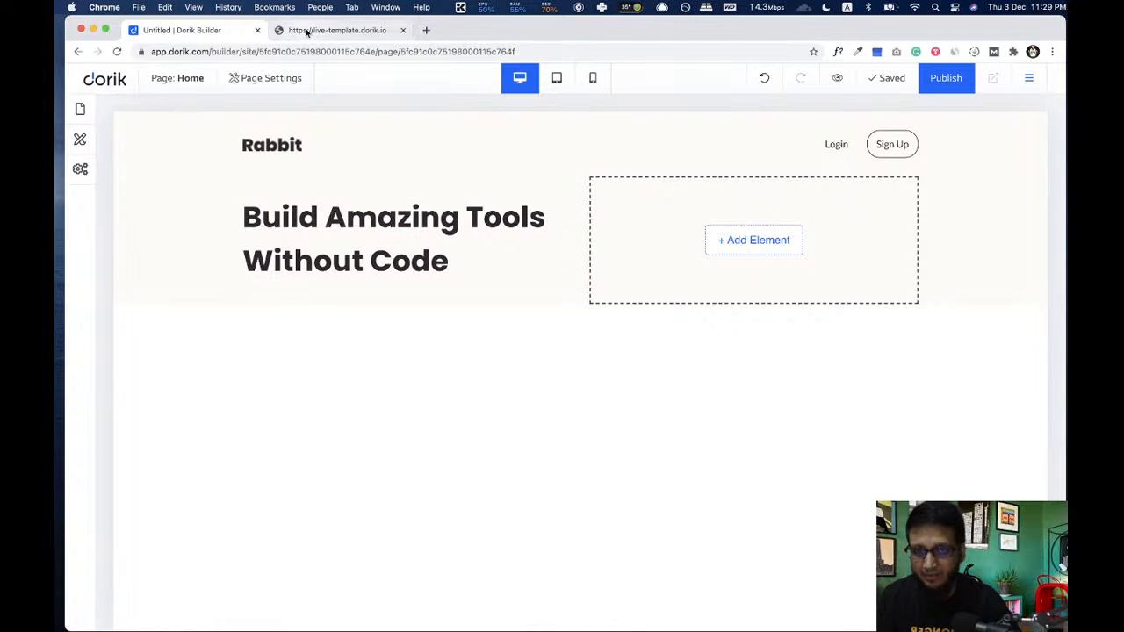
pyautogui.hotkey('ctrl', 'Tab')
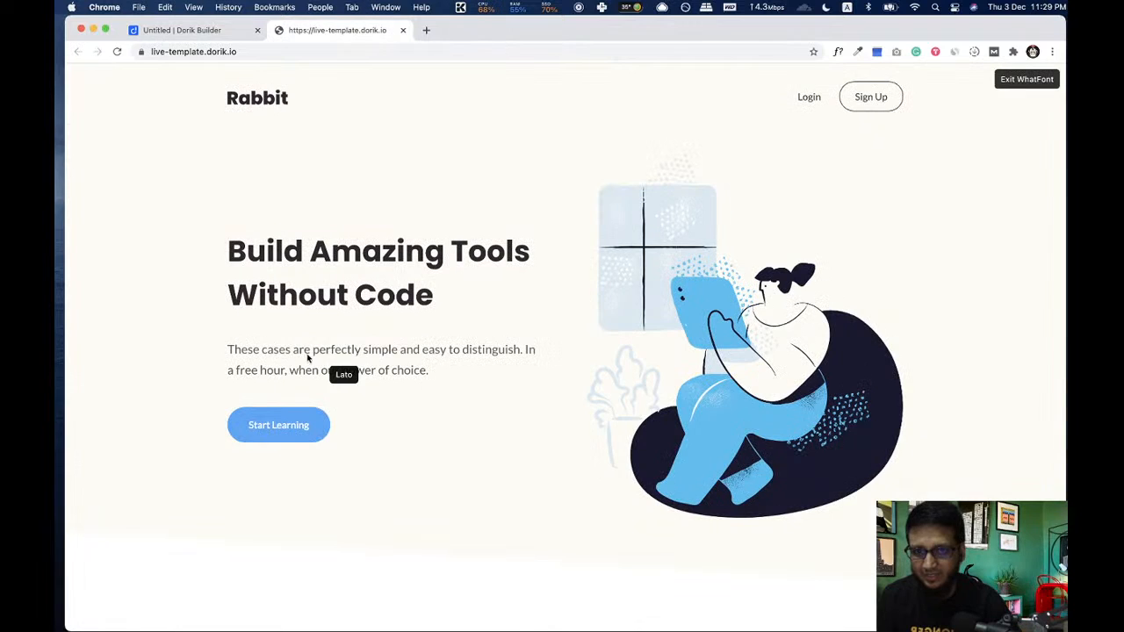
pyautogui.click(210, 32)
pyautogui.click(445, 241)
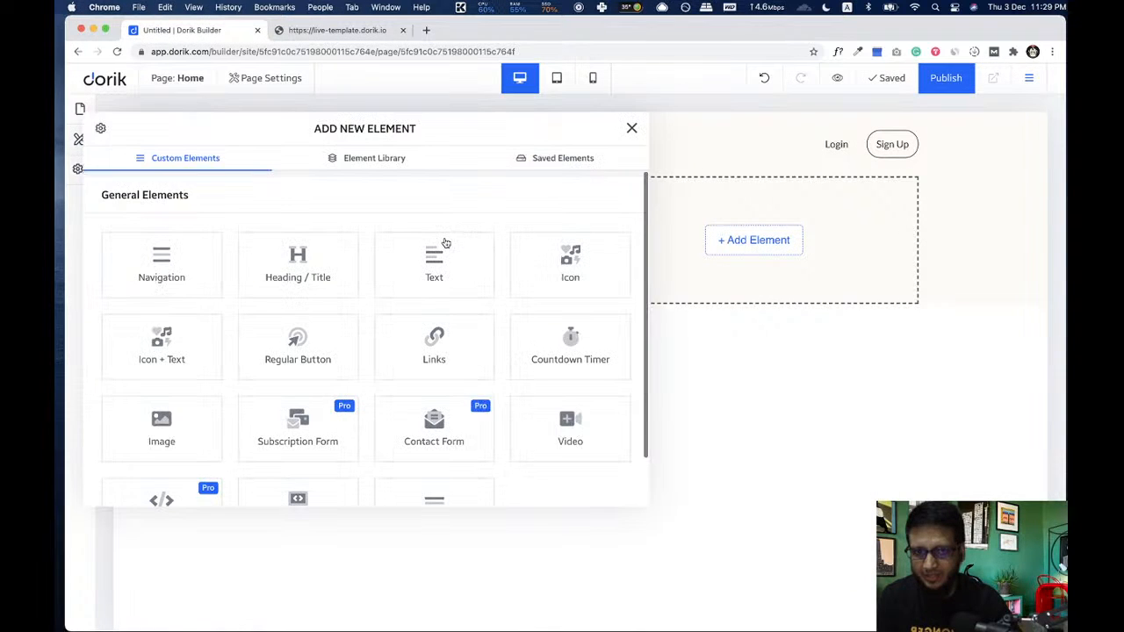
pyautogui.click(631, 128)
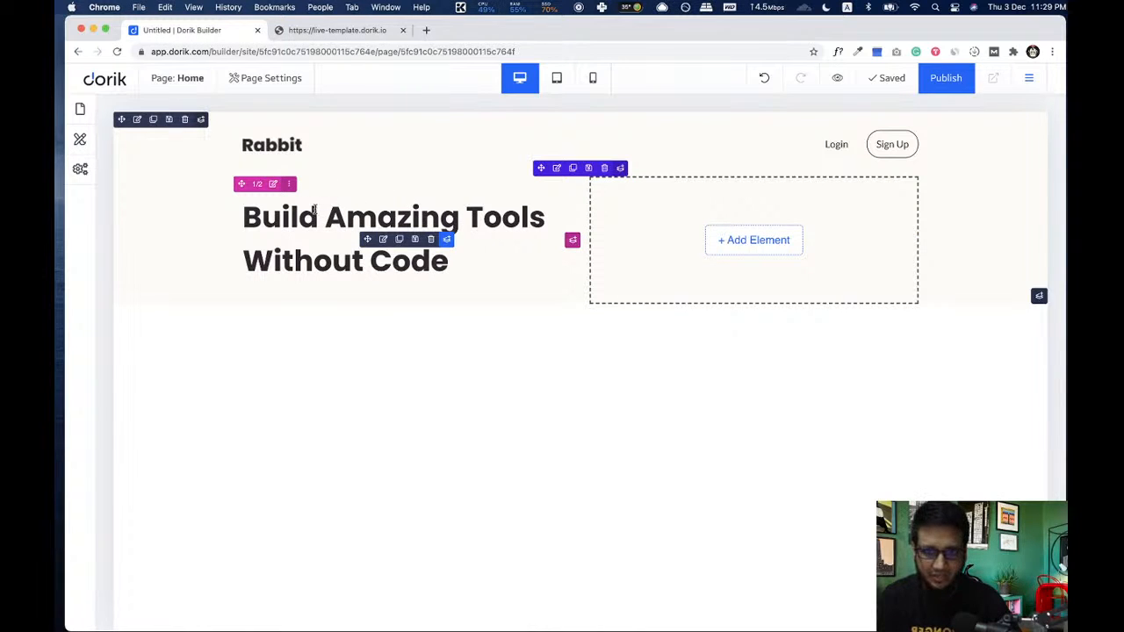
# - Add a Text element beneath the "Build Amazing Tools Without Code" heading and move its settings clear of the hero text
pyautogui.click(447, 243)
pyautogui.click(434, 280)
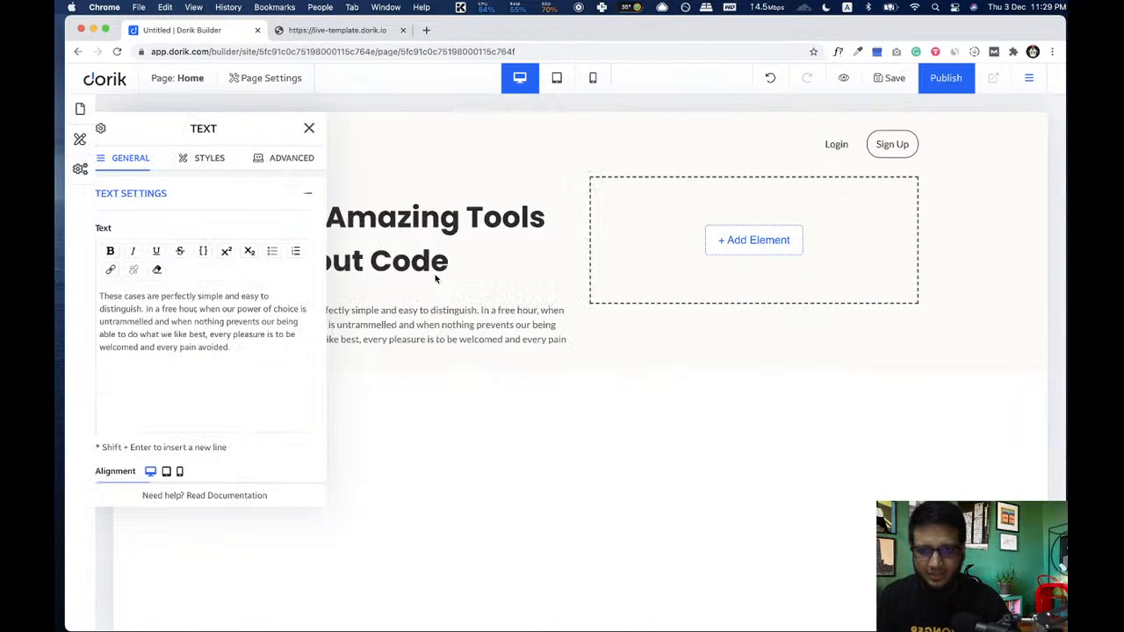
pyautogui.moveTo(220, 128); pyautogui.dragTo(770, 139)
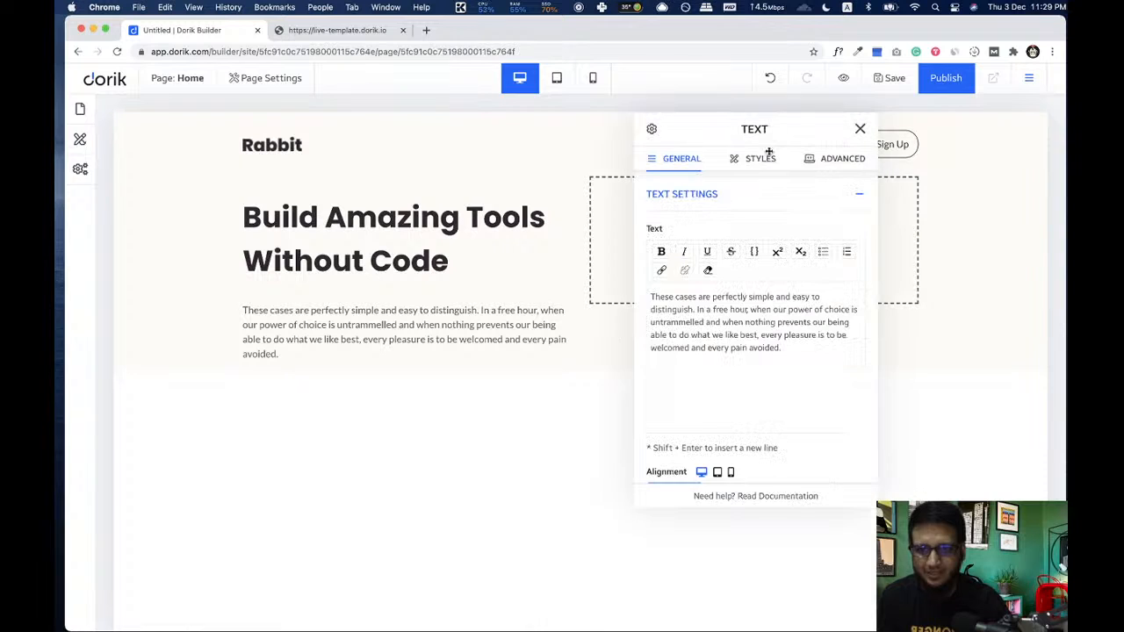
# - Replace the new element's placeholder text with the hero paragraph copied from the reference page, ending "when our power of choice."
pyautogui.click(351, 31)
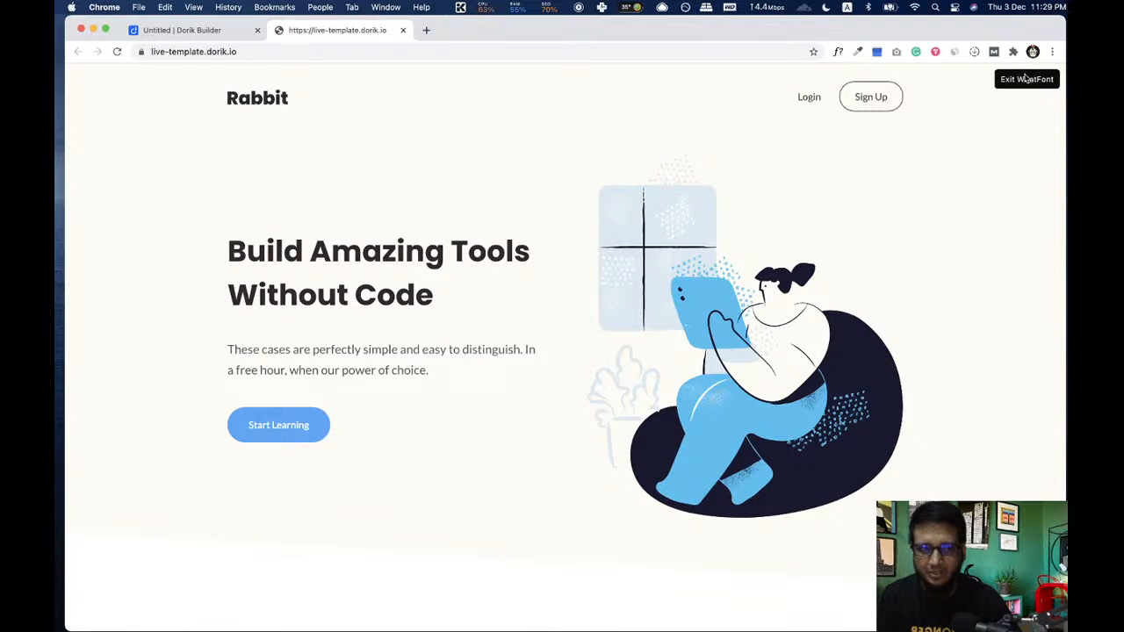
pyautogui.moveTo(428, 371); pyautogui.dragTo(229, 349)
pyautogui.press('super+c')
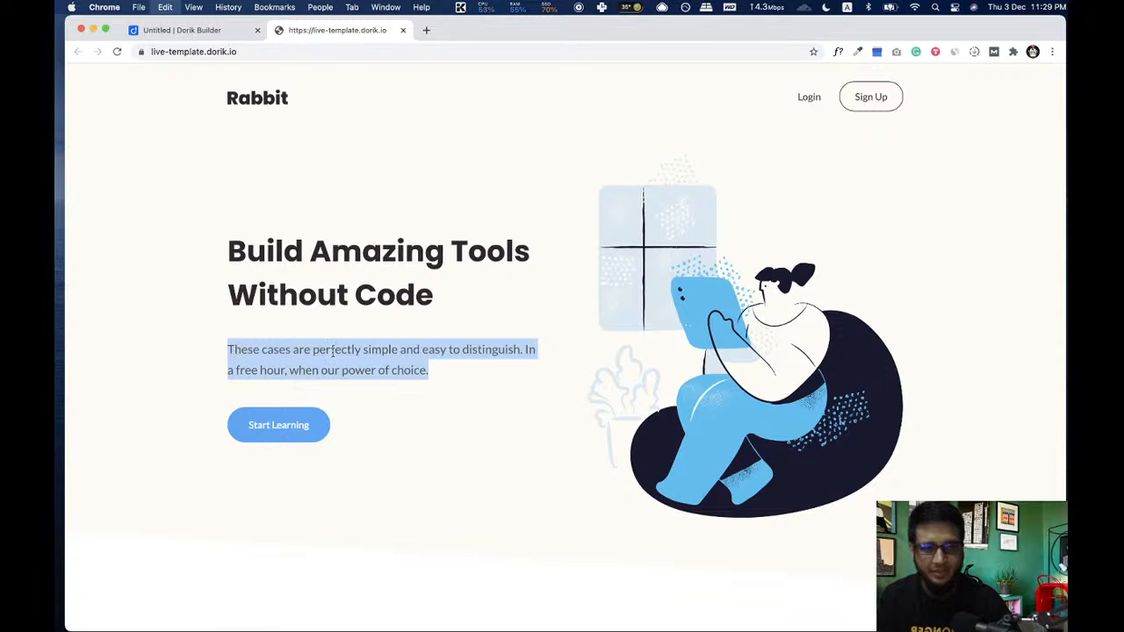
pyautogui.click(192, 32)
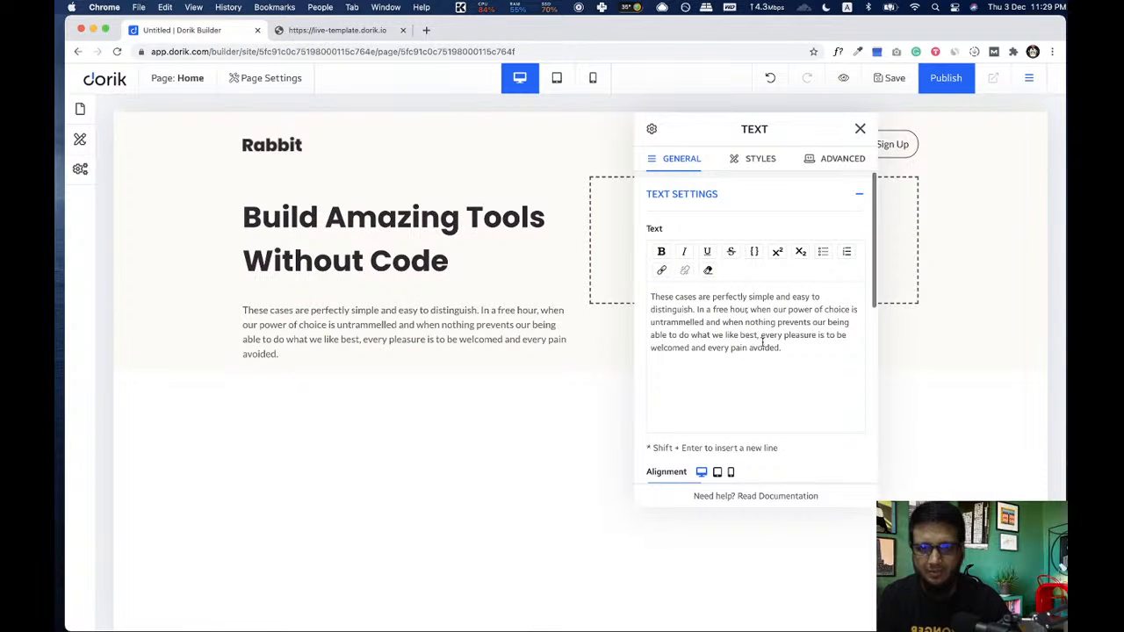
pyautogui.moveTo(790, 350); pyautogui.dragTo(642, 290)
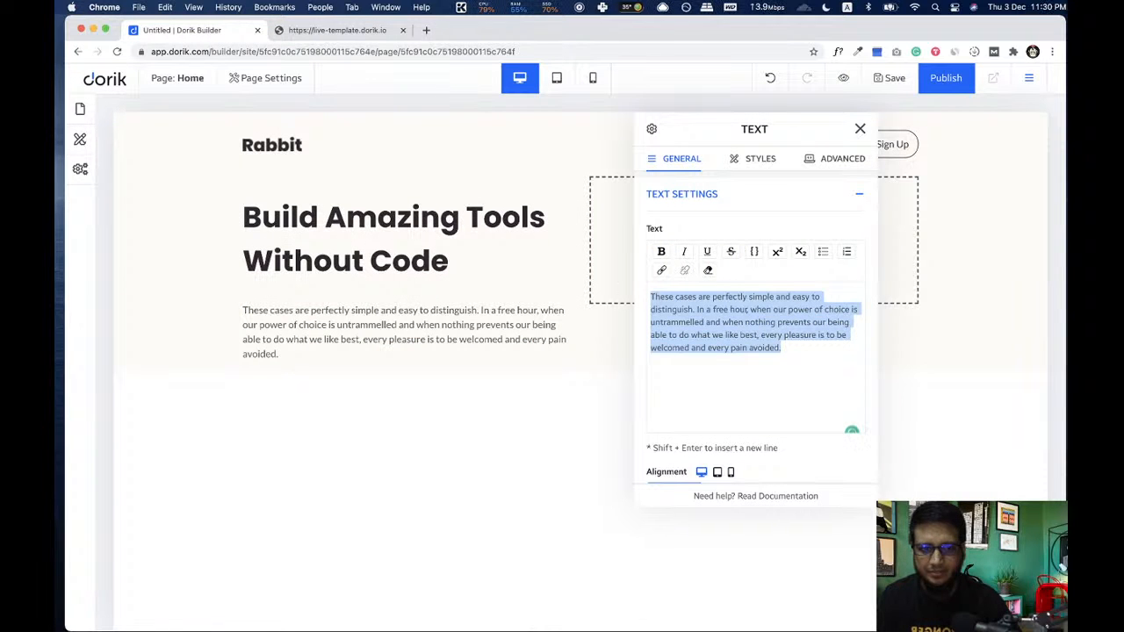
pyautogui.press('BackSpace')
pyautogui.press('super+v')
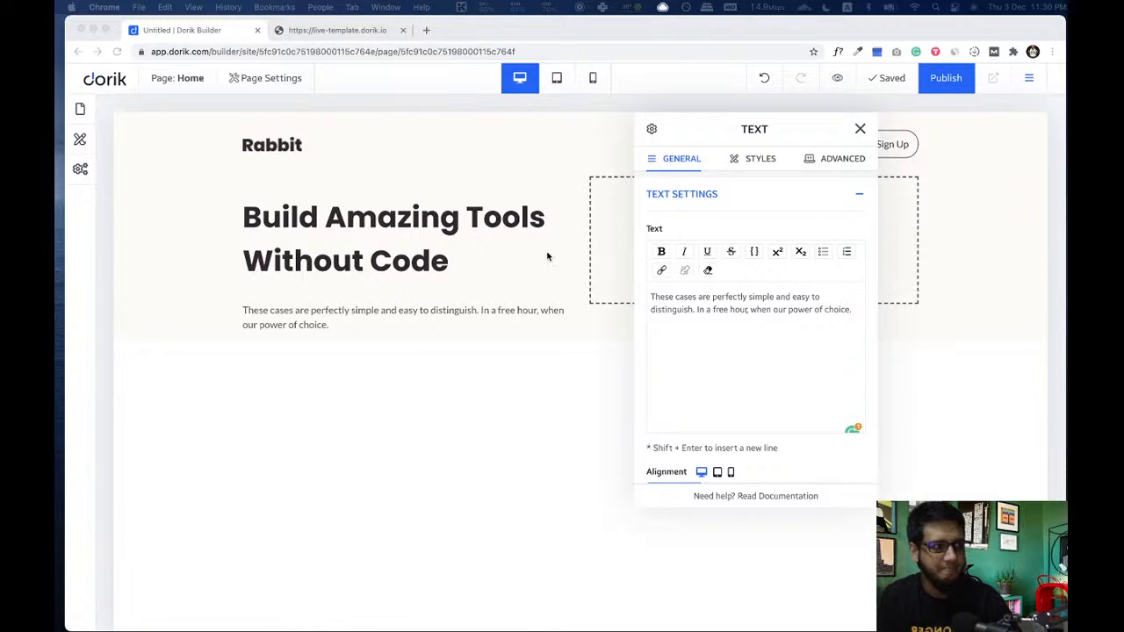
# - Compare with the reference paragraph, and set the hero paragraph's text size to 20px and line height to 1.6
pyautogui.click(339, 32)
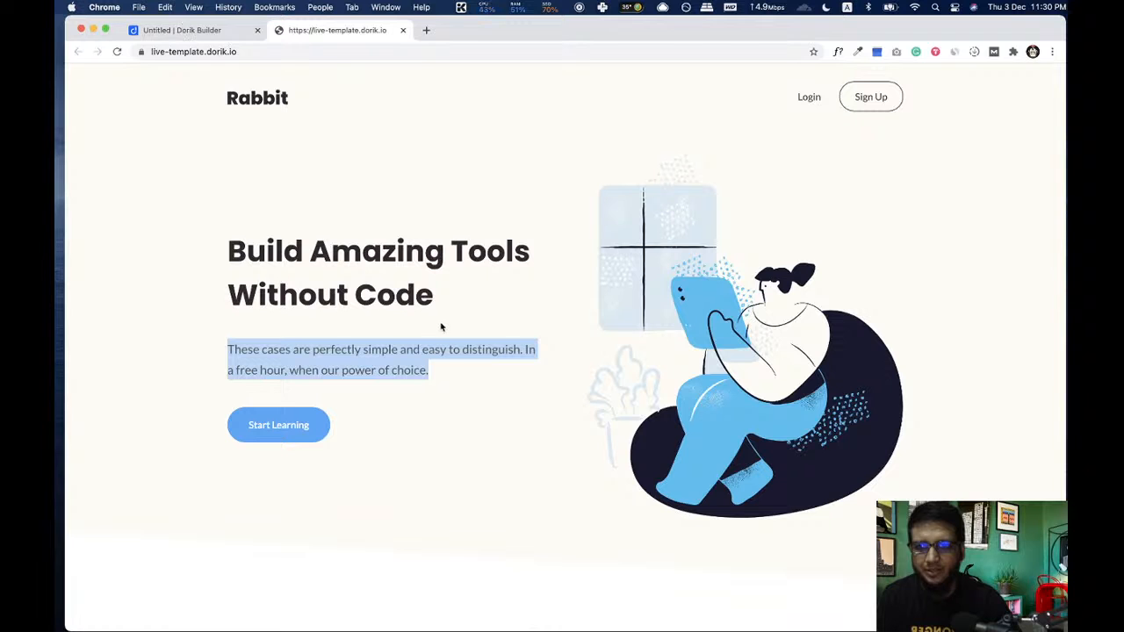
pyautogui.click(466, 370)
pyautogui.click(196, 32)
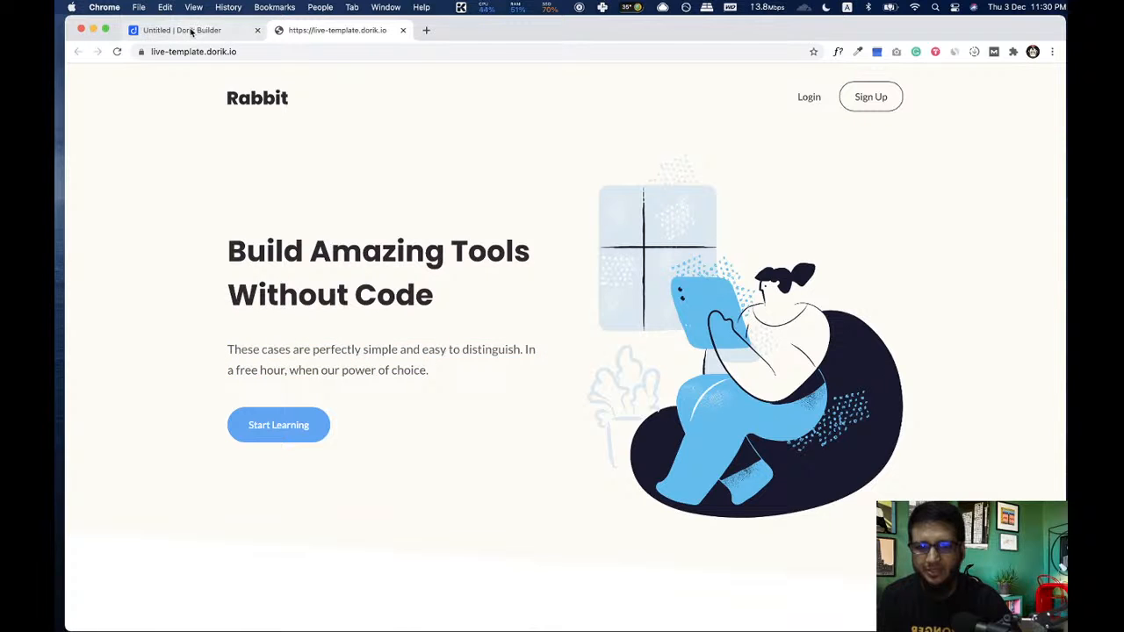
pyautogui.scroll(-5, 790, 449)
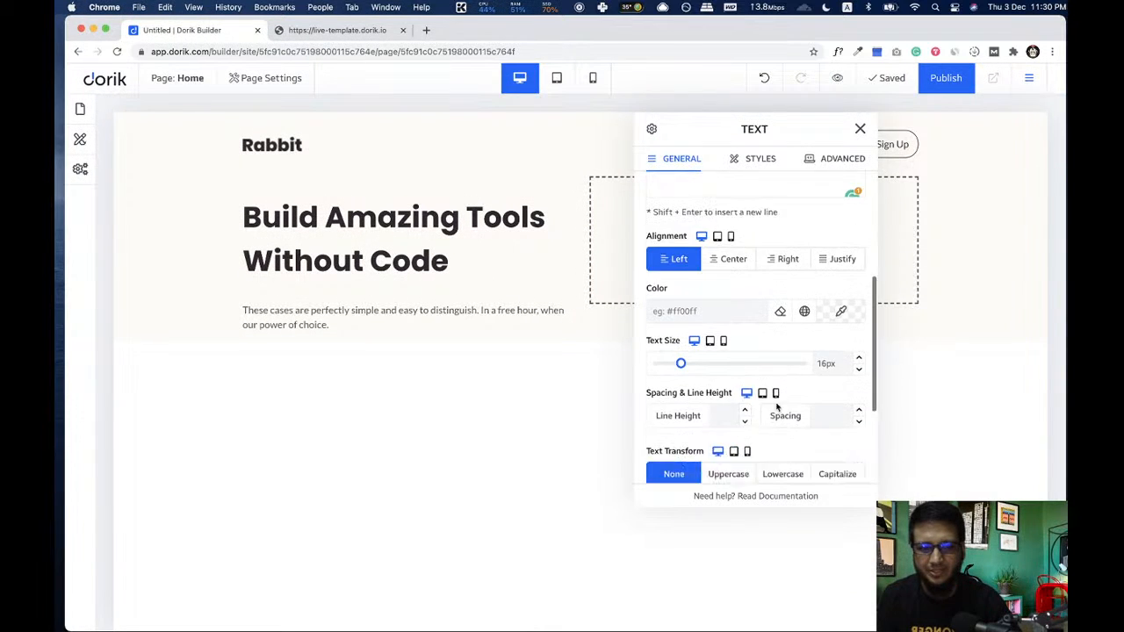
pyautogui.moveTo(684, 341); pyautogui.dragTo(688, 343)
pyautogui.click(727, 394)
pyautogui.write('1.6')
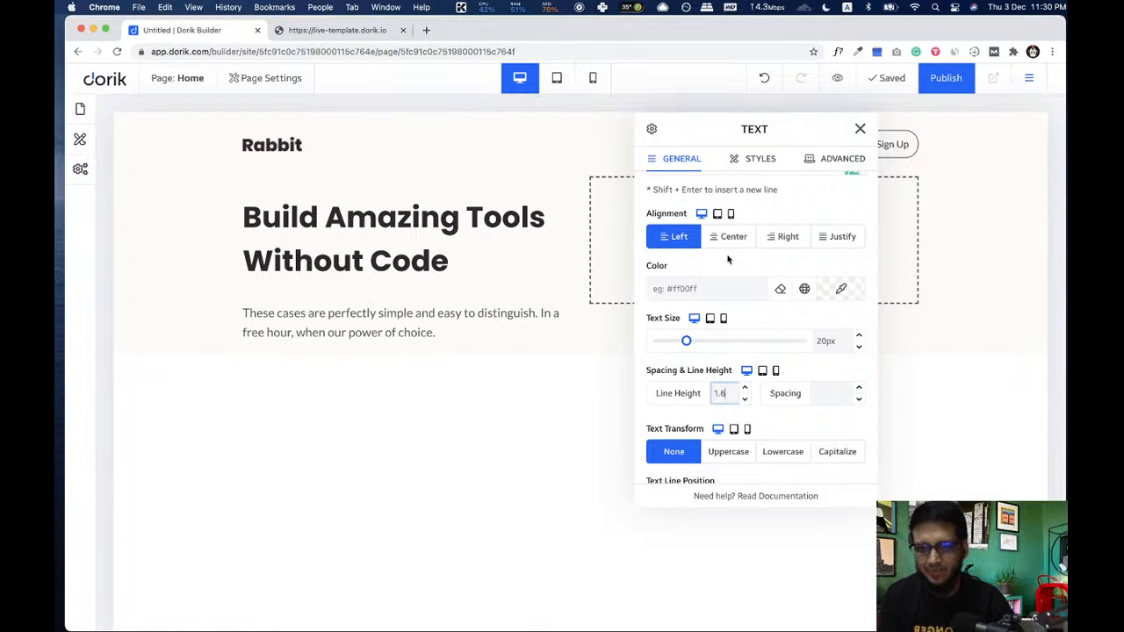
pyautogui.click(862, 130)
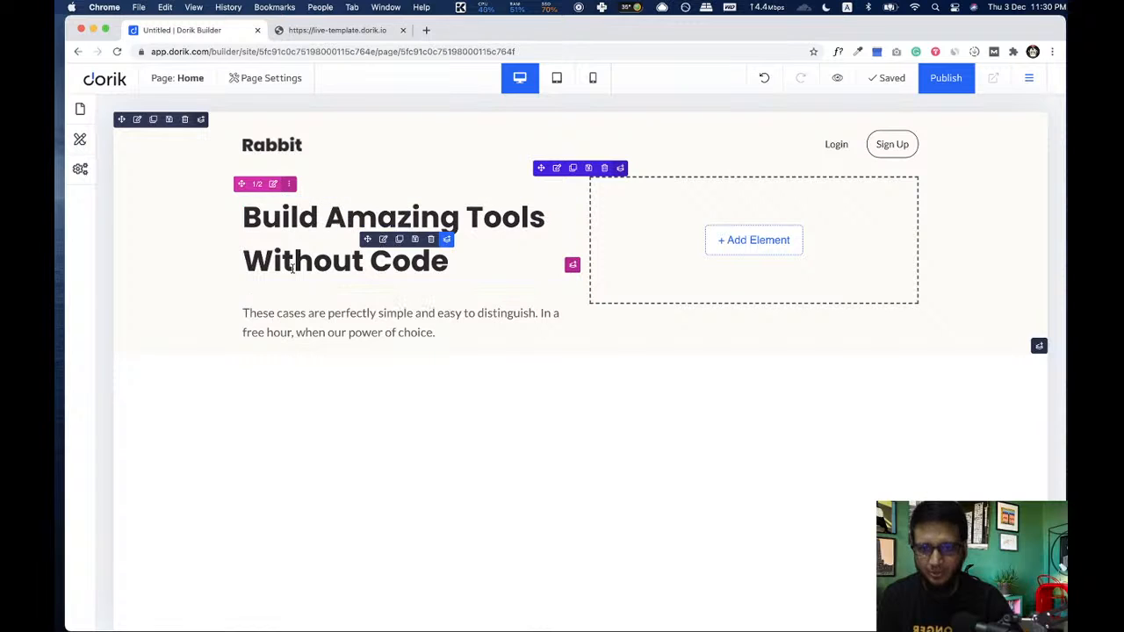
# - Move the hero heading's settings clear of the text, try bottom margins of 0 and 50px, and set the bottom margin to 10px
pyautogui.click(384, 240)
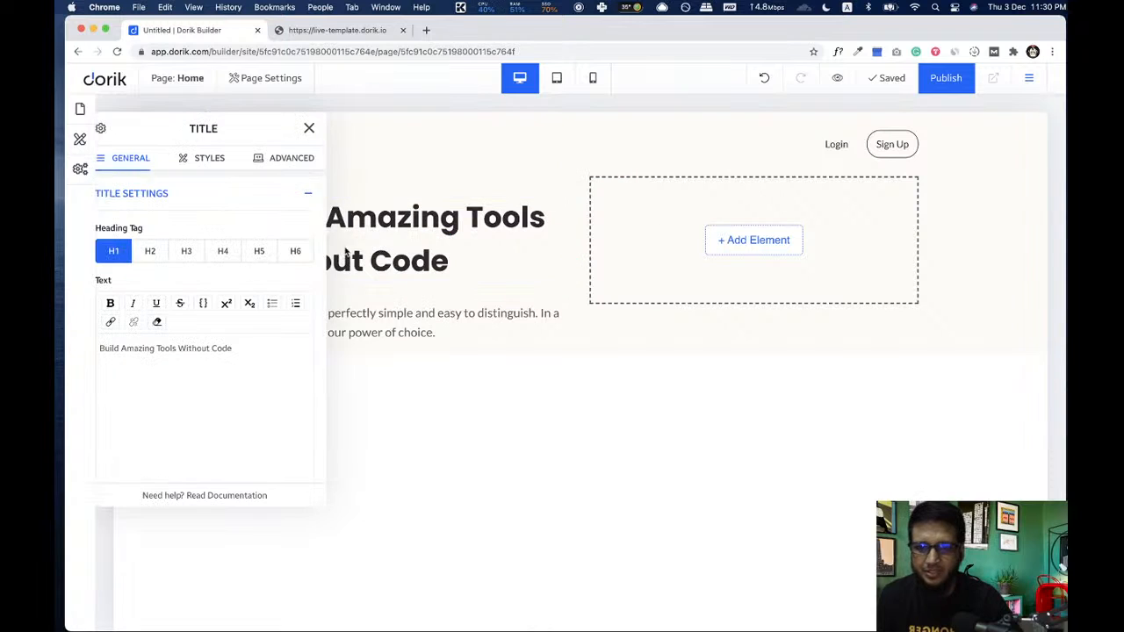
pyautogui.moveTo(207, 139); pyautogui.dragTo(719, 136)
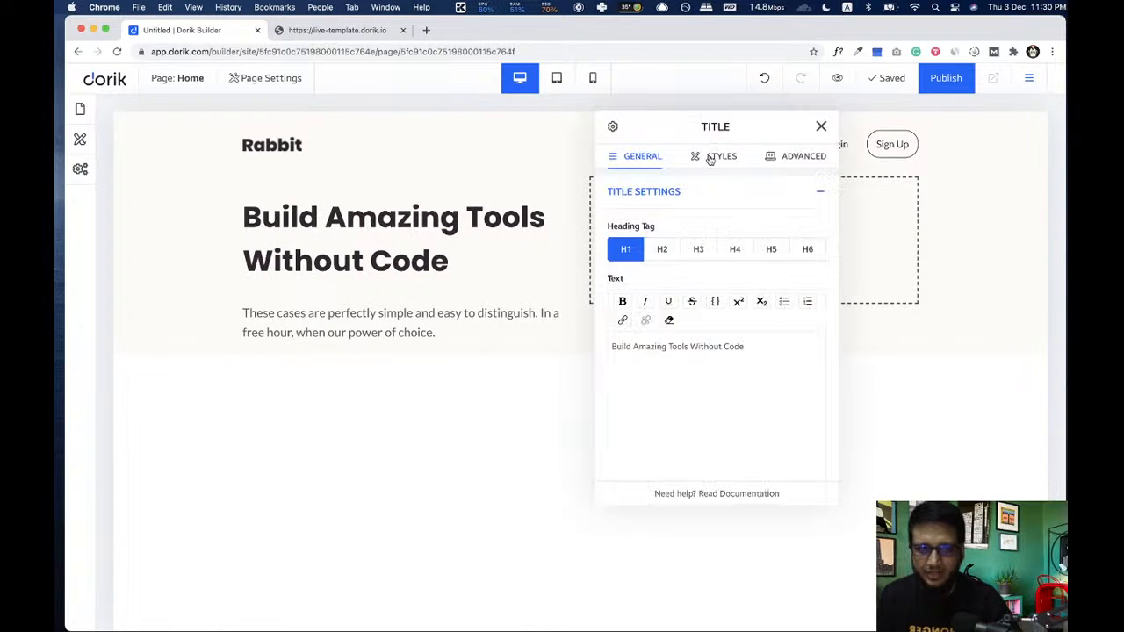
pyautogui.click(711, 155)
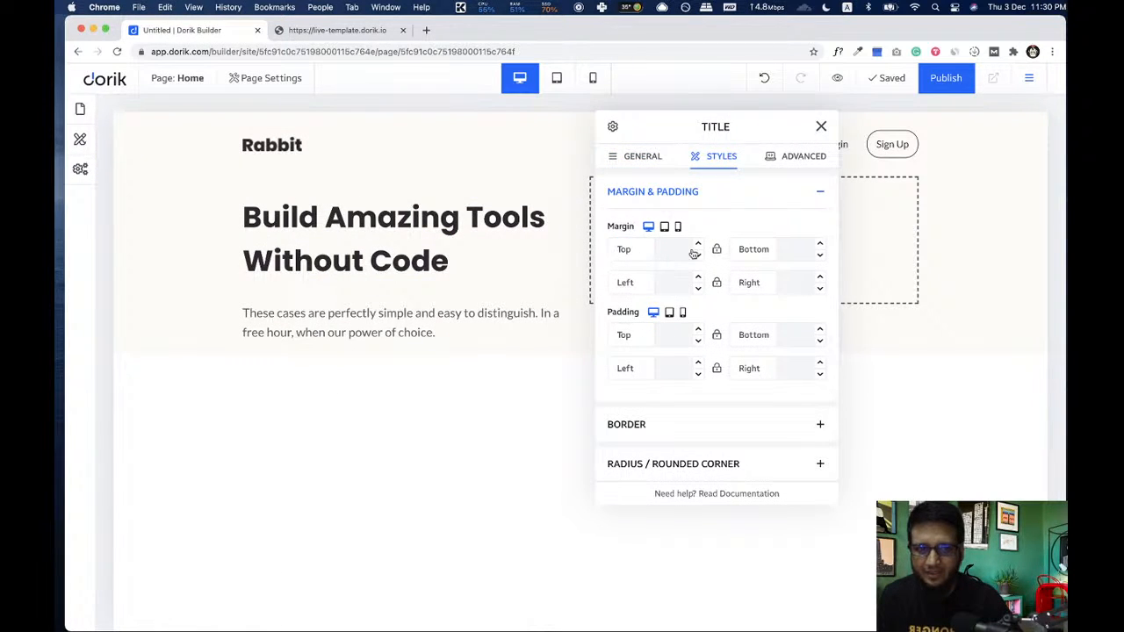
pyautogui.click(793, 249)
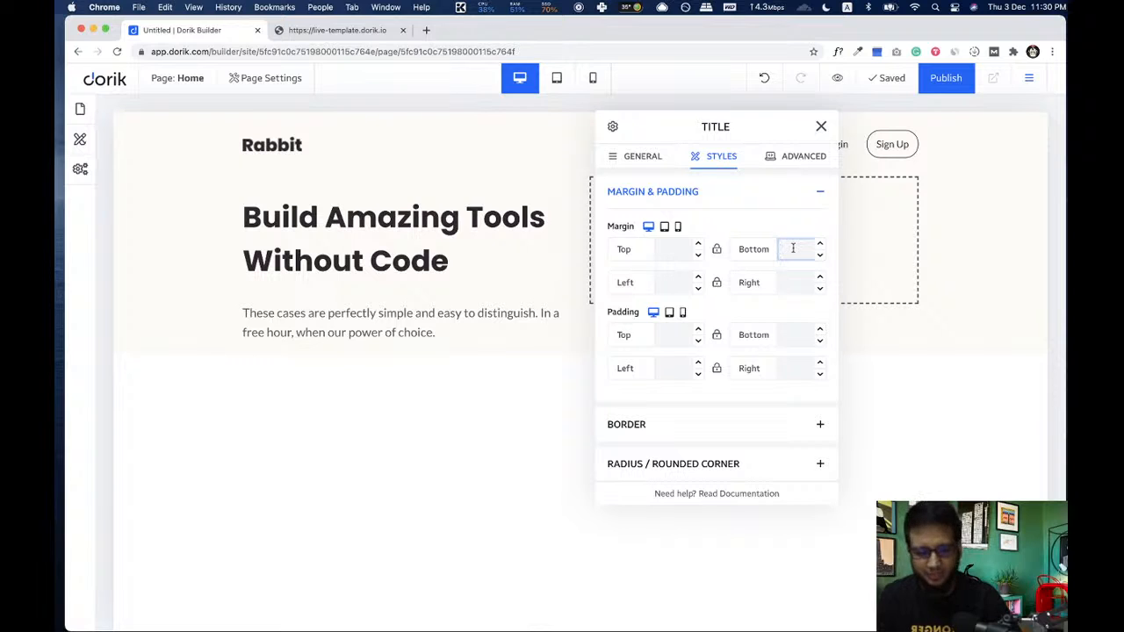
pyautogui.write('0')
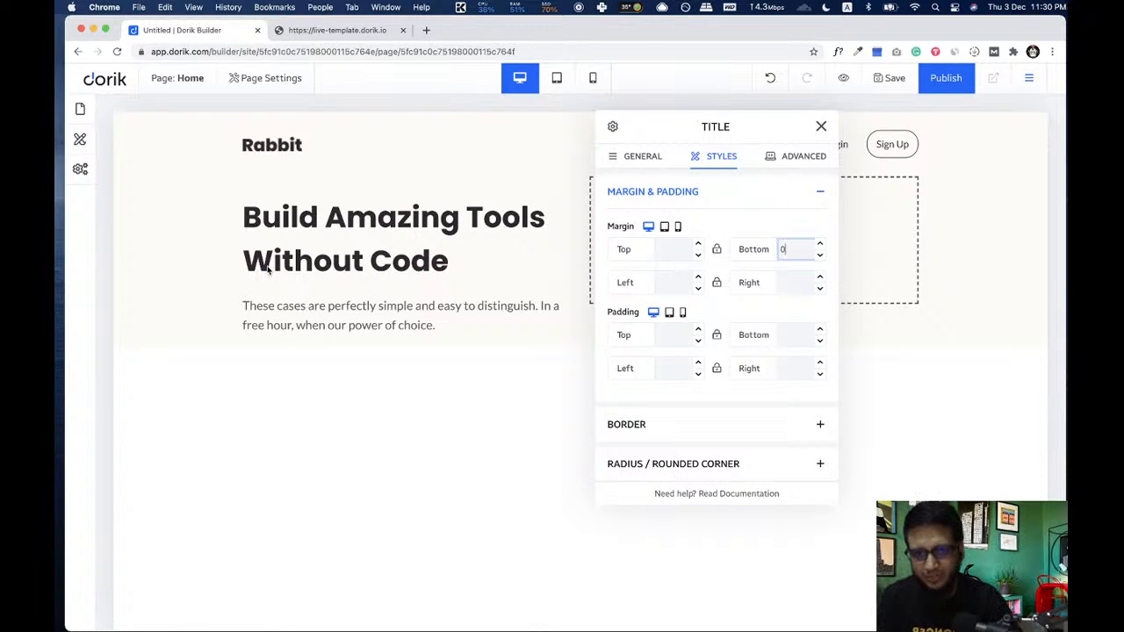
pyautogui.click(781, 248)
pyautogui.write('50')
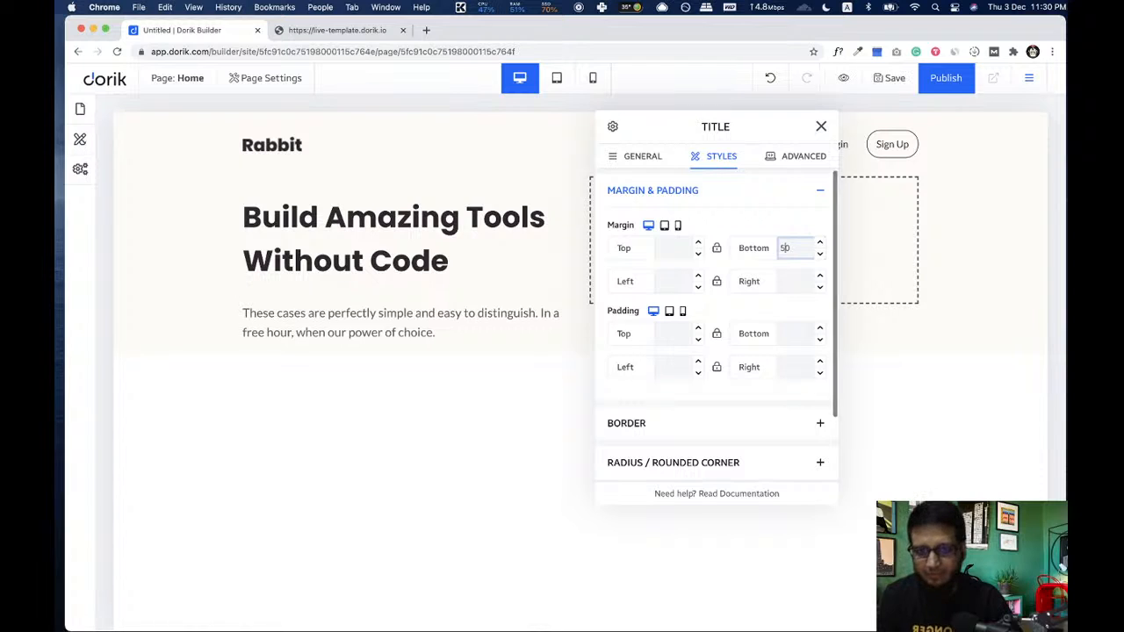
pyautogui.write('px')
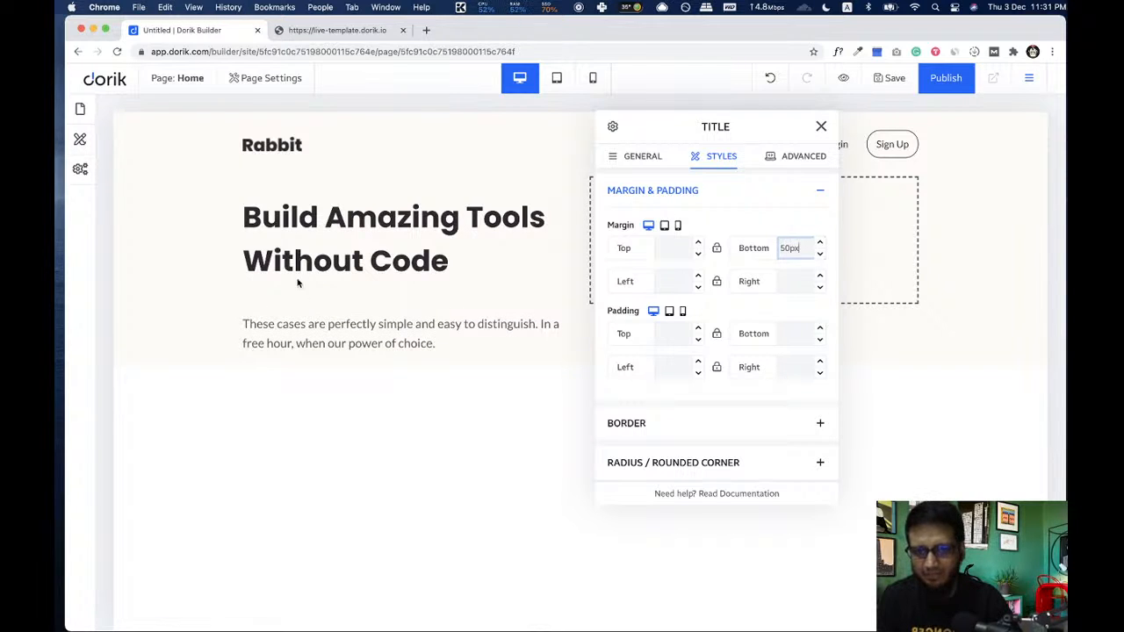
pyautogui.moveTo(785, 248); pyautogui.dragTo(776, 251)
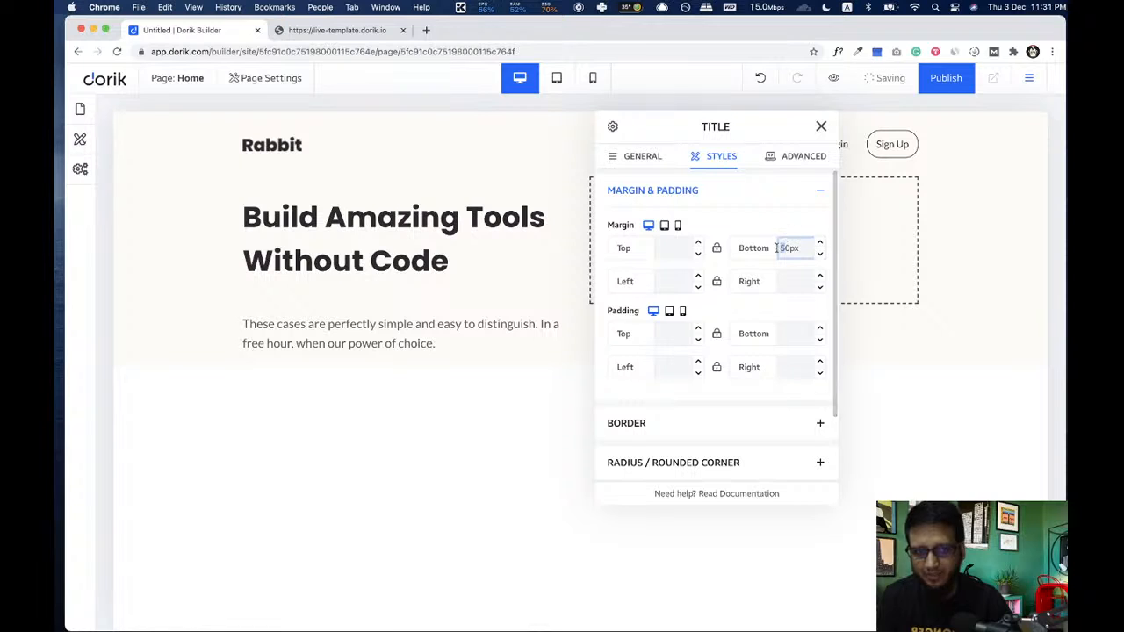
pyautogui.write('1')
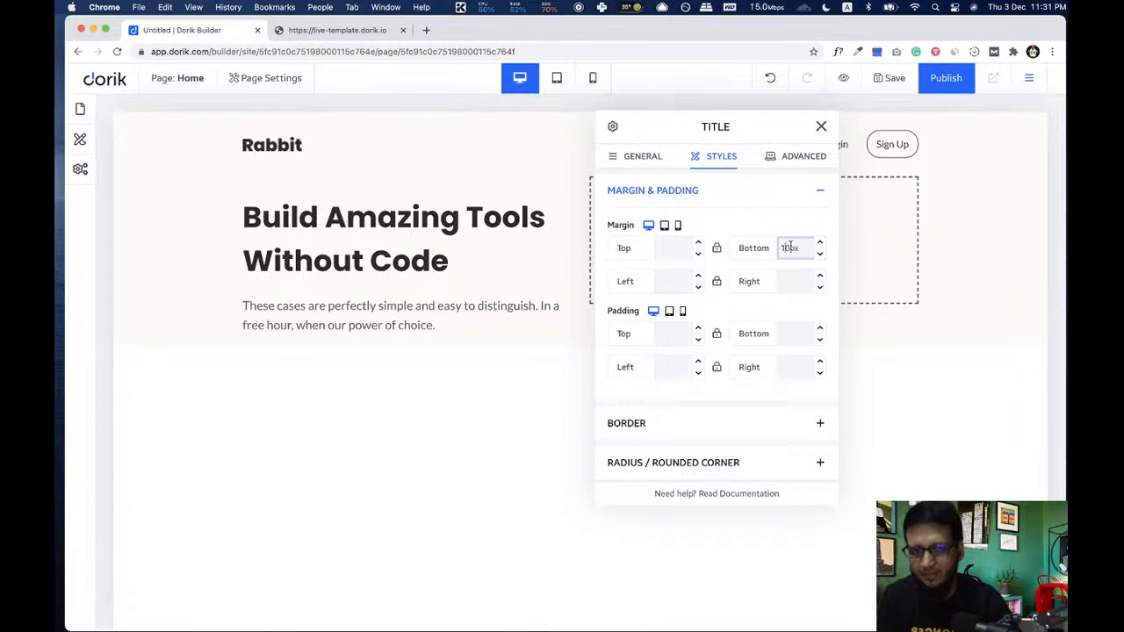
pyautogui.click(822, 127)
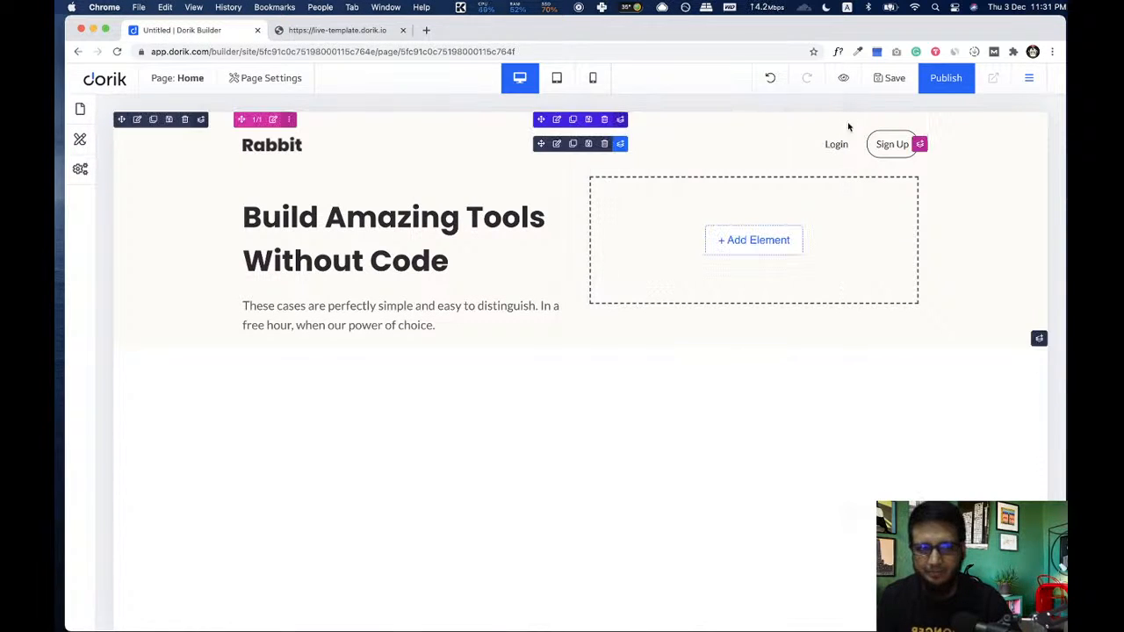
# - Check the reference page, add a Regular Button element beneath the hero paragraph, and move its settings clear of the new button
pyautogui.click(343, 30)
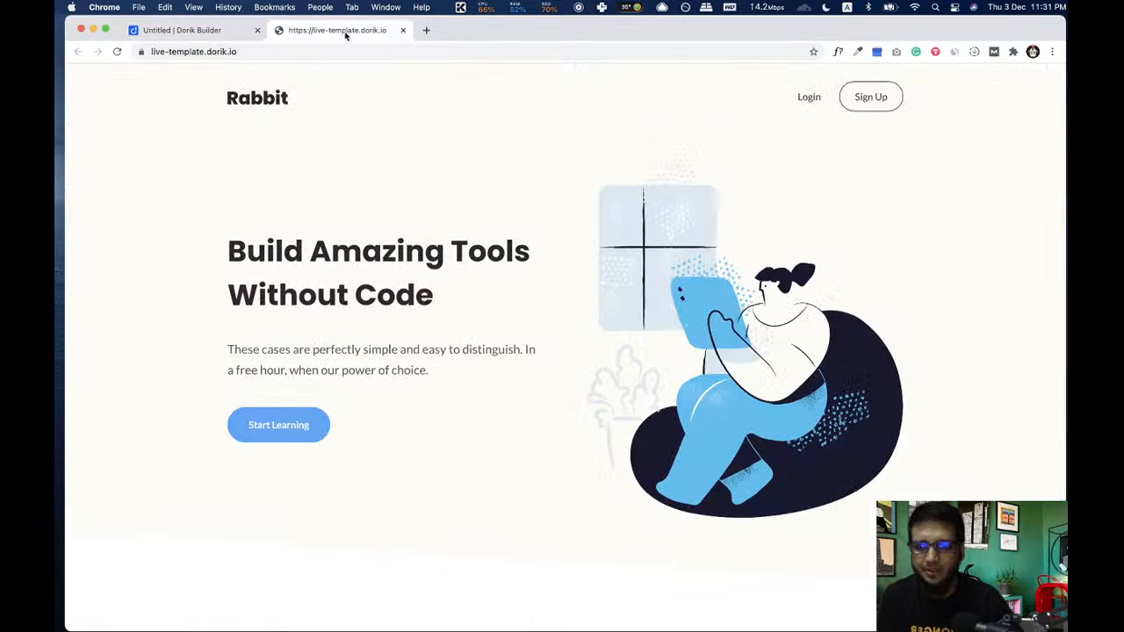
pyautogui.click(198, 30)
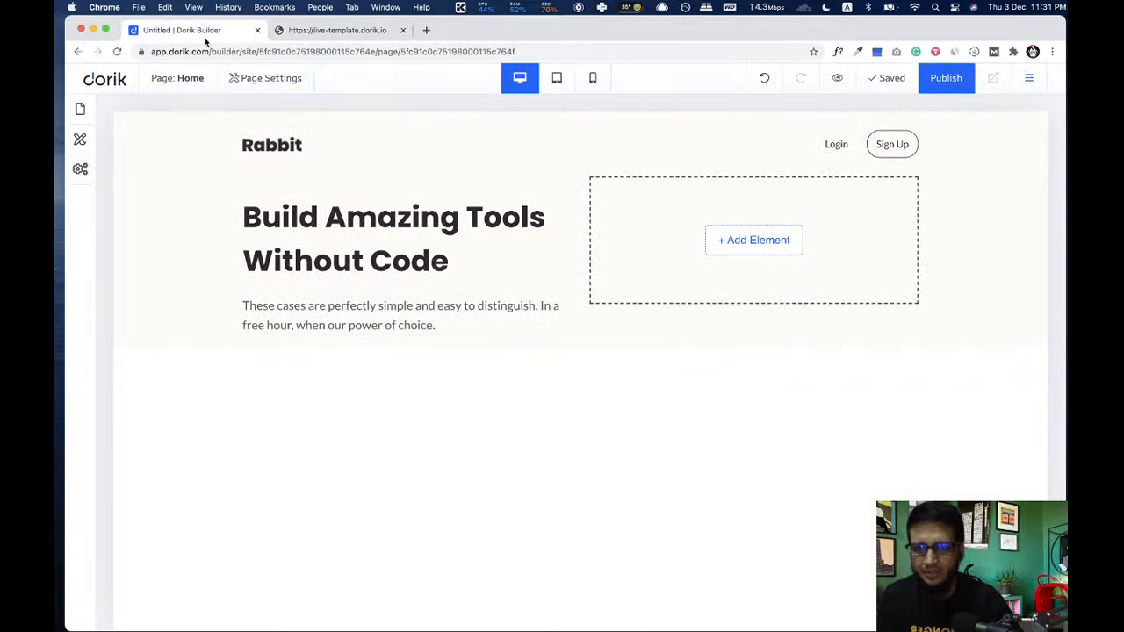
pyautogui.click(447, 315)
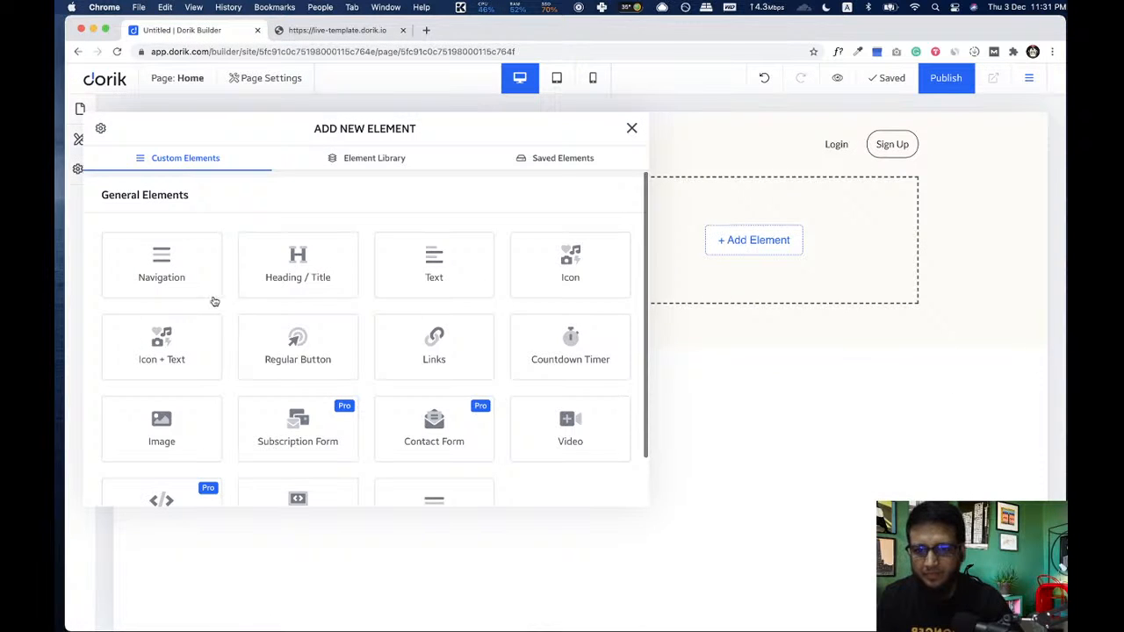
pyautogui.click(286, 349)
pyautogui.moveTo(180, 129); pyautogui.dragTo(608, 135)
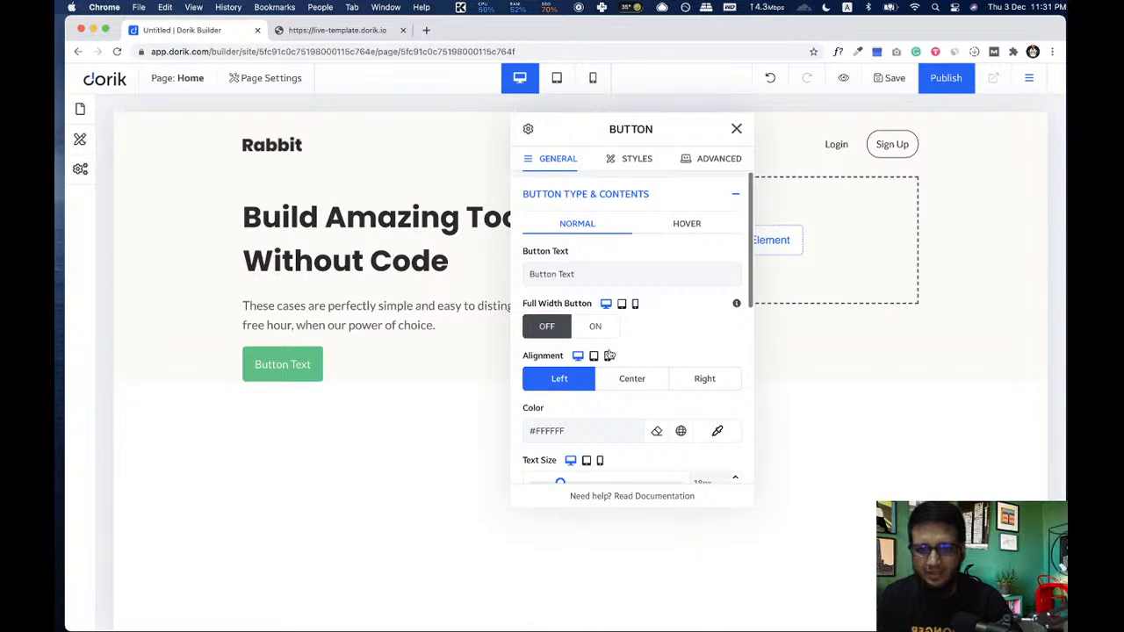
# - Switch to the reference page and copy the blue background color of its Start Learning button with the color picker extension
pyautogui.click(339, 33)
pyautogui.click(857, 52)
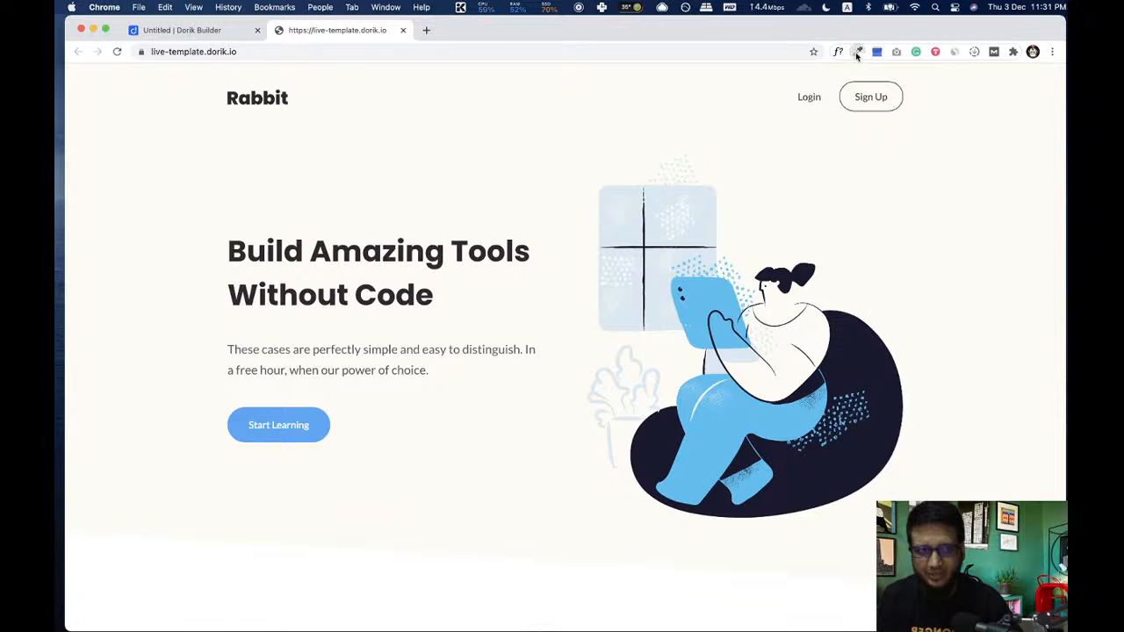
pyautogui.click(819, 70)
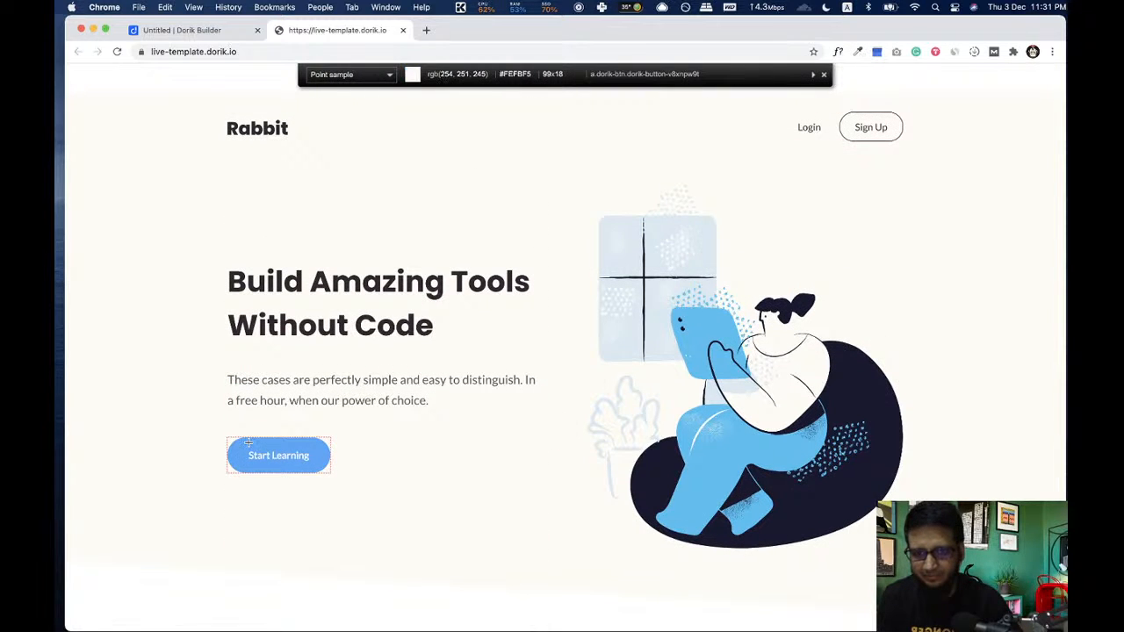
pyautogui.click(248, 443)
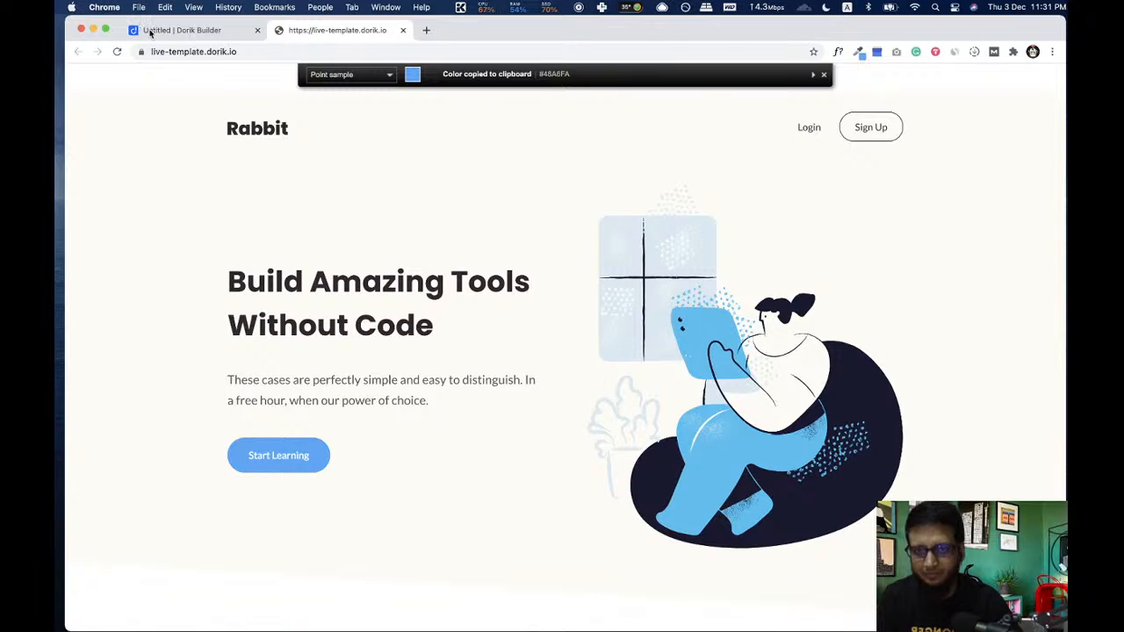
# - Return to the builder, set the new button's background color to #48A6FA, and add that blue to the global colors
pyautogui.click(150, 32)
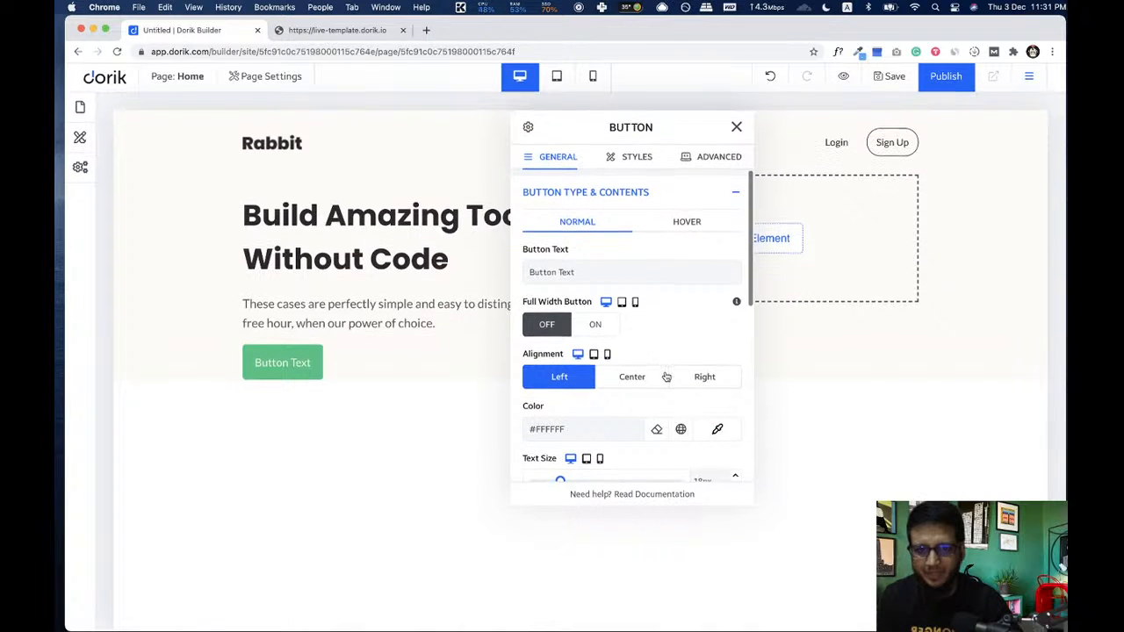
pyautogui.scroll(-5, 657, 369)
pyautogui.scroll(-3, 657, 369)
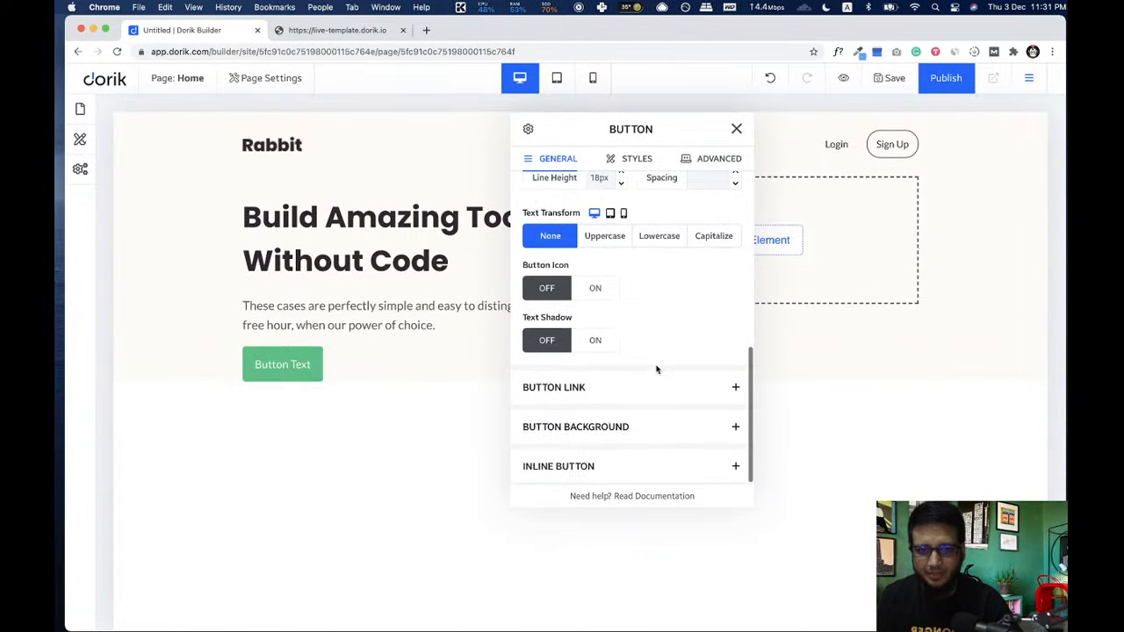
pyautogui.click(606, 428)
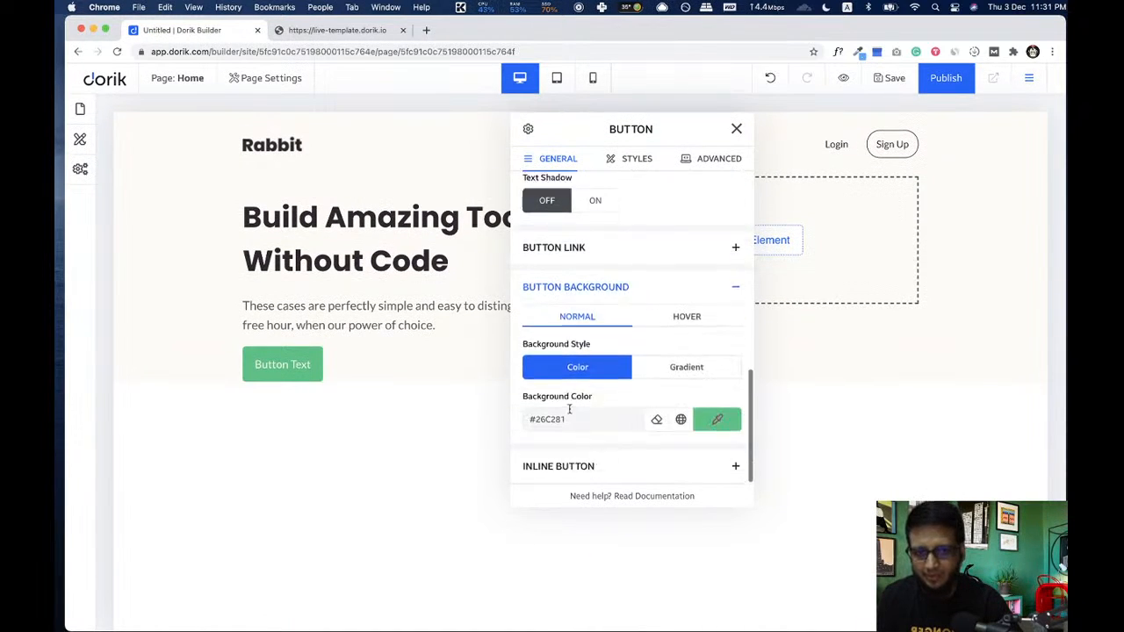
pyautogui.click(714, 422)
pyautogui.moveTo(820, 475); pyautogui.dragTo(768, 477)
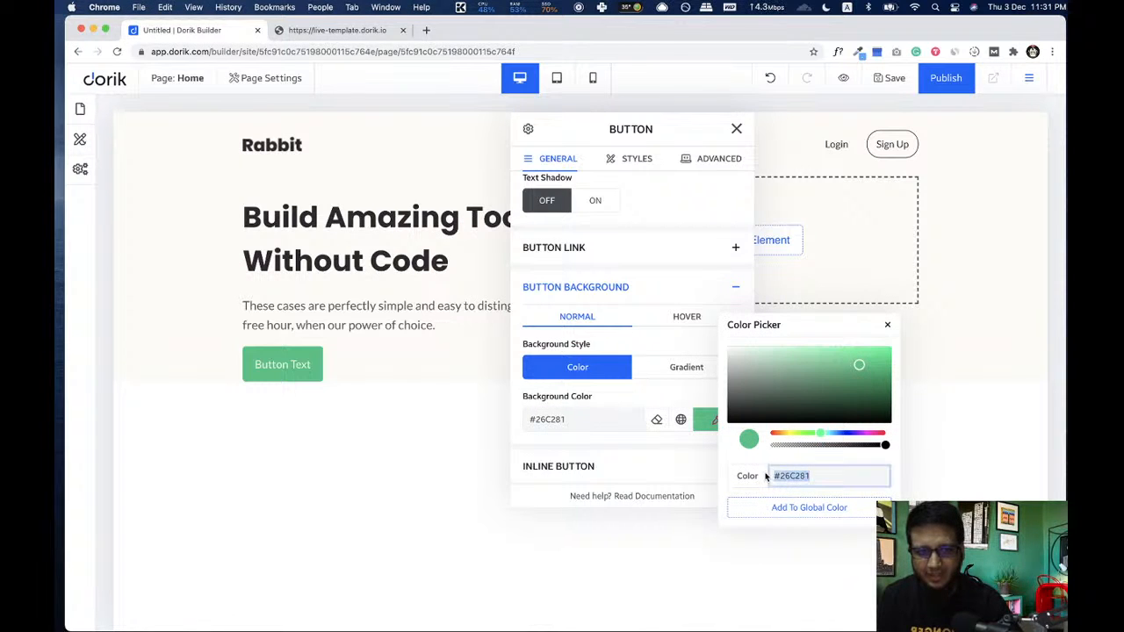
pyautogui.press('super+v')
pyautogui.click(808, 509)
pyautogui.click(888, 325)
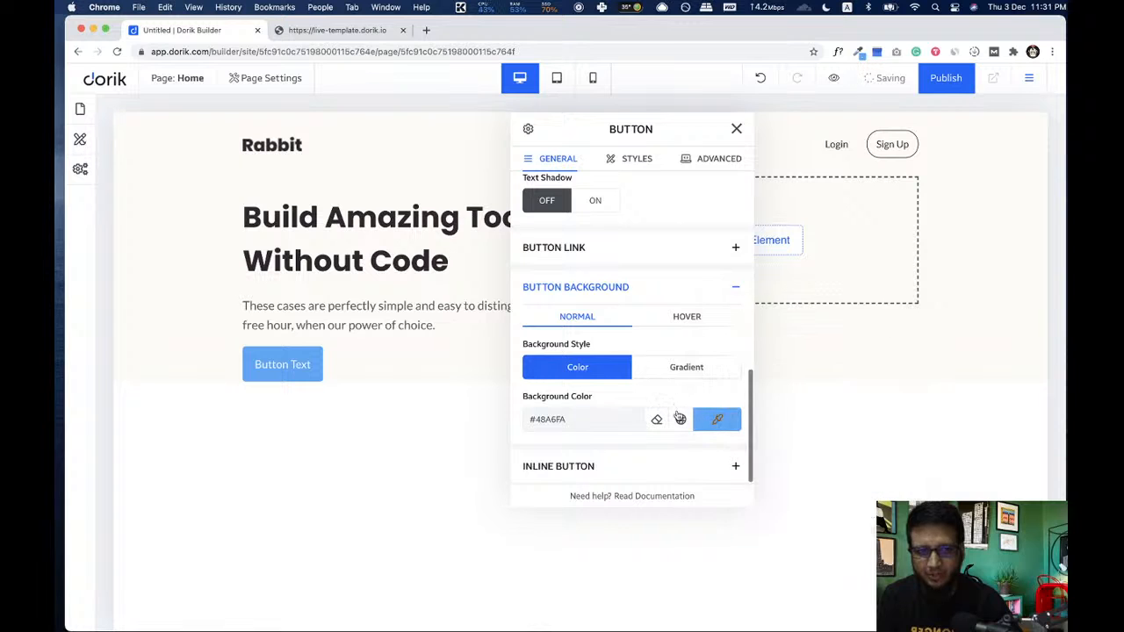
pyautogui.click(682, 420)
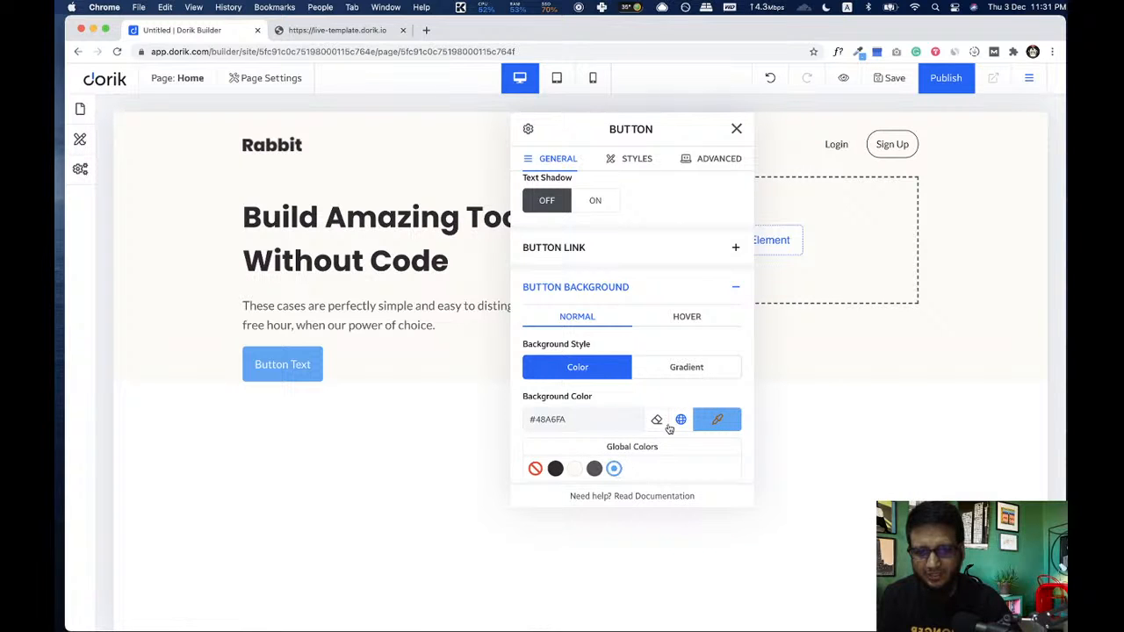
# - Check the label on the reference page and change the new button's text to "Start Learning"
pyautogui.scroll(10, 674, 369)
pyautogui.tripleClick(602, 274)
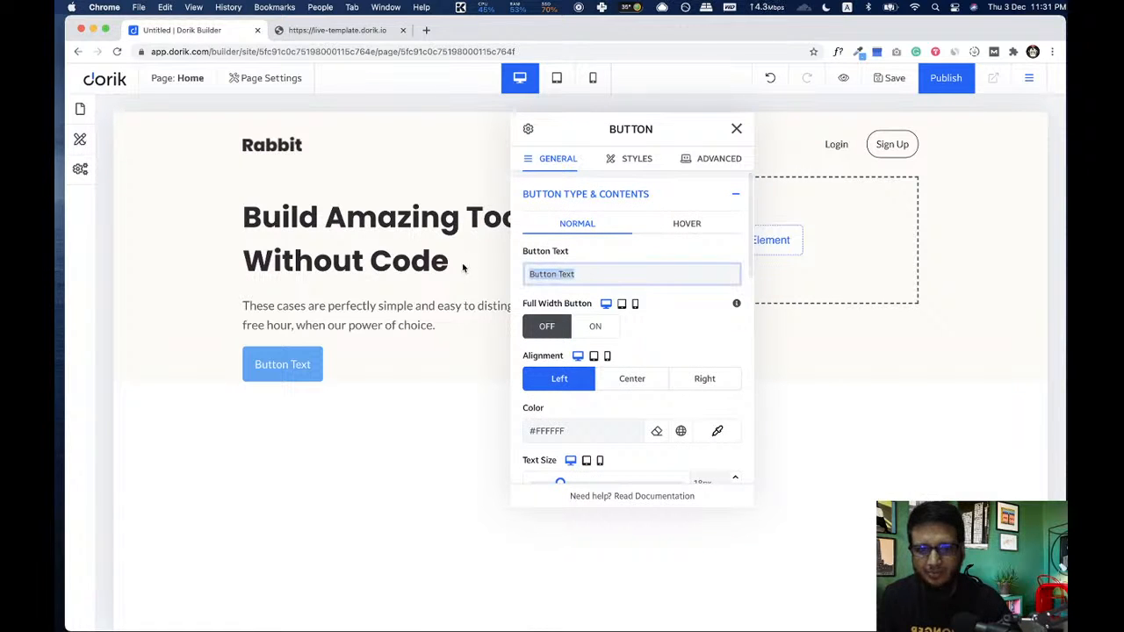
pyautogui.click(313, 31)
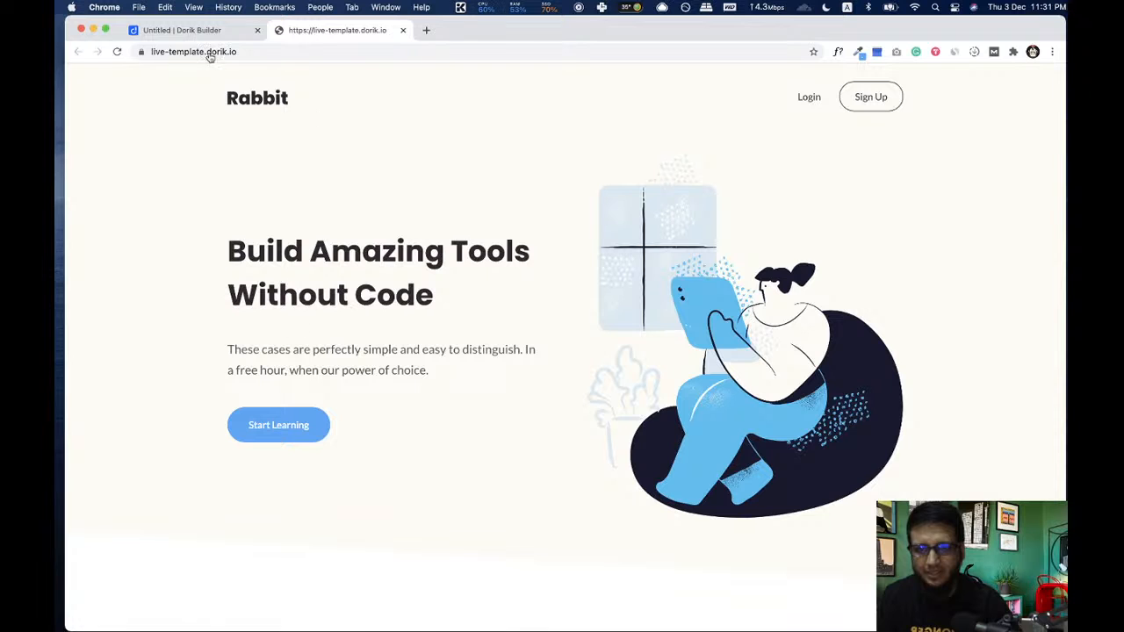
pyautogui.click(182, 30)
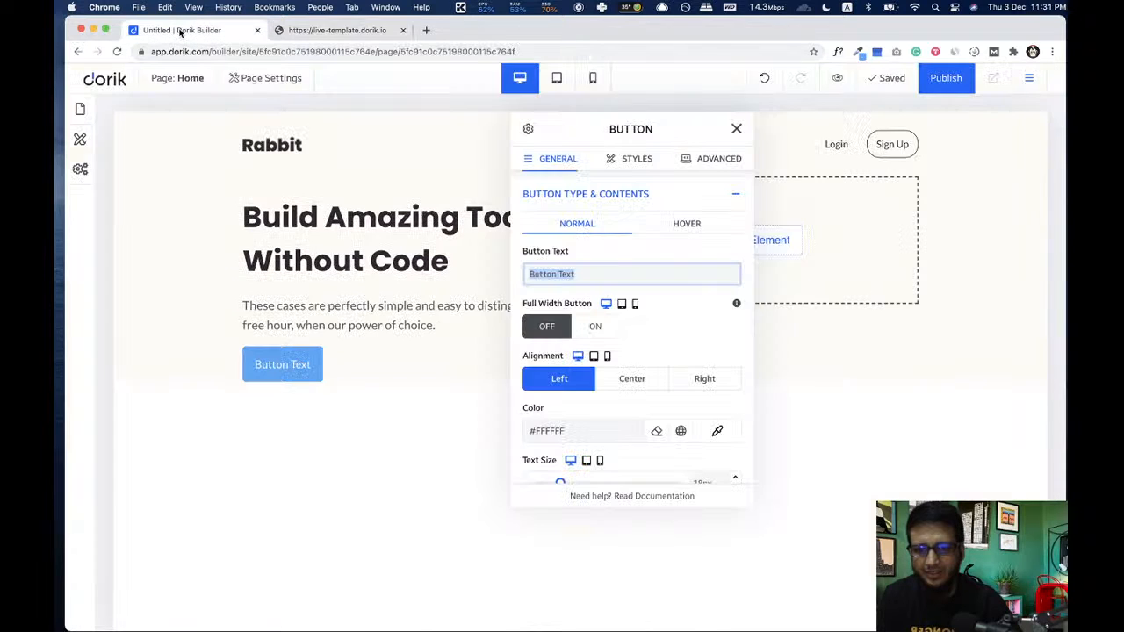
pyautogui.write('Start')
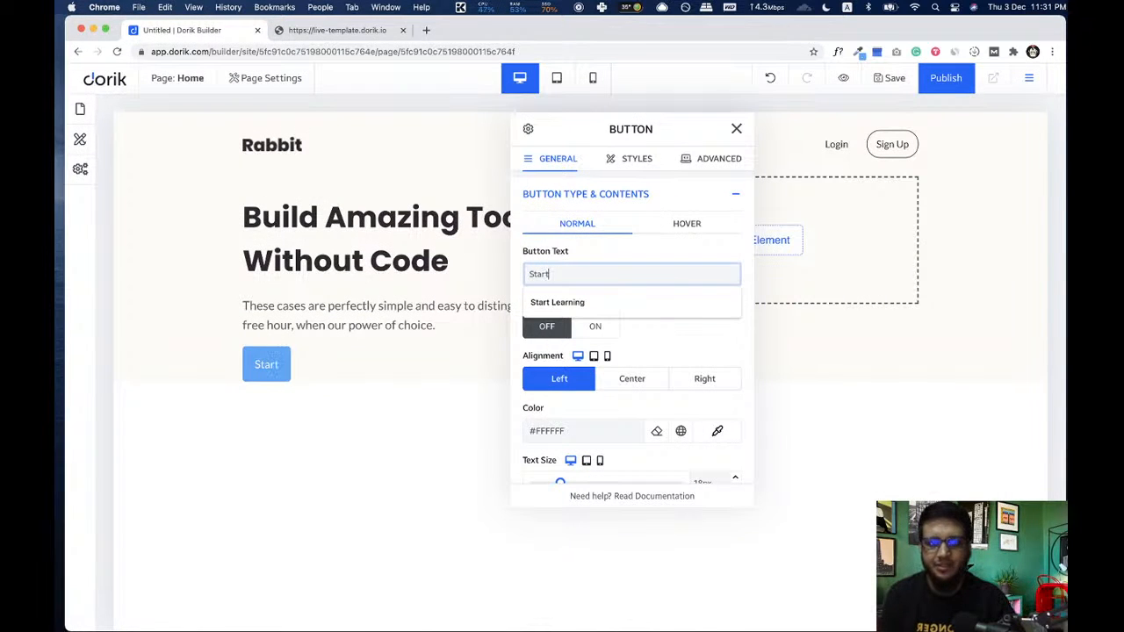
pyautogui.write(' Learning')
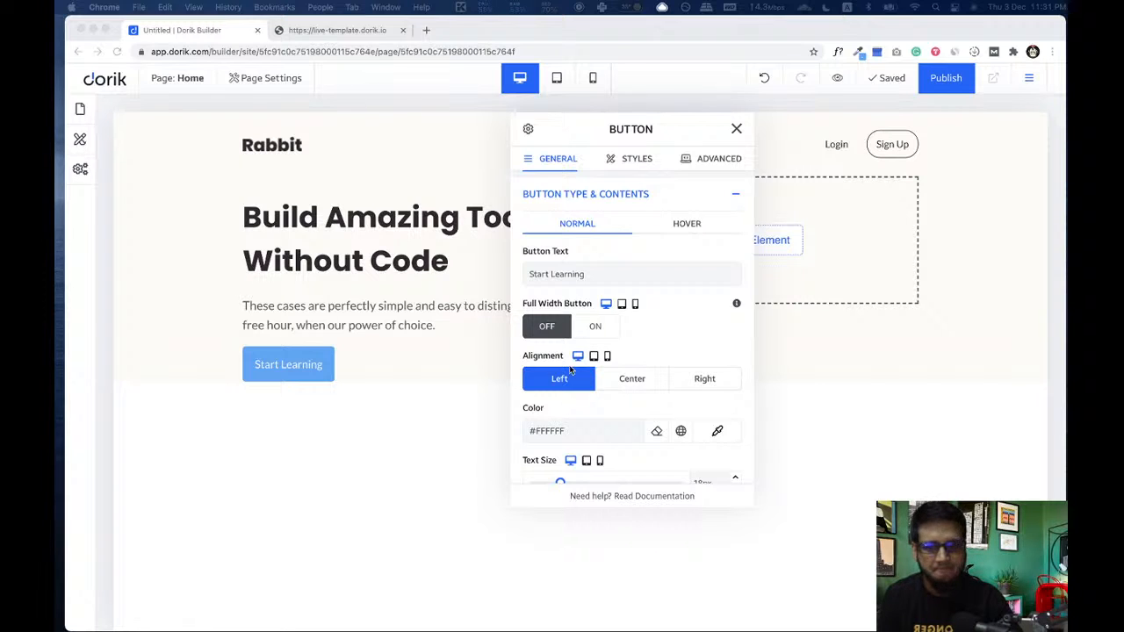
pyautogui.click(642, 267)
pyautogui.click(683, 327)
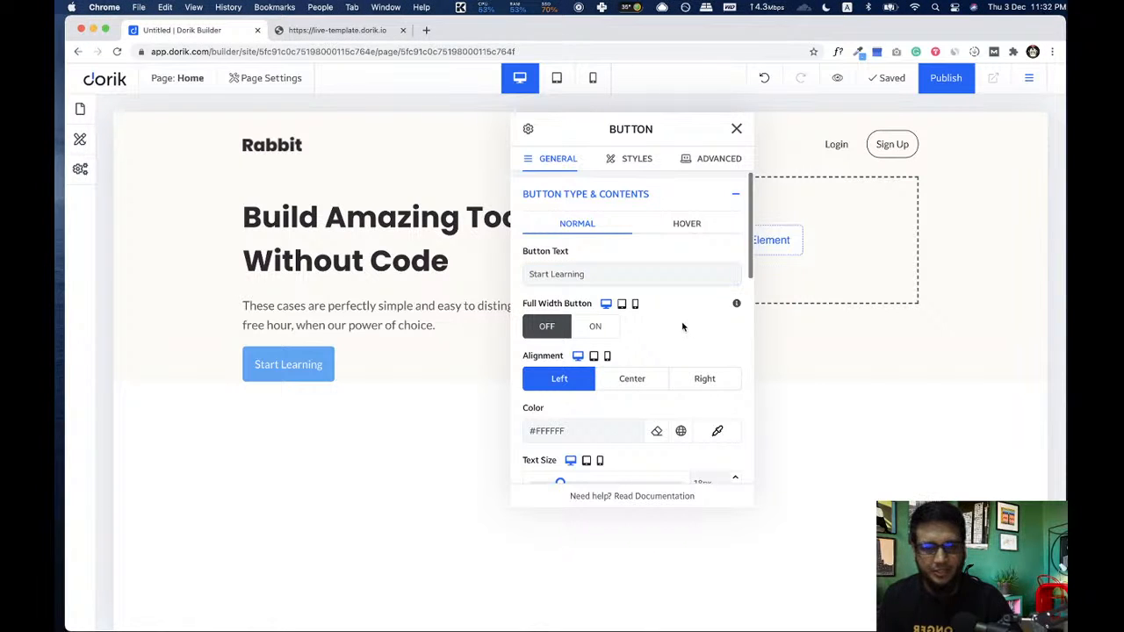
# - Set the Start Learning button's font weight to Bold - 600
pyautogui.scroll(-1, 665, 332)
pyautogui.scroll(-3, 666, 347)
pyautogui.scroll(-1, 667, 352)
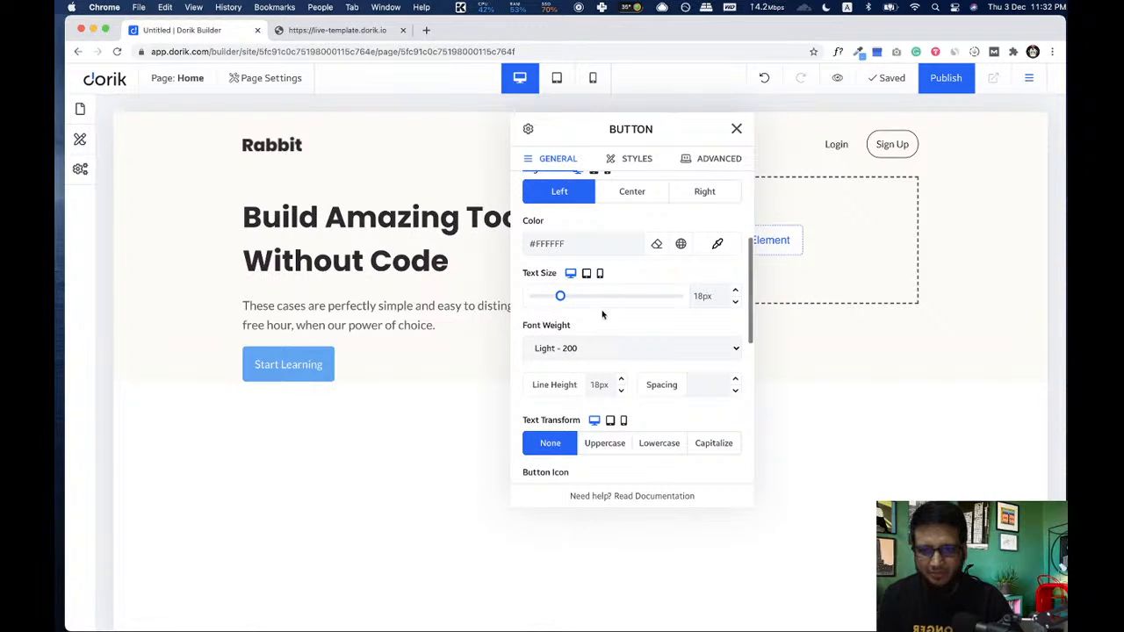
pyautogui.scroll(-1, 609, 329)
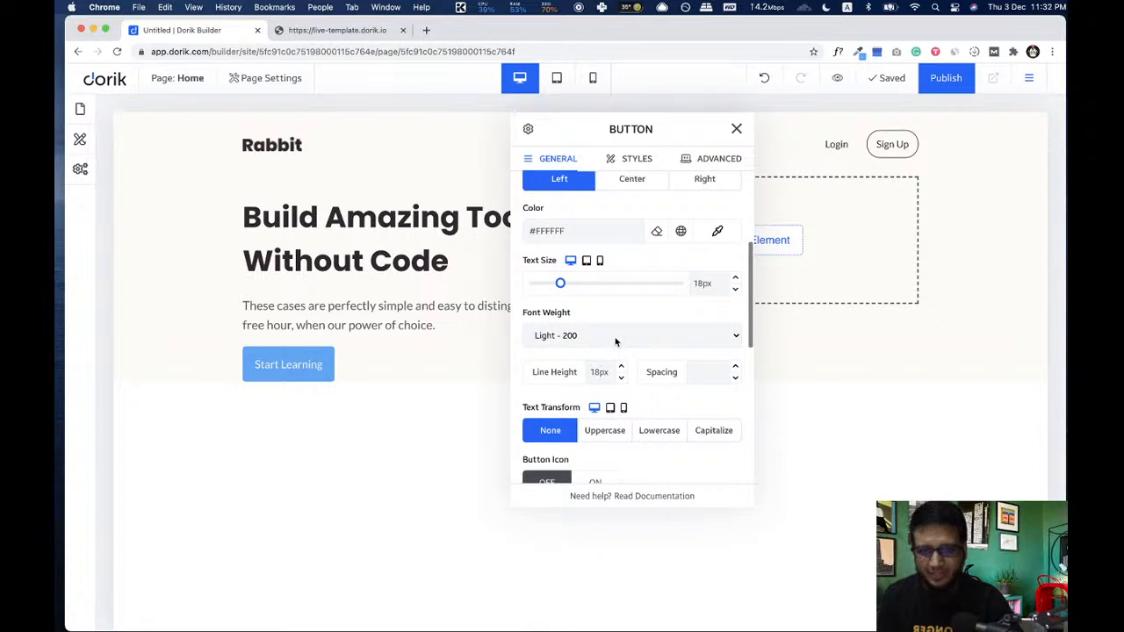
pyautogui.click(616, 342)
pyautogui.click(603, 379)
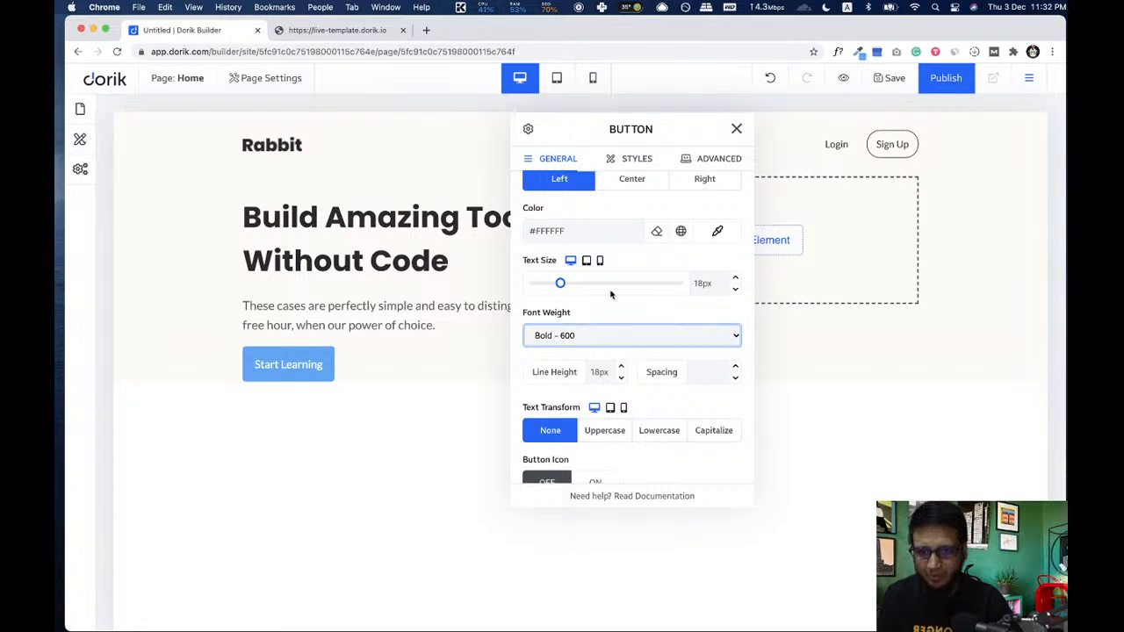
# - Check the button shape on the reference page and give the Start Learning button a 155px border radius on all four corners
pyautogui.scroll(5, 629, 180)
pyautogui.click(630, 163)
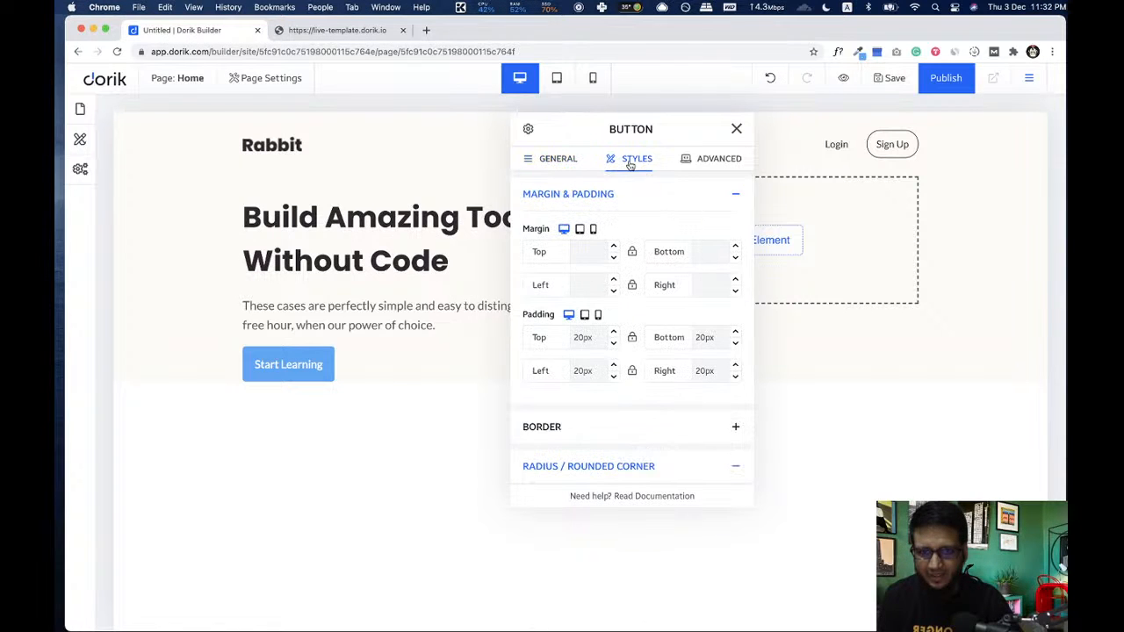
pyautogui.click(331, 32)
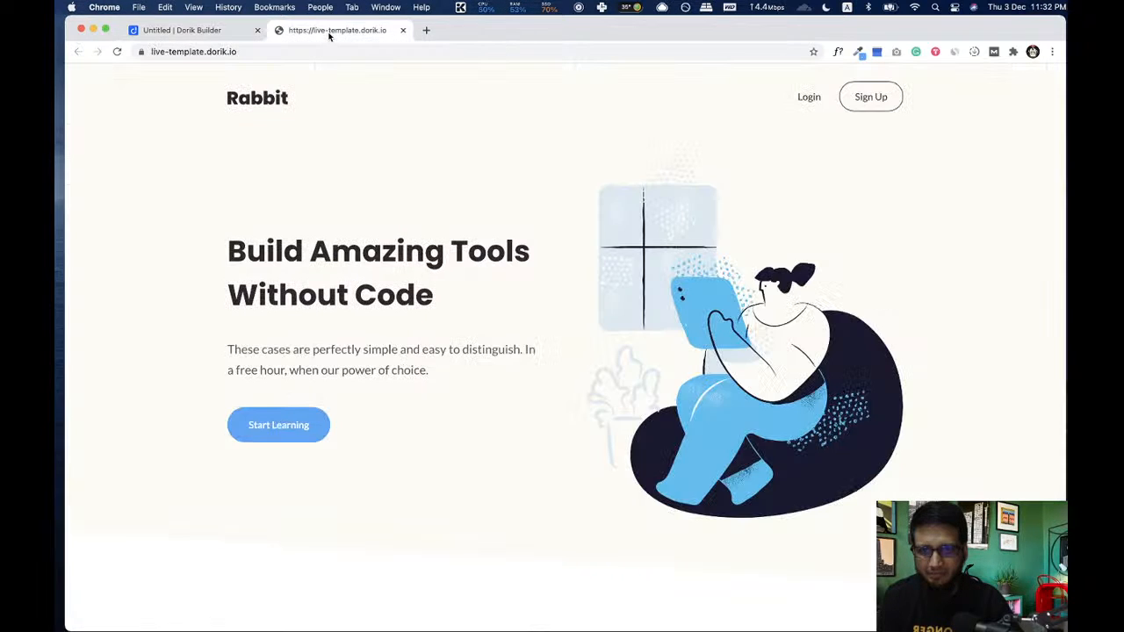
pyautogui.click(219, 33)
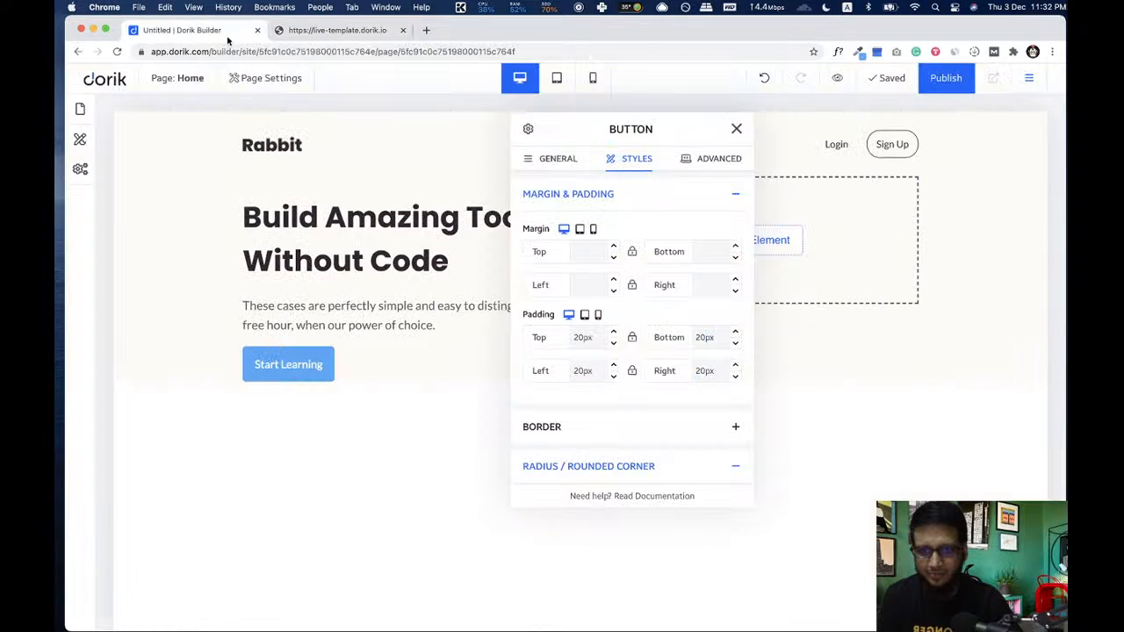
pyautogui.click(562, 160)
pyautogui.click(630, 160)
pyautogui.scroll(-5, 638, 316)
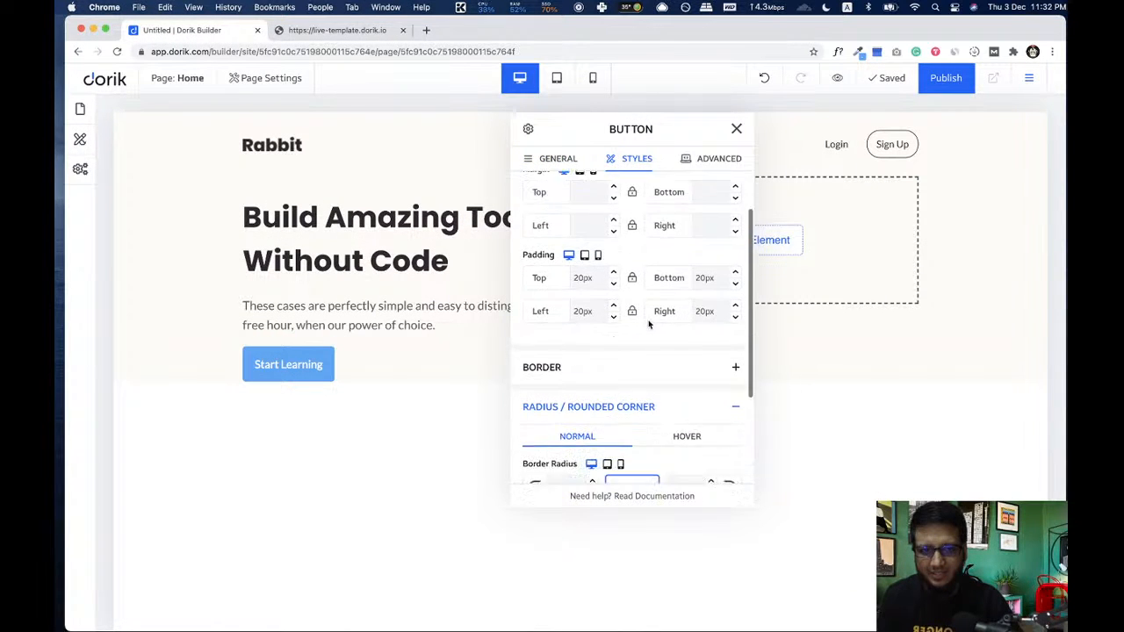
pyautogui.scroll(-1, 612, 314)
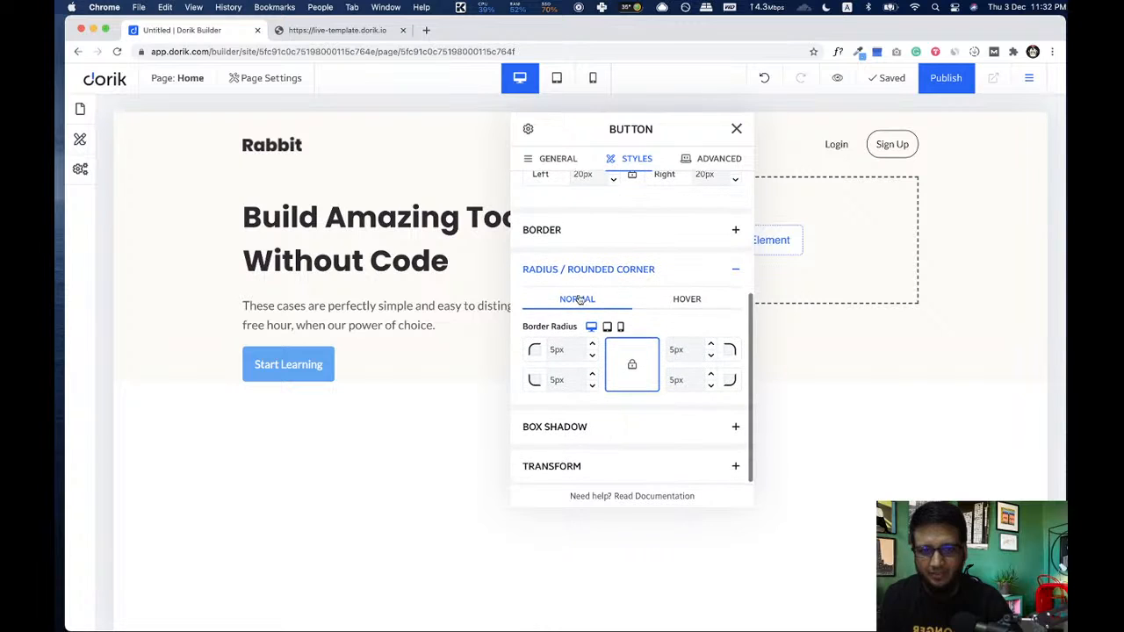
pyautogui.click(551, 348)
pyautogui.write('15')
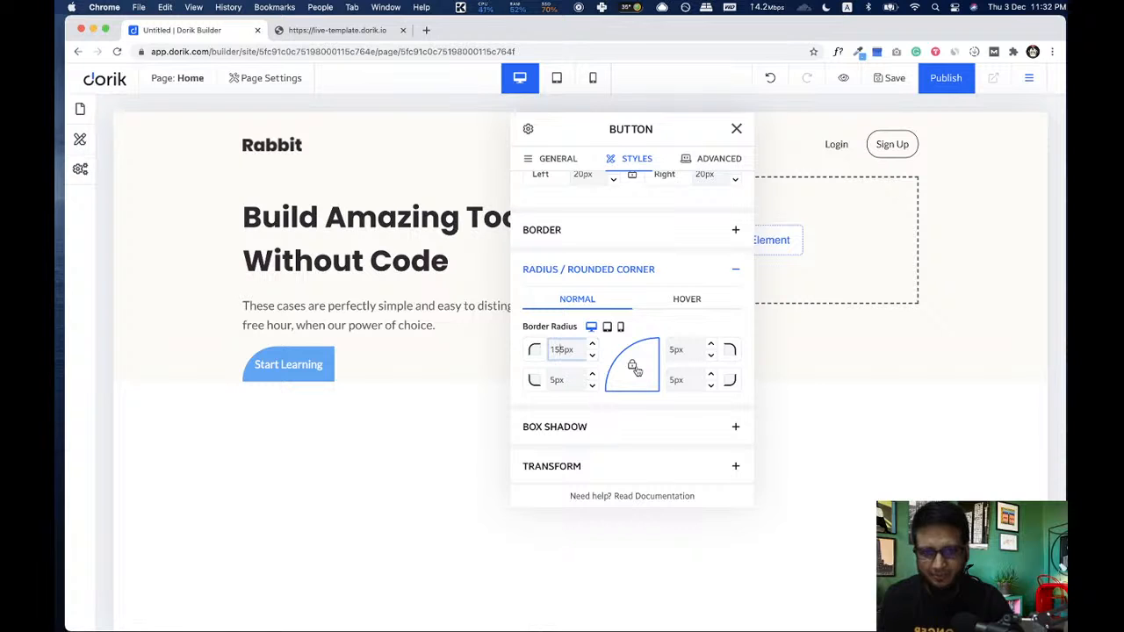
pyautogui.click(633, 367)
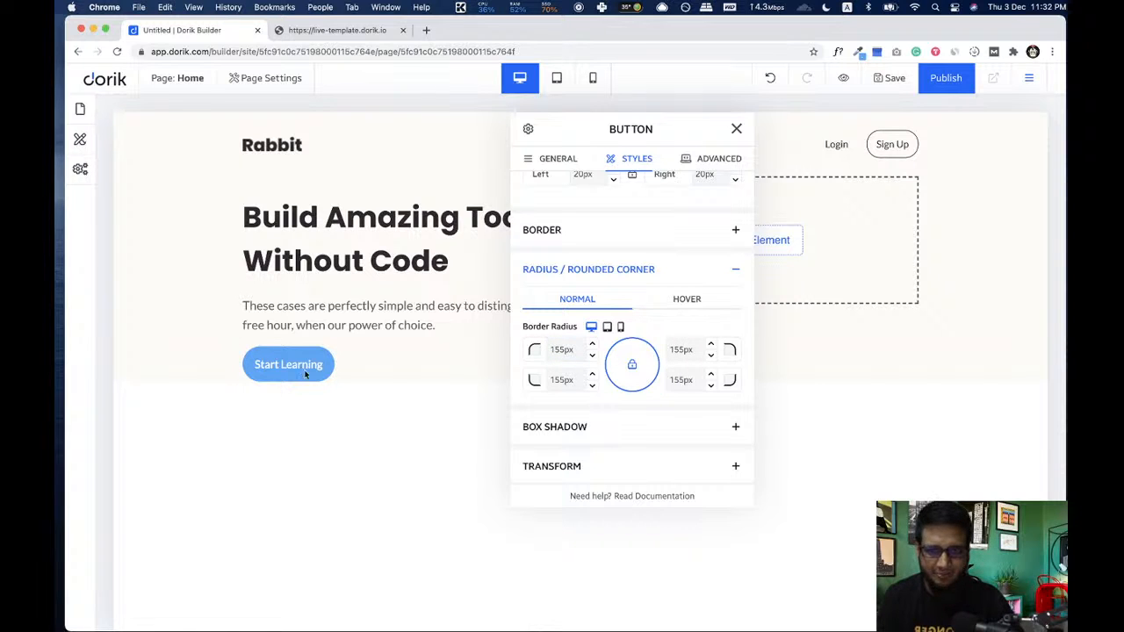
# - Link the Start Learning button's left and right padding and set both to 30px
pyautogui.scroll(5, 650, 303)
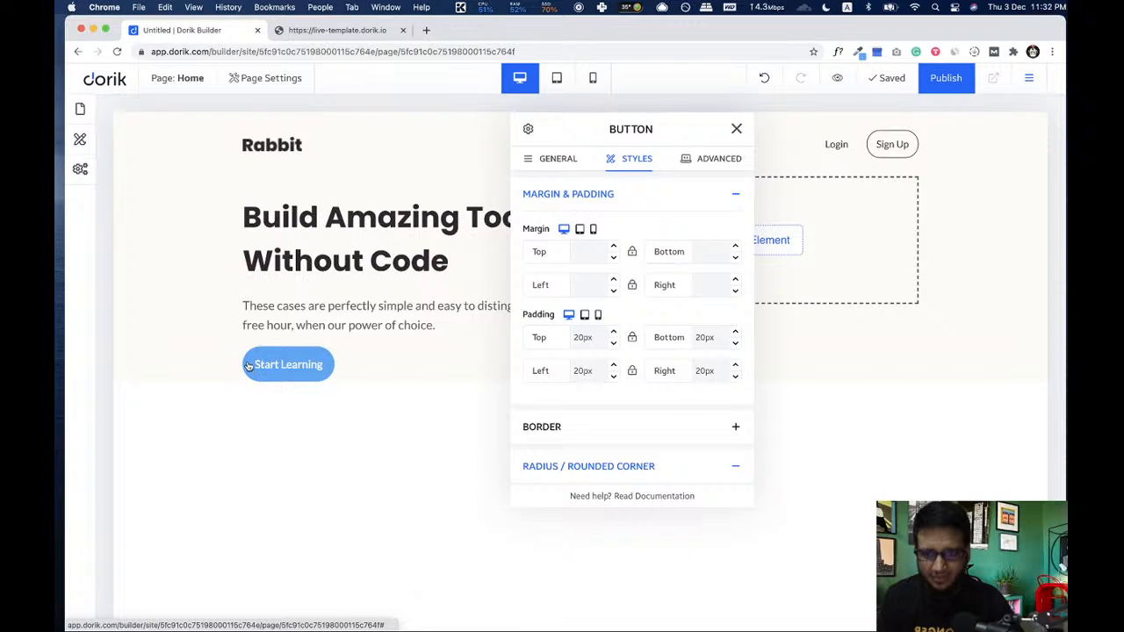
pyautogui.doubleClick(578, 370)
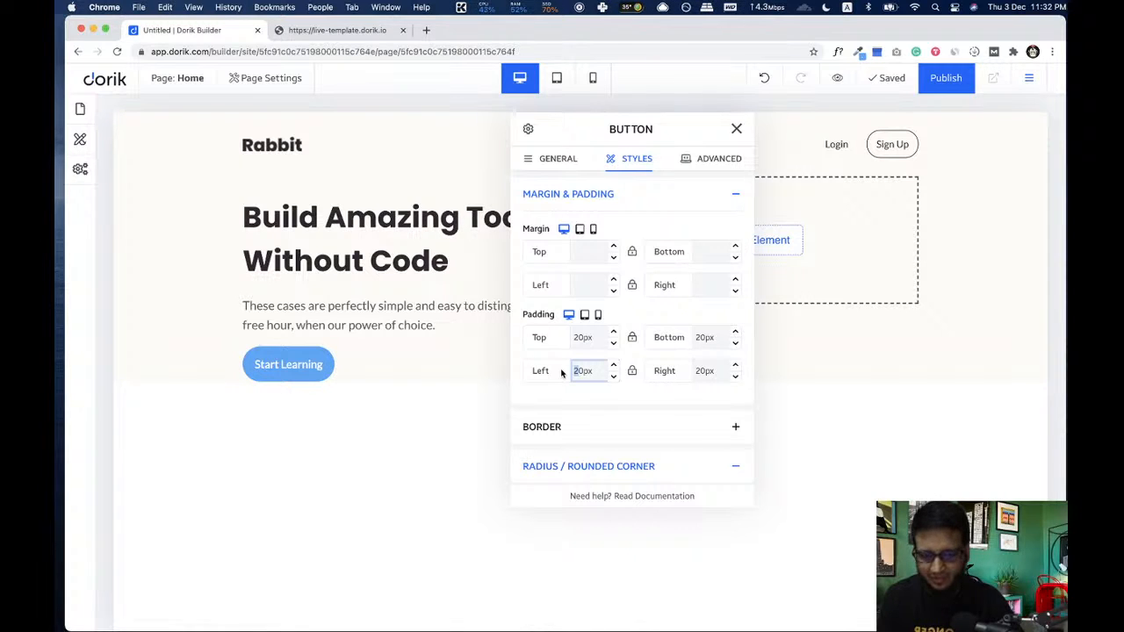
pyautogui.write('40')
pyautogui.click(633, 371)
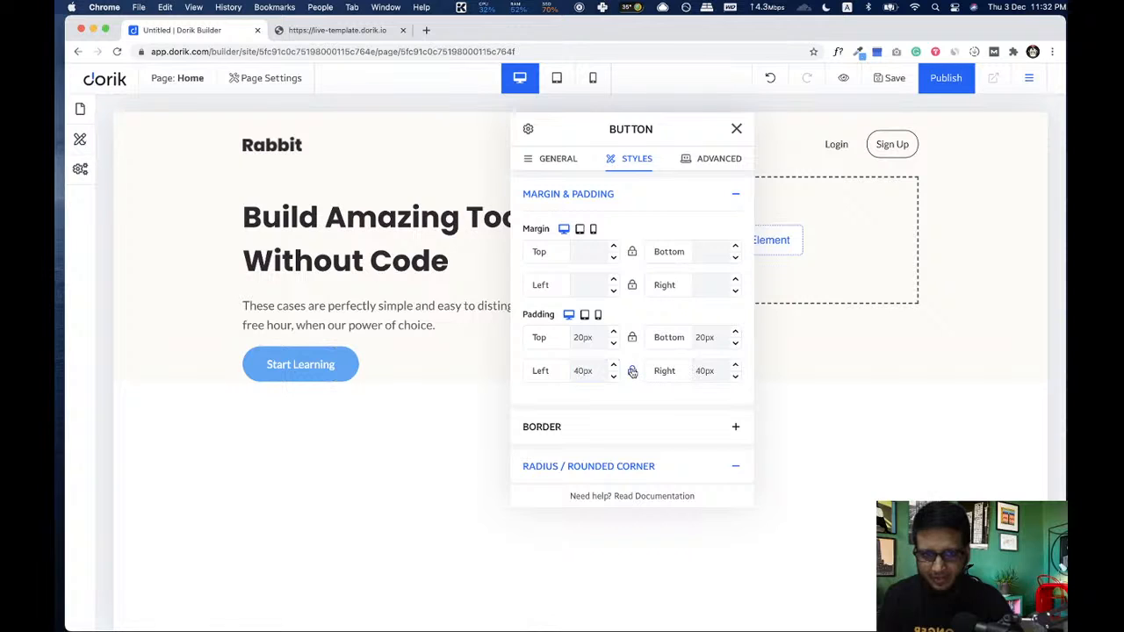
pyautogui.doubleClick(580, 370)
pyautogui.write('30')
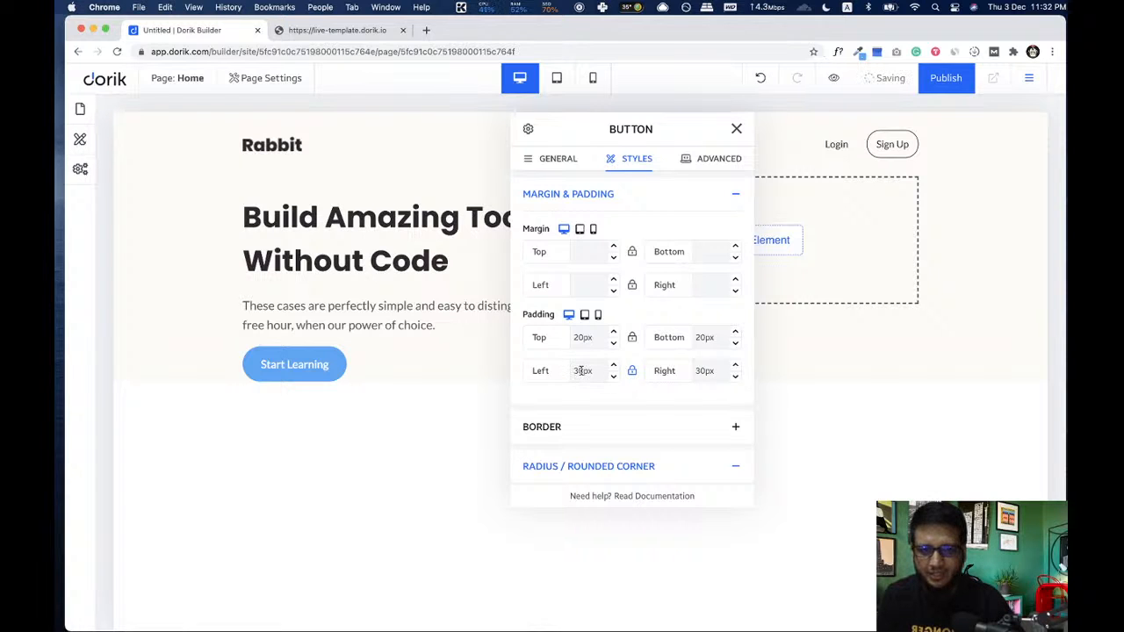
pyautogui.scroll(-3, 669, 384)
pyautogui.scroll(3, 566, 237)
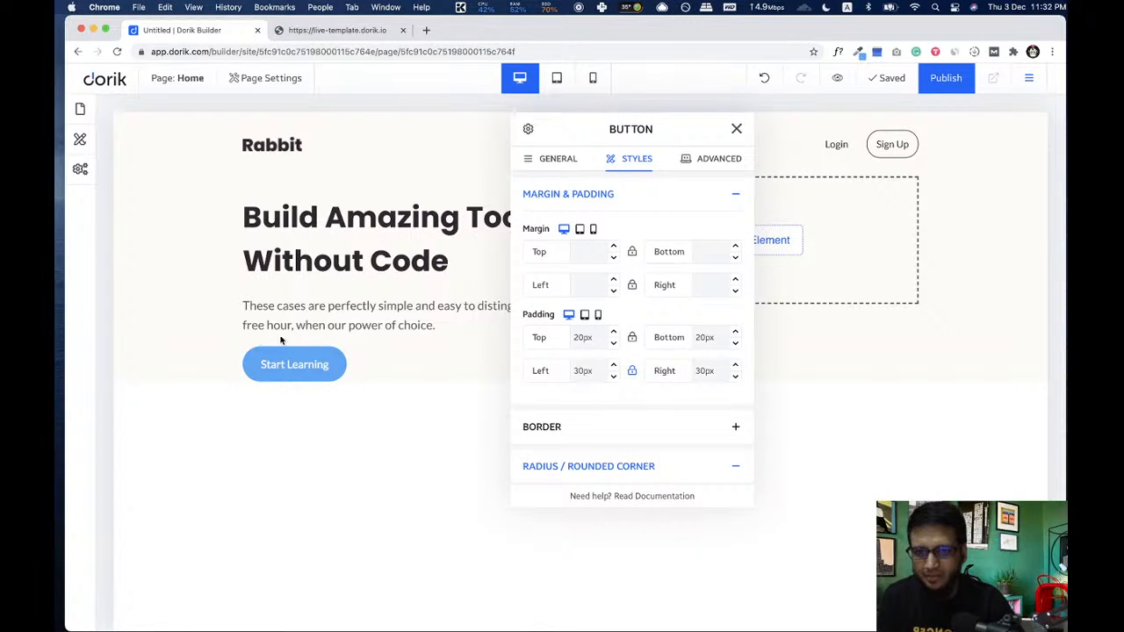
# - Set the Start Learning button's top margin to 20px and close its settings
pyautogui.click(589, 251)
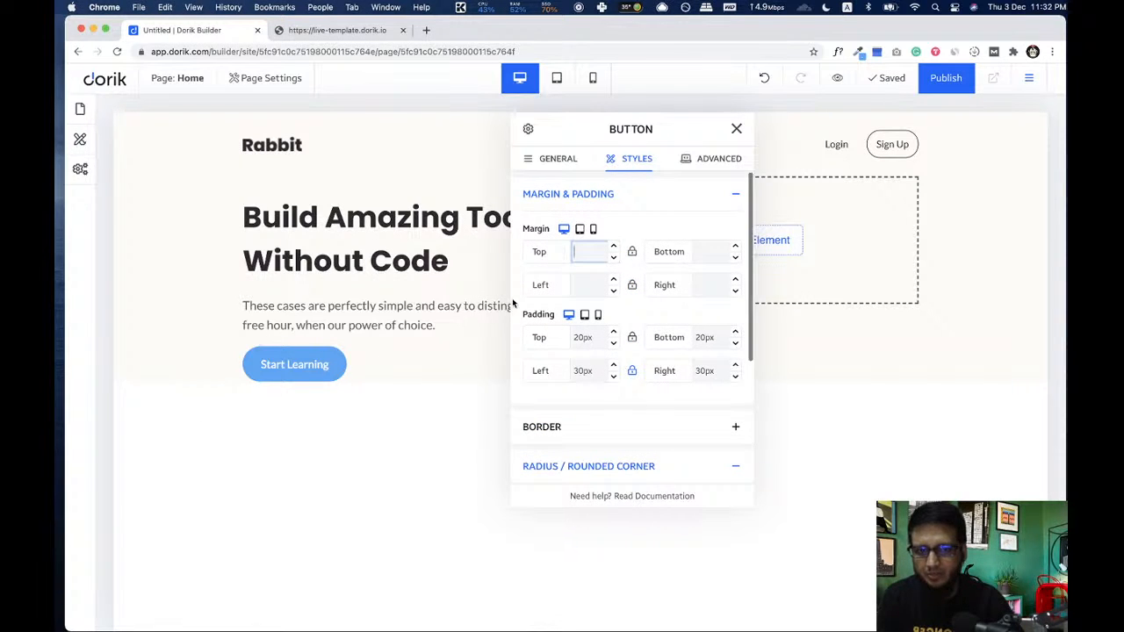
pyautogui.write('20px')
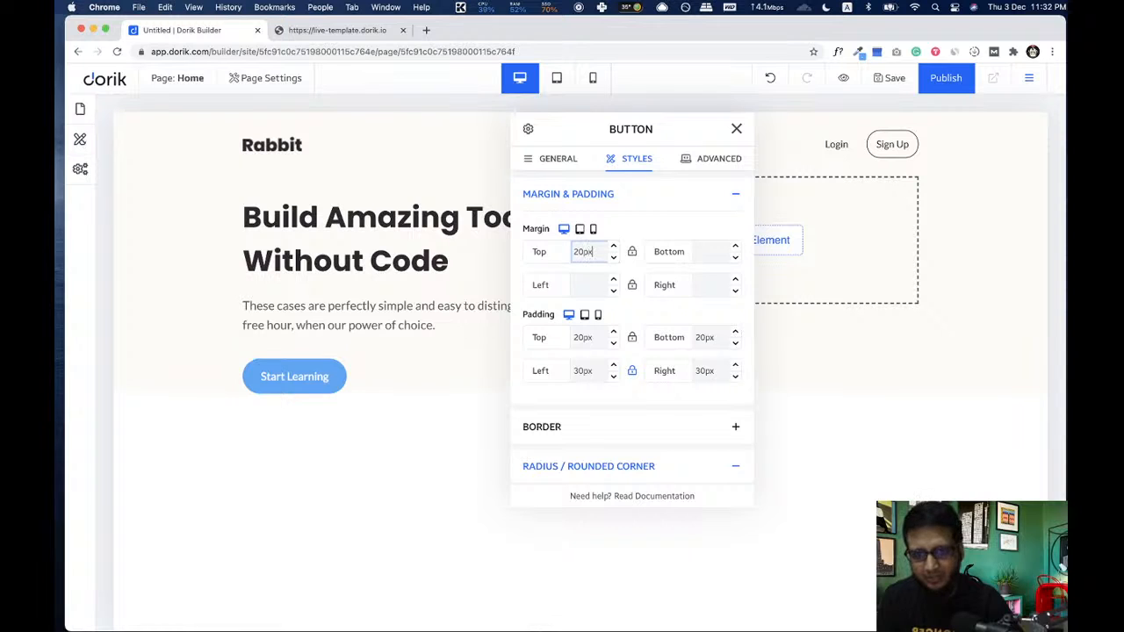
pyautogui.click(736, 128)
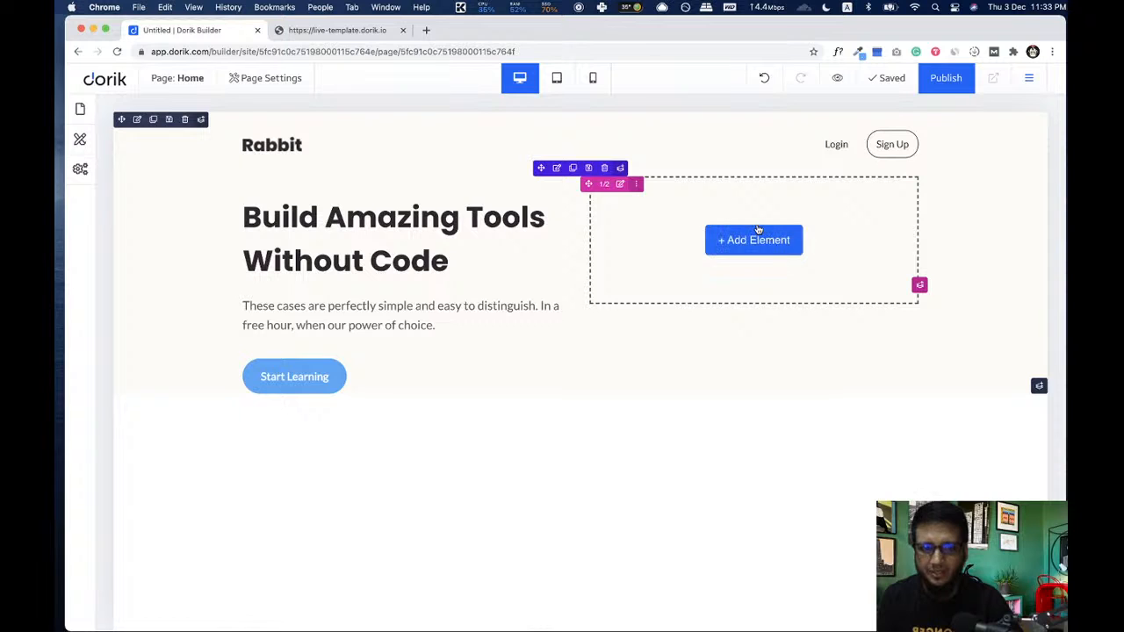
# - Switch to the reference page and copy the image address of the hero illustration
pyautogui.hotkey('ctrl', 'Tab')
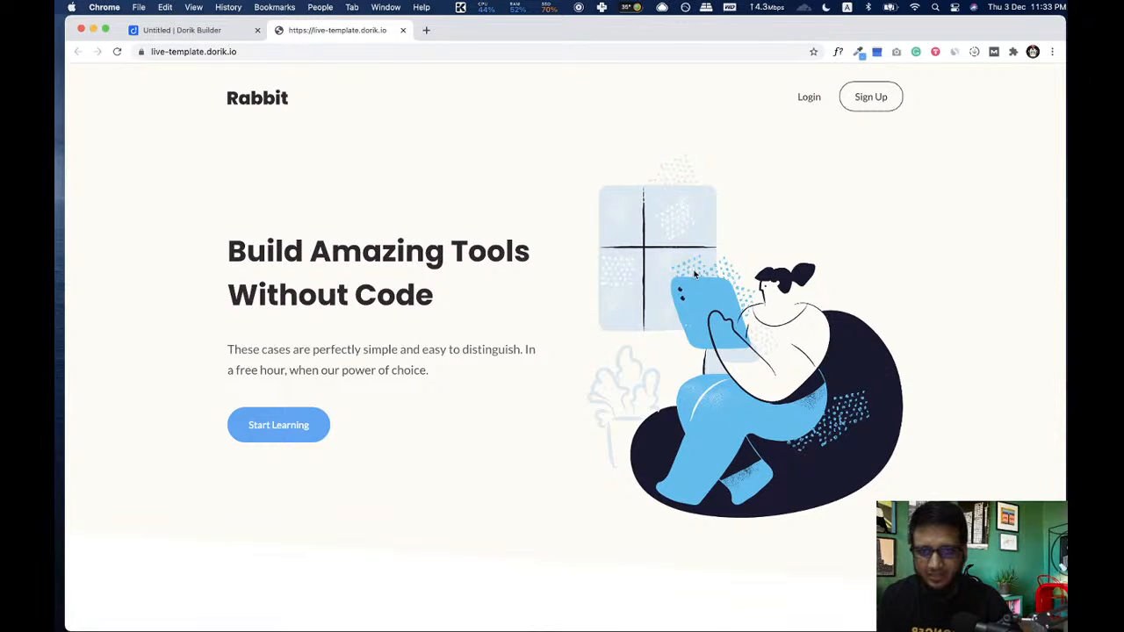
pyautogui.rightClick(680, 244)
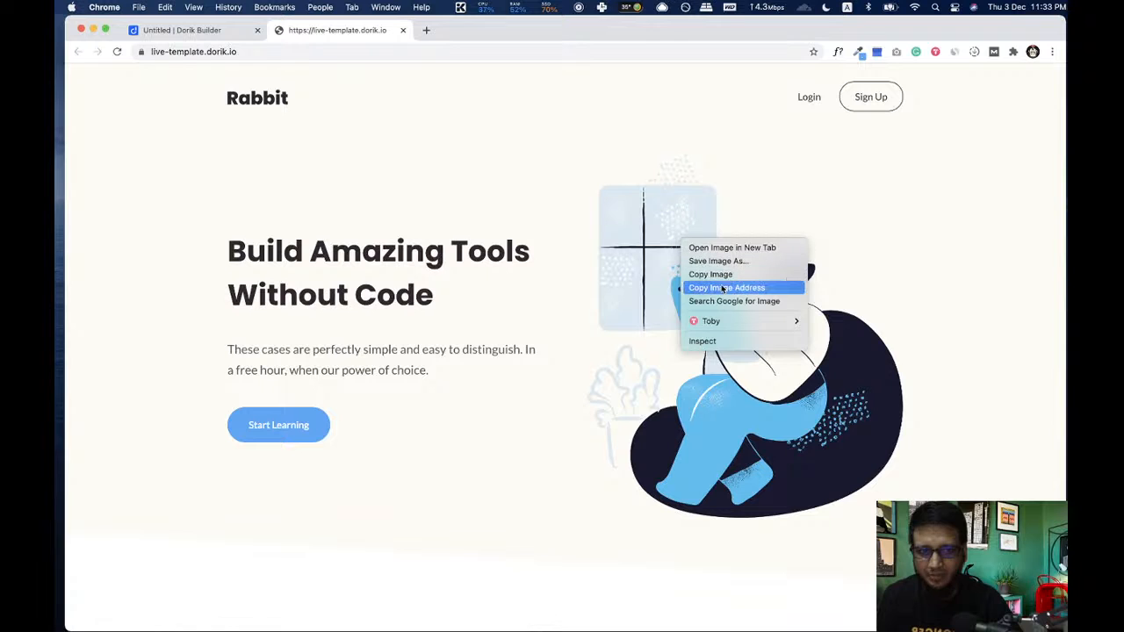
pyautogui.click(750, 294)
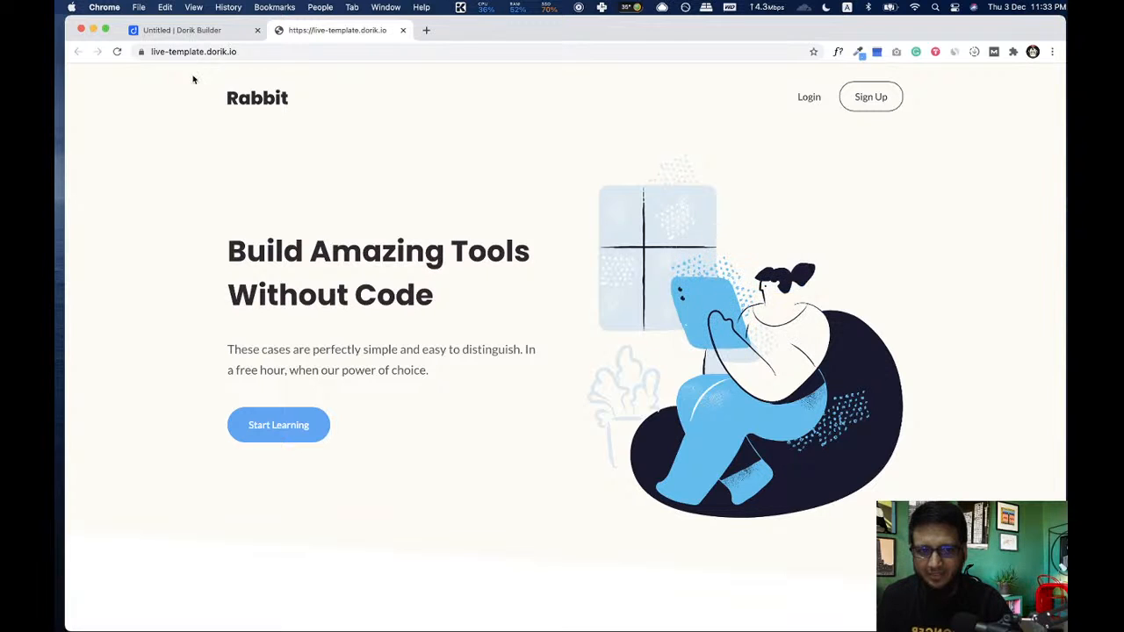
# - Return to the builder and add an Image element to the empty hero column, using the copied illustration address as its URL
pyautogui.click(208, 35)
pyautogui.click(757, 241)
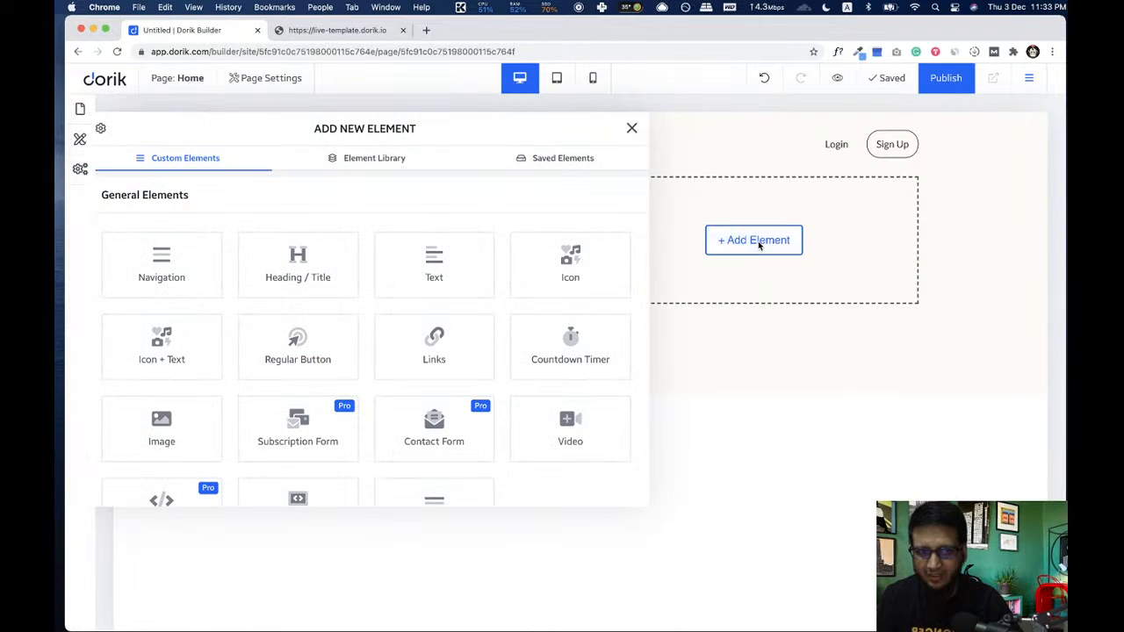
pyautogui.click(192, 415)
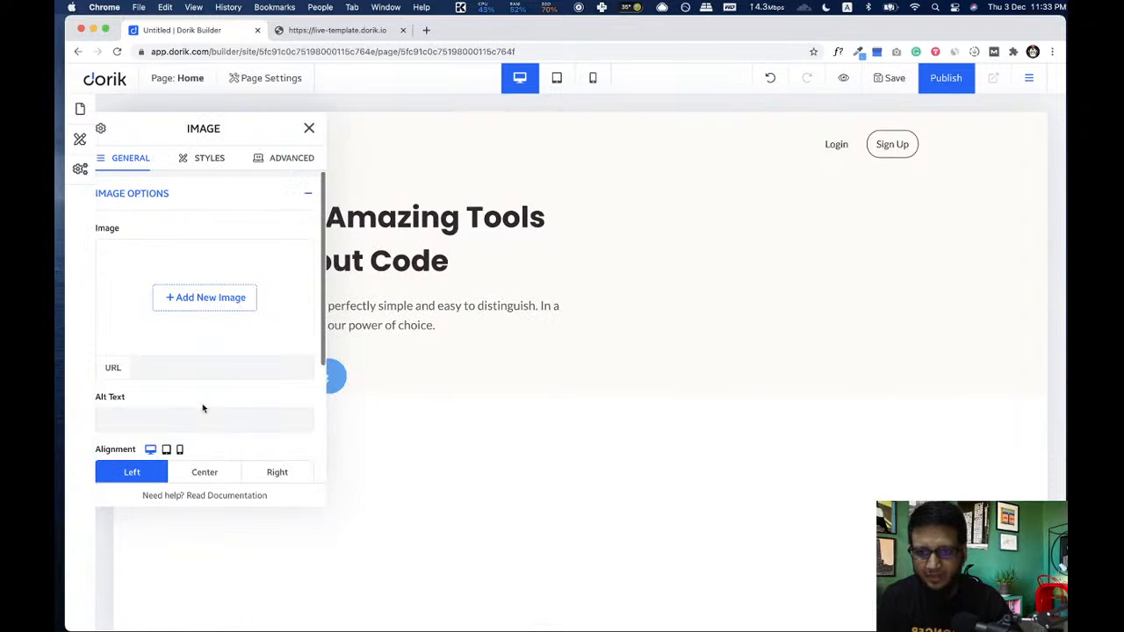
pyautogui.click(219, 368)
pyautogui.rightClick(181, 368)
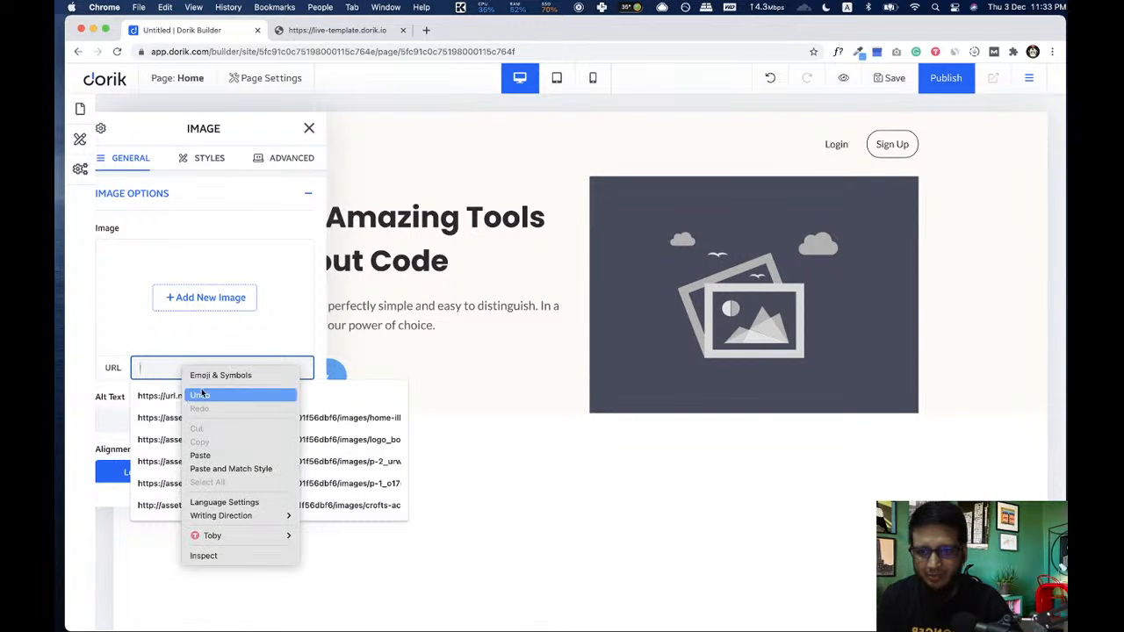
pyautogui.click(219, 456)
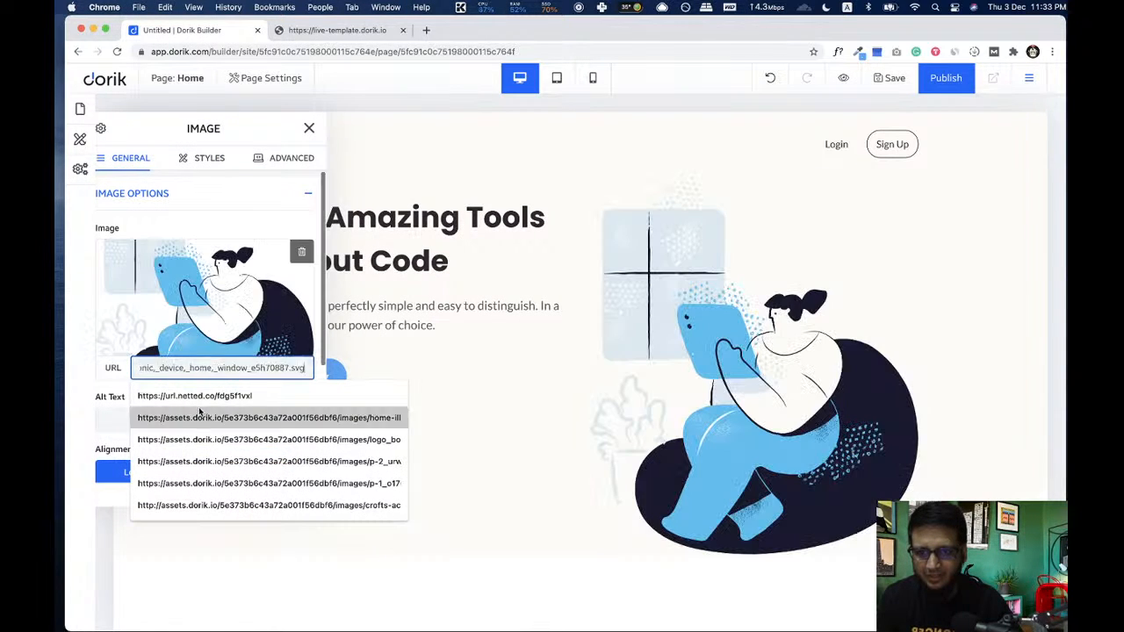
pyautogui.click(109, 381)
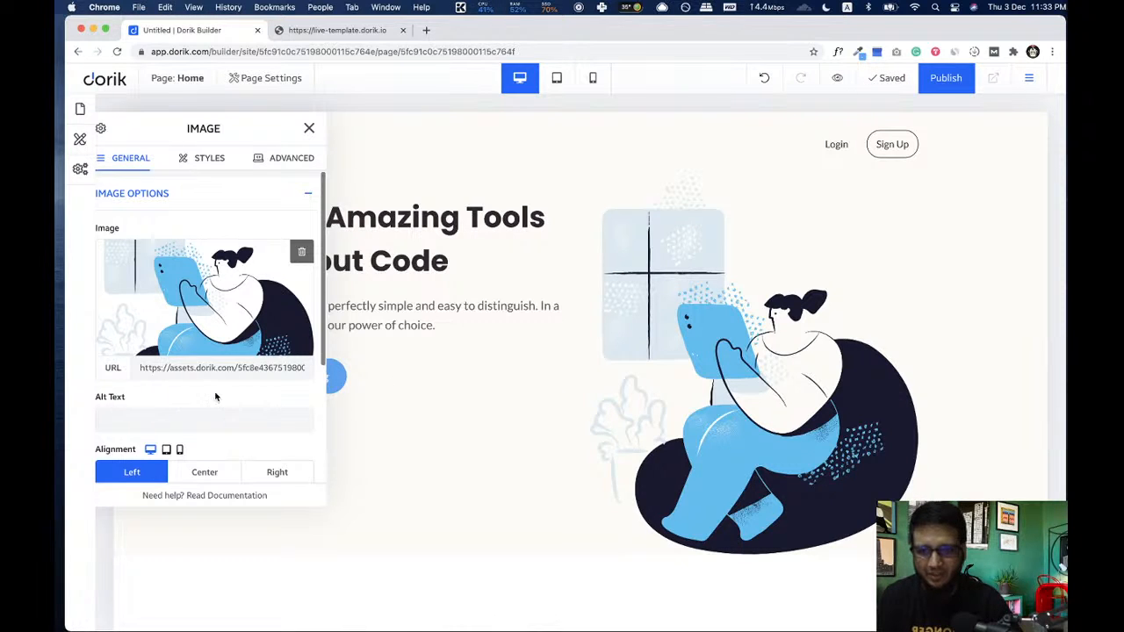
pyautogui.scroll(-3, 210, 396)
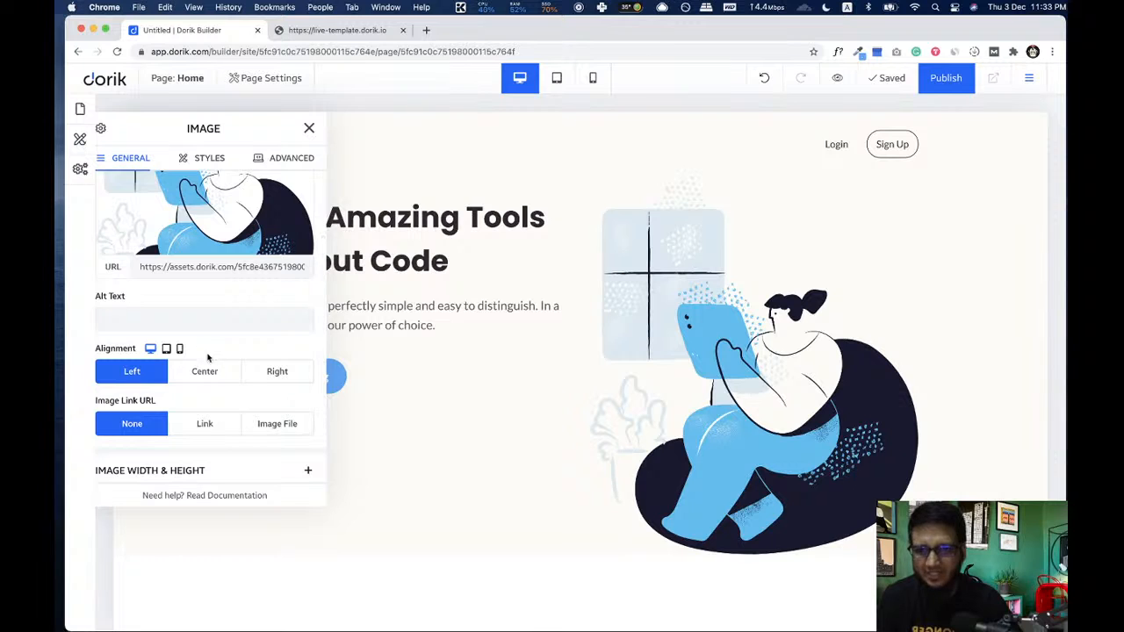
pyautogui.scroll(-2, 228, 391)
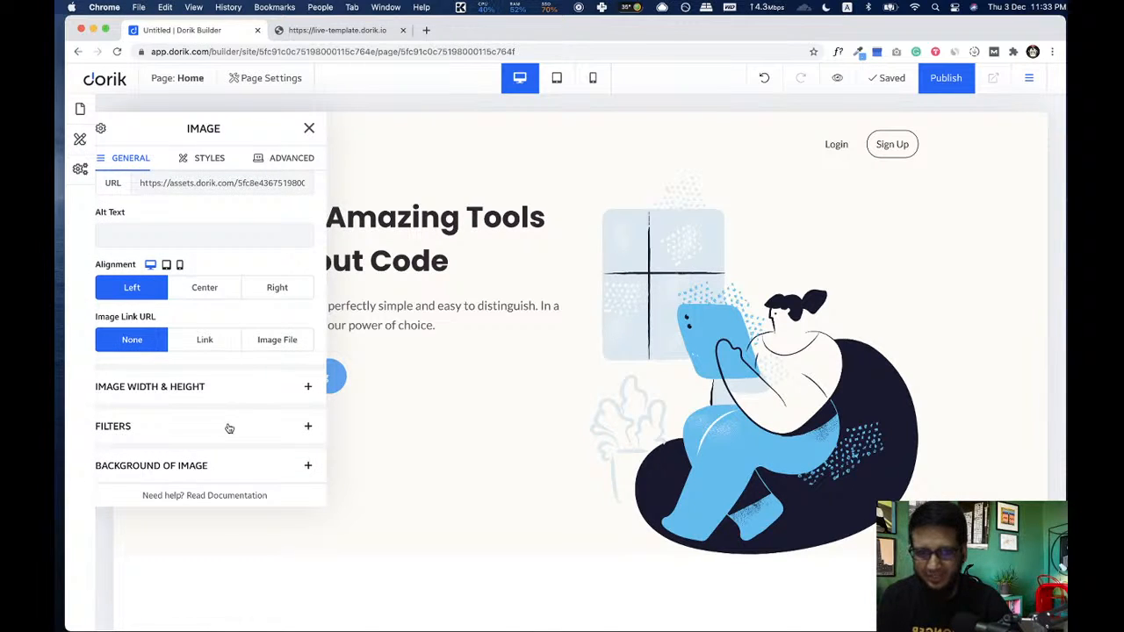
pyautogui.click(313, 141)
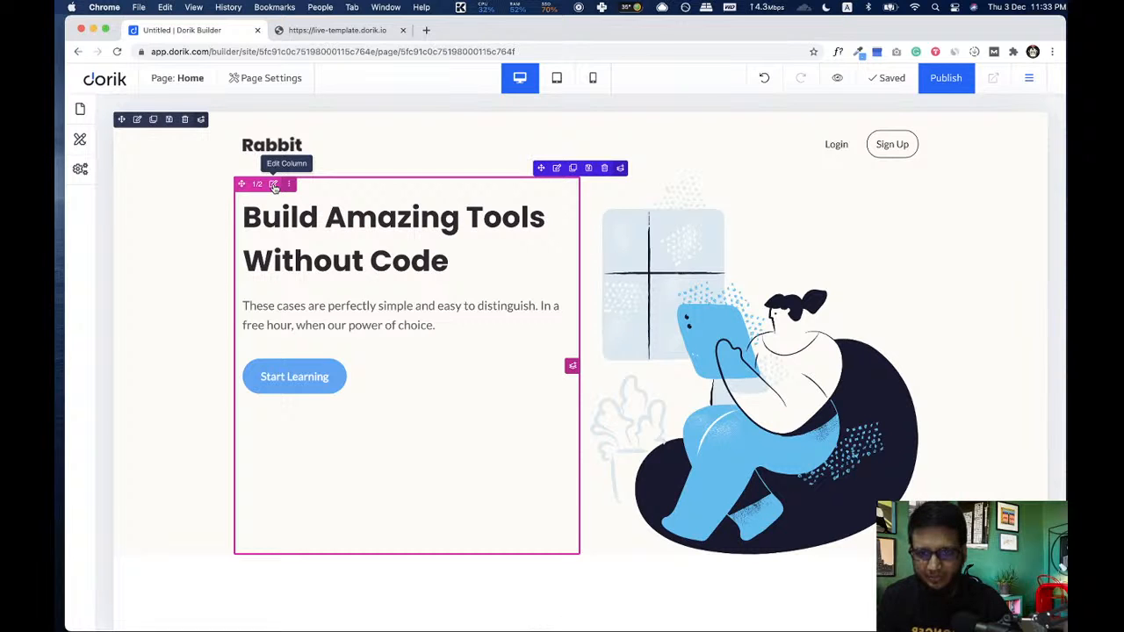
# - Set the vertical content alignment of the hero's text column to Center
pyautogui.click(274, 185)
pyautogui.moveTo(193, 136); pyautogui.dragTo(823, 163)
pyautogui.scroll(-5, 830, 334)
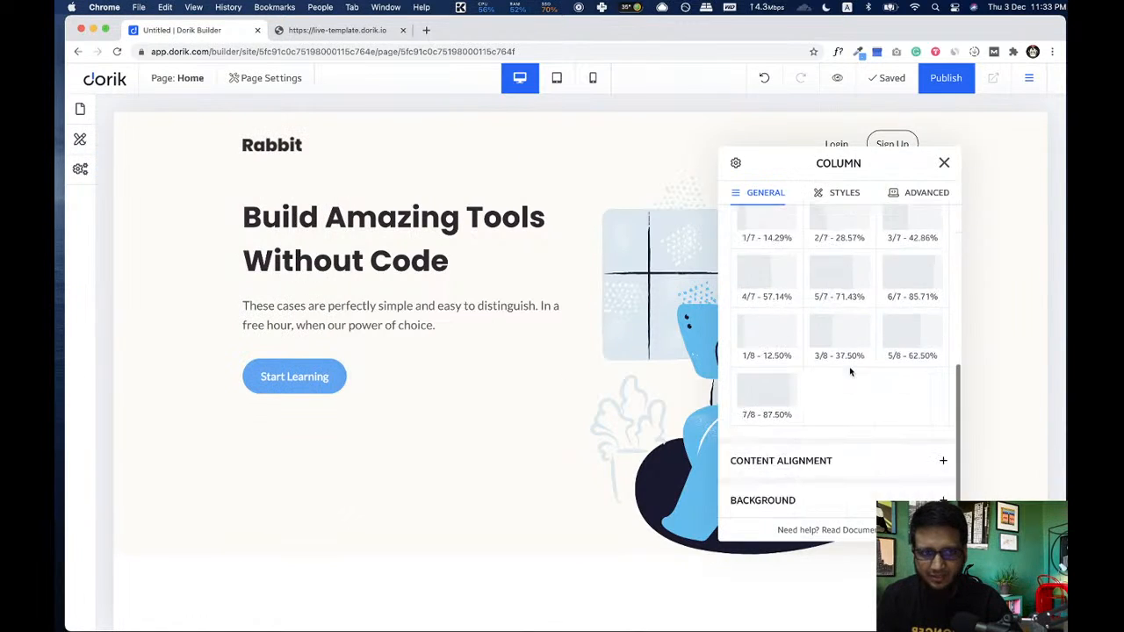
pyautogui.click(816, 460)
pyautogui.moveTo(725, 376); pyautogui.dragTo(812, 379)
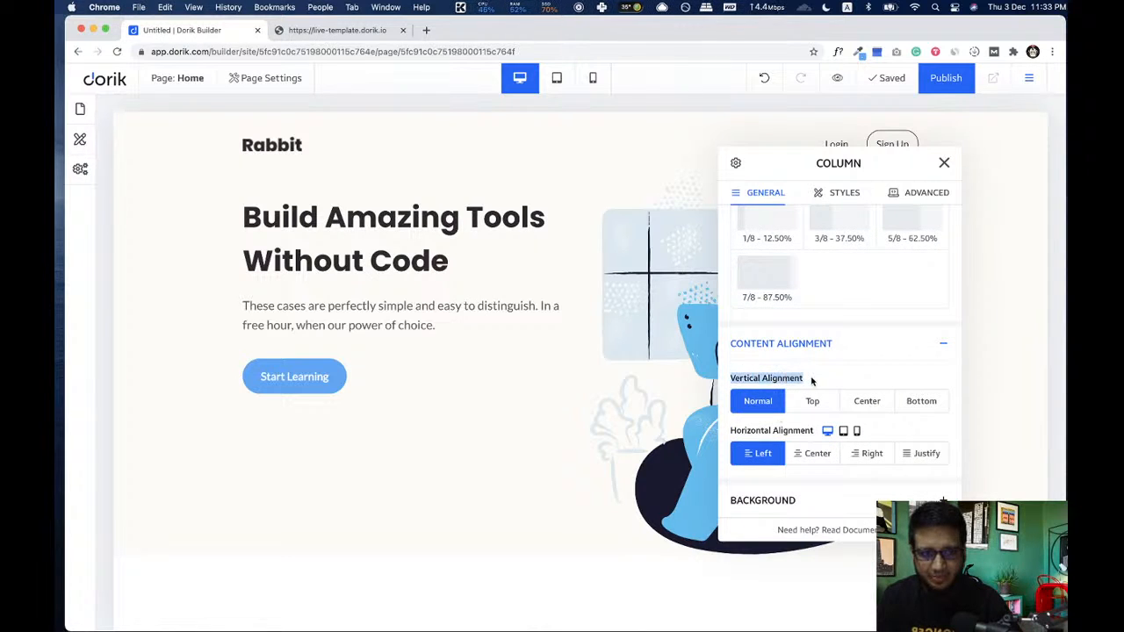
pyautogui.click(868, 402)
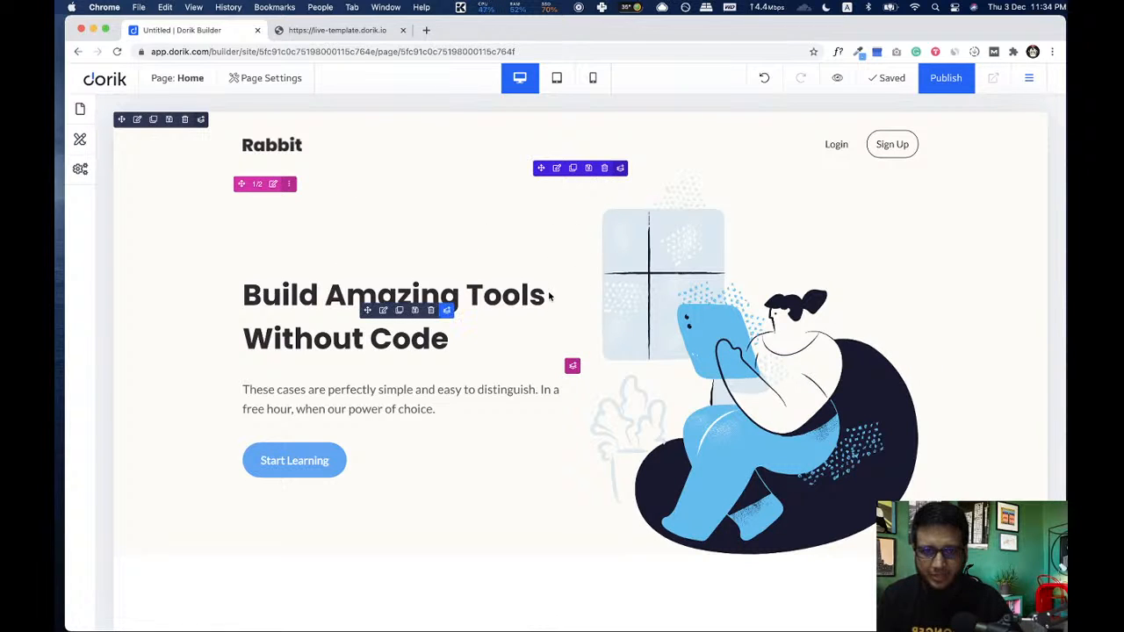
# - Set the hero row's column gap to 60px and close the row settings
pyautogui.click(557, 170)
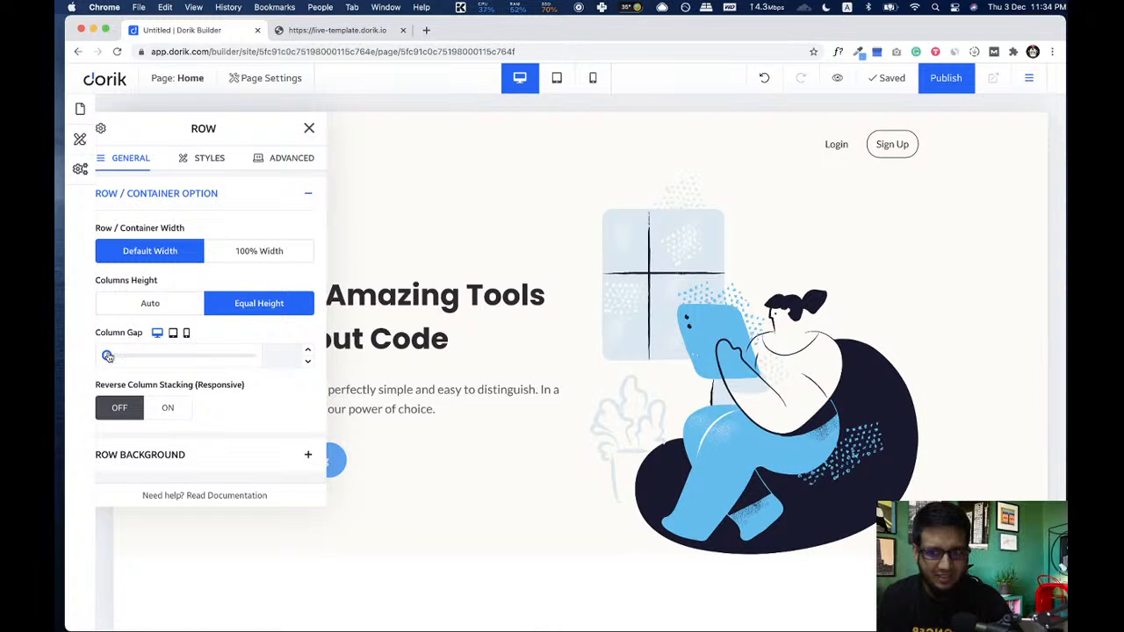
pyautogui.moveTo(125, 357)
pyautogui.mouseDown()
pyautogui.moveTo(169, 357)
pyautogui.moveTo(134, 357)
pyautogui.mouseUp()
pyautogui.write('6')
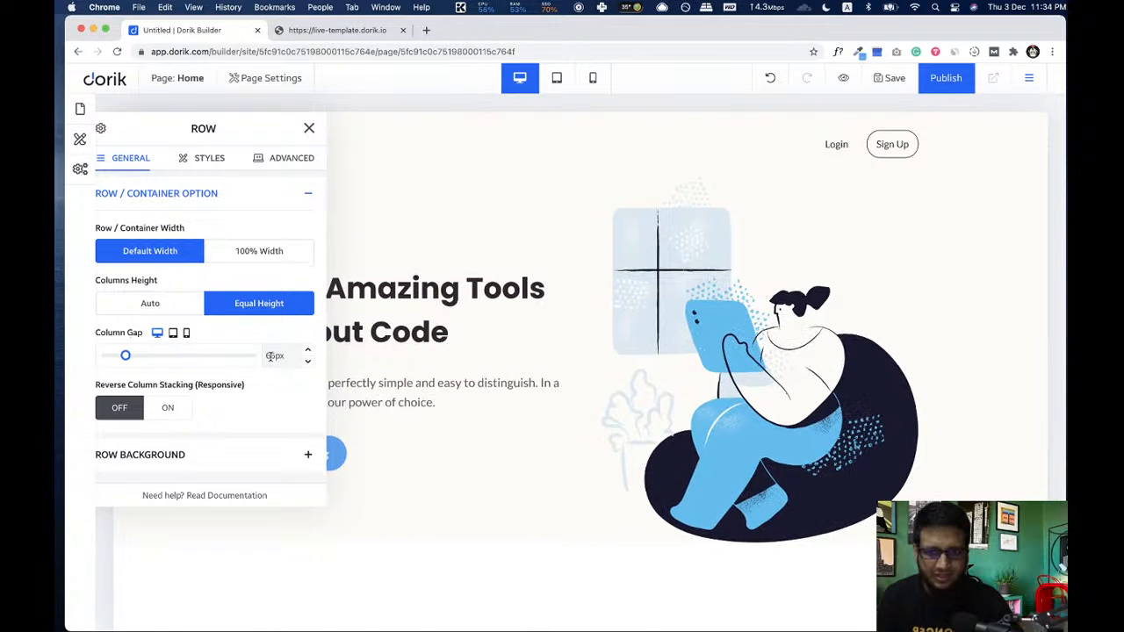
pyautogui.write('0')
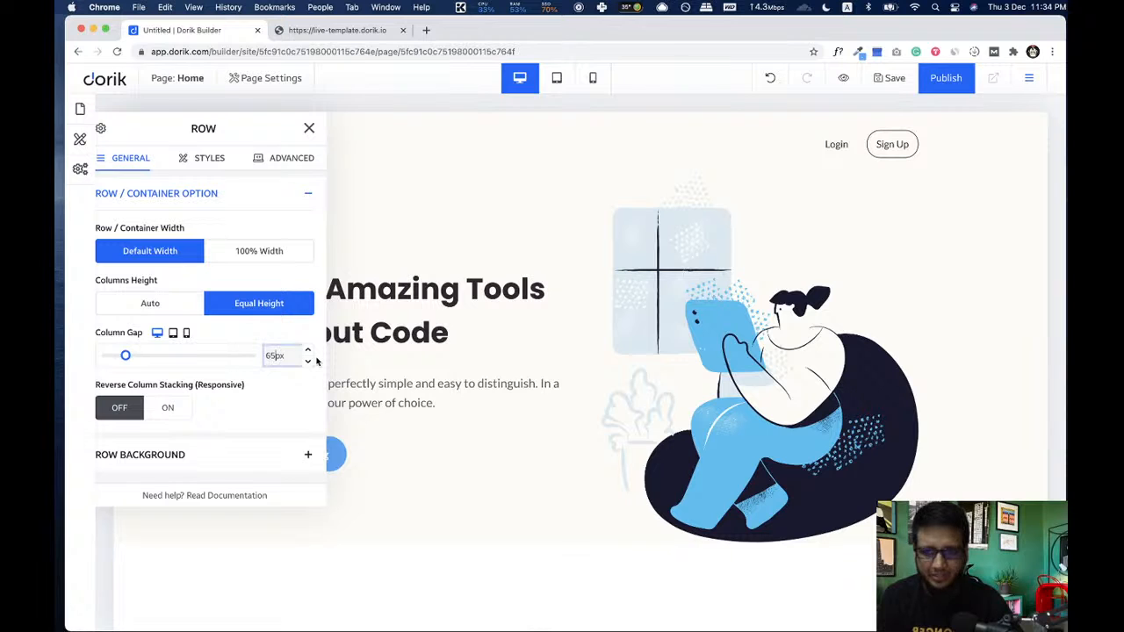
pyautogui.click(309, 128)
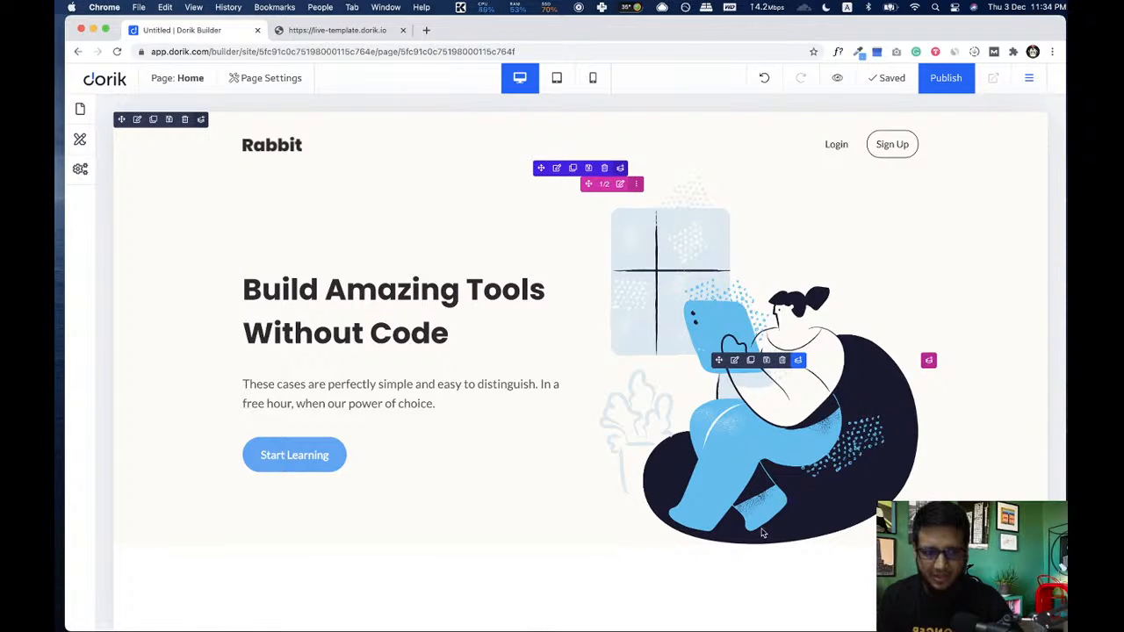
# - Open the margin and padding settings of the hero section
pyautogui.click(137, 121)
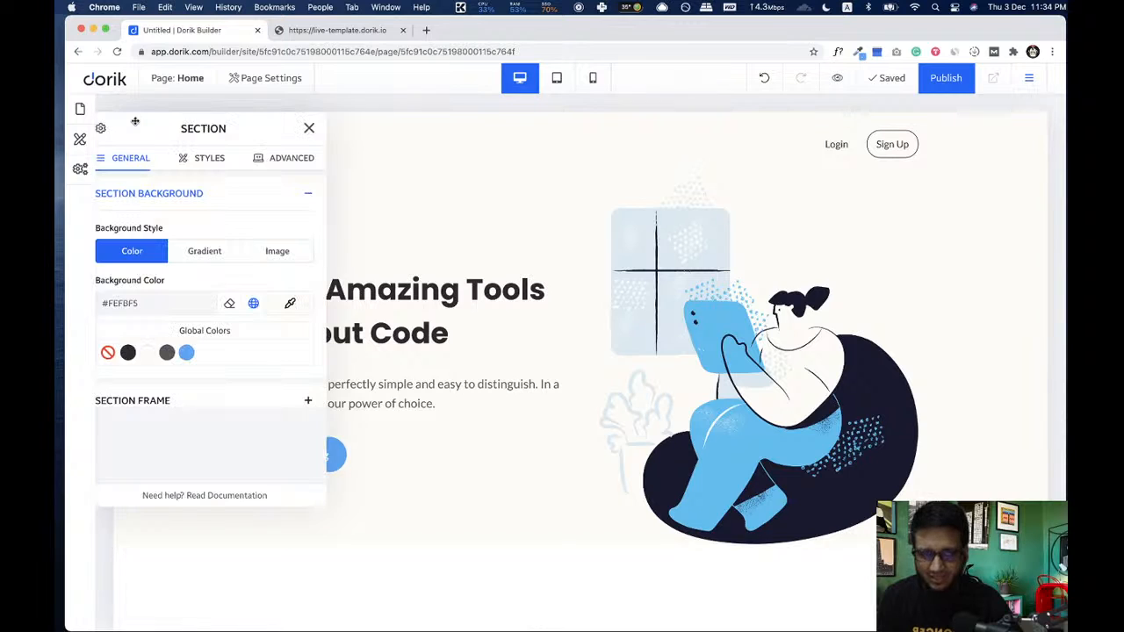
pyautogui.click(199, 158)
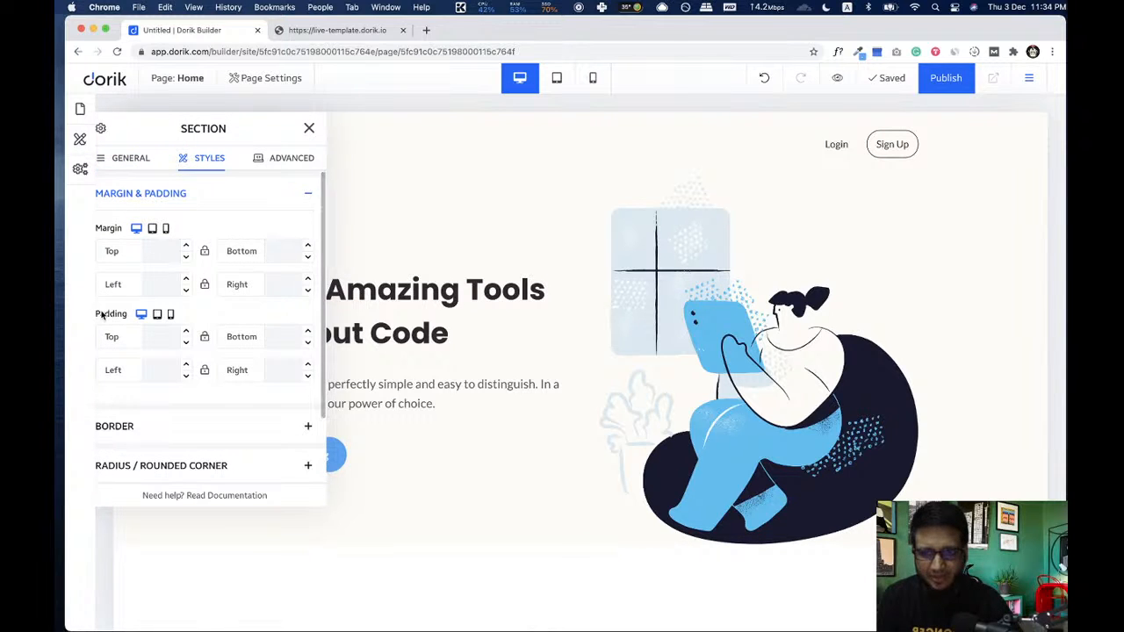
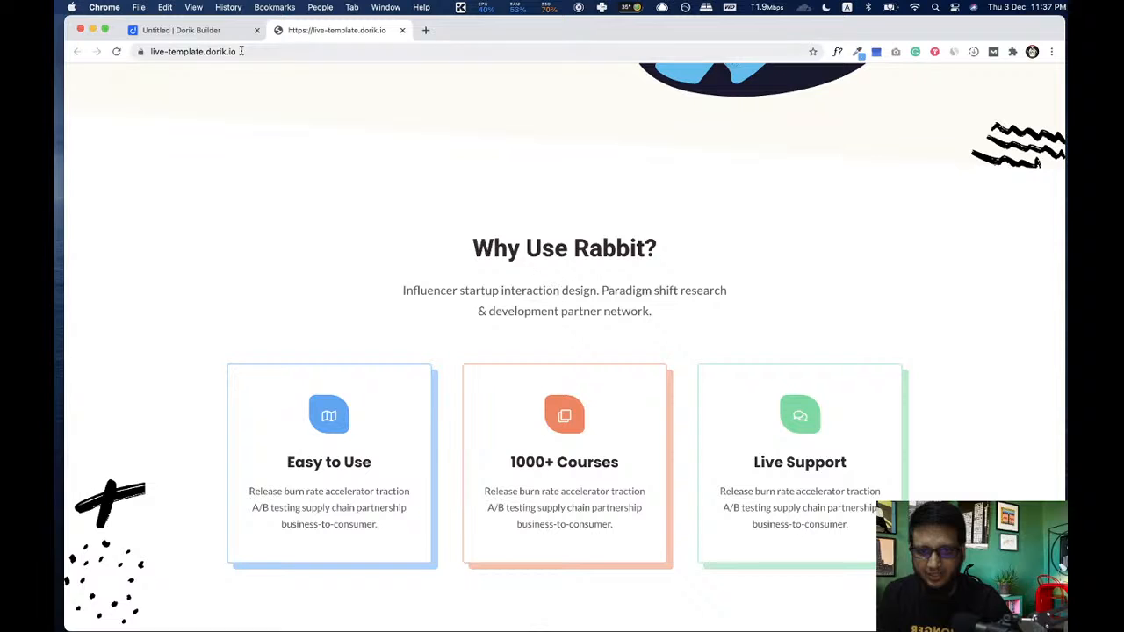
# - Return to the builder and add a row with three equal columns below the empty one-column row in the new section
pyautogui.click(208, 32)
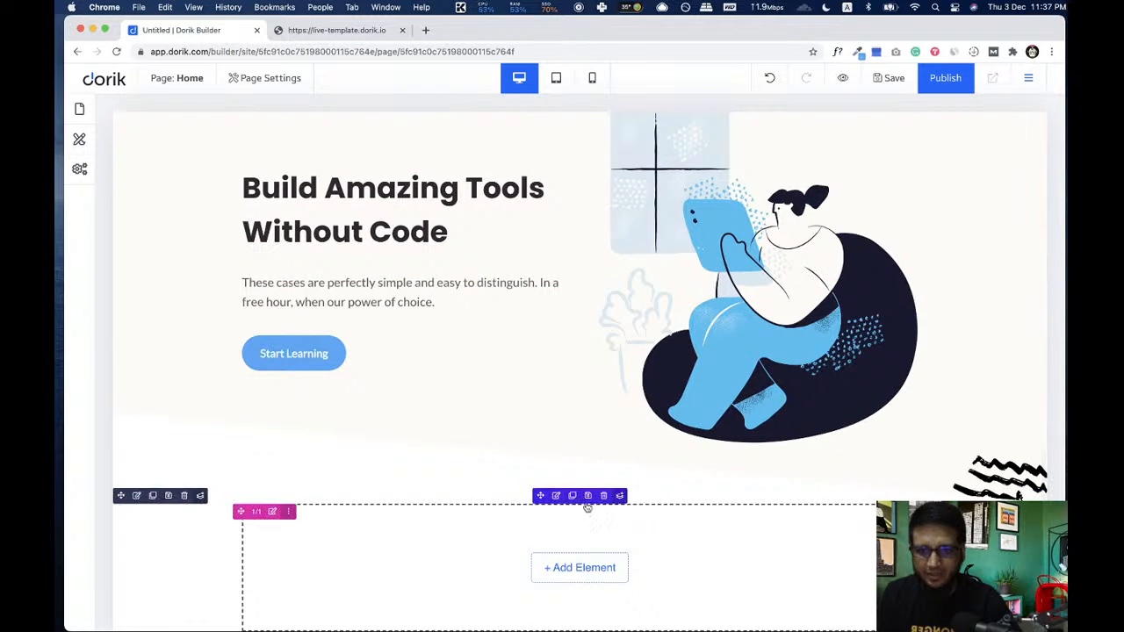
pyautogui.click(621, 496)
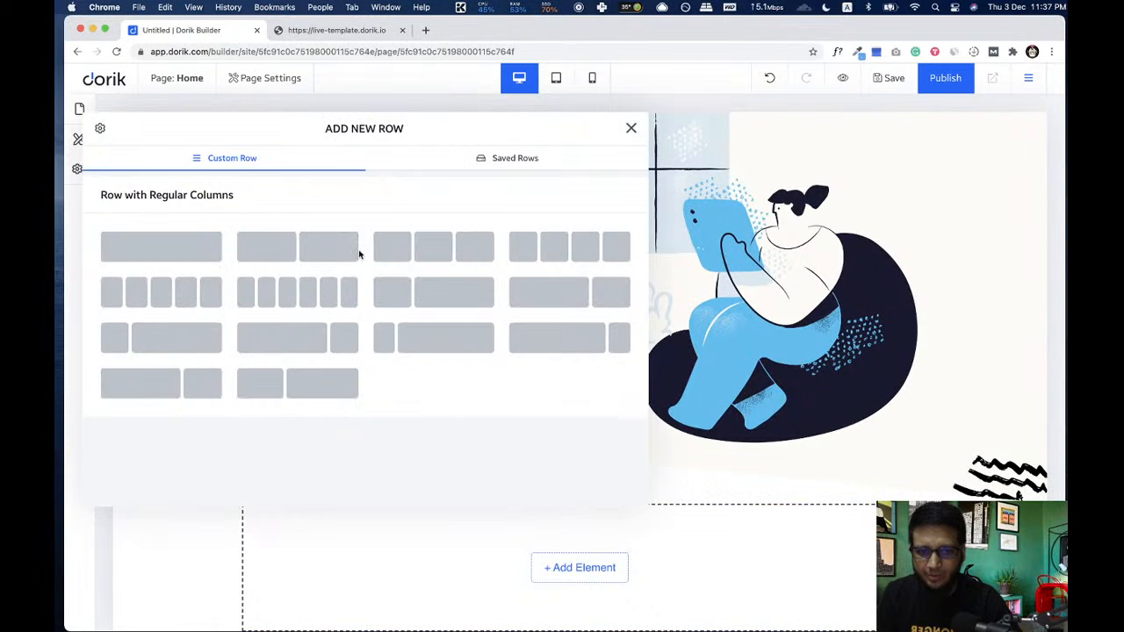
pyautogui.click(436, 254)
pyautogui.scroll(-3, 409, 299)
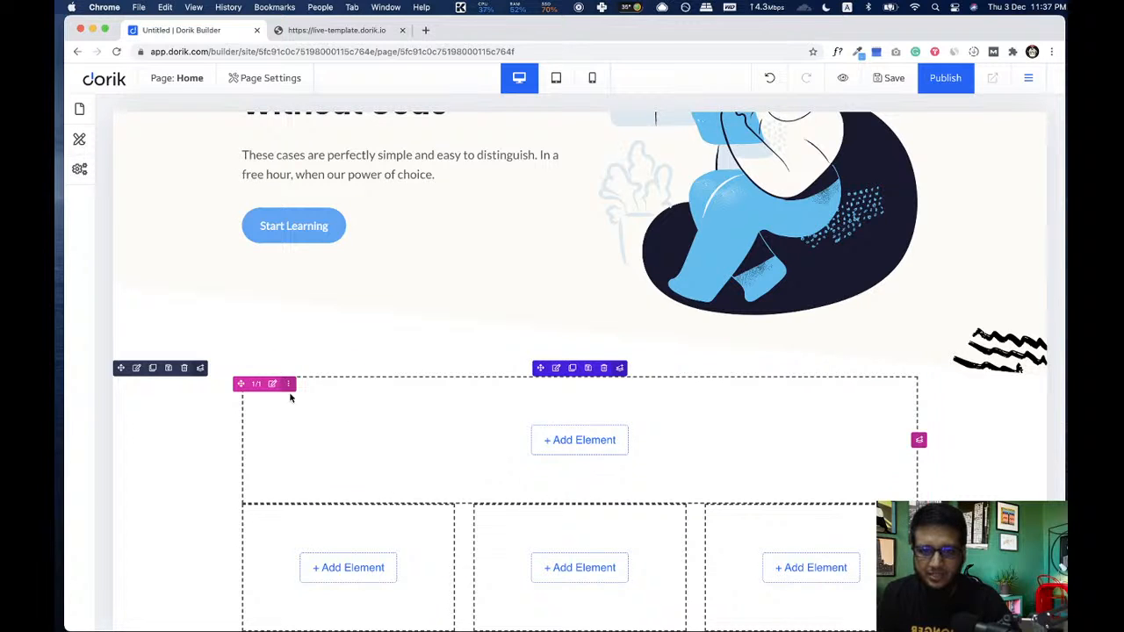
# - Compare with the live template page, then set the empty full-width column above the three-column row to 3/5 - 60% size
pyautogui.click(347, 30)
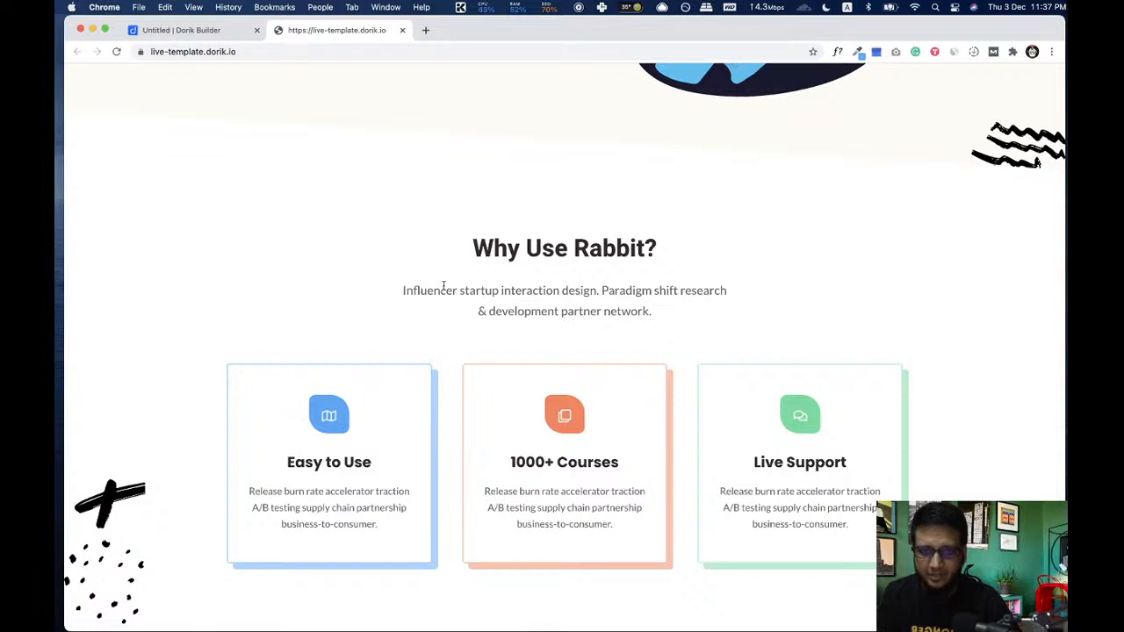
pyautogui.click(195, 30)
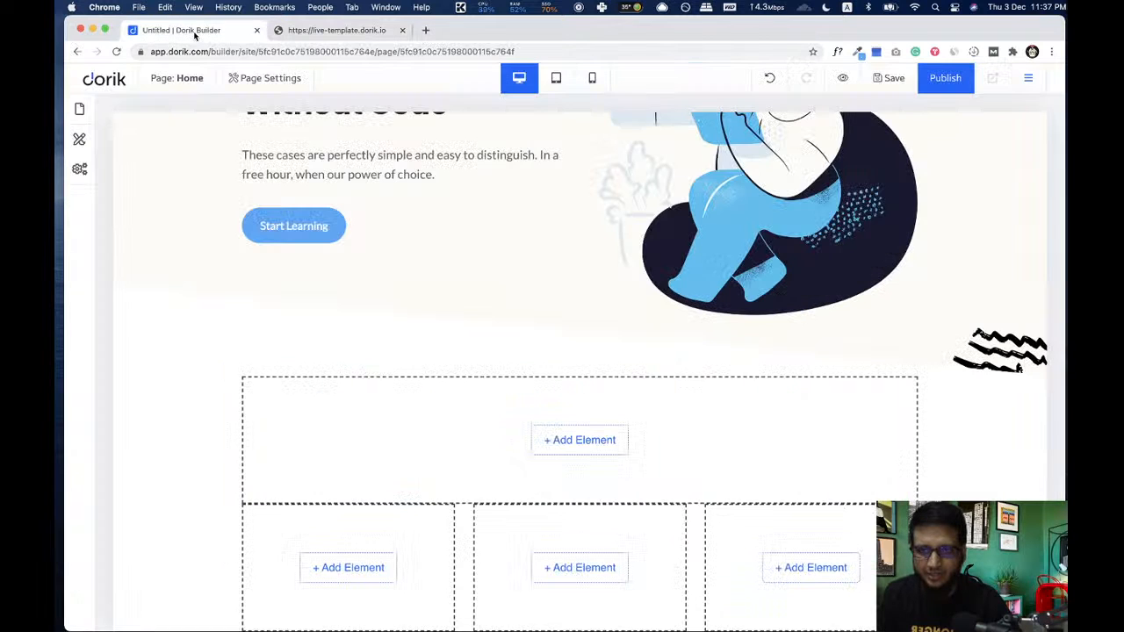
pyautogui.click(325, 30)
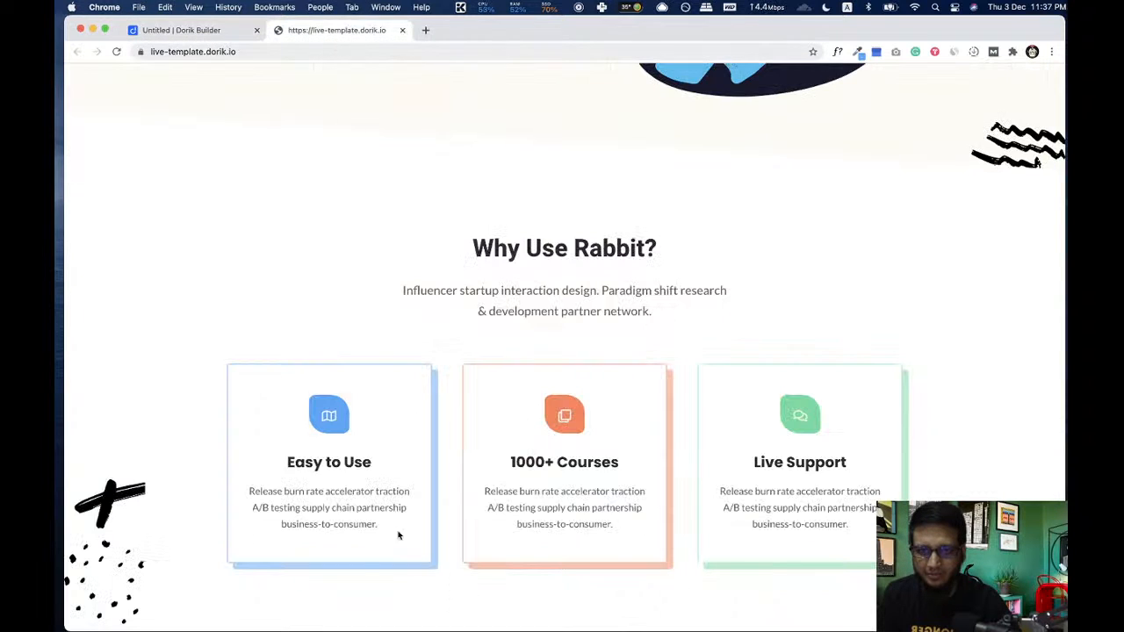
pyautogui.click(198, 30)
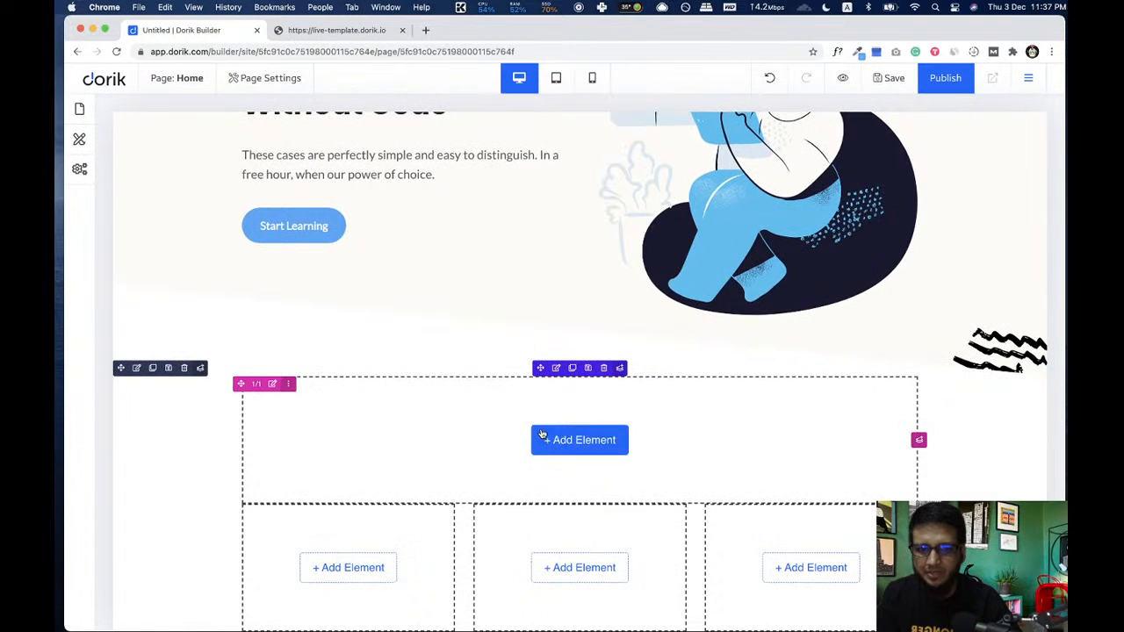
pyautogui.click(256, 386)
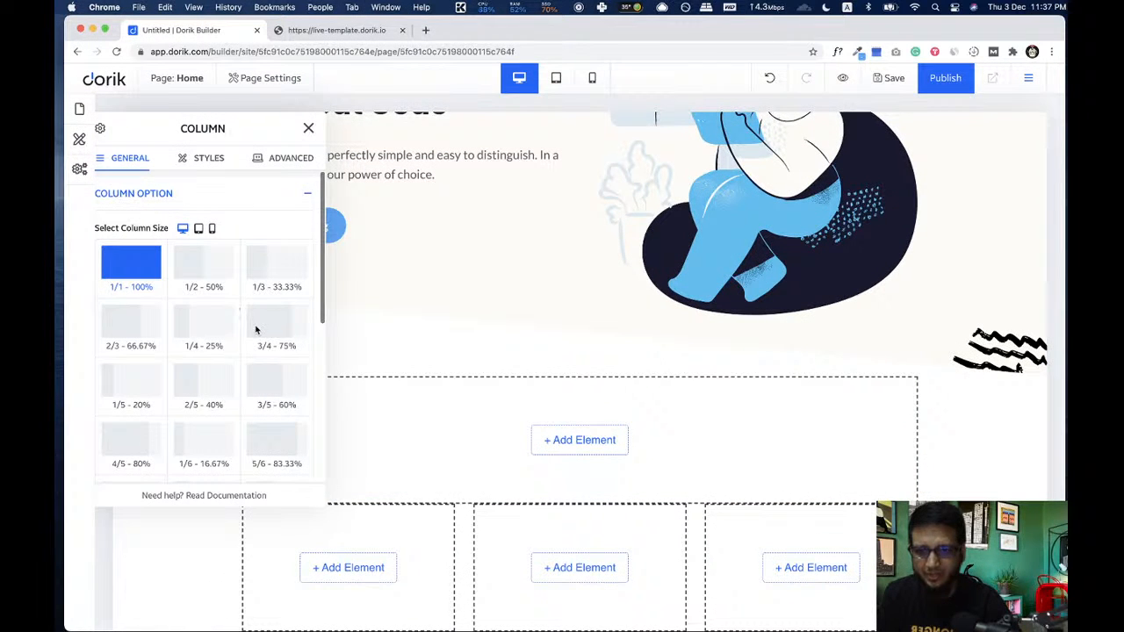
pyautogui.click(267, 381)
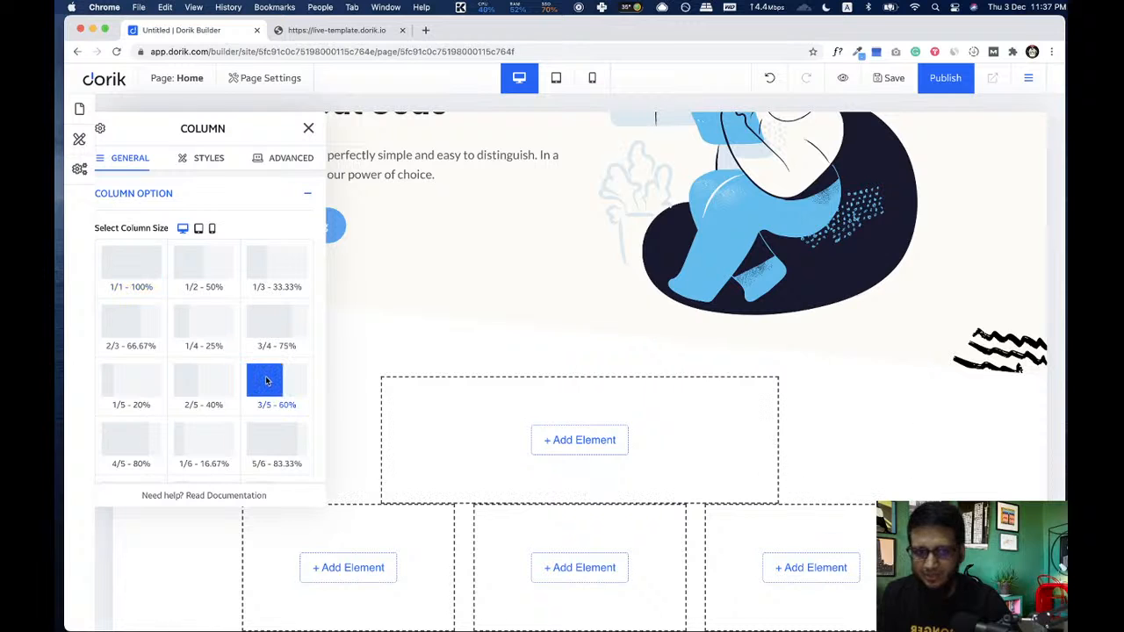
pyautogui.click(309, 130)
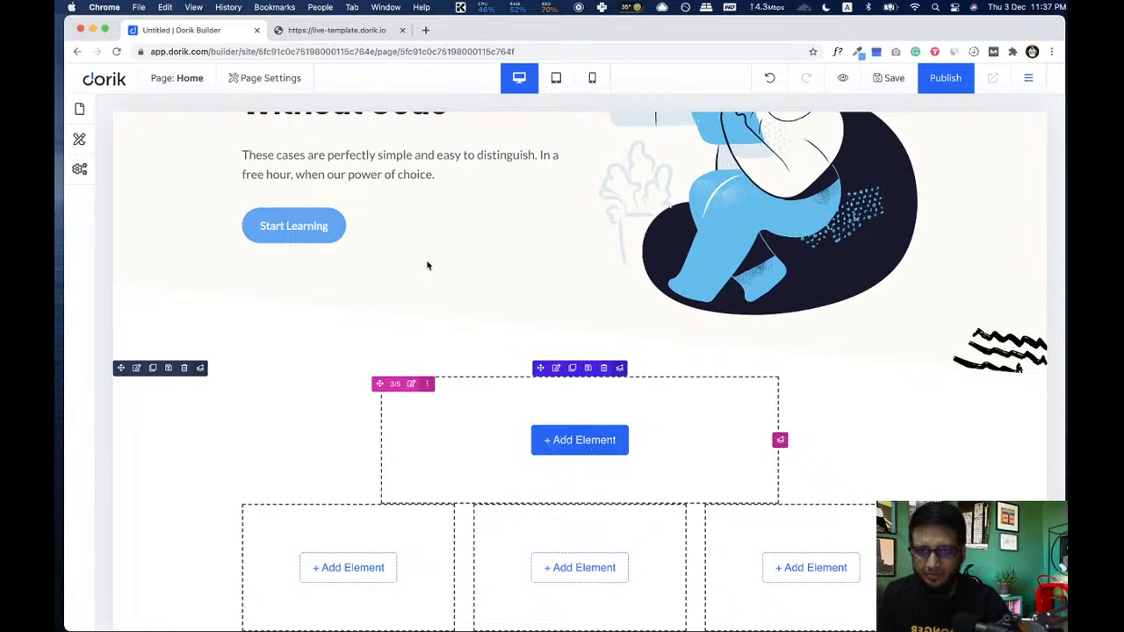
# - Add a Heading / Title element to the 3/5 column and set its heading tag to H2
pyautogui.click(313, 35)
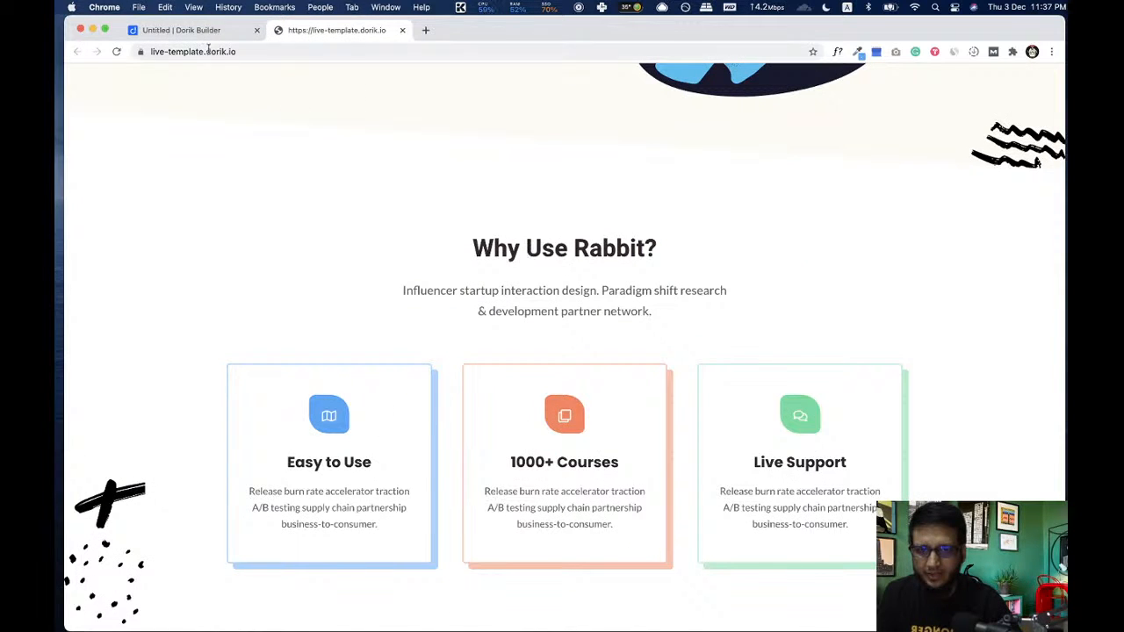
pyautogui.click(186, 30)
pyautogui.click(580, 439)
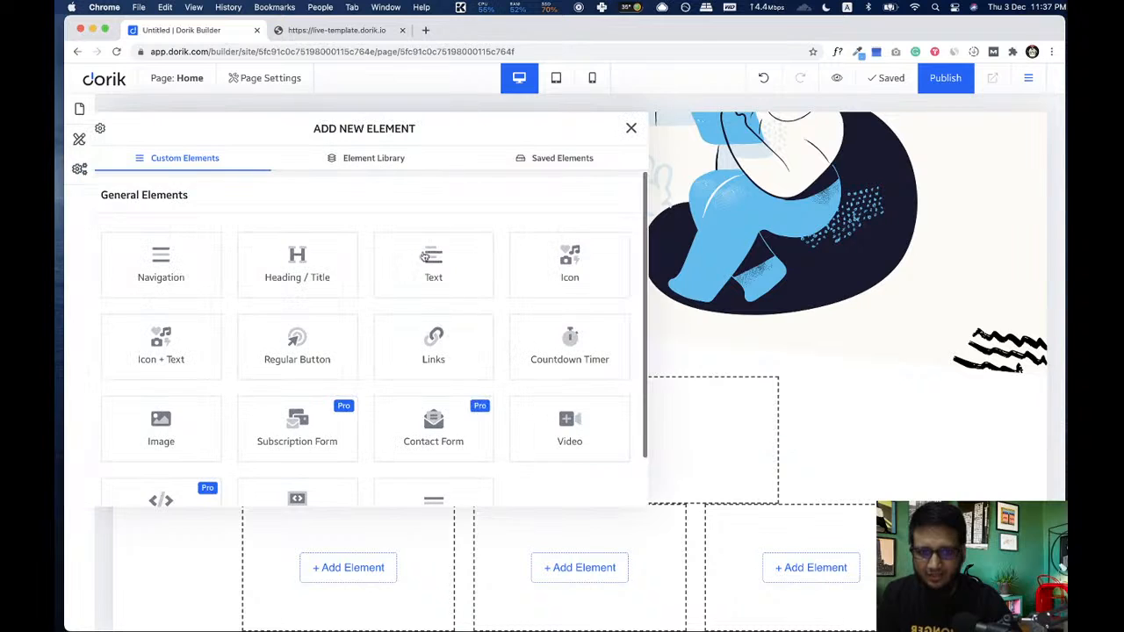
pyautogui.click(329, 263)
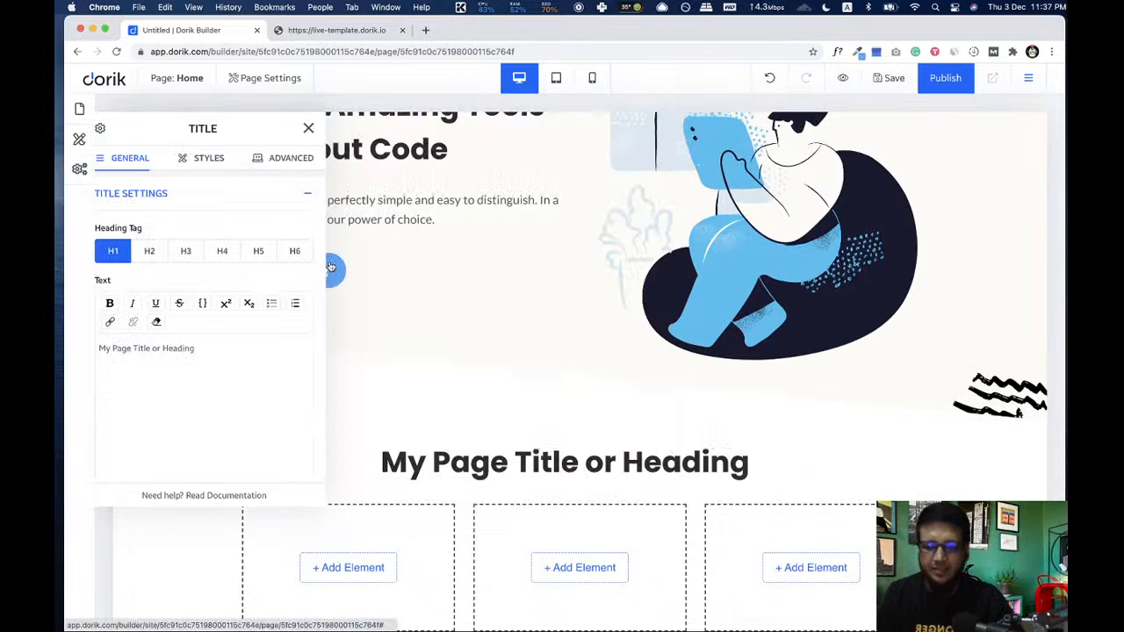
pyautogui.click(150, 252)
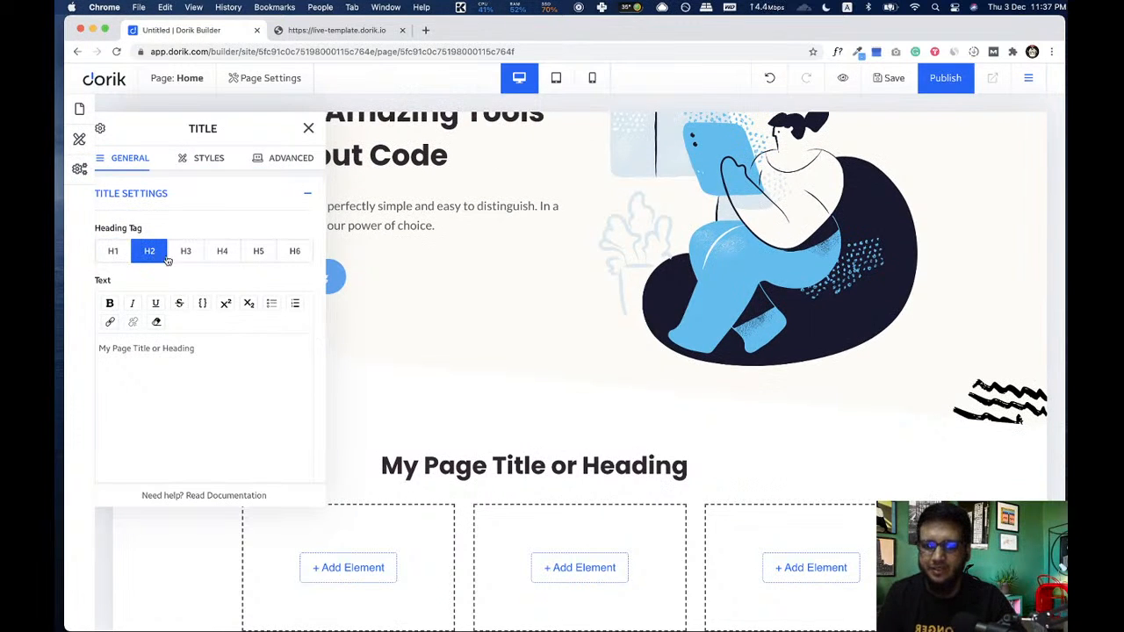
# - Check the live template's section title and replace the new heading's text with "Why Use Rabbit?"
pyautogui.click(342, 30)
pyautogui.scroll(5, 515, 247)
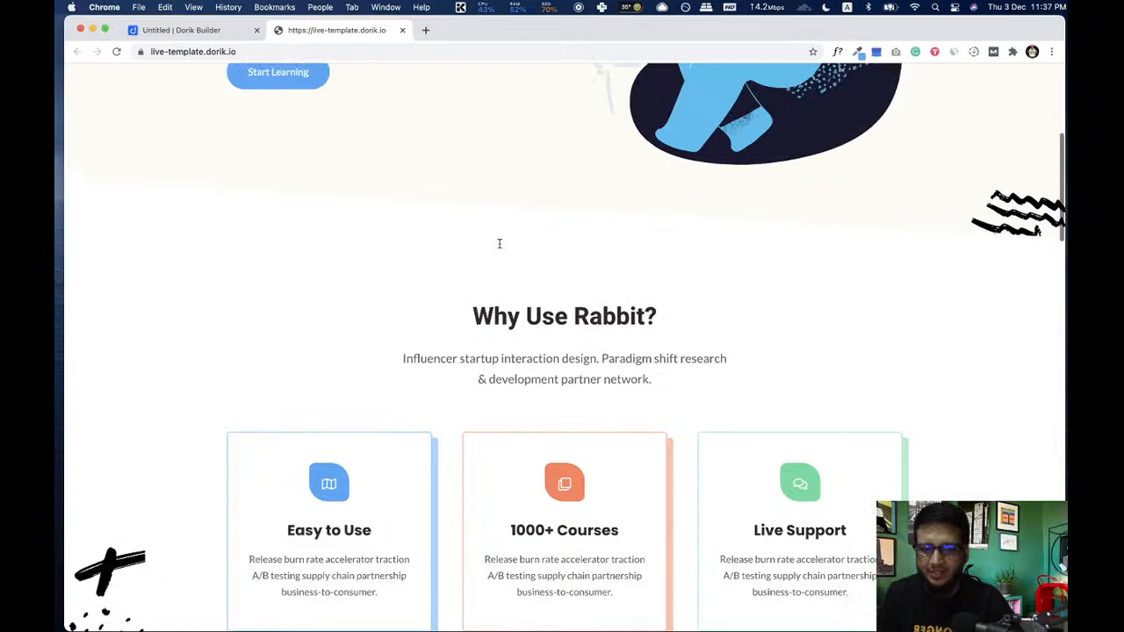
pyautogui.scroll(-1, 338, 264)
pyautogui.scroll(1, 339, 265)
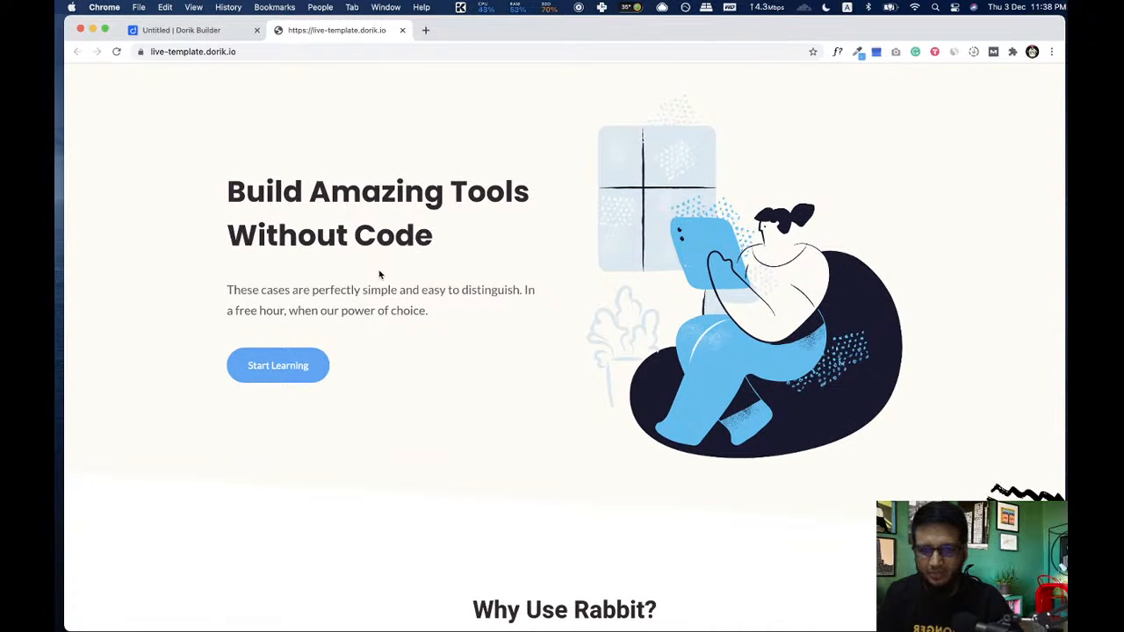
pyautogui.scroll(-5, 380, 275)
pyautogui.click(186, 29)
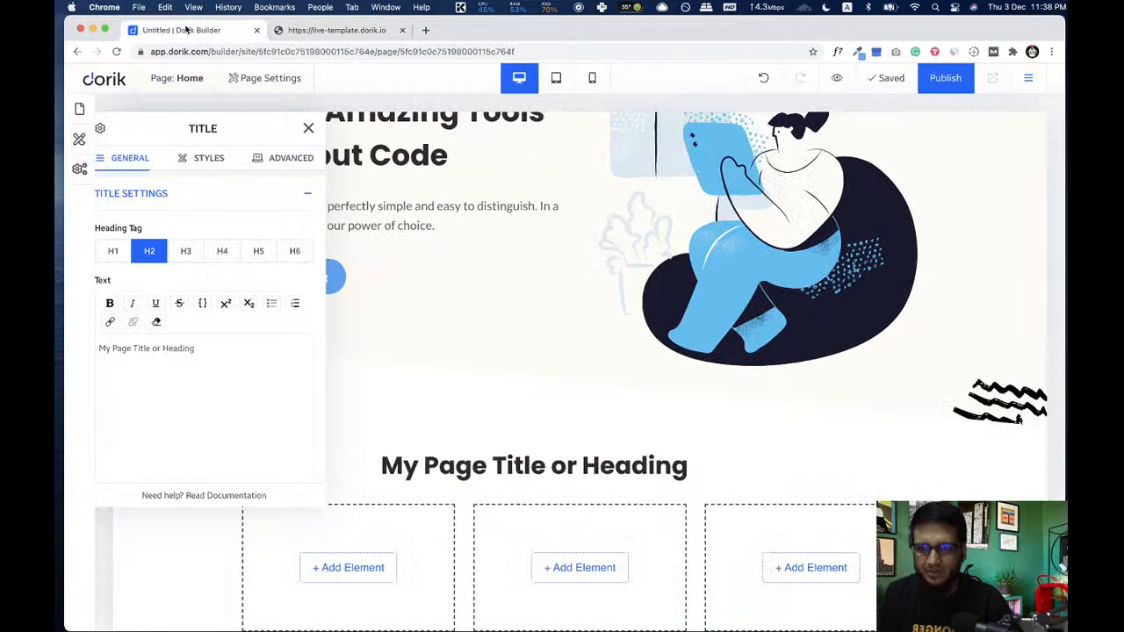
pyautogui.moveTo(211, 342); pyautogui.dragTo(109, 342)
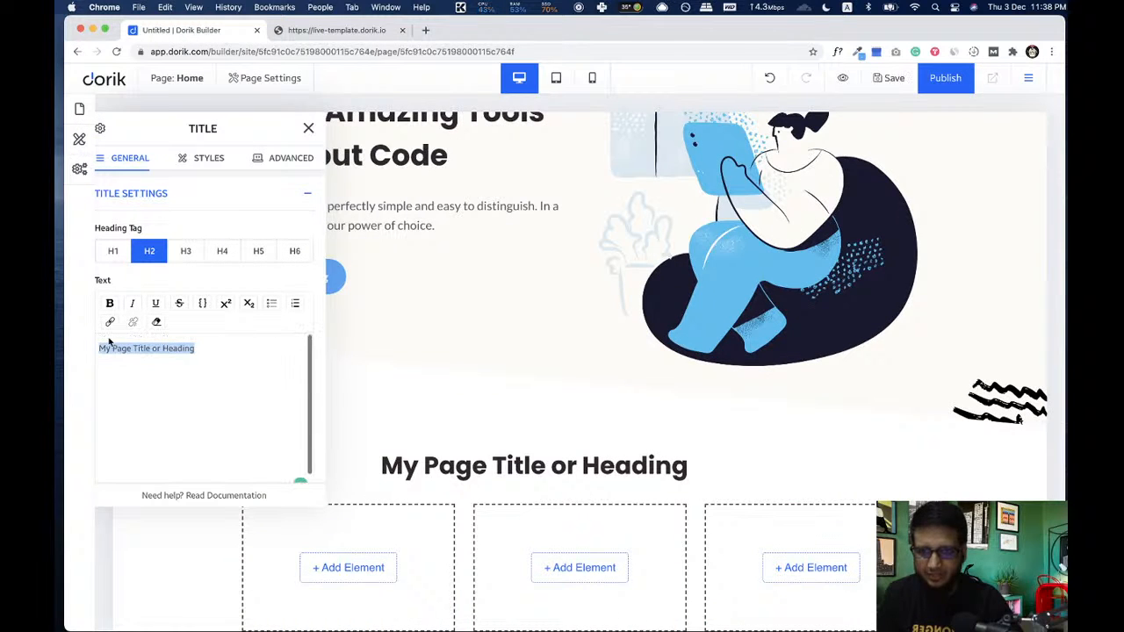
pyautogui.write('Why')
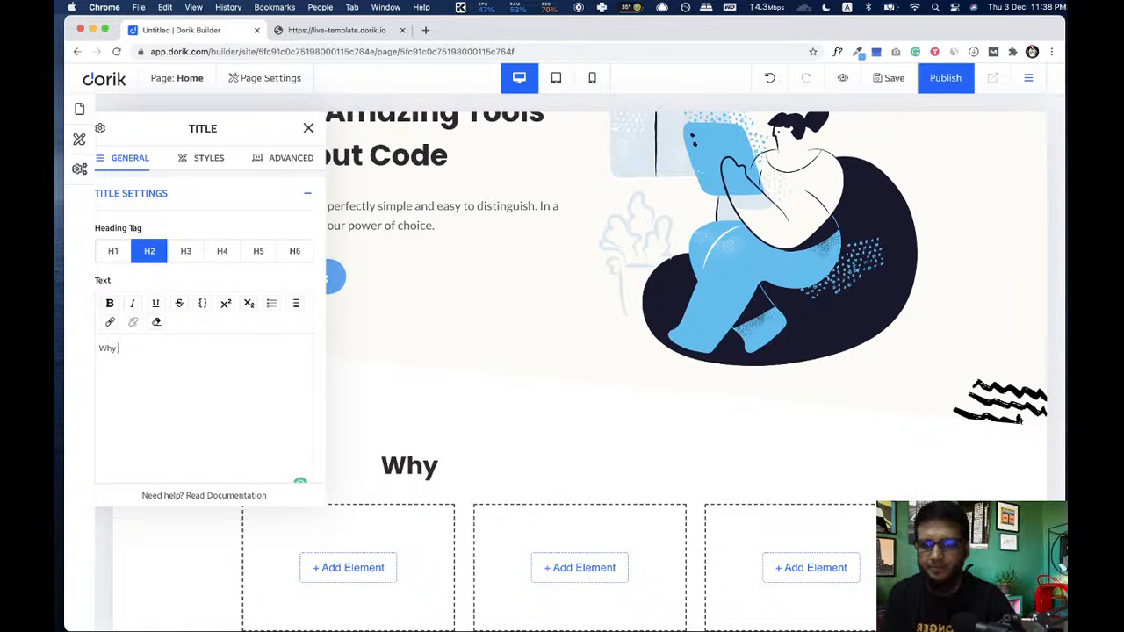
pyautogui.write(' Use Rabbit?')
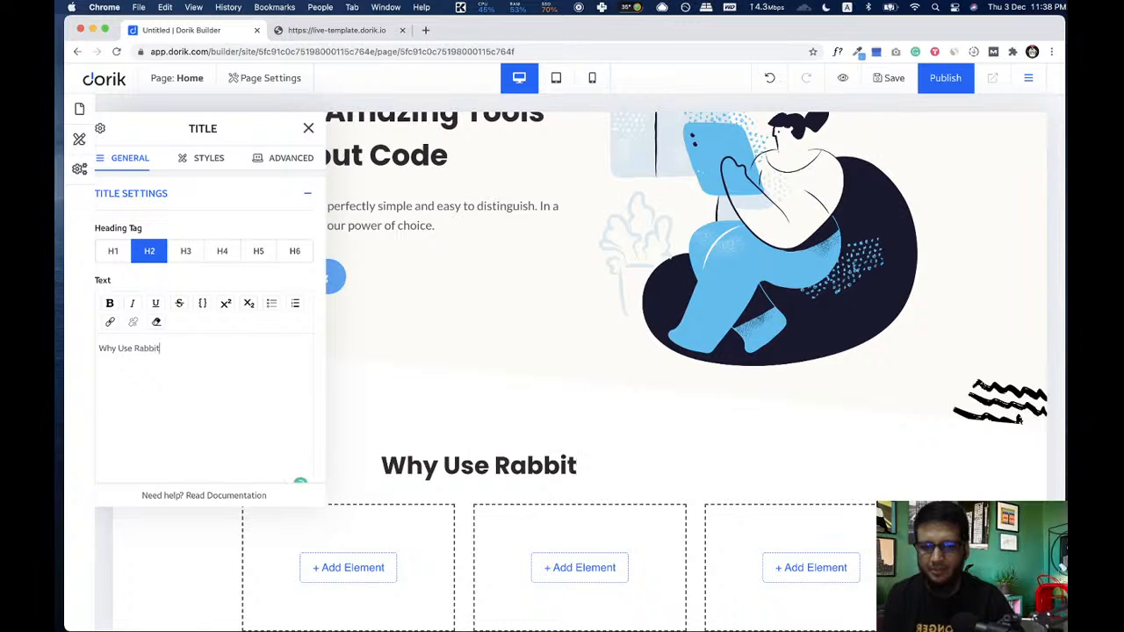
pyautogui.click(309, 128)
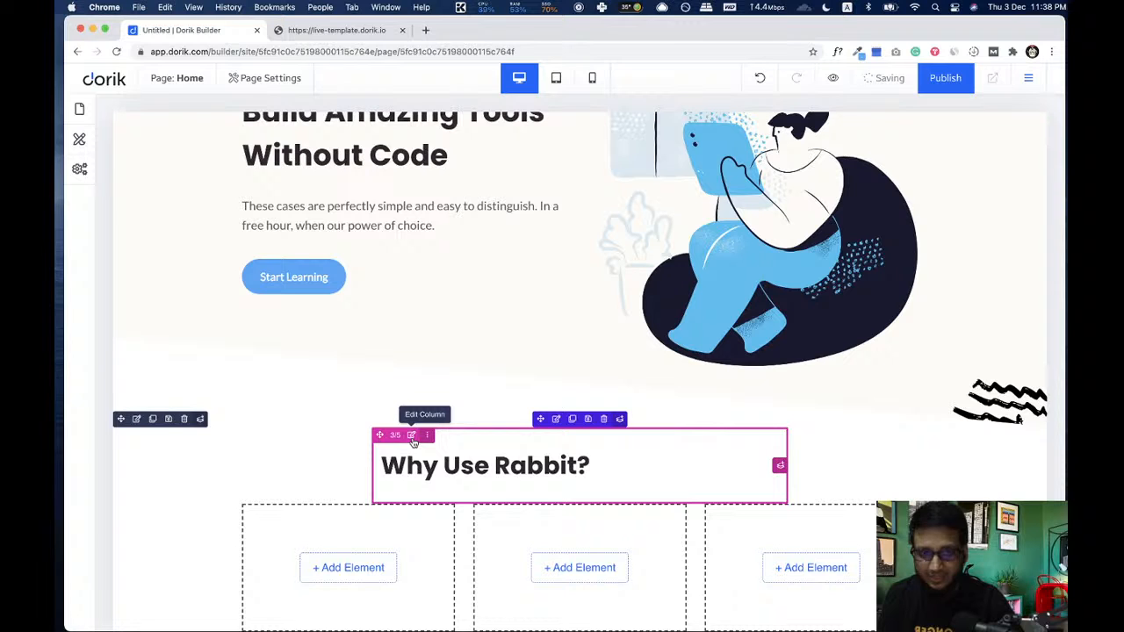
# - Set the horizontal content alignment of the heading's 3/5 column to Center
pyautogui.click(411, 437)
pyautogui.scroll(-5, 224, 413)
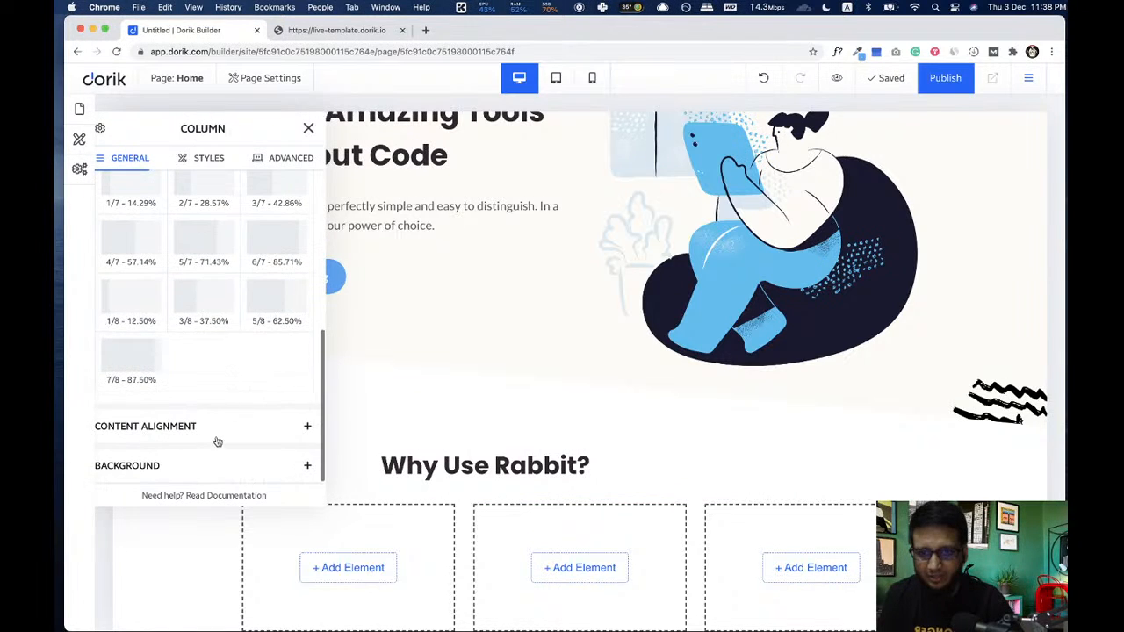
pyautogui.click(220, 436)
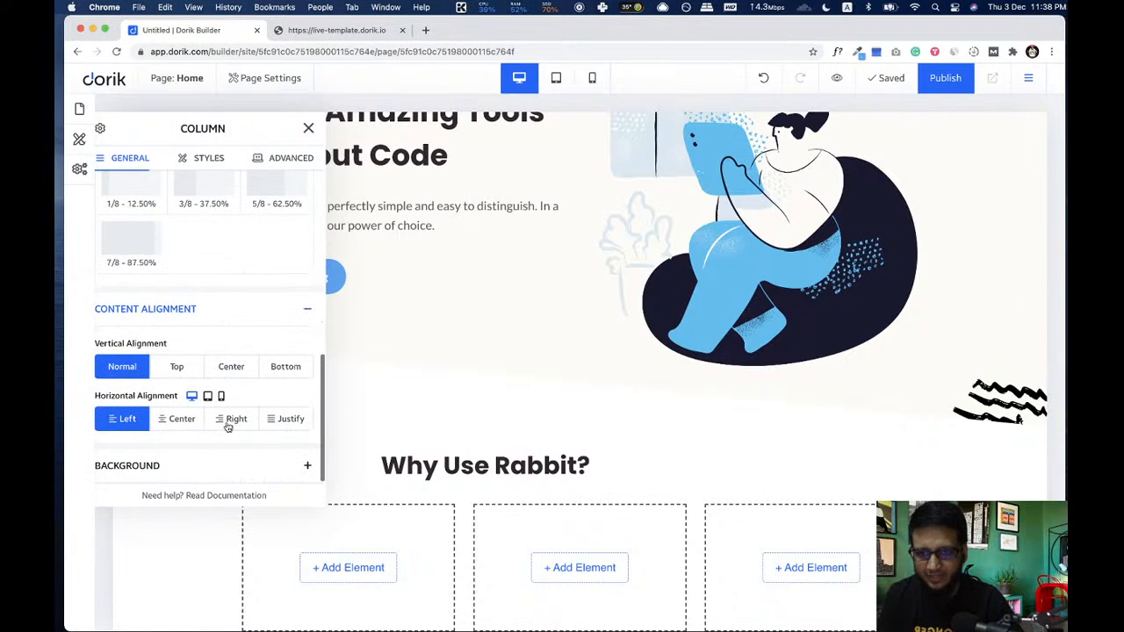
pyautogui.click(177, 421)
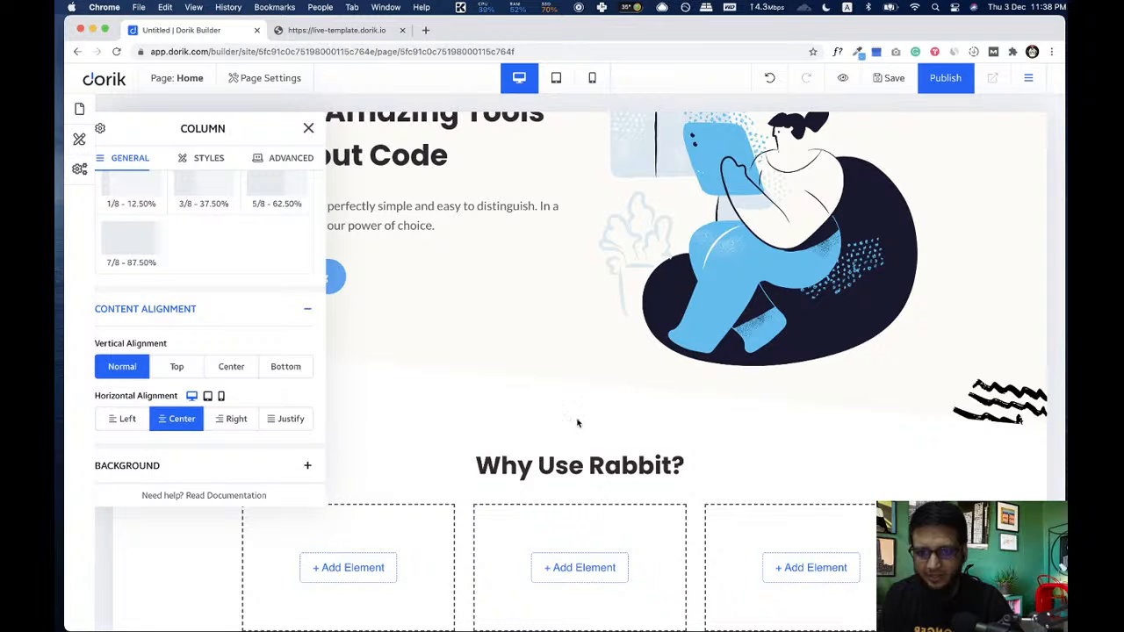
pyautogui.click(308, 128)
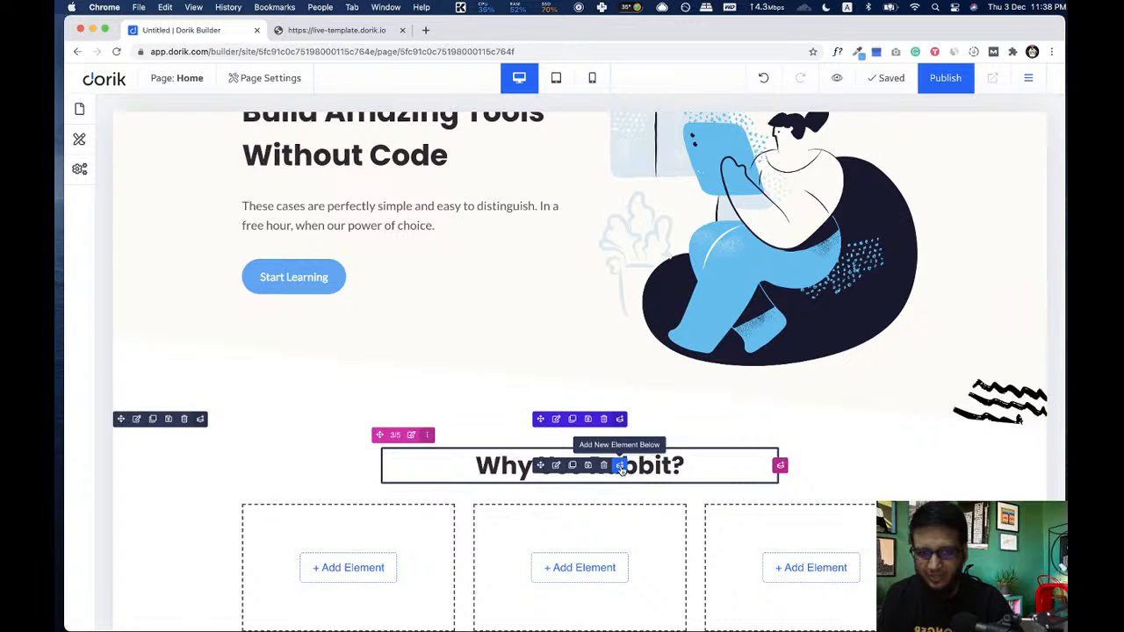
# - Add a Text element below the heading and shorten its sample paragraph so it ends at "our power of choice is untrammelled"
pyautogui.click(620, 467)
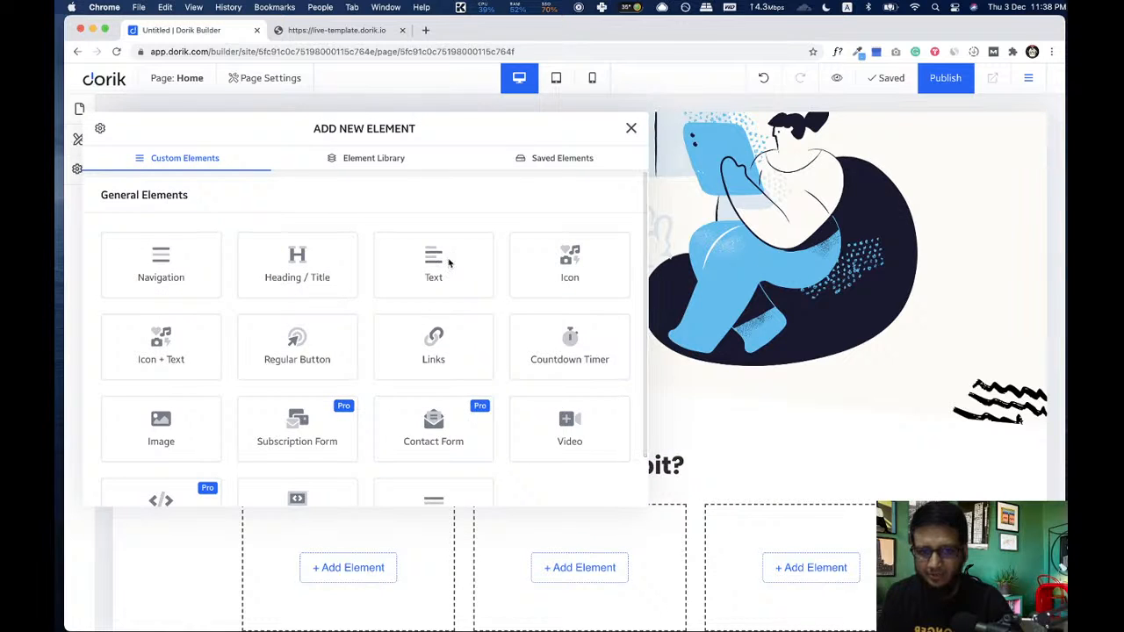
pyautogui.click(447, 260)
pyautogui.moveTo(234, 347); pyautogui.dragTo(154, 321)
pyautogui.press('BackSpace')
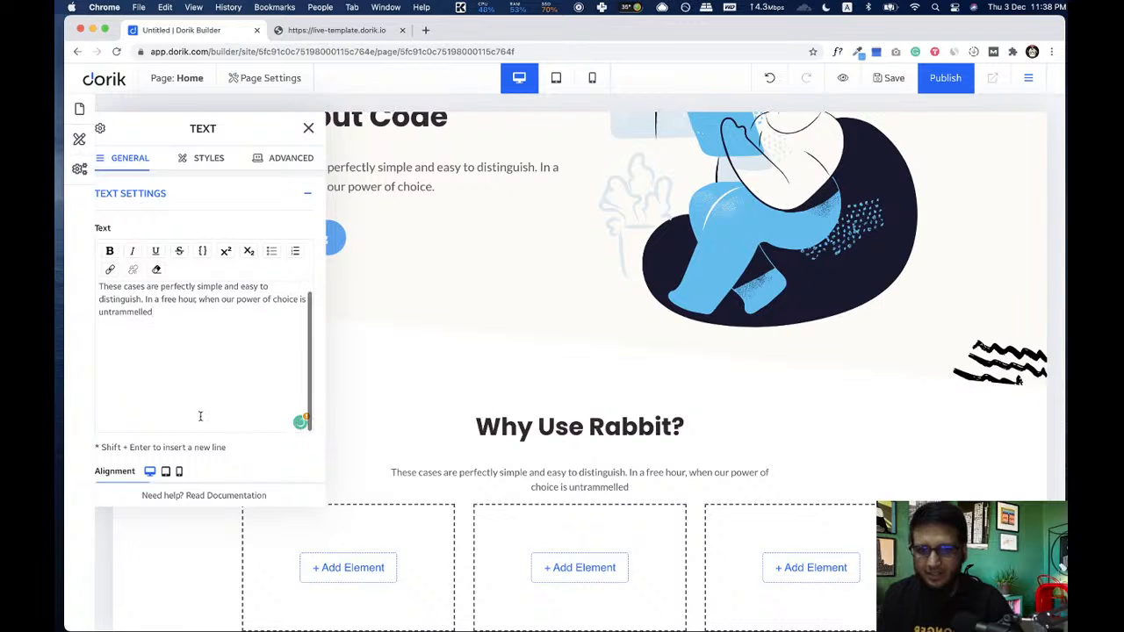
# - Set the text size of the paragraph below the heading to 20px
pyautogui.scroll(-5, 198, 413)
pyautogui.moveTo(129, 357); pyautogui.dragTo(135, 359)
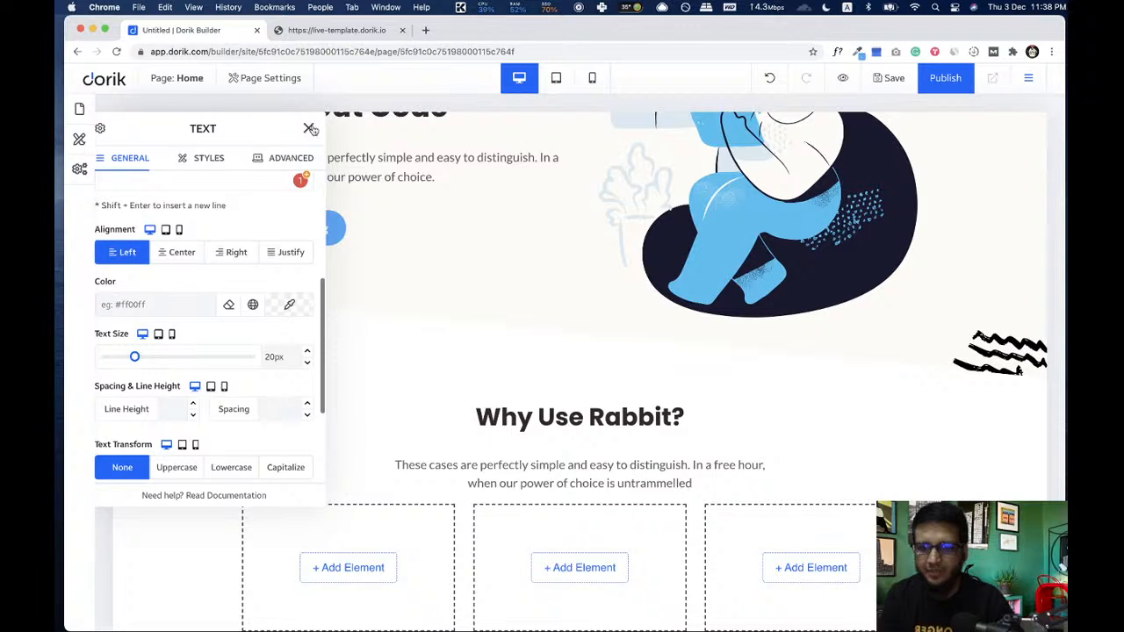
pyautogui.click(543, 369)
# - Give the "Why Use Rabbit?" heading a bottom margin of 10px
pyautogui.click(556, 420)
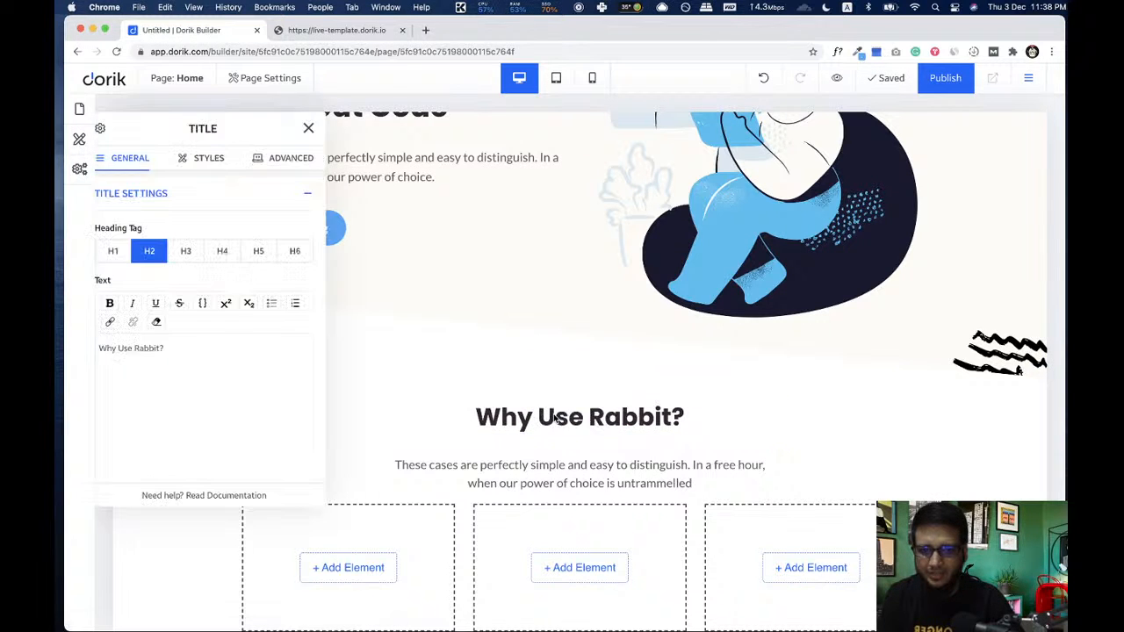
pyautogui.click(211, 159)
pyautogui.click(297, 255)
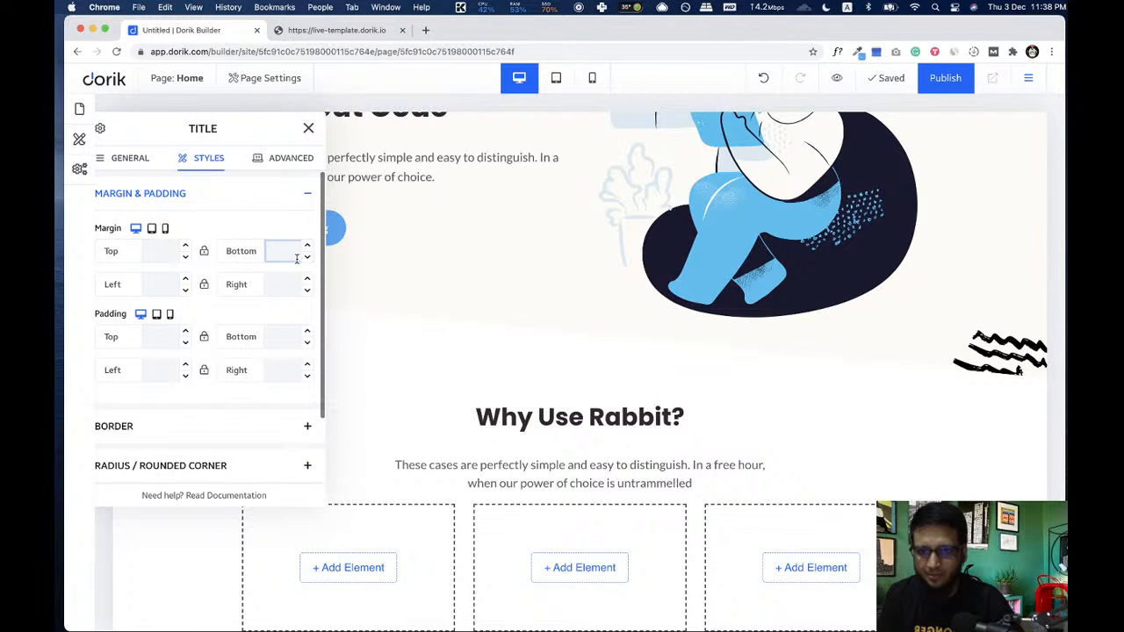
pyautogui.write('10px')
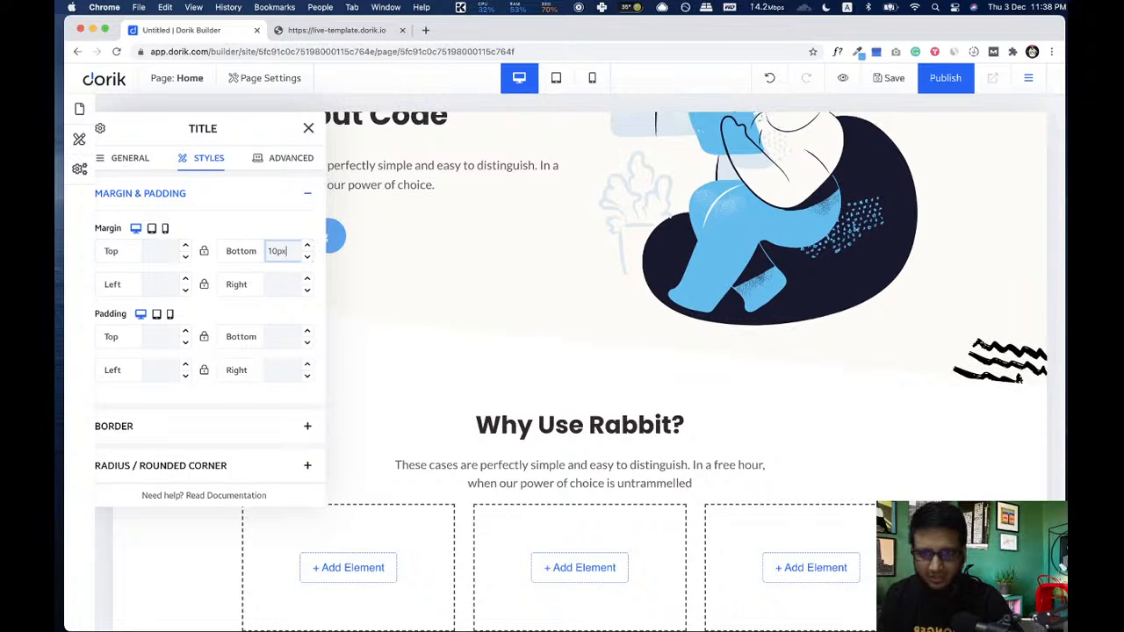
pyautogui.click(308, 128)
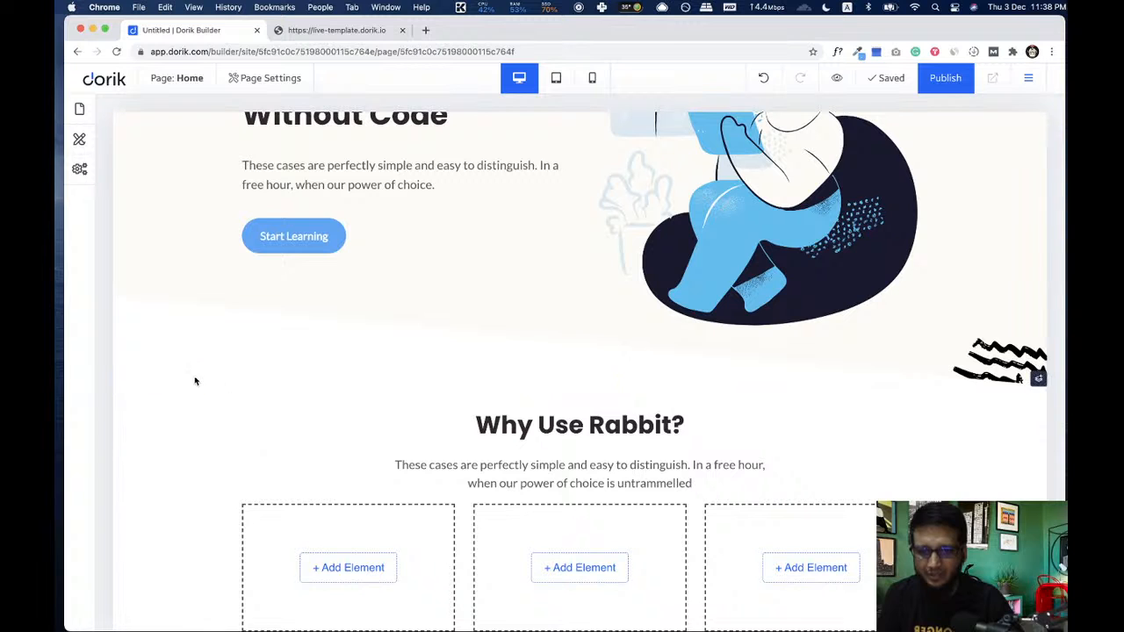
# - Add a new section with three equal columns below the "Why Use Rabbit?" section
pyautogui.click(200, 379)
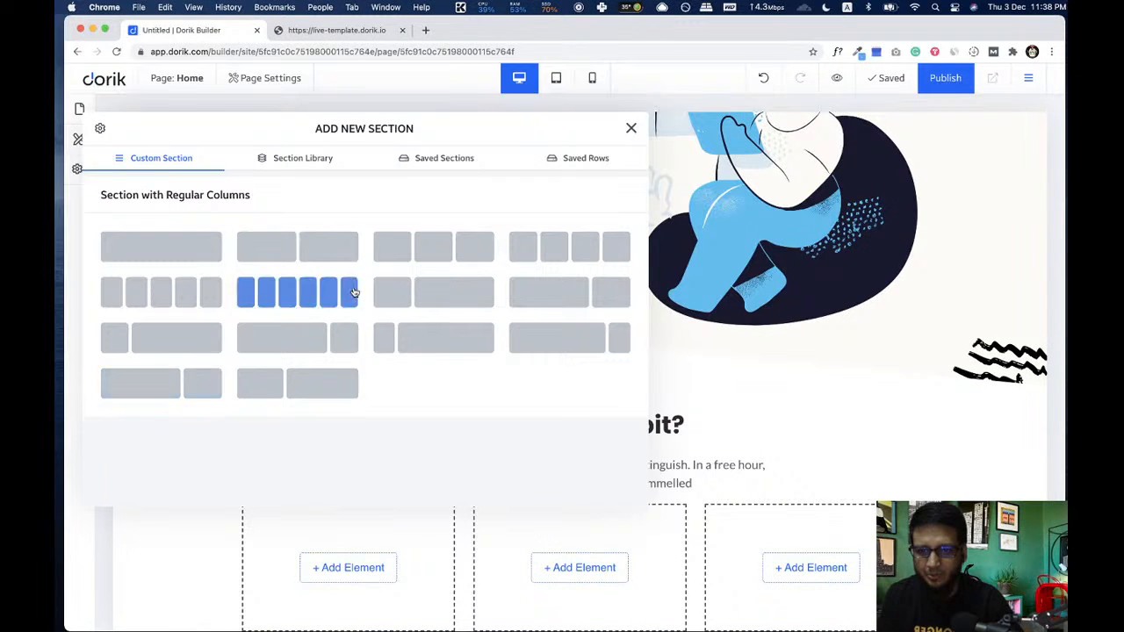
pyautogui.click(425, 254)
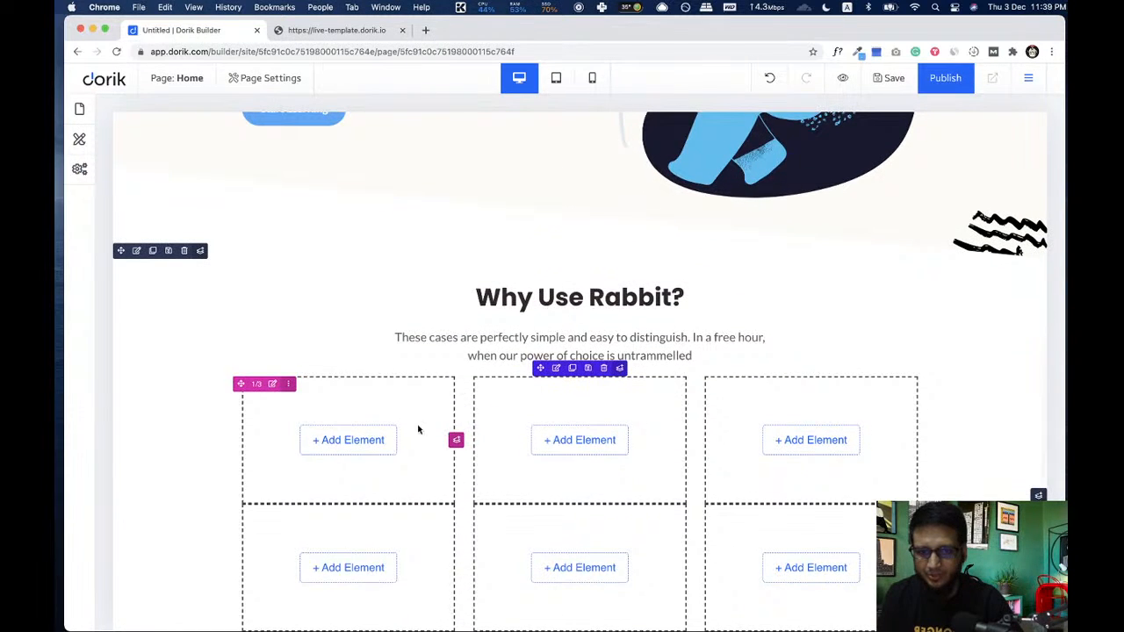
# - Examine the three feature cards under "Why Use Rabbit?" on the live template page for their icon, title and text layout
pyautogui.click(342, 31)
pyautogui.scroll(-3, 325, 405)
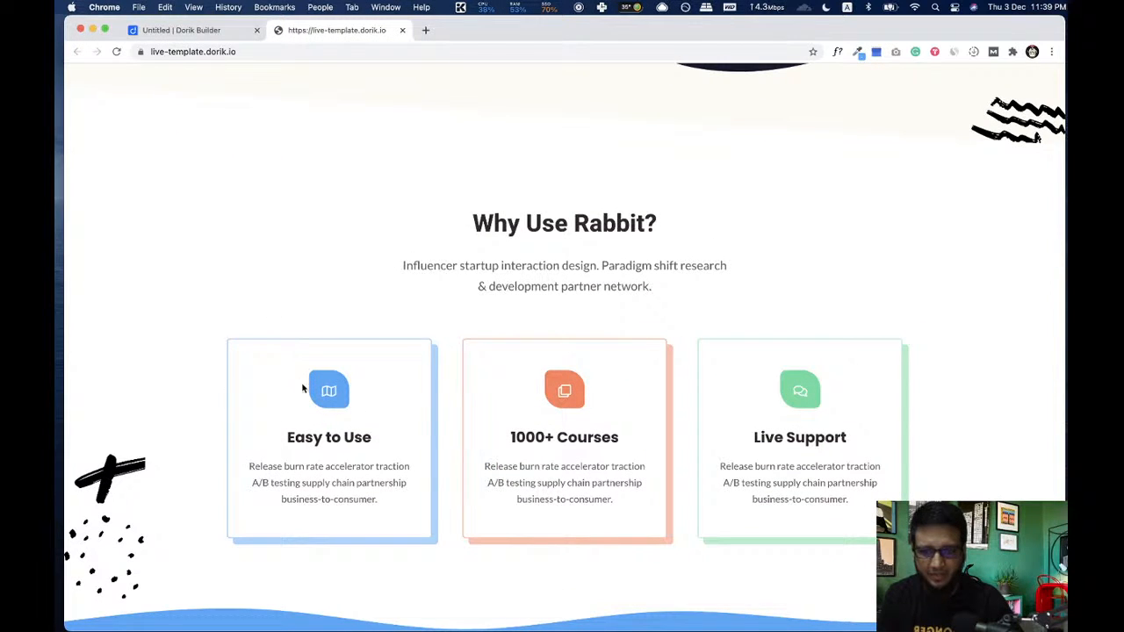
pyautogui.scroll(-1, 384, 394)
pyautogui.scroll(2, 383, 394)
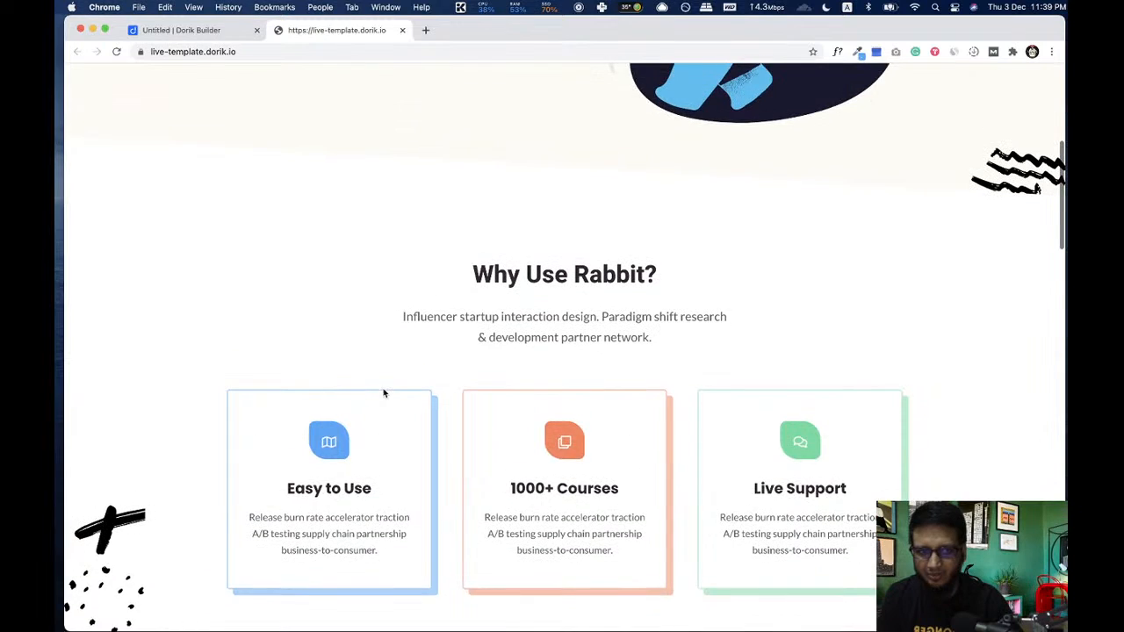
pyautogui.scroll(-2, 382, 393)
pyautogui.click(186, 29)
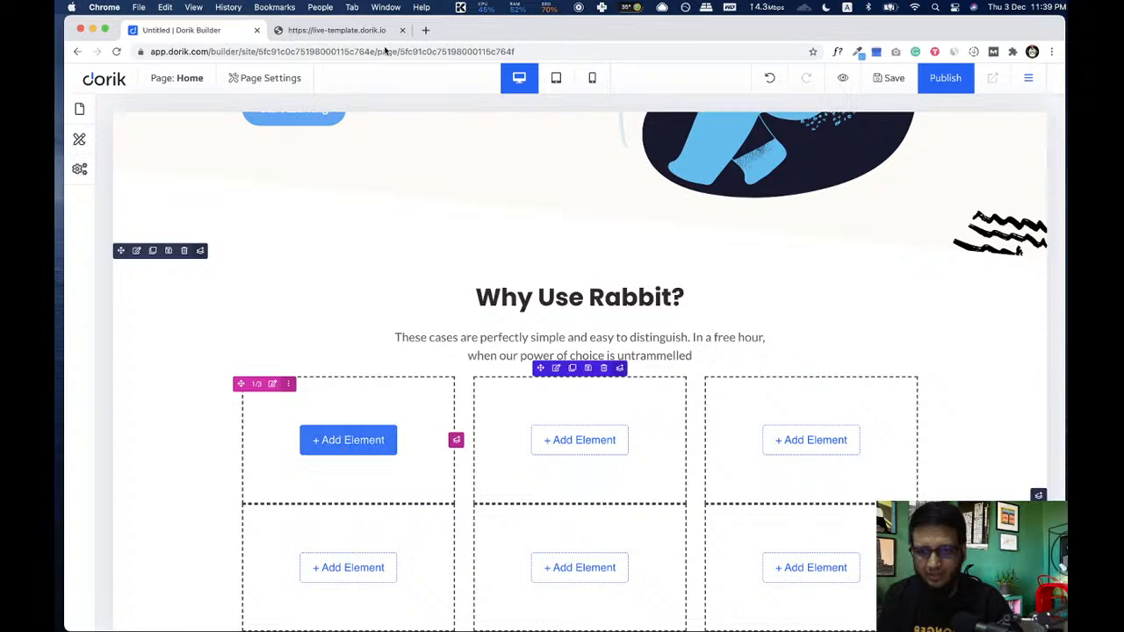
pyautogui.click(350, 32)
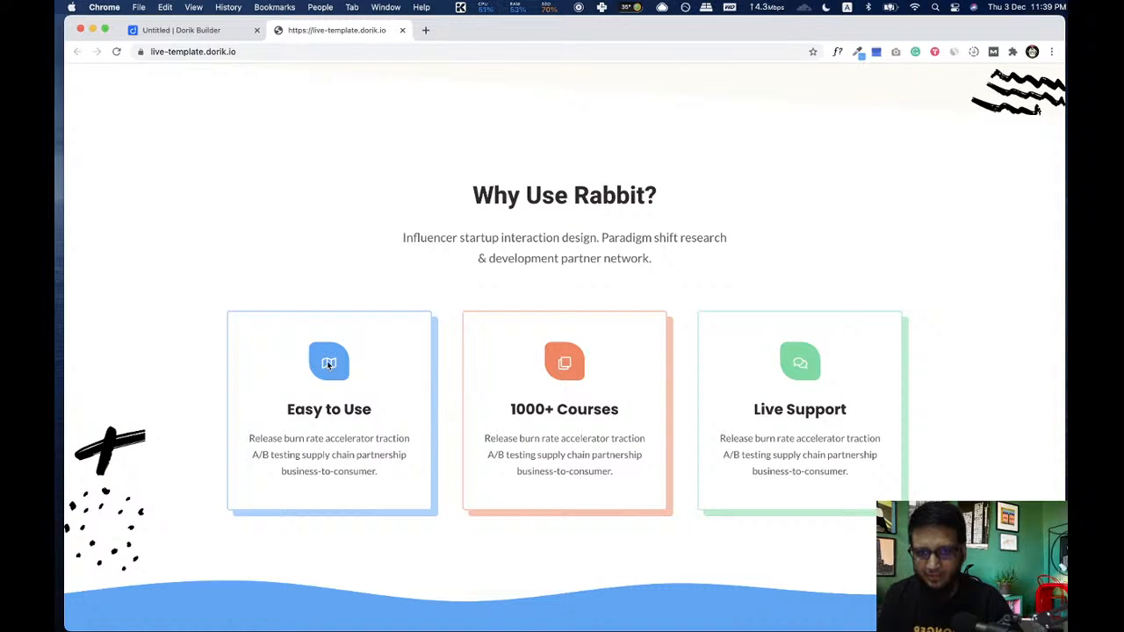
# - Return to the Dorik builder and add an Icon element to the first column below the "Why Use Rabbit?" paragraph
pyautogui.click(202, 30)
pyautogui.click(349, 440)
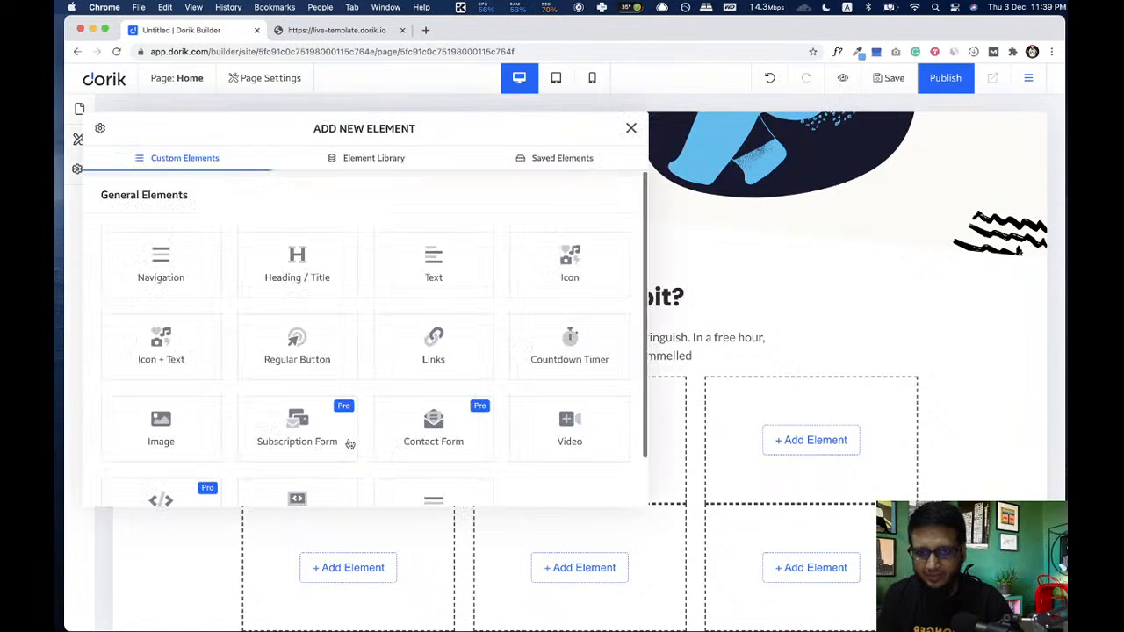
pyautogui.click(560, 275)
pyautogui.moveTo(257, 136); pyautogui.dragTo(579, 168)
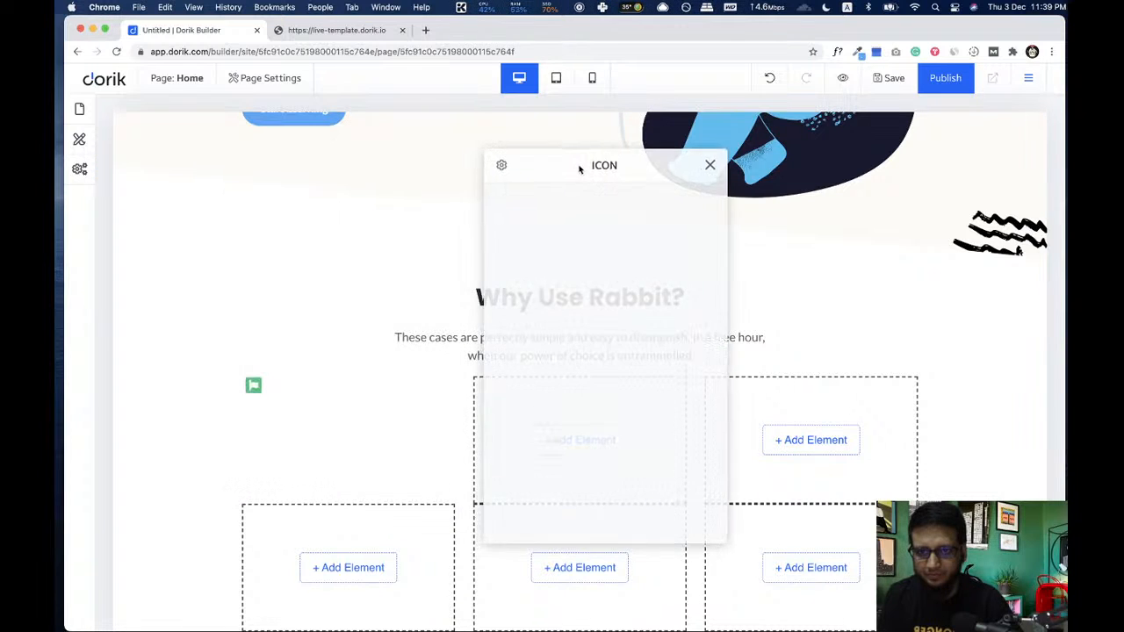
# - Set the new icon's color to white, #FFFFFF
pyautogui.scroll(-3, 613, 397)
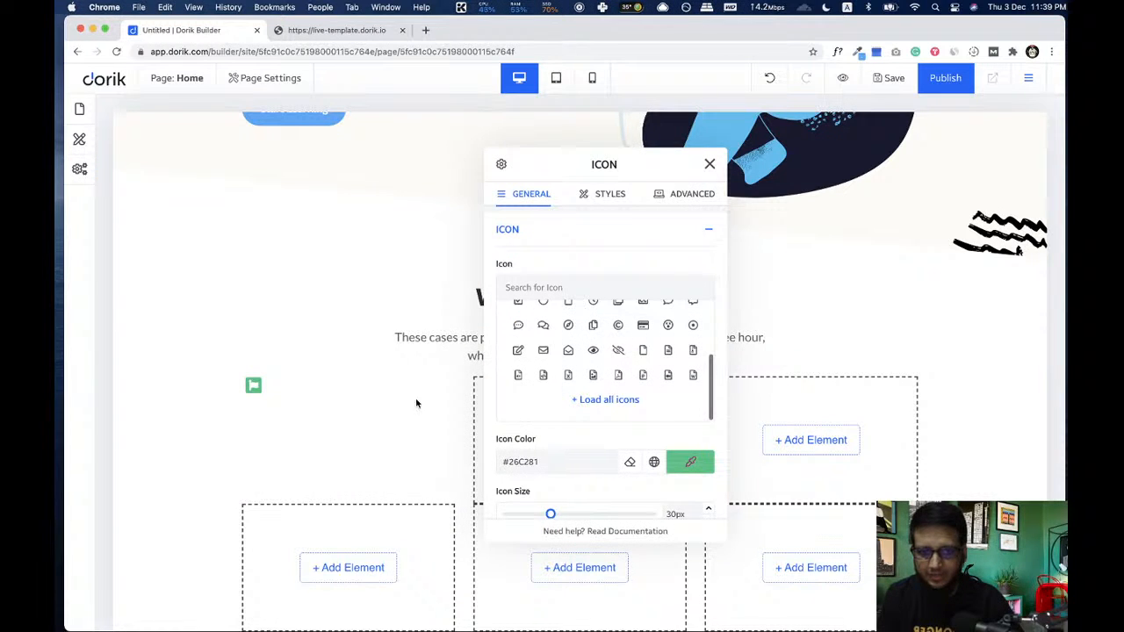
pyautogui.scroll(-3, 622, 401)
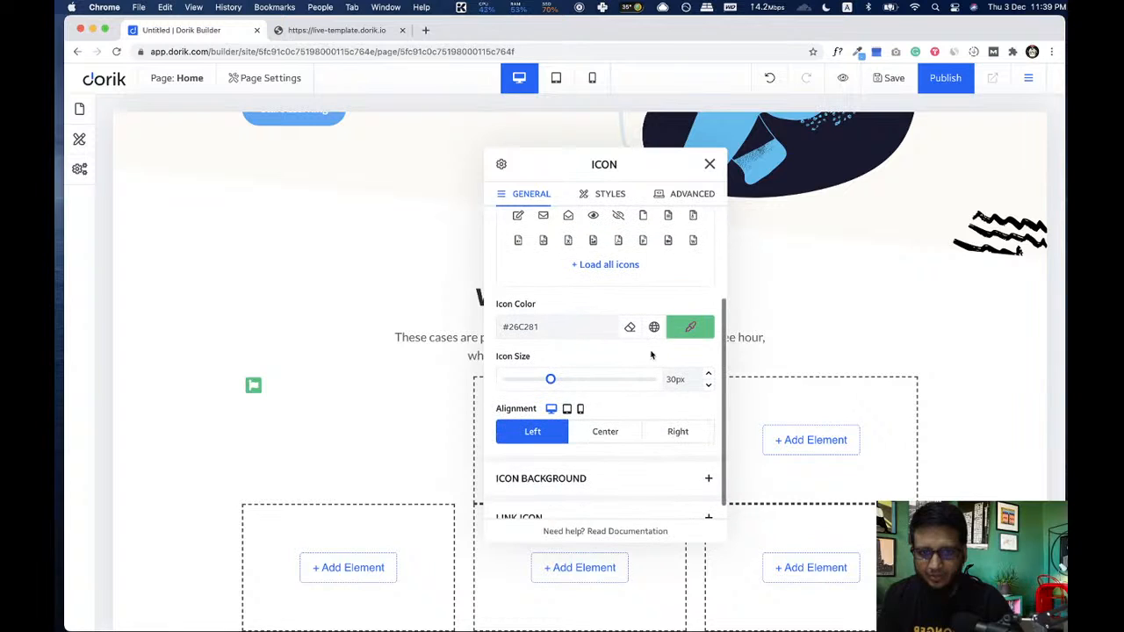
pyautogui.click(687, 329)
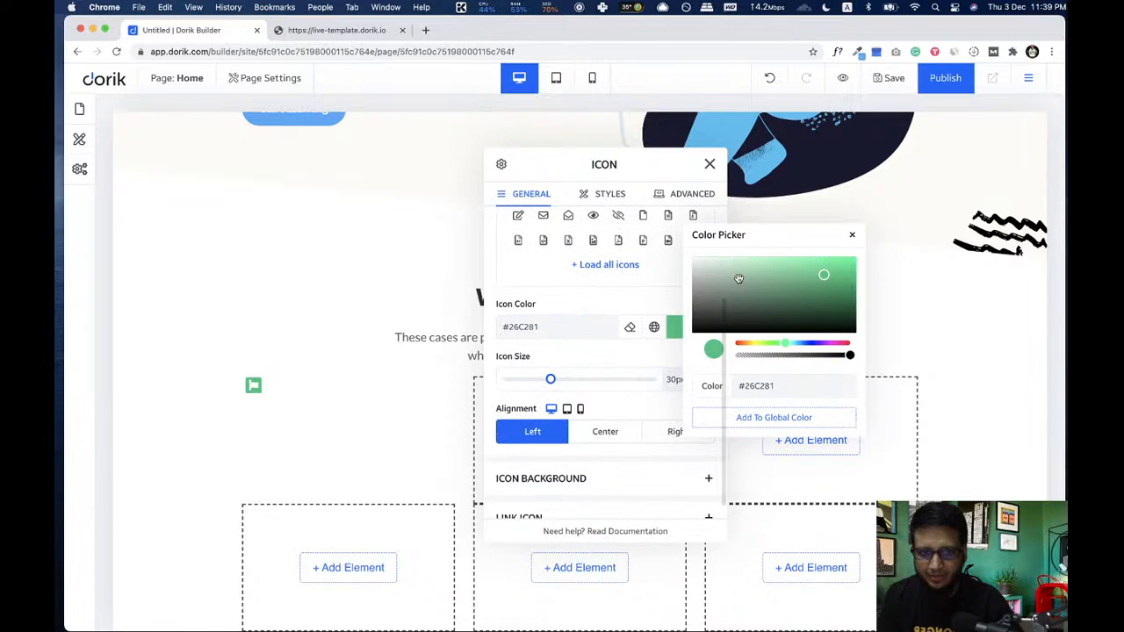
pyautogui.click(852, 235)
# - Give the icon a solid background in the blue global color #48A6FA
pyautogui.scroll(-1, 606, 320)
pyautogui.click(615, 473)
pyautogui.scroll(-3, 615, 472)
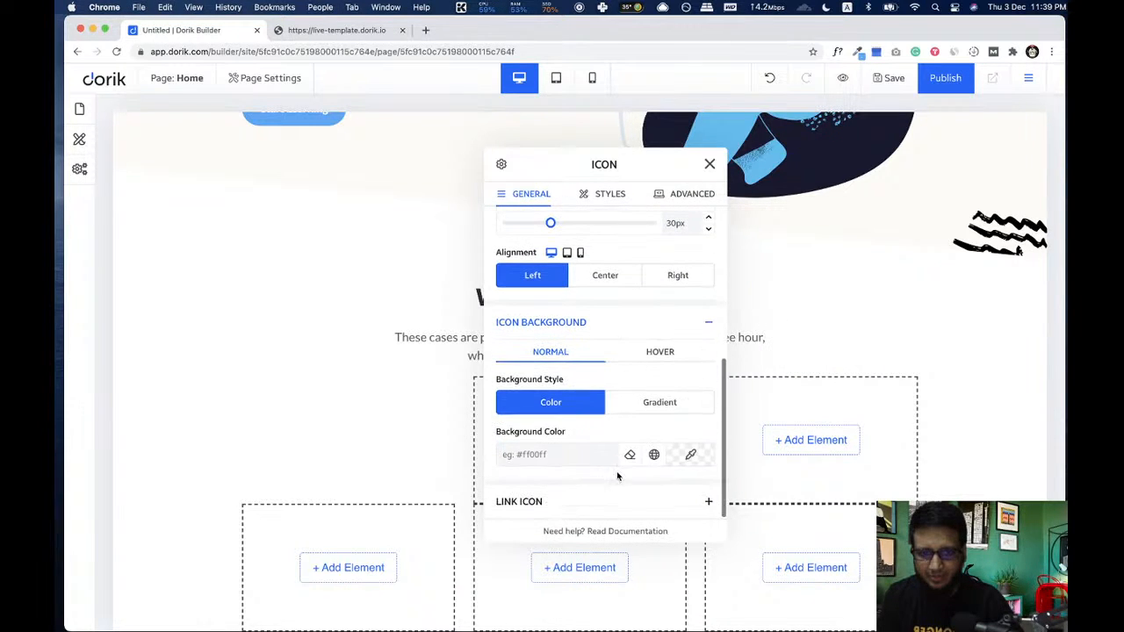
pyautogui.click(654, 455)
pyautogui.scroll(-2, 606, 464)
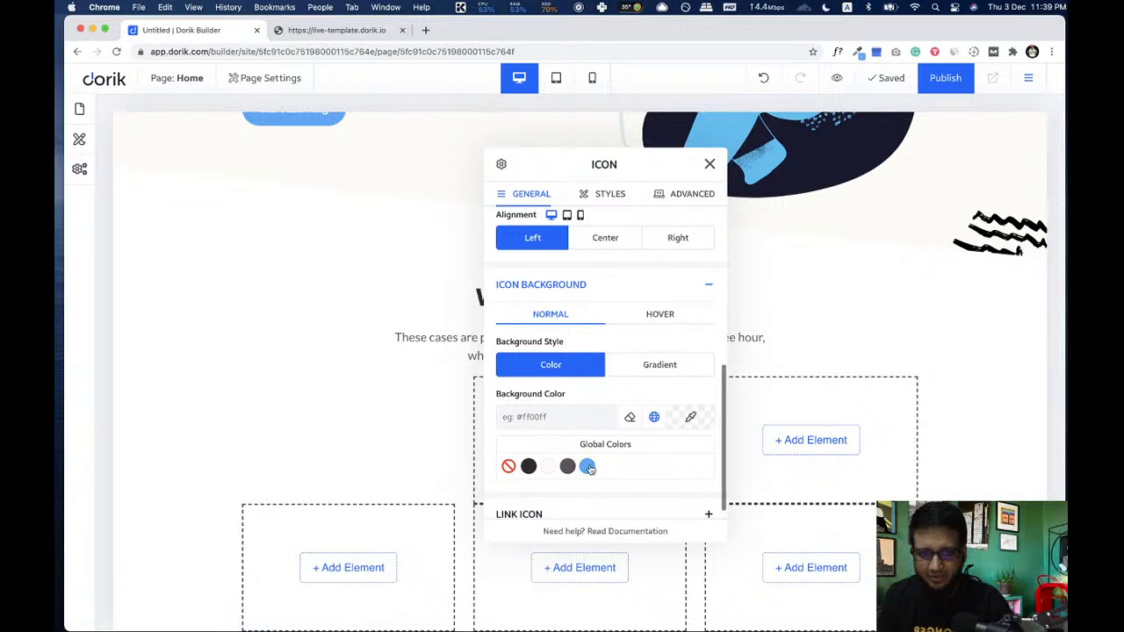
pyautogui.click(587, 467)
# - Search the icon set for "map" and change the icon to the outlined map symbol
pyautogui.scroll(5, 578, 363)
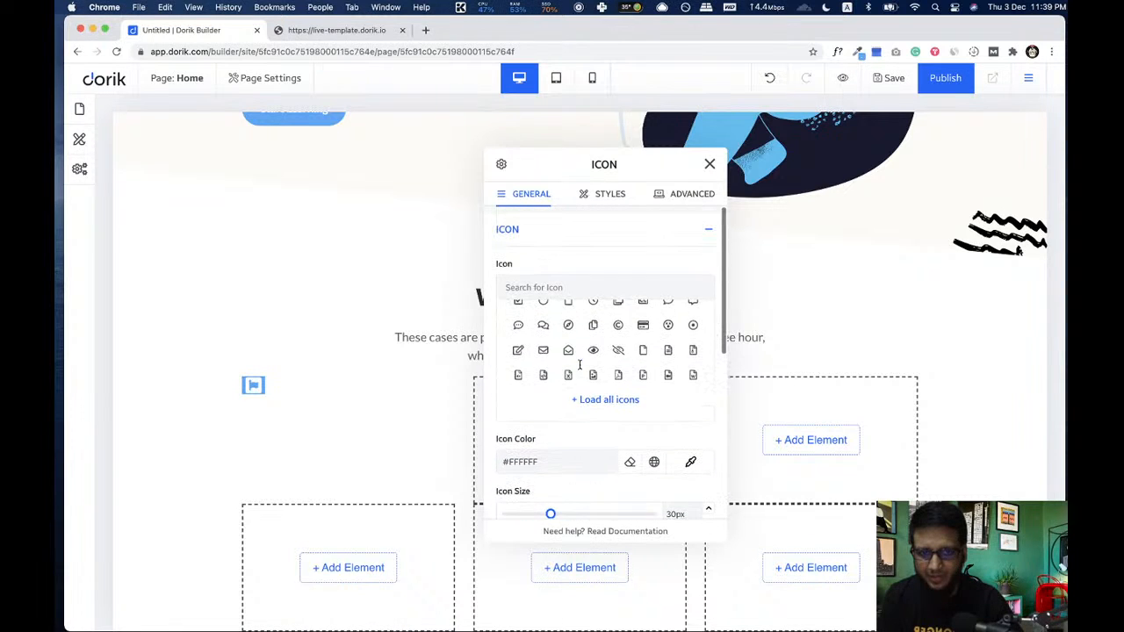
pyautogui.scroll(3, 570, 329)
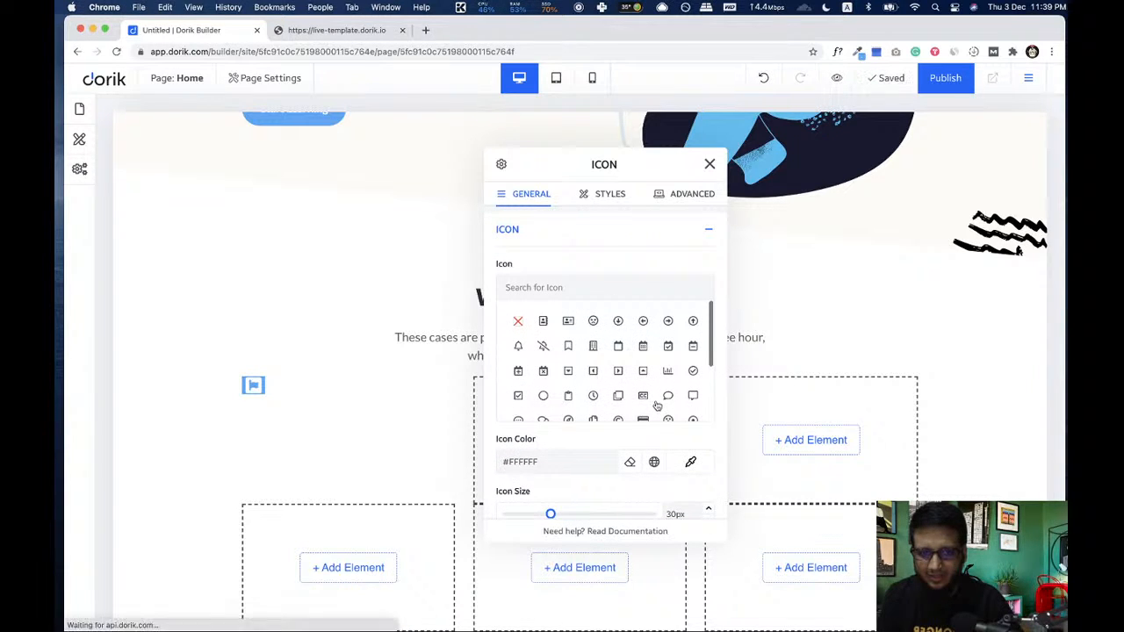
pyautogui.scroll(2, 623, 395)
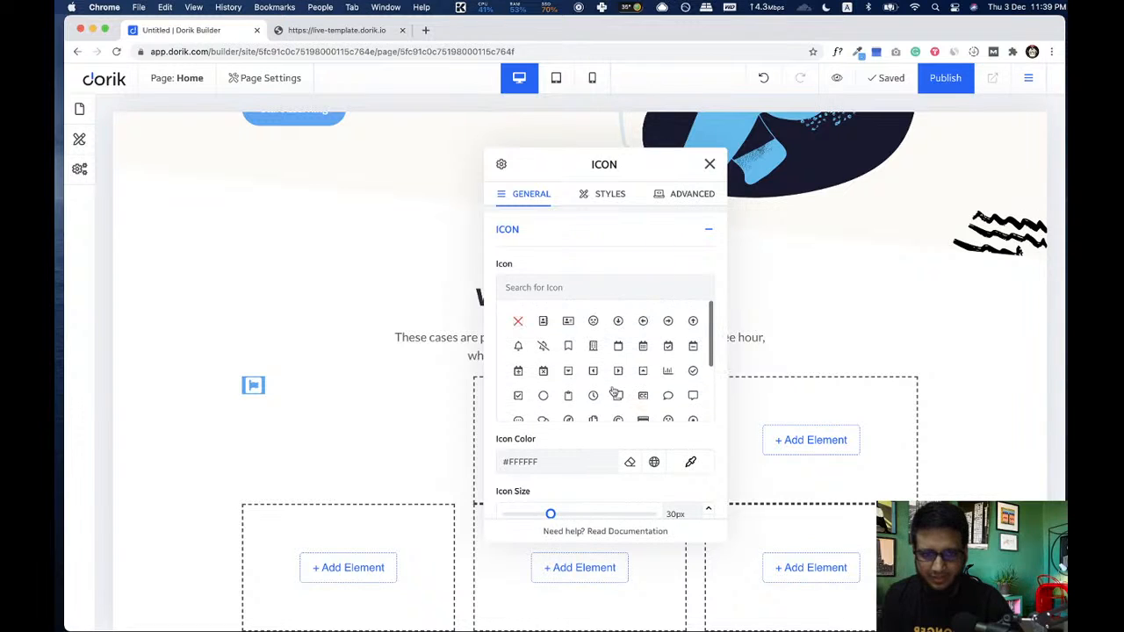
pyautogui.click(595, 292)
pyautogui.write('map')
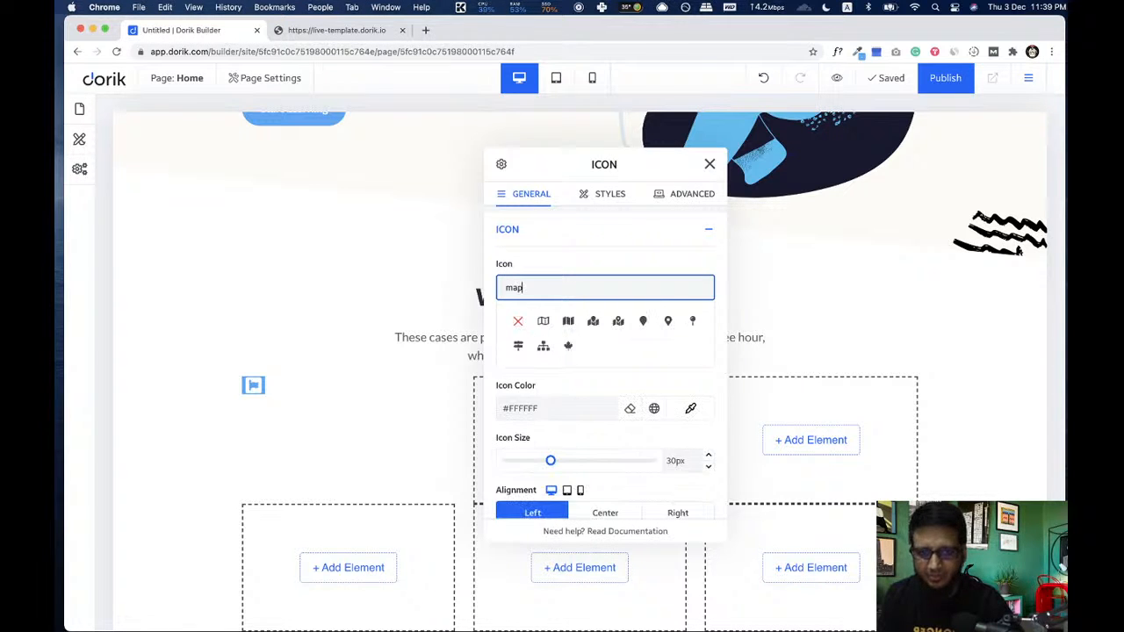
pyautogui.click(543, 321)
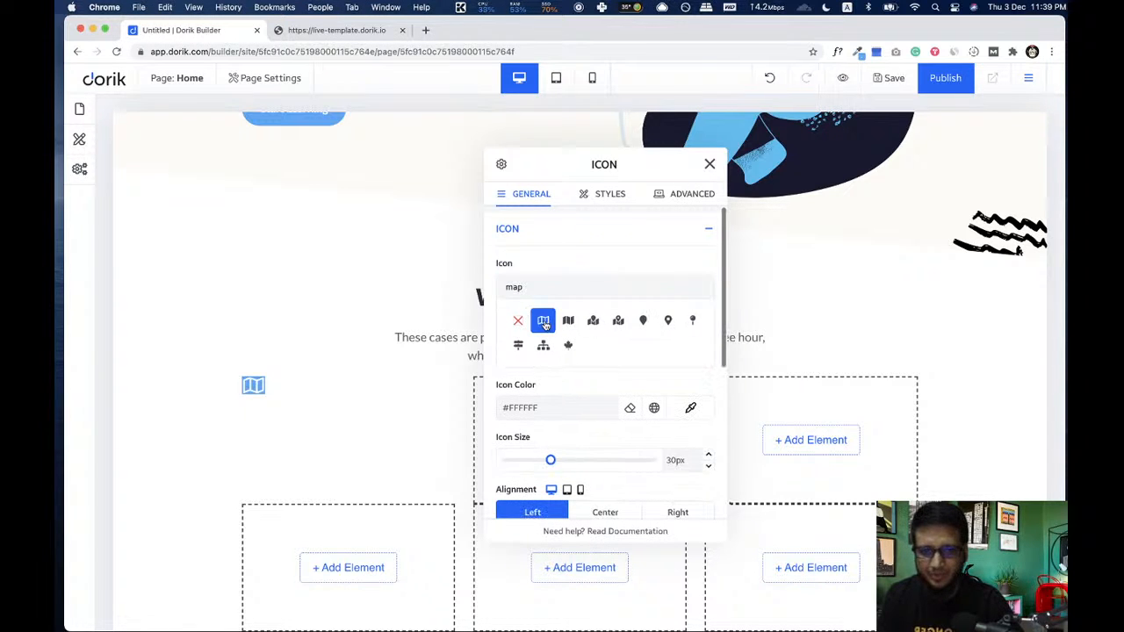
# - Compare the map icon and its background settings with the "Easy to Use" card on the live template page
pyautogui.click(325, 31)
pyautogui.click(190, 29)
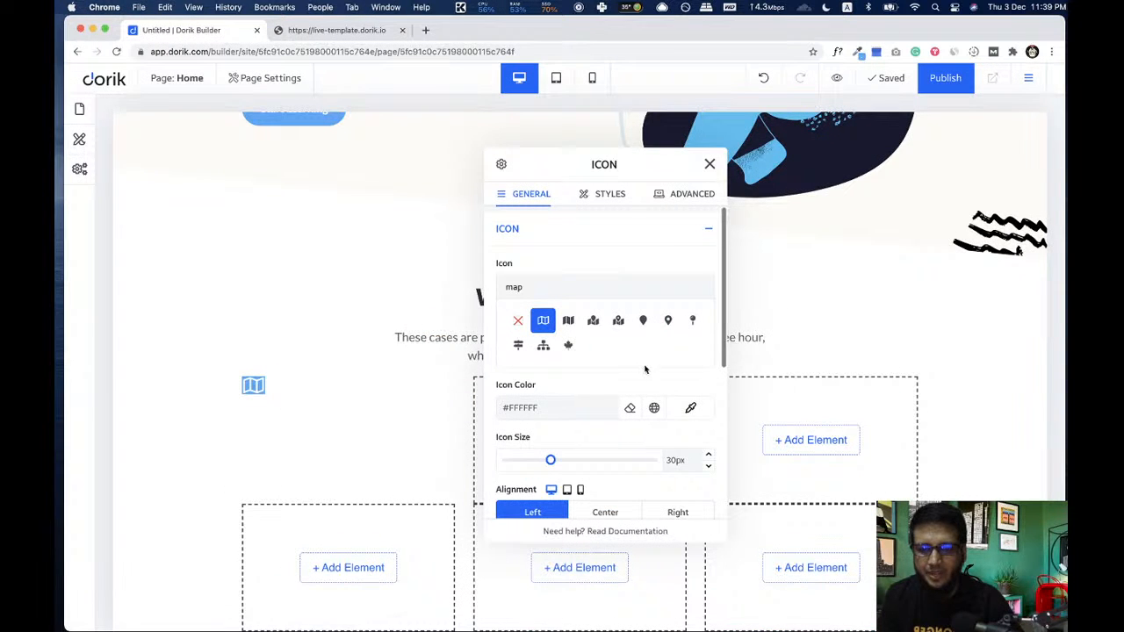
pyautogui.click(555, 237)
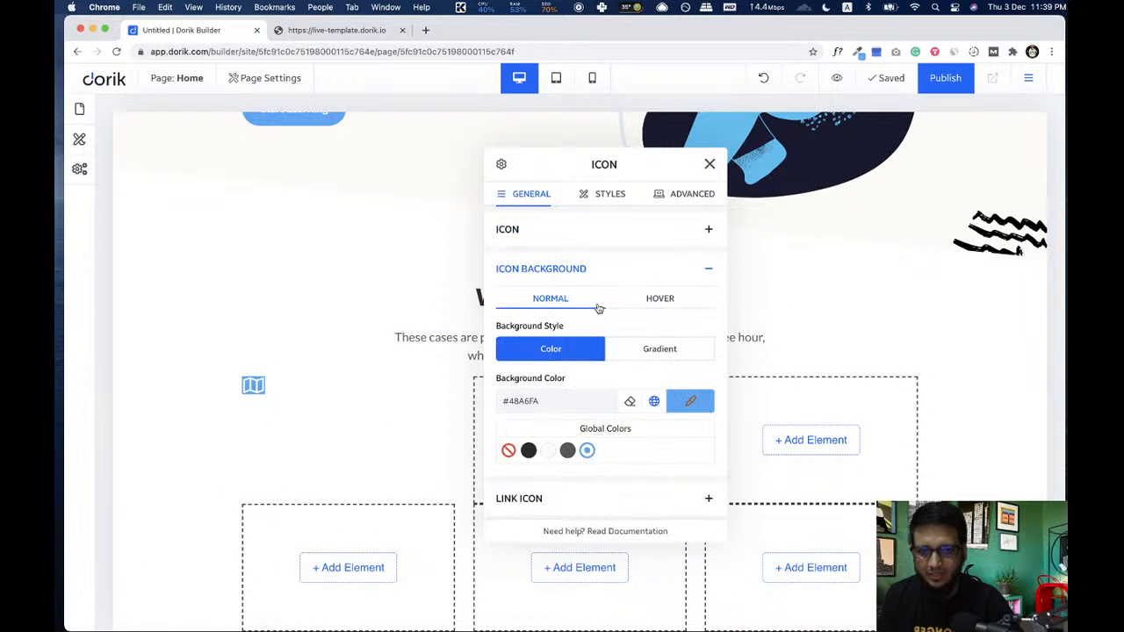
pyautogui.click(591, 272)
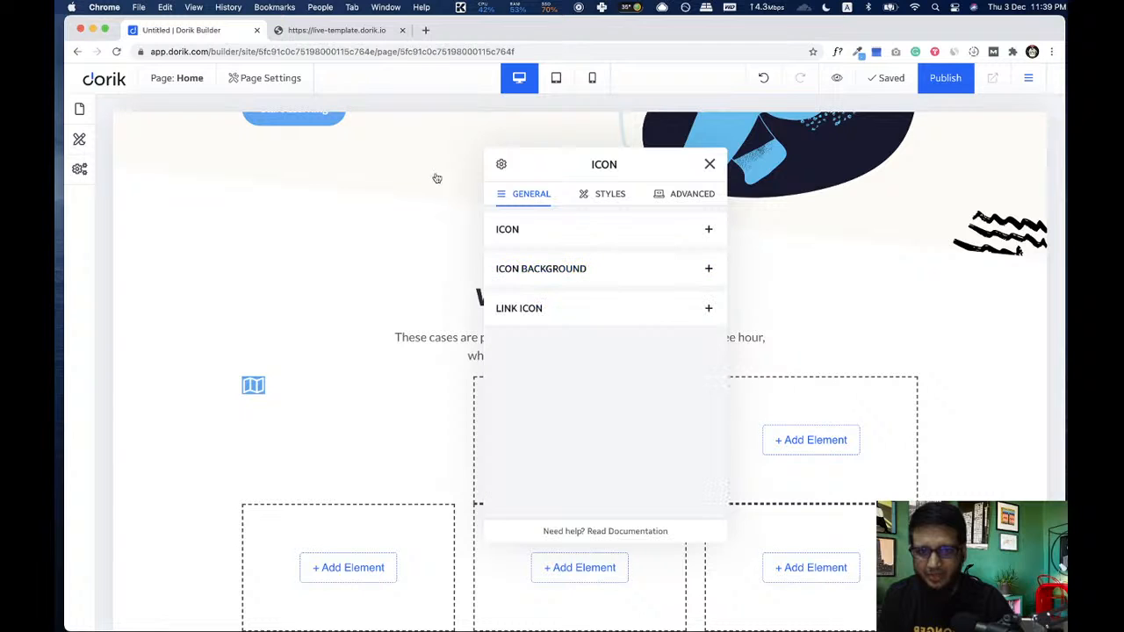
pyautogui.click(289, 32)
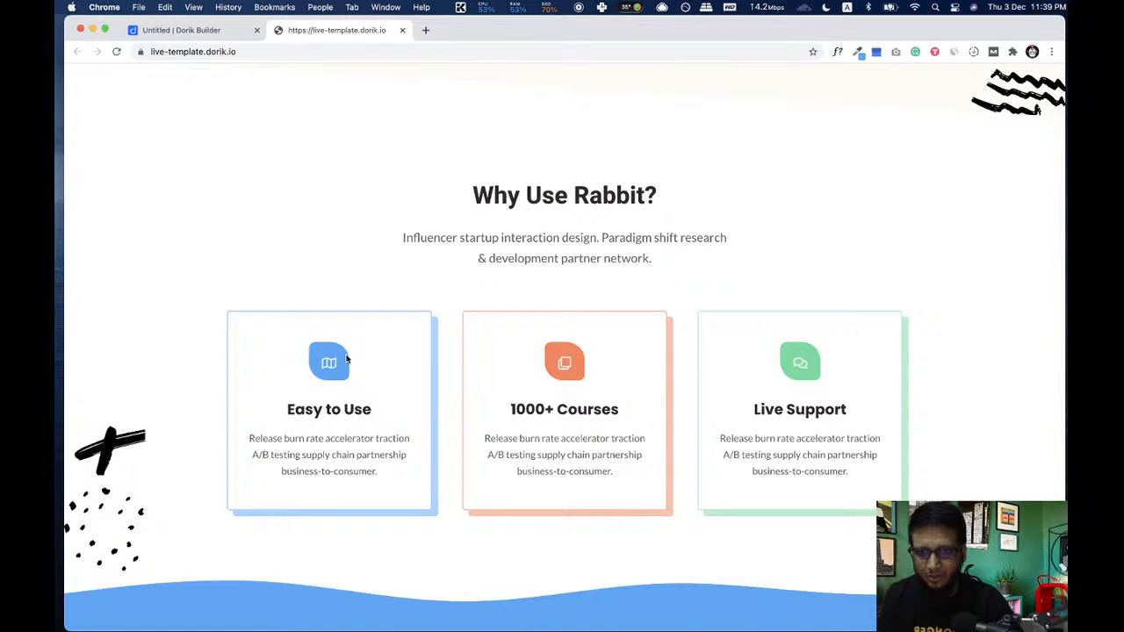
pyautogui.click(206, 31)
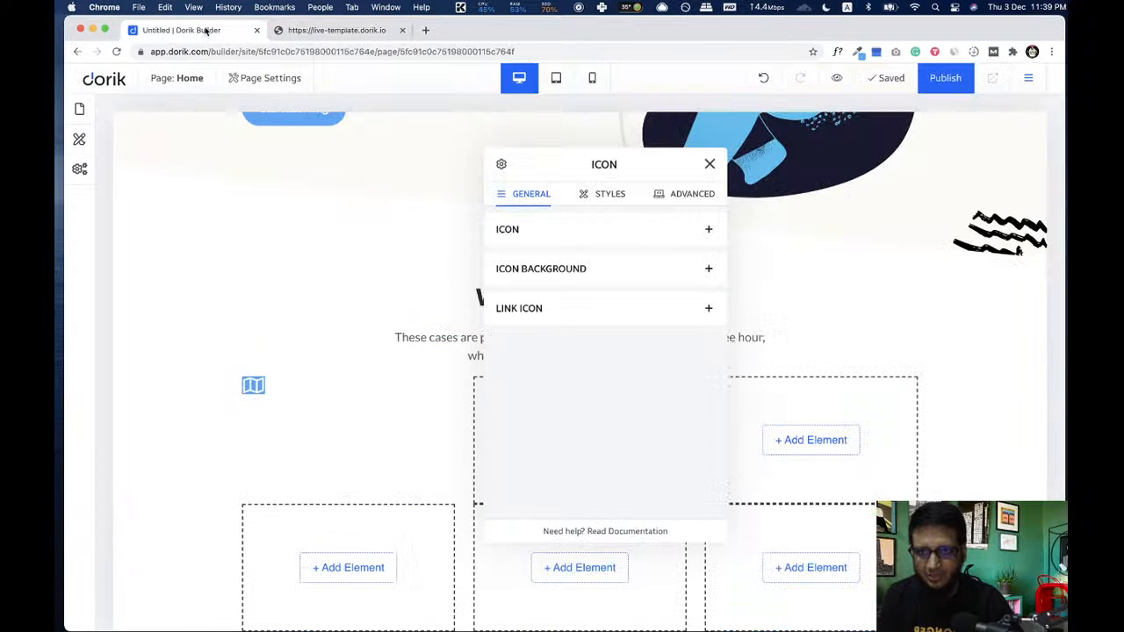
# - Align the map icon to the center of its column
pyautogui.click(602, 197)
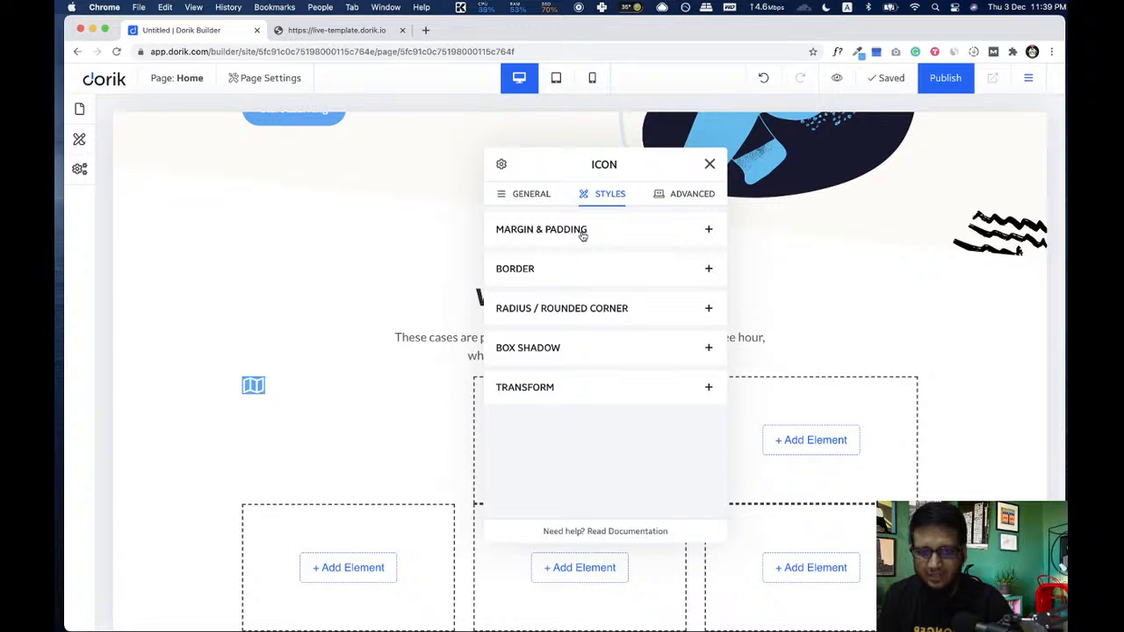
pyautogui.click(529, 196)
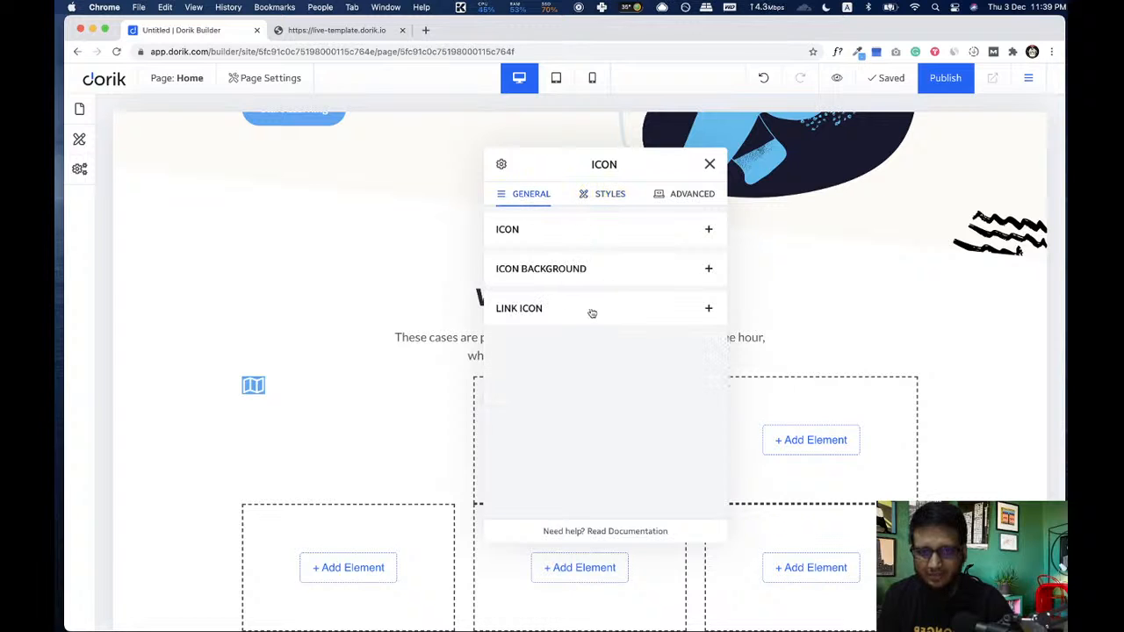
pyautogui.click(580, 245)
pyautogui.scroll(-5, 597, 369)
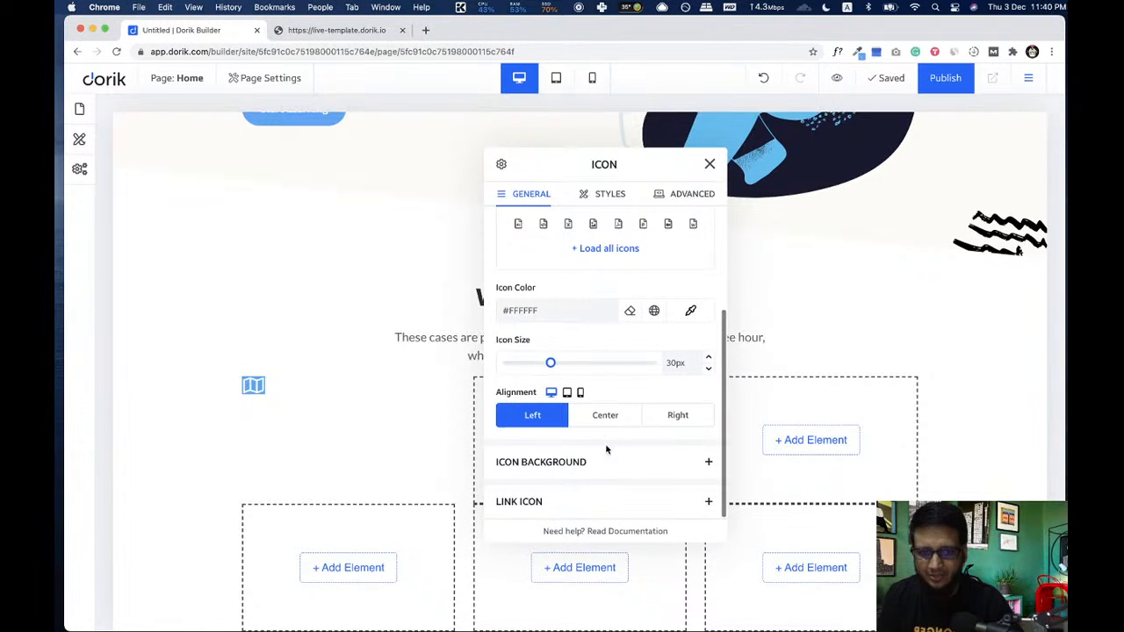
pyautogui.scroll(1, 605, 430)
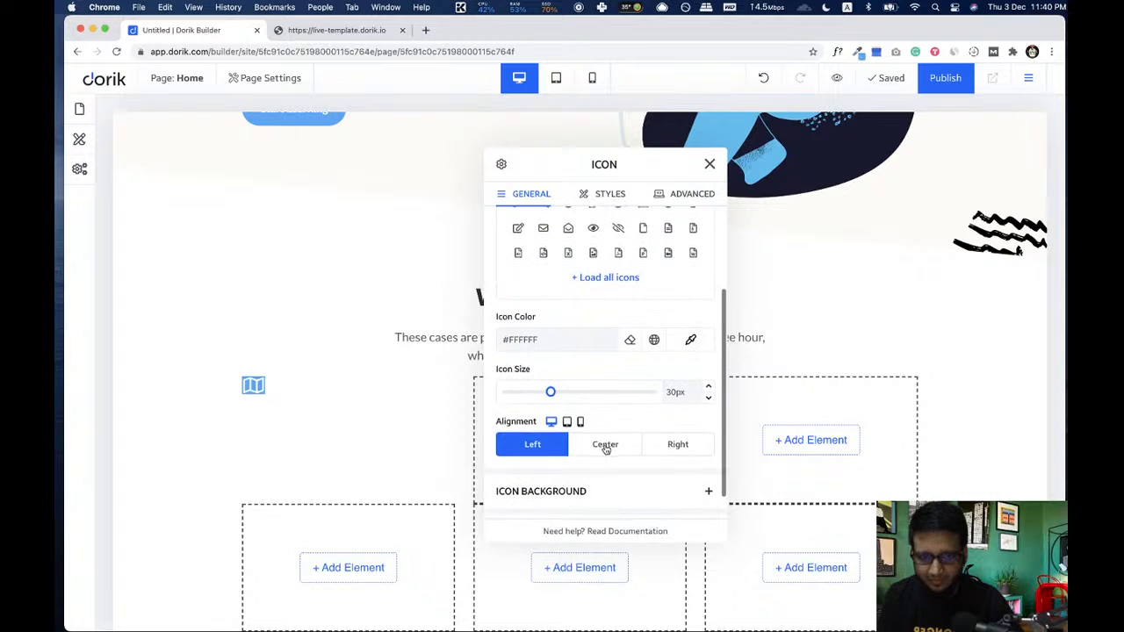
pyautogui.click(605, 446)
# - Give the map icon 20px top and bottom padding and 18px left and right padding, with each pair linked
pyautogui.click(608, 195)
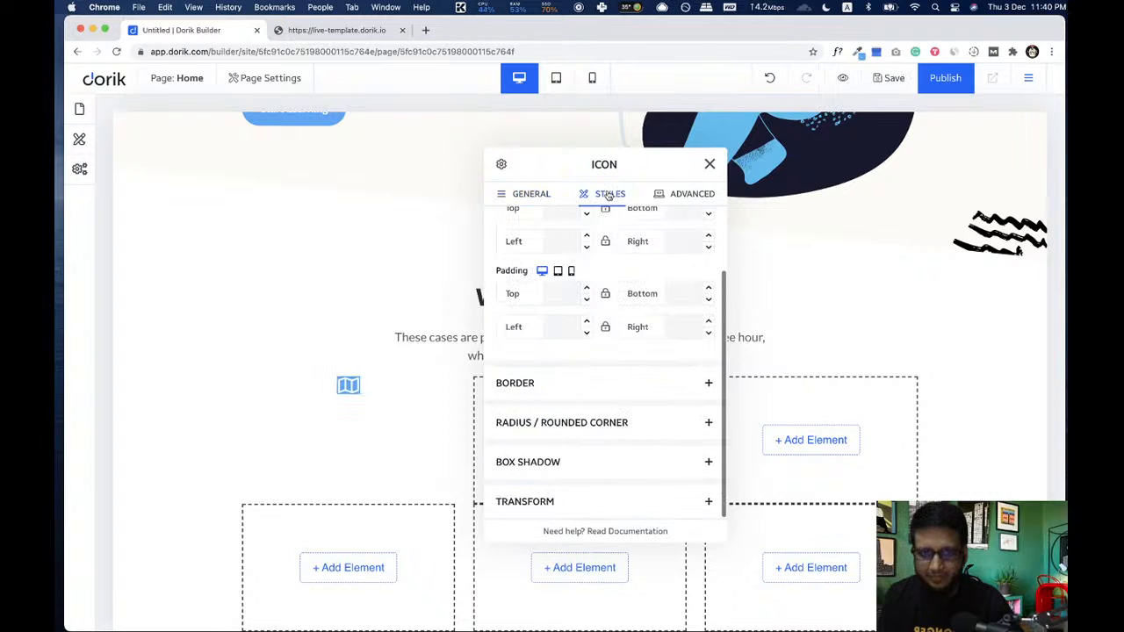
pyautogui.click(562, 303)
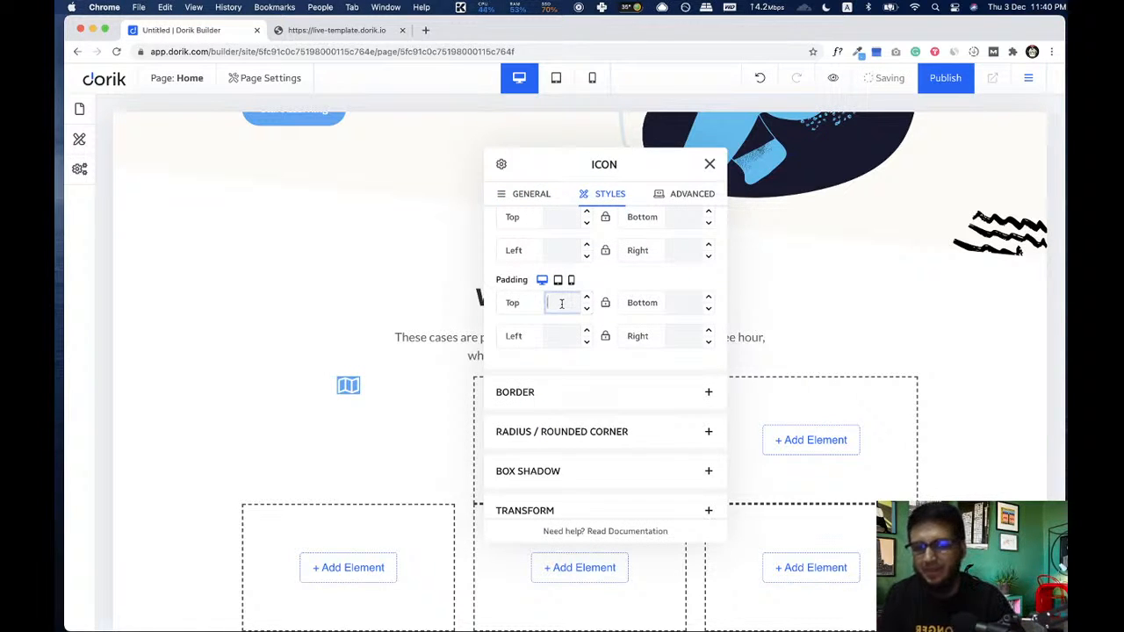
pyautogui.write('20')
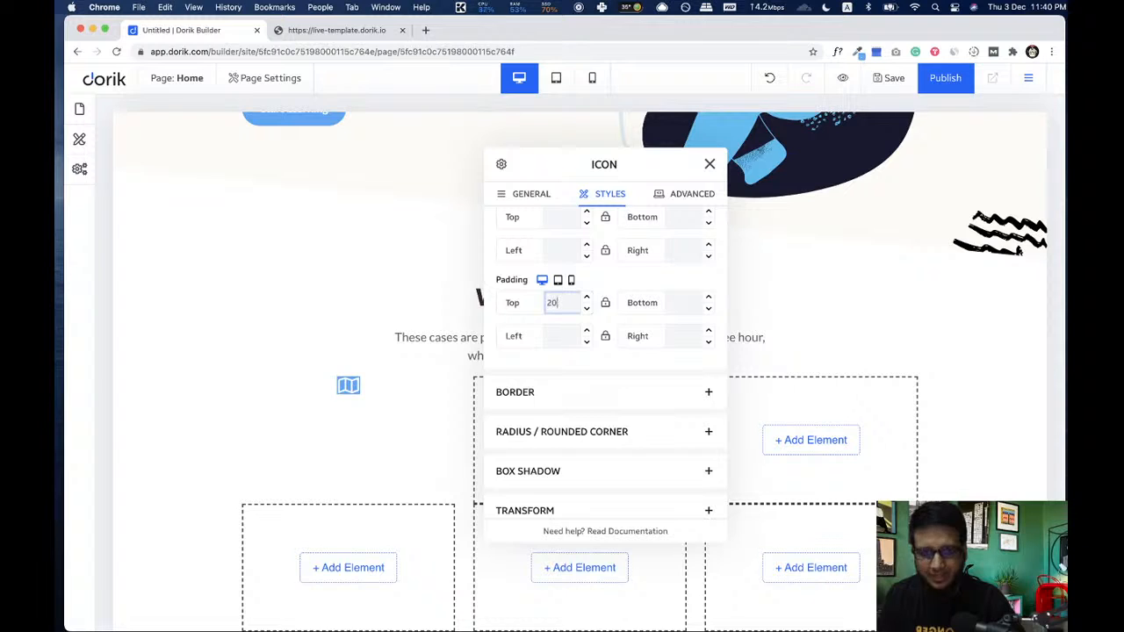
pyautogui.write('px')
pyautogui.click(605, 302)
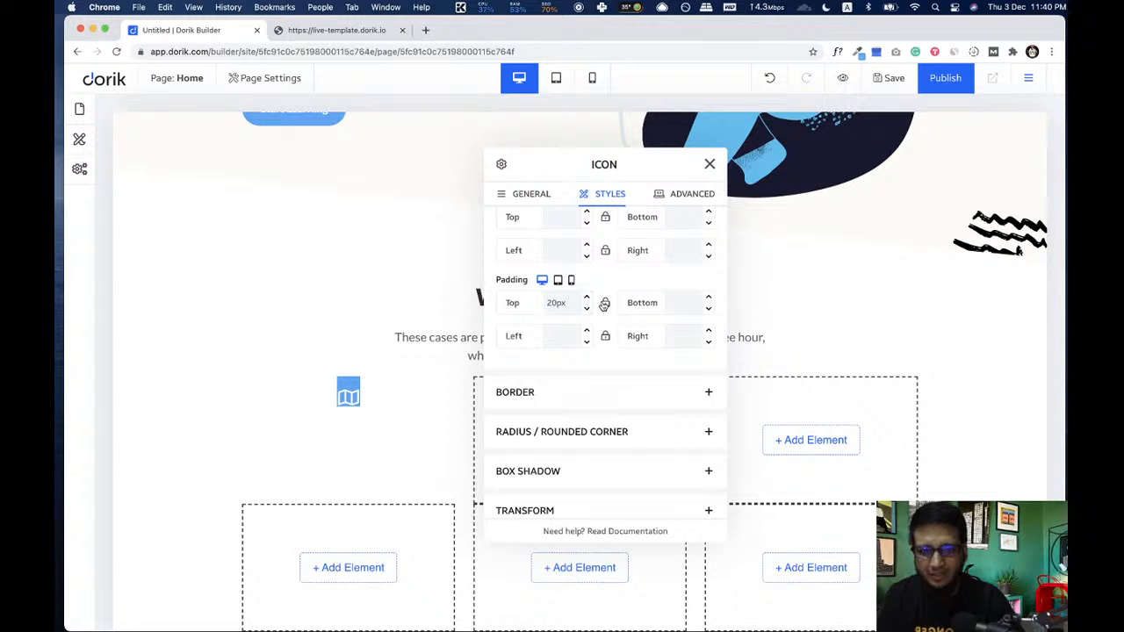
pyautogui.write('18px')
pyautogui.click(605, 338)
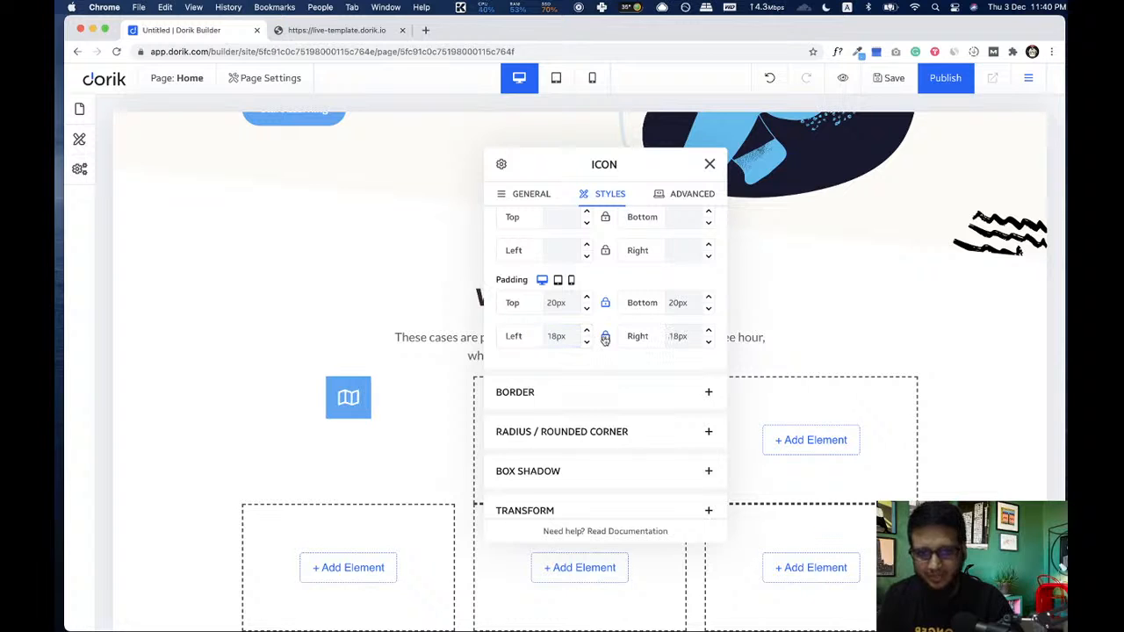
# - Round all four corners of the map icon's background with a border radius of 50%
pyautogui.click(615, 436)
pyautogui.click(531, 384)
pyautogui.write('50%')
pyautogui.click(606, 401)
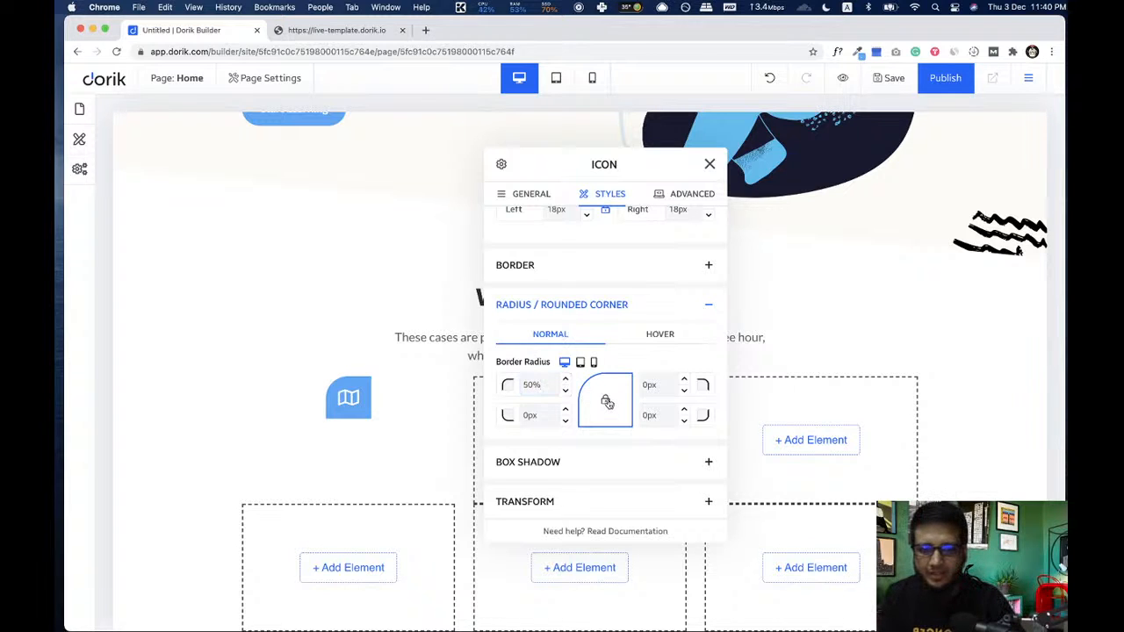
pyautogui.click(606, 402)
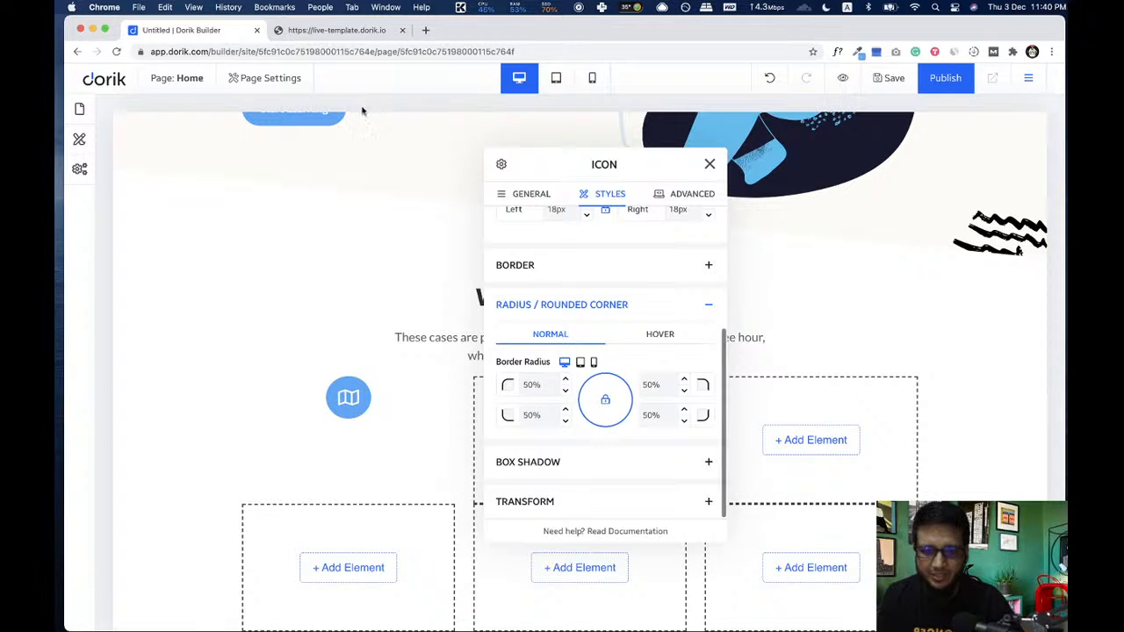
# - Check the leaf shape on the live template, then set the map icon's top-left radius to 10px and top-right radius to 30px
pyautogui.click(322, 31)
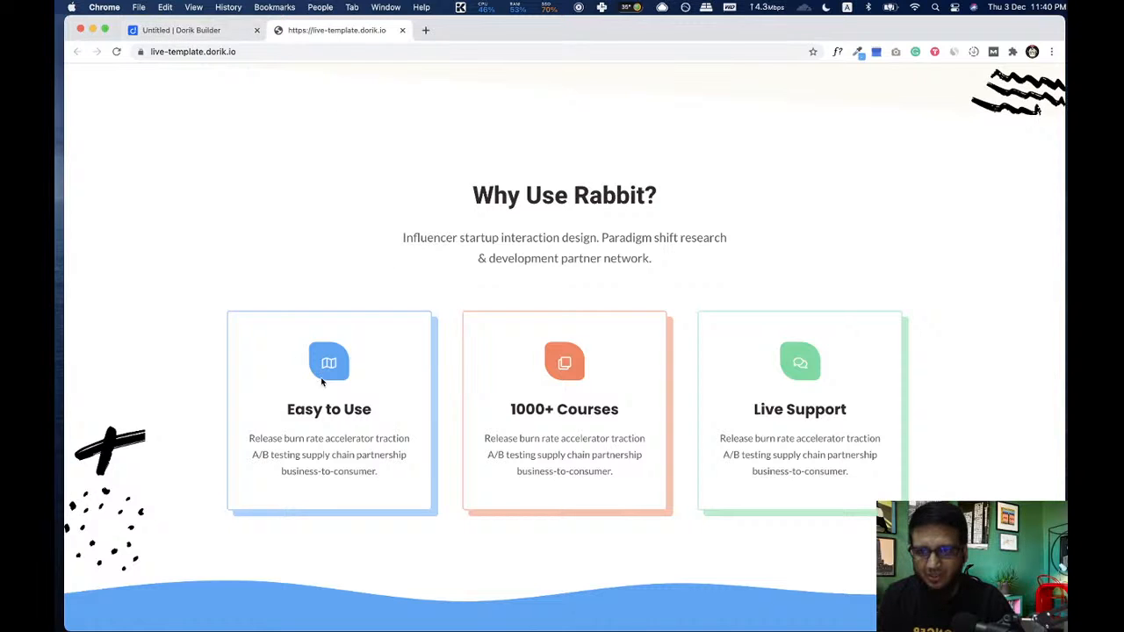
pyautogui.click(201, 32)
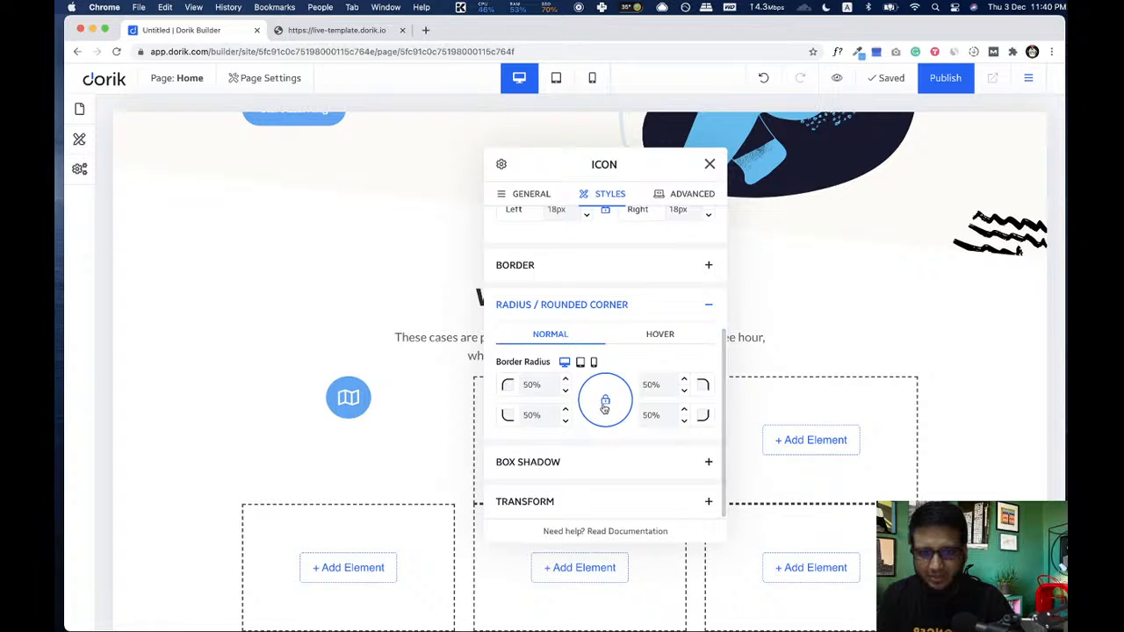
pyautogui.tripleClick(537, 384)
pyautogui.write('1')
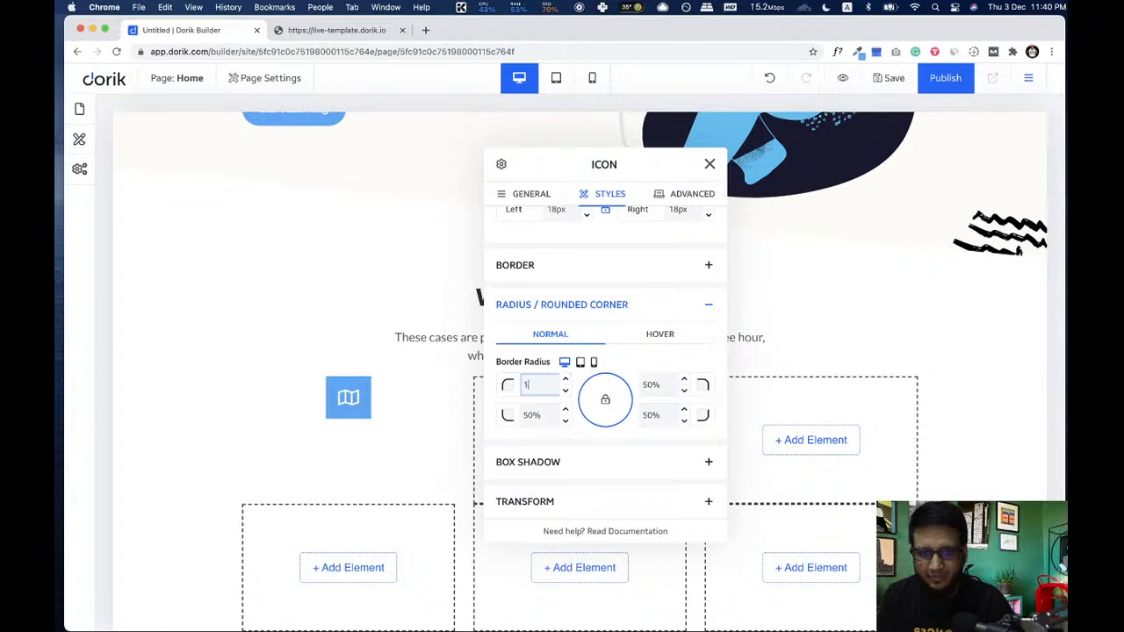
pyautogui.write('0')
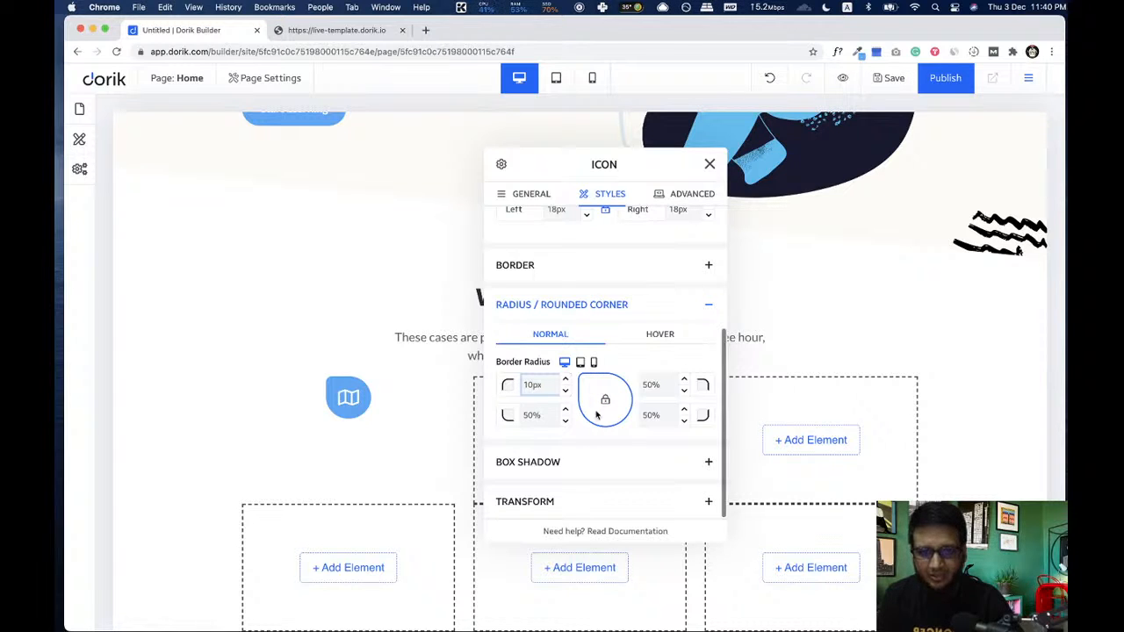
pyautogui.press('Tab')
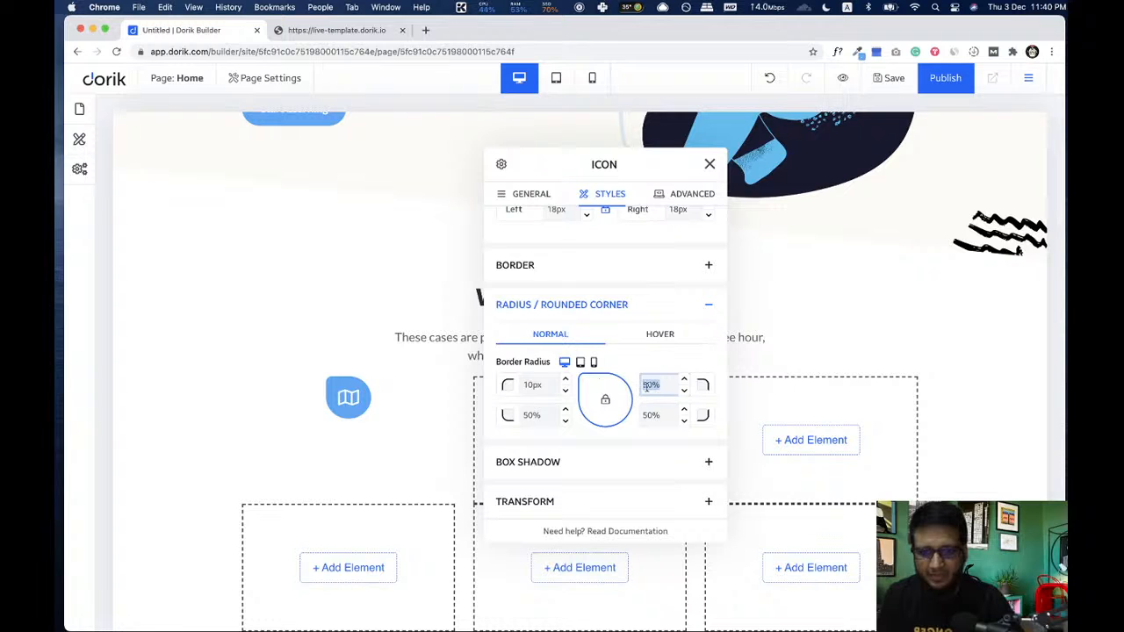
pyautogui.write('30')
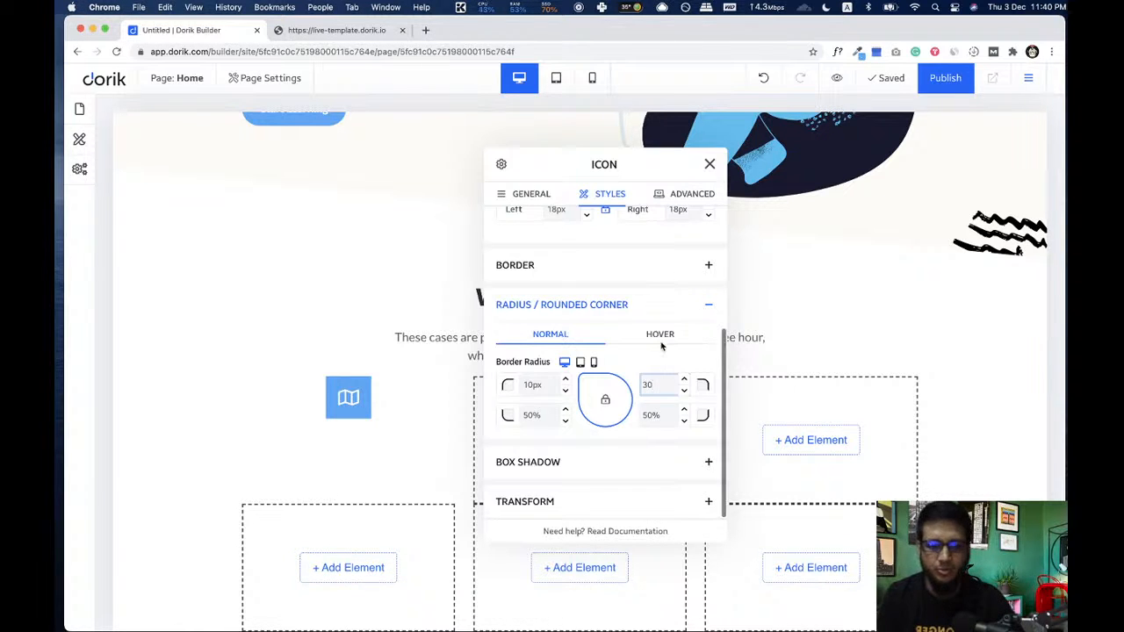
pyautogui.write('px')
# - Set the map icon's bottom-left corner radius to 30px and its bottom-right corner radius to 10px
pyautogui.moveTo(547, 416); pyautogui.dragTo(526, 416)
pyautogui.write('10px')
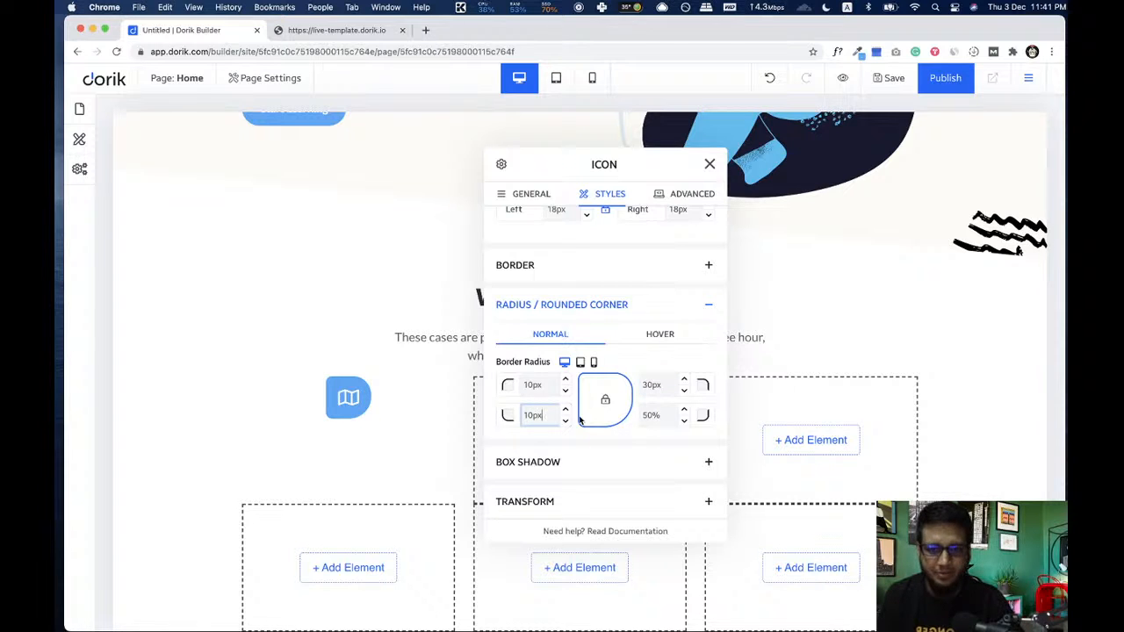
pyautogui.moveTo(547, 416); pyautogui.dragTo(501, 419)
pyautogui.write('30px')
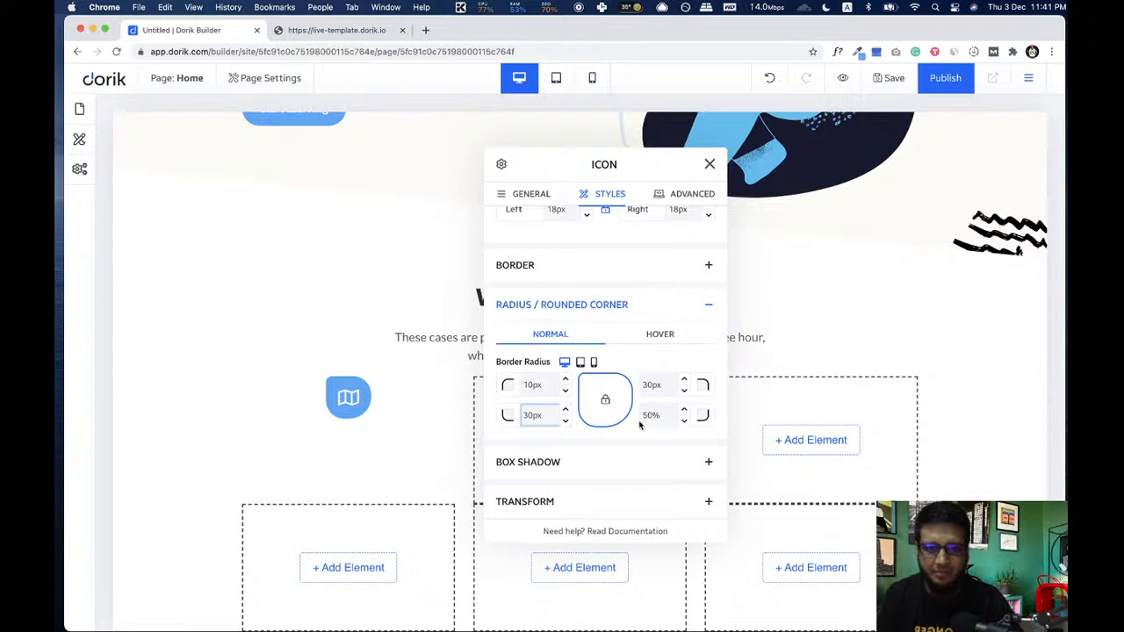
pyautogui.moveTo(669, 414); pyautogui.dragTo(641, 416)
pyautogui.write('1')
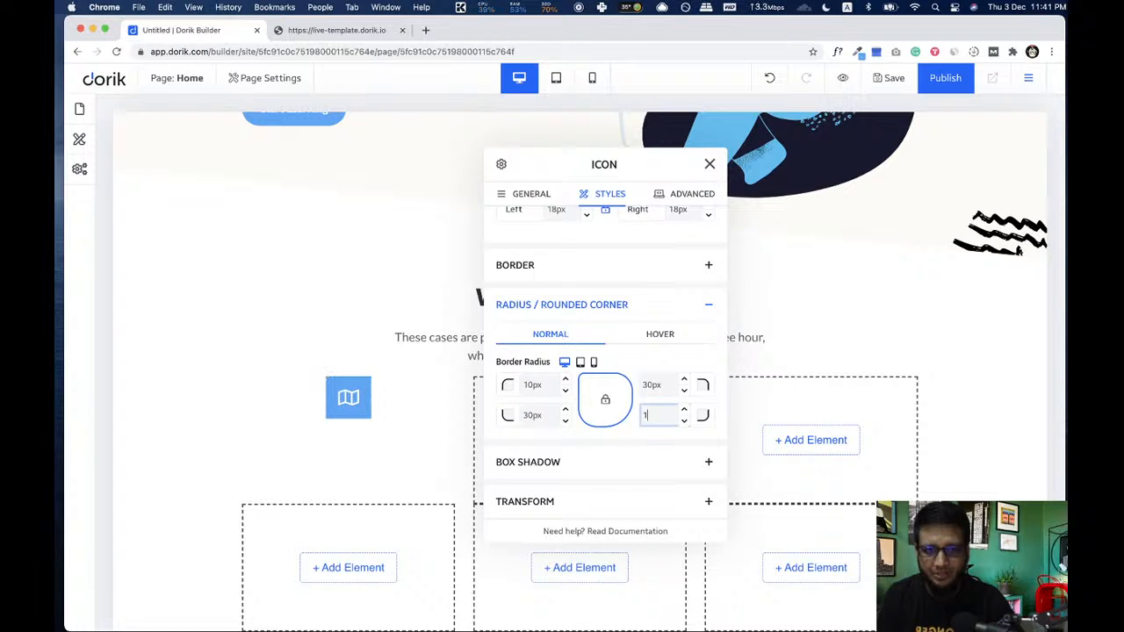
pyautogui.write('0px')
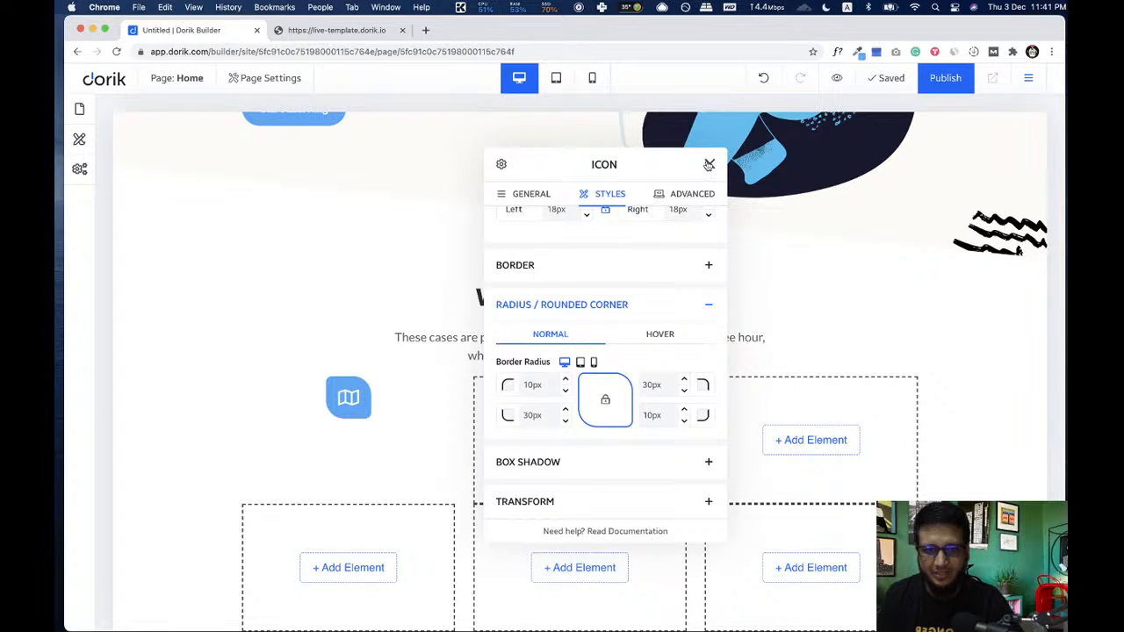
pyautogui.click(709, 165)
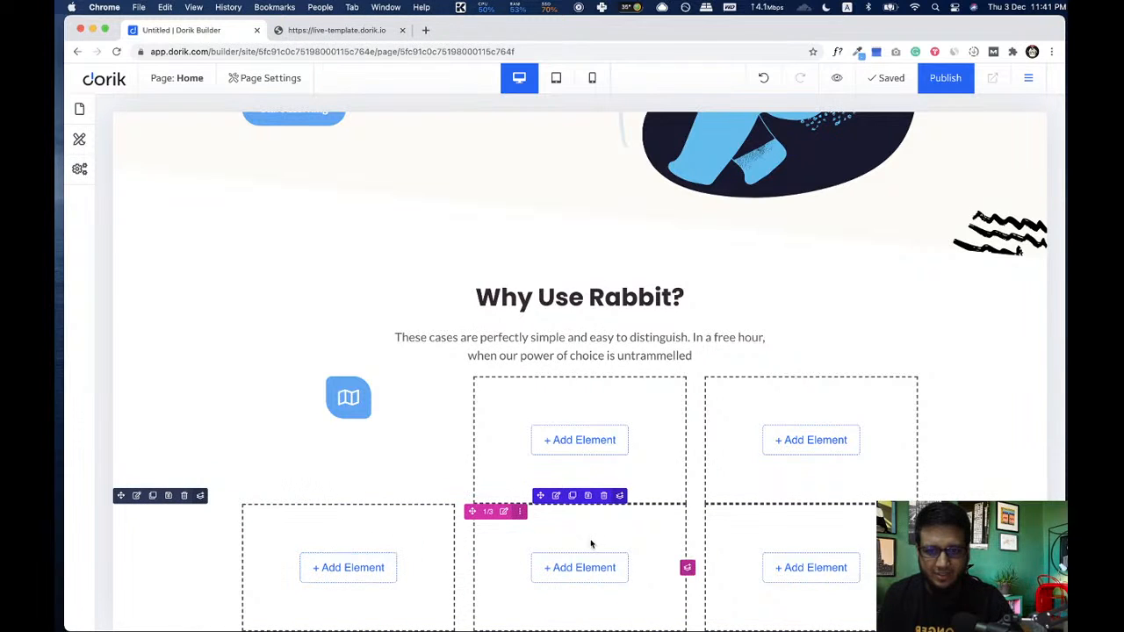
pyautogui.click(200, 497)
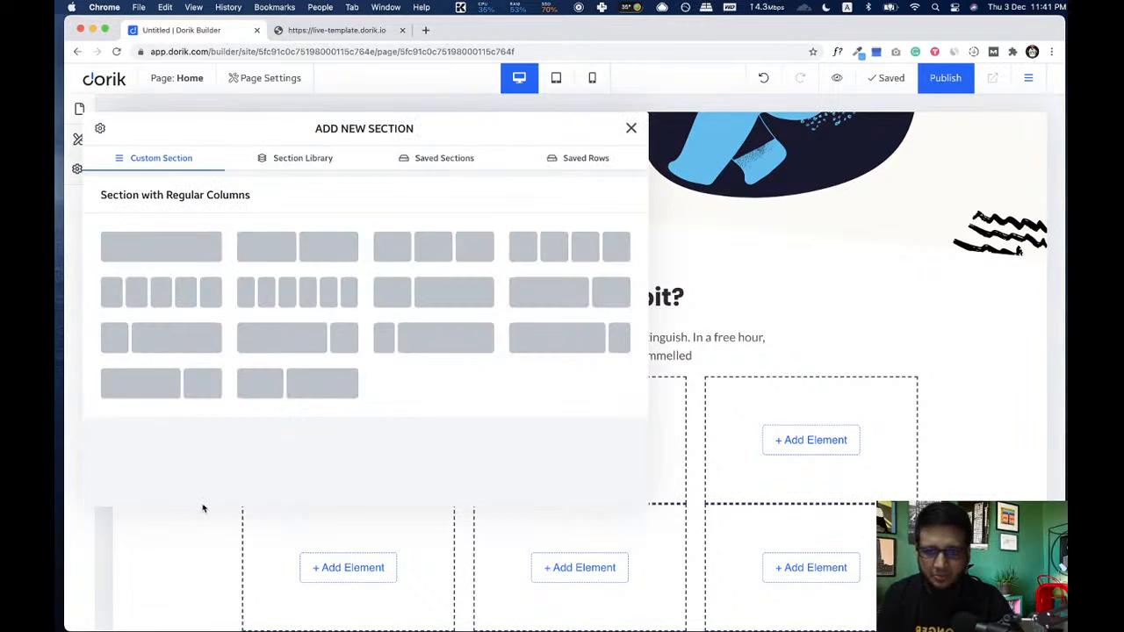
pyautogui.click(630, 128)
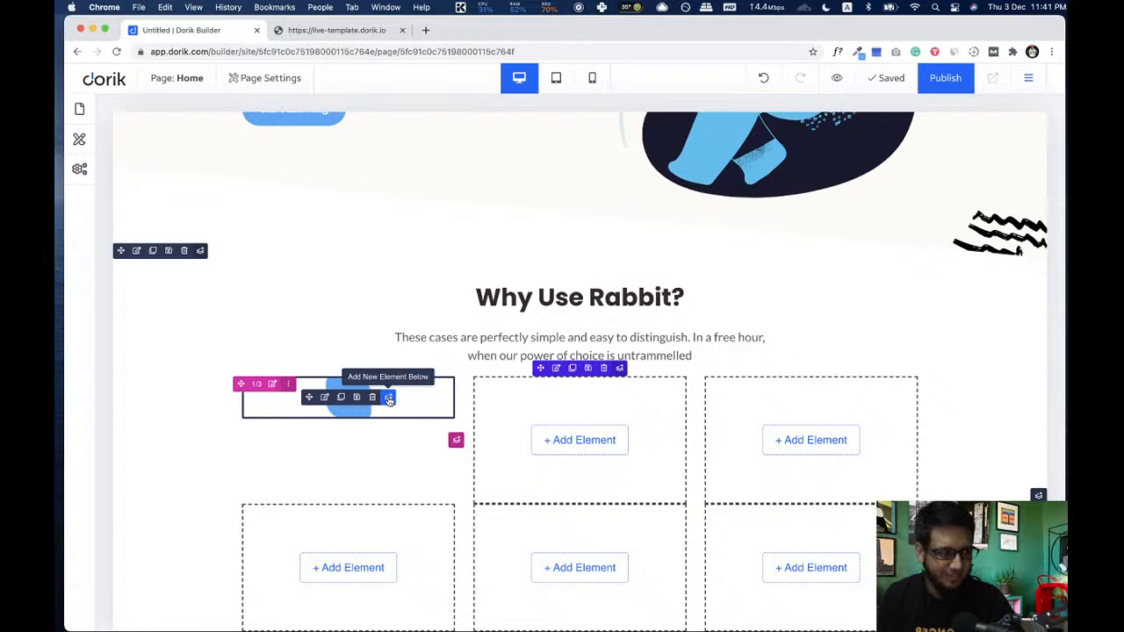
# - Add an H4 heading reading "Easy to Use" below the map icon, matching the live template's first card
pyautogui.click(331, 31)
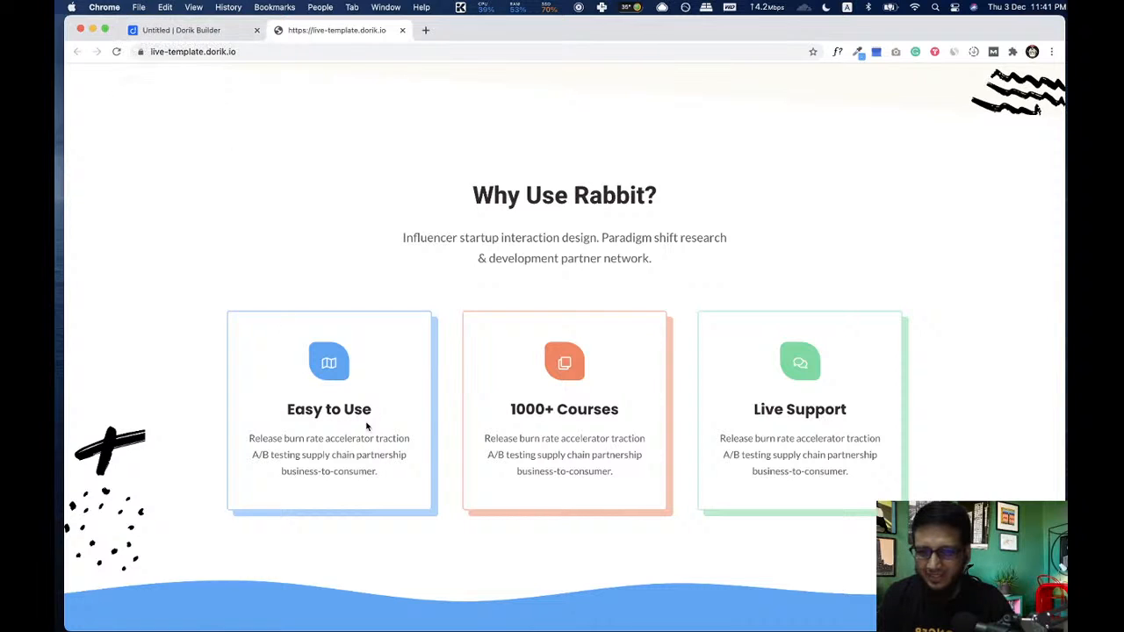
pyautogui.moveTo(373, 416); pyautogui.dragTo(289, 410)
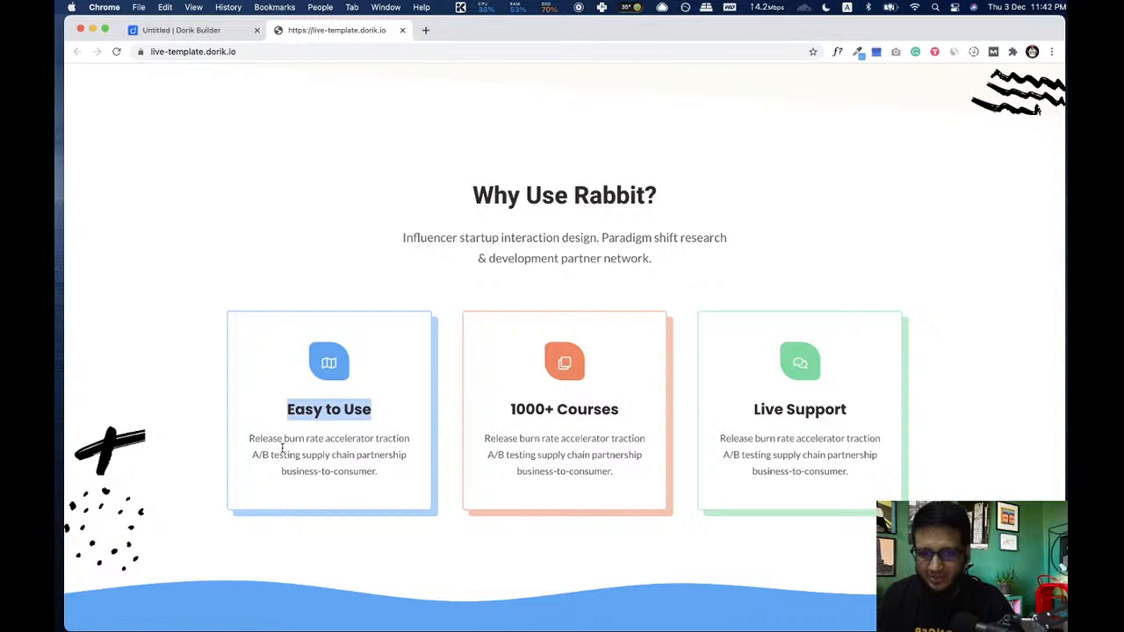
pyautogui.click(201, 30)
pyautogui.click(388, 401)
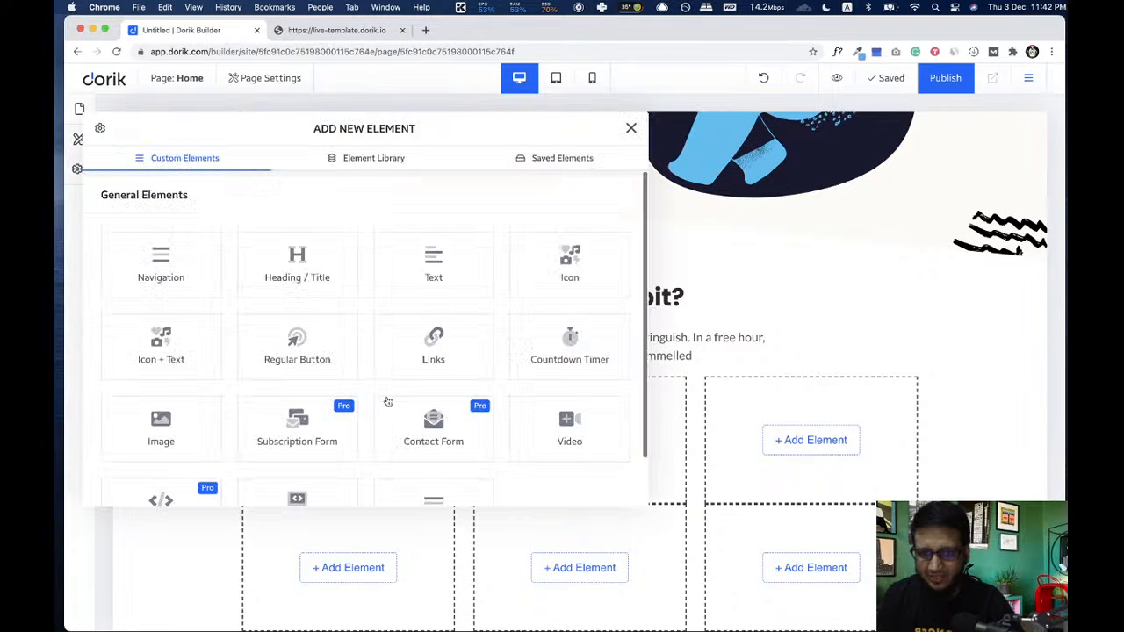
pyautogui.click(297, 264)
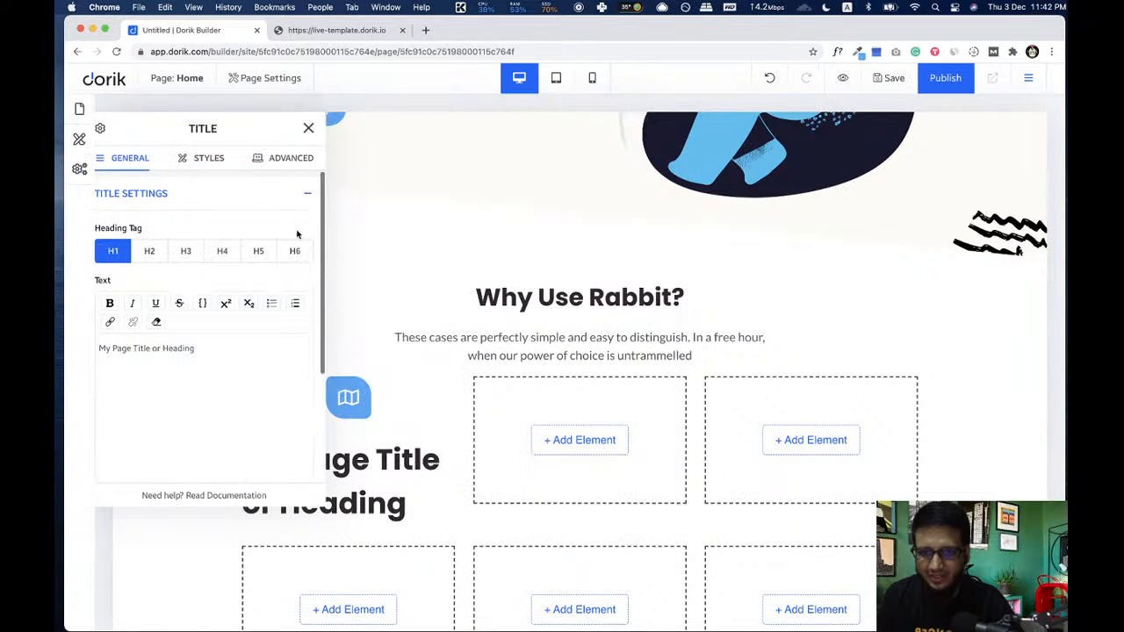
pyautogui.click(223, 255)
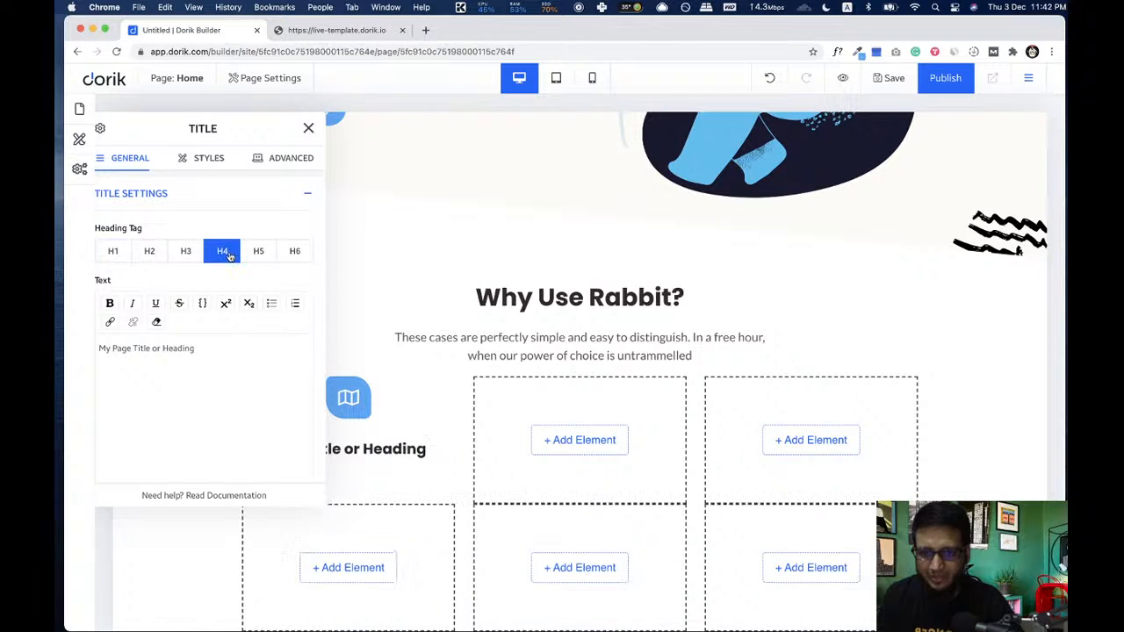
pyautogui.moveTo(213, 348); pyautogui.dragTo(81, 343)
pyautogui.write('Easy to Use')
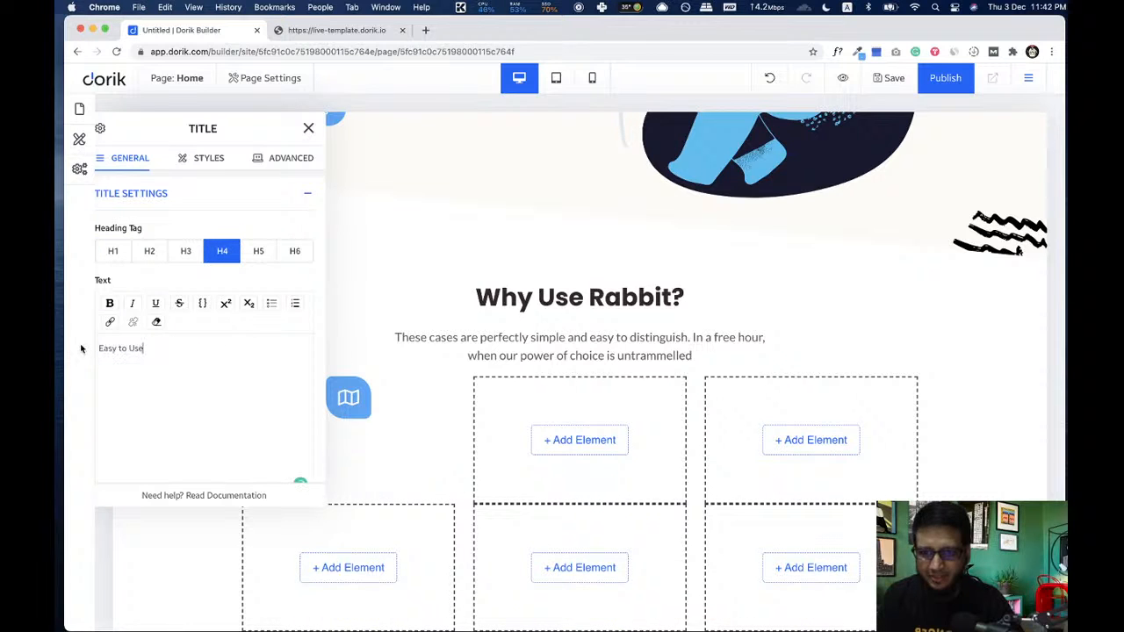
pyautogui.moveTo(201, 129); pyautogui.dragTo(660, 121)
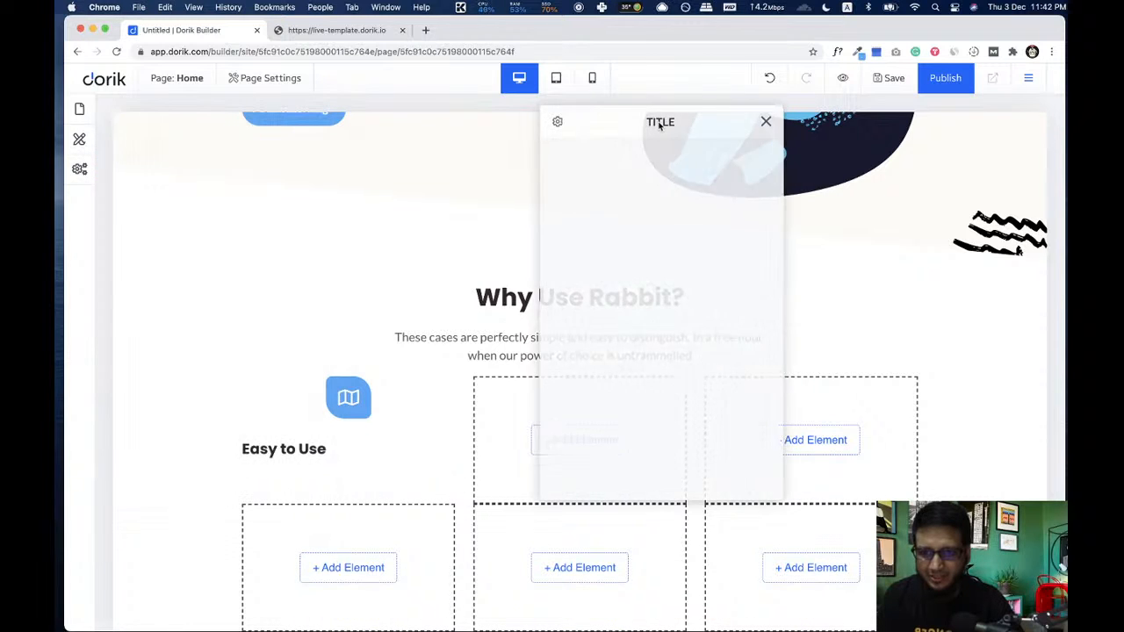
pyautogui.click(767, 127)
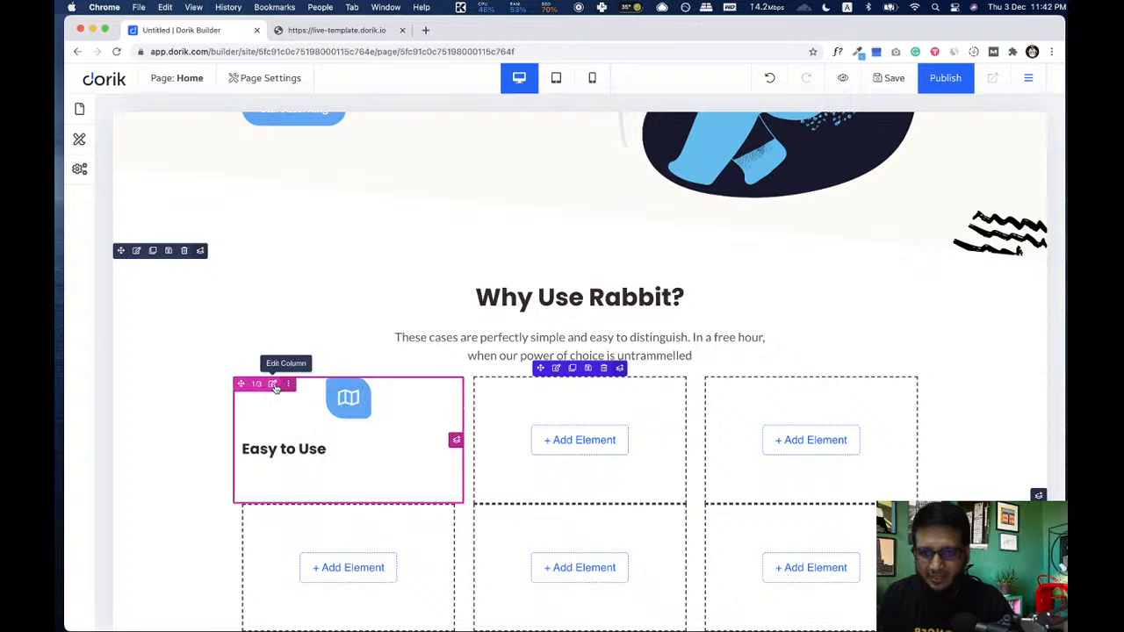
# - Set the horizontal content alignment of the "Easy to Use" column to center
pyautogui.click(269, 382)
pyautogui.scroll(-2, 198, 341)
pyautogui.scroll(-5, 198, 340)
pyautogui.click(203, 427)
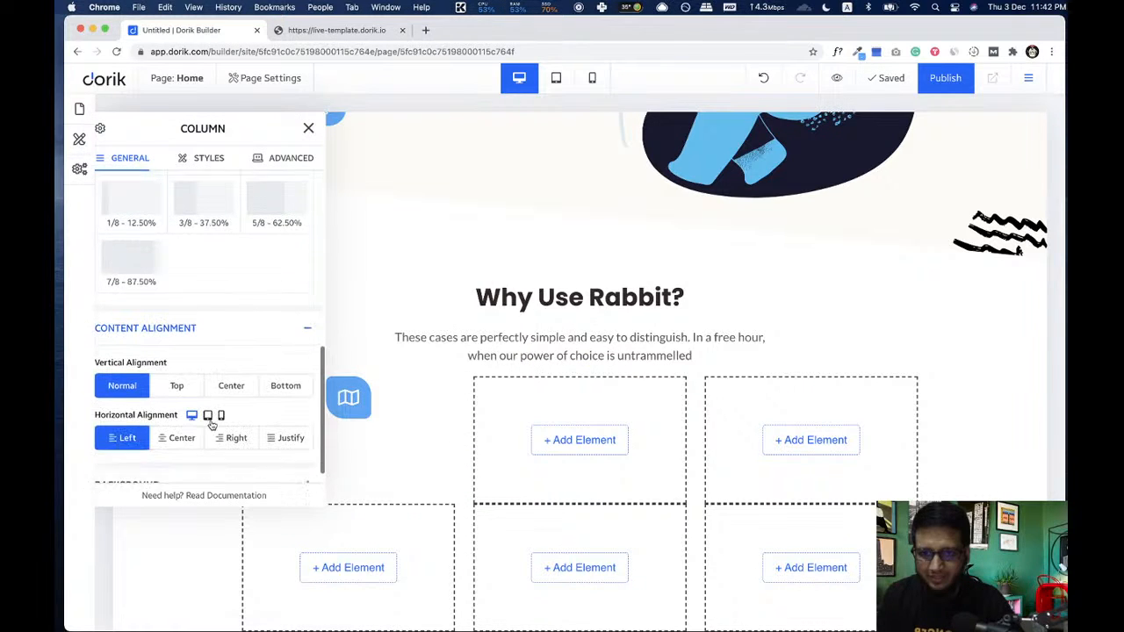
pyautogui.click(181, 420)
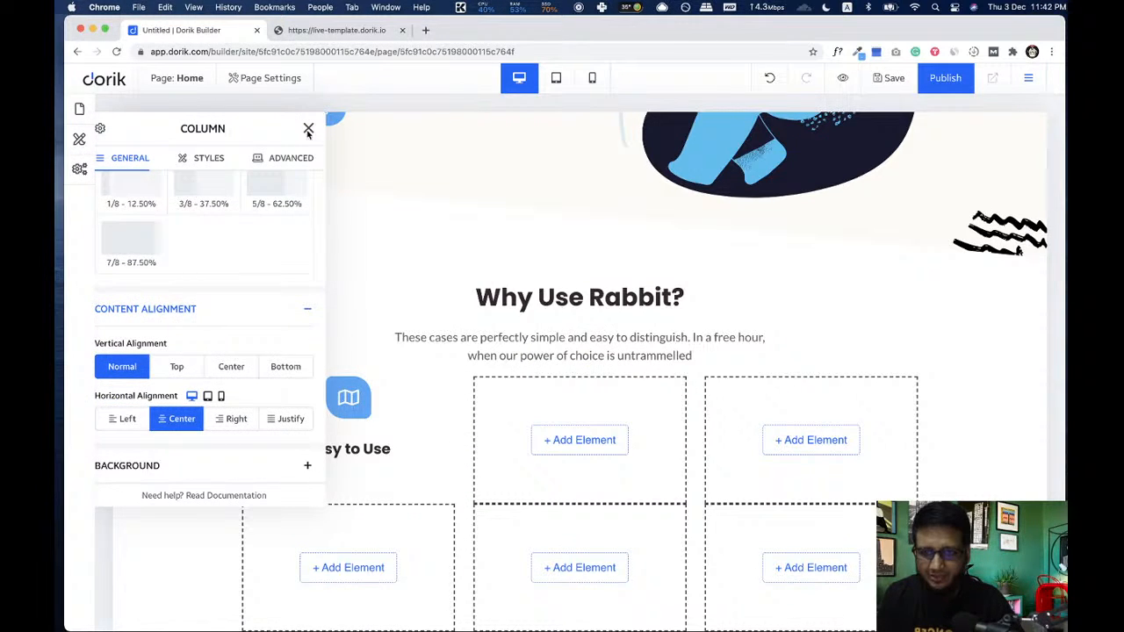
pyautogui.click(309, 130)
# - Add a text element below the "Easy to Use" heading
pyautogui.click(389, 450)
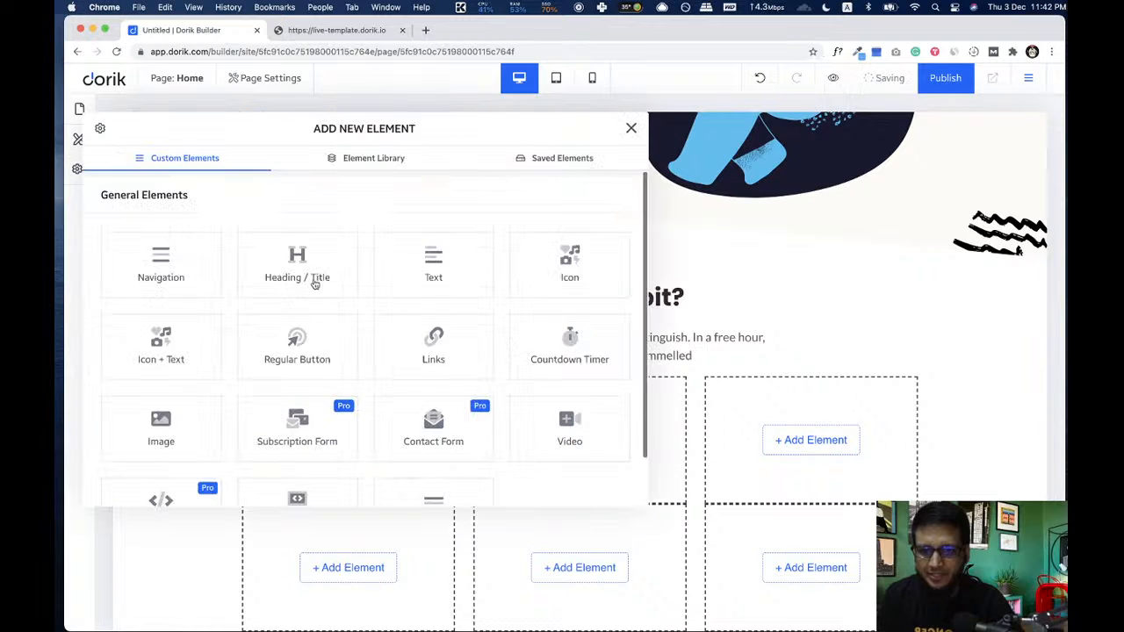
pyautogui.click(631, 129)
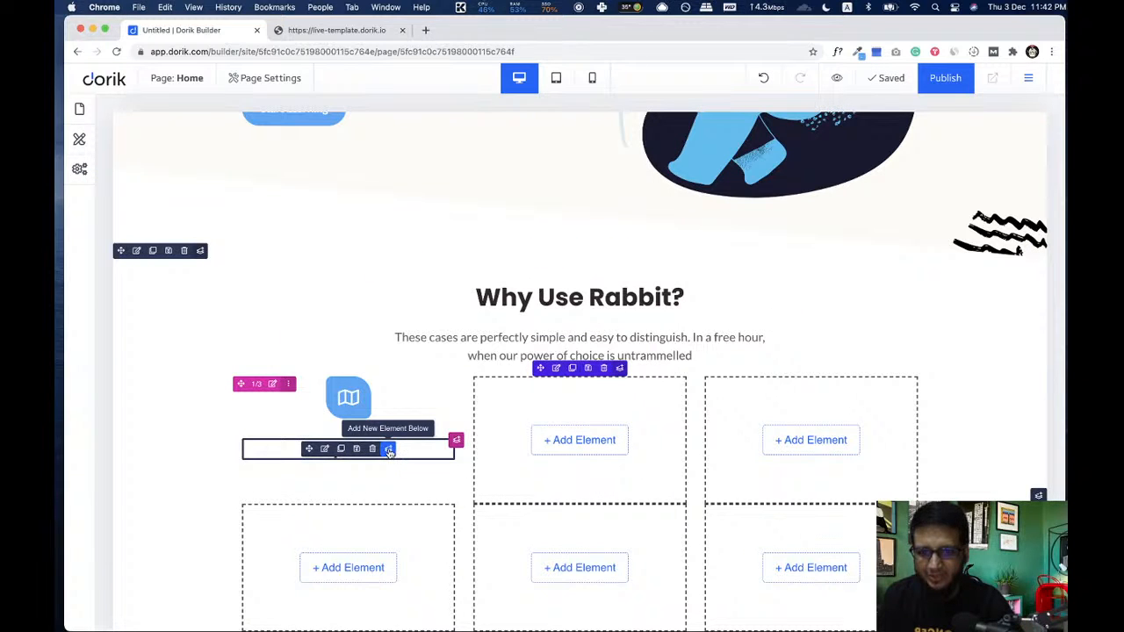
pyautogui.click(389, 450)
pyautogui.click(427, 273)
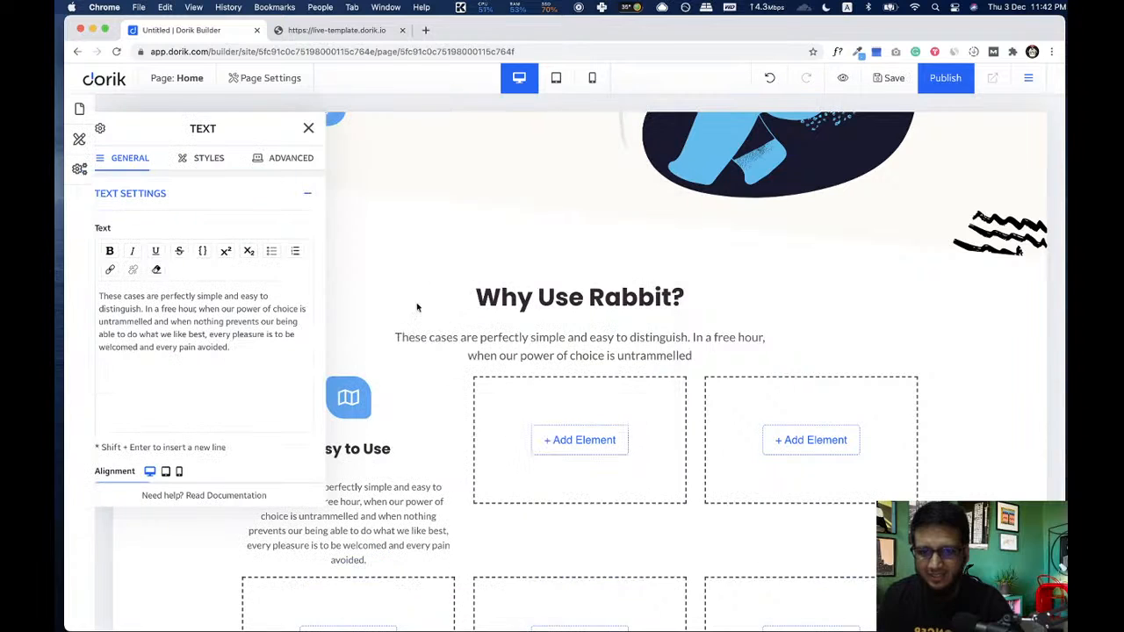
# - Replace the new text element's placeholder with the "Easy to Use" card description copied from the live template page
pyautogui.click(334, 37)
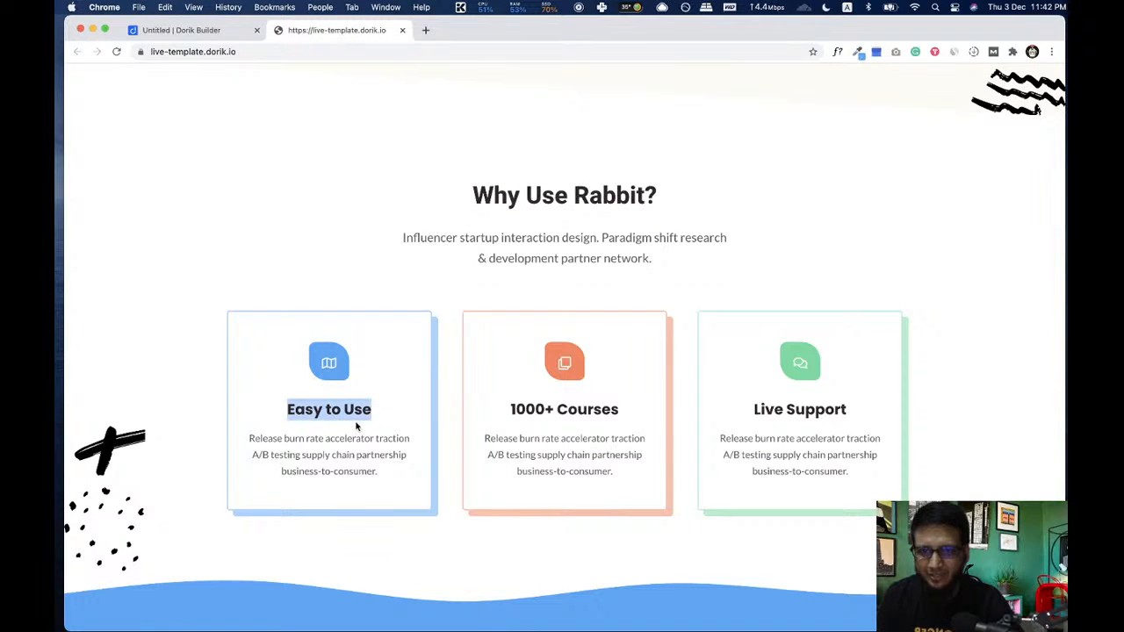
pyautogui.click(390, 479)
pyautogui.moveTo(390, 479); pyautogui.dragTo(251, 439)
pyautogui.press('super+c')
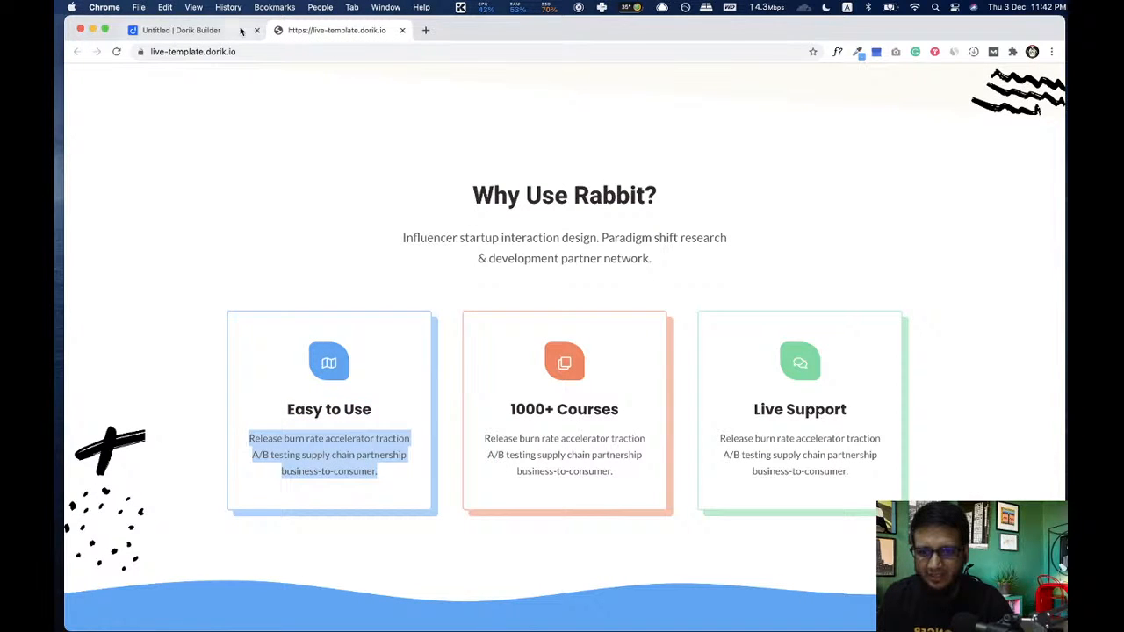
pyautogui.click(211, 32)
pyautogui.press('super+a')
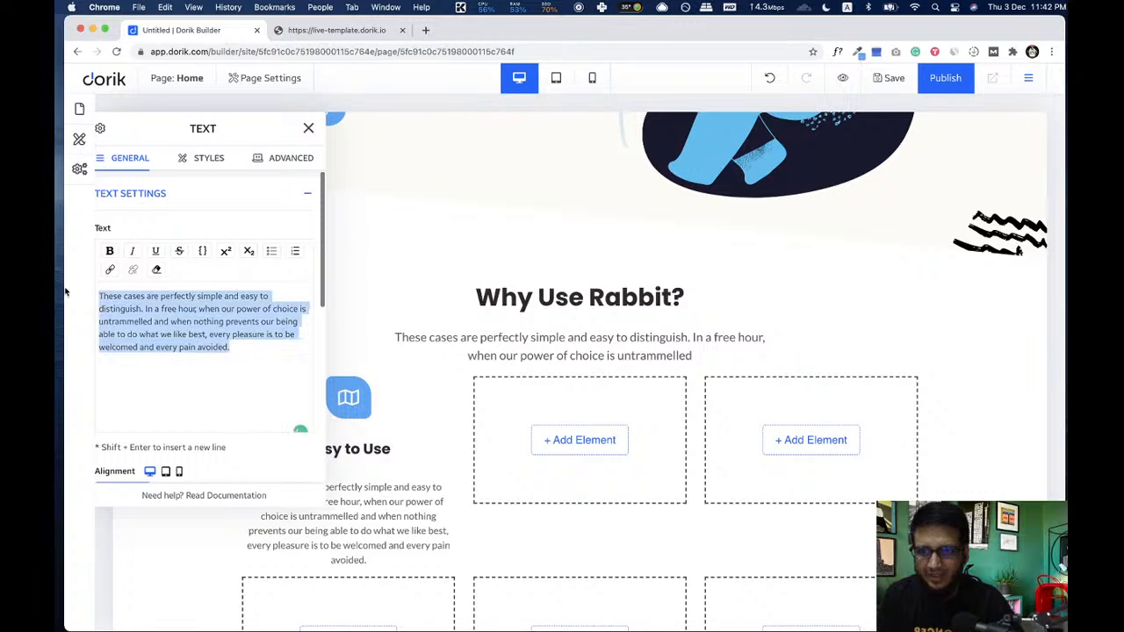
pyautogui.press('super+v')
pyautogui.moveTo(187, 131); pyautogui.dragTo(634, 136)
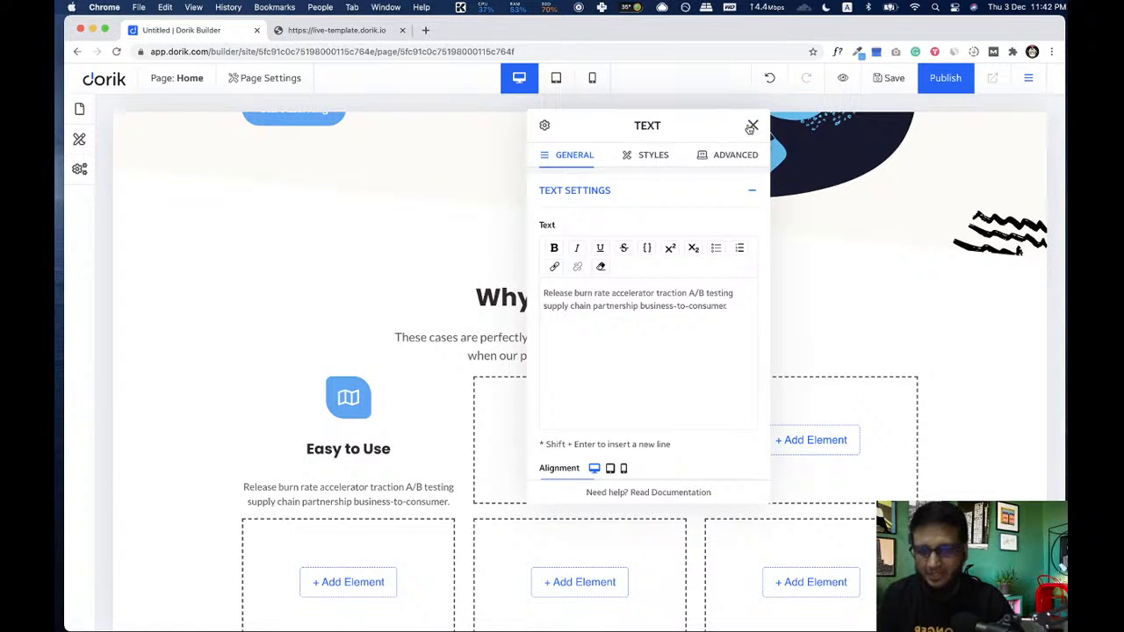
pyautogui.click(751, 125)
# - Compare the rebuilt "Easy to Use" column with the matching card on the live template page
pyautogui.click(345, 33)
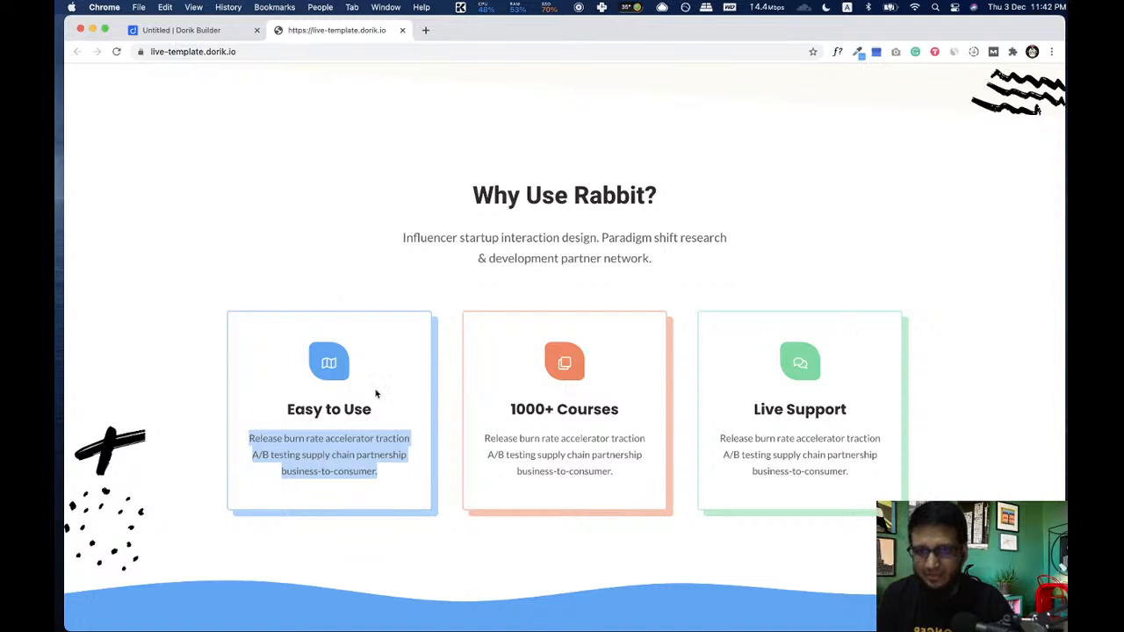
pyautogui.click(299, 391)
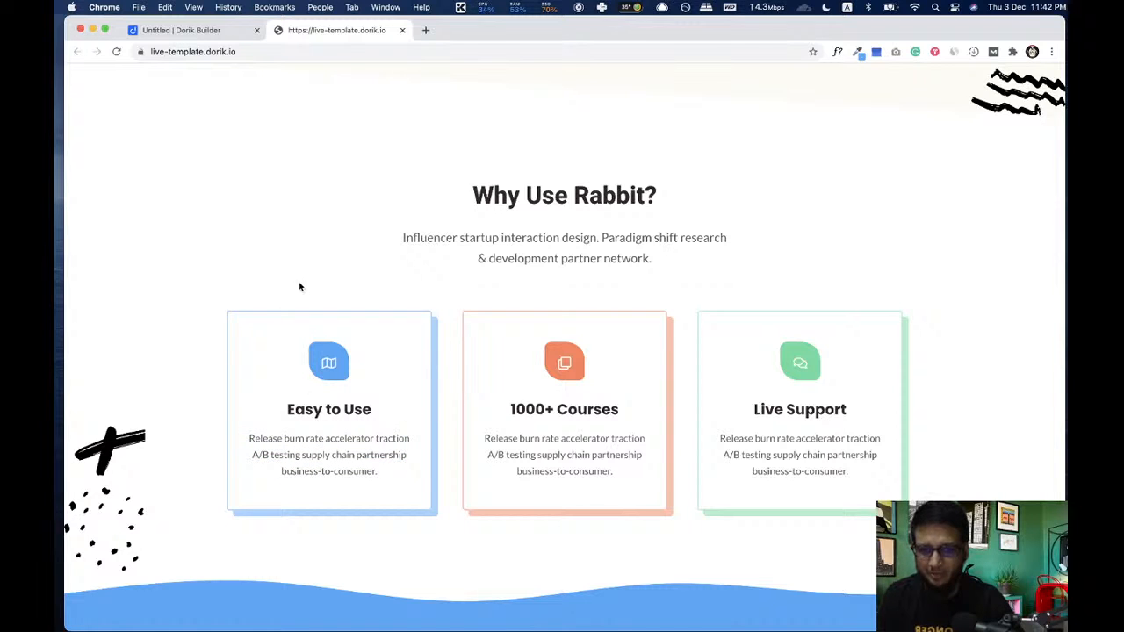
pyautogui.click(211, 33)
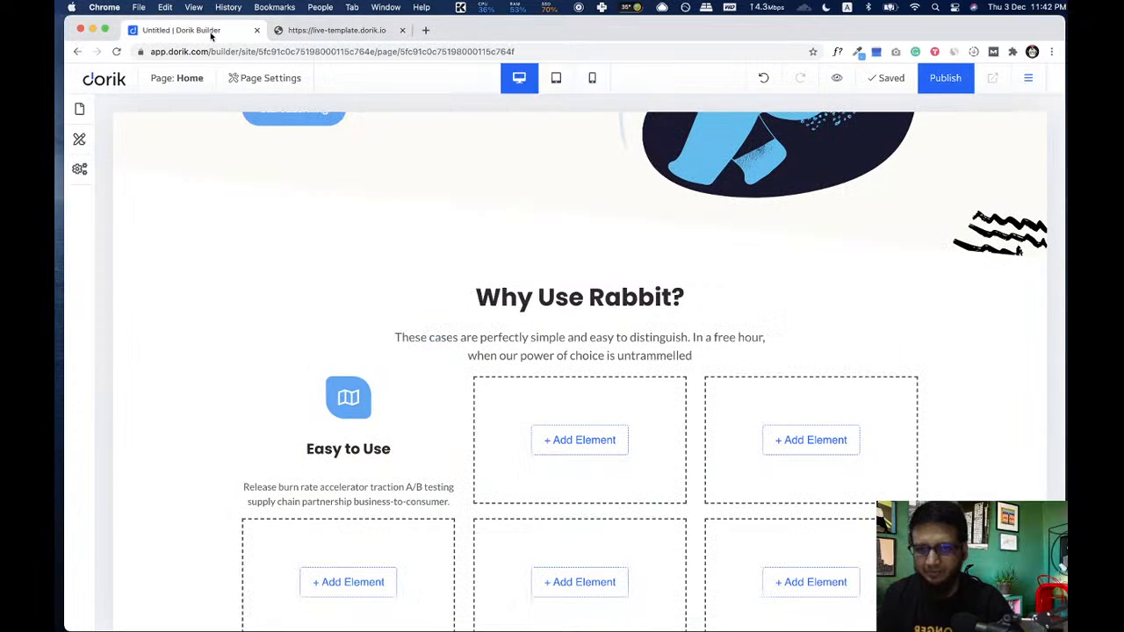
pyautogui.scroll(-1, 428, 261)
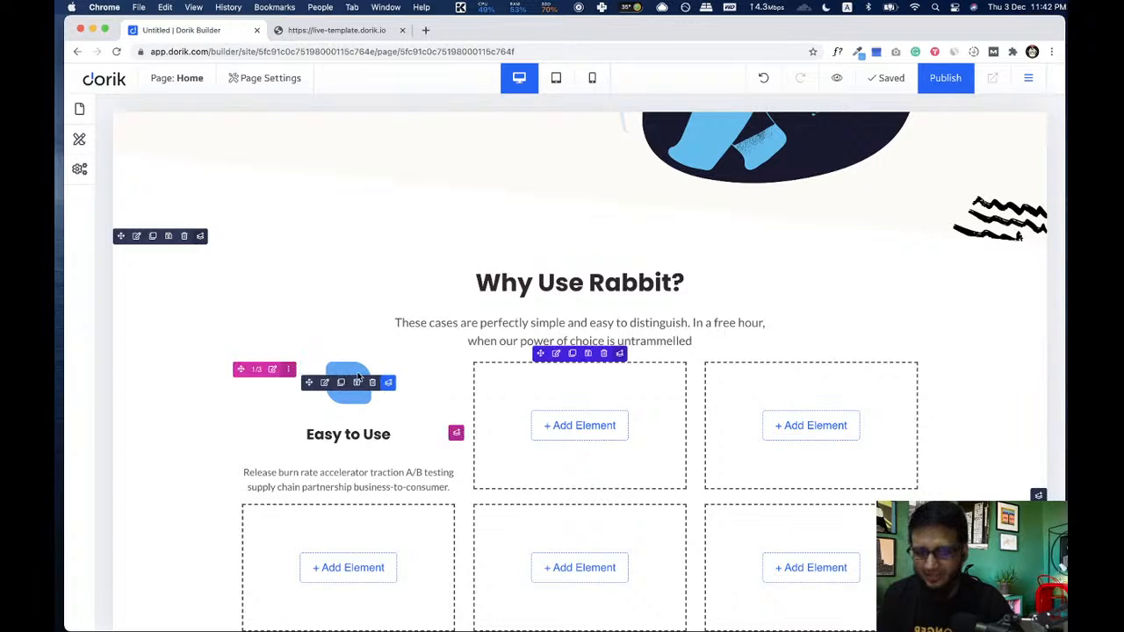
pyautogui.click(316, 34)
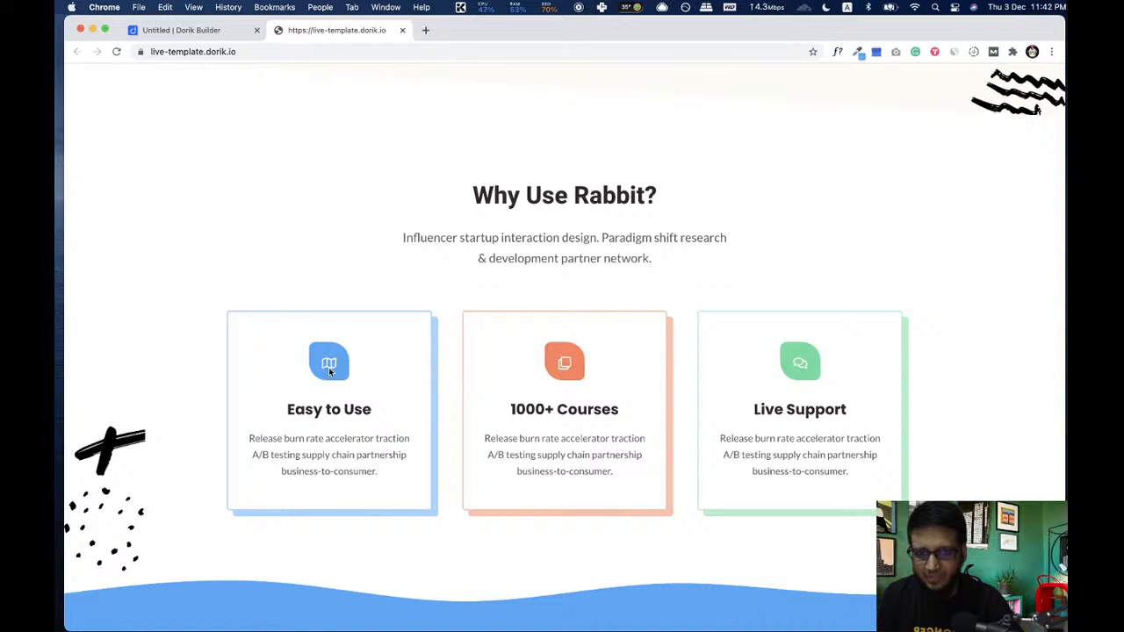
# - Return to the Dorik builder and add a new global color duplicating the existing blue #48A6FA
pyautogui.click(175, 30)
pyautogui.click(79, 141)
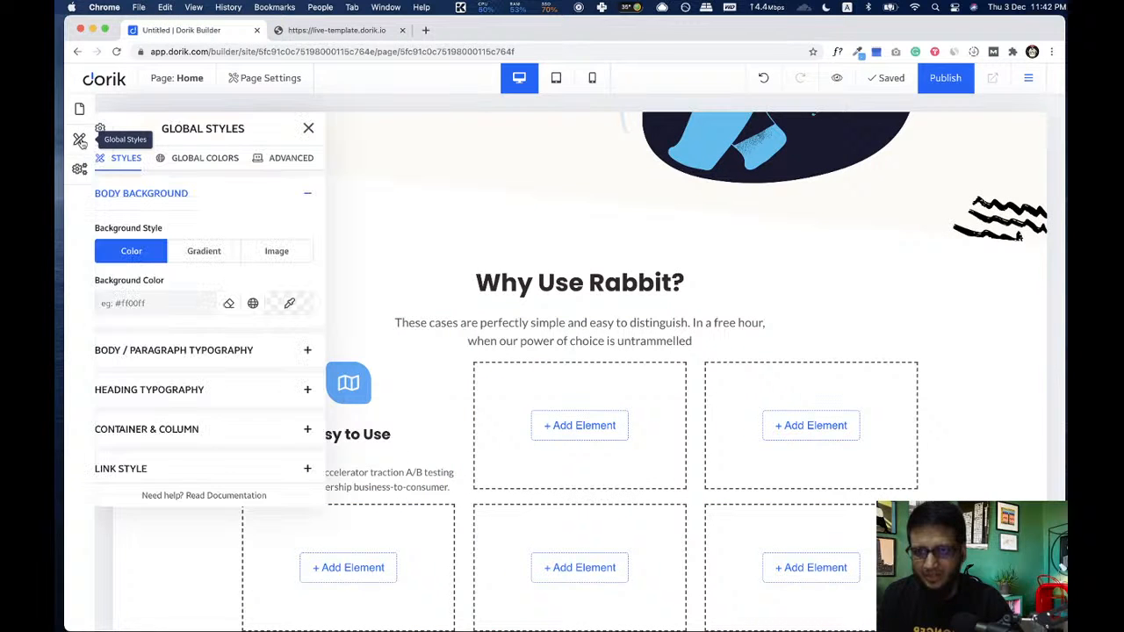
pyautogui.click(206, 158)
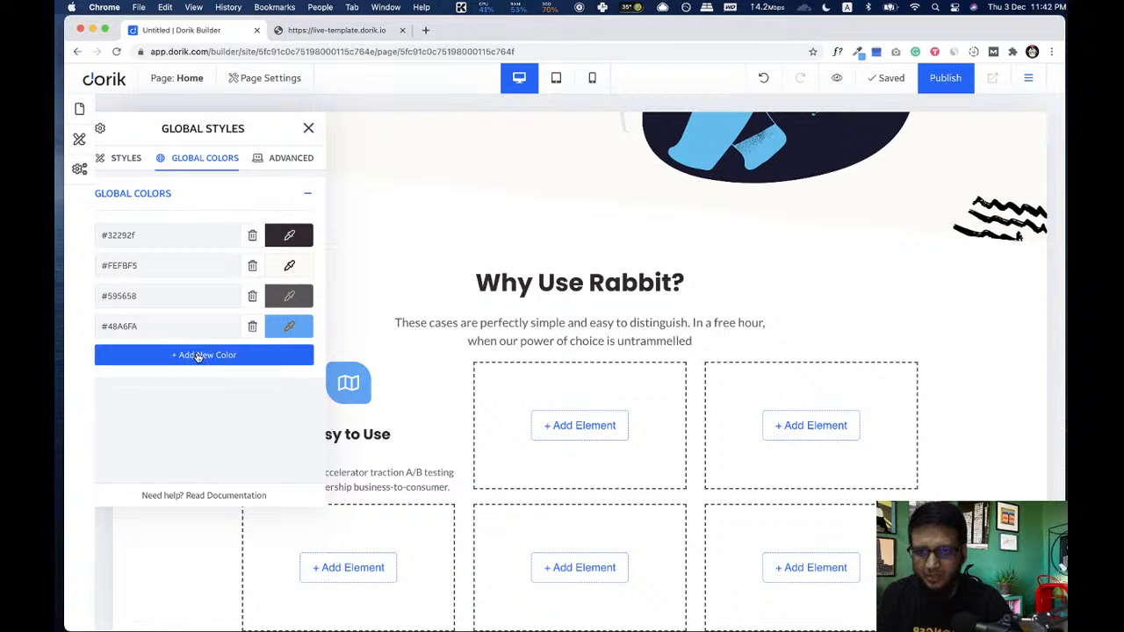
pyautogui.moveTo(180, 327); pyautogui.dragTo(84, 327)
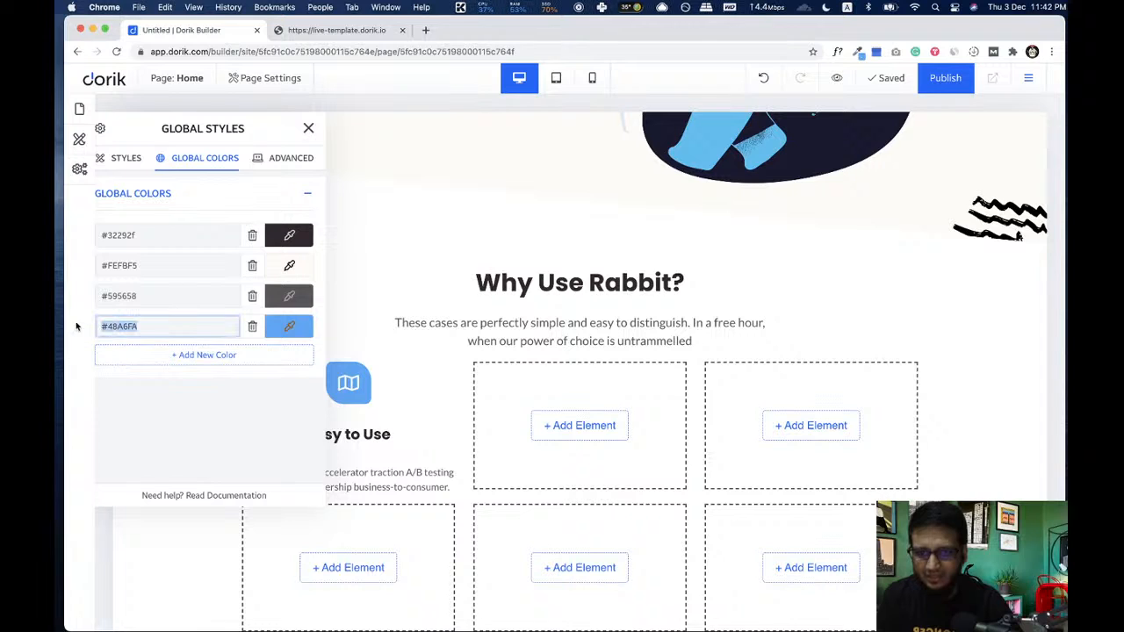
pyautogui.press('super+c')
pyautogui.click(219, 358)
pyautogui.click(110, 355)
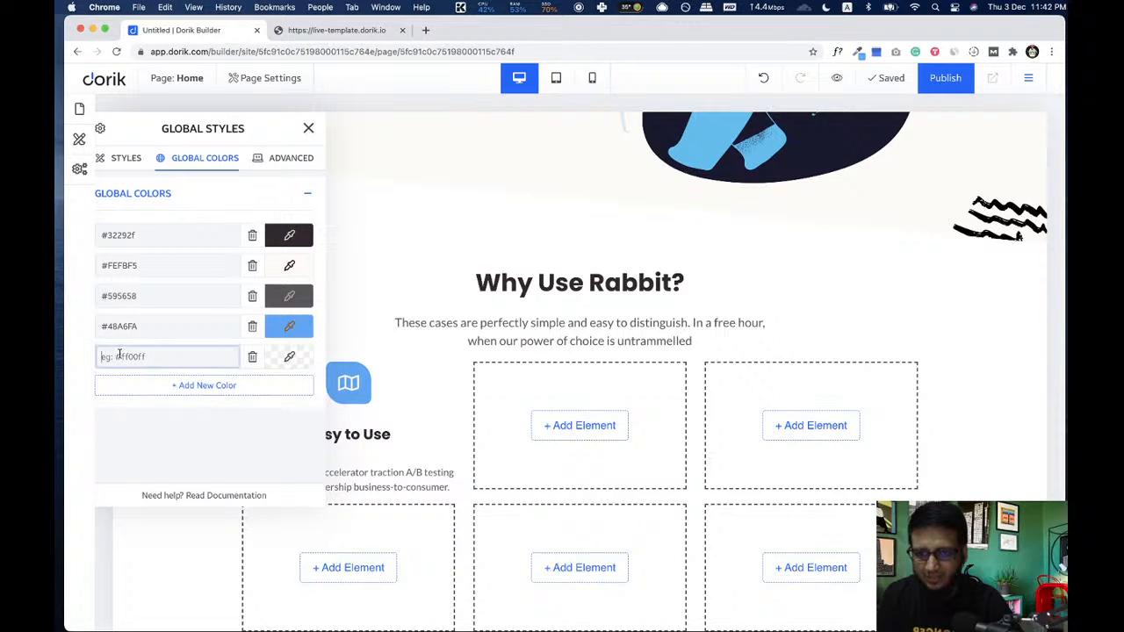
pyautogui.press('super+v')
# - Reduce the new global blue's opacity to 0.5, making it rgba(72, 166, 250, 0.5), and close the global styles
pyautogui.click(289, 357)
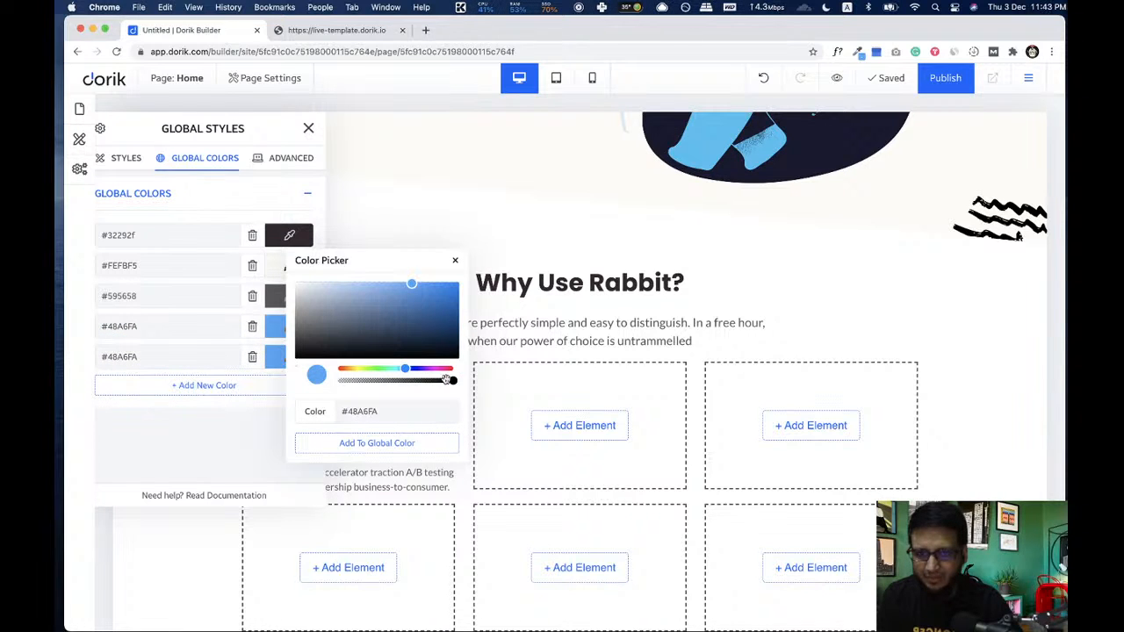
pyautogui.moveTo(454, 383); pyautogui.dragTo(397, 383)
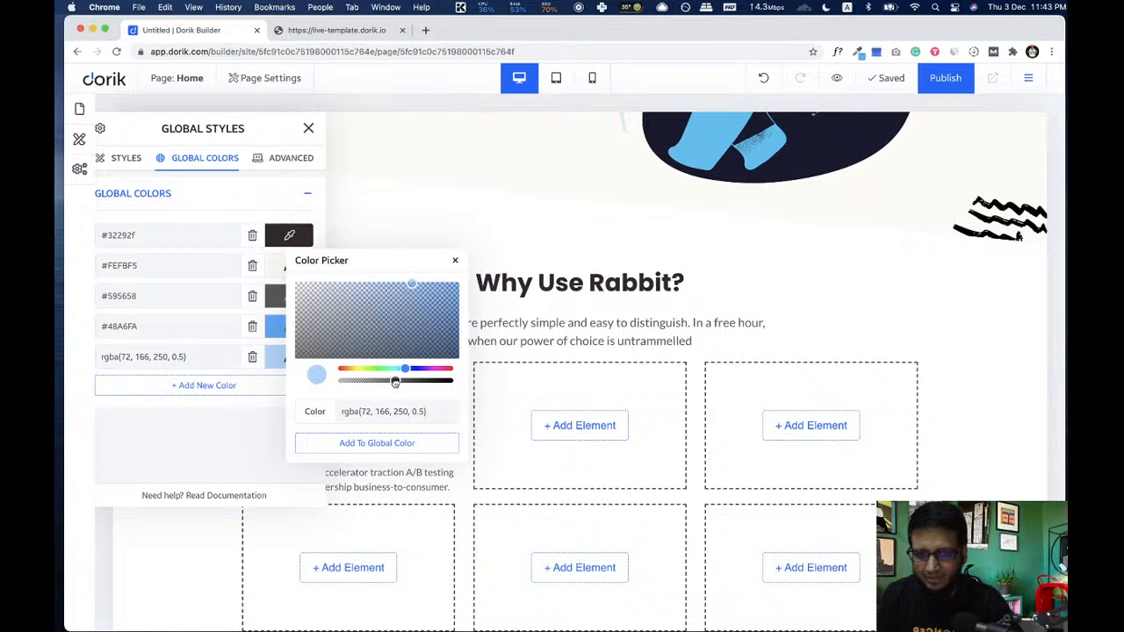
pyautogui.click(455, 260)
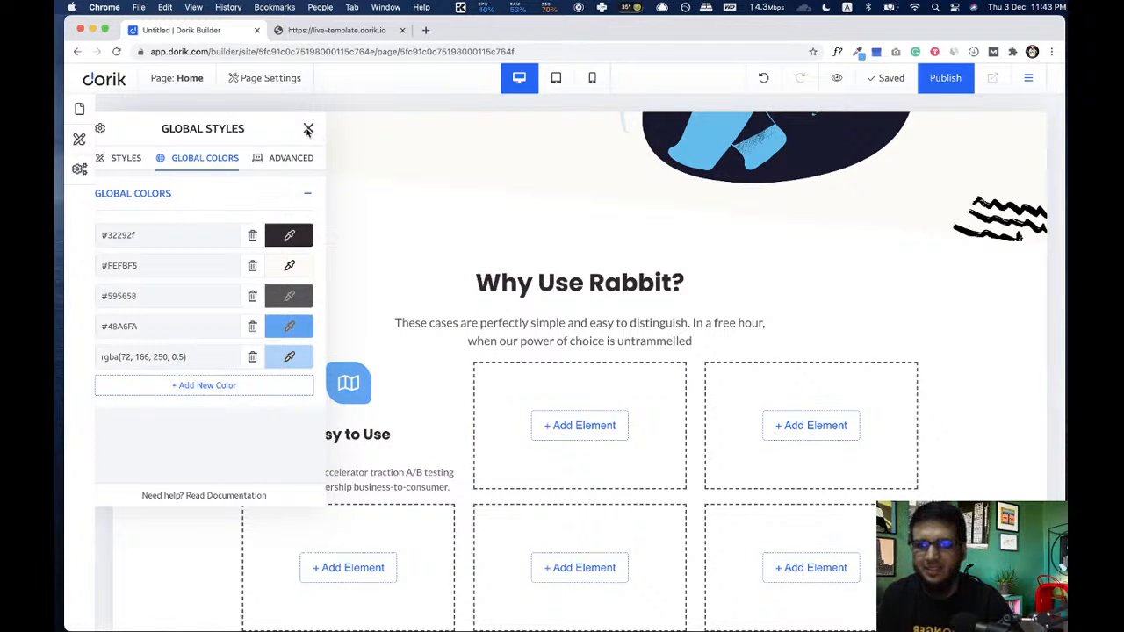
pyautogui.click(308, 128)
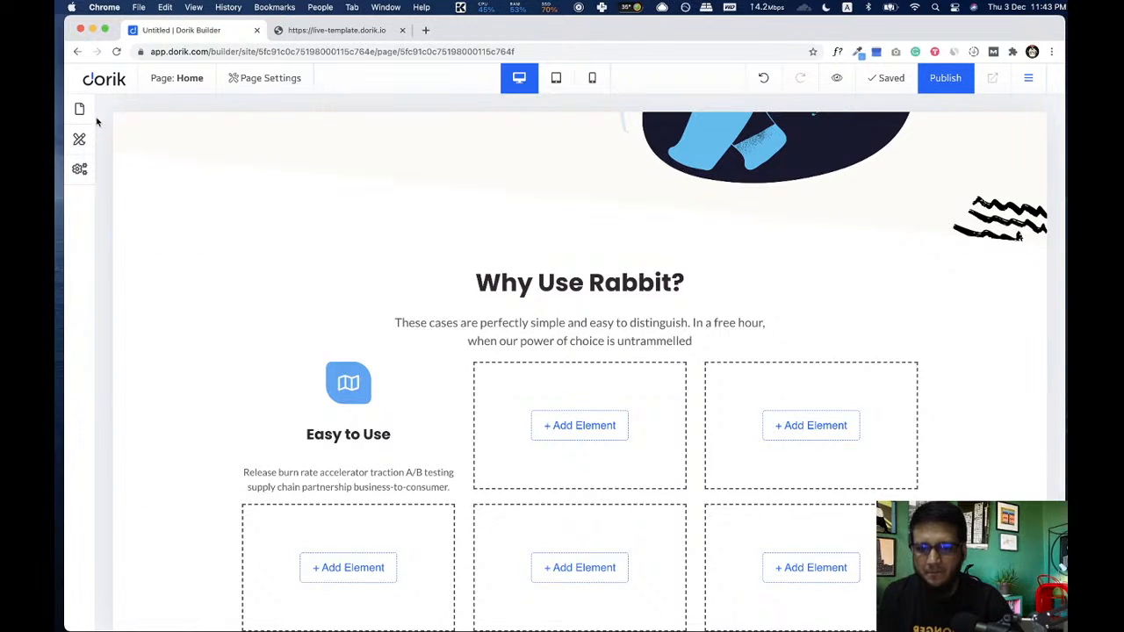
# - Give the "Easy to Use" column a 2px border on all sides in the global color rgba(72, 166, 250, 0.5)
pyautogui.click(273, 370)
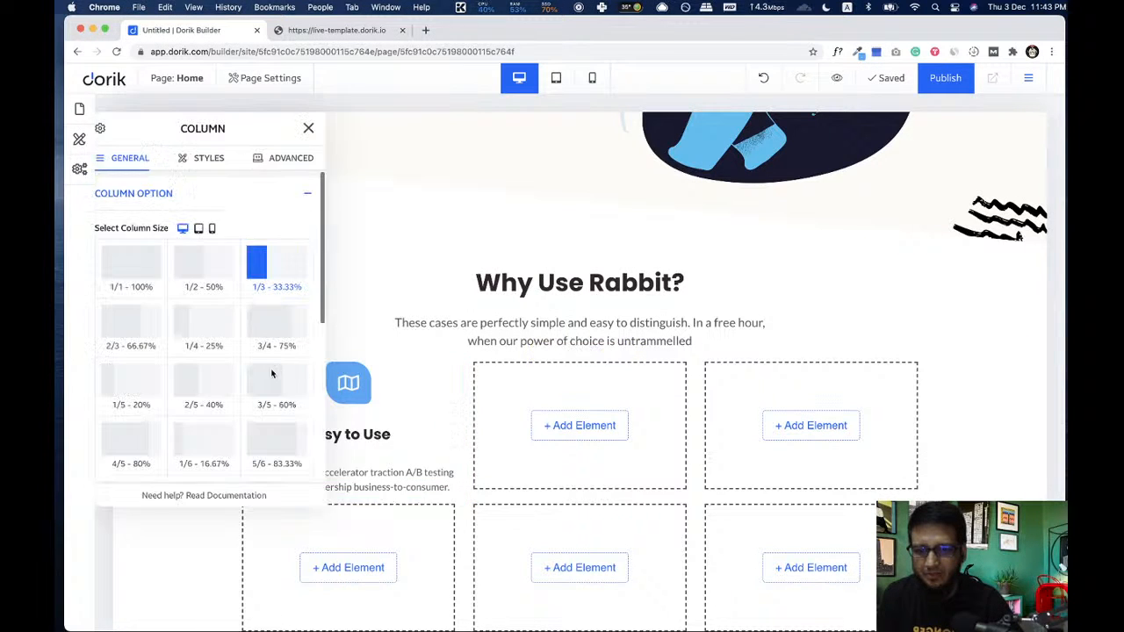
pyautogui.moveTo(191, 129); pyautogui.dragTo(648, 131)
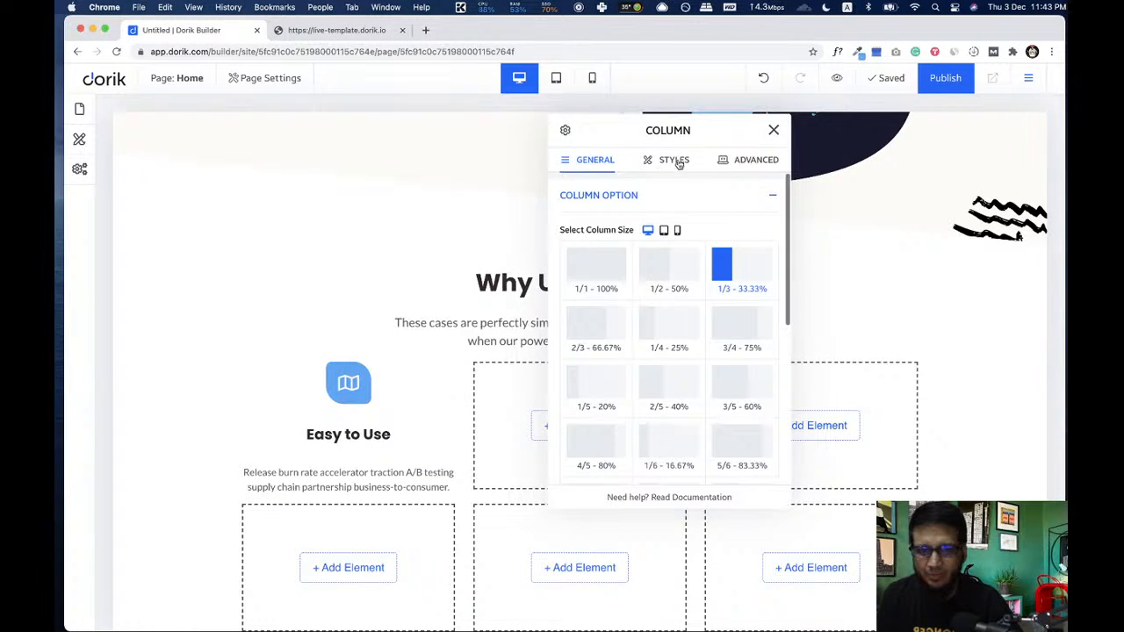
pyautogui.click(679, 165)
pyautogui.scroll(-3, 685, 329)
pyautogui.click(642, 352)
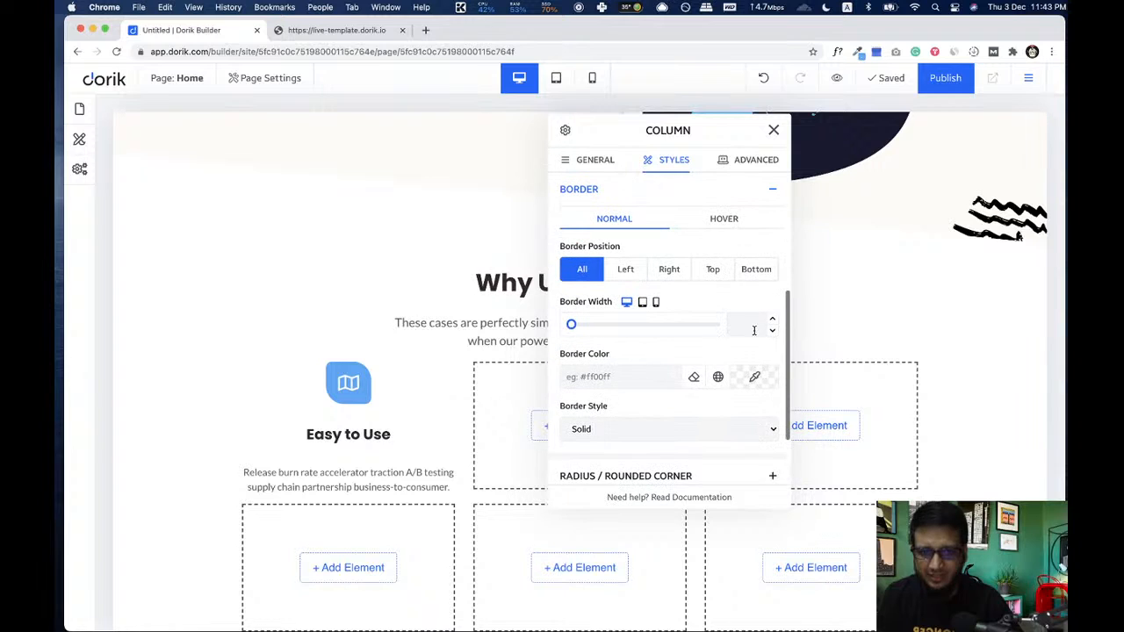
pyautogui.click(773, 321)
pyautogui.click(773, 320)
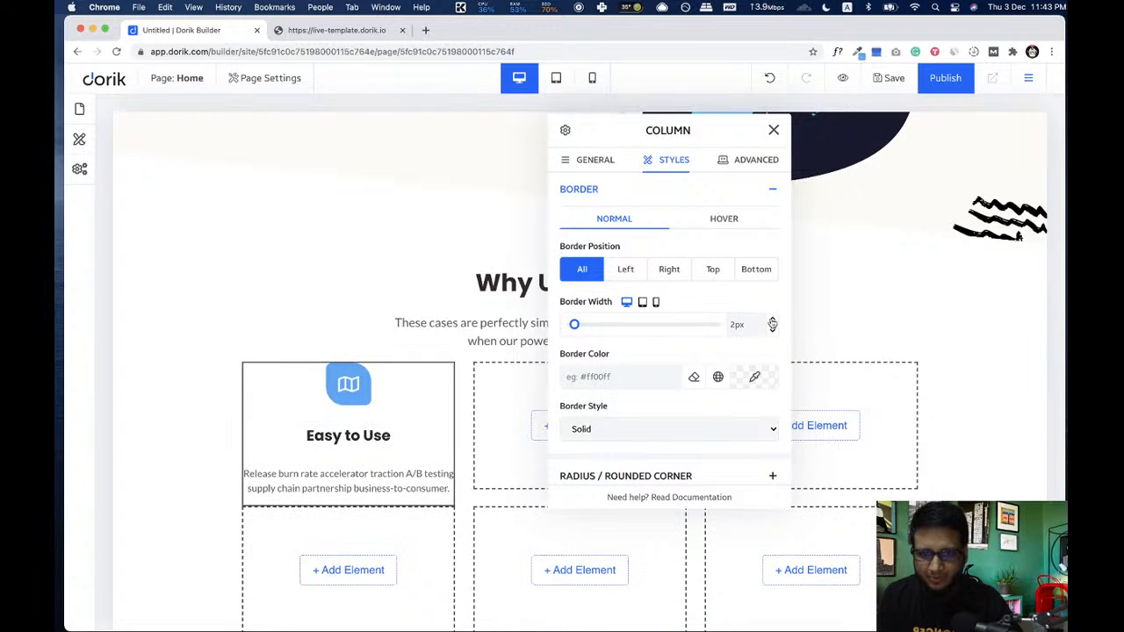
pyautogui.click(717, 377)
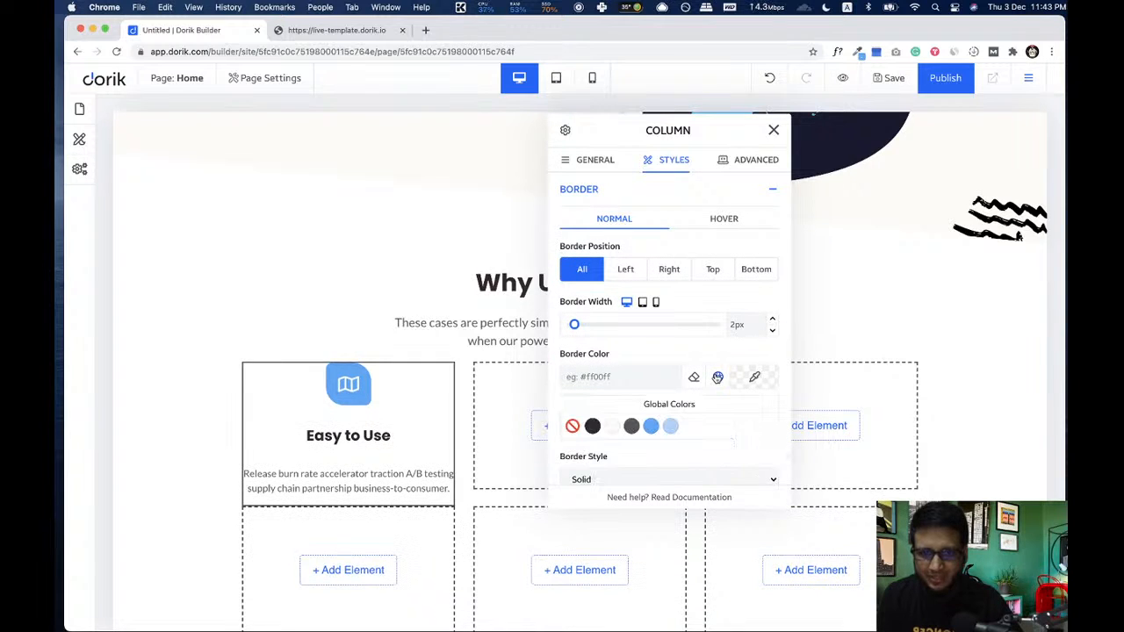
pyautogui.click(670, 428)
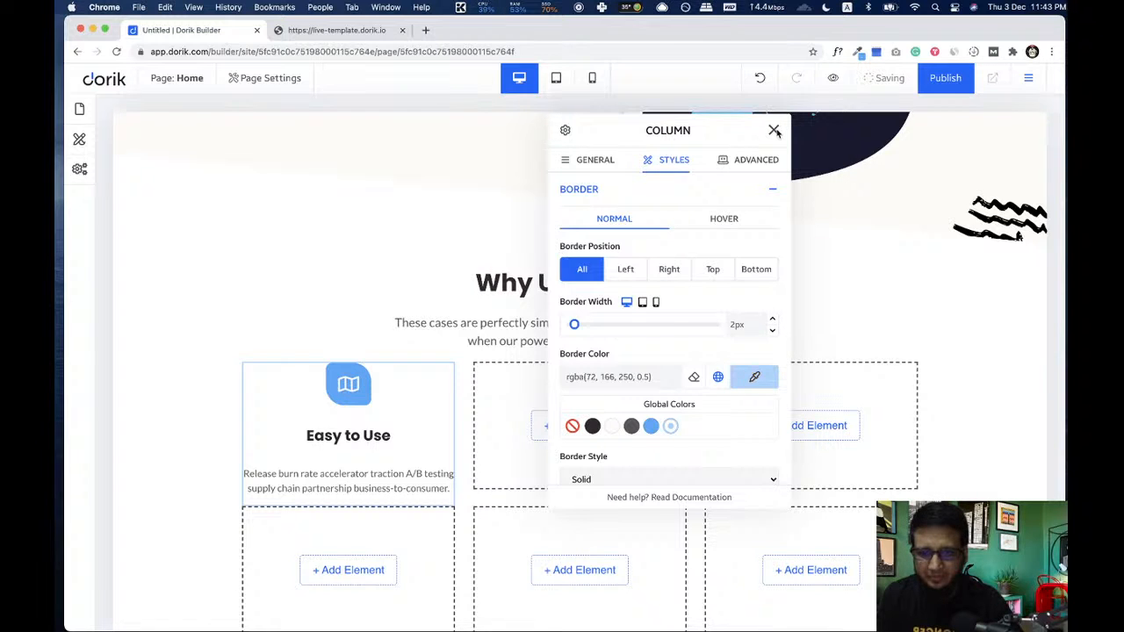
pyautogui.click(773, 130)
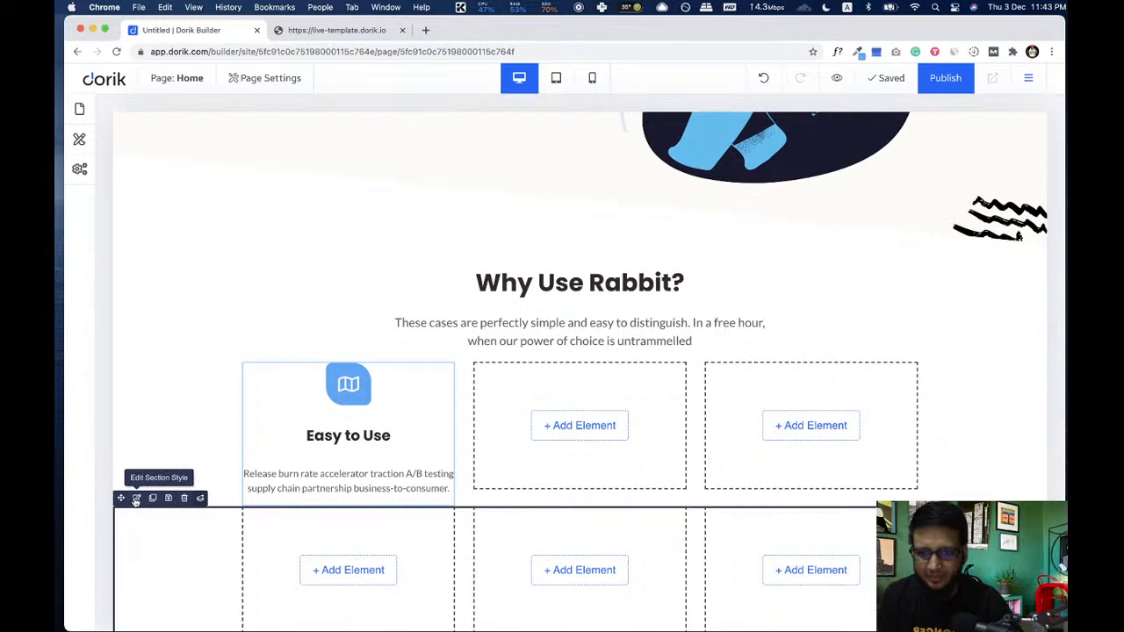
# - Set the top margin of the empty three-column section below the "Easy to Use" row to 100px
pyautogui.click(136, 498)
pyautogui.click(211, 161)
pyautogui.click(160, 255)
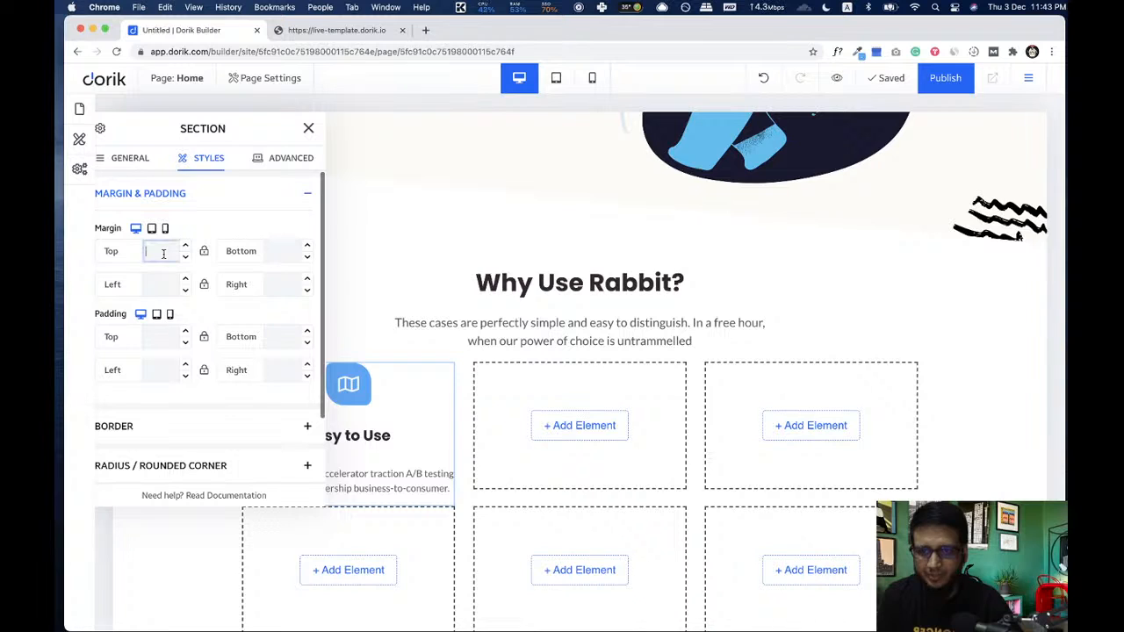
pyautogui.write('100px')
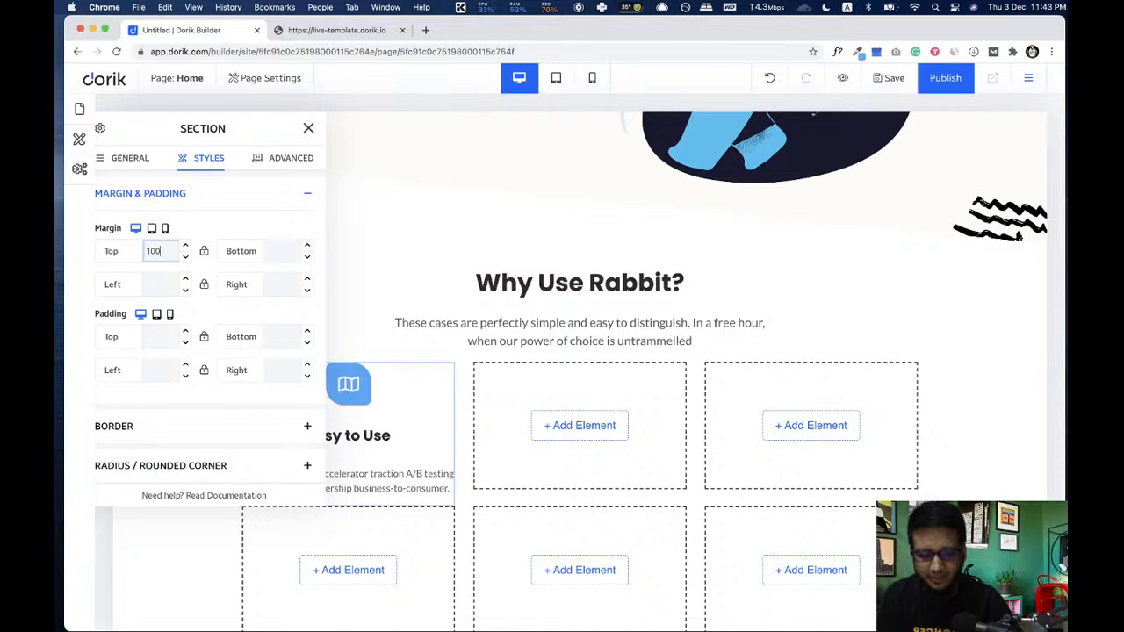
pyautogui.click(305, 128)
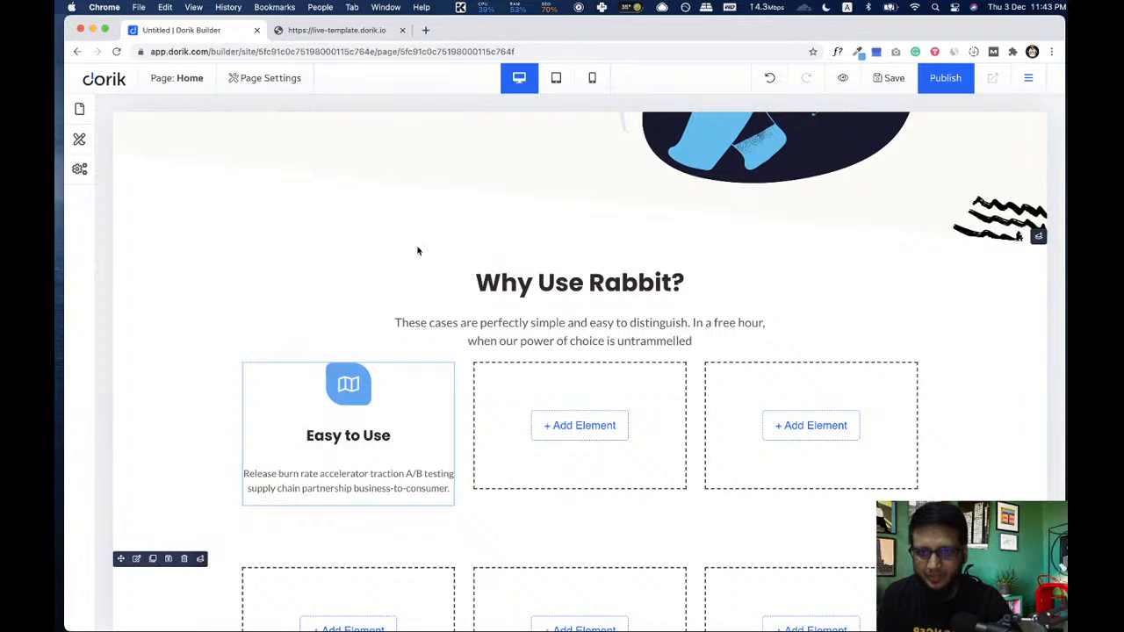
# - Set the "Easy to Use" column's padding to 50px top and bottom and 40px left and right
pyautogui.click(272, 370)
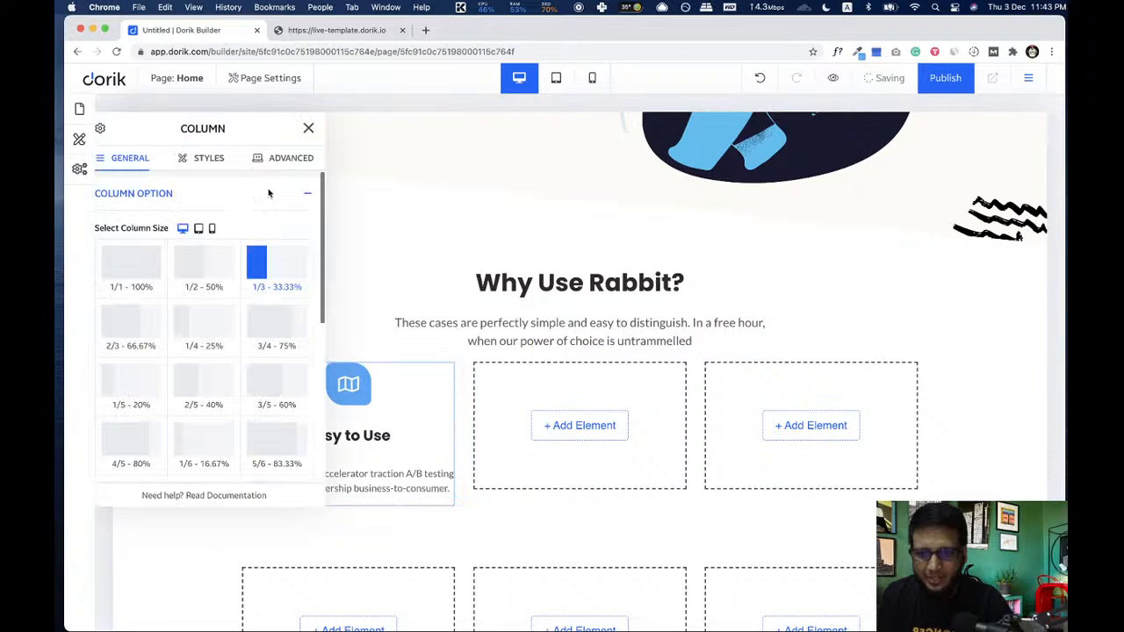
pyautogui.moveTo(219, 128); pyautogui.dragTo(808, 133)
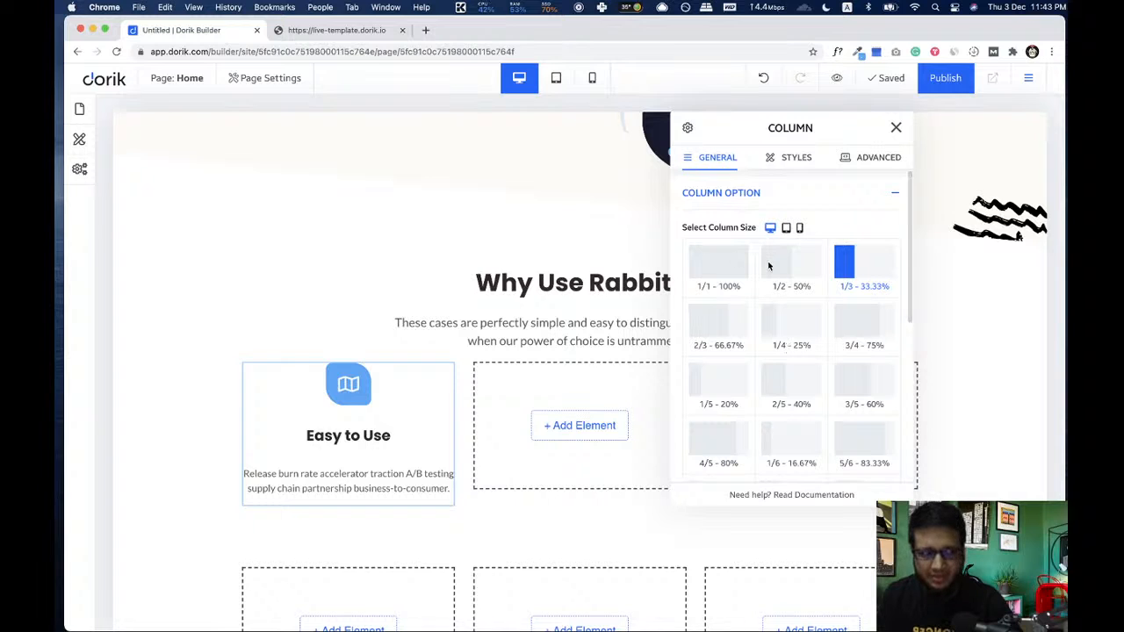
pyautogui.click(770, 158)
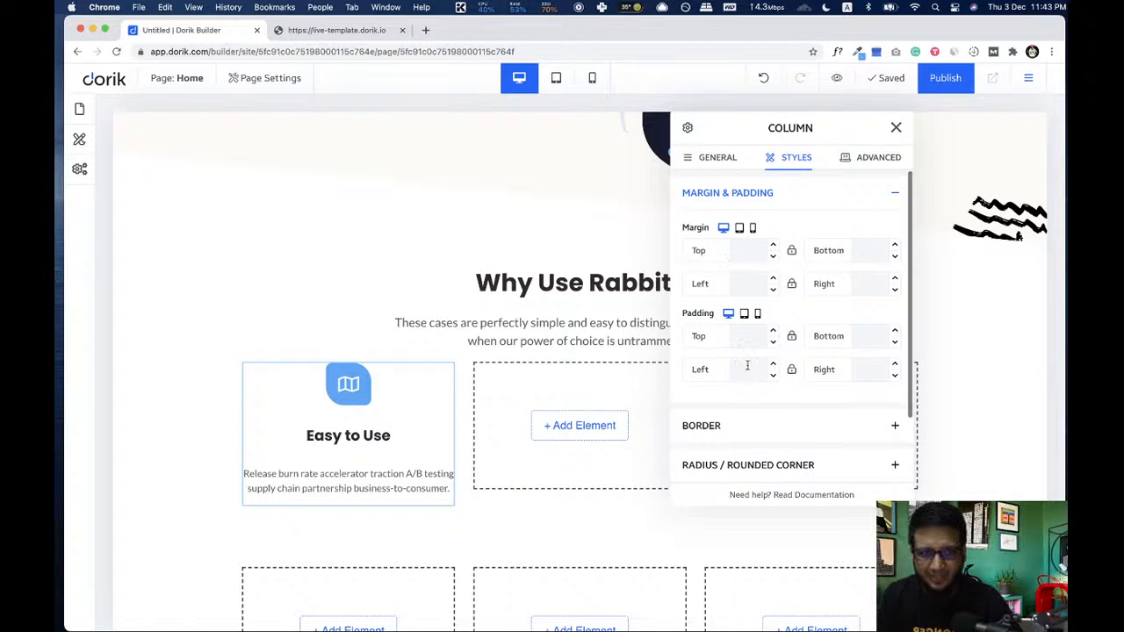
pyautogui.click(753, 337)
pyautogui.write('50px')
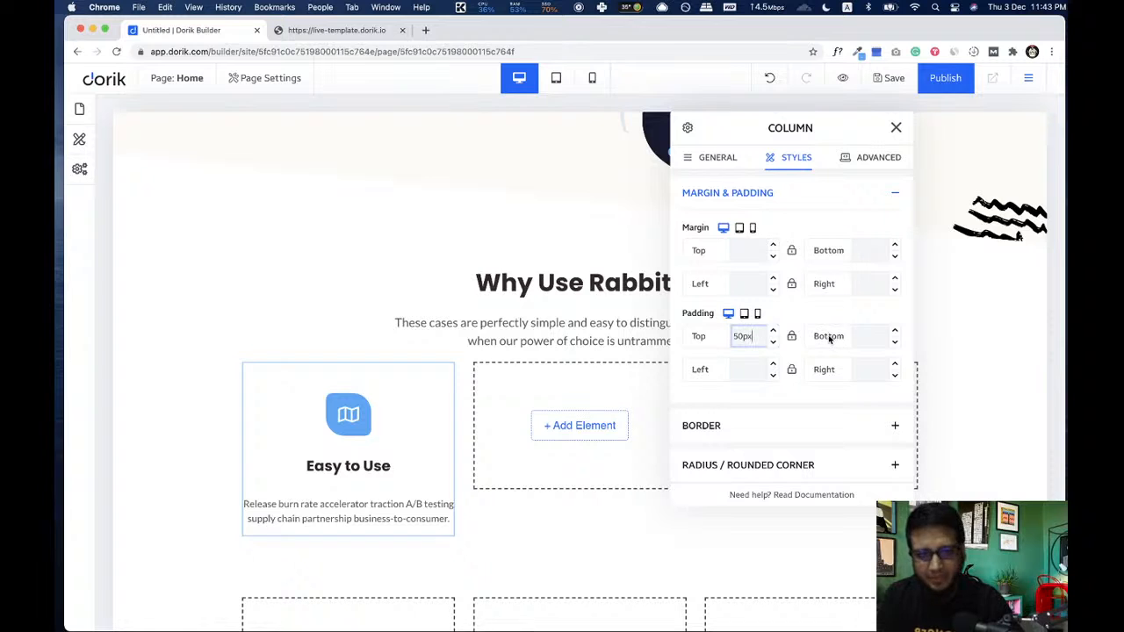
pyautogui.click(792, 336)
pyautogui.click(743, 370)
pyautogui.write('40px')
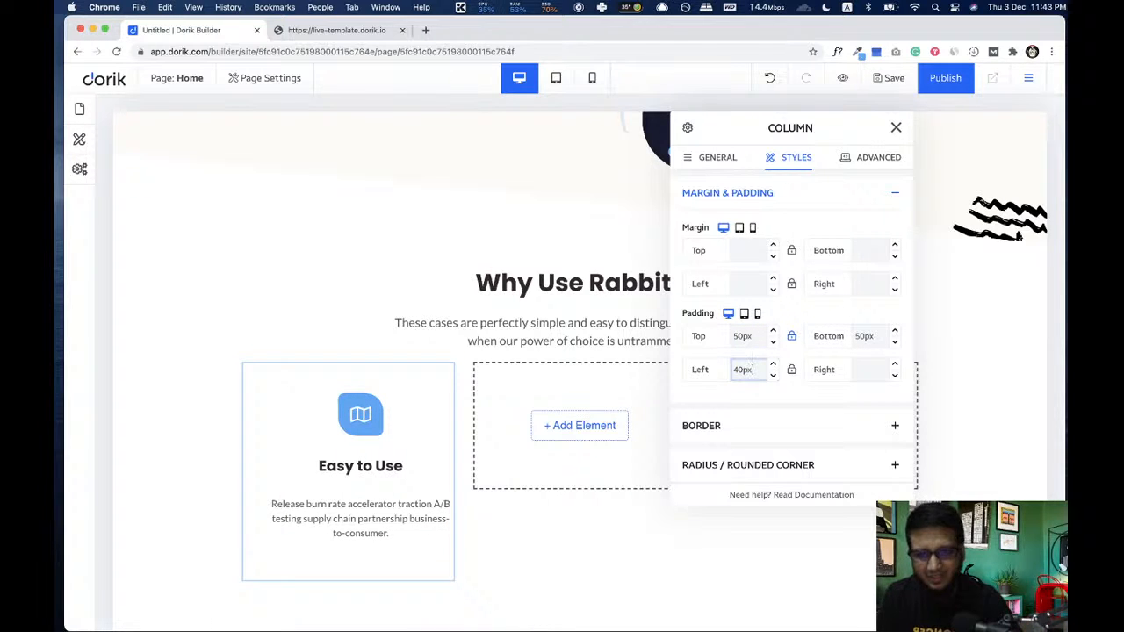
pyautogui.click(793, 370)
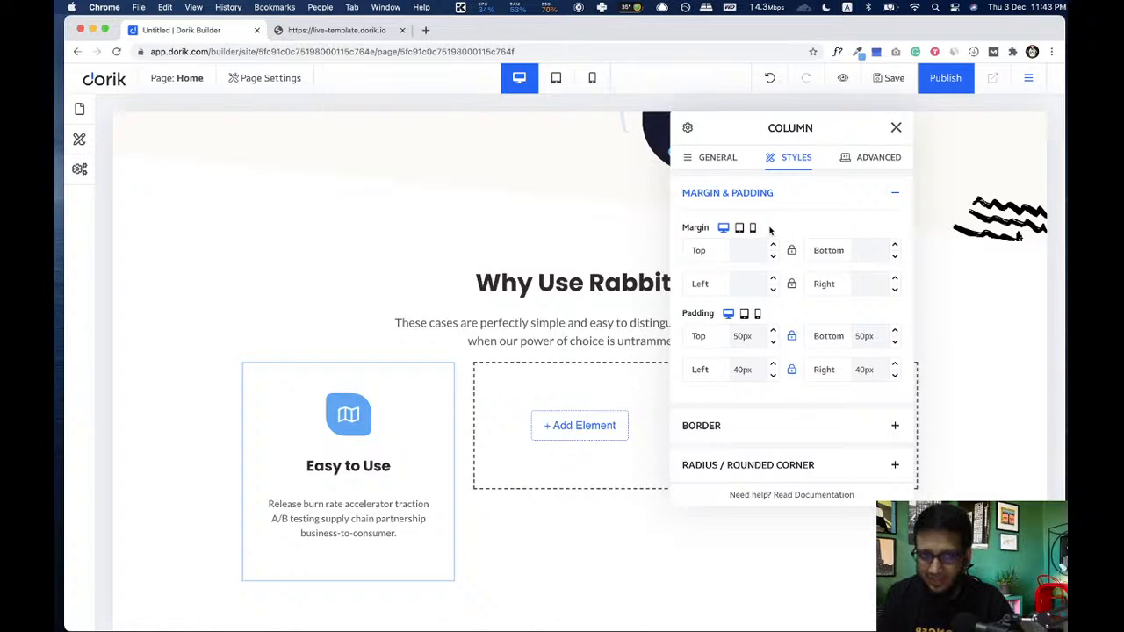
# - Check the matching card on the live template page and round all corners of the "Easy to Use" column to 10px
pyautogui.click(290, 33)
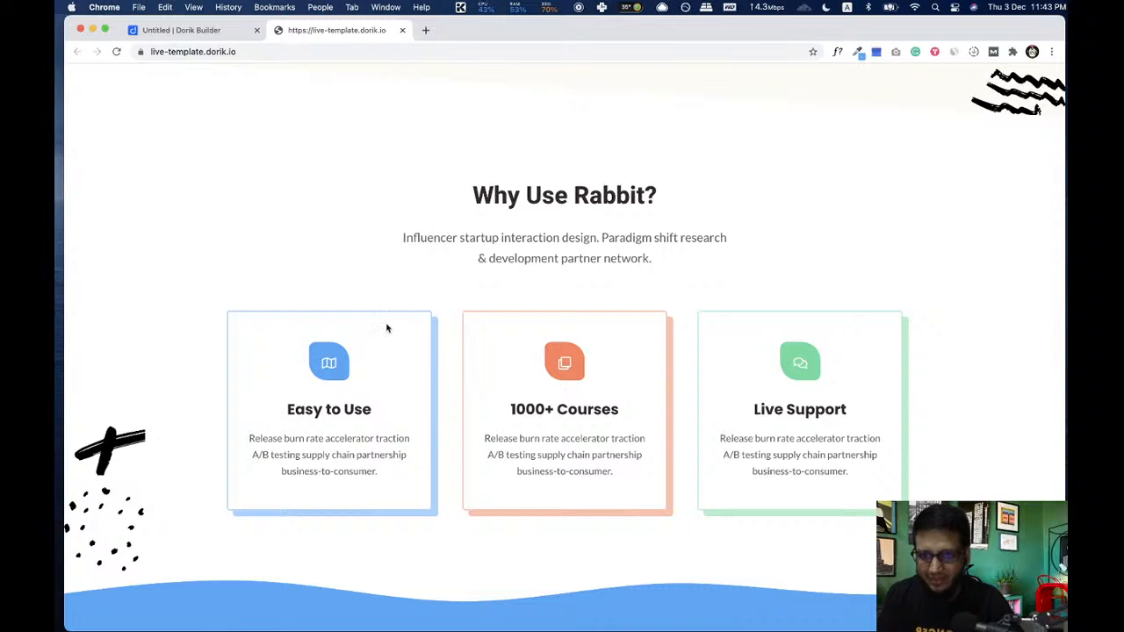
pyautogui.click(168, 34)
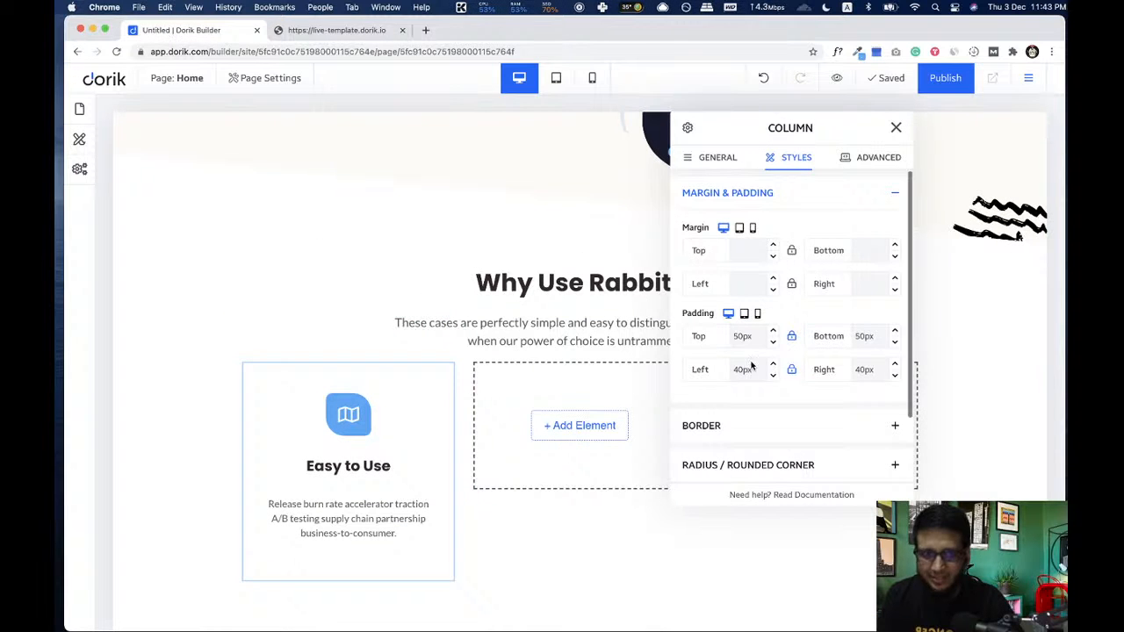
pyautogui.scroll(-2, 729, 360)
pyautogui.click(749, 388)
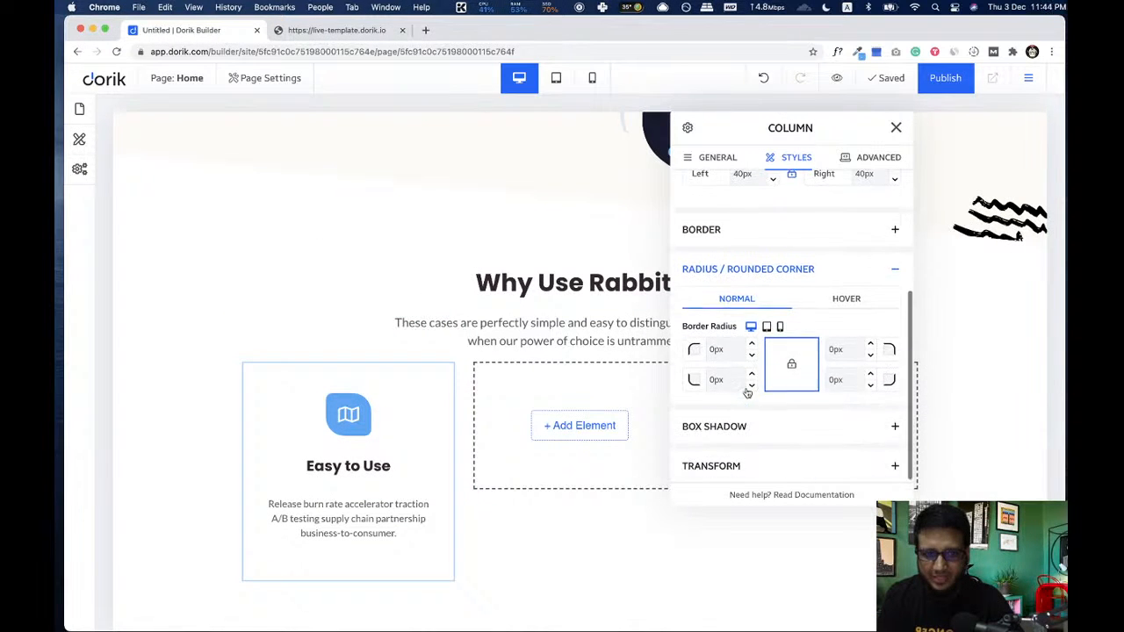
pyautogui.click(711, 349)
pyautogui.write('1')
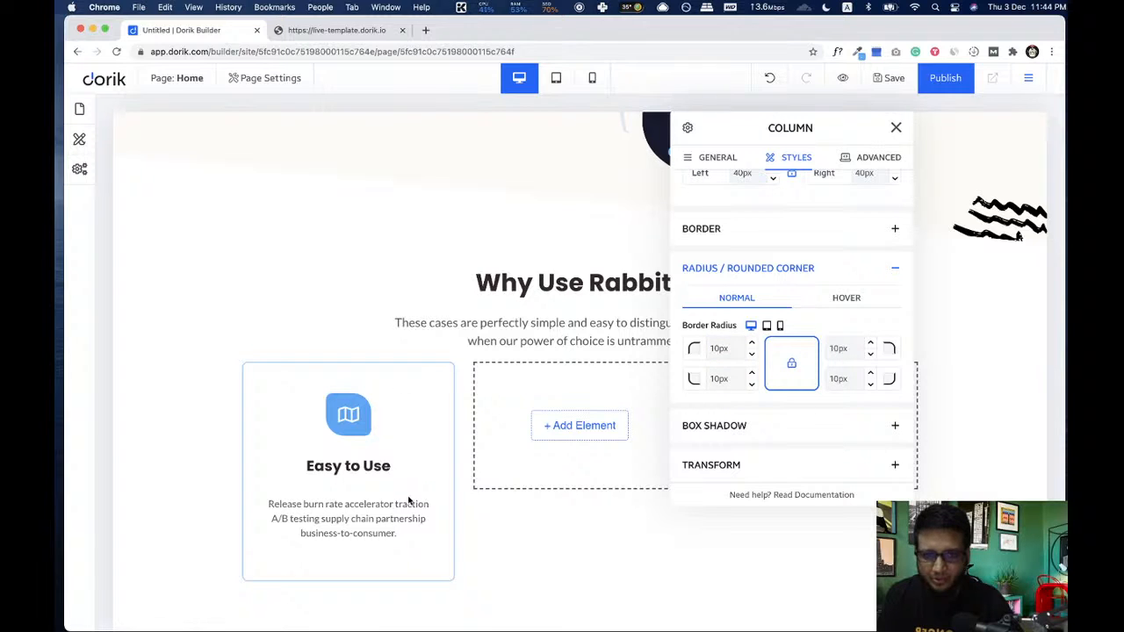
# - Check the matching card on the live template page and give the "Easy to Use" column an outer shadow offset 10px horizontally and vertically
pyautogui.click(367, 31)
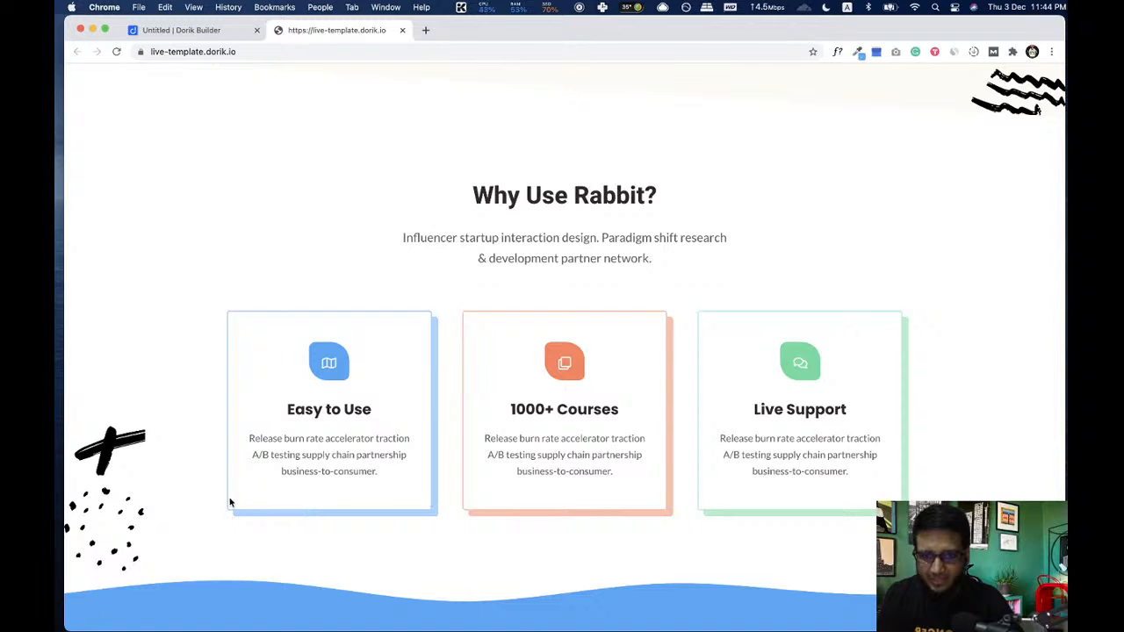
pyautogui.click(205, 29)
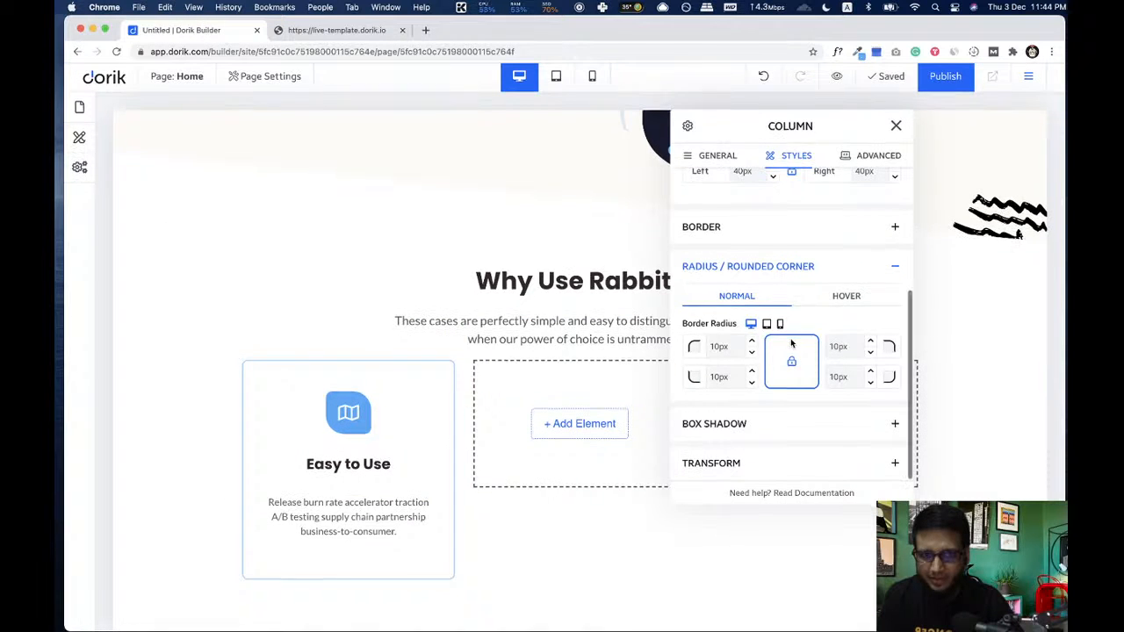
pyautogui.click(801, 431)
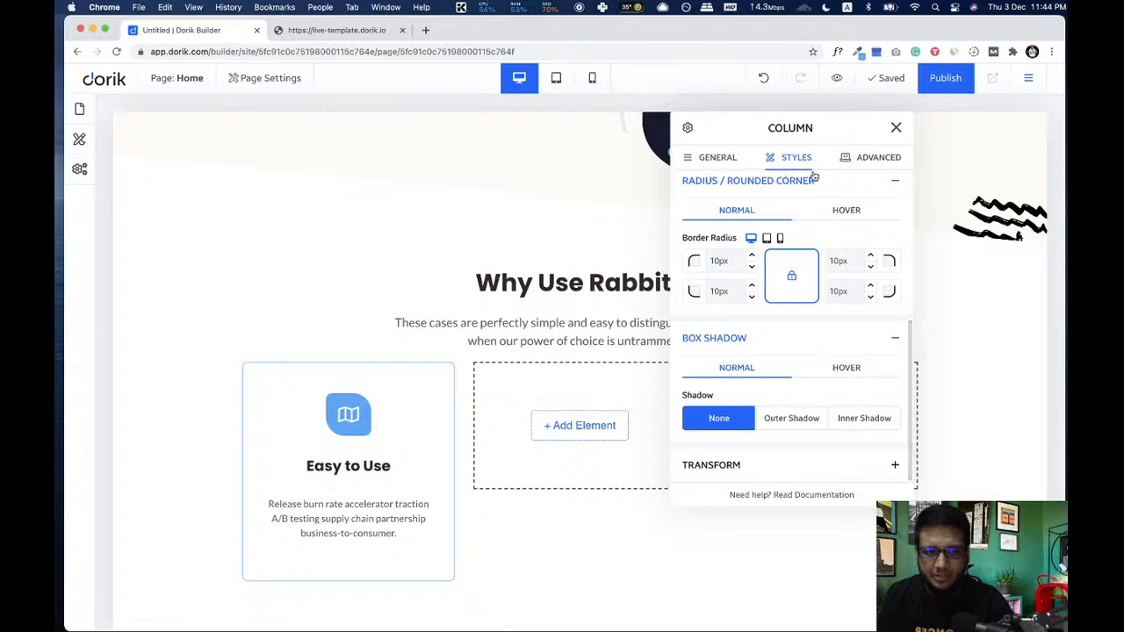
pyautogui.click(793, 423)
pyautogui.scroll(-3, 843, 334)
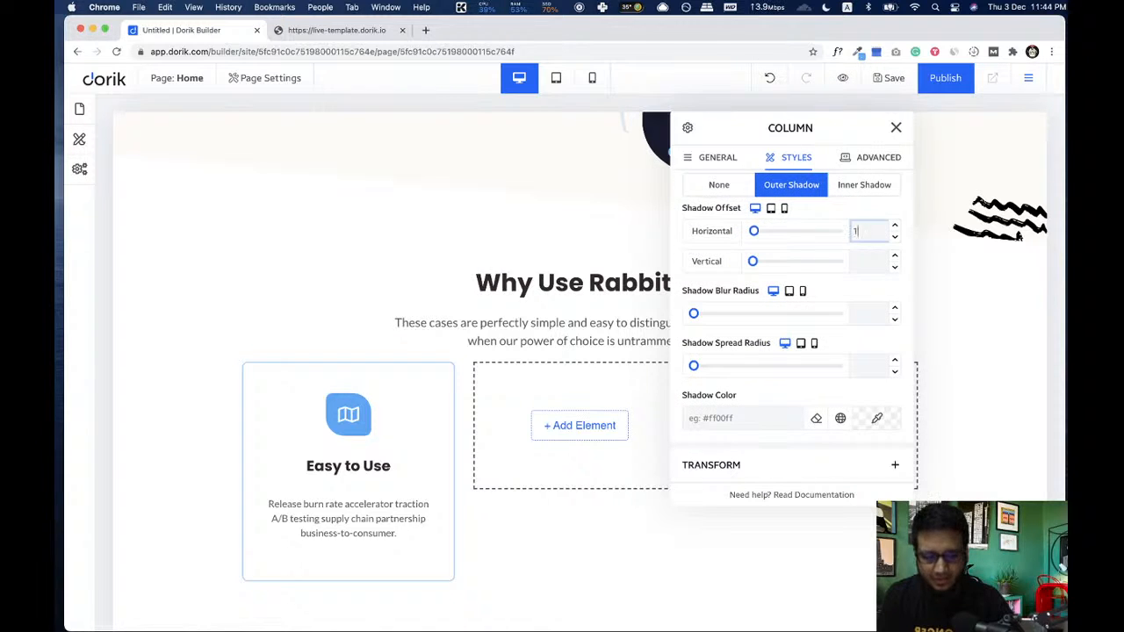
pyautogui.write('x')
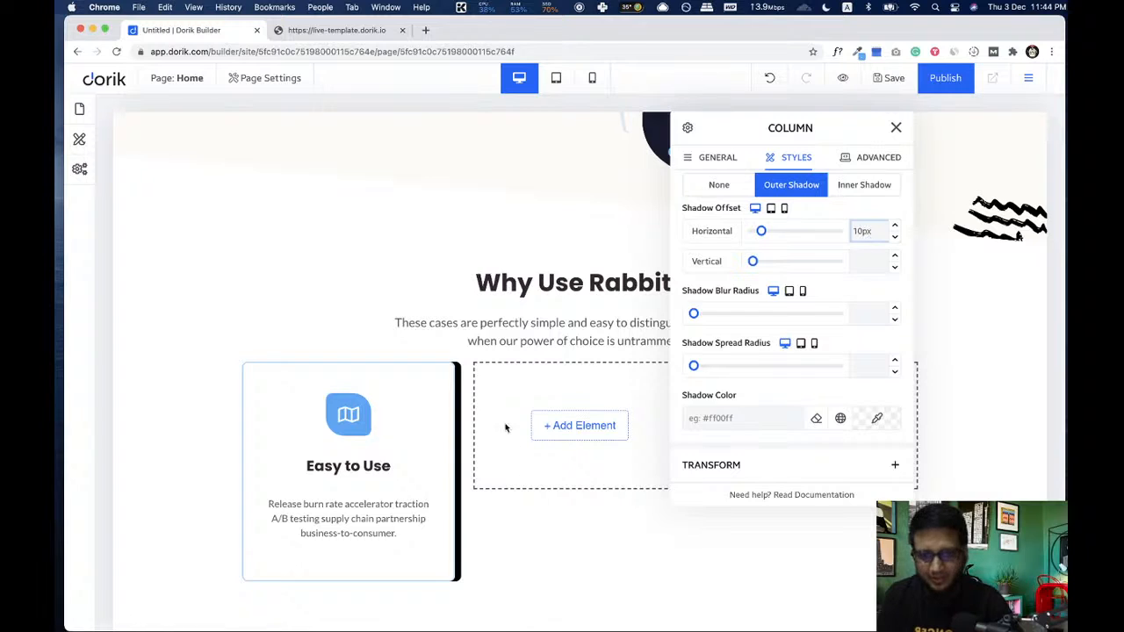
pyautogui.press('Tab')
pyautogui.write('10px')
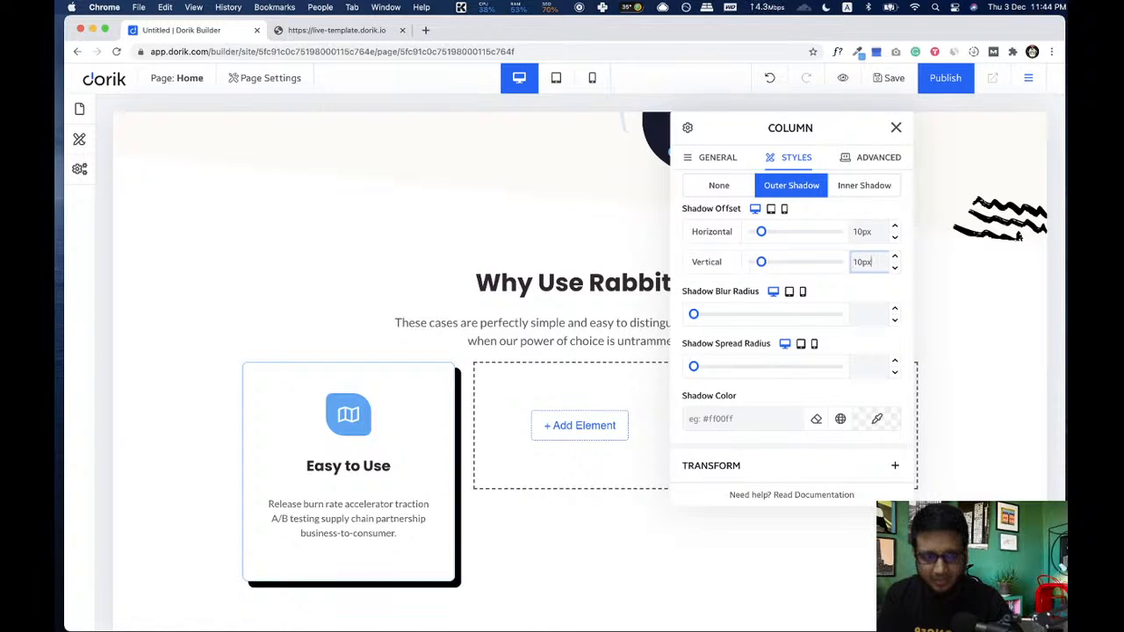
# - Color the "Easy to Use" column's shadow with the global color rgba(72, 166, 250, 0.5) and finish editing the column
pyautogui.click(841, 420)
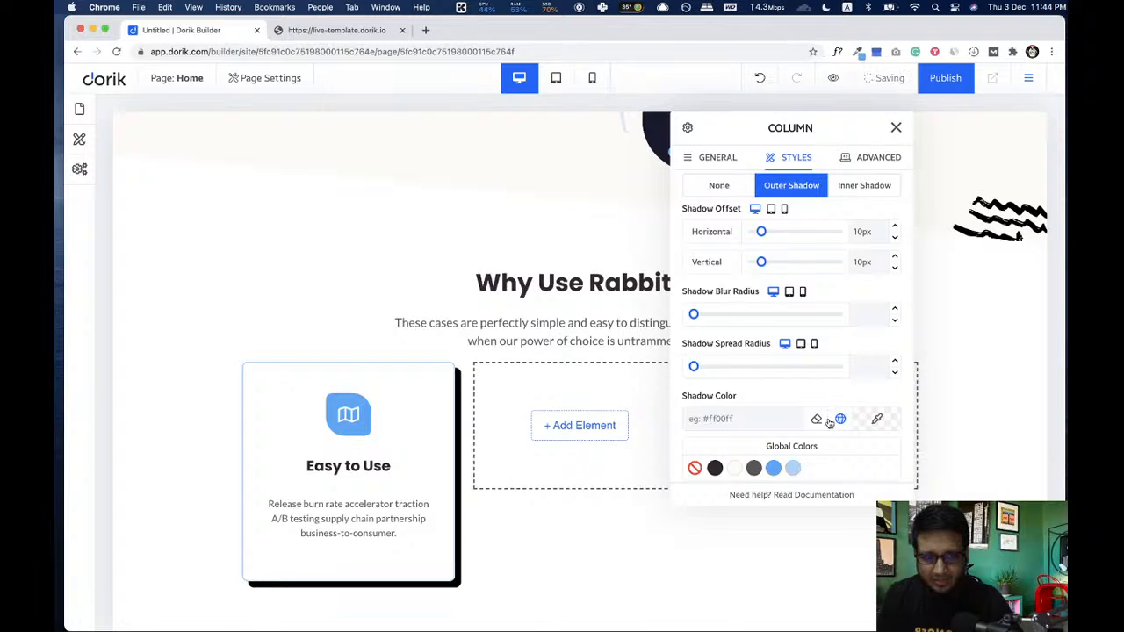
pyautogui.click(794, 469)
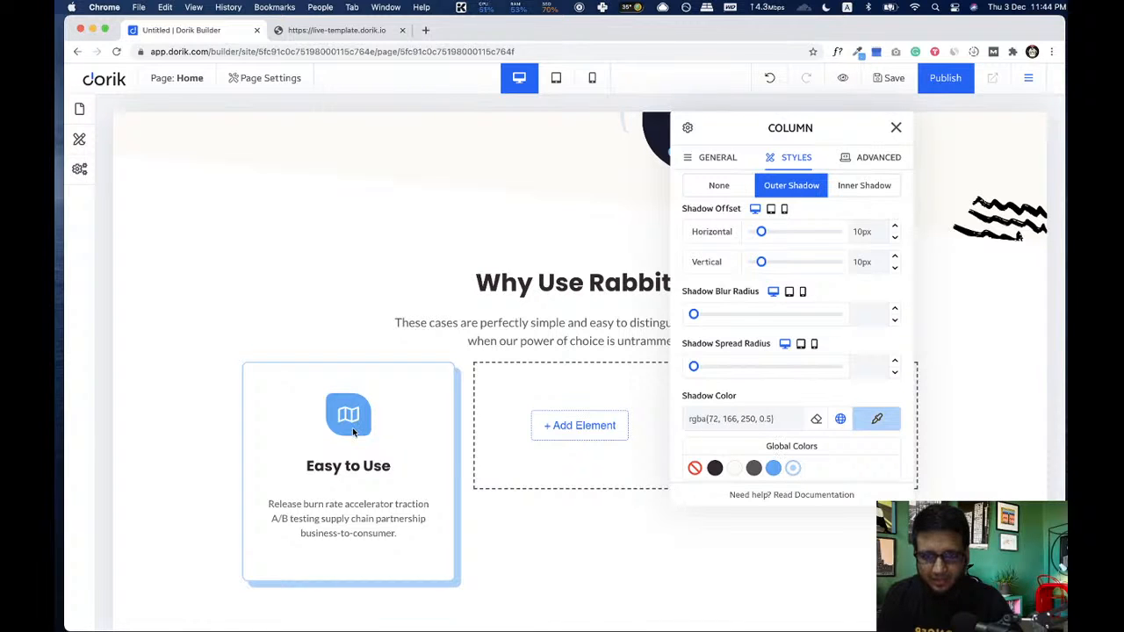
pyautogui.click(896, 128)
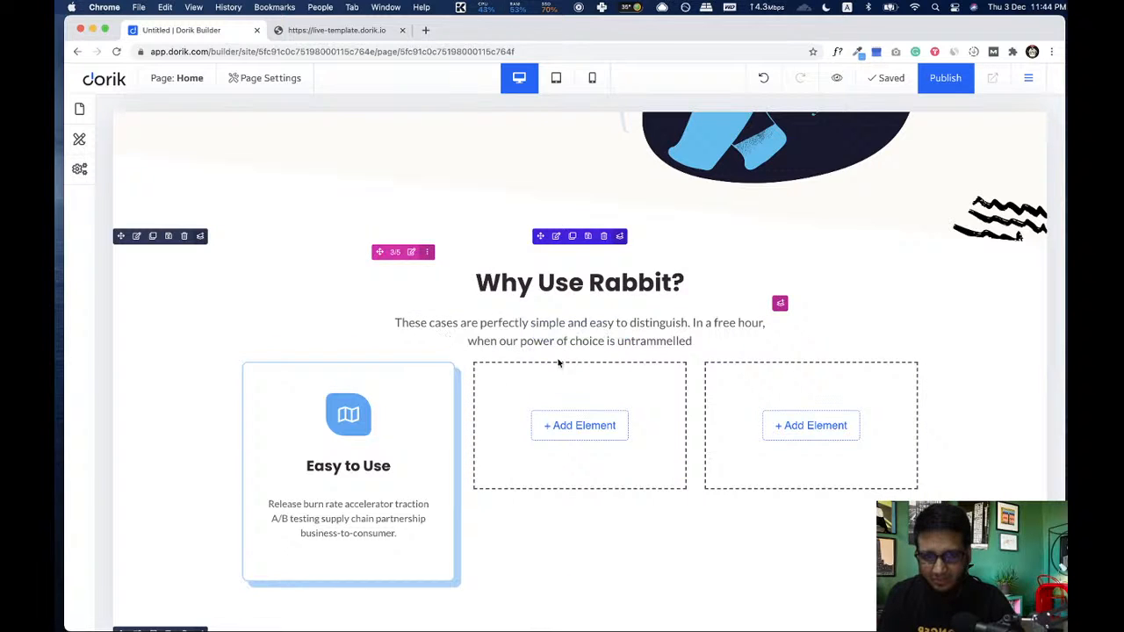
# - Compare the spacing with the live template page and set the top margin of the "Easy to Use" row to 70px
pyautogui.click(326, 32)
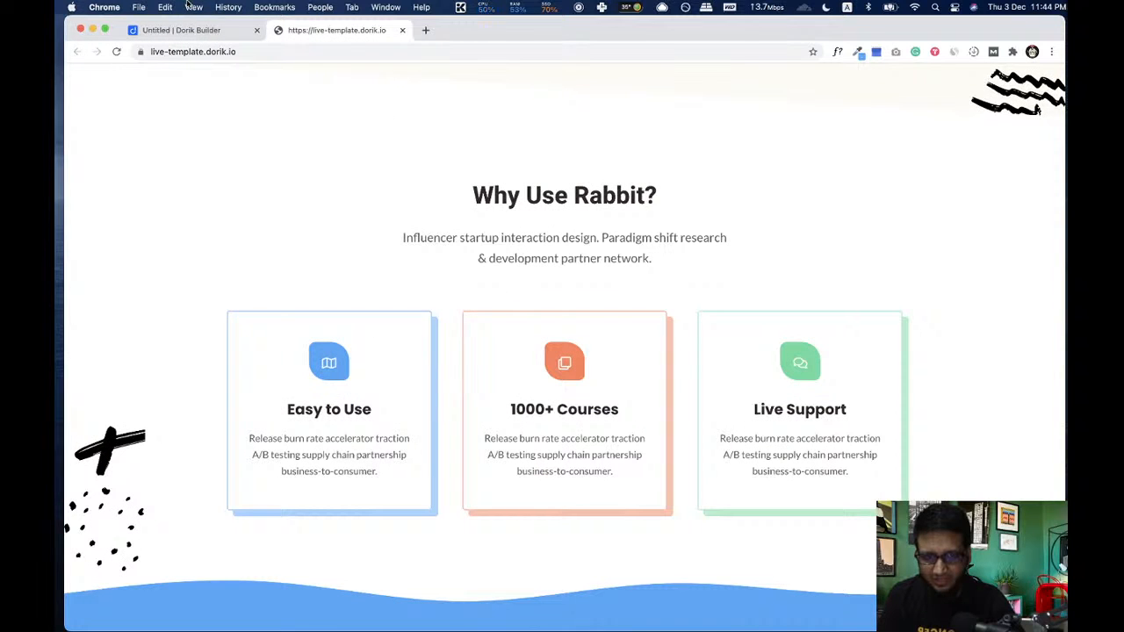
pyautogui.click(186, 31)
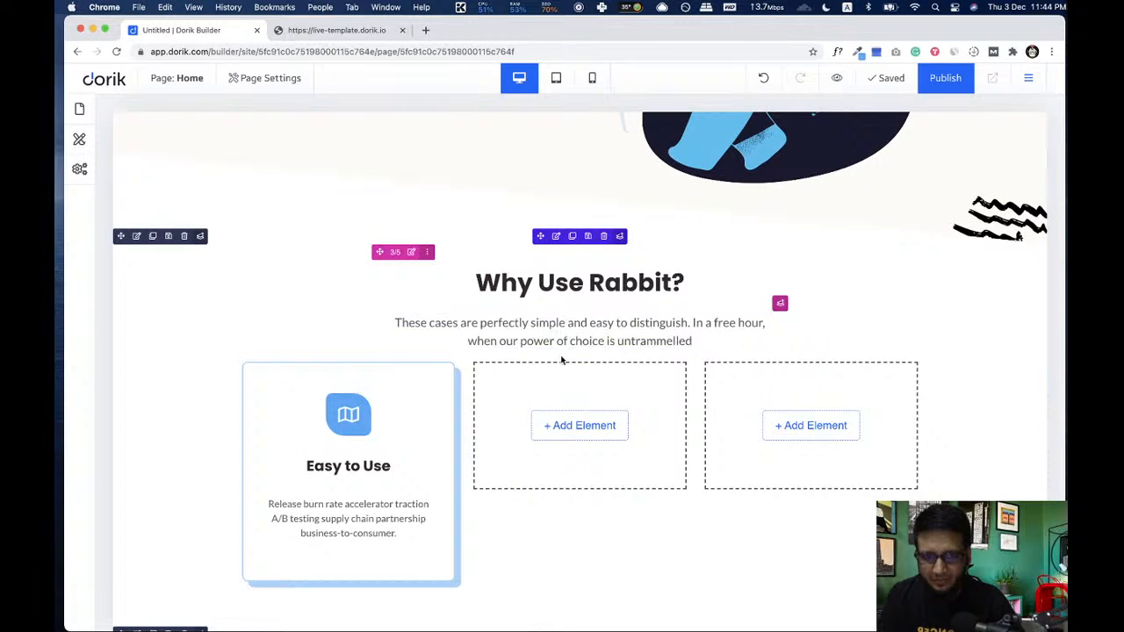
pyautogui.click(557, 353)
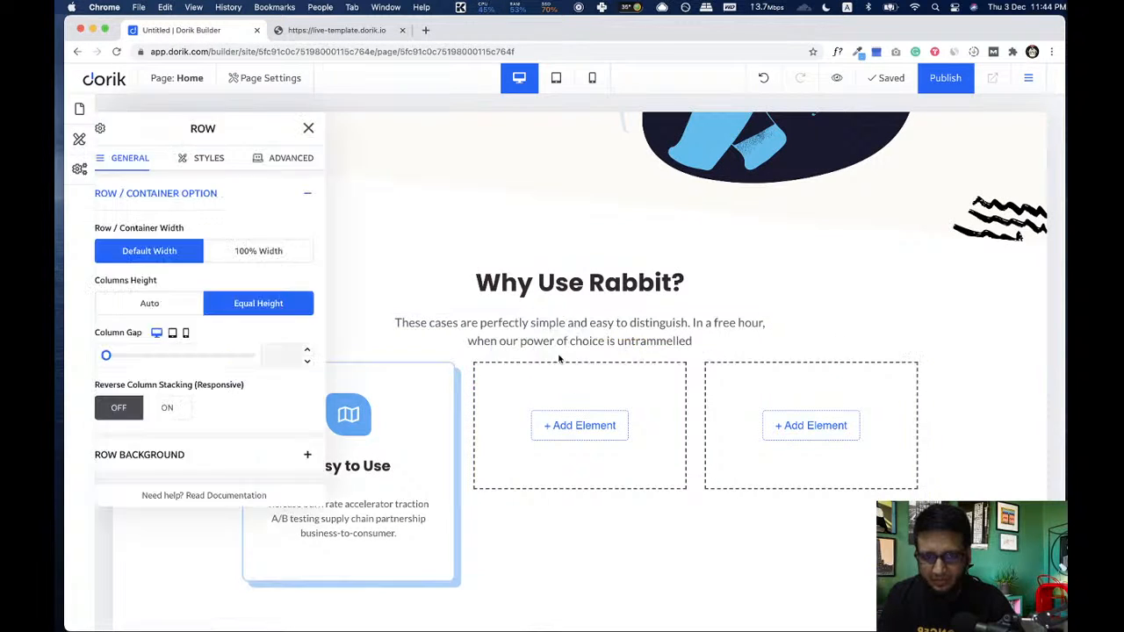
pyautogui.click(202, 160)
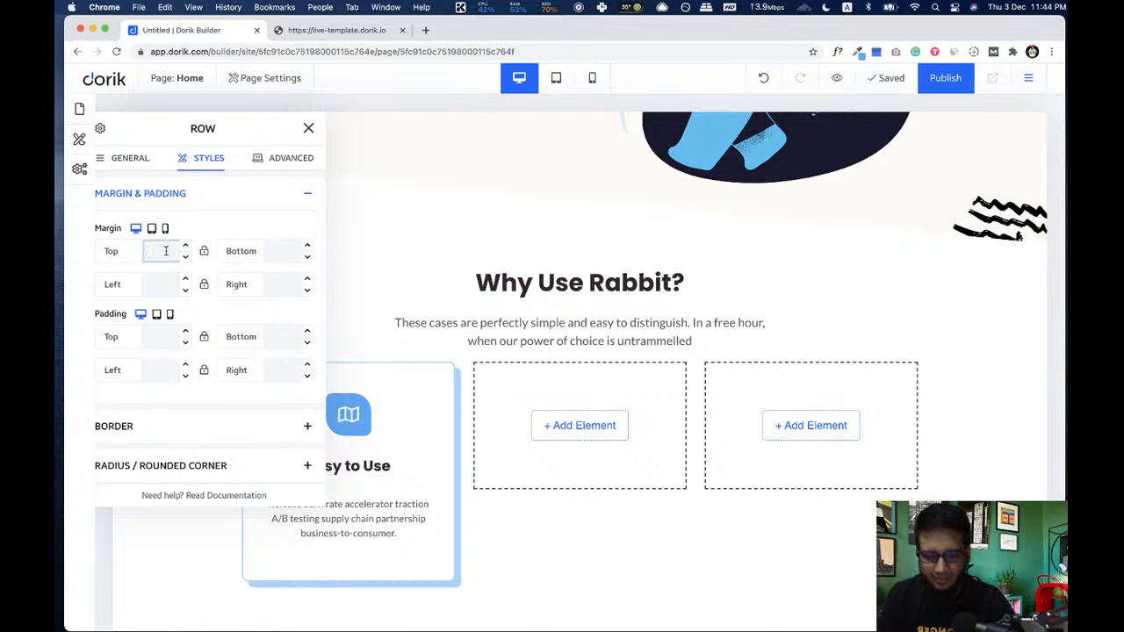
pyautogui.write('px')
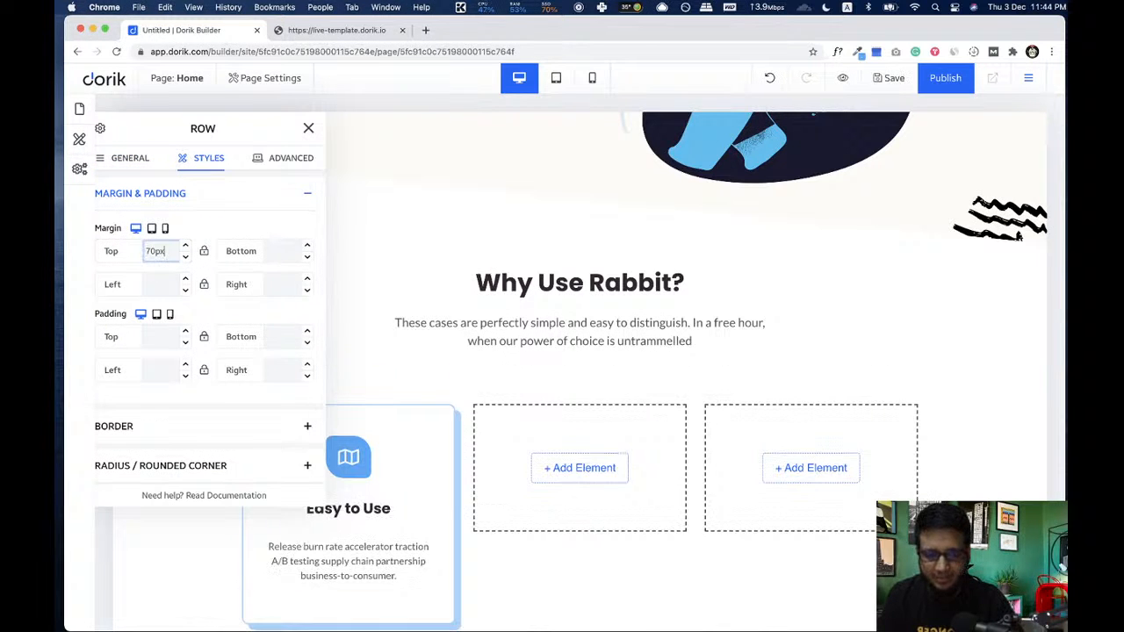
pyautogui.click(309, 128)
# - Duplicate the "Easy to Use" column twice so that the row holds three identical cards
pyautogui.scroll(-3, 439, 351)
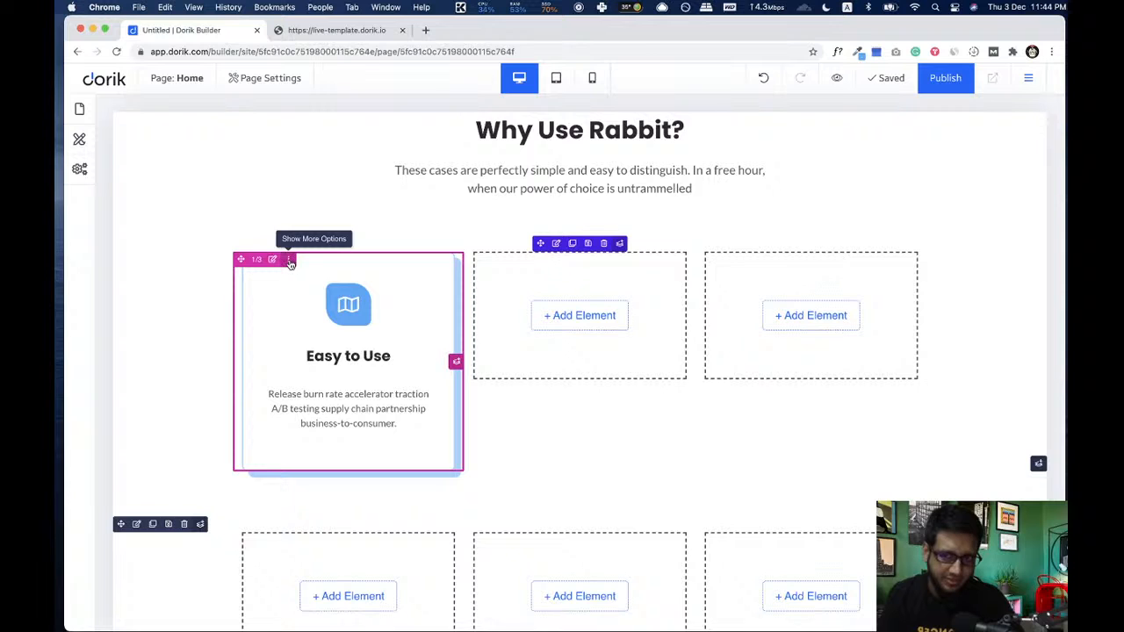
pyautogui.click(289, 260)
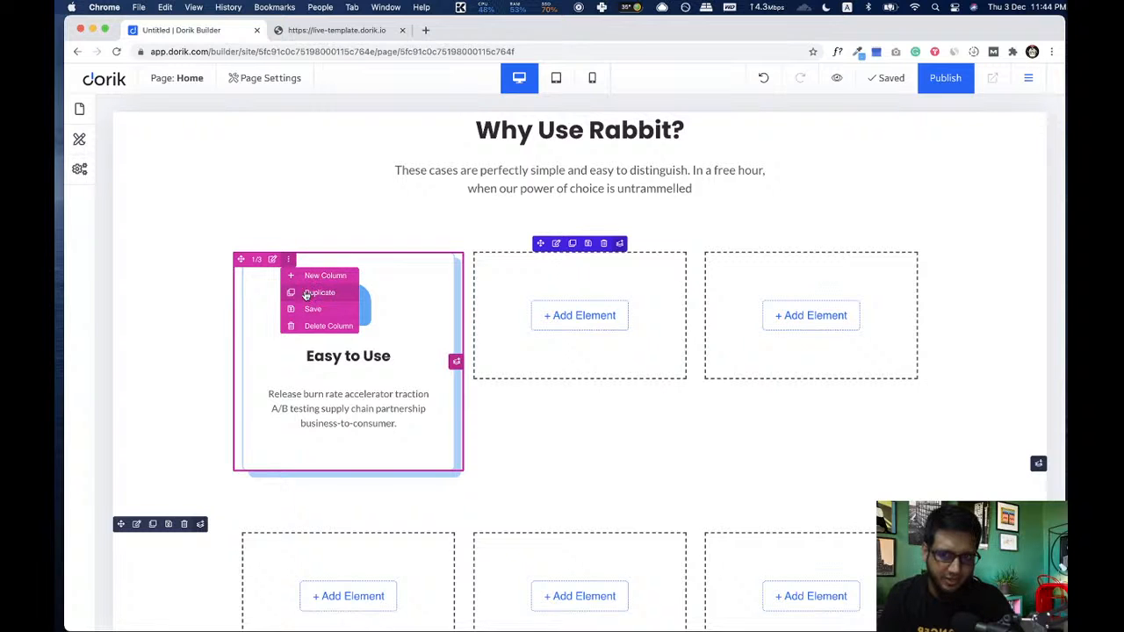
pyautogui.click(313, 296)
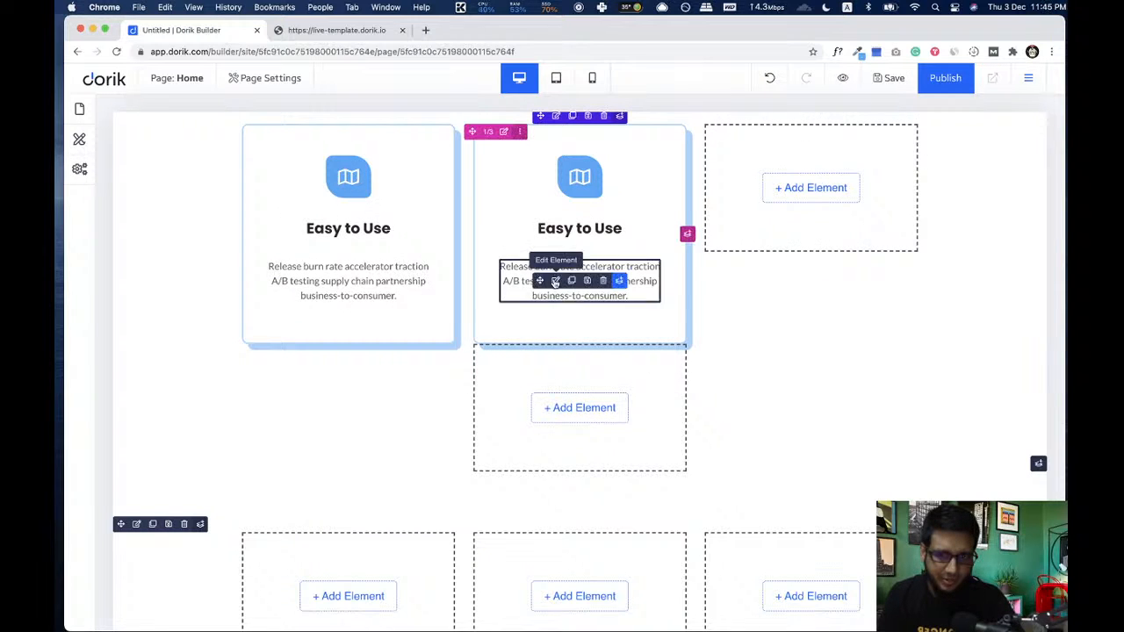
pyautogui.scroll(2, 527, 226)
pyautogui.click(523, 202)
pyautogui.click(559, 233)
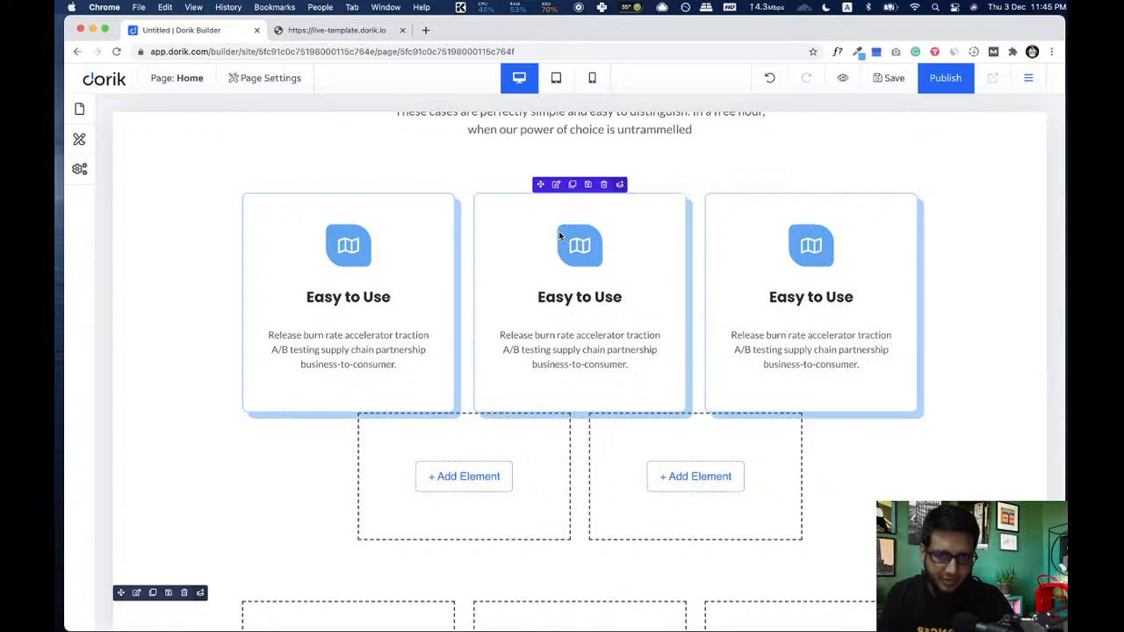
# - Delete the two empty columns below the three "Easy to Use" cards
pyautogui.click(409, 419)
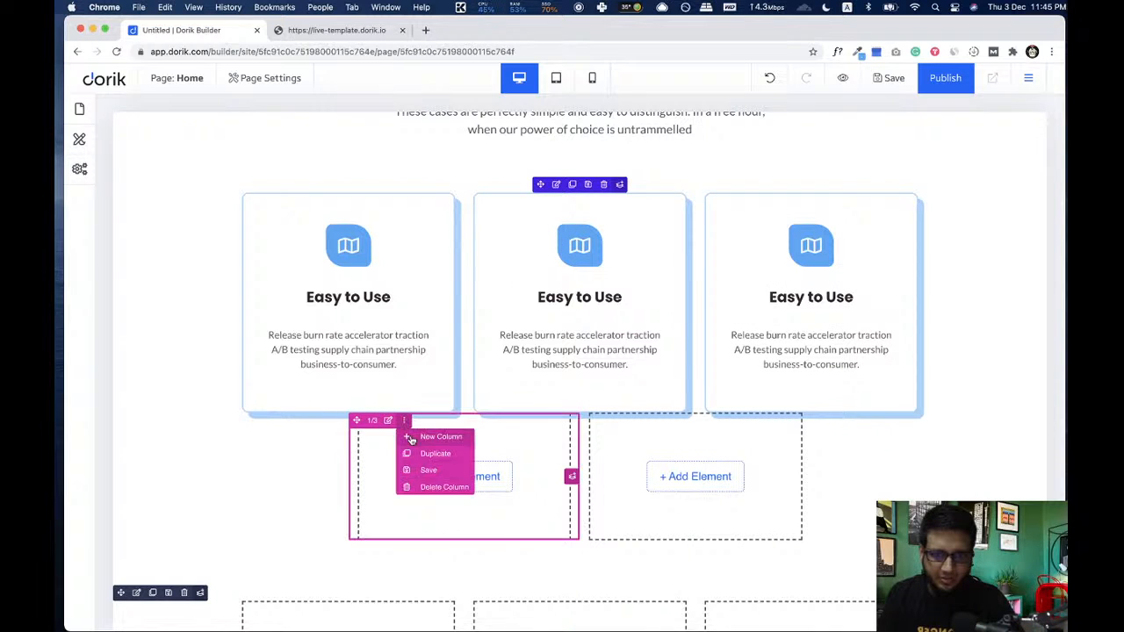
pyautogui.click(441, 471)
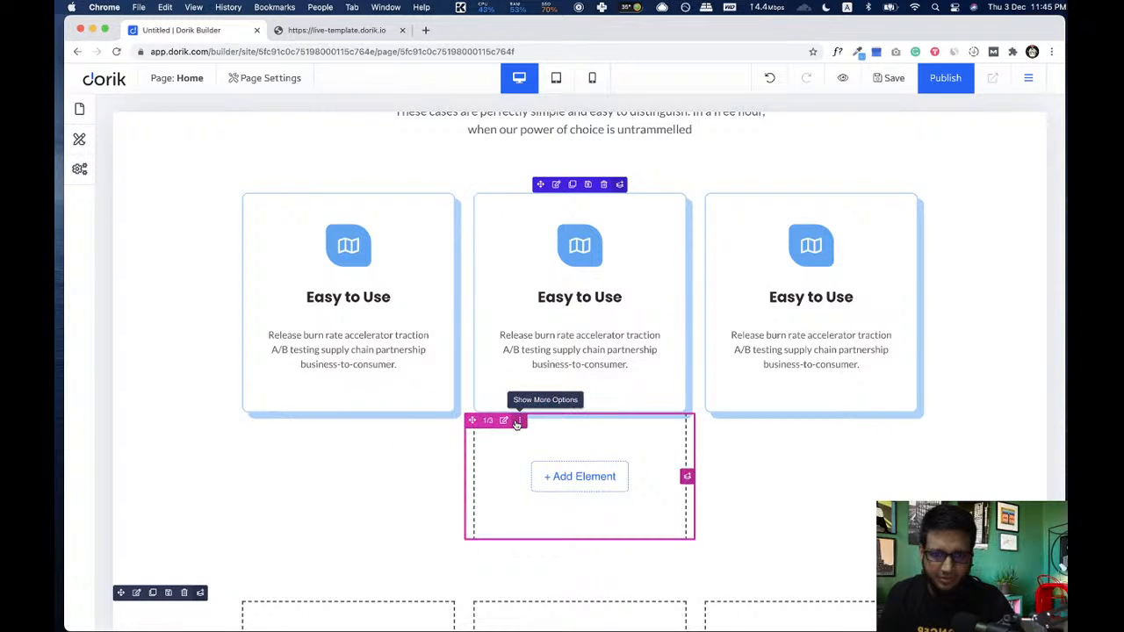
pyautogui.click(519, 421)
pyautogui.click(558, 488)
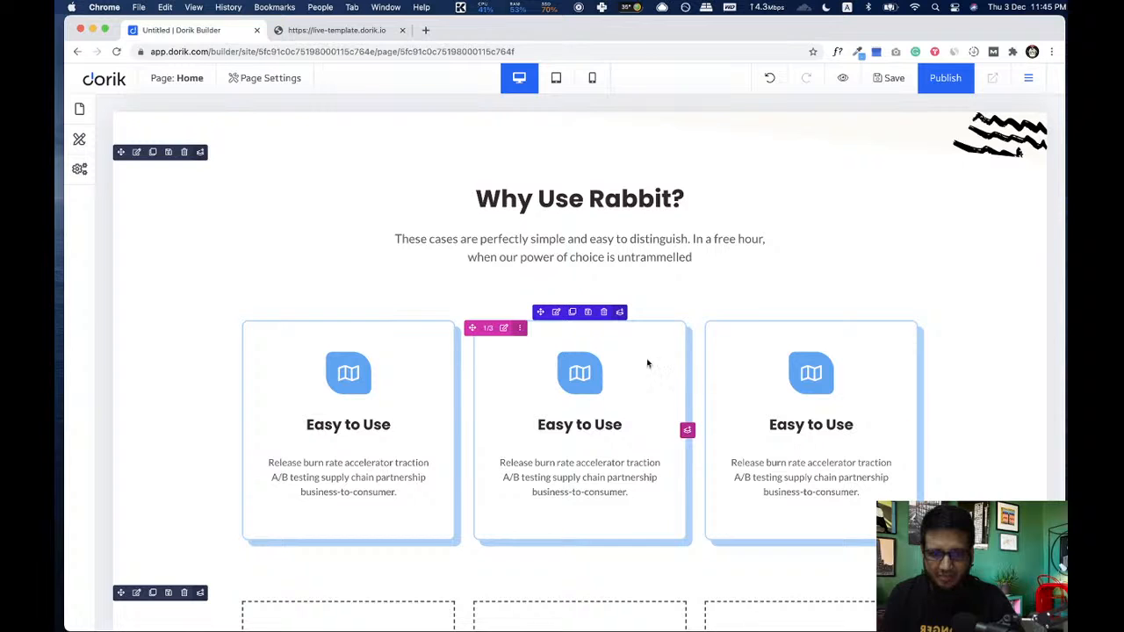
# - Set the column gap of the row with the three cards to 29px
pyautogui.click(557, 313)
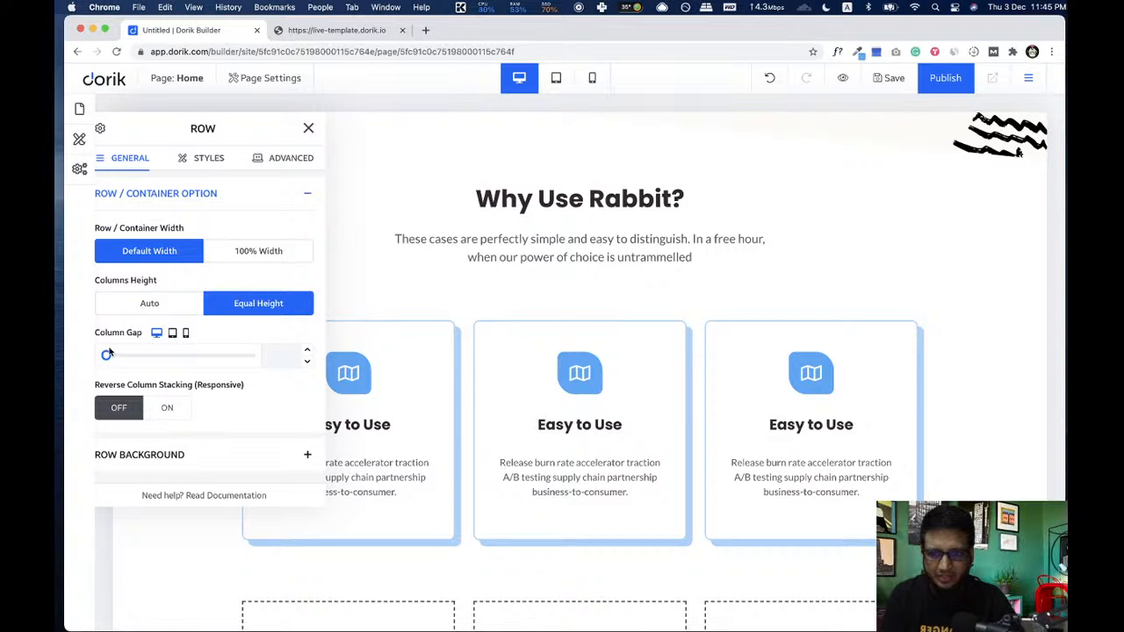
pyautogui.moveTo(105, 357)
pyautogui.mouseDown()
pyautogui.moveTo(125, 358)
pyautogui.moveTo(114, 358)
pyautogui.mouseUp()
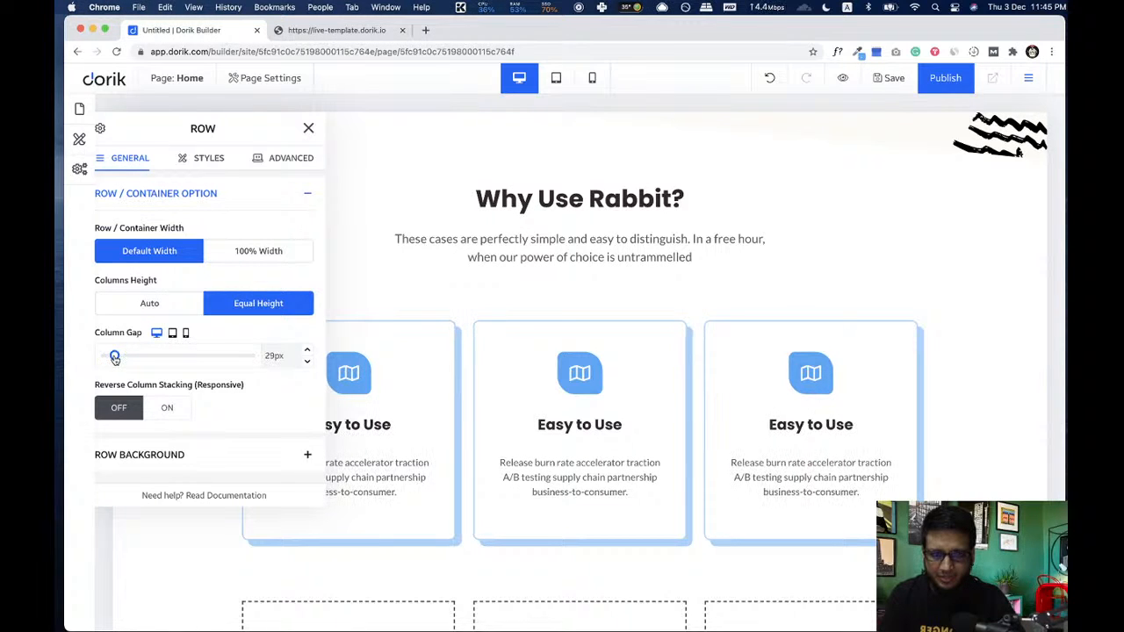
pyautogui.click(308, 129)
# - Sample the orange background color of the "1000+ Courses" icon on the live template page with the color picker extension
pyautogui.click(337, 30)
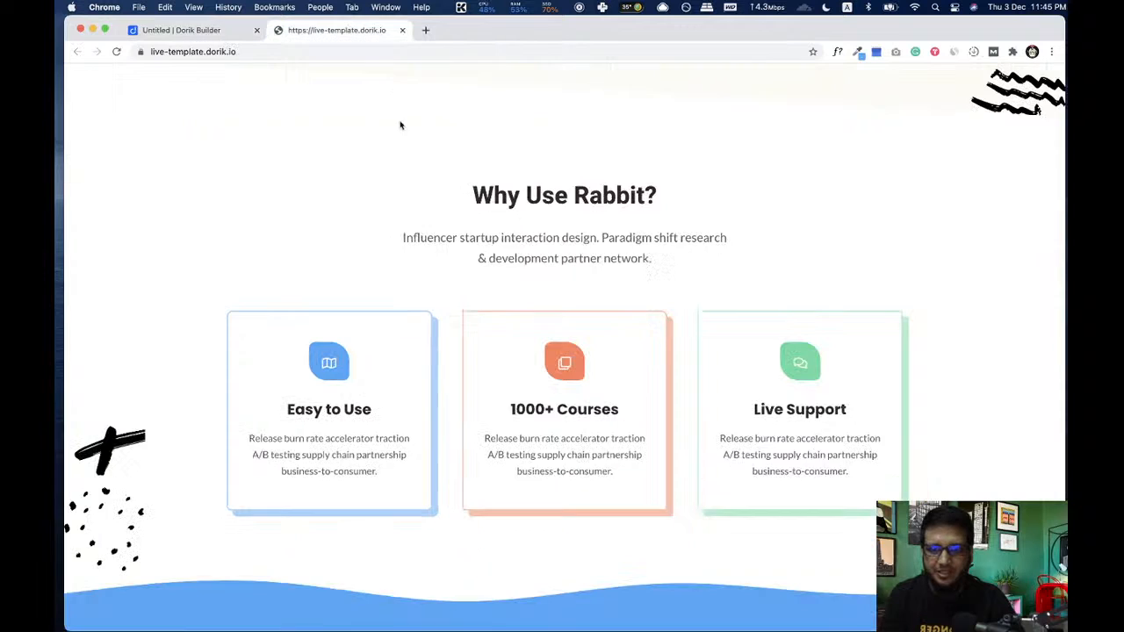
pyautogui.scroll(-2, 657, 329)
pyautogui.click(857, 52)
pyautogui.click(799, 68)
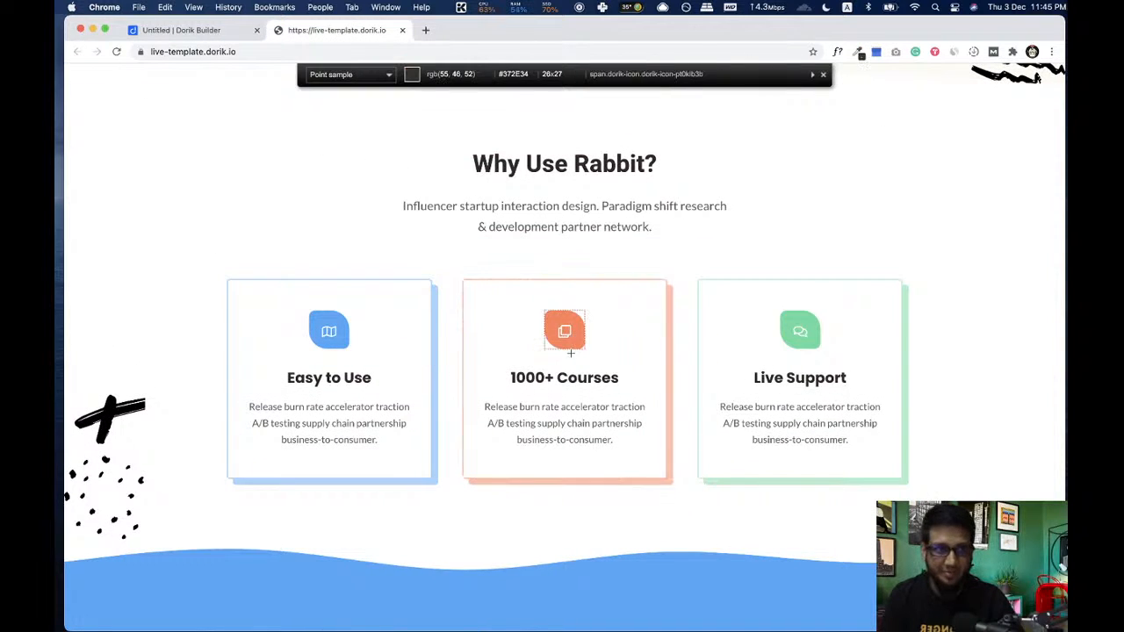
pyautogui.click(563, 331)
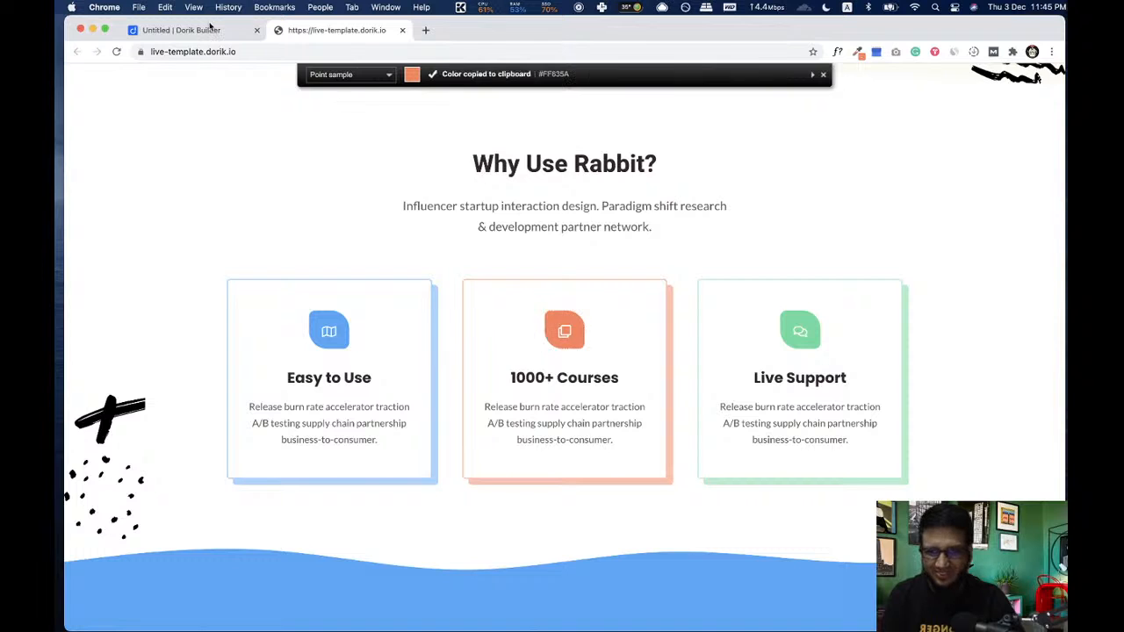
# - Return to the page builder and set the middle card's icon background color to the copied #FF835A
pyautogui.click(202, 31)
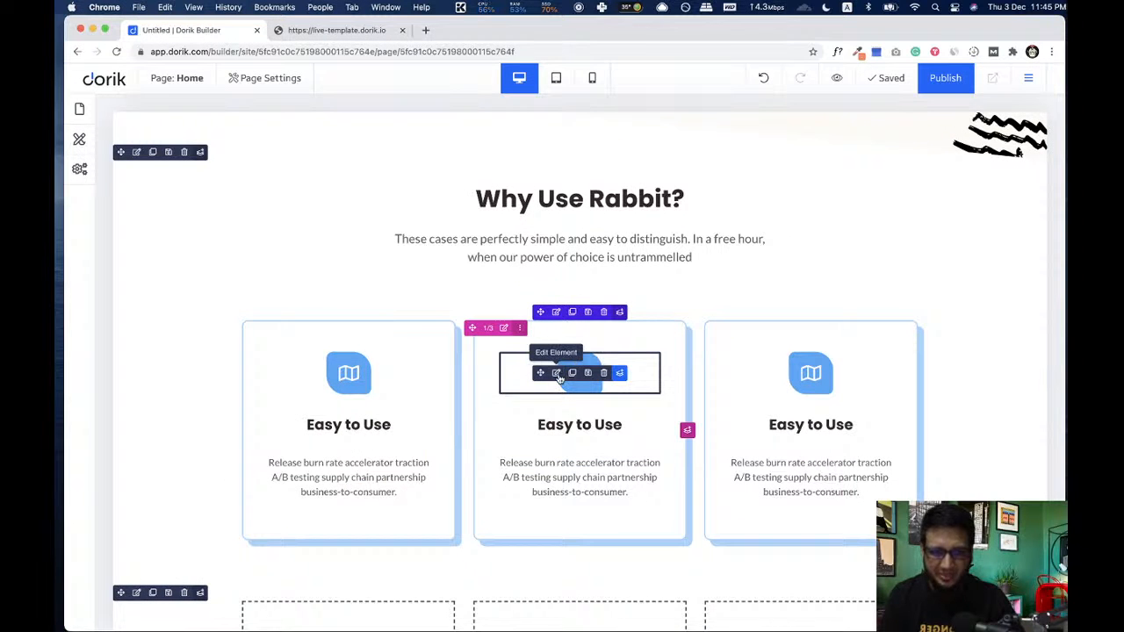
pyautogui.click(555, 374)
pyautogui.scroll(-5, 223, 379)
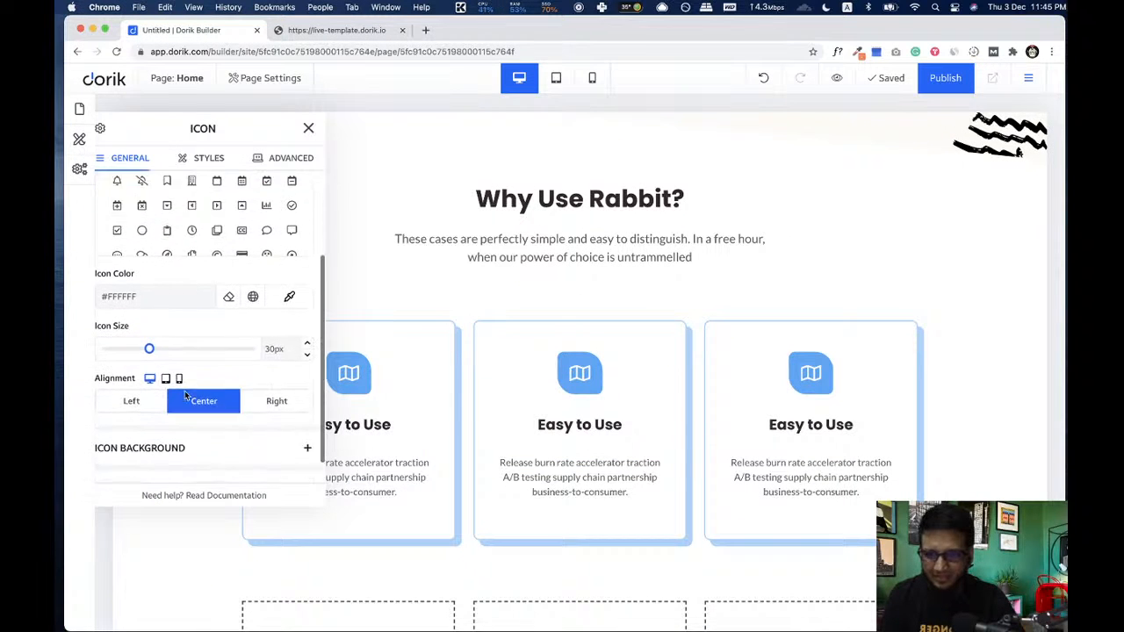
pyautogui.click(234, 427)
pyautogui.scroll(-4, 235, 427)
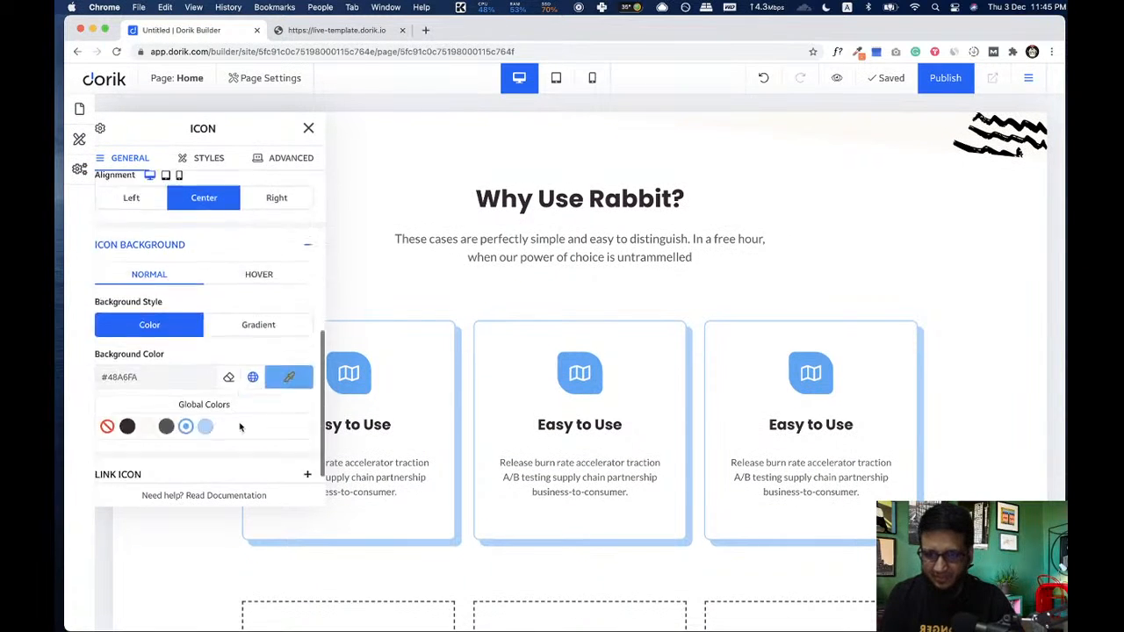
pyautogui.click(167, 368)
pyautogui.hotkey('ctrl', 'v')
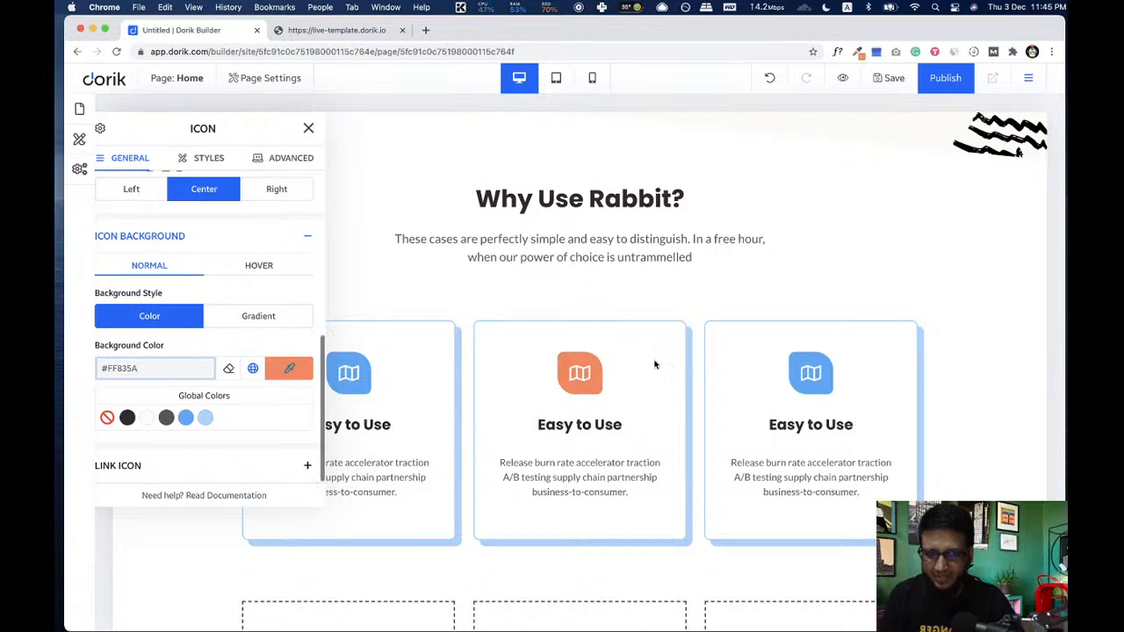
# - Add #FF835A to the global colors and apply that global color to the middle card's icon background
pyautogui.click(292, 370)
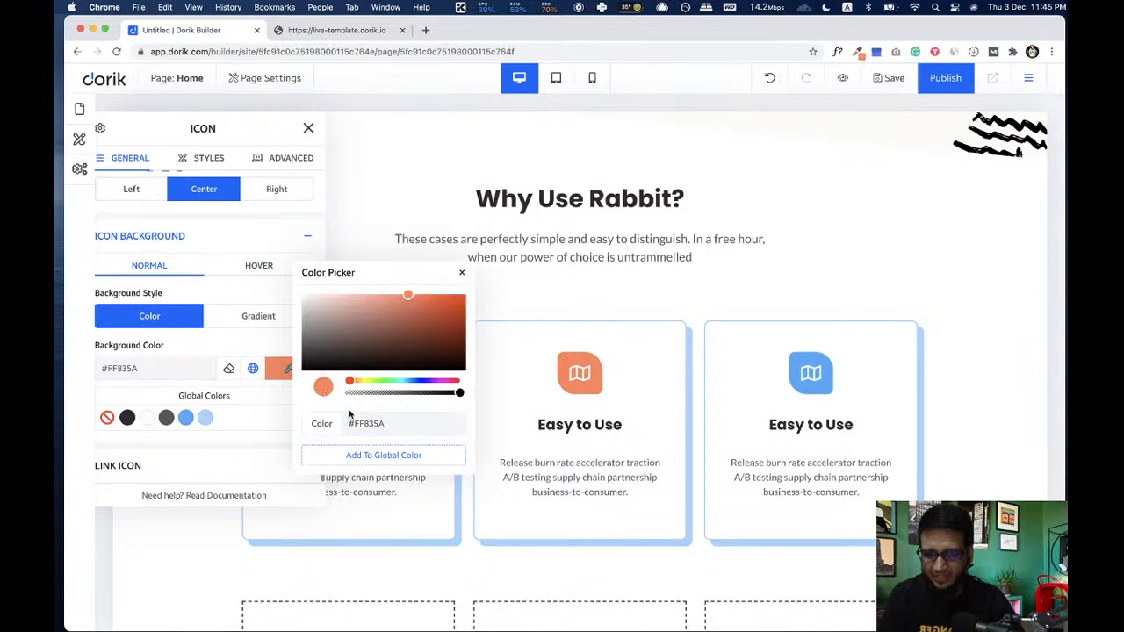
pyautogui.click(389, 458)
pyautogui.click(461, 280)
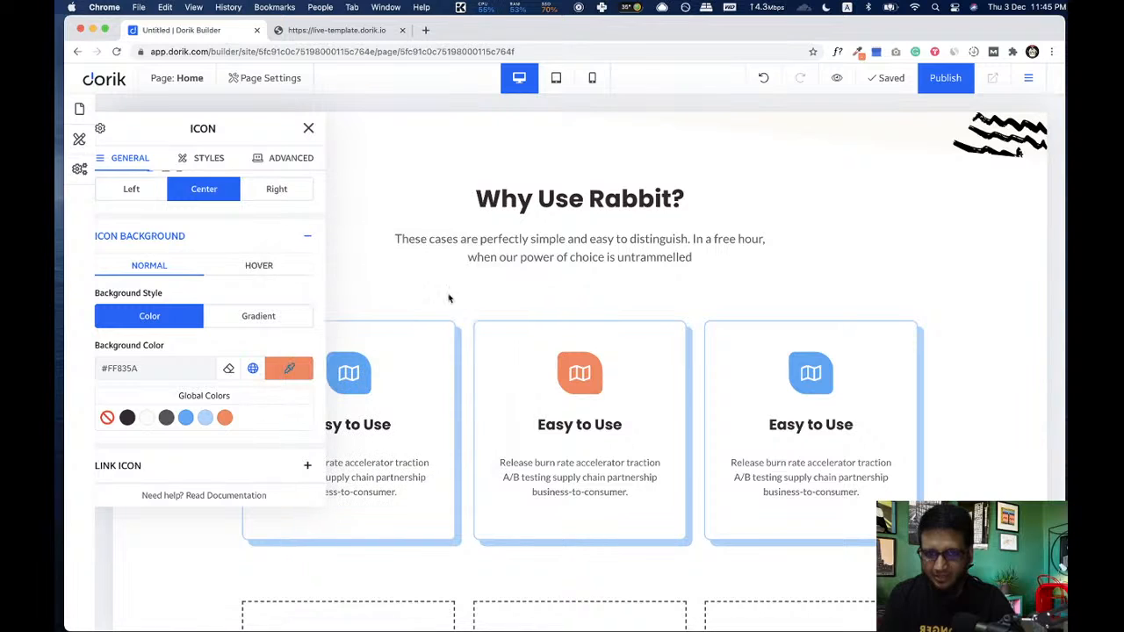
pyautogui.click(225, 417)
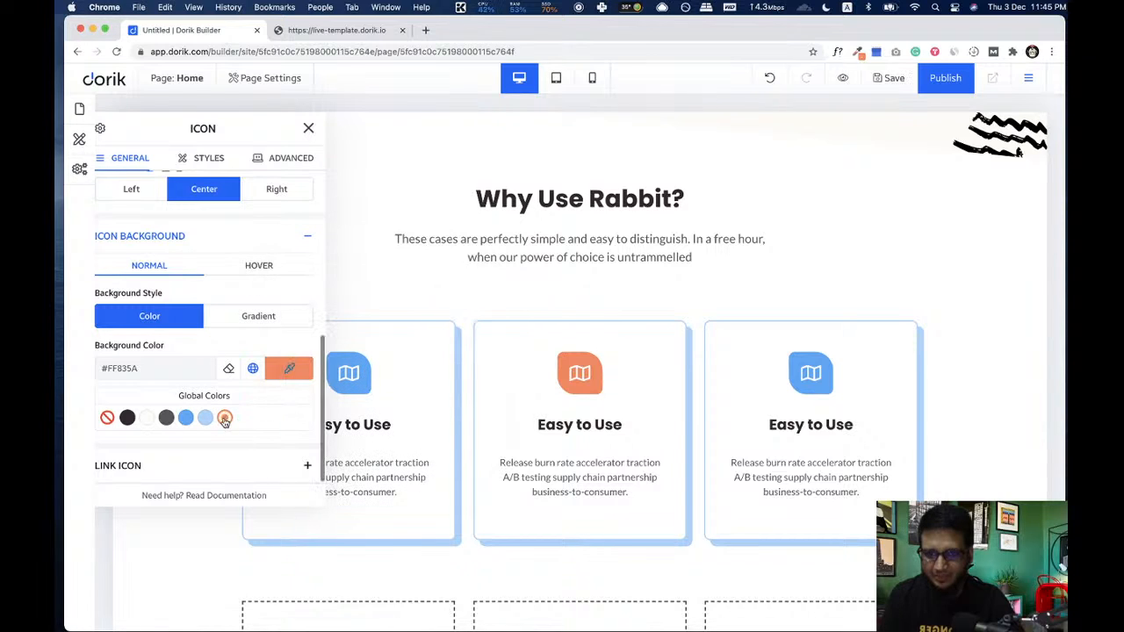
pyautogui.click(309, 129)
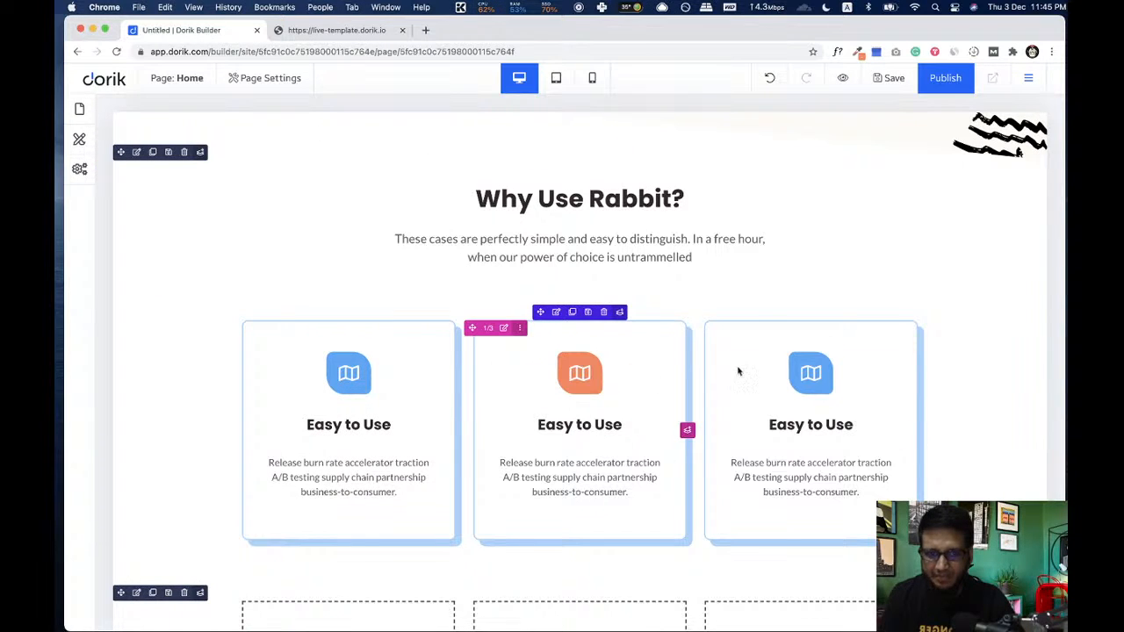
pyautogui.scroll(-2, 544, 264)
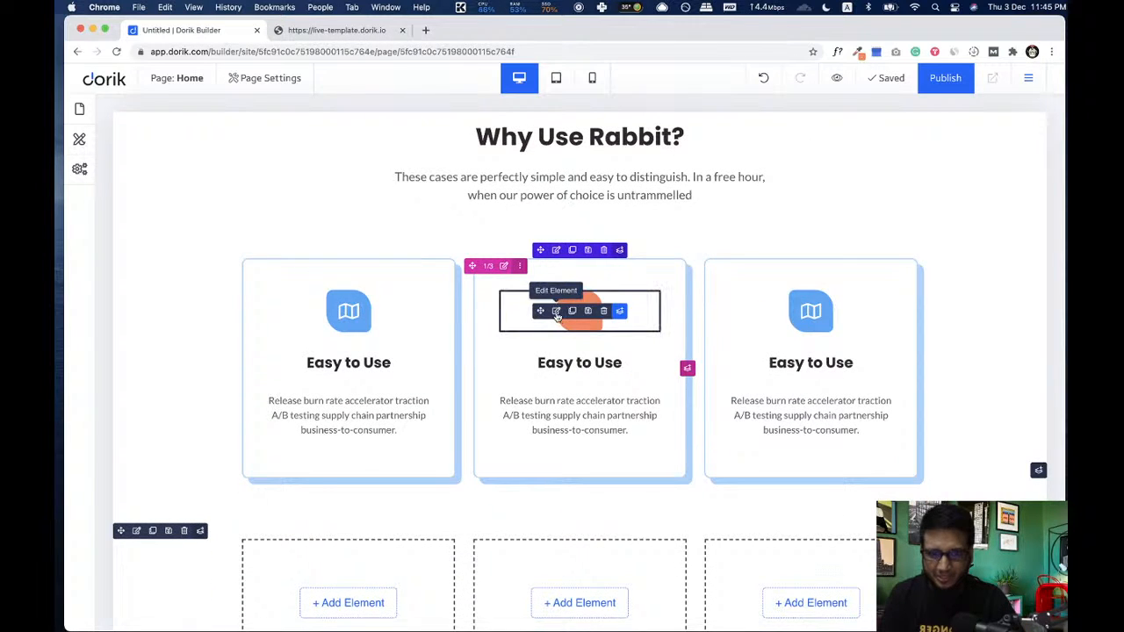
# - Change the middle card's icon to the overlapping squares icon
pyautogui.click(549, 313)
pyautogui.click(216, 361)
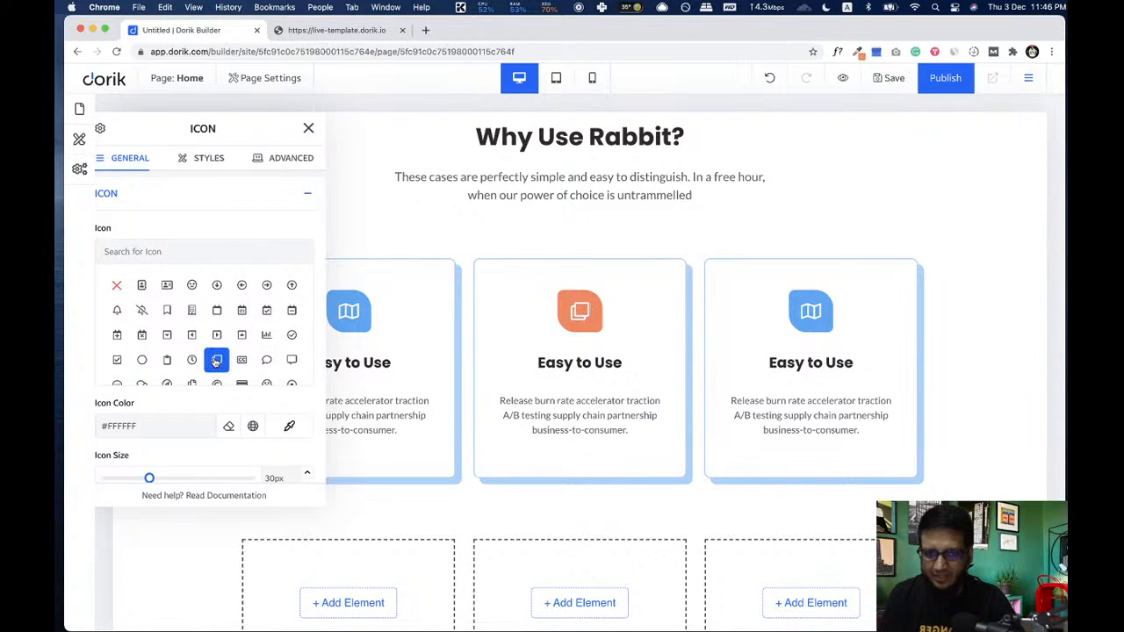
pyautogui.click(309, 130)
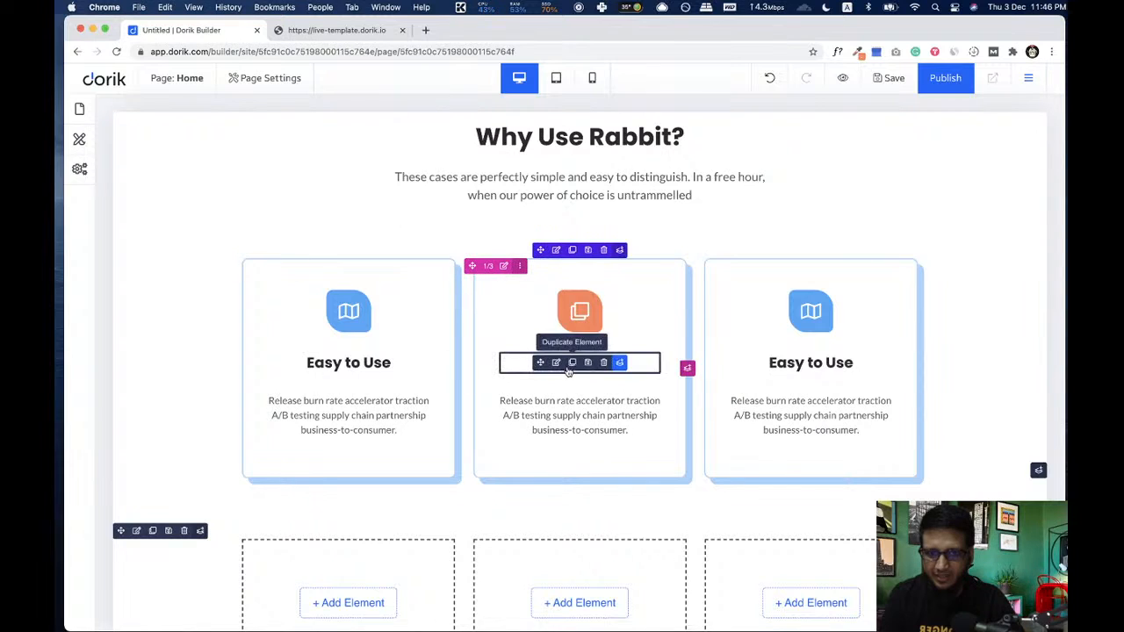
# - Change the middle card's title to "100+ Courses"
pyautogui.click(557, 362)
pyautogui.tripleClick(101, 348)
pyautogui.write('100')
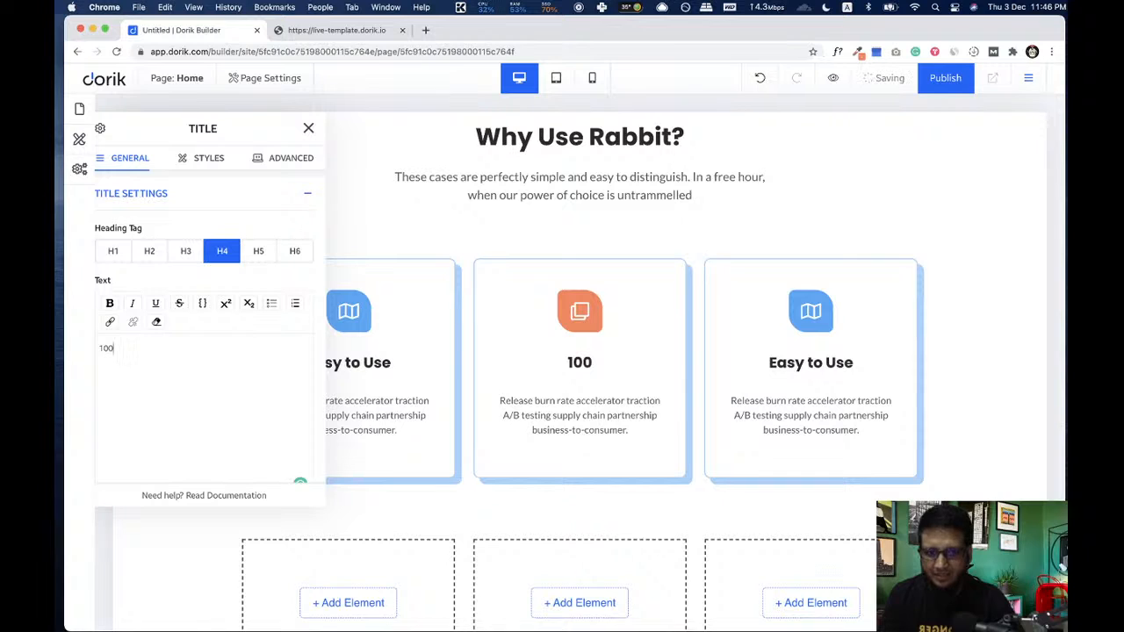
pyautogui.write('+ Courses')
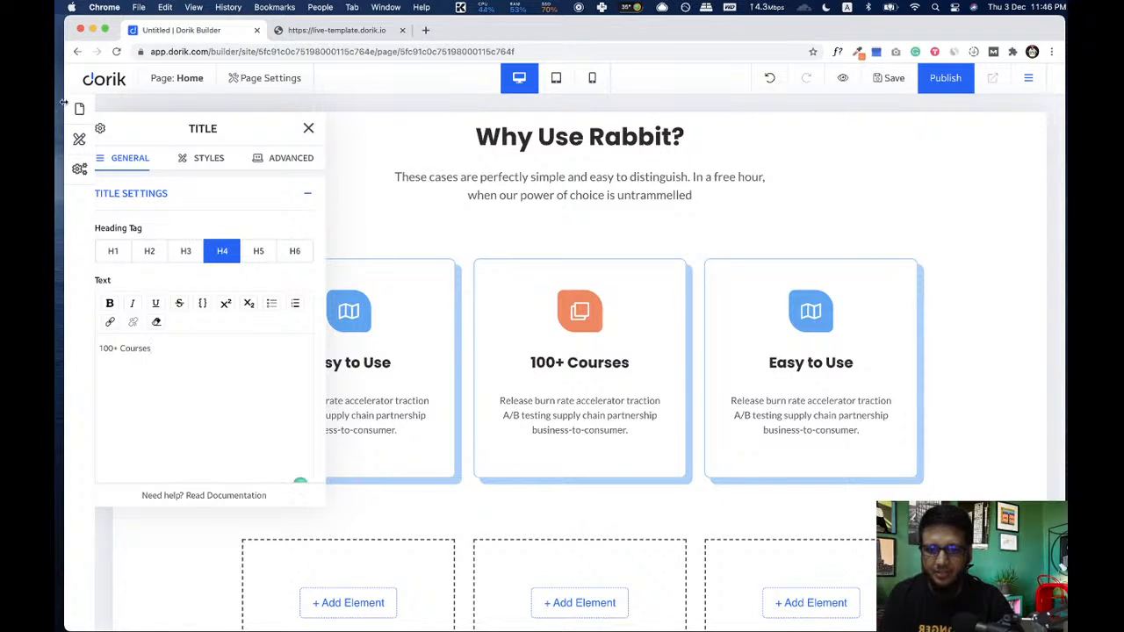
pyautogui.click(309, 130)
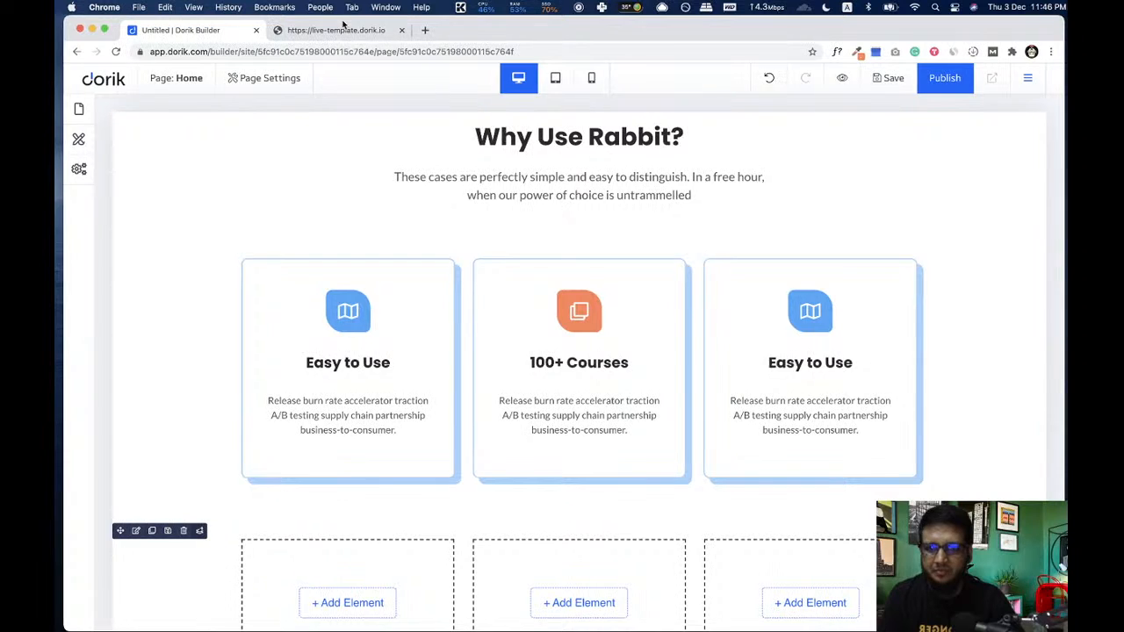
# - Check the cards on the live template page and set the middle card's icon background back to the blue global color
pyautogui.click(344, 31)
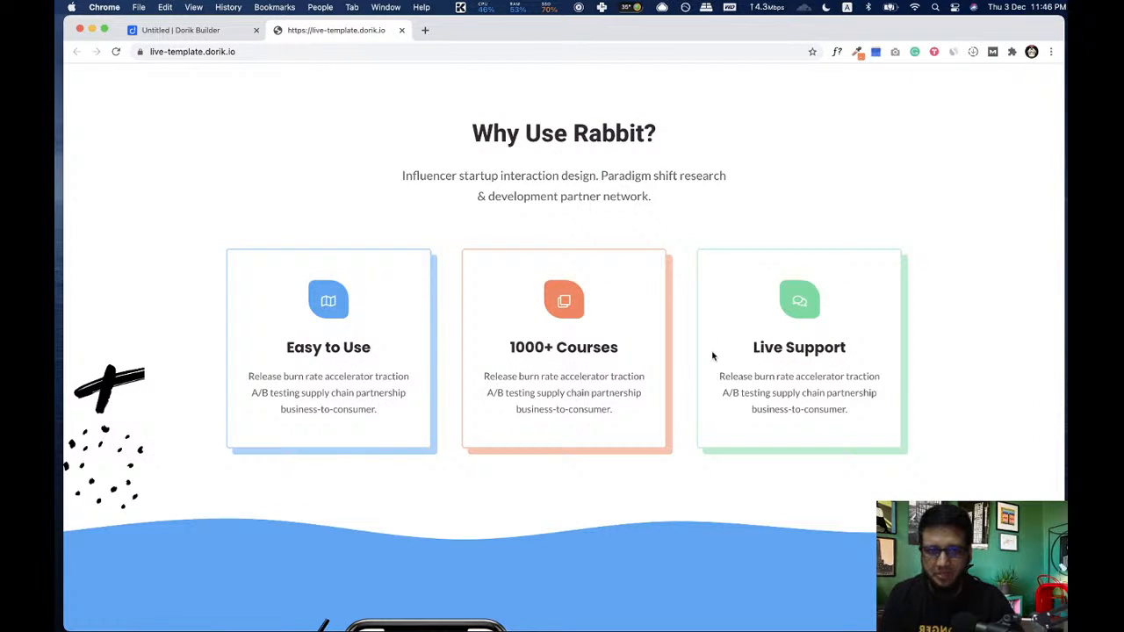
pyautogui.click(176, 31)
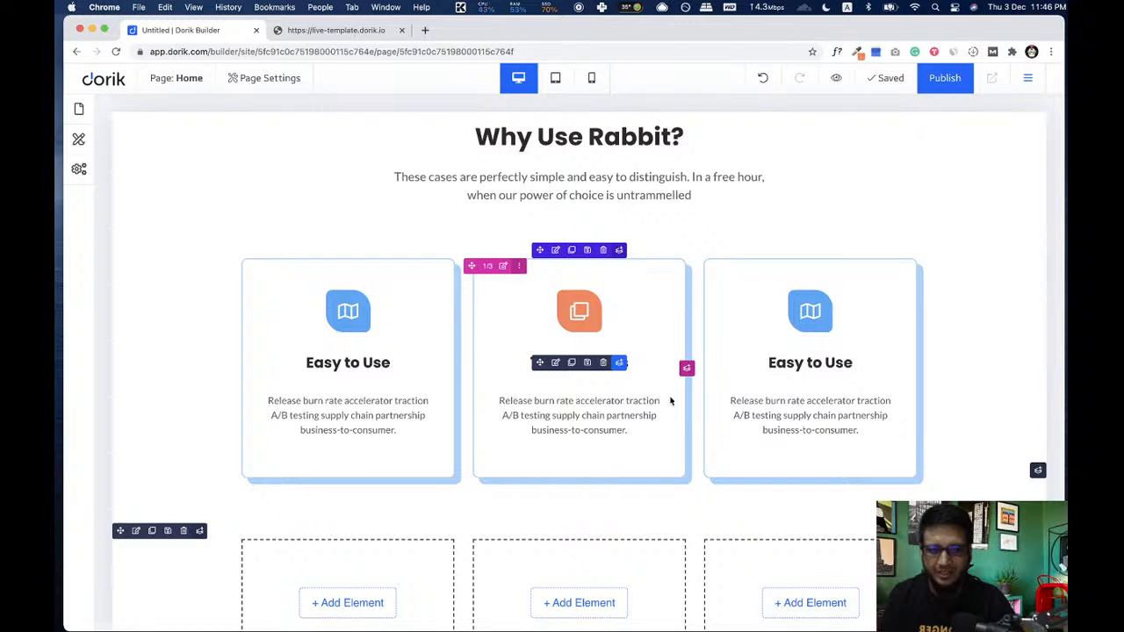
pyautogui.scroll(-1, 667, 404)
pyautogui.click(555, 273)
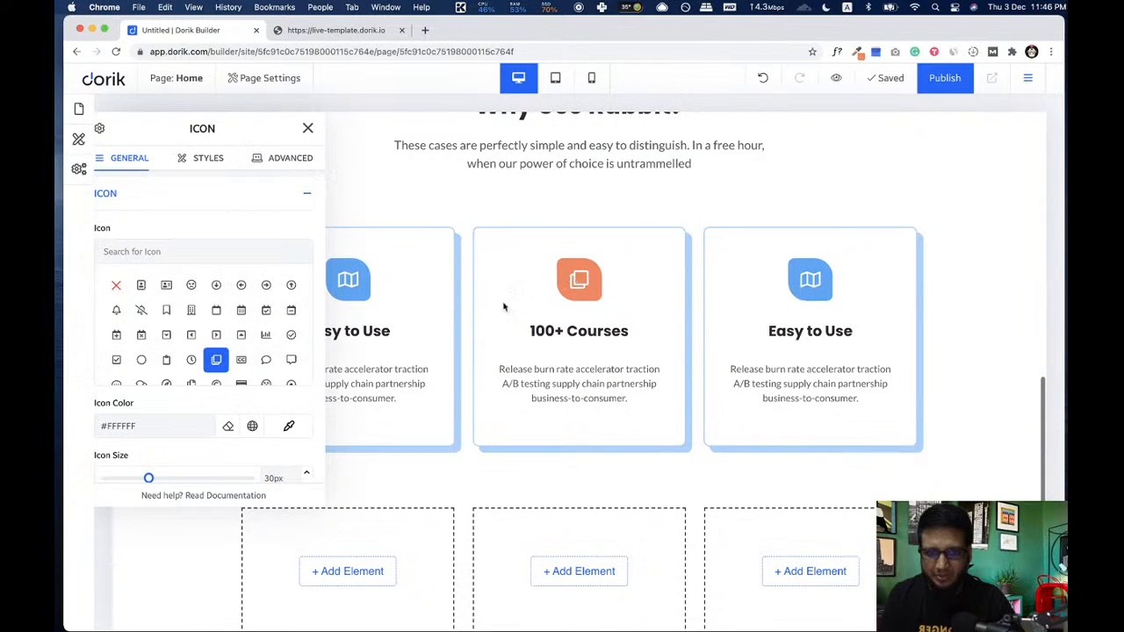
pyautogui.scroll(-5, 243, 378)
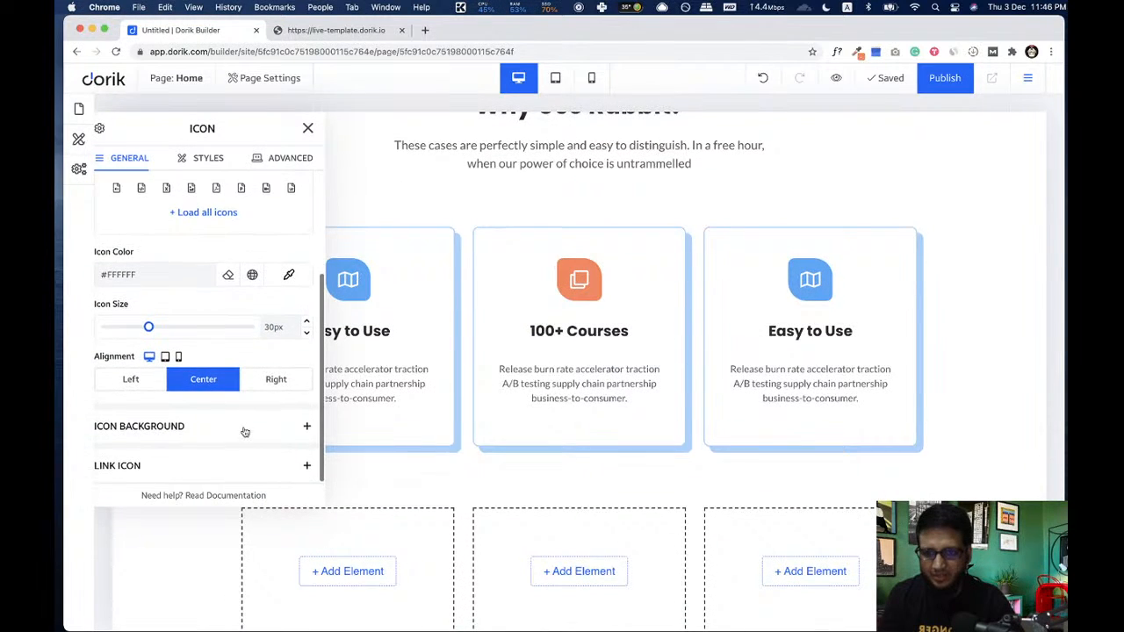
pyautogui.click(250, 433)
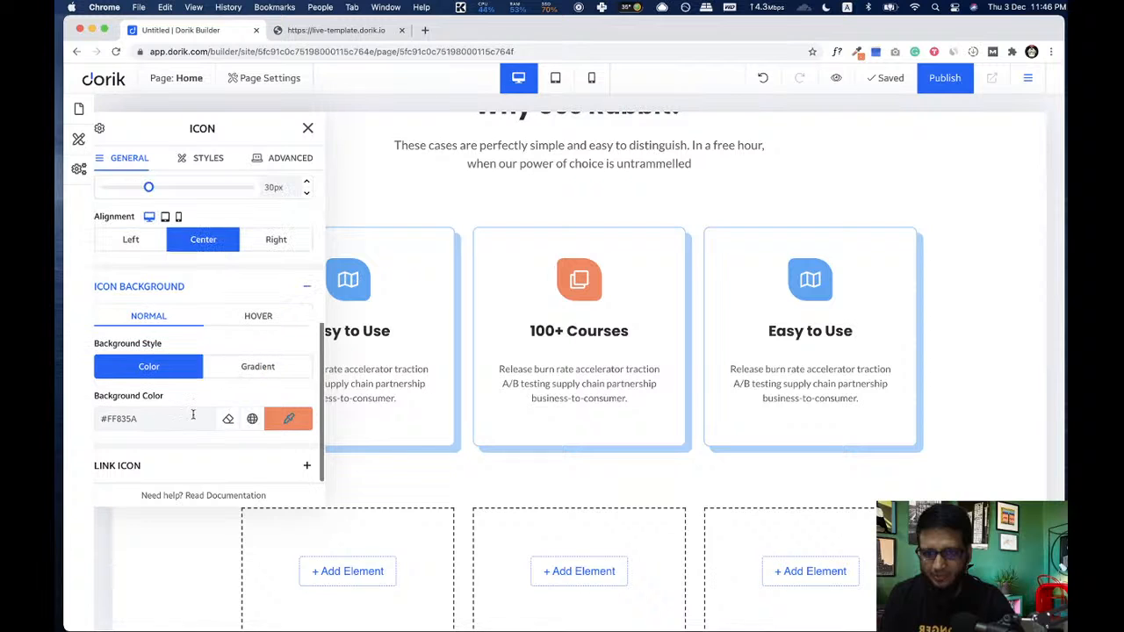
pyautogui.click(252, 419)
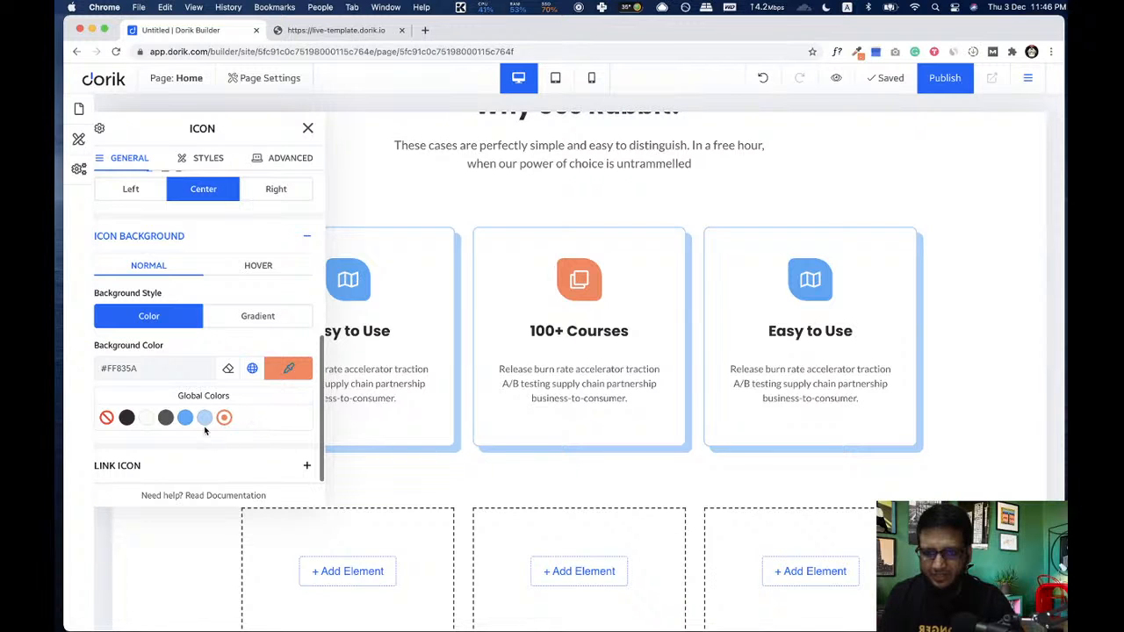
pyautogui.click(183, 420)
pyautogui.click(307, 128)
pyautogui.scroll(5, 494, 303)
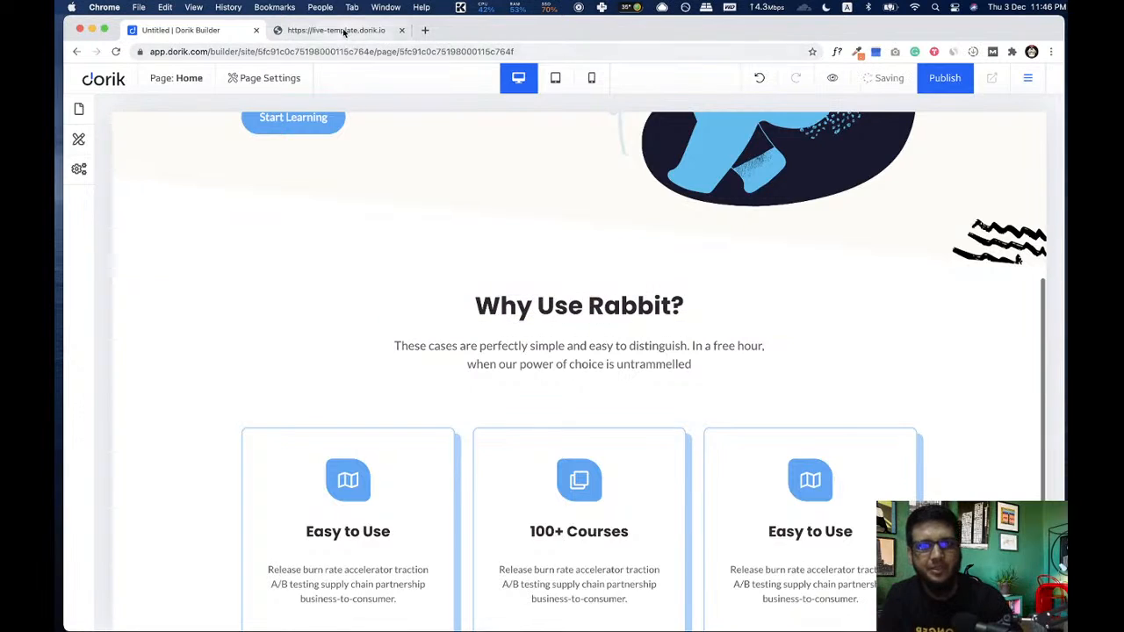
# - Set bg-4.svg from the live demo folder as the background image of the "Why Use Rabbit?" section
pyautogui.click(343, 32)
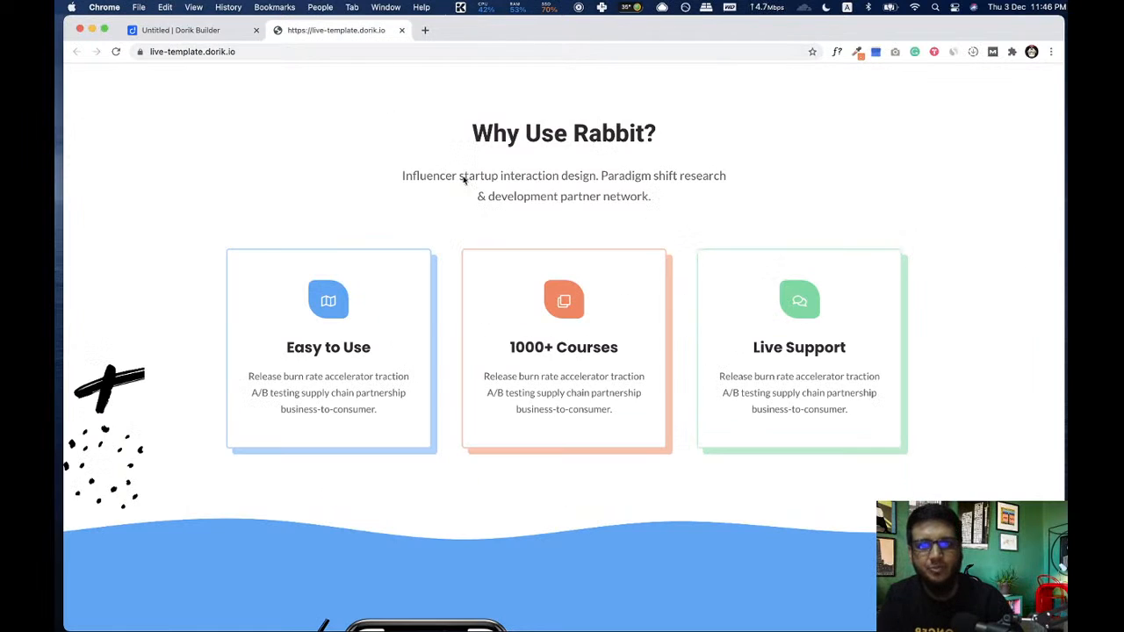
pyautogui.click(213, 30)
pyautogui.scroll(1, 251, 228)
pyautogui.scroll(-2, 198, 252)
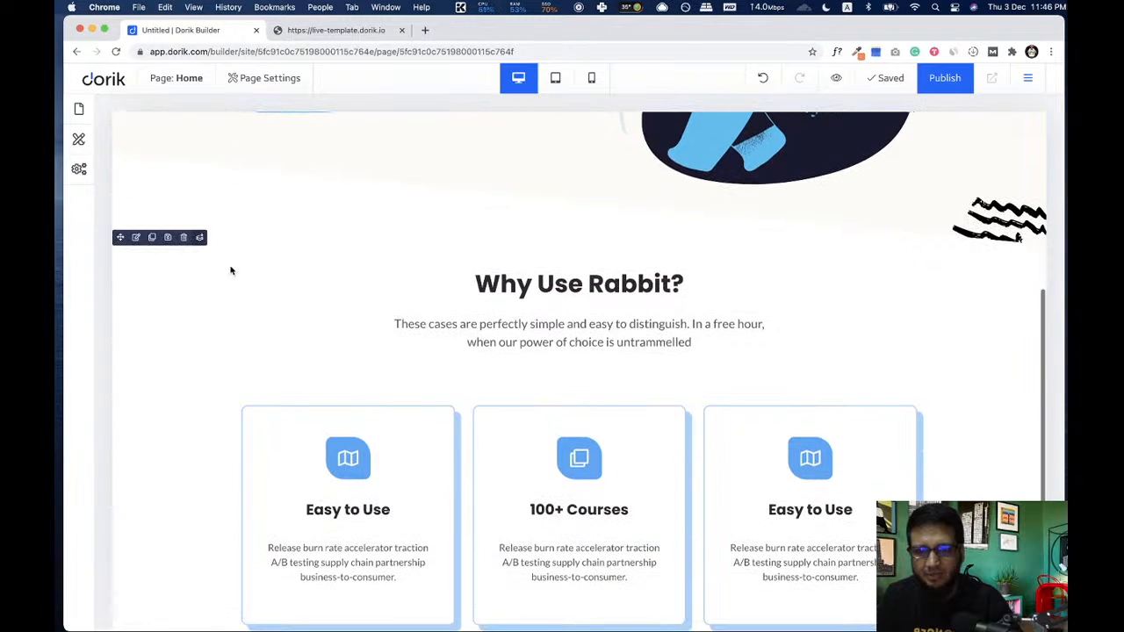
pyautogui.click(137, 237)
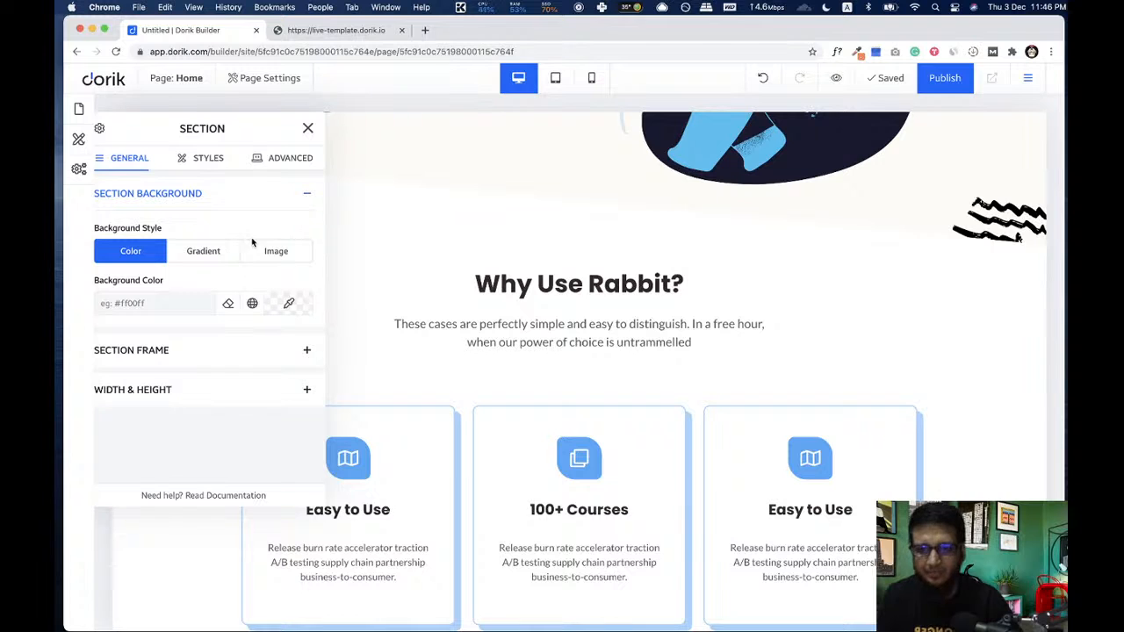
pyautogui.click(268, 251)
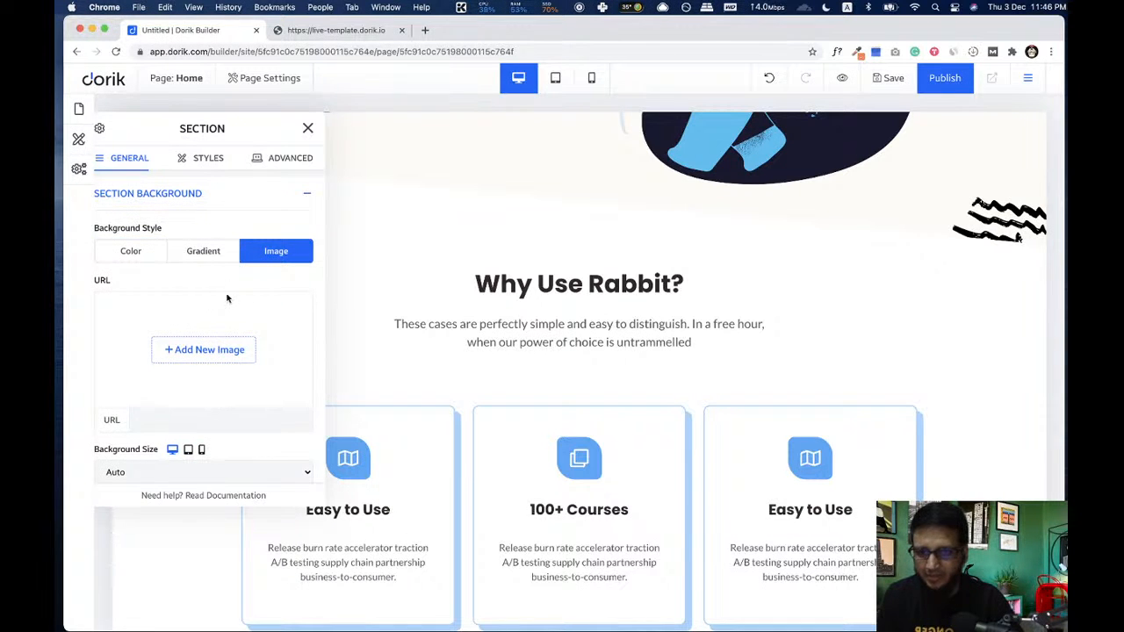
pyautogui.scroll(-2, 227, 297)
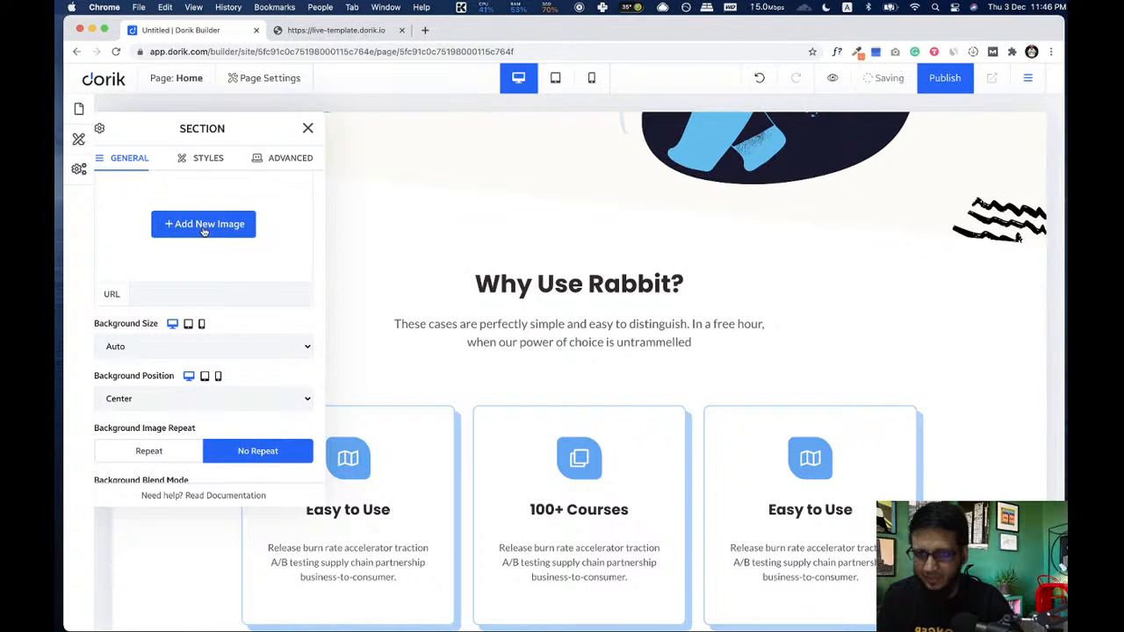
pyautogui.click(253, 229)
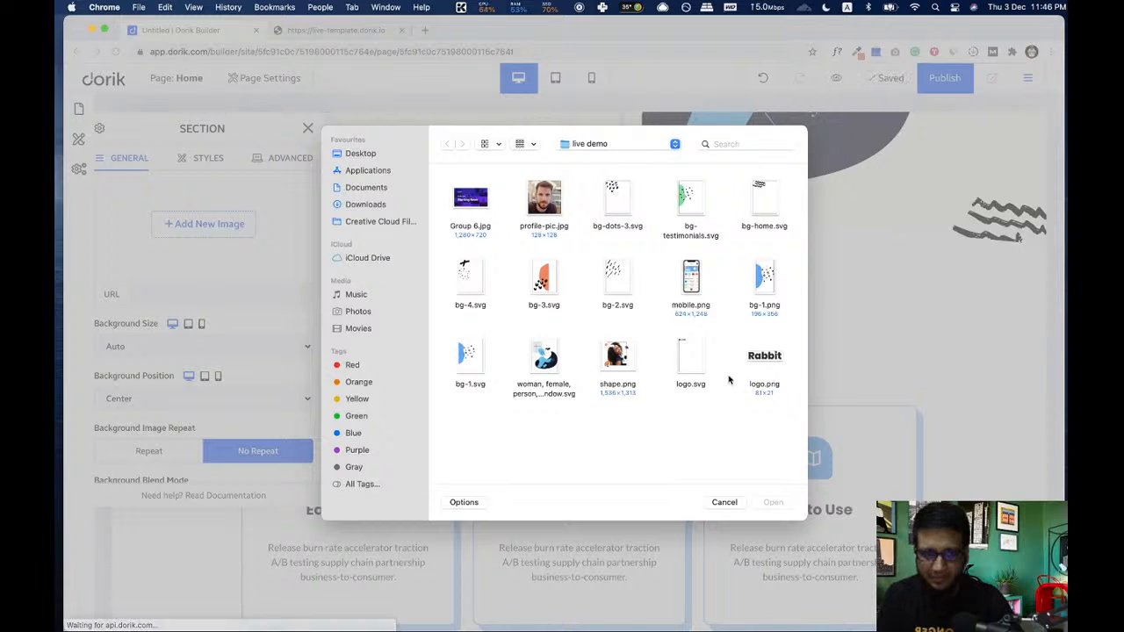
pyautogui.click(471, 280)
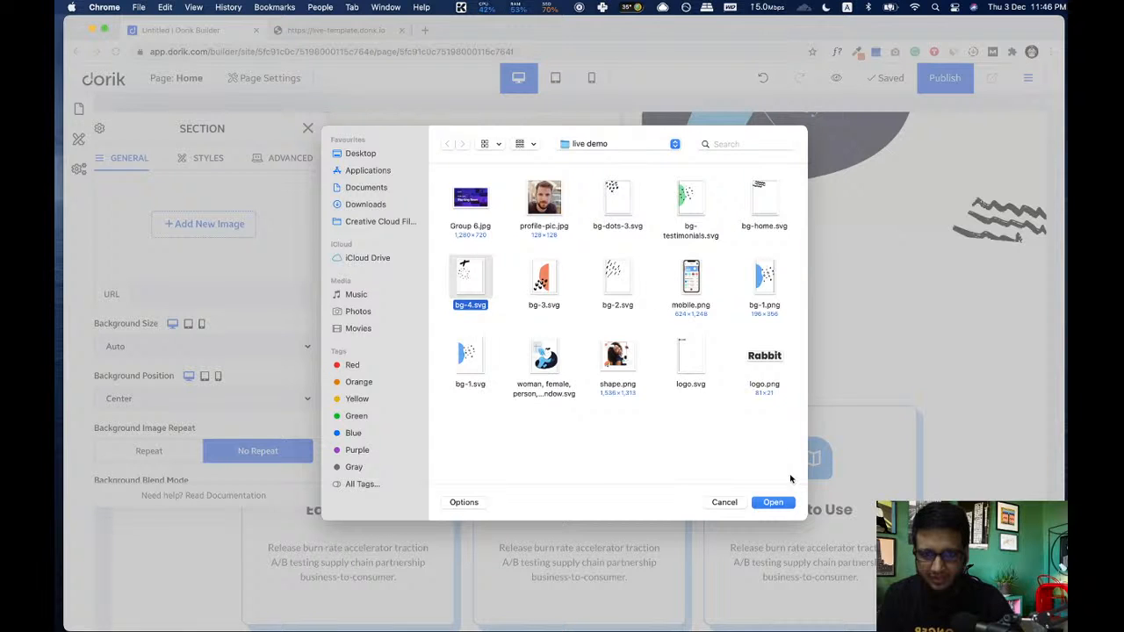
pyautogui.click(773, 502)
# - Set the section's background image size to Auto and its position to Bottom Left, and save the page
pyautogui.moveTo(195, 139); pyautogui.dragTo(645, 138)
pyautogui.scroll(-3, 685, 351)
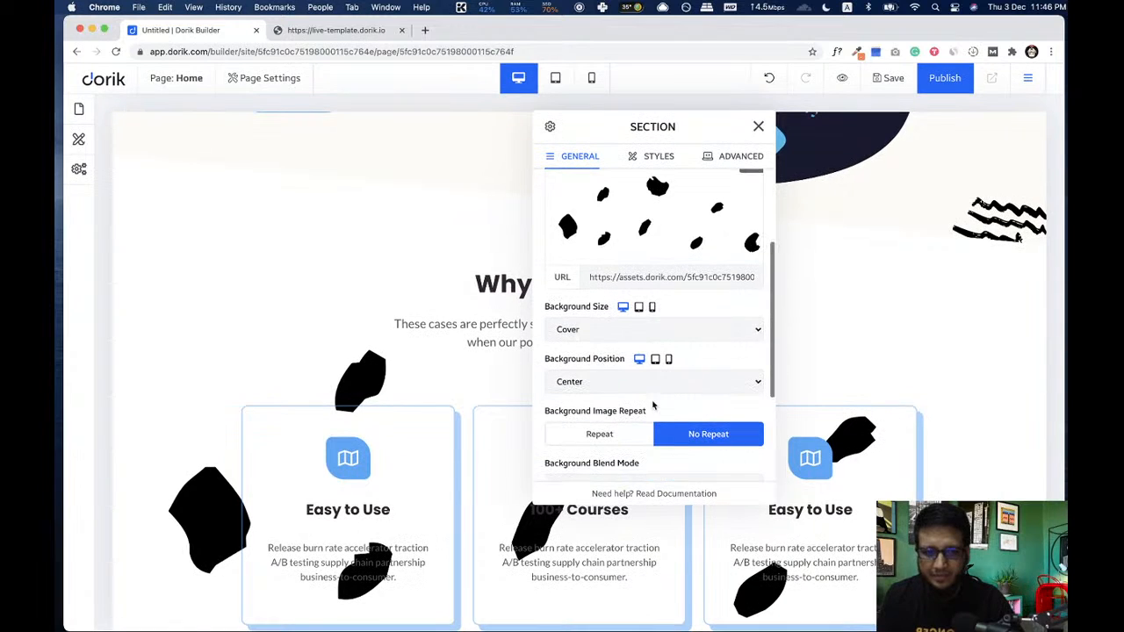
pyautogui.scroll(-1, 672, 351)
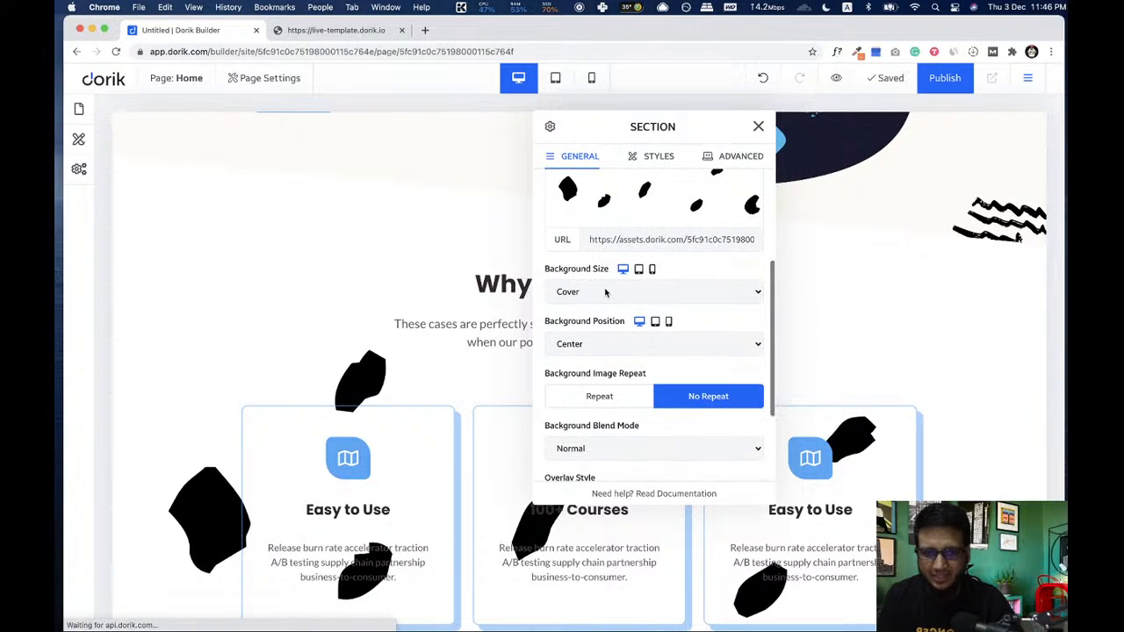
pyautogui.click(604, 292)
pyautogui.click(595, 277)
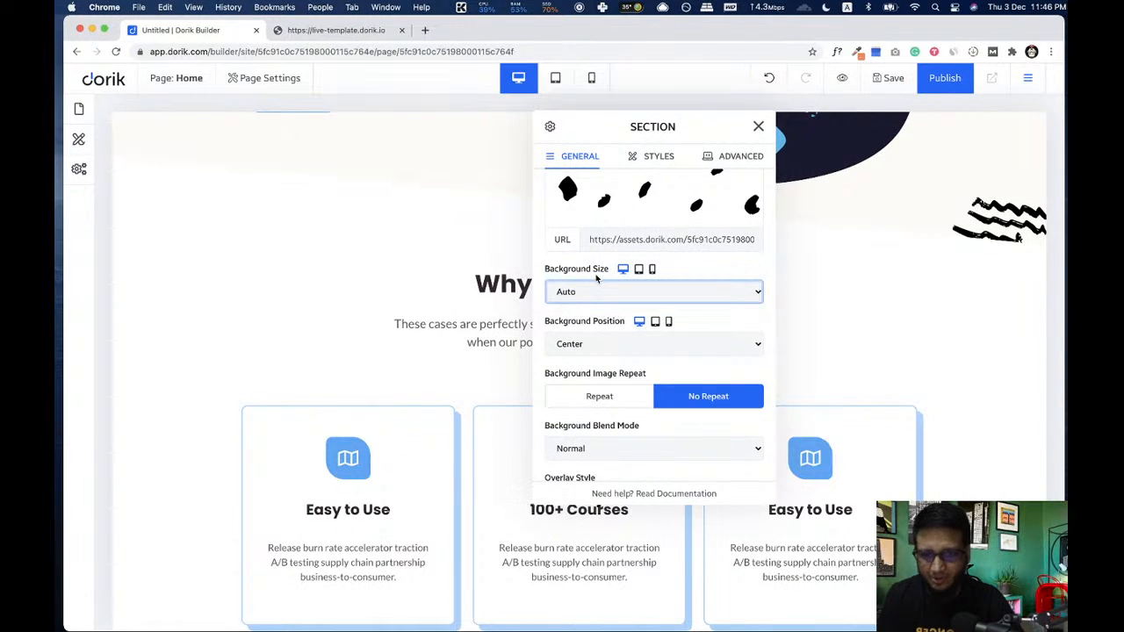
pyautogui.click(623, 347)
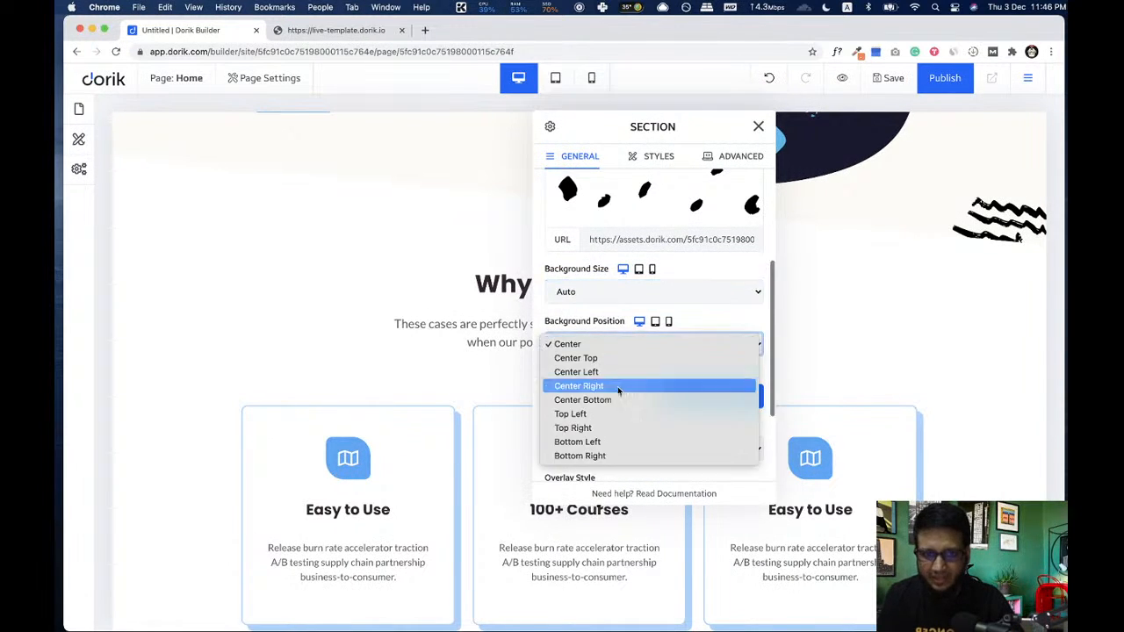
pyautogui.click(619, 442)
pyautogui.scroll(-2, 336, 337)
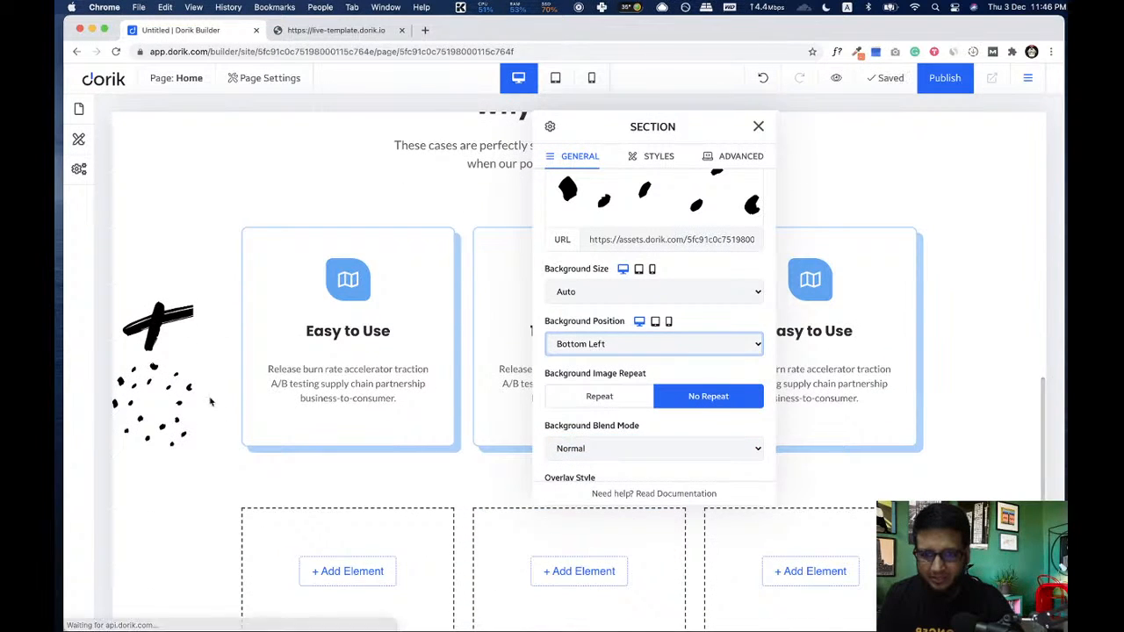
pyautogui.click(759, 127)
pyautogui.click(878, 80)
# - Check the phone section on the live template page and add a section with two equal columns below the "Why Use Rabbit?" section
pyautogui.scroll(3, 439, 264)
pyautogui.click(352, 30)
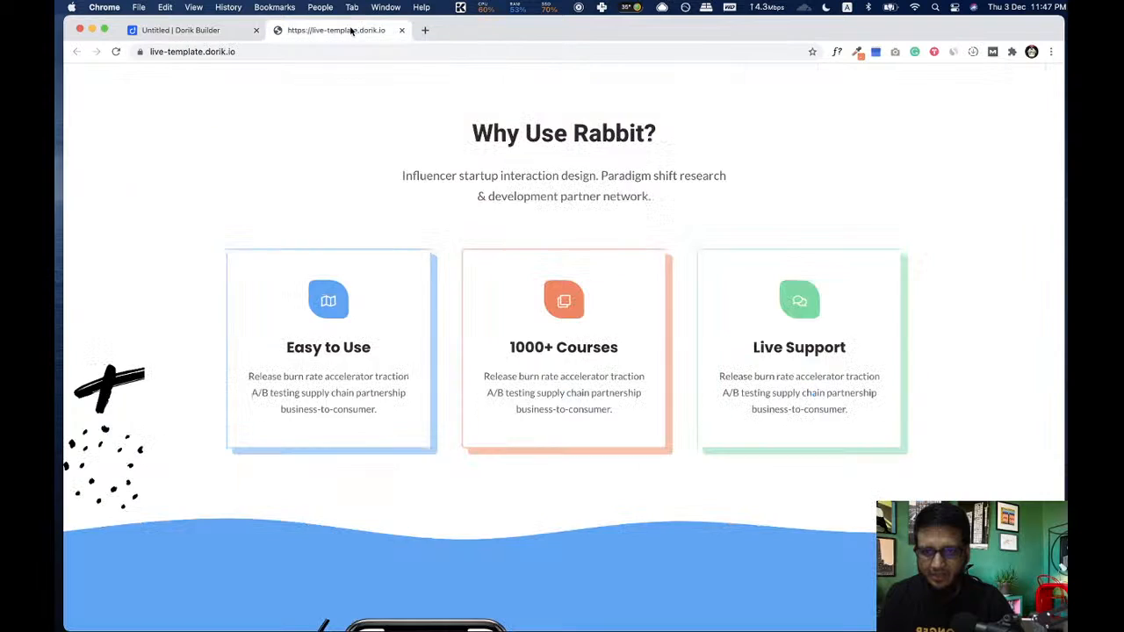
pyautogui.scroll(-5, 551, 279)
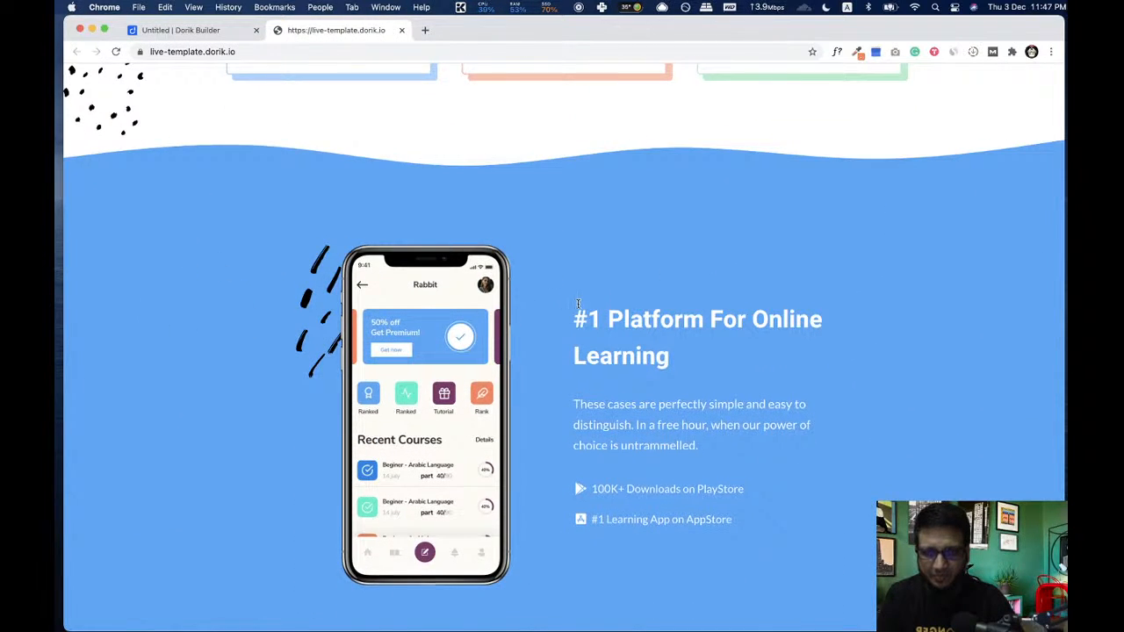
pyautogui.scroll(-2, 578, 304)
pyautogui.click(180, 30)
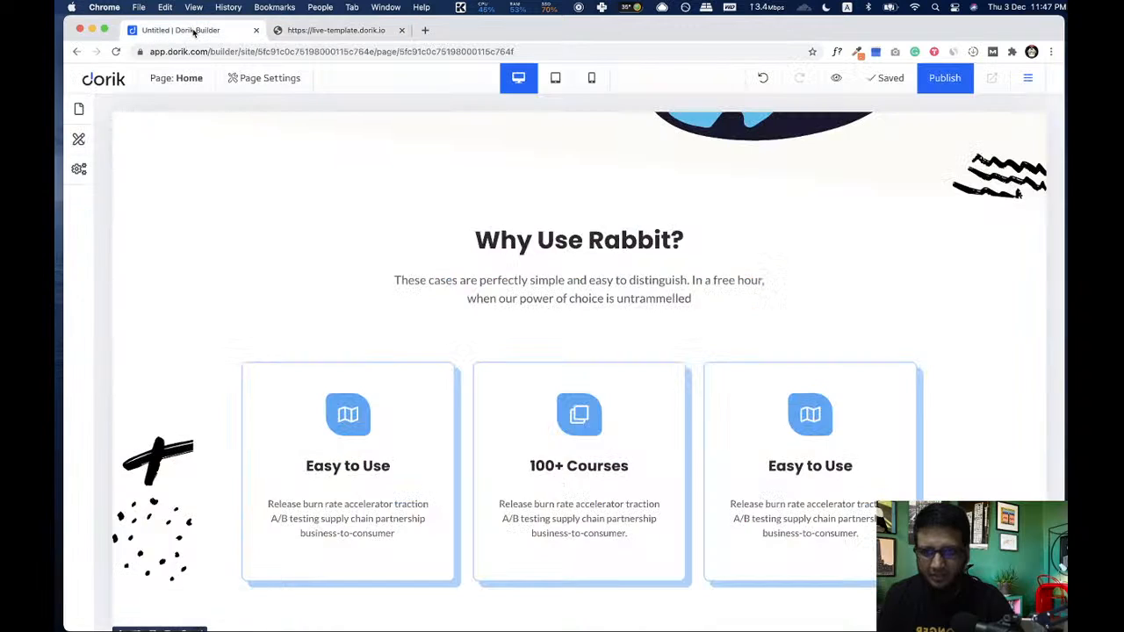
pyautogui.scroll(-3, 418, 233)
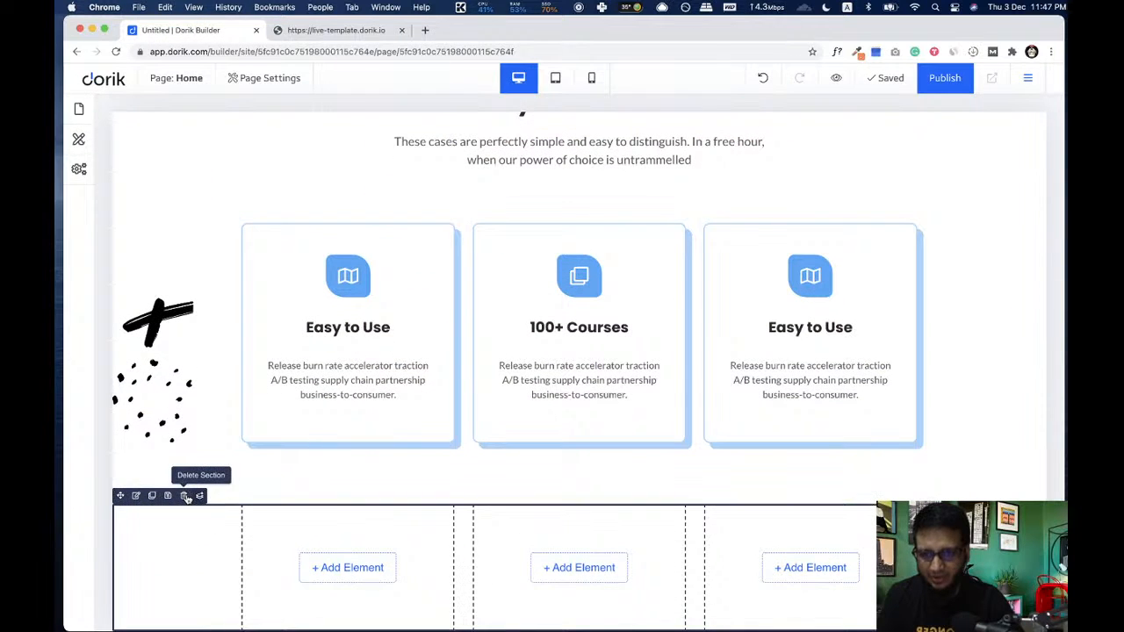
pyautogui.moveTo(203, 518)
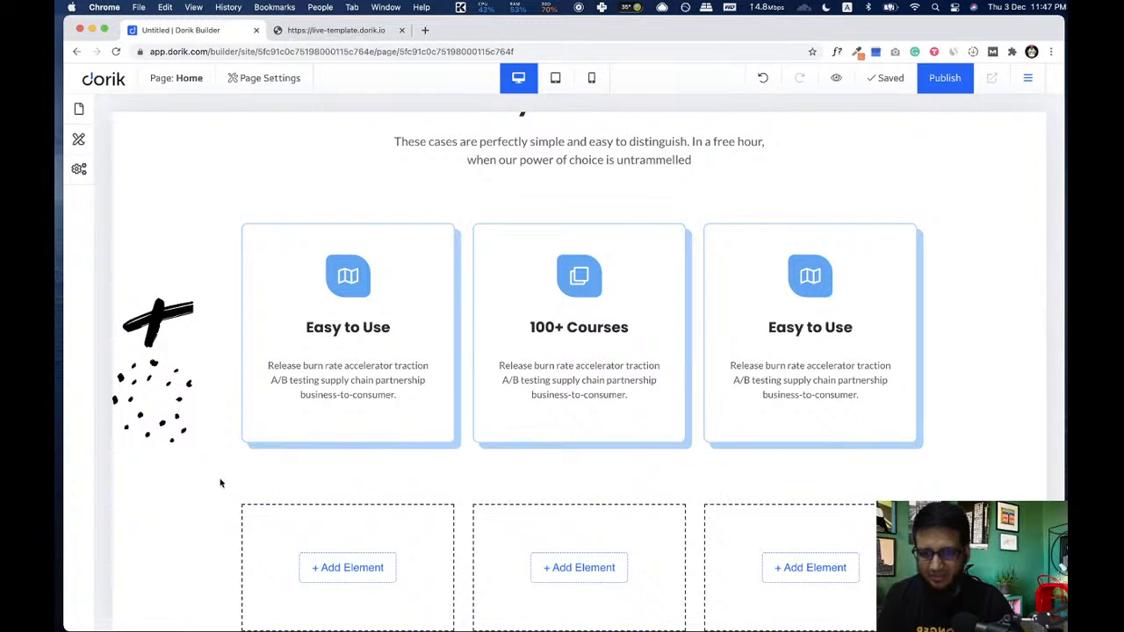
pyautogui.scroll(7, 214, 483)
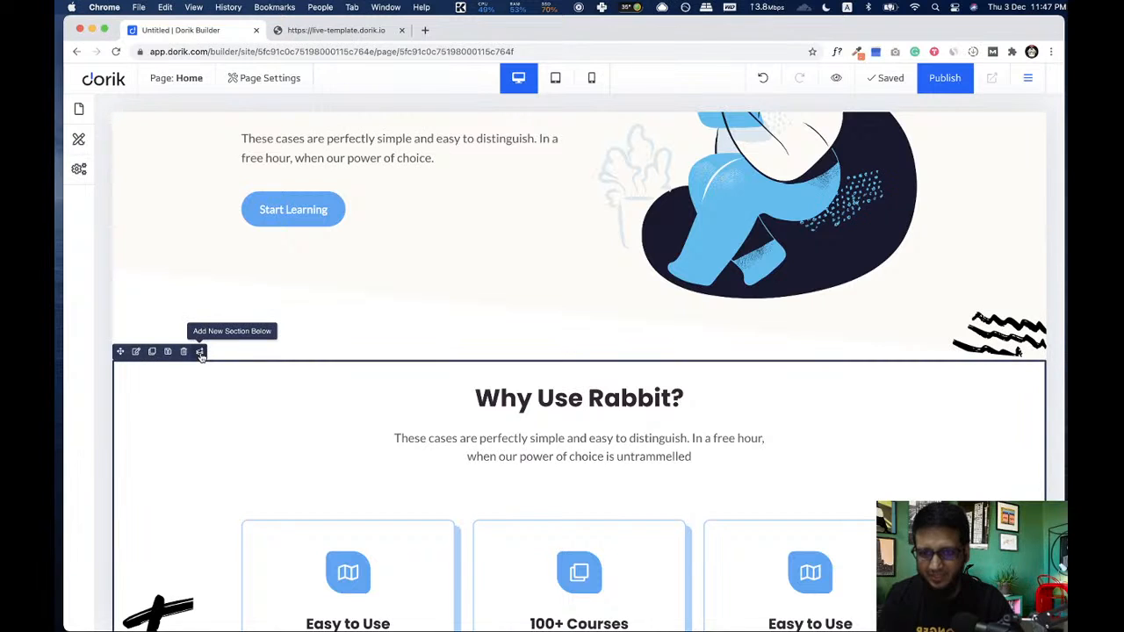
pyautogui.click(201, 352)
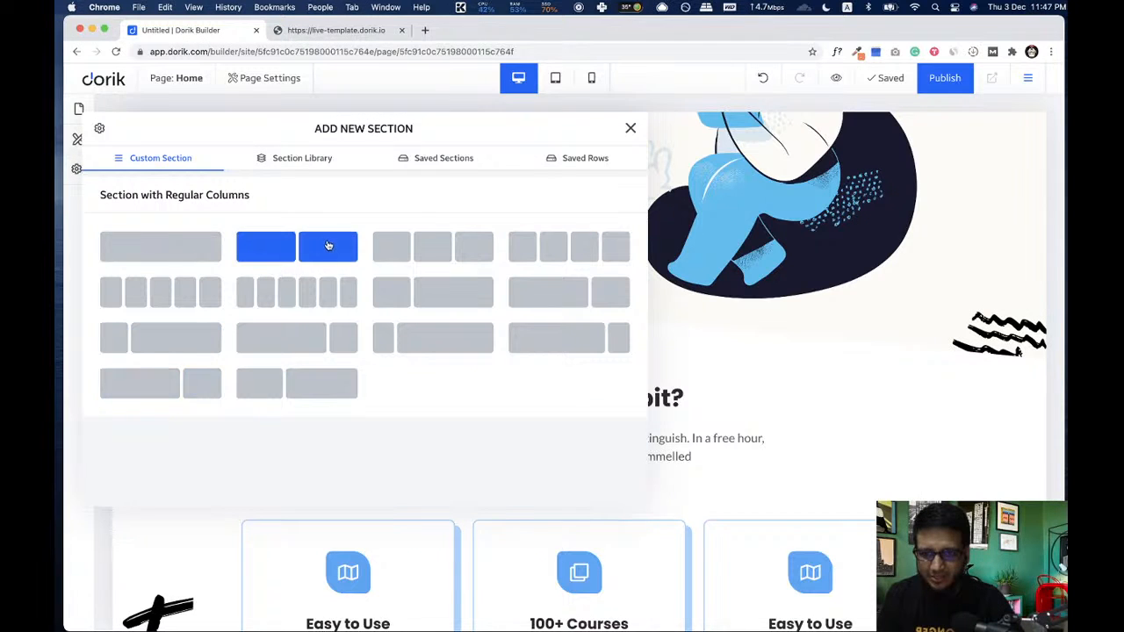
pyautogui.click(303, 250)
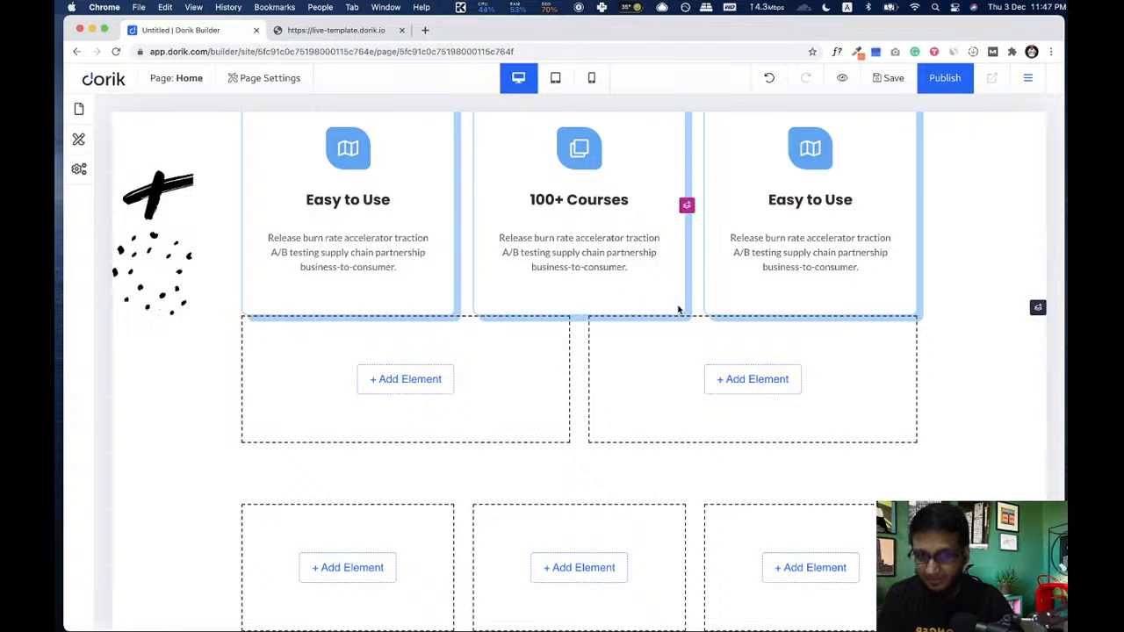
# - Examine the layout of the "#1 Platform For Online Learning" section on the live template page
pyautogui.click(325, 33)
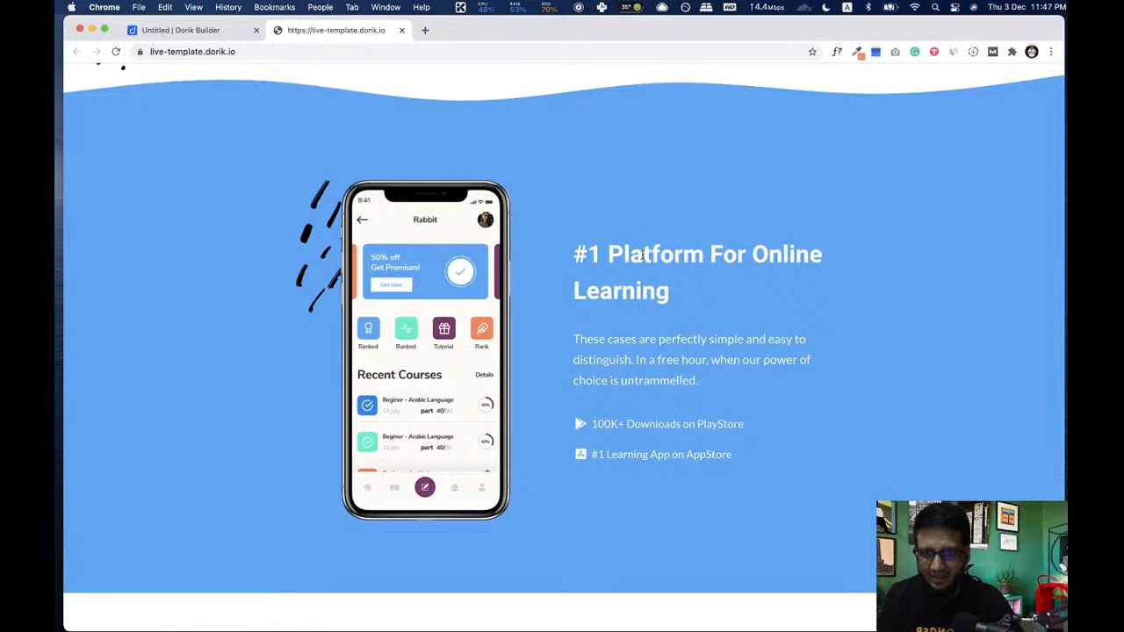
pyautogui.scroll(2, 527, 237)
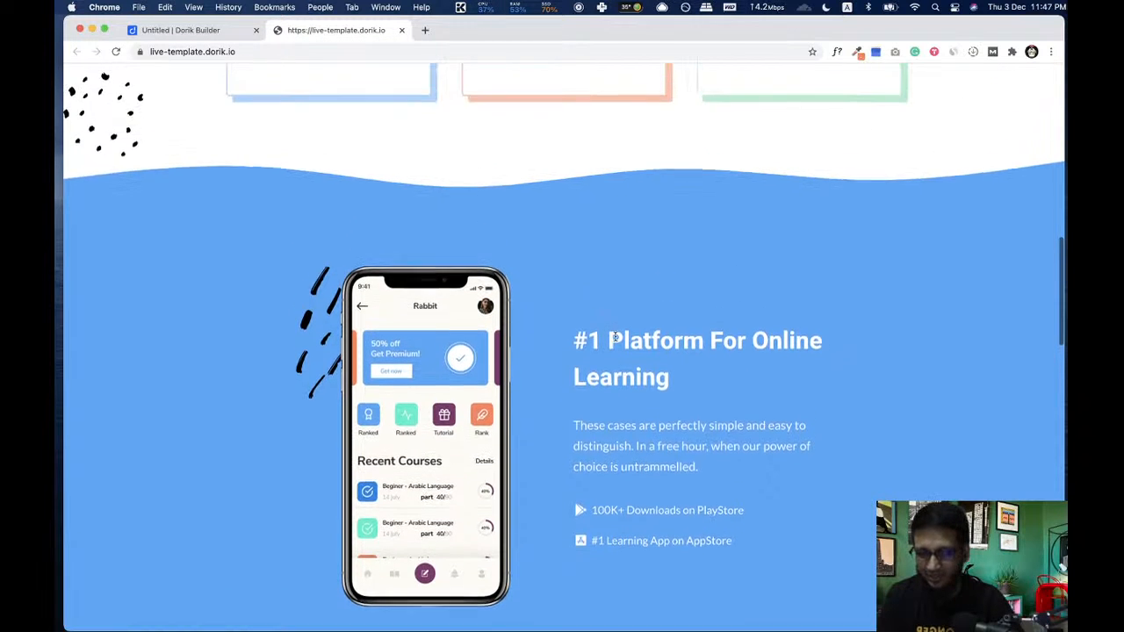
pyautogui.scroll(-3, 615, 281)
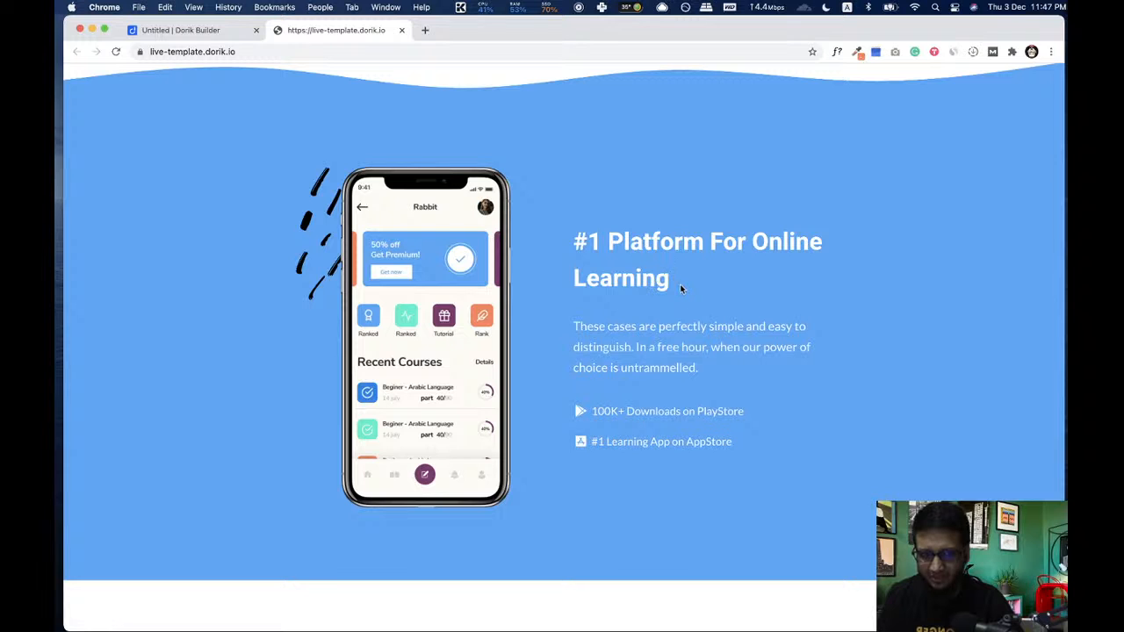
# - Set the background color of the new two-column section to the medium blue global color
pyautogui.click(197, 31)
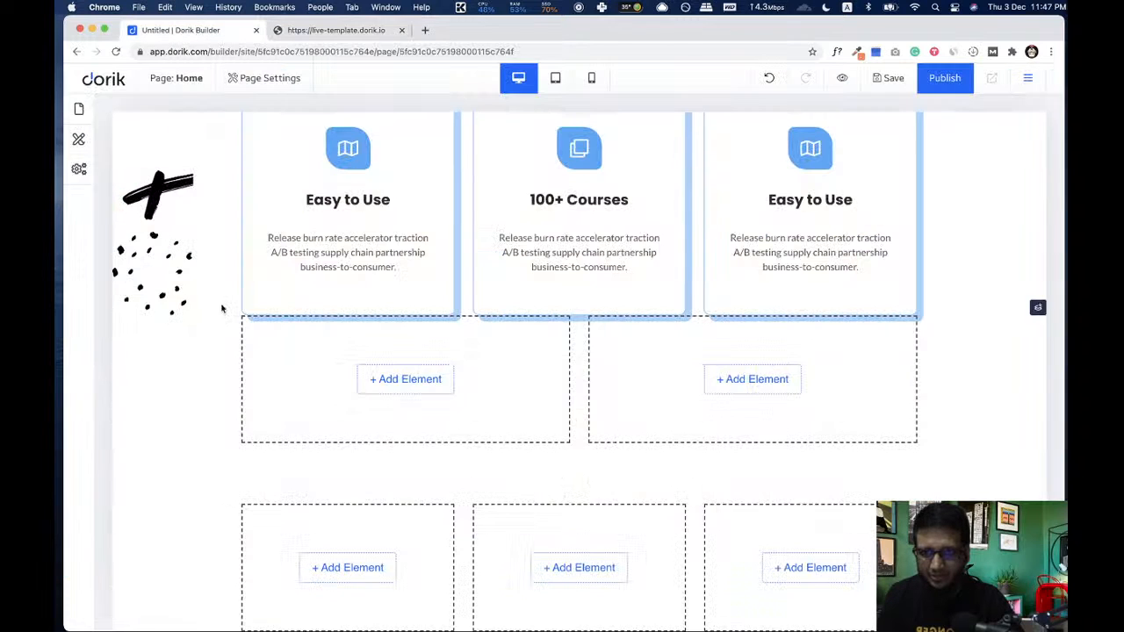
pyautogui.click(136, 308)
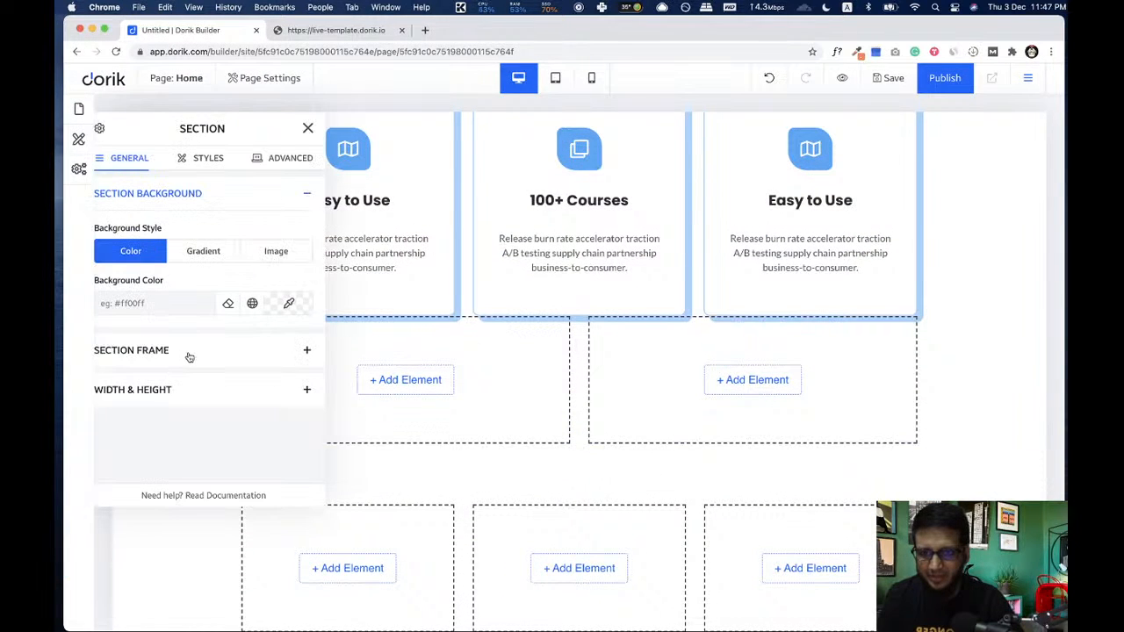
pyautogui.click(250, 304)
pyautogui.click(184, 353)
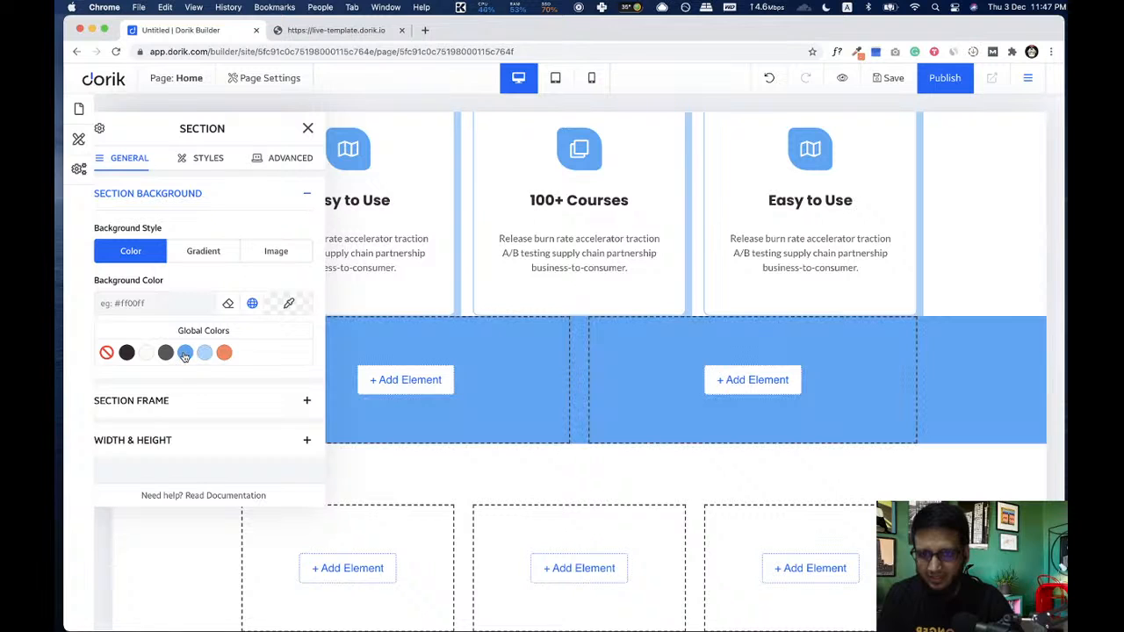
pyautogui.click(307, 128)
# - Compare the new blue section with the phone-and-text layout and spacing on the live template page
pyautogui.click(344, 32)
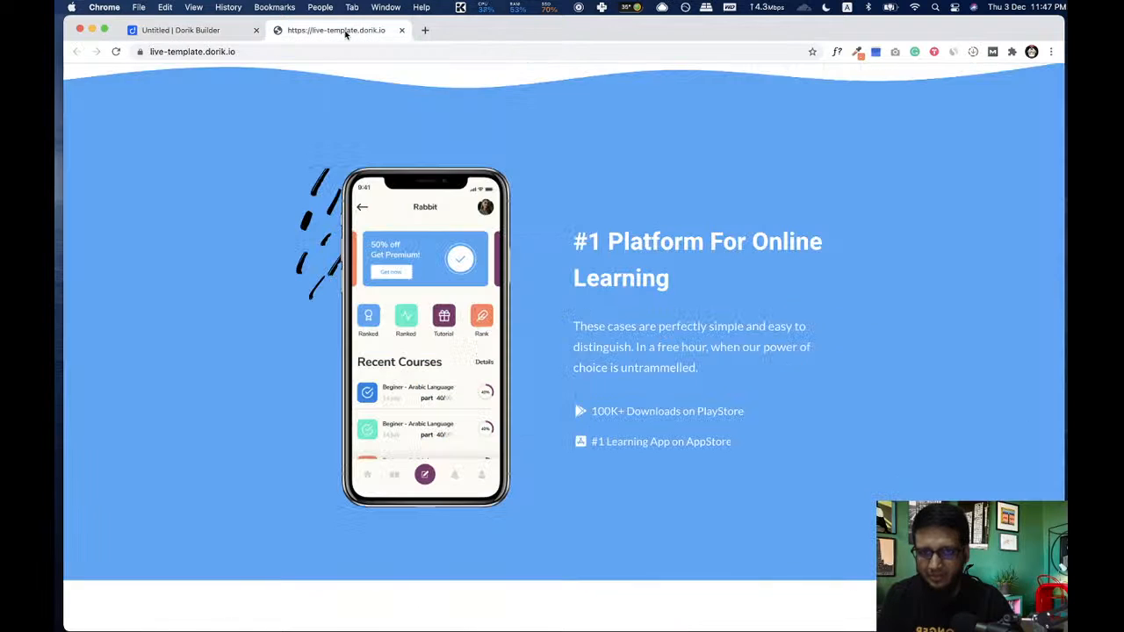
pyautogui.click(211, 33)
pyautogui.click(402, 381)
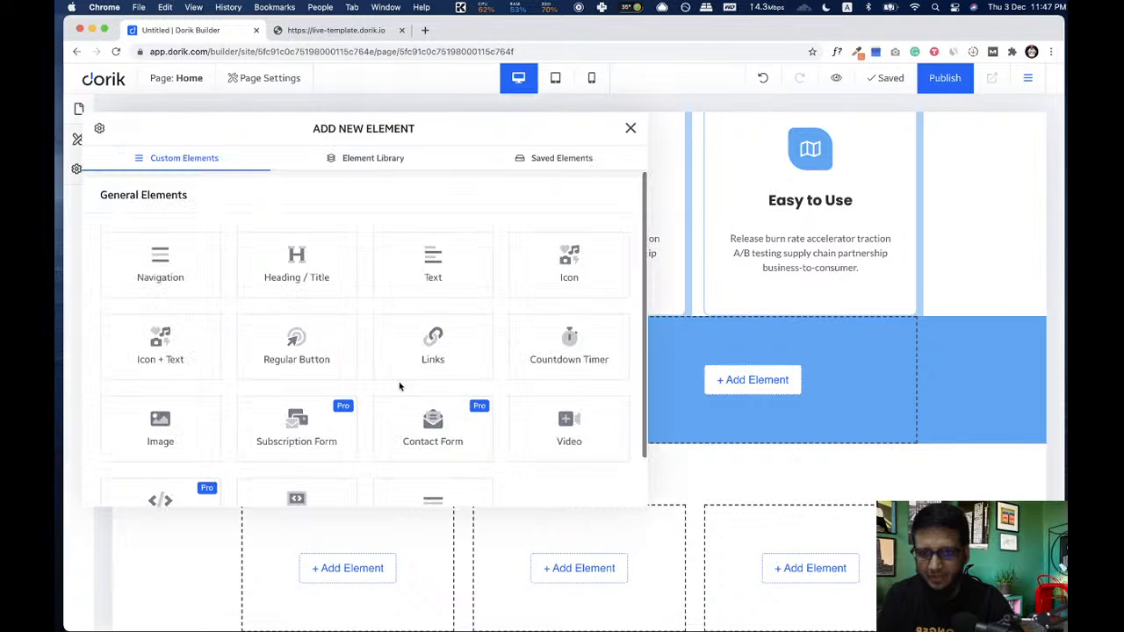
pyautogui.click(630, 128)
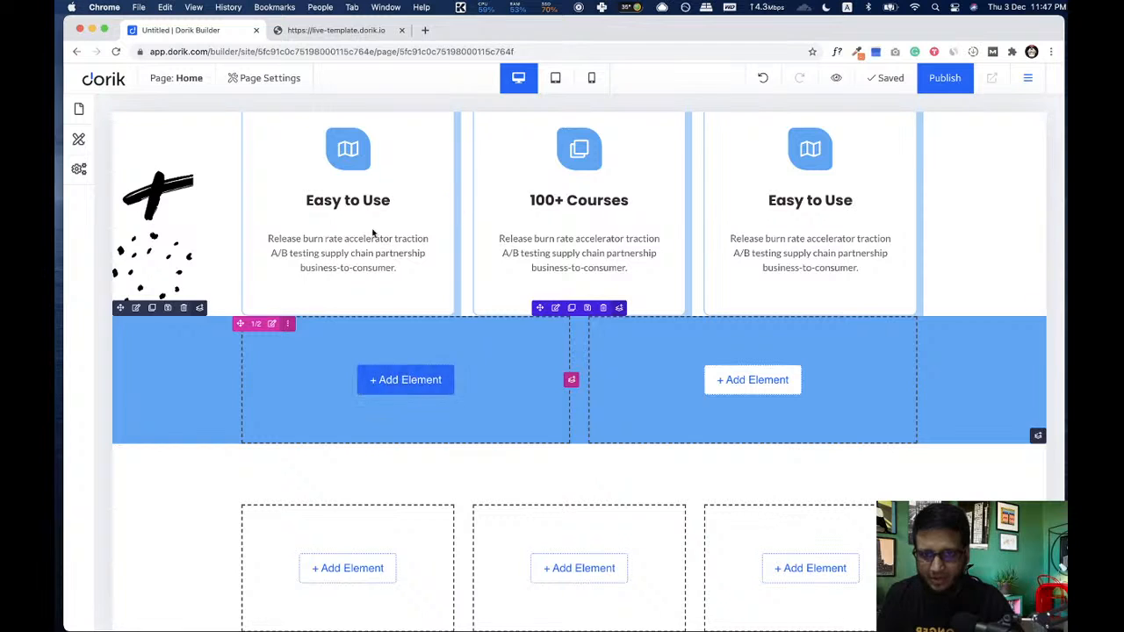
pyautogui.click(319, 33)
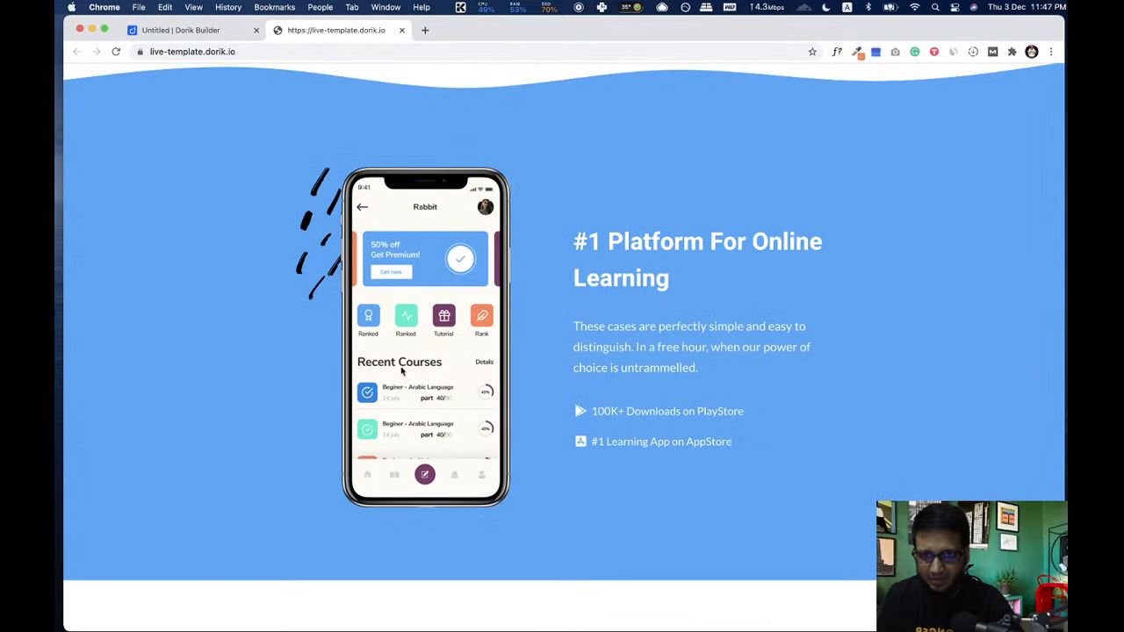
pyautogui.click(210, 32)
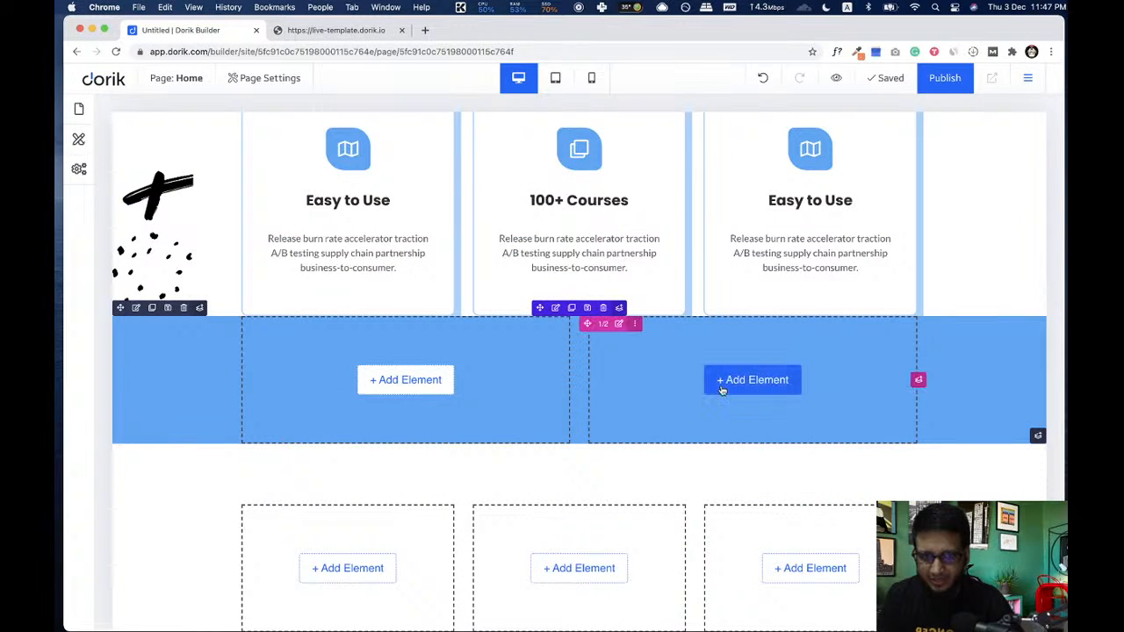
pyautogui.click(334, 30)
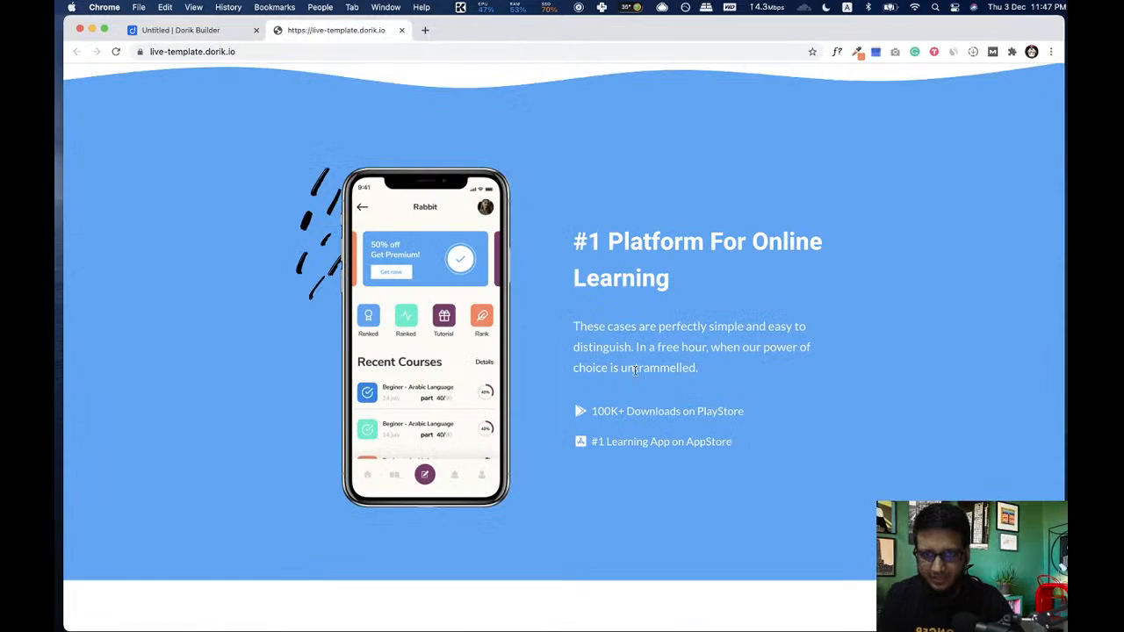
pyautogui.click(229, 26)
# - Set the bottom padding of the "Why Use Rabbit?" section to 120px
pyautogui.scroll(3, 439, 264)
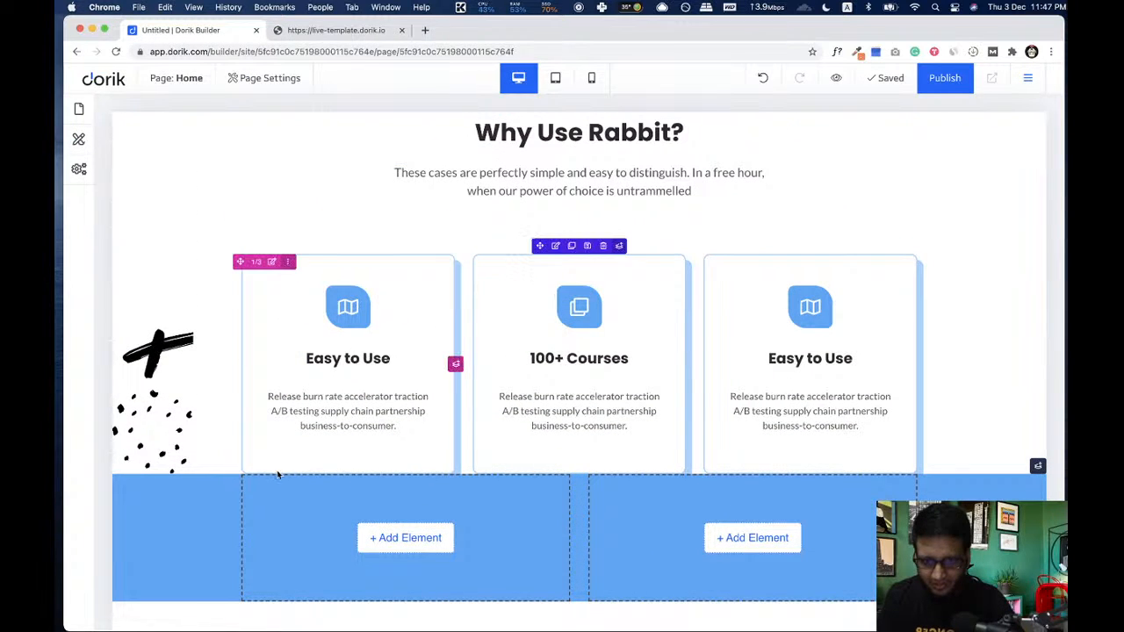
pyautogui.scroll(5, 219, 333)
pyautogui.scroll(-2, 176, 294)
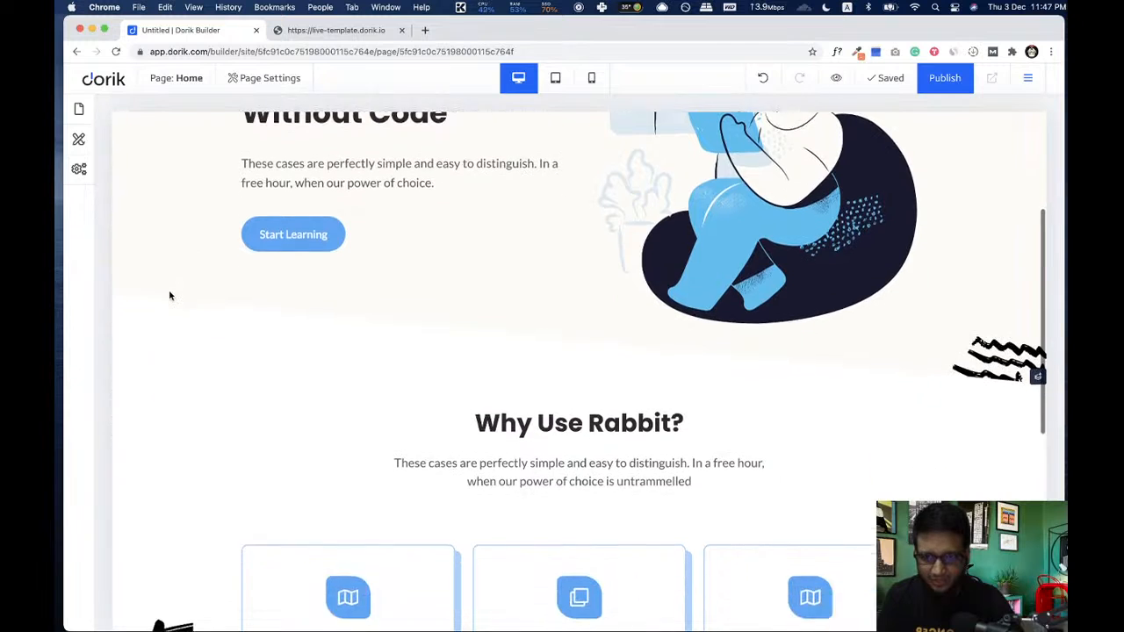
pyautogui.scroll(-1, 180, 292)
pyautogui.moveTo(146, 293)
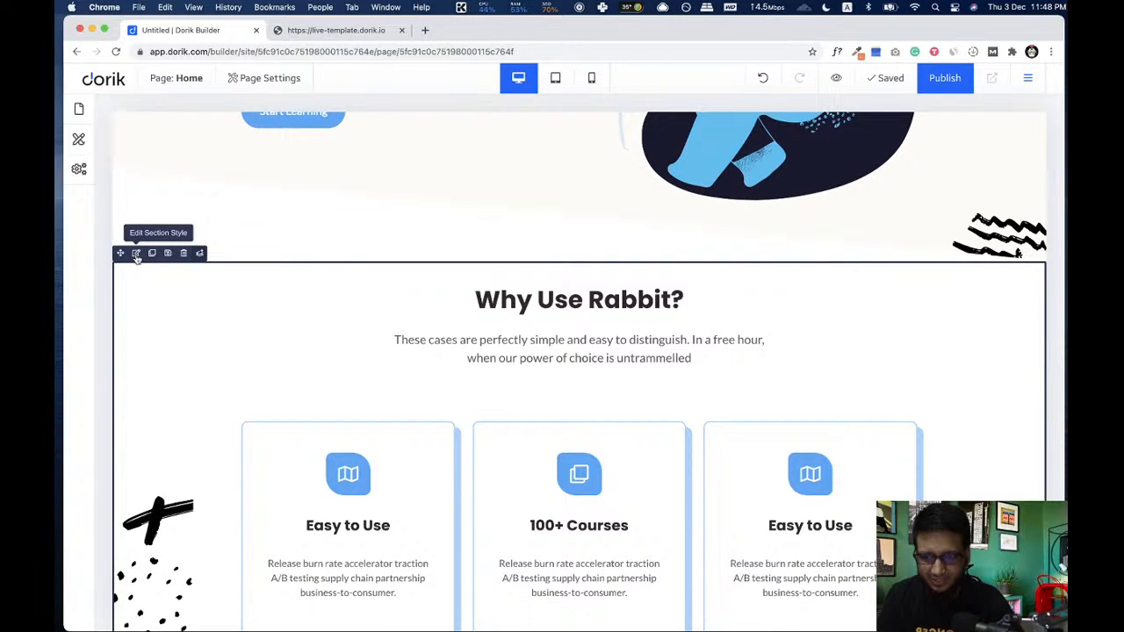
pyautogui.click(136, 254)
pyautogui.click(199, 162)
pyautogui.click(282, 338)
pyautogui.write('120')
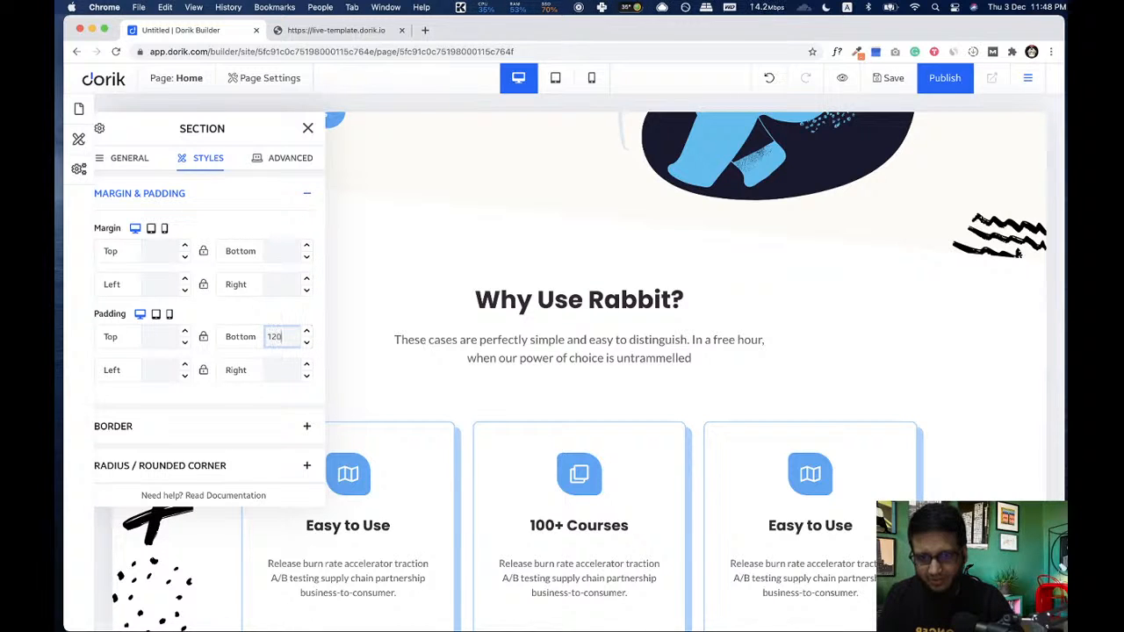
pyautogui.write('px')
pyautogui.click(308, 129)
# - Set both the top and bottom padding of the blue two-column section to 100px
pyautogui.scroll(-5, 419, 384)
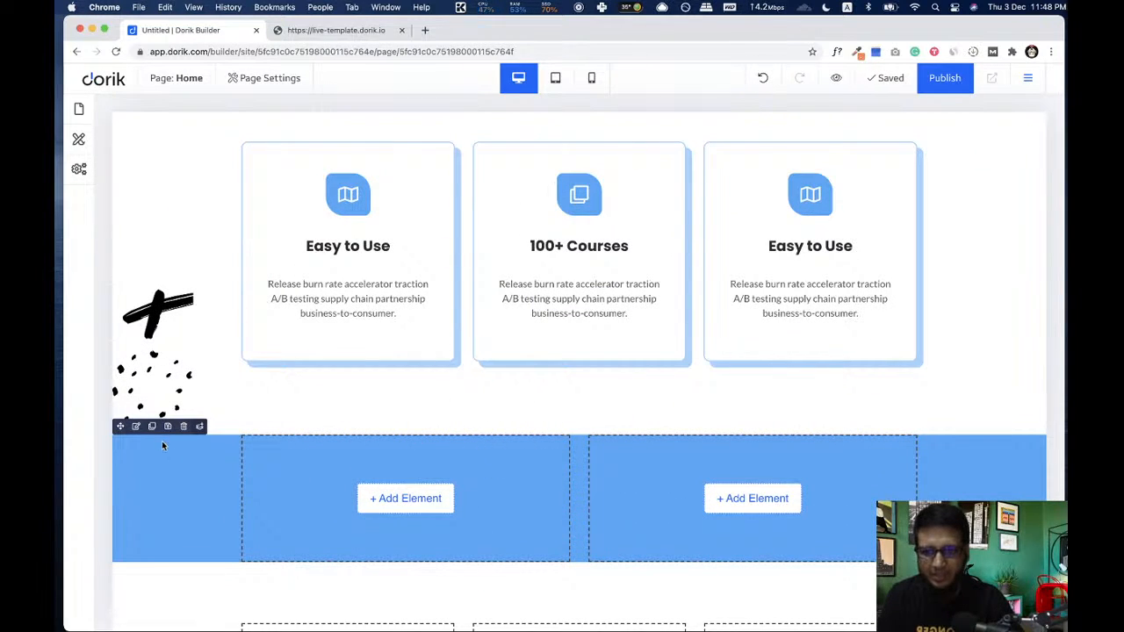
pyautogui.click(136, 427)
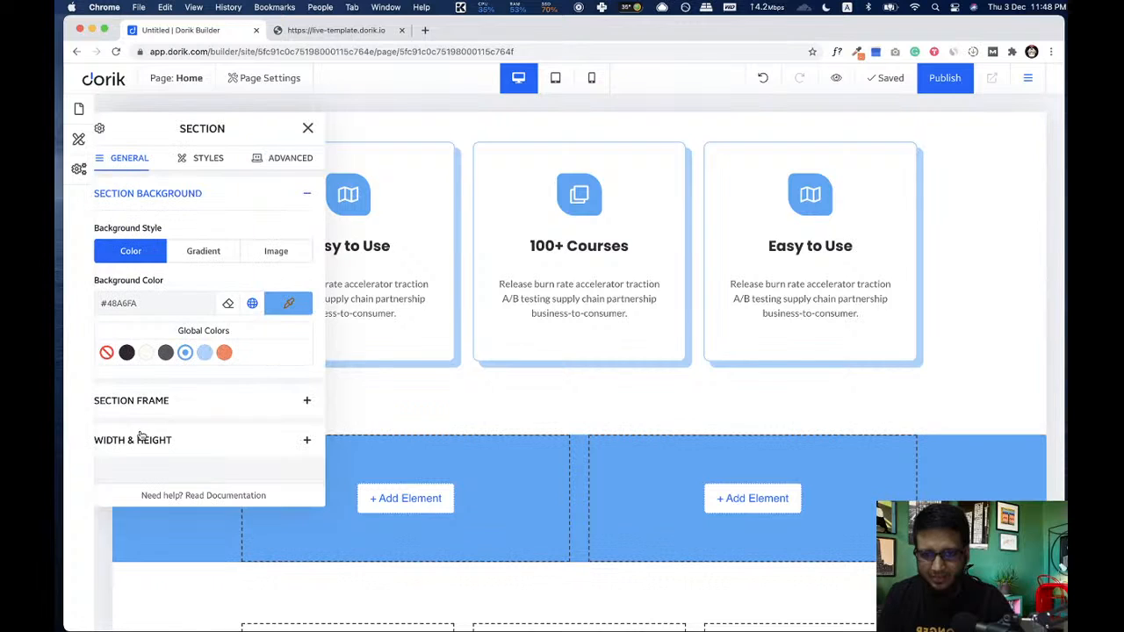
pyautogui.click(207, 161)
pyautogui.click(166, 343)
pyautogui.write('100px')
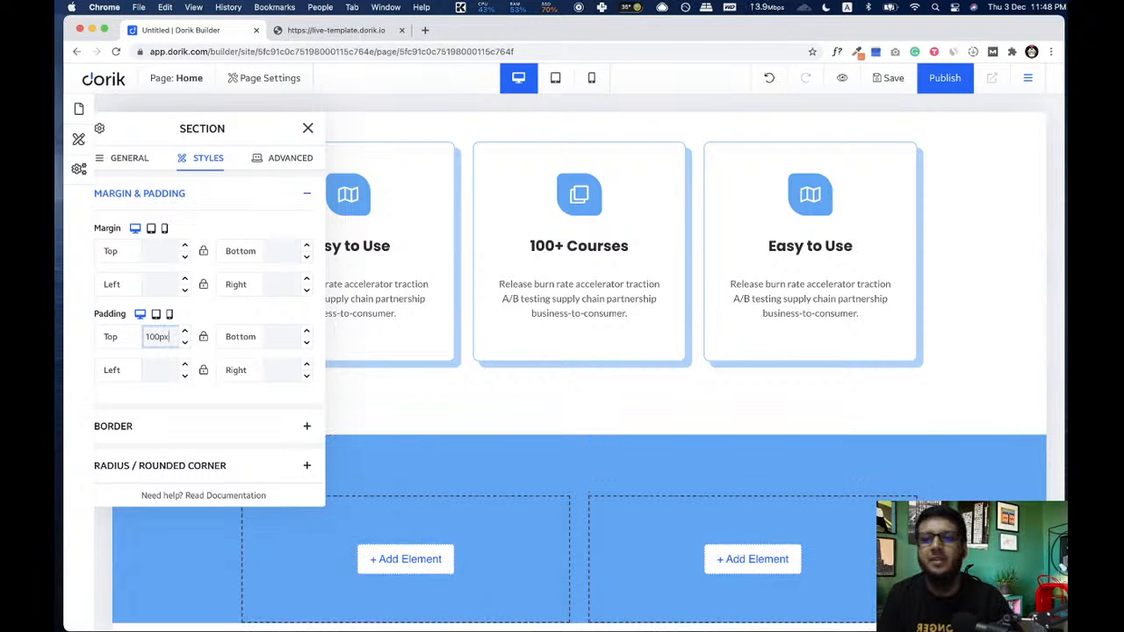
pyautogui.click(204, 338)
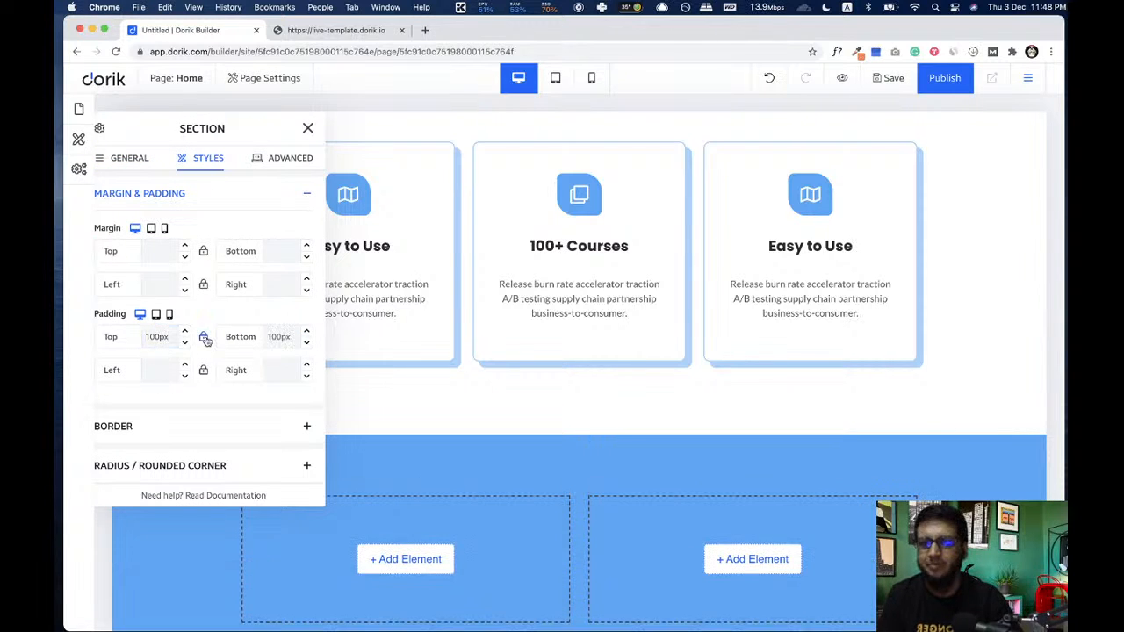
pyautogui.click(308, 130)
# - Add an image element to the blue section's left column using mobile.png from the live demo folder
pyautogui.scroll(-3, 535, 367)
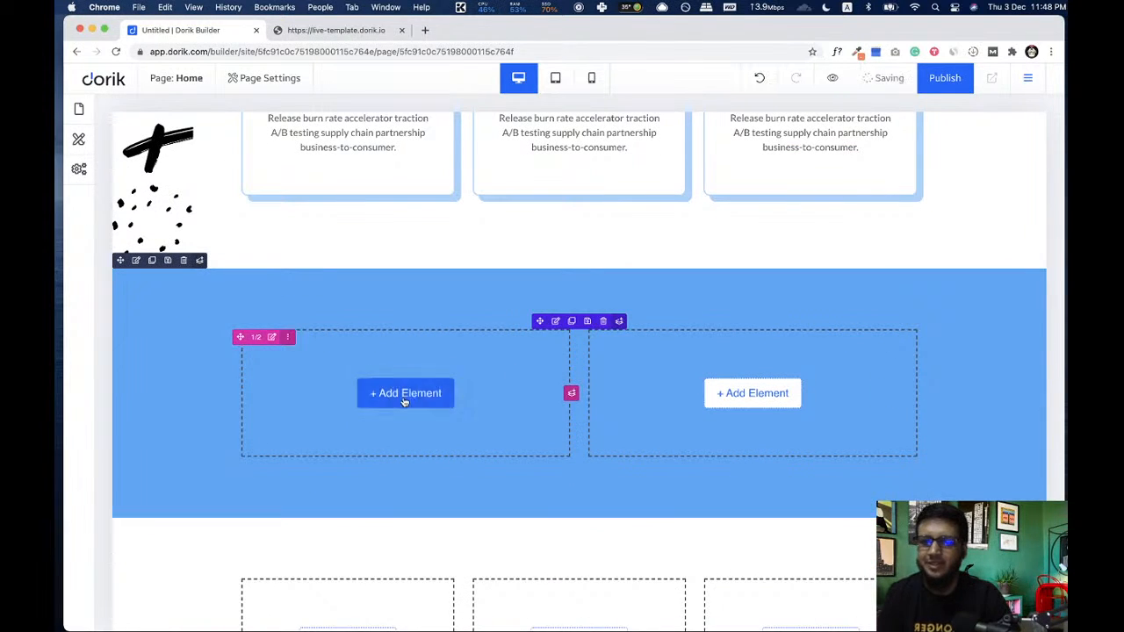
pyautogui.click(405, 395)
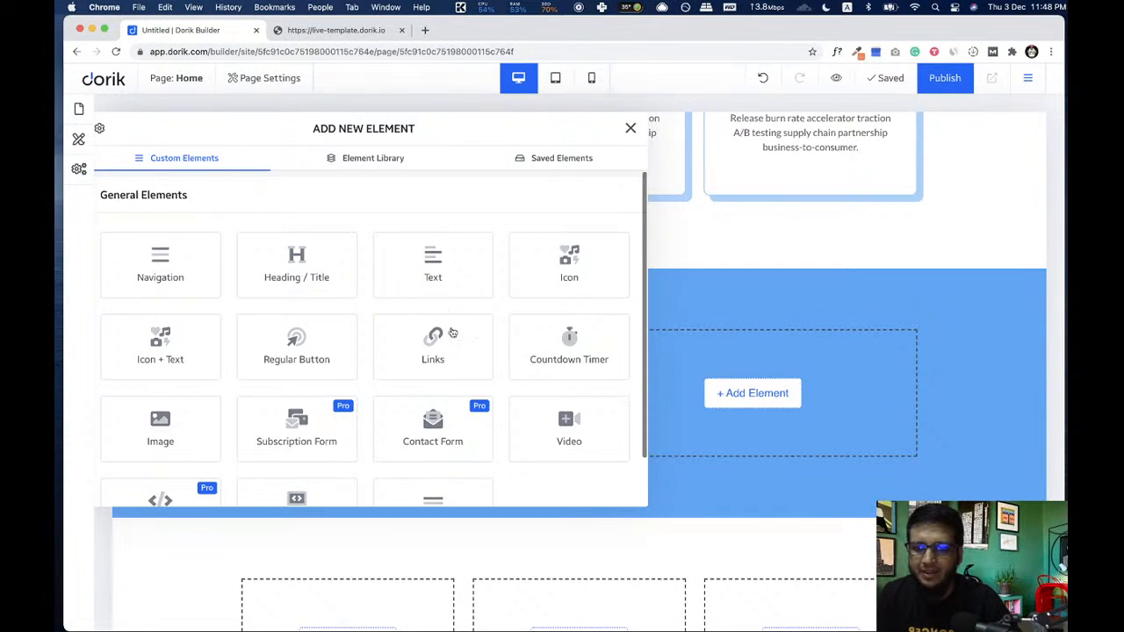
pyautogui.click(180, 430)
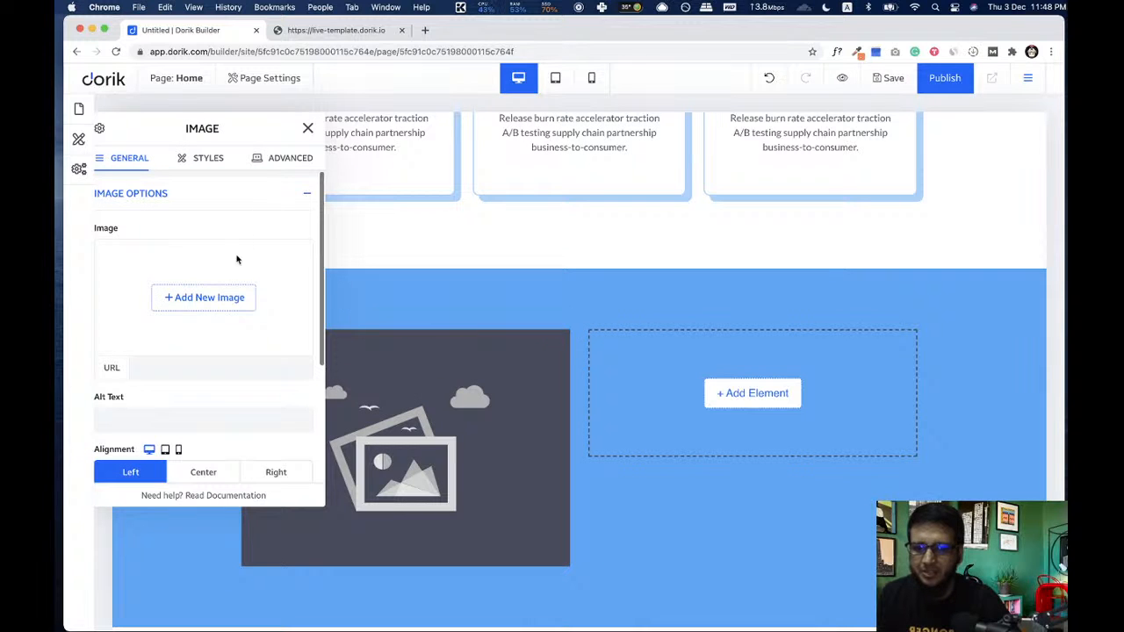
pyautogui.click(204, 297)
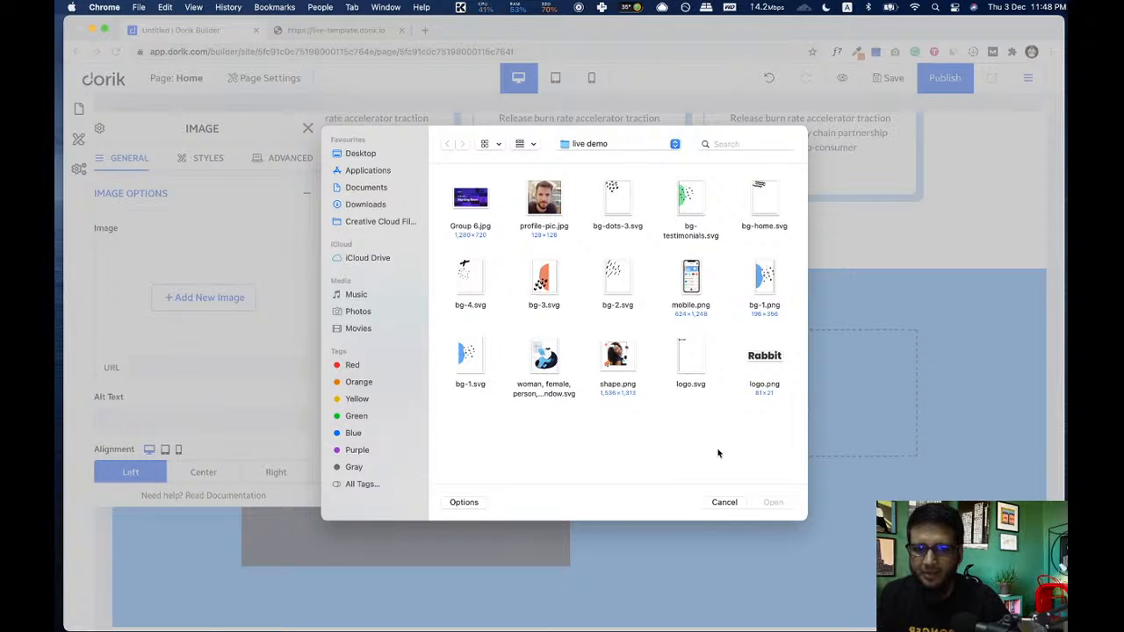
pyautogui.click(690, 299)
pyautogui.click(773, 502)
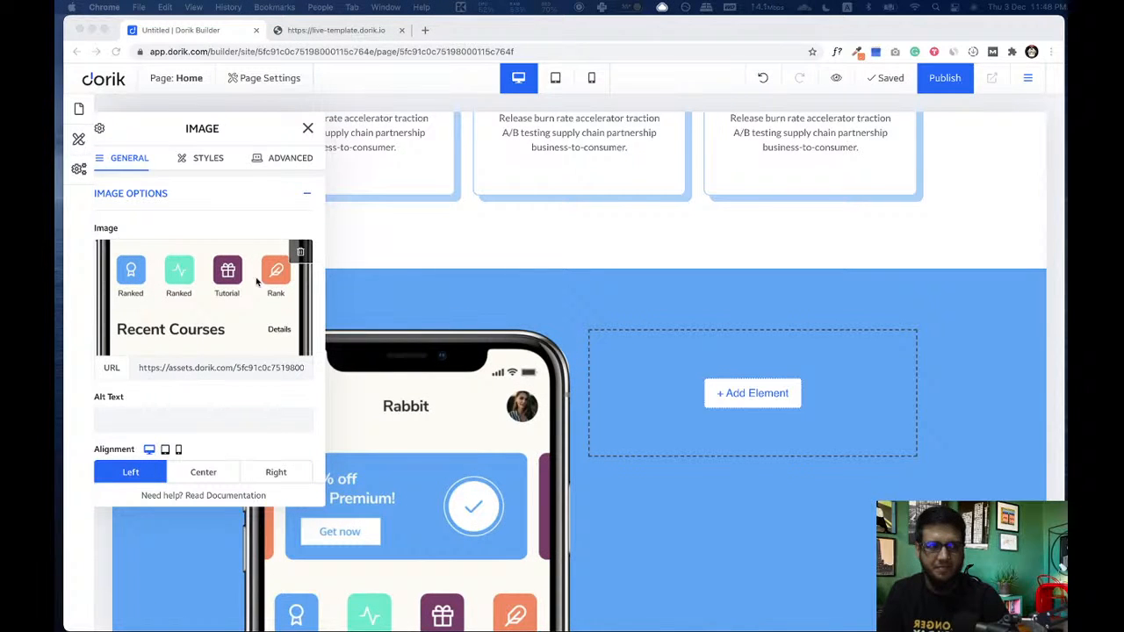
# - Center the phone image, set its width to 200px, and compare it with the live template page
pyautogui.click(728, 152)
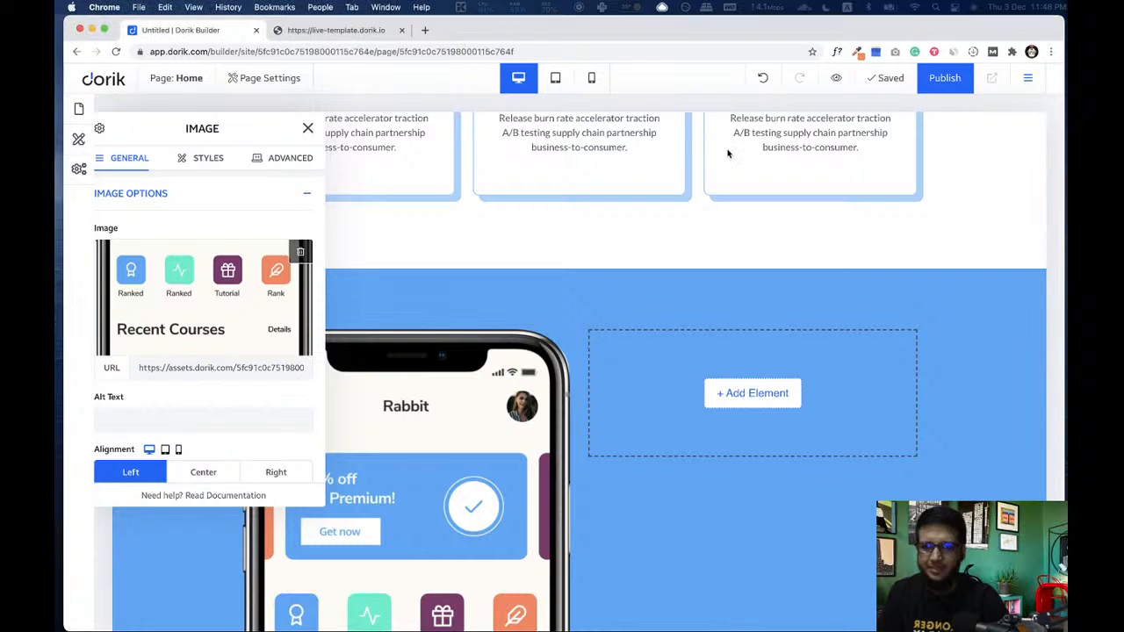
pyautogui.moveTo(236, 128); pyautogui.dragTo(757, 181)
pyautogui.scroll(-3, 416, 336)
pyautogui.scroll(-5, 735, 377)
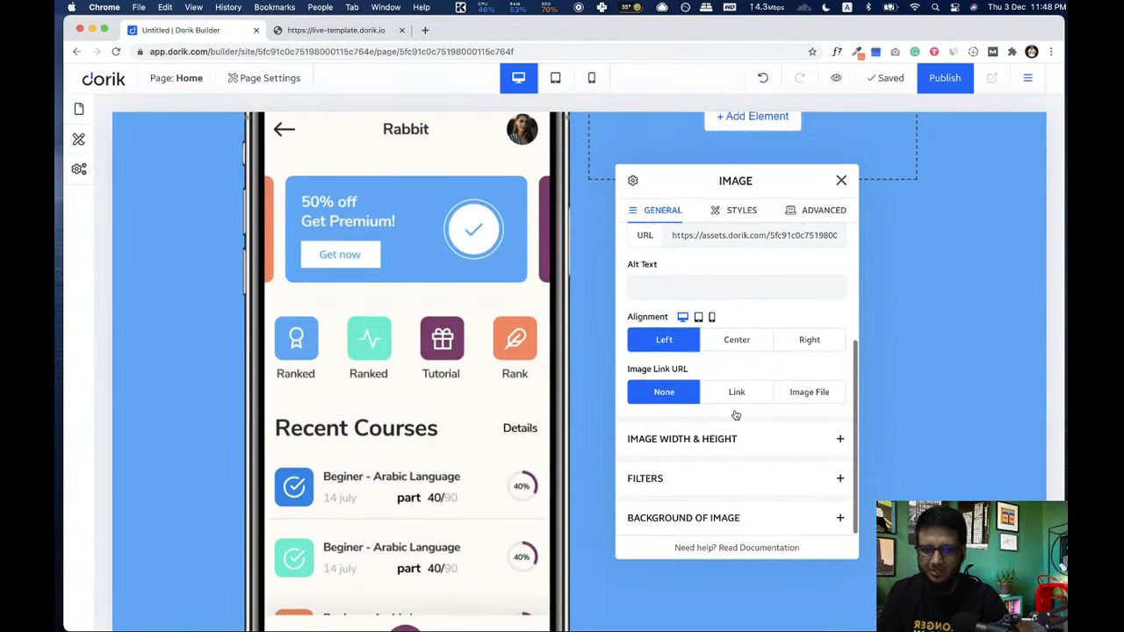
pyautogui.click(740, 341)
pyautogui.click(729, 443)
pyautogui.scroll(-3, 725, 395)
pyautogui.moveTo(637, 299); pyautogui.dragTo(649, 301)
pyautogui.scroll(2, 445, 265)
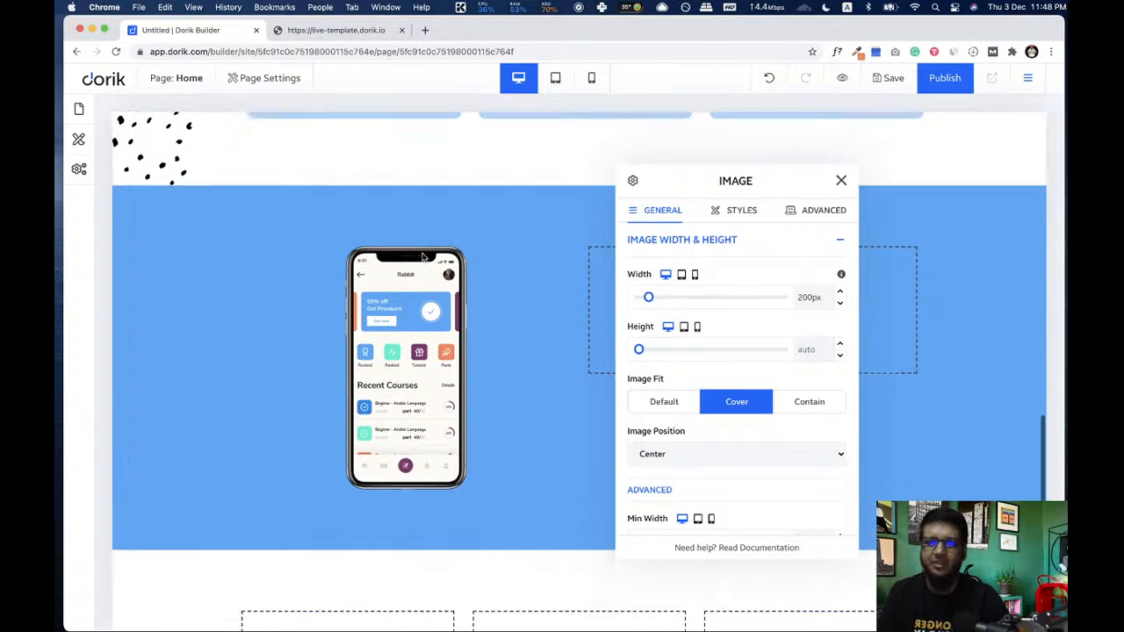
pyautogui.click(350, 32)
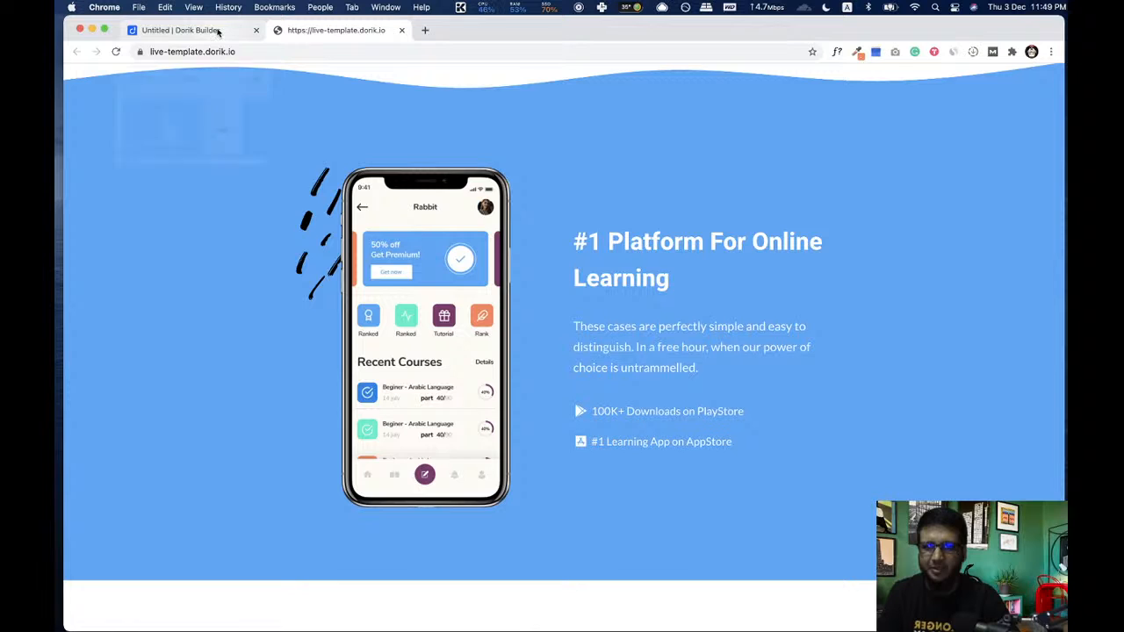
pyautogui.click(218, 32)
pyautogui.click(841, 181)
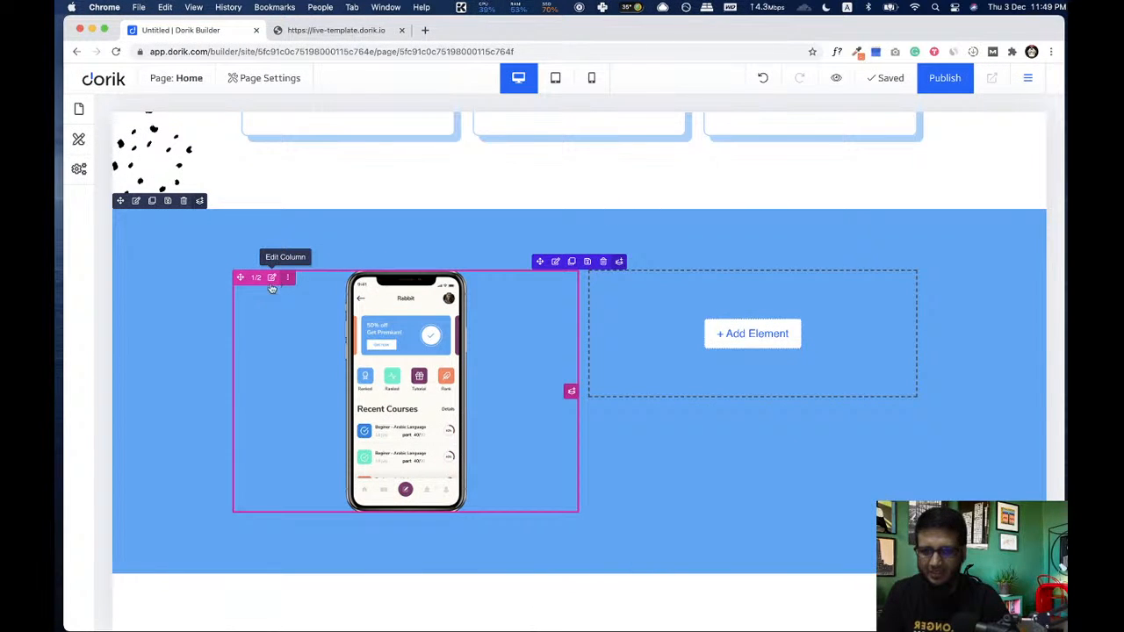
# - Set bg-dots-3.svg from the live demo folder as the background image of the phone column
pyautogui.click(272, 279)
pyautogui.scroll(-5, 234, 332)
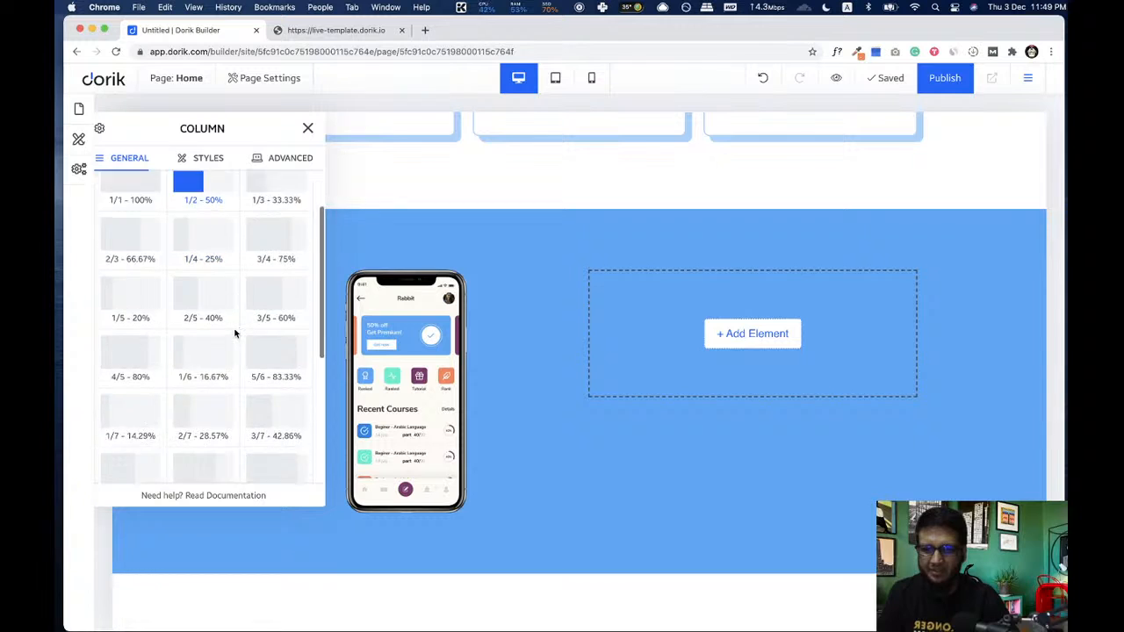
pyautogui.click(234, 469)
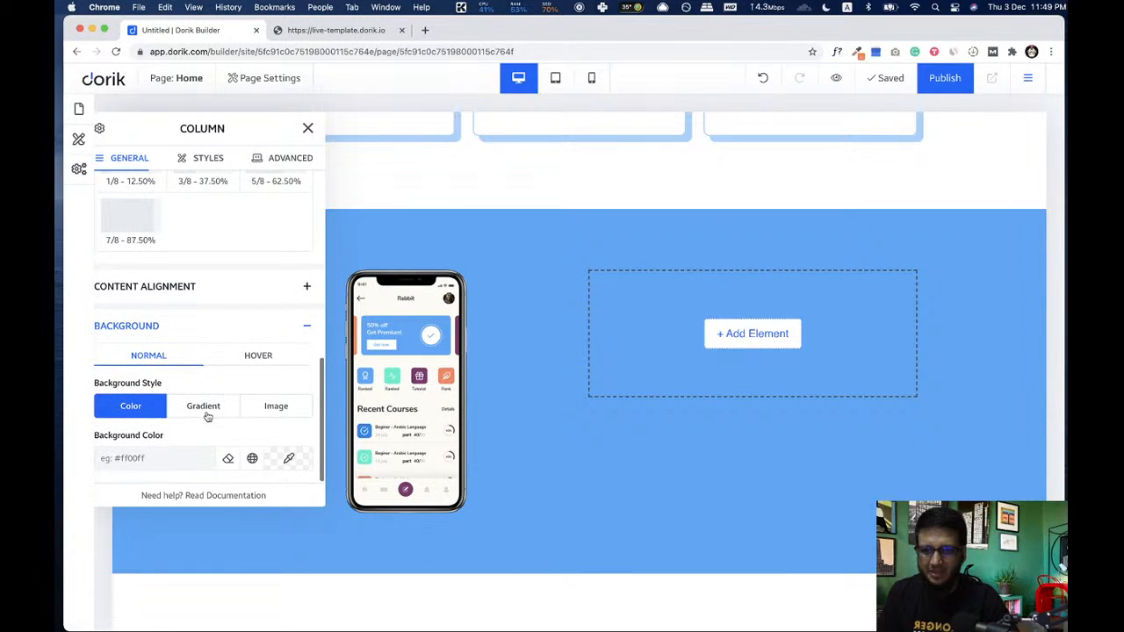
pyautogui.click(275, 406)
pyautogui.scroll(-2, 199, 447)
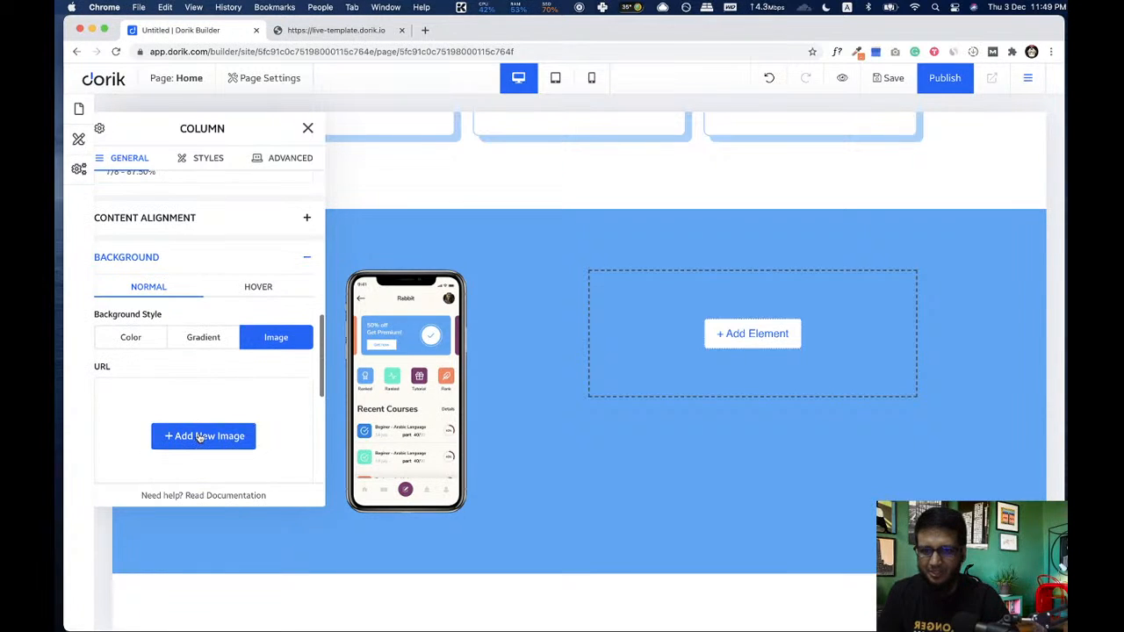
pyautogui.click(201, 437)
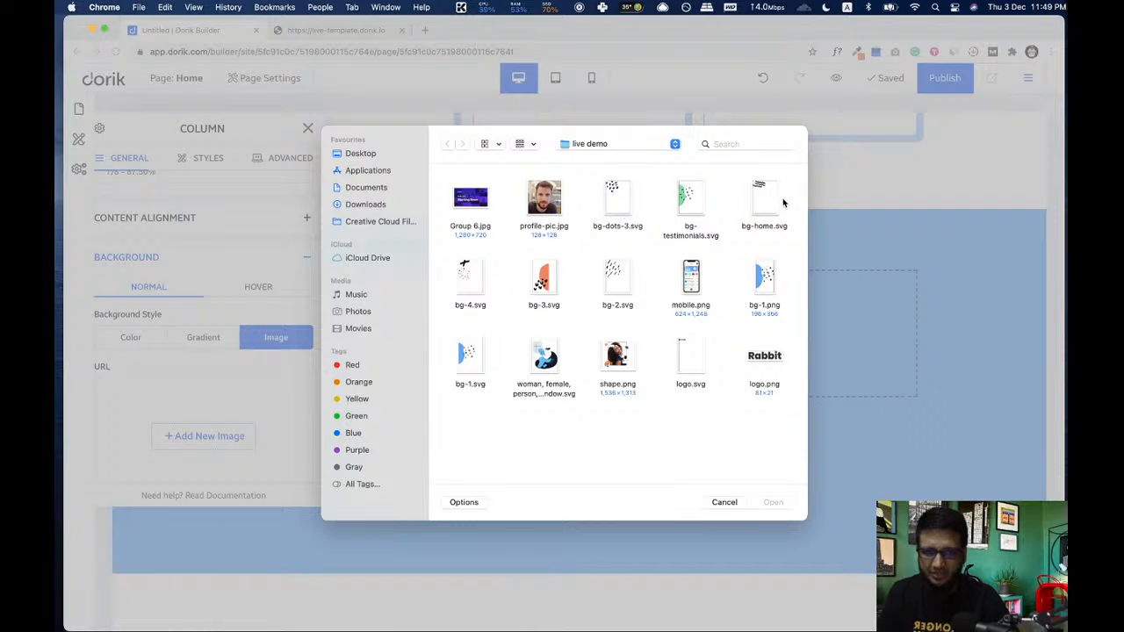
pyautogui.click(612, 198)
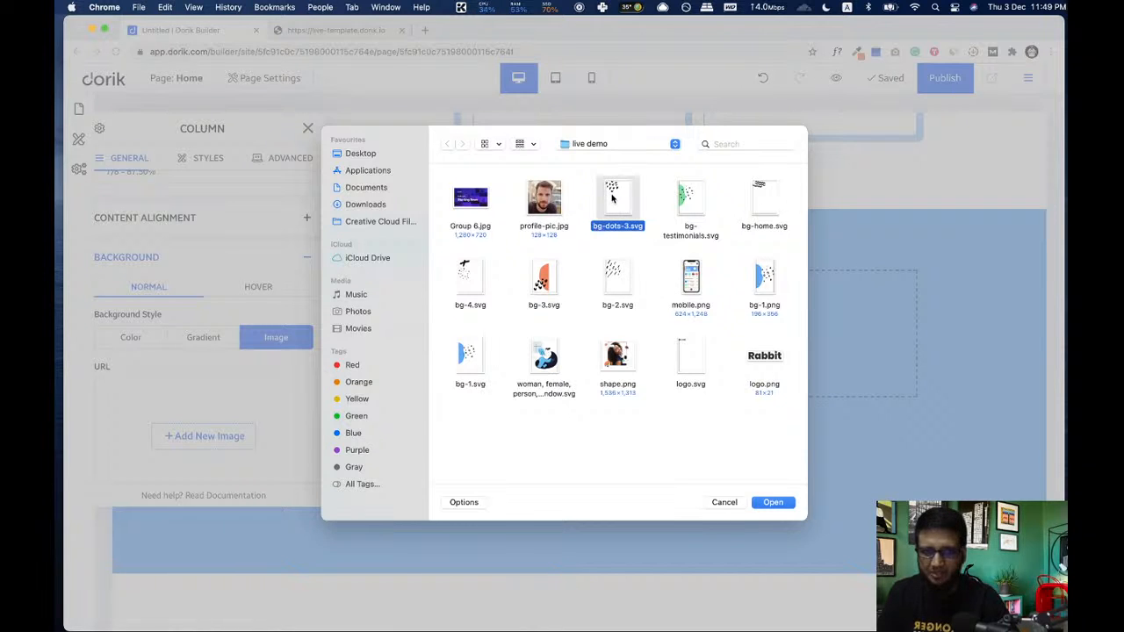
pyautogui.click(789, 507)
# - Set the phone column's background image size to Auto and its background position to Top Left
pyautogui.moveTo(202, 129); pyautogui.dragTo(710, 163)
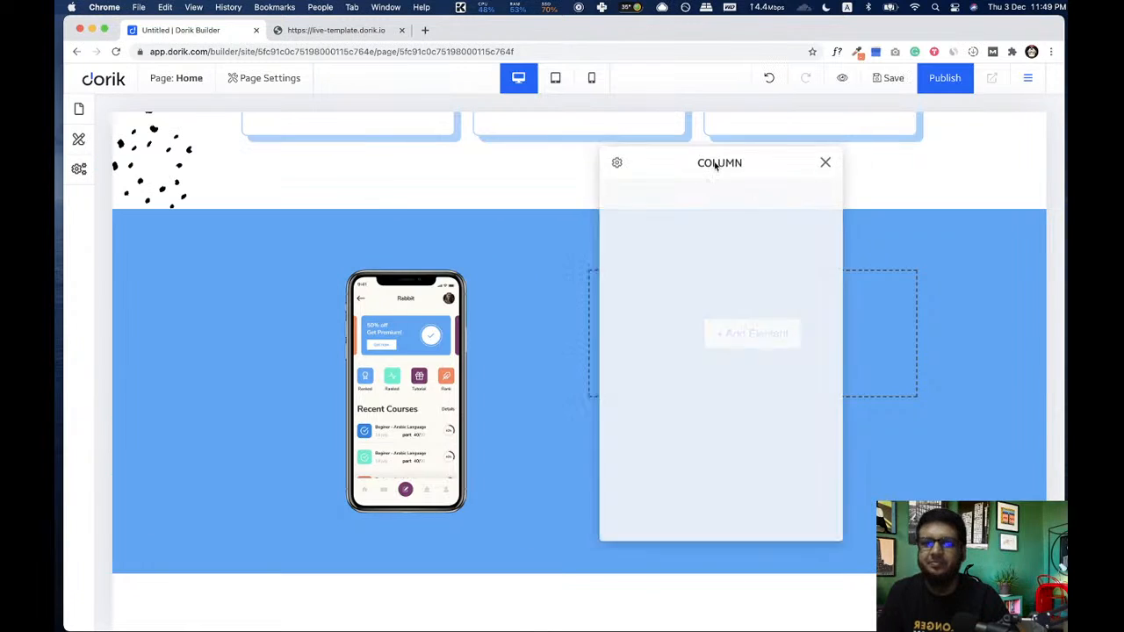
pyautogui.scroll(-5, 726, 333)
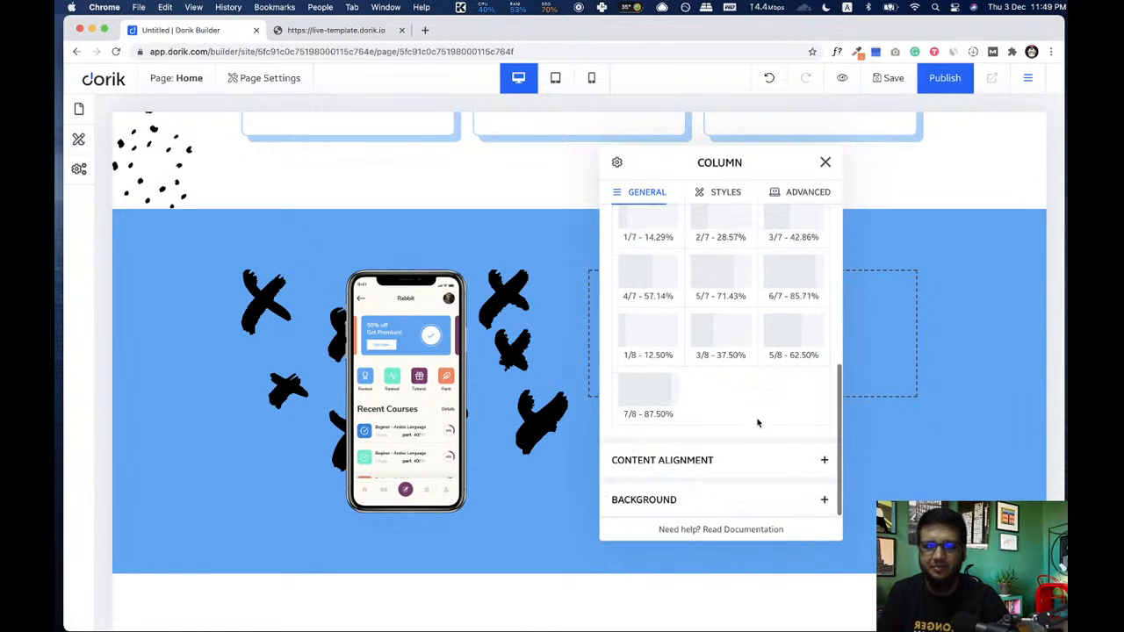
pyautogui.click(728, 499)
pyautogui.scroll(-6, 720, 395)
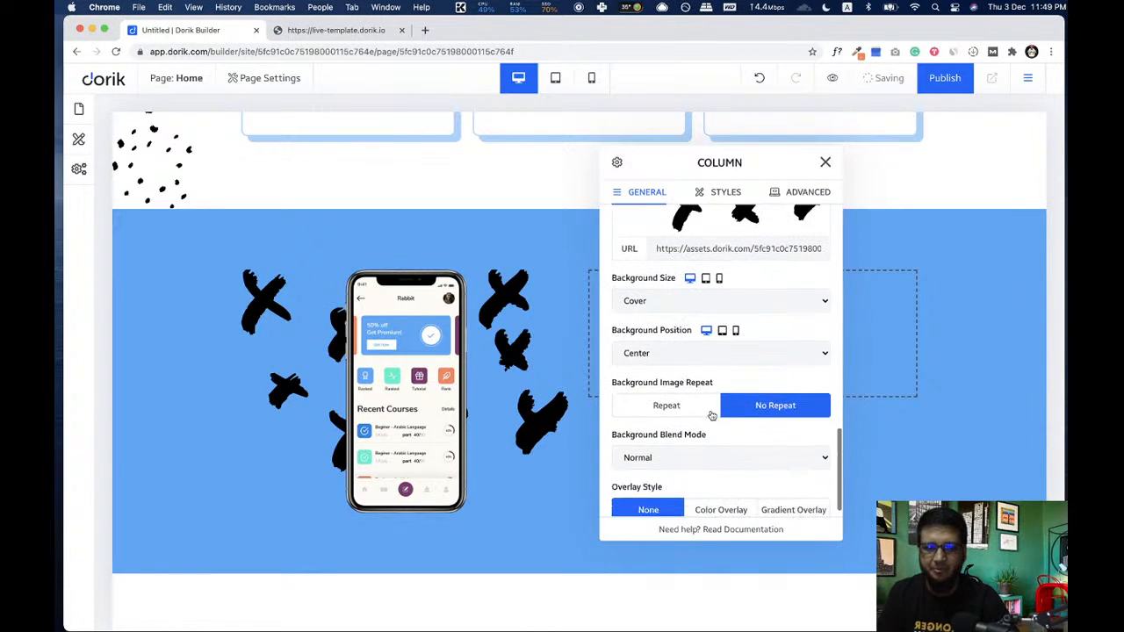
pyautogui.click(662, 300)
pyautogui.click(626, 285)
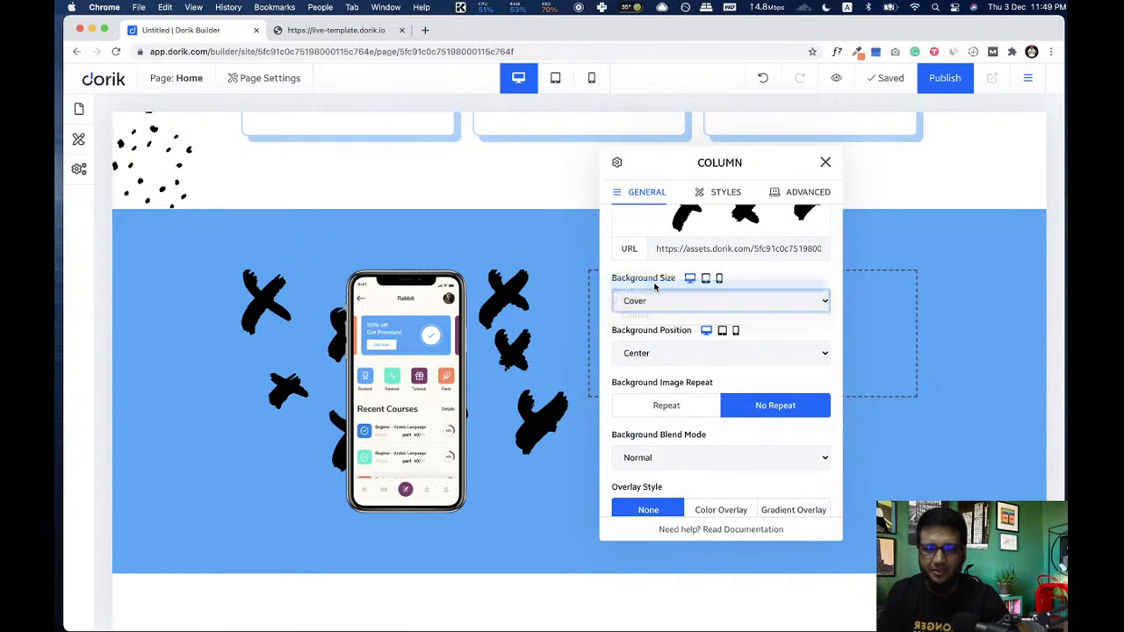
pyautogui.click(693, 354)
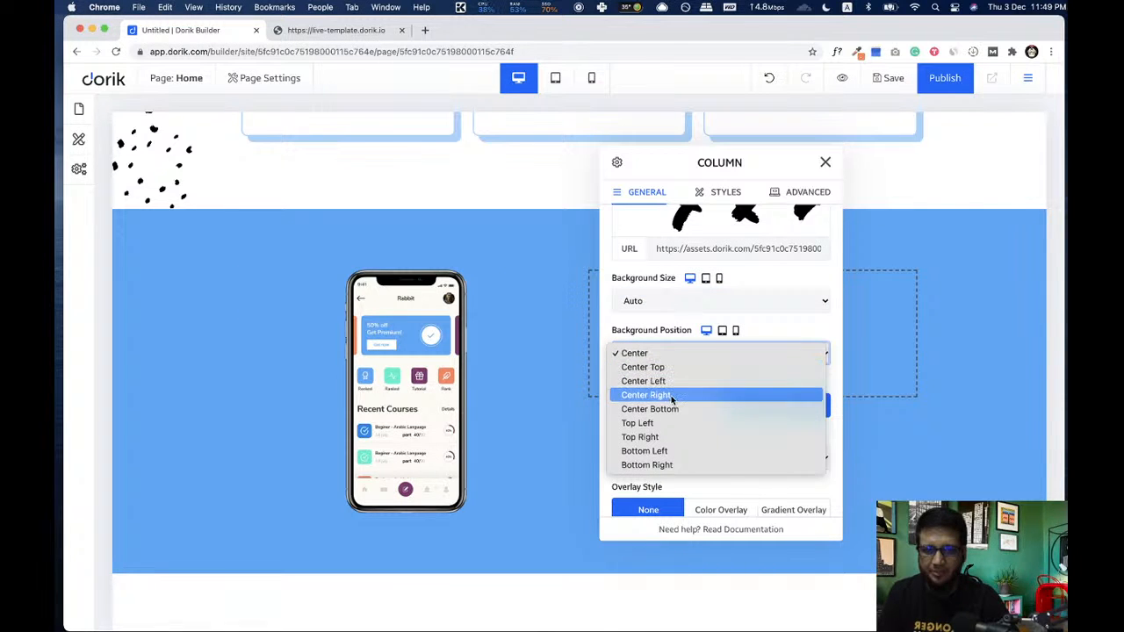
pyautogui.click(677, 424)
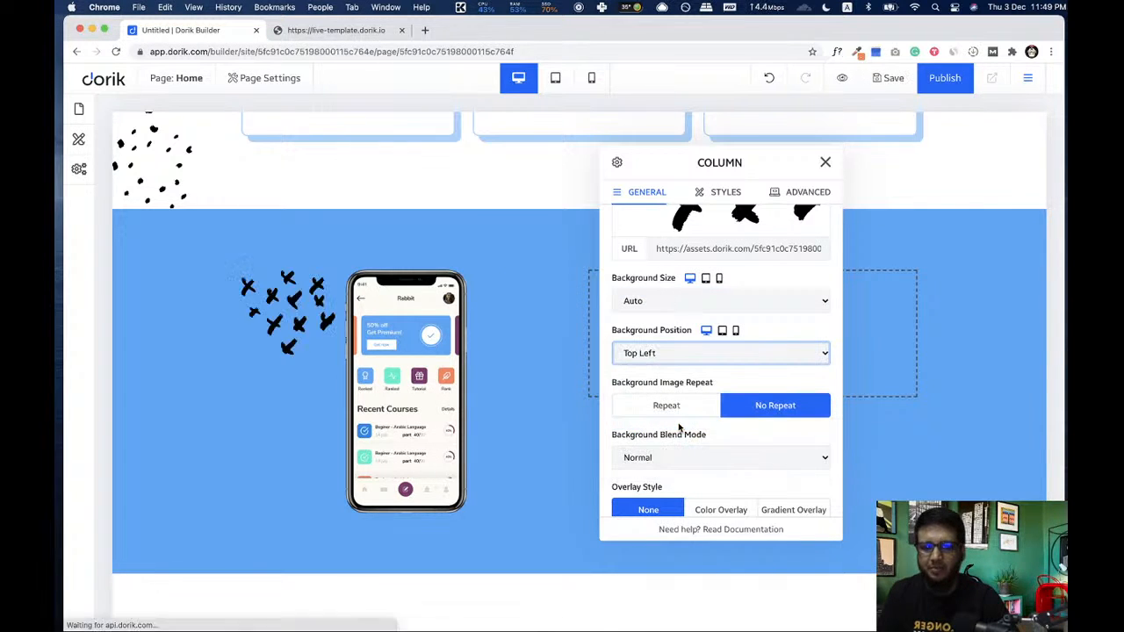
pyautogui.click(826, 164)
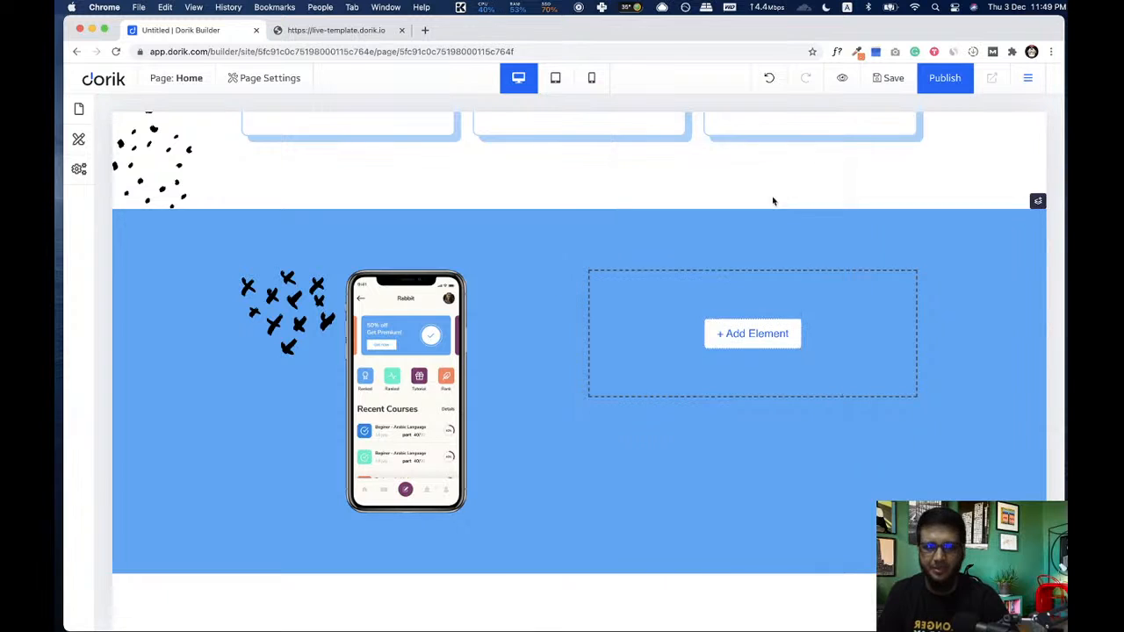
# - Resize both columns of the blue section to 2/5 - 40% width
pyautogui.click(260, 278)
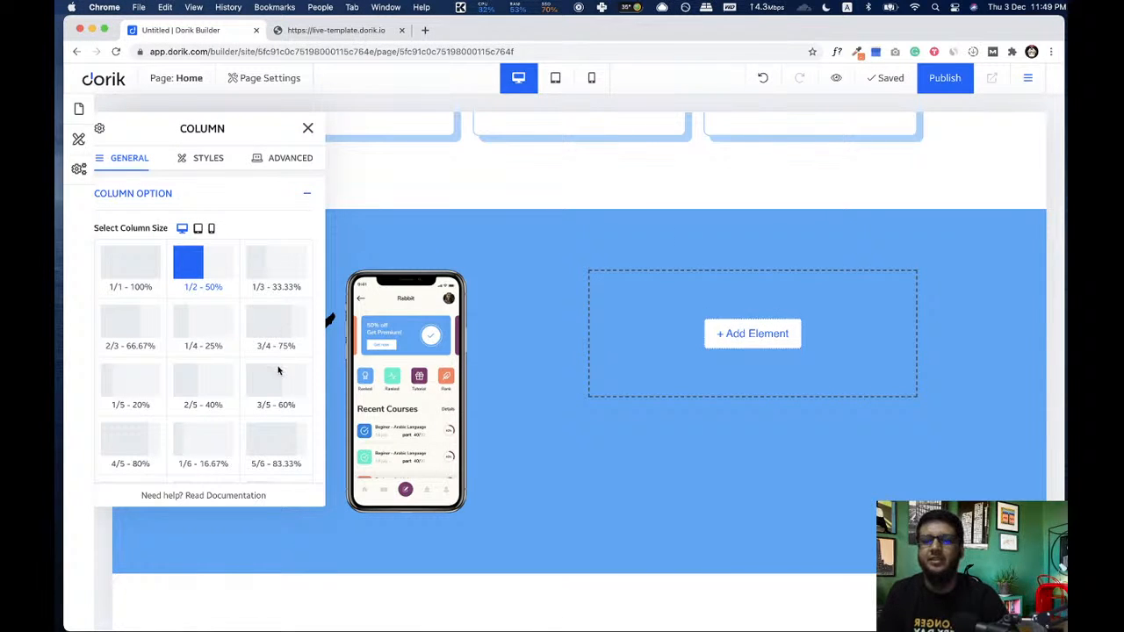
pyautogui.click(211, 382)
pyautogui.click(306, 129)
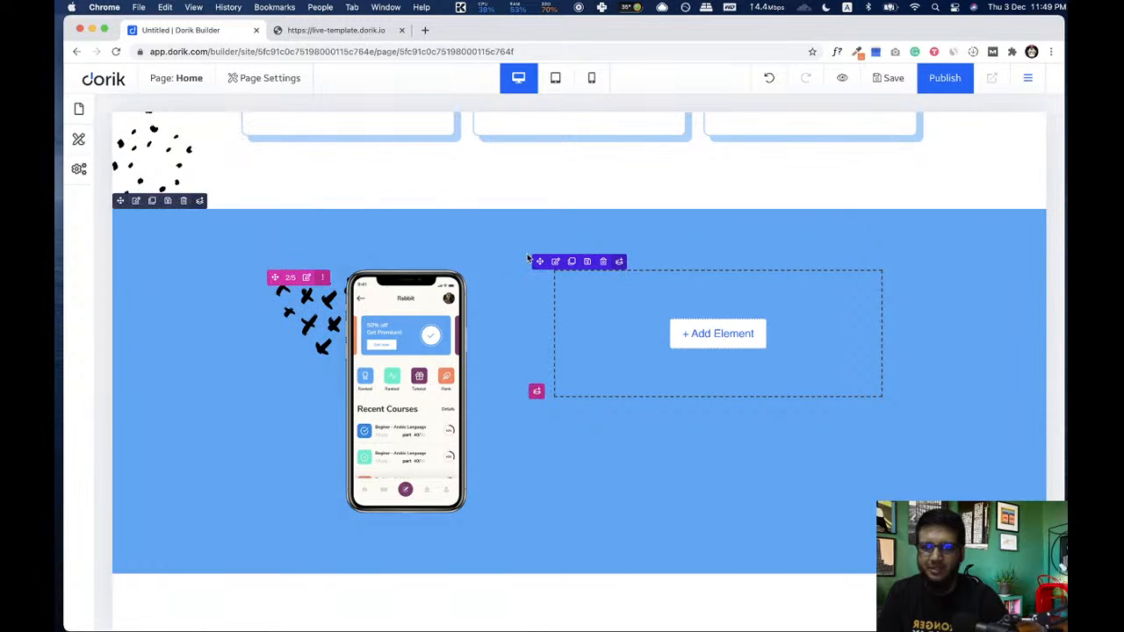
pyautogui.click(571, 281)
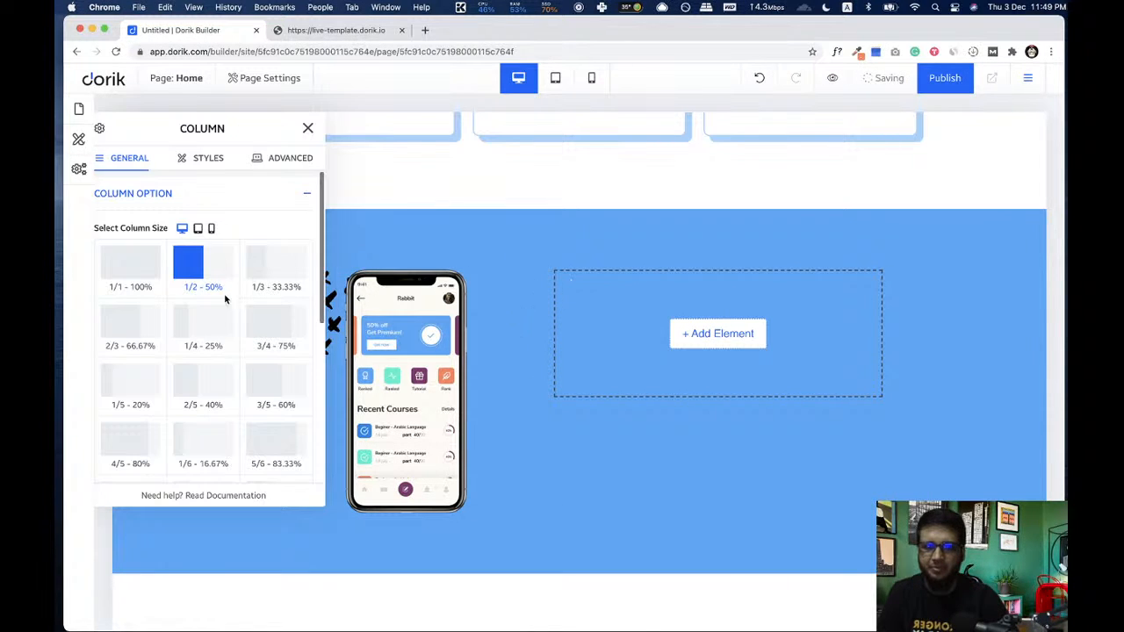
pyautogui.click(207, 386)
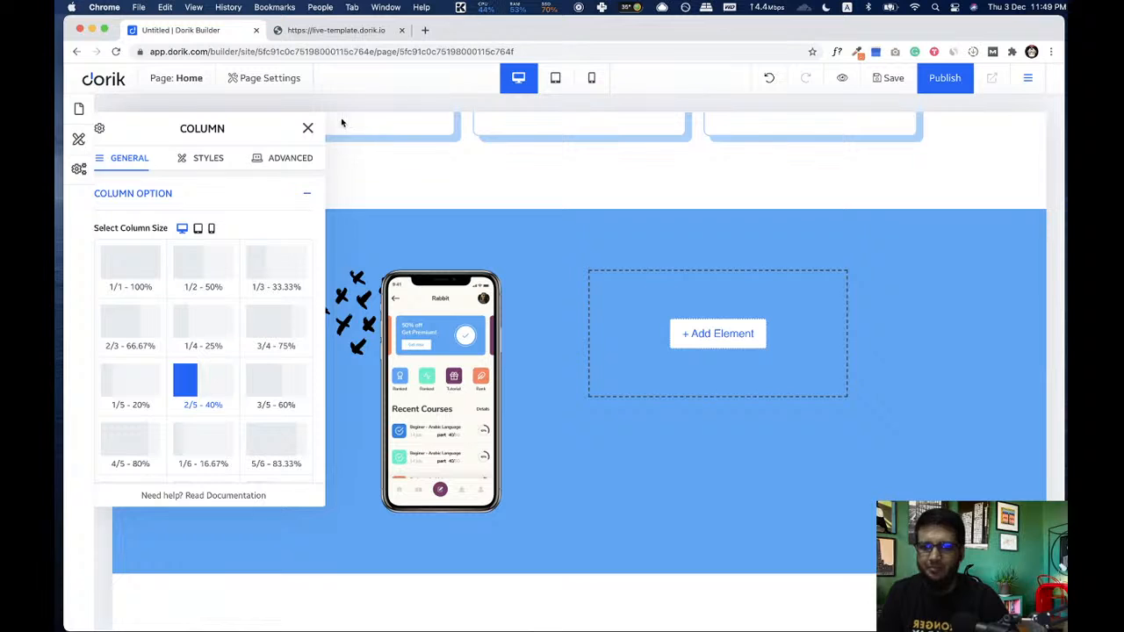
pyautogui.click(308, 129)
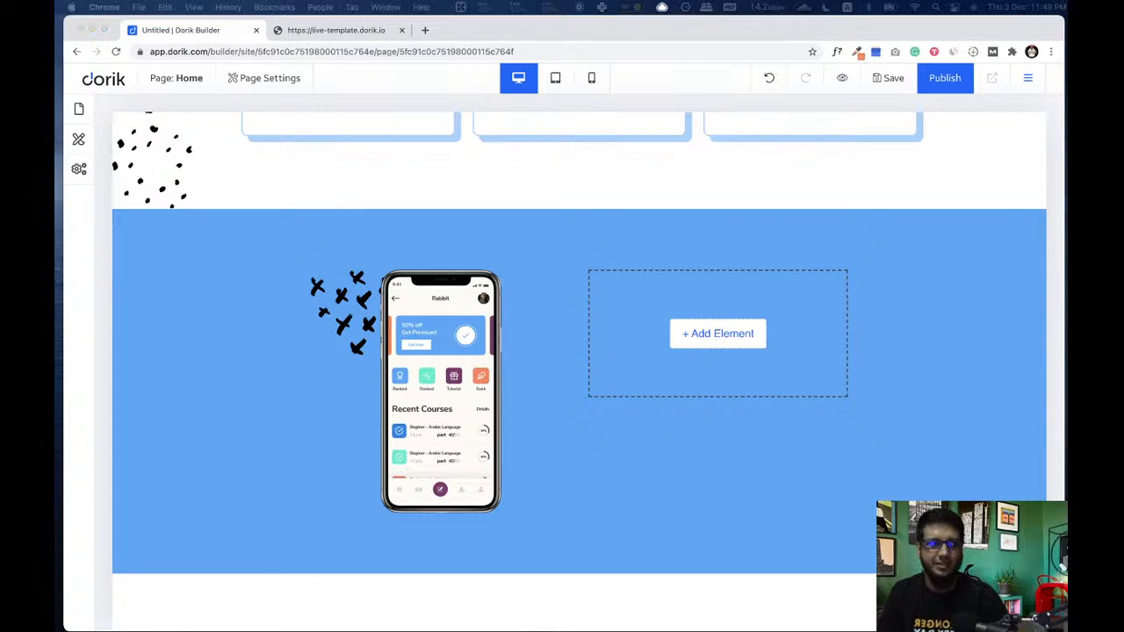
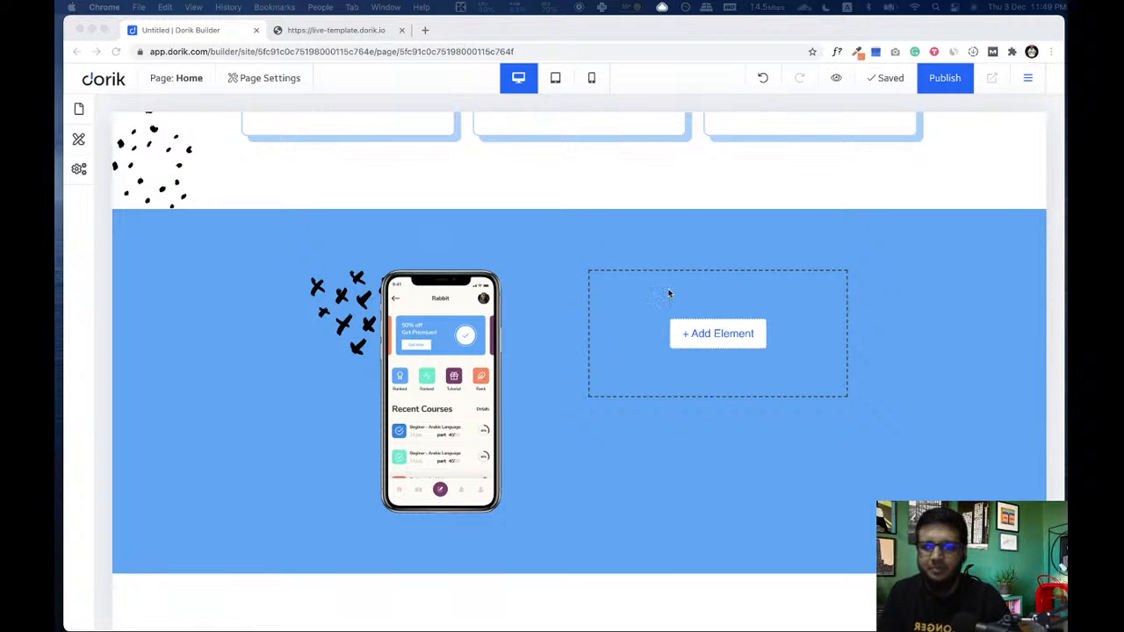
# - Add an H2 title to the blue section's empty column with "#1 Platform For Online Learning" copied from the live template page
pyautogui.click(351, 30)
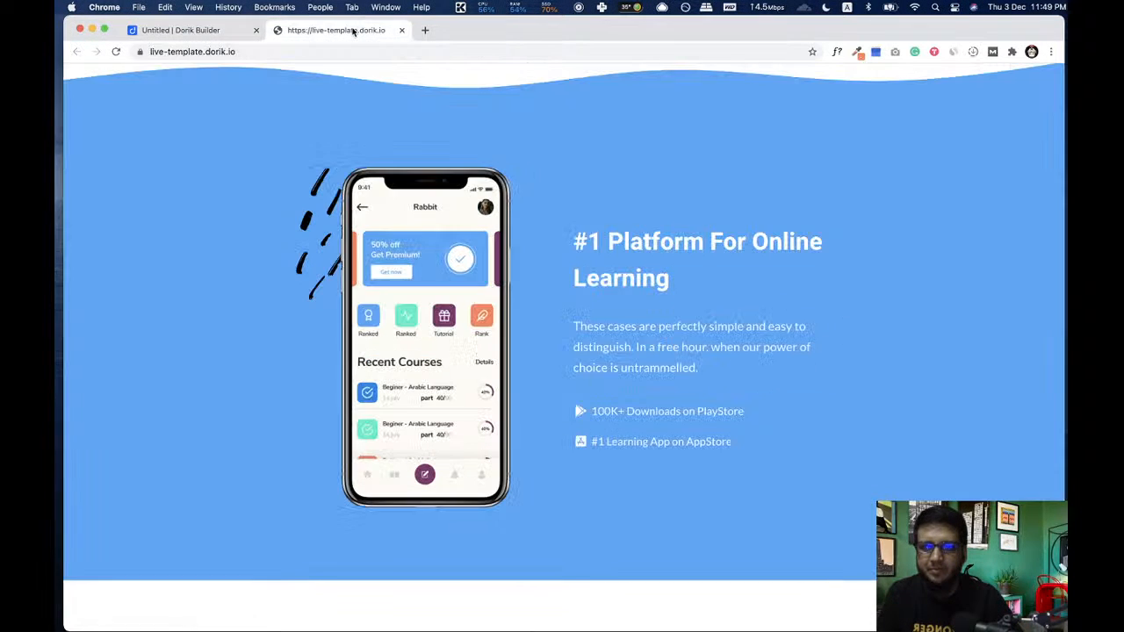
pyautogui.moveTo(675, 303); pyautogui.dragTo(571, 246)
pyautogui.press('super+c')
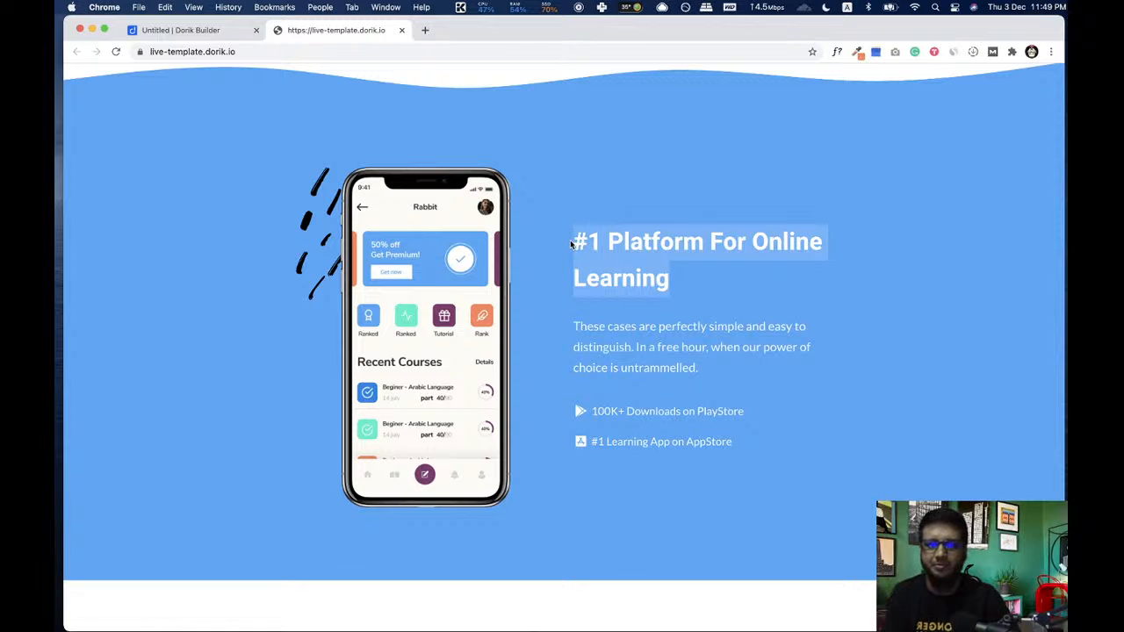
pyautogui.click(201, 30)
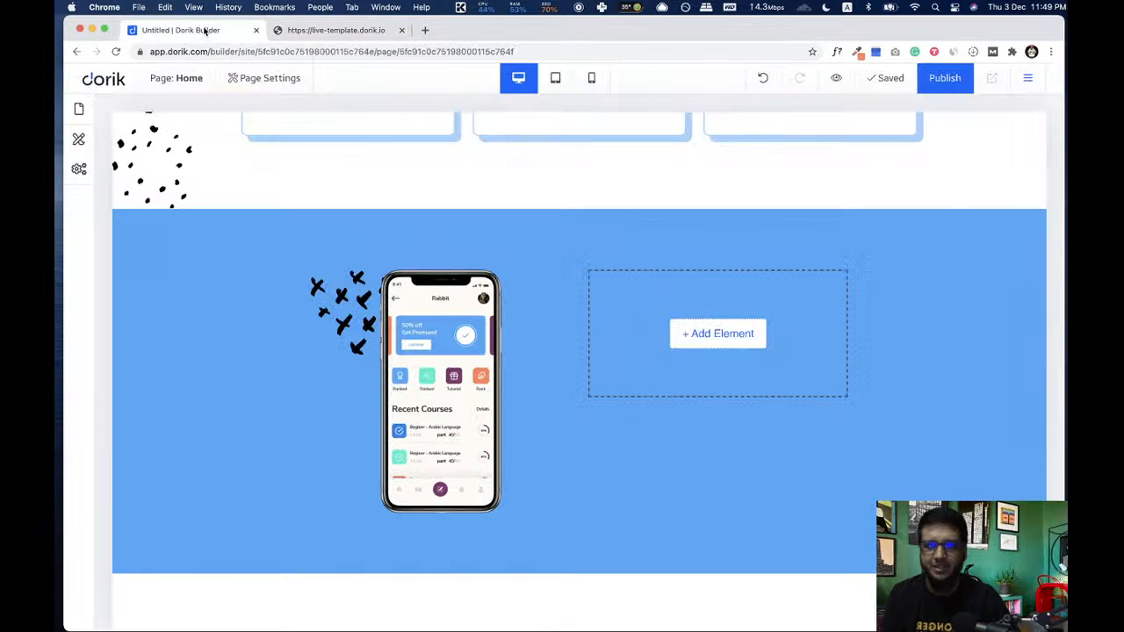
pyautogui.click(714, 341)
pyautogui.click(285, 265)
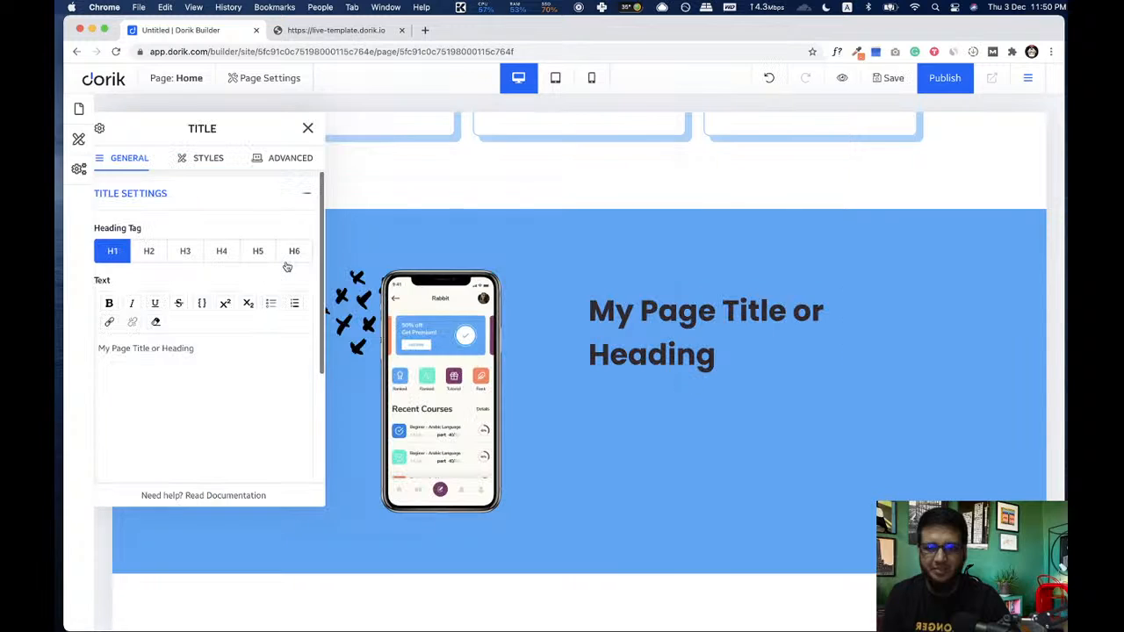
pyautogui.click(151, 253)
pyautogui.moveTo(204, 344); pyautogui.dragTo(70, 351)
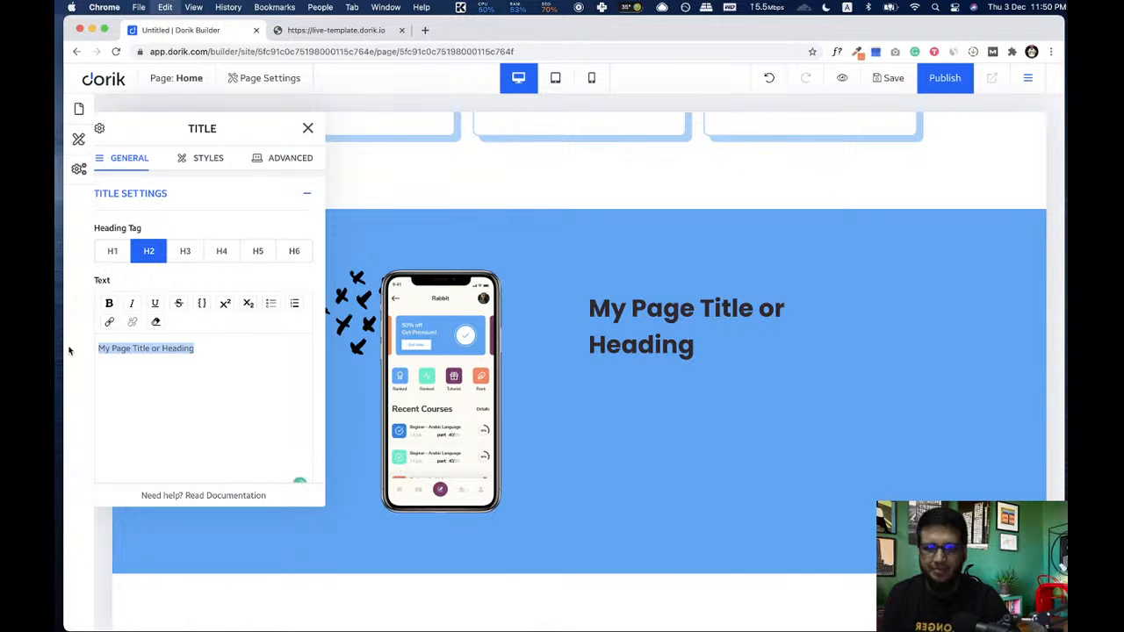
pyautogui.press('super+v')
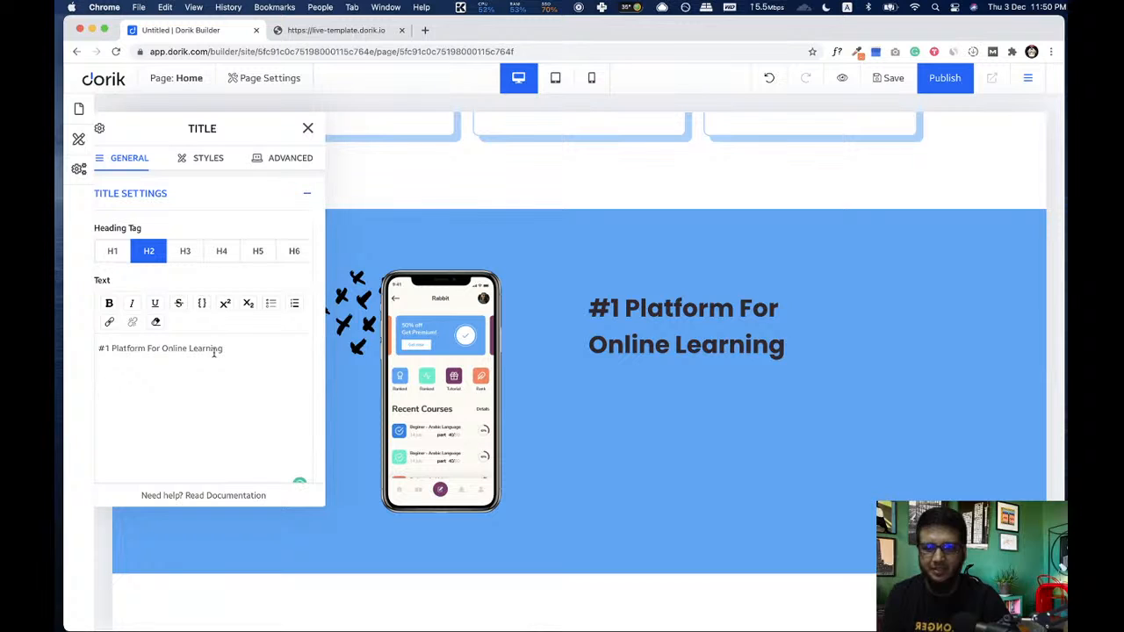
pyautogui.press('BackSpace')
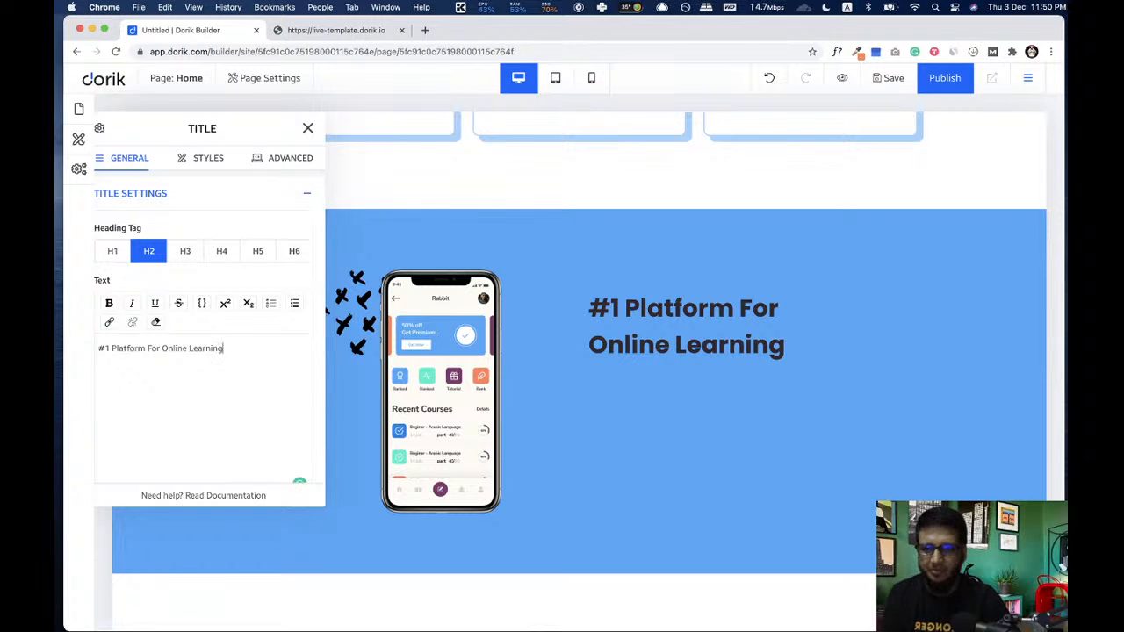
# - Set the color of the "#1 Platform For Online Learning" title to white, #FFFFFF
pyautogui.scroll(-3, 196, 374)
pyautogui.click(183, 384)
pyautogui.scroll(-3, 197, 360)
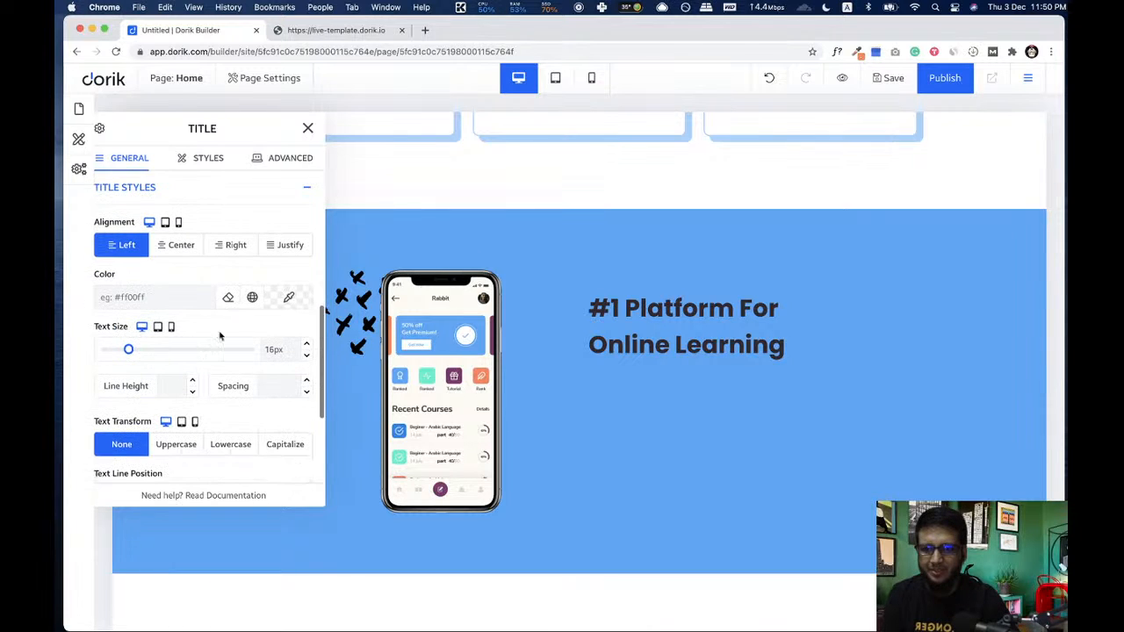
pyautogui.click(301, 300)
pyautogui.moveTo(382, 249); pyautogui.dragTo(286, 206)
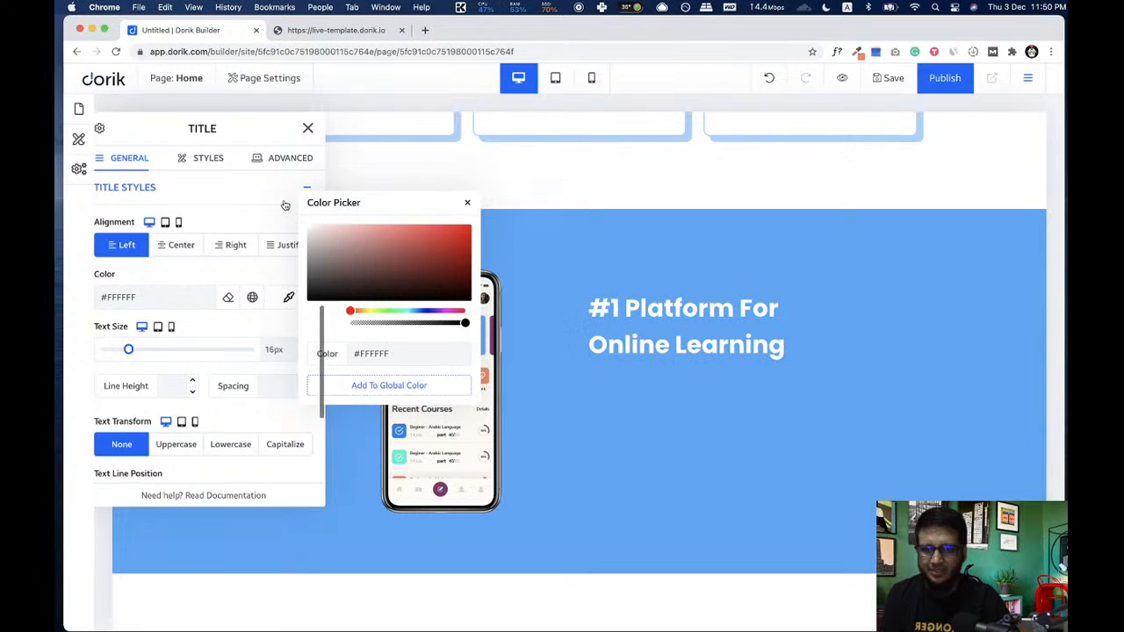
pyautogui.click(467, 203)
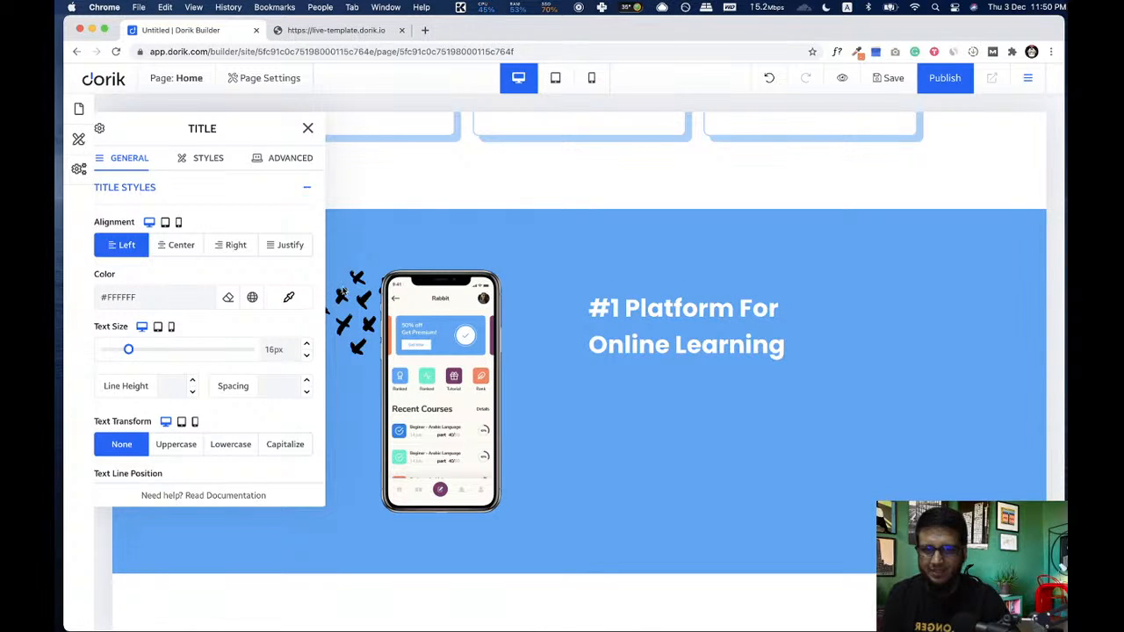
pyautogui.click(308, 128)
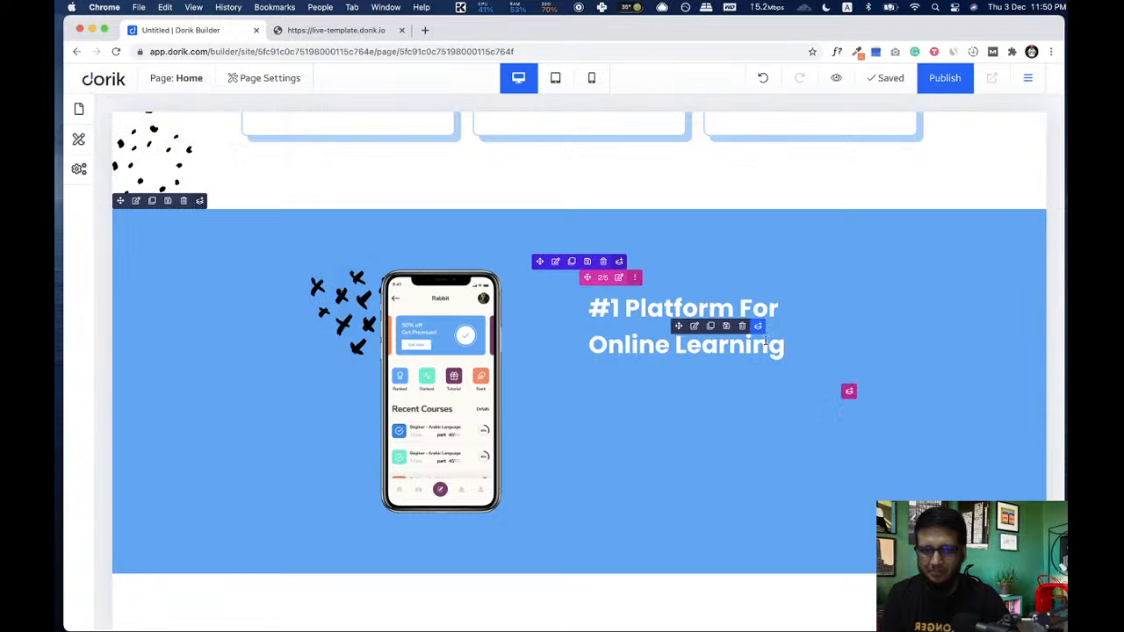
# - Add a text element below the title and shorten it to "These cases are perfectly simple and easy to distinguish. In a free hour, when."
pyautogui.click(757, 324)
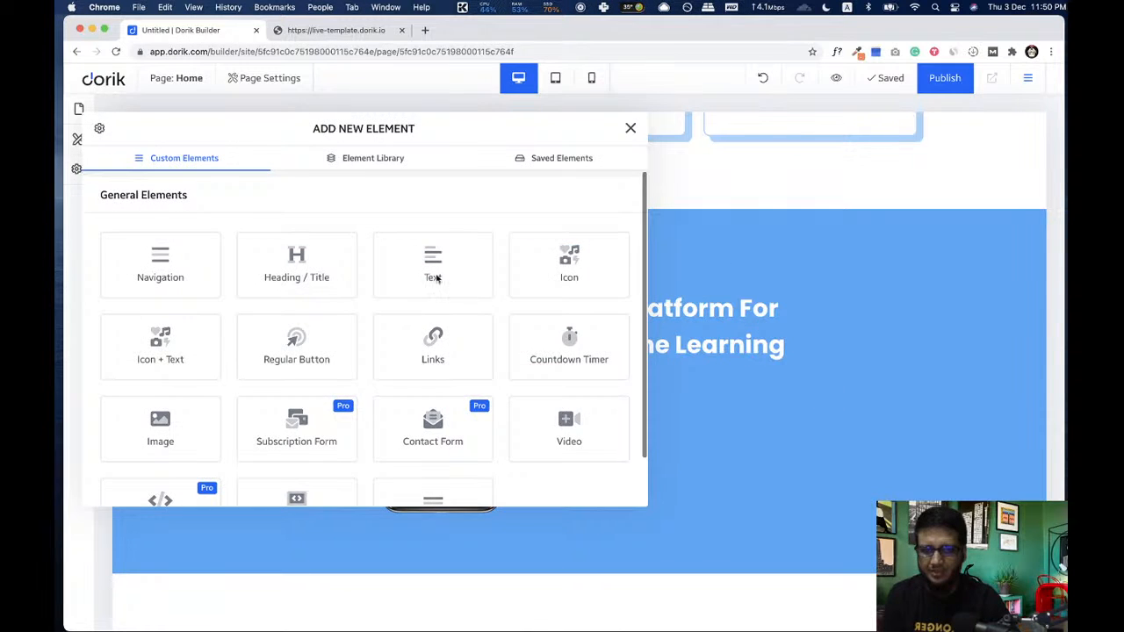
pyautogui.click(433, 268)
pyautogui.moveTo(242, 354); pyautogui.dragTo(197, 309)
pyautogui.press('BackSpace')
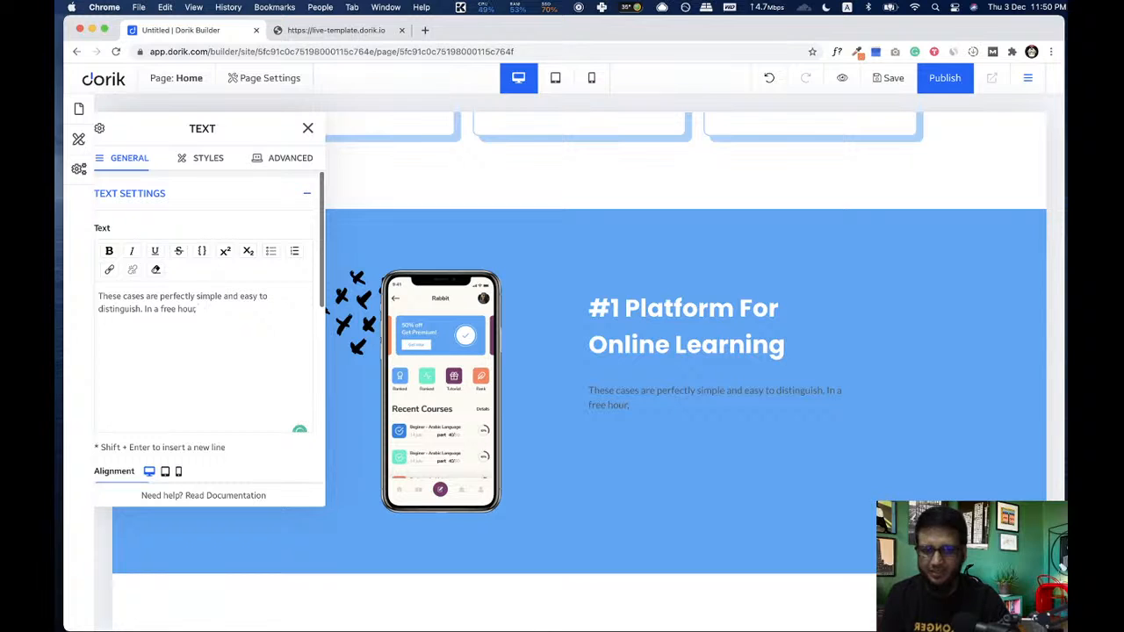
pyautogui.press('super+z')
pyautogui.moveTo(251, 352); pyautogui.dragTo(231, 309)
pyautogui.press('BackSpace')
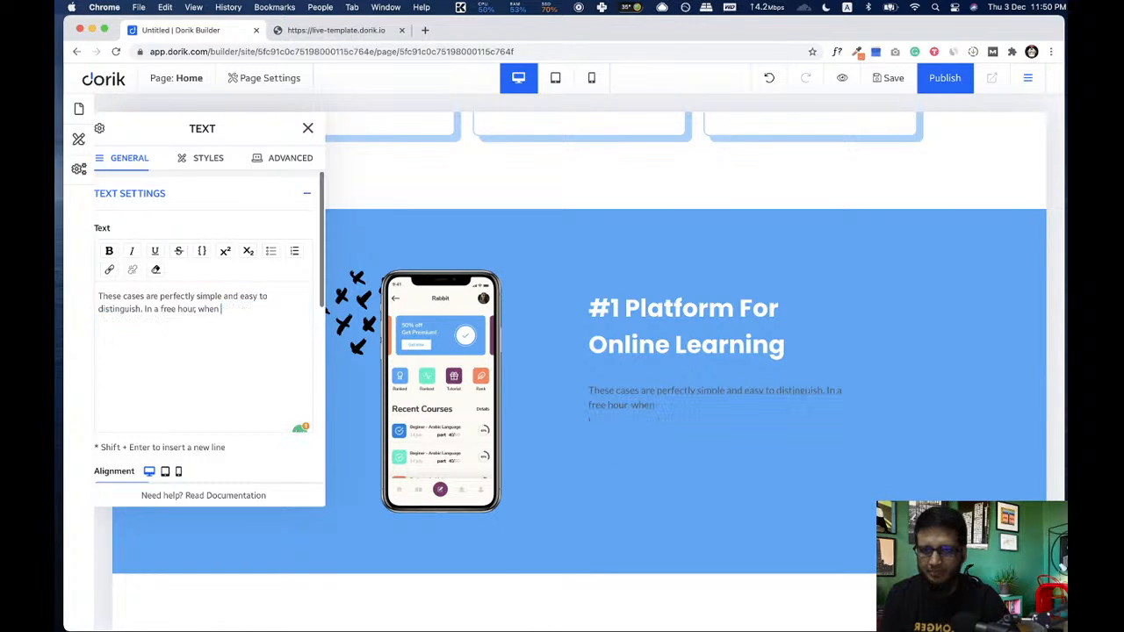
pyautogui.write('.')
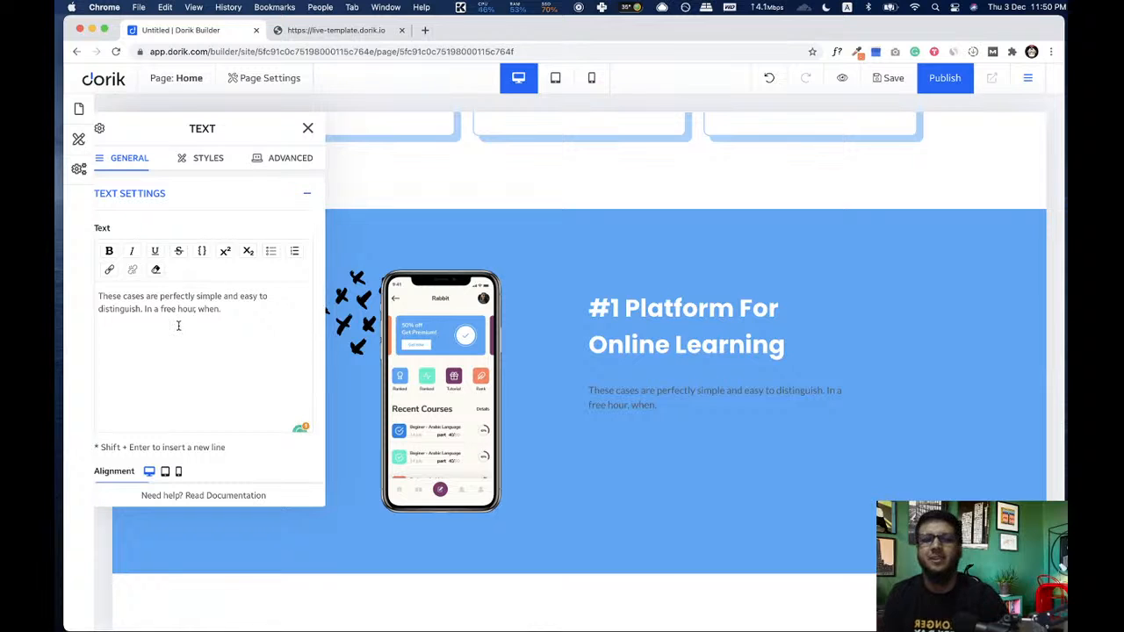
# - Set the paragraph's text color to white, #FFFFFF, and its text size to 20px
pyautogui.scroll(-5, 202, 351)
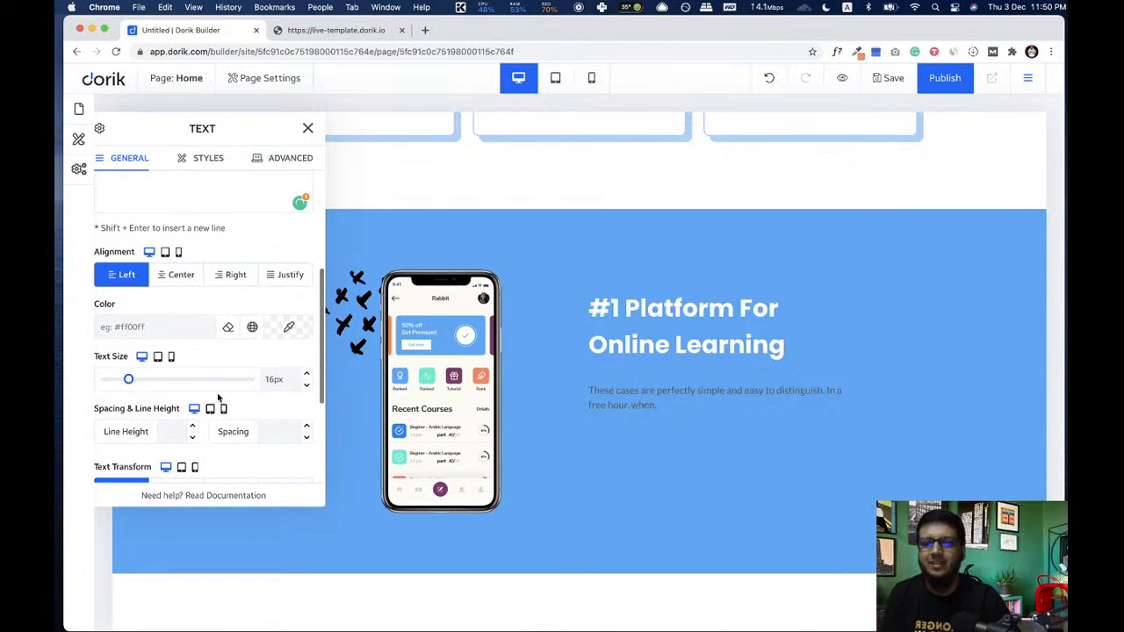
pyautogui.click(290, 329)
pyautogui.moveTo(289, 231); pyautogui.dragTo(268, 217)
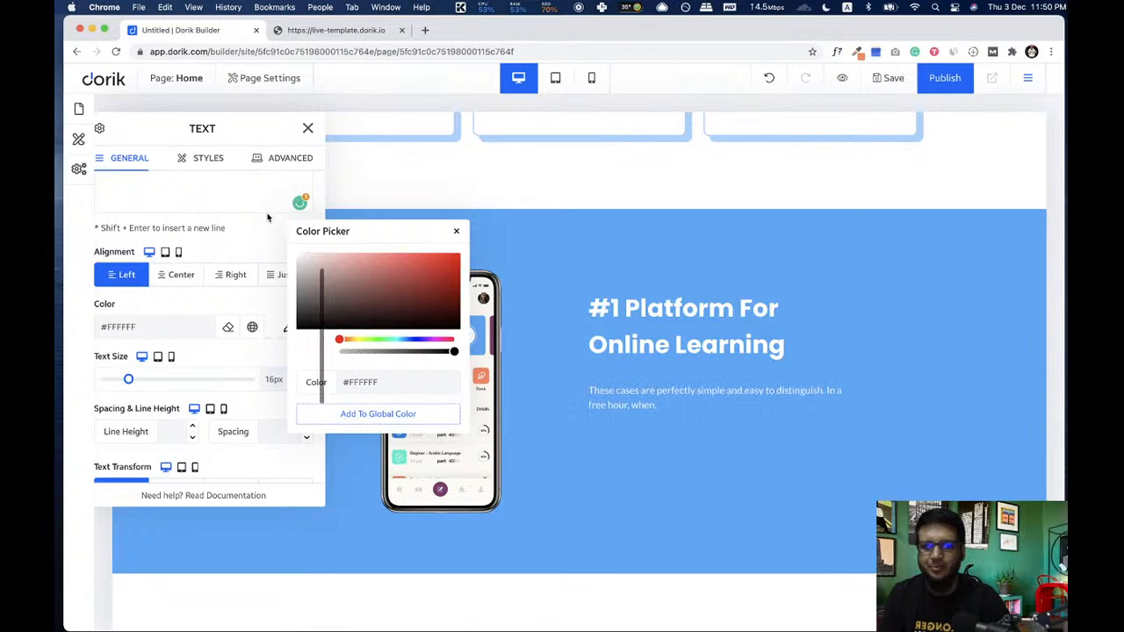
pyautogui.click(454, 230)
pyautogui.moveTo(128, 378); pyautogui.dragTo(134, 379)
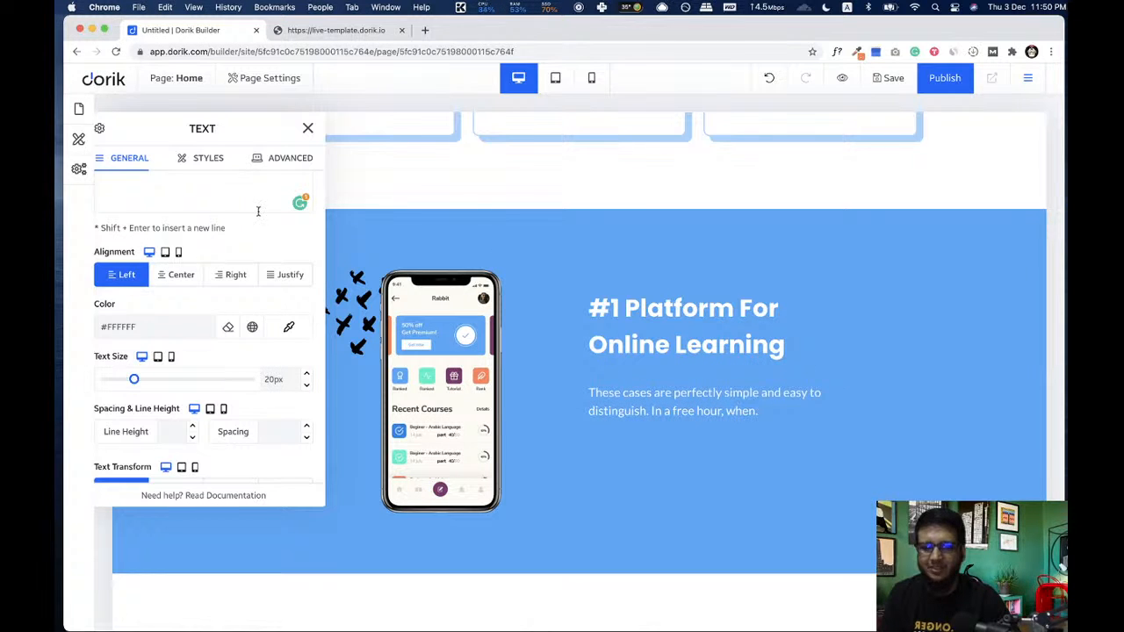
pyautogui.click(308, 129)
# - Check the blue section on the live template page and add an Icon + Text element below the white paragraph
pyautogui.click(316, 31)
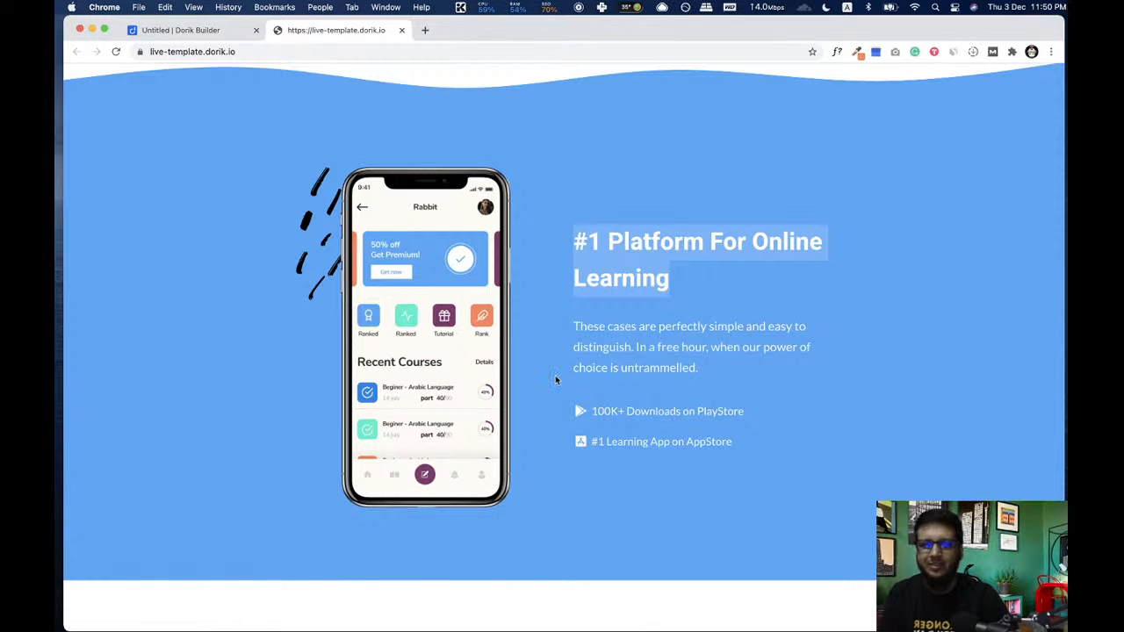
pyautogui.click(555, 380)
pyautogui.scroll(-1, 689, 401)
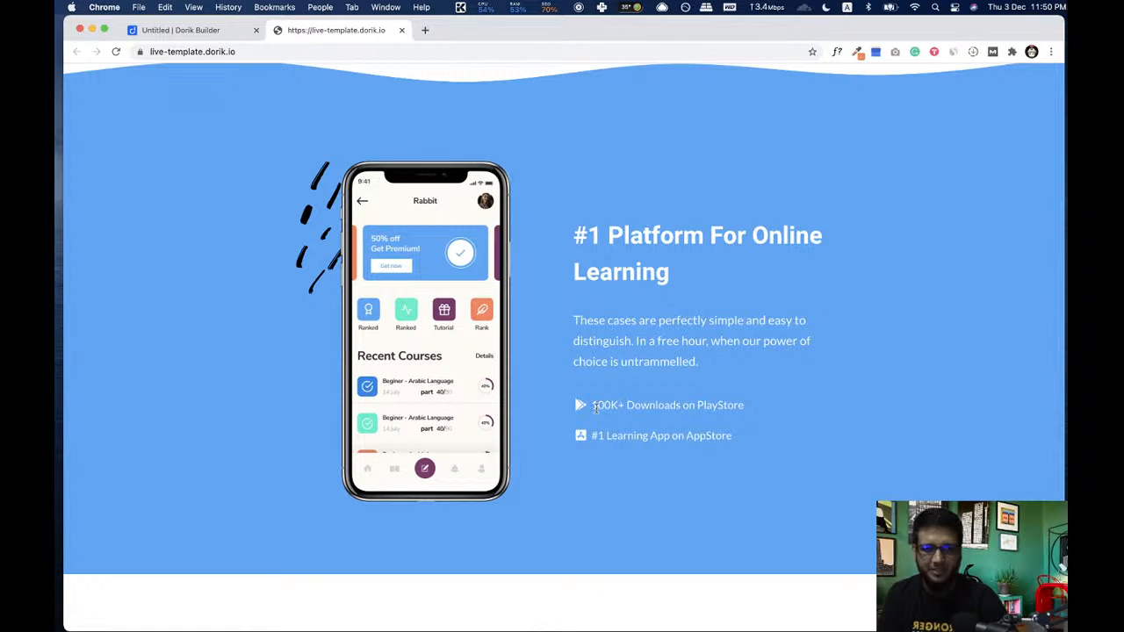
pyautogui.click(222, 32)
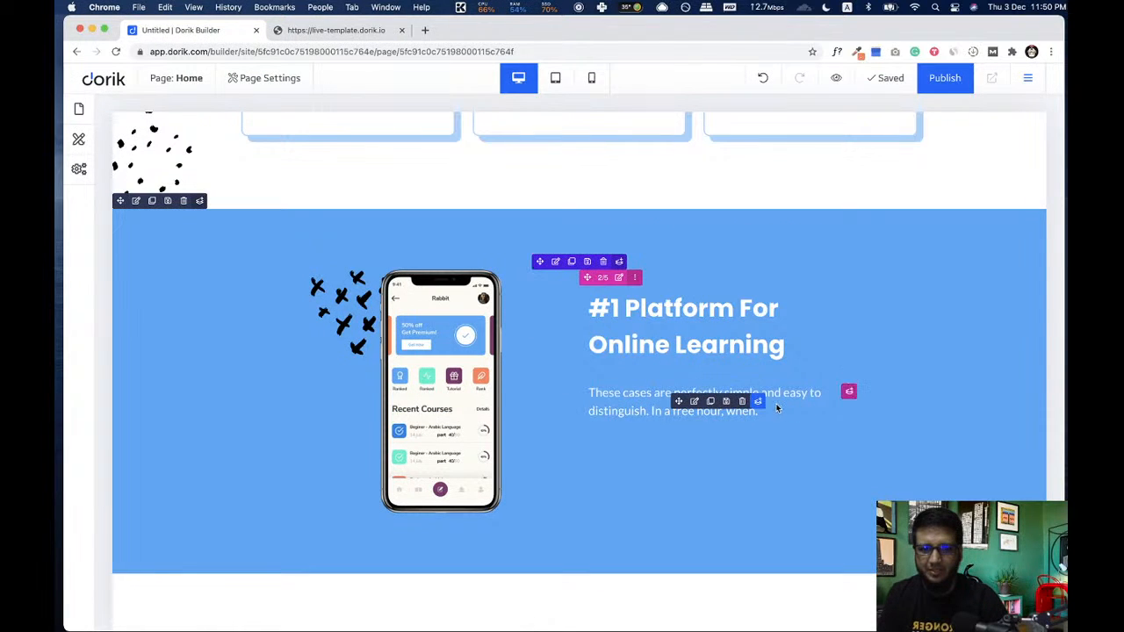
pyautogui.click(759, 402)
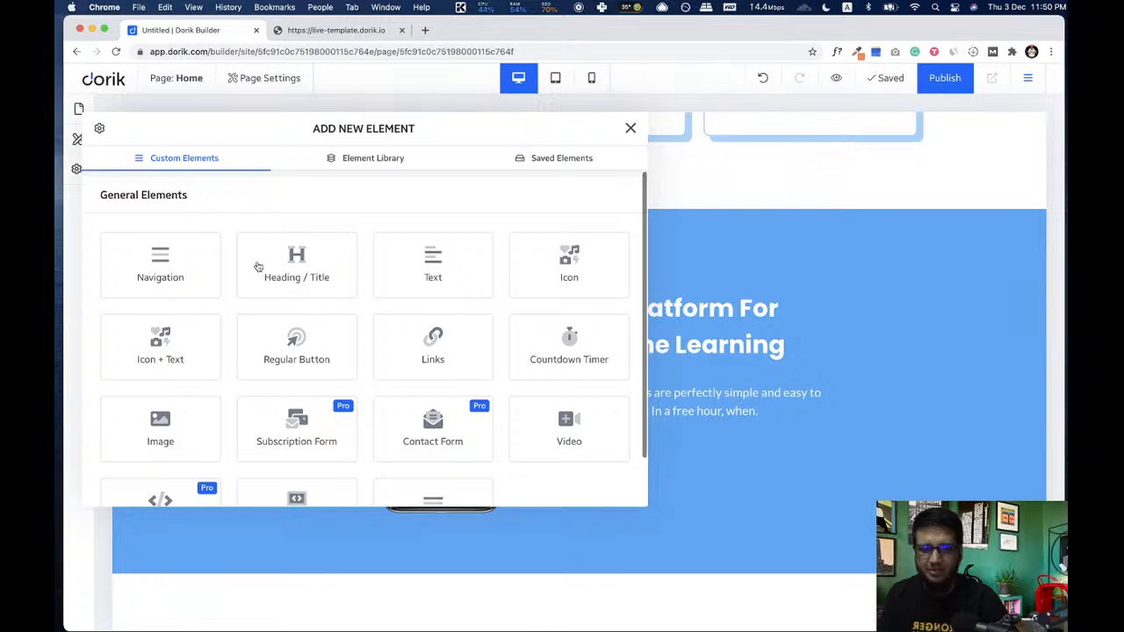
pyautogui.click(151, 325)
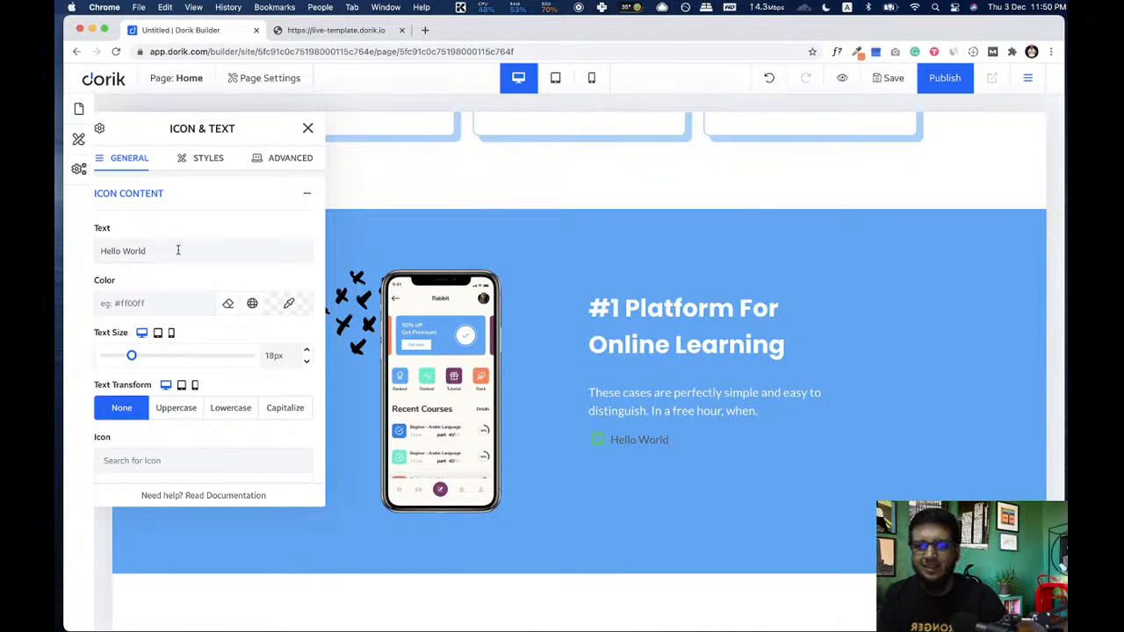
# - Replace the Icon + Text element's text with "100K+ Downloads on PlayStore" copied from the live template page
pyautogui.click(336, 33)
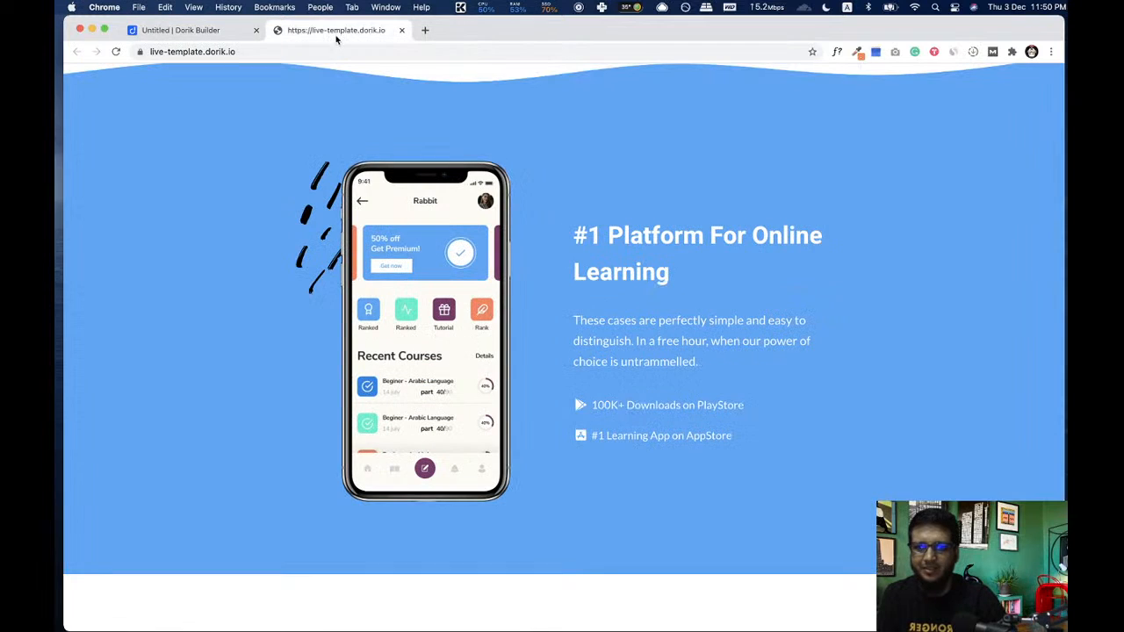
pyautogui.moveTo(751, 413); pyautogui.dragTo(600, 405)
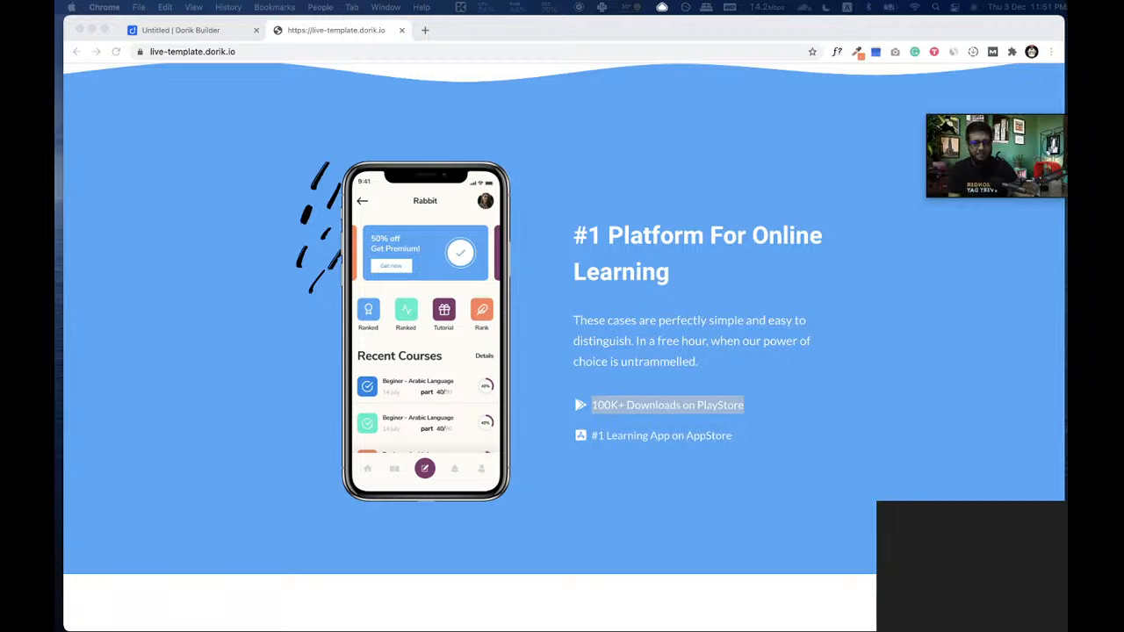
pyautogui.click(696, 418)
pyautogui.moveTo(754, 406); pyautogui.dragTo(613, 404)
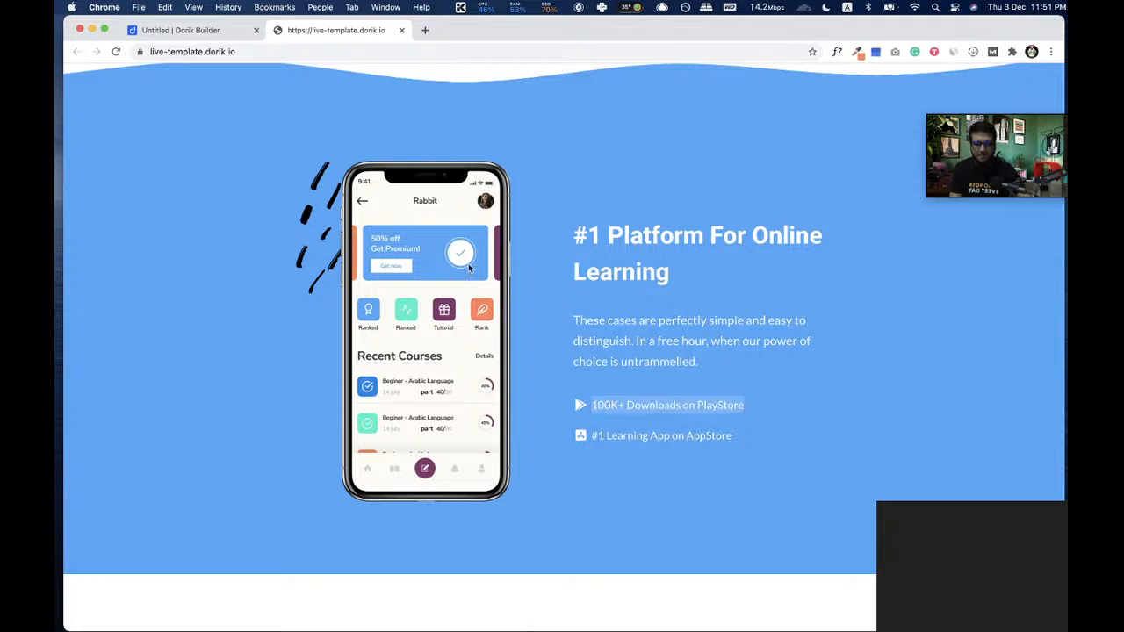
pyautogui.click(217, 34)
pyautogui.moveTo(208, 252); pyautogui.dragTo(56, 251)
pyautogui.write('100K+ Downloads on PlayStore')
# - Search the icons for "app" and assign the square App Store icon to the "100K+ Downloads on PlayStore" element
pyautogui.scroll(-2, 195, 334)
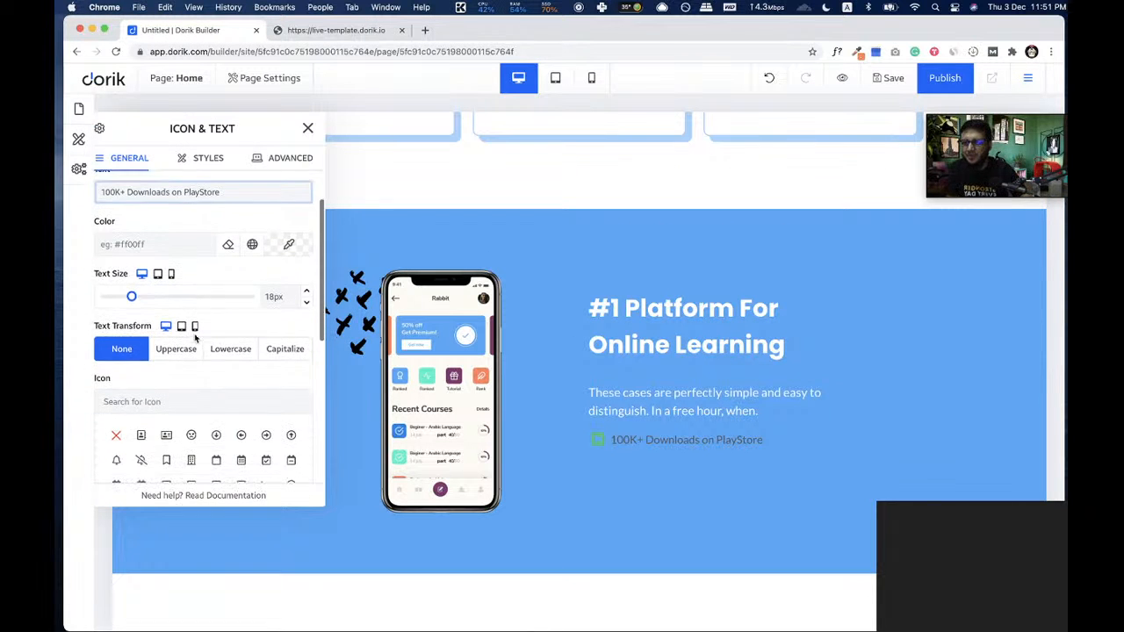
pyautogui.scroll(-1, 195, 334)
pyautogui.click(182, 369)
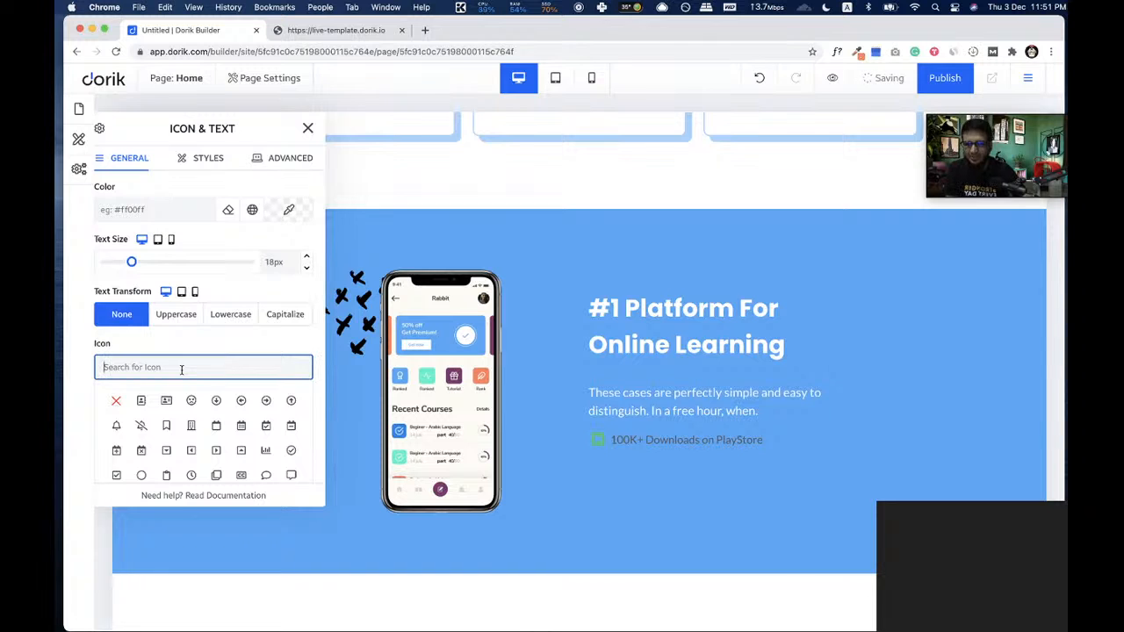
pyautogui.write('A')
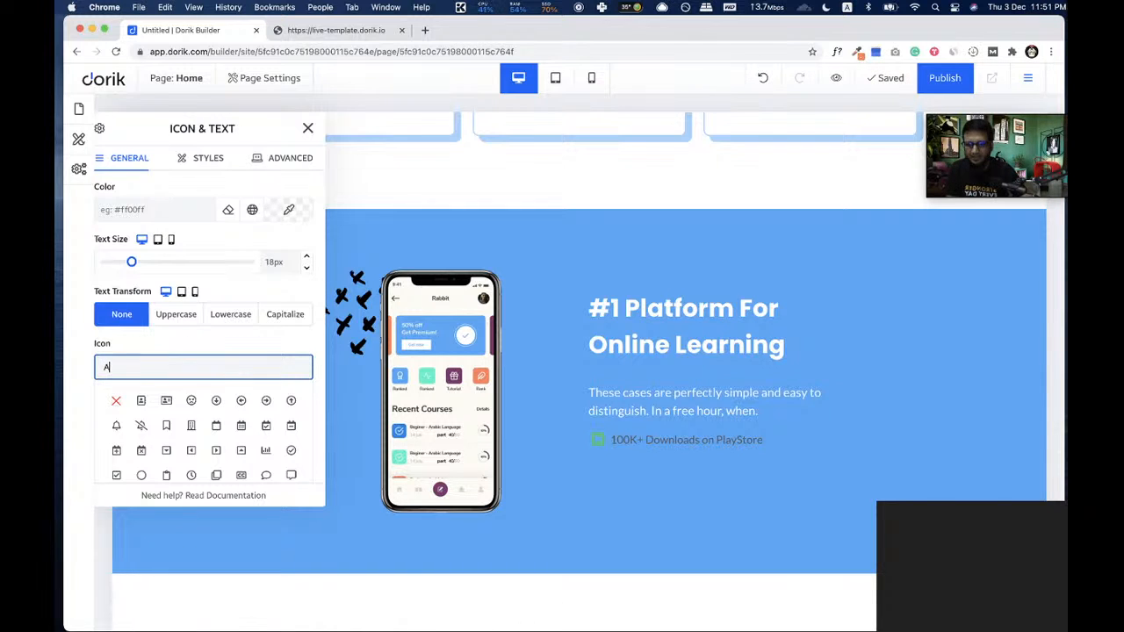
pyautogui.write('pps')
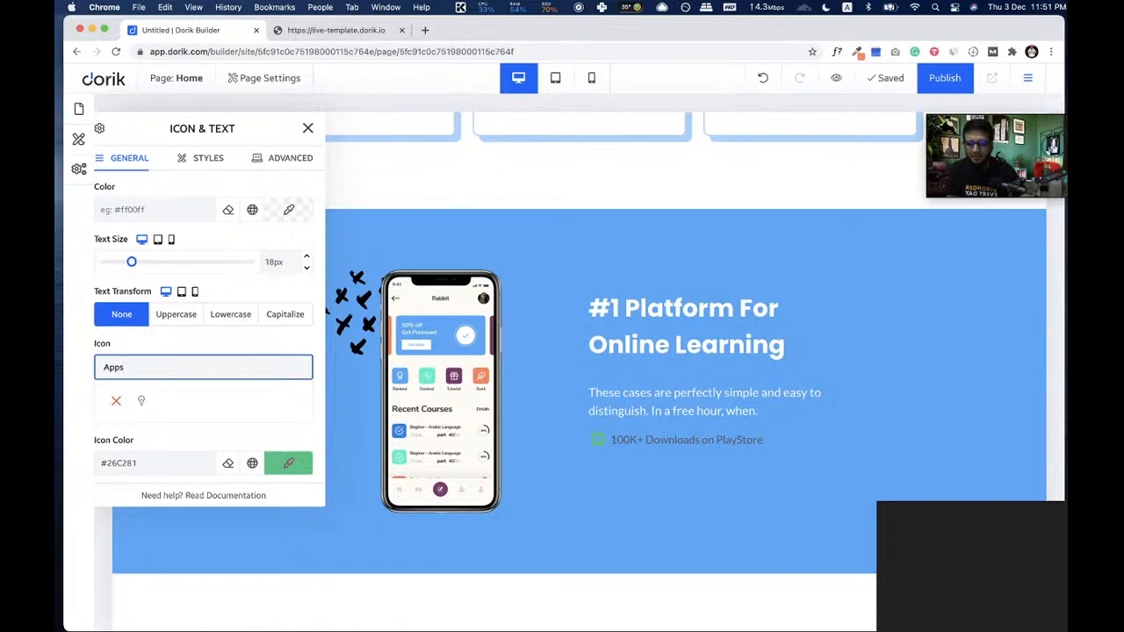
pyautogui.press('BackSpace')
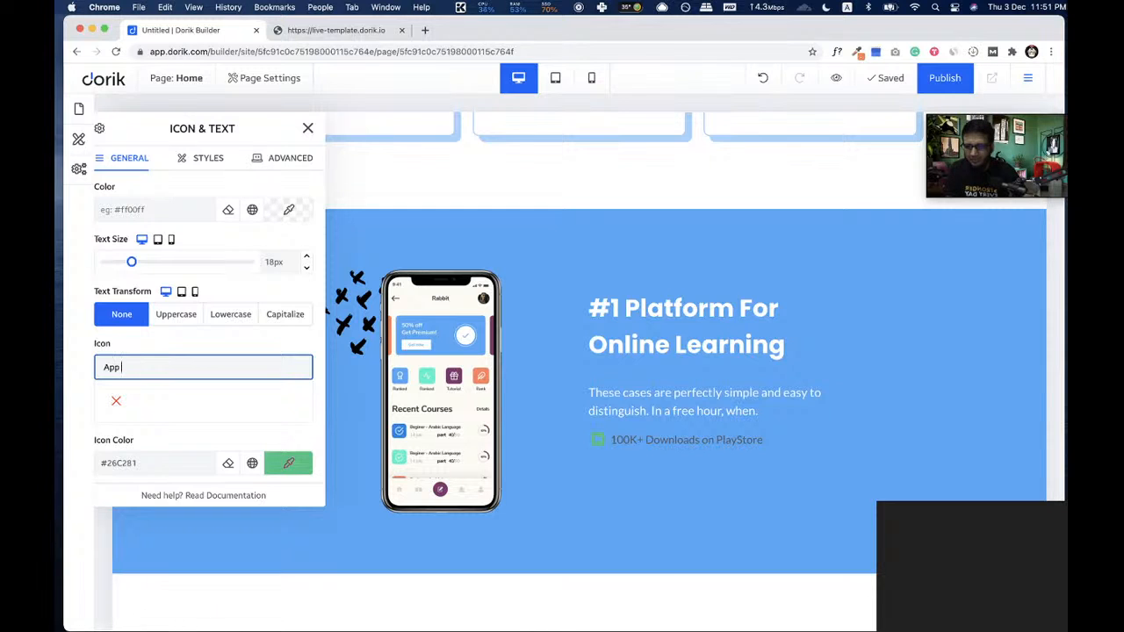
pyautogui.press('super+a')
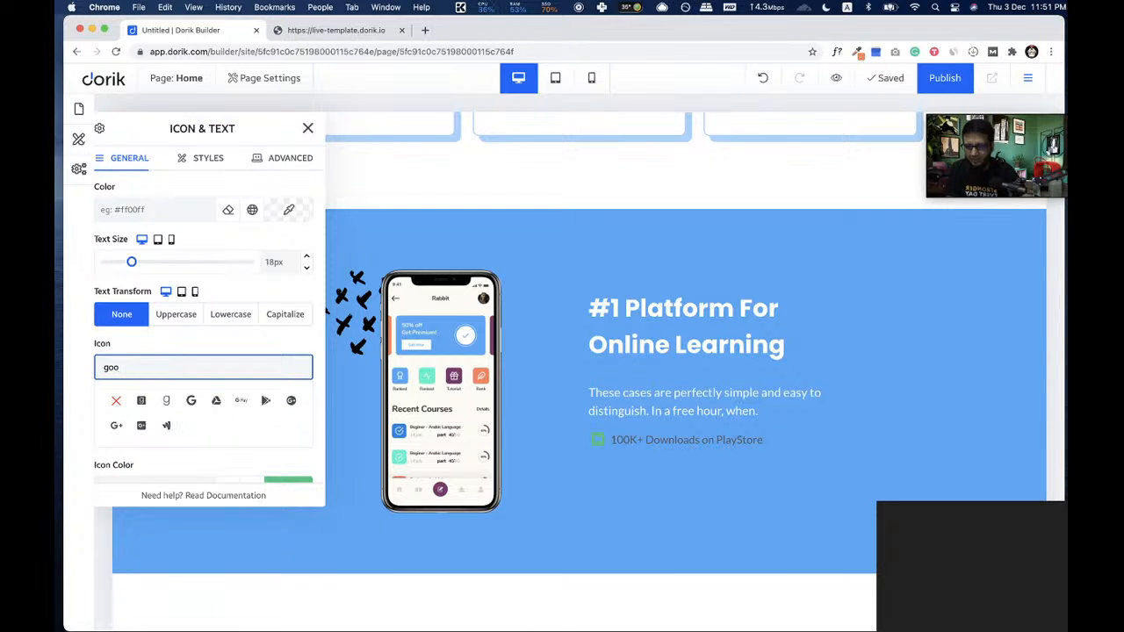
pyautogui.press('BackSpace')
pyautogui.press('BackSpace')
pyautogui.write('app')
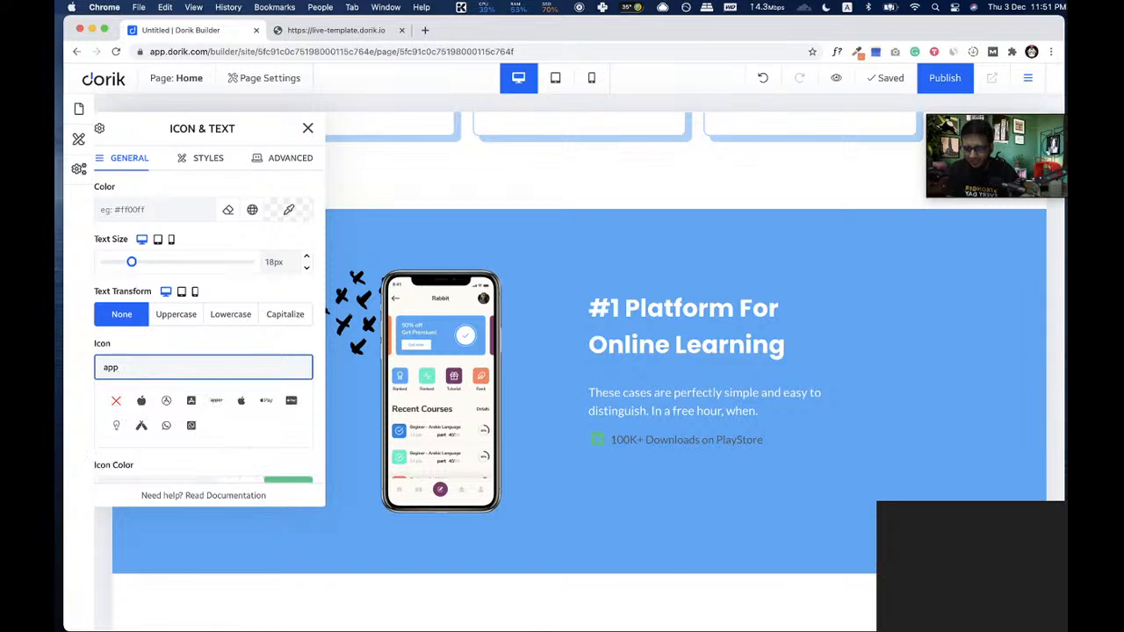
pyautogui.click(191, 402)
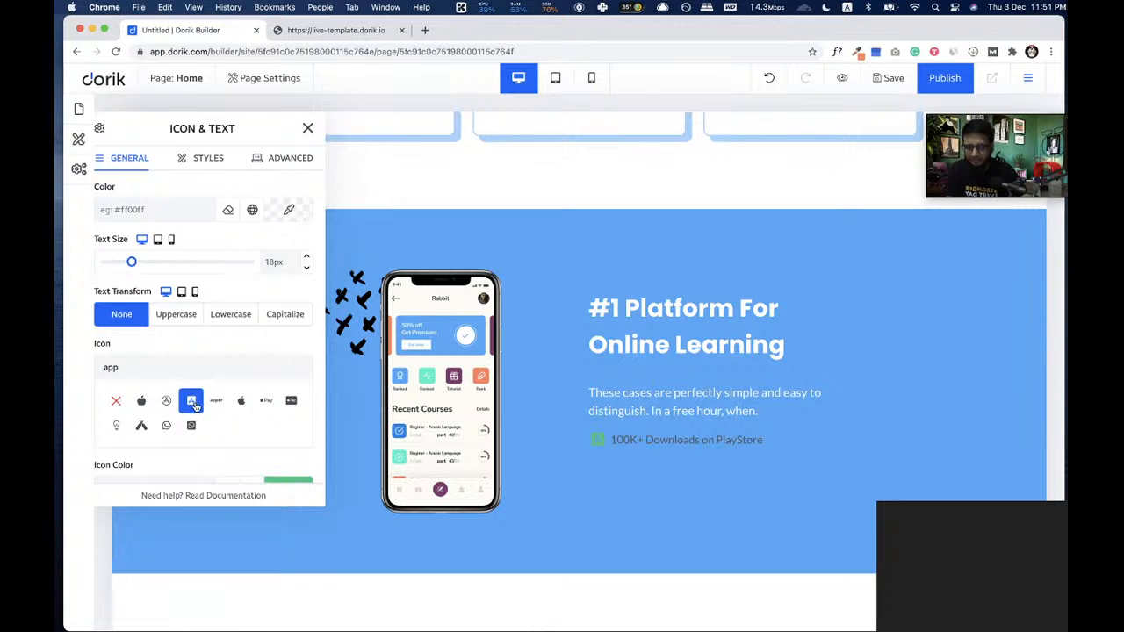
# - Set both the text color and the icon color of the "100K+ Downloads on PlayStore" element to white, #FFFFFF
pyautogui.scroll(-3, 239, 400)
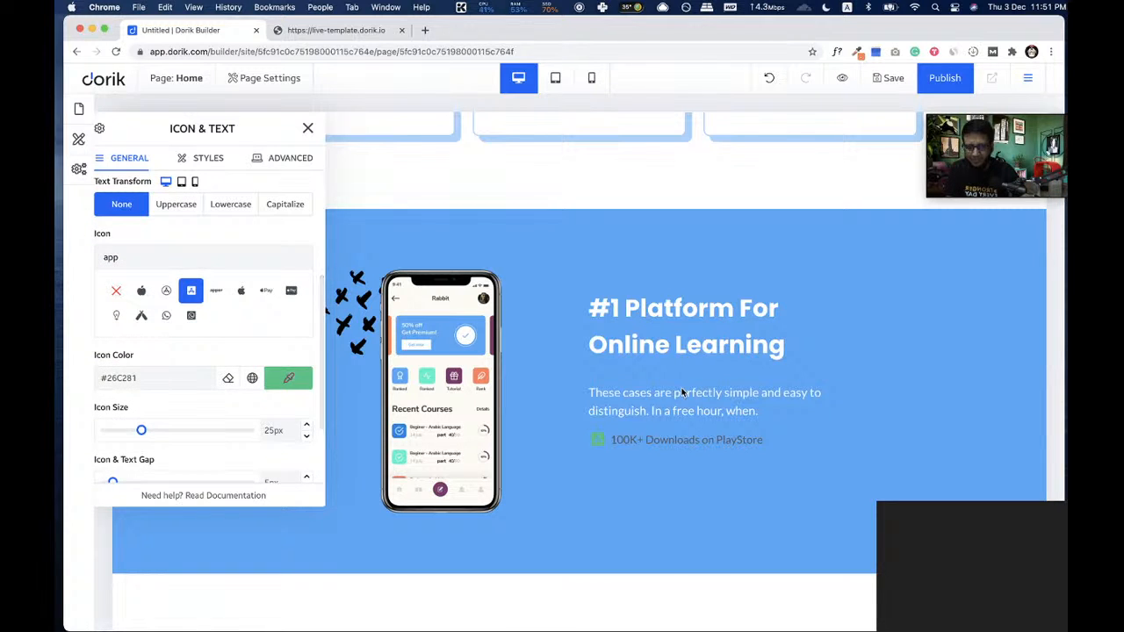
pyautogui.scroll(4, 256, 343)
pyautogui.scroll(2, 258, 344)
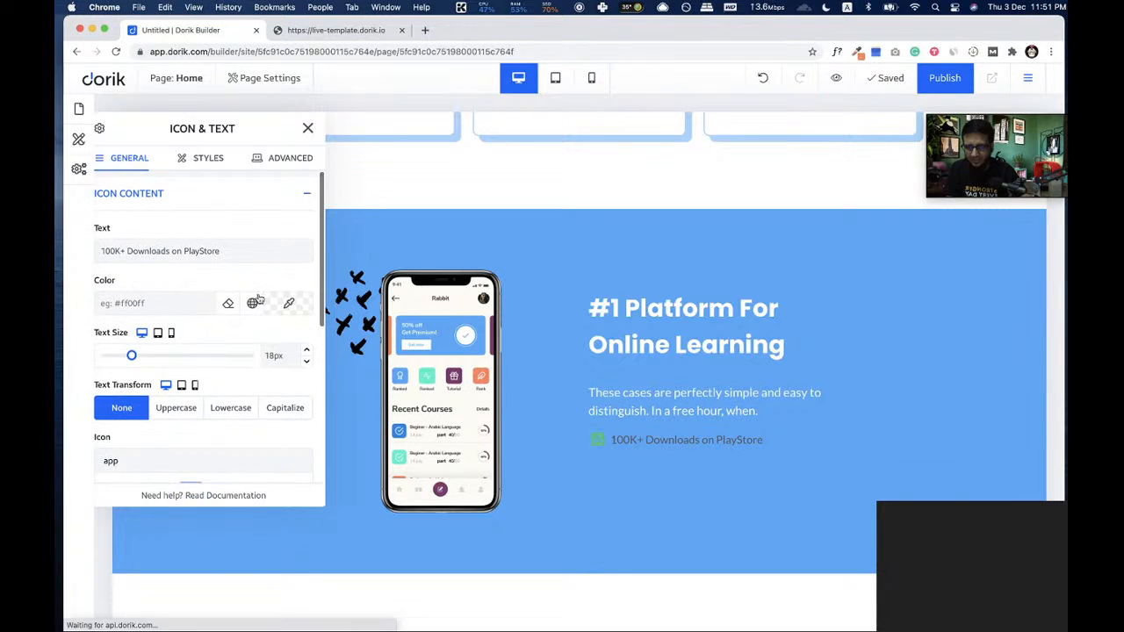
pyautogui.click(289, 303)
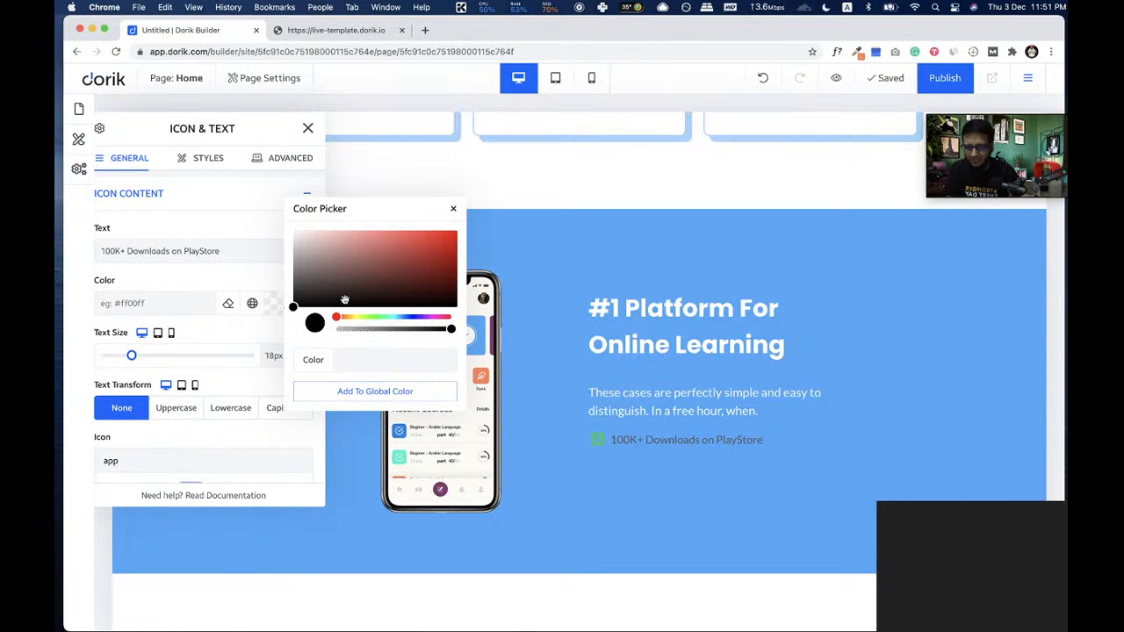
pyautogui.click(453, 208)
pyautogui.scroll(-5, 244, 343)
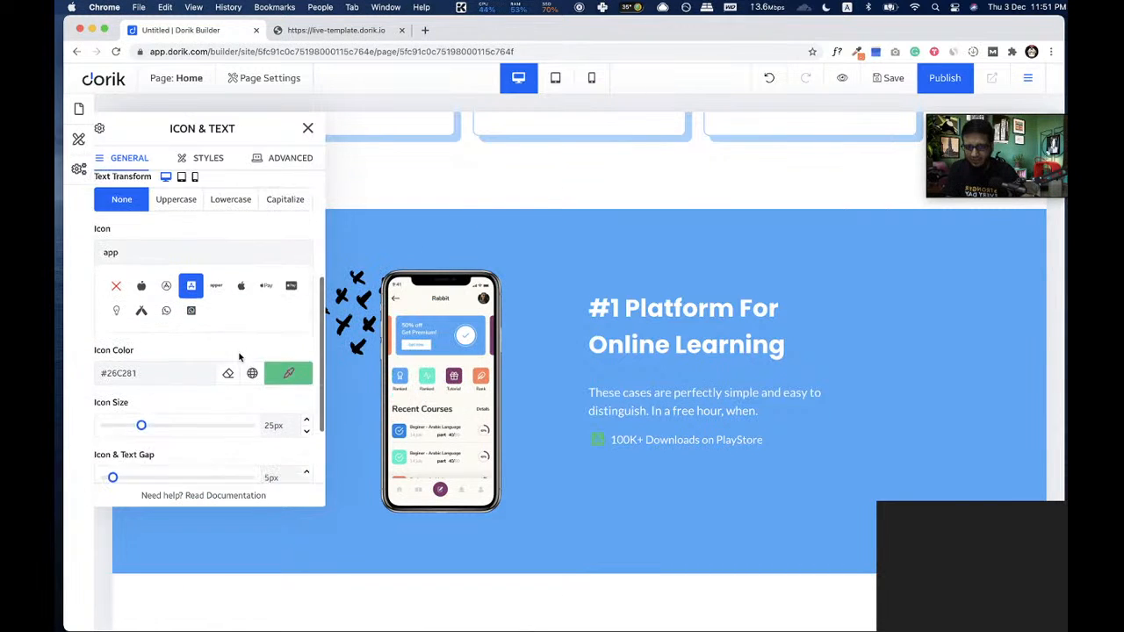
pyautogui.click(287, 373)
pyautogui.moveTo(352, 316); pyautogui.dragTo(261, 276)
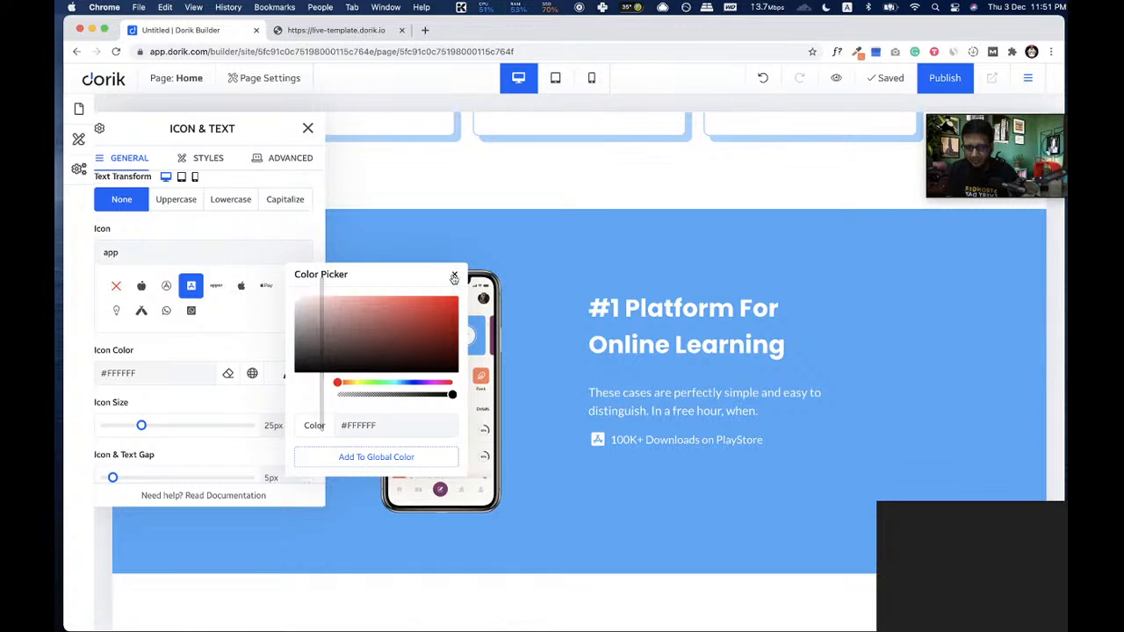
pyautogui.click(453, 278)
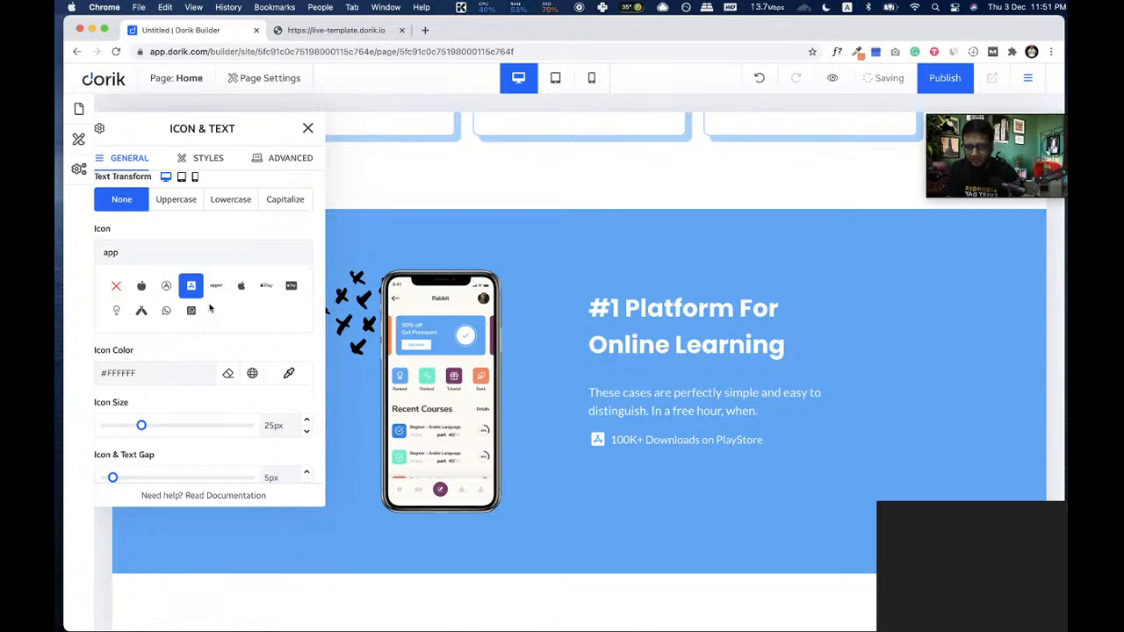
# - Search the icons for "play", assign the Google Play icon to the PlayStore element, and close its settings
pyautogui.scroll(1, 211, 324)
pyautogui.doubleClick(178, 288)
pyautogui.write('play')
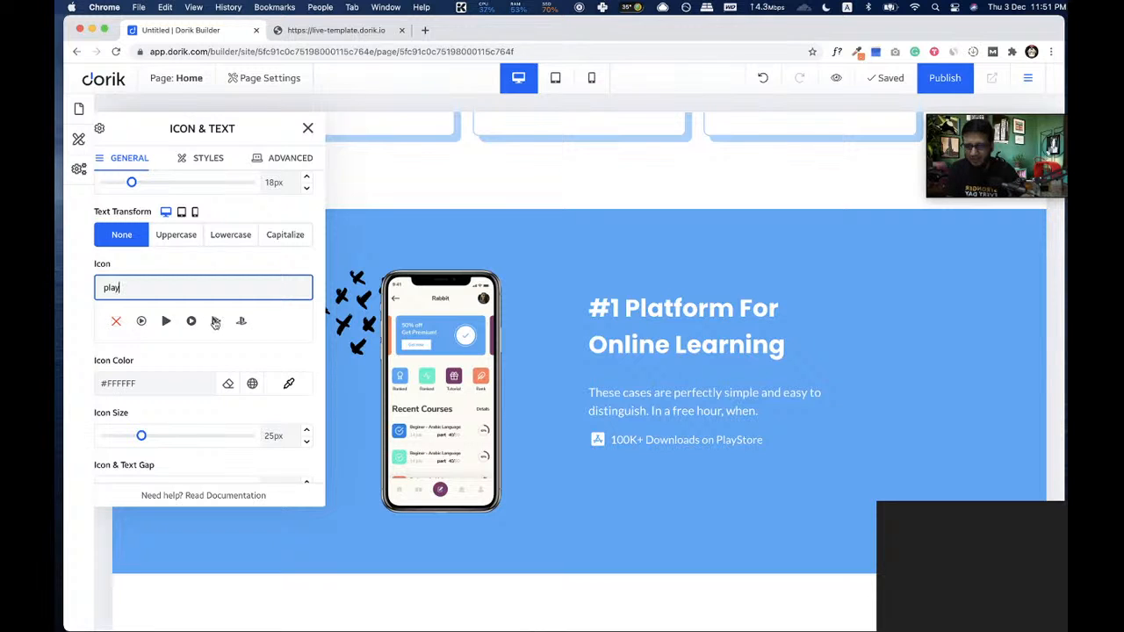
pyautogui.click(215, 322)
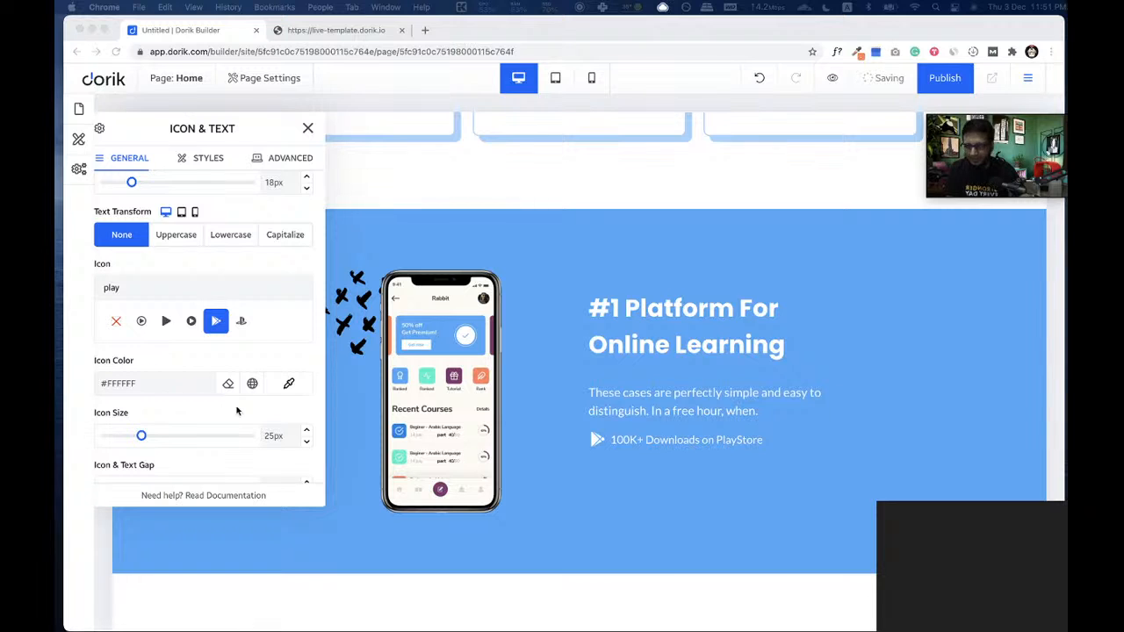
pyautogui.click(308, 128)
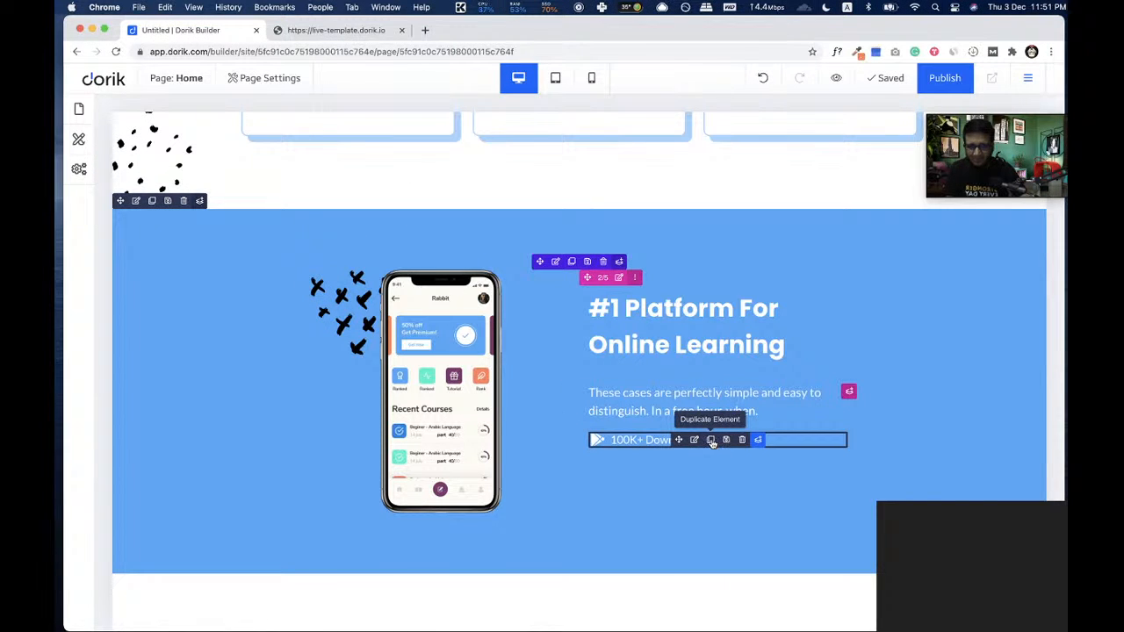
# - Duplicate the "100K+ Downloads on PlayStore" element and set the copy's top margin to 20px
pyautogui.click(713, 441)
pyautogui.click(694, 456)
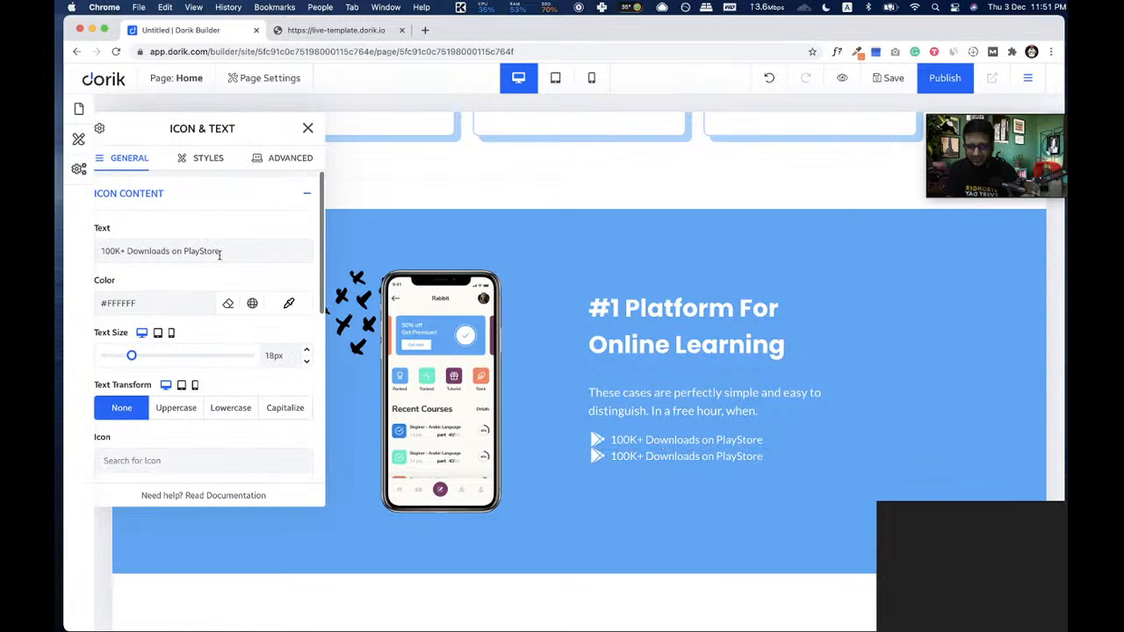
pyautogui.click(193, 160)
pyautogui.click(154, 252)
pyautogui.write('20px')
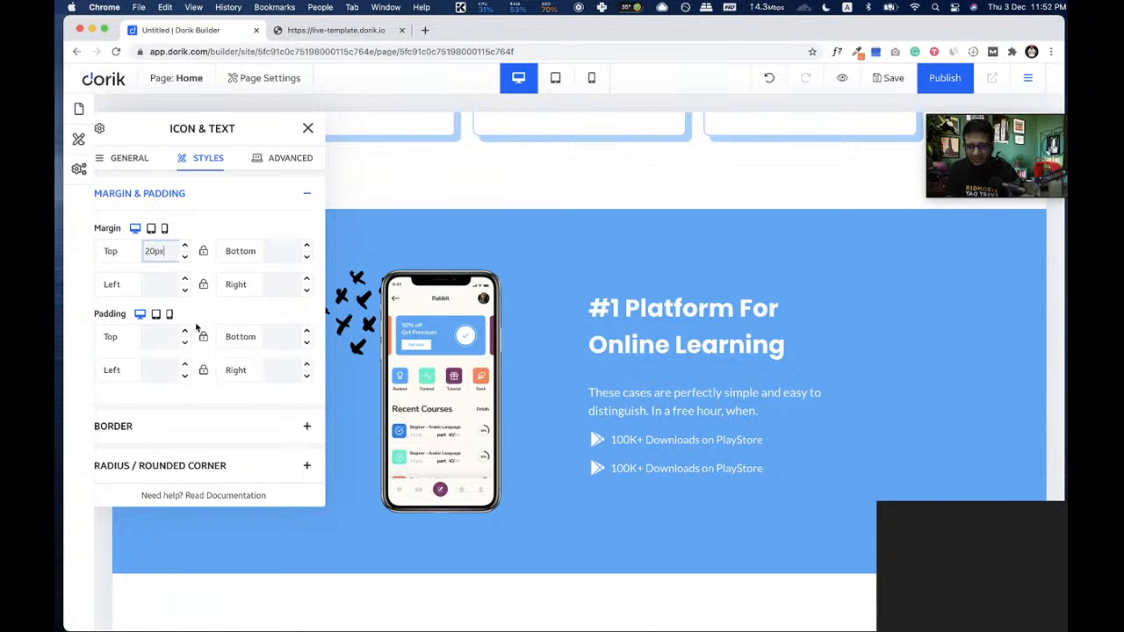
# - Change the duplicated element's text to "100K+ Downloads on App Store"
pyautogui.scroll(-2, 197, 328)
pyautogui.click(126, 158)
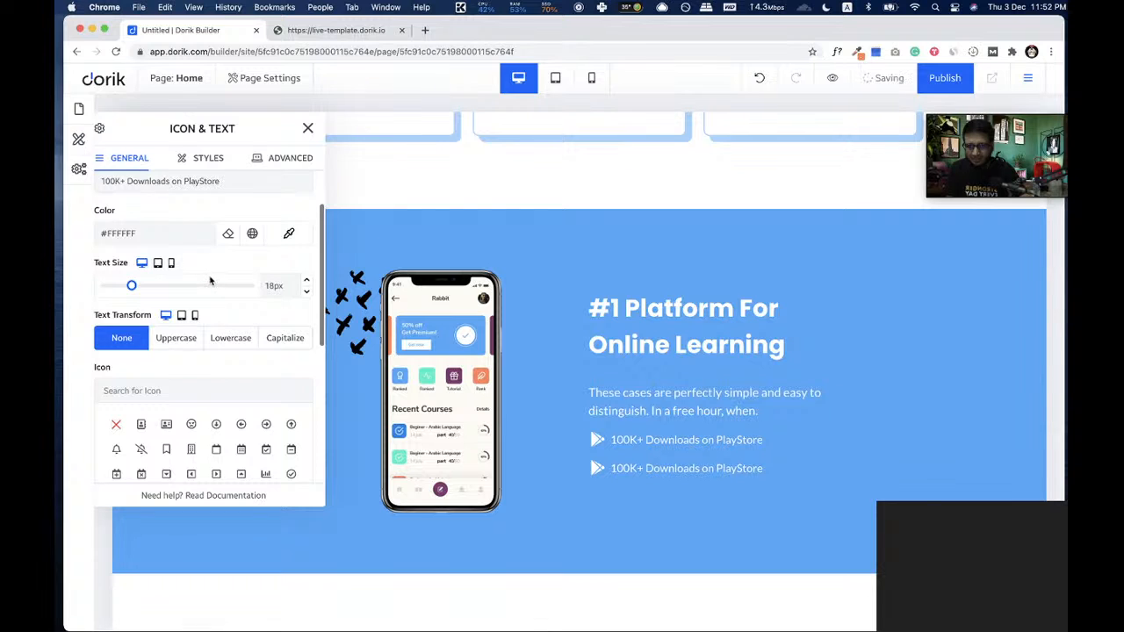
pyautogui.scroll(2, 209, 281)
pyautogui.moveTo(222, 251); pyautogui.dragTo(185, 252)
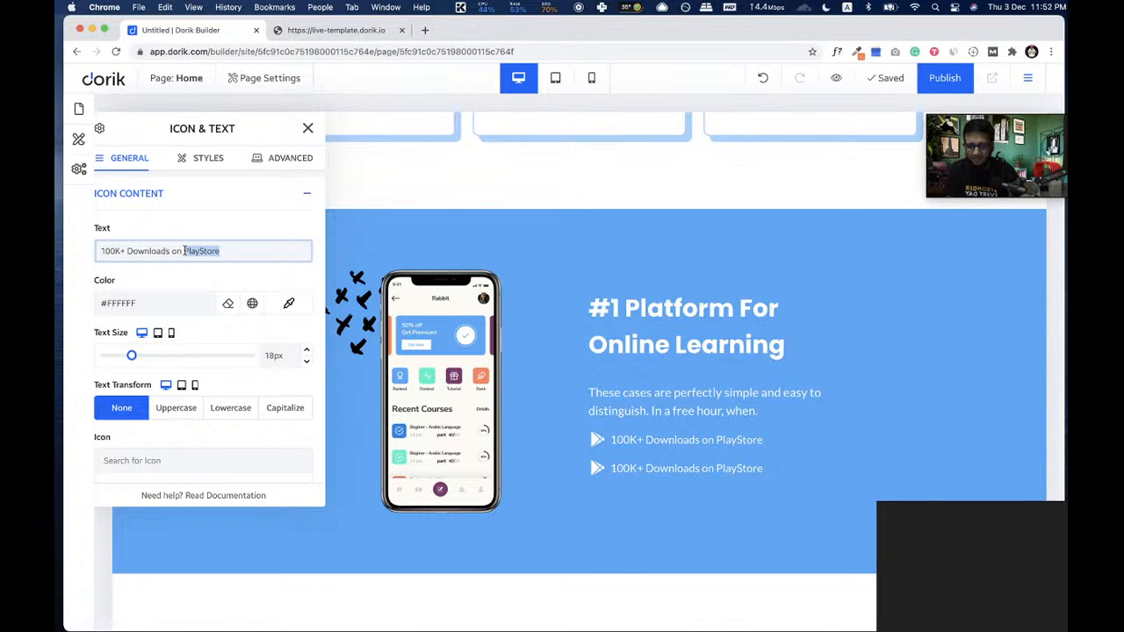
pyautogui.write('App')
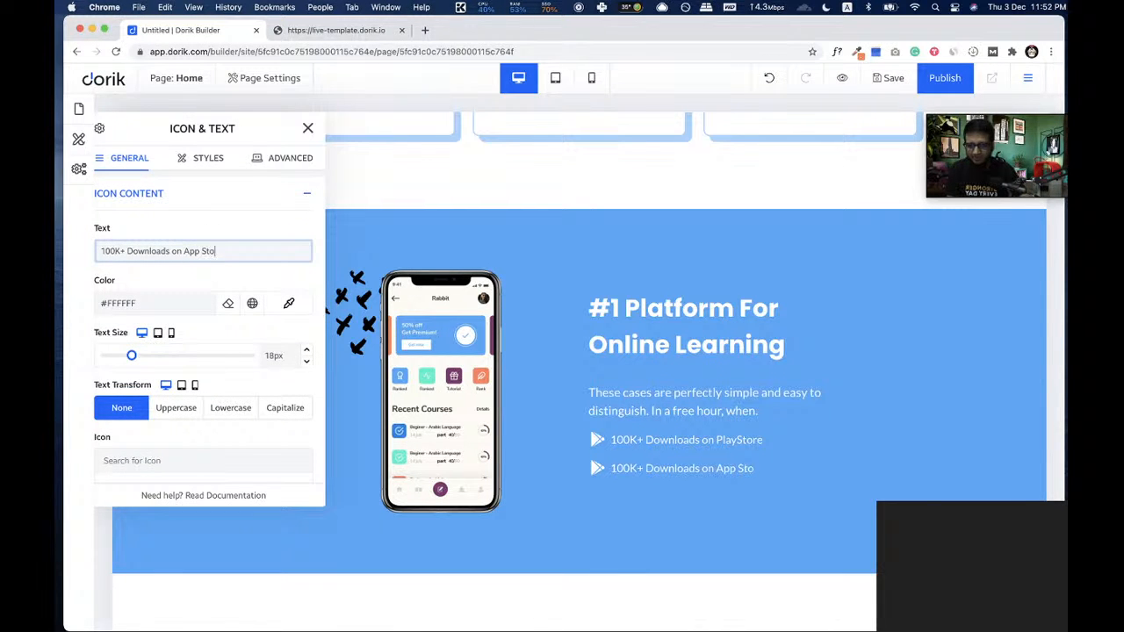
# - Search the icons for "App", assign the square App Store icon to the duplicated element, and close its settings
pyautogui.scroll(-5, 201, 331)
pyautogui.click(156, 227)
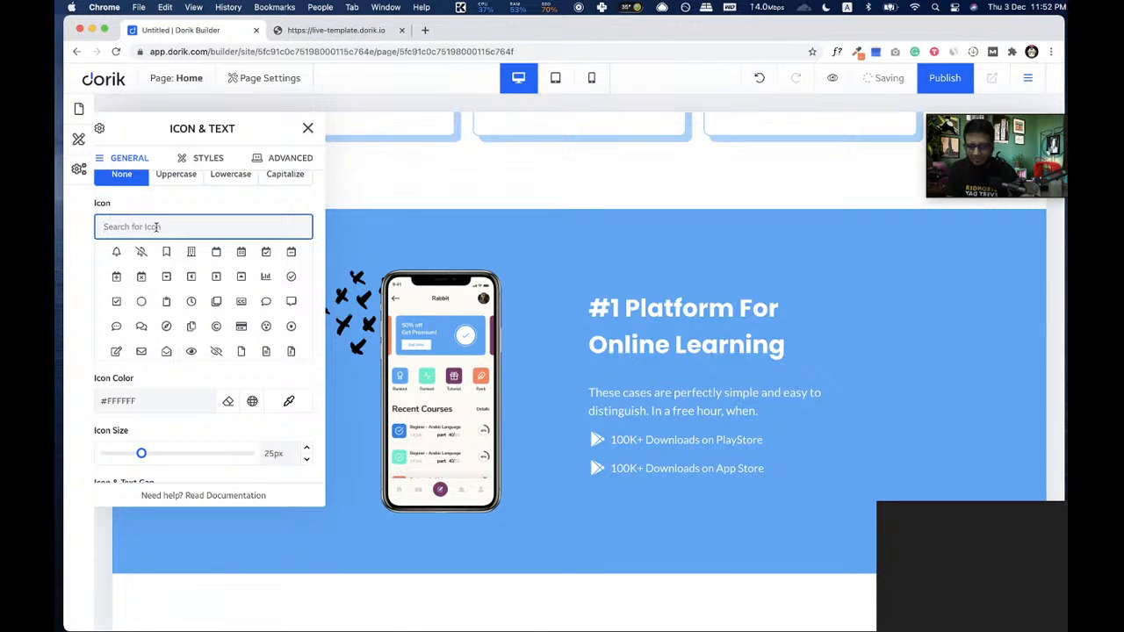
pyautogui.write('App')
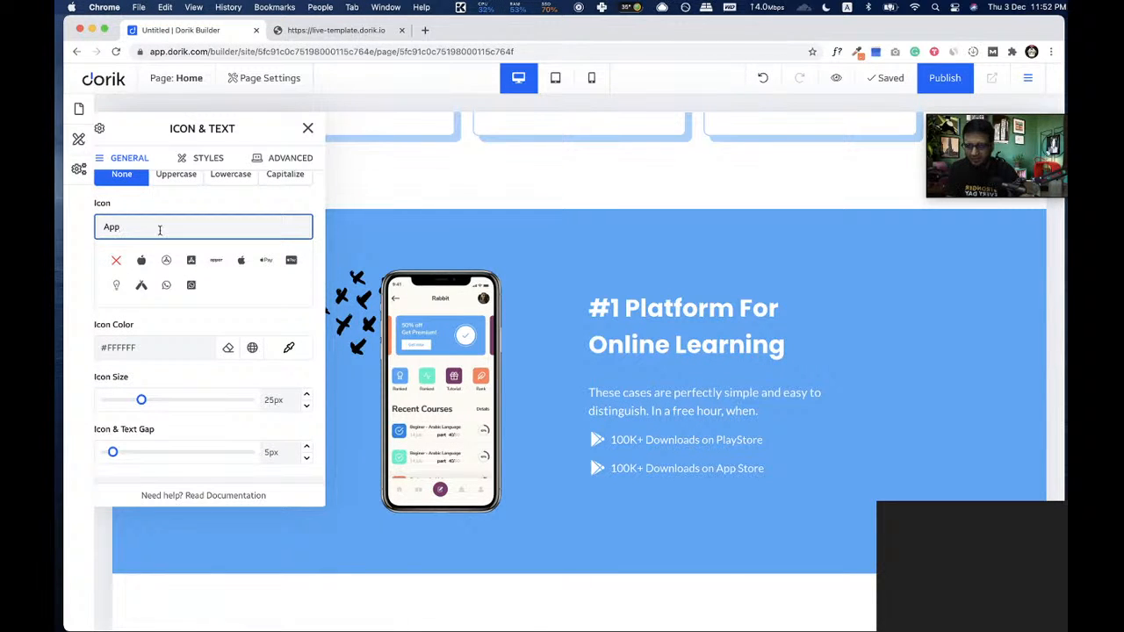
pyautogui.click(193, 261)
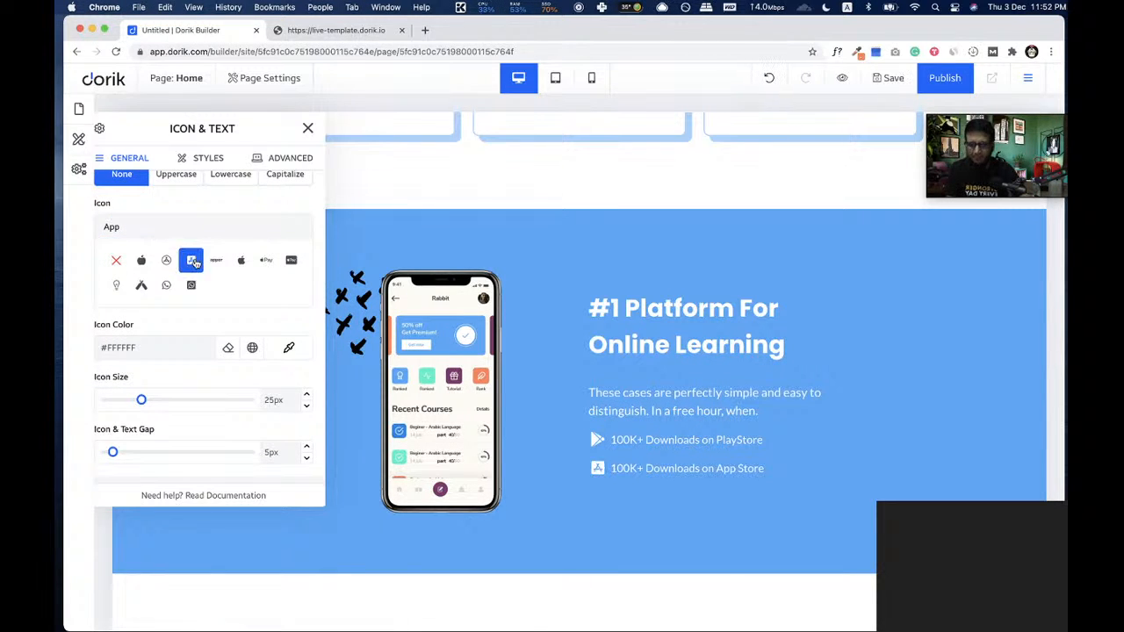
pyautogui.click(308, 130)
# - Compare the PlayStore and App Store lines in the blue section with those on the live template page
pyautogui.click(354, 35)
pyautogui.click(760, 382)
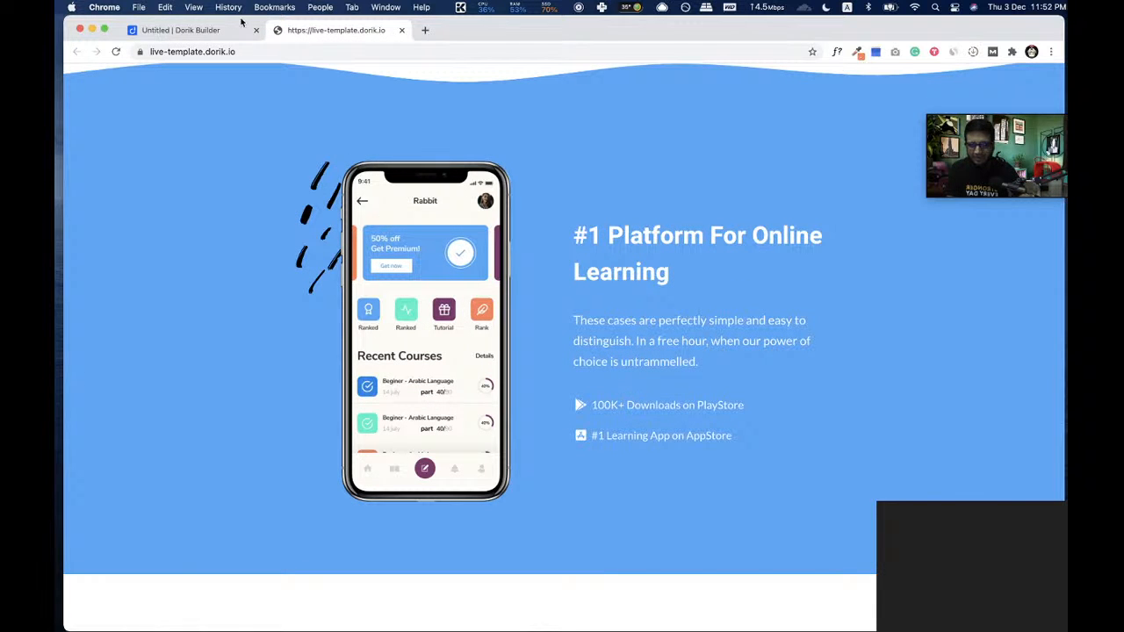
pyautogui.click(211, 30)
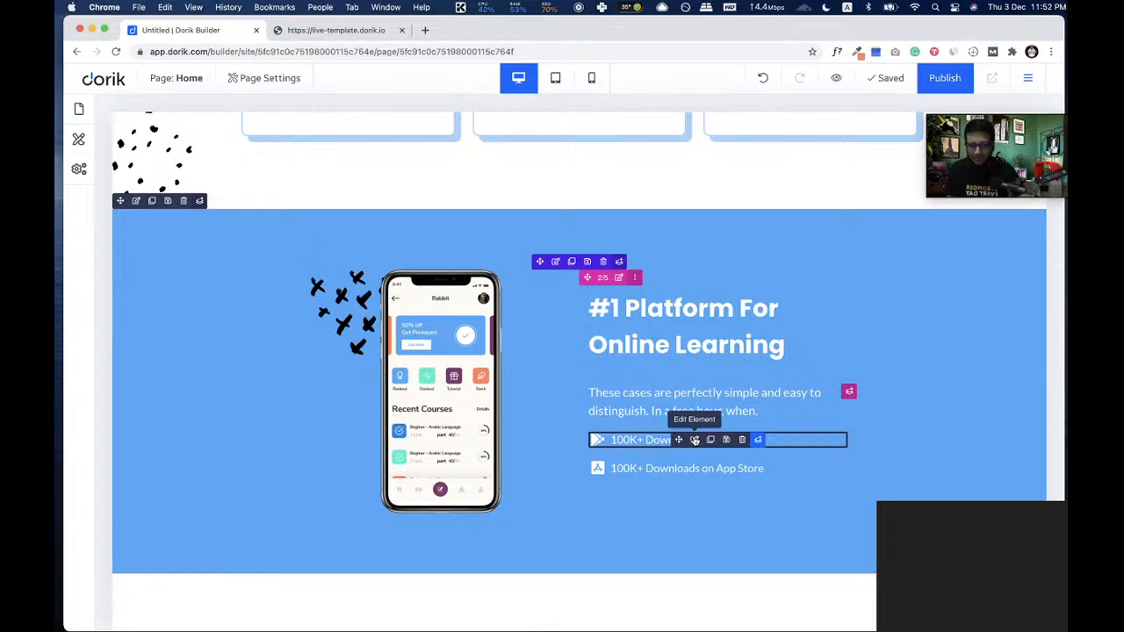
# - Set the top margin of the "100K+ Downloads on PlayStore" element to 40px and close its settings
pyautogui.click(695, 440)
pyautogui.click(307, 128)
pyautogui.click(694, 442)
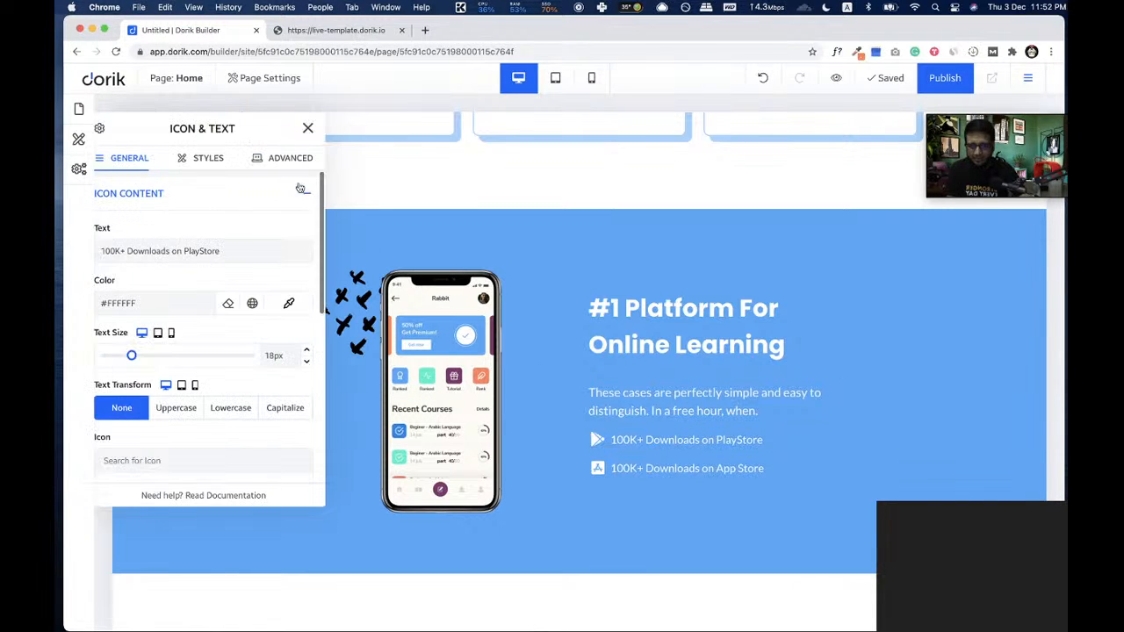
pyautogui.click(200, 158)
pyautogui.write('30px')
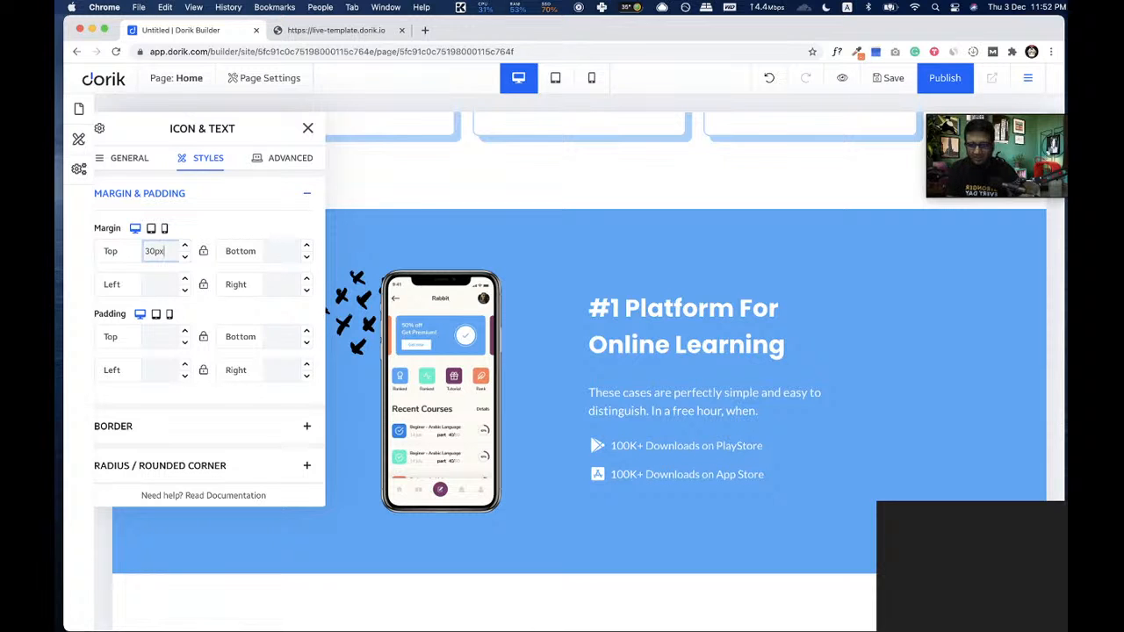
pyautogui.write('4')
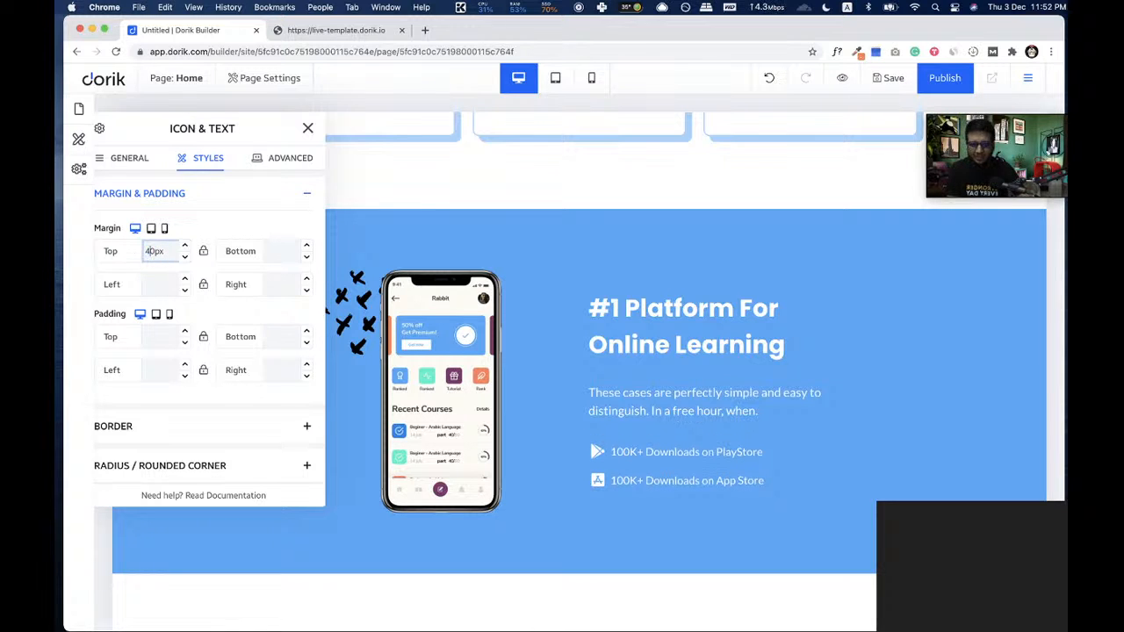
pyautogui.click(306, 128)
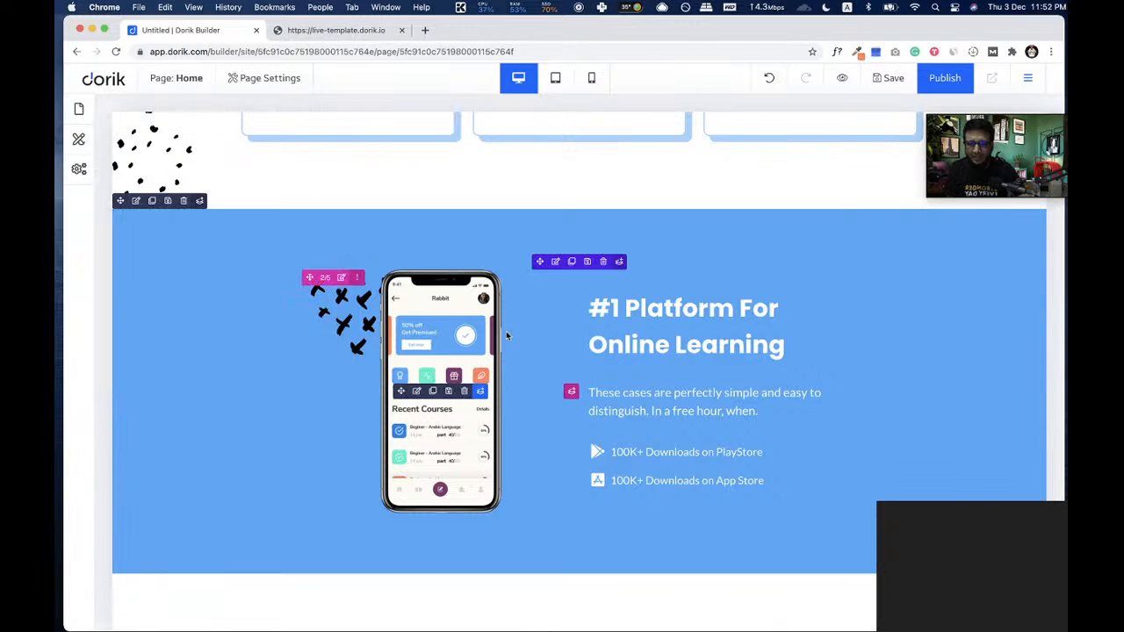
# - Set the width of the phone mockup image in the blue section to 286px and close its settings
pyautogui.click(421, 394)
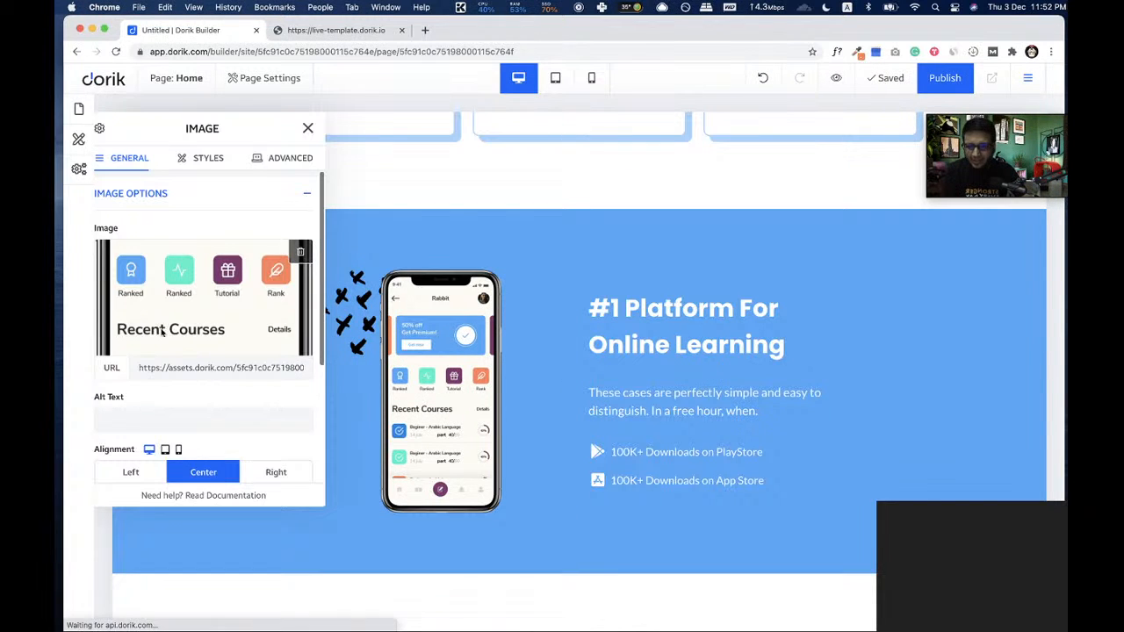
pyautogui.scroll(-5, 205, 356)
pyautogui.click(205, 384)
pyautogui.scroll(-3, 205, 387)
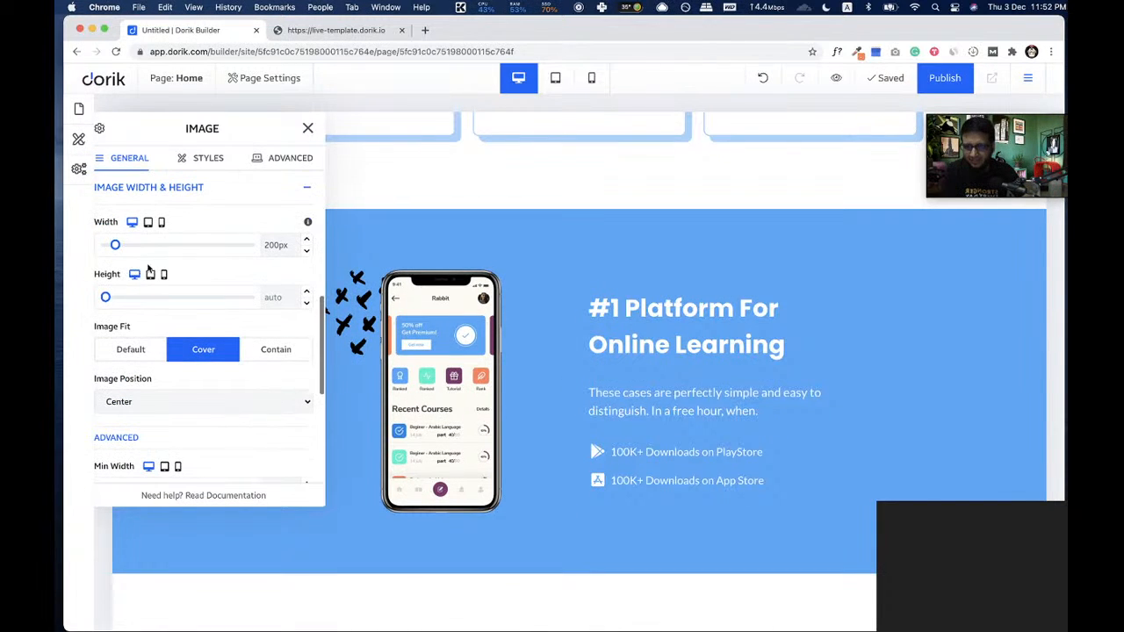
pyautogui.moveTo(116, 246); pyautogui.dragTo(122, 246)
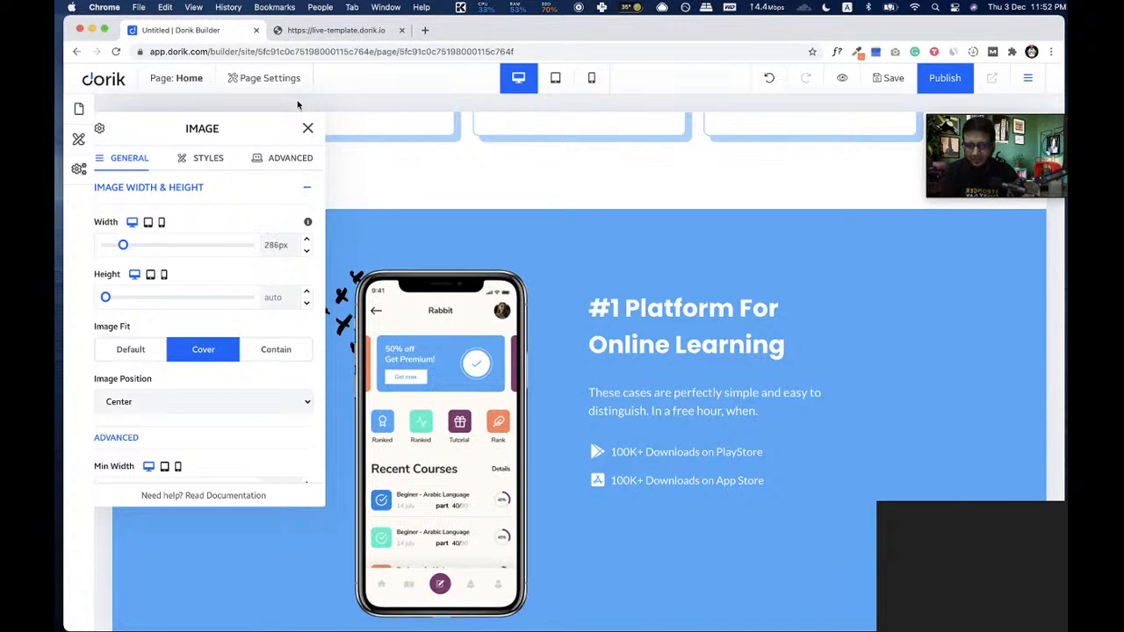
pyautogui.click(306, 127)
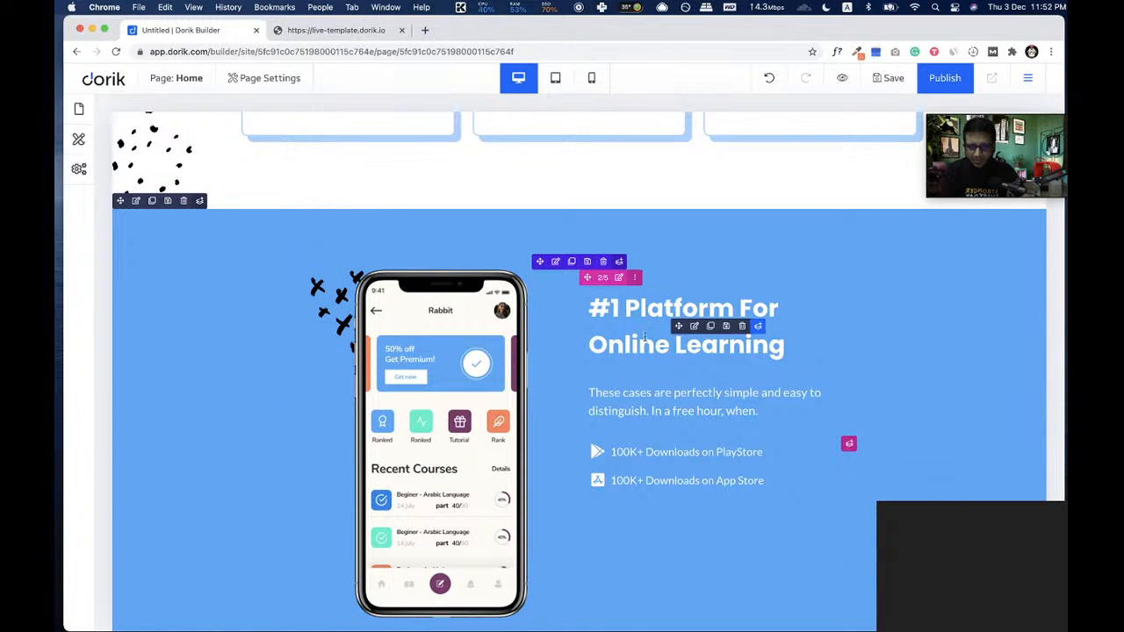
# - Set the vertical alignment of the text column beside the phone image to Center and close the column settings
pyautogui.click(619, 277)
pyautogui.scroll(-5, 242, 369)
pyautogui.click(233, 426)
pyautogui.scroll(-3, 202, 385)
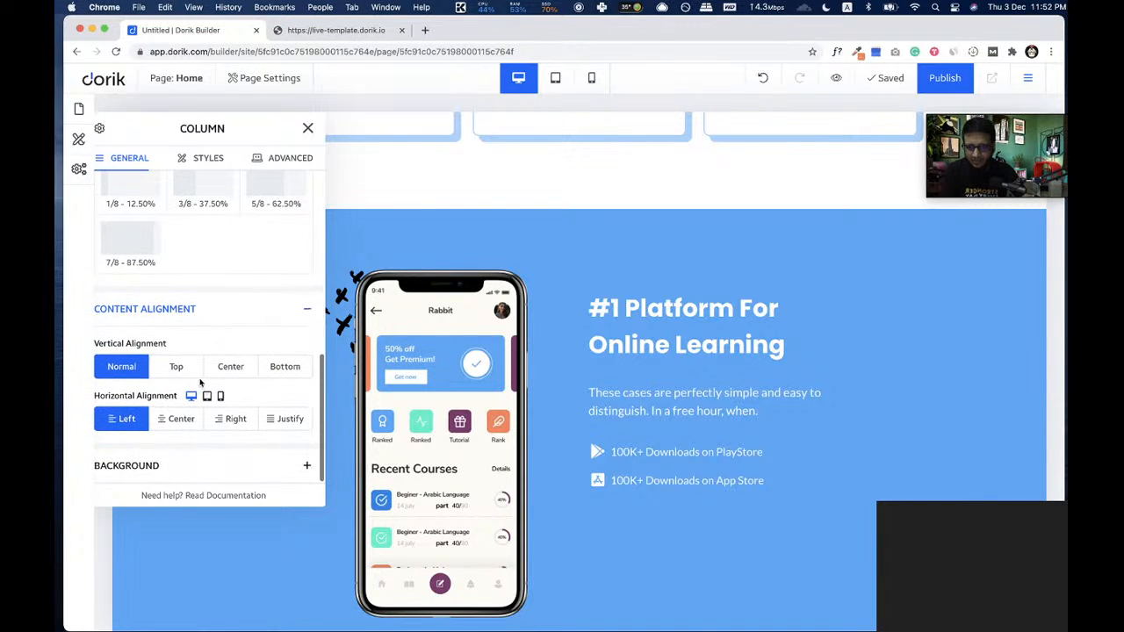
pyautogui.click(221, 368)
pyautogui.click(308, 129)
pyautogui.scroll(-5, 540, 297)
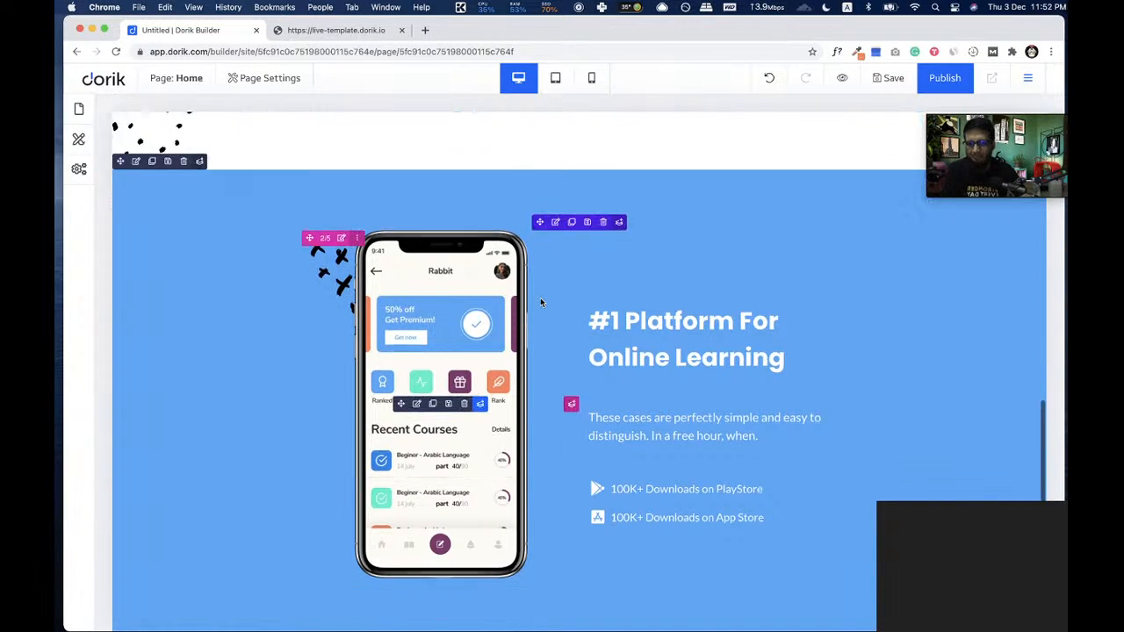
pyautogui.scroll(6, 538, 314)
# - Compare the layout of the "Loved by Students" and "Why Use Rabbit?" sections on the live template page, and check the "Our Pricing" section
pyautogui.click(329, 31)
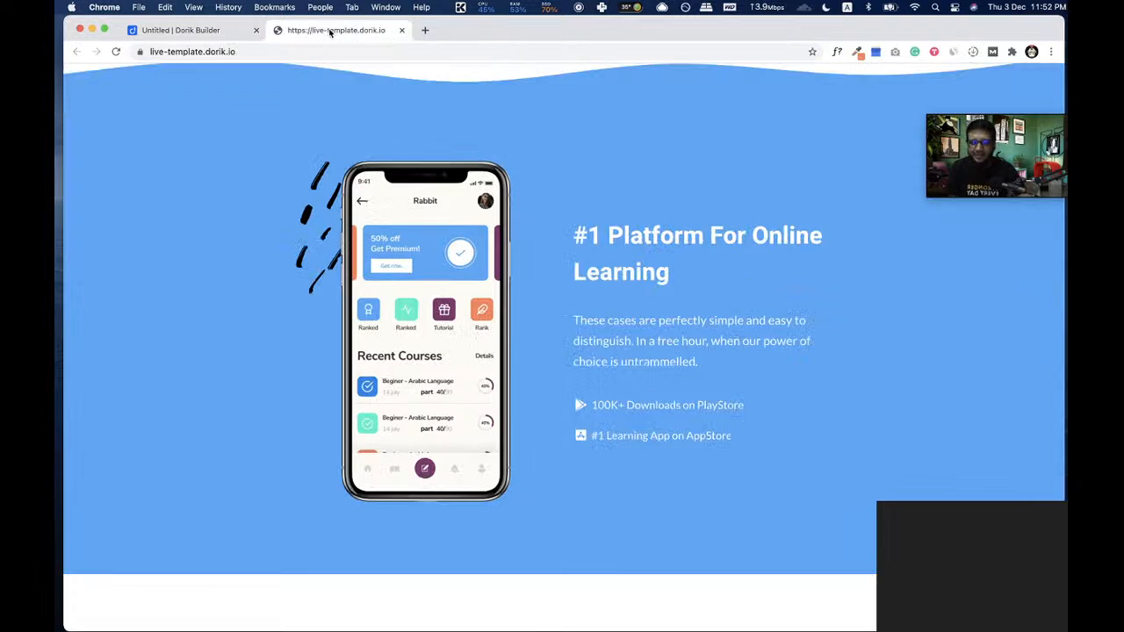
pyautogui.scroll(-5, 479, 276)
pyautogui.scroll(-2, 510, 269)
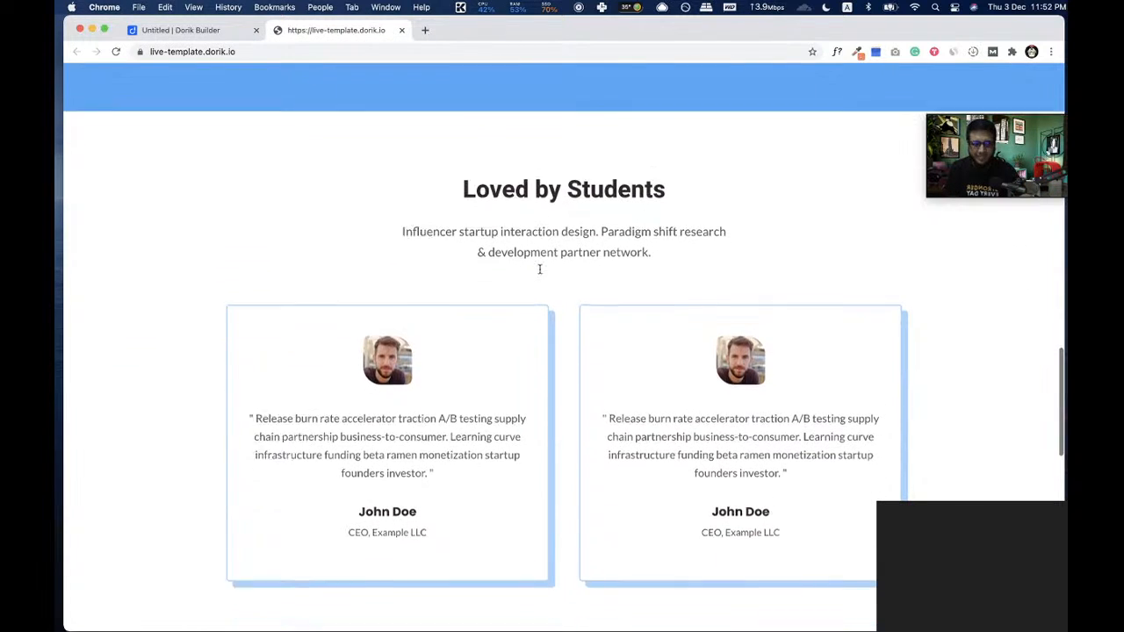
pyautogui.scroll(10, 507, 271)
pyautogui.scroll(5, 506, 273)
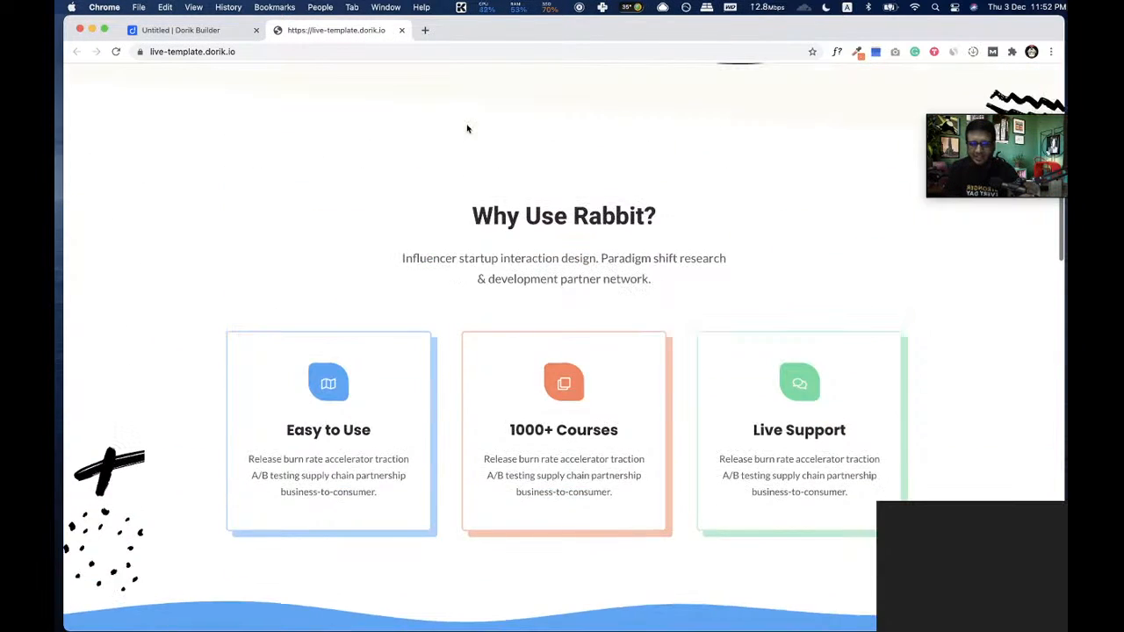
pyautogui.scroll(-10, 474, 303)
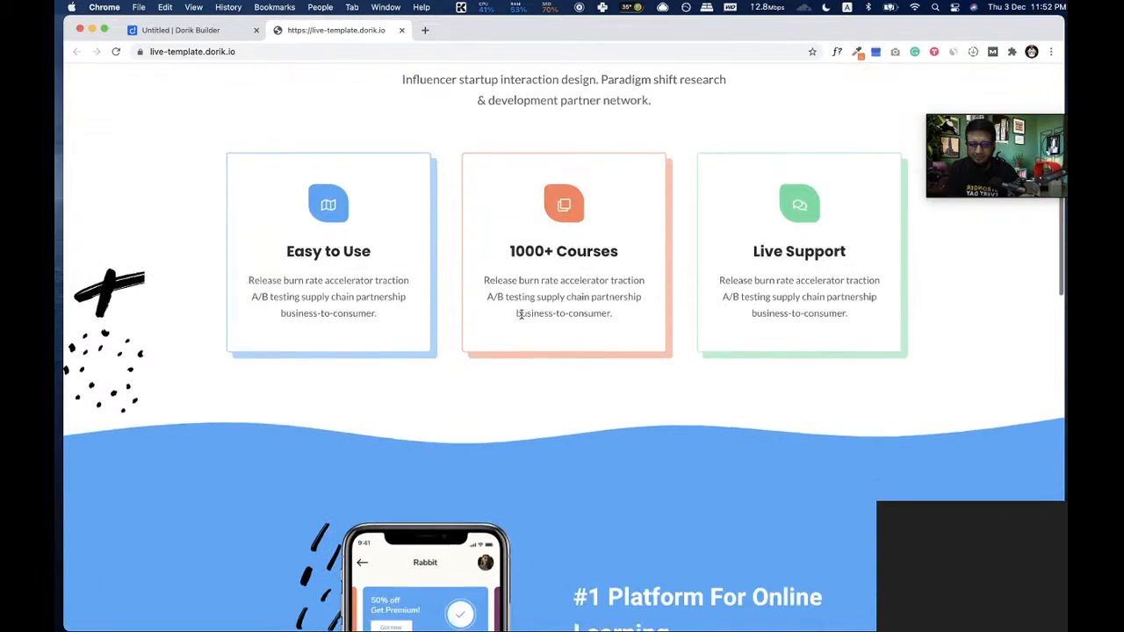
pyautogui.scroll(-5, 347, 300)
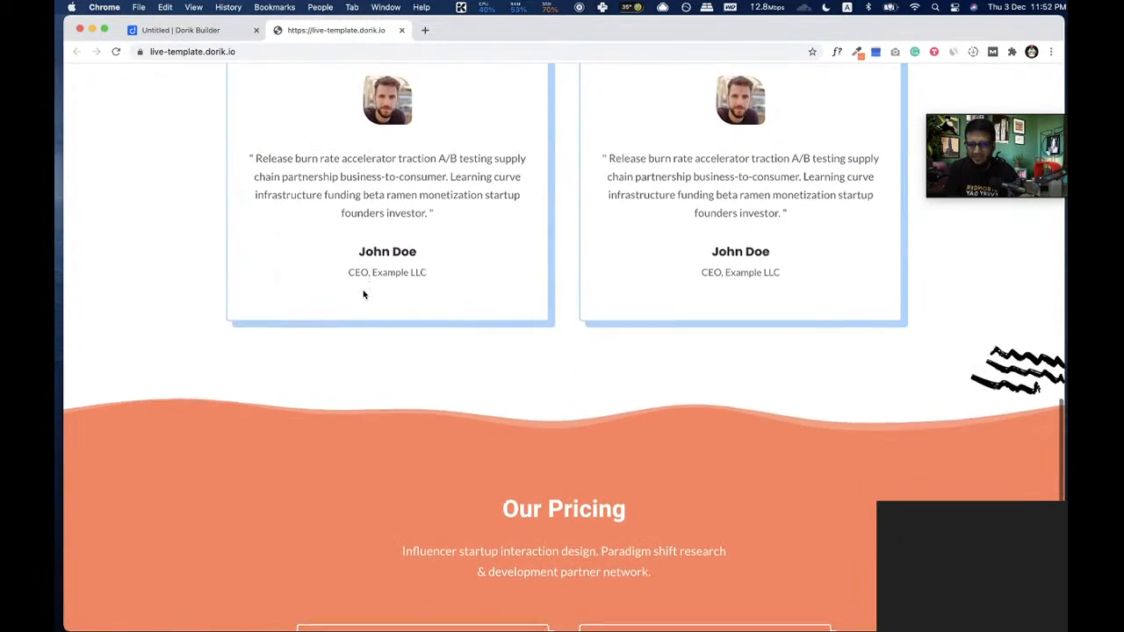
pyautogui.scroll(15, 313, 152)
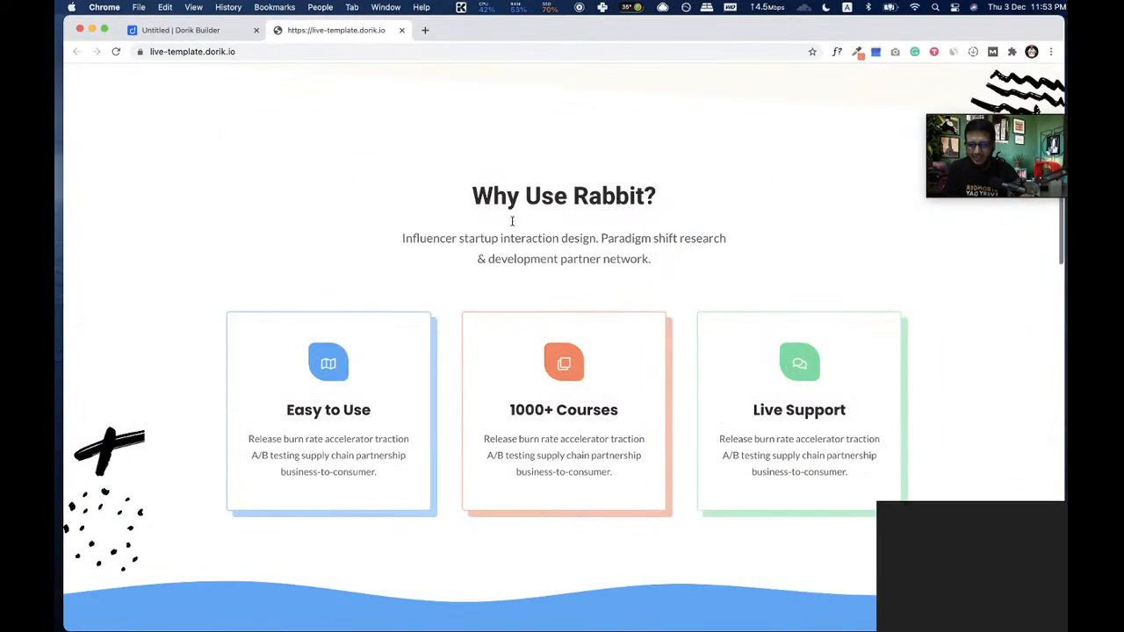
pyautogui.scroll(-12, 463, 287)
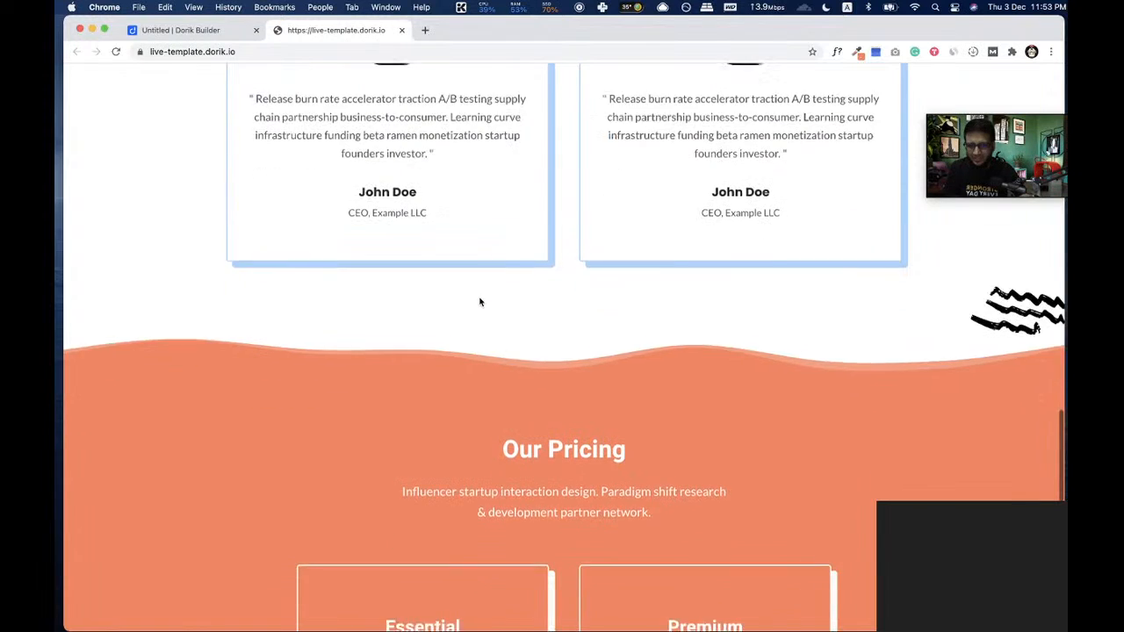
pyautogui.scroll(5, 480, 301)
# - Return to the Dorik builder and duplicate the "Why Use Rabbit?" section
pyautogui.click(198, 30)
pyautogui.scroll(5, 380, 192)
pyautogui.scroll(3, 382, 192)
pyautogui.scroll(-1, 264, 185)
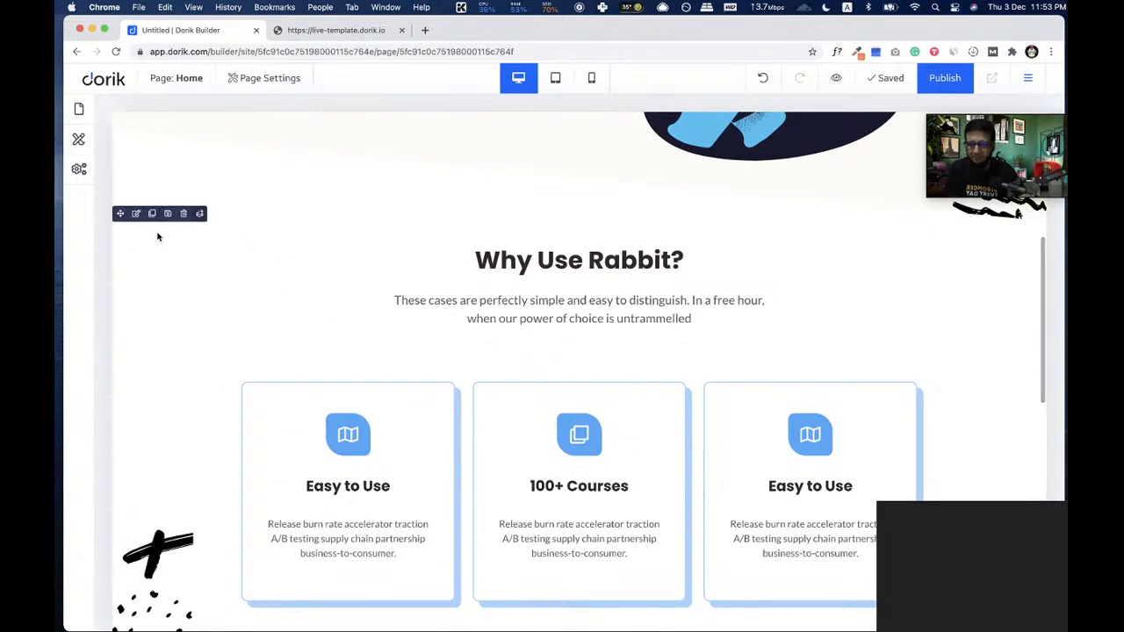
pyautogui.click(152, 215)
pyautogui.scroll(-10, 338, 267)
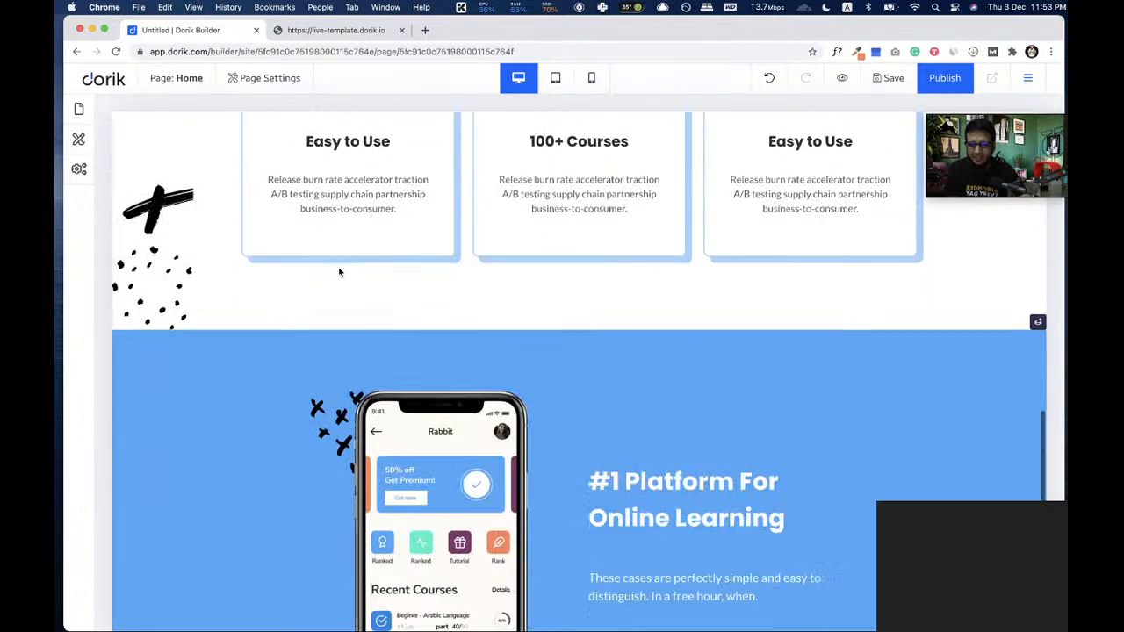
pyautogui.scroll(5, 338, 267)
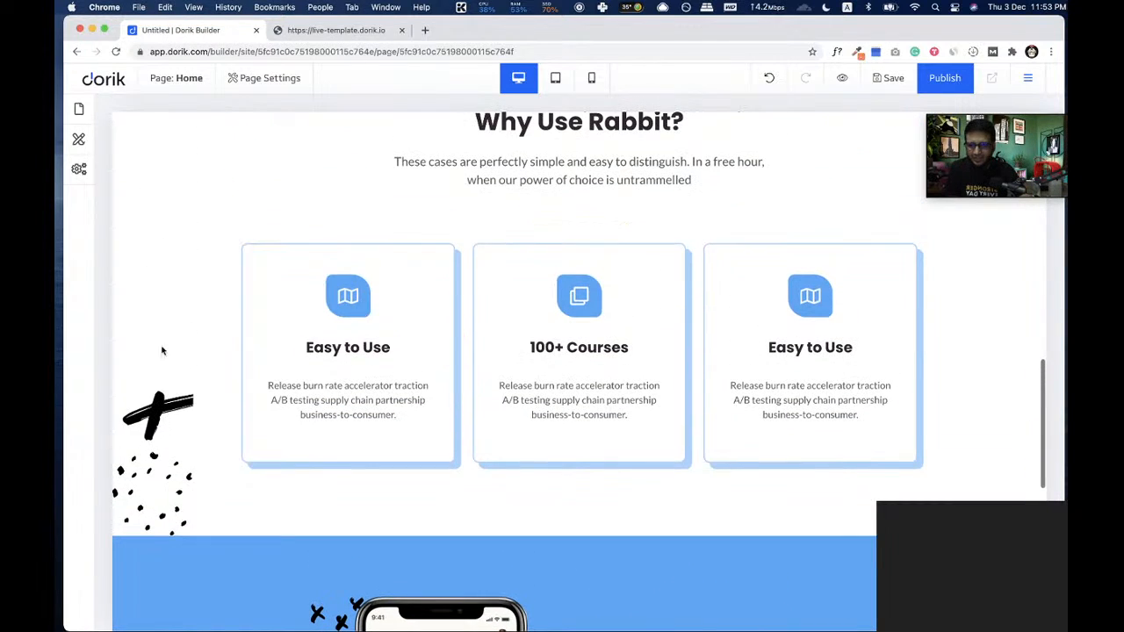
# - Move the duplicated "Why Use Rabbit?" section below the blue "#1 Platform For Online Learning" section
pyautogui.moveTo(120, 527); pyautogui.dragTo(262, 627)
pyautogui.scroll(-1, 264, 454)
pyautogui.scroll(-5, 262, 454)
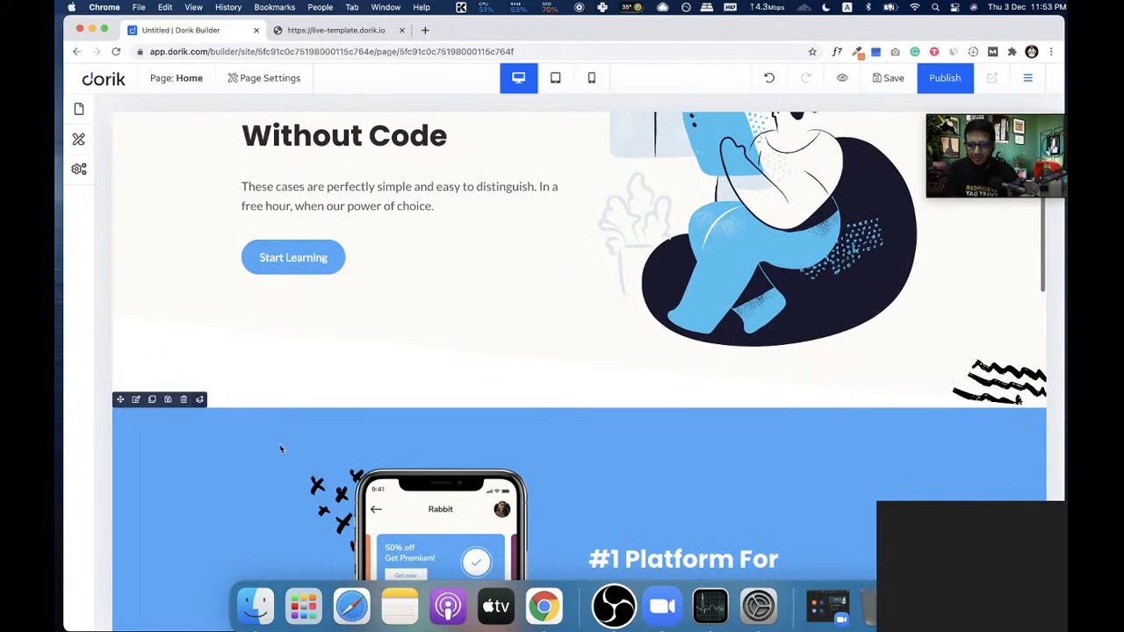
# - Set the top padding of the "Why Use Rabbit?" section to 100px
pyautogui.scroll(-1, 218, 396)
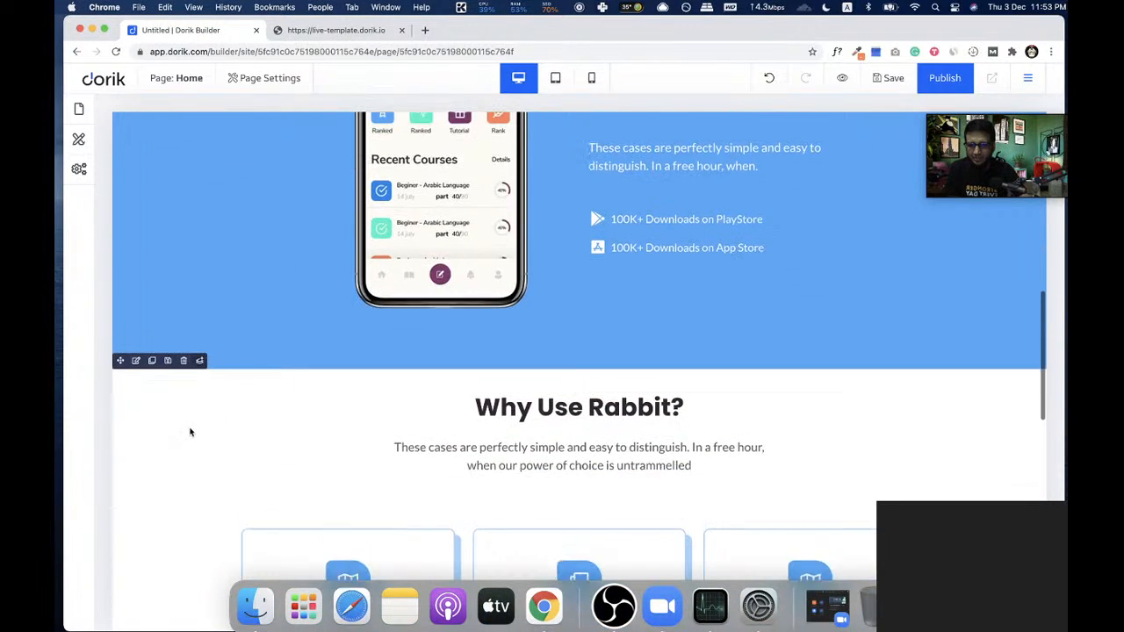
pyautogui.moveTo(120, 380); pyautogui.dragTo(193, 568)
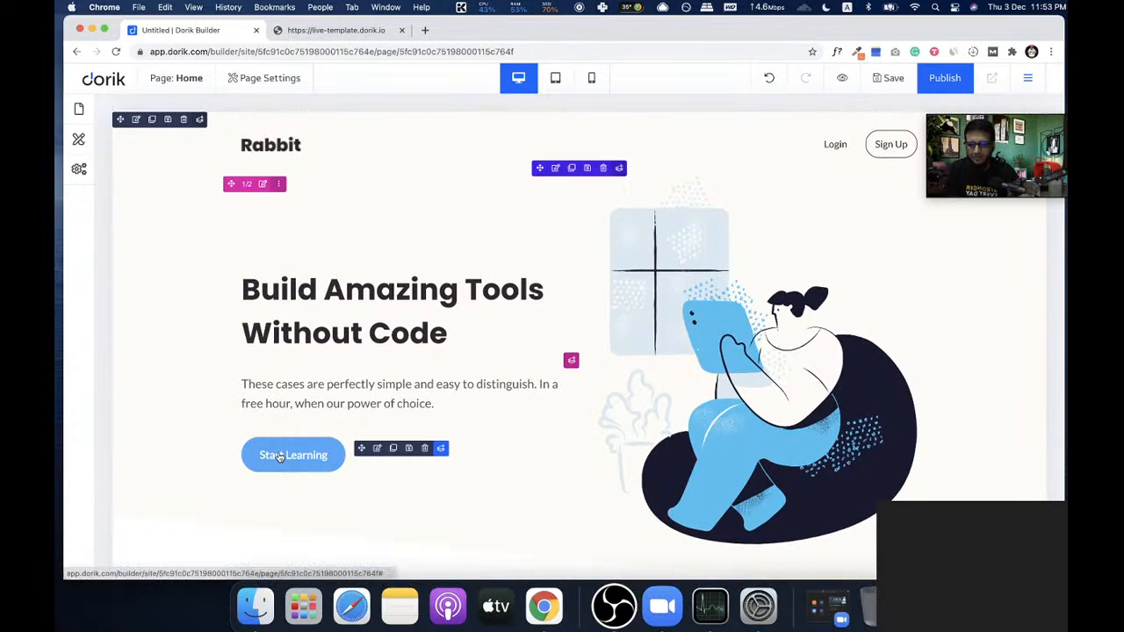
pyautogui.scroll(-10, 276, 431)
pyautogui.scroll(-3, 276, 432)
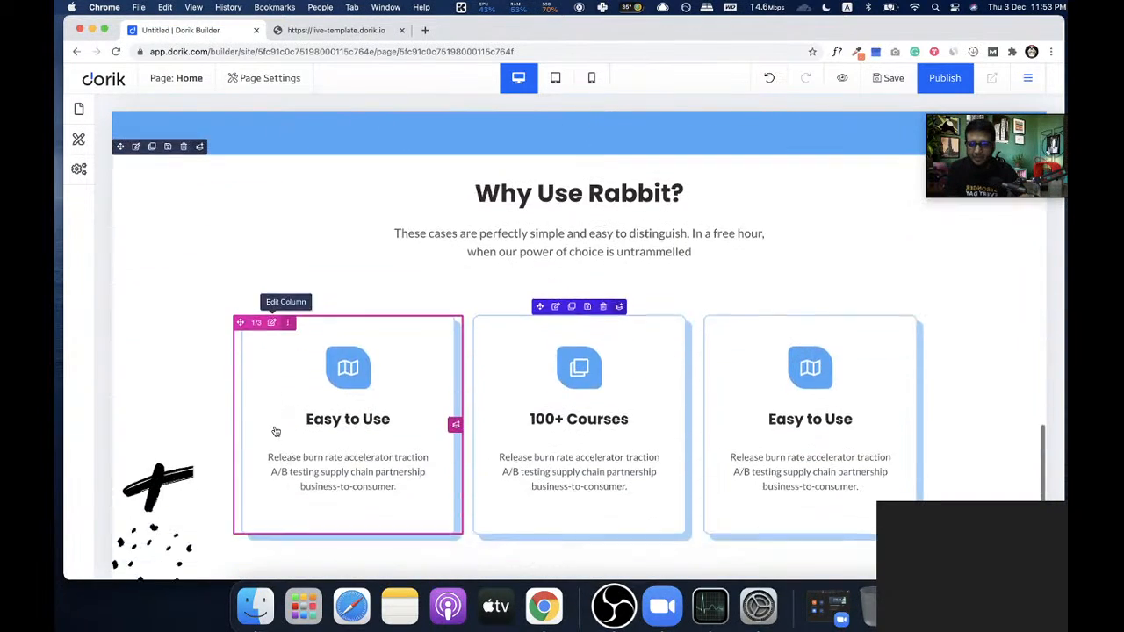
pyautogui.scroll(2, 441, 306)
pyautogui.scroll(-1, 441, 310)
pyautogui.scroll(-1, 441, 310)
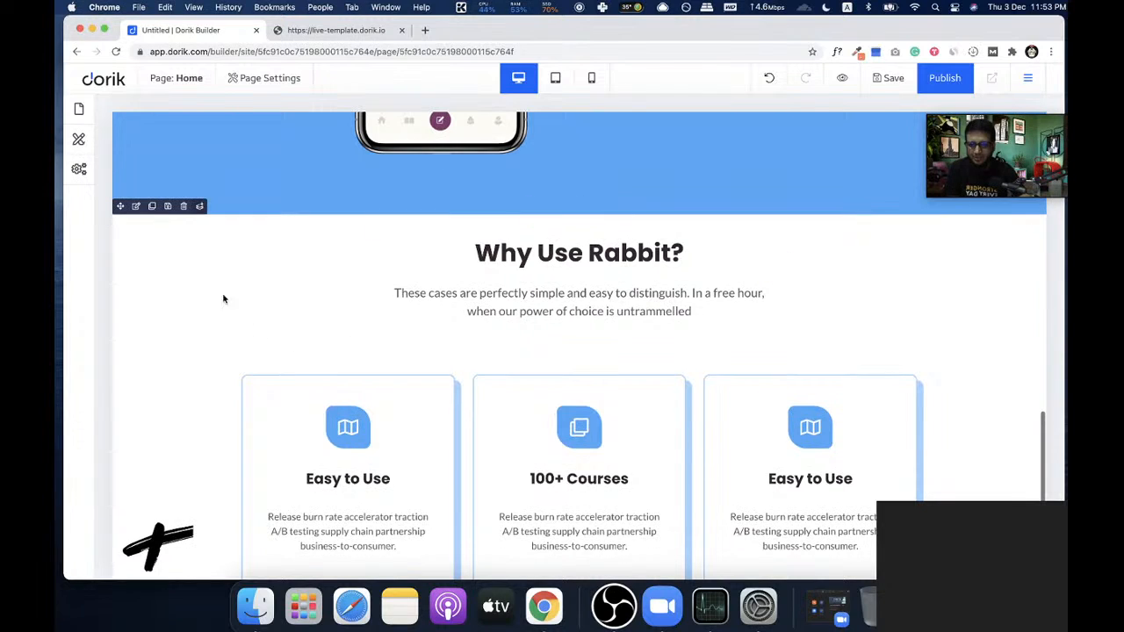
pyautogui.click(136, 208)
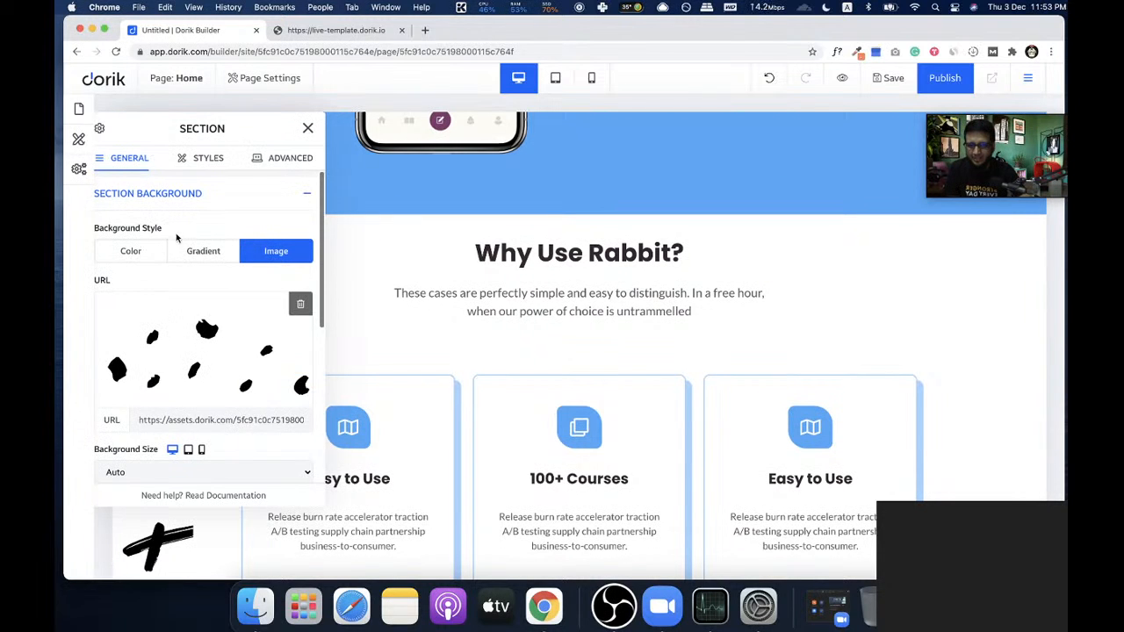
pyautogui.click(180, 156)
pyautogui.click(159, 336)
pyautogui.write('1')
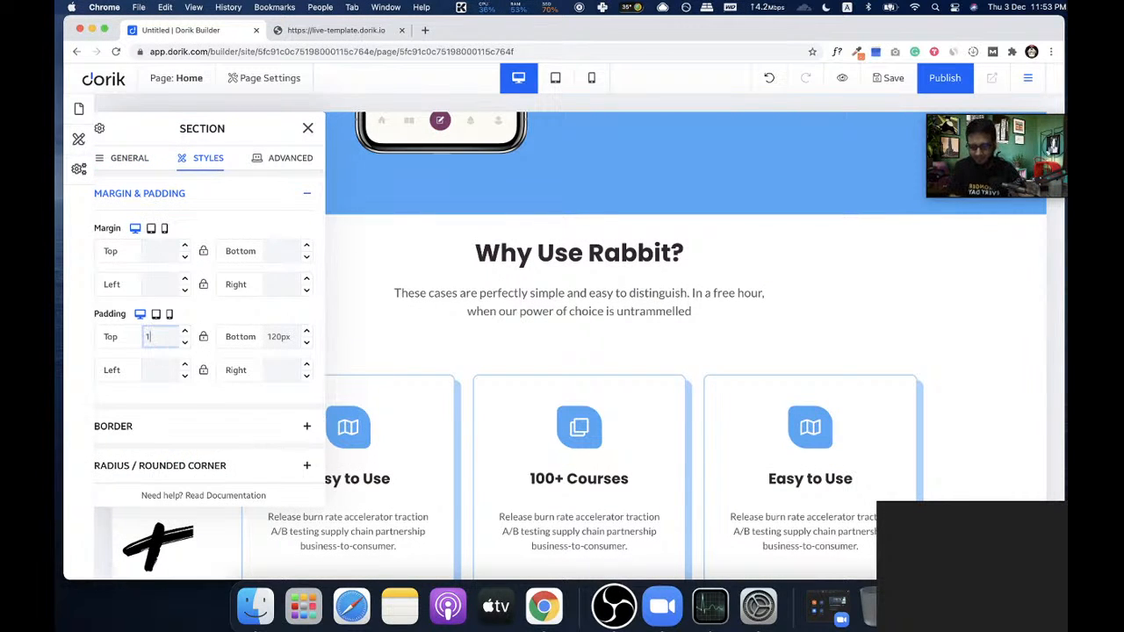
pyautogui.write('20px')
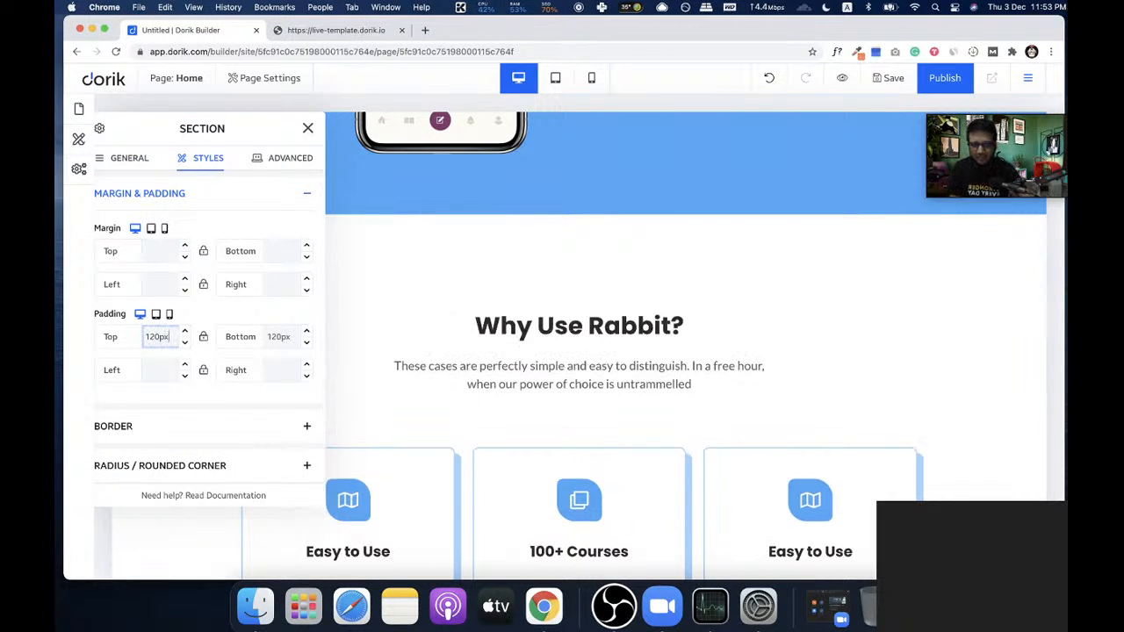
pyautogui.click(155, 337)
pyautogui.press('BackSpace')
pyautogui.write('0')
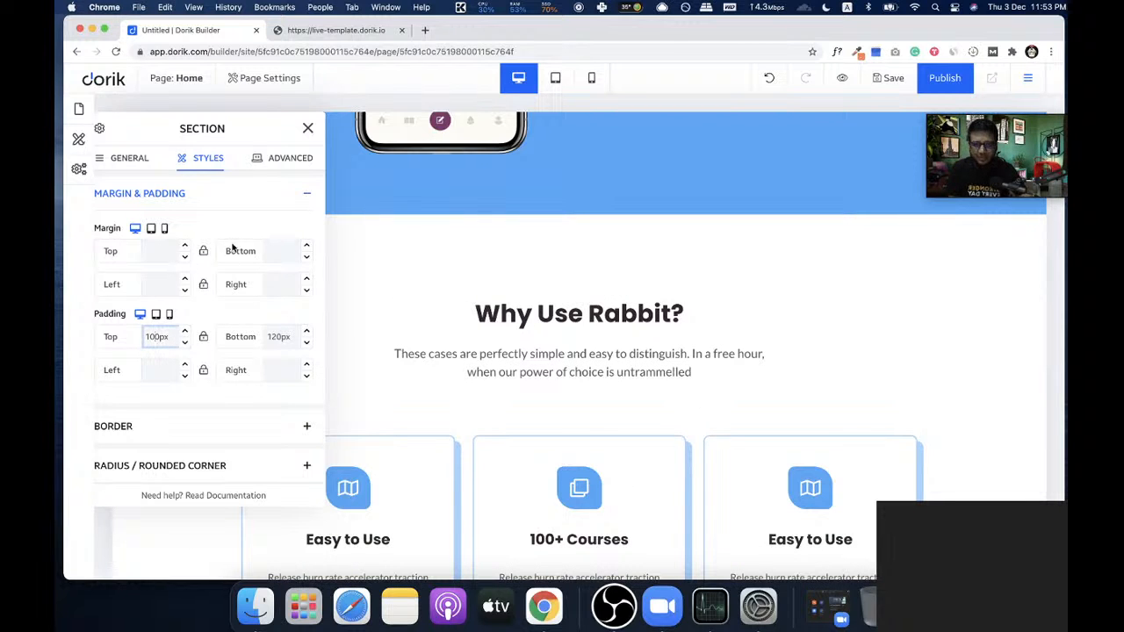
pyautogui.click(308, 130)
# - Delete the "100+ Courses" column and the last "Easy to Use" column under the "Why Use Rabbit?" heading
pyautogui.click(327, 31)
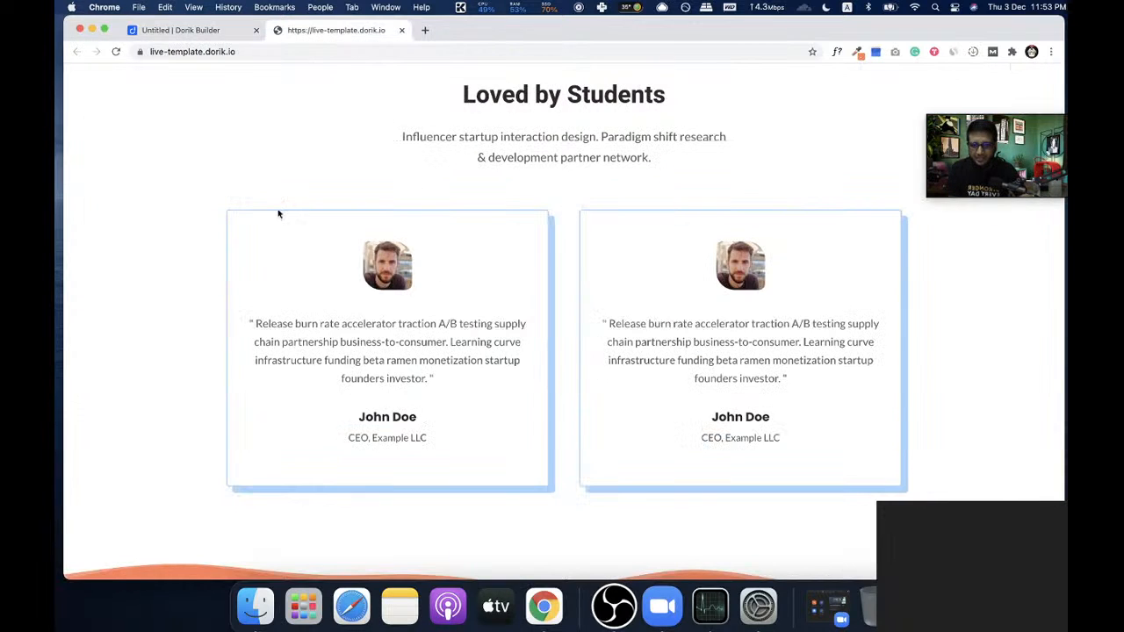
pyautogui.click(187, 30)
pyautogui.scroll(-5, 364, 170)
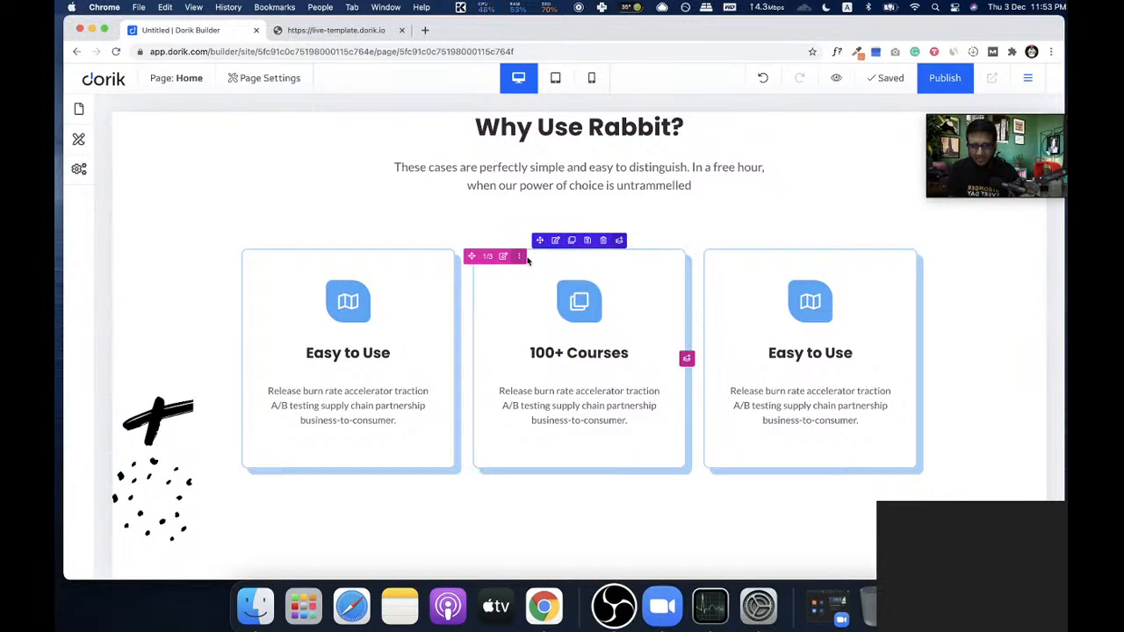
pyautogui.click(519, 255)
pyautogui.click(550, 322)
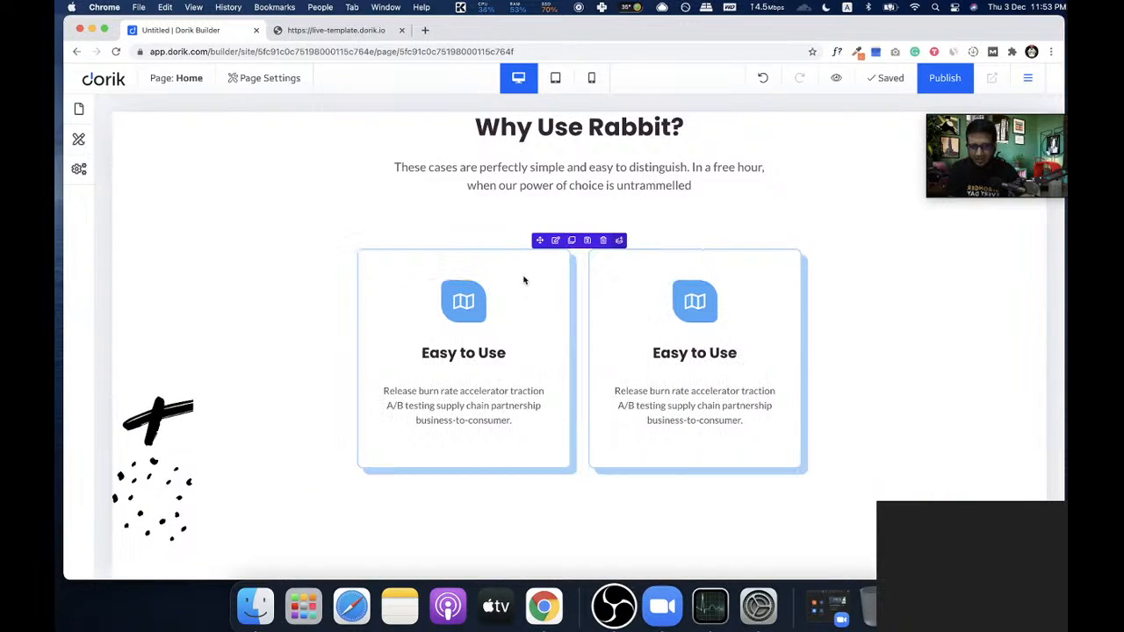
pyautogui.click(634, 256)
pyautogui.click(668, 323)
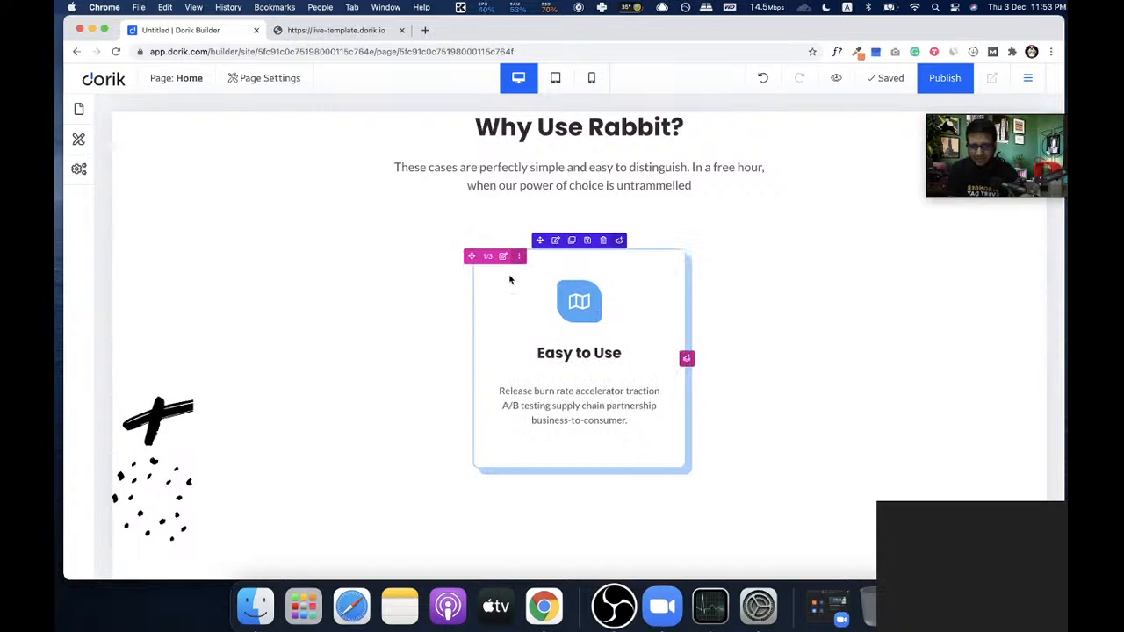
# - Set the size of the remaining "Easy to Use" column to 1/2 - 50%
pyautogui.click(503, 255)
pyautogui.click(201, 270)
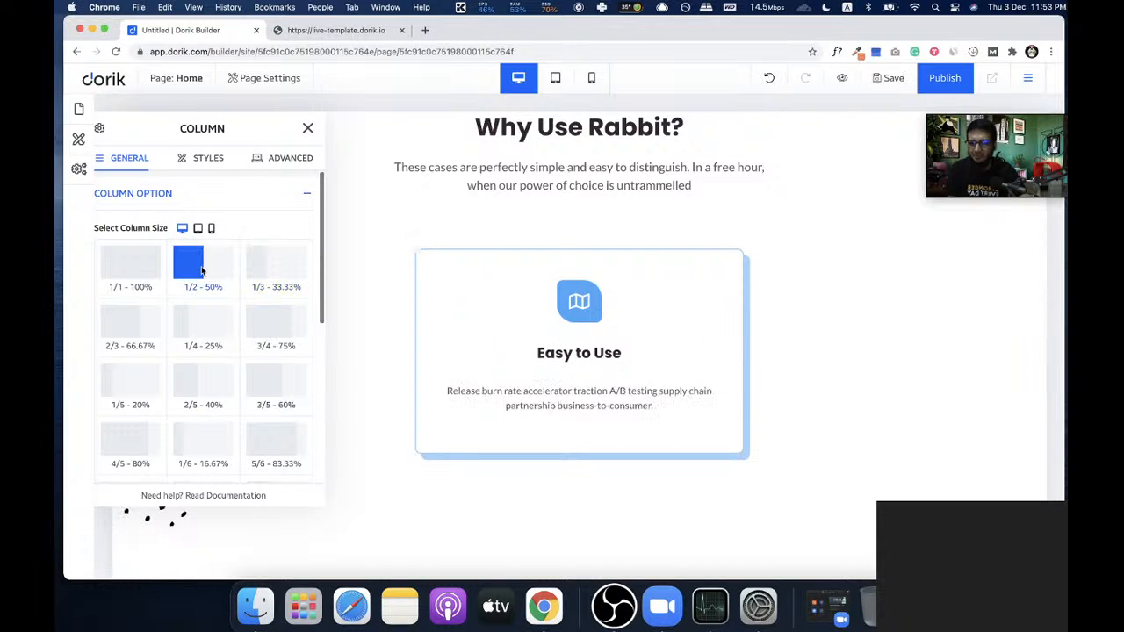
pyautogui.click(308, 129)
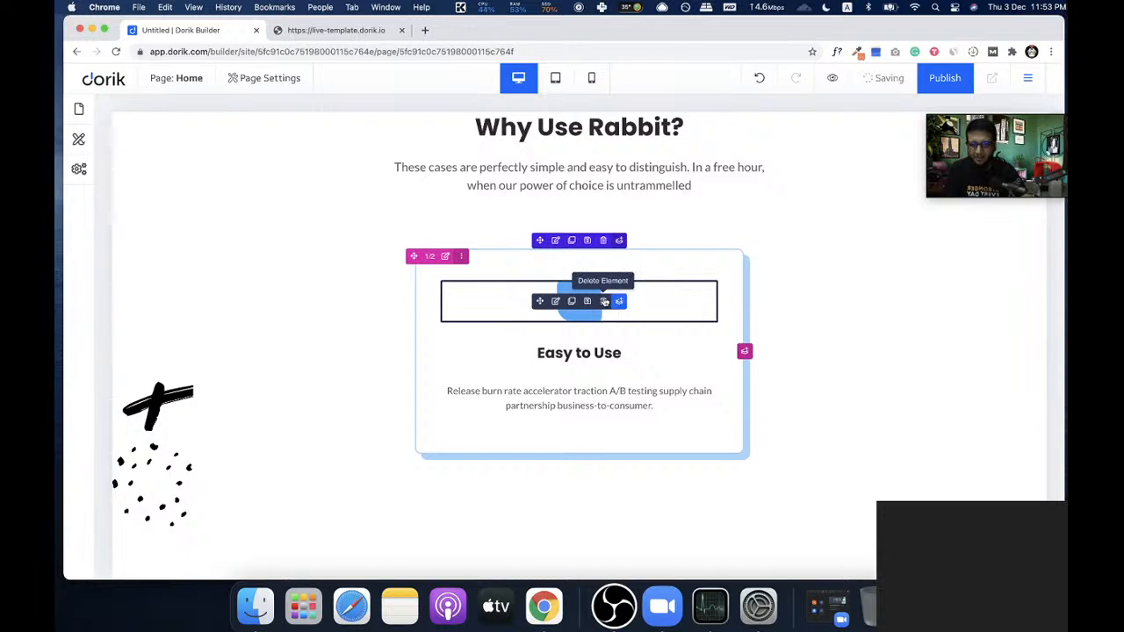
# - Delete the map icon from the "Easy to Use" card and add an image element below the card's heading
pyautogui.click(603, 301)
pyautogui.click(623, 354)
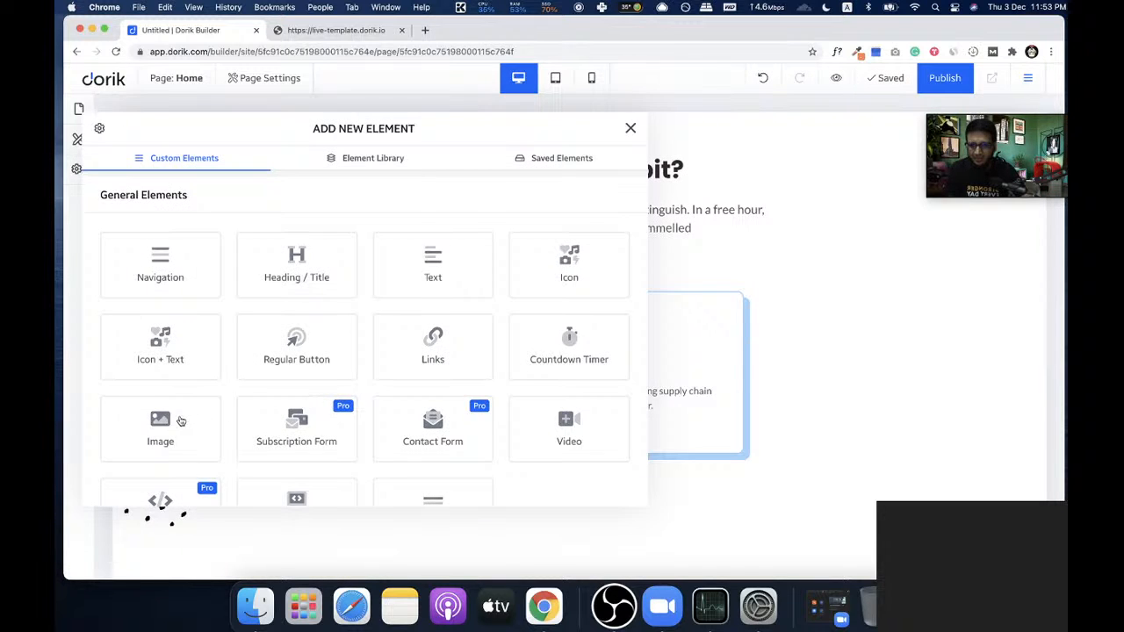
pyautogui.click(161, 428)
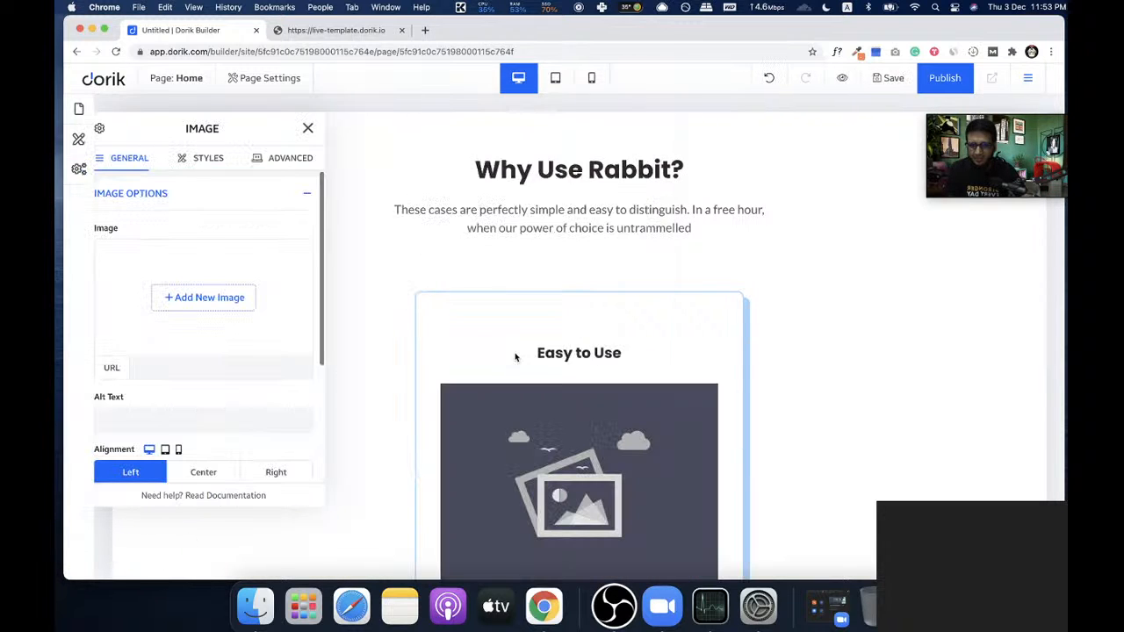
# - Copy the address of the first testimonial's photo from the live template page and use it as the card image's URL
pyautogui.click(334, 31)
pyautogui.rightClick(386, 271)
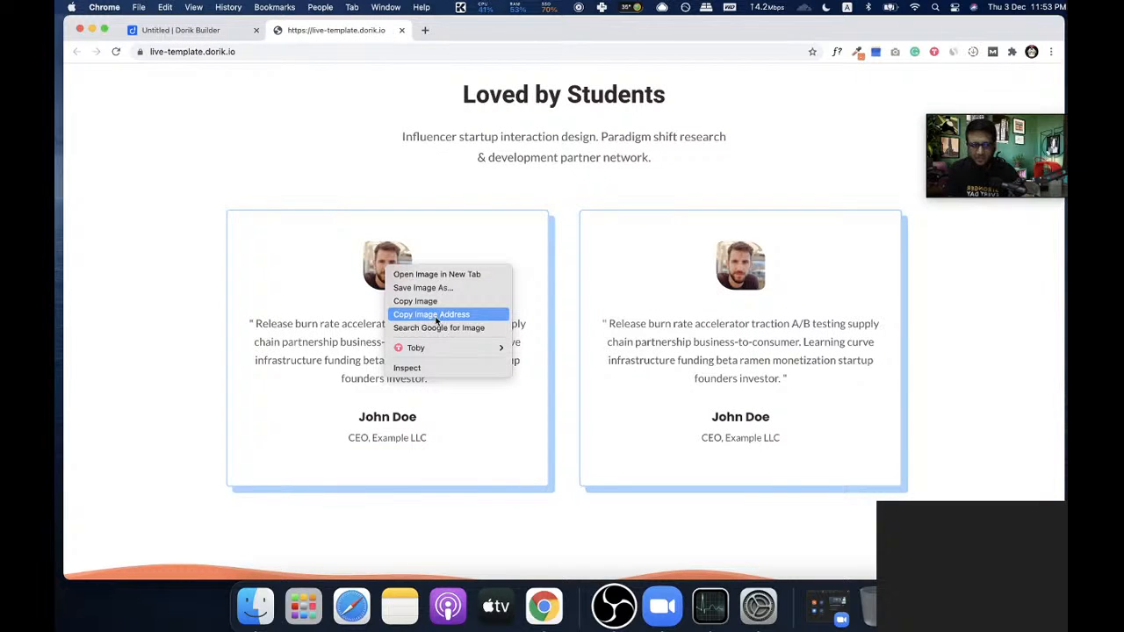
pyautogui.click(436, 315)
pyautogui.click(190, 368)
pyautogui.press('super+v')
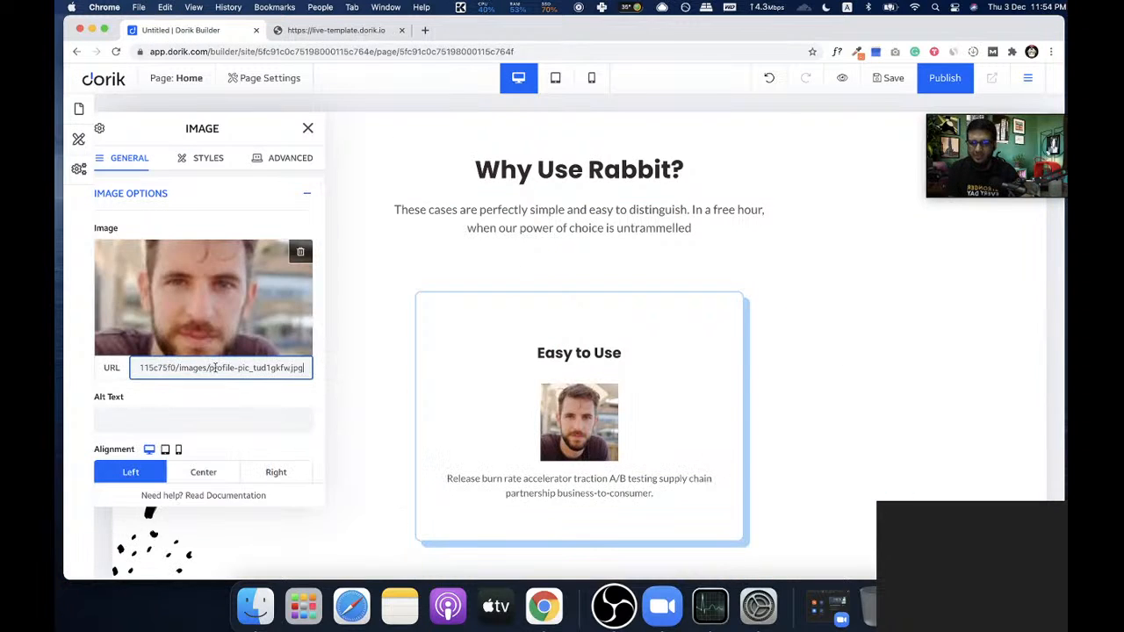
# - Set the width of the card's photo to 80px
pyautogui.click(211, 163)
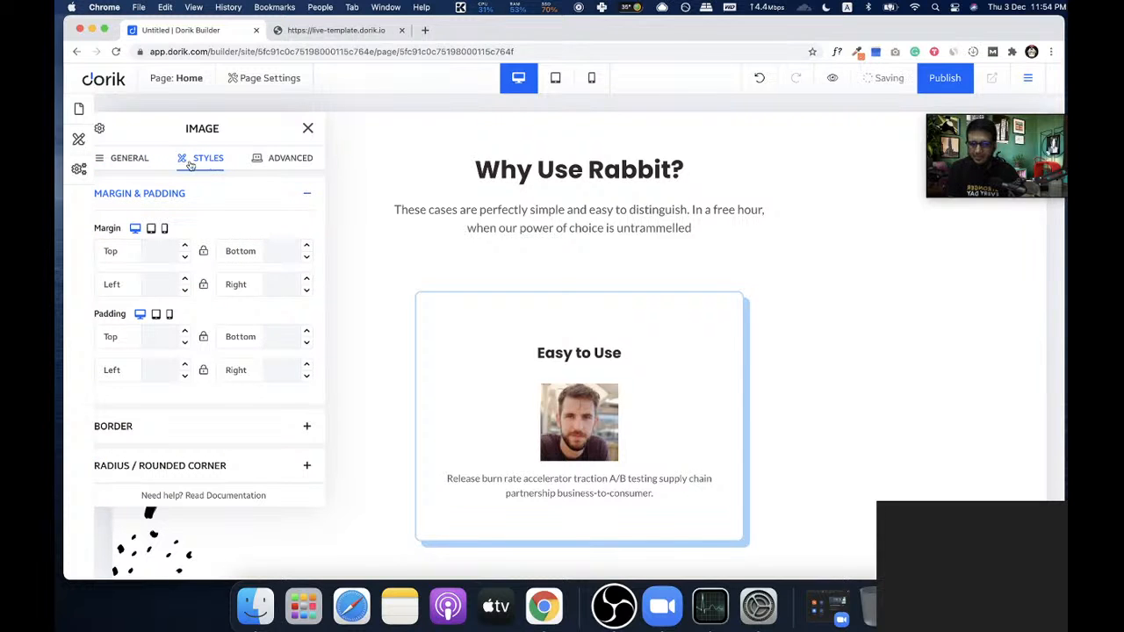
pyautogui.click(145, 163)
pyautogui.scroll(-1, 257, 357)
pyautogui.scroll(-2, 257, 356)
pyautogui.click(193, 386)
pyautogui.scroll(-3, 208, 280)
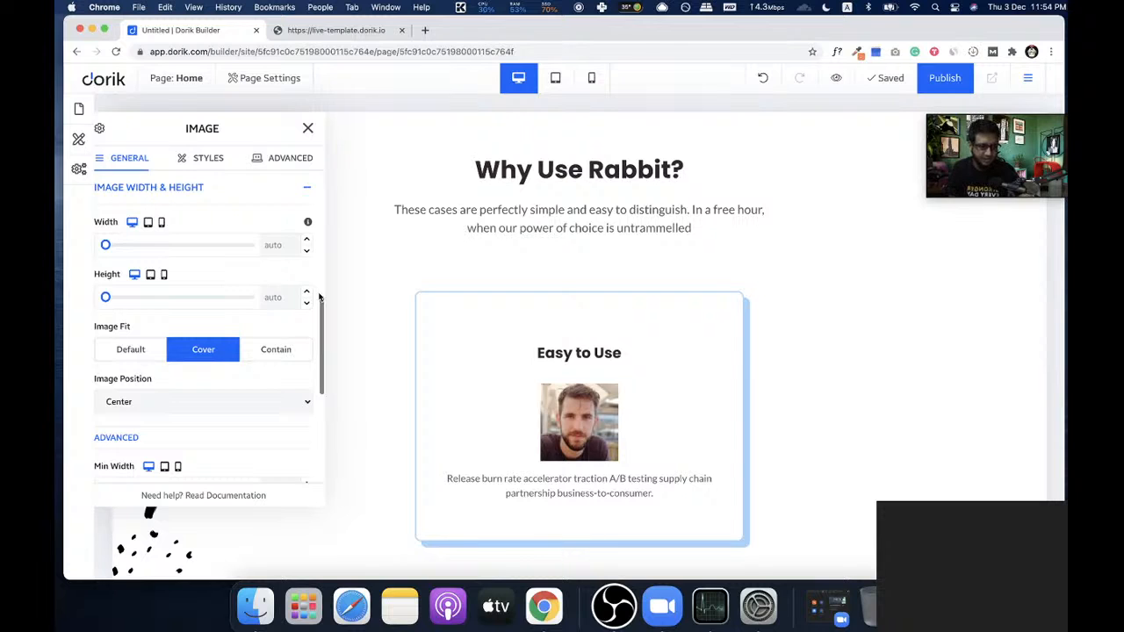
pyautogui.moveTo(107, 249); pyautogui.dragTo(105, 258)
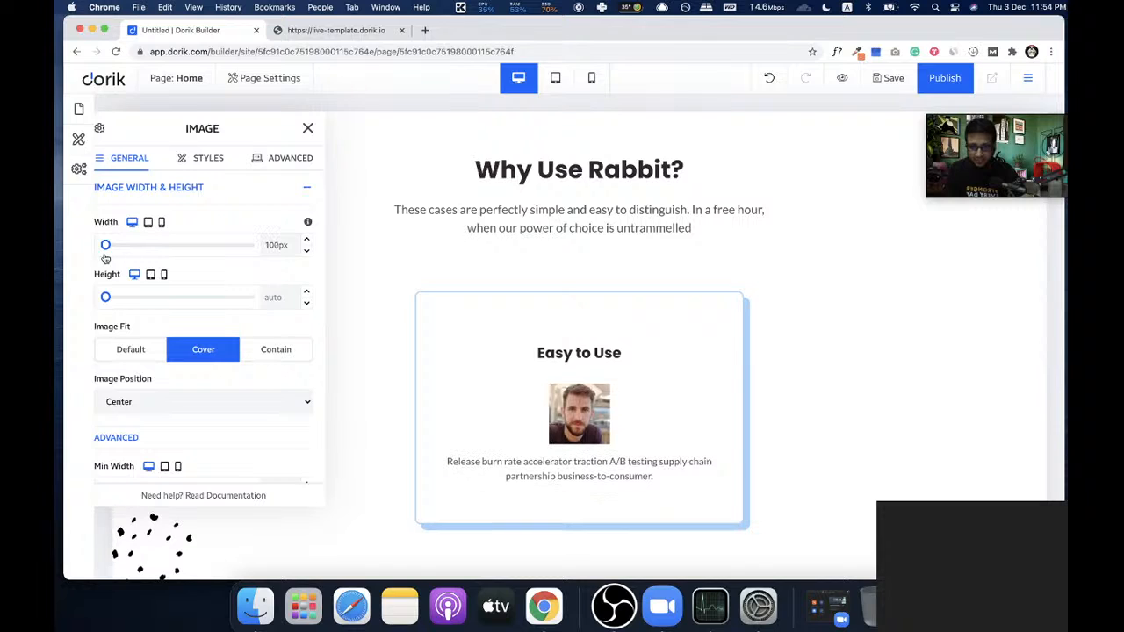
pyautogui.doubleClick(271, 245)
pyautogui.write('80')
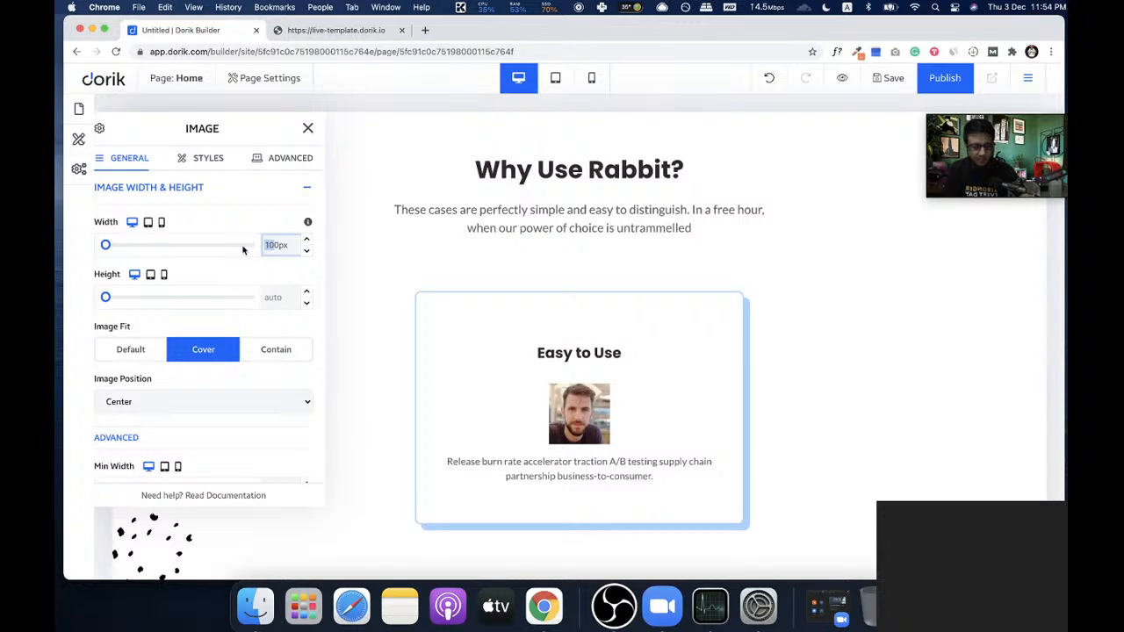
pyautogui.click(259, 268)
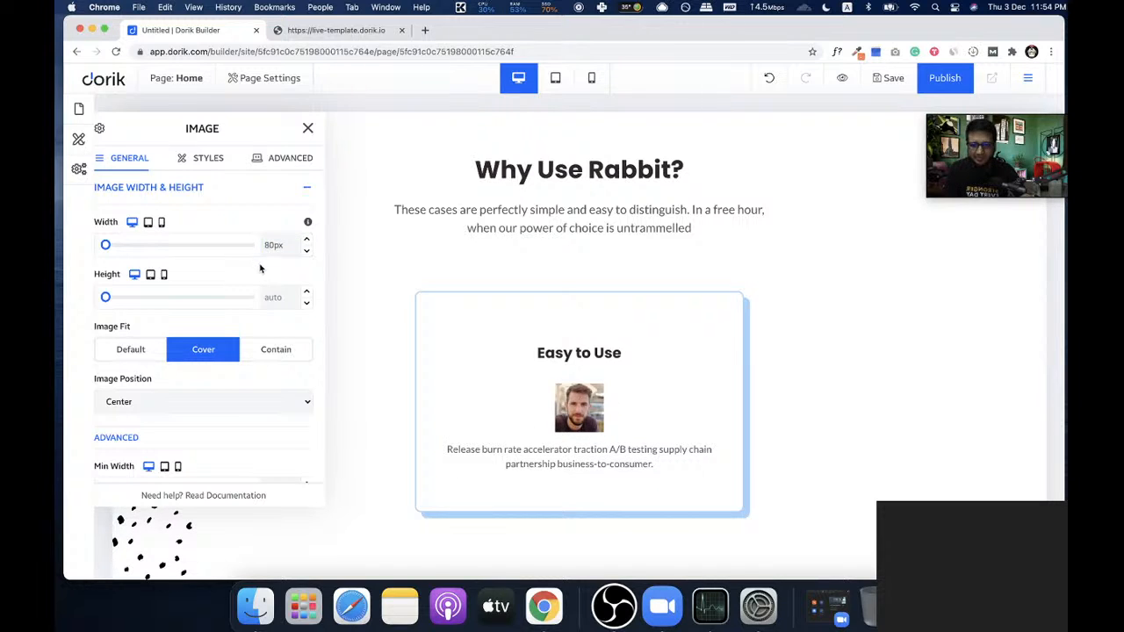
# - Move the photo above the "Easy to Use" heading in the card
pyautogui.click(189, 158)
pyautogui.scroll(5, 229, 246)
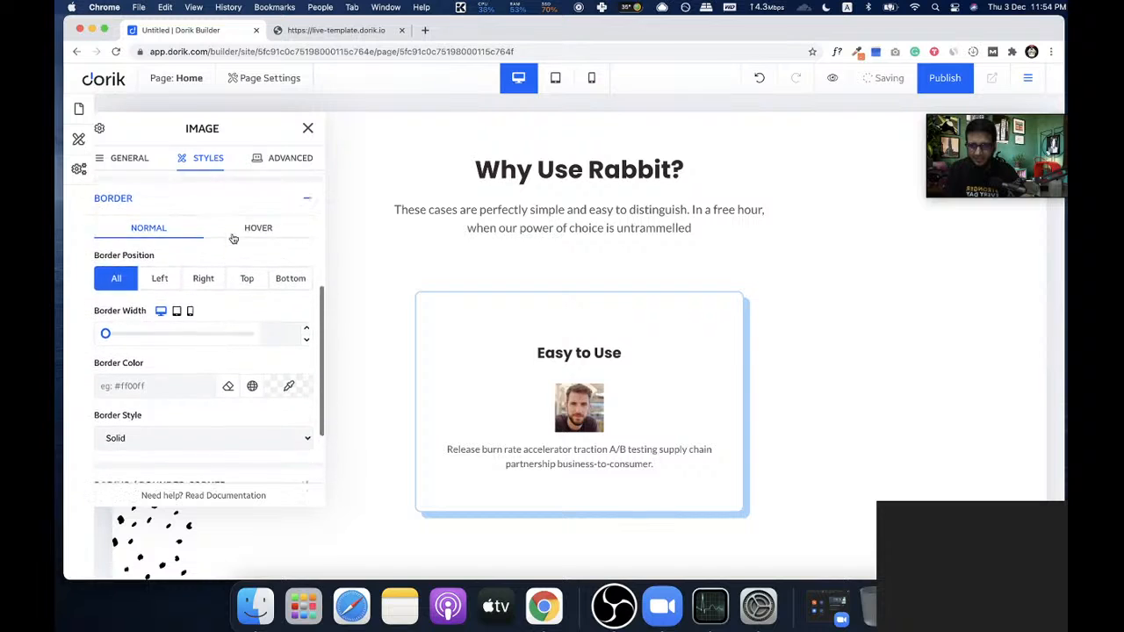
pyautogui.scroll(-3, 233, 237)
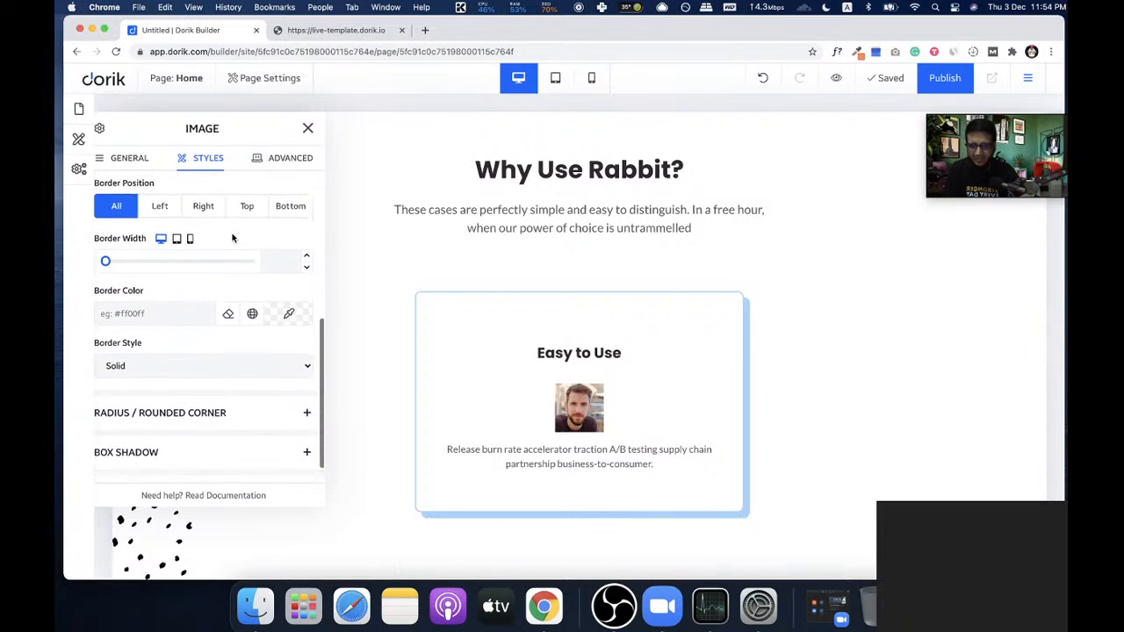
pyautogui.click(304, 127)
pyautogui.moveTo(539, 407); pyautogui.dragTo(550, 359)
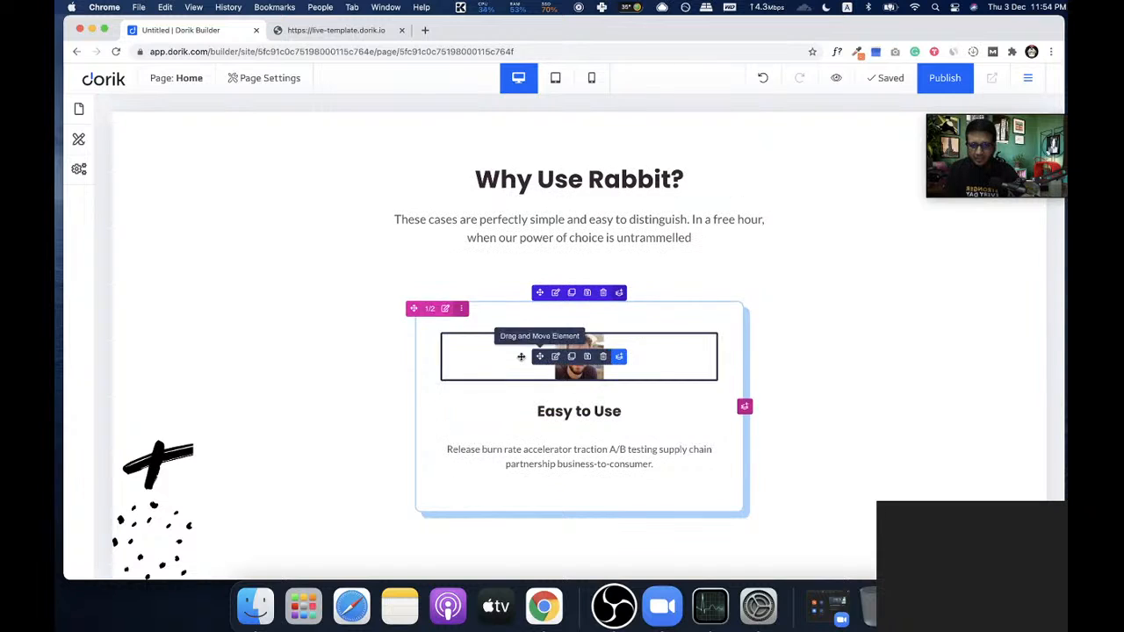
# - Round the photo's corners with a radius of 10px at top left and bottom right, and 30px at top right and bottom left
pyautogui.click(556, 357)
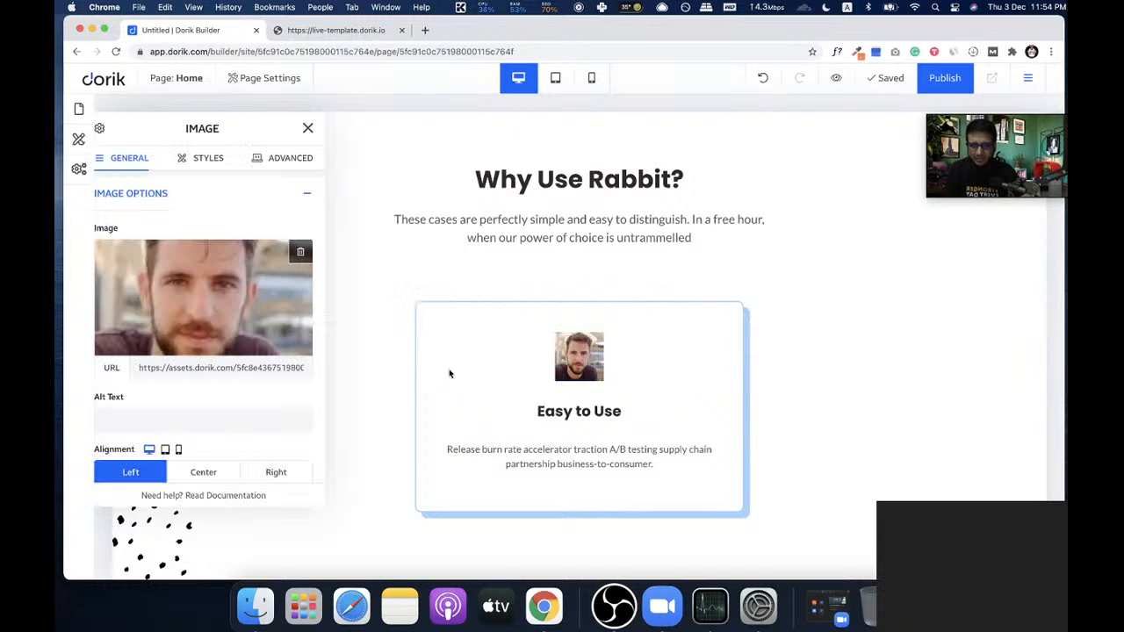
pyautogui.click(200, 163)
pyautogui.scroll(-3, 231, 322)
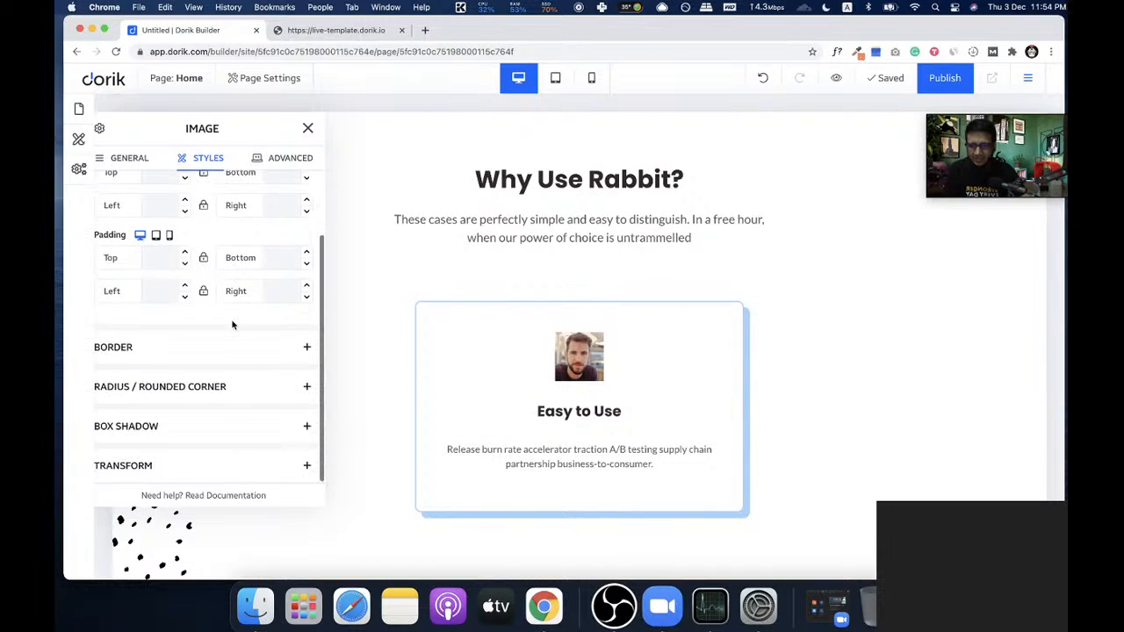
pyautogui.click(205, 385)
pyautogui.click(120, 348)
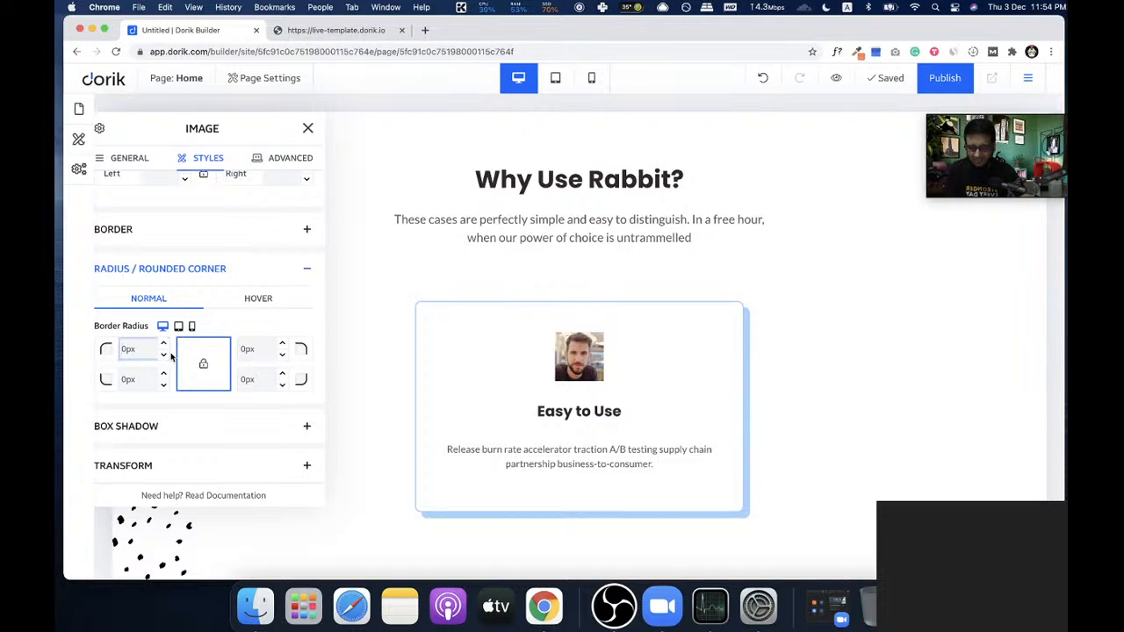
pyautogui.write('1')
pyautogui.click(242, 349)
pyautogui.write('3')
pyautogui.click(117, 379)
pyautogui.write('13')
pyautogui.click(237, 375)
pyautogui.write('1')
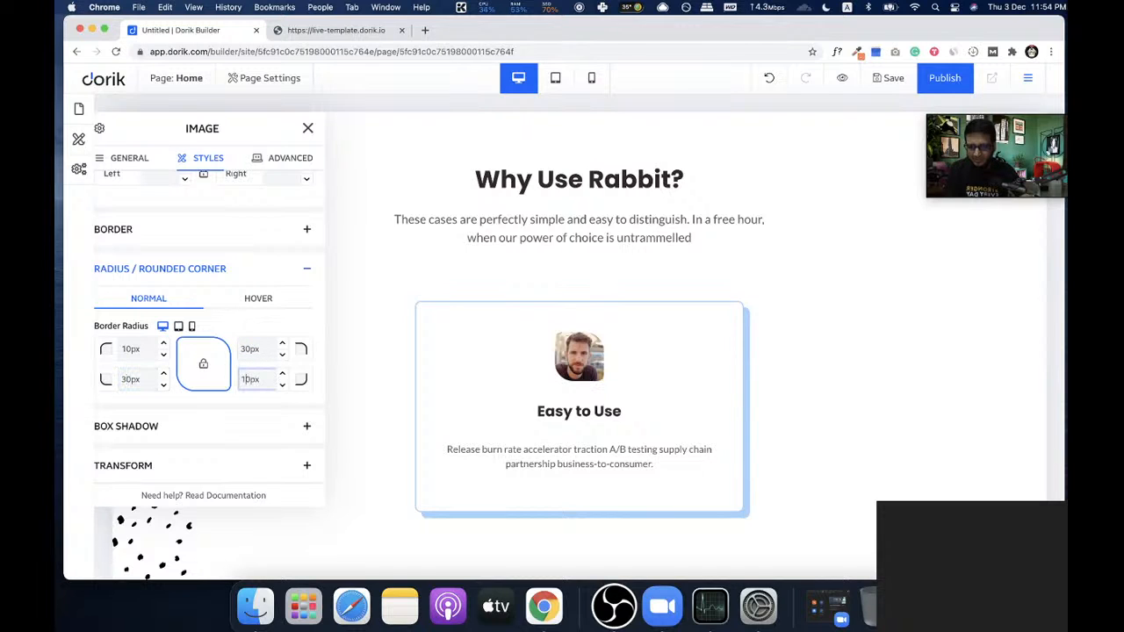
pyautogui.click(306, 128)
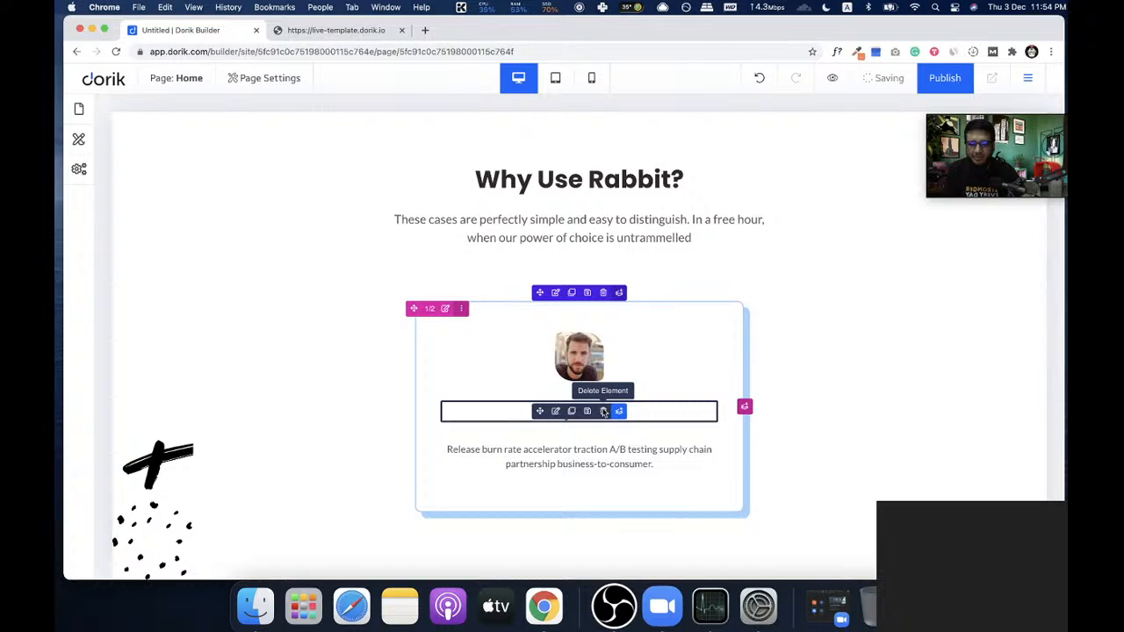
# - Delete the card's heading, repeat the description sentence a second time, and enclose the whole text in double quotation marks
pyautogui.click(604, 412)
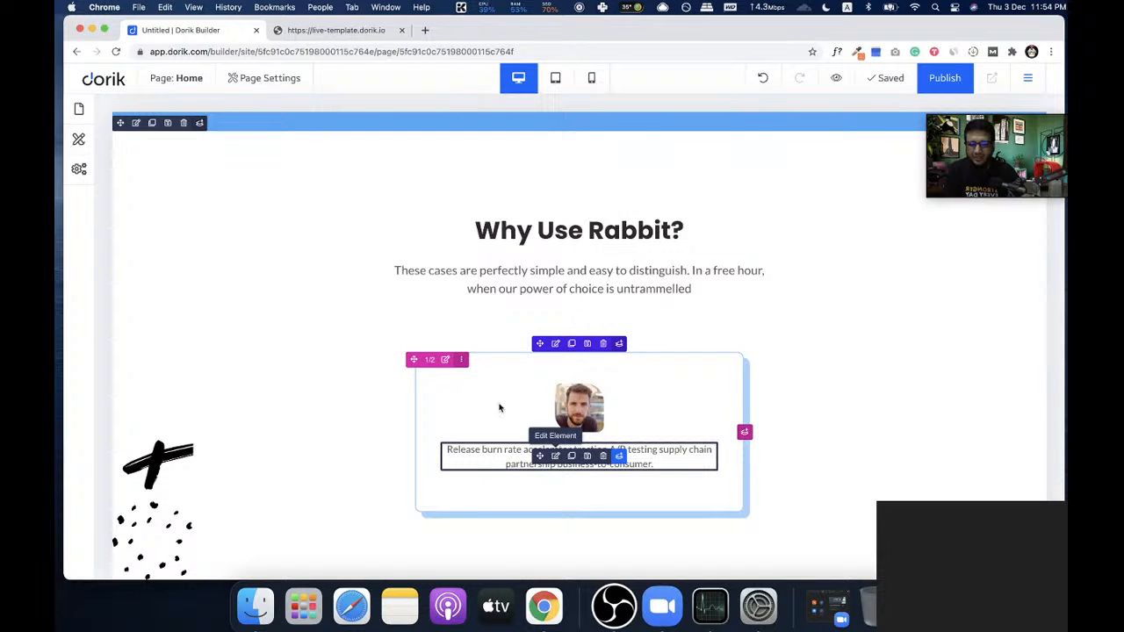
pyautogui.click(555, 455)
pyautogui.tripleClick(281, 308)
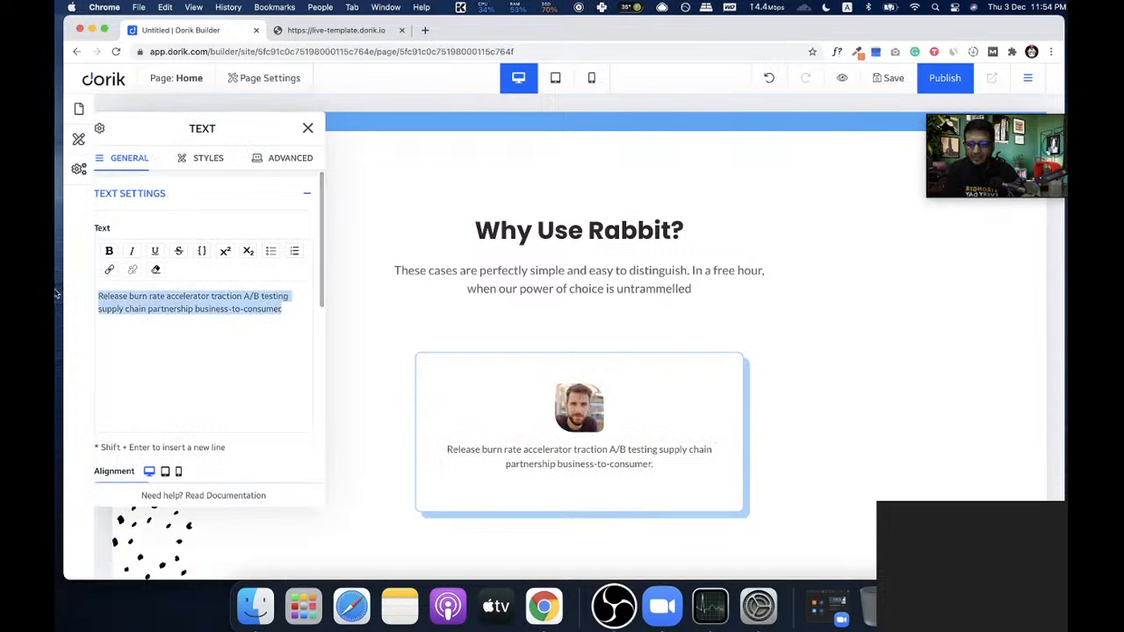
pyautogui.click(293, 313)
pyautogui.hotkey('ctrl', 'v')
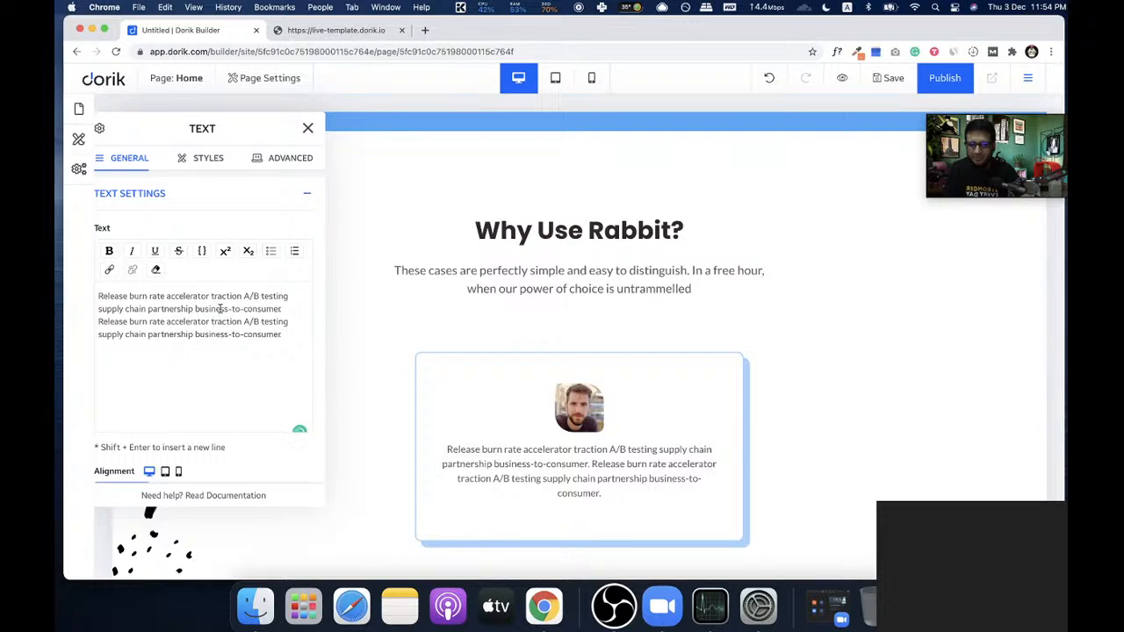
pyautogui.write('"')
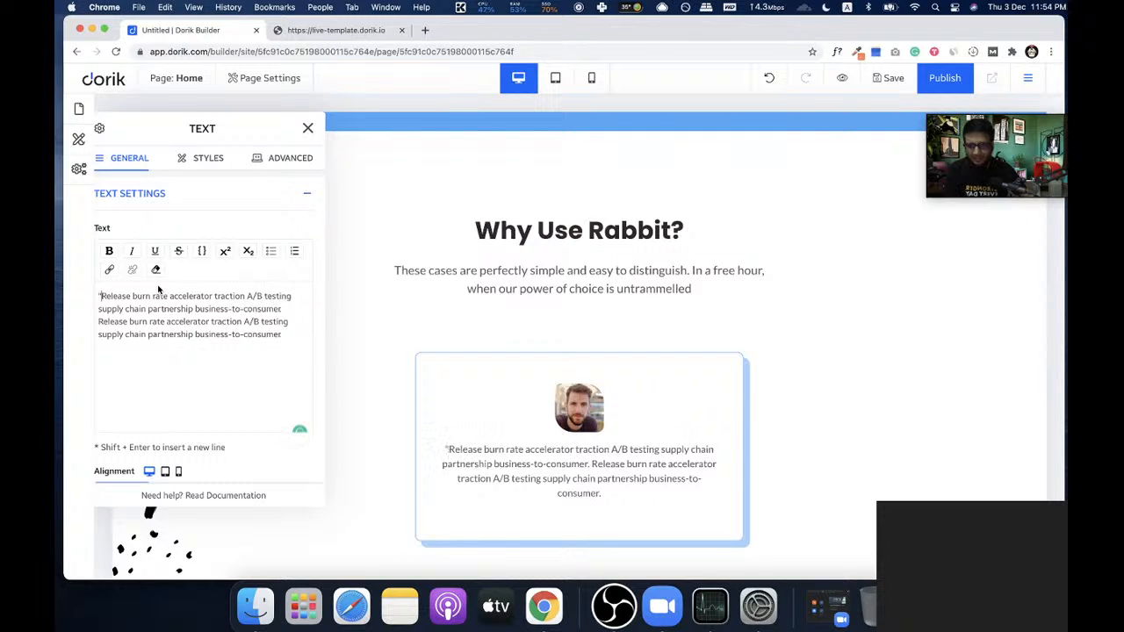
pyautogui.write('"')
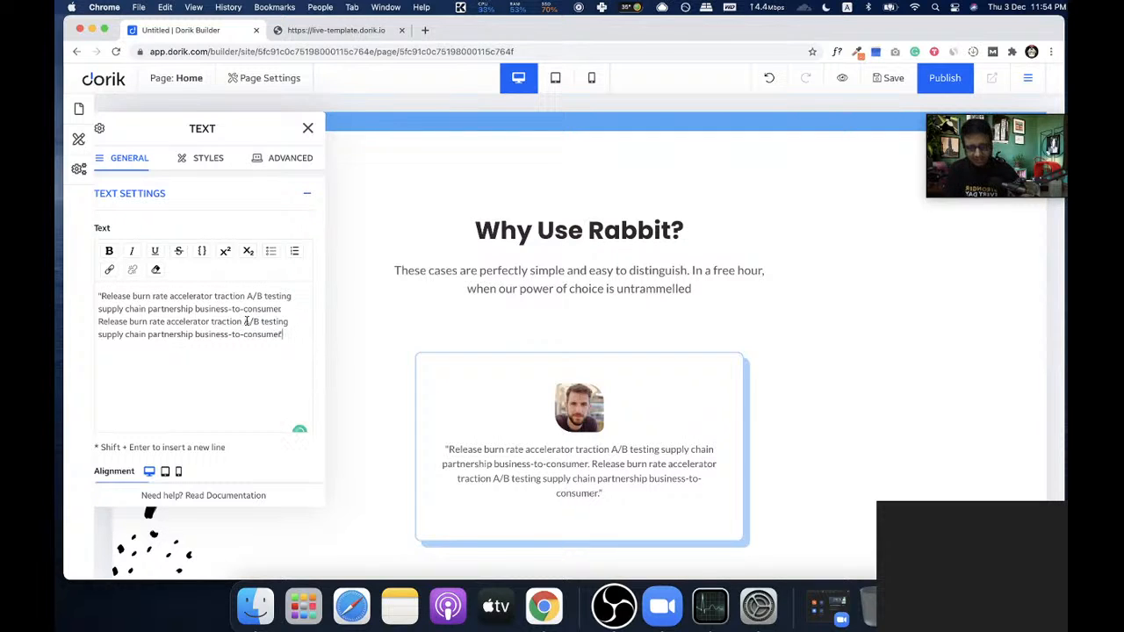
# - Slightly increase the text size of the card's quote
pyautogui.scroll(-6, 209, 456)
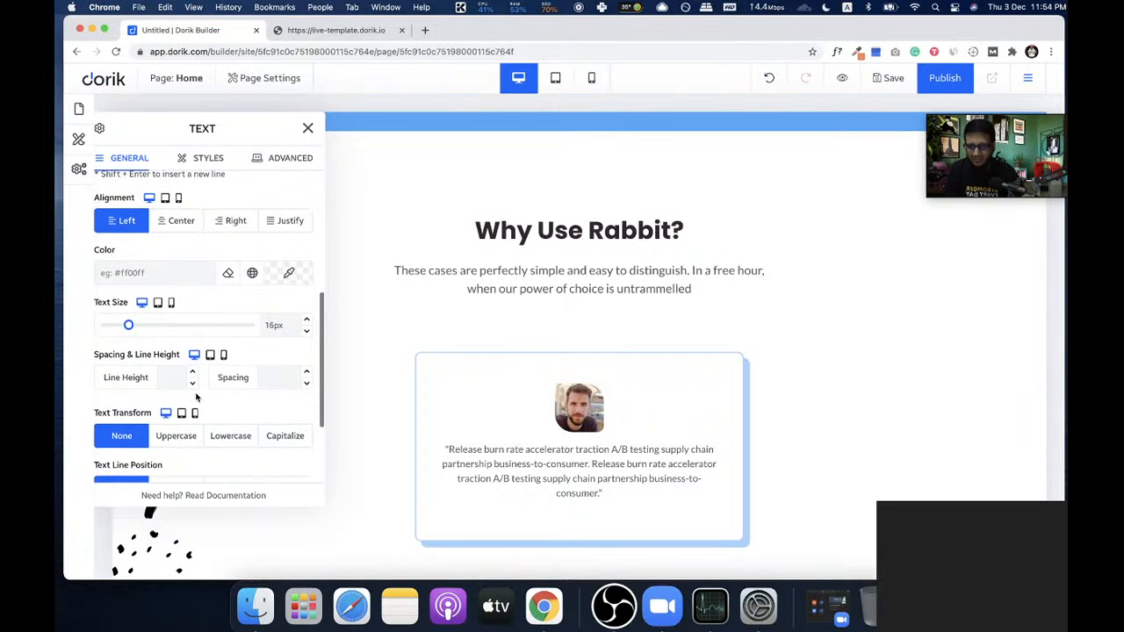
pyautogui.scroll(2, 200, 386)
pyautogui.scroll(1, 190, 329)
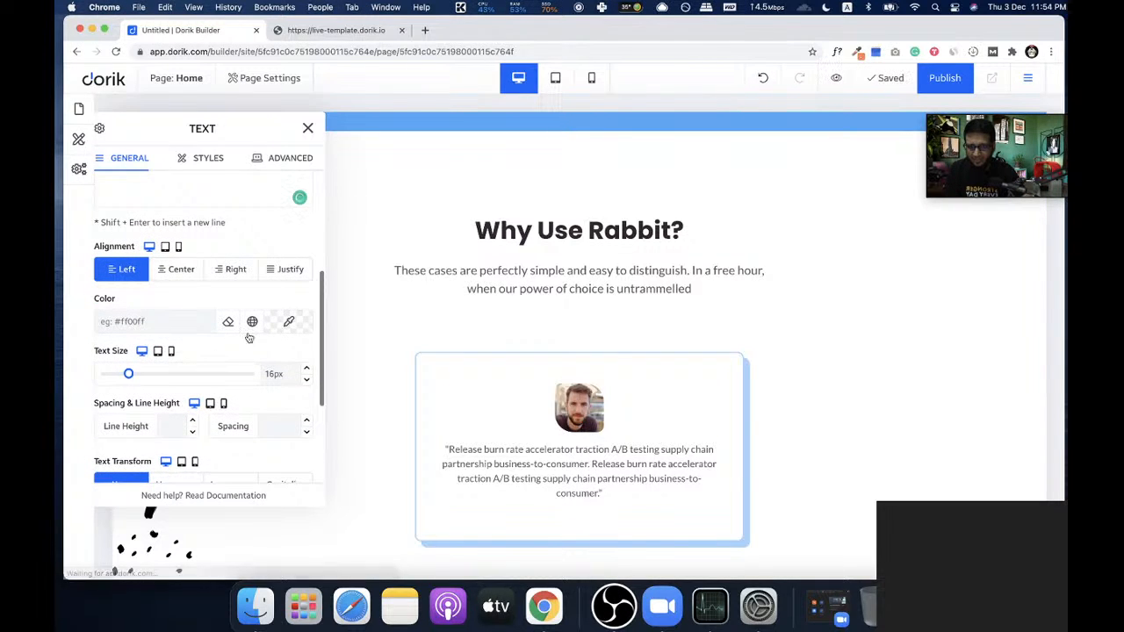
pyautogui.scroll(-2, 248, 336)
pyautogui.moveTo(130, 329); pyautogui.dragTo(132, 330)
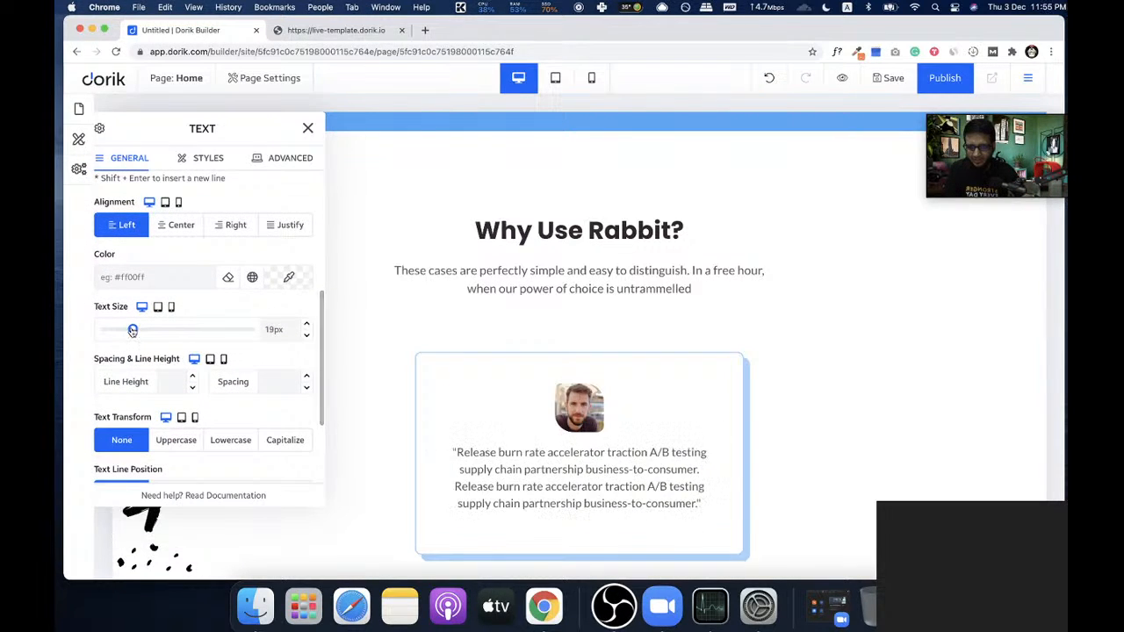
# - Give the quote text a top margin of 30px
pyautogui.click(206, 158)
pyautogui.scroll(3, 171, 224)
pyautogui.click(158, 253)
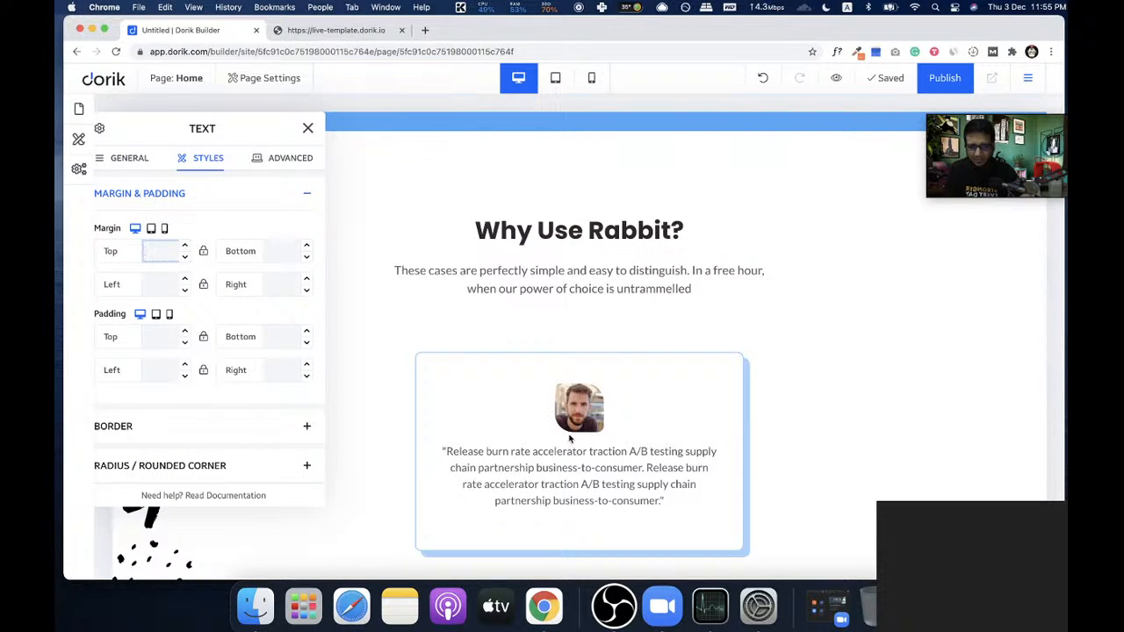
pyautogui.write('30px')
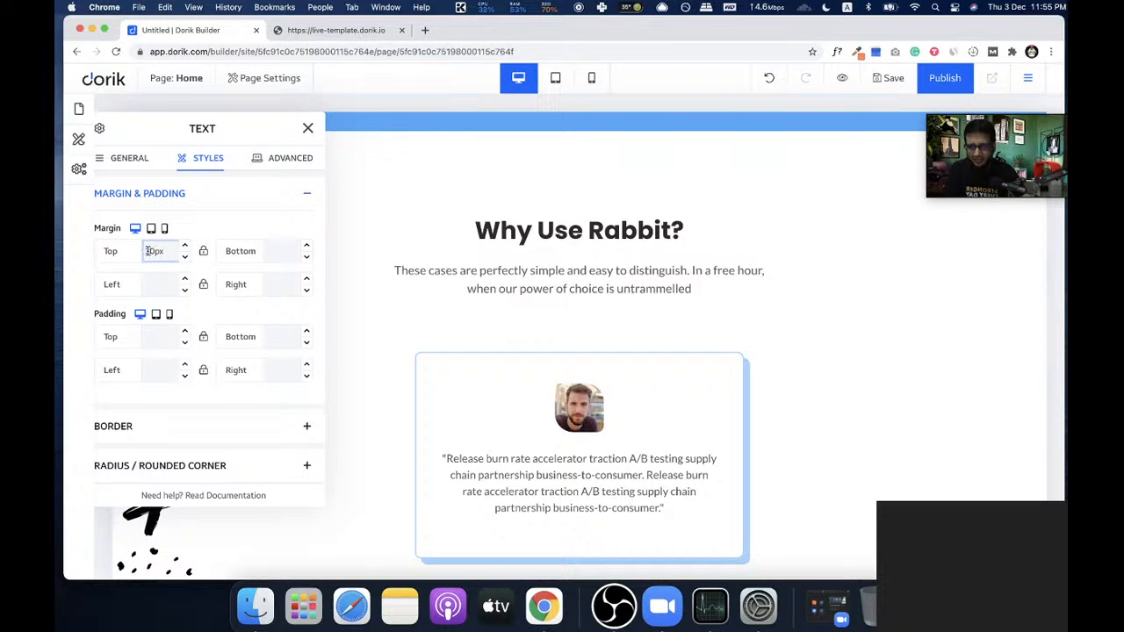
pyautogui.click(307, 129)
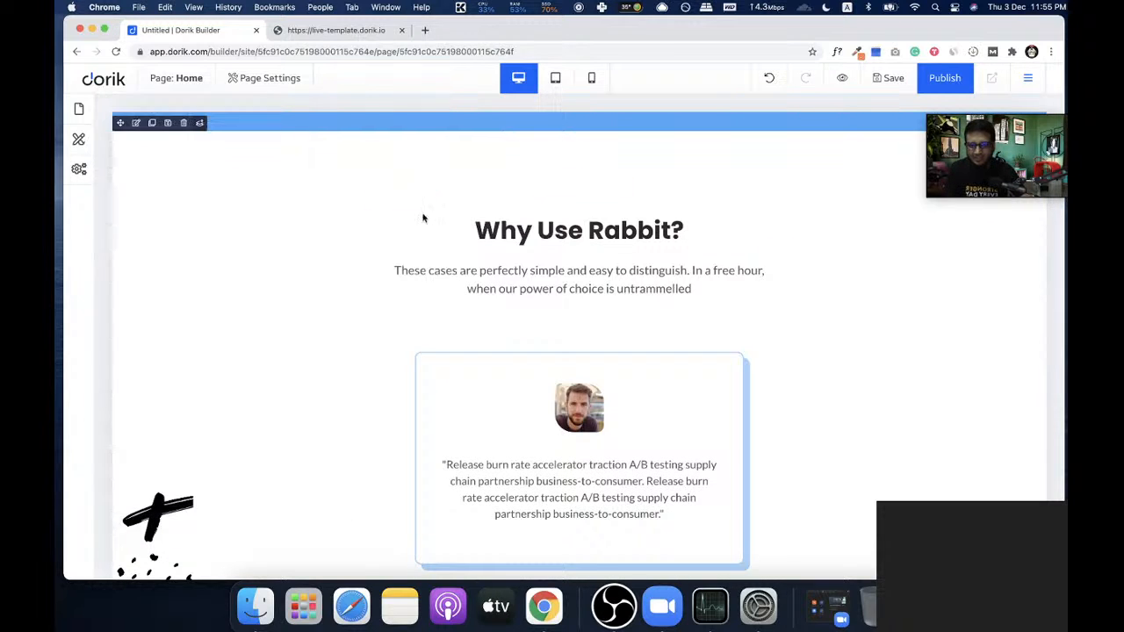
# - Add a heading element below the quote, set it to H6, and replace its placeholder text with the reviewer's name
pyautogui.scroll(-3, 618, 386)
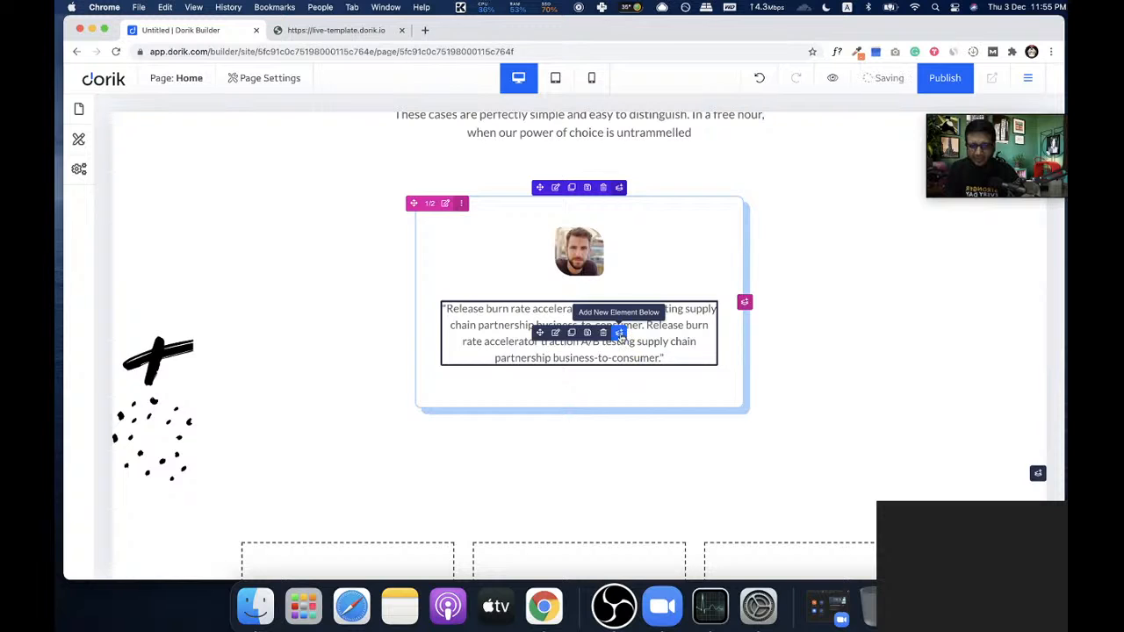
pyautogui.click(620, 332)
pyautogui.click(303, 261)
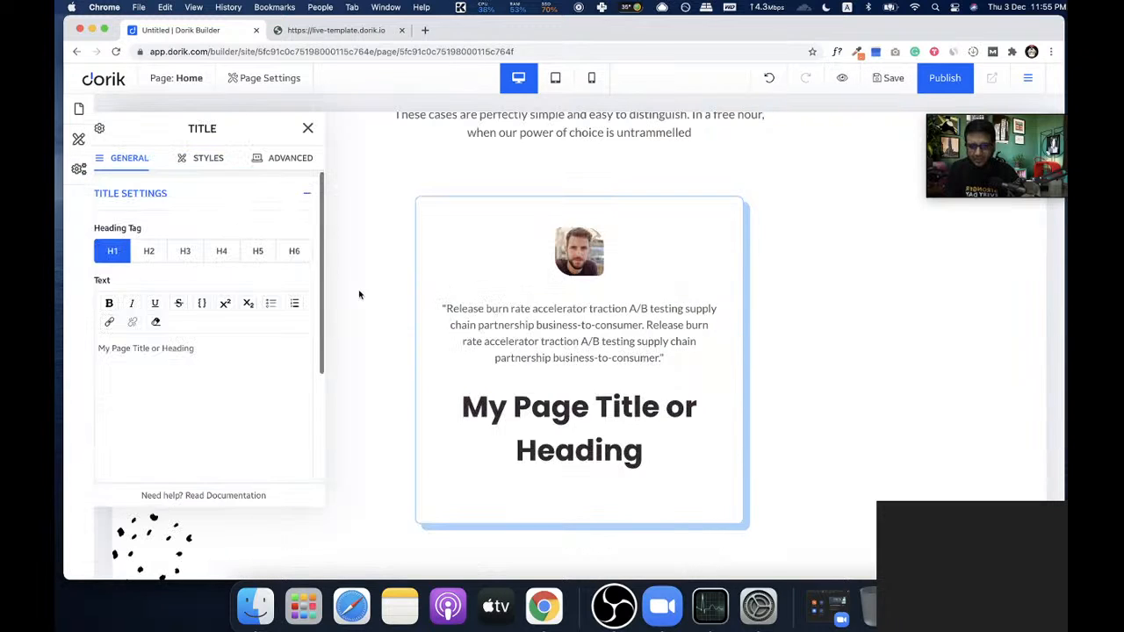
pyautogui.click(293, 251)
pyautogui.click(258, 254)
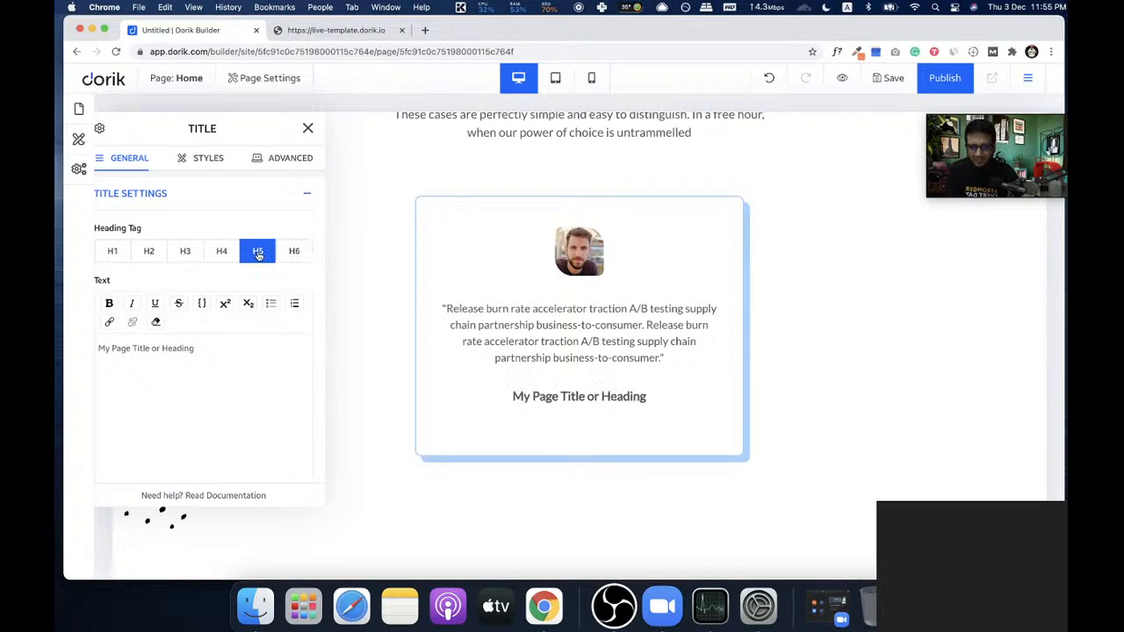
pyautogui.click(278, 254)
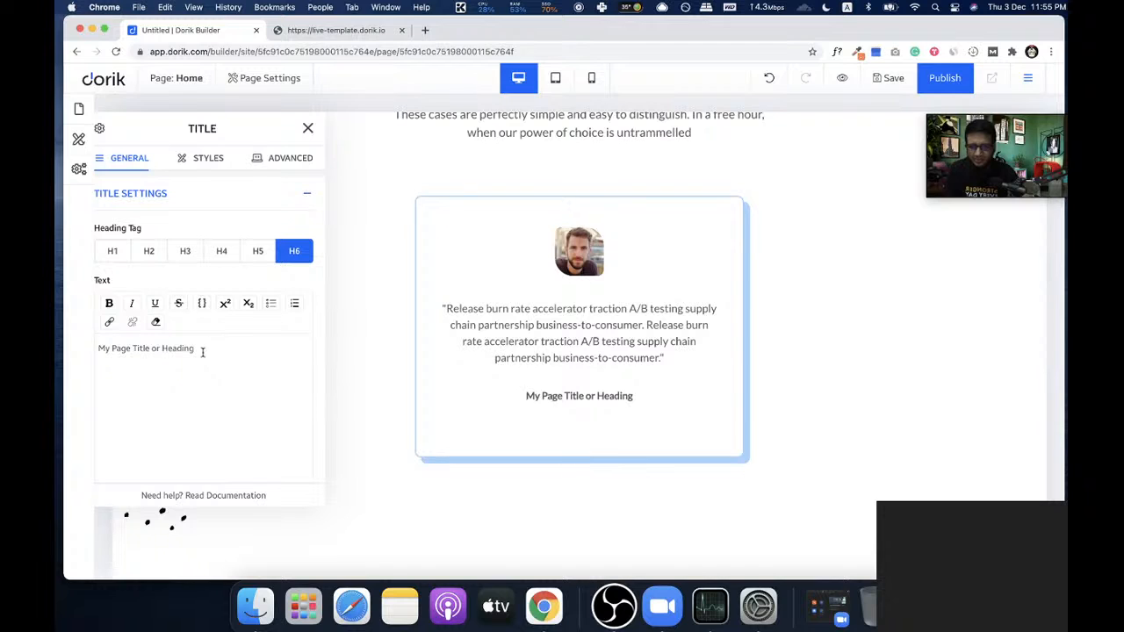
pyautogui.moveTo(211, 353); pyautogui.dragTo(69, 347)
pyautogui.write('John Doe')
# - Set the name heading's top margin to 30px and bottom margin to 10px
pyautogui.click(195, 158)
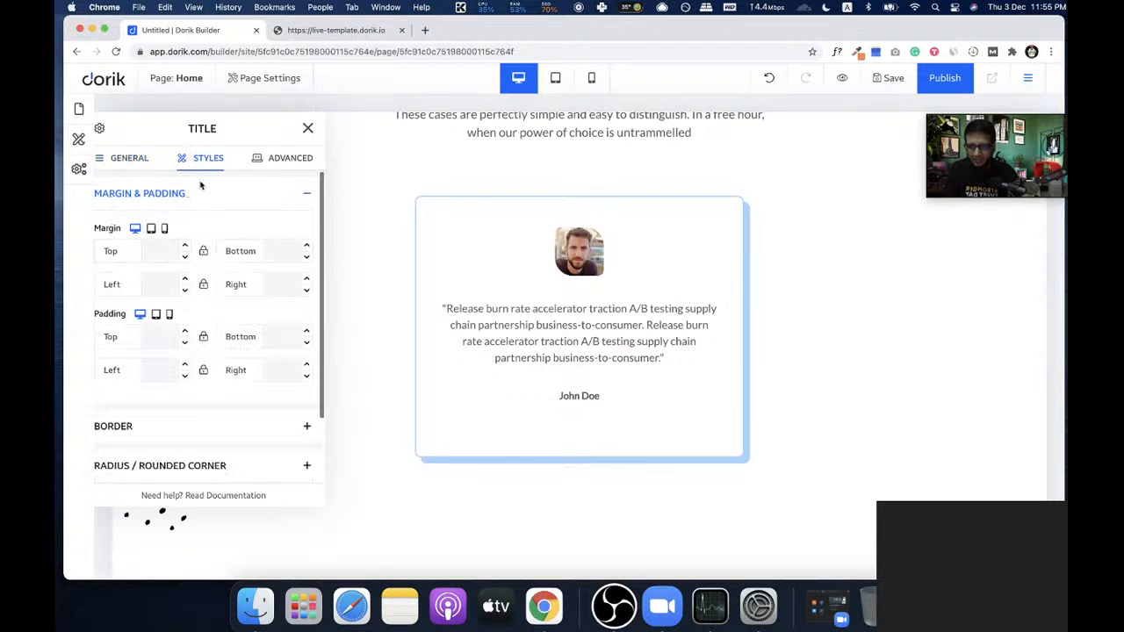
pyautogui.click(156, 253)
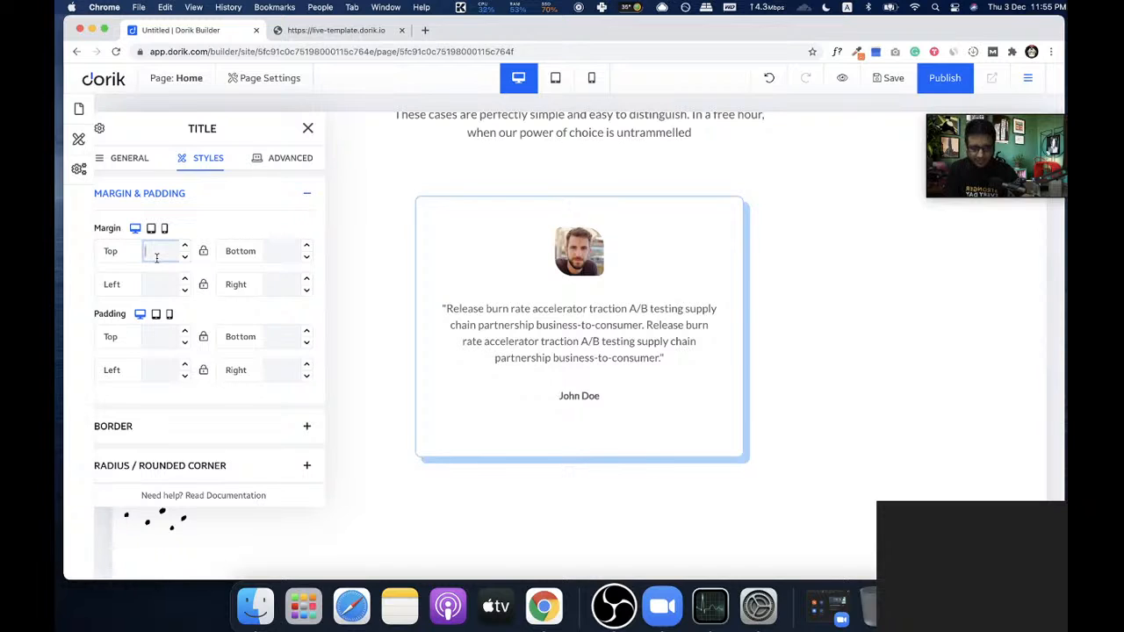
pyautogui.write('20')
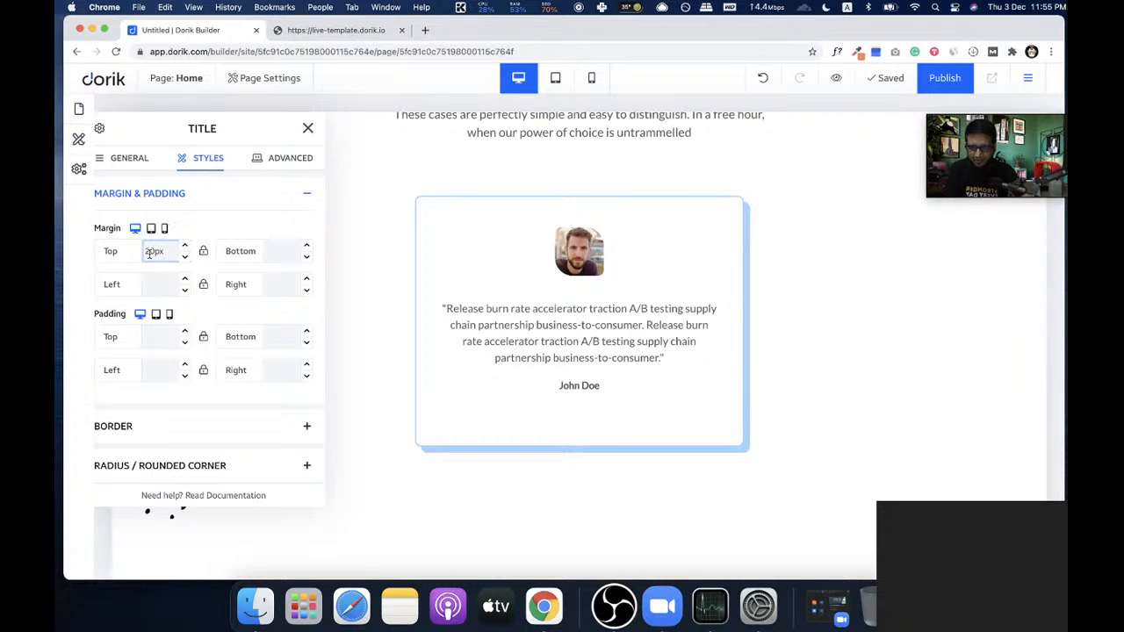
pyautogui.write('3')
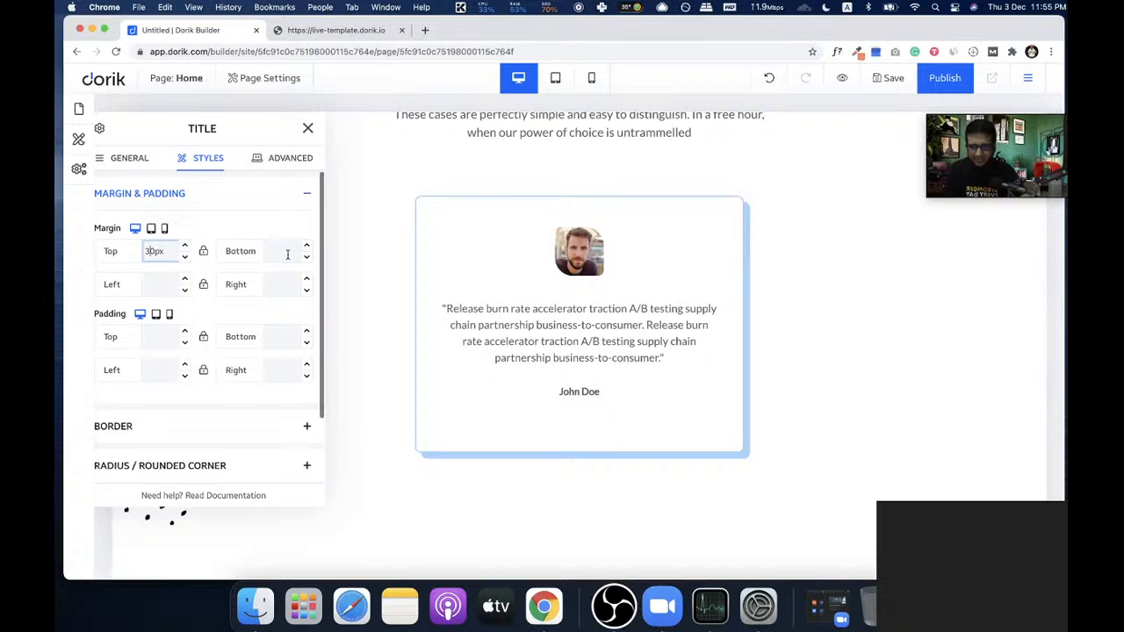
pyautogui.click(281, 252)
pyautogui.write('10')
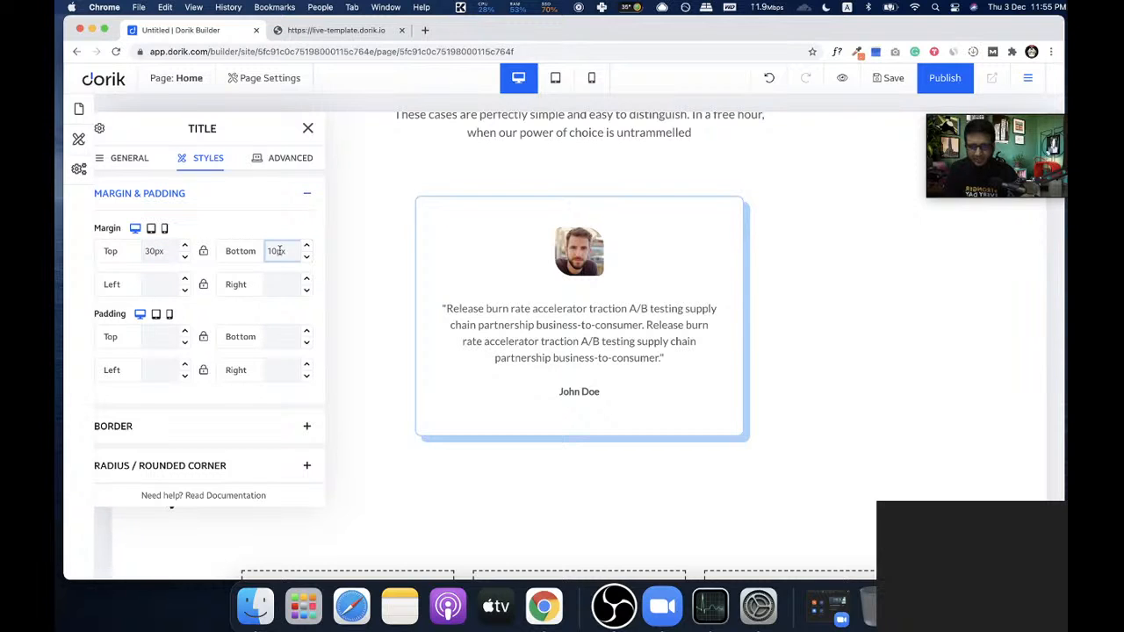
pyautogui.click(613, 406)
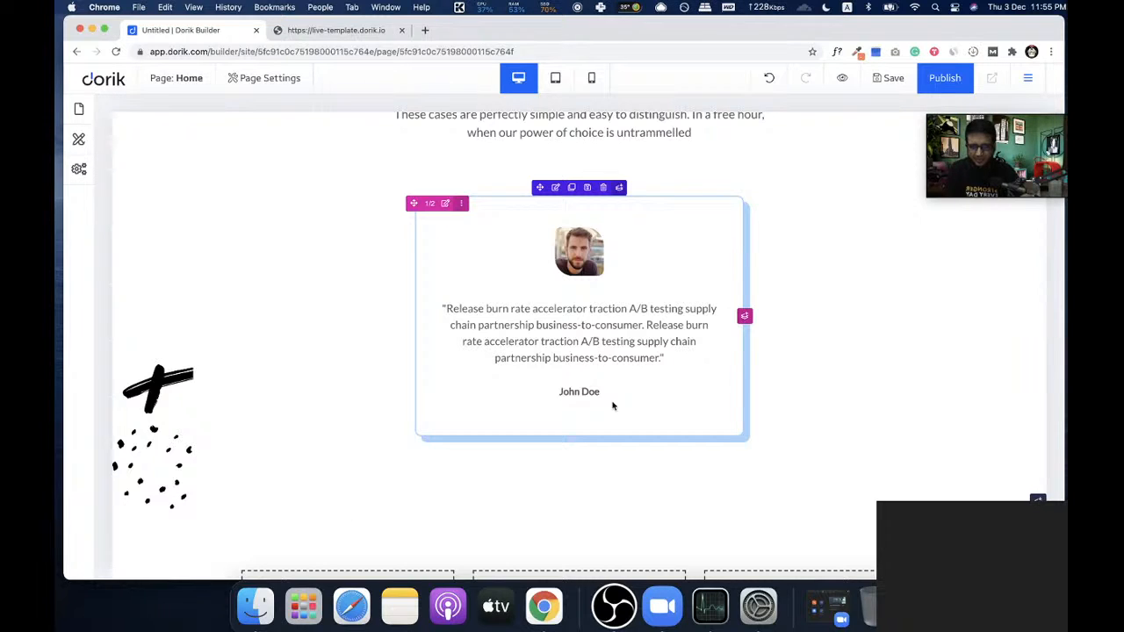
# - Add a text element below the reviewer's name reading "CEO @ Example LLC"
pyautogui.click(620, 188)
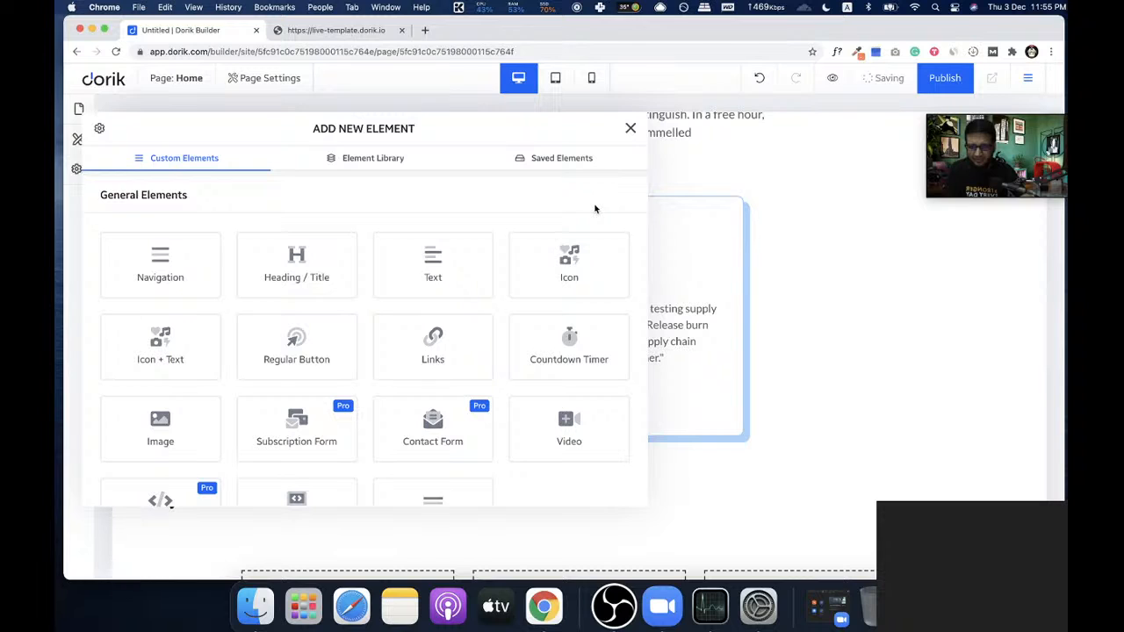
pyautogui.click(433, 264)
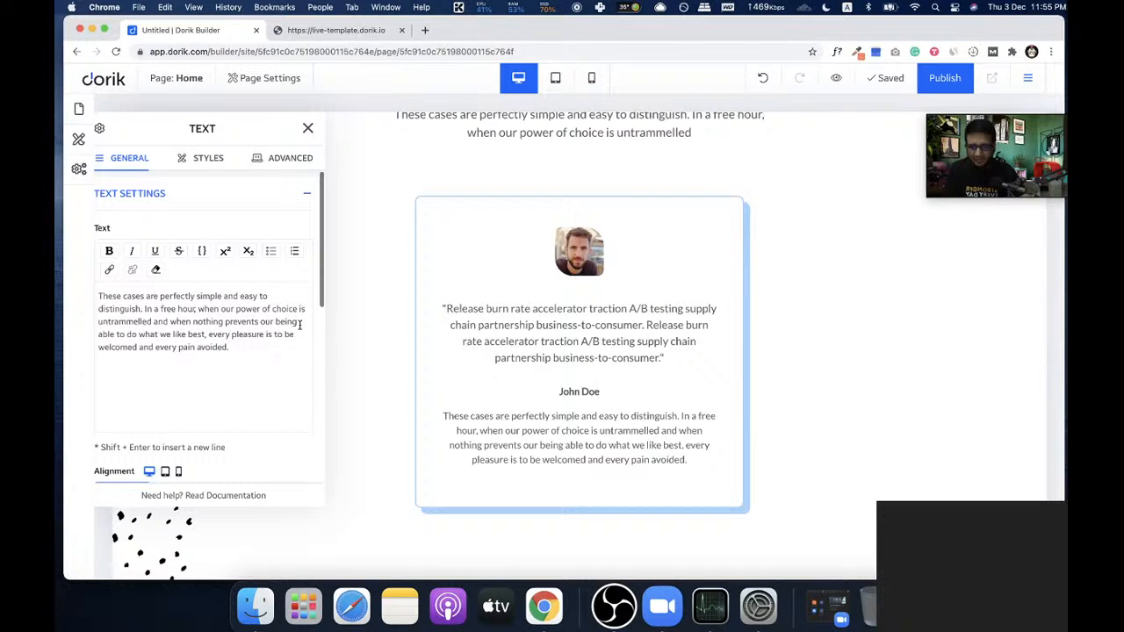
pyautogui.press('super+a')
pyautogui.write('CEO')
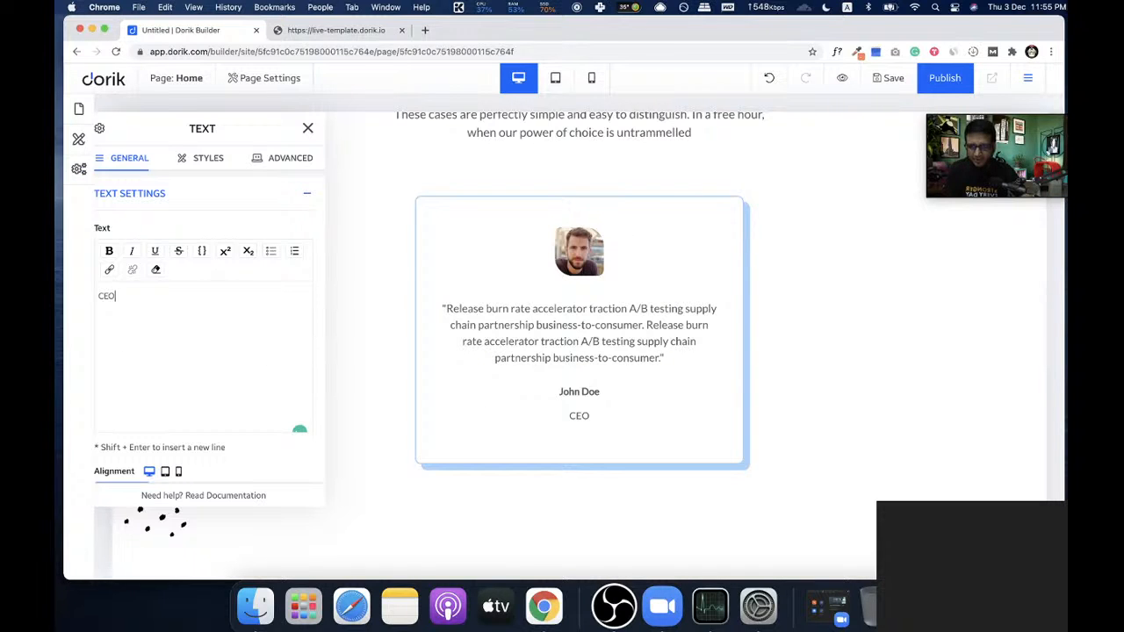
pyautogui.write(' @ Ex')
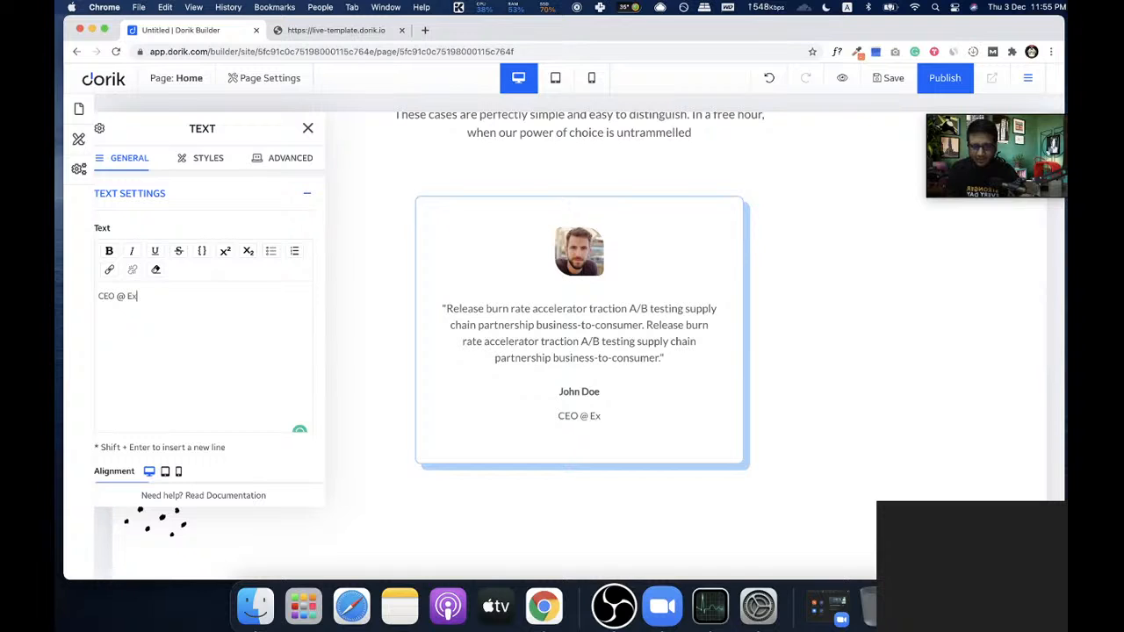
pyautogui.write('ample LLC')
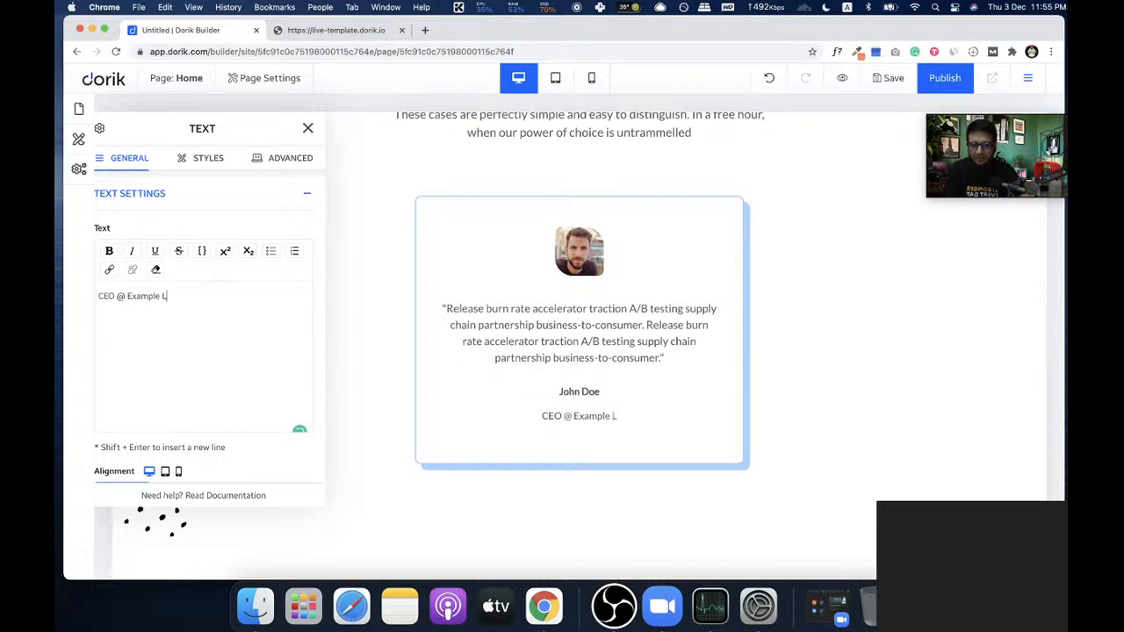
pyautogui.click(308, 129)
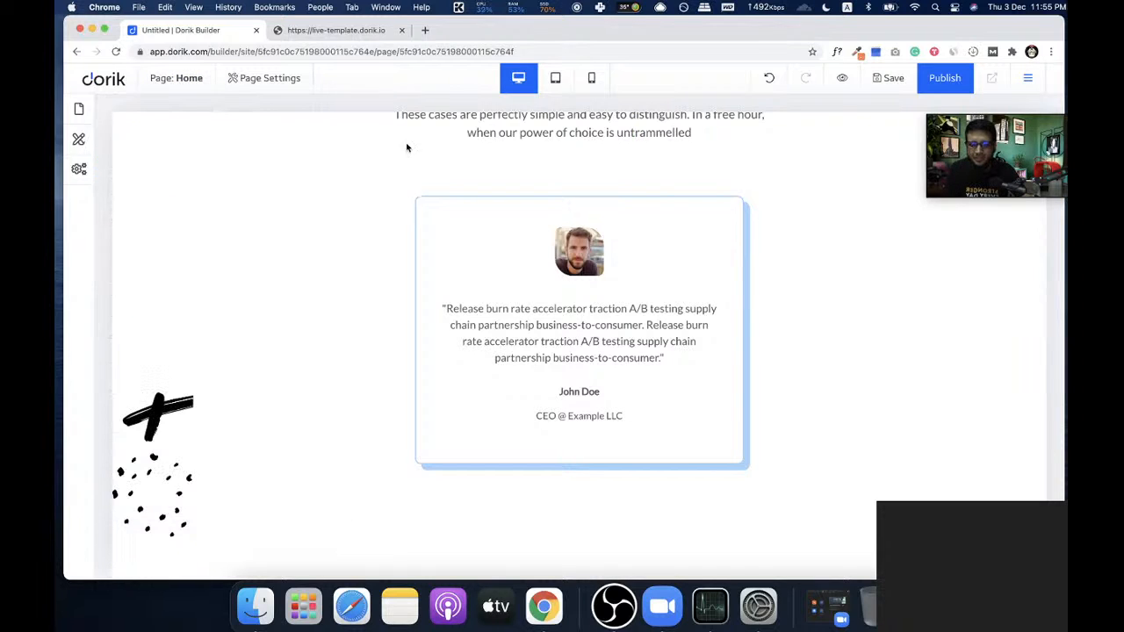
# - Compare the card with the live template's testimonials and set the reviewer's name heading to H5
pyautogui.click(336, 30)
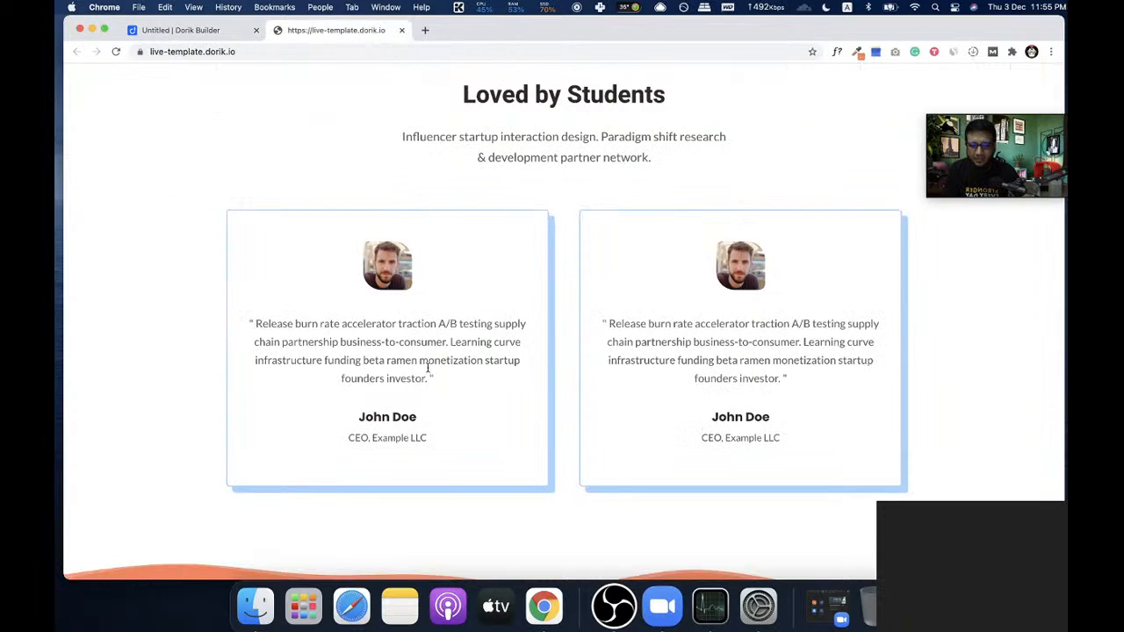
pyautogui.click(201, 31)
pyautogui.click(554, 392)
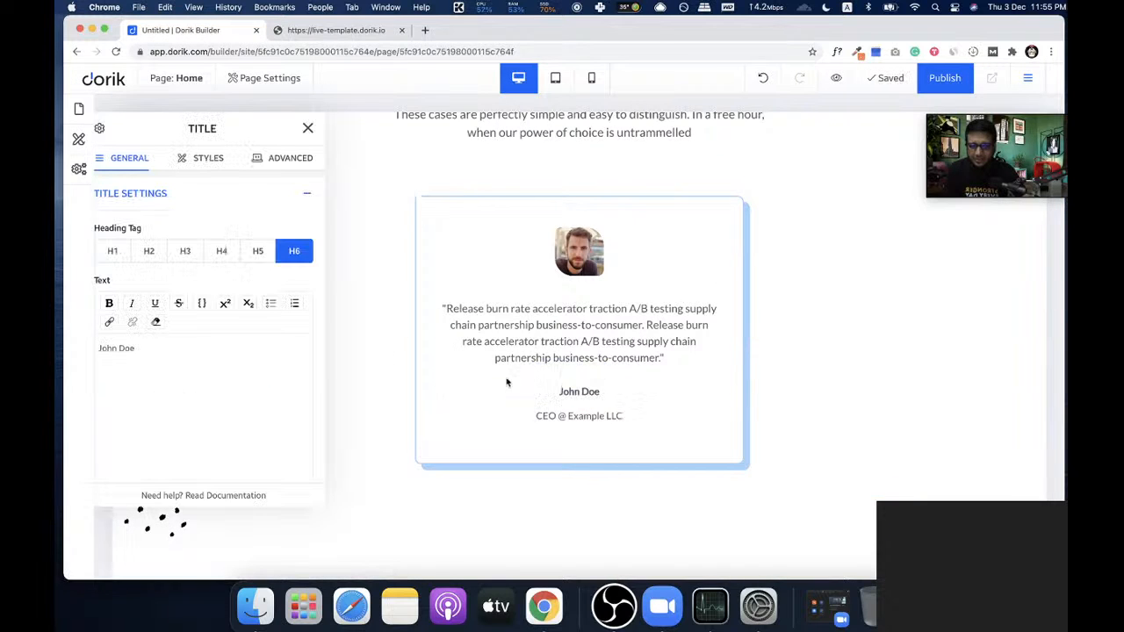
pyautogui.click(255, 252)
pyautogui.click(223, 252)
pyautogui.click(246, 253)
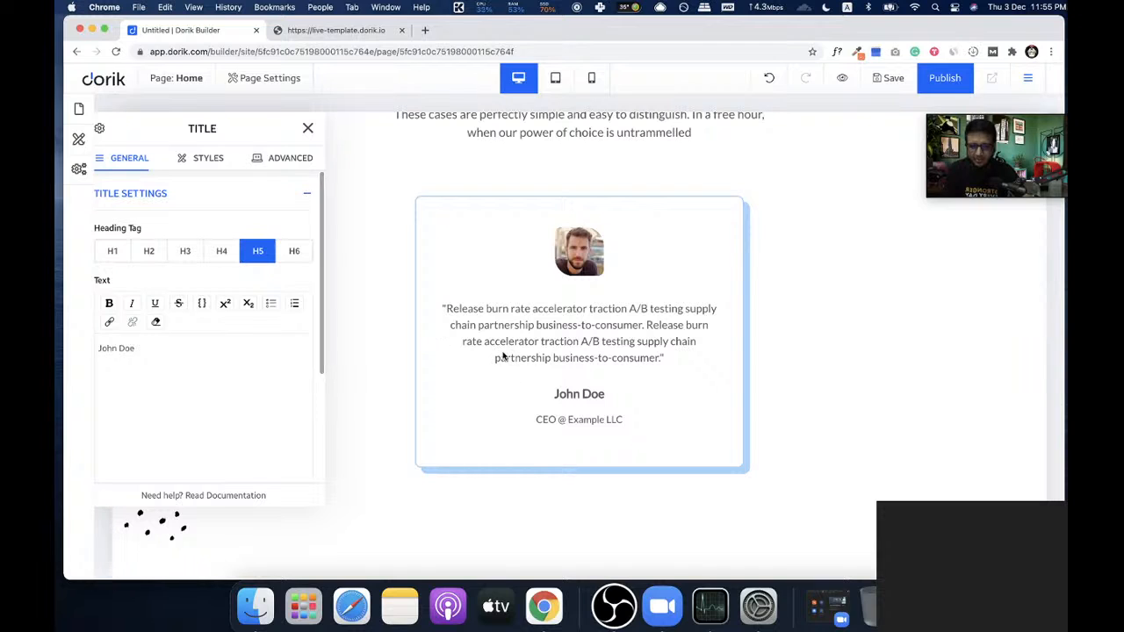
# - Apply the dark global color #32292f to the reviewer's name heading
pyautogui.scroll(-1, 238, 340)
pyautogui.scroll(-5, 238, 351)
pyautogui.click(234, 391)
pyautogui.scroll(-1, 259, 352)
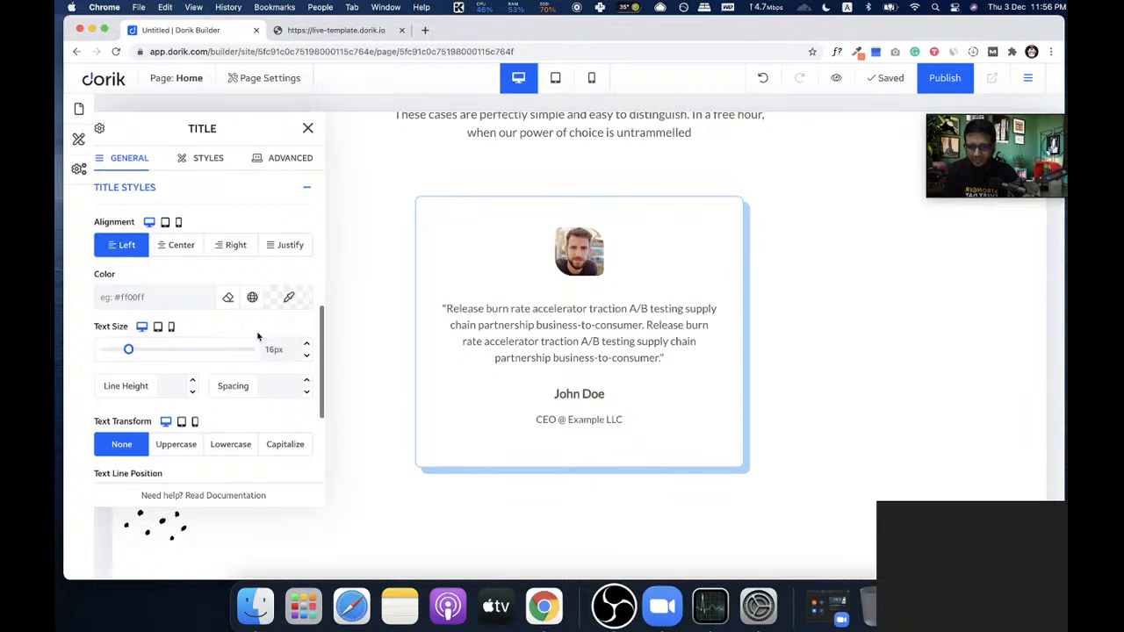
pyautogui.click(252, 297)
pyautogui.click(126, 347)
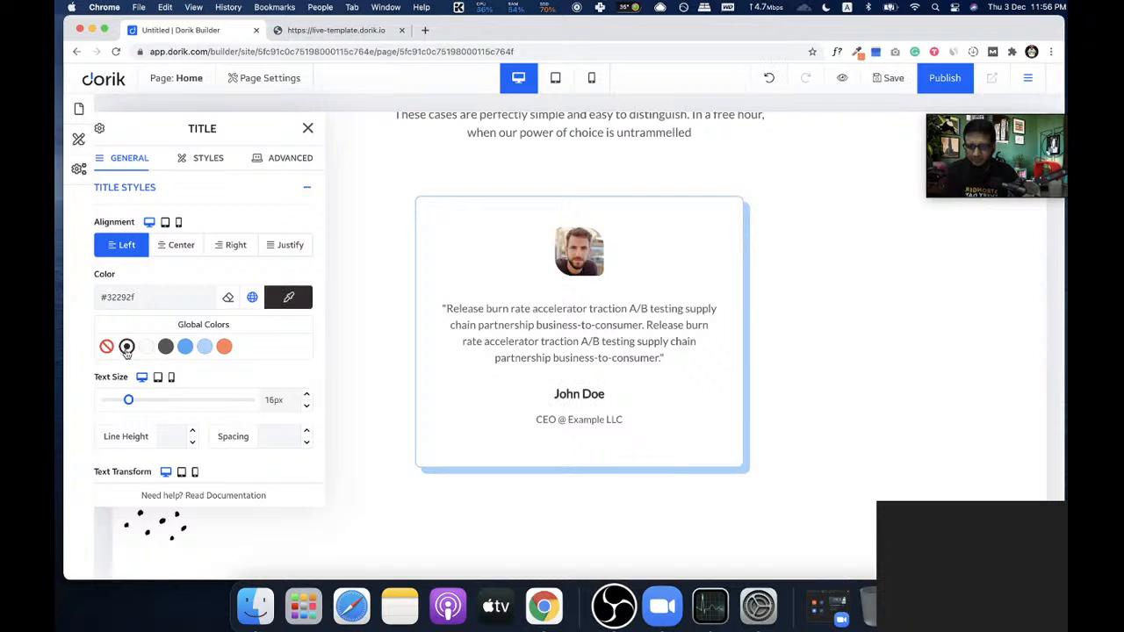
pyautogui.click(309, 129)
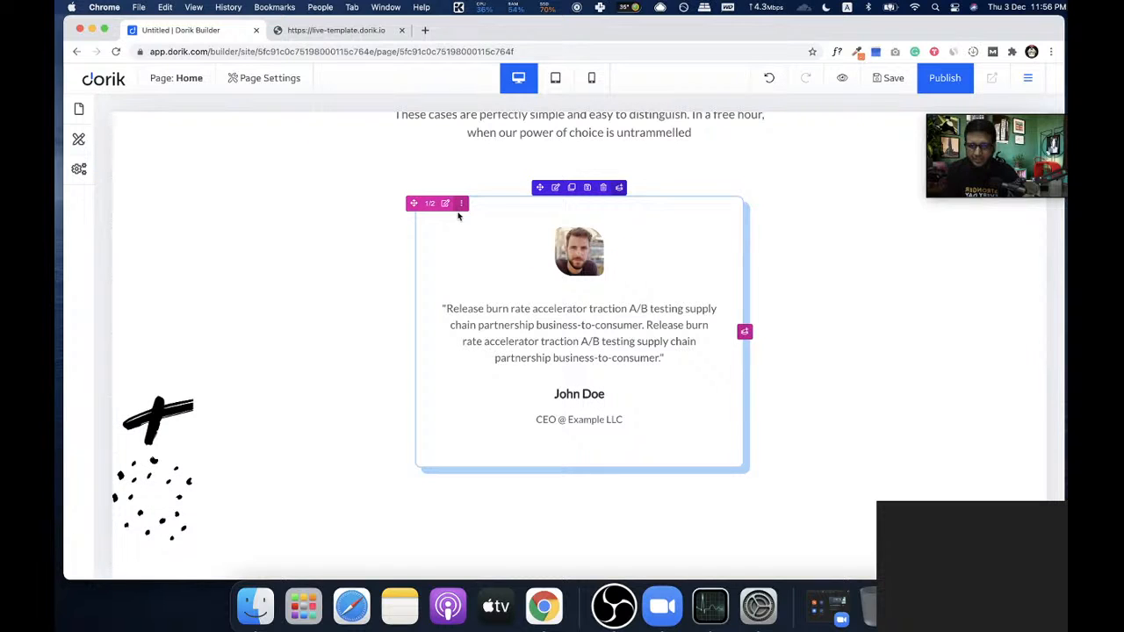
# - Duplicate the testimonial card column and check the pair against the "Loved by Students" section on the live template page
pyautogui.click(461, 205)
pyautogui.click(484, 237)
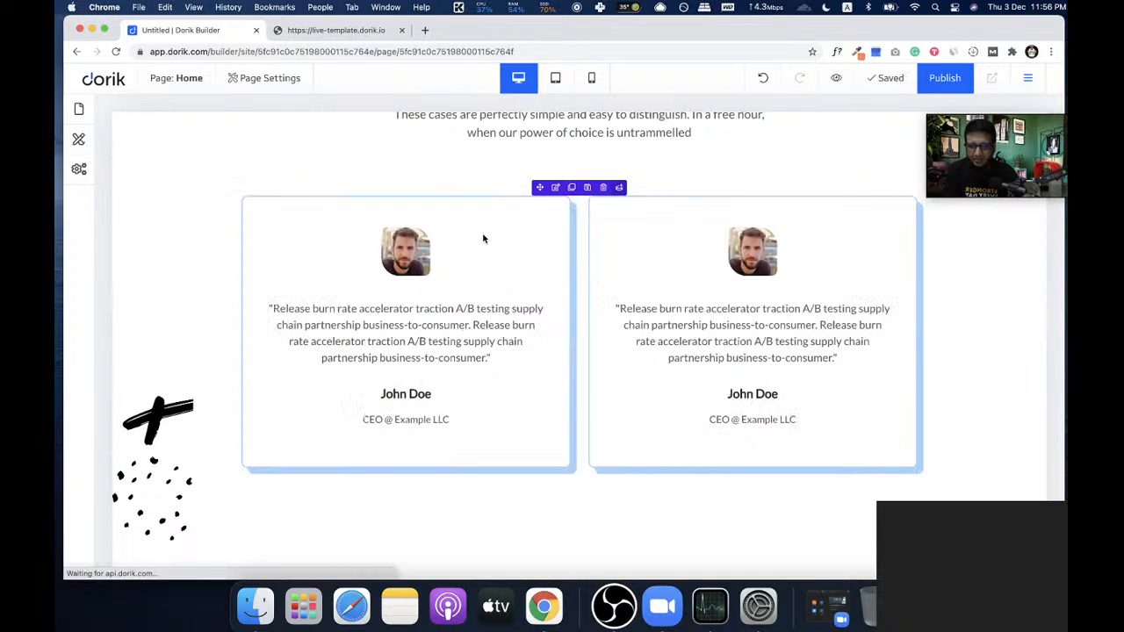
pyautogui.click(332, 30)
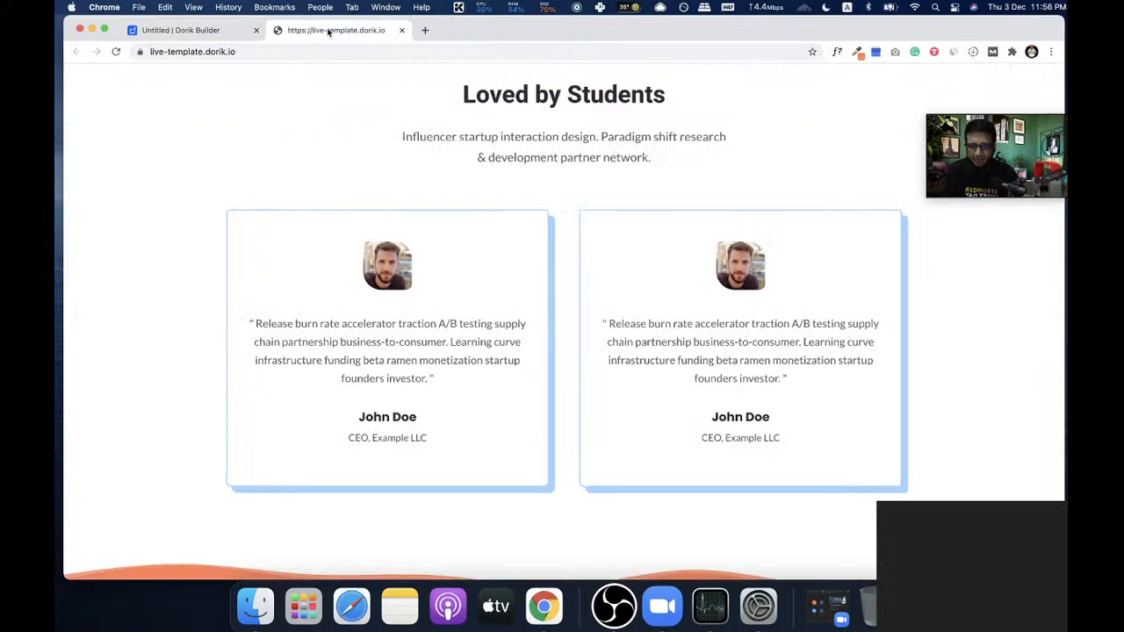
# - Set the column gap of the row holding the two testimonial cards to 70px
pyautogui.click(230, 28)
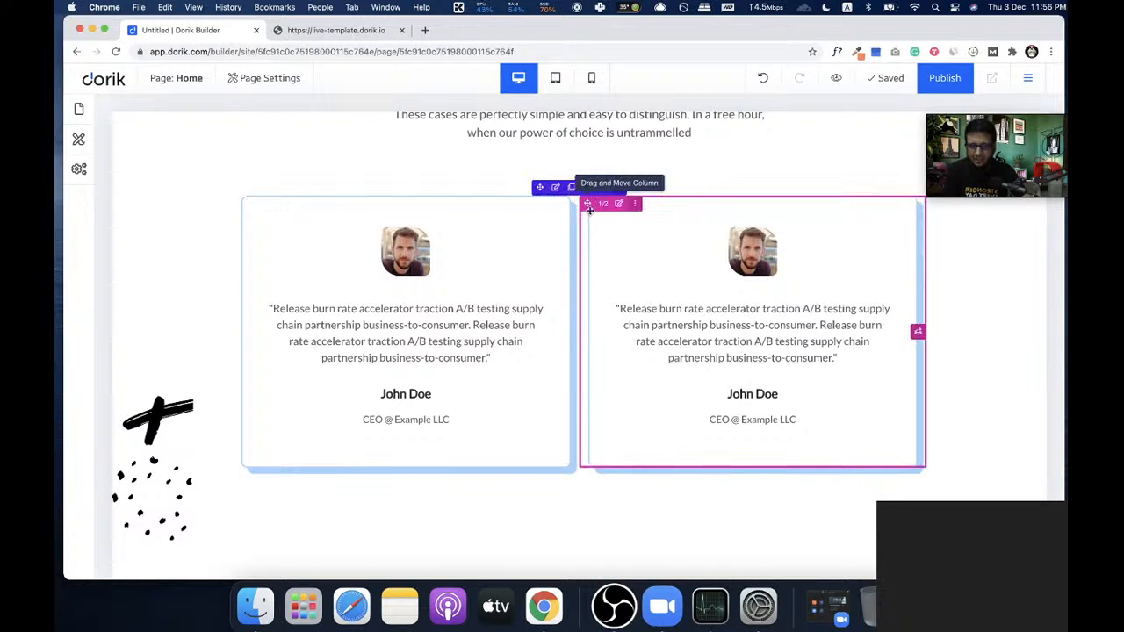
pyautogui.click(557, 188)
pyautogui.moveTo(115, 355); pyautogui.dragTo(125, 356)
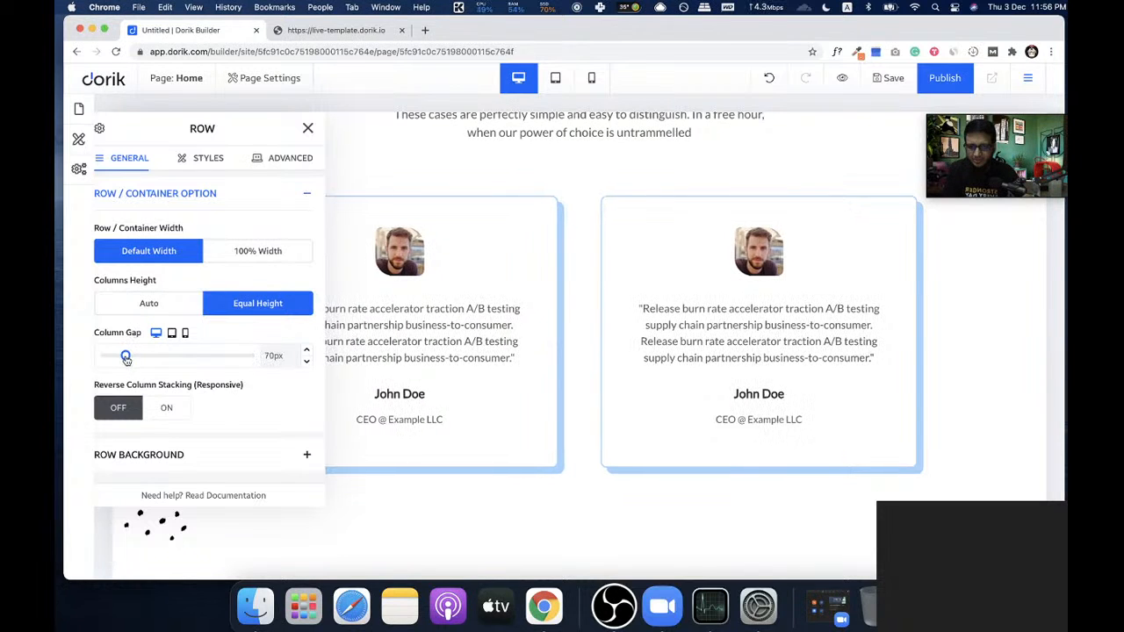
pyautogui.click(306, 128)
pyautogui.scroll(5, 489, 313)
pyautogui.scroll(-2, 491, 313)
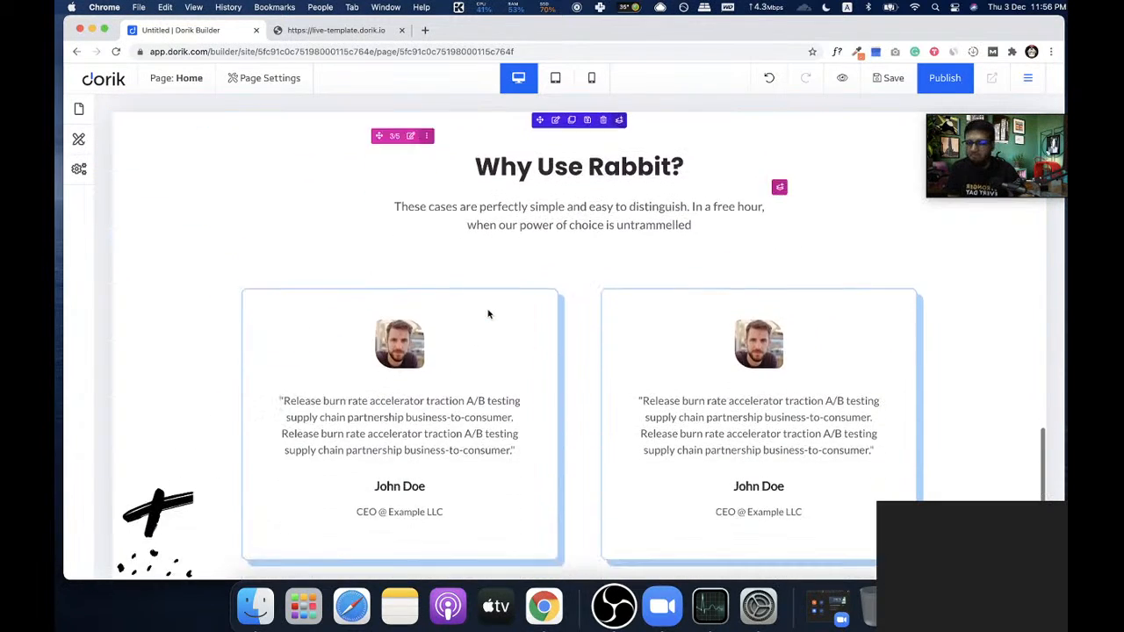
pyautogui.scroll(-5, 491, 313)
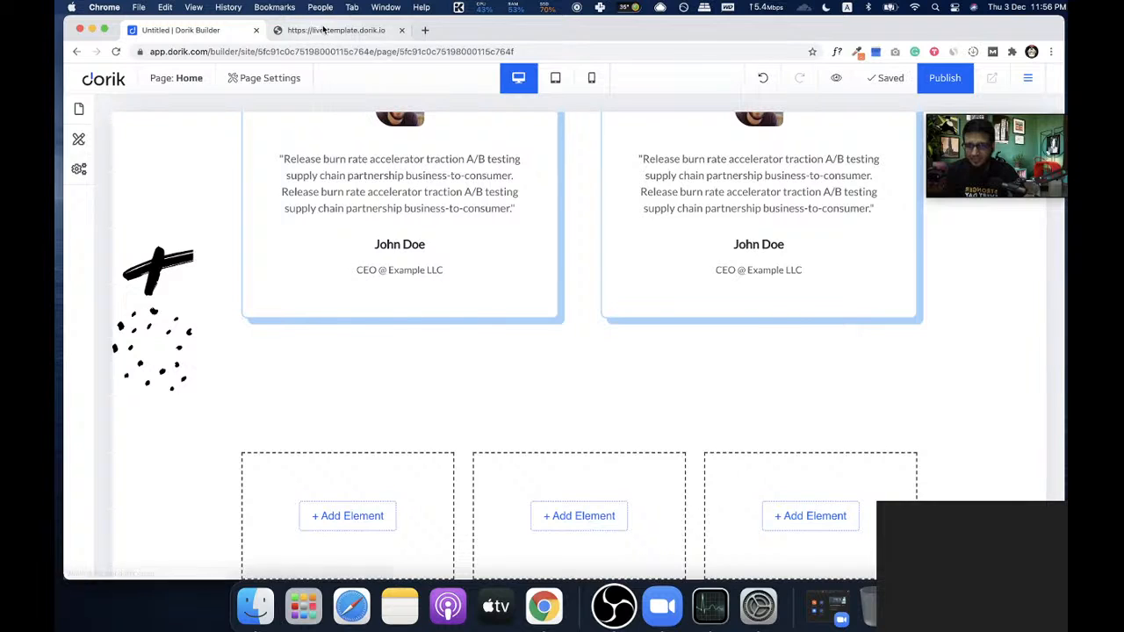
# - Examine the "Our Pricing" section that follows the testimonials on the live template page
pyautogui.click(323, 30)
pyautogui.scroll(-8, 476, 342)
pyautogui.scroll(-3, 411, 323)
pyautogui.scroll(10, 411, 323)
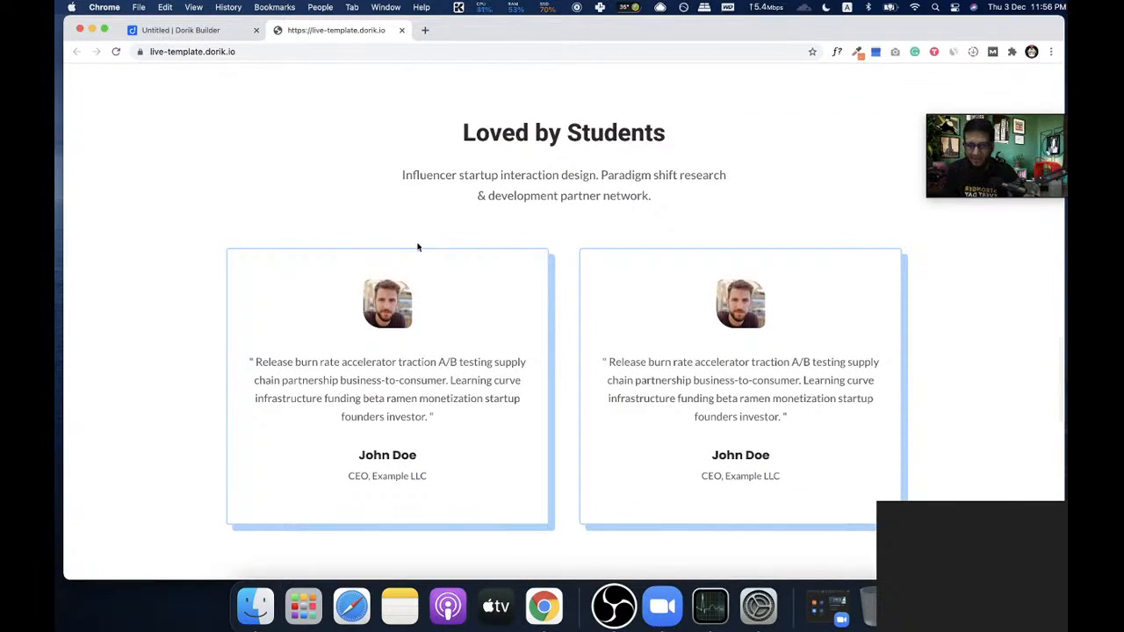
pyautogui.scroll(-7, 451, 314)
pyautogui.scroll(-3, 452, 329)
pyautogui.scroll(4, 454, 326)
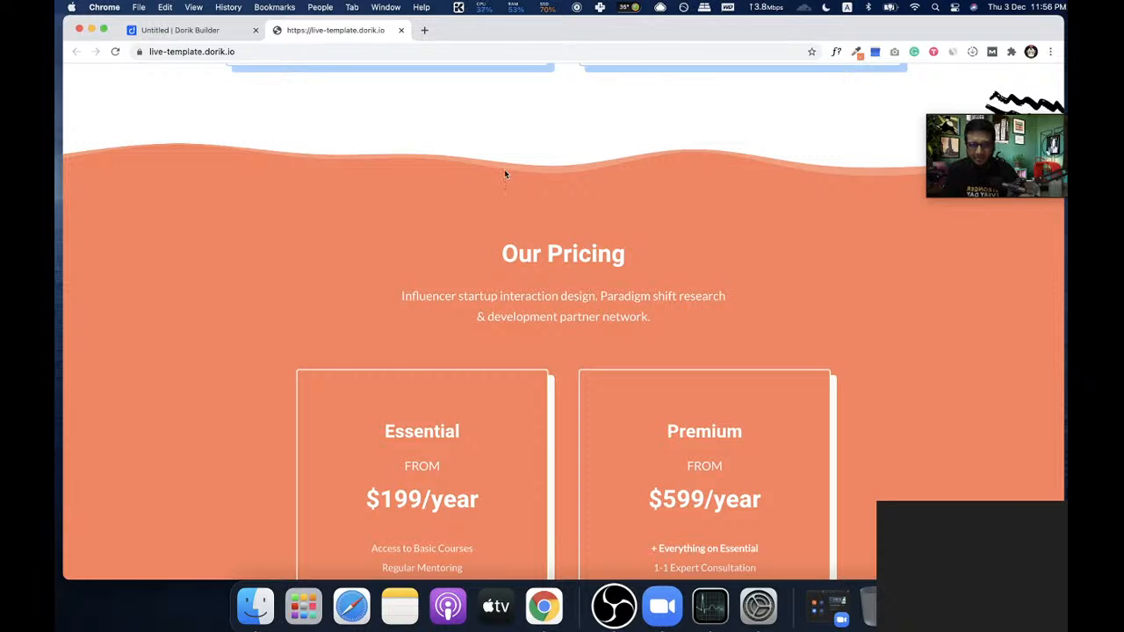
# - Duplicate the whole "Why Use Rabbit?" testimonial section in the builder
pyautogui.click(197, 32)
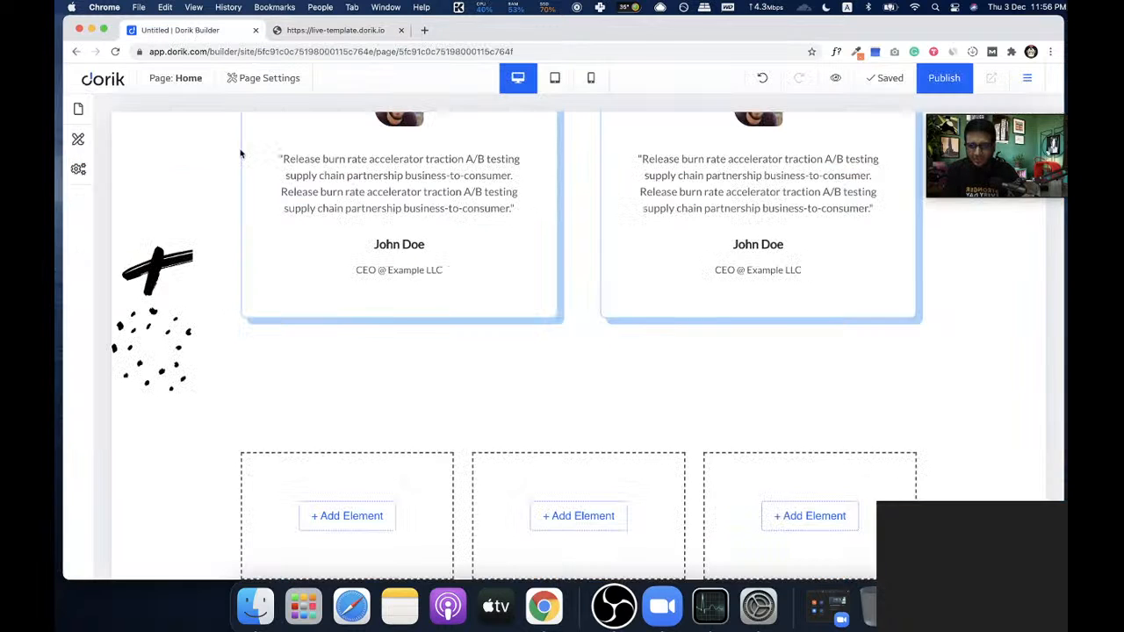
pyautogui.scroll(5, 384, 229)
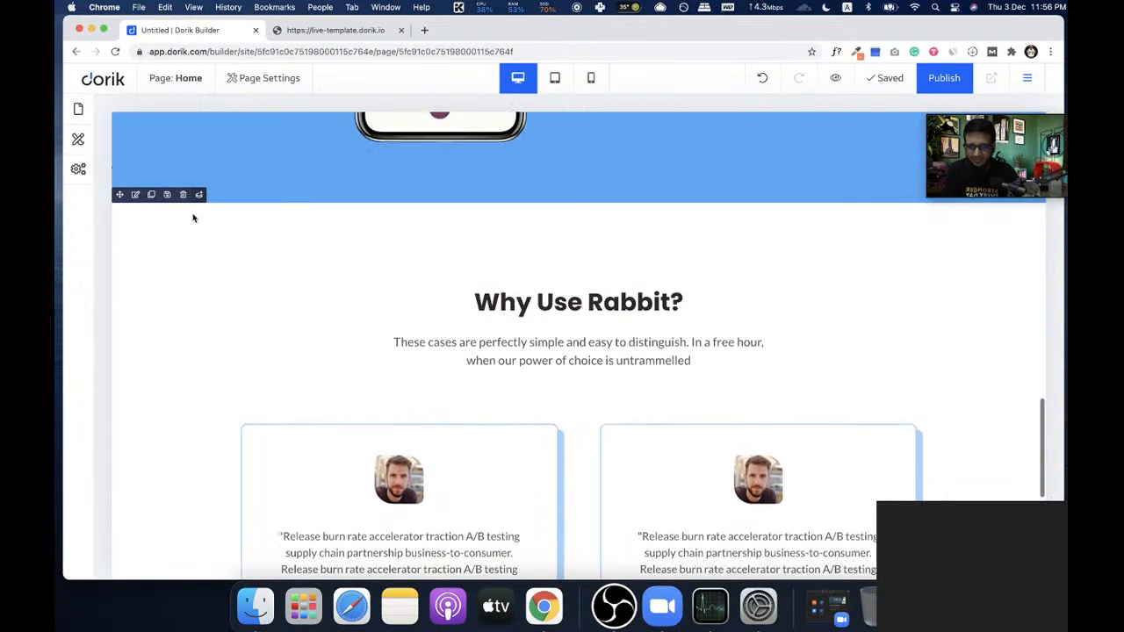
pyautogui.click(152, 195)
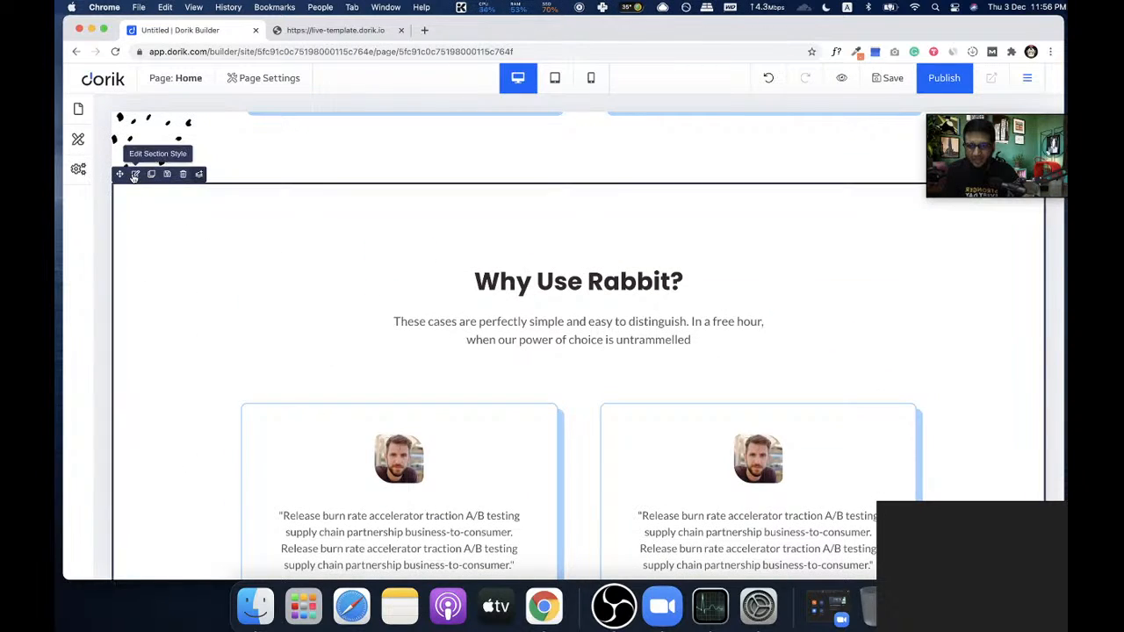
# - Check the live template's pricing section background and apply the orange global color #FF835A as the duplicated section's background
pyautogui.click(330, 30)
pyautogui.scroll(-2, 368, 302)
pyautogui.scroll(2, 232, 221)
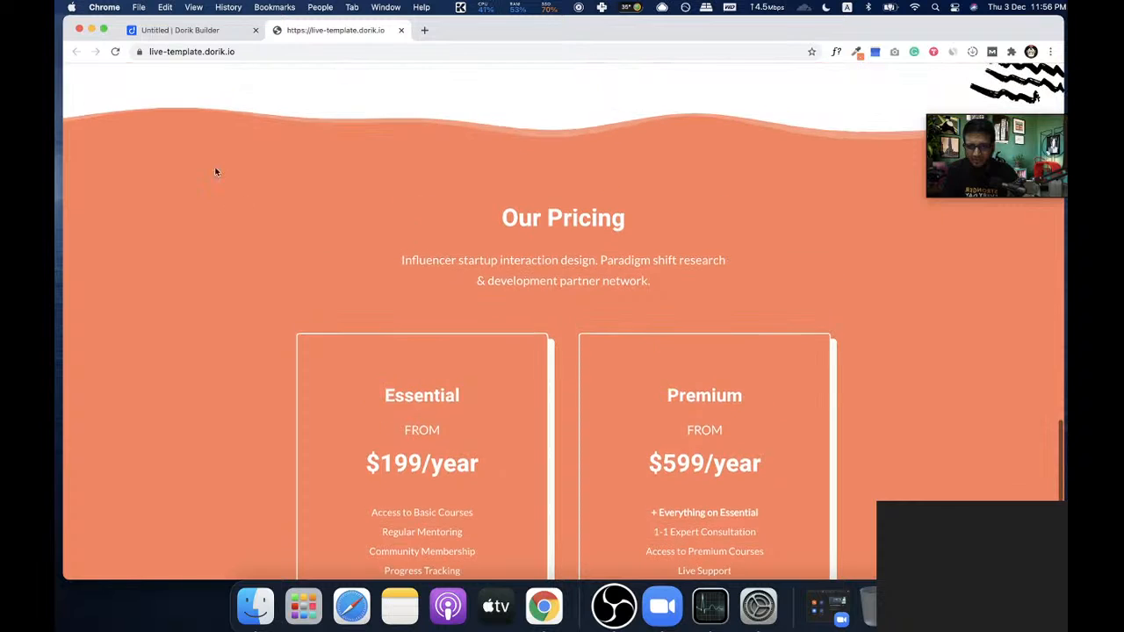
pyautogui.click(174, 39)
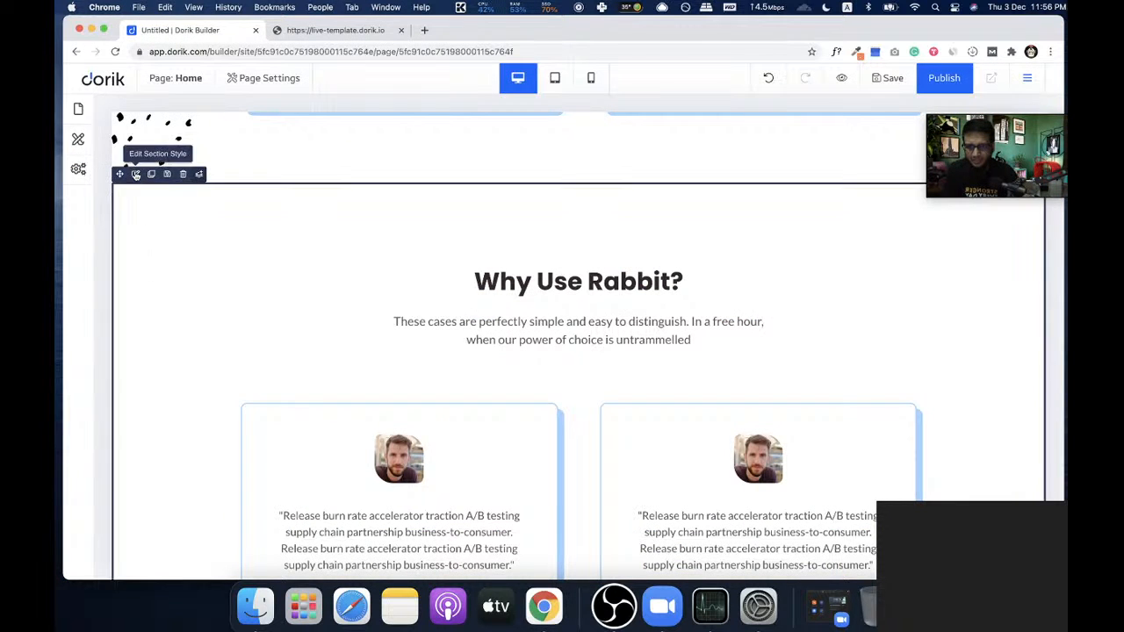
pyautogui.click(136, 174)
pyautogui.click(128, 254)
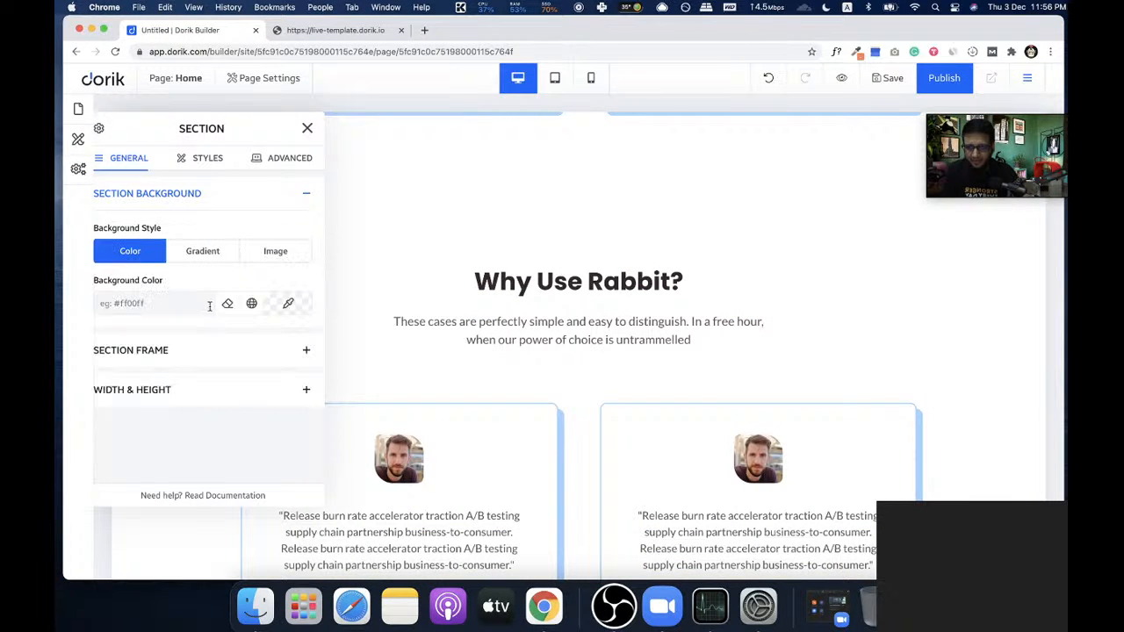
pyautogui.click(255, 307)
pyautogui.click(223, 353)
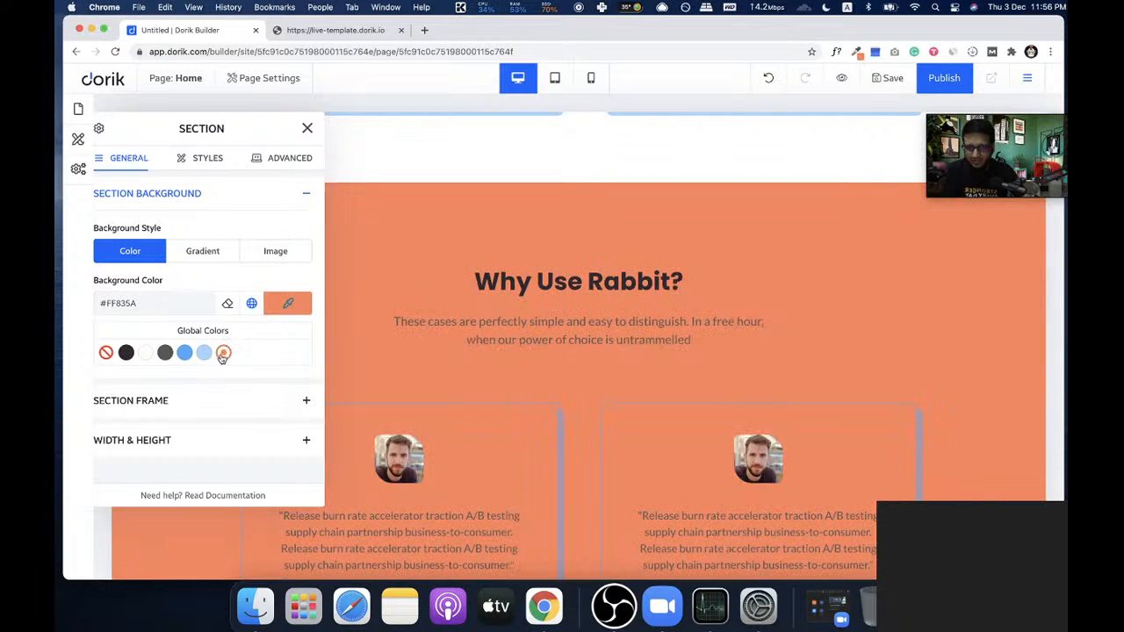
pyautogui.click(307, 130)
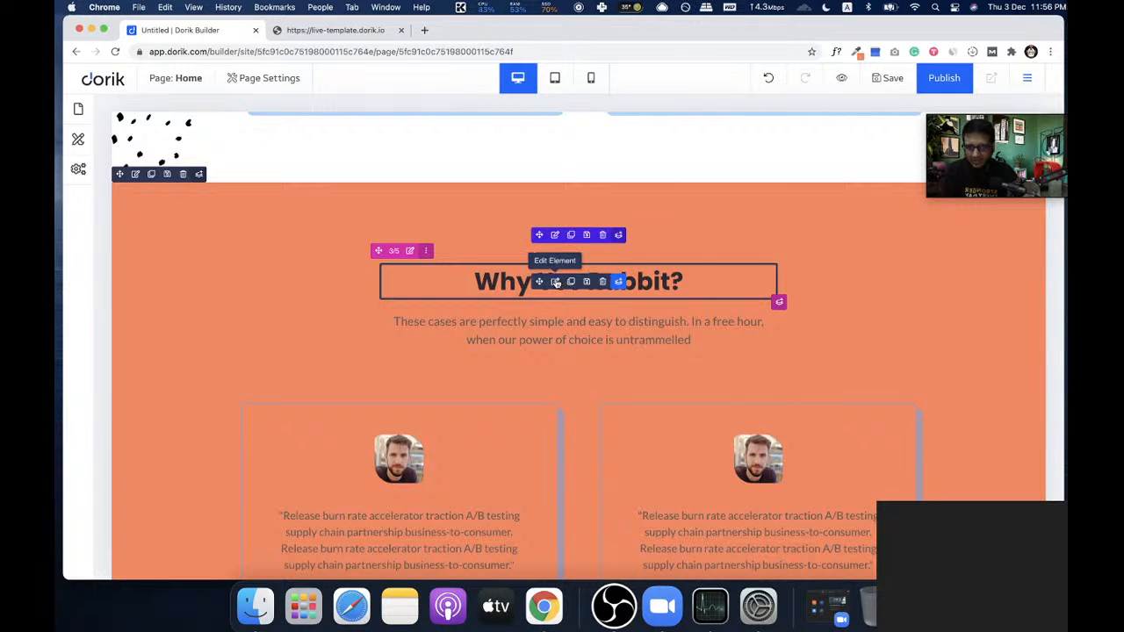
# - Set the color of the "Why Use Rabbit?" heading in the orange section to white
pyautogui.click(554, 282)
pyautogui.scroll(-3, 196, 378)
pyautogui.click(195, 387)
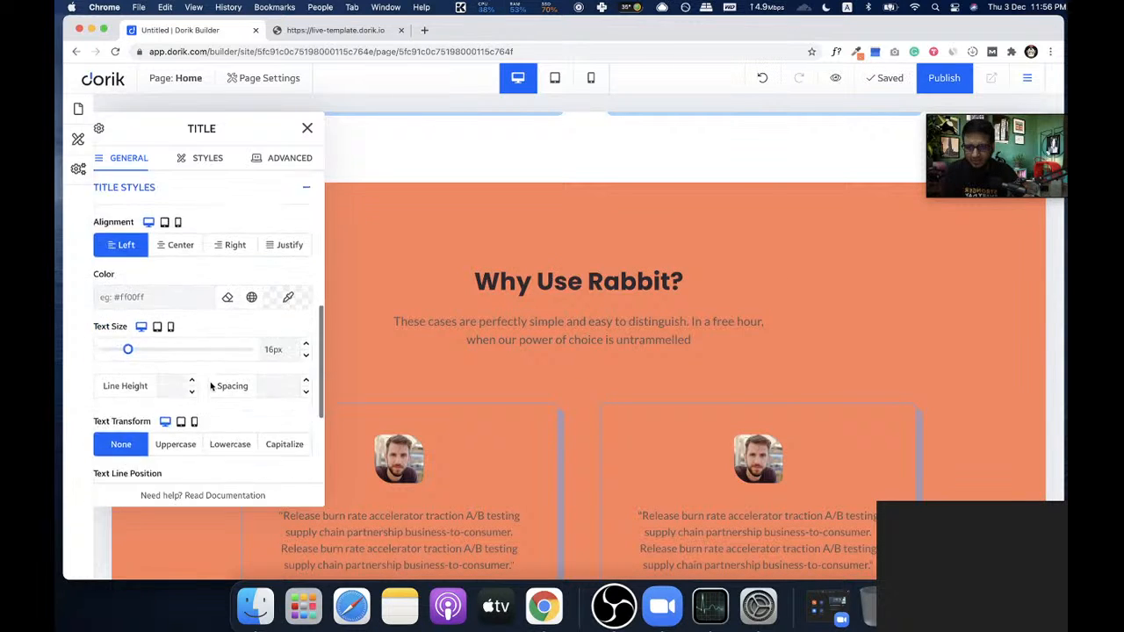
pyautogui.click(288, 297)
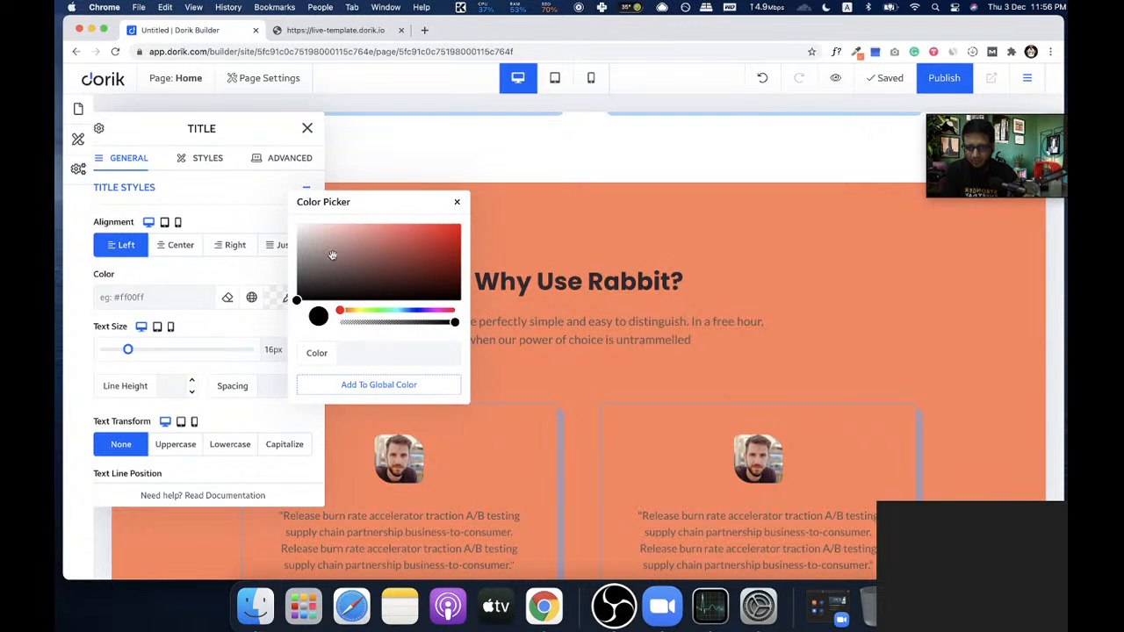
pyautogui.click(457, 202)
pyautogui.click(307, 129)
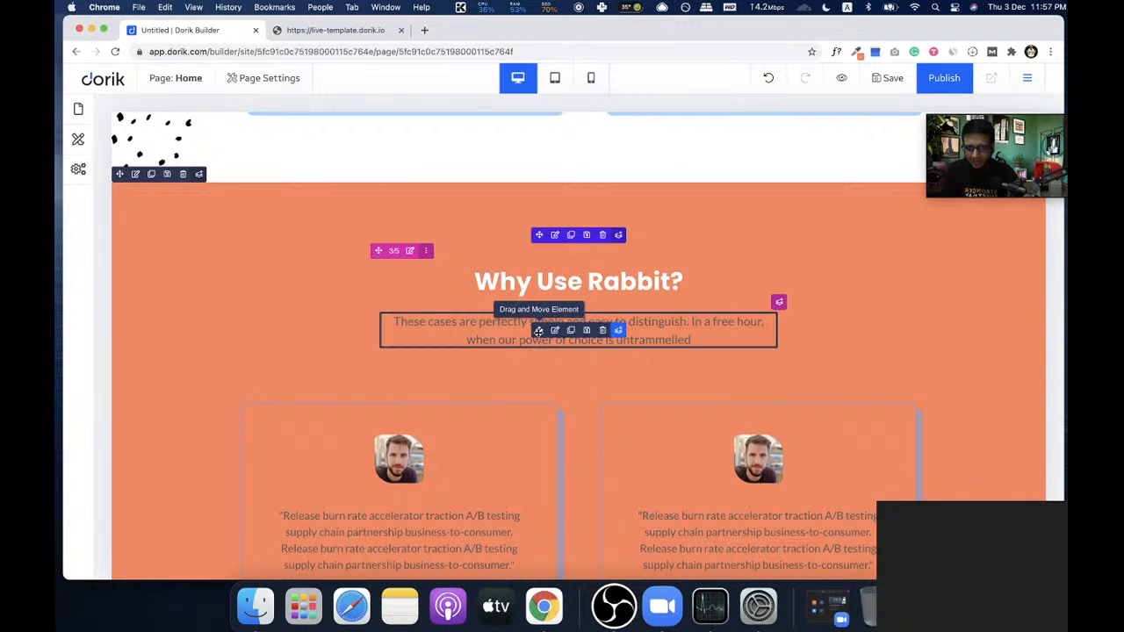
# - Set the color of the description text under the orange section's heading to #FFFFFF
pyautogui.click(554, 330)
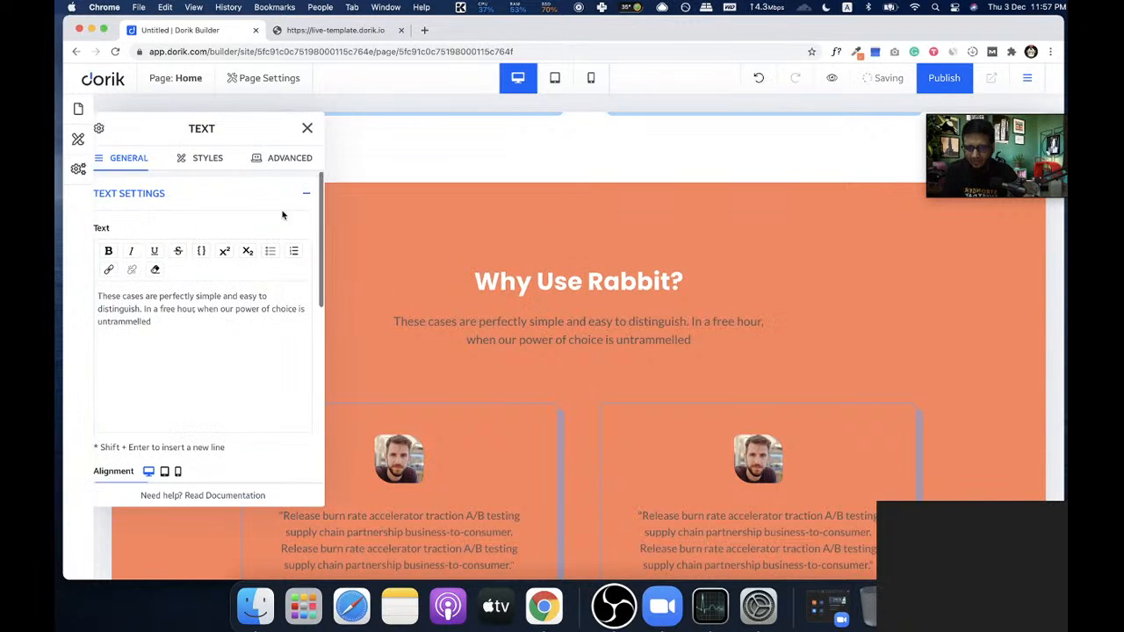
pyautogui.click(211, 159)
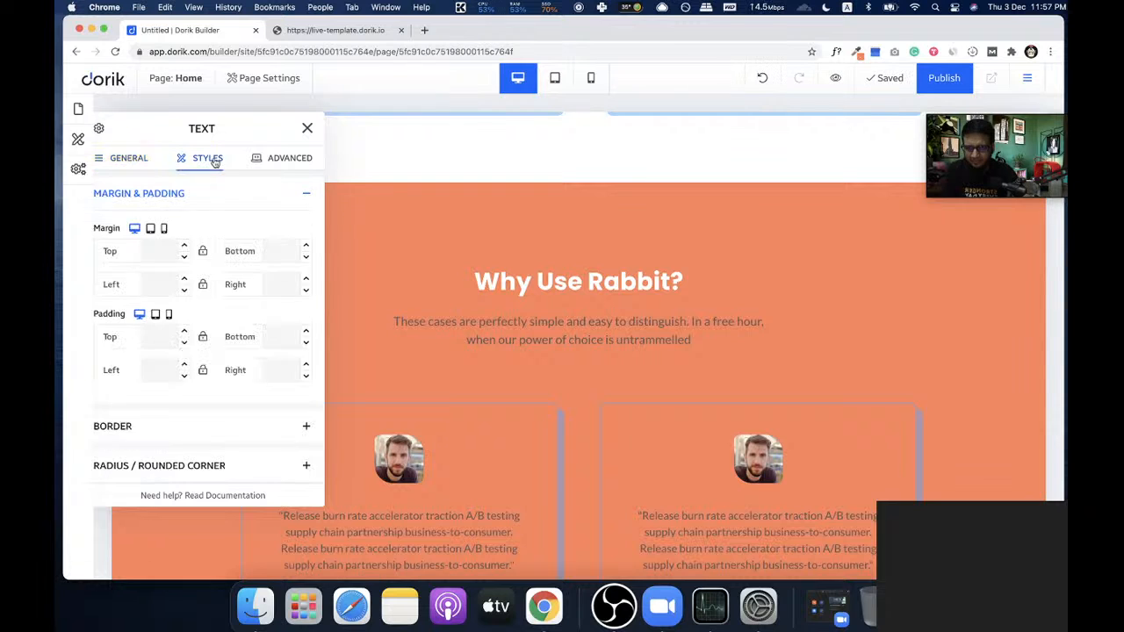
pyautogui.click(130, 160)
pyautogui.scroll(-6, 255, 268)
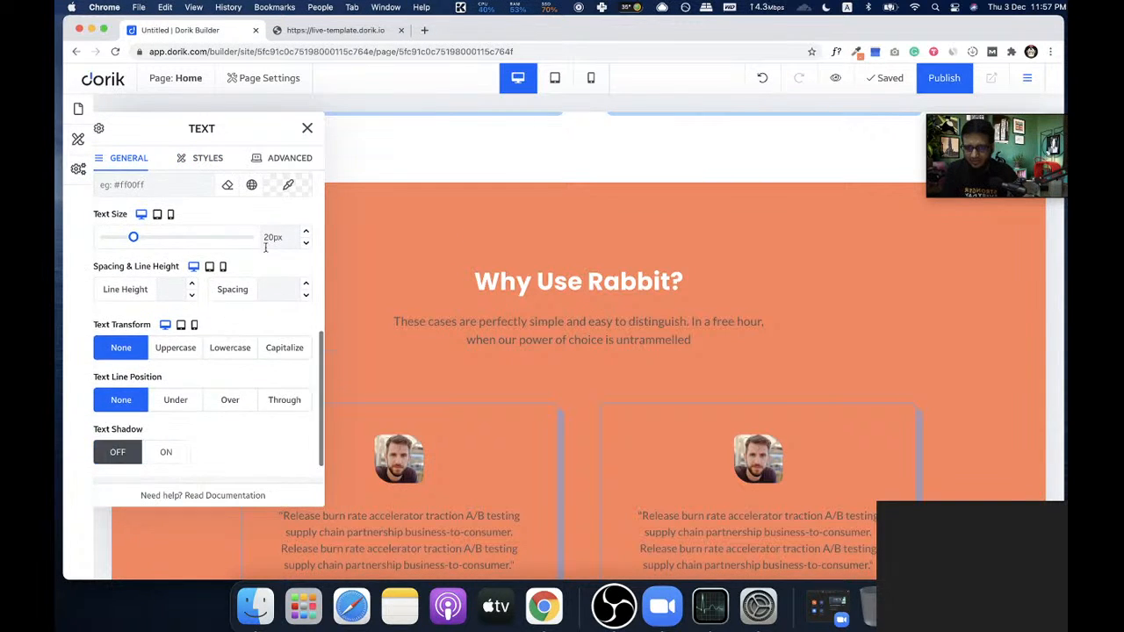
pyautogui.scroll(2, 258, 268)
pyautogui.click(281, 253)
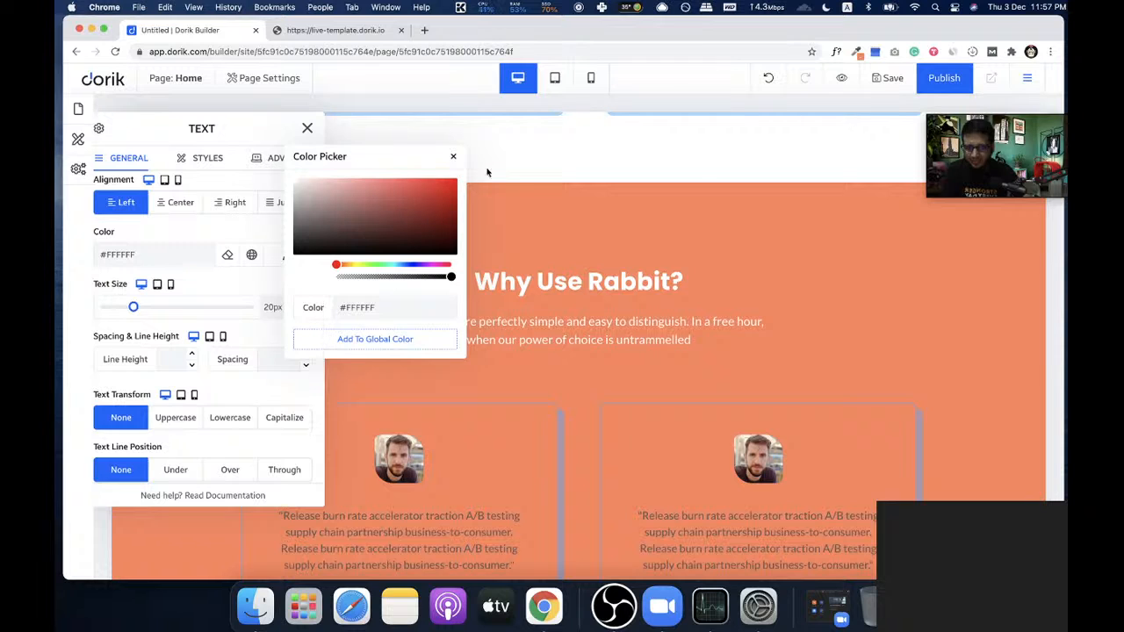
pyautogui.click(453, 158)
pyautogui.click(307, 130)
# - Apply the off-white global color #FEFBF5 to the border of the first card's column in the orange section
pyautogui.scroll(-4, 449, 303)
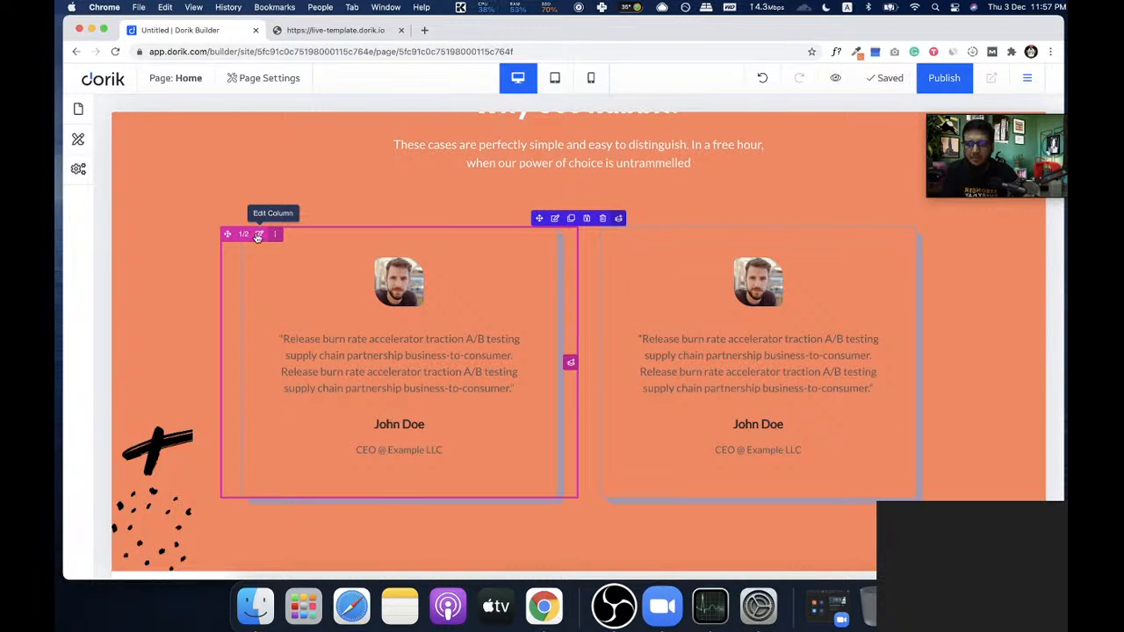
pyautogui.click(259, 235)
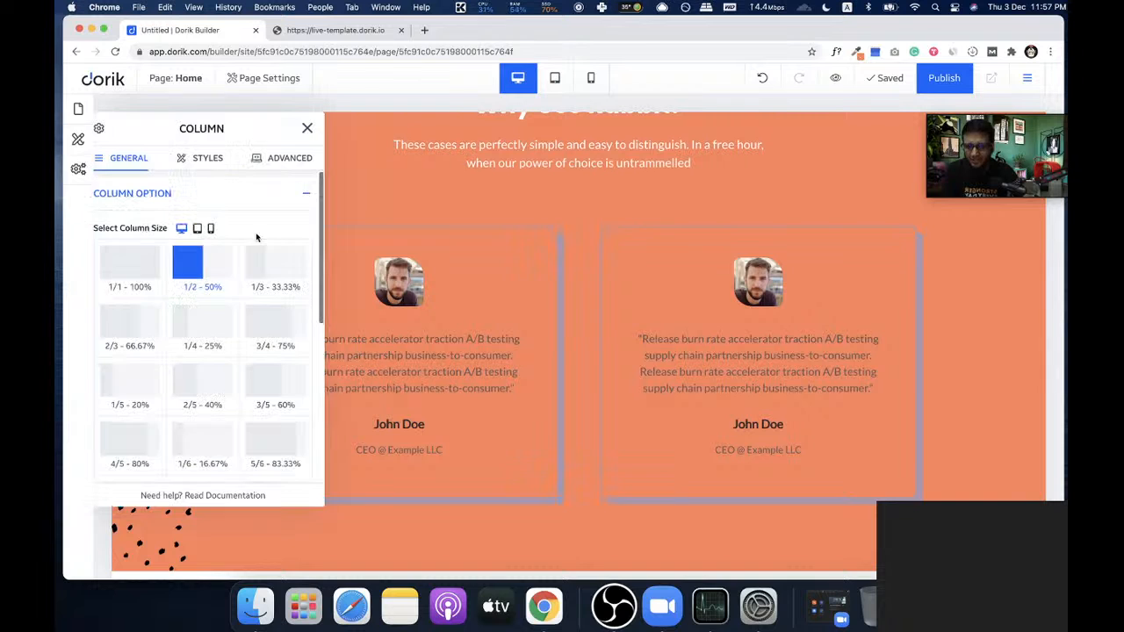
pyautogui.click(202, 158)
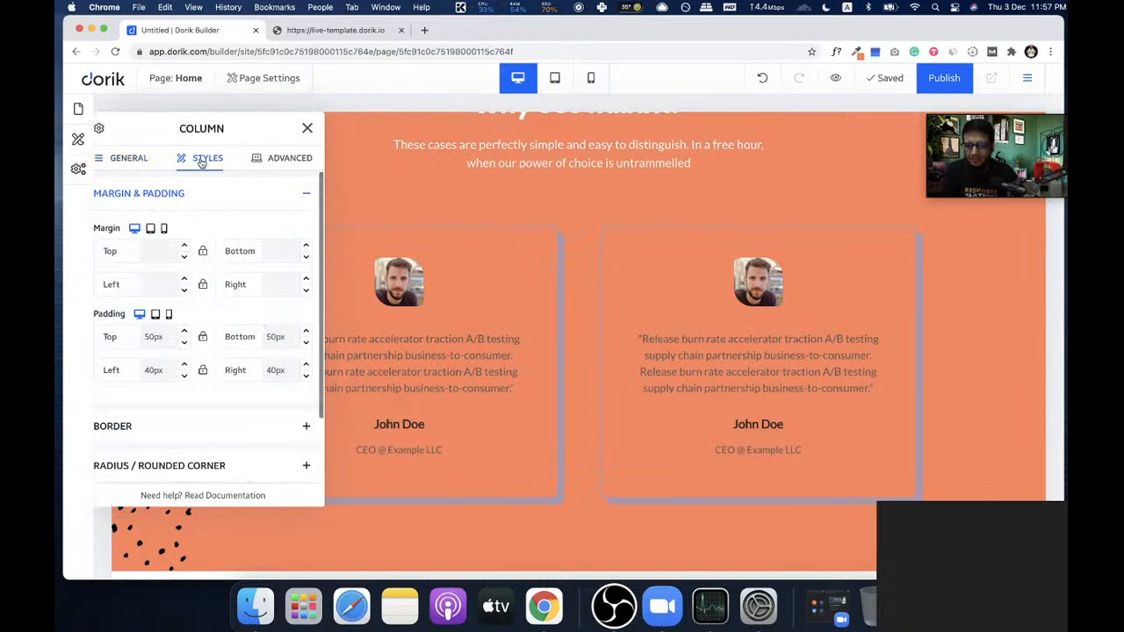
pyautogui.click(208, 425)
pyautogui.scroll(-2, 240, 348)
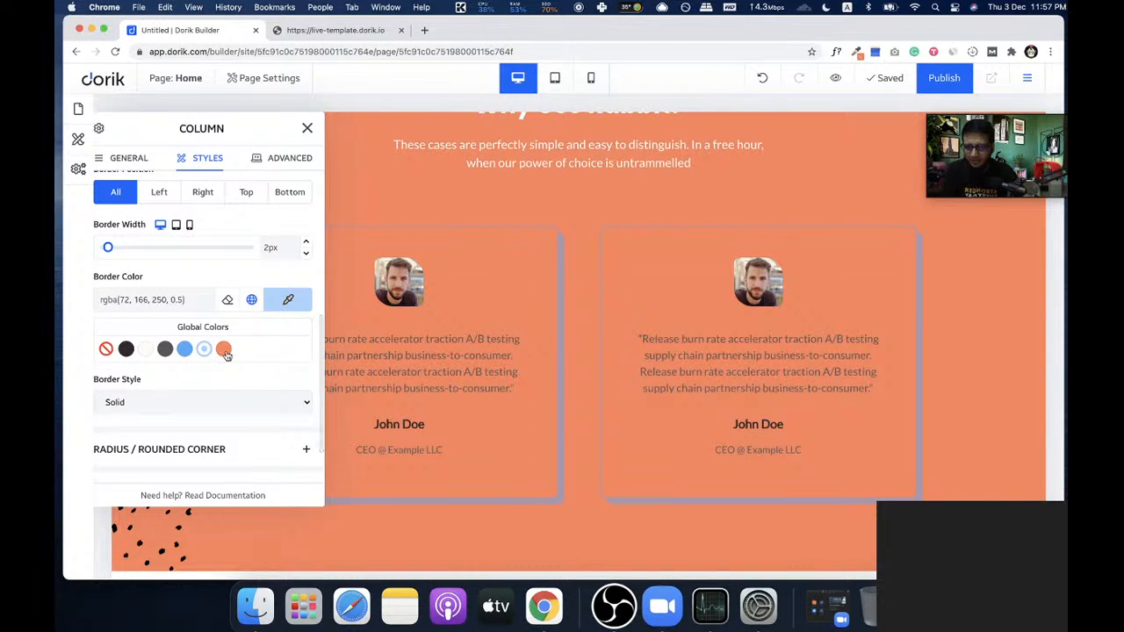
pyautogui.click(145, 350)
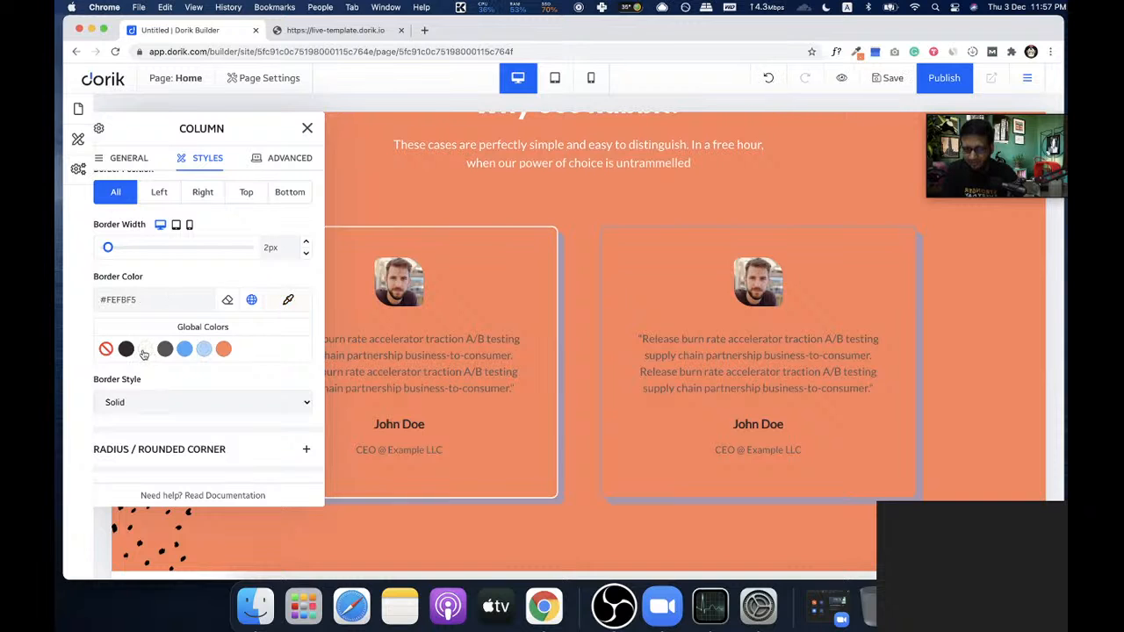
# - Apply the off-white global color #FEFBF5 to the first card's box shadow
pyautogui.scroll(-2, 220, 369)
pyautogui.click(213, 431)
pyautogui.scroll(-1, 176, 368)
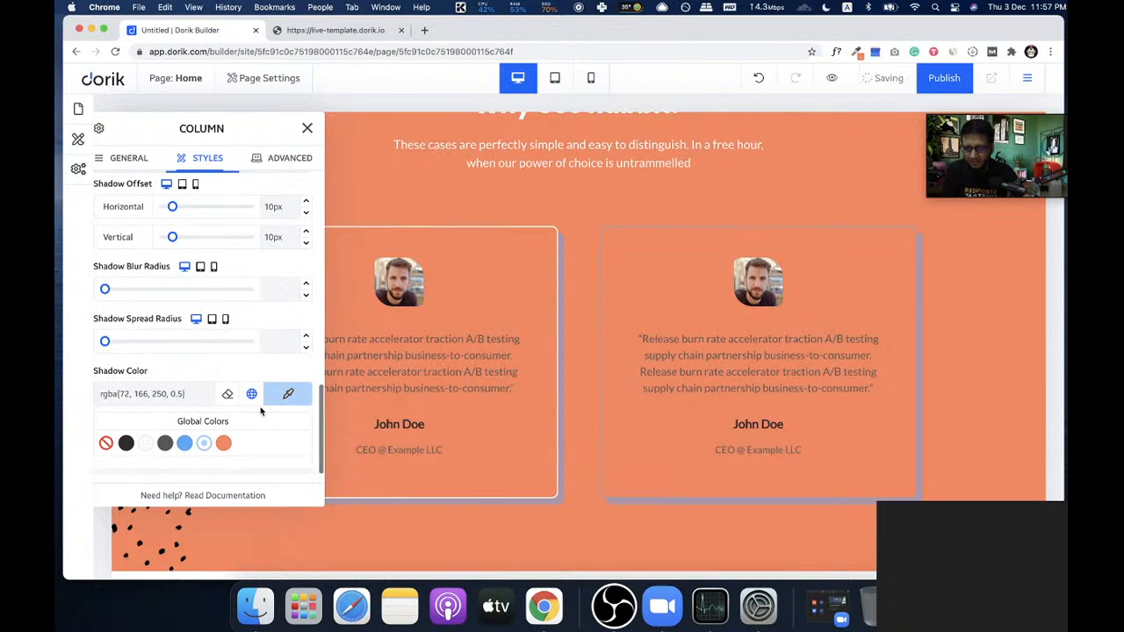
pyautogui.click(145, 444)
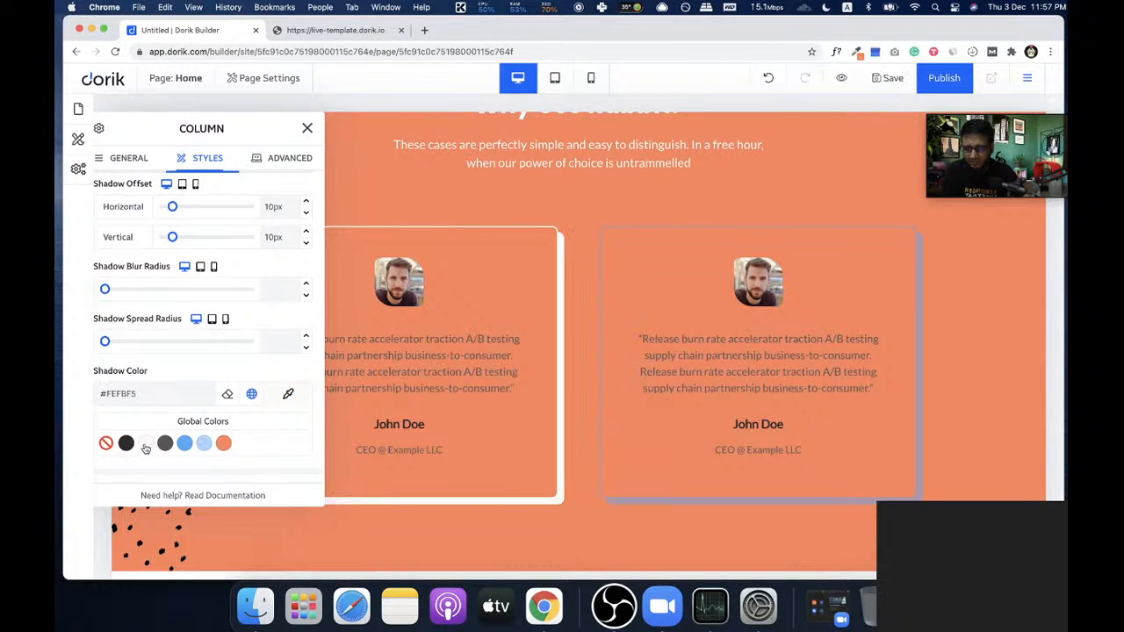
pyautogui.click(308, 129)
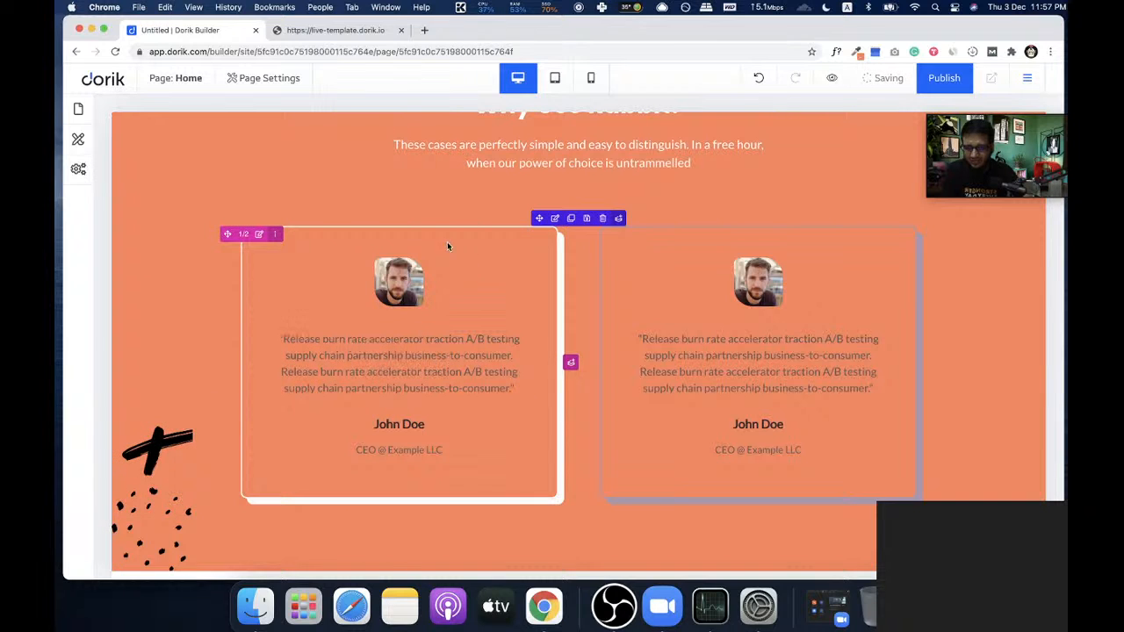
# - Delete the reviewer photo and the quote text from the first card in the orange section
pyautogui.click(424, 283)
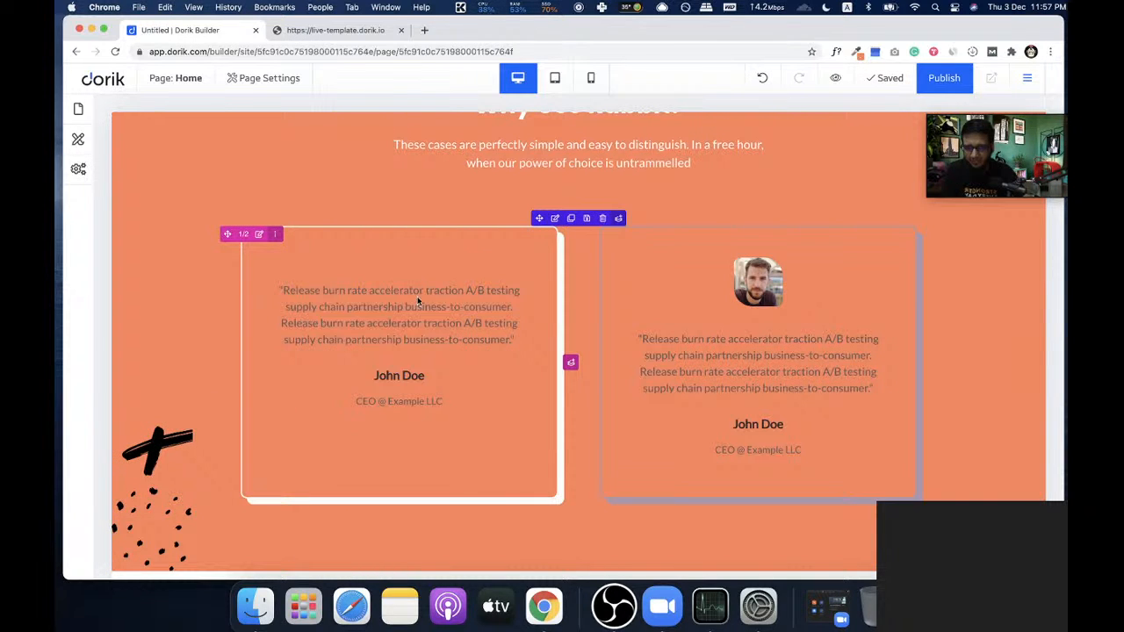
pyautogui.click(421, 316)
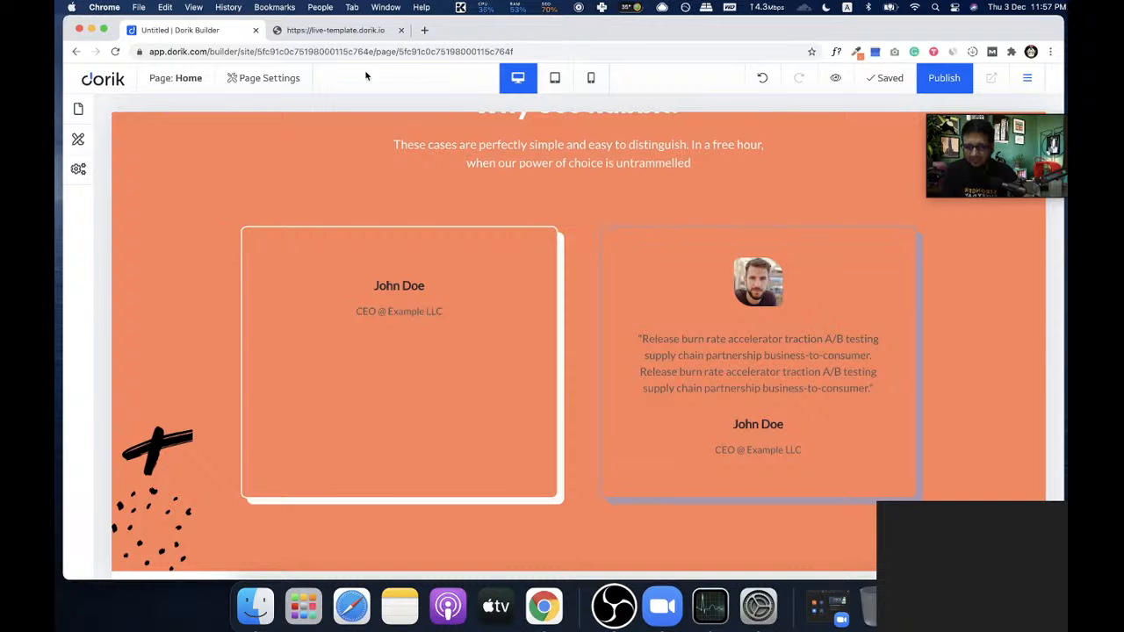
# - Check the plan cards in the live template's "Our Pricing" section and set the first card's name heading to H3
pyautogui.click(337, 36)
pyautogui.scroll(-2, 420, 360)
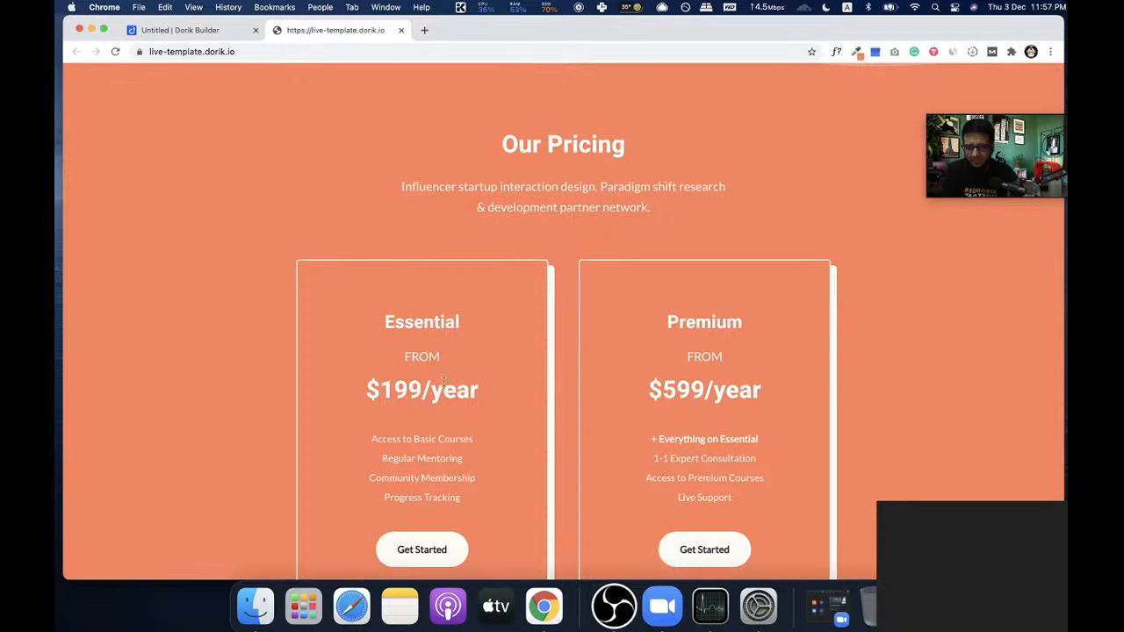
pyautogui.click(198, 33)
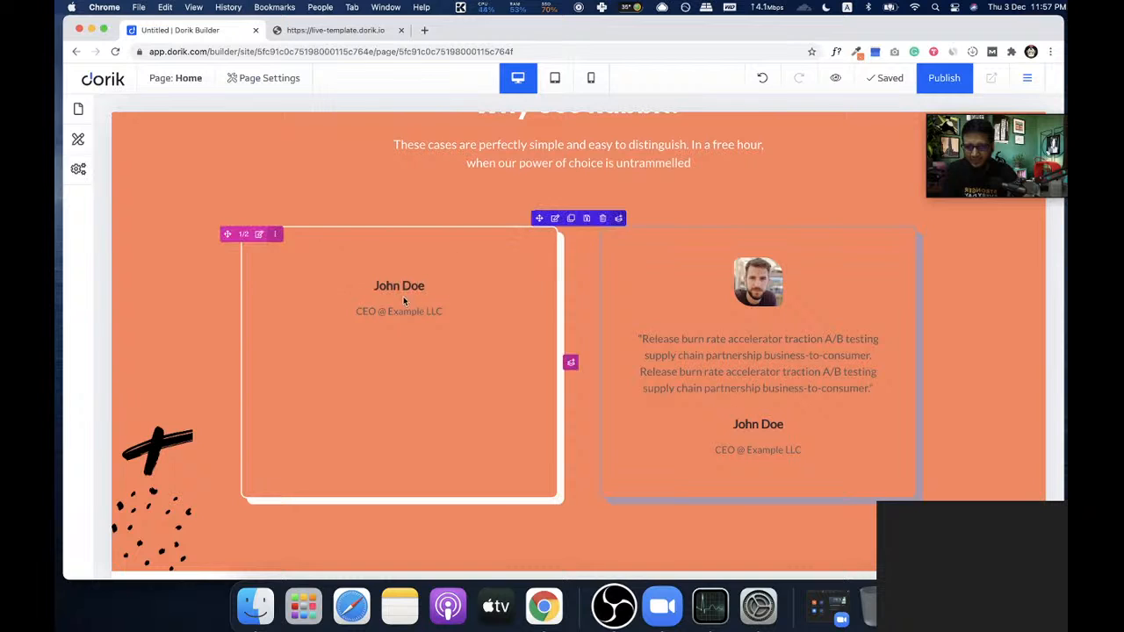
pyautogui.click(375, 286)
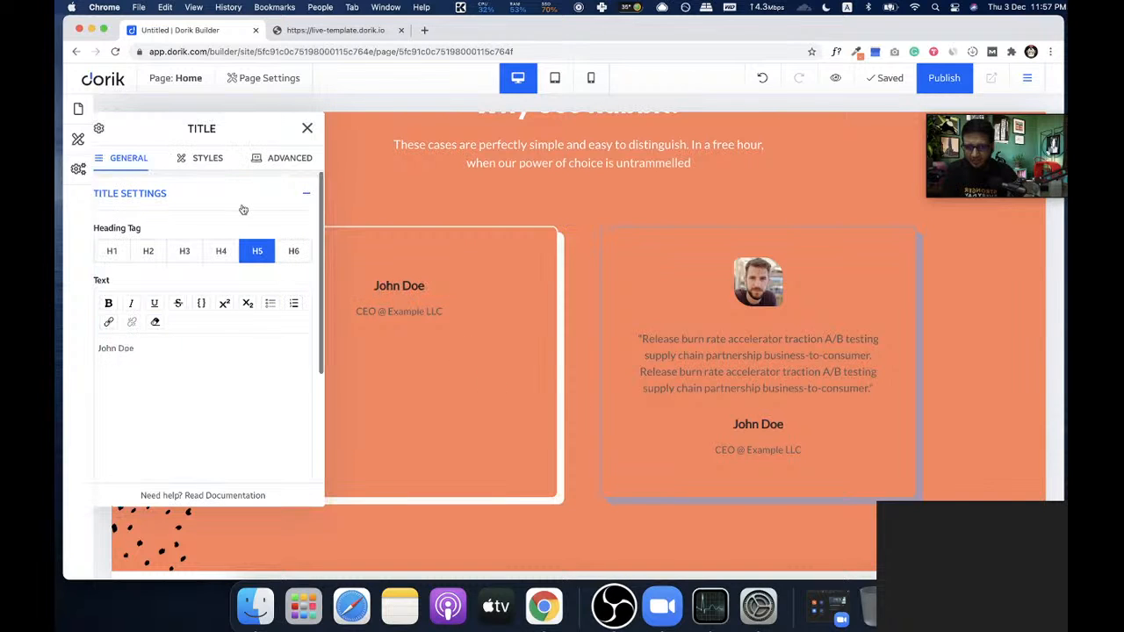
pyautogui.click(183, 253)
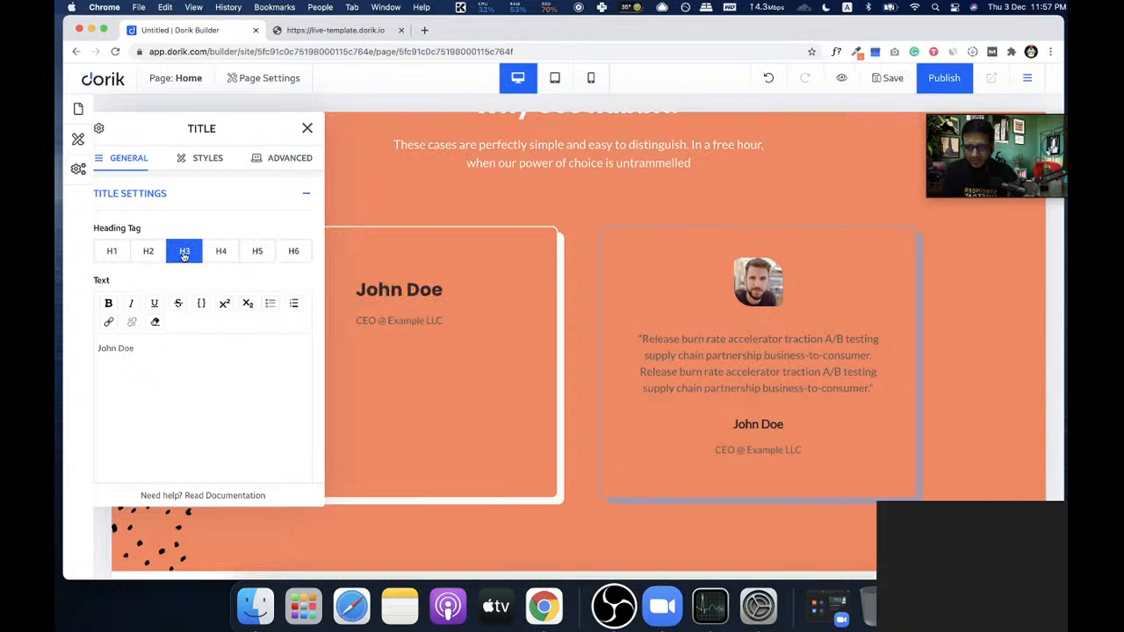
# - Replace the first card's heading text with "Essential" and set its color to #FFFFFF
pyautogui.tripleClick(115, 348)
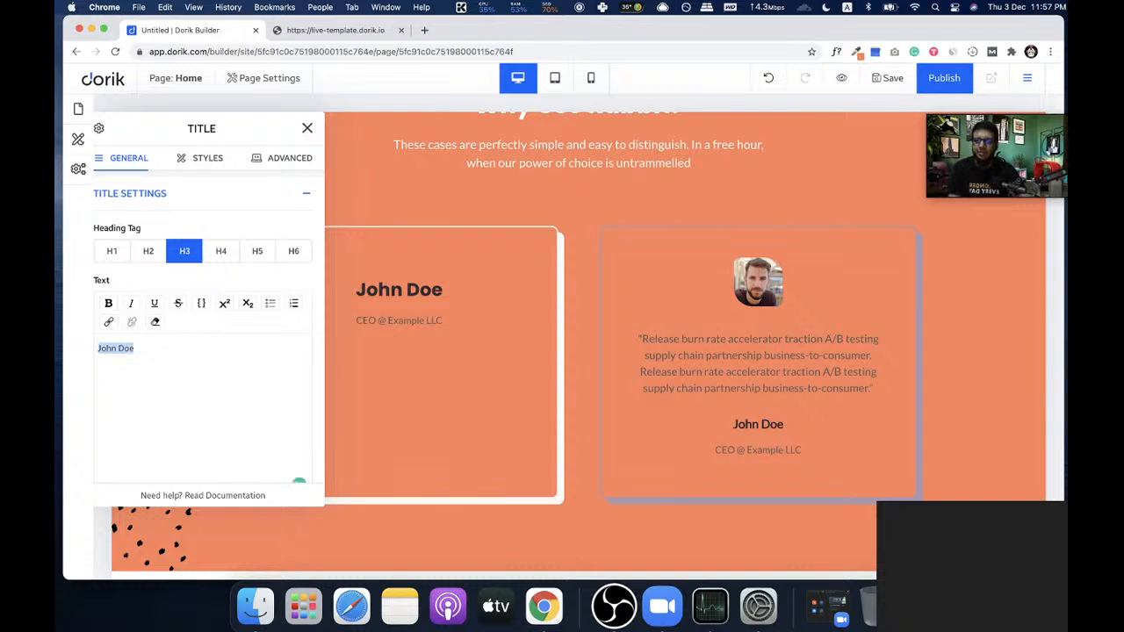
pyautogui.write('Essential')
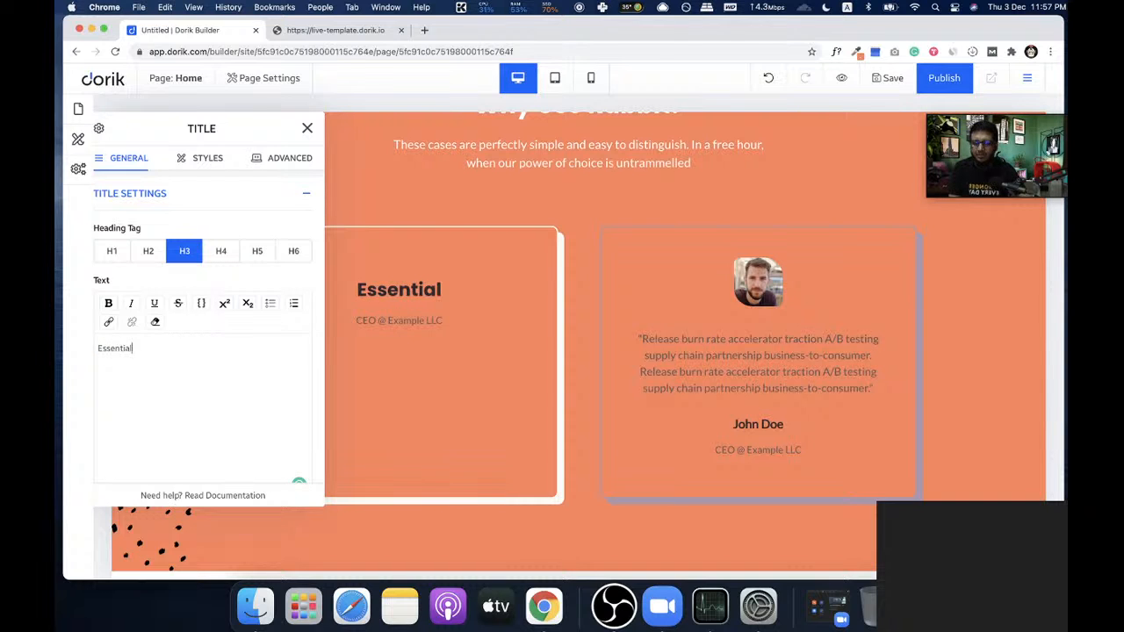
pyautogui.scroll(-3, 226, 302)
pyautogui.click(175, 389)
pyautogui.scroll(-2, 184, 377)
pyautogui.click(277, 303)
pyautogui.moveTo(350, 255); pyautogui.dragTo(250, 213)
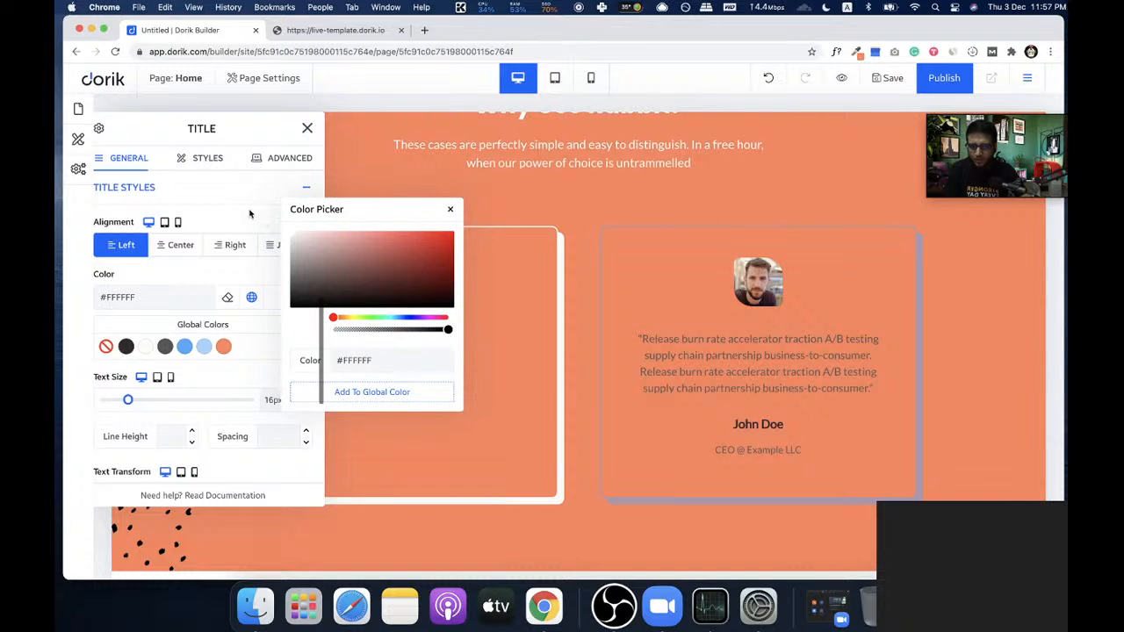
pyautogui.click(451, 209)
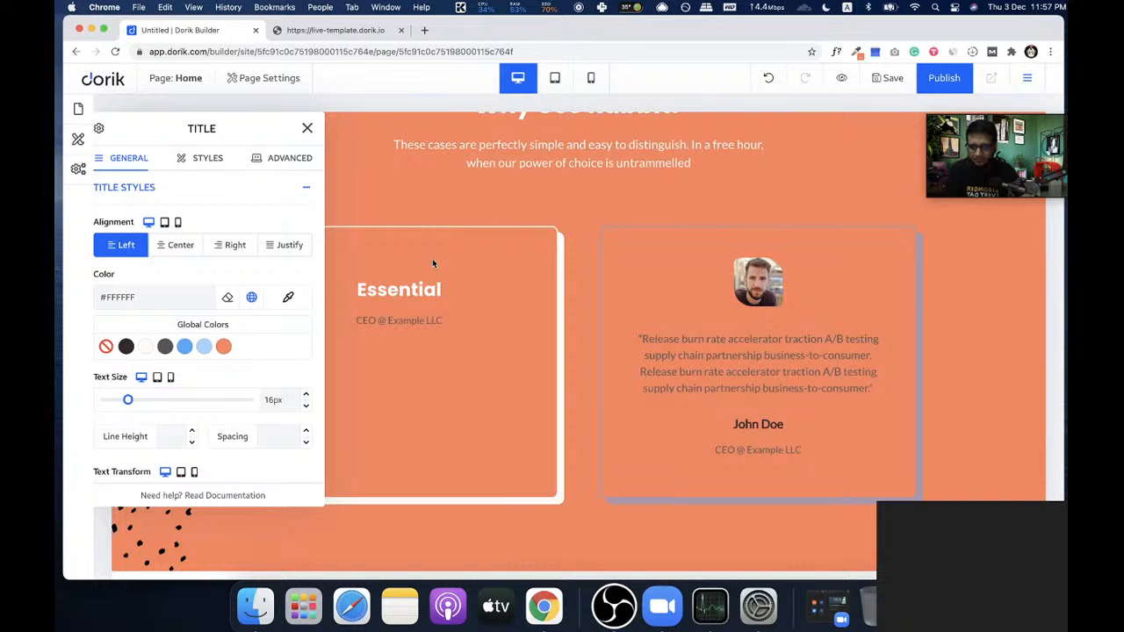
pyautogui.click(307, 128)
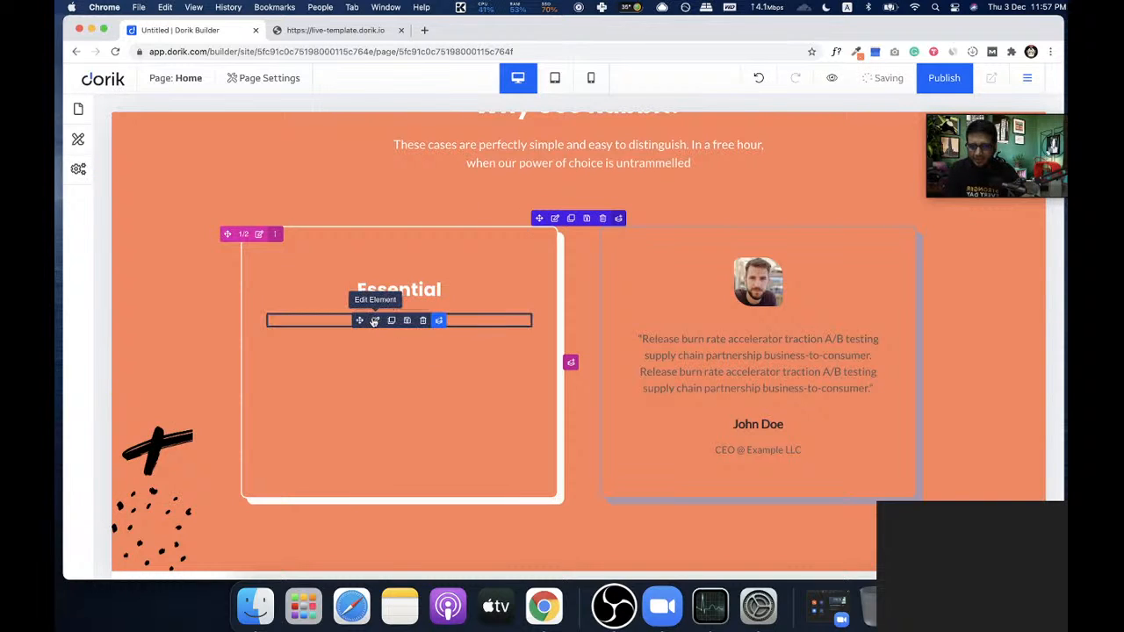
# - Replace the job title line below the "Essential" heading with "FROM"
pyautogui.click(375, 320)
pyautogui.tripleClick(187, 305)
pyautogui.write('FROM')
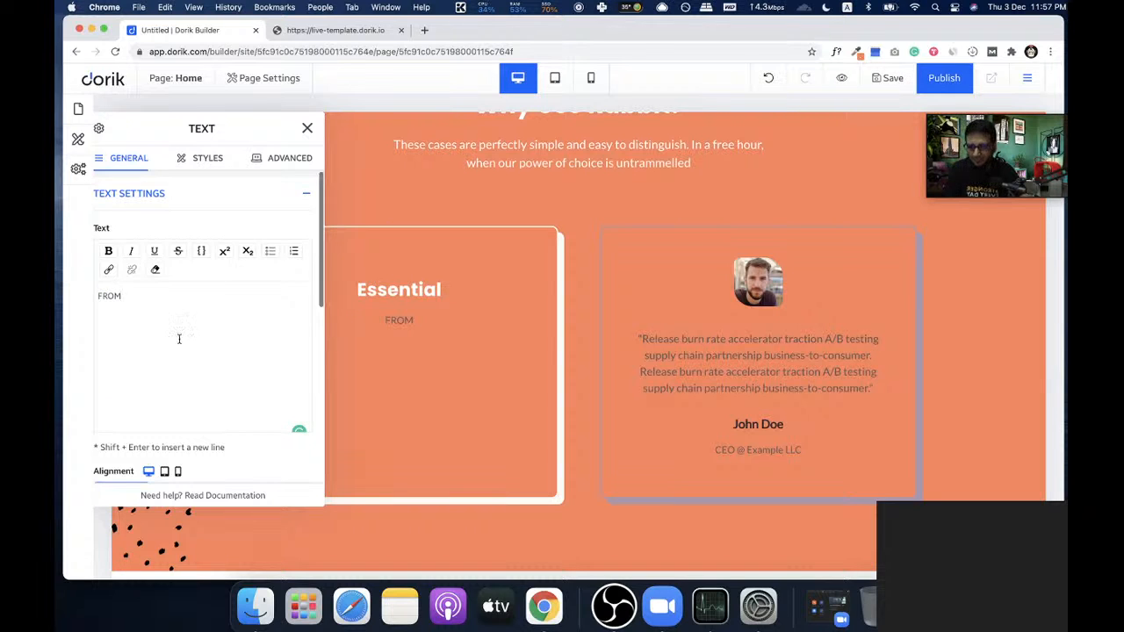
# - Set the "FROM" text's color to #FFFFFF and its size to 20px
pyautogui.scroll(-5, 244, 382)
pyautogui.scroll(-2, 245, 396)
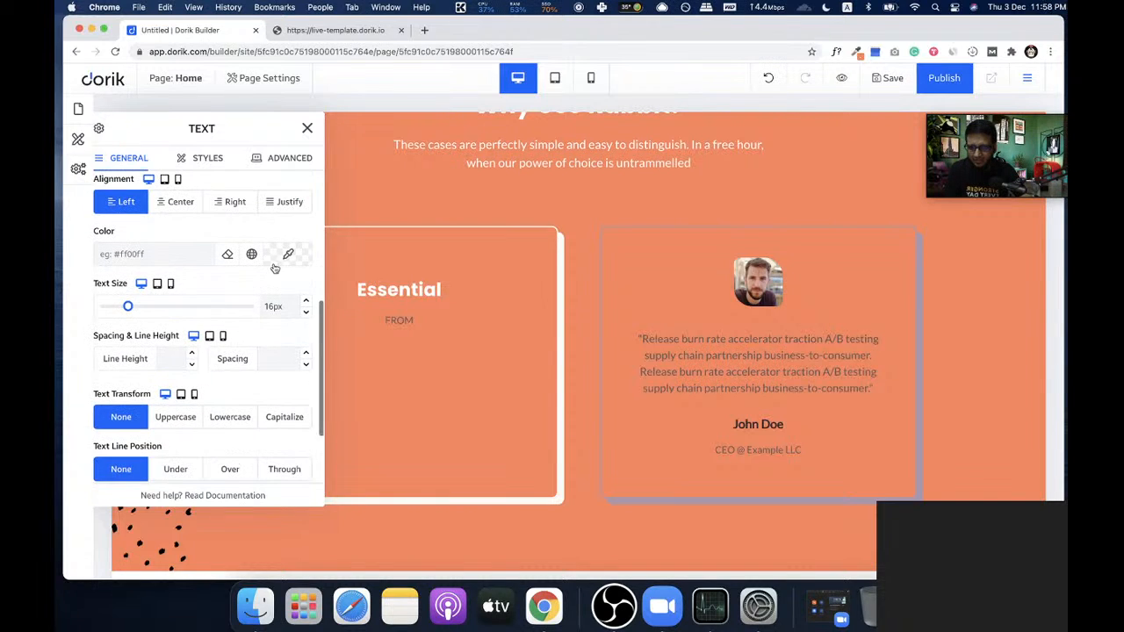
pyautogui.click(288, 255)
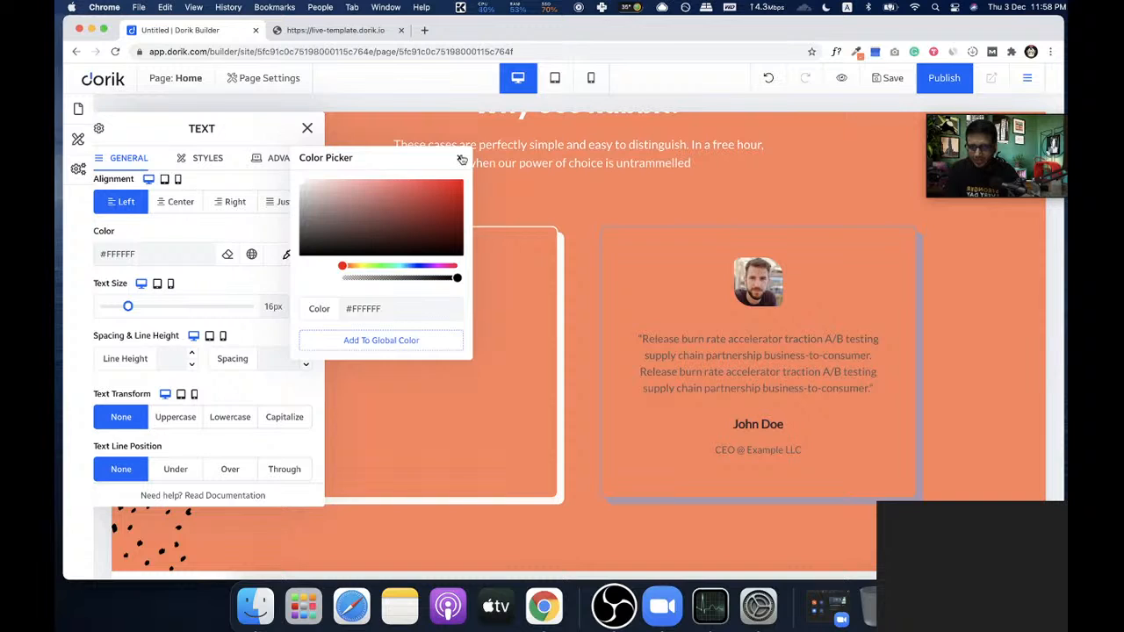
pyautogui.click(188, 298)
pyautogui.moveTo(130, 309); pyautogui.dragTo(136, 313)
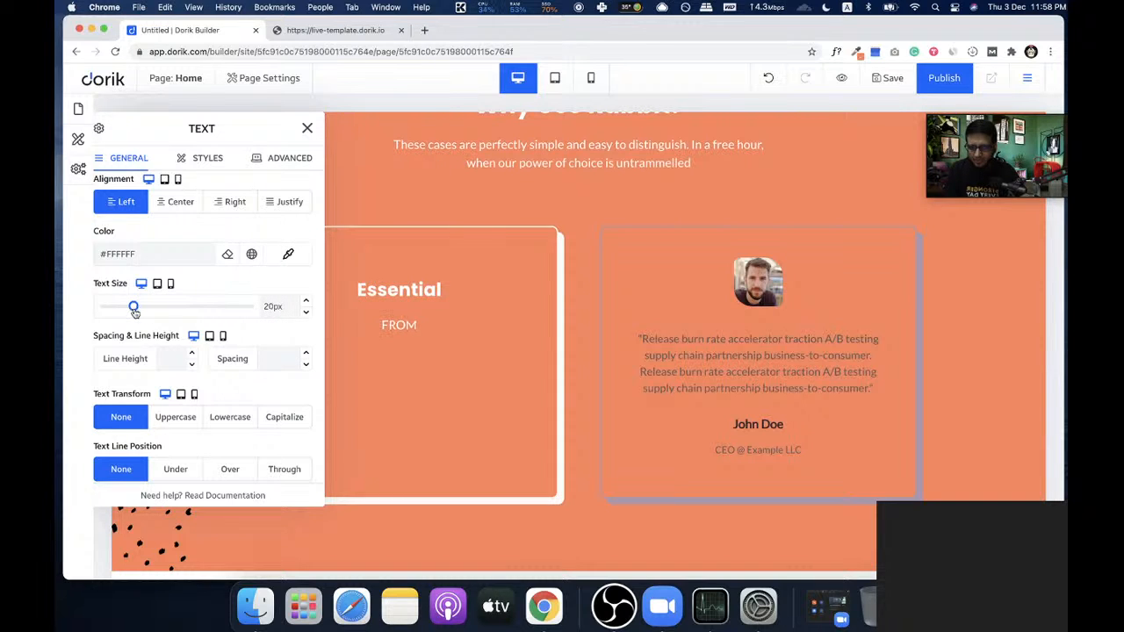
# - Set the top margin of the "FROM" text to 0px
pyautogui.click(208, 158)
pyautogui.scroll(2, 168, 240)
pyautogui.click(157, 251)
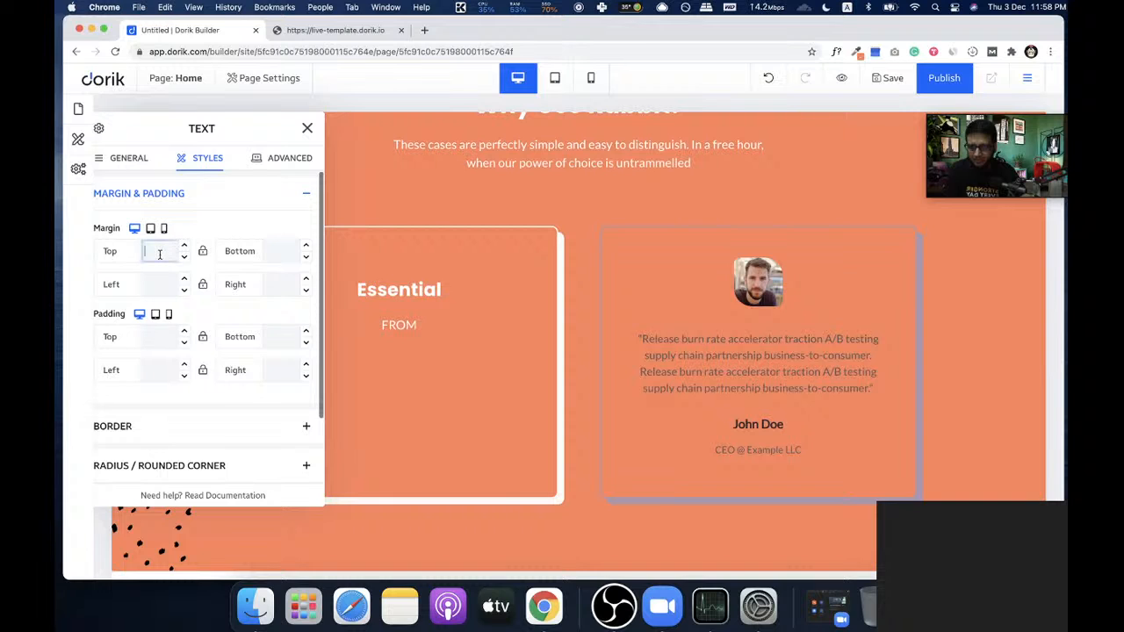
pyautogui.write('0px')
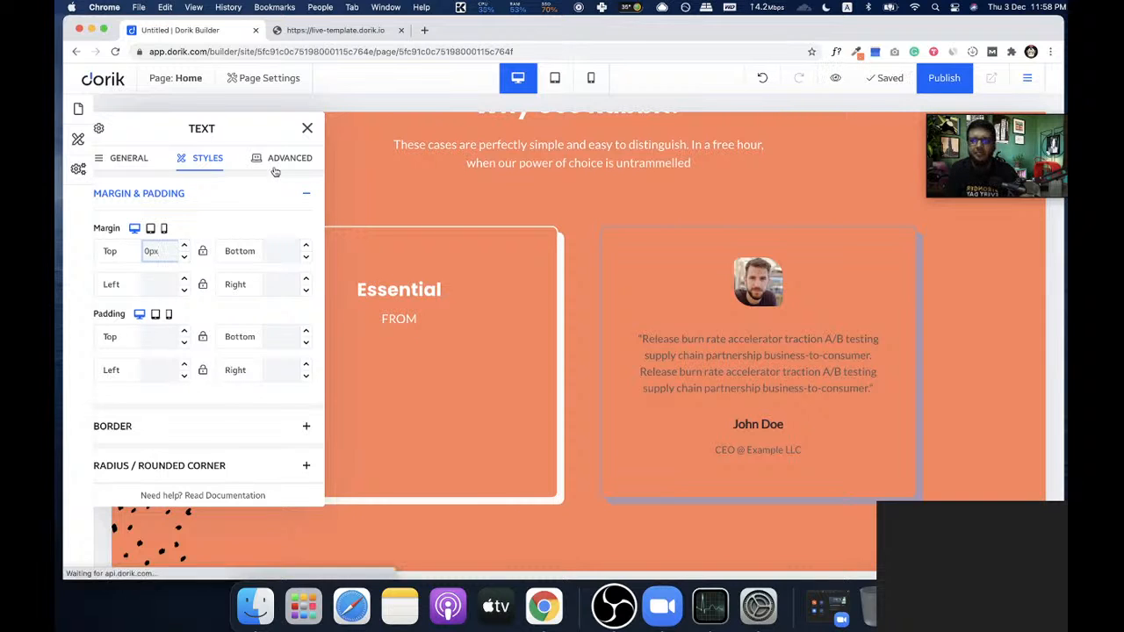
pyautogui.click(307, 129)
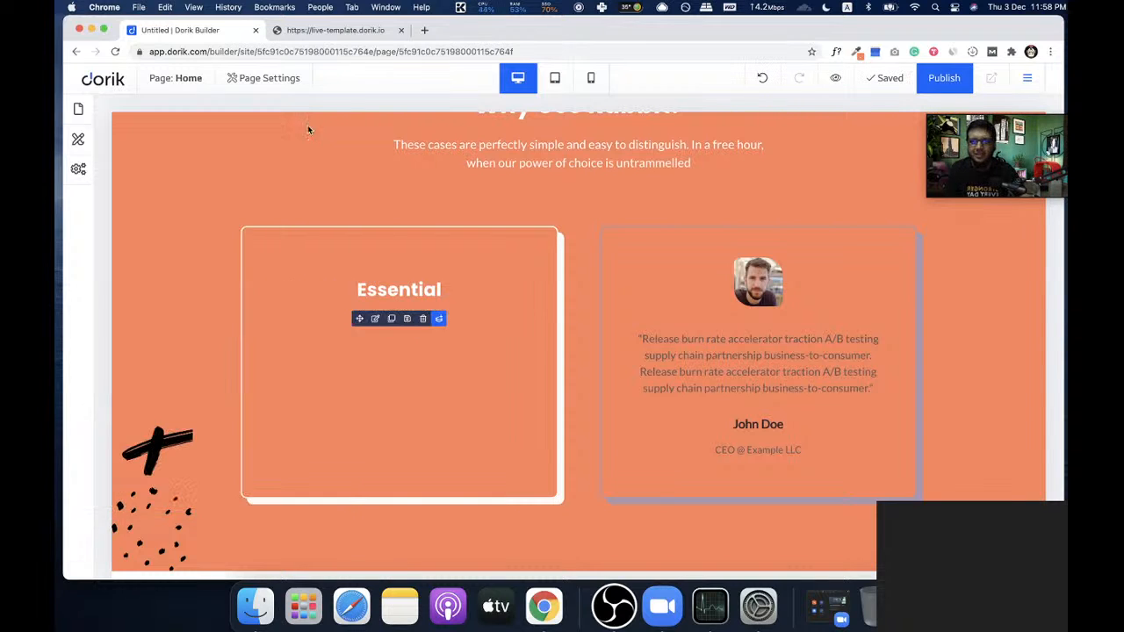
# - Check the live template's Essential card, and place a duplicate of the "Essential" heading below the "FROM" text
pyautogui.click(339, 31)
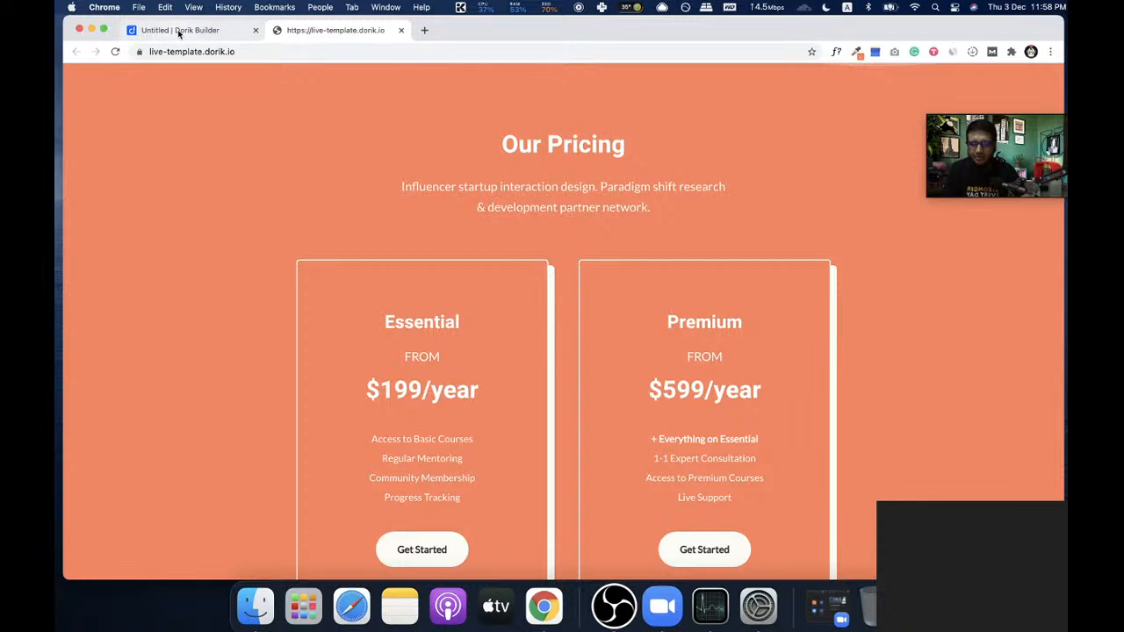
pyautogui.click(179, 32)
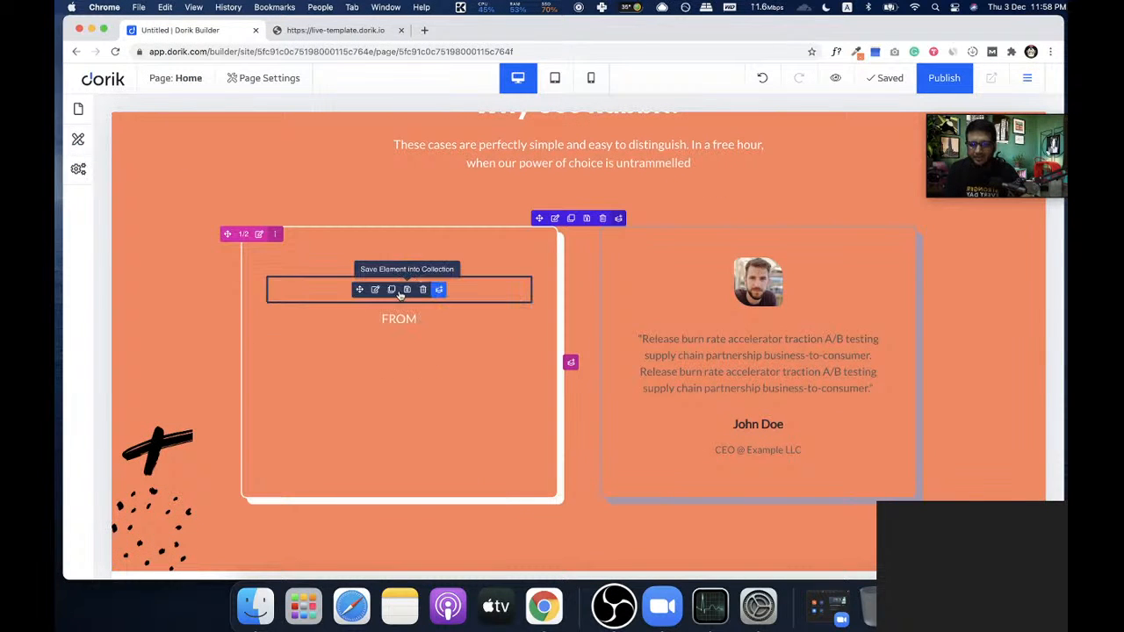
pyautogui.click(392, 290)
pyautogui.moveTo(359, 363); pyautogui.dragTo(394, 302)
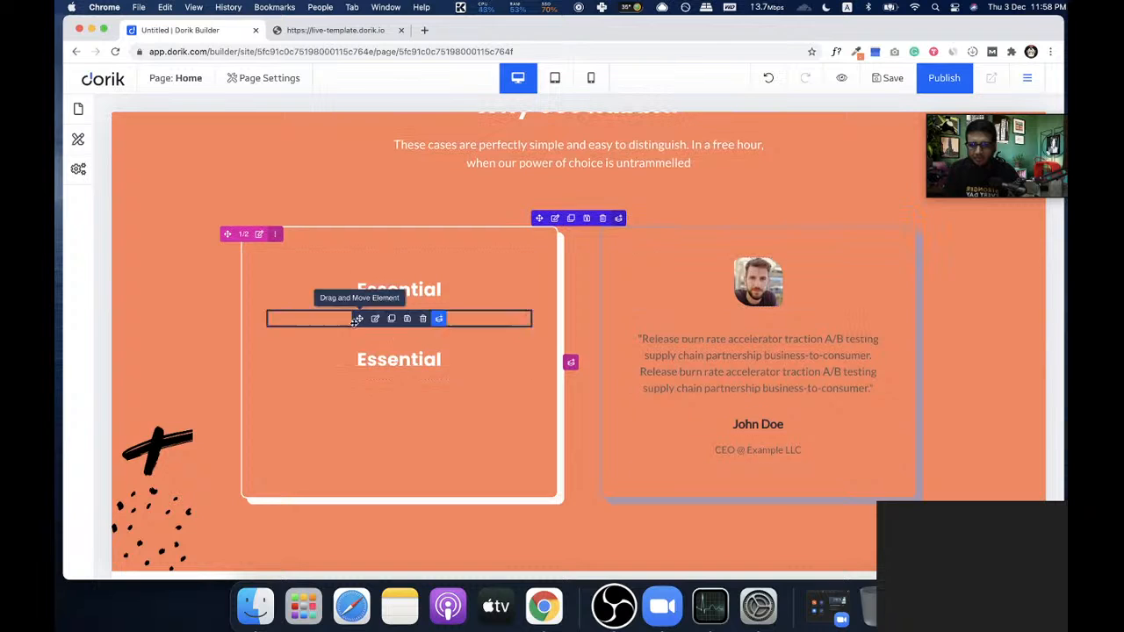
# - Set the duplicated heading below "FROM" to H2 with a top margin of 0px
pyautogui.click(377, 361)
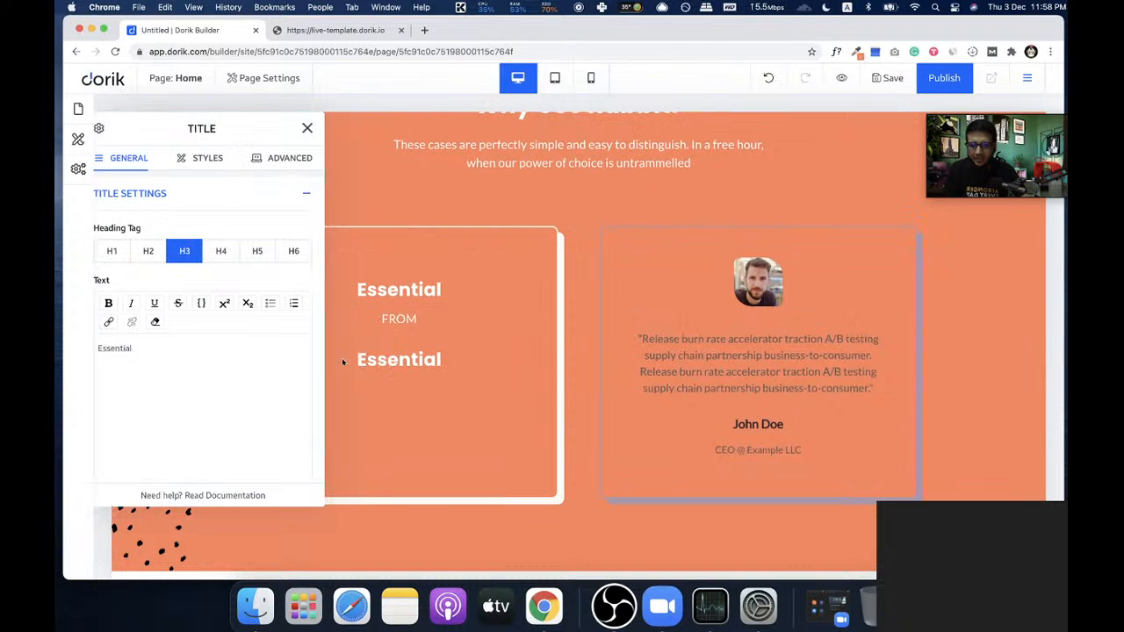
pyautogui.click(151, 252)
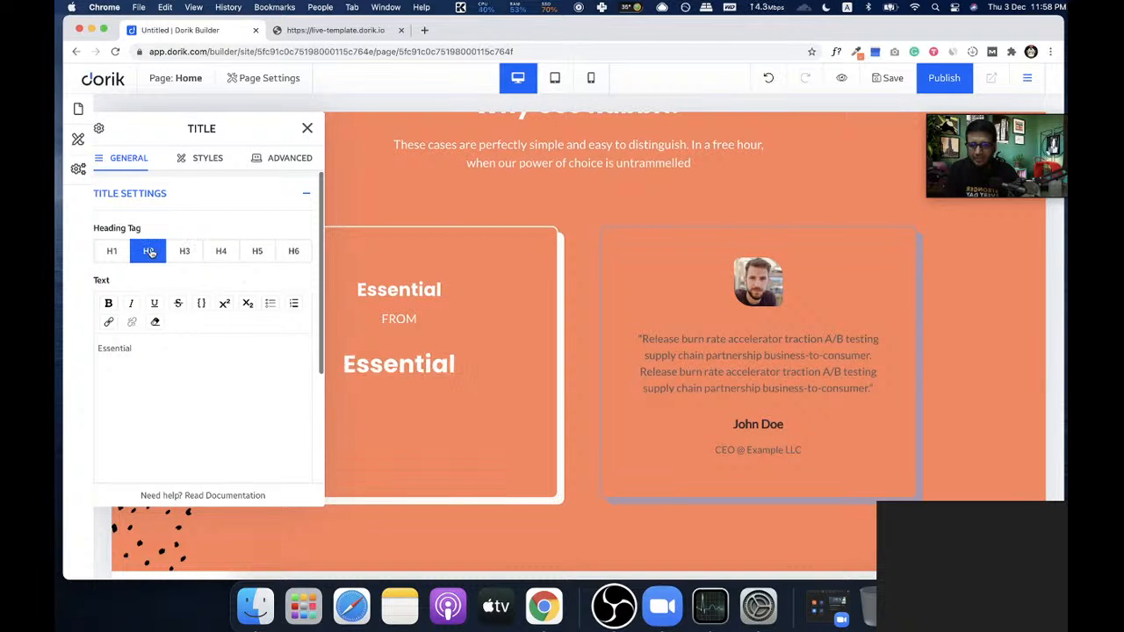
pyautogui.click(202, 158)
pyautogui.click(146, 252)
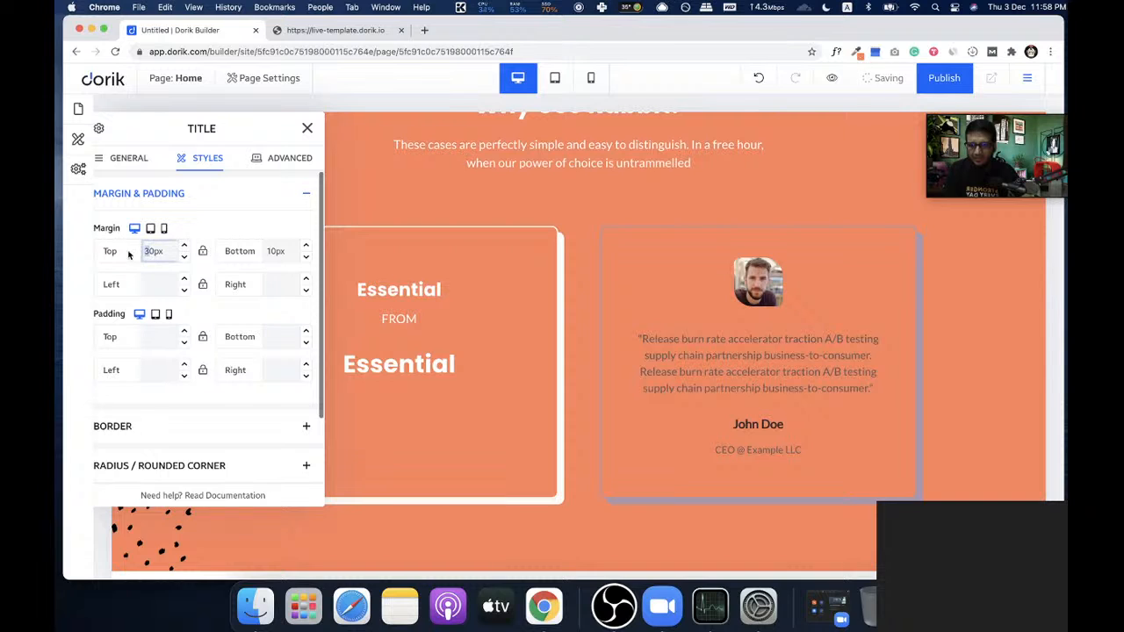
pyautogui.write('10')
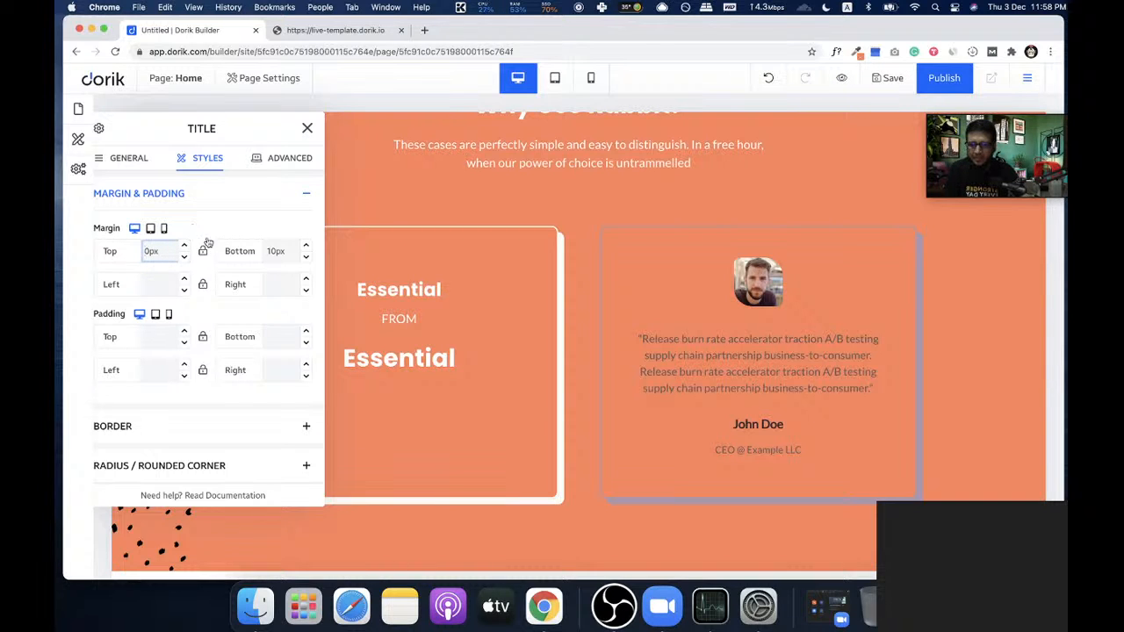
# - Replace the duplicated heading's text with the price "$199/year"
pyautogui.click(115, 157)
pyautogui.click(104, 351)
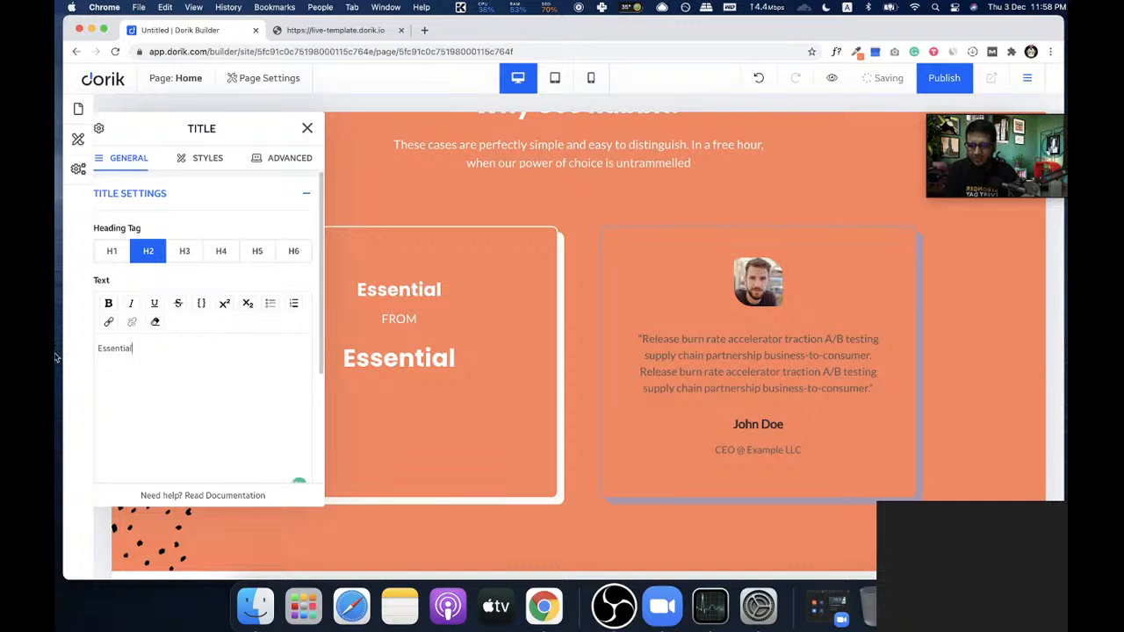
pyautogui.press('super+a')
pyautogui.write('199')
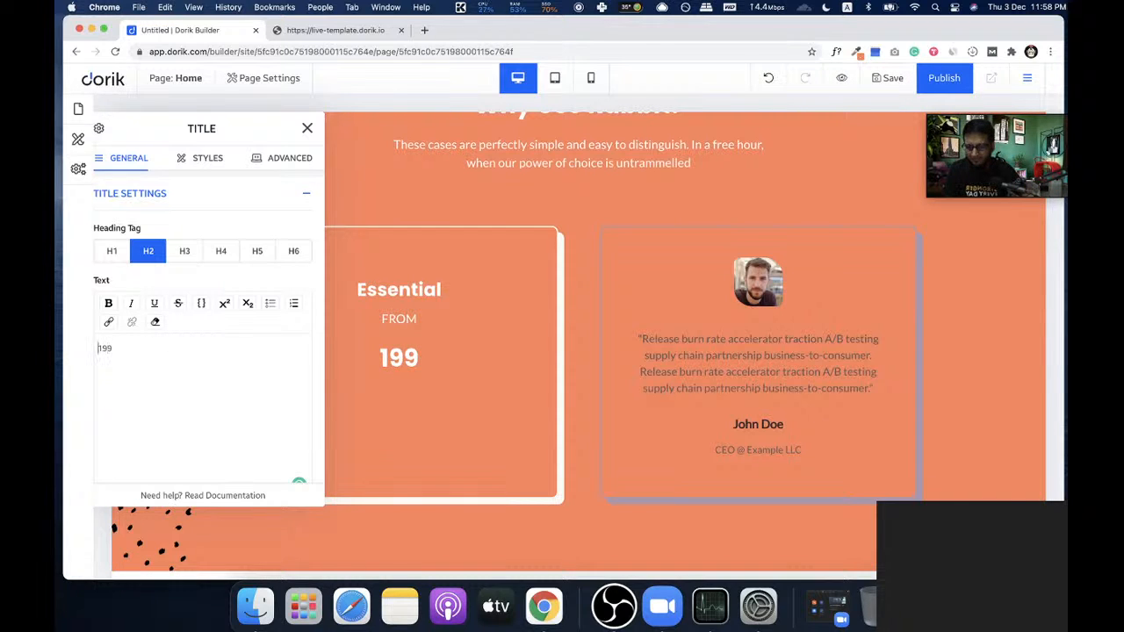
pyautogui.press('super+Left')
pyautogui.write('$')
pyautogui.press('super+Right')
pyautogui.write('/u')
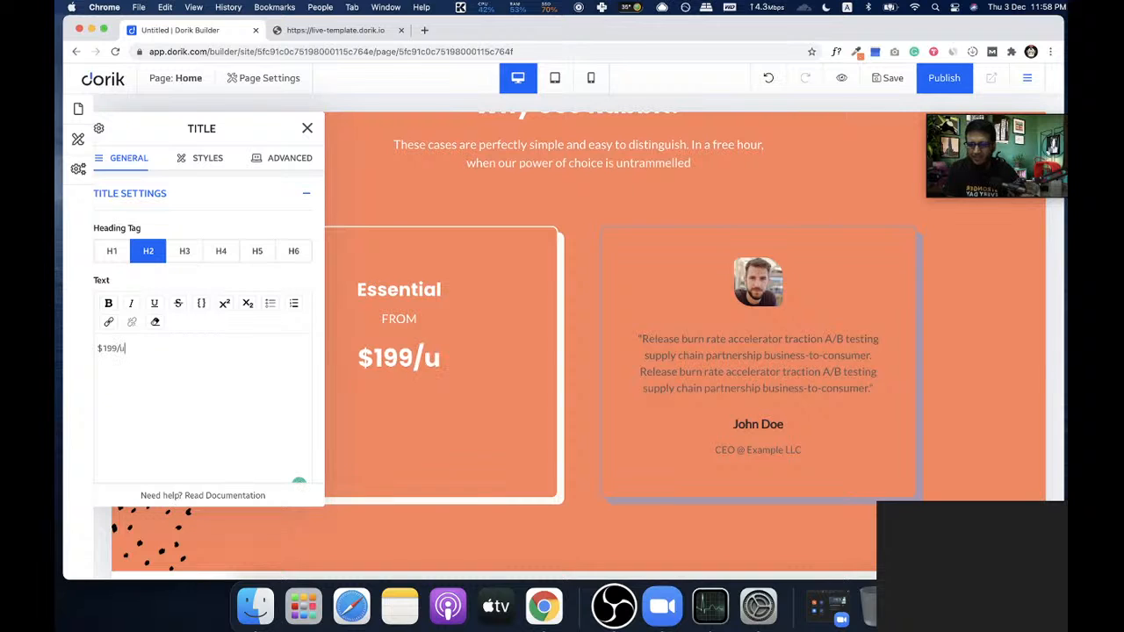
pyautogui.press('BackSpace')
pyautogui.write('year')
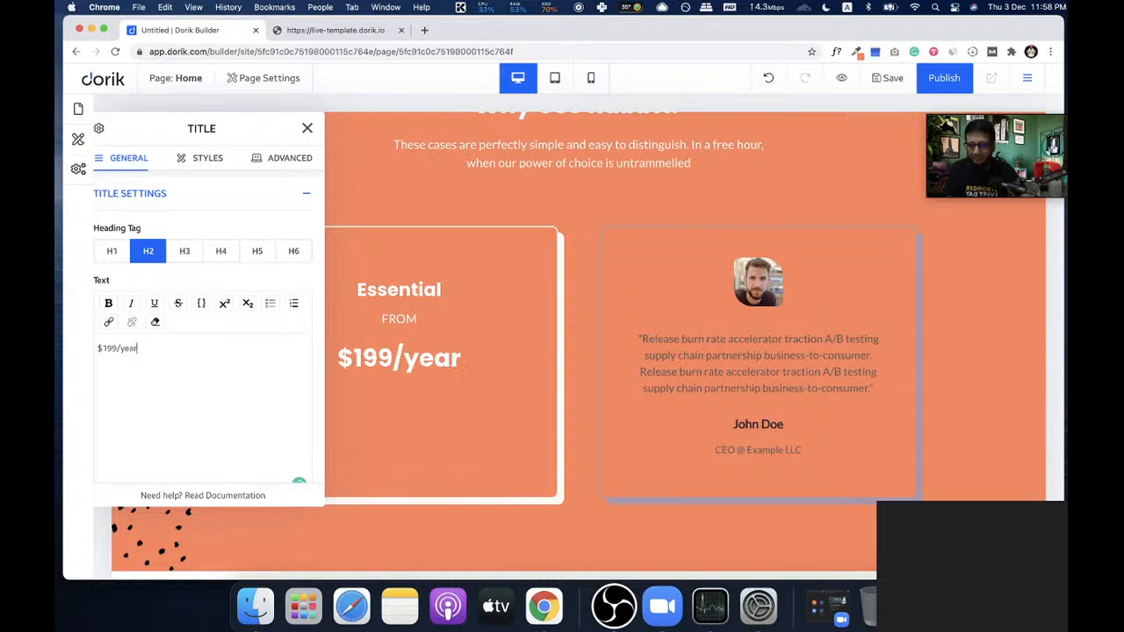
pyautogui.click(306, 130)
# - Copy the feature list of the Essential plan, from "Access to Basic Courses" to "Progress Tracking", from the live template
pyautogui.click(339, 31)
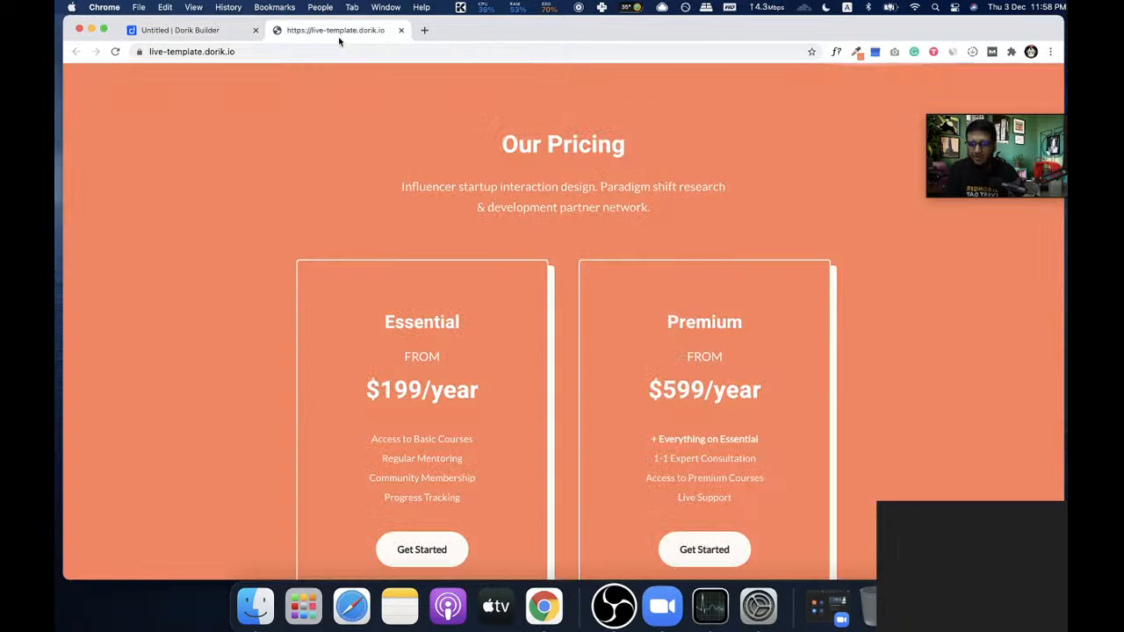
pyautogui.scroll(-1, 404, 392)
pyautogui.moveTo(466, 460); pyautogui.dragTo(363, 393)
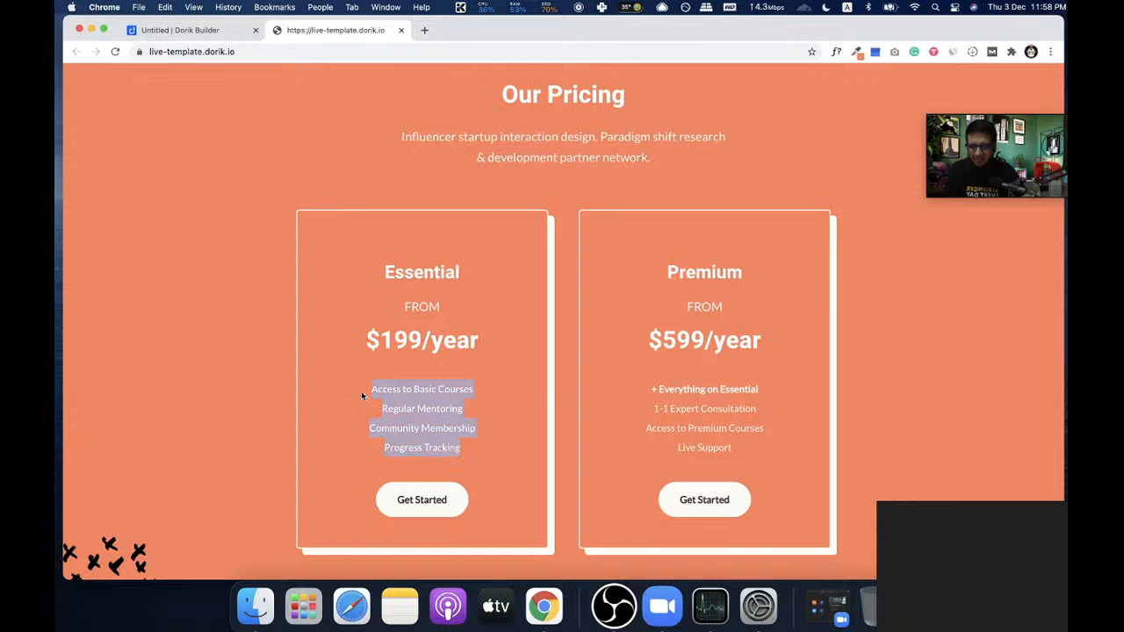
pyautogui.press('super+c')
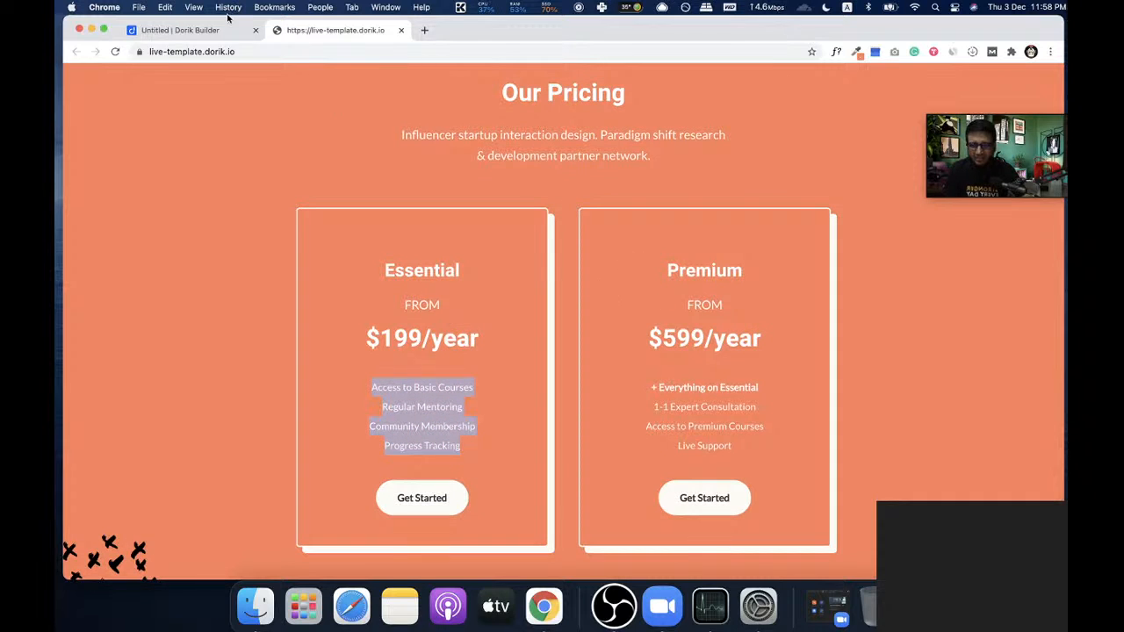
pyautogui.click(217, 31)
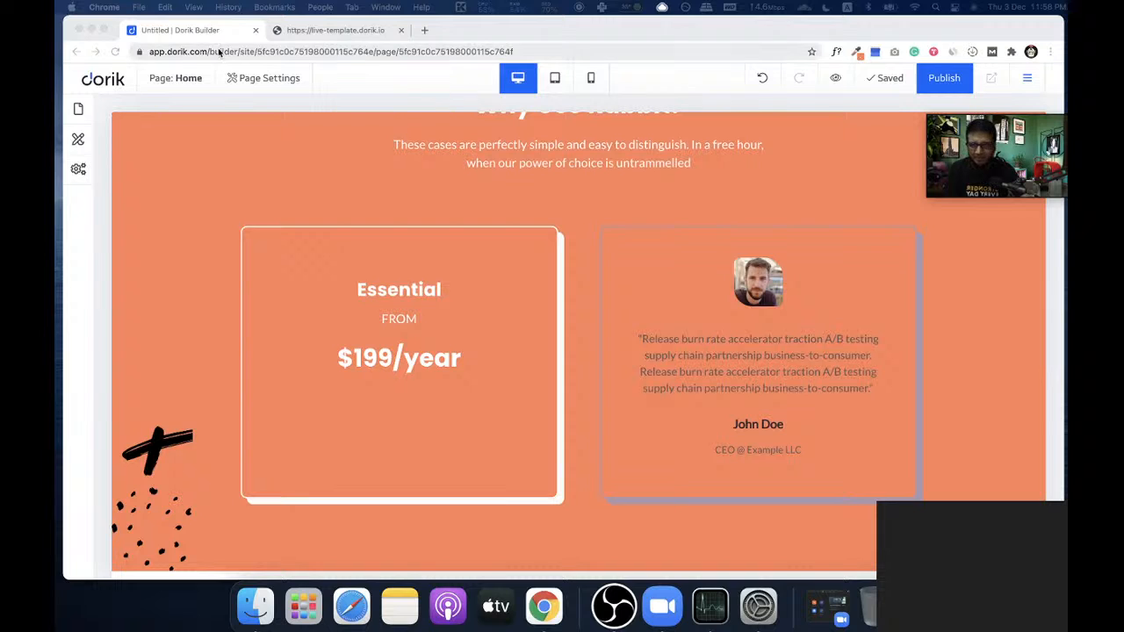
# - Add a Text element below the $199/year price and replace its placeholder text with the copied feature list
pyautogui.scroll(-2, 360, 260)
pyautogui.click(423, 282)
pyautogui.moveTo(439, 264)
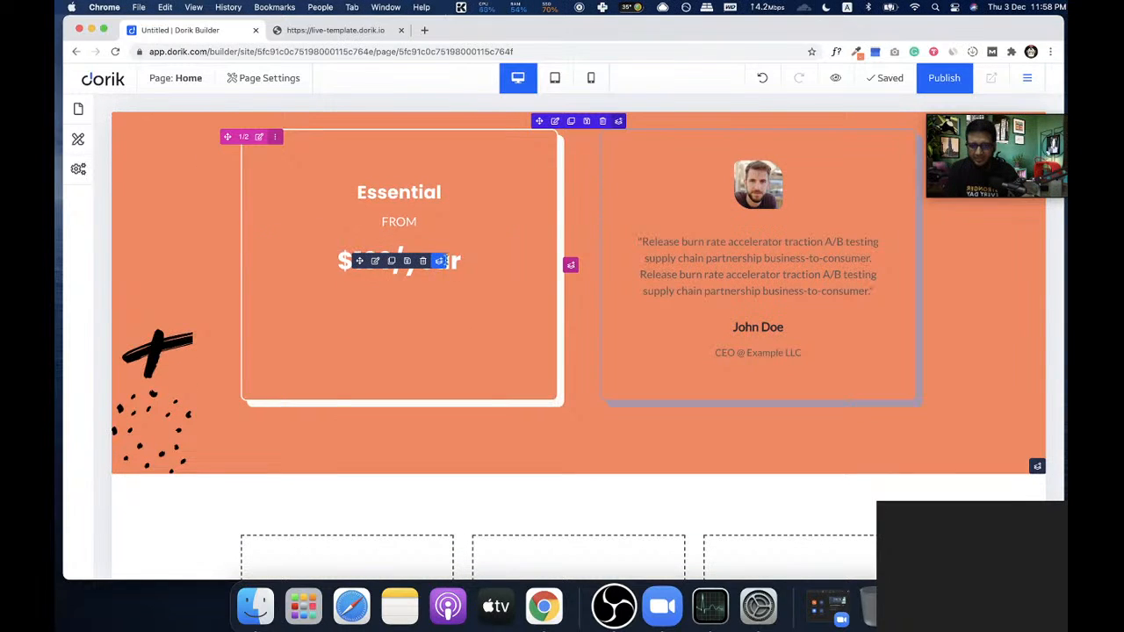
pyautogui.click(438, 262)
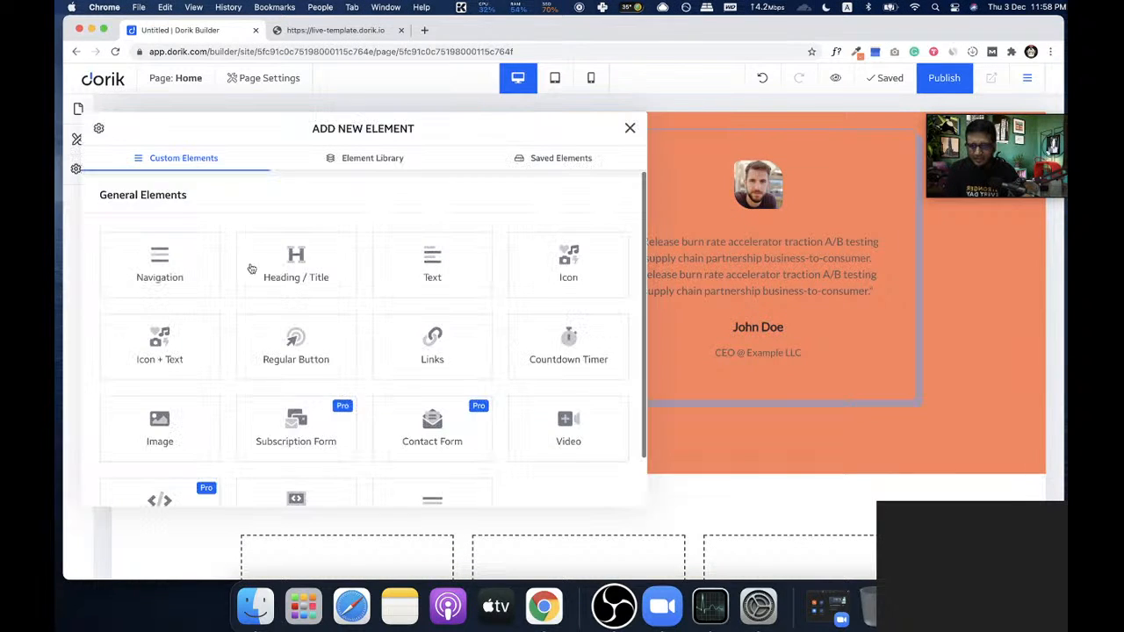
pyautogui.click(430, 262)
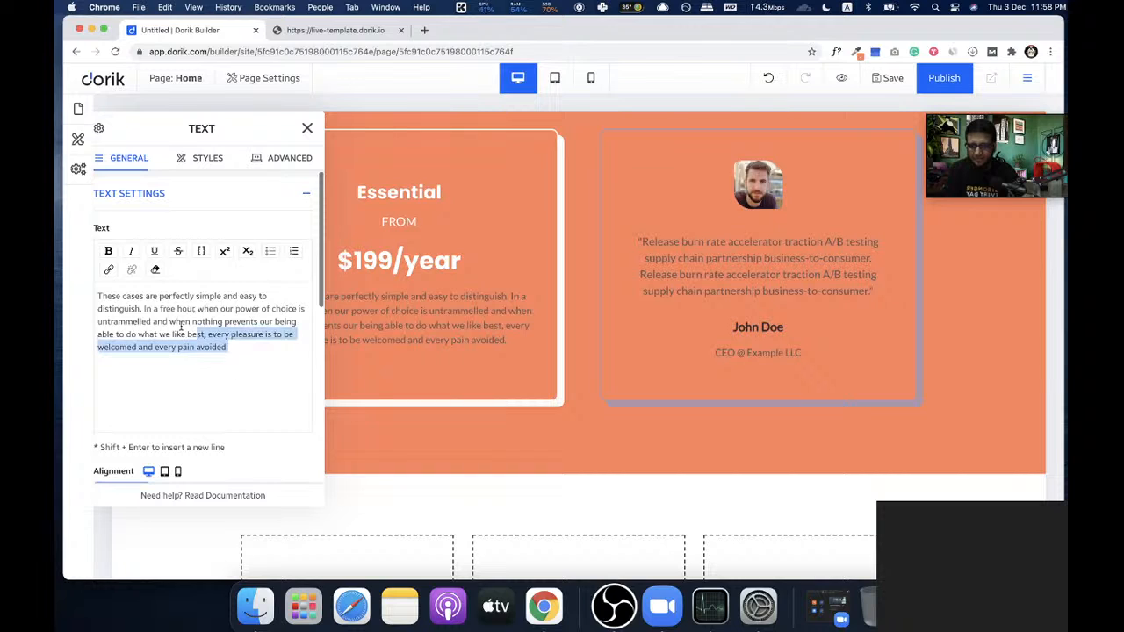
pyautogui.hotkey('ctrl', 'a')
pyautogui.hotkey('ctrl', 'v')
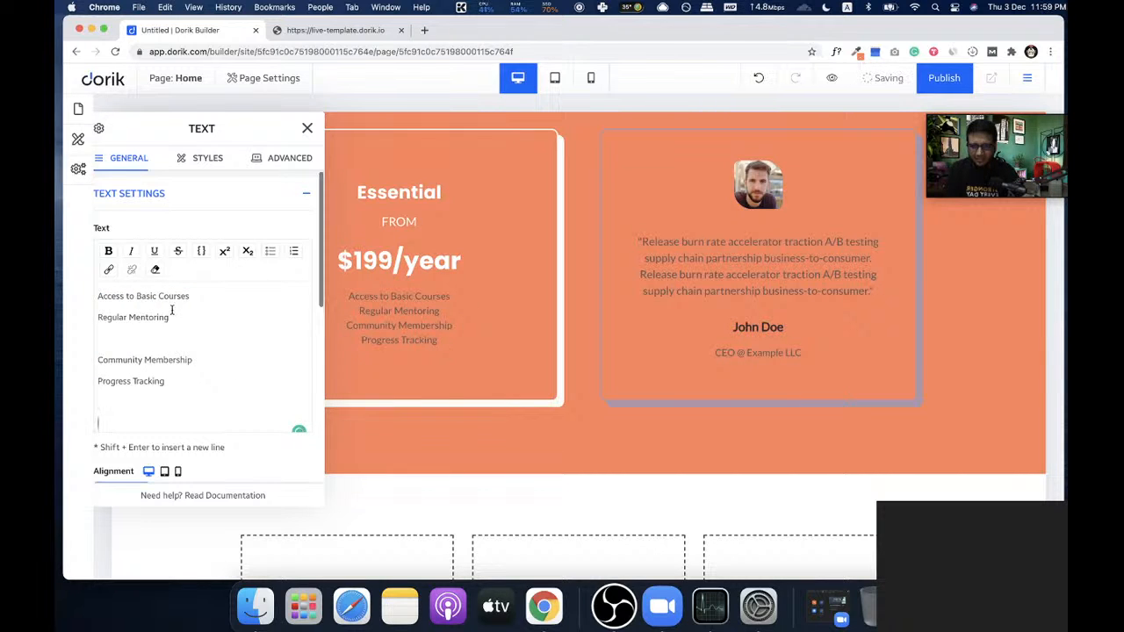
# - Set the feature list's text color to #FFFFFF and its line height to 2
pyautogui.scroll(-10, 180, 308)
pyautogui.scroll(3, 237, 325)
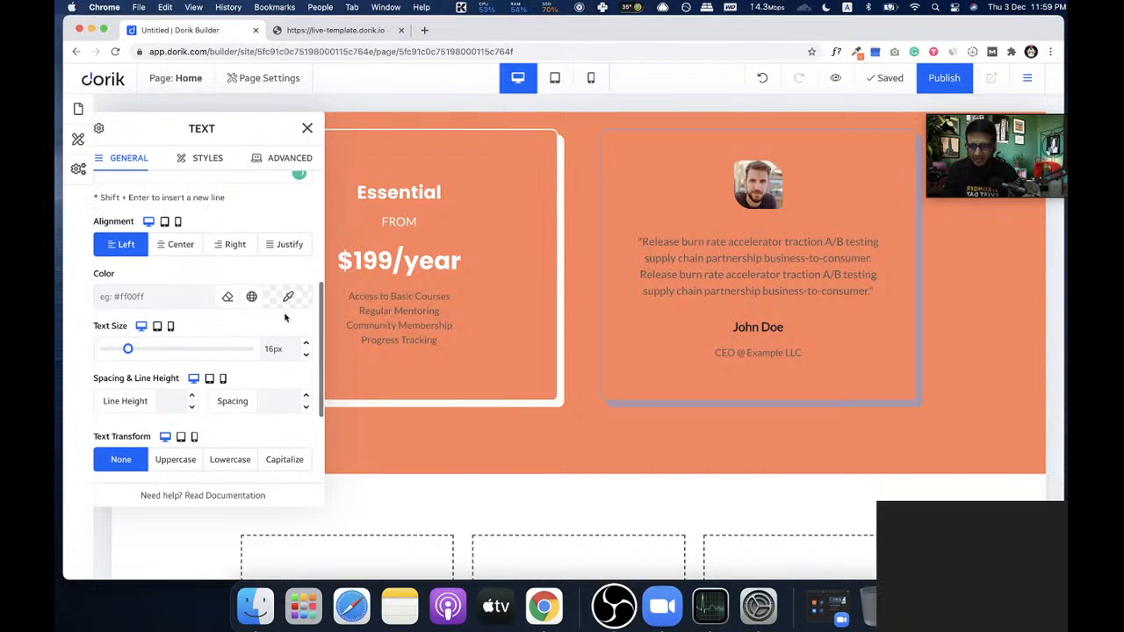
pyautogui.click(290, 297)
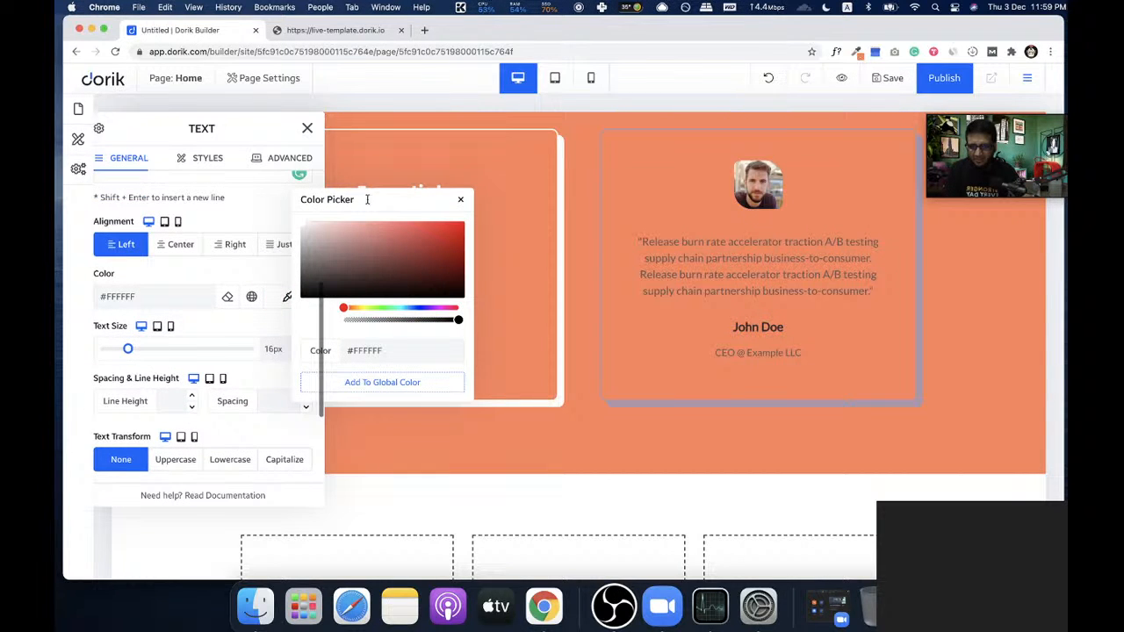
pyautogui.click(460, 200)
pyautogui.scroll(-2, 168, 347)
pyautogui.click(168, 349)
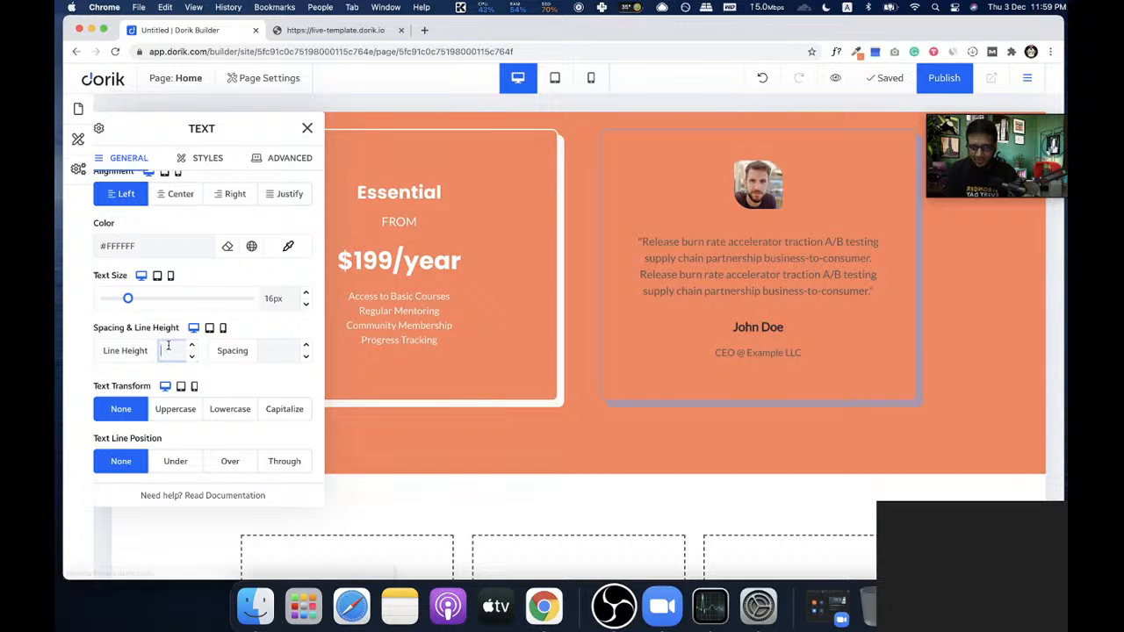
pyautogui.write('2')
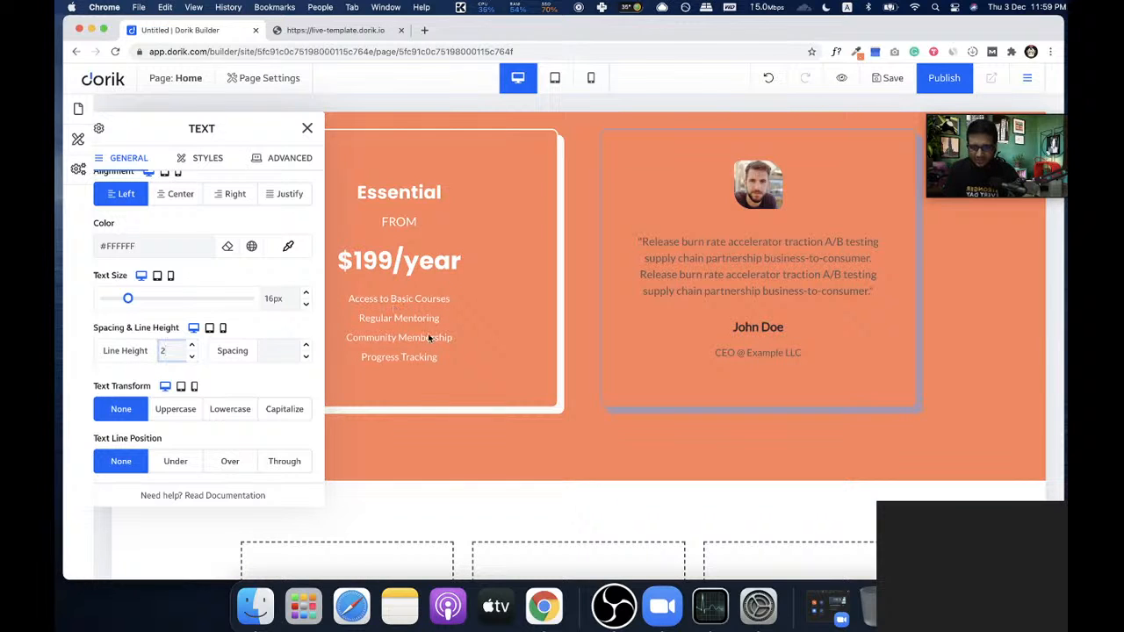
# - Set the top margin of the Essential plan's feature list to 30px
pyautogui.click(195, 160)
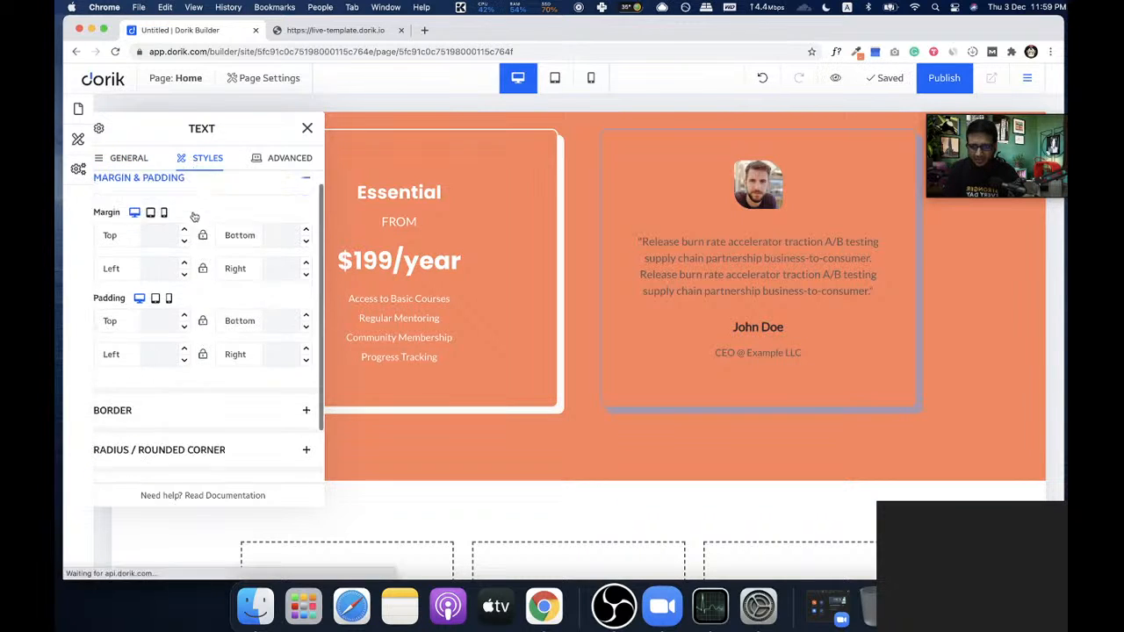
pyautogui.click(158, 250)
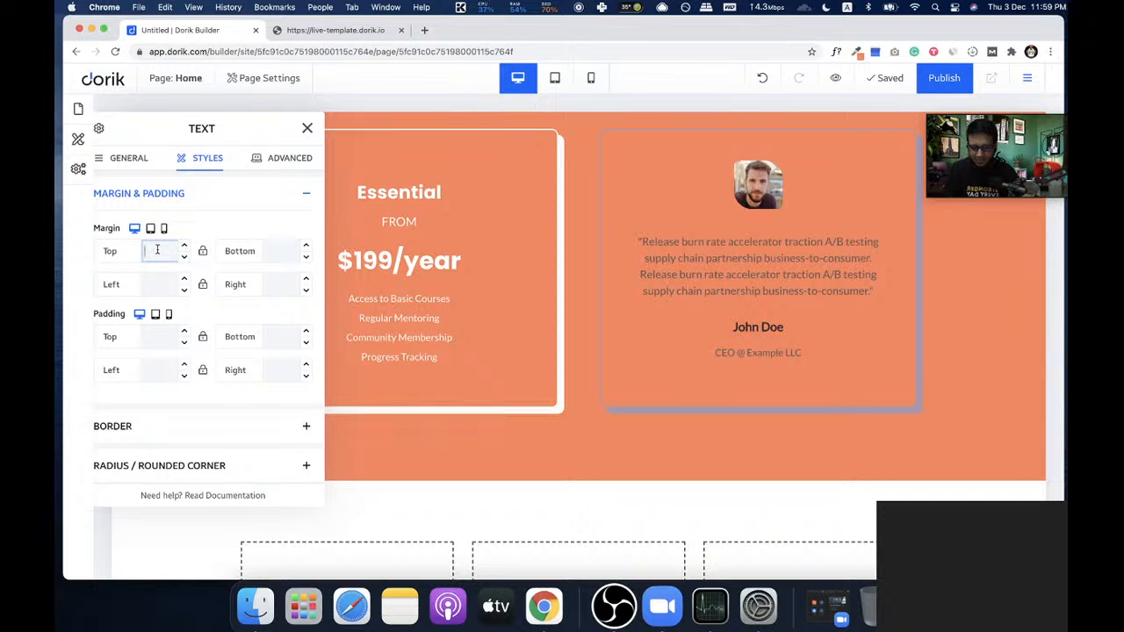
pyautogui.write('30px')
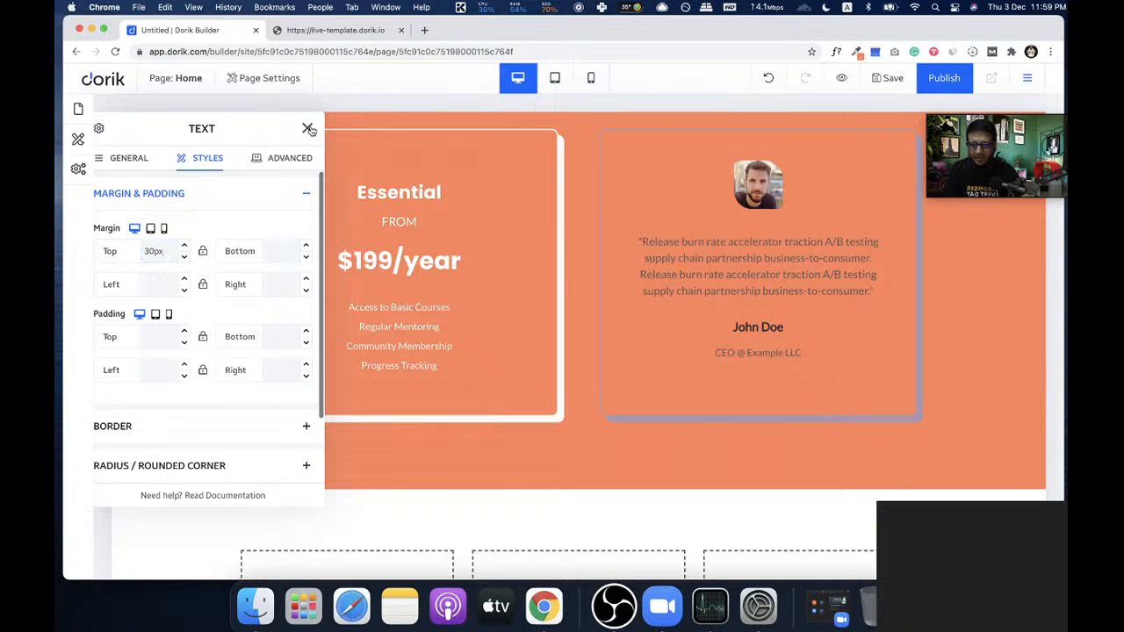
pyautogui.click(307, 128)
pyautogui.scroll(-5, 451, 312)
pyautogui.scroll(15, 400, 318)
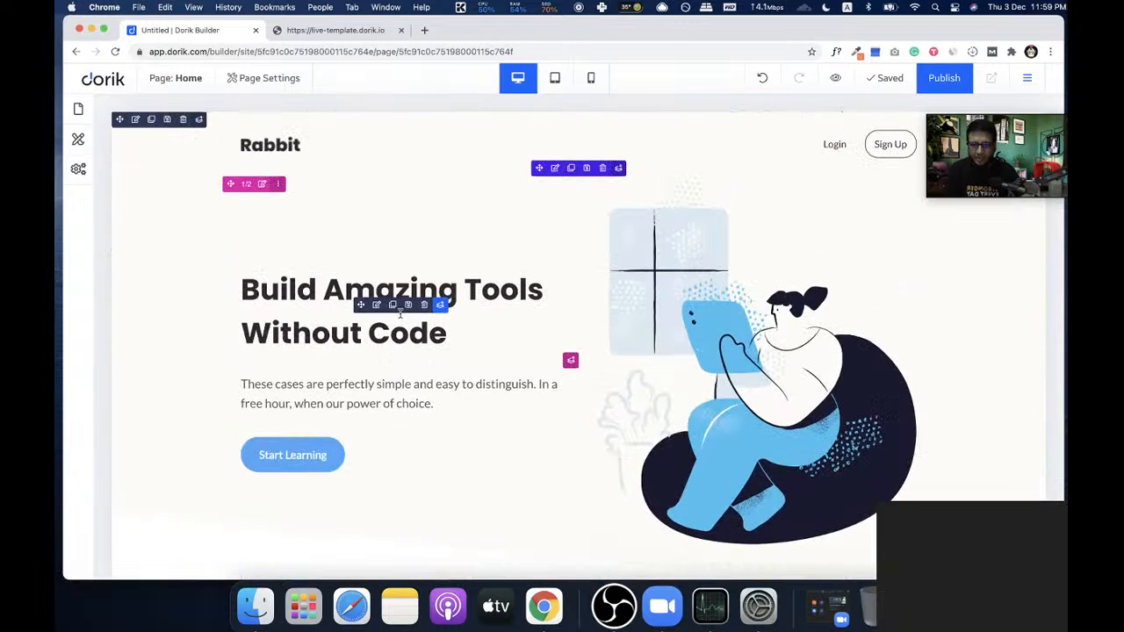
pyautogui.scroll(-3, 334, 452)
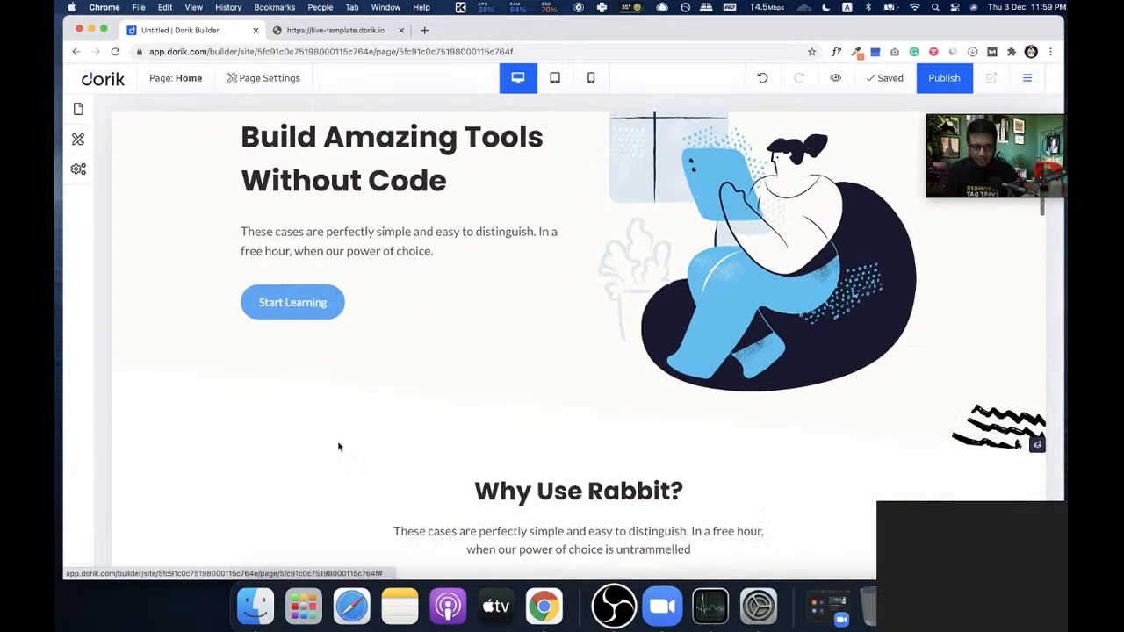
pyautogui.moveTo(357, 314)
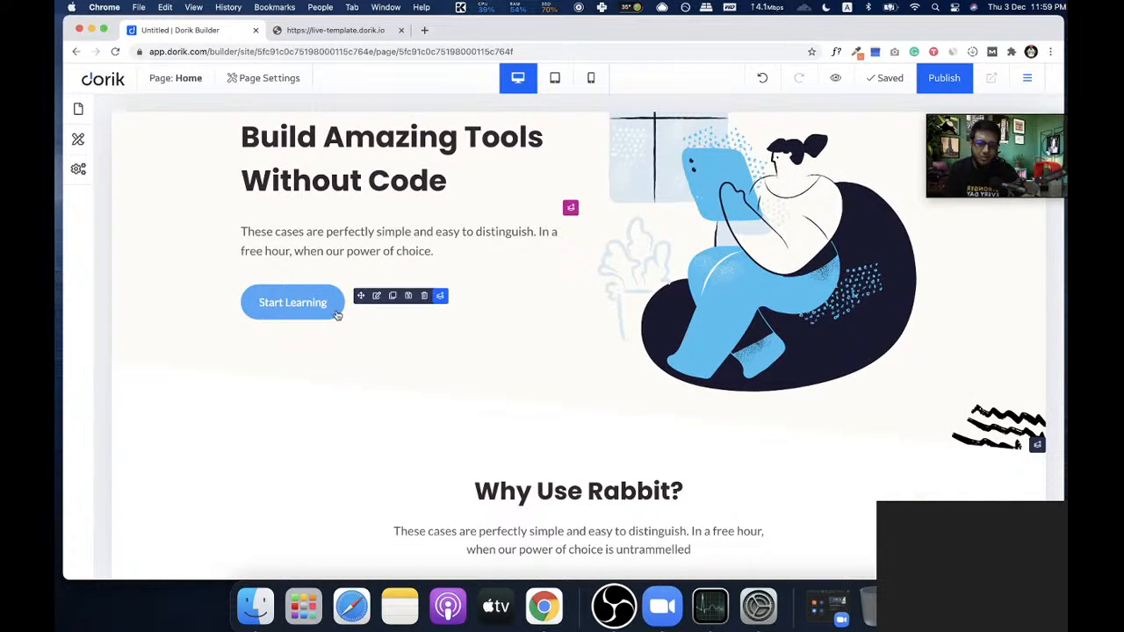
pyautogui.click(409, 296)
pyautogui.click(492, 173)
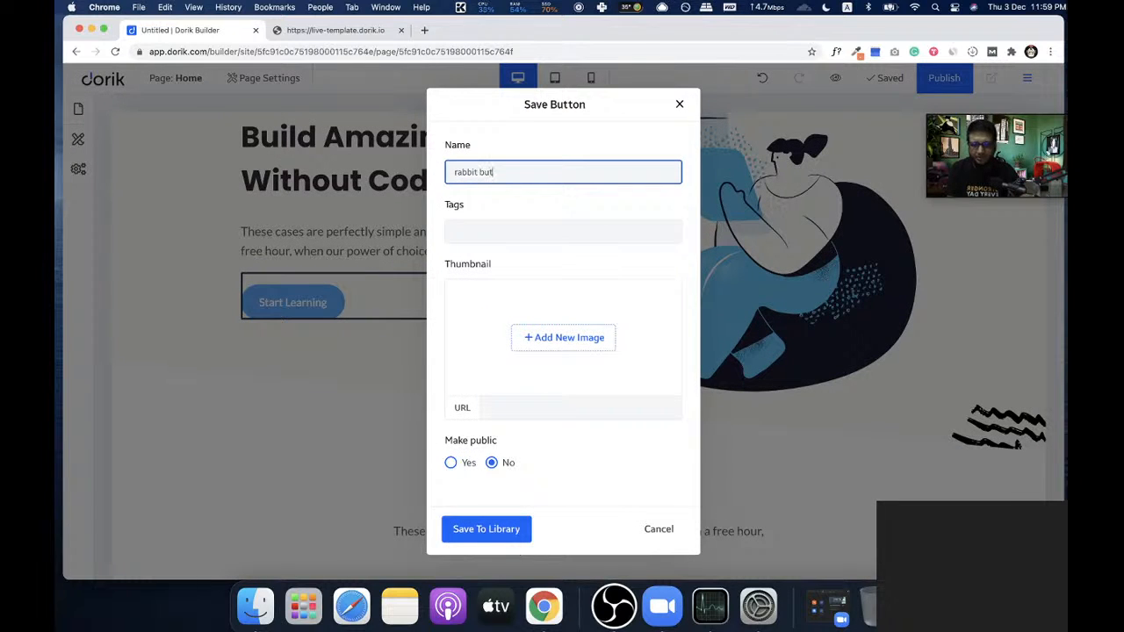
pyautogui.click(679, 103)
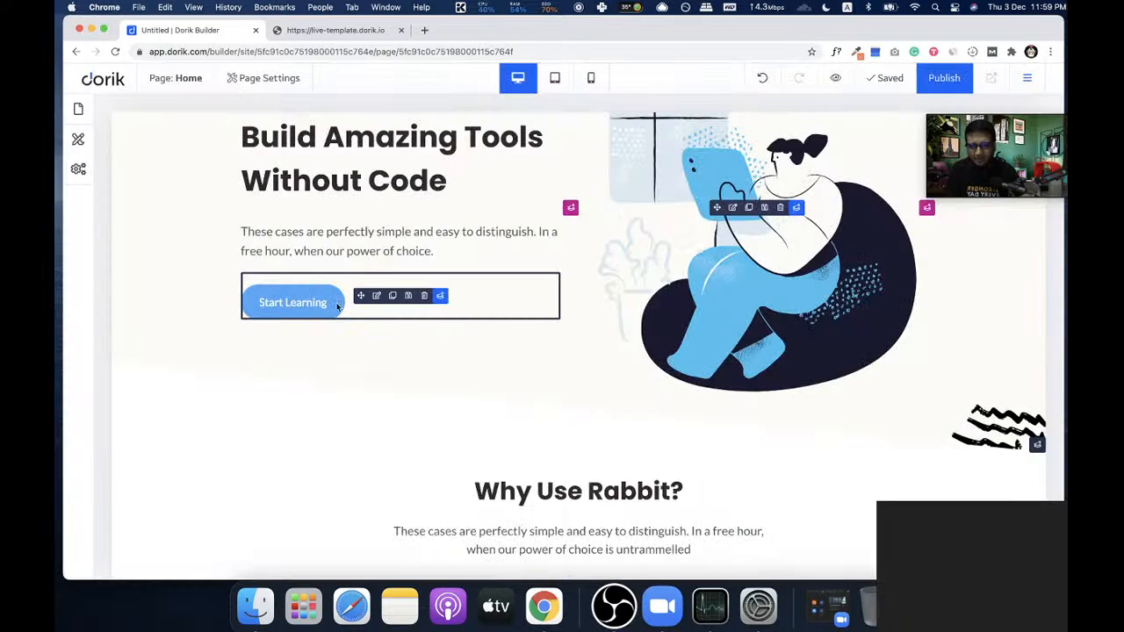
# - Save the hero section's "Start Learning" button to the element library under the name "Rabbit Button"
pyautogui.click(409, 297)
pyautogui.click(526, 169)
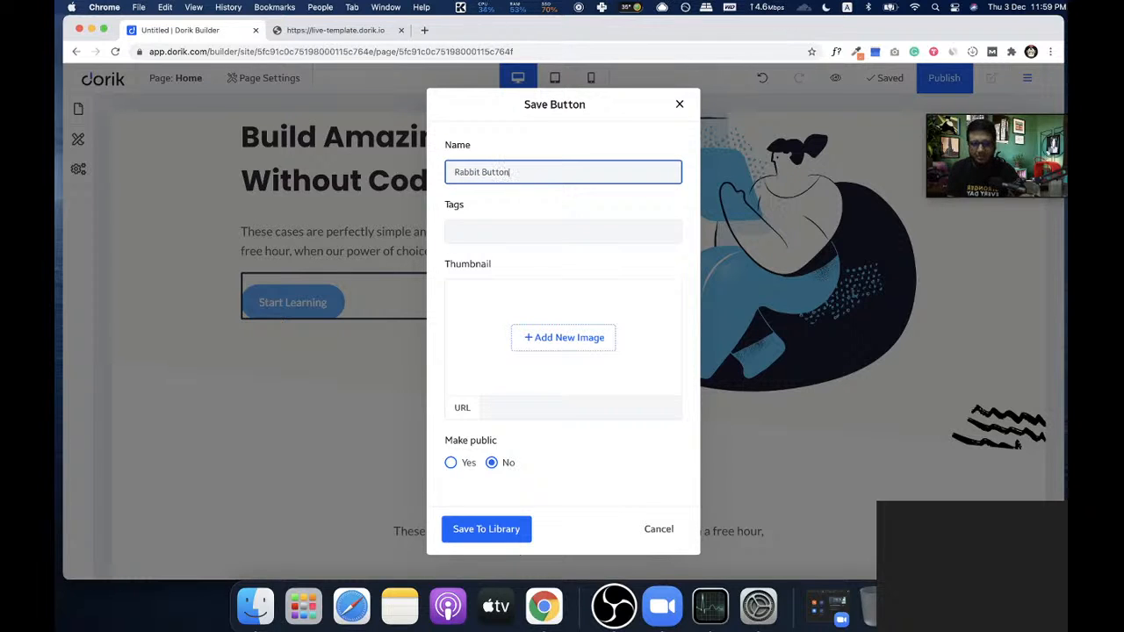
pyautogui.write('Rabbit Button')
pyautogui.click(515, 527)
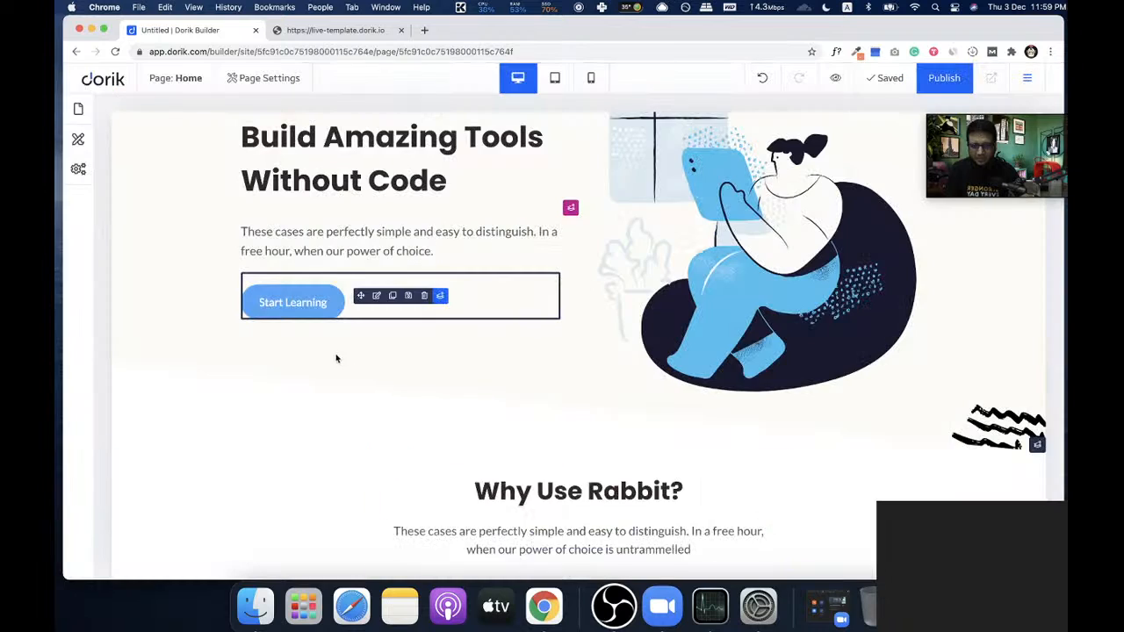
# - Insert the saved "Rabbit Button" element below the feature list in the Essential pricing card
pyautogui.scroll(-3, 337, 356)
pyautogui.scroll(-2, 319, 374)
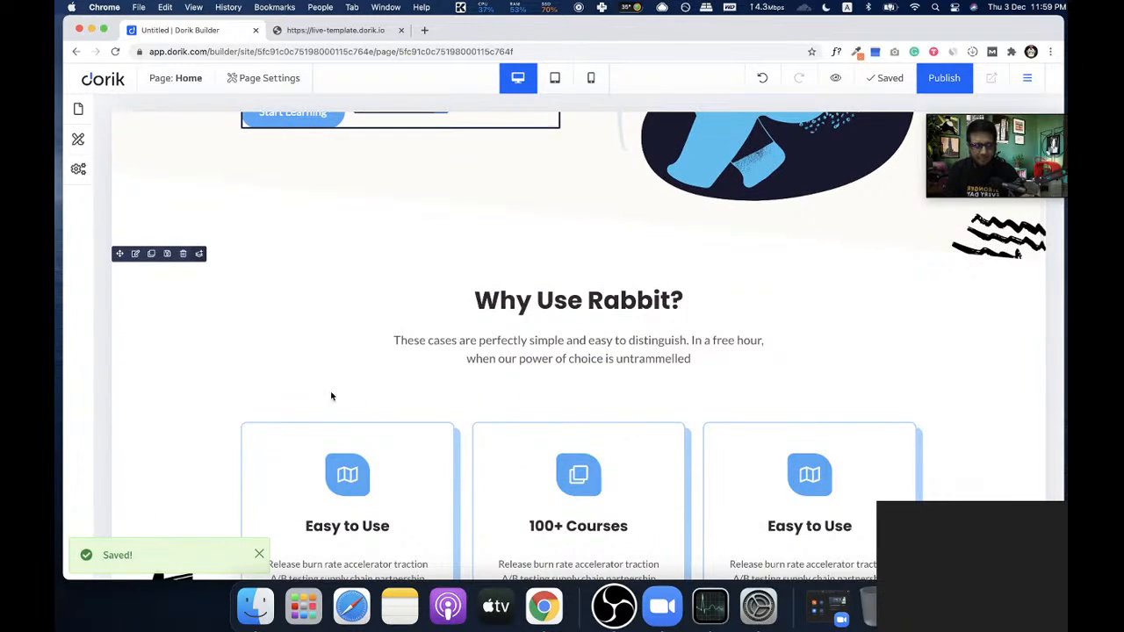
pyautogui.scroll(-3, 330, 394)
pyautogui.scroll(5, 331, 395)
pyautogui.scroll(-6, 331, 395)
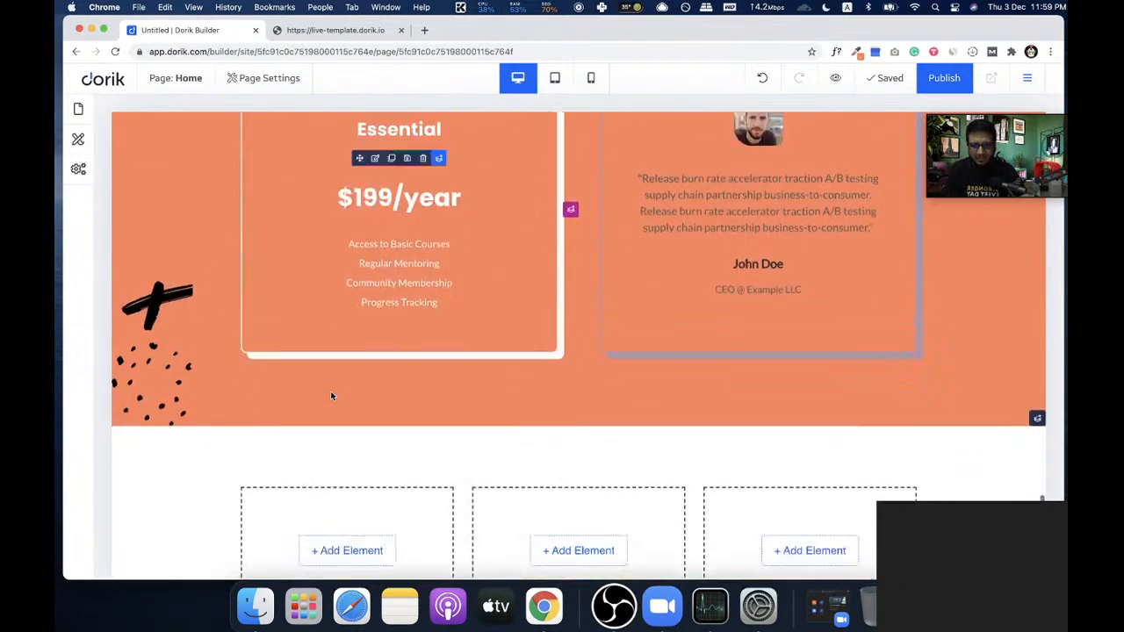
pyautogui.scroll(1, 331, 395)
pyautogui.scroll(2, 331, 395)
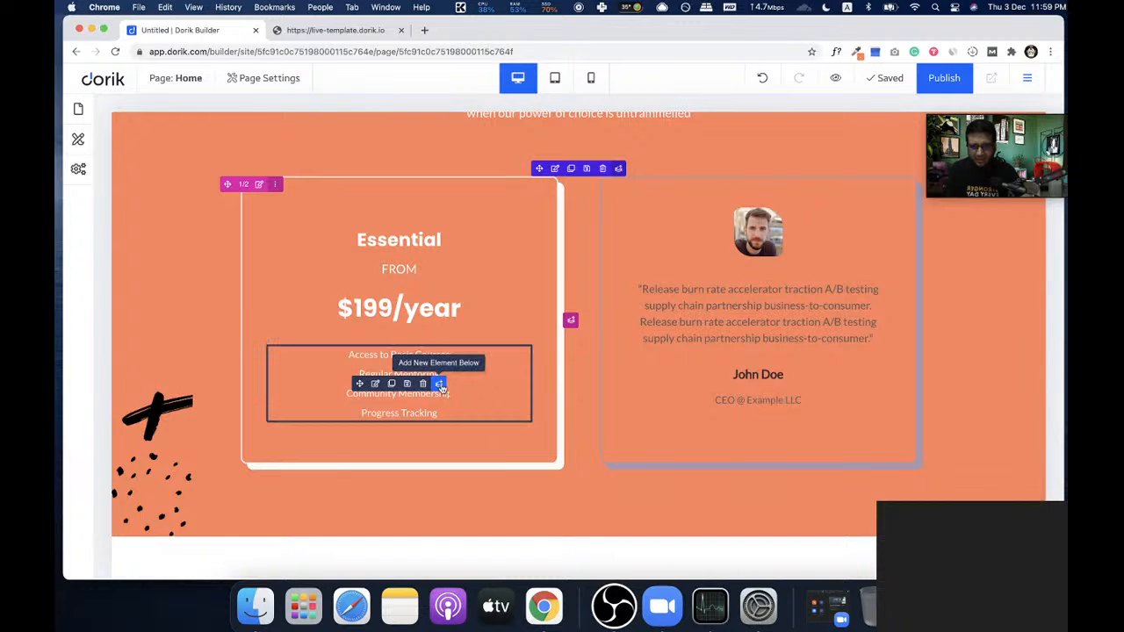
pyautogui.click(439, 385)
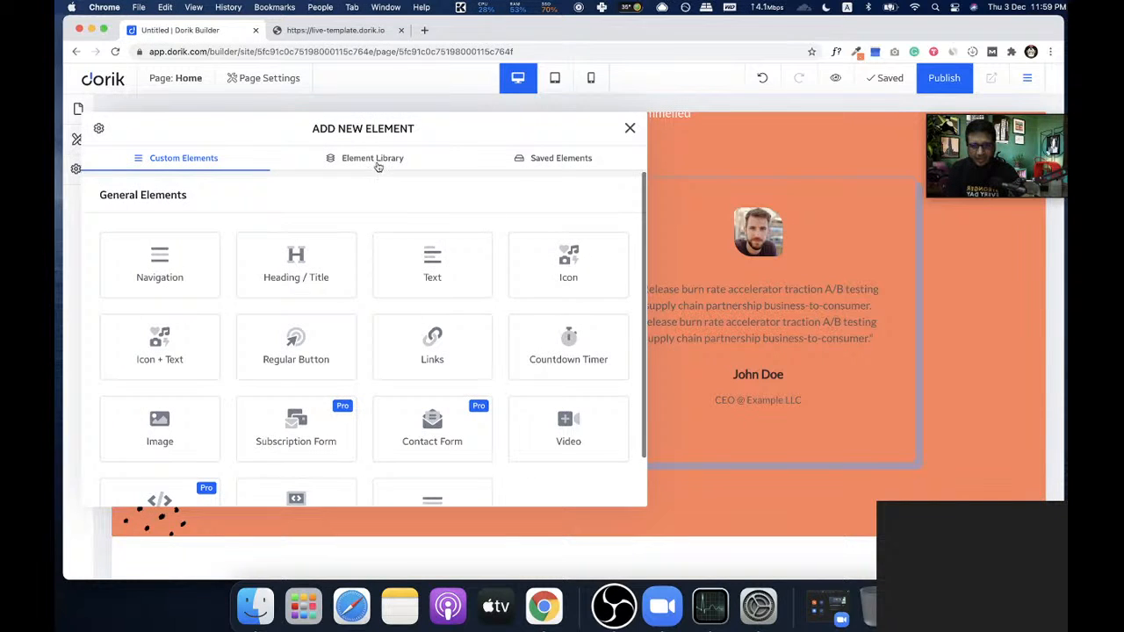
pyautogui.click(578, 159)
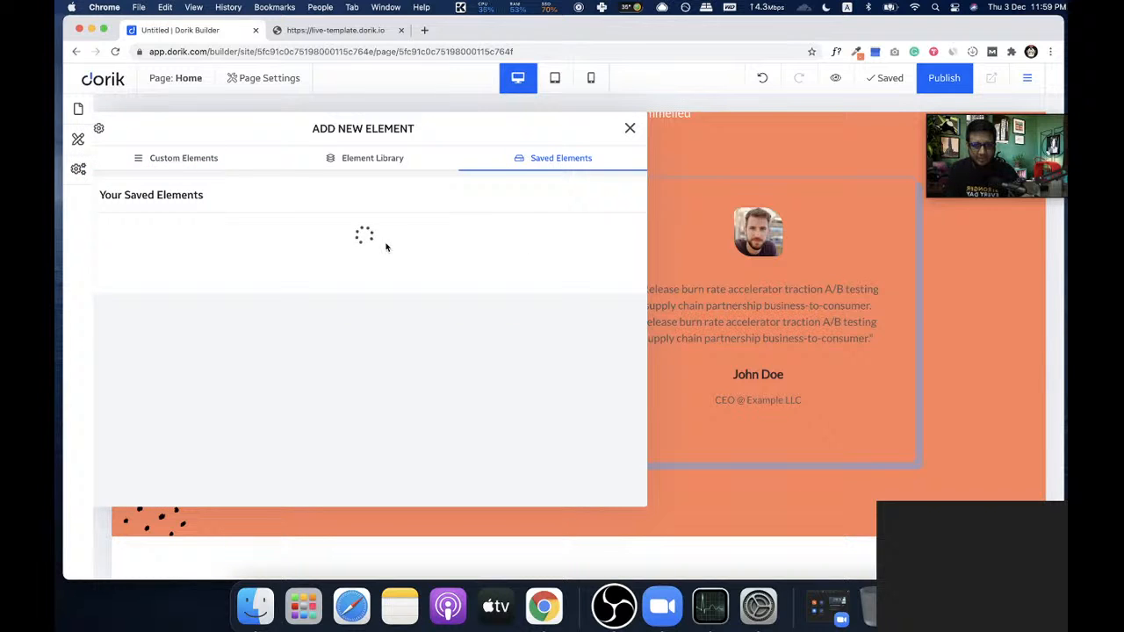
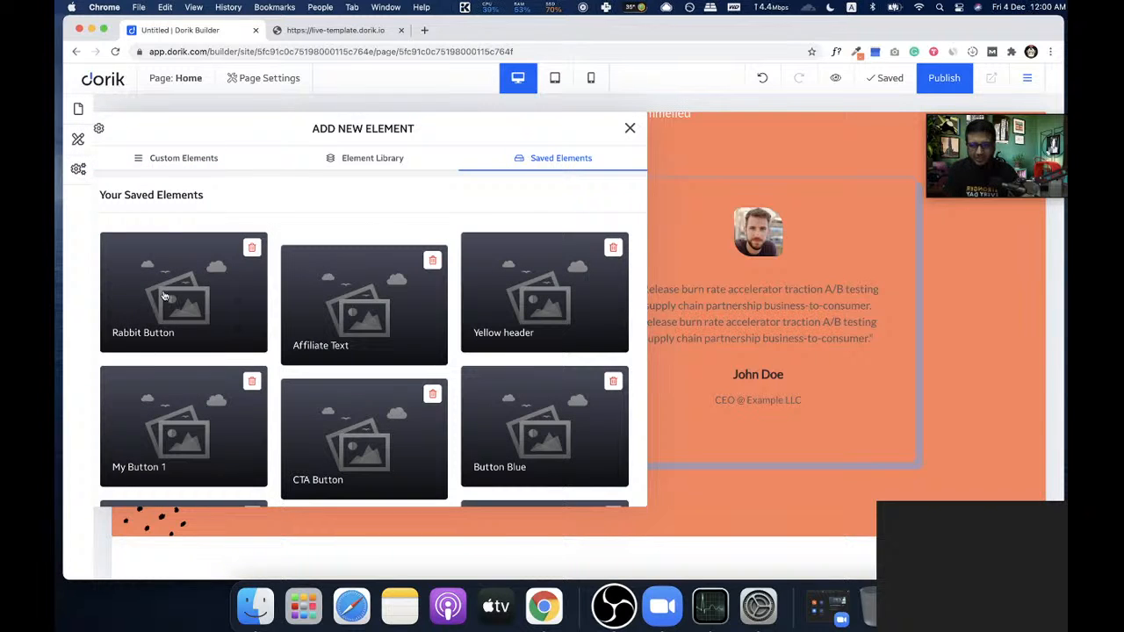
pyautogui.click(165, 296)
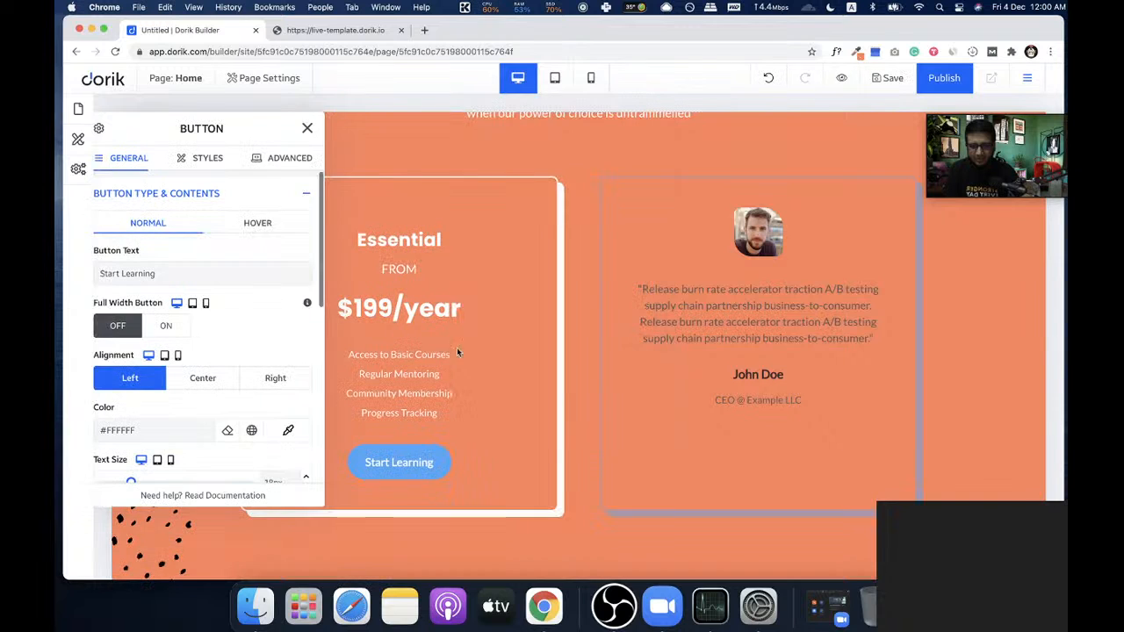
# - Set the pricing card button's text color to the dark global color #32292f
pyautogui.scroll(-3, 175, 353)
pyautogui.scroll(-5, 176, 353)
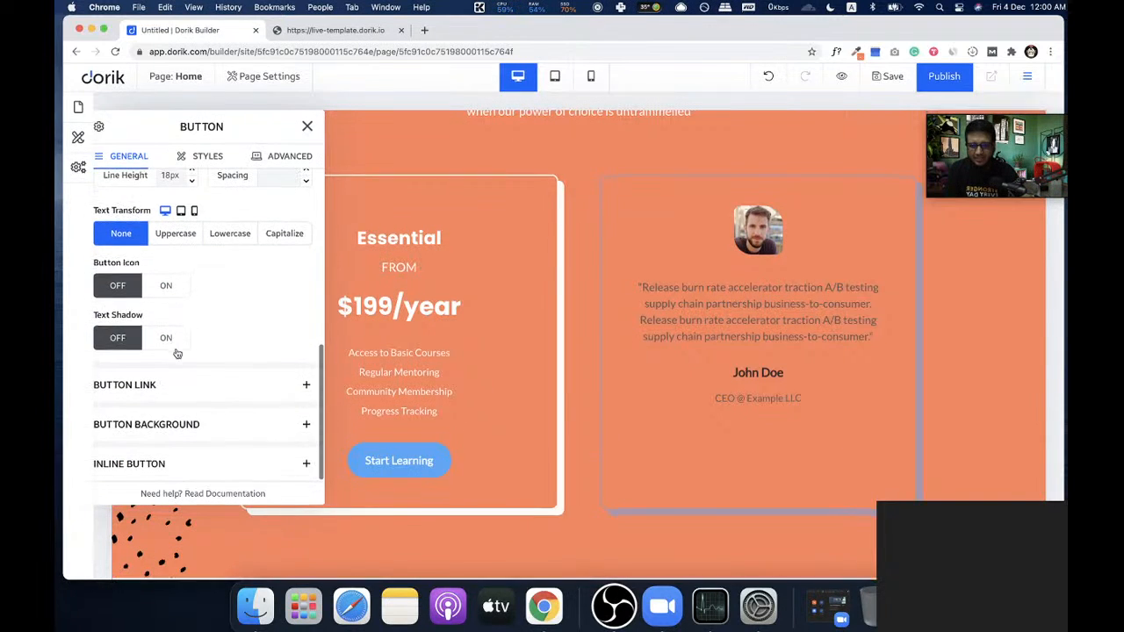
pyautogui.scroll(5, 219, 301)
pyautogui.scroll(3, 220, 302)
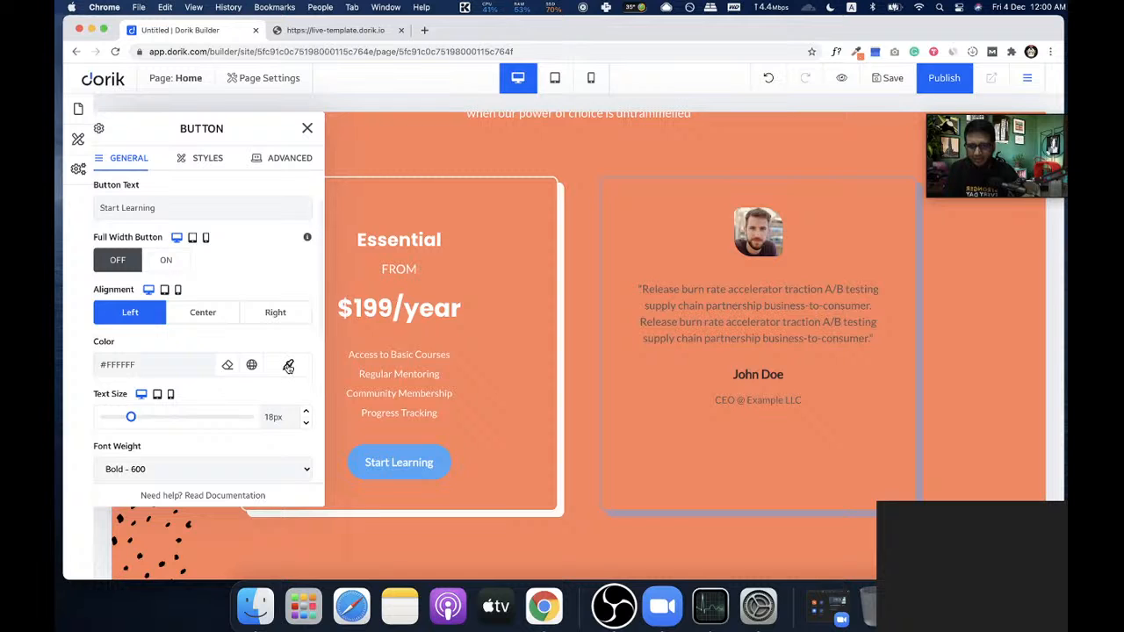
pyautogui.click(251, 364)
pyautogui.click(124, 416)
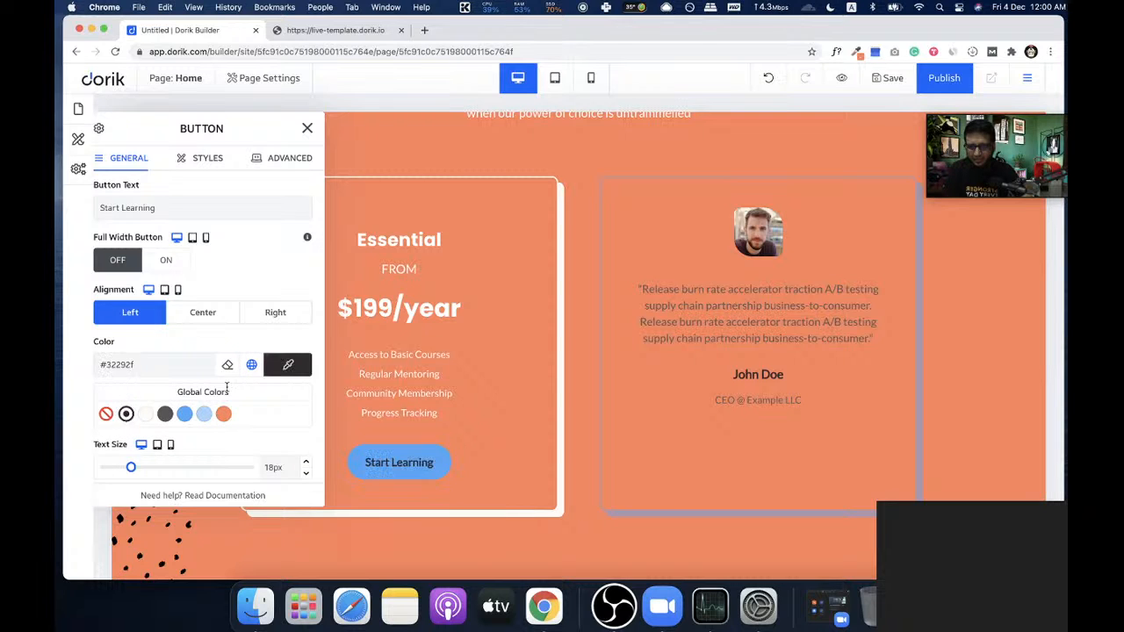
# - Set the pricing card button's normal background color to the off-white global color #FEFBF5
pyautogui.scroll(-6, 243, 384)
pyautogui.click(224, 442)
pyautogui.scroll(-1, 230, 386)
pyautogui.click(254, 370)
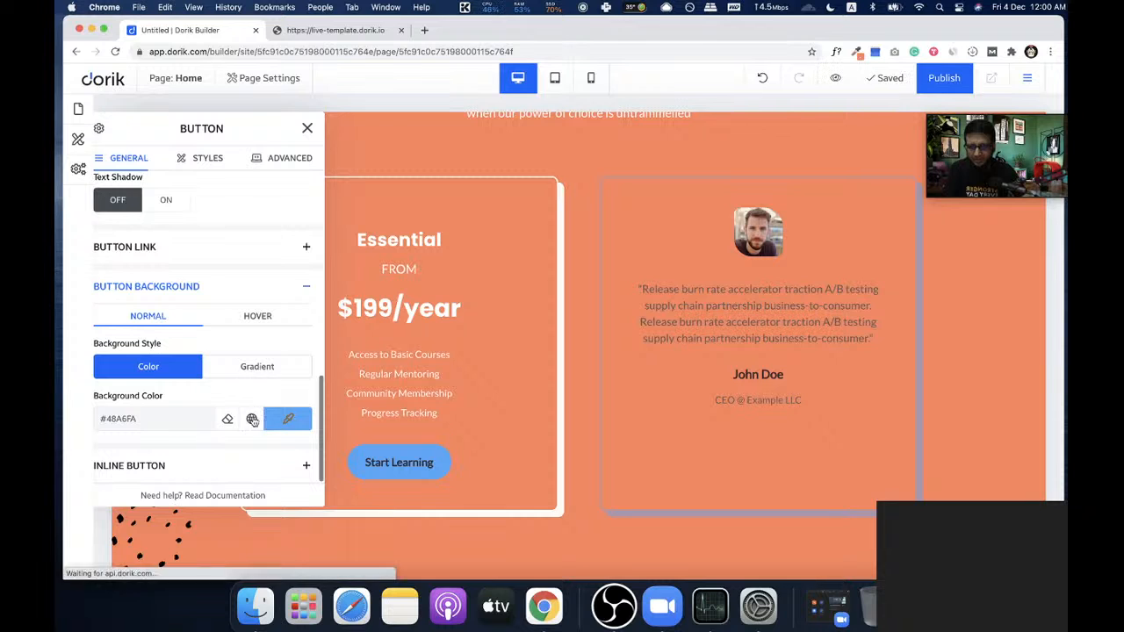
pyautogui.click(251, 419)
pyautogui.click(144, 418)
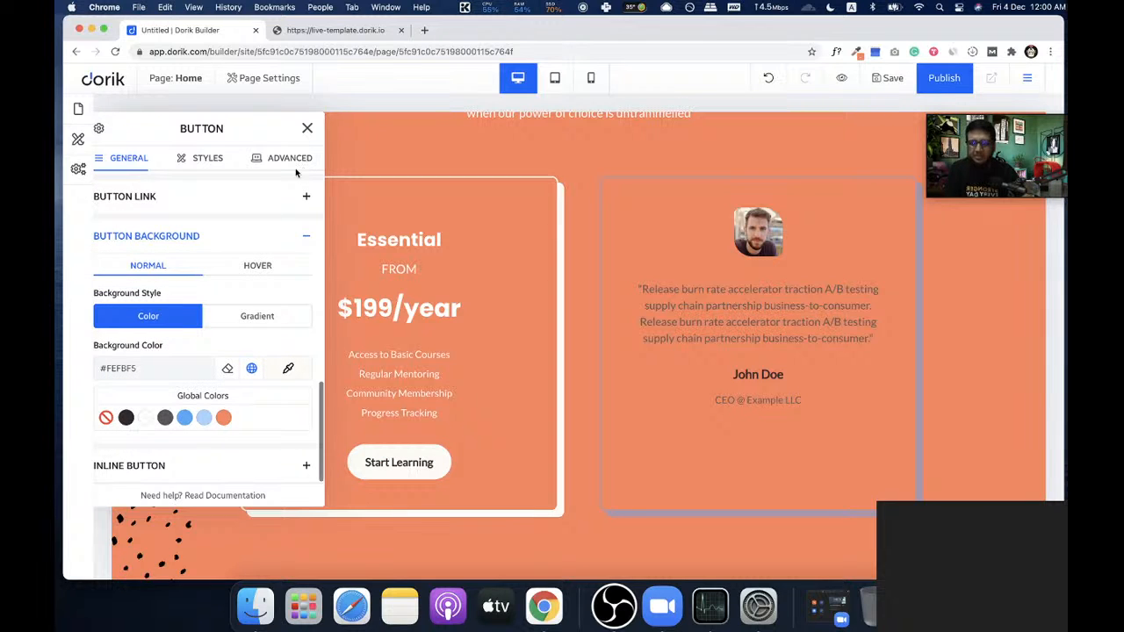
pyautogui.click(309, 129)
# - Check the pricing card widths in the live template and resize the Essential column to 2/5 - 40%
pyautogui.click(341, 35)
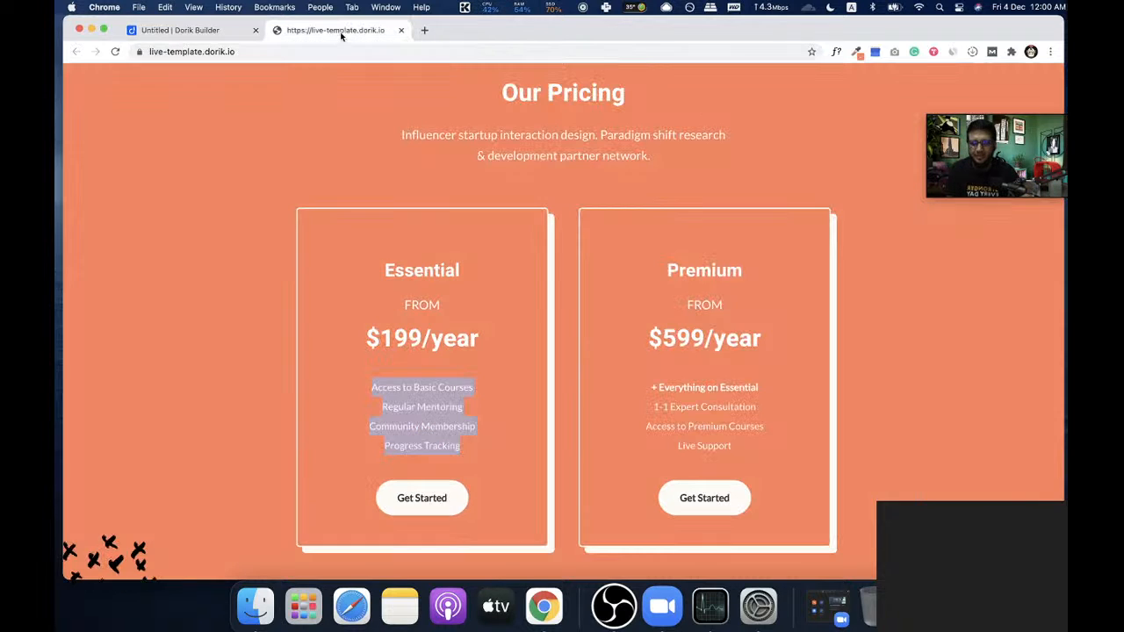
pyautogui.click(369, 301)
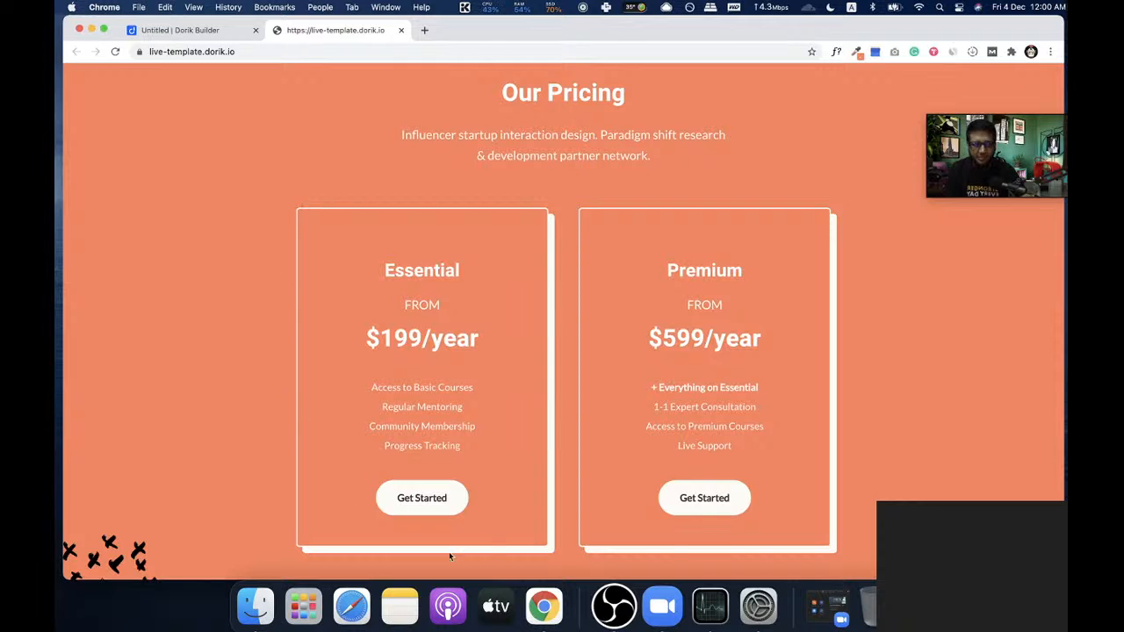
pyautogui.click(197, 27)
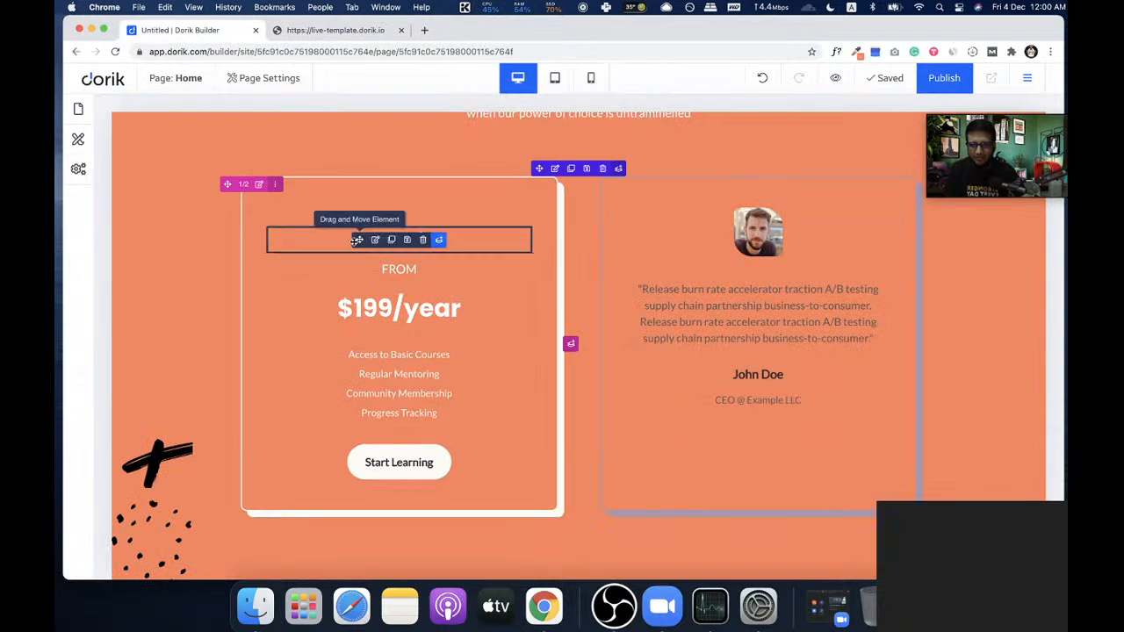
pyautogui.click(243, 186)
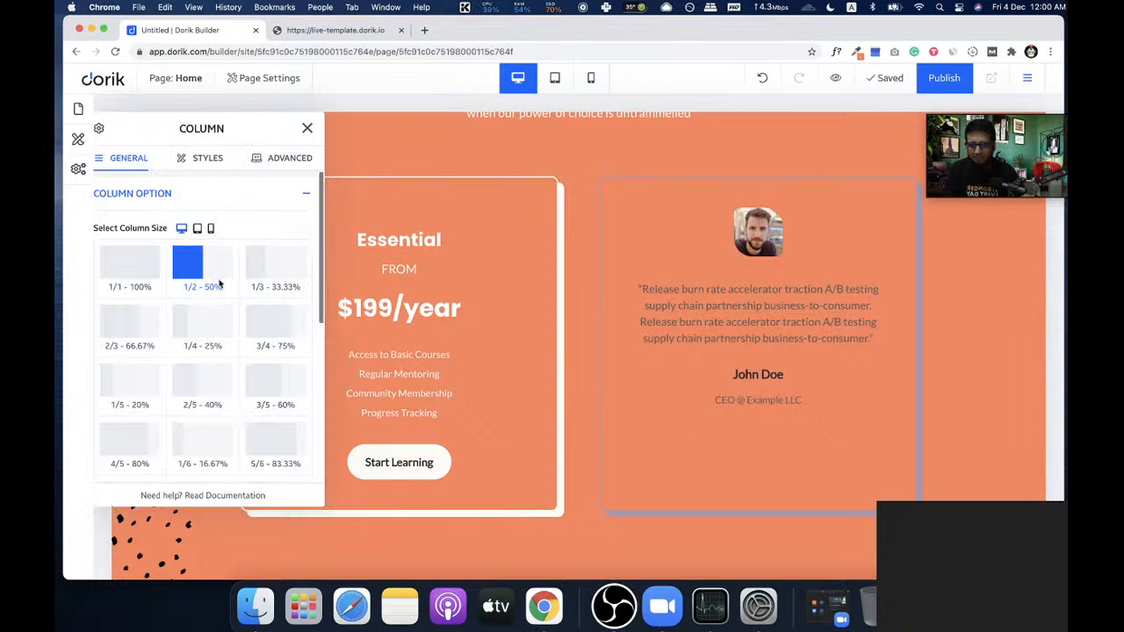
pyautogui.scroll(-1, 245, 330)
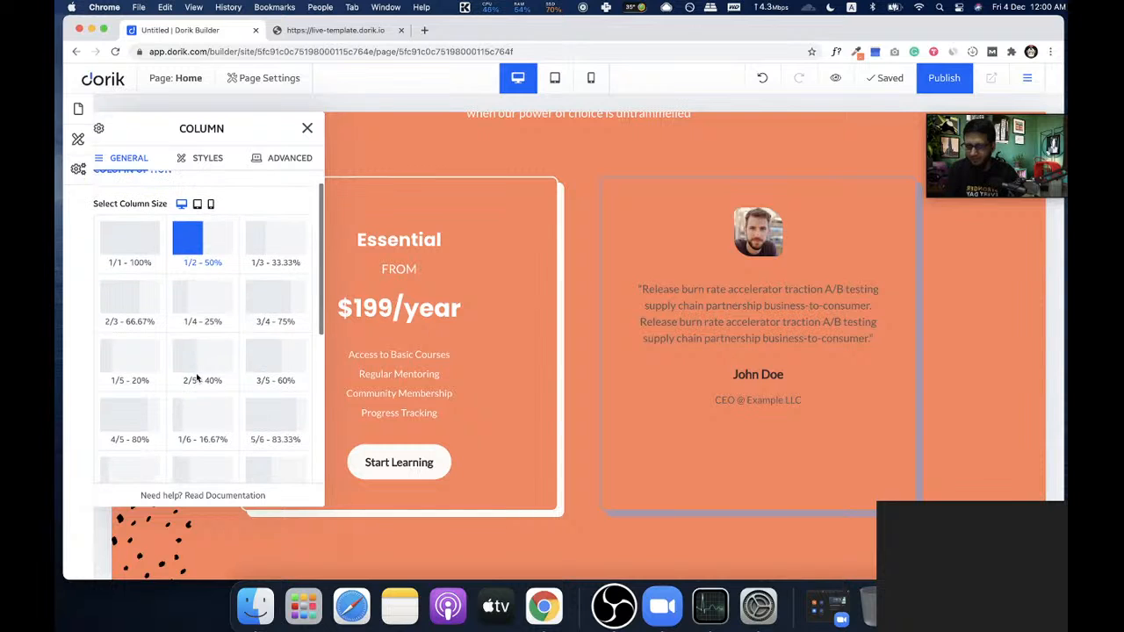
pyautogui.click(198, 377)
pyautogui.moveTo(247, 129); pyautogui.dragTo(375, 146)
pyautogui.click(376, 146)
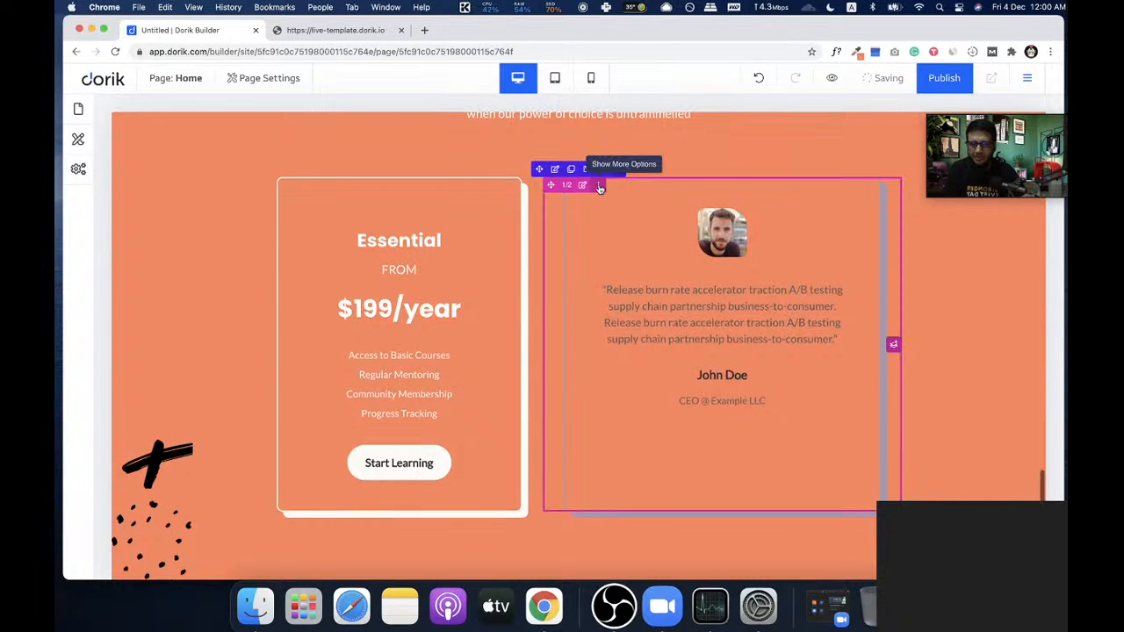
# - Delete the leftover testimonial column and duplicate the Essential plan column
pyautogui.click(598, 186)
pyautogui.click(634, 254)
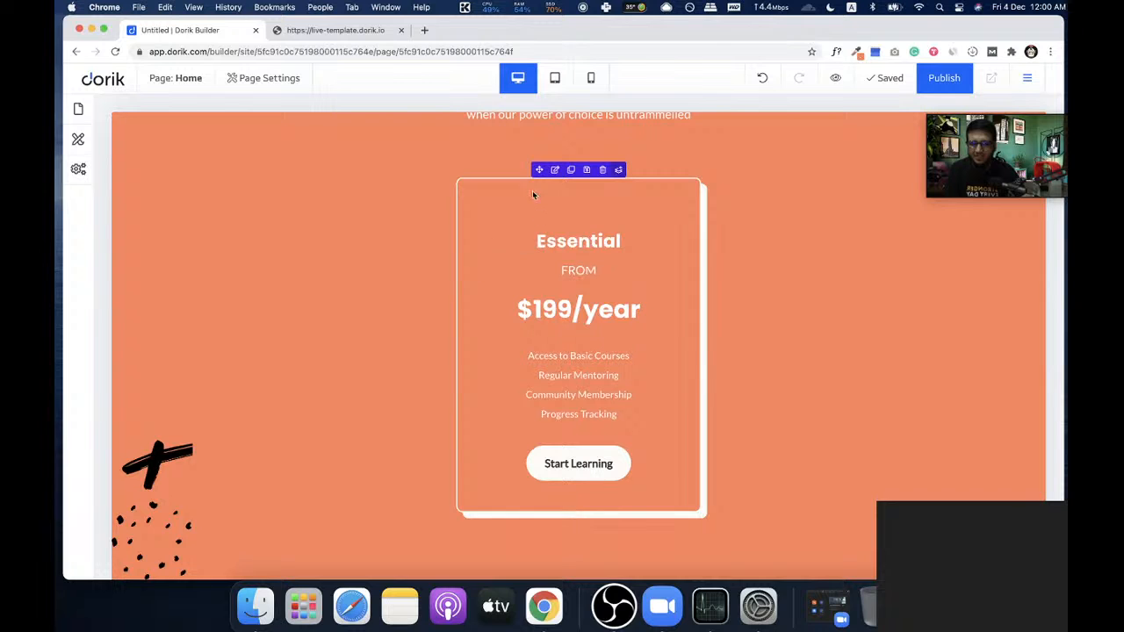
pyautogui.click(490, 186)
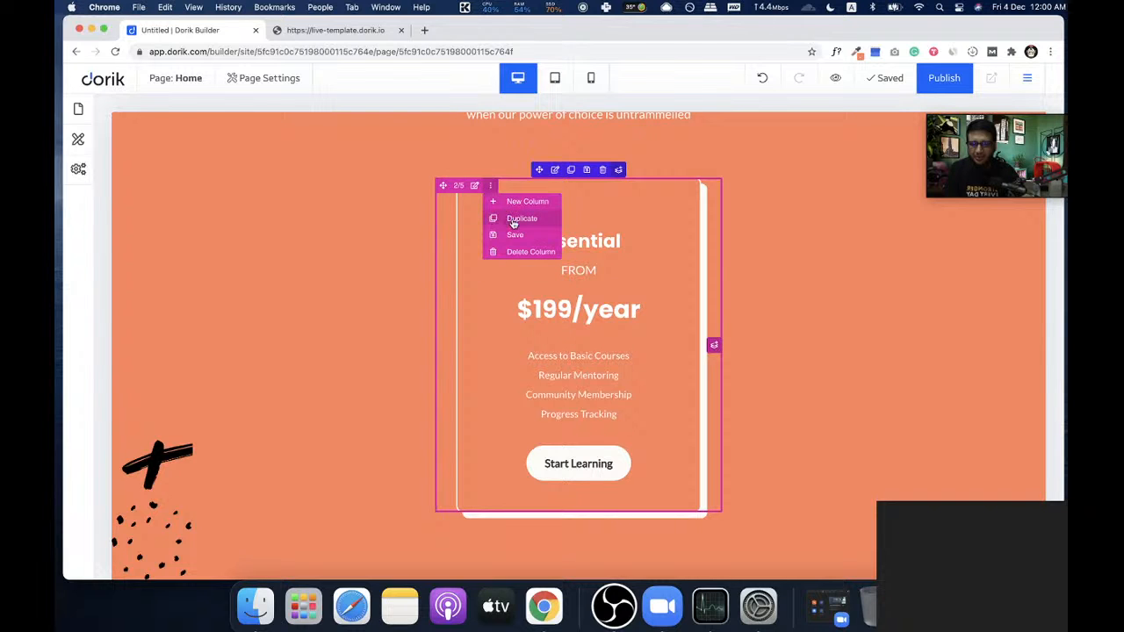
pyautogui.click(515, 223)
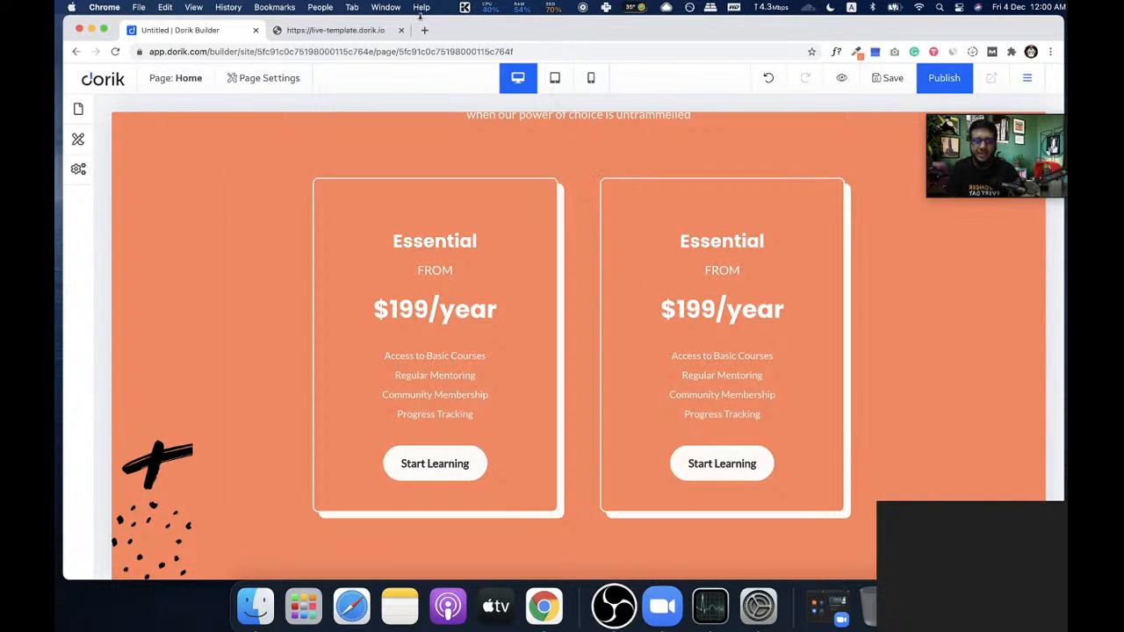
# - Compare the end of the page with the live template and examine the template's footer below the pricing section
pyautogui.click(334, 30)
pyautogui.scroll(-5, 696, 334)
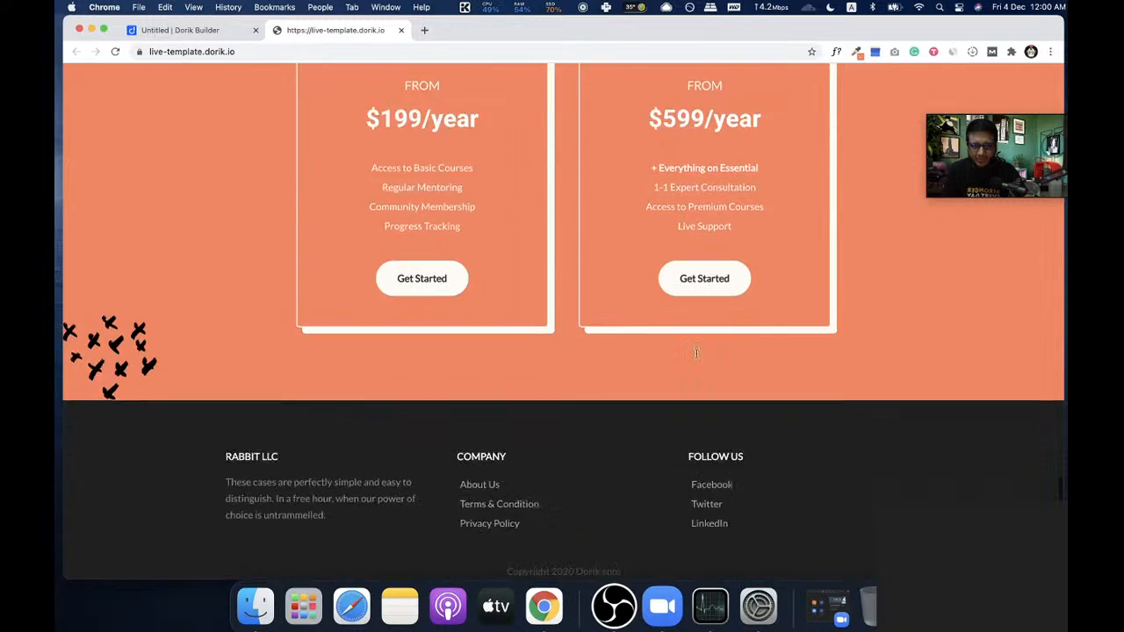
pyautogui.click(162, 30)
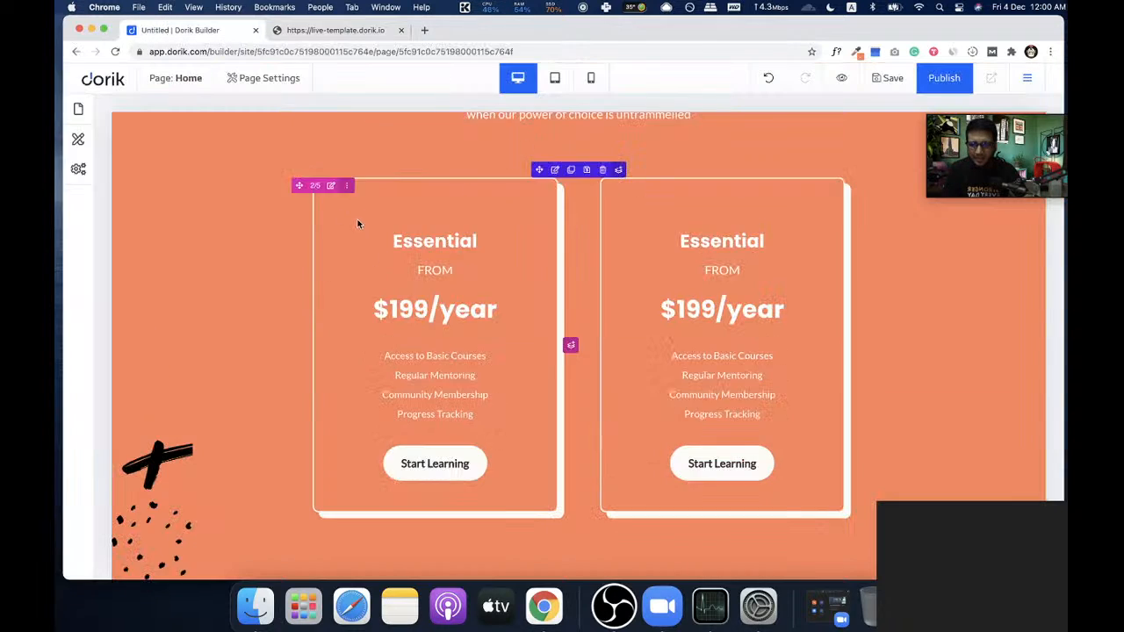
pyautogui.scroll(-2, 338, 264)
pyautogui.scroll(3, 264, 276)
pyautogui.scroll(-4, 219, 347)
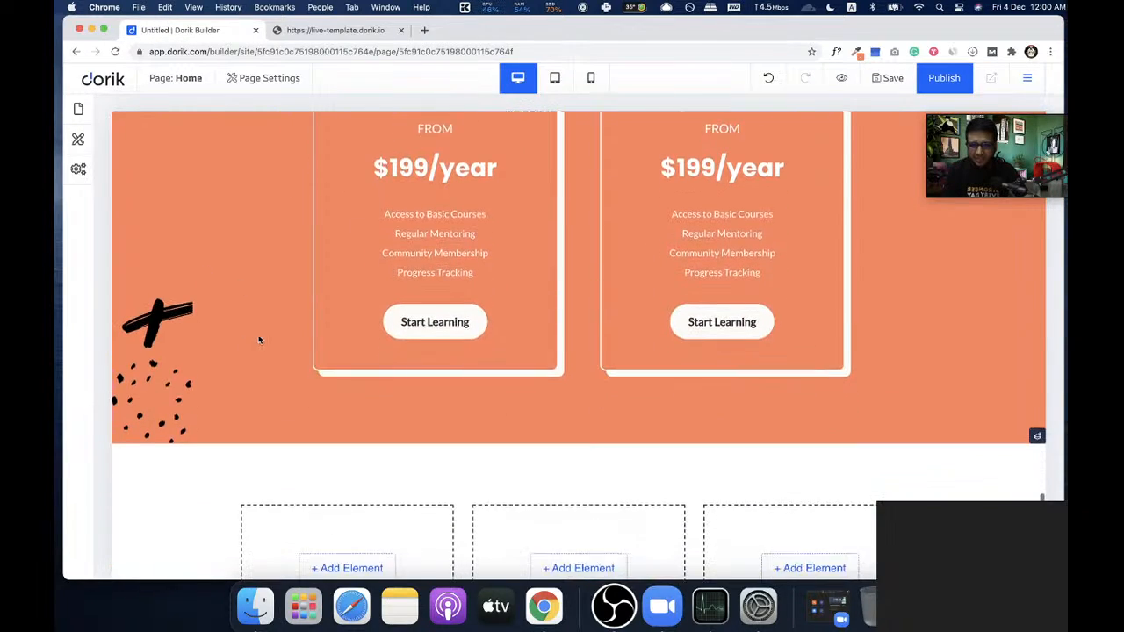
pyautogui.click(325, 31)
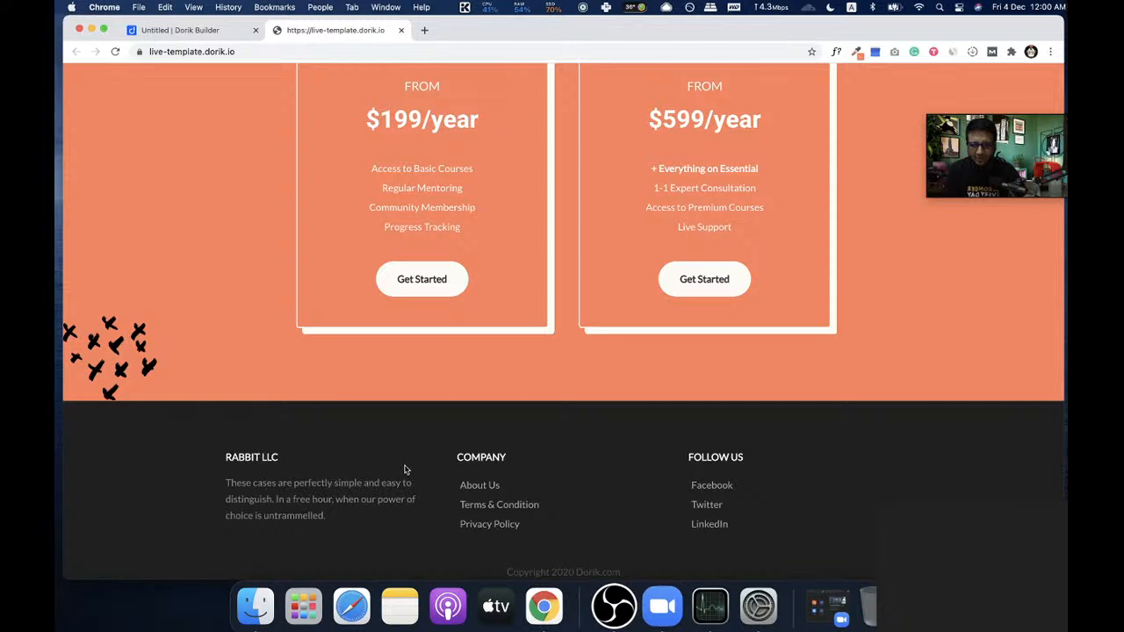
# - Return from the live template's footer to the builder and insert a three-column section directly below the pricing section
pyautogui.scroll(1, 296, 289)
pyautogui.scroll(-3, 306, 301)
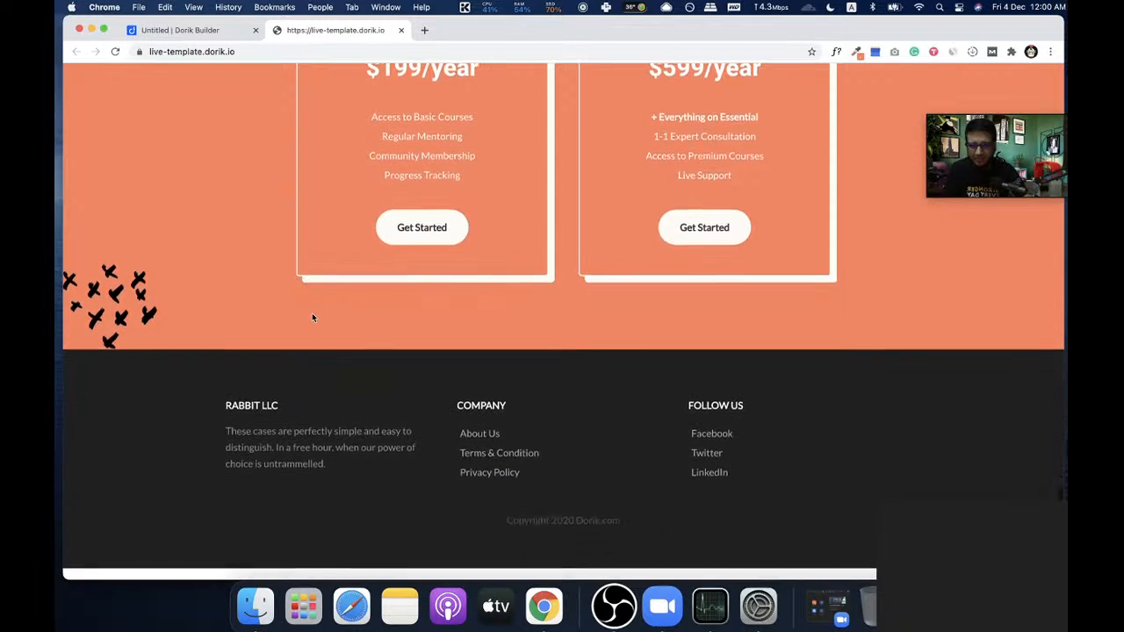
pyautogui.click(213, 32)
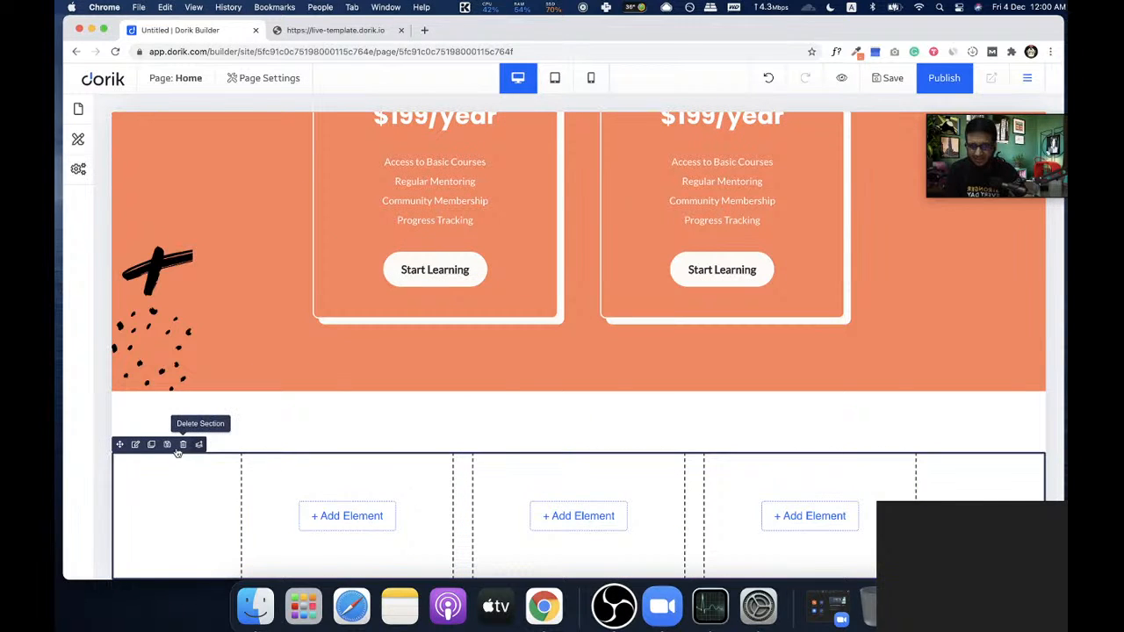
pyautogui.click(185, 446)
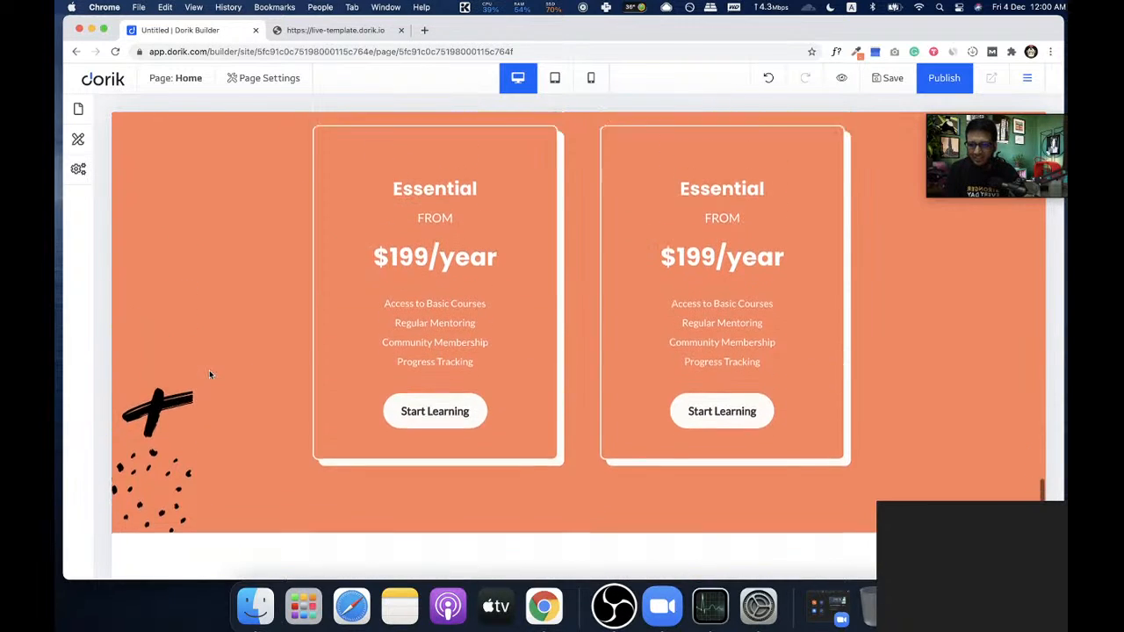
pyautogui.scroll(2, 209, 374)
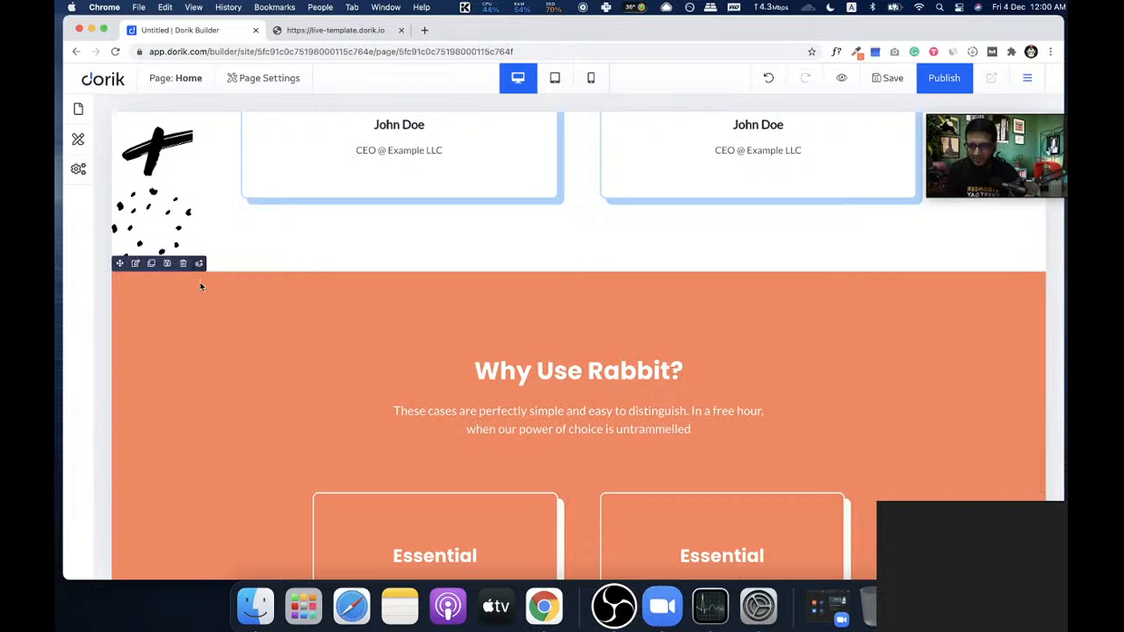
pyautogui.click(200, 263)
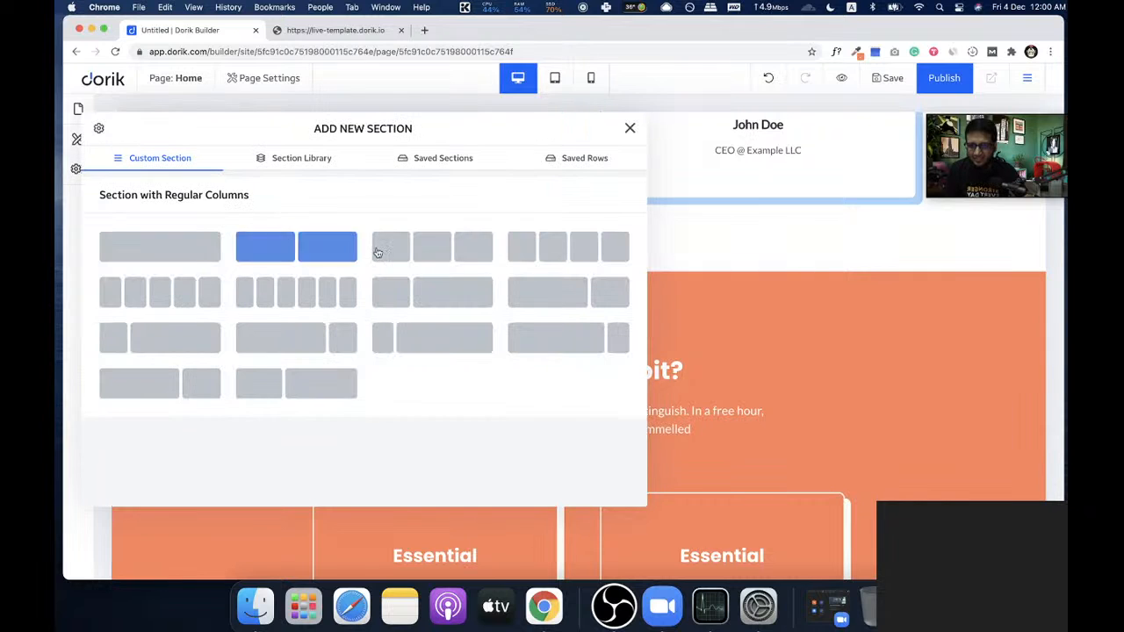
pyautogui.click(448, 260)
# - Check the live template's footer once more and set the new three-column section's background color to #1F2124
pyautogui.click(348, 33)
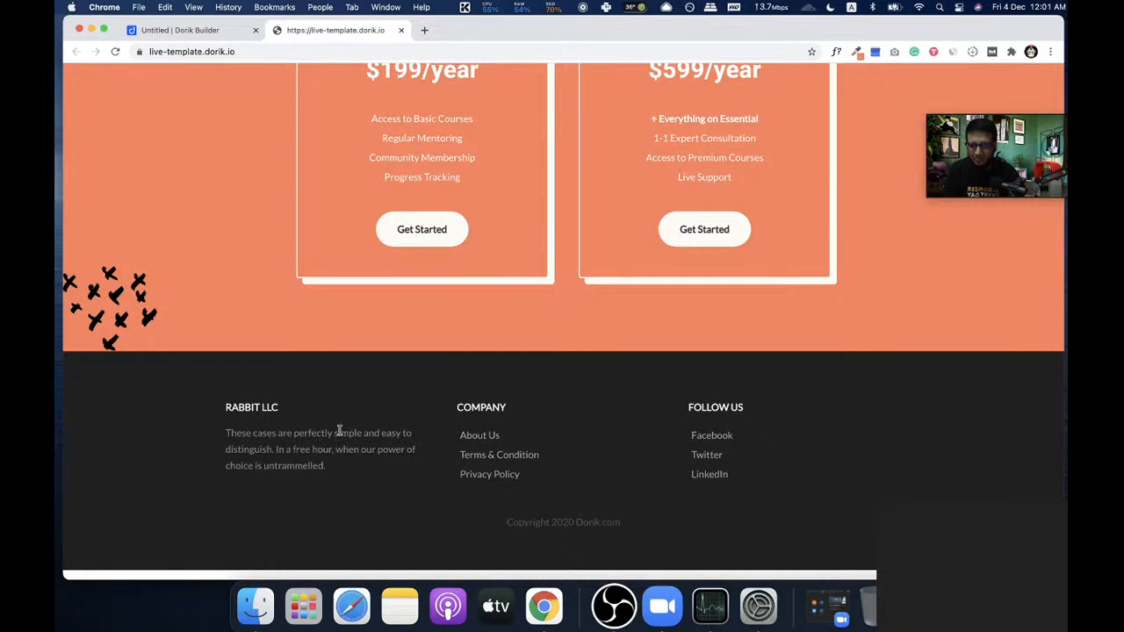
pyautogui.click(180, 30)
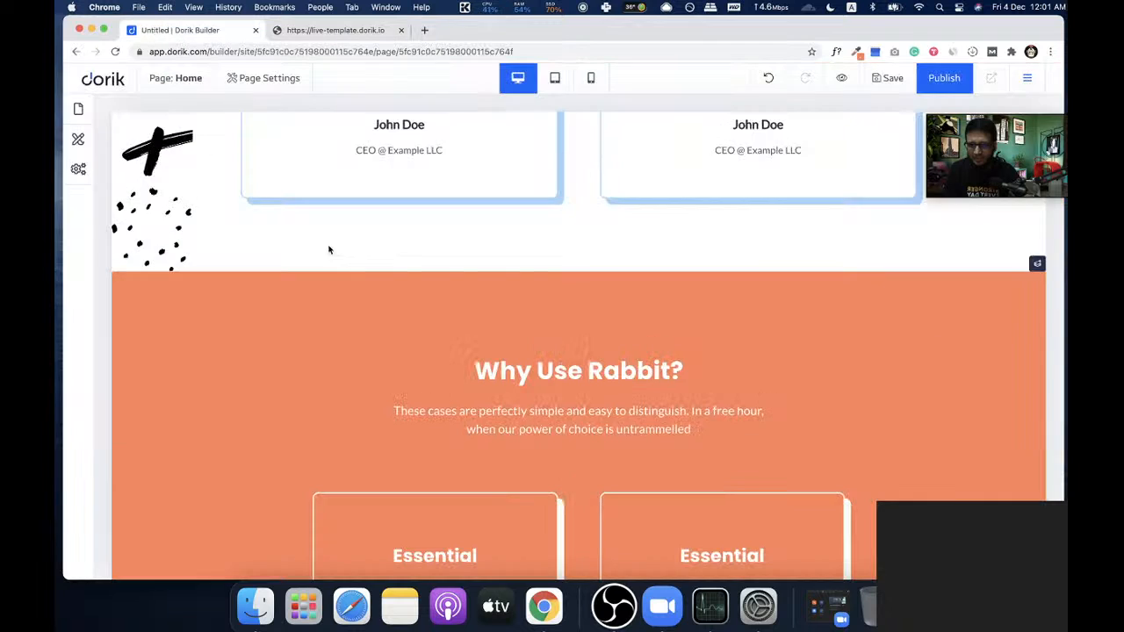
pyautogui.scroll(-10, 344, 249)
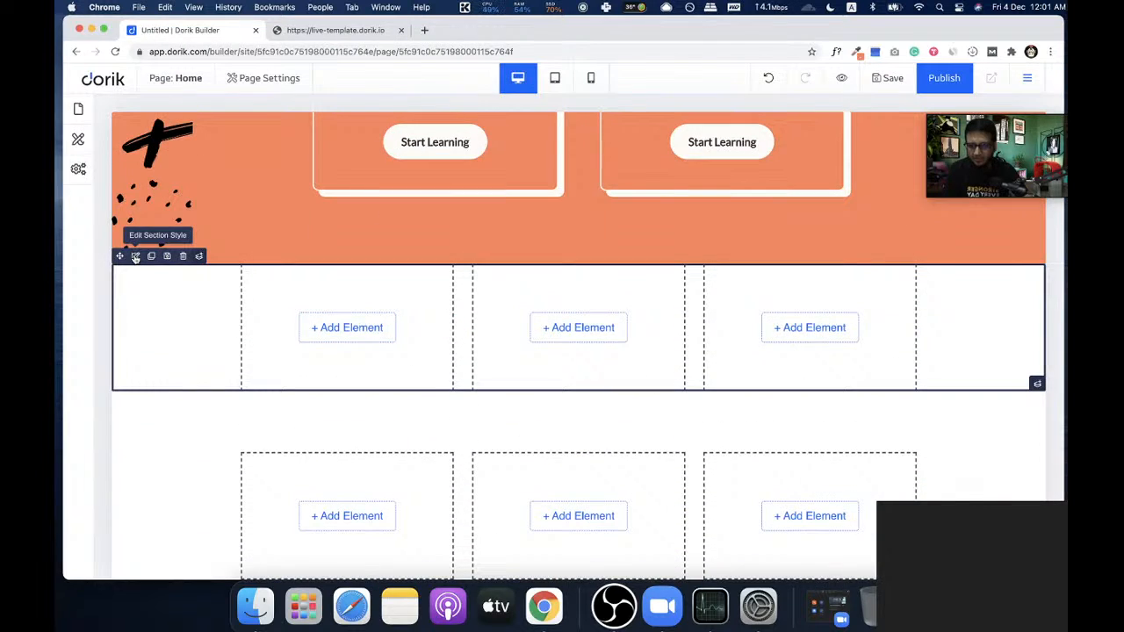
pyautogui.click(137, 256)
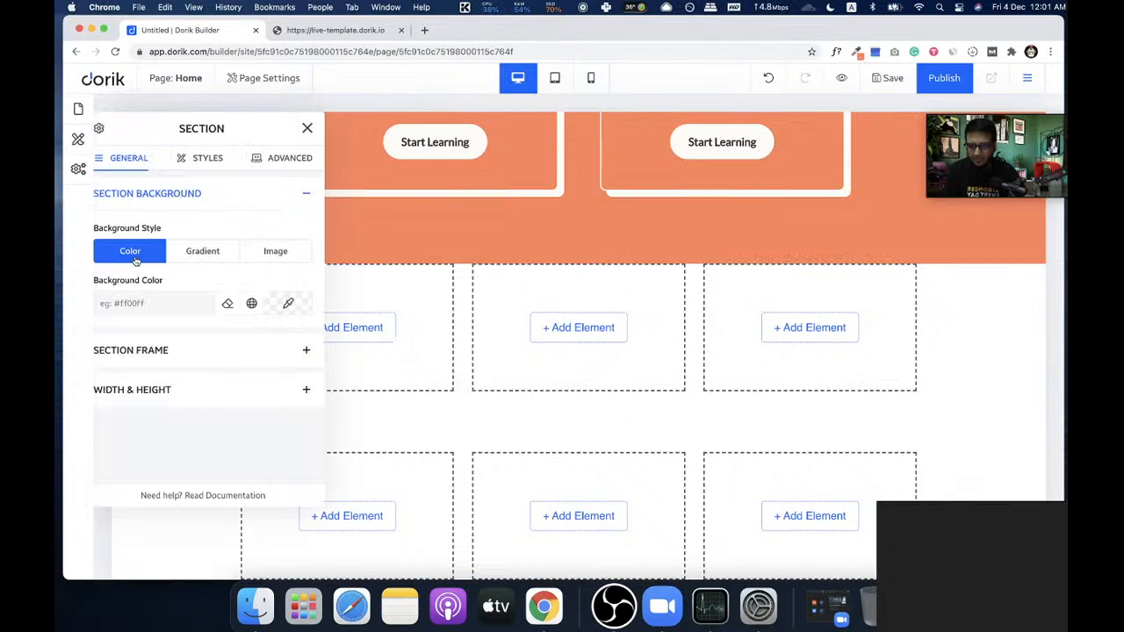
pyautogui.click(251, 303)
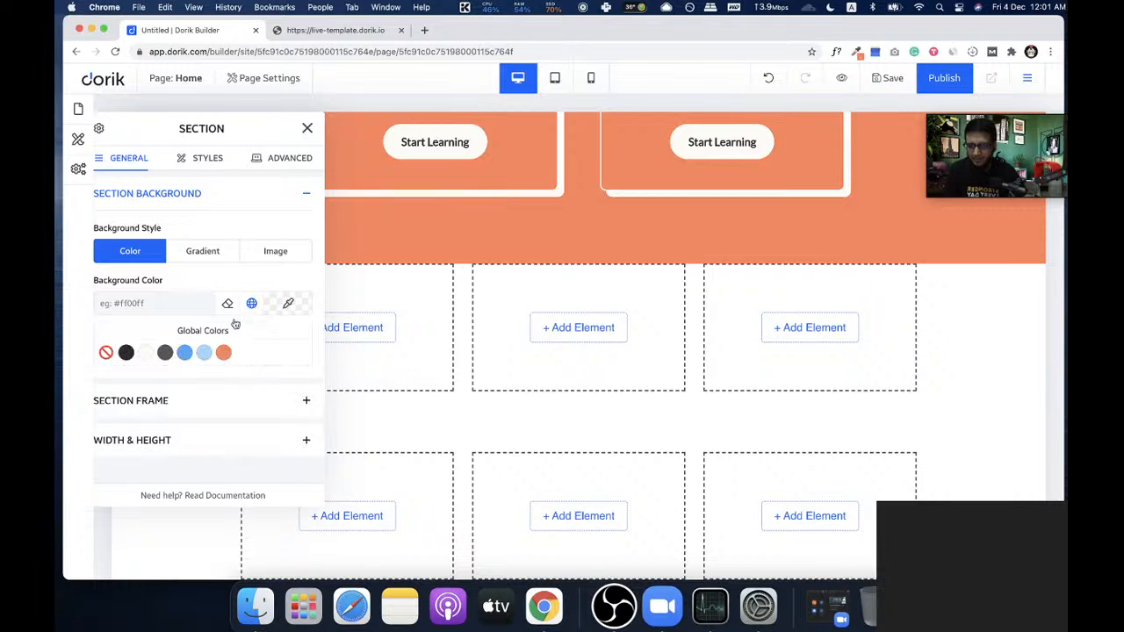
pyautogui.click(289, 304)
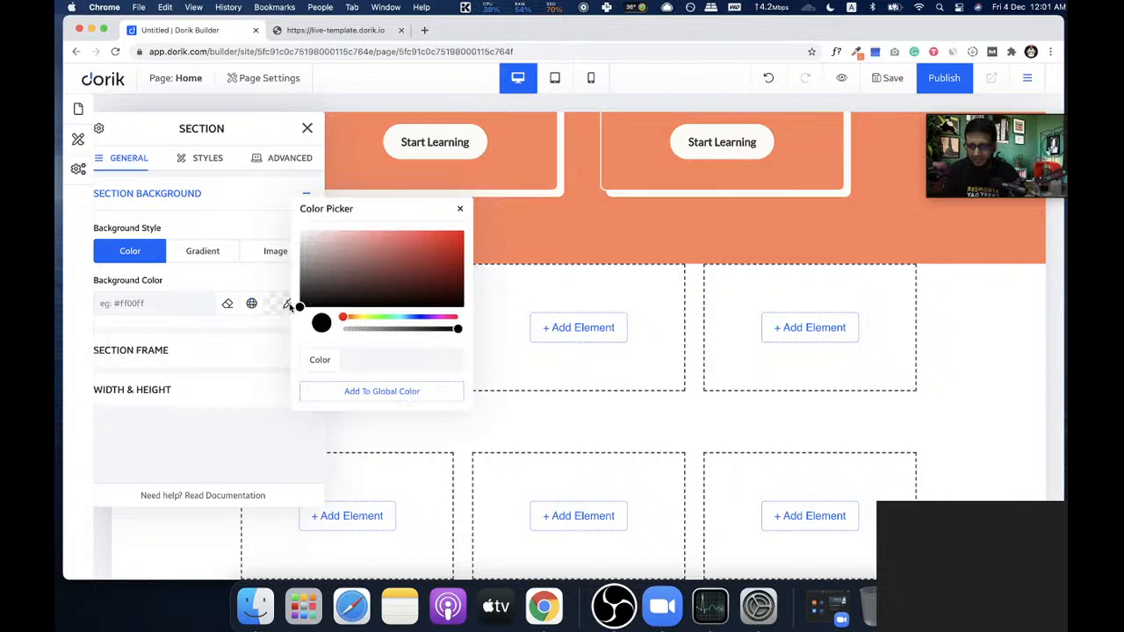
pyautogui.moveTo(318, 290)
pyautogui.mouseDown()
pyautogui.moveTo(309, 292)
pyautogui.moveTo(322, 297)
pyautogui.mouseUp()
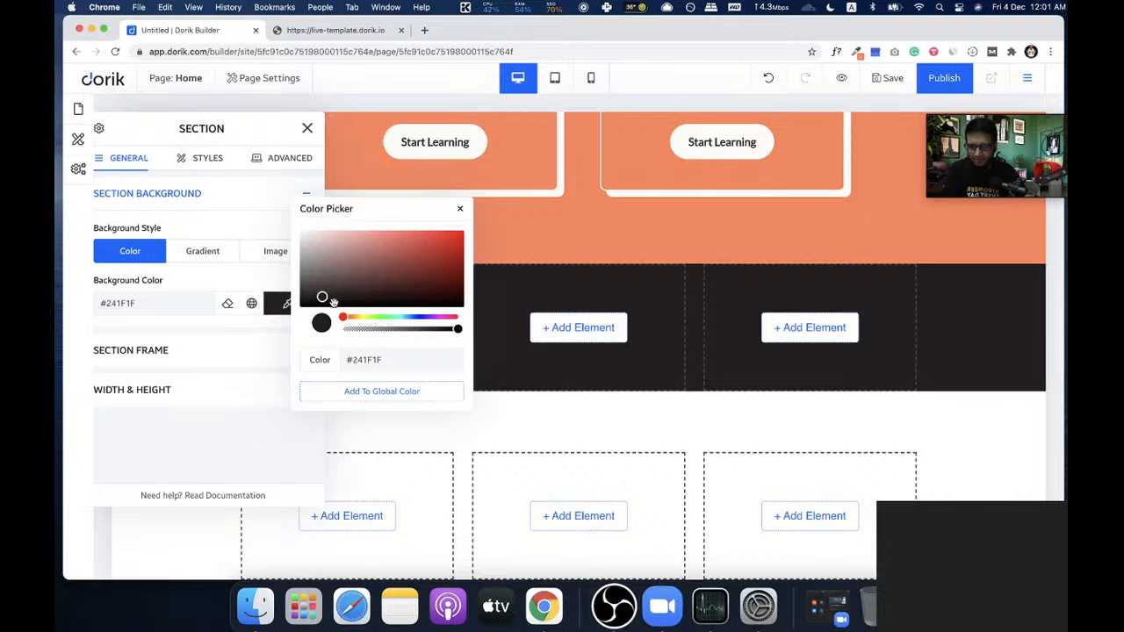
pyautogui.click(410, 317)
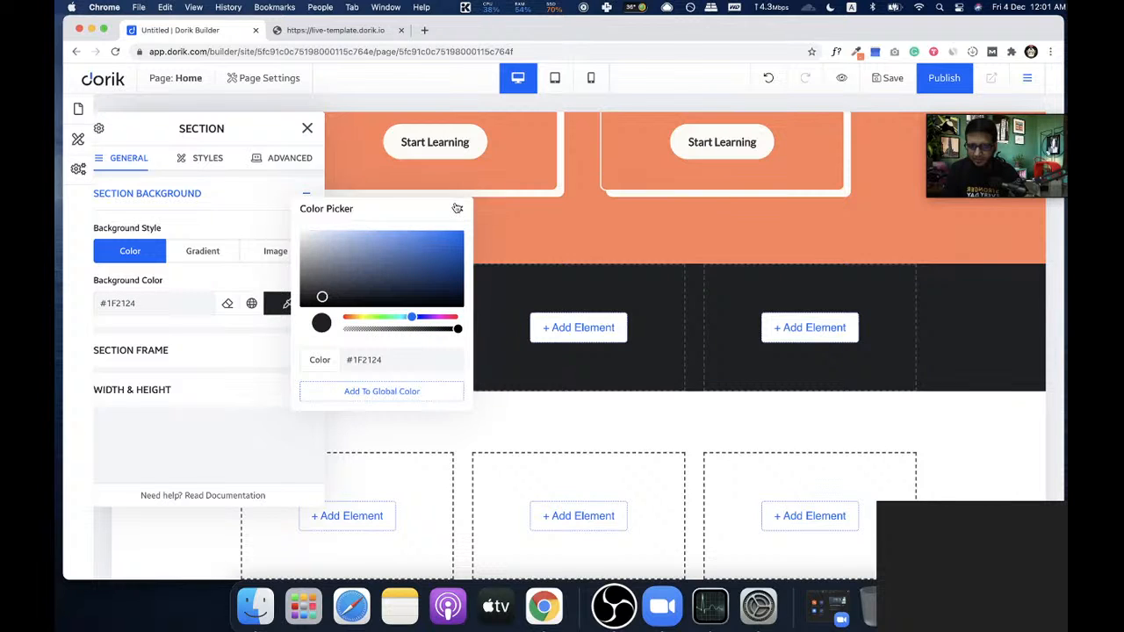
pyautogui.click(456, 205)
pyautogui.click(308, 128)
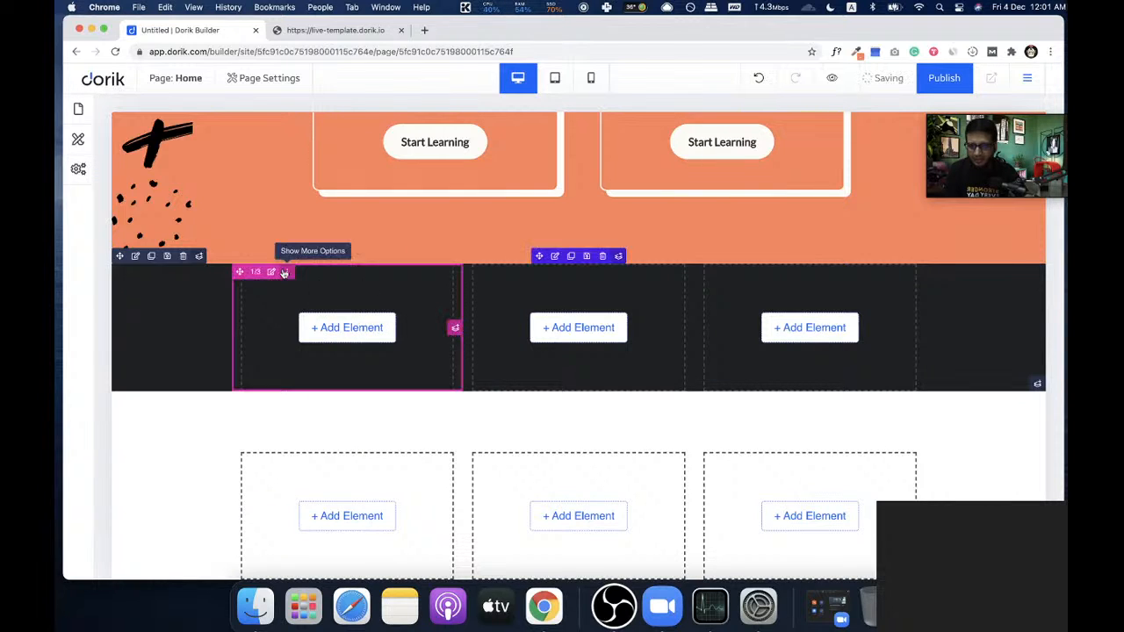
# - Add an H5 heading reading "RABBIT LLC" to the first column of the dark footer section
pyautogui.click(330, 330)
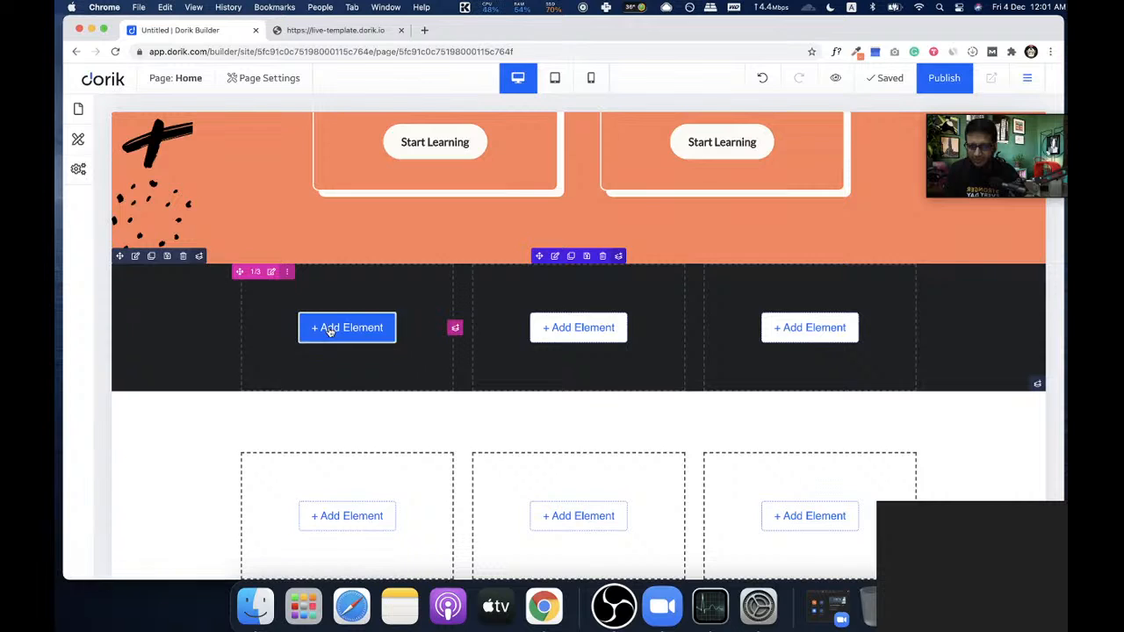
pyautogui.click(630, 128)
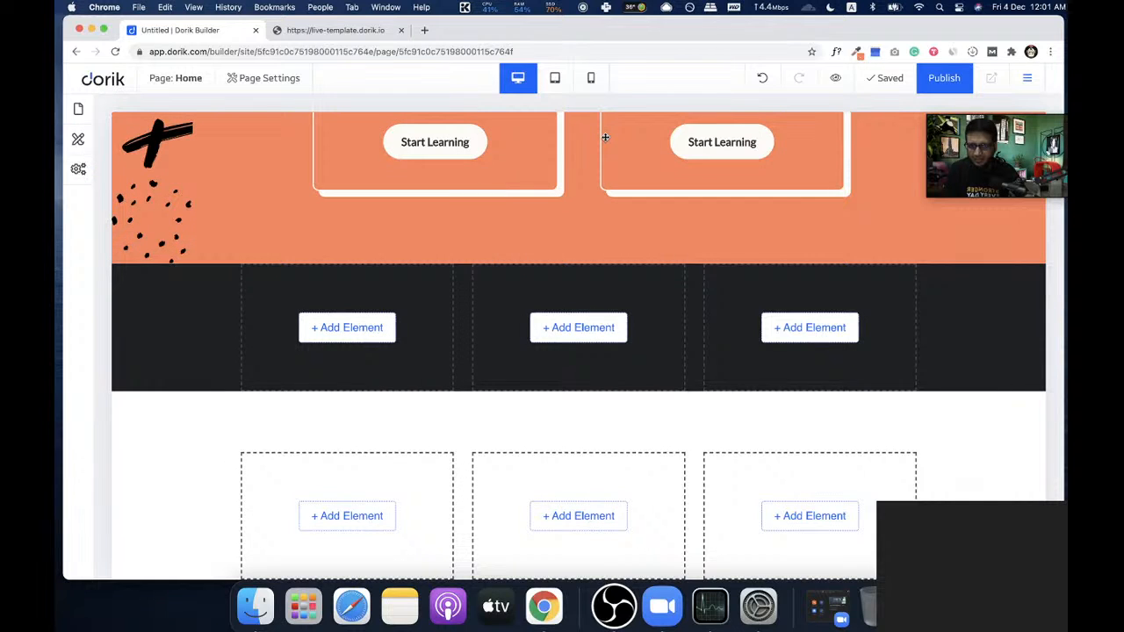
pyautogui.click(576, 328)
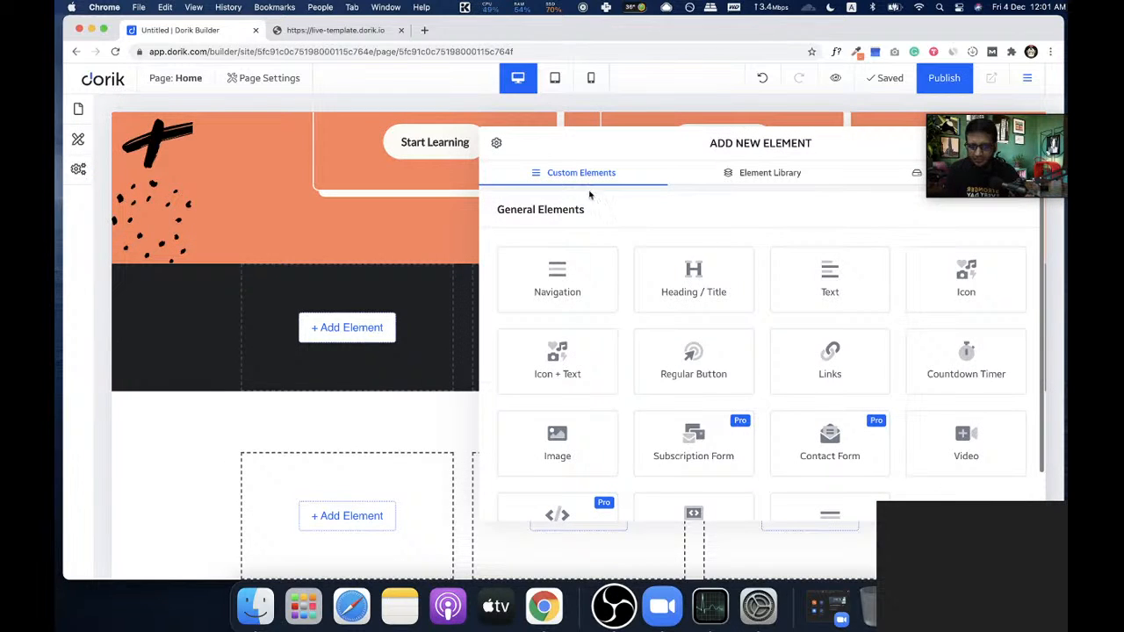
pyautogui.click(687, 280)
pyautogui.moveTo(216, 129); pyautogui.dragTo(715, 155)
pyautogui.click(784, 279)
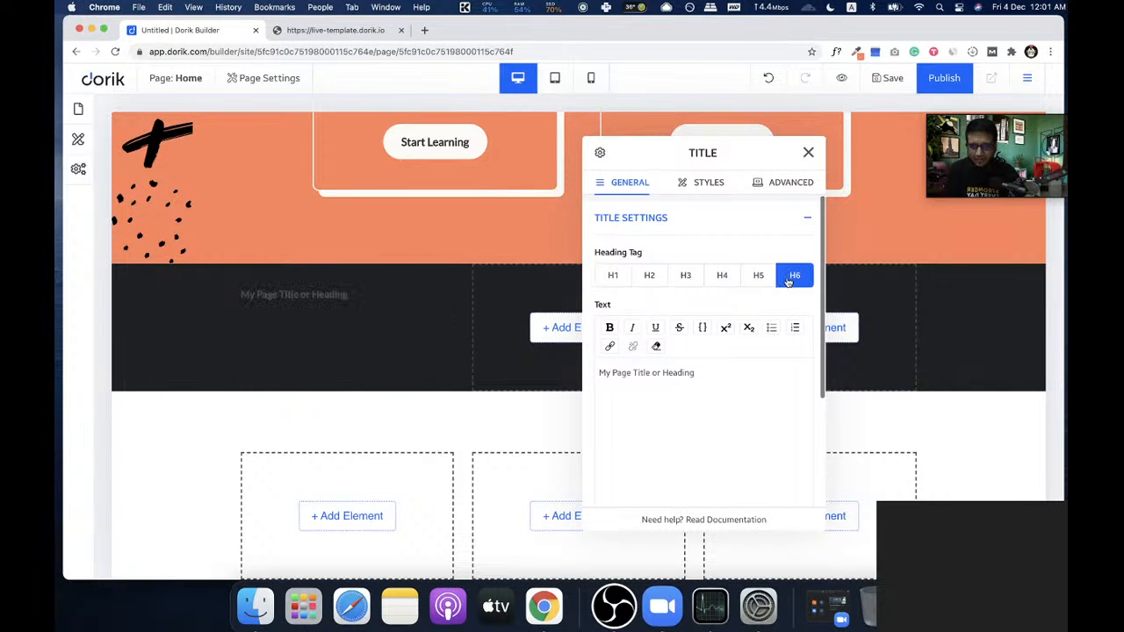
pyautogui.click(759, 277)
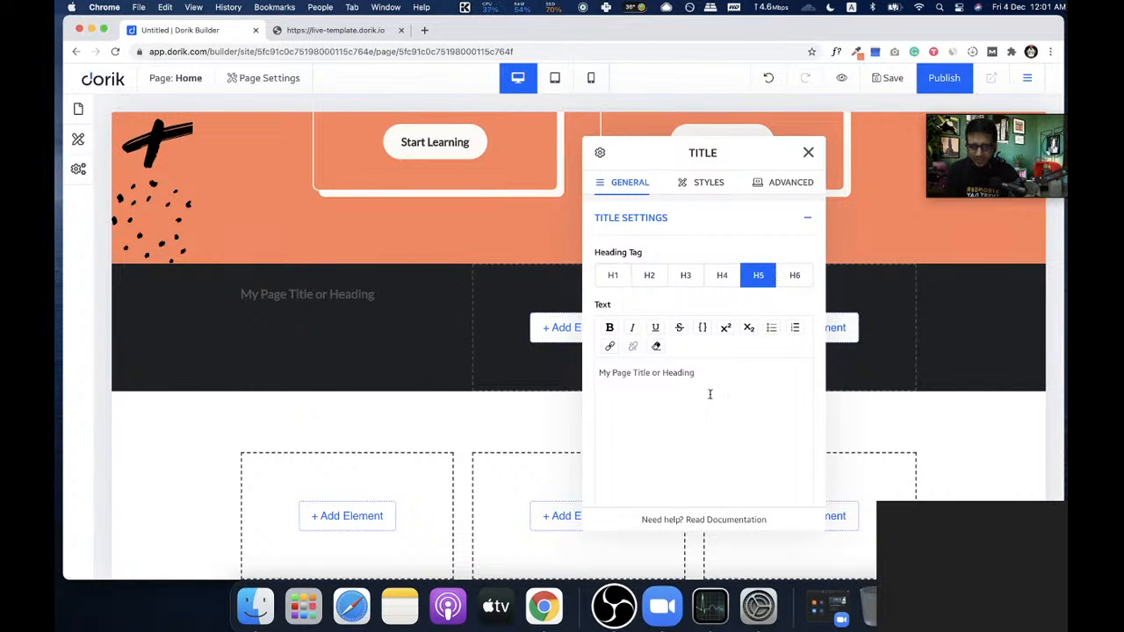
pyautogui.moveTo(702, 365); pyautogui.dragTo(587, 363)
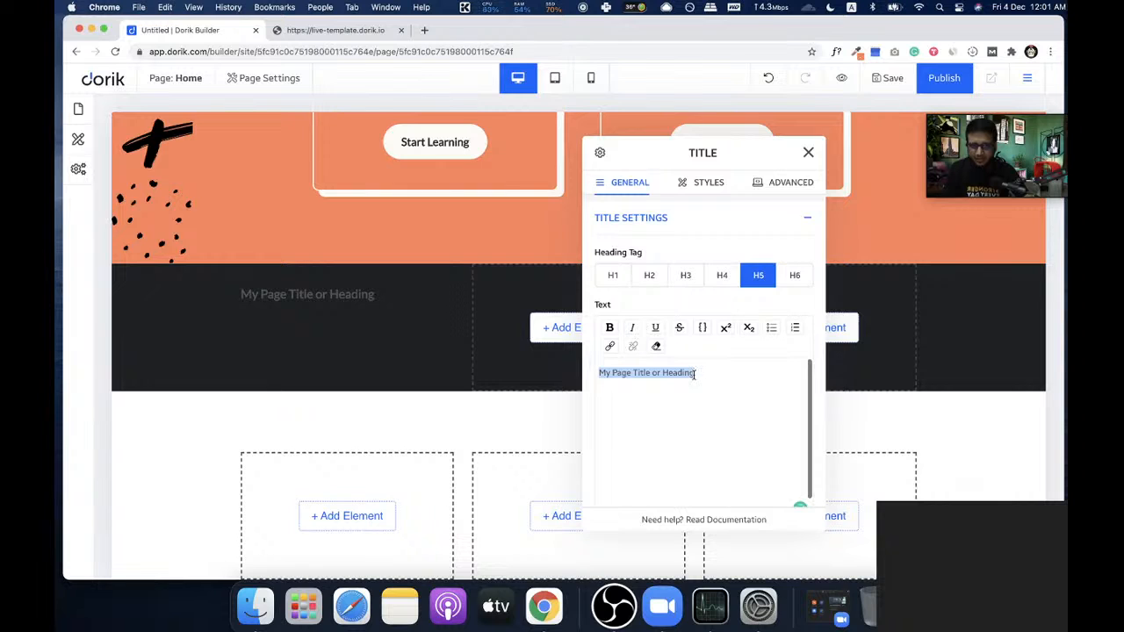
pyautogui.write('RABBIT LLC')
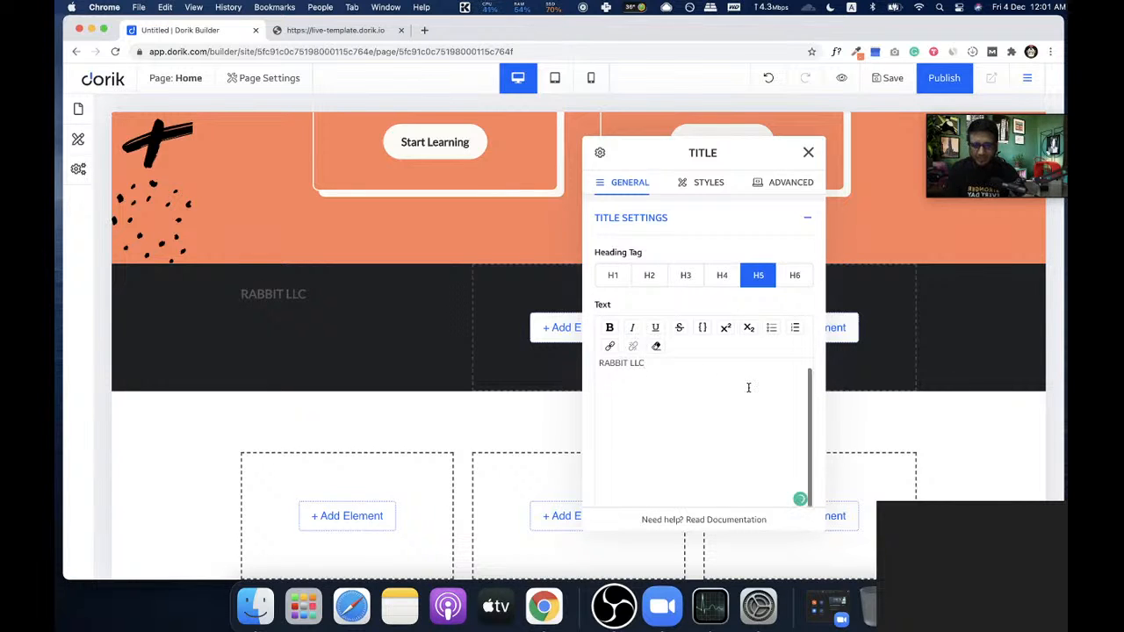
# - Set the RABBIT LLC heading's text color to white
pyautogui.scroll(-4, 743, 386)
pyautogui.click(687, 411)
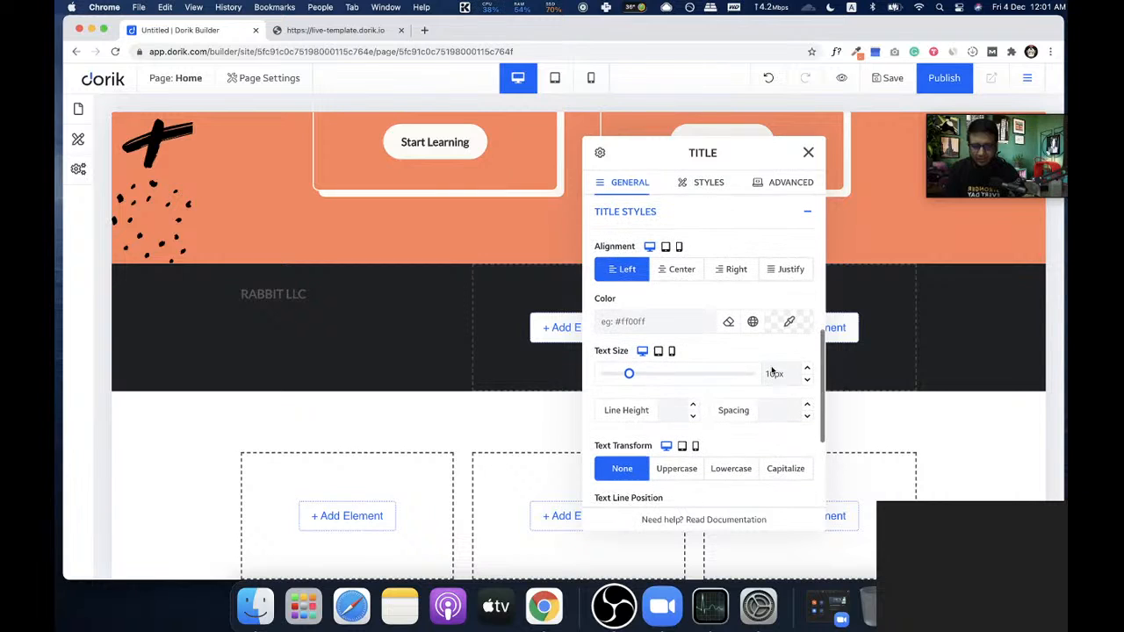
pyautogui.click(789, 322)
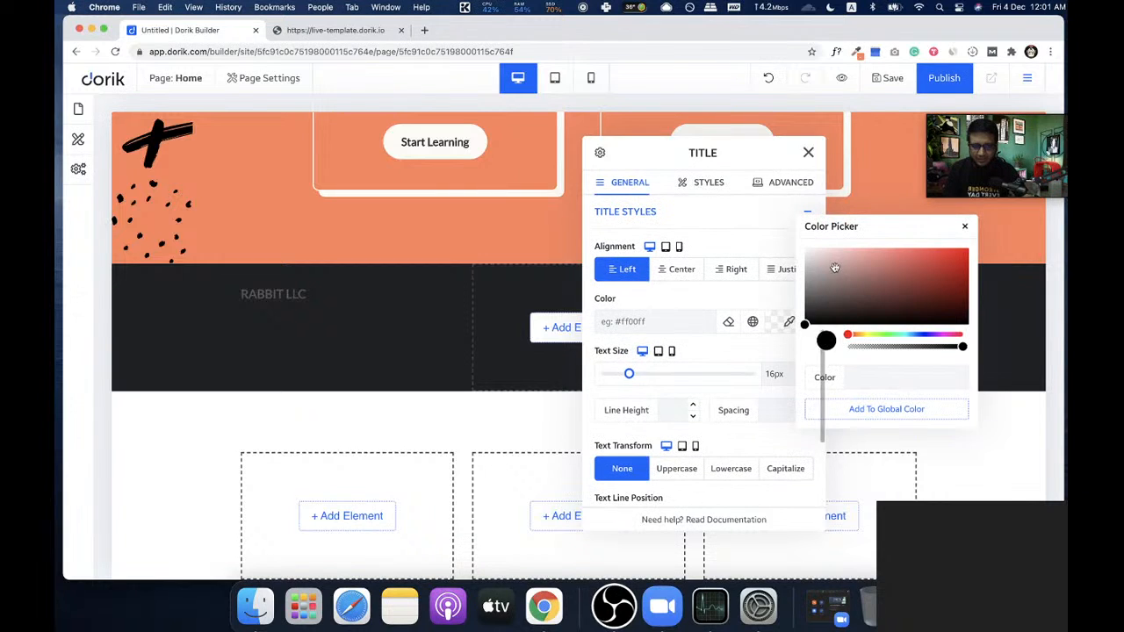
pyautogui.click(965, 226)
pyautogui.click(808, 153)
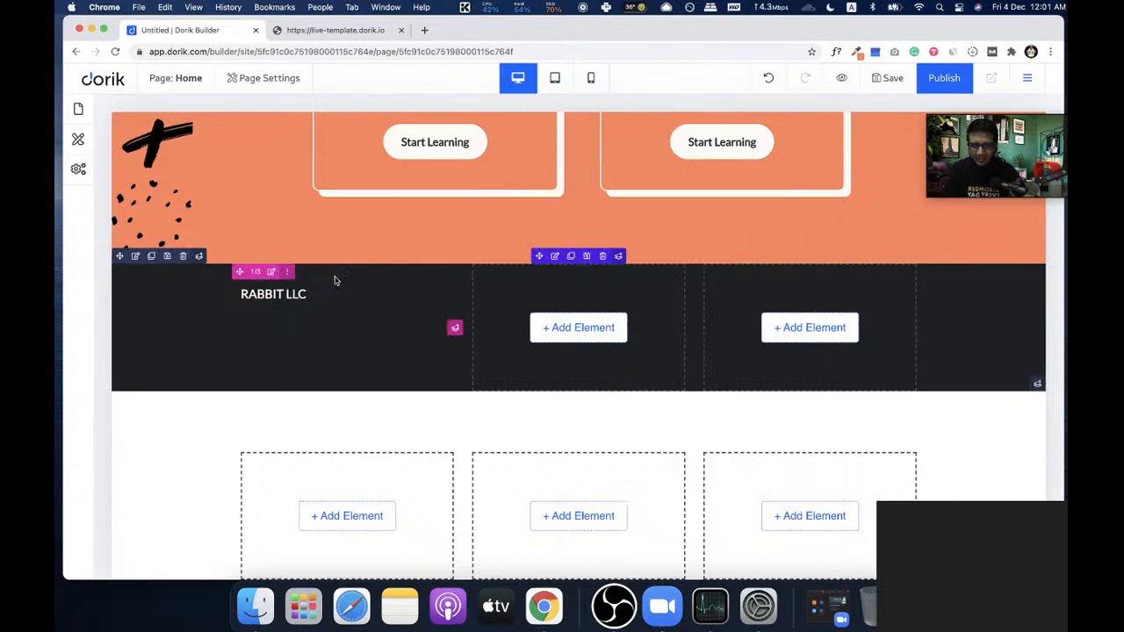
# - Add a text element below the RABBIT LLC heading and shorten its placeholder paragraph to end at "when nothing"
pyautogui.click(387, 295)
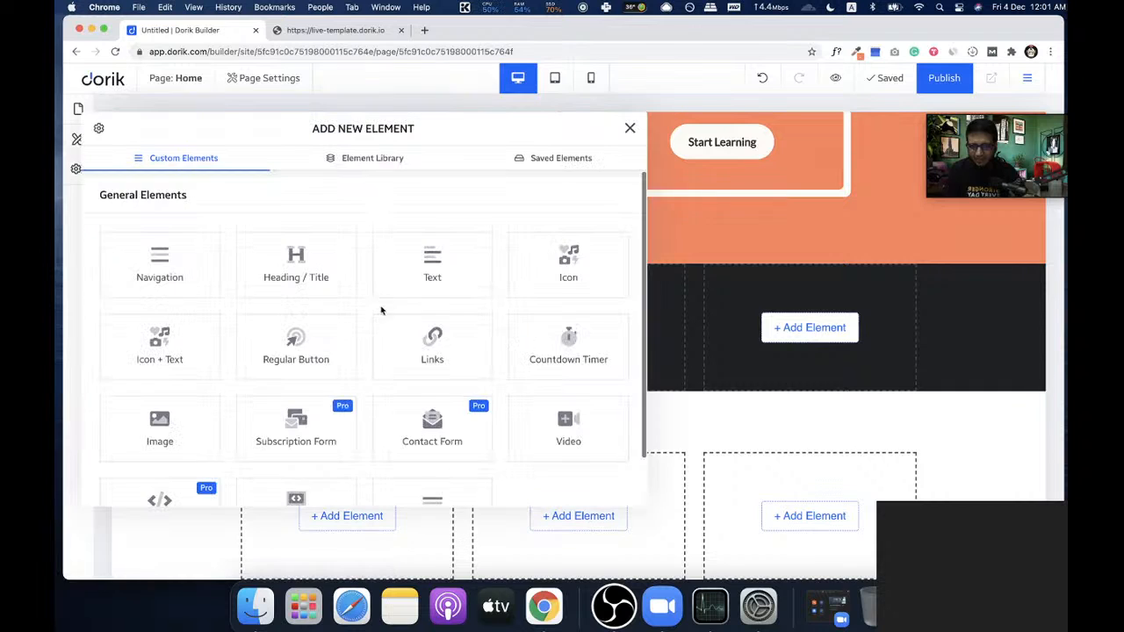
pyautogui.click(407, 276)
pyautogui.click(307, 126)
pyautogui.click(699, 158)
pyautogui.moveTo(743, 365); pyautogui.dragTo(736, 339)
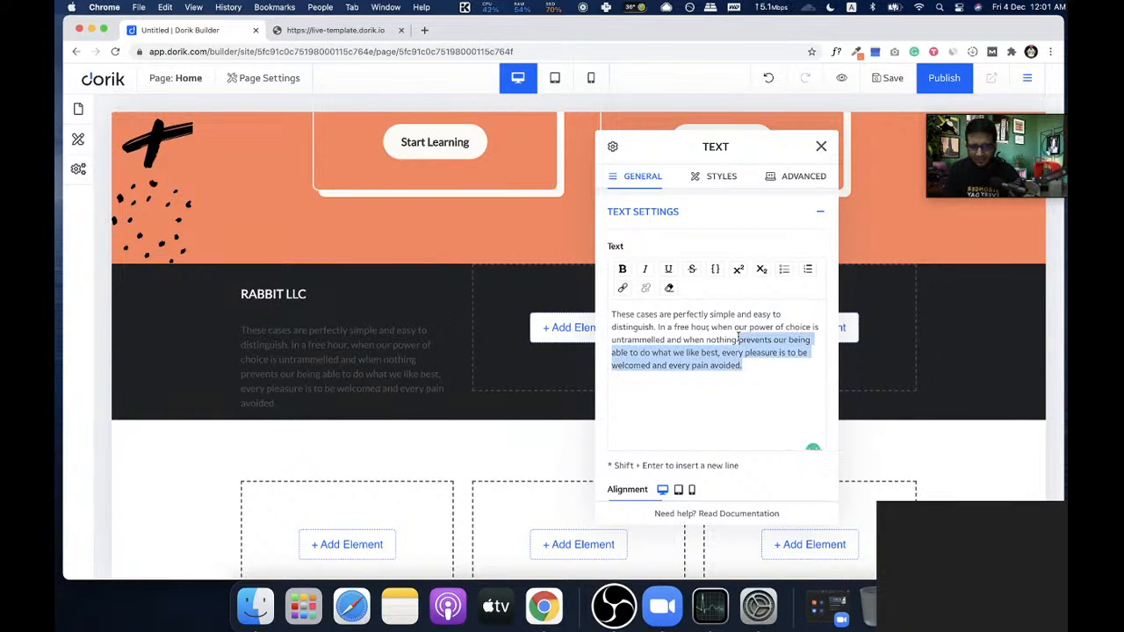
pyautogui.press('BackSpace')
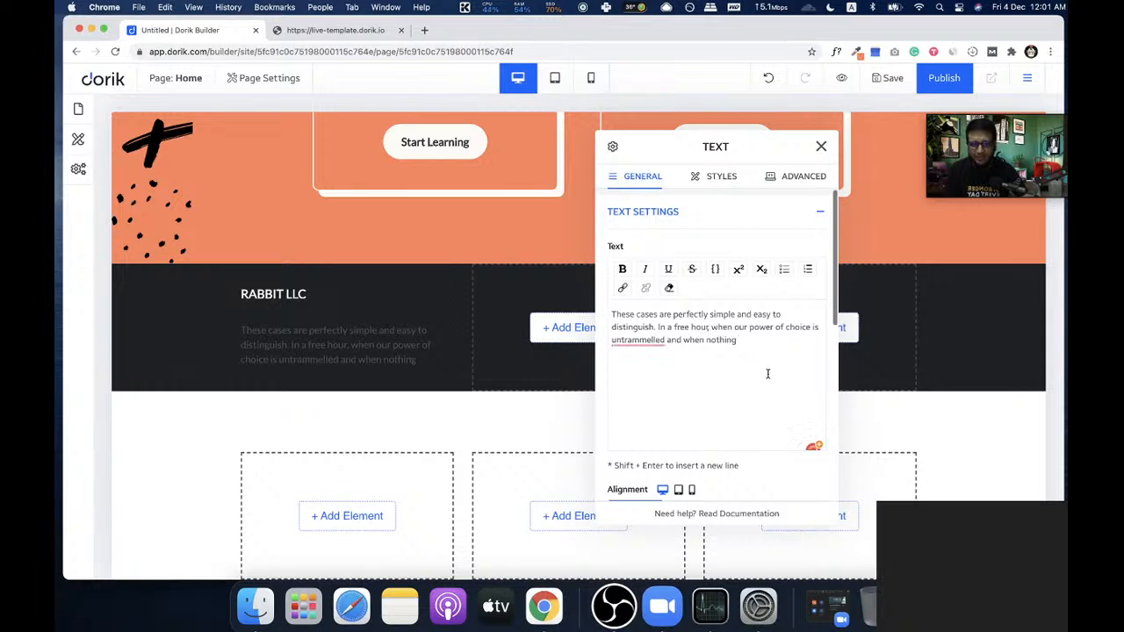
# - Set the footer paragraph's color to semi-transparent white, rgba(255, 255, 255, 0.58)
pyautogui.scroll(-3, 742, 445)
pyautogui.scroll(-1, 742, 445)
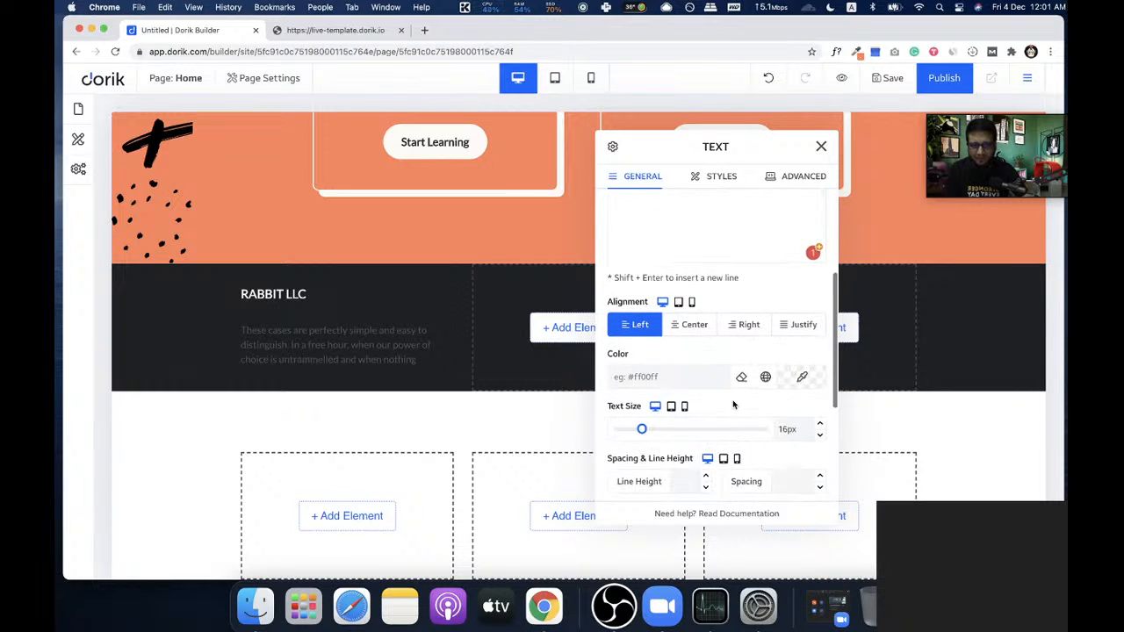
pyautogui.click(798, 376)
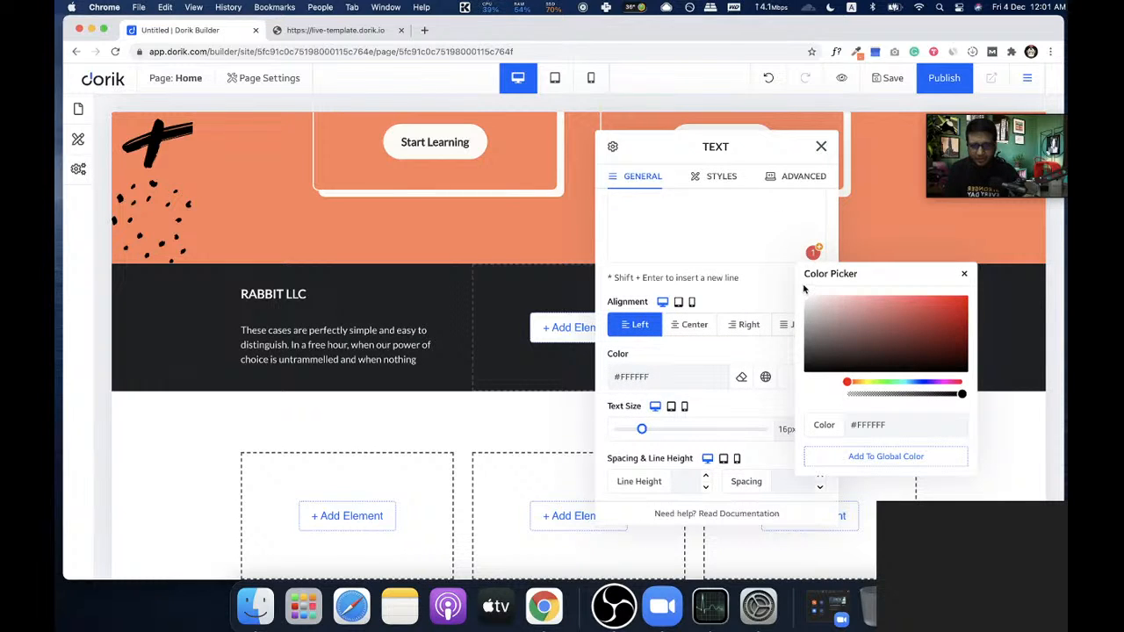
pyautogui.moveTo(963, 394); pyautogui.dragTo(914, 396)
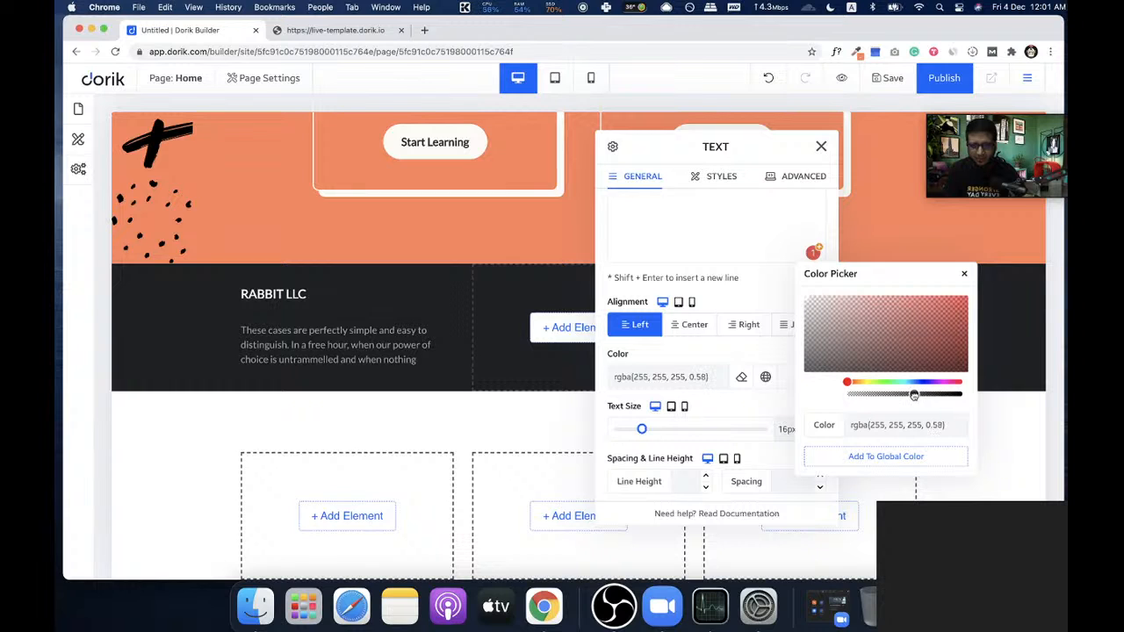
pyautogui.click(965, 274)
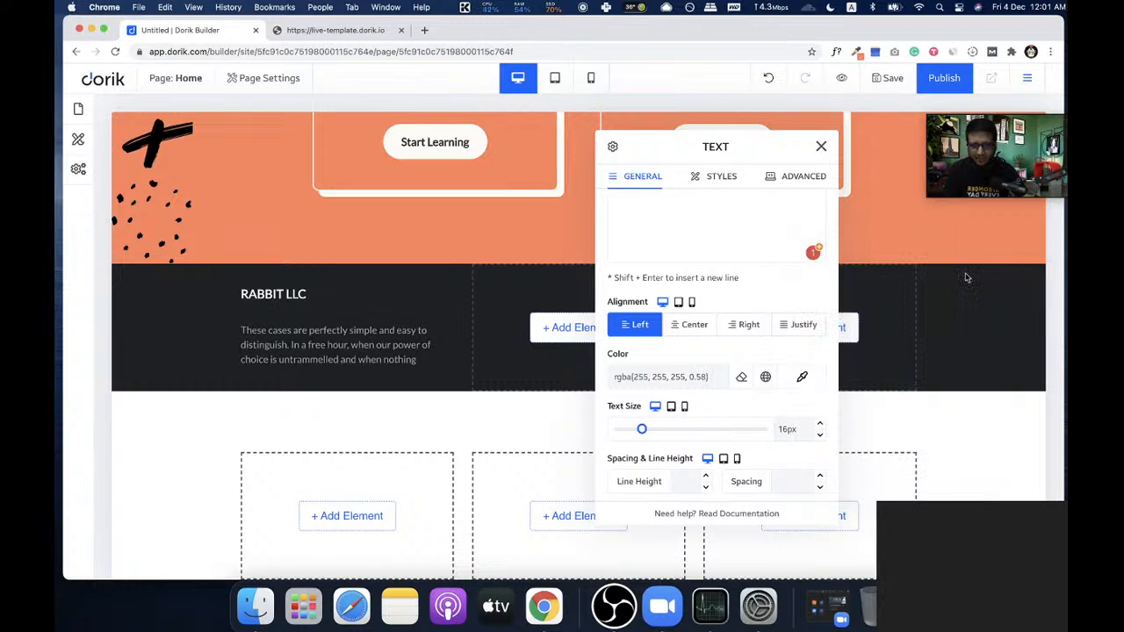
pyautogui.click(821, 148)
# - Set the dark footer section's top and bottom padding to 100px, linking the two values
pyautogui.click(140, 260)
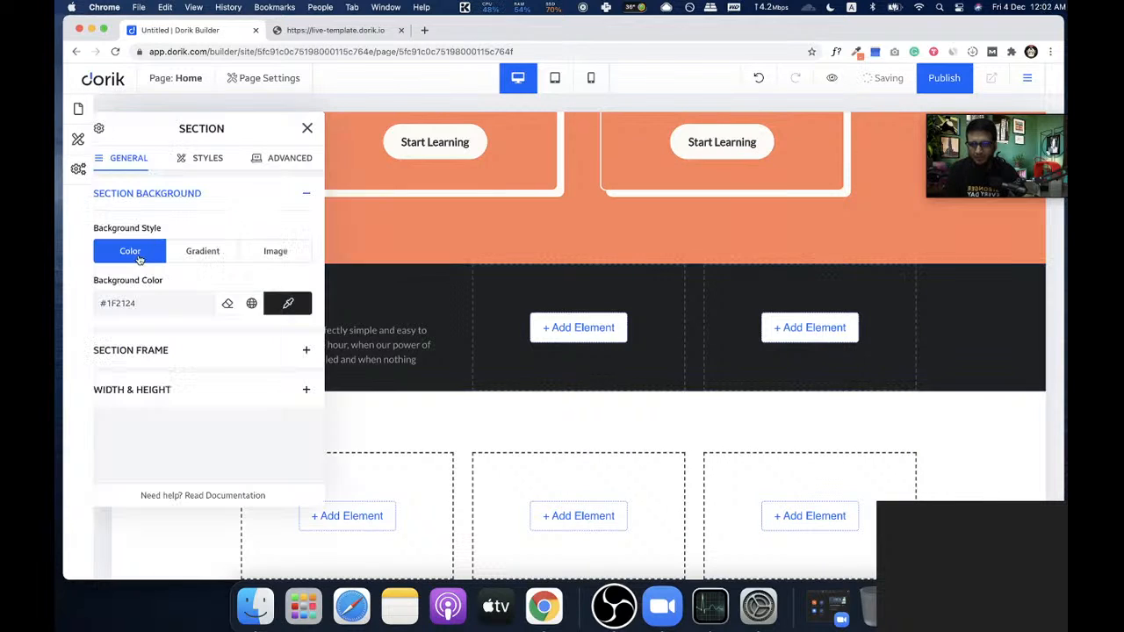
pyautogui.click(192, 158)
pyautogui.click(151, 336)
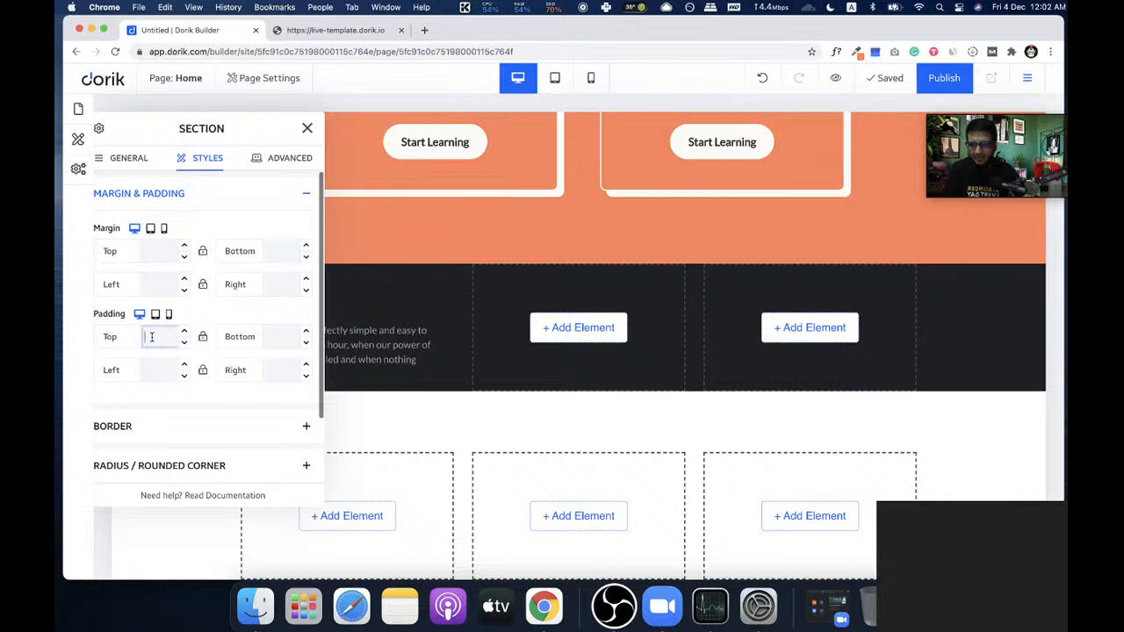
pyautogui.write('100px')
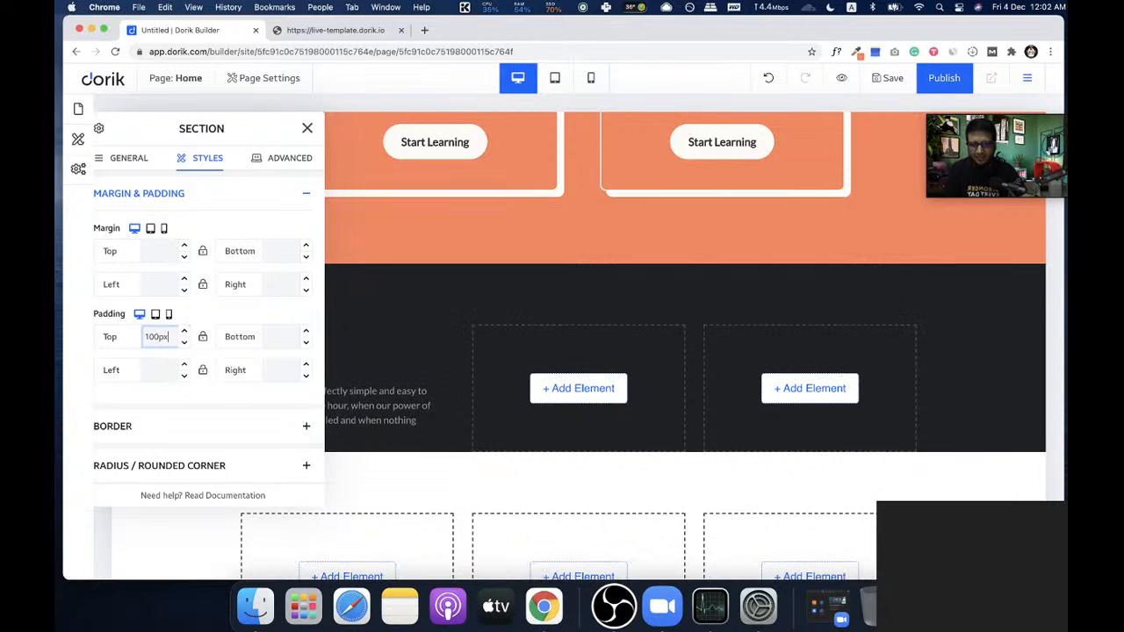
pyautogui.click(202, 336)
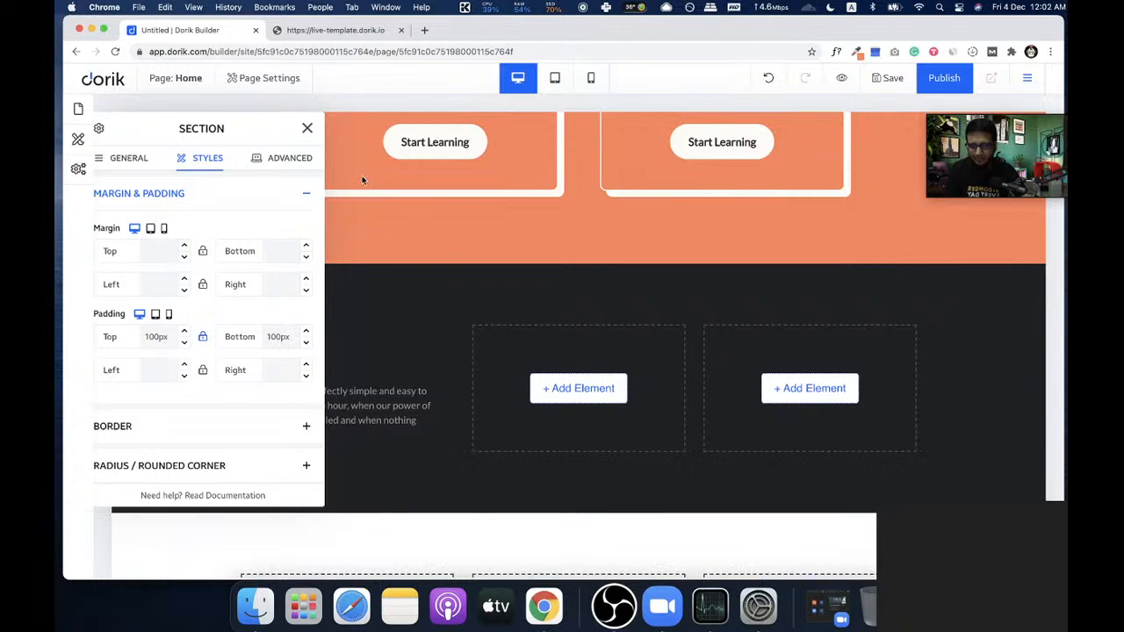
# - Duplicate the RABBIT LLC heading and move the copy into the footer's middle column, following the live template's footer layout
pyautogui.click(308, 129)
pyautogui.scroll(1, 439, 337)
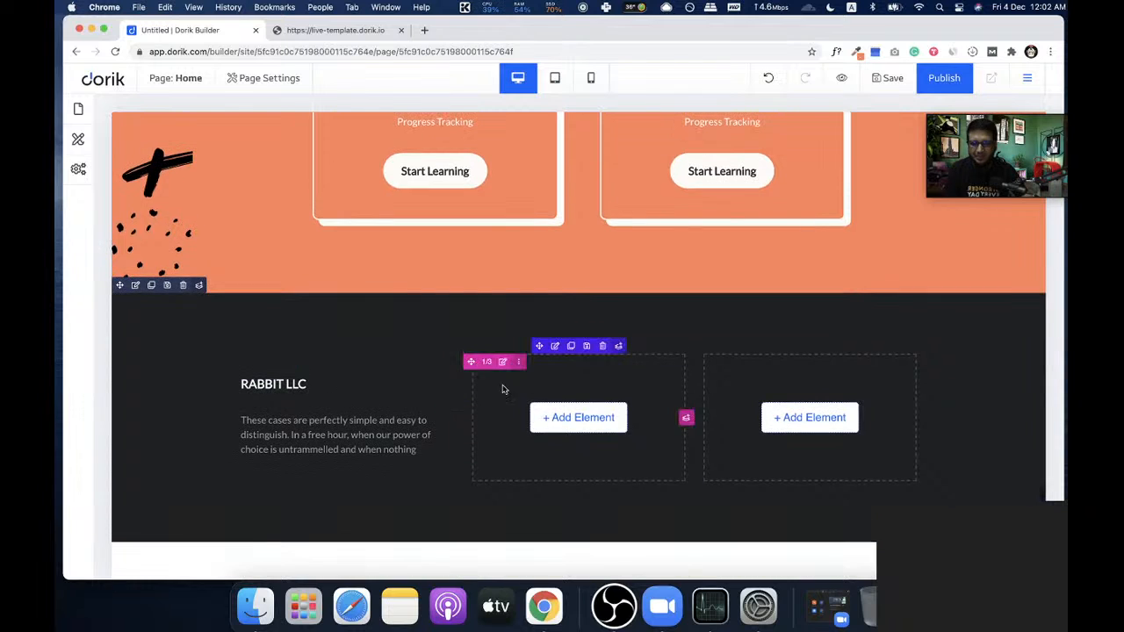
pyautogui.click(313, 32)
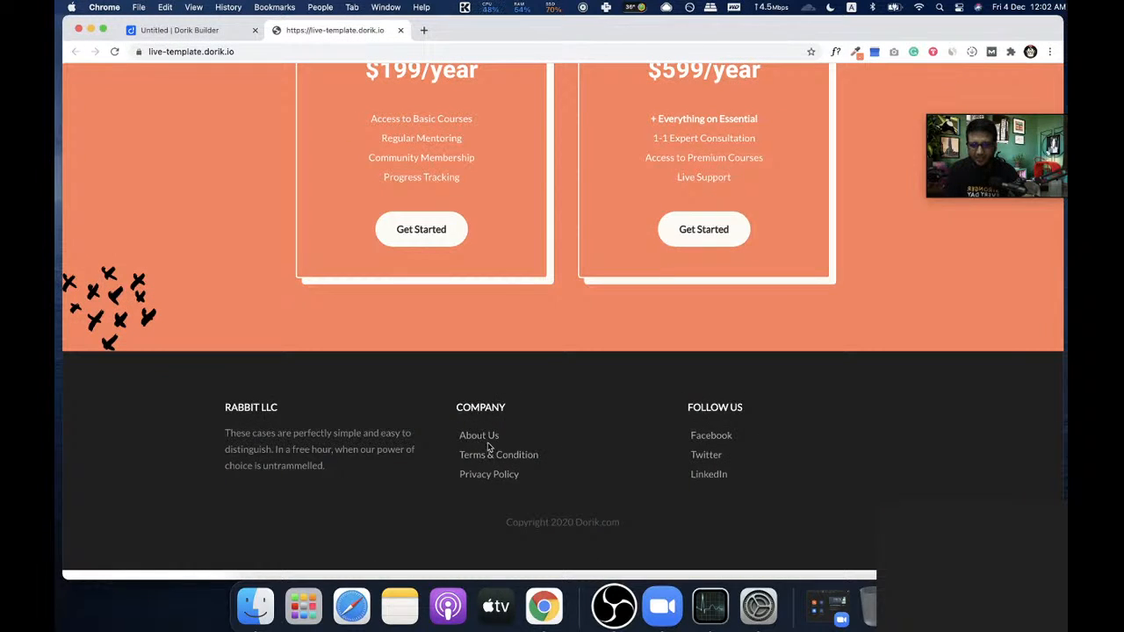
pyautogui.click(189, 30)
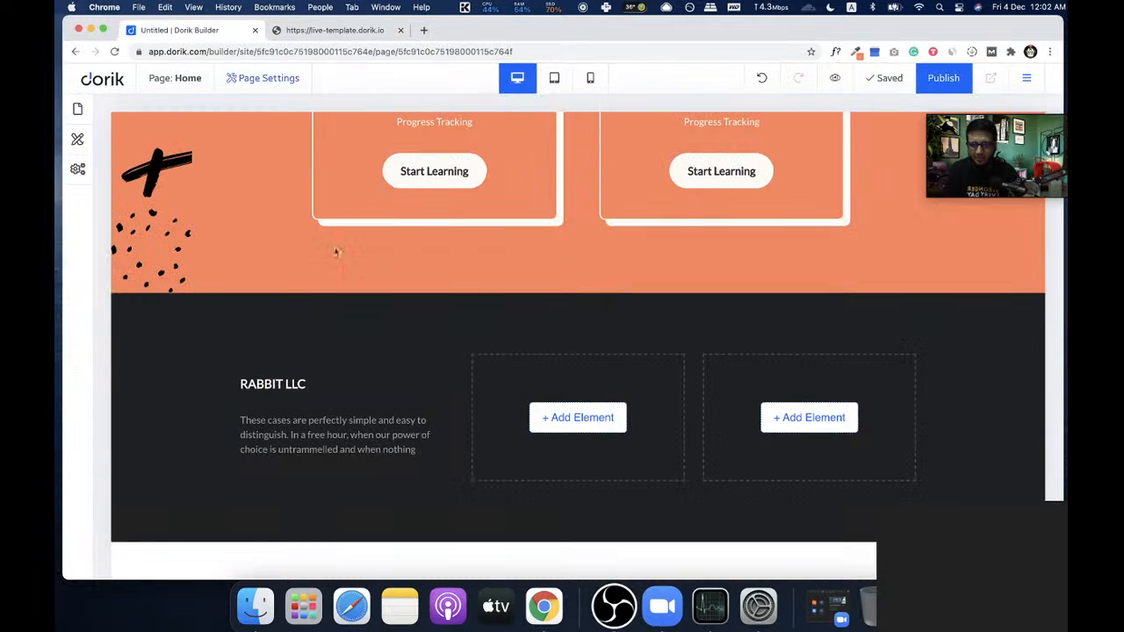
pyautogui.click(334, 388)
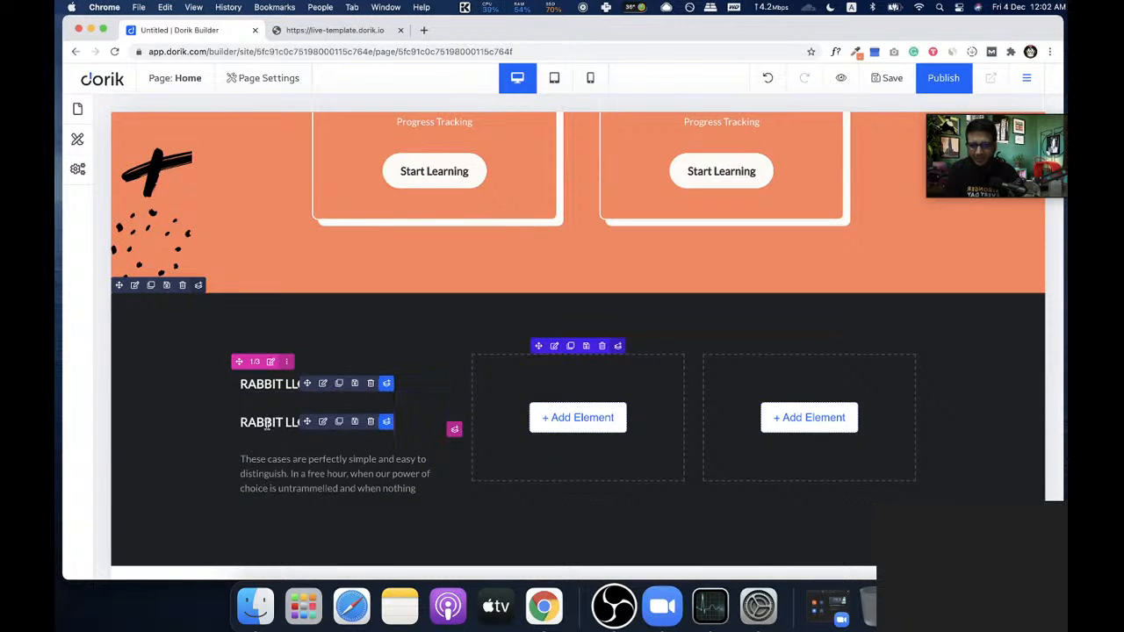
pyautogui.moveTo(305, 422); pyautogui.dragTo(553, 387)
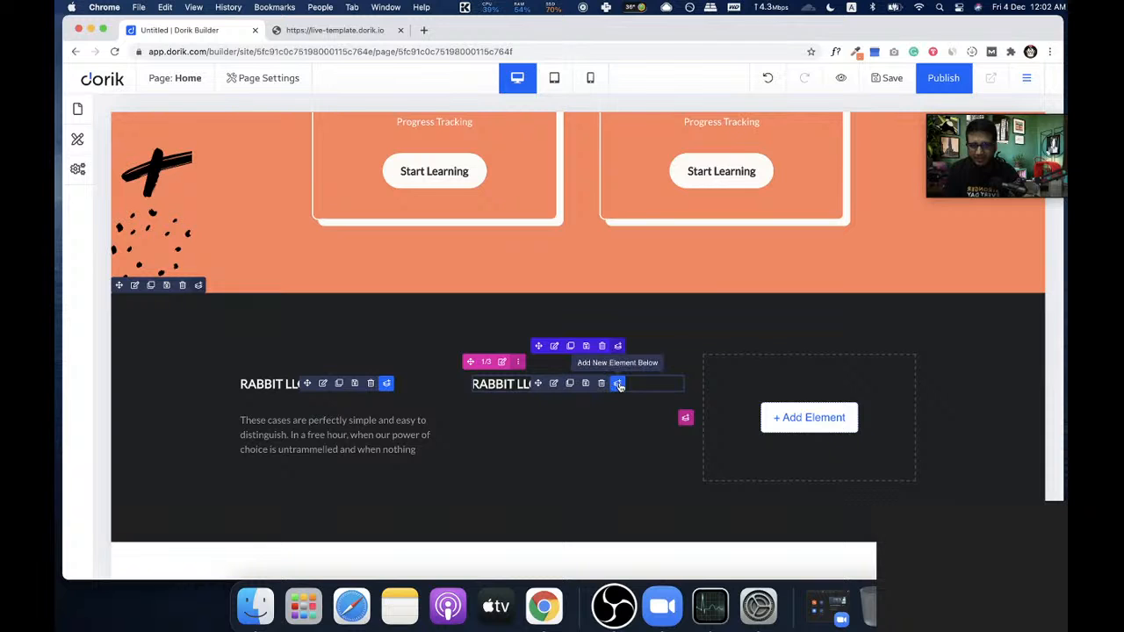
# - Add a links element below the middle column's heading and set its link text color to white, #FFFFFF
pyautogui.click(615, 383)
pyautogui.click(409, 336)
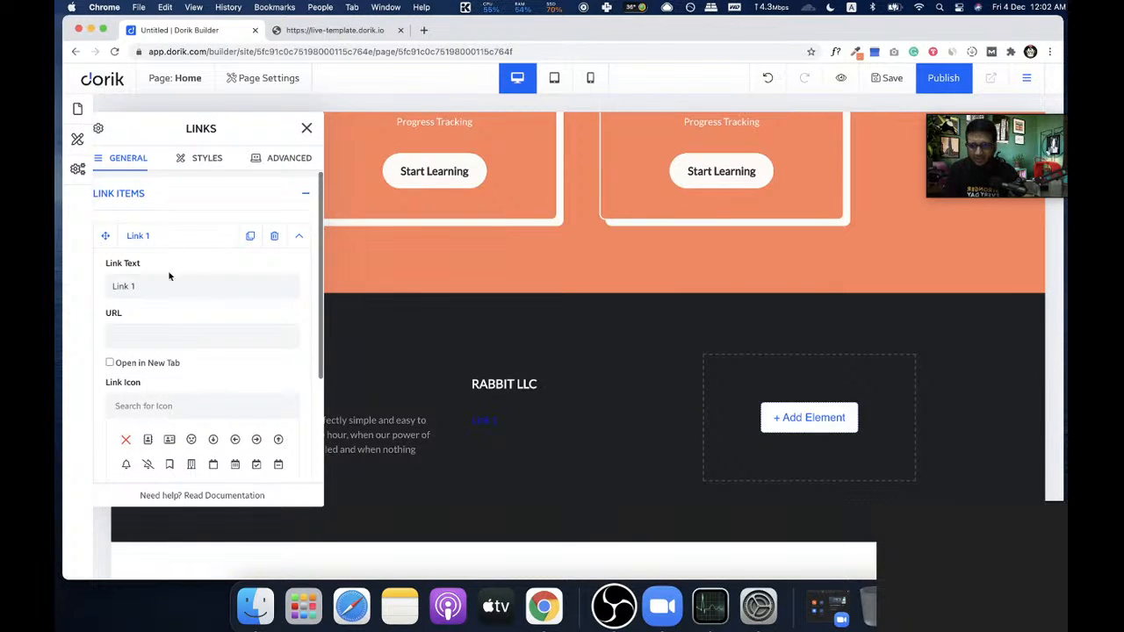
pyautogui.scroll(-5, 246, 289)
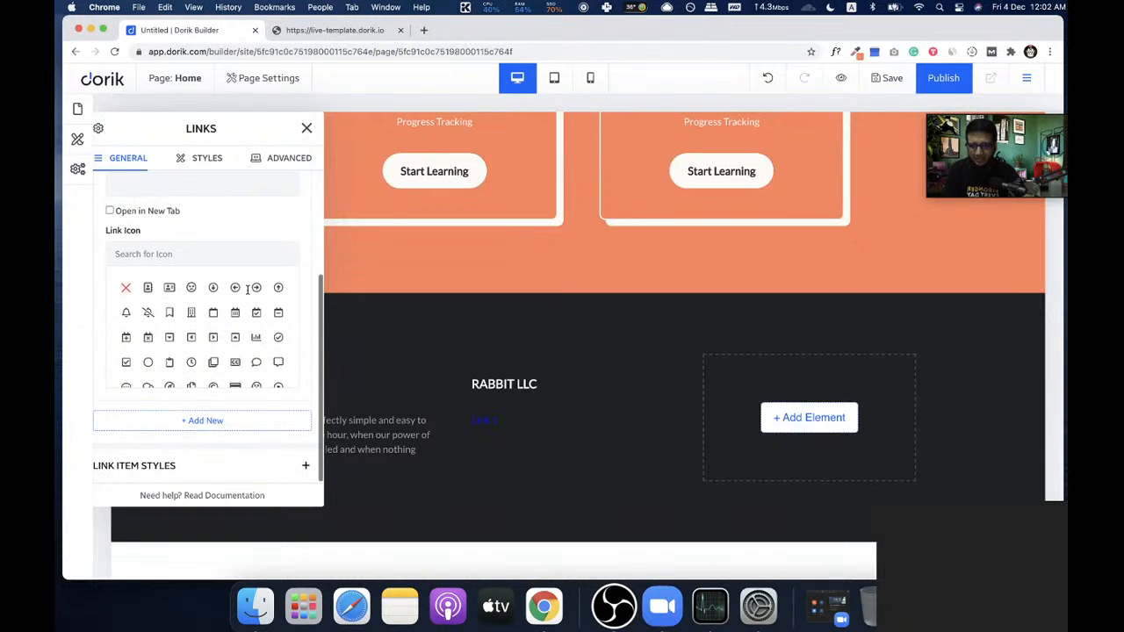
pyautogui.click(224, 470)
pyautogui.scroll(-3, 279, 351)
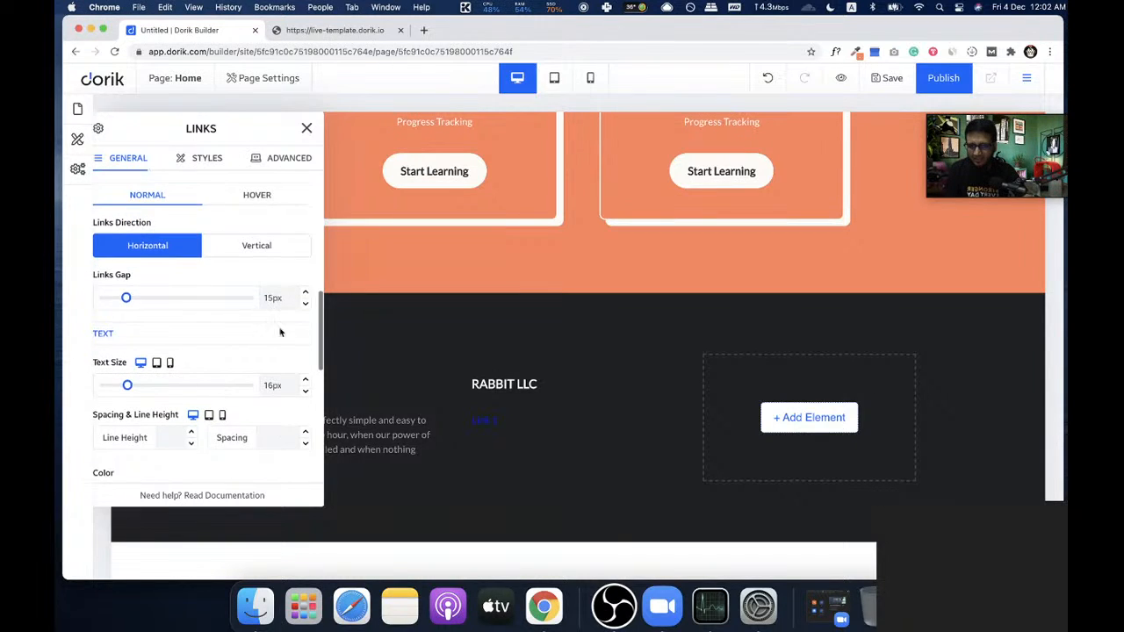
pyautogui.click(286, 411)
pyautogui.moveTo(309, 416); pyautogui.dragTo(291, 407)
pyautogui.click(454, 388)
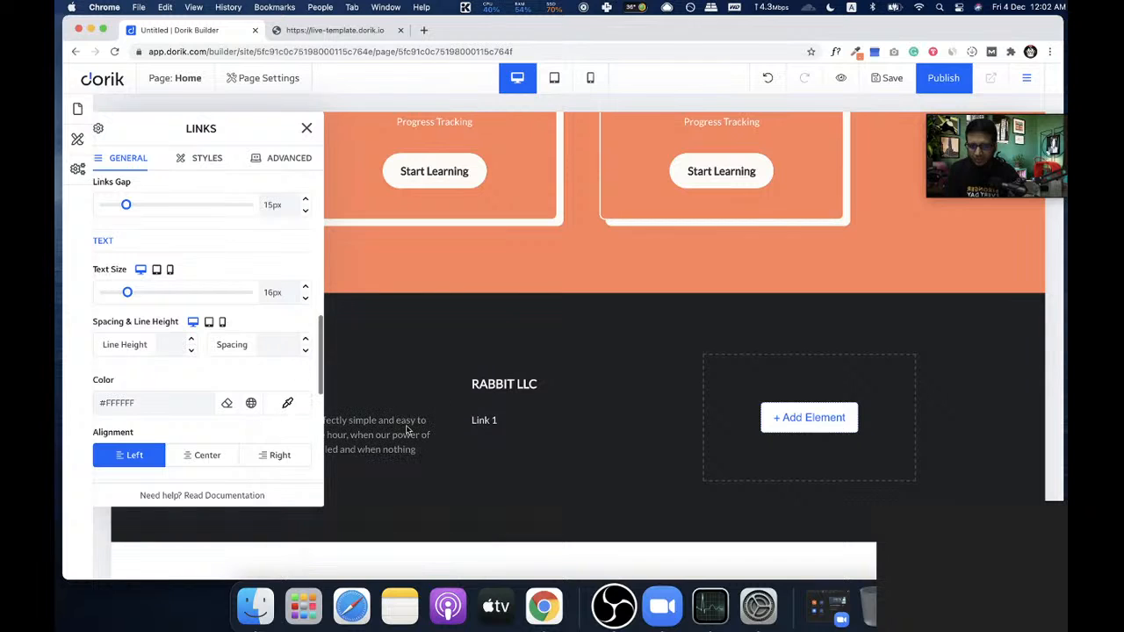
# - Set the first footer link's text to "About"
pyautogui.scroll(8, 196, 307)
pyautogui.scroll(-1, 196, 307)
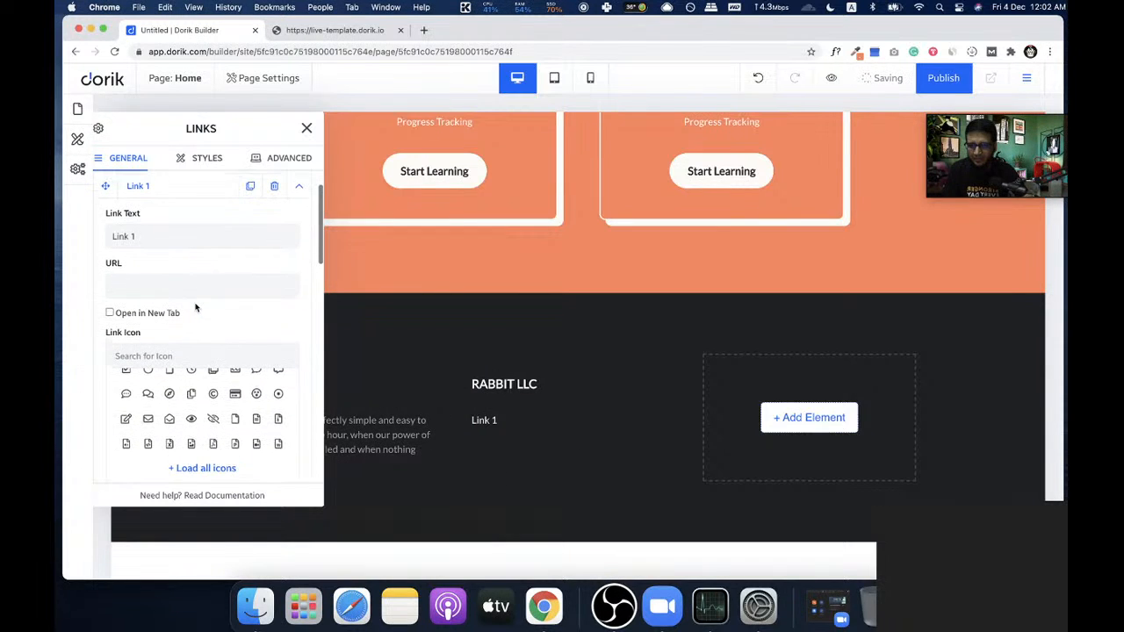
pyautogui.tripleClick(180, 237)
pyautogui.write('A')
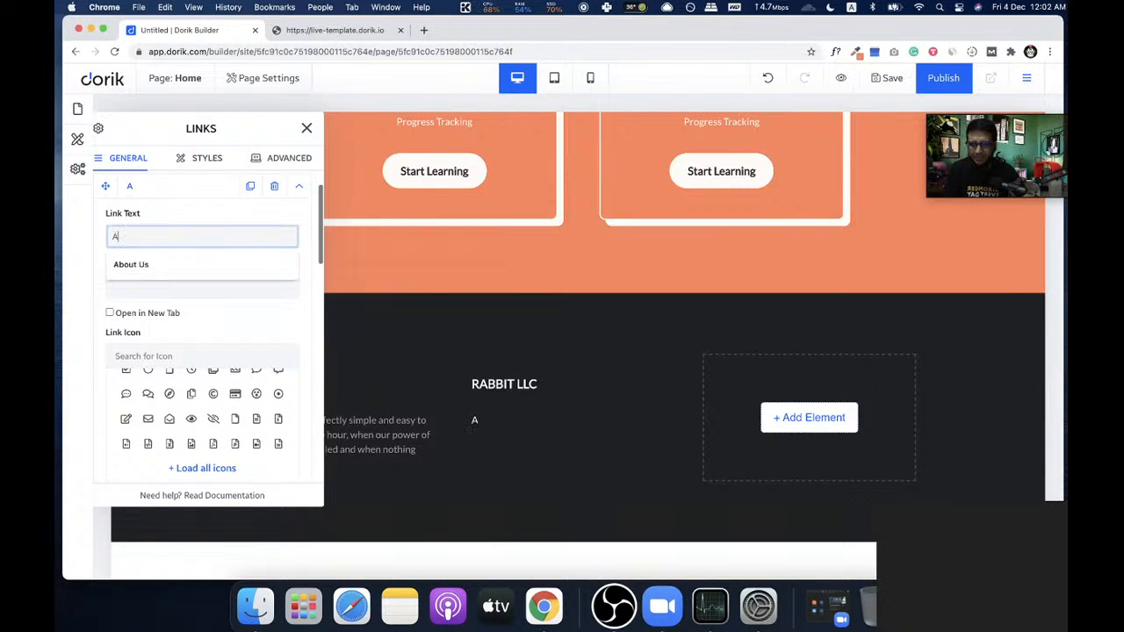
pyautogui.write('bout')
pyautogui.click(297, 187)
# - Duplicate the About link and change the copy's text to "Terms & Conditions"
pyautogui.click(250, 187)
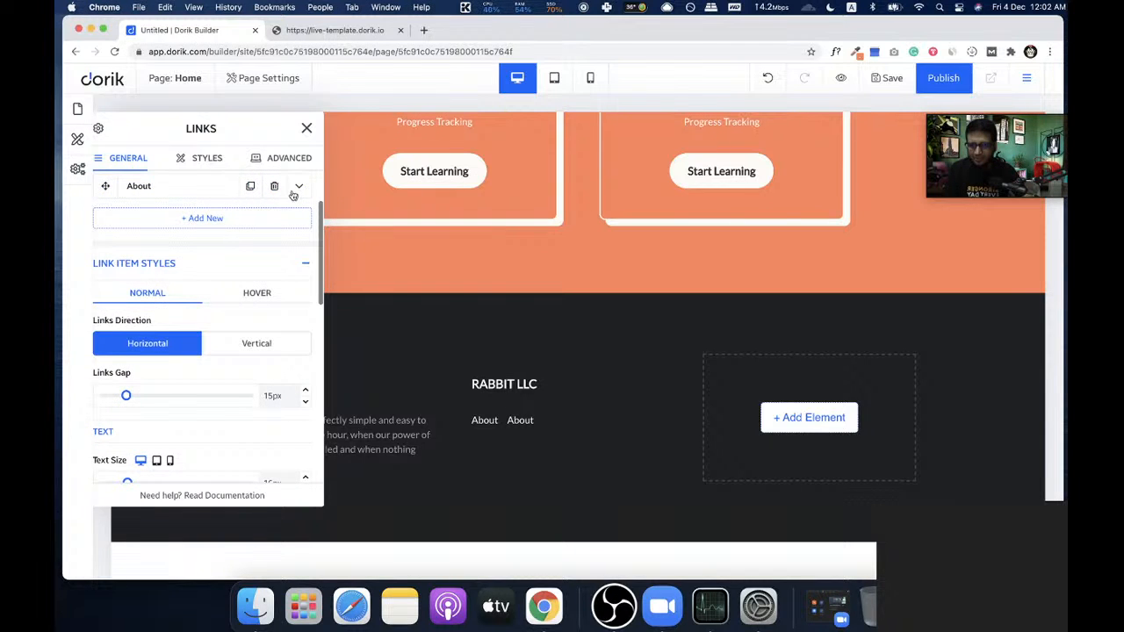
pyautogui.click(299, 186)
pyautogui.moveTo(176, 255); pyautogui.dragTo(68, 255)
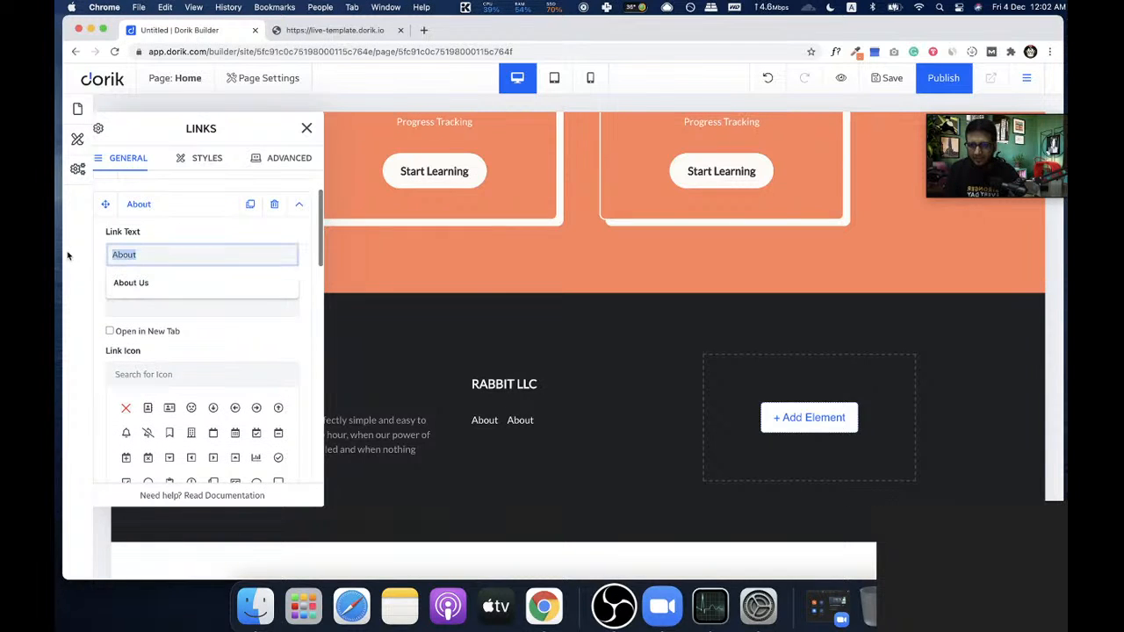
pyautogui.write('Terms')
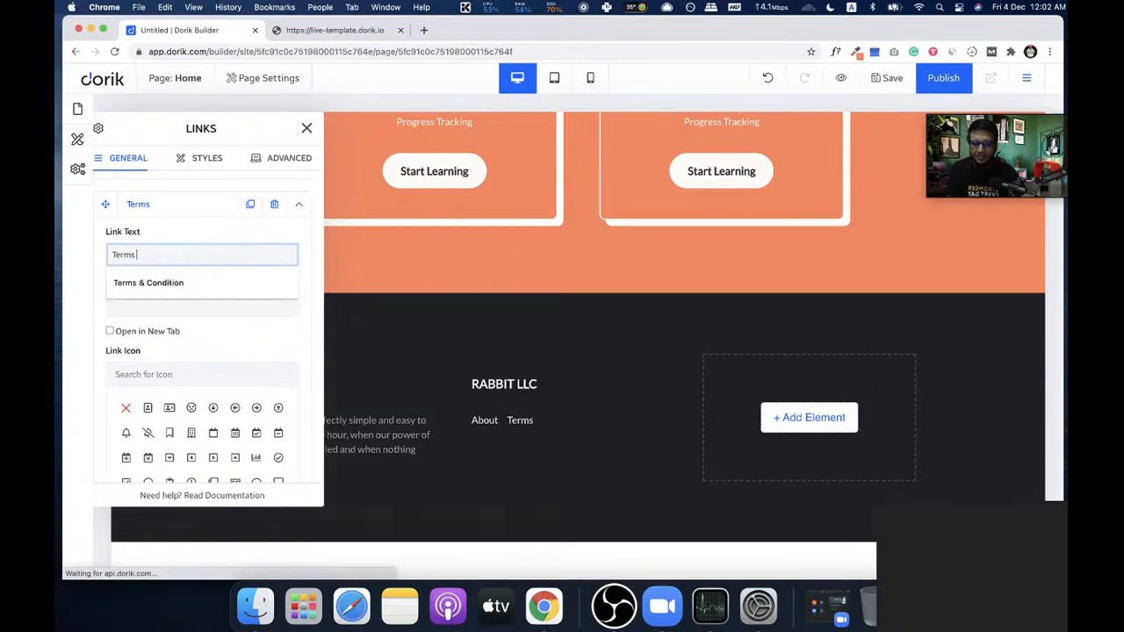
pyautogui.write(' & Conditions')
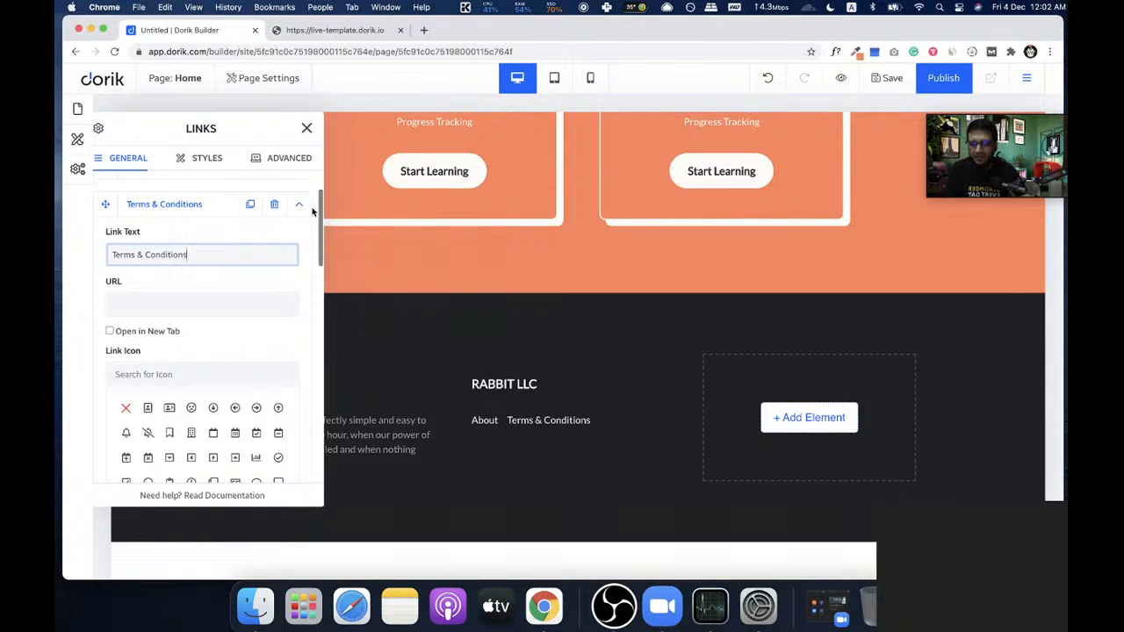
pyautogui.click(301, 205)
# - Set the footer links' direction to vertical
pyautogui.scroll(-2, 229, 299)
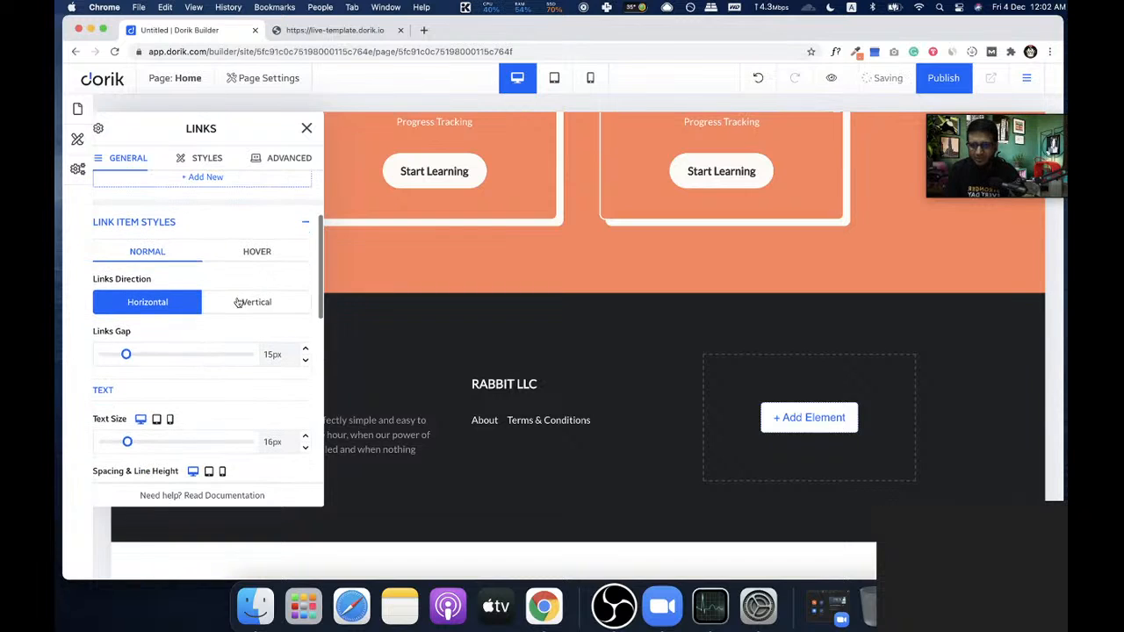
pyautogui.scroll(1, 199, 278)
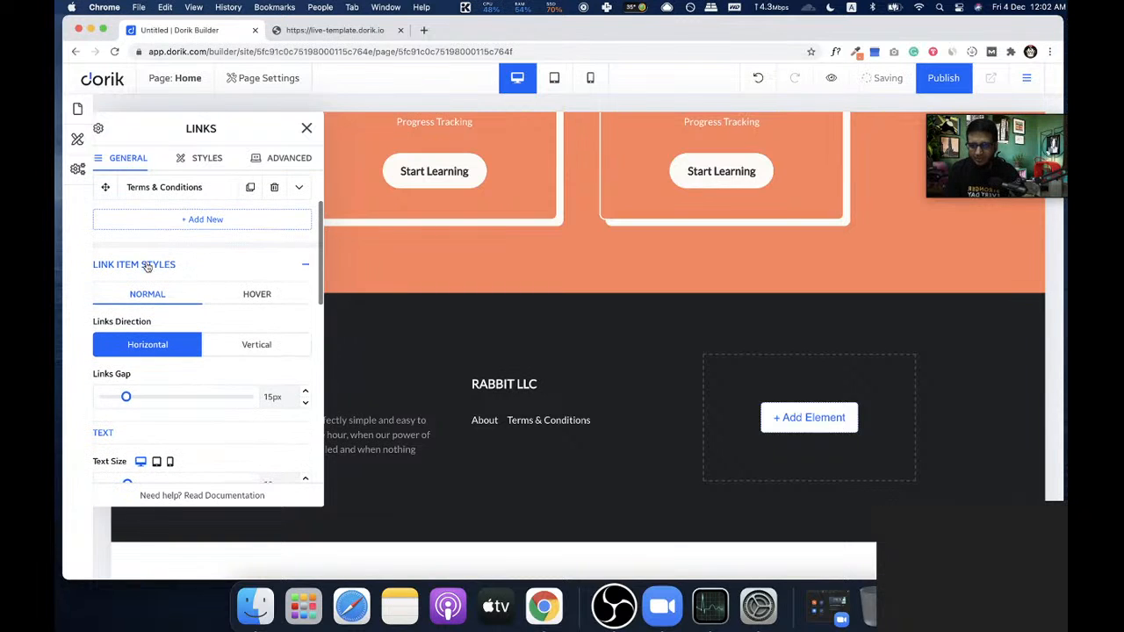
pyautogui.click(268, 345)
# - Duplicate the Terms & Conditions link, change the copy's text to "Privacy" and close the links settings
pyautogui.scroll(2, 264, 334)
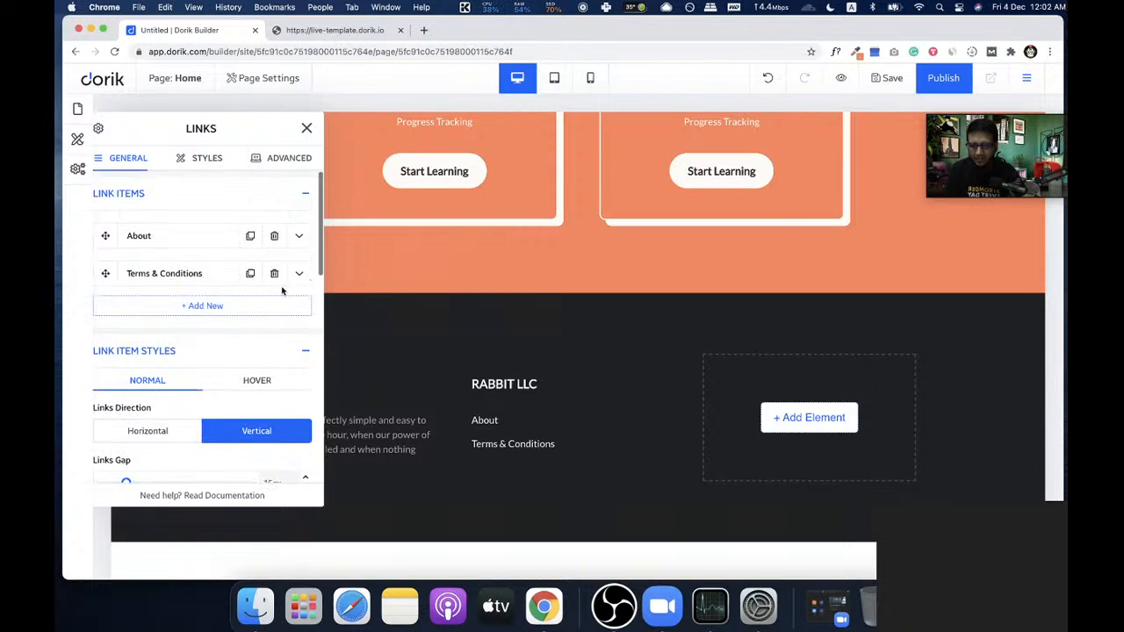
pyautogui.click(250, 273)
pyautogui.click(281, 322)
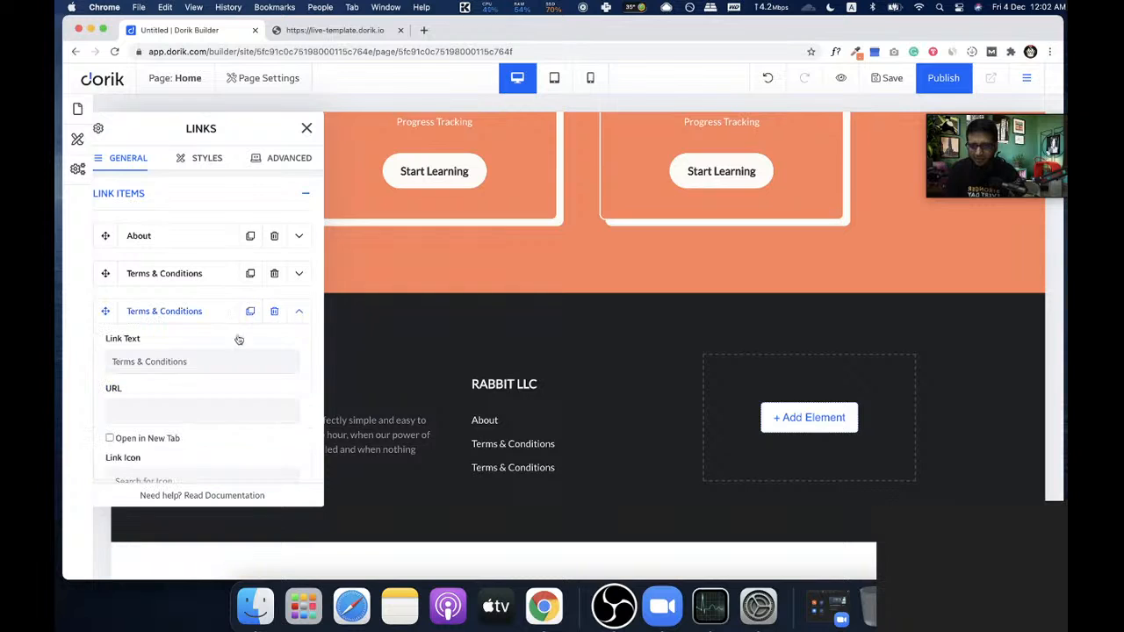
pyautogui.moveTo(195, 362); pyautogui.dragTo(60, 354)
pyautogui.write('Pri')
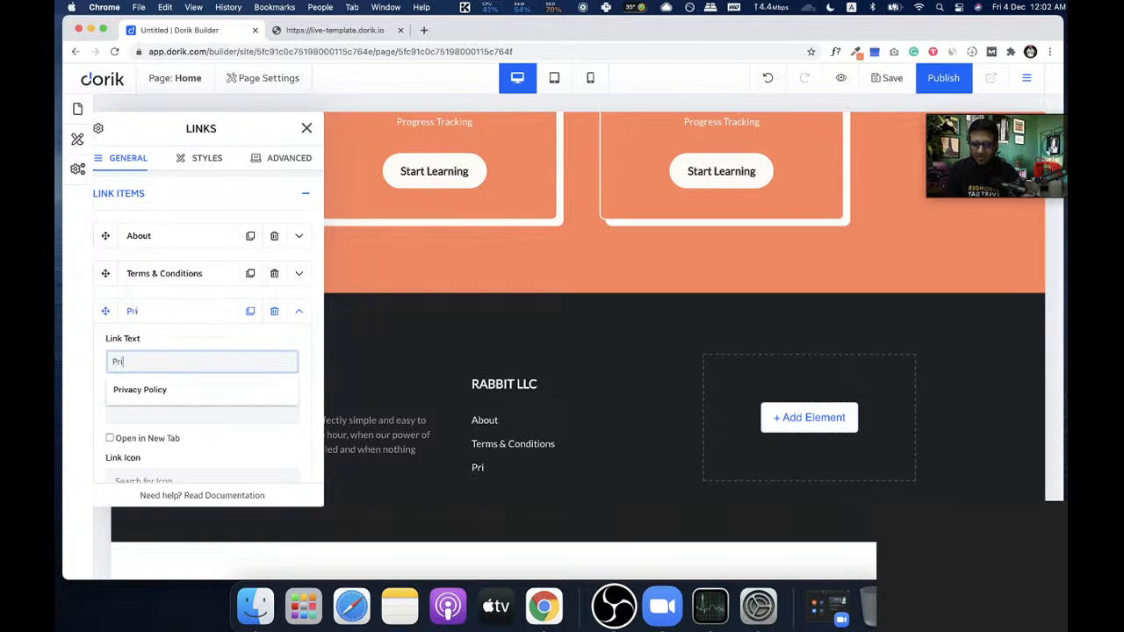
pyautogui.write('vacy')
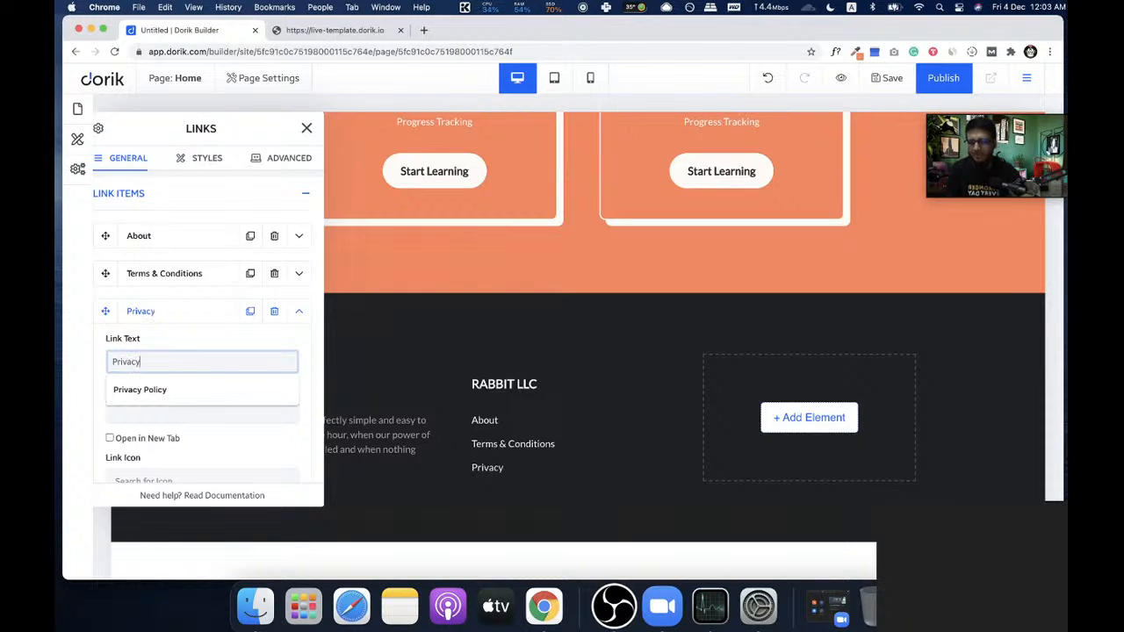
pyautogui.click(303, 127)
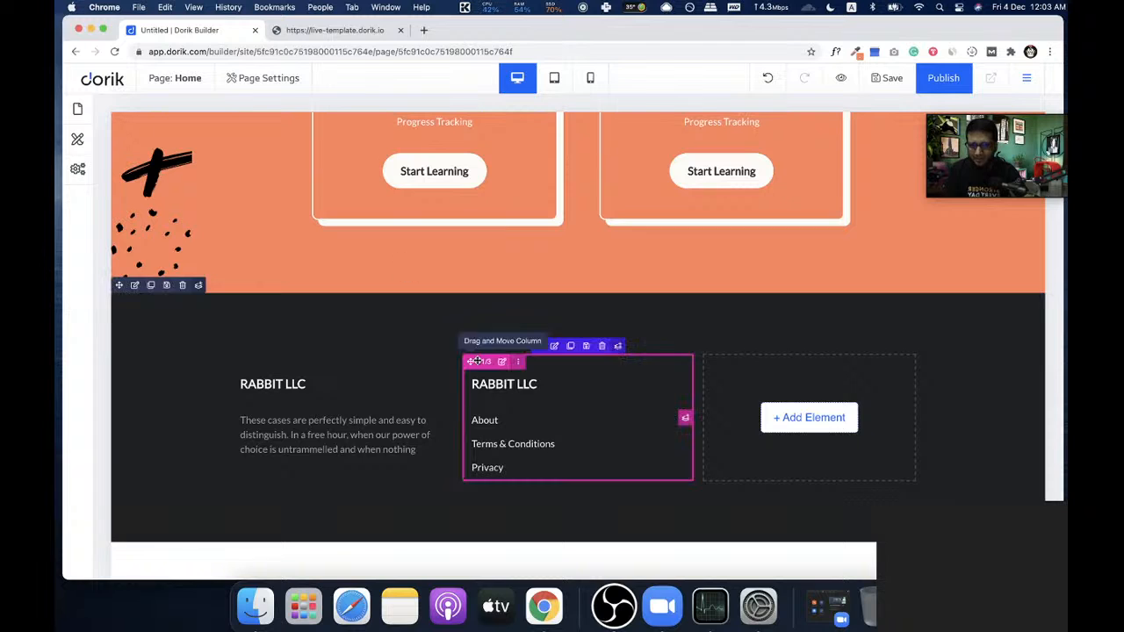
# - Change the middle column's heading to "Company" and set its text transform to uppercase
pyautogui.click(554, 385)
pyautogui.click(150, 351)
pyautogui.press('super+a')
pyautogui.write('Company')
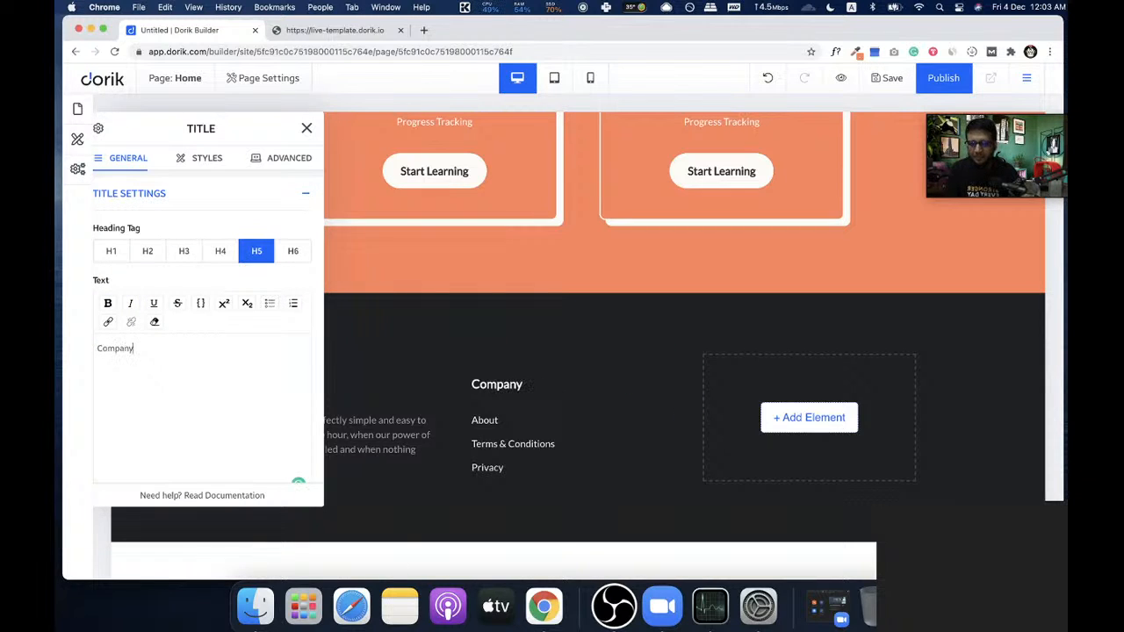
pyautogui.press('super+a')
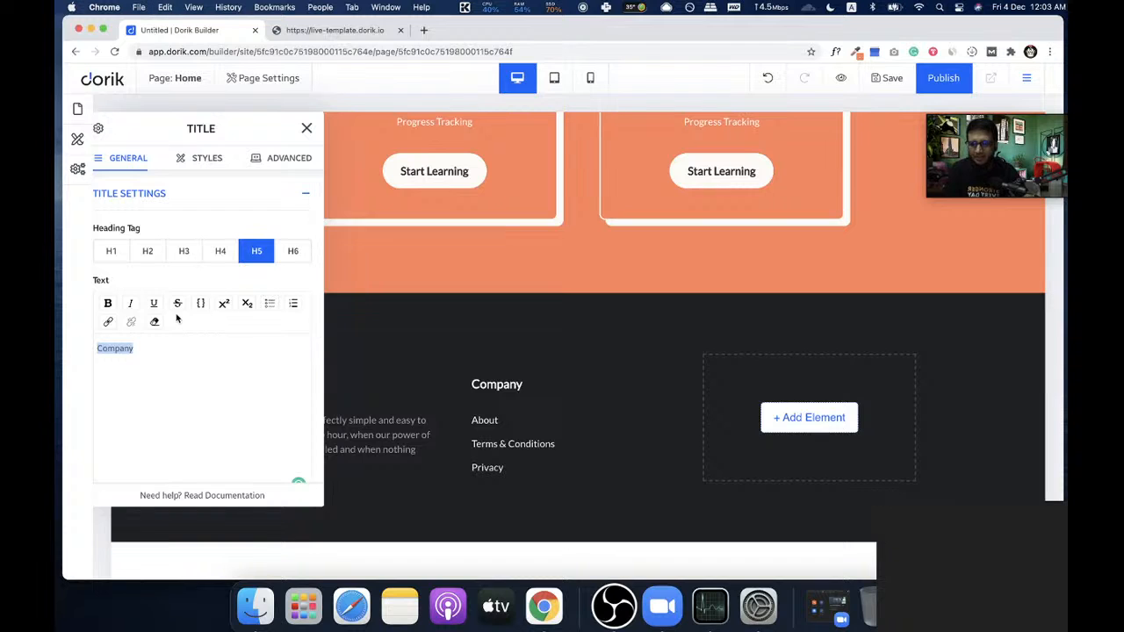
pyautogui.scroll(-5, 195, 328)
pyautogui.scroll(-4, 186, 388)
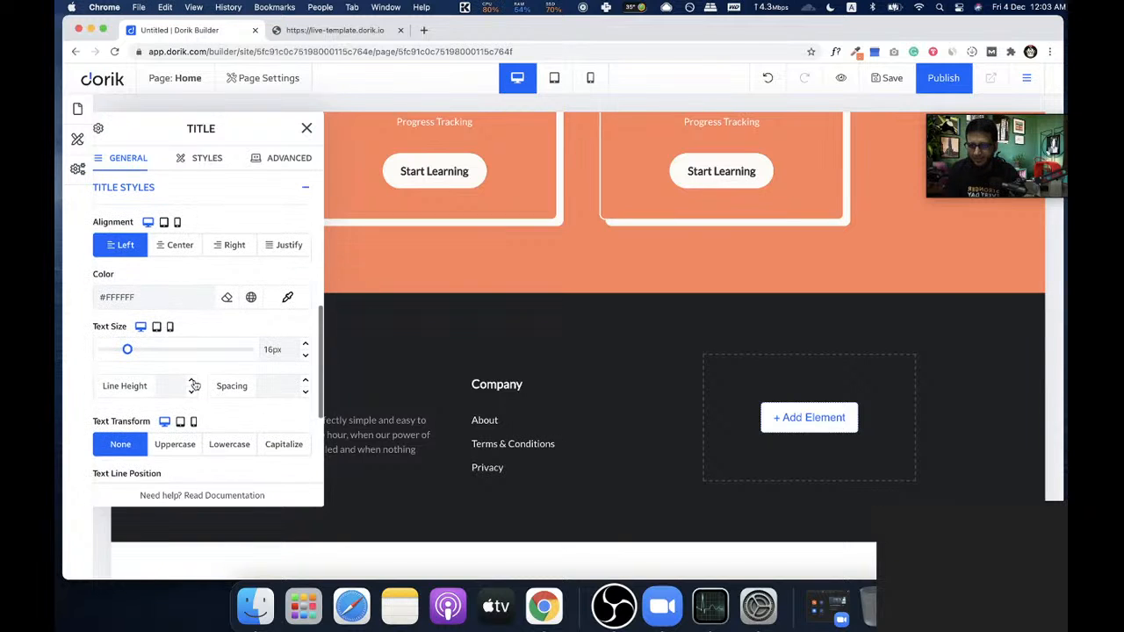
pyautogui.click(175, 446)
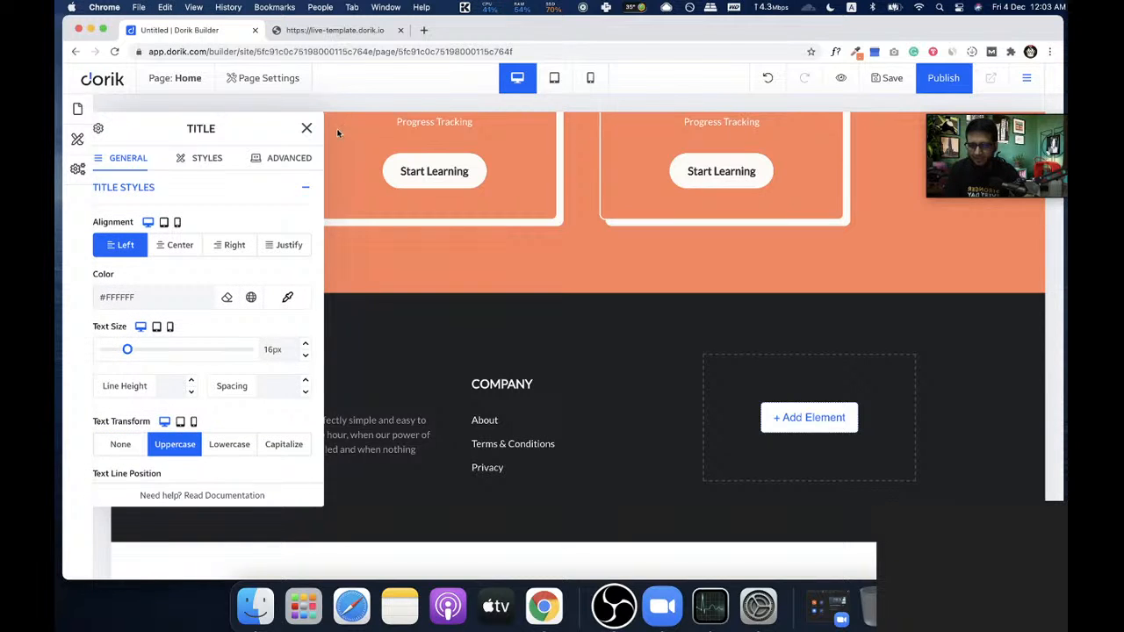
pyautogui.click(307, 128)
# - Duplicate the Company column and delete the leftover empty column from the footer
pyautogui.click(517, 362)
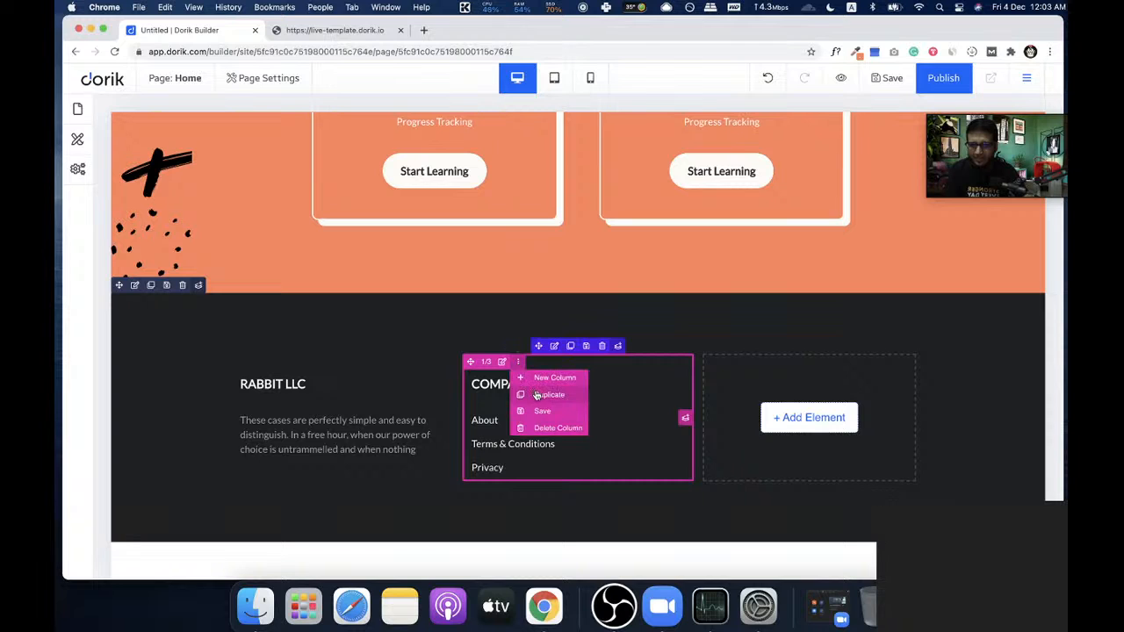
pyautogui.click(541, 396)
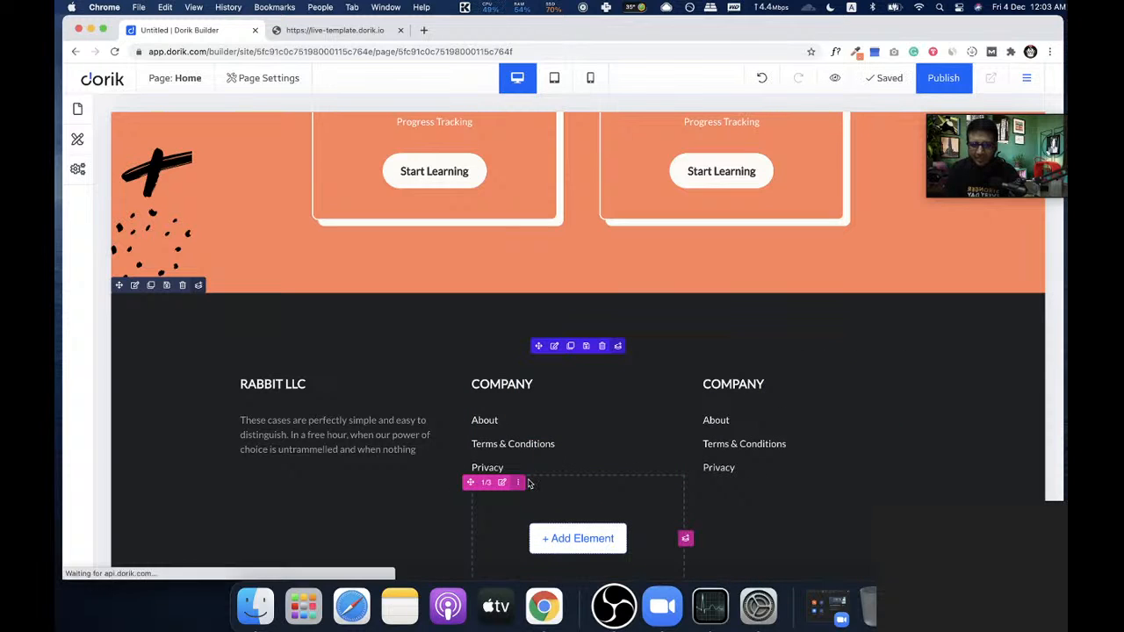
pyautogui.click(525, 484)
pyautogui.click(566, 551)
# - Compare the live template's footer and hero section with the rebuilt page up to its top
pyautogui.click(350, 30)
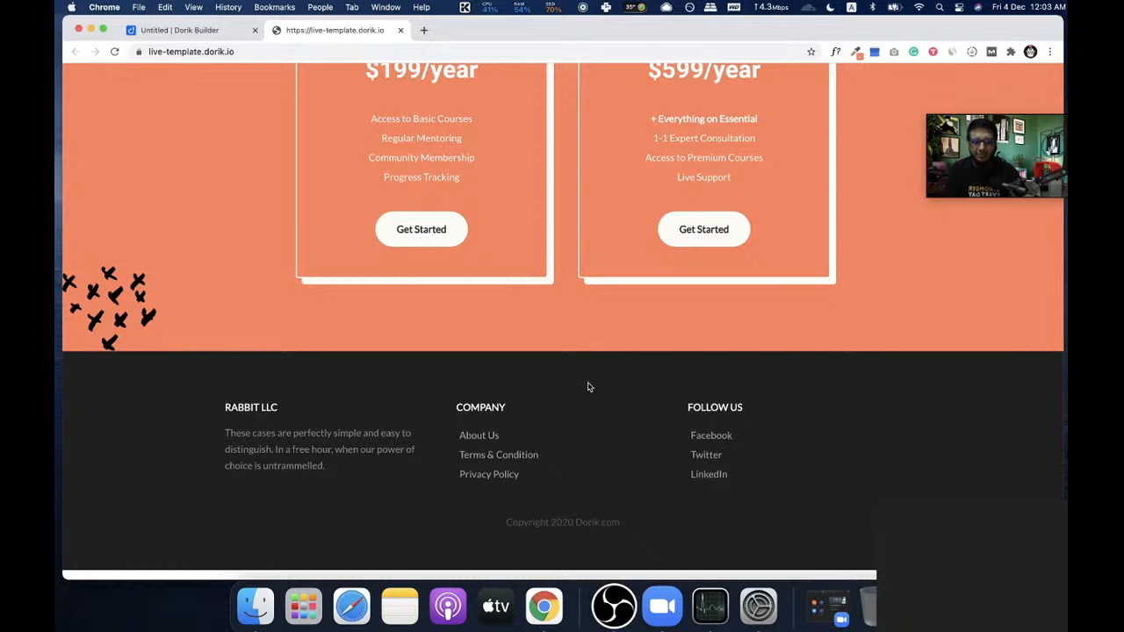
pyautogui.scroll(20, 589, 390)
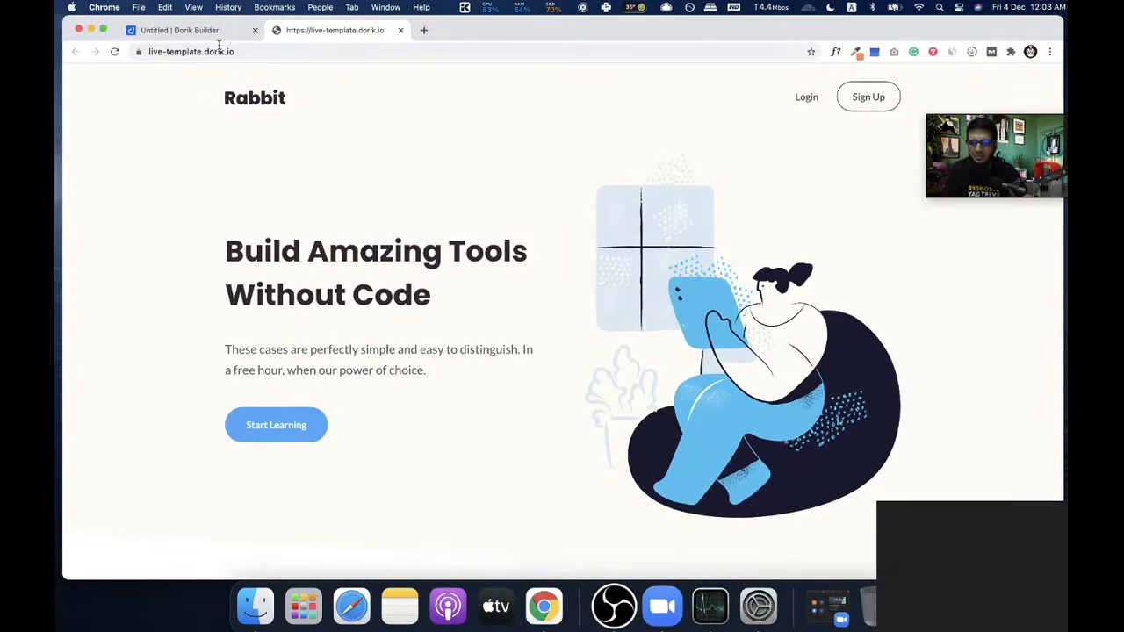
pyautogui.click(199, 31)
pyautogui.scroll(10, 545, 241)
pyautogui.scroll(10, 553, 258)
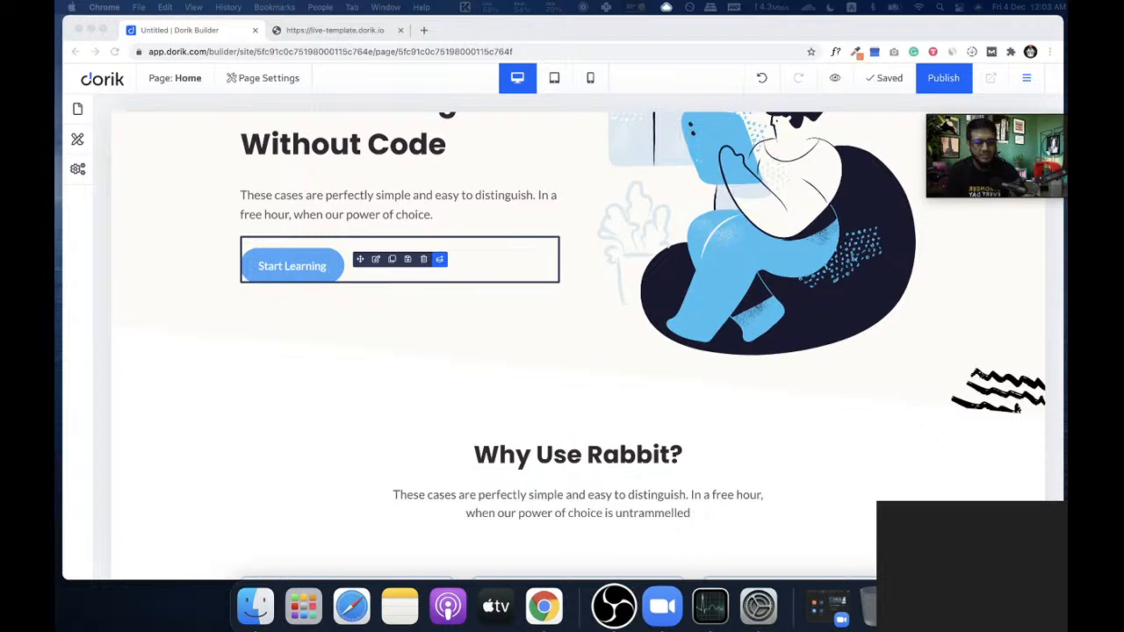
pyautogui.click(333, 374)
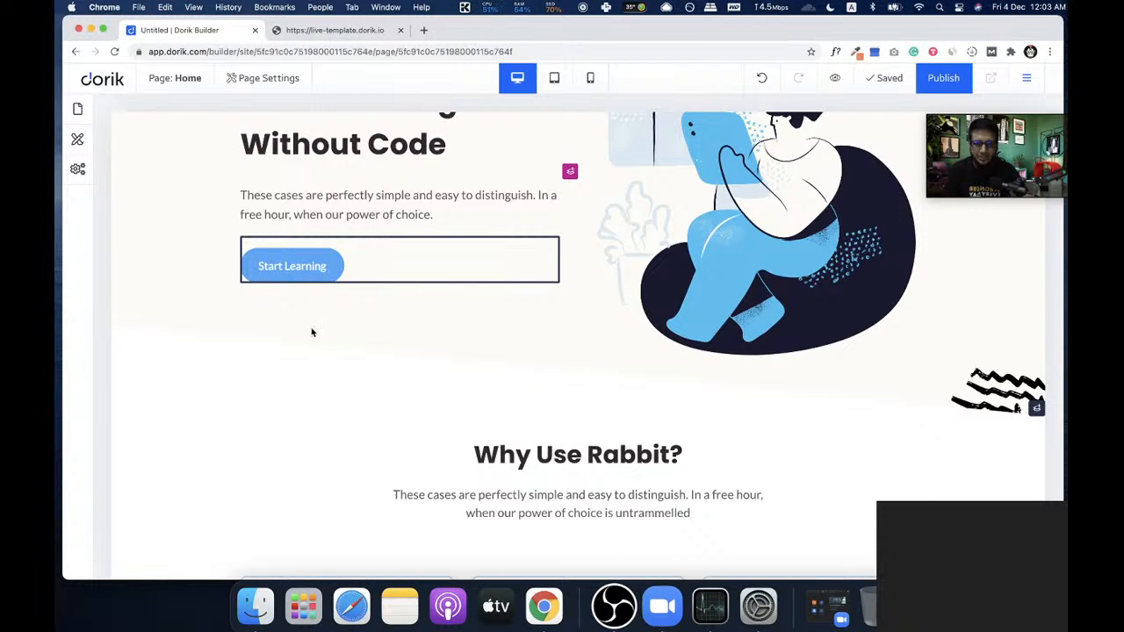
pyautogui.scroll(5, 360, 246)
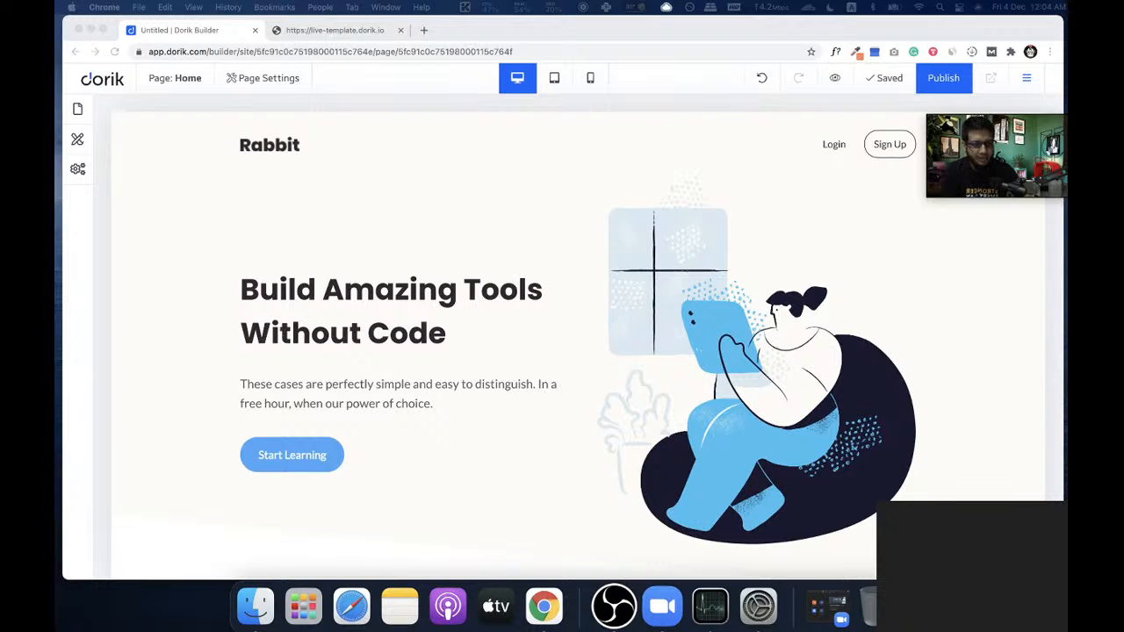
pyautogui.click(671, 602)
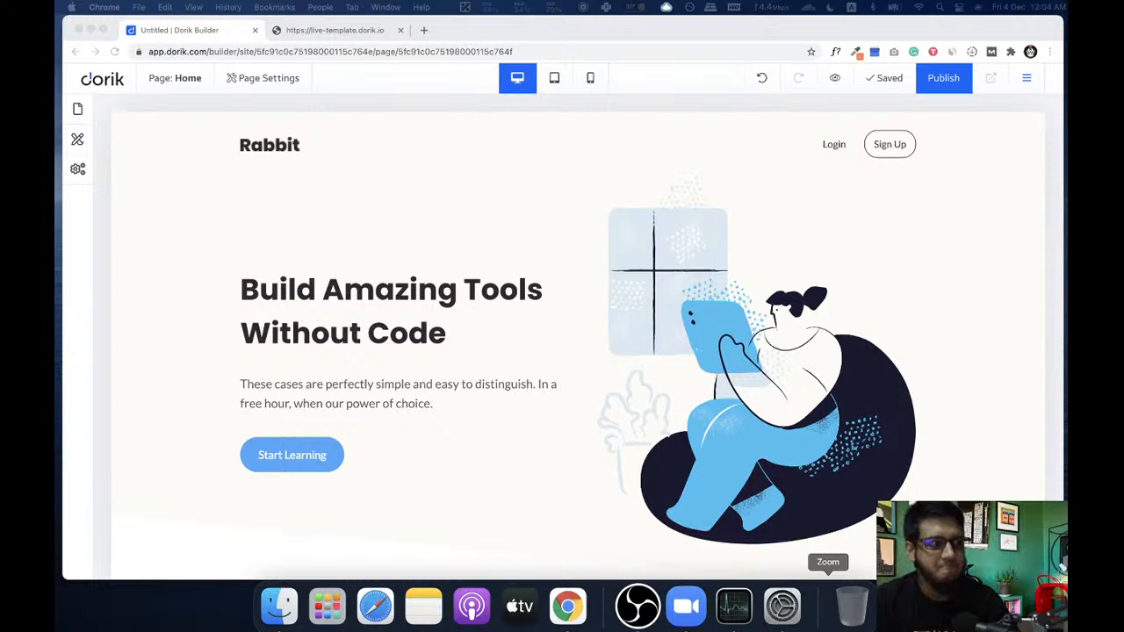
pyautogui.press('super+m')
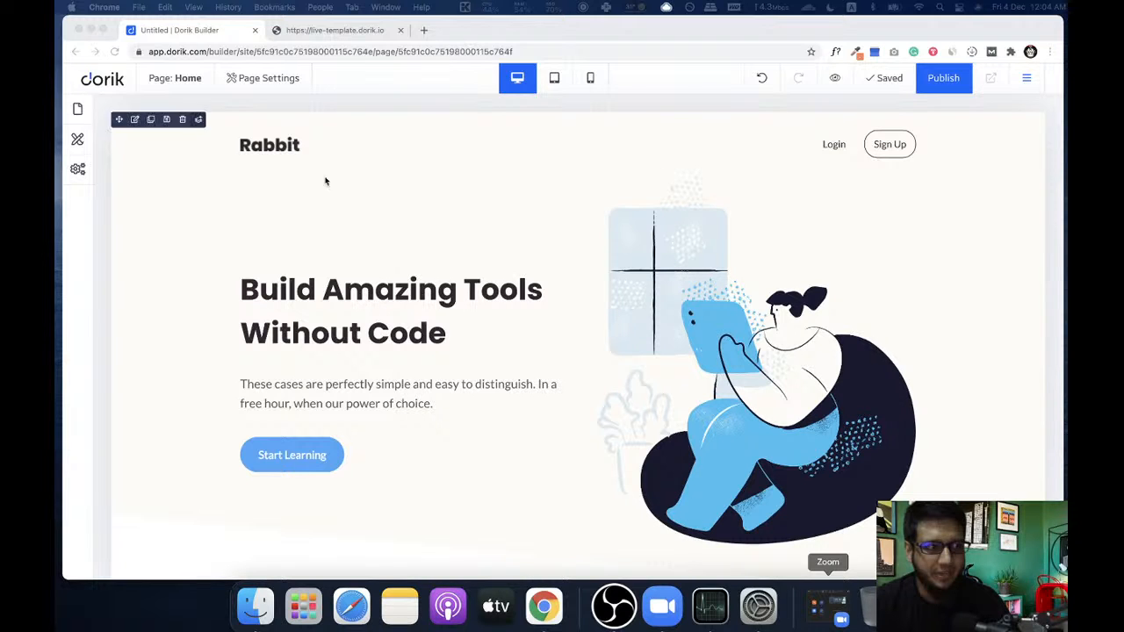
# - Review the rebuilt page's sections from the hero down to the footer, returning to the blue platform section
pyautogui.scroll(-8, 464, 220)
pyautogui.scroll(-5, 500, 256)
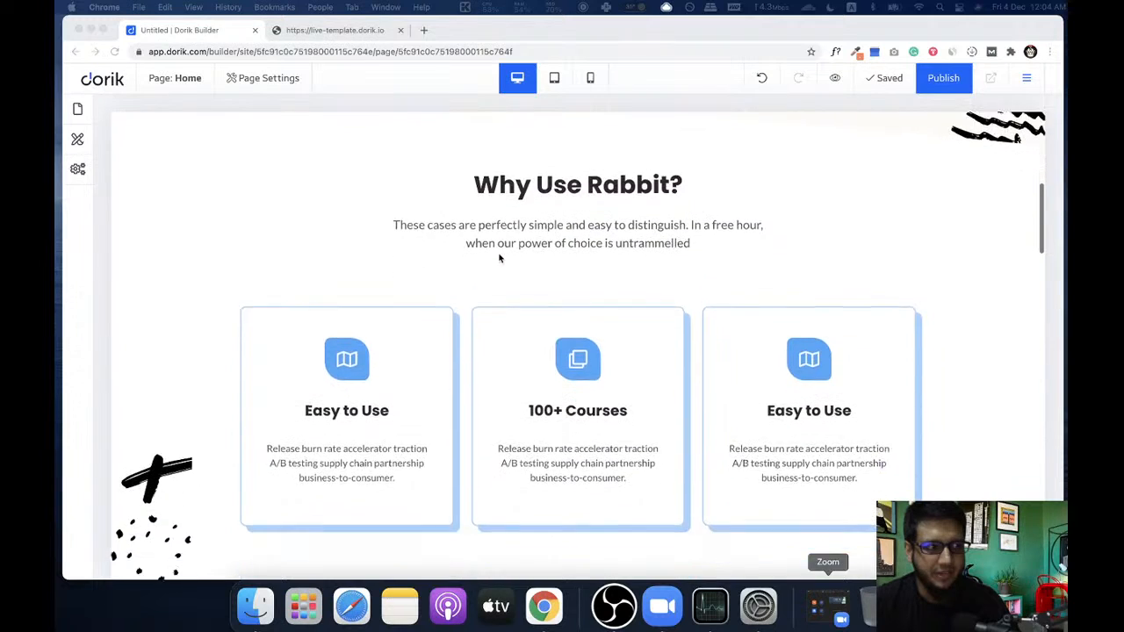
pyautogui.scroll(-10, 543, 274)
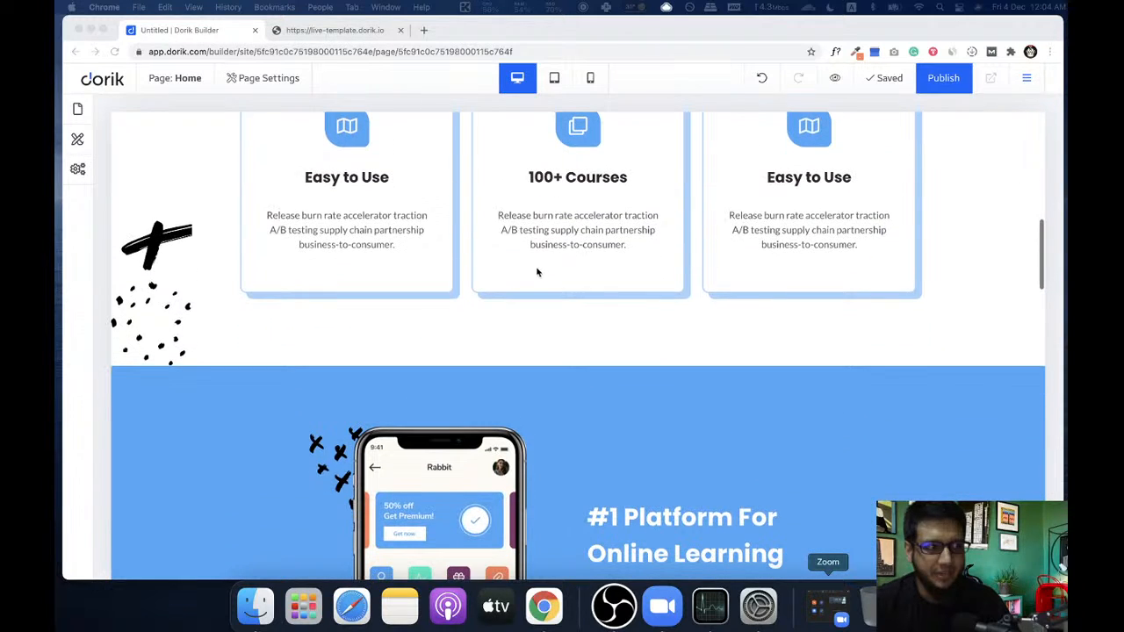
pyautogui.scroll(-10, 530, 270)
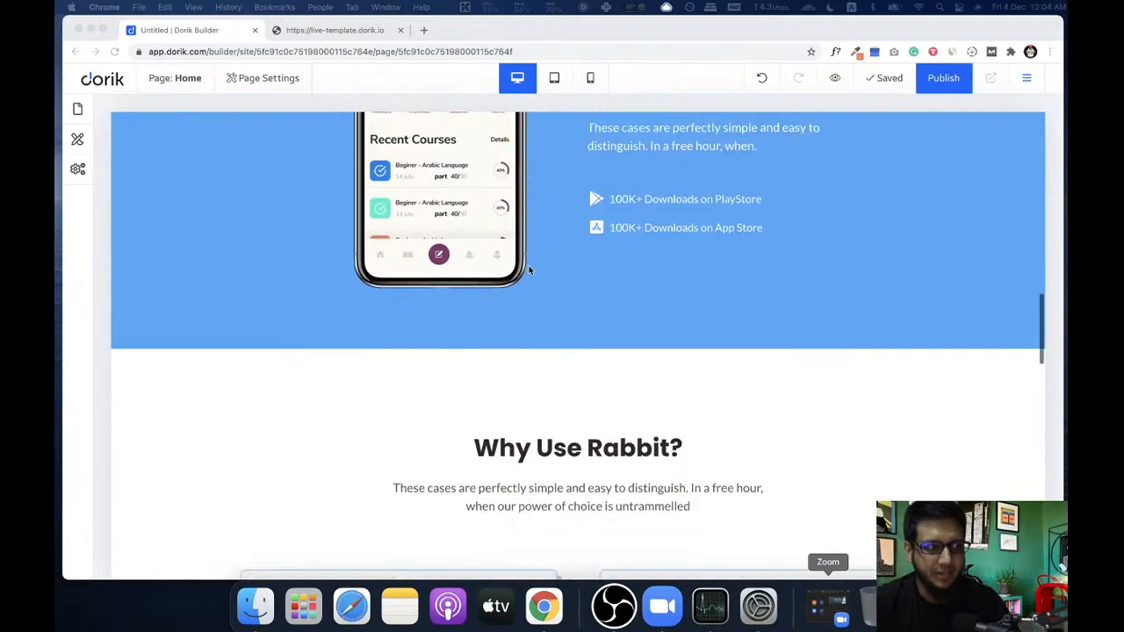
pyautogui.scroll(-5, 529, 270)
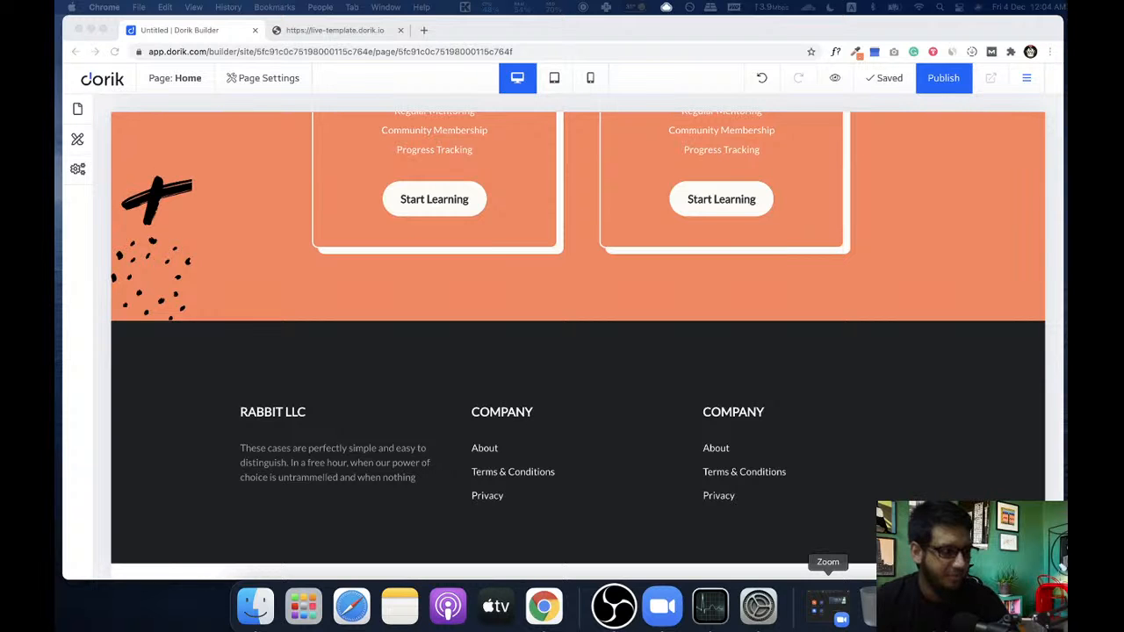
pyautogui.scroll(20, 374, 293)
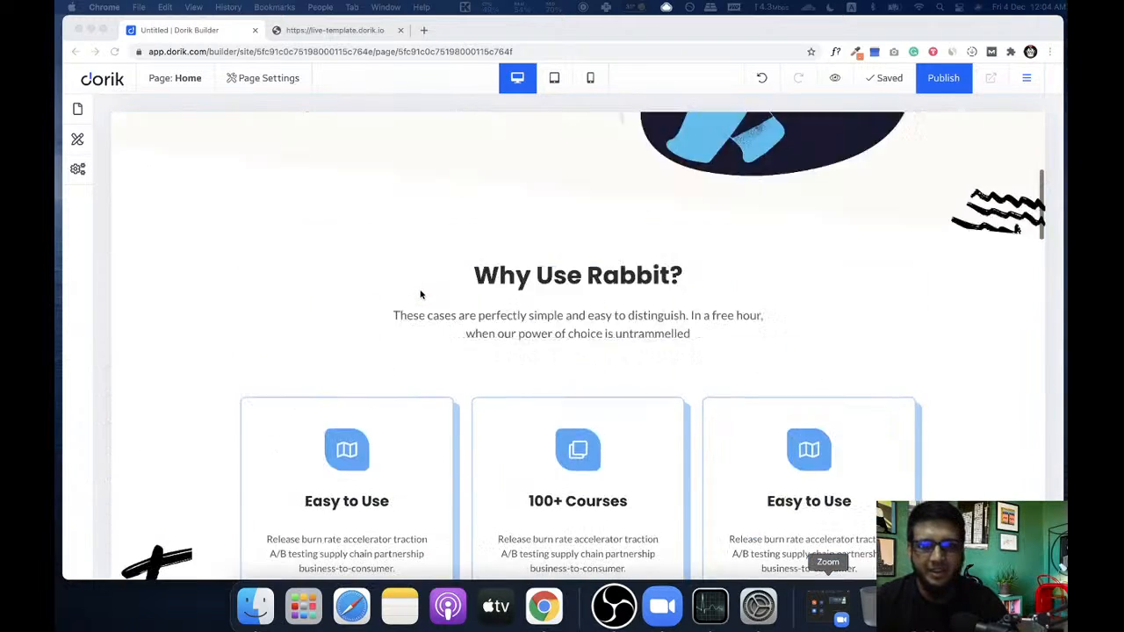
pyautogui.click(313, 32)
pyautogui.click(197, 30)
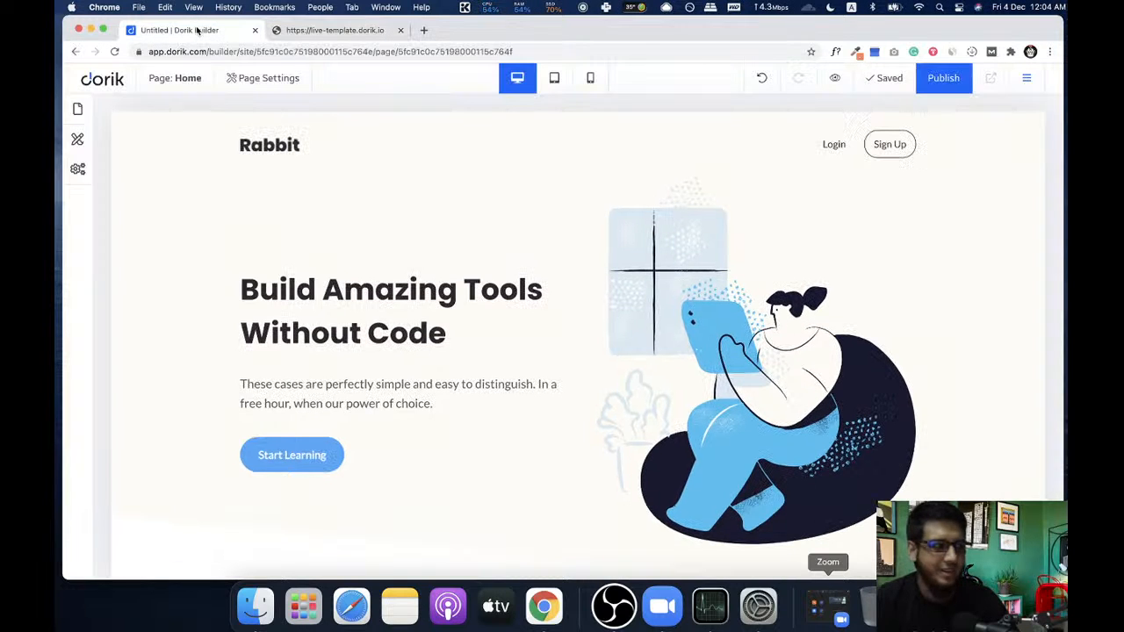
pyautogui.scroll(-10, 487, 311)
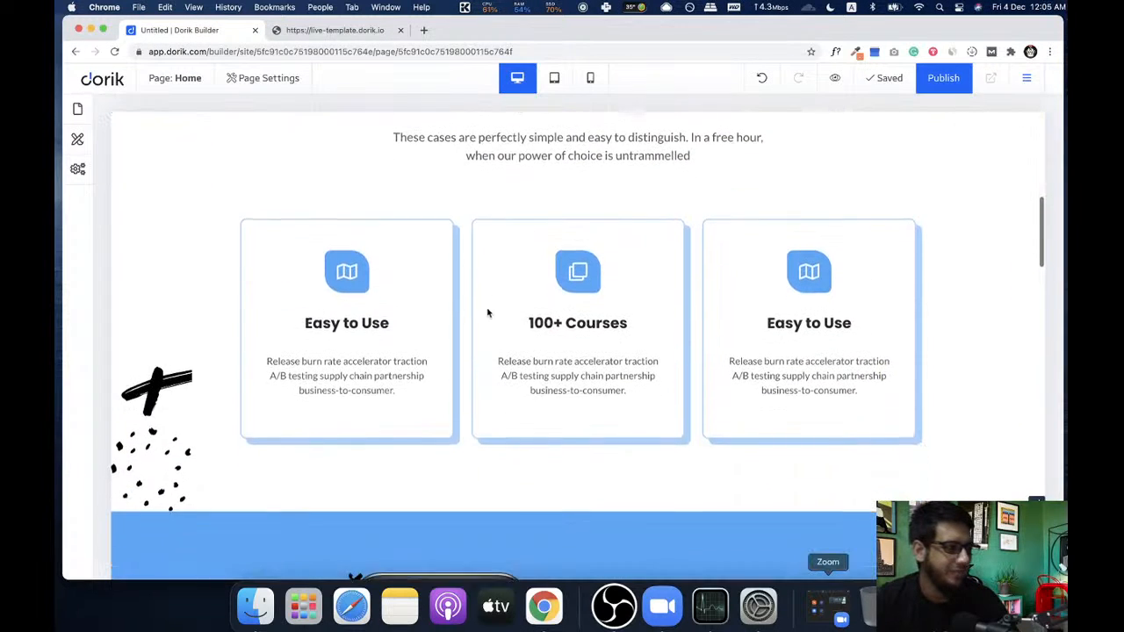
pyautogui.scroll(-5, 488, 313)
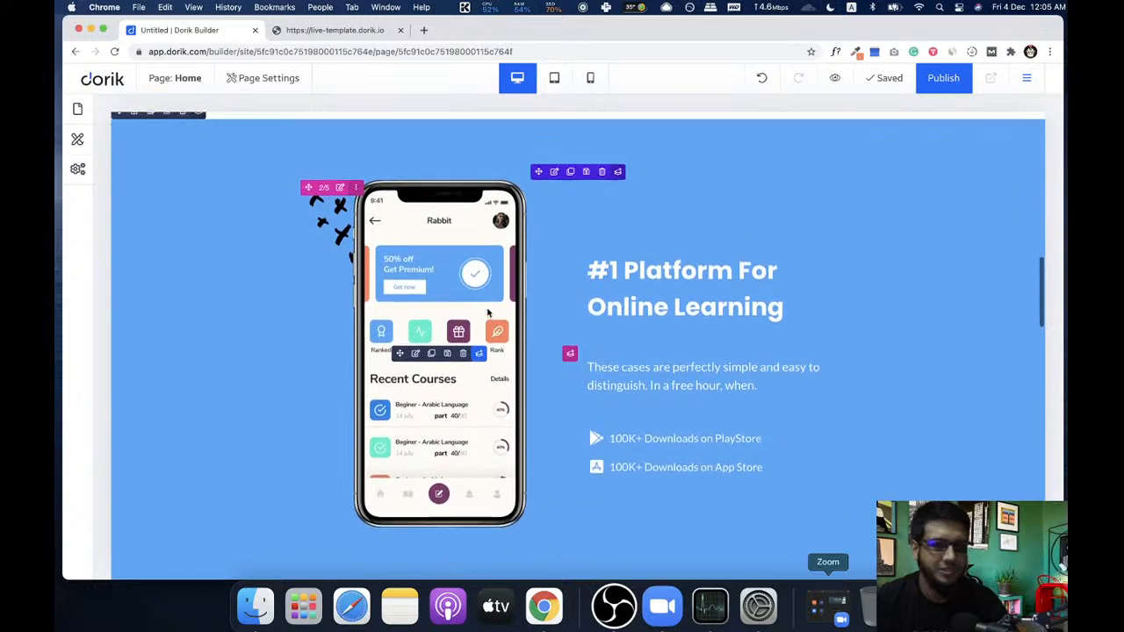
pyautogui.scroll(3, 489, 313)
pyautogui.scroll(5, 488, 313)
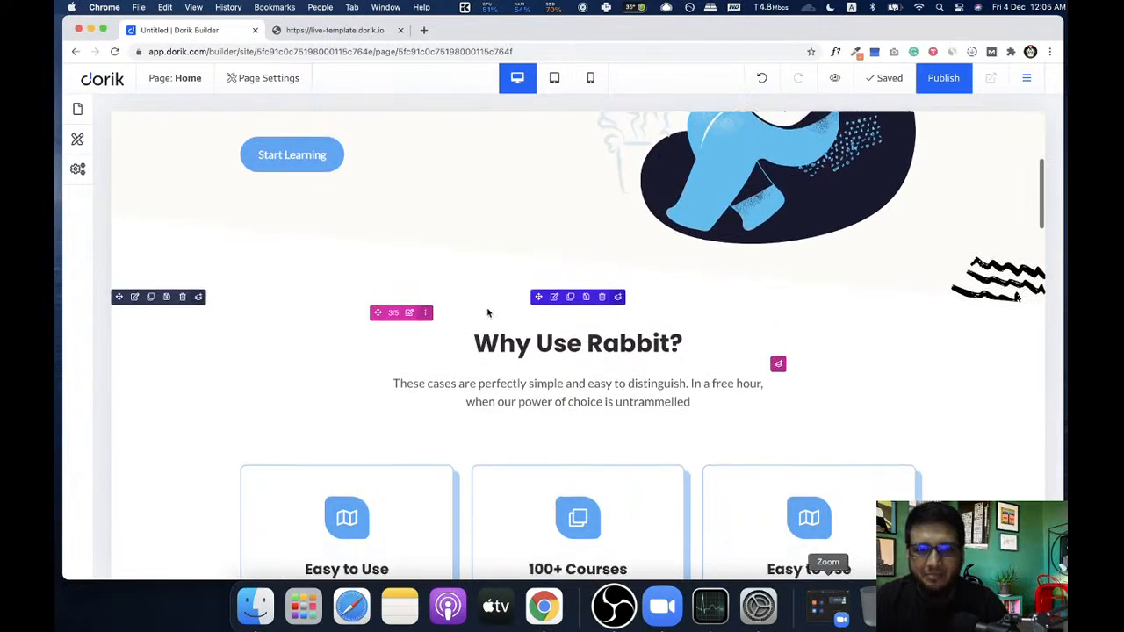
pyautogui.scroll(-10, 412, 276)
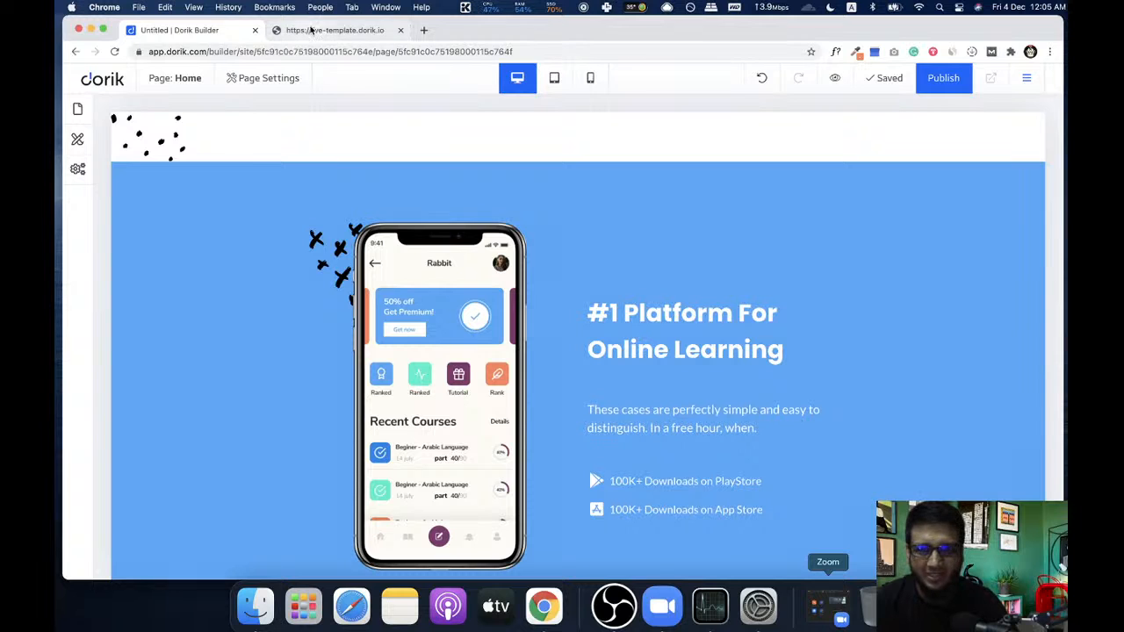
# - Compare the upper edge of the blue platform section in the live template with the rebuilt page
pyautogui.click(314, 31)
pyautogui.scroll(-8, 507, 234)
pyautogui.scroll(-8, 507, 235)
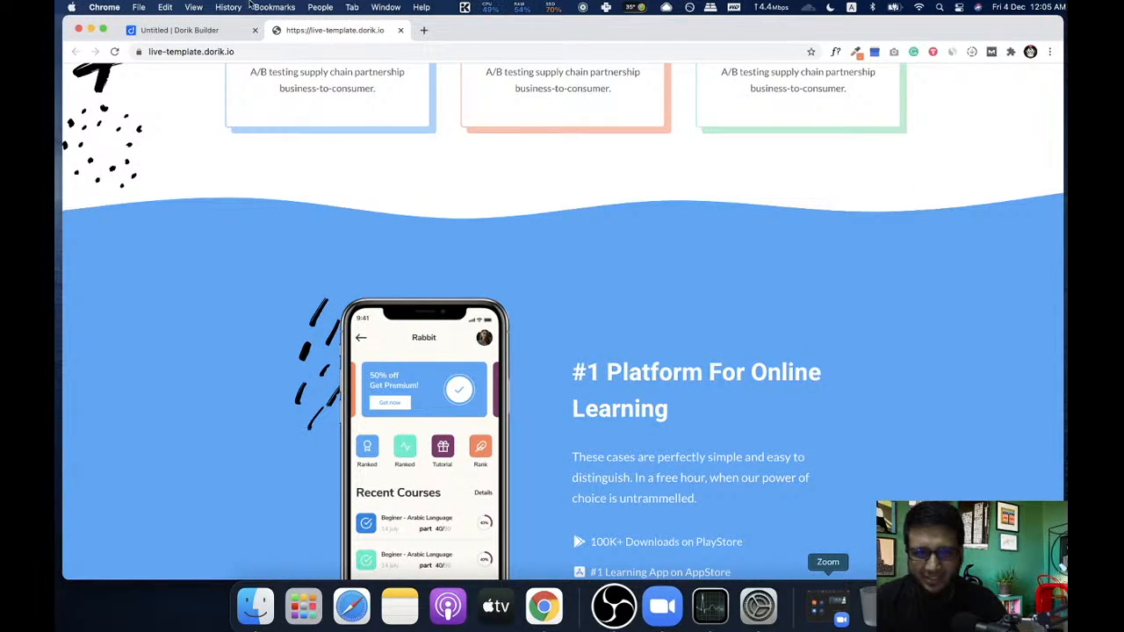
pyautogui.click(211, 29)
pyautogui.scroll(-3, 428, 278)
pyautogui.scroll(3, 427, 277)
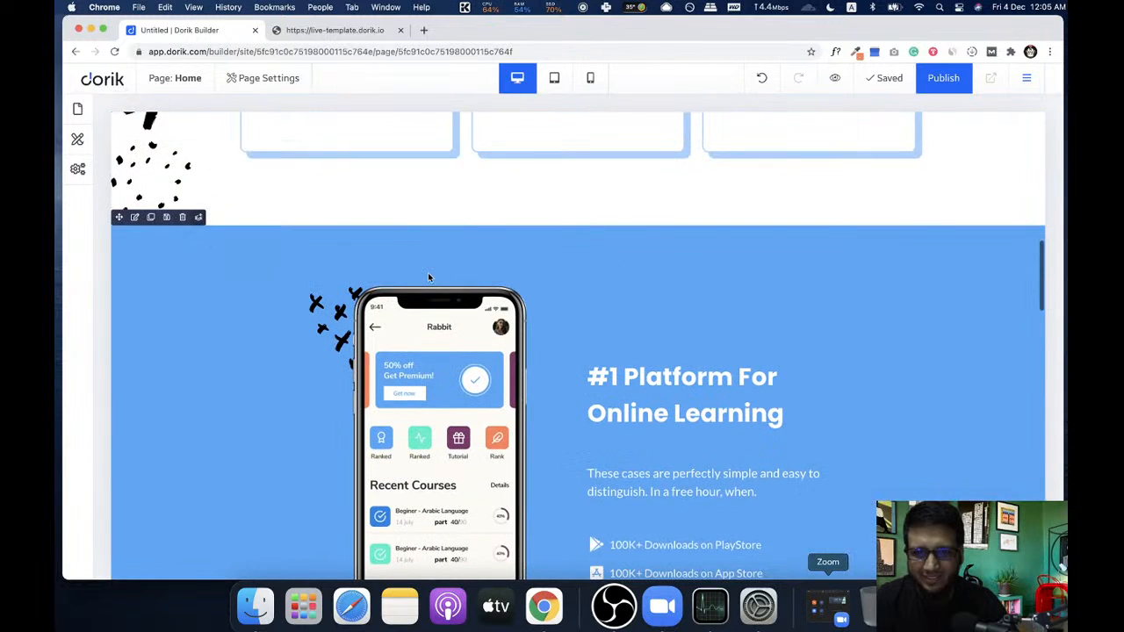
pyautogui.click(314, 30)
pyautogui.click(189, 30)
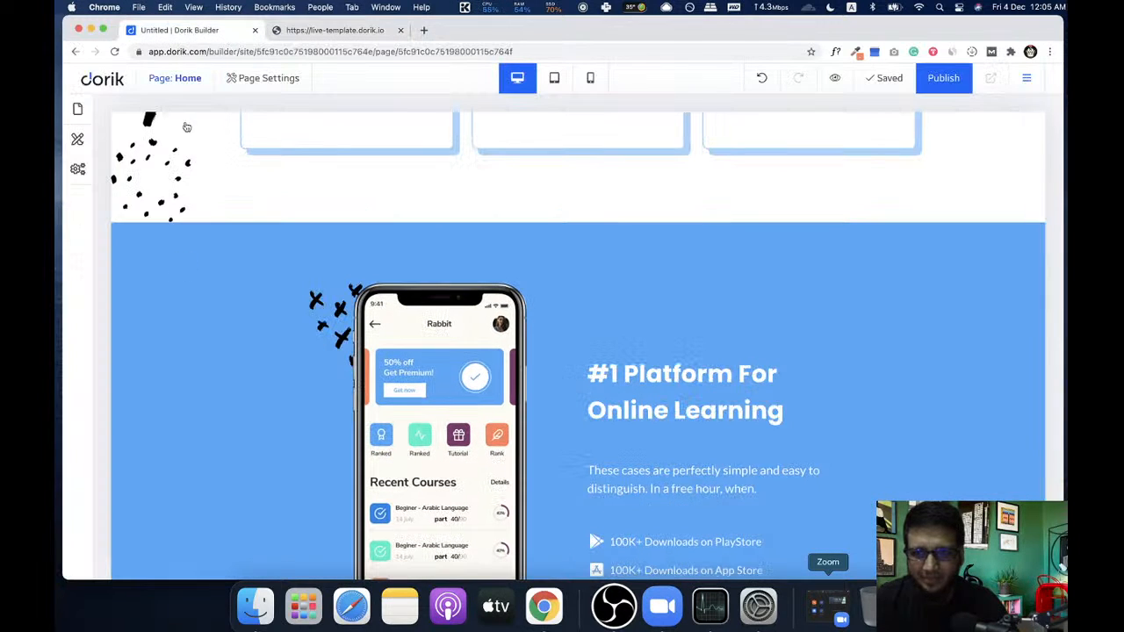
pyautogui.click(330, 31)
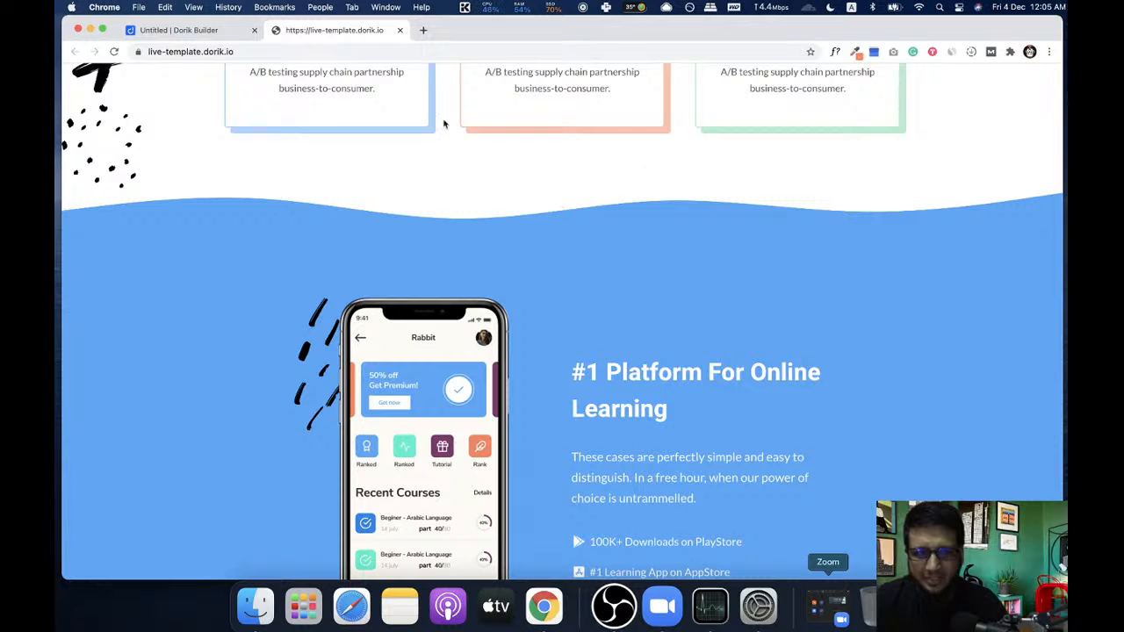
pyautogui.click(189, 30)
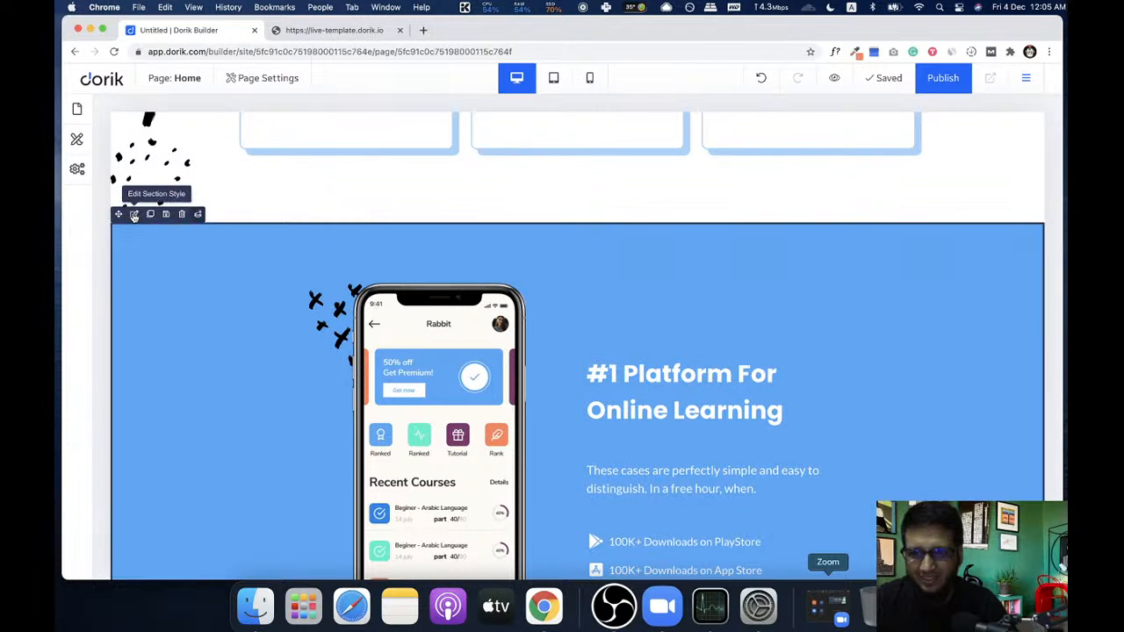
# - Add the smooth wave frame to the top of the blue platform section and color it #FFFFFF
pyautogui.click(134, 215)
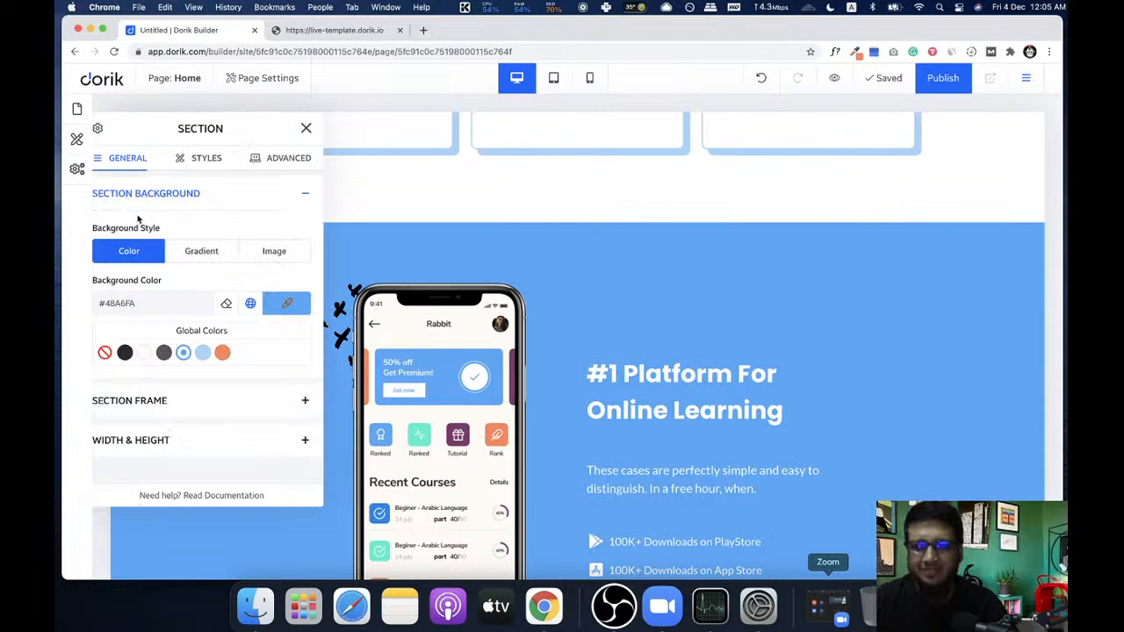
pyautogui.click(244, 407)
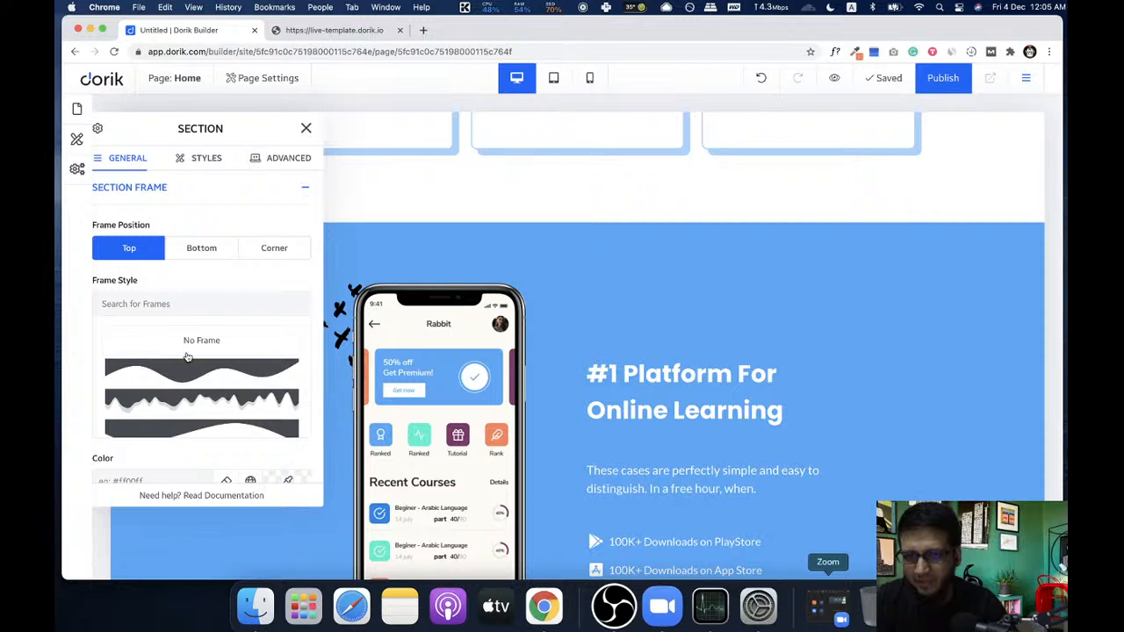
pyautogui.scroll(-2, 187, 357)
pyautogui.click(165, 351)
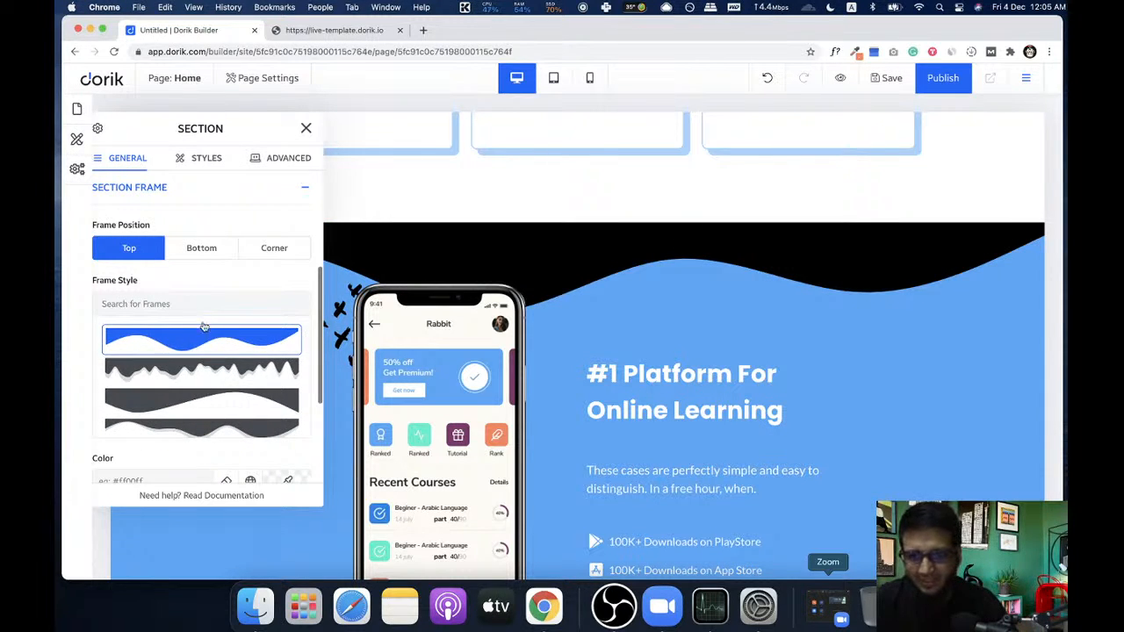
pyautogui.scroll(-3, 202, 329)
pyautogui.click(290, 481)
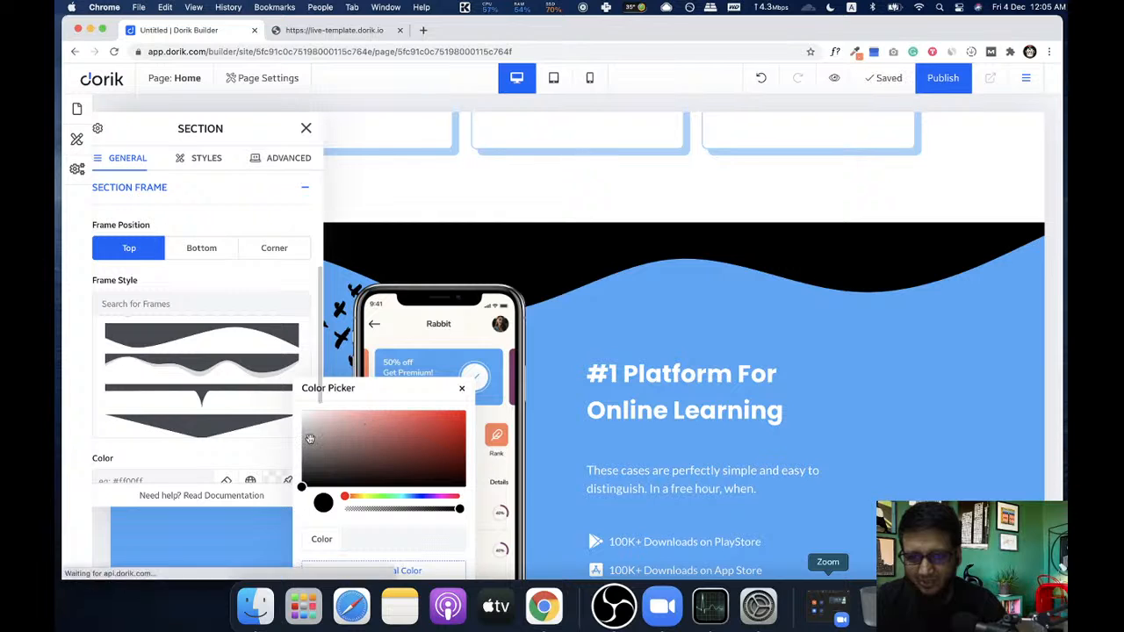
pyautogui.moveTo(318, 424); pyautogui.dragTo(297, 406)
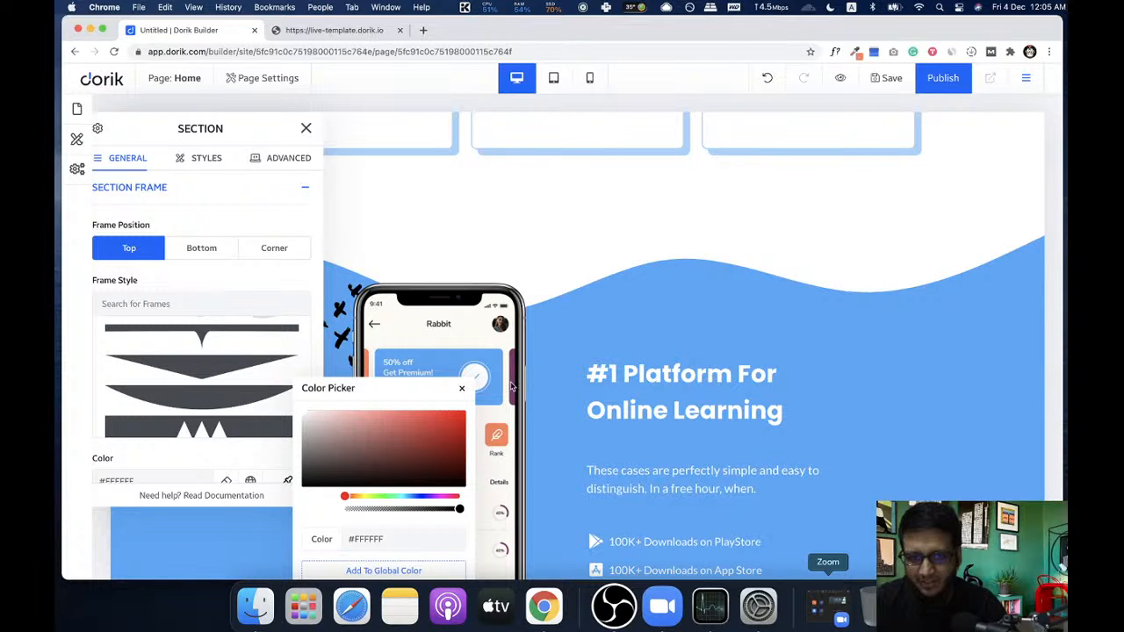
pyautogui.click(463, 389)
# - Reduce the height of the blue section's top wave frame to 49px
pyautogui.scroll(-6, 222, 373)
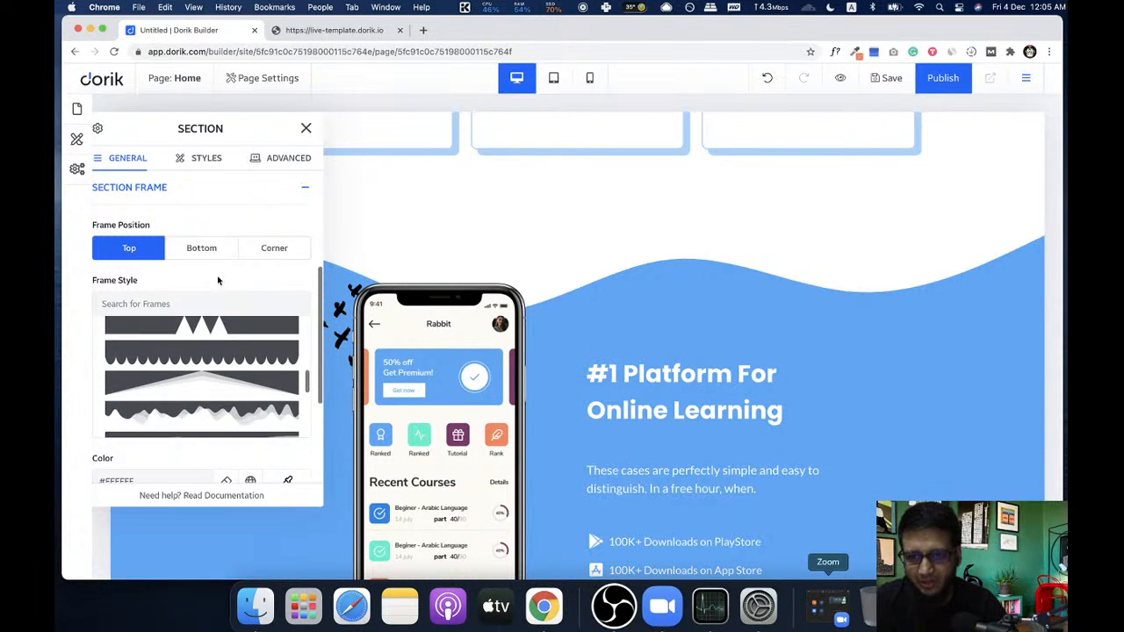
pyautogui.moveTo(105, 397); pyautogui.dragTo(117, 397)
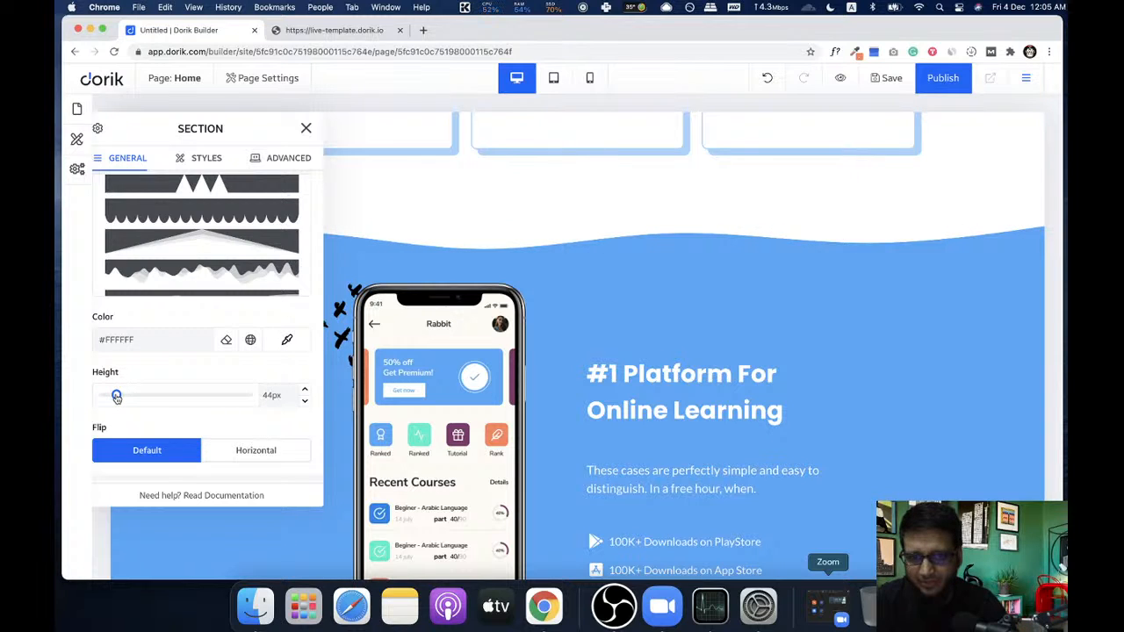
pyautogui.moveTo(117, 397); pyautogui.dragTo(117, 397)
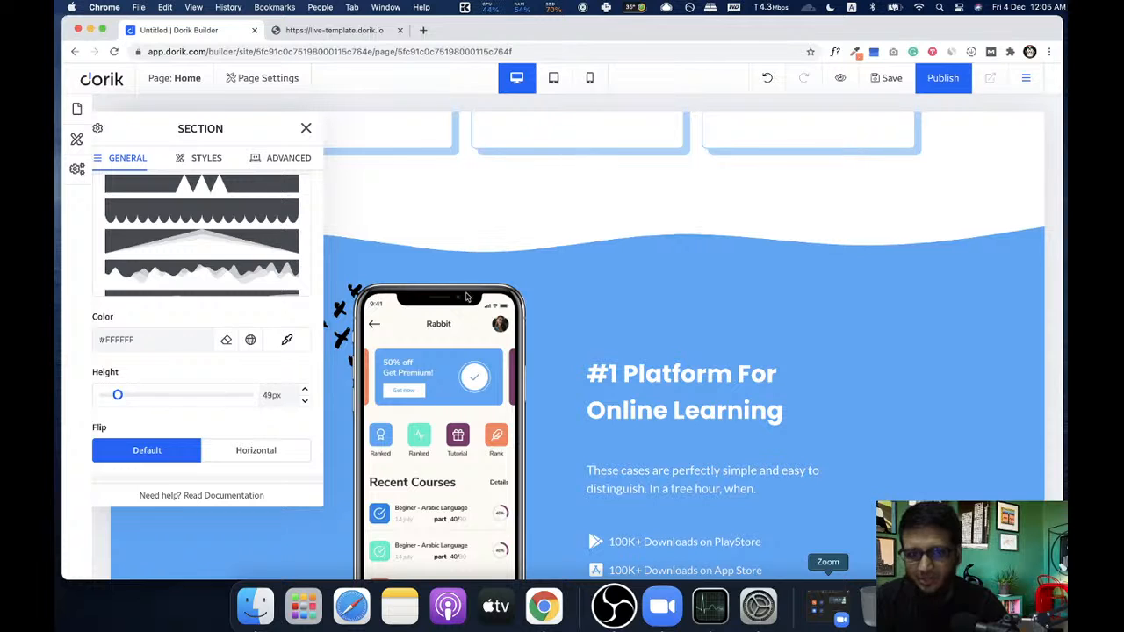
pyautogui.scroll(3, 203, 186)
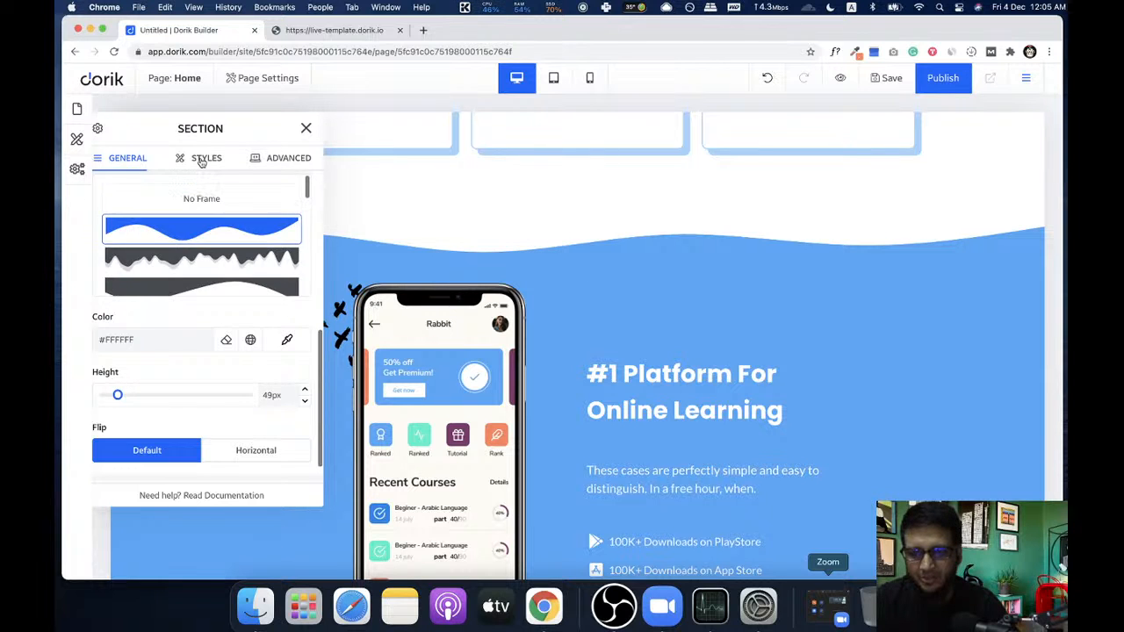
# - Set the blue section's top padding to 160px and close the section settings
pyautogui.click(204, 158)
pyautogui.scroll(5, 143, 351)
pyautogui.click(153, 336)
pyautogui.write('60')
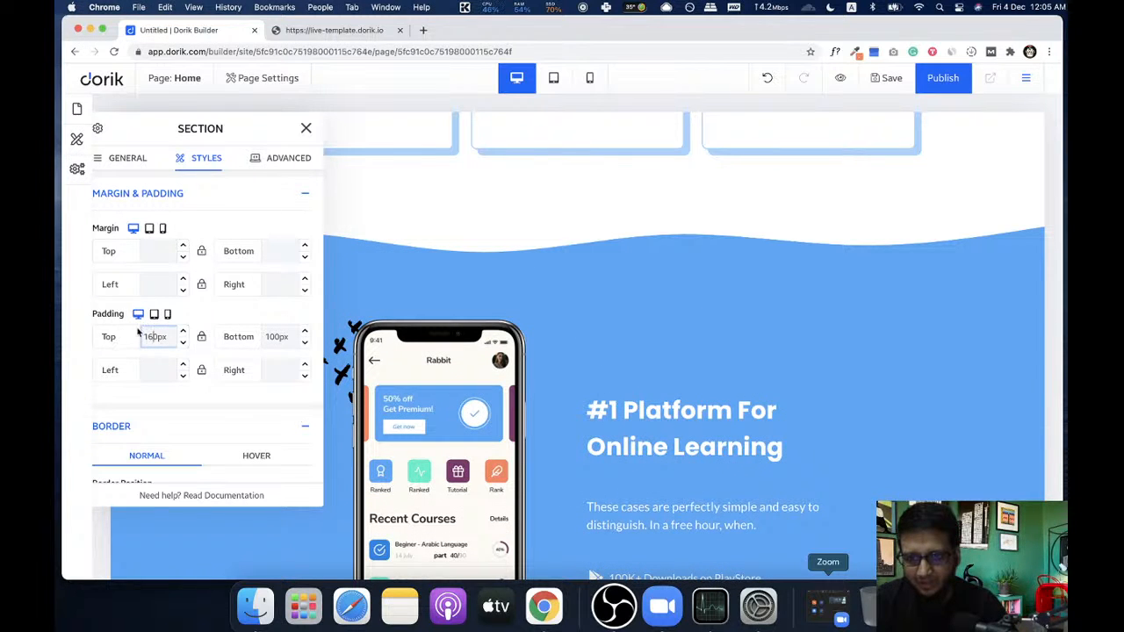
pyautogui.click(306, 128)
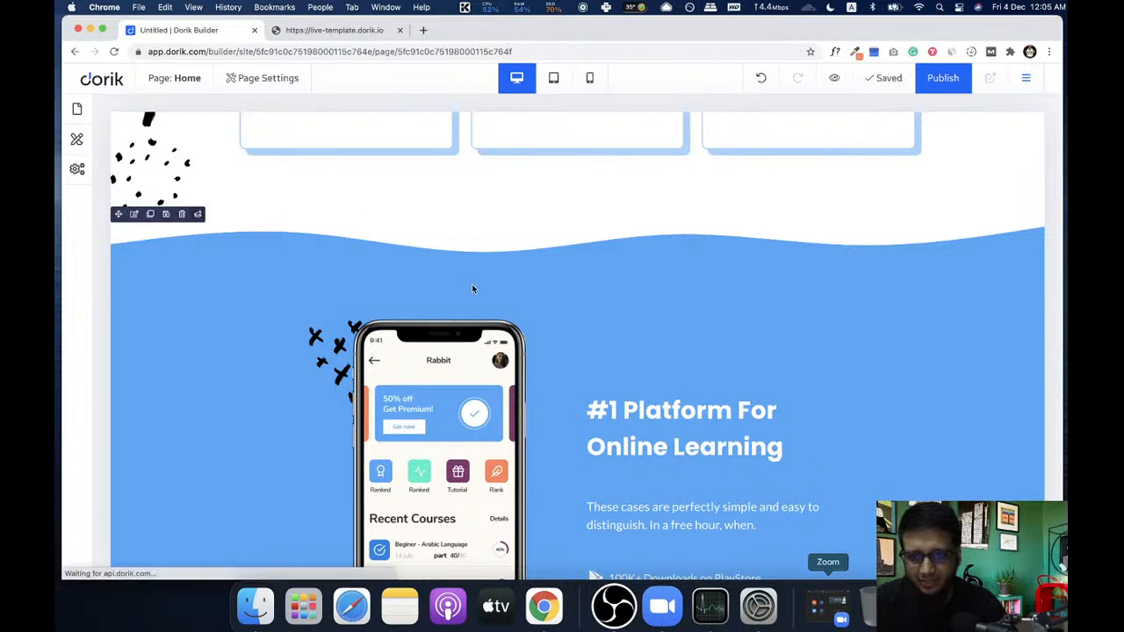
# - Examine the wavy upper edge in the rebuilt page and the live template's pricing section, then return to the rebuilt page's hero
pyautogui.scroll(-1, 527, 254)
pyautogui.scroll(-1, 527, 264)
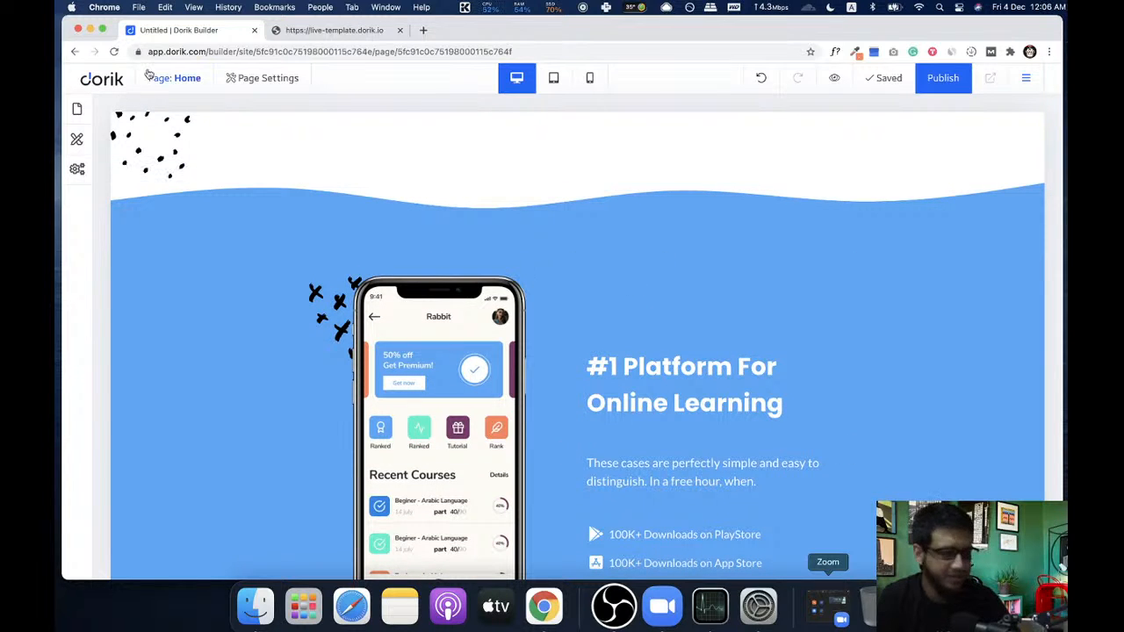
pyautogui.click(329, 33)
pyautogui.scroll(-15, 458, 237)
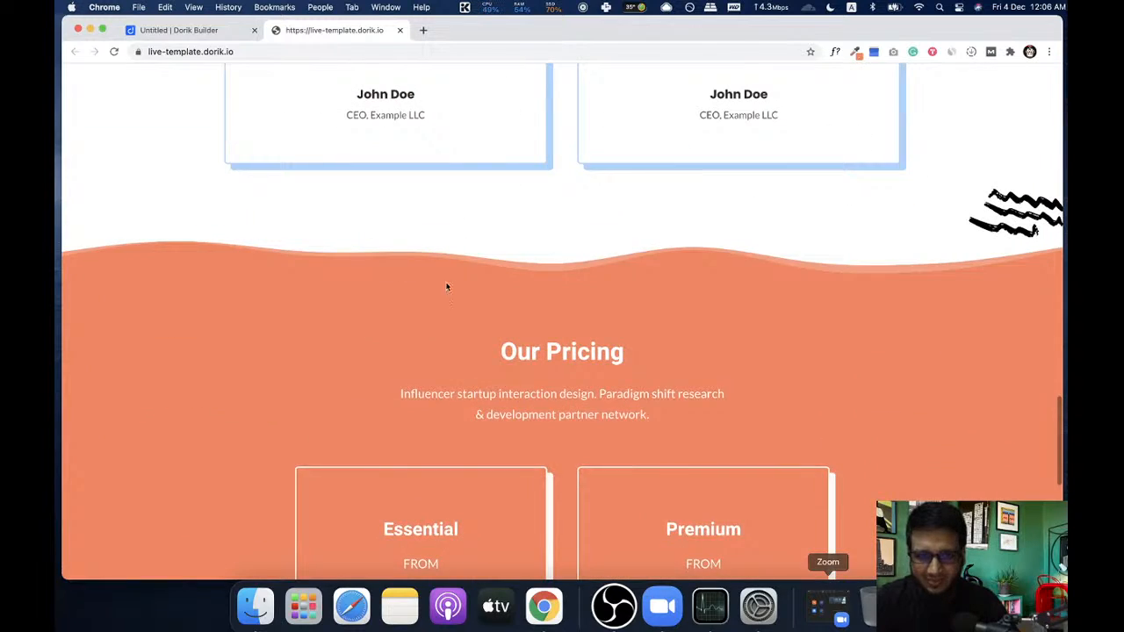
pyautogui.click(200, 31)
pyautogui.scroll(10, 551, 177)
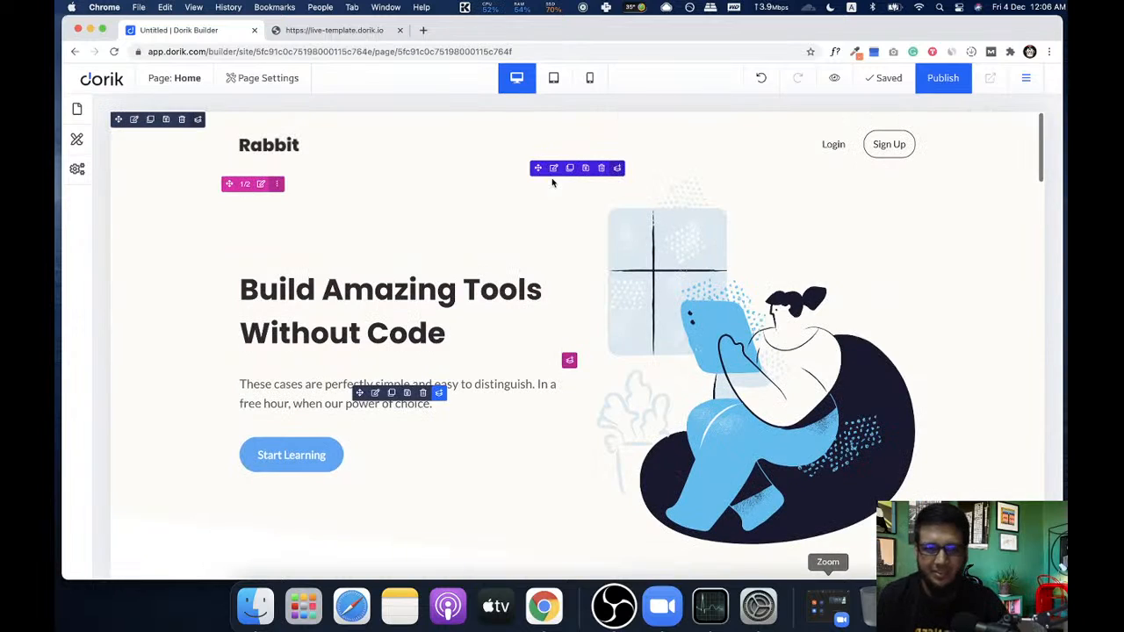
# - In tablet view, set the hero text column's horizontal content alignment to center
pyautogui.click(554, 80)
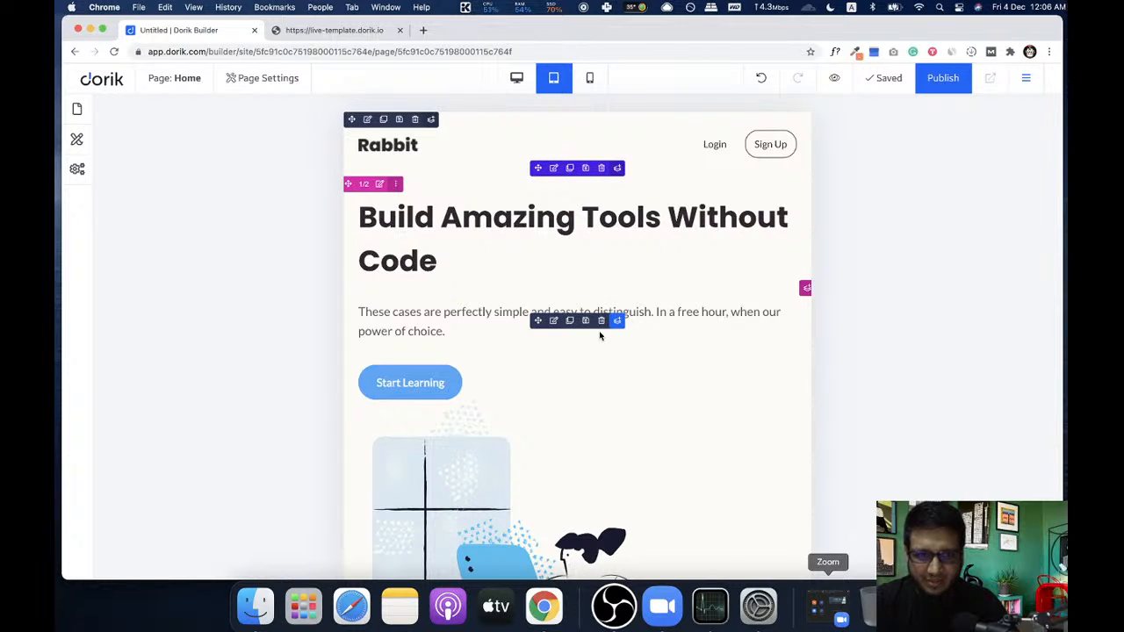
pyautogui.scroll(-5, 600, 331)
pyautogui.scroll(5, 600, 336)
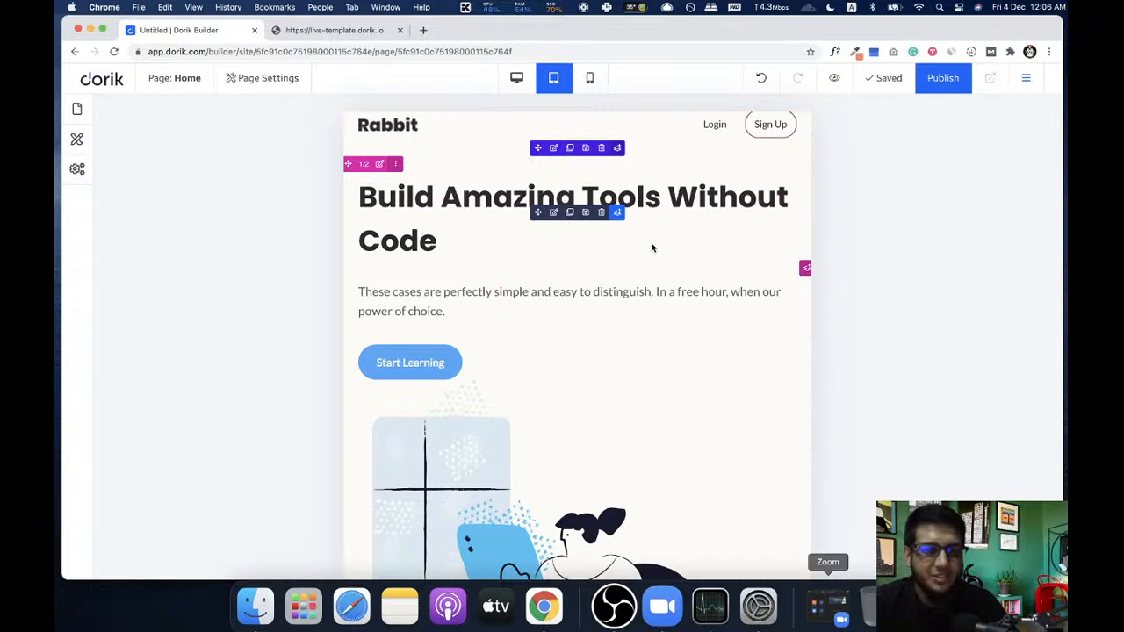
pyautogui.scroll(1, 652, 248)
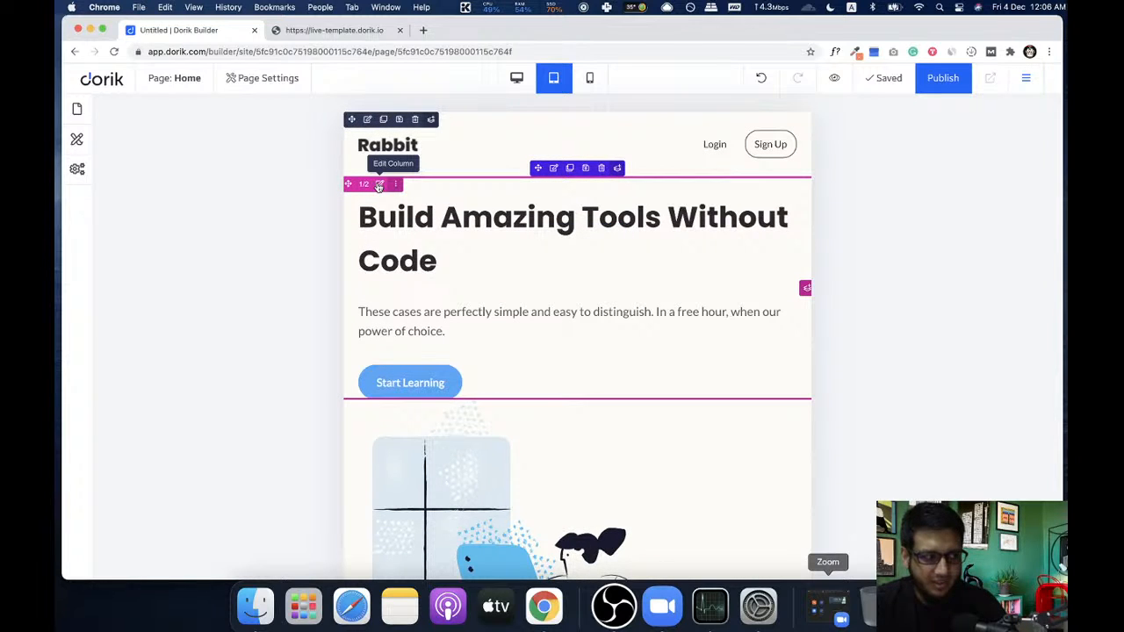
pyautogui.click(379, 186)
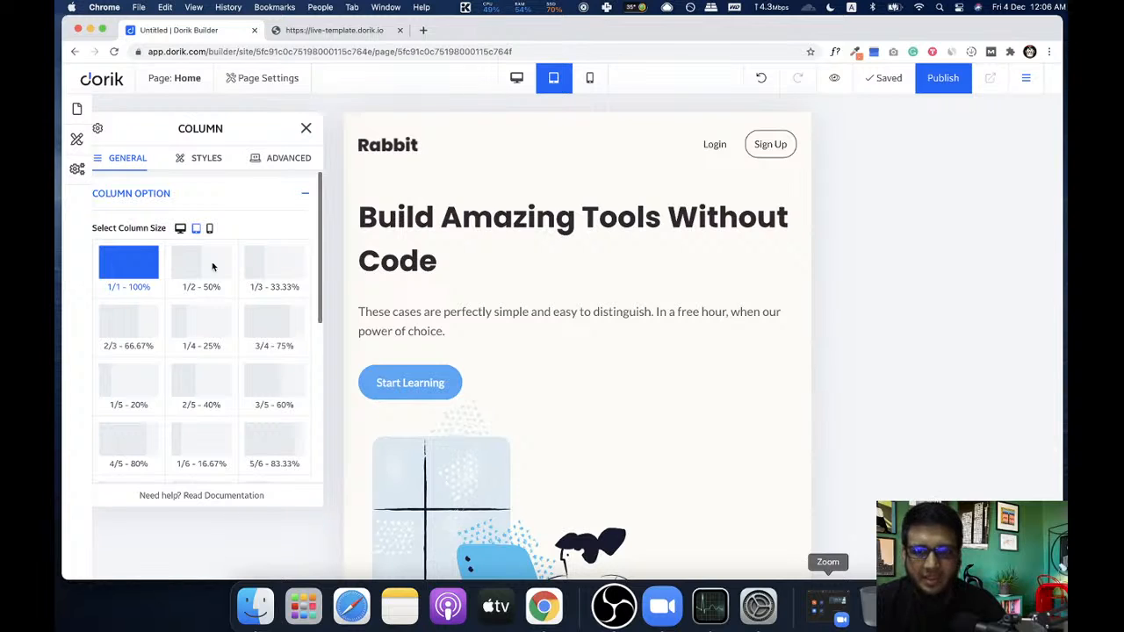
pyautogui.scroll(-5, 188, 281)
pyautogui.click(207, 434)
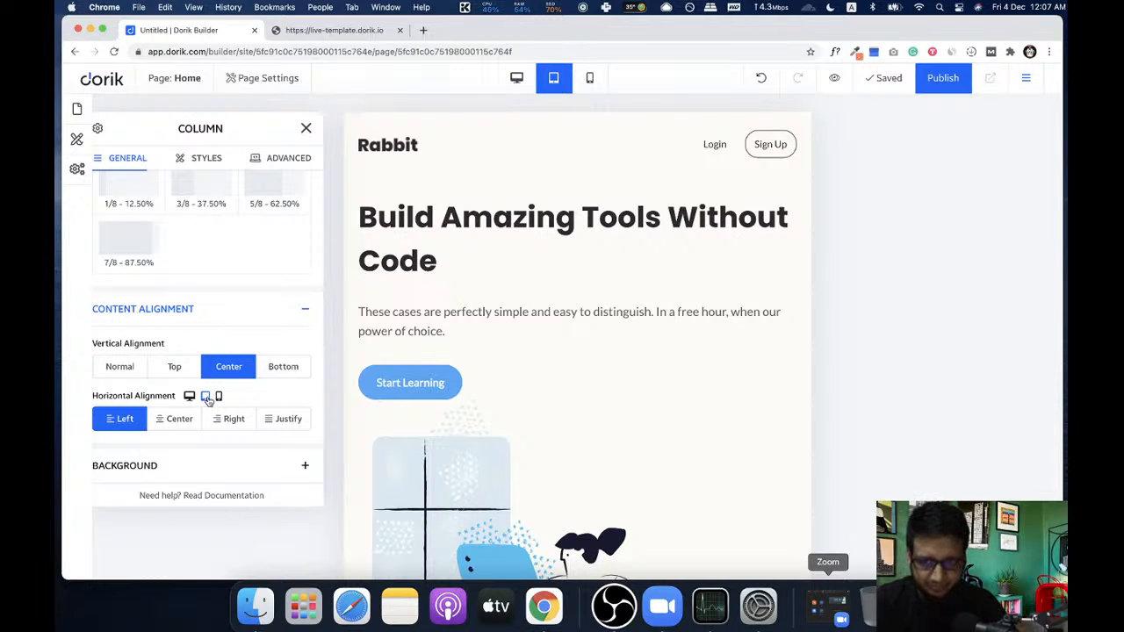
pyautogui.click(180, 420)
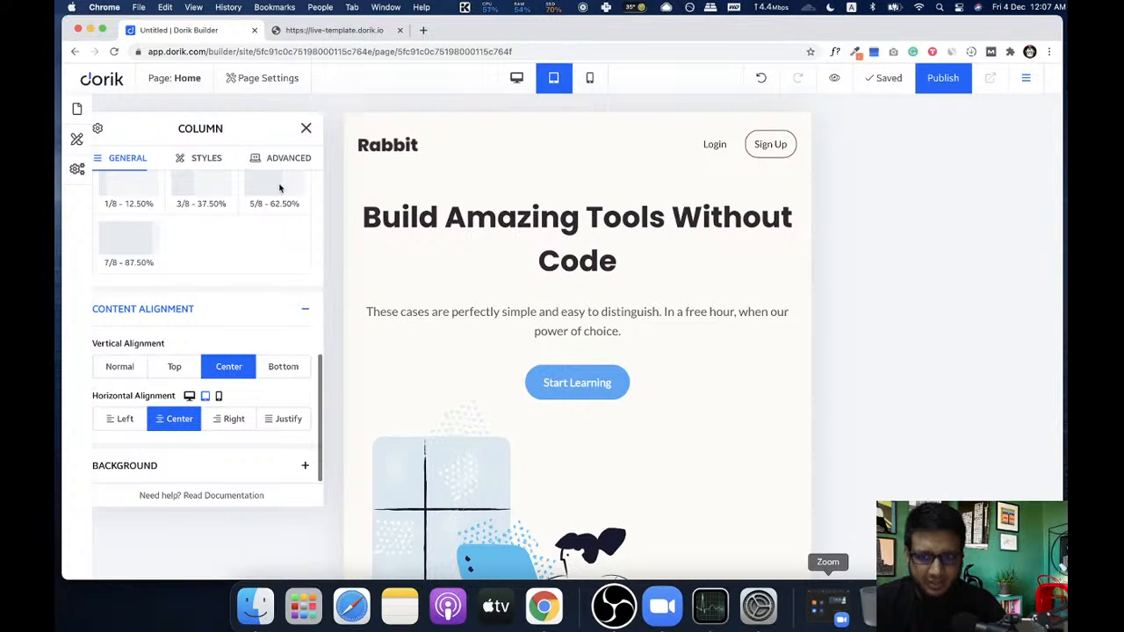
# - Close the column settings and compare the hero section's layout in the desktop, tablet and mobile views
pyautogui.click(305, 129)
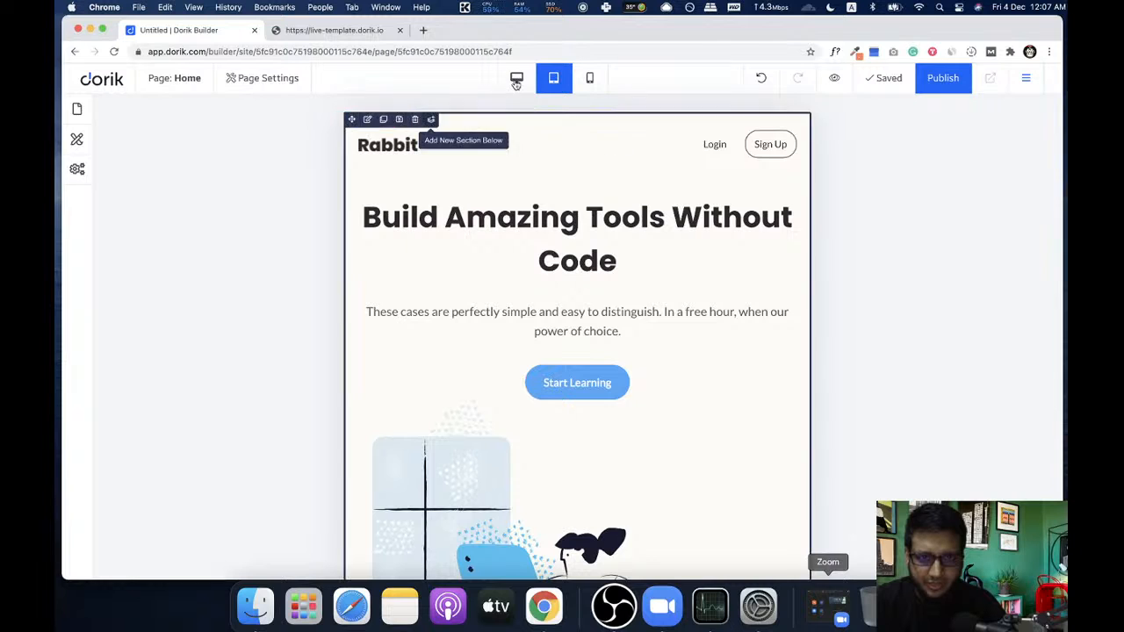
pyautogui.click(517, 77)
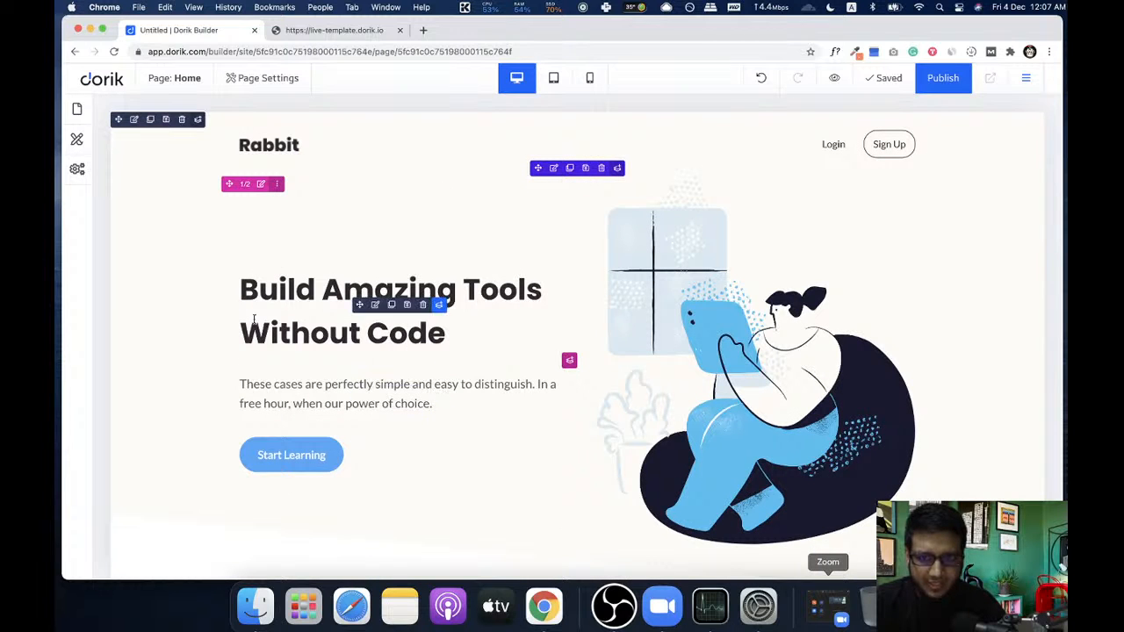
pyautogui.click(554, 78)
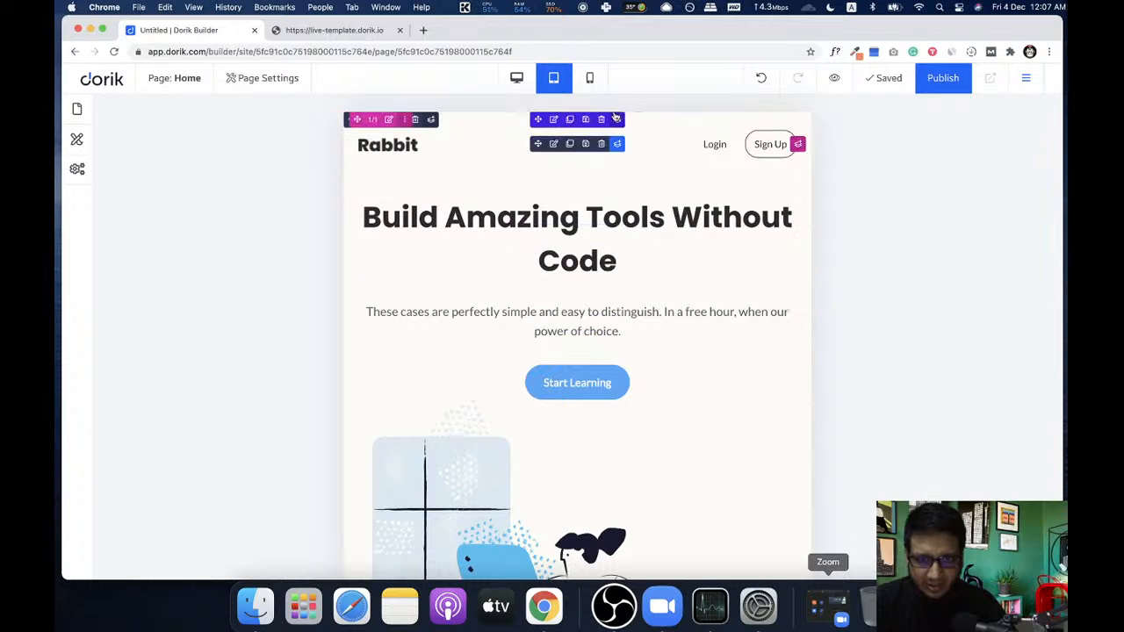
pyautogui.click(589, 78)
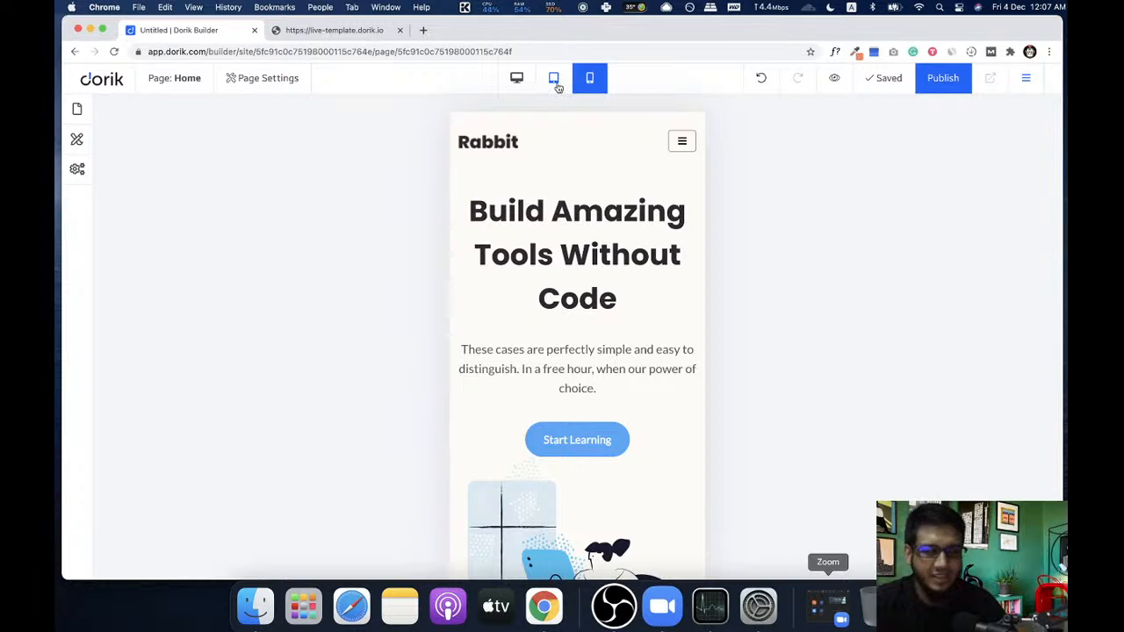
pyautogui.click(557, 86)
pyautogui.scroll(-4, 604, 237)
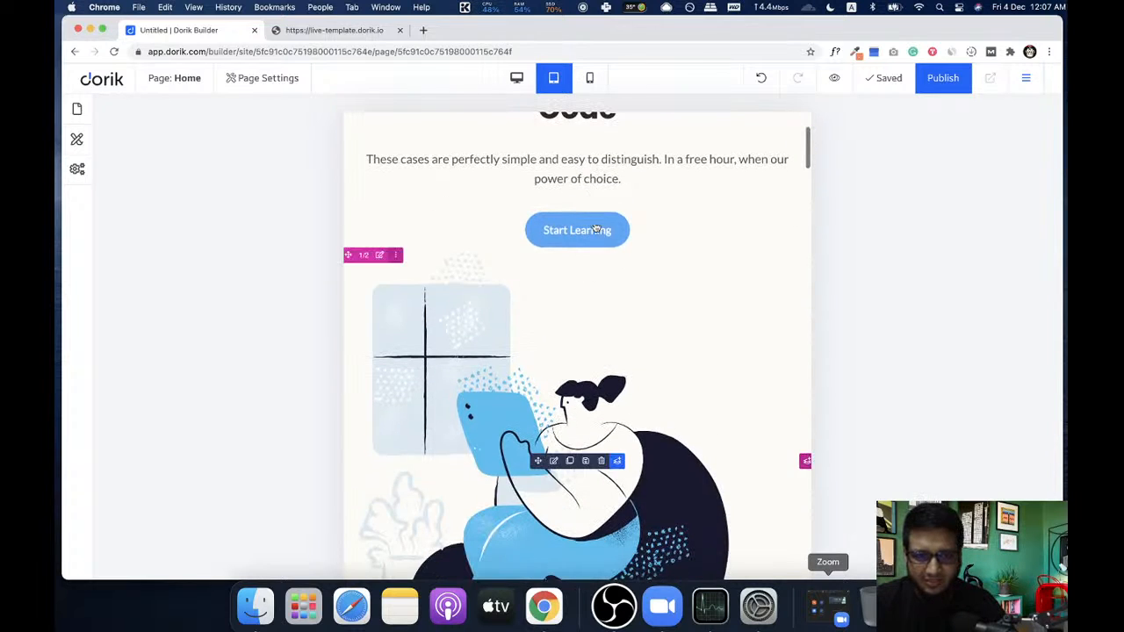
pyautogui.scroll(3, 565, 269)
pyautogui.scroll(-3, 564, 272)
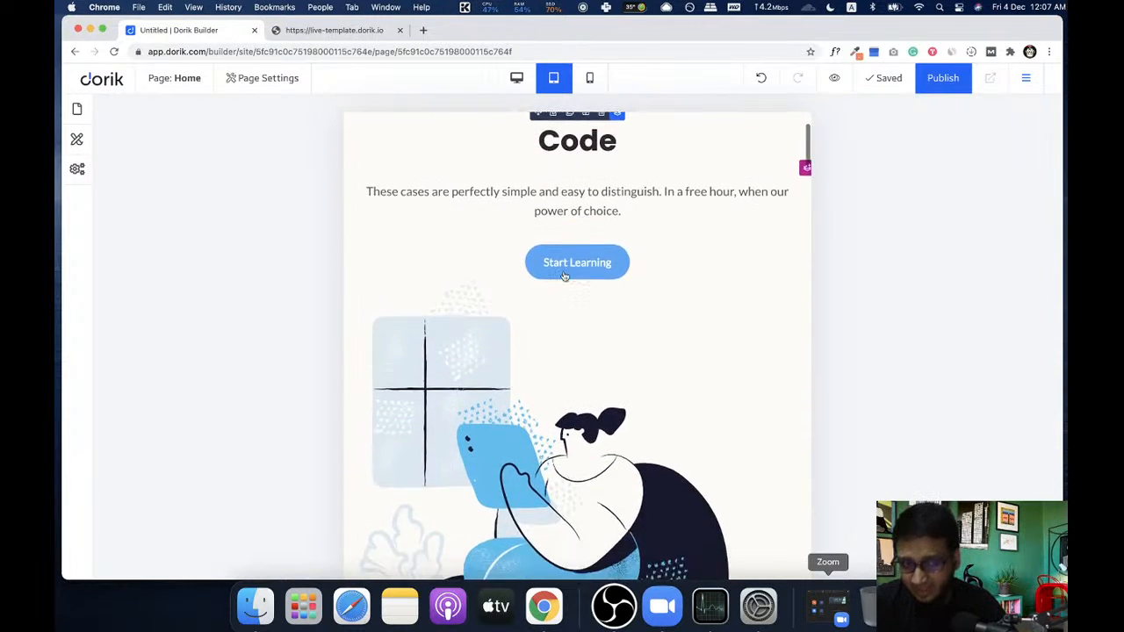
# - Examine the sections below the hero in the tablet and mobile views, then return to the page's start
pyautogui.scroll(-8, 563, 272)
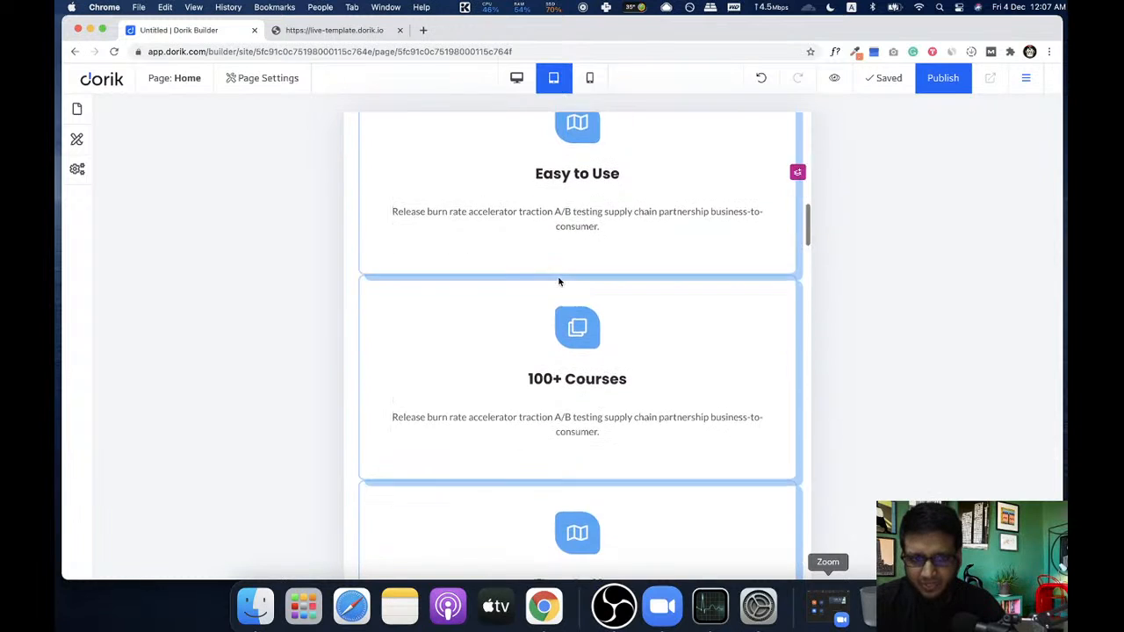
pyautogui.scroll(-10, 559, 281)
pyautogui.scroll(-10, 560, 282)
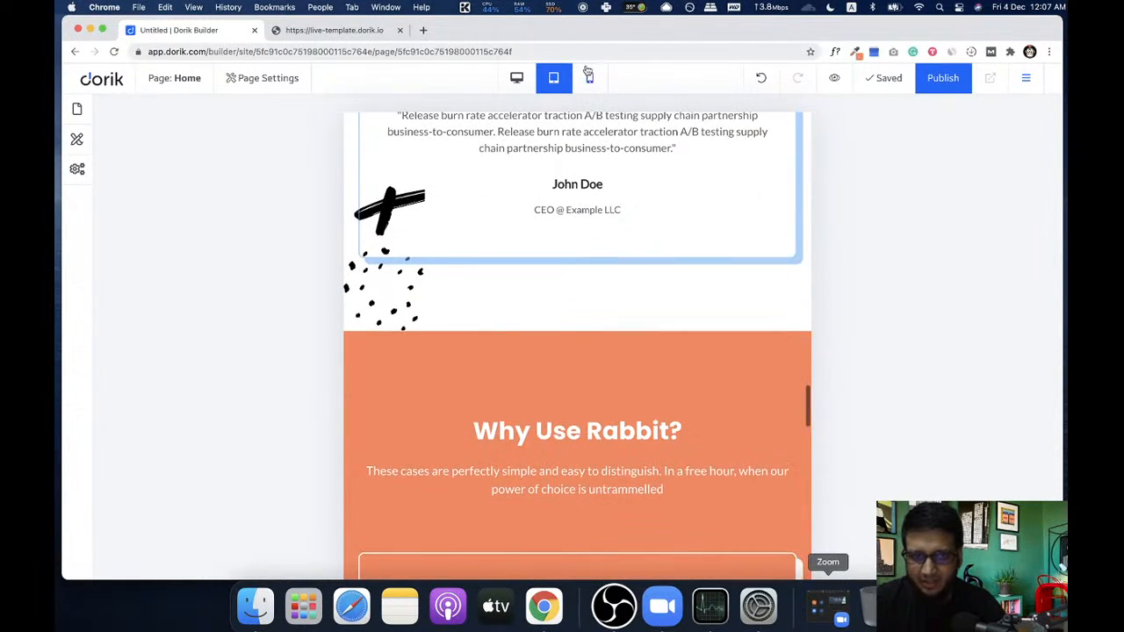
pyautogui.click(589, 77)
pyautogui.scroll(-3, 584, 201)
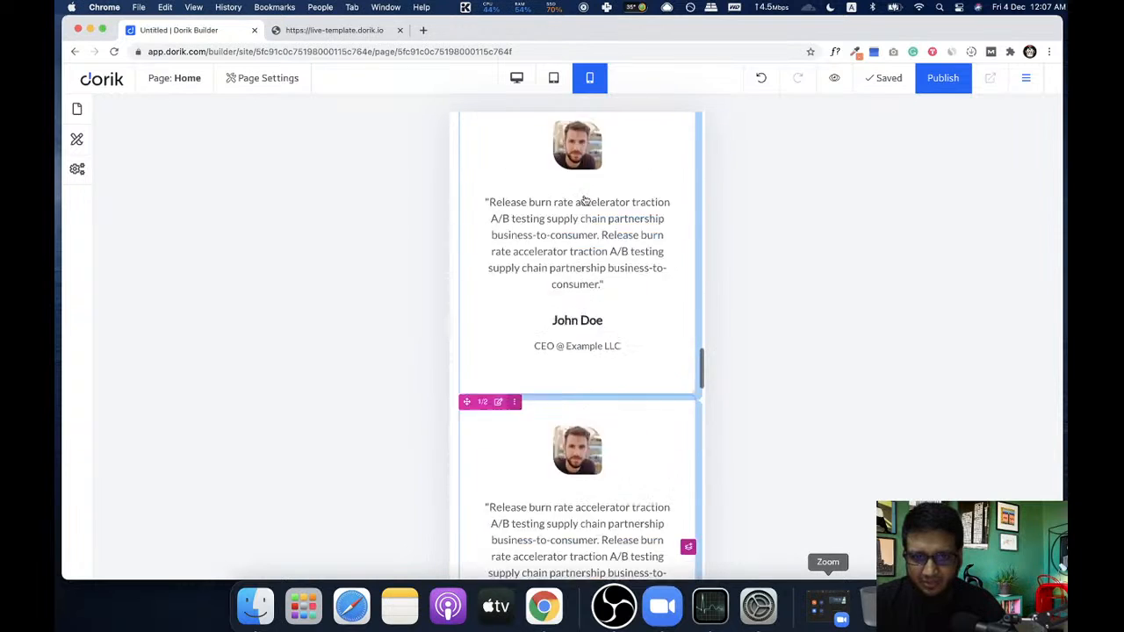
pyautogui.scroll(15, 584, 201)
pyautogui.scroll(5, 580, 184)
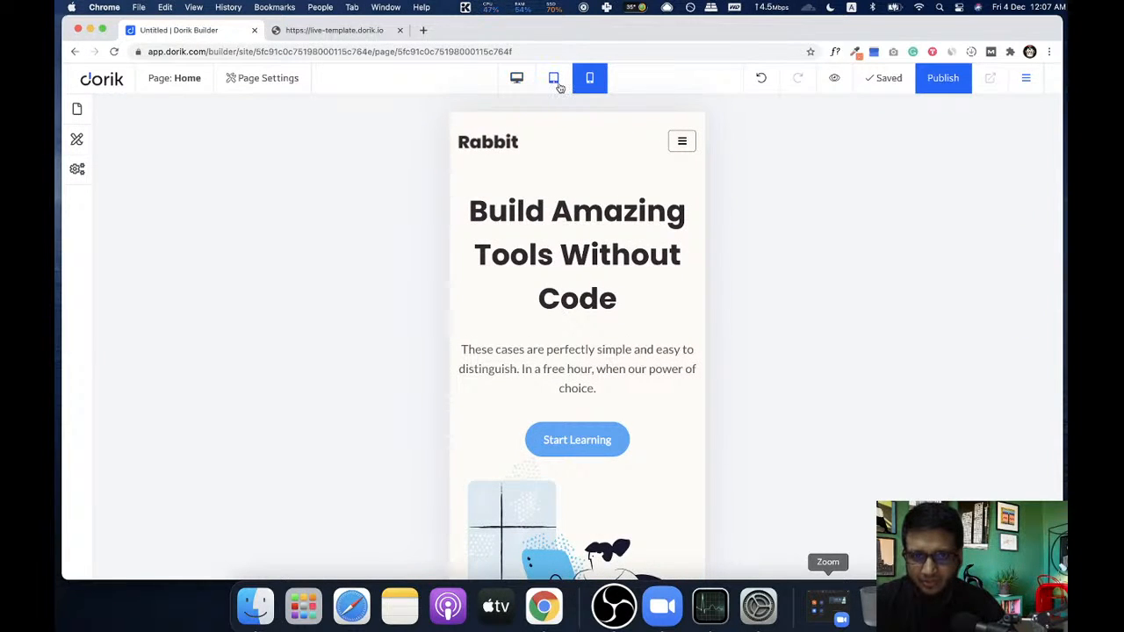
# - Compare the hero heading's size and wrapping between the tablet and mobile views, ending in the mobile view
pyautogui.click(555, 81)
pyautogui.click(587, 81)
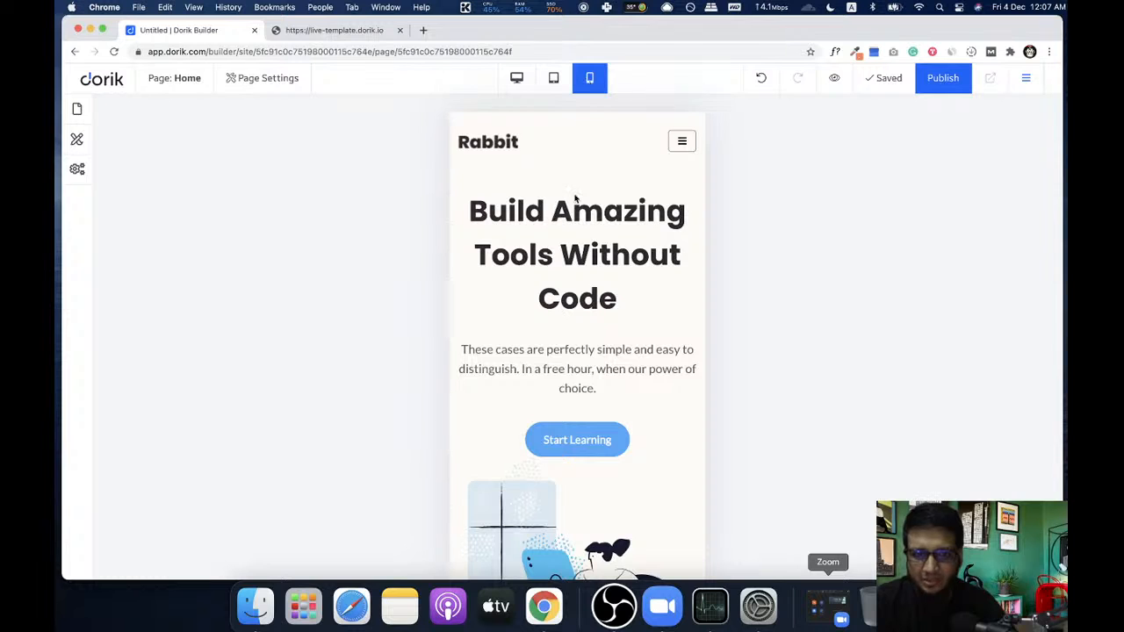
pyautogui.click(553, 78)
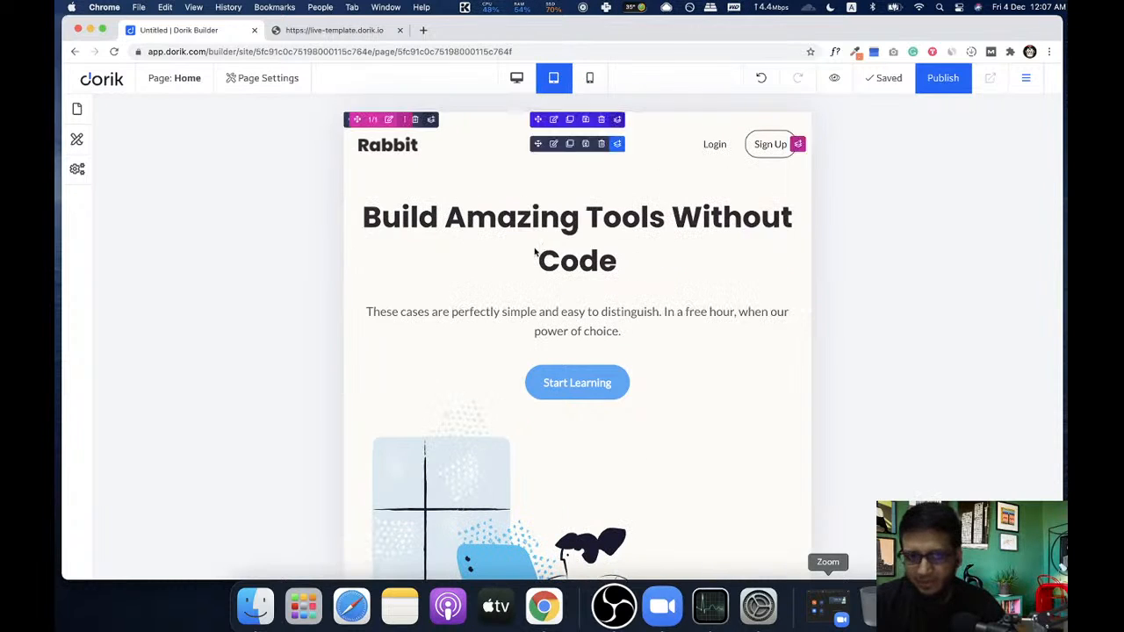
pyautogui.click(588, 79)
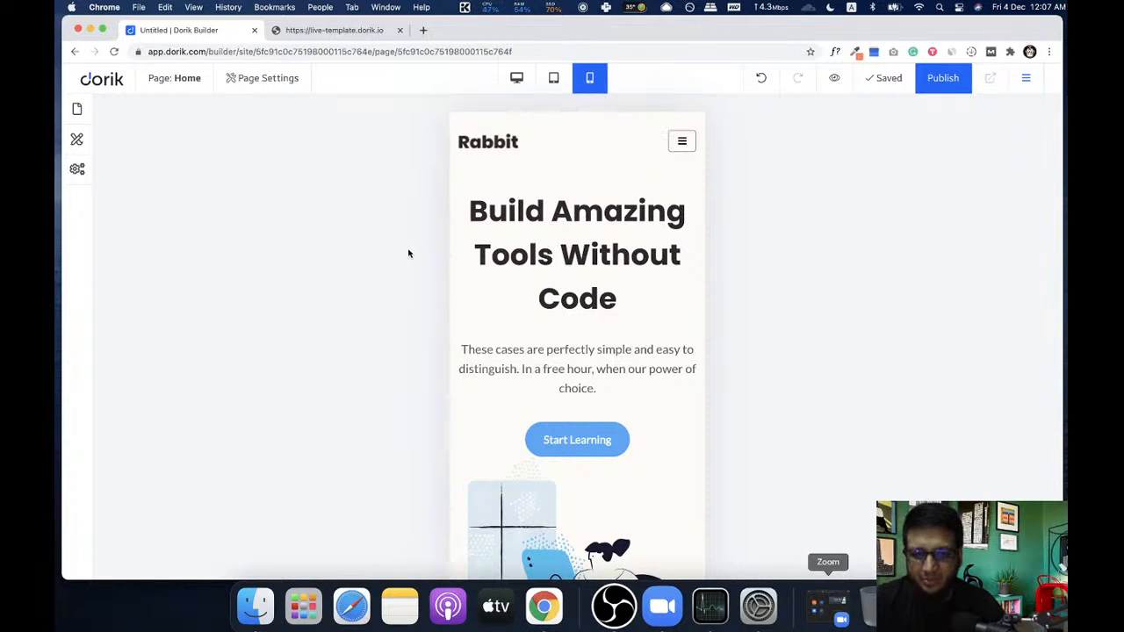
pyautogui.moveTo(553, 230)
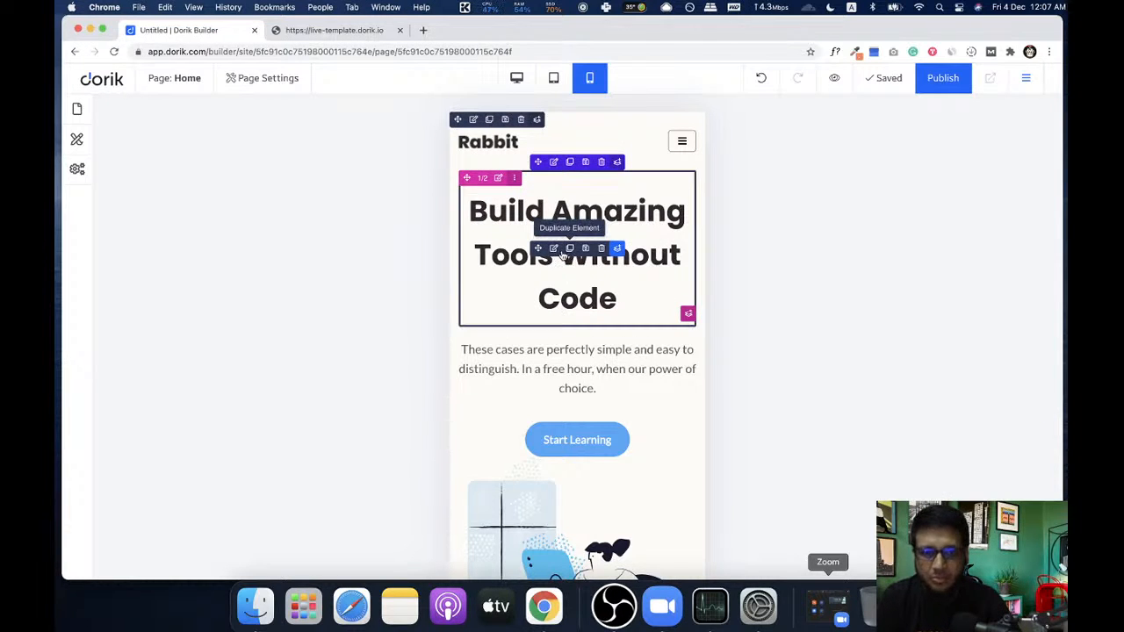
pyautogui.scroll(-1, 553, 254)
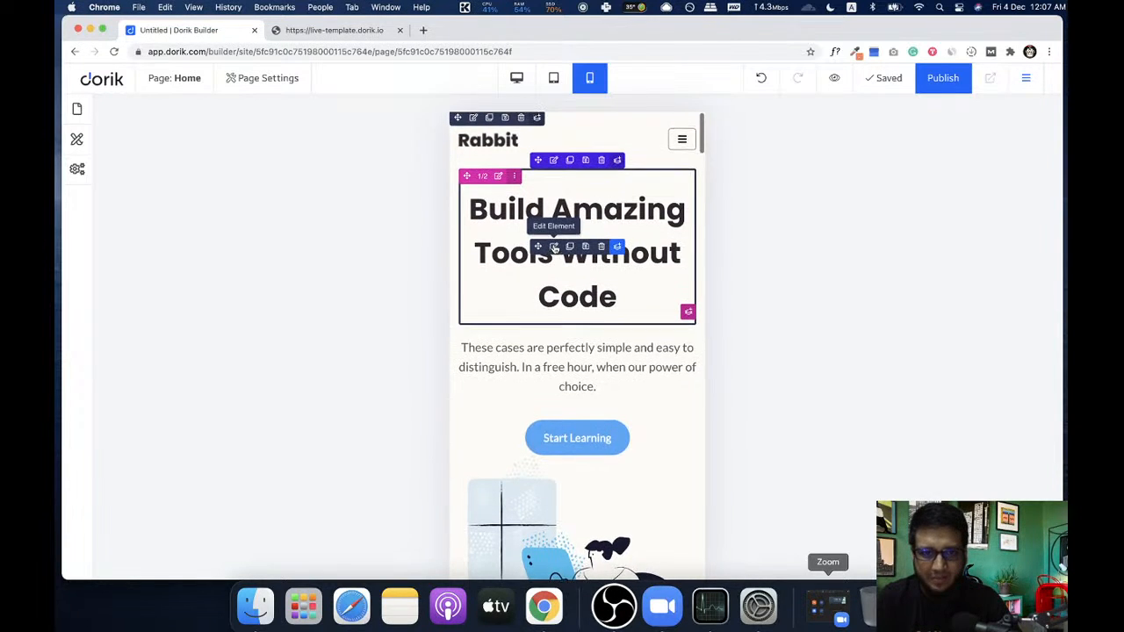
pyautogui.scroll(-3, 550, 261)
pyautogui.scroll(4, 545, 386)
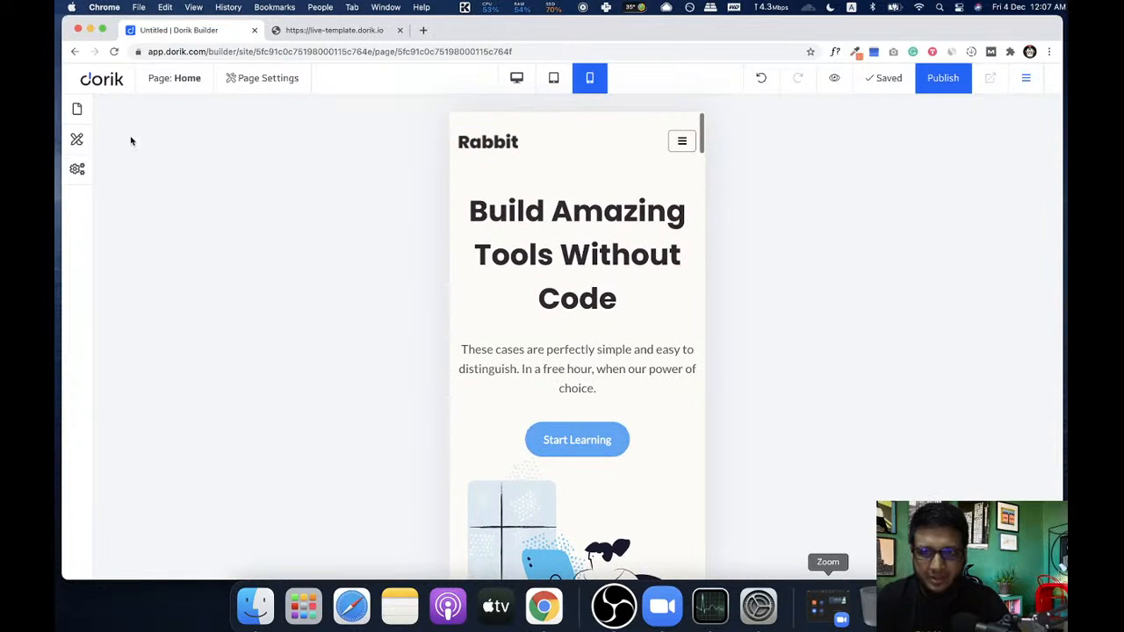
# - In the global heading typography, reduce the H1 text size for mobile to 35px
pyautogui.click(75, 141)
pyautogui.click(185, 390)
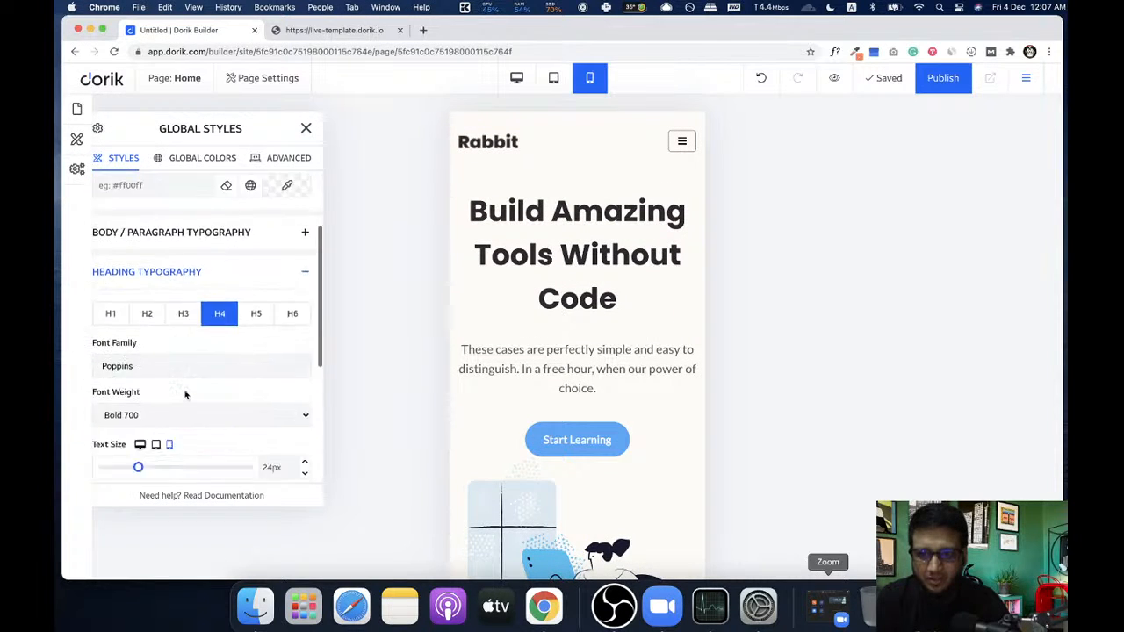
pyautogui.scroll(-2, 210, 377)
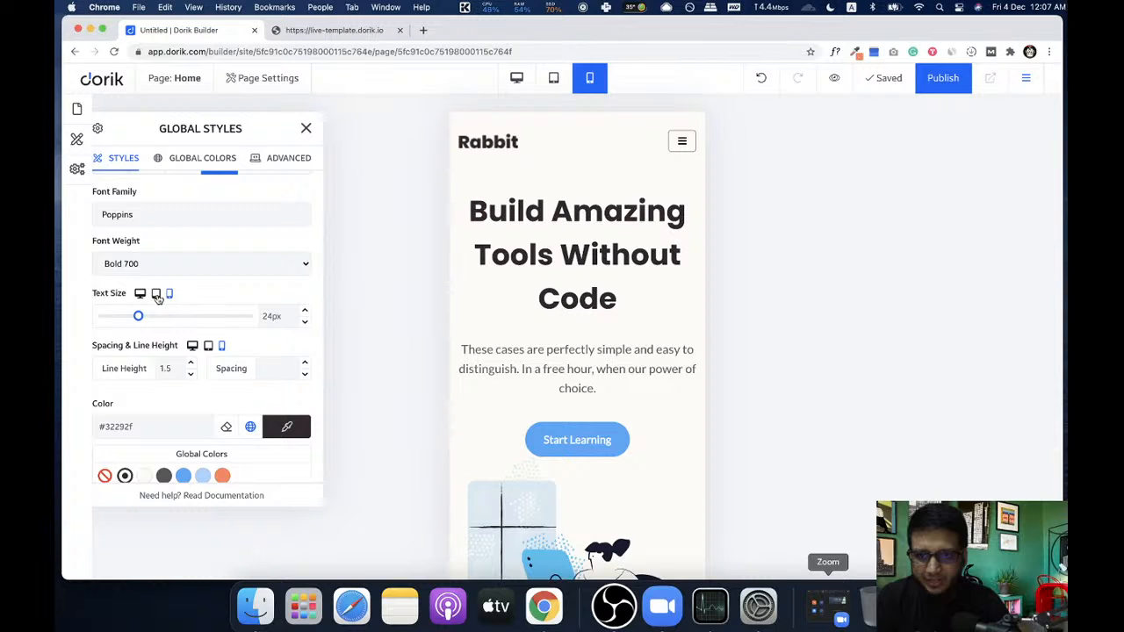
pyautogui.scroll(5, 162, 299)
pyautogui.click(107, 430)
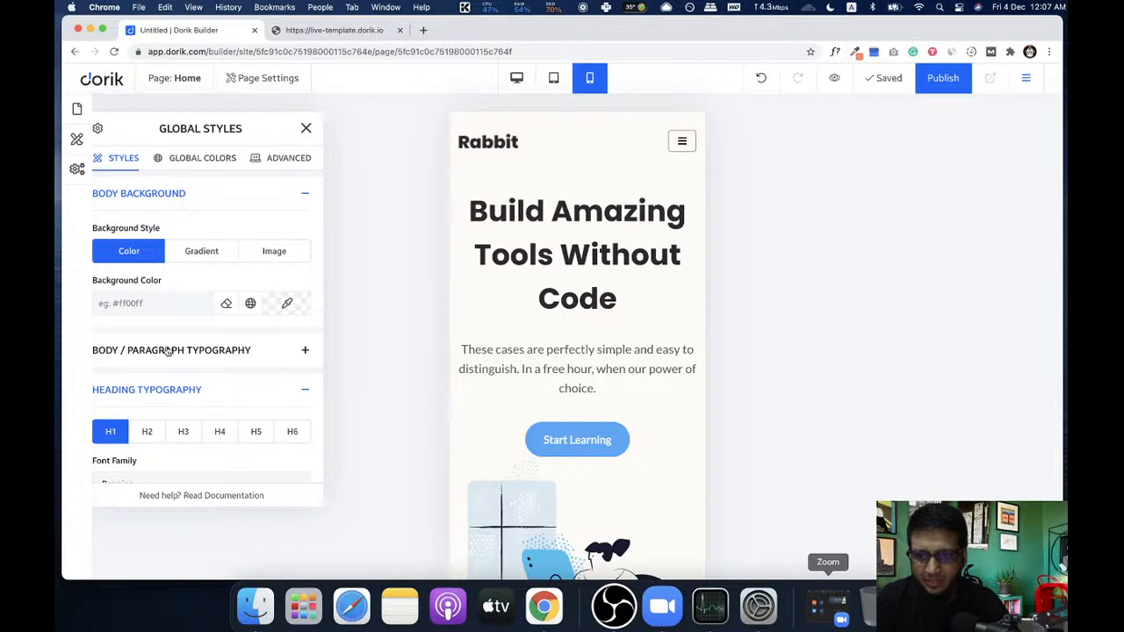
pyautogui.scroll(-5, 193, 334)
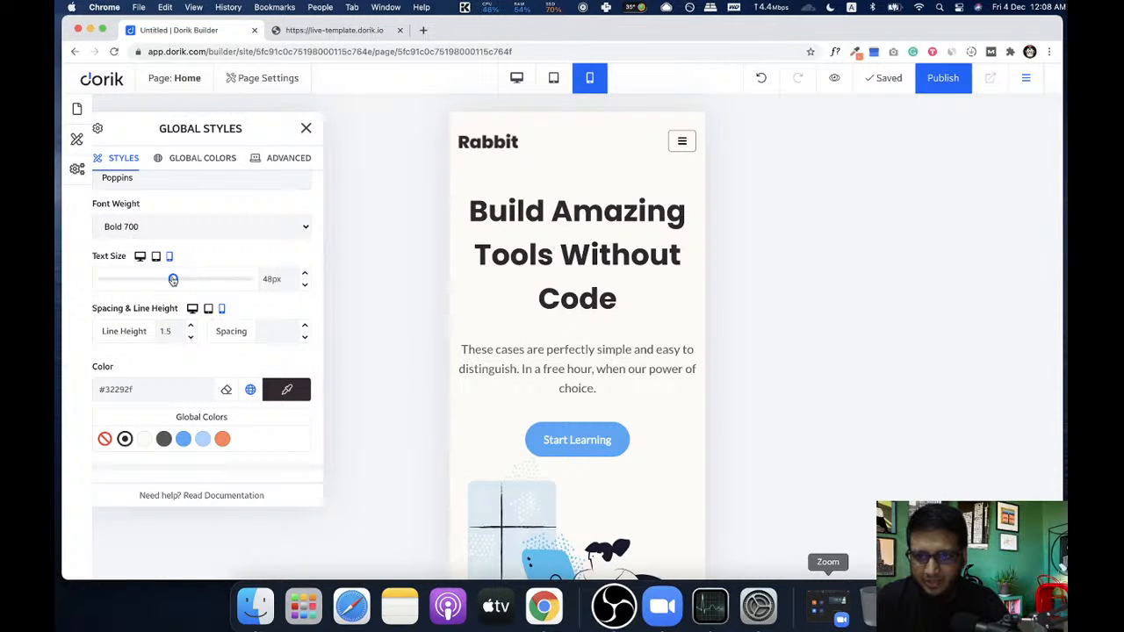
pyautogui.moveTo(174, 281); pyautogui.dragTo(154, 283)
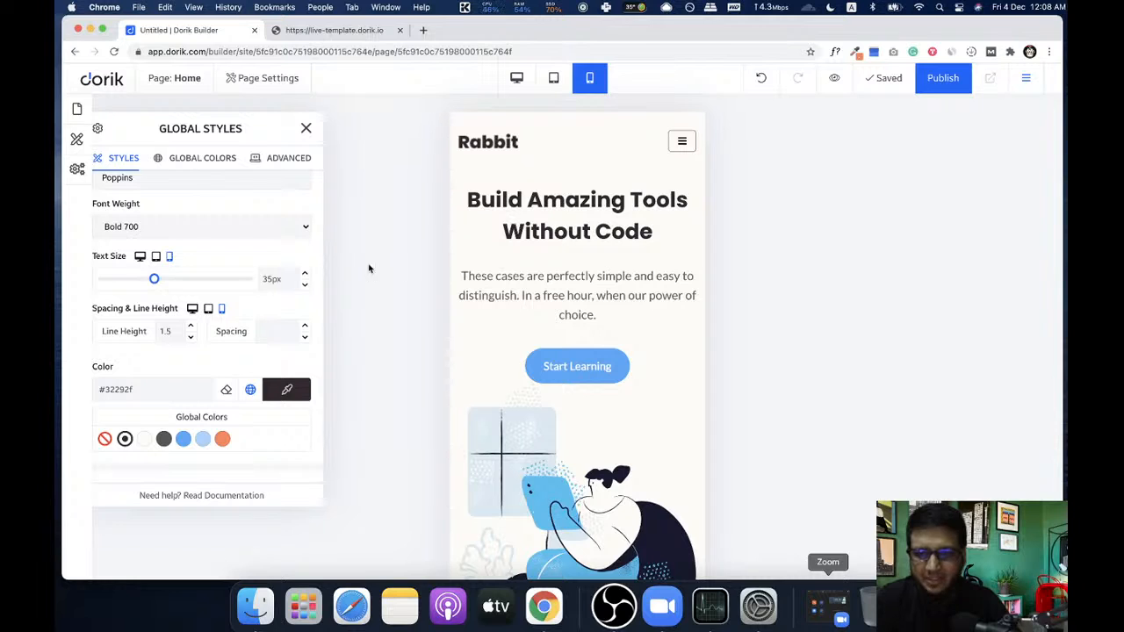
# - Compare the global H1 text size on desktop and mobile, then close the global styles
pyautogui.click(140, 257)
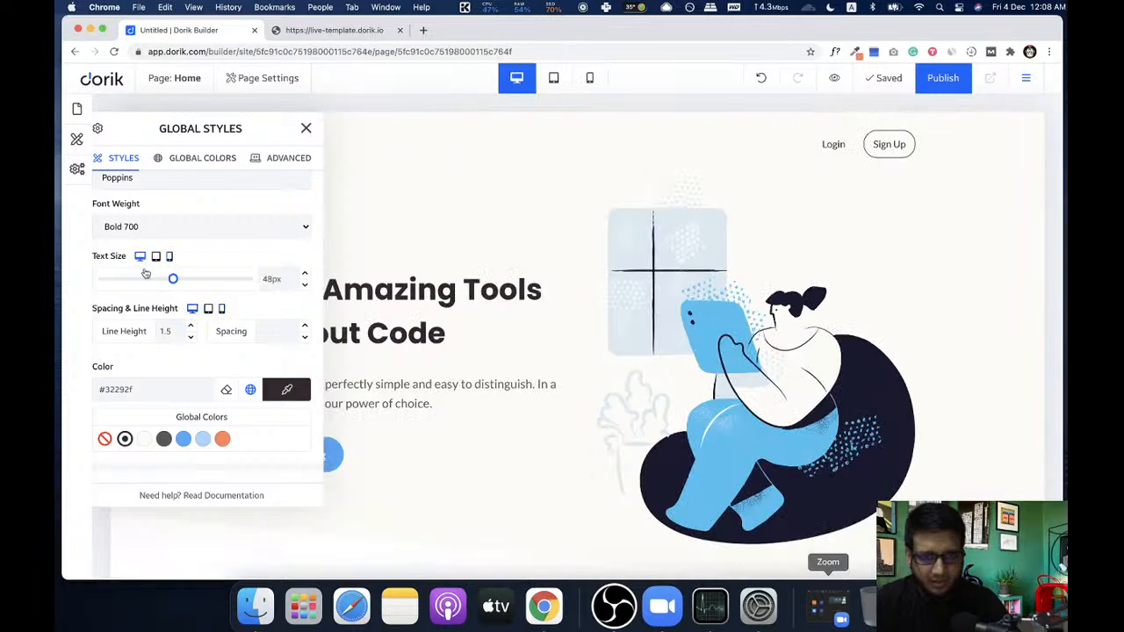
pyautogui.moveTo(214, 137); pyautogui.dragTo(719, 164)
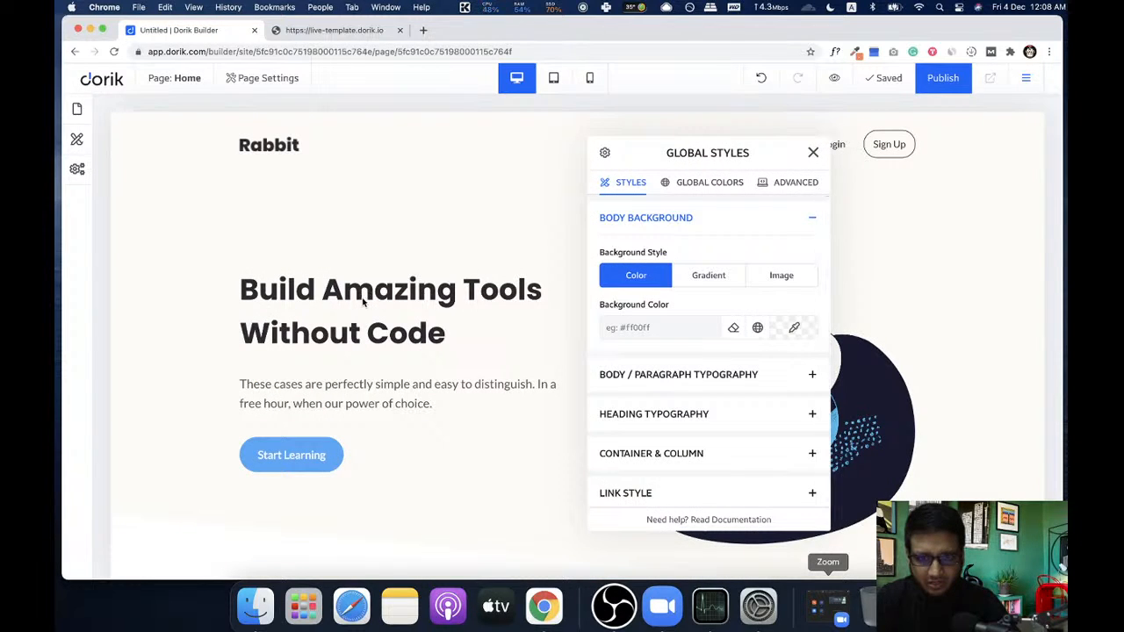
pyautogui.click(728, 405)
pyautogui.scroll(-5, 711, 384)
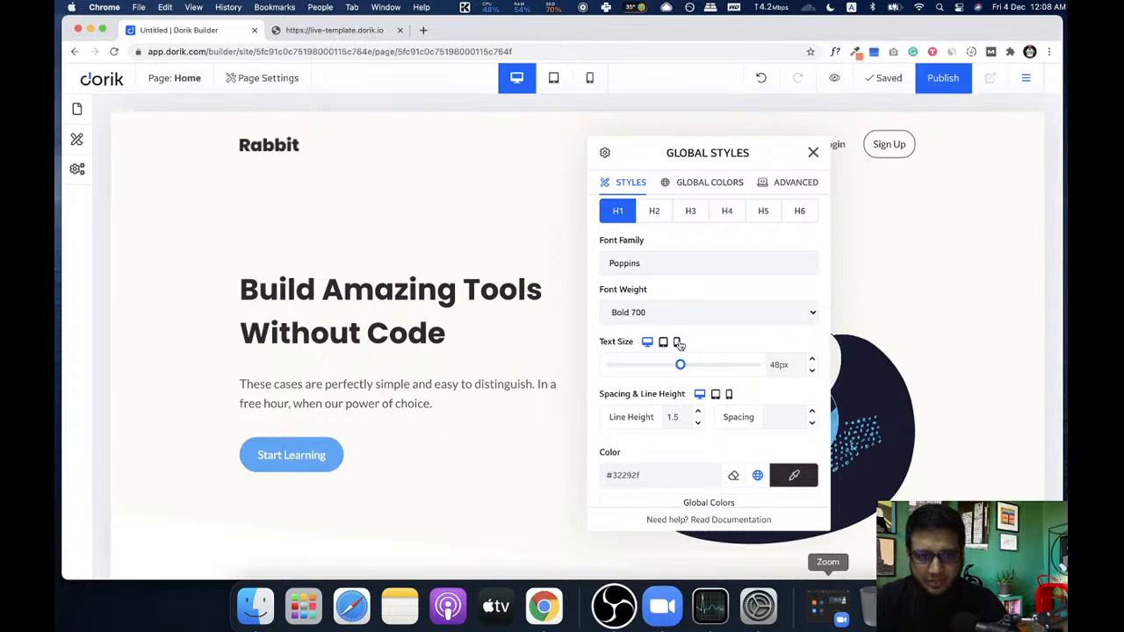
pyautogui.click(677, 343)
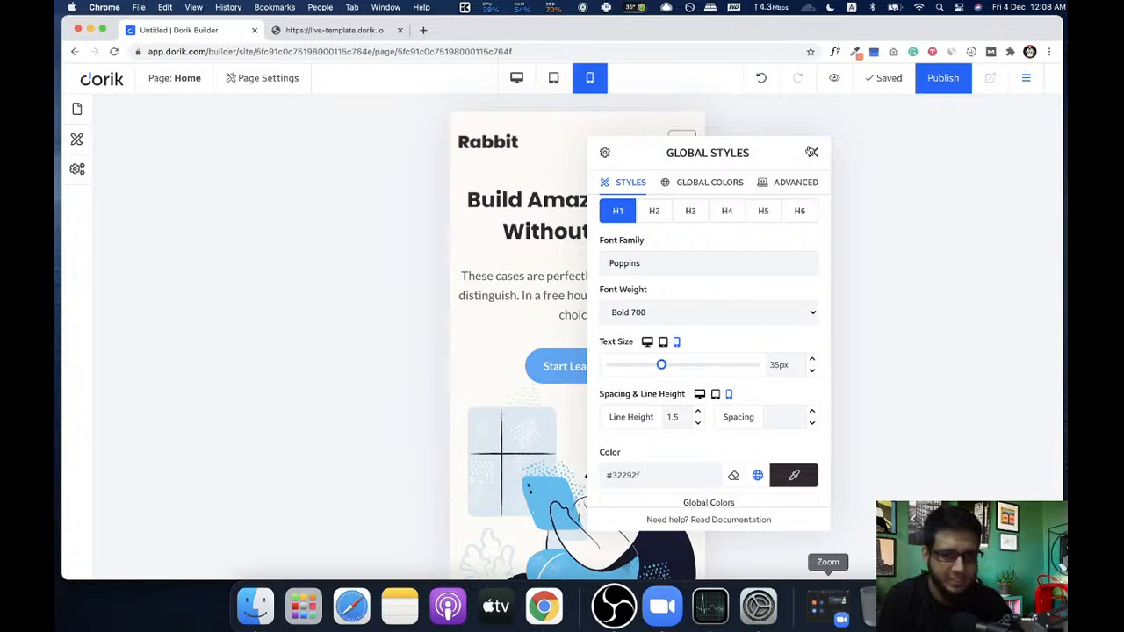
pyautogui.click(814, 151)
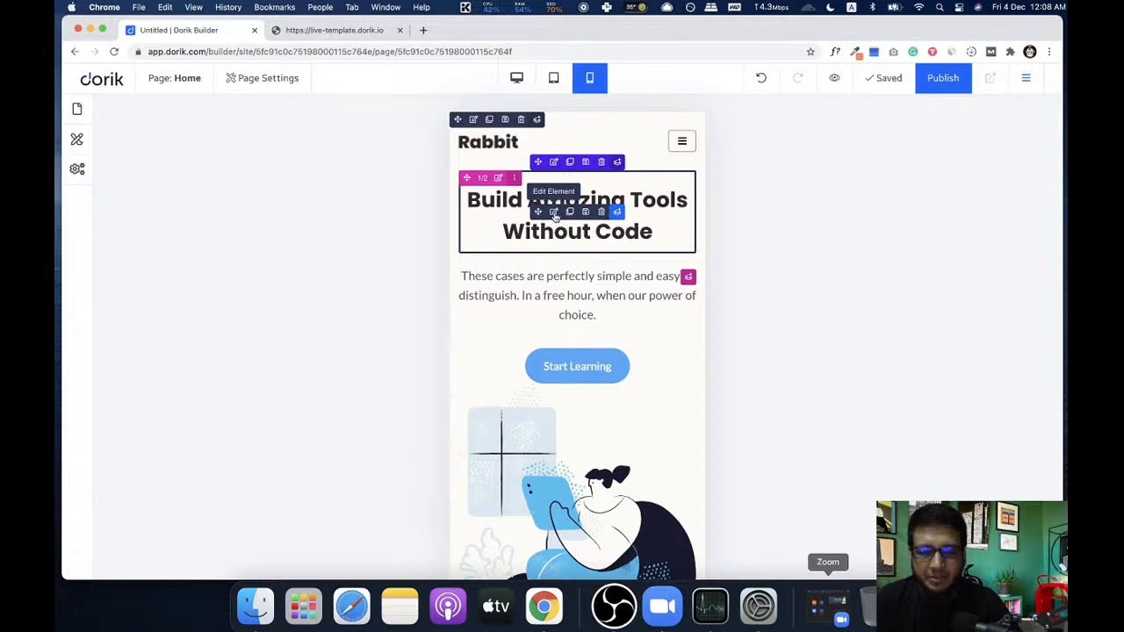
# - In desktop view, set the hero title to be hidden on Mobile and close its settings
pyautogui.click(517, 79)
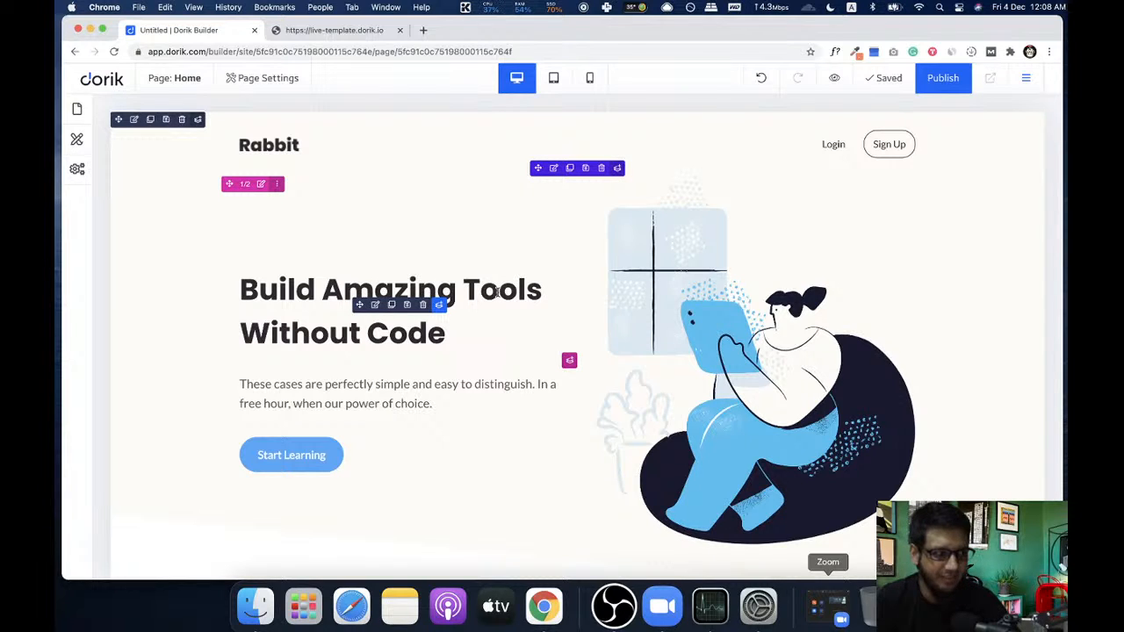
pyautogui.click(374, 306)
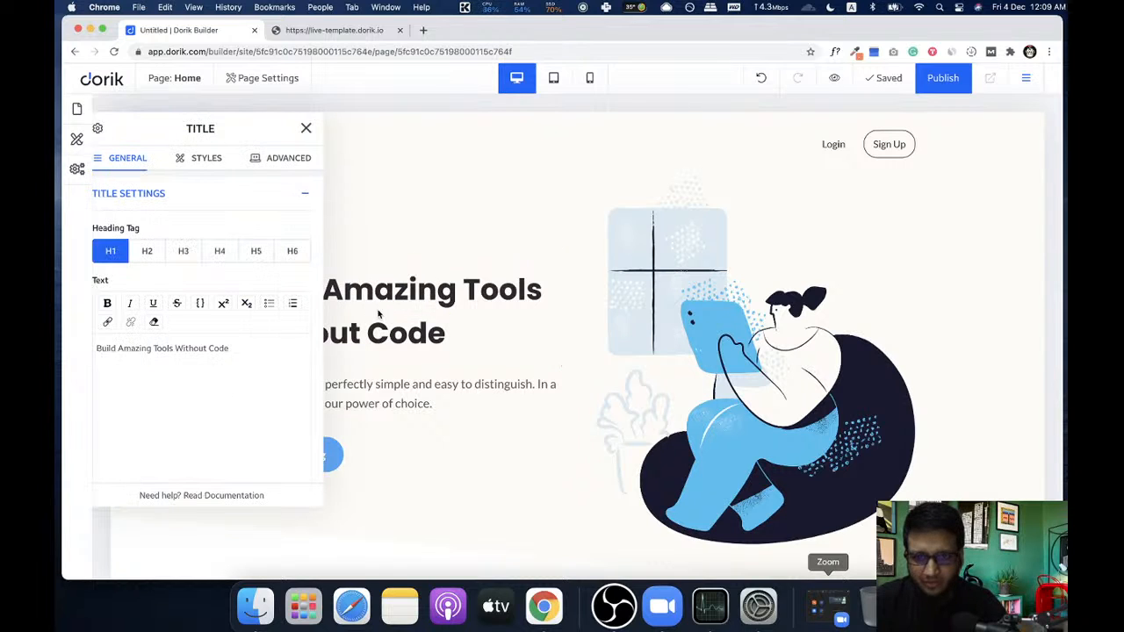
pyautogui.click(290, 159)
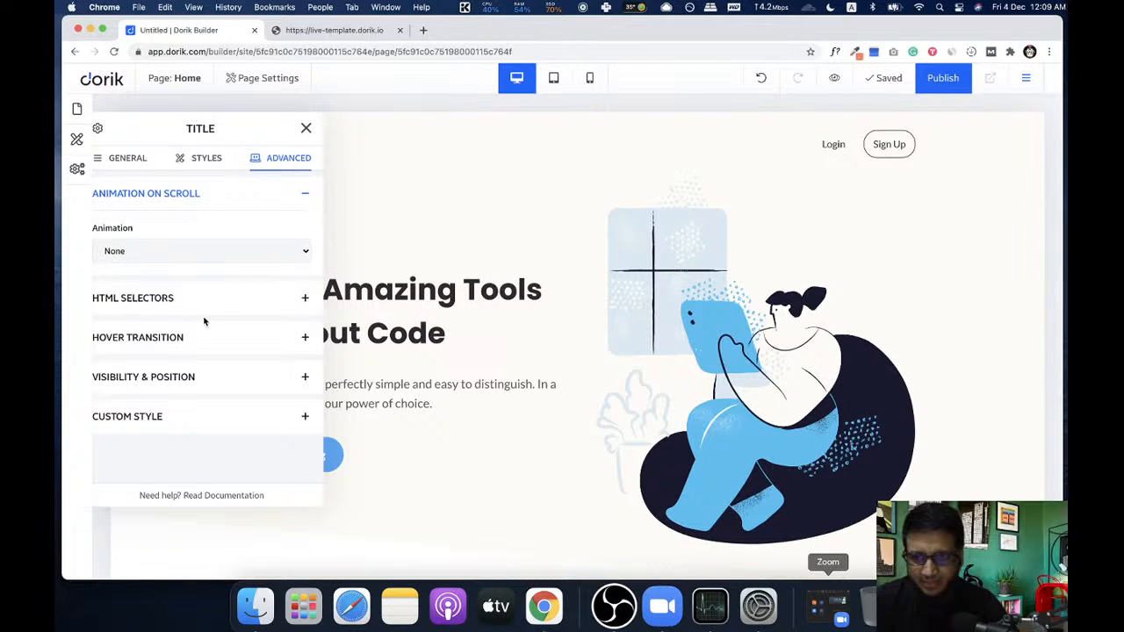
pyautogui.click(225, 378)
pyautogui.moveTo(95, 239); pyautogui.dragTo(122, 240)
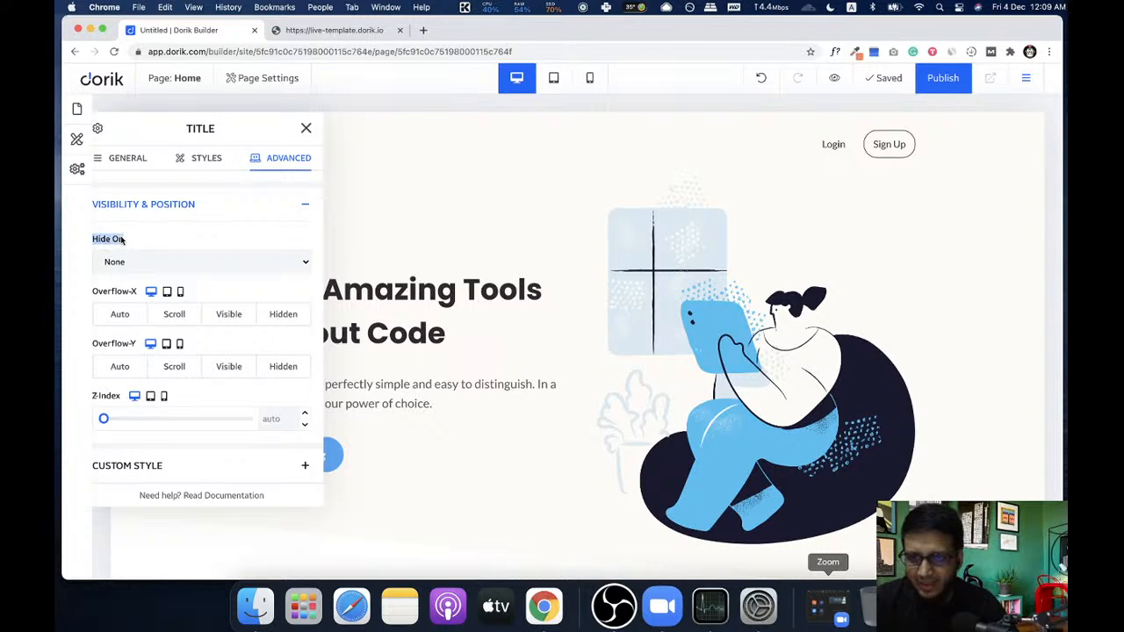
pyautogui.click(161, 266)
pyautogui.click(169, 246)
pyautogui.click(164, 262)
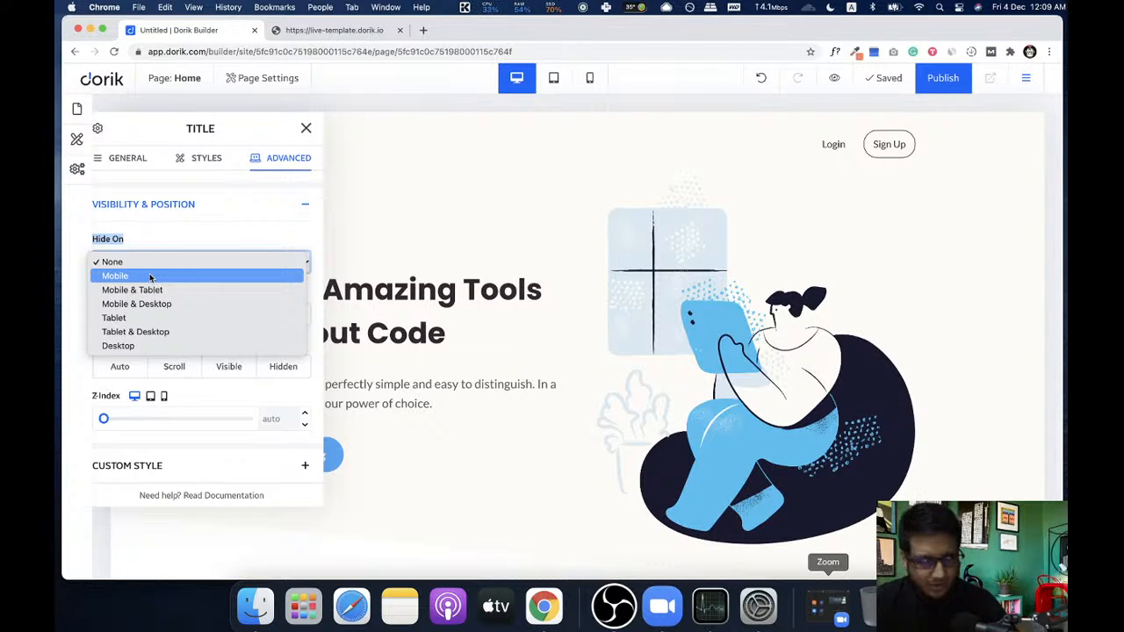
pyautogui.click(150, 278)
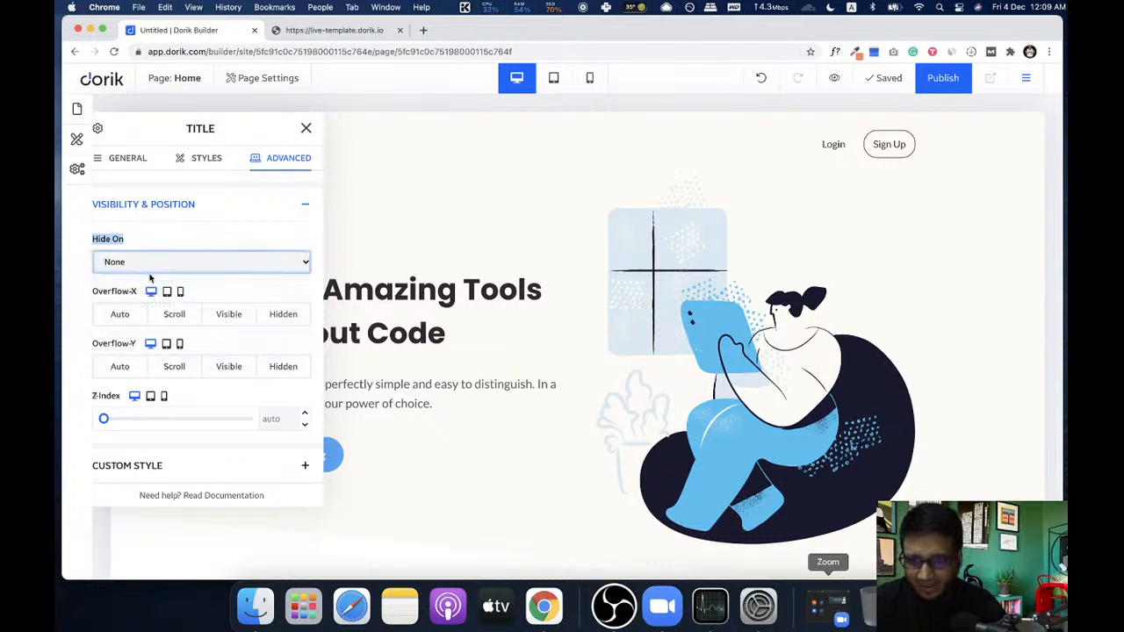
pyautogui.click(306, 129)
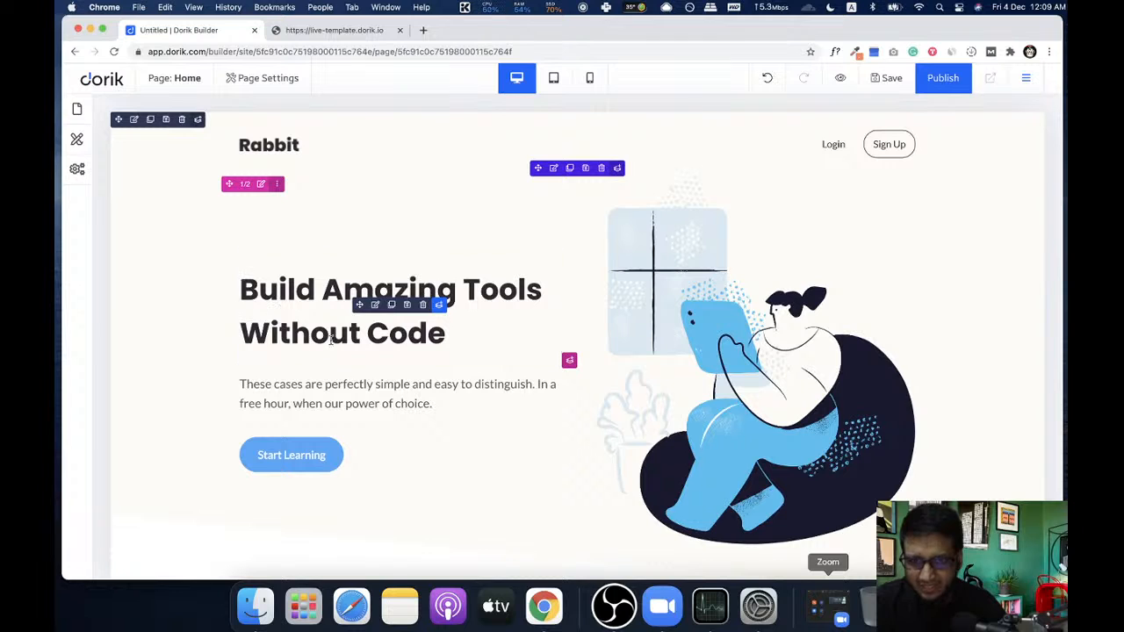
# - Duplicate the hero title and shorten the copy's text to "Build Amazing Tools"
pyautogui.click(393, 307)
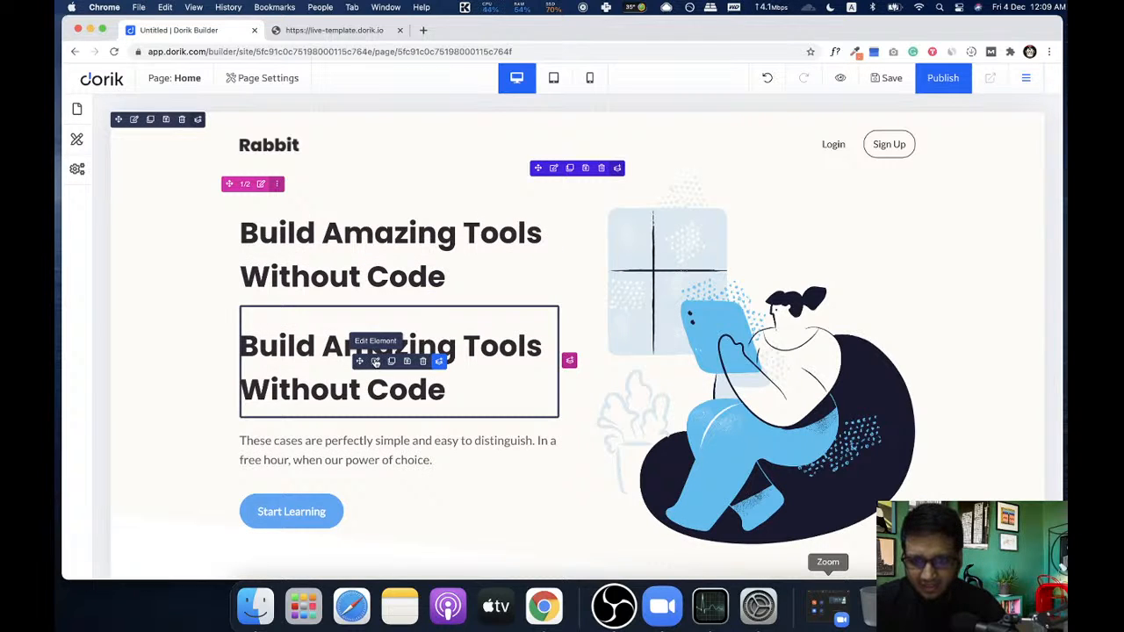
pyautogui.click(376, 362)
pyautogui.click(284, 158)
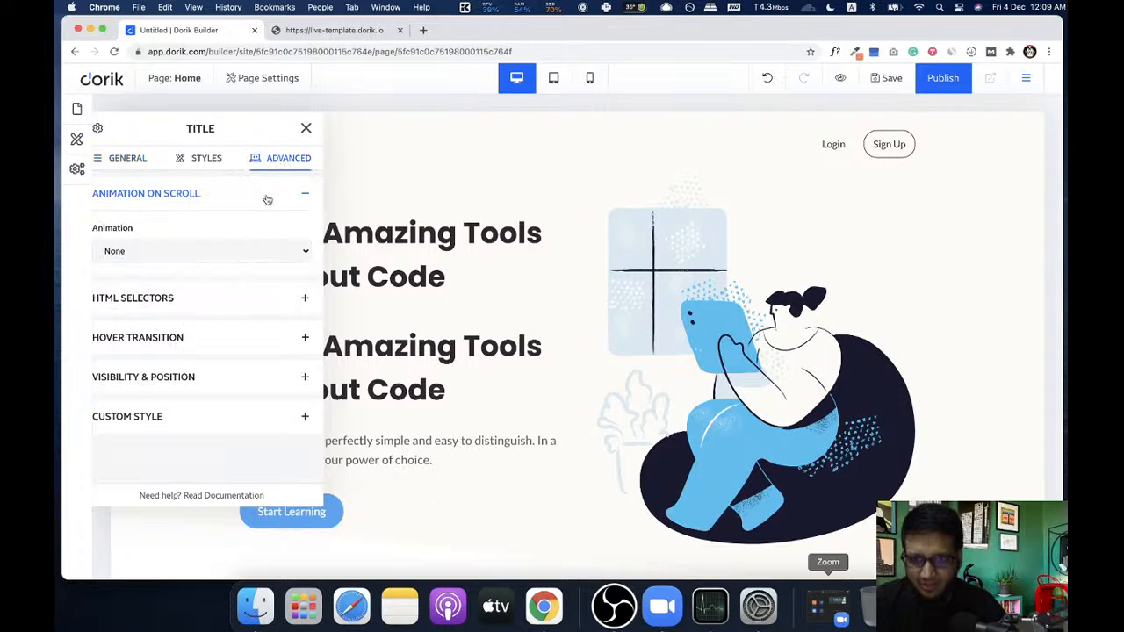
pyautogui.click(130, 158)
pyautogui.moveTo(232, 349); pyautogui.dragTo(176, 348)
pyautogui.press('BackSpace')
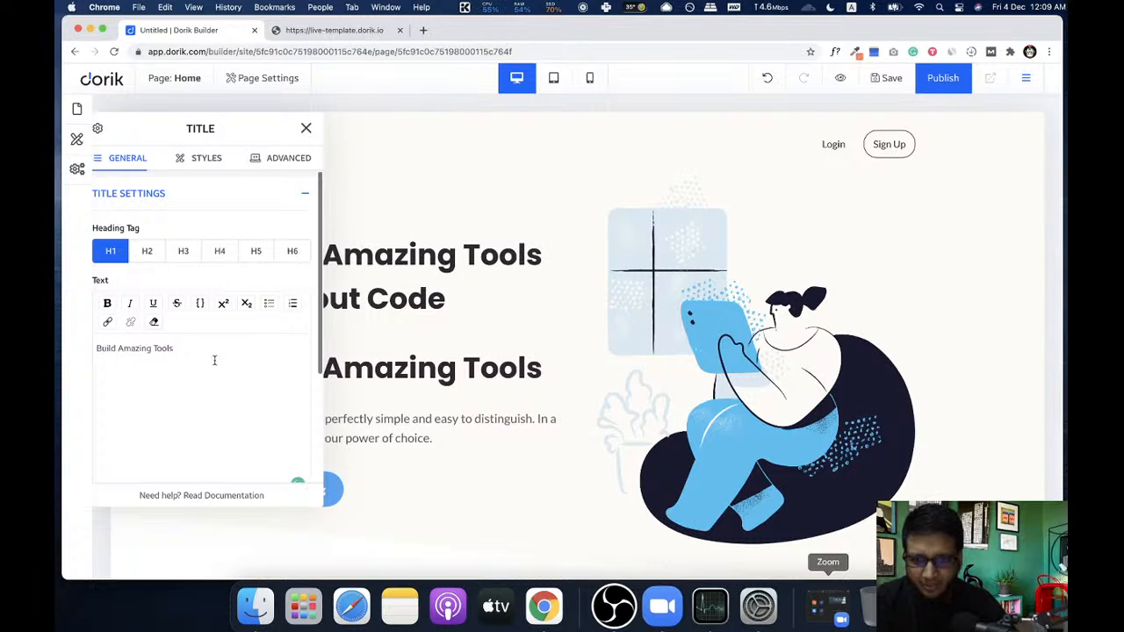
# - Move the duplicate title's settings clear of the headings and open its Hide On device choices
pyautogui.moveTo(351, 132); pyautogui.dragTo(740, 161)
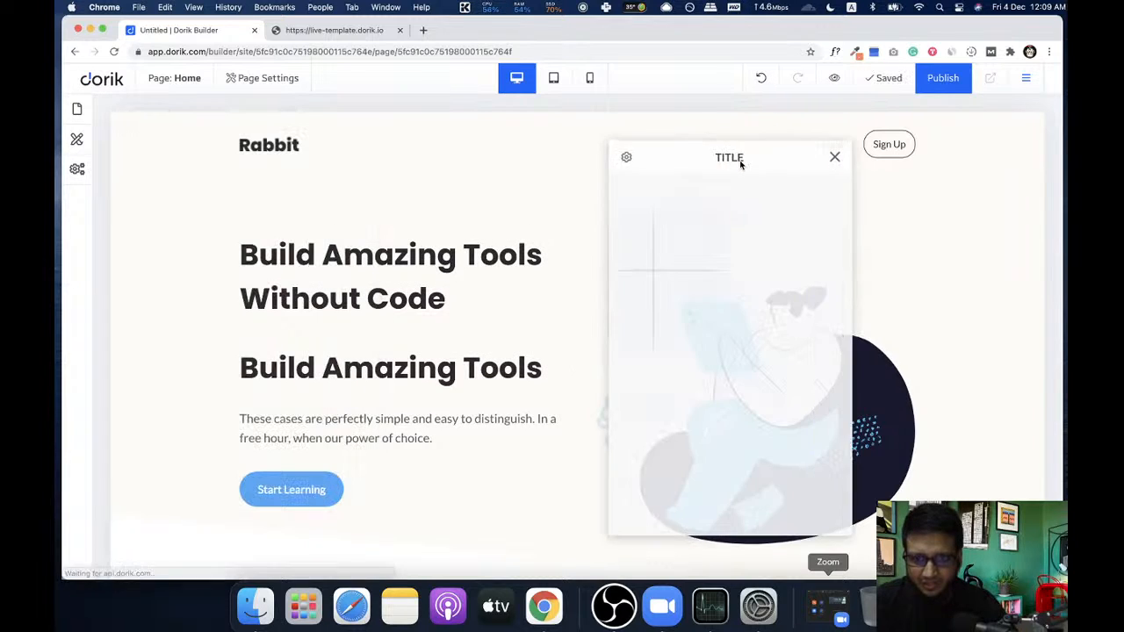
pyautogui.click(803, 187)
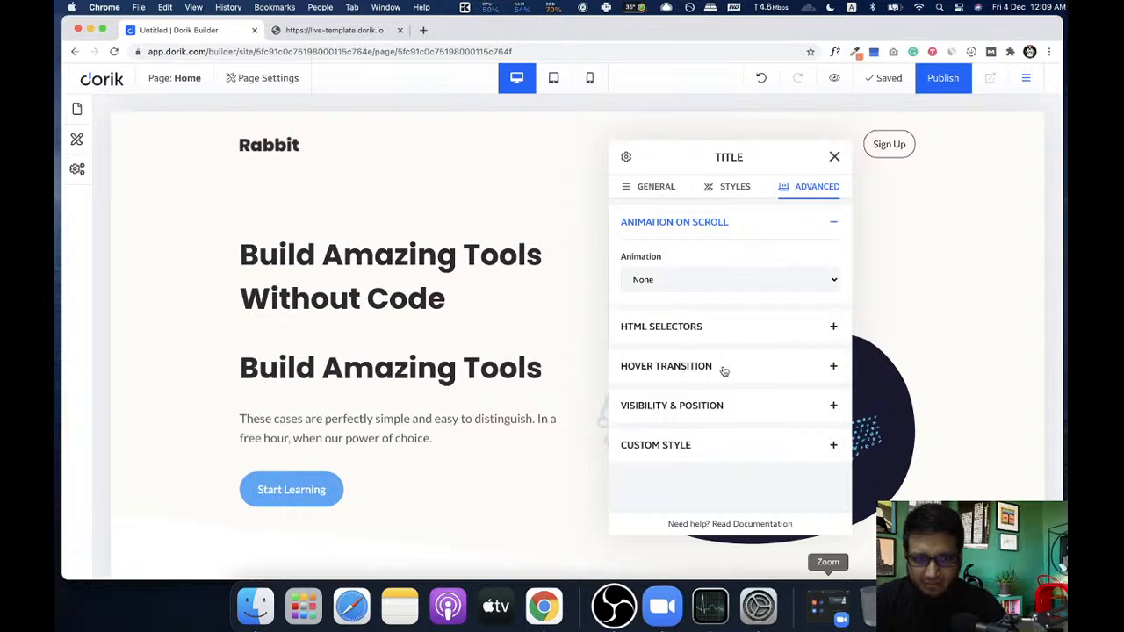
pyautogui.click(745, 405)
pyautogui.click(682, 290)
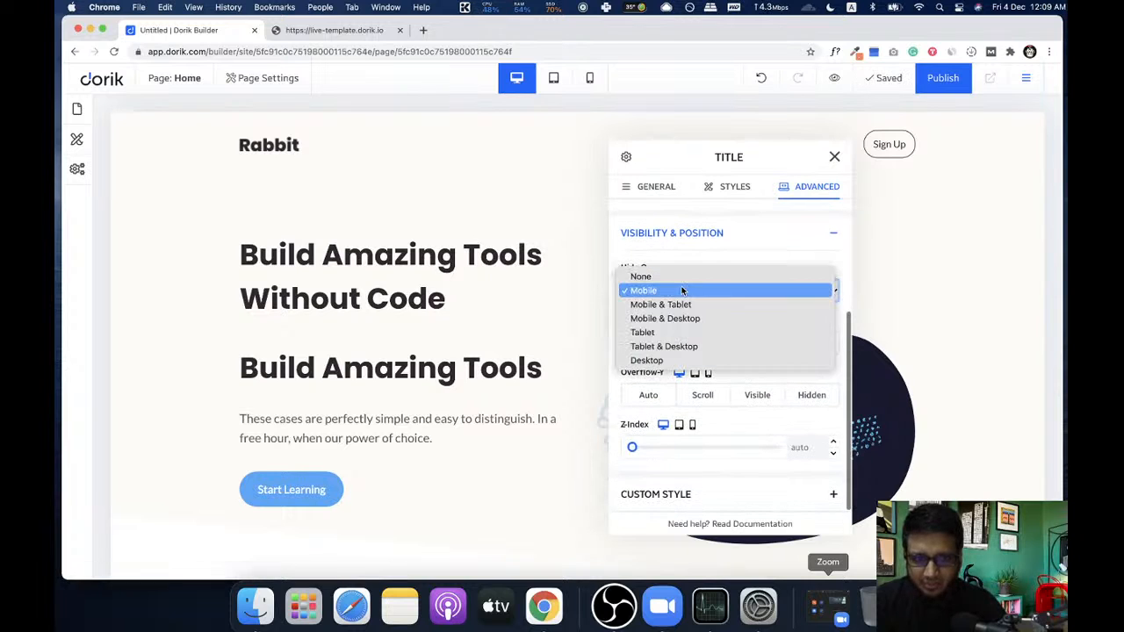
# - Hide the shorter "Build Amazing Tools" title on desktop and check the hero in the mobile preview before returning to desktop view
pyautogui.click(672, 360)
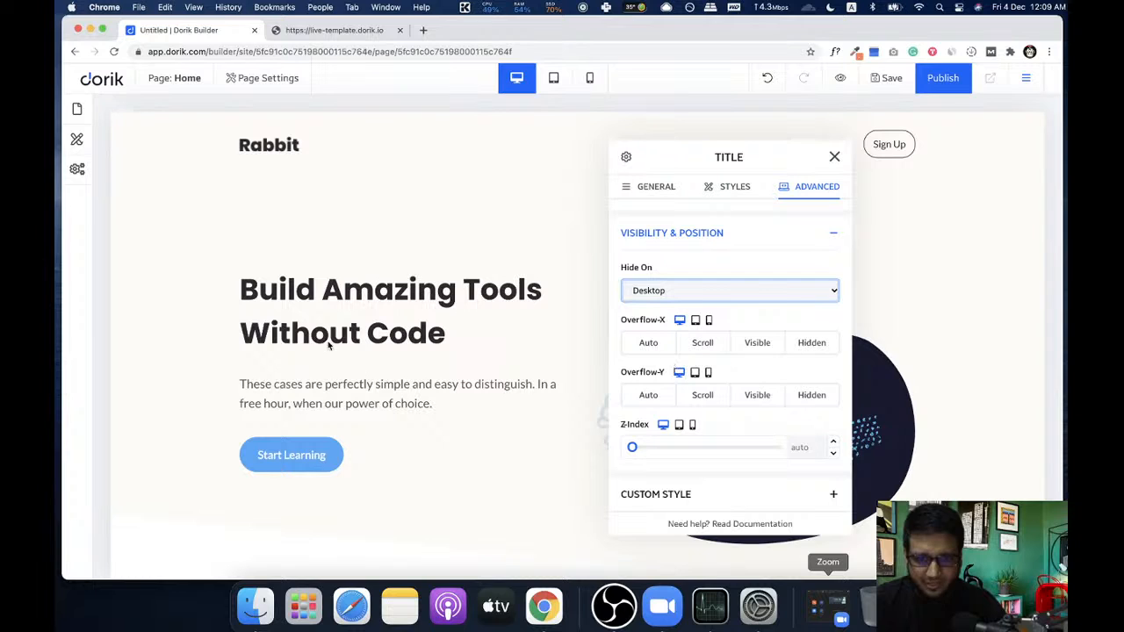
pyautogui.click(834, 156)
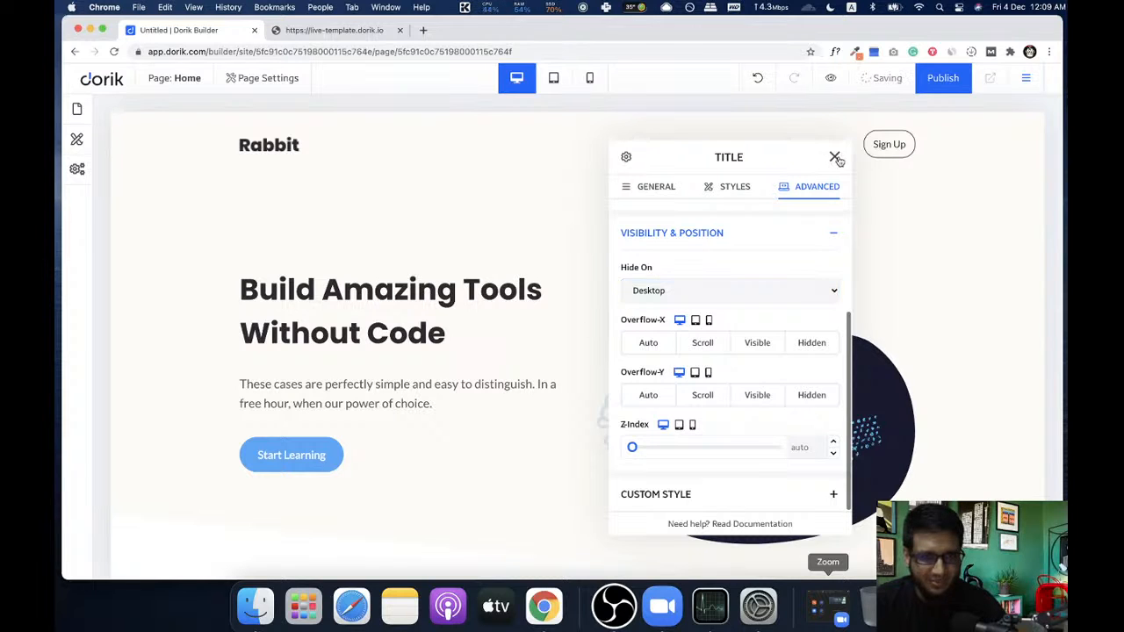
pyautogui.click(589, 80)
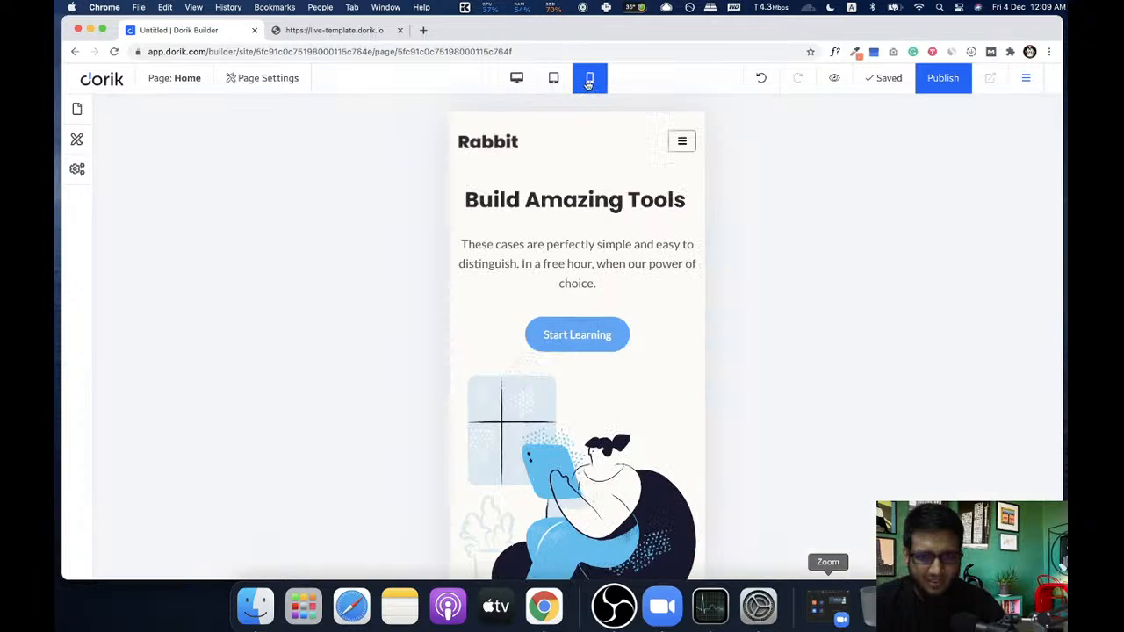
pyautogui.click(518, 79)
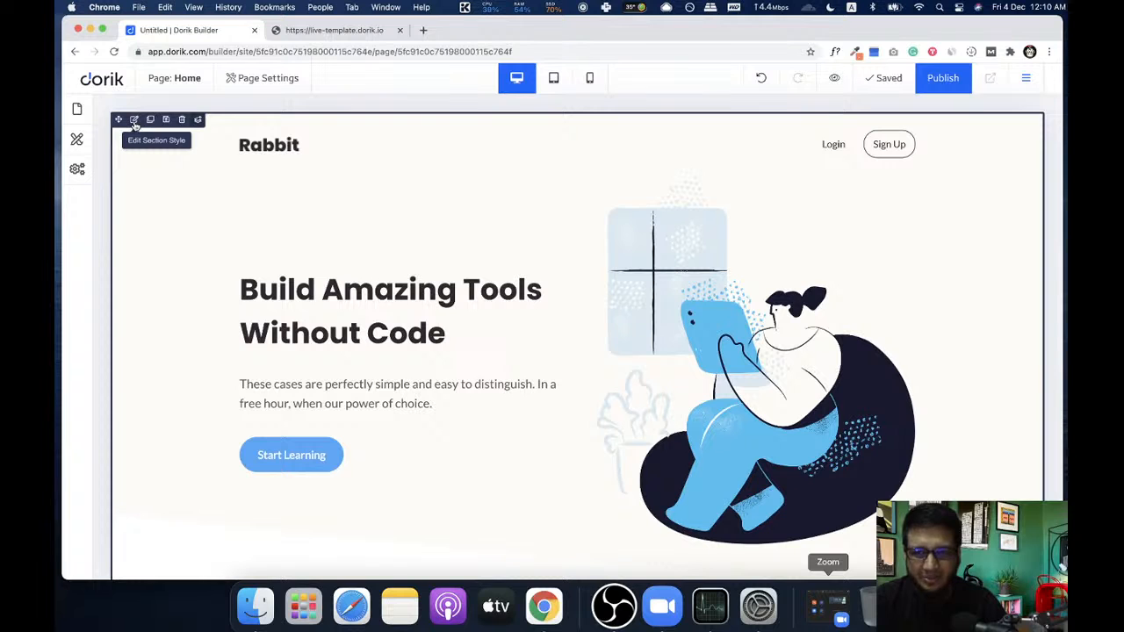
# - Duplicate the whole hero section
pyautogui.scroll(-1, 432, 254)
pyautogui.scroll(1, 432, 254)
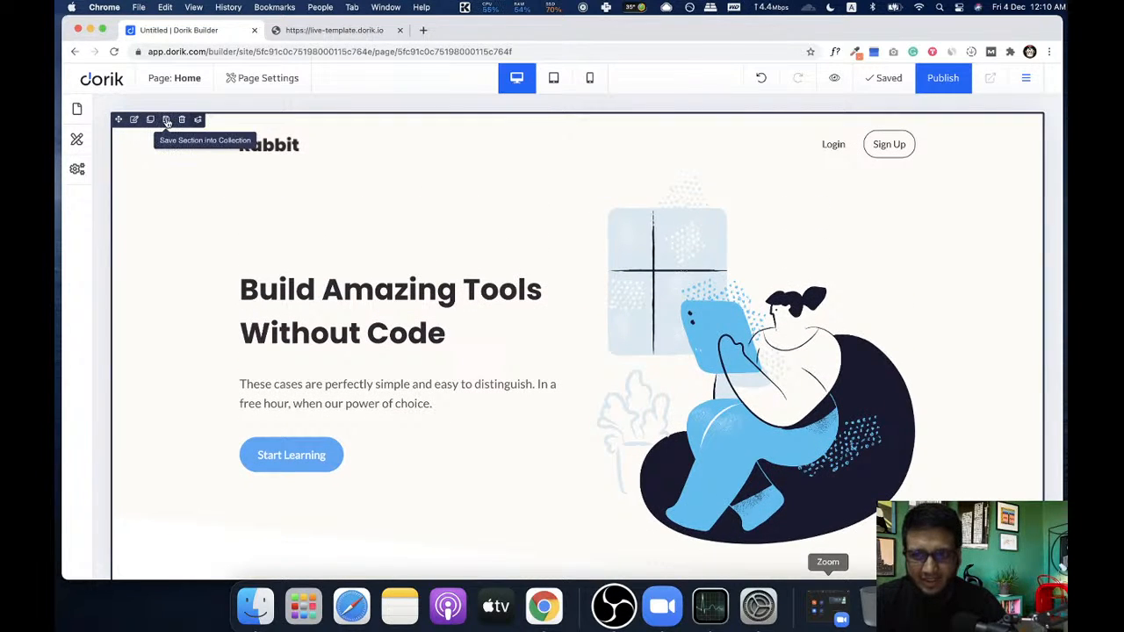
pyautogui.click(150, 120)
pyautogui.scroll(-3, 336, 295)
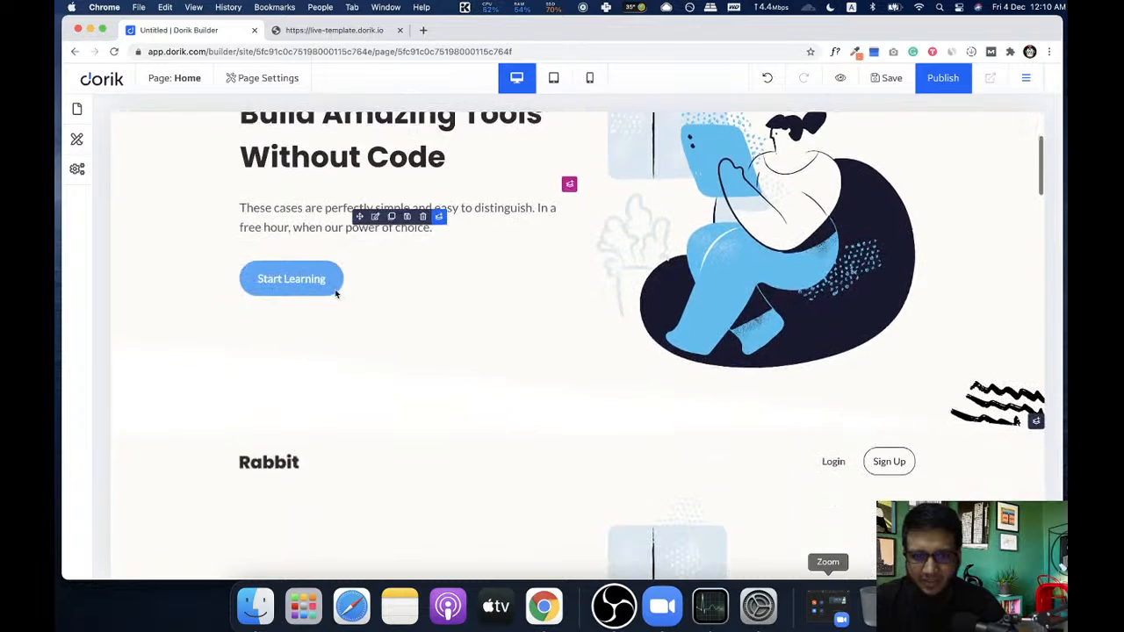
# - Change the duplicated hero section's background style to Color with the light blue global color rgba(72, 166, 250, 0.5)
pyautogui.click(140, 332)
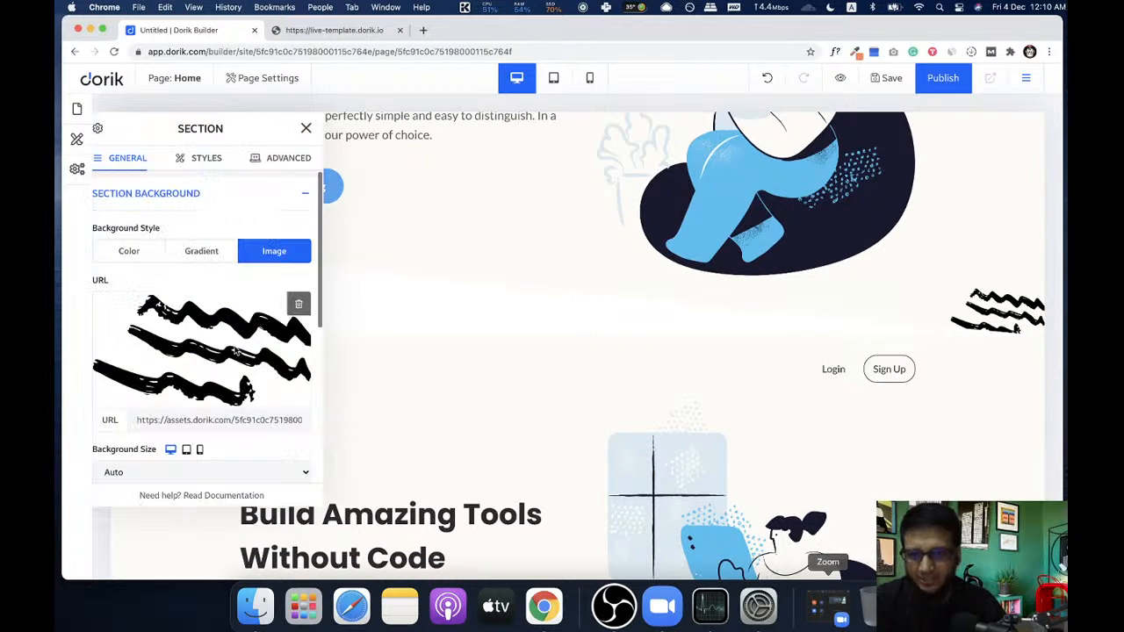
pyautogui.scroll(-6, 237, 387)
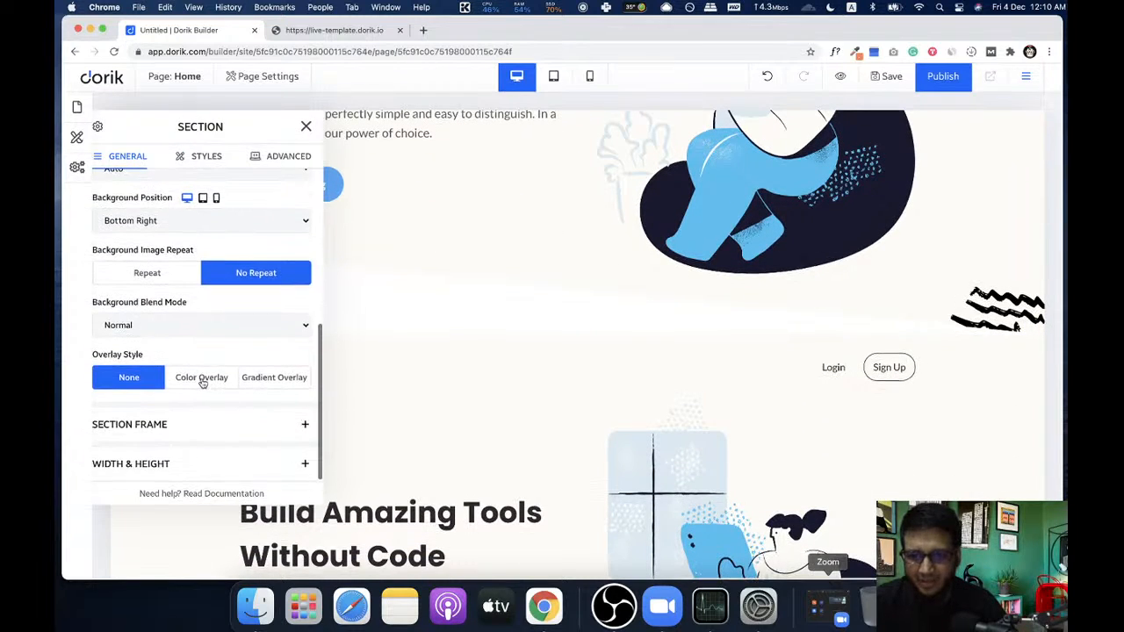
pyautogui.scroll(6, 202, 373)
pyautogui.click(130, 251)
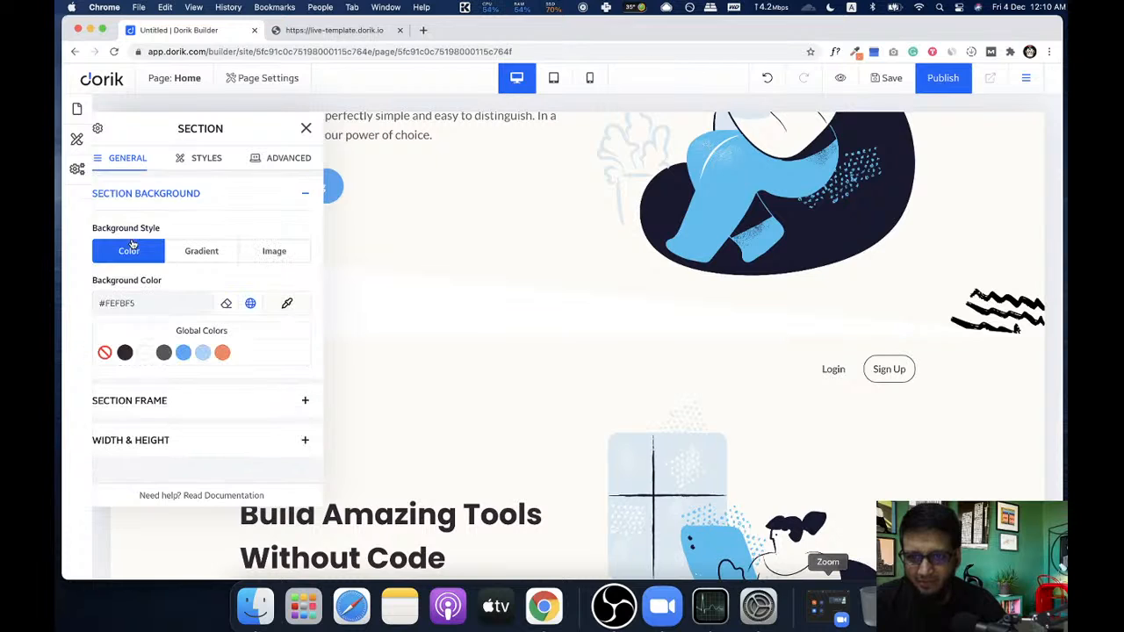
pyautogui.click(203, 353)
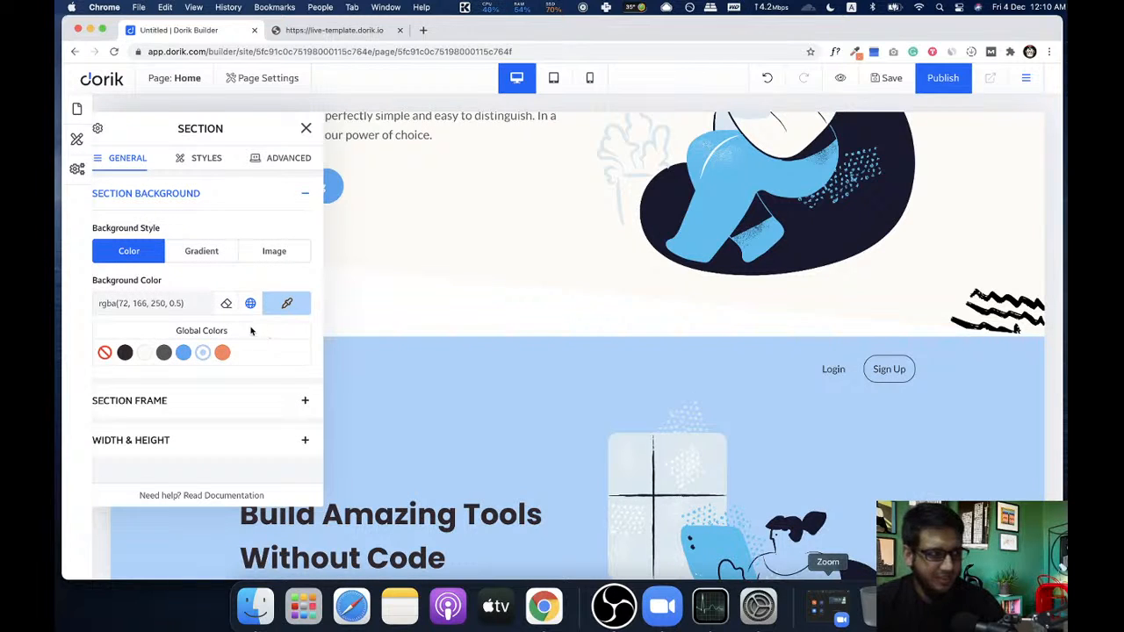
pyautogui.click(305, 128)
# - Set the original cream hero section's visibility to hide on Mobile
pyautogui.scroll(5, 176, 141)
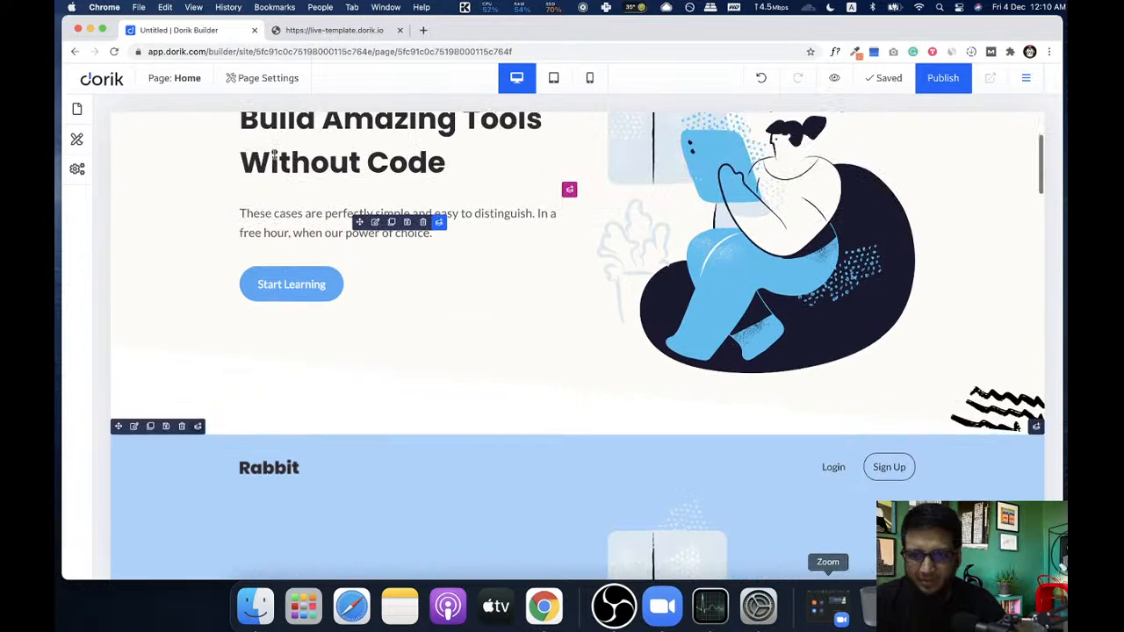
pyautogui.click(145, 120)
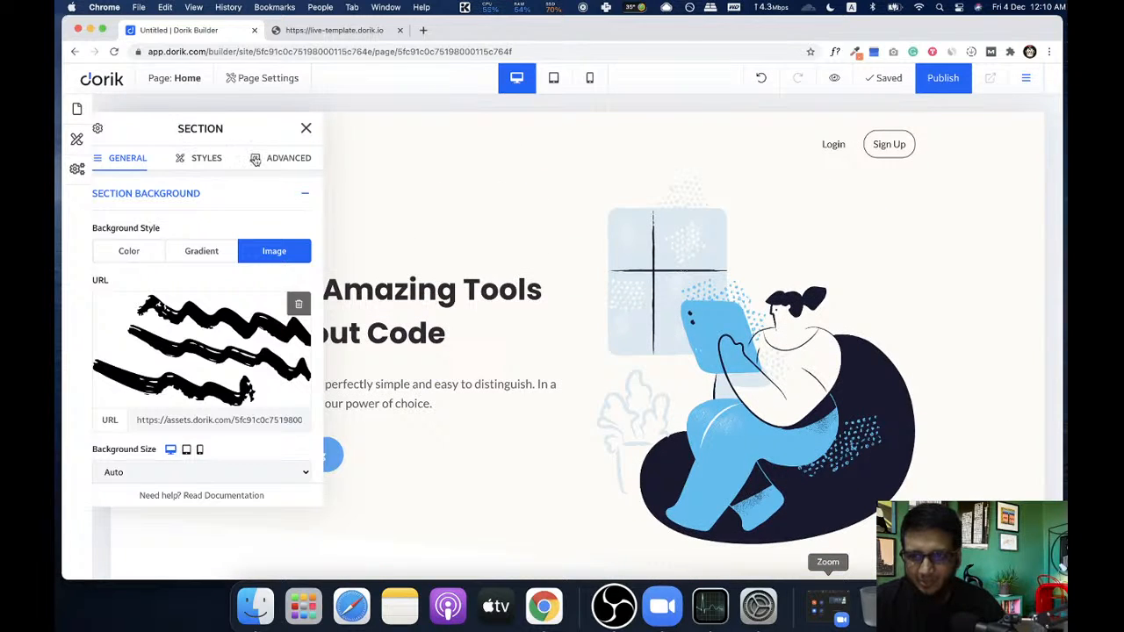
pyautogui.click(281, 160)
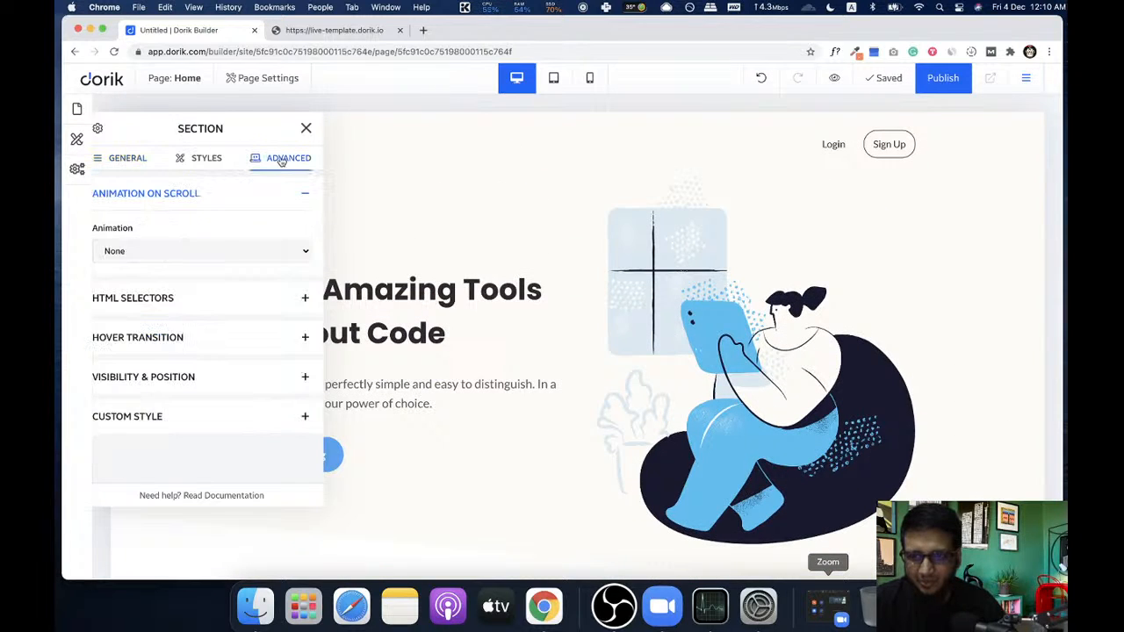
pyautogui.click(192, 377)
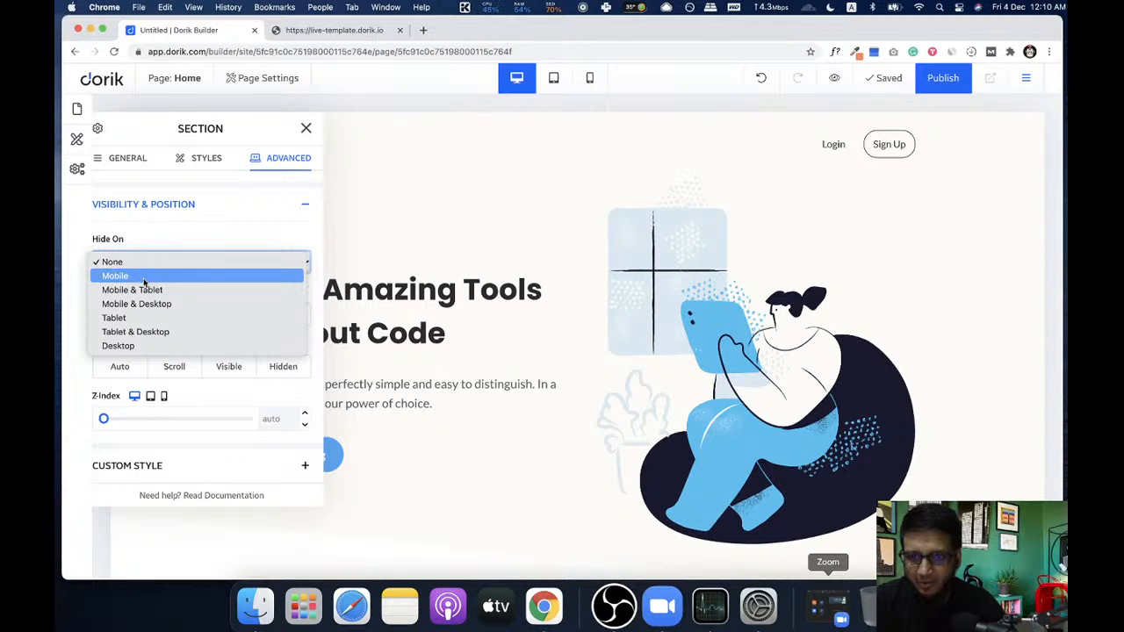
pyautogui.click(285, 173)
pyautogui.click(306, 129)
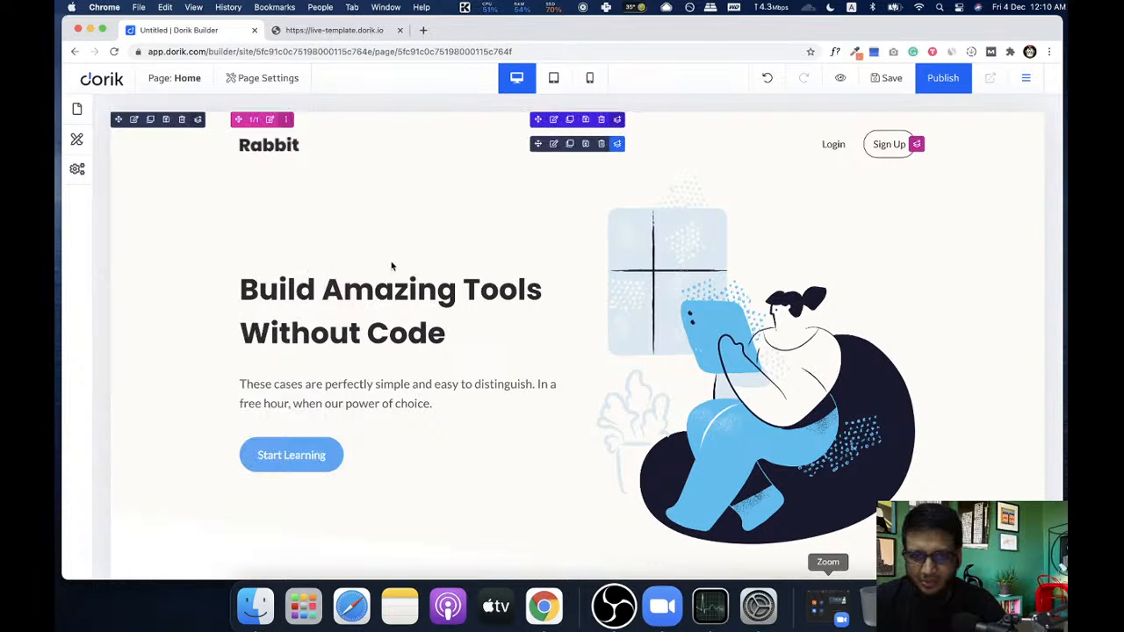
# - Set the blue duplicate hero section's visibility to hide on Desktop
pyautogui.scroll(-5, 395, 263)
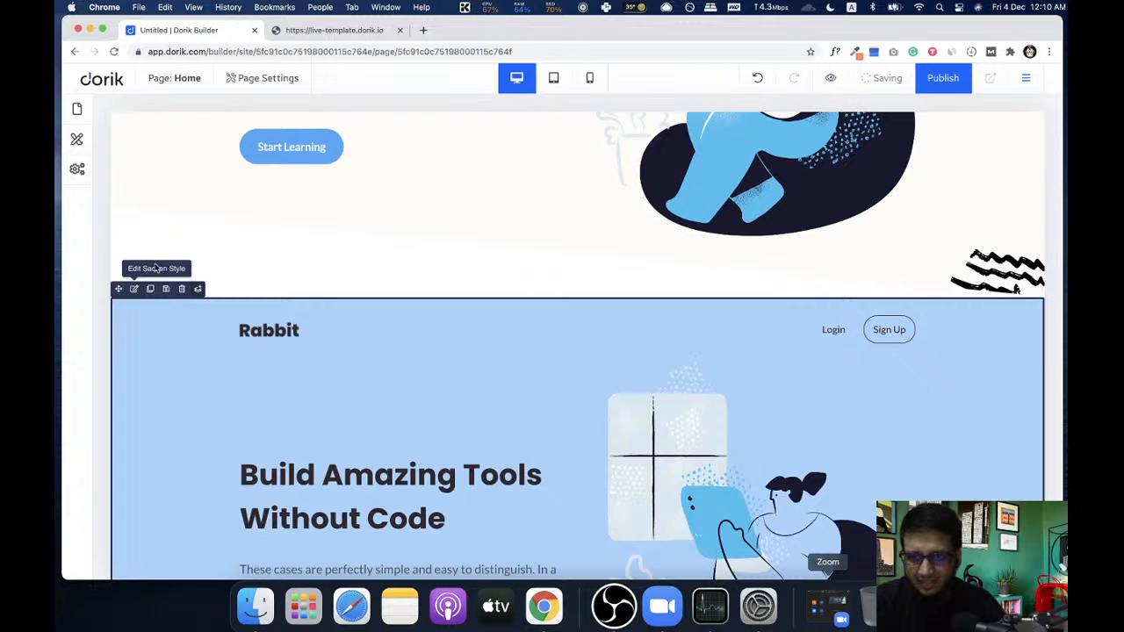
pyautogui.click(134, 289)
pyautogui.click(289, 159)
pyautogui.click(205, 374)
pyautogui.scroll(-2, 208, 378)
pyautogui.click(170, 261)
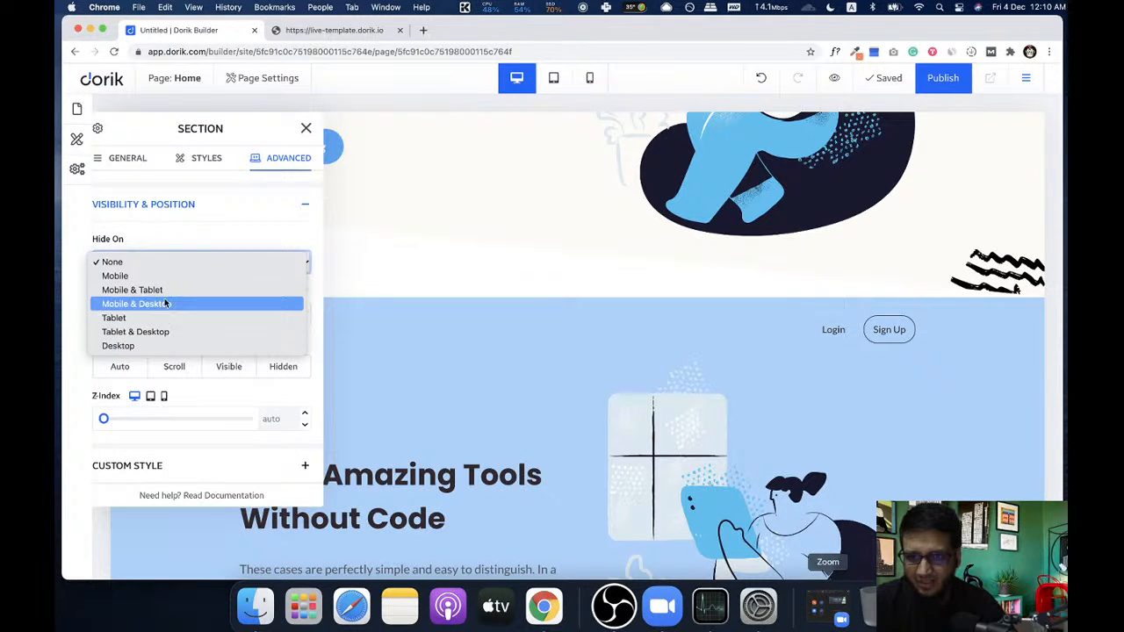
pyautogui.click(157, 345)
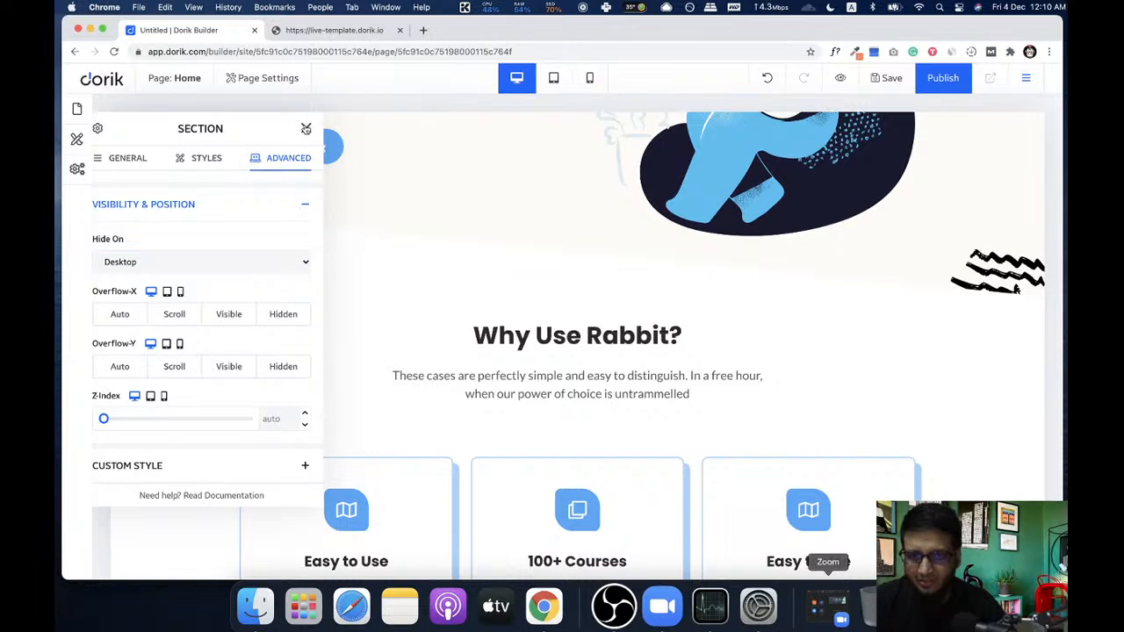
pyautogui.click(305, 129)
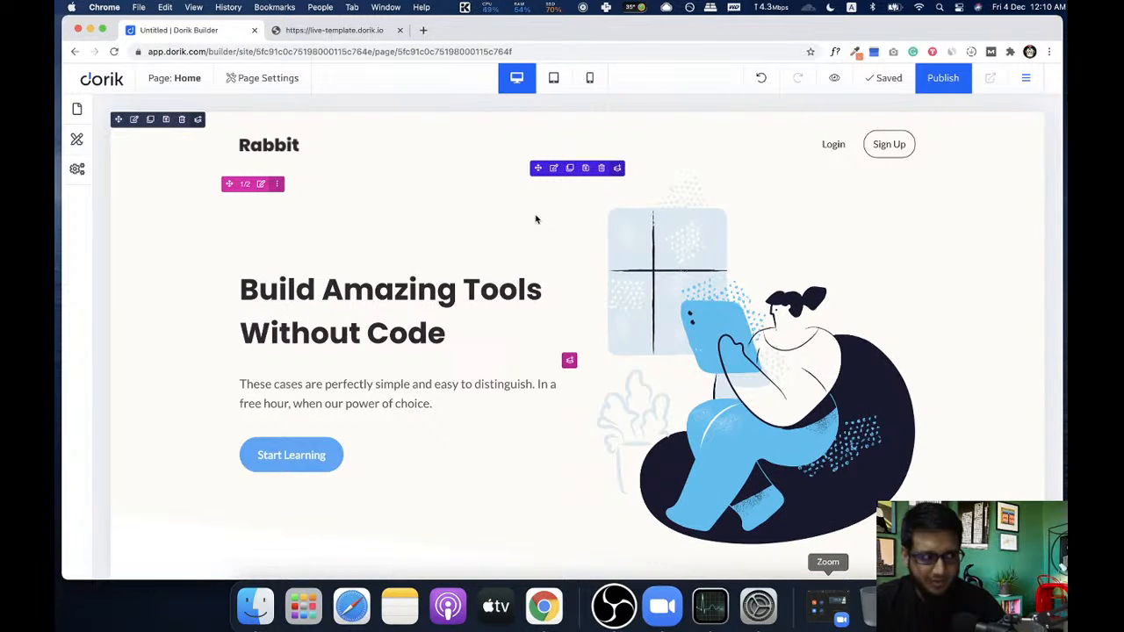
# - Compare which hero section appears in the mobile preview and in the desktop view
pyautogui.click(590, 79)
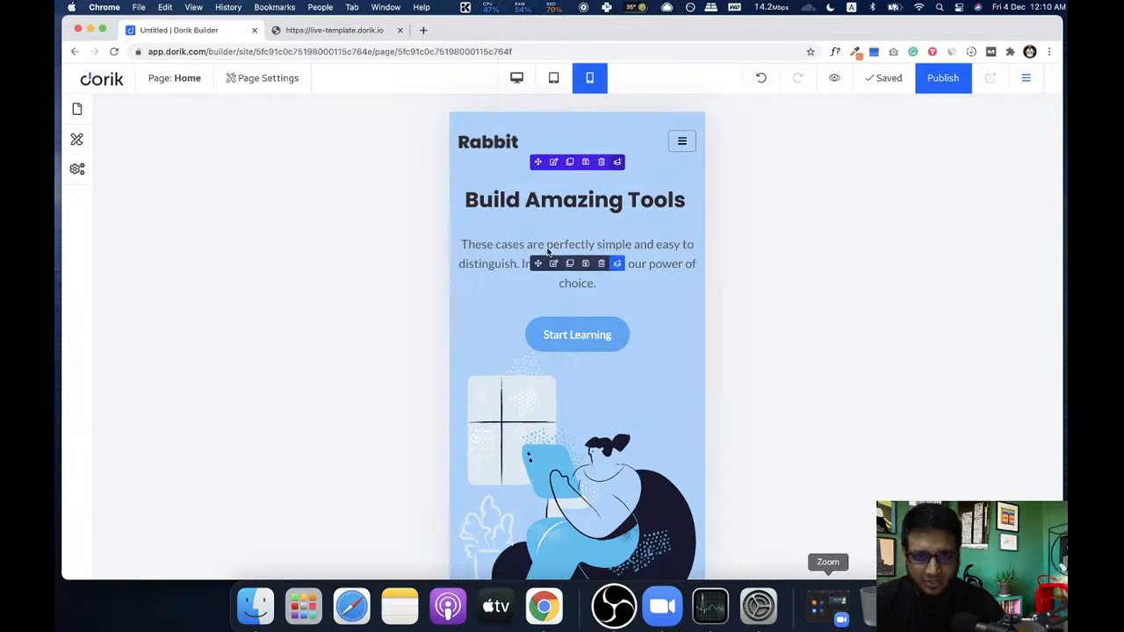
pyautogui.scroll(-1, 562, 319)
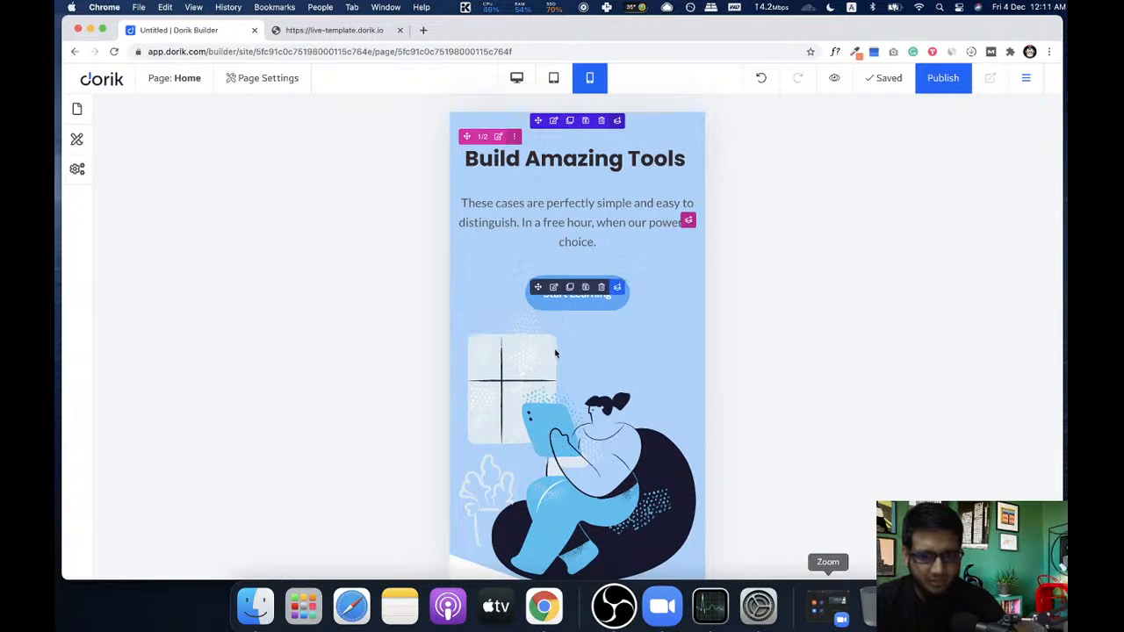
pyautogui.scroll(1, 555, 346)
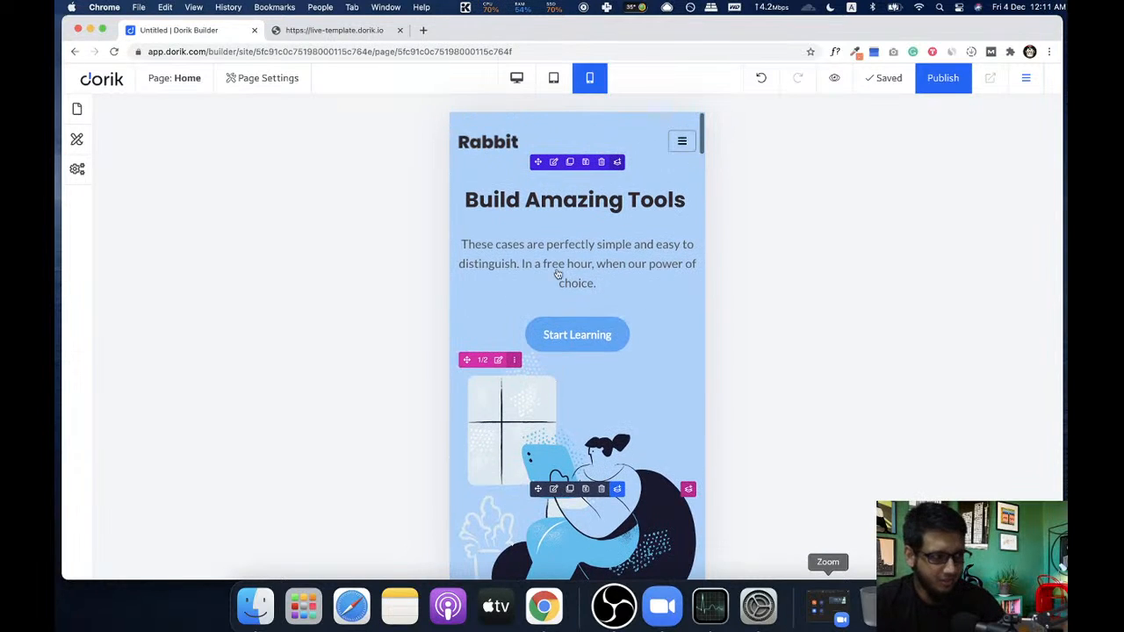
pyautogui.click(517, 80)
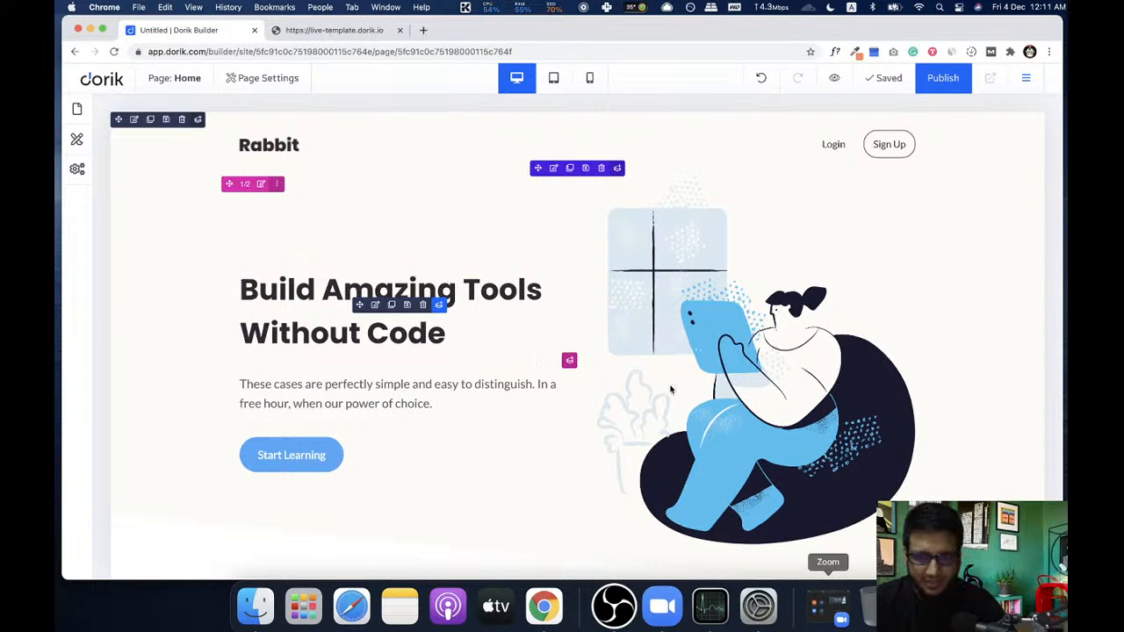
pyautogui.scroll(-5, 359, 316)
pyautogui.scroll(3, 359, 313)
pyautogui.scroll(2, 359, 313)
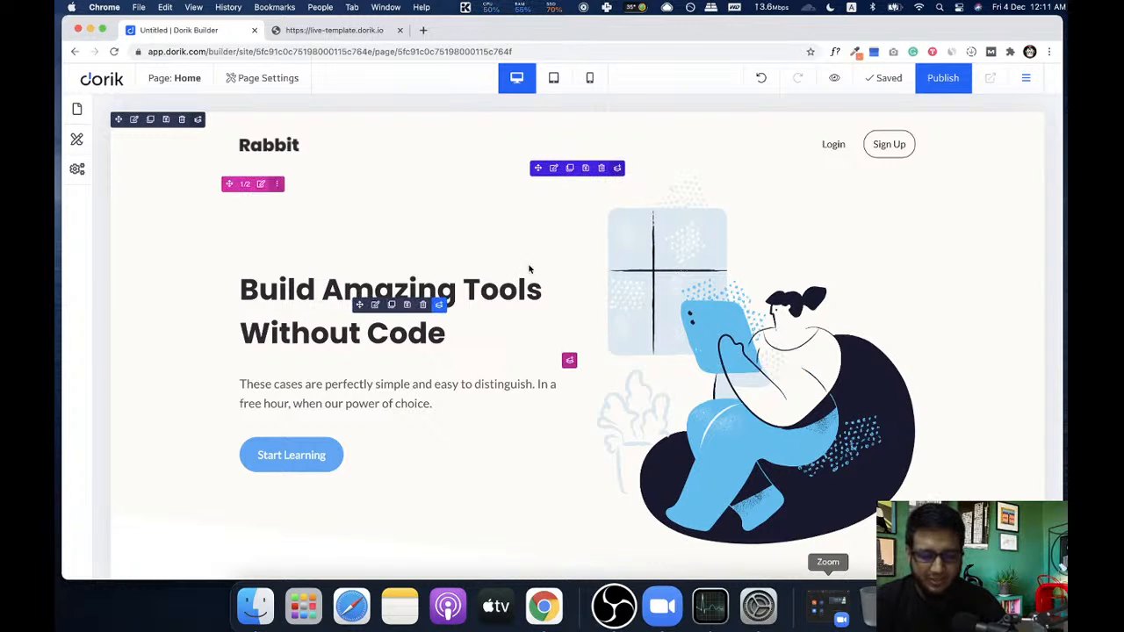
# - In mobile view, set the "100+ Courses" column's top margin to 50px and link the bottom margin to the same value
pyautogui.click(589, 77)
pyautogui.scroll(-10, 584, 261)
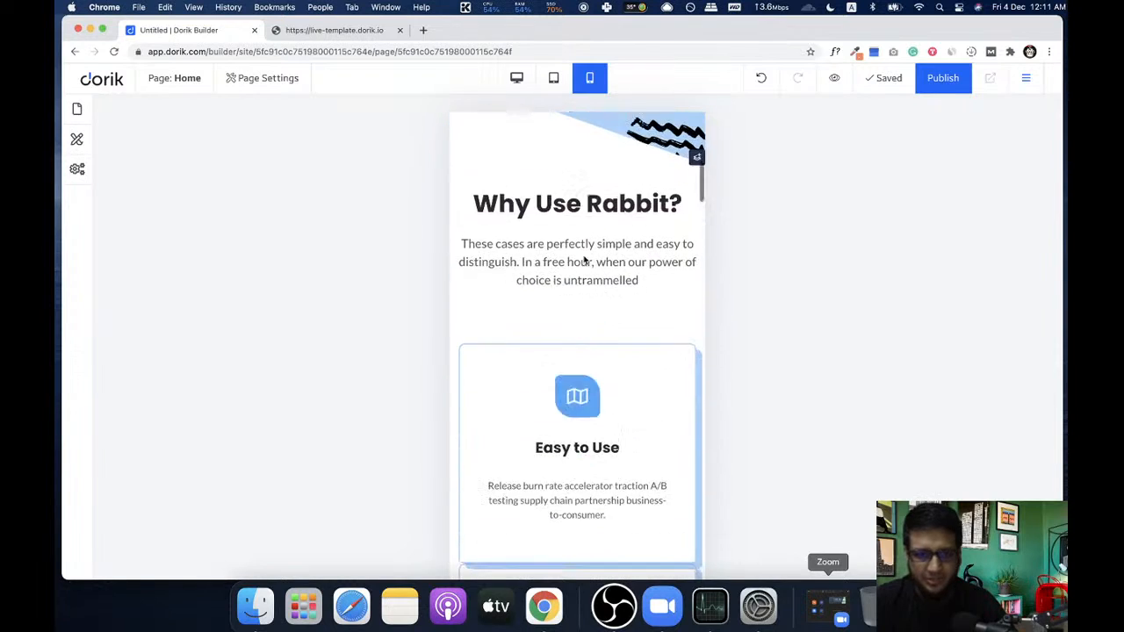
pyautogui.scroll(-3, 584, 261)
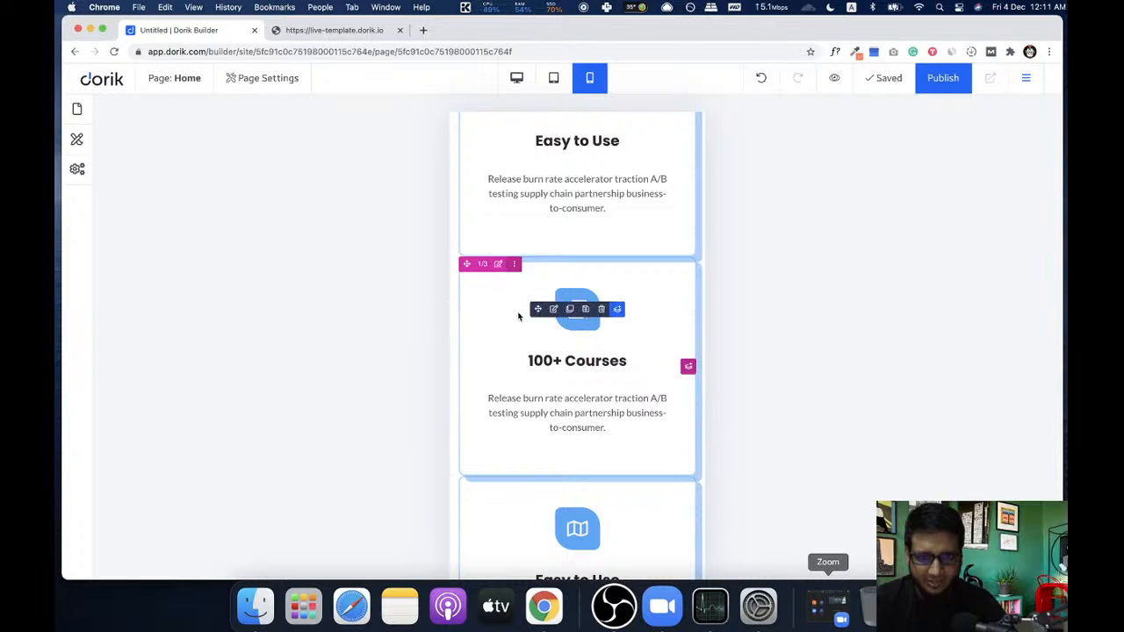
pyautogui.click(499, 265)
pyautogui.click(193, 163)
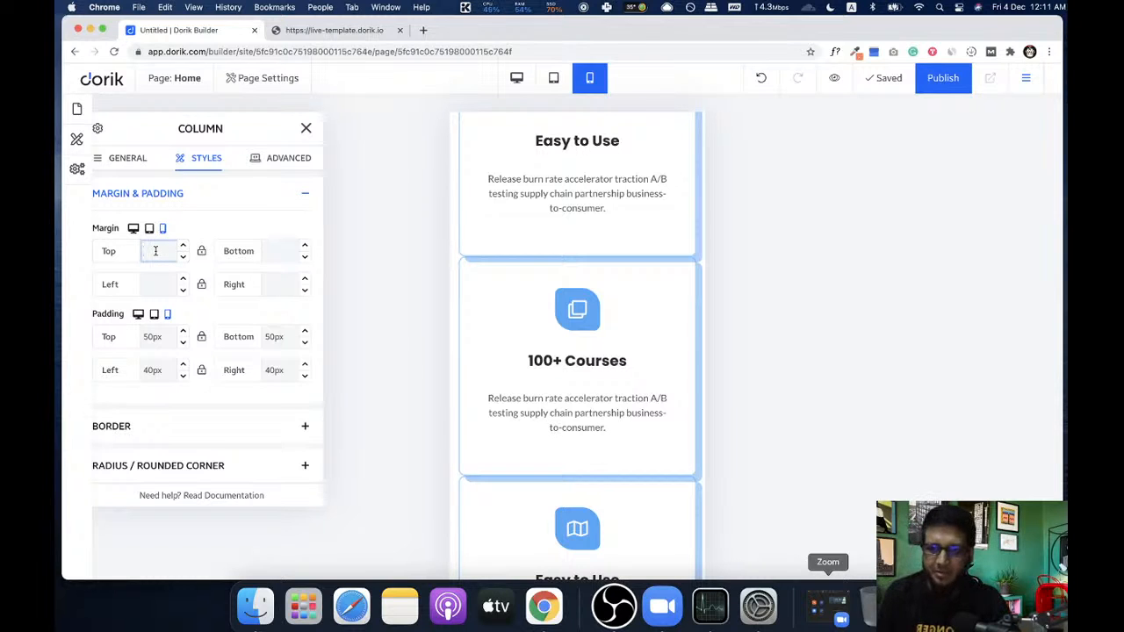
pyautogui.write('50p')
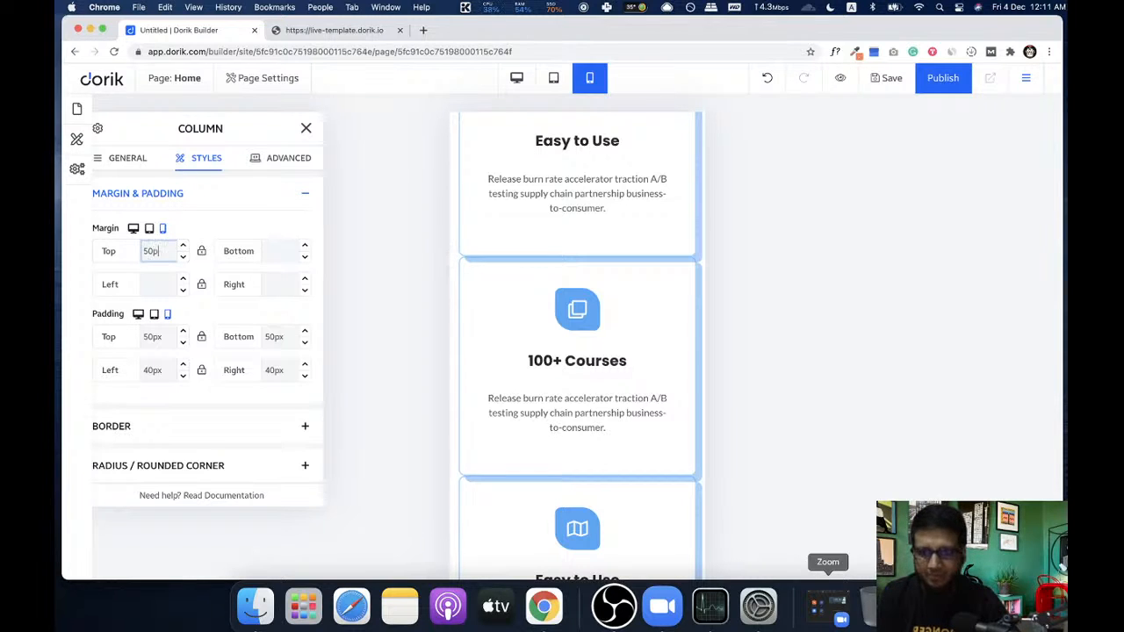
pyautogui.write('x')
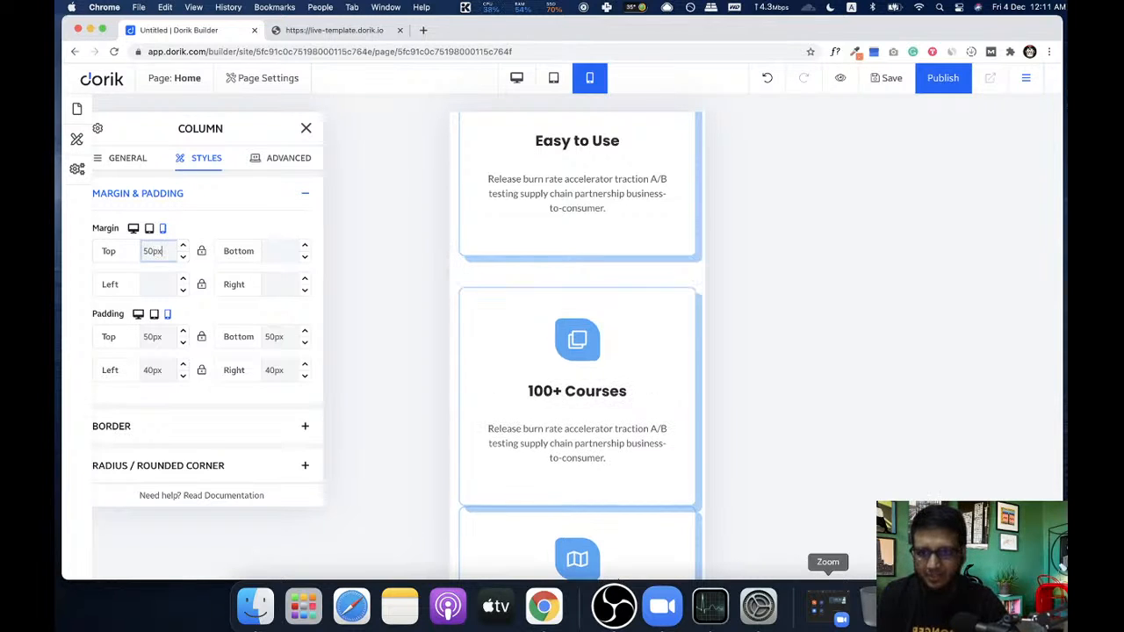
pyautogui.click(202, 251)
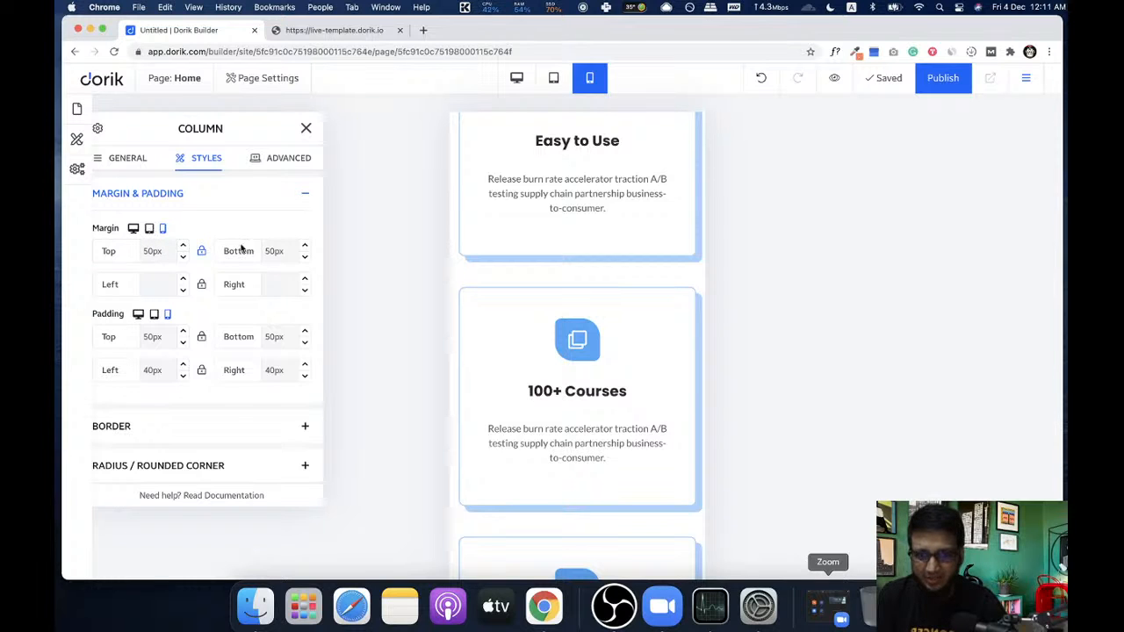
pyautogui.click(306, 129)
# - Review the feature cards and the phone mockup section in mobile view, and return to desktop view
pyautogui.scroll(-10, 545, 268)
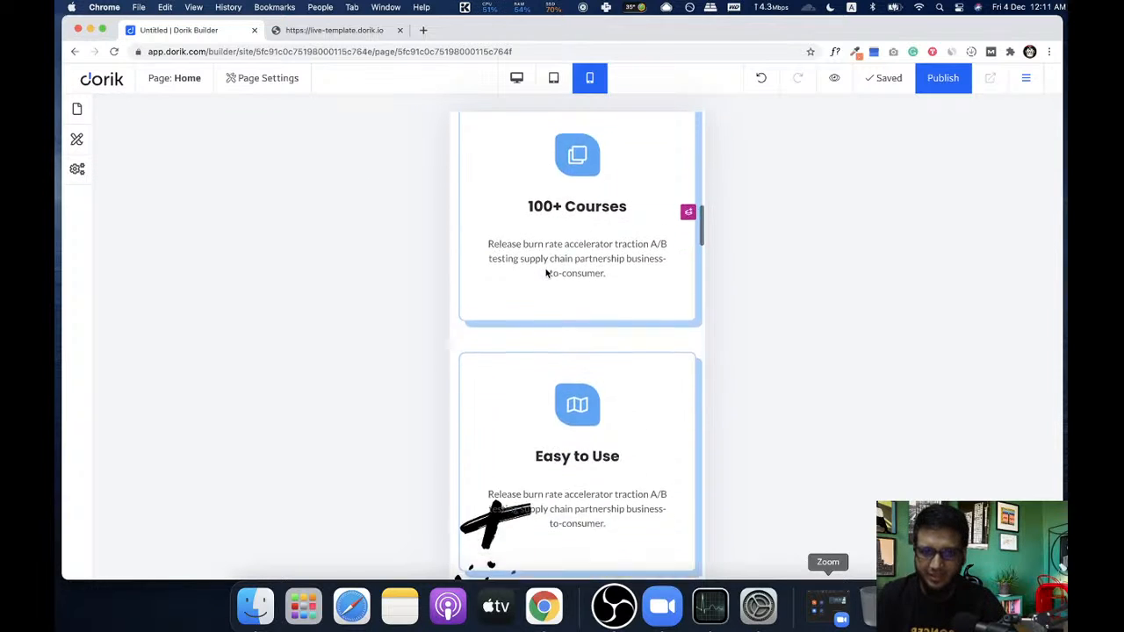
pyautogui.scroll(-3, 545, 274)
pyautogui.scroll(3, 519, 273)
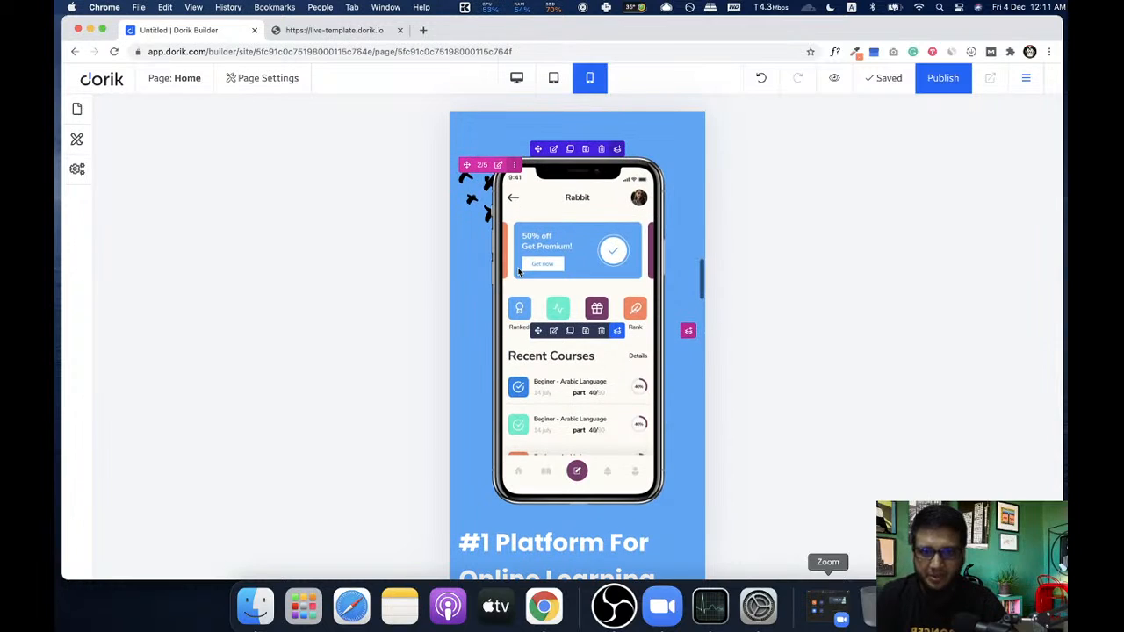
pyautogui.scroll(3, 517, 274)
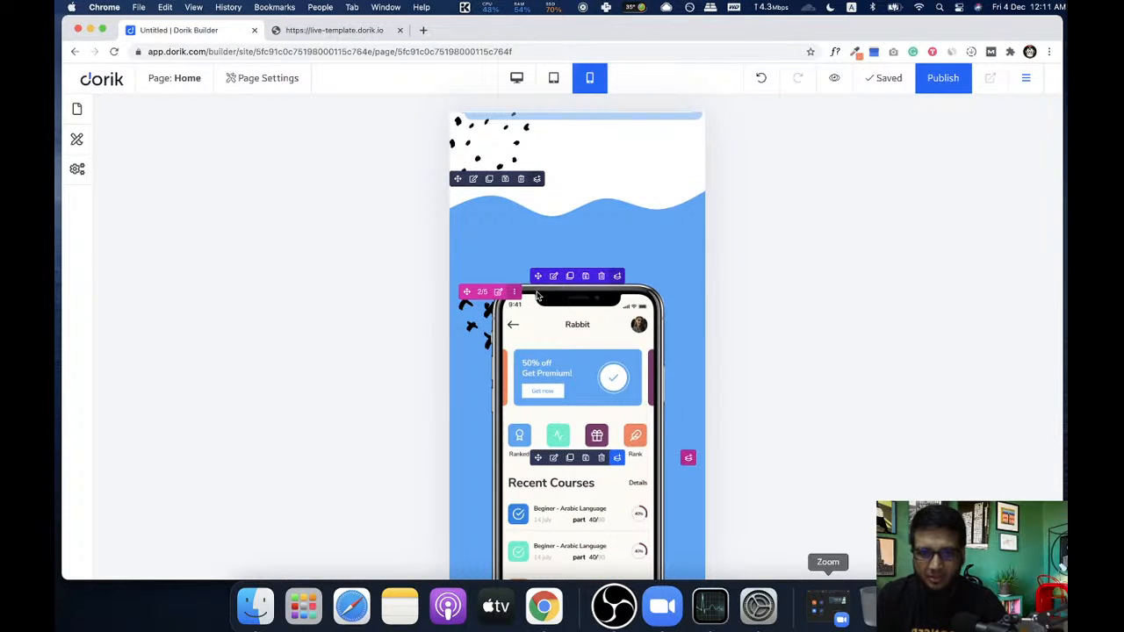
pyautogui.scroll(-2, 562, 342)
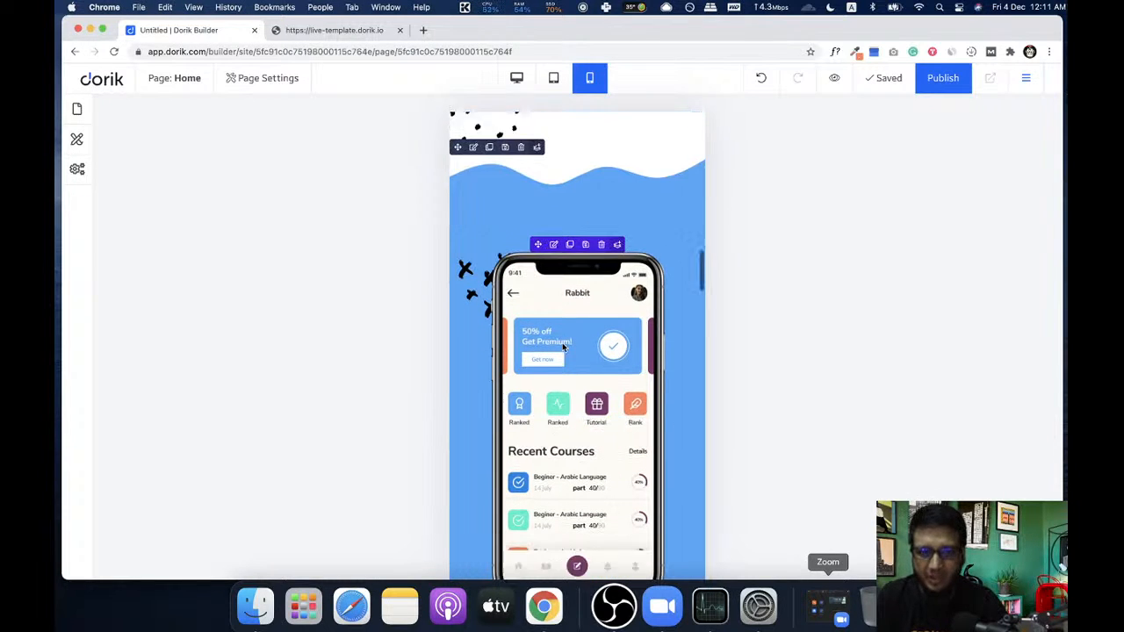
pyautogui.click(518, 79)
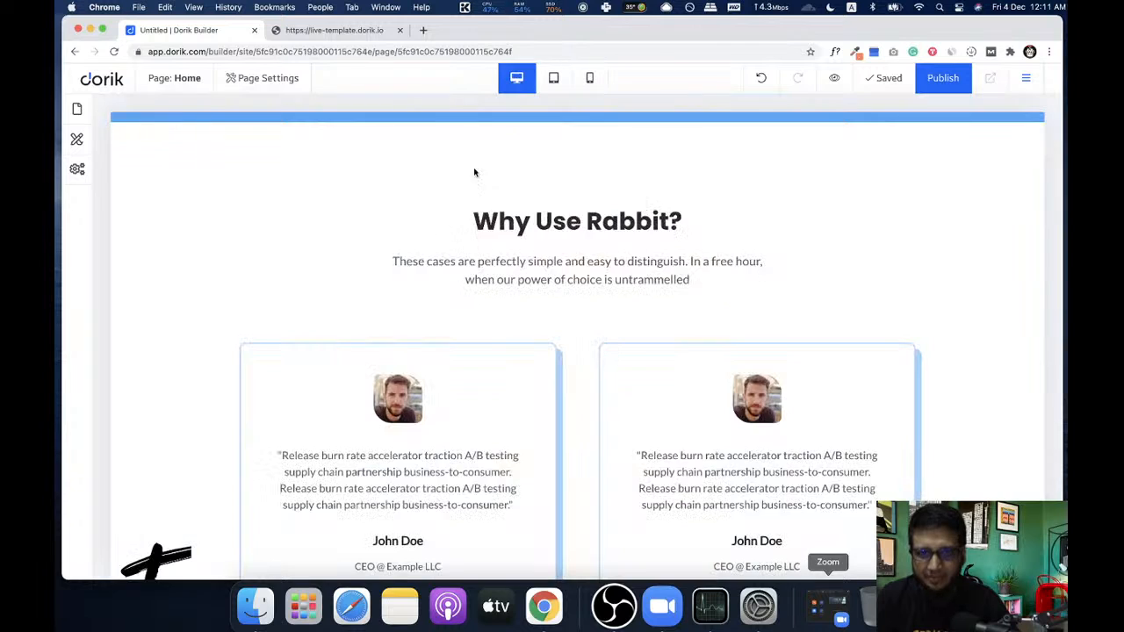
# - Duplicate the blue "#1 Platform For Online Learning" section and move the copy's phone mockup column after its text column
pyautogui.scroll(2, 408, 302)
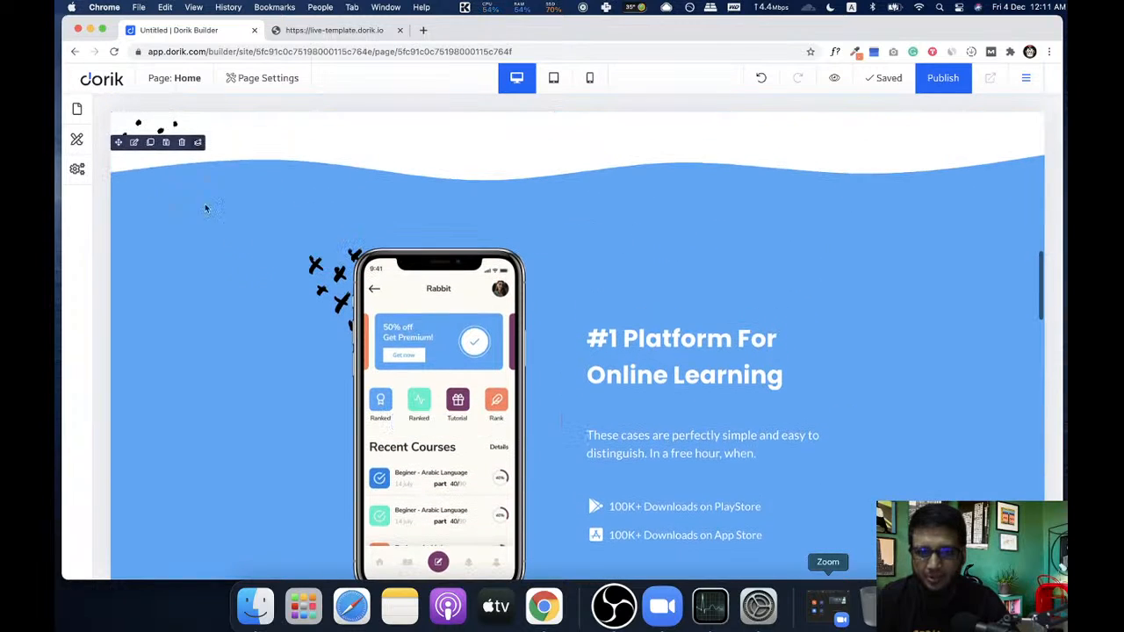
pyautogui.click(151, 143)
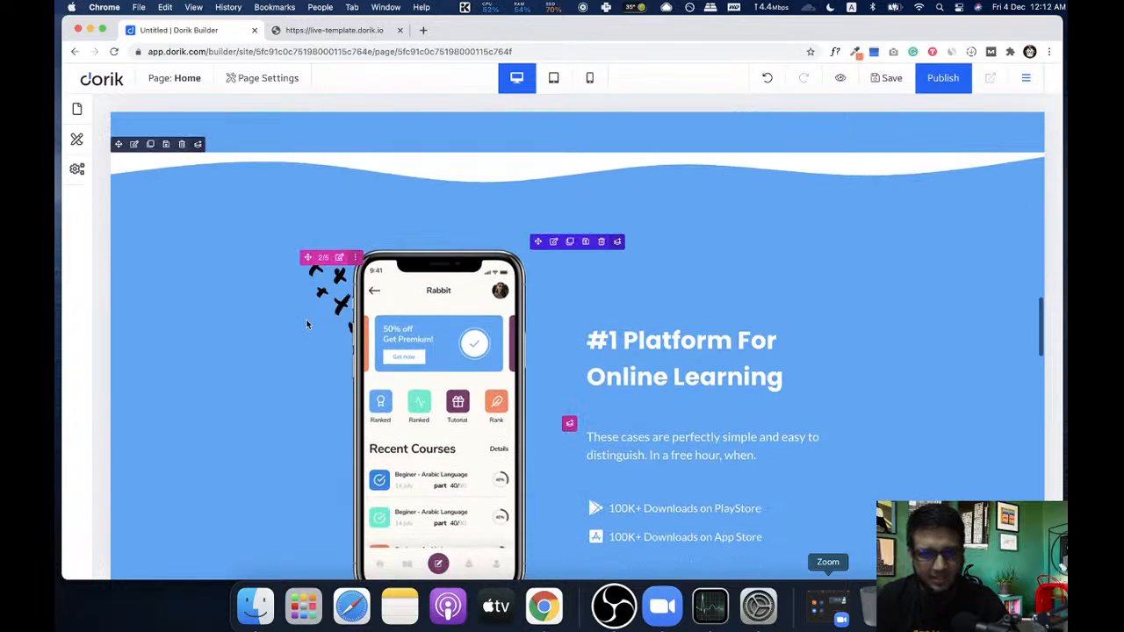
pyautogui.moveTo(309, 257); pyautogui.dragTo(615, 290)
pyautogui.scroll(2, 431, 252)
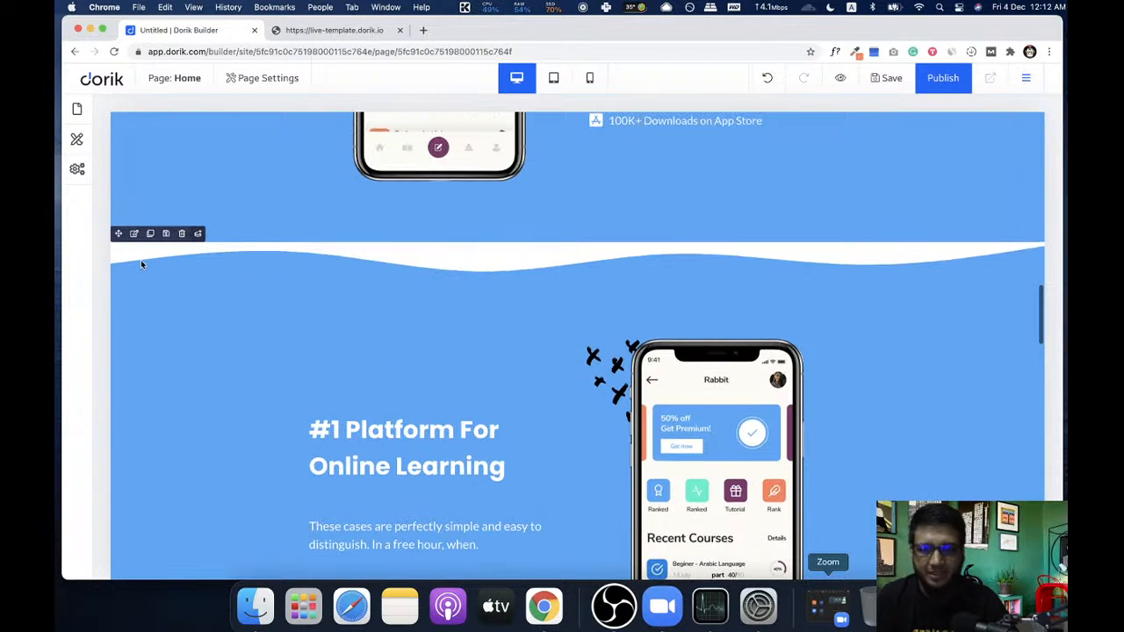
# - Check in mobile view how the columns of the original and duplicated phone mockup sections stack
pyautogui.scroll(2, 221, 245)
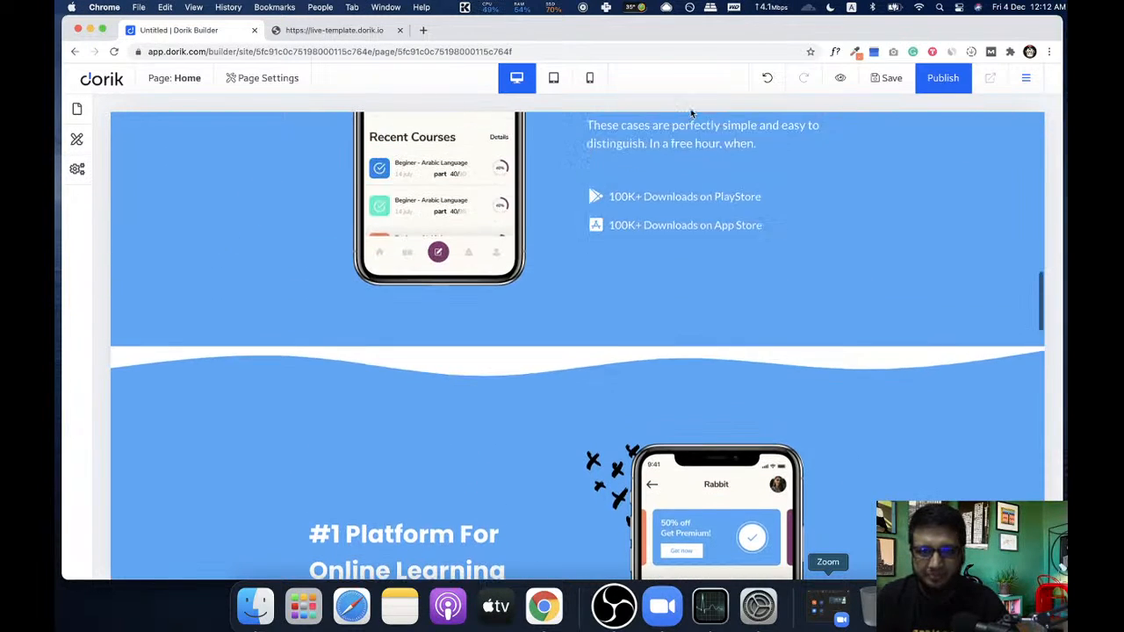
pyautogui.click(588, 78)
pyautogui.scroll(-5, 541, 263)
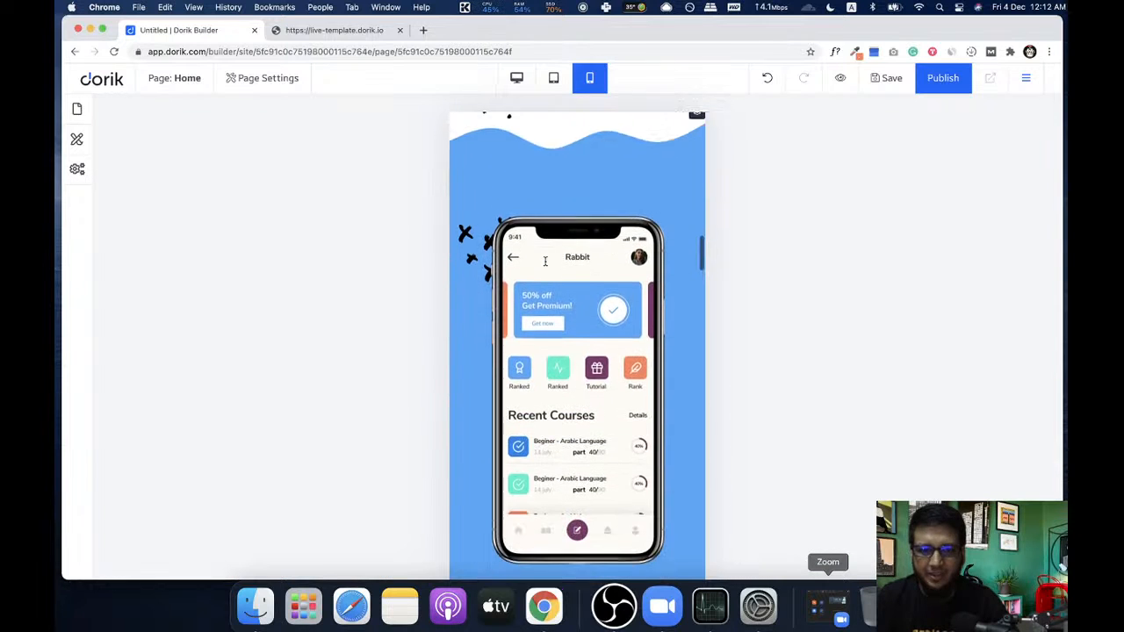
pyautogui.scroll(-5, 518, 307)
pyautogui.scroll(-7, 518, 308)
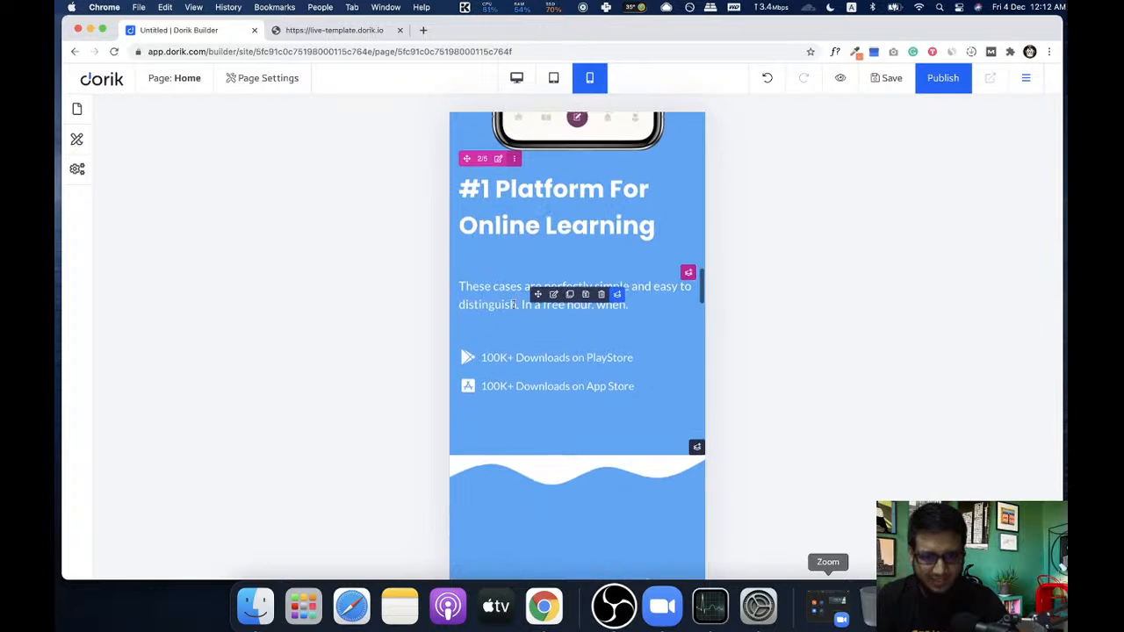
pyautogui.scroll(-4, 497, 359)
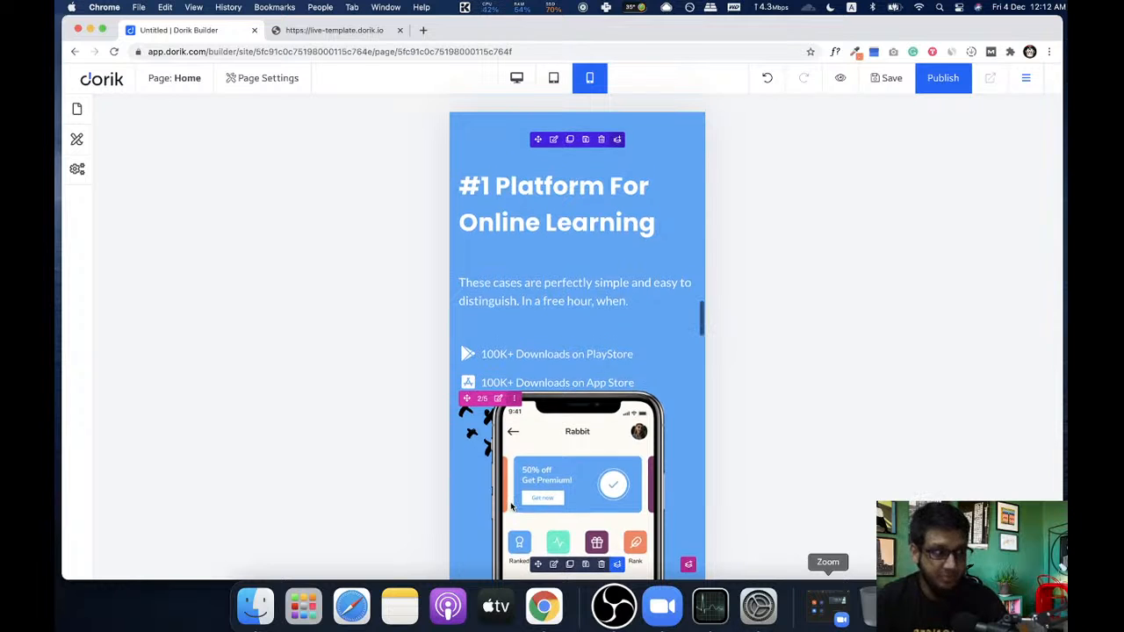
pyautogui.scroll(2, 568, 141)
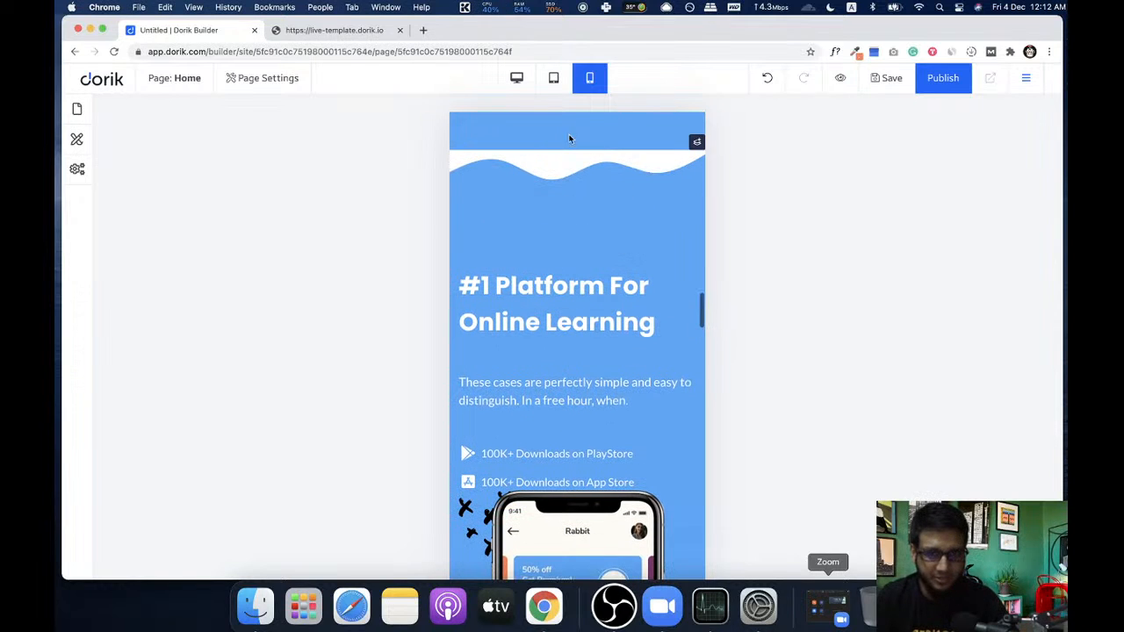
# - In desktop view, turn on Reverse Column Stacking (Responsive) for the duplicated phone mockup section's row
pyautogui.click(517, 79)
pyautogui.scroll(6, 514, 290)
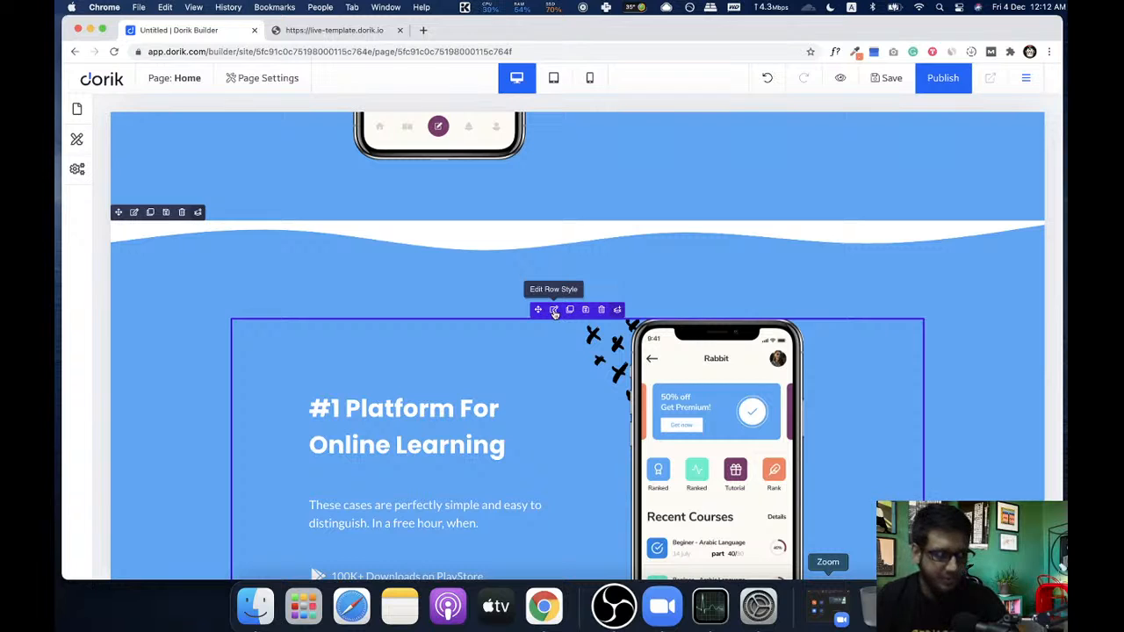
pyautogui.click(554, 310)
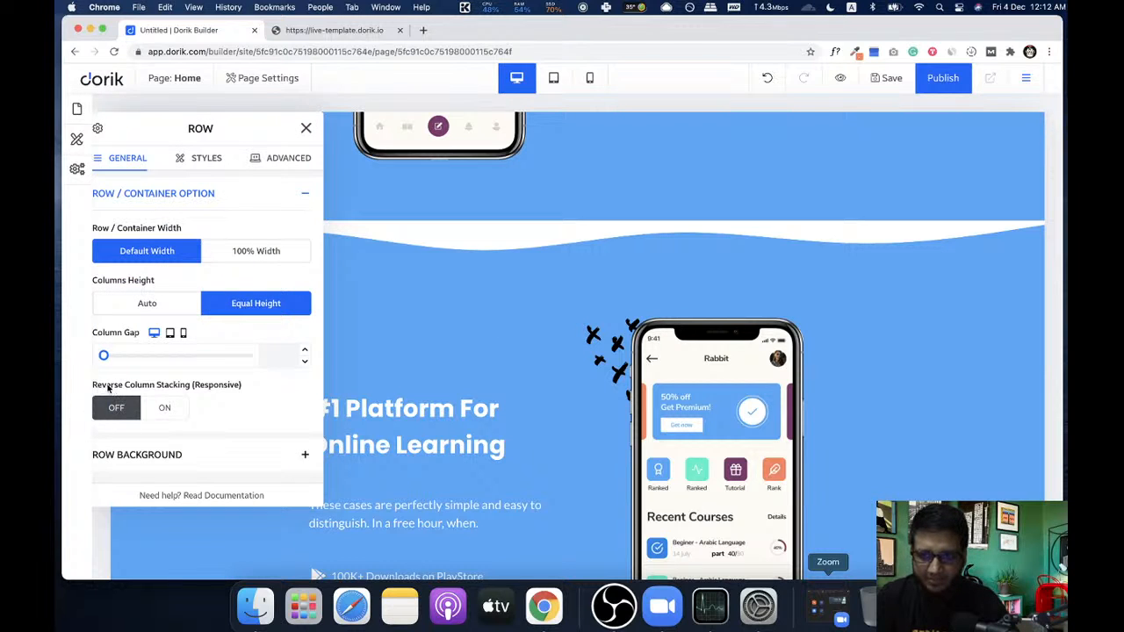
pyautogui.click(166, 409)
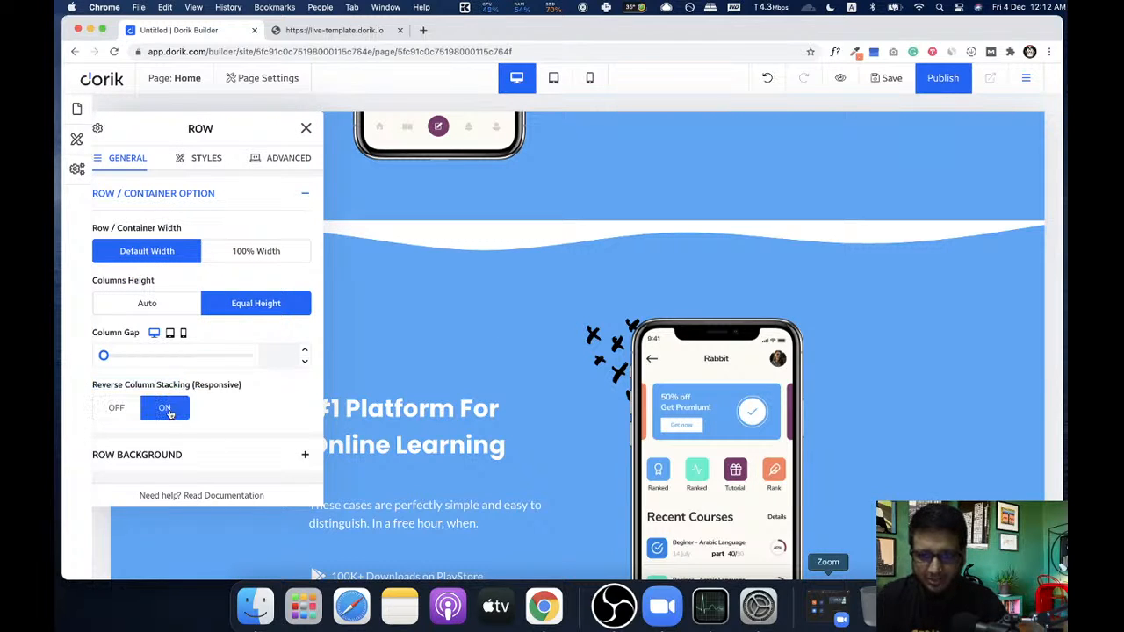
pyautogui.click(305, 130)
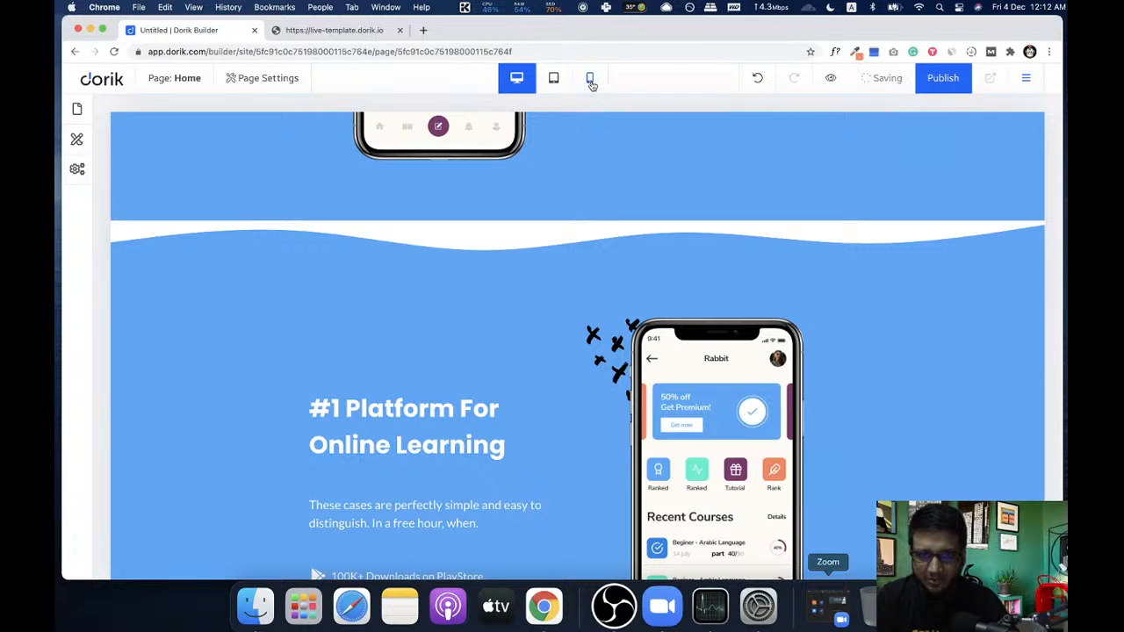
# - Check the duplicated section's column stacking order in mobile view
pyautogui.click(590, 79)
pyautogui.scroll(-5, 580, 219)
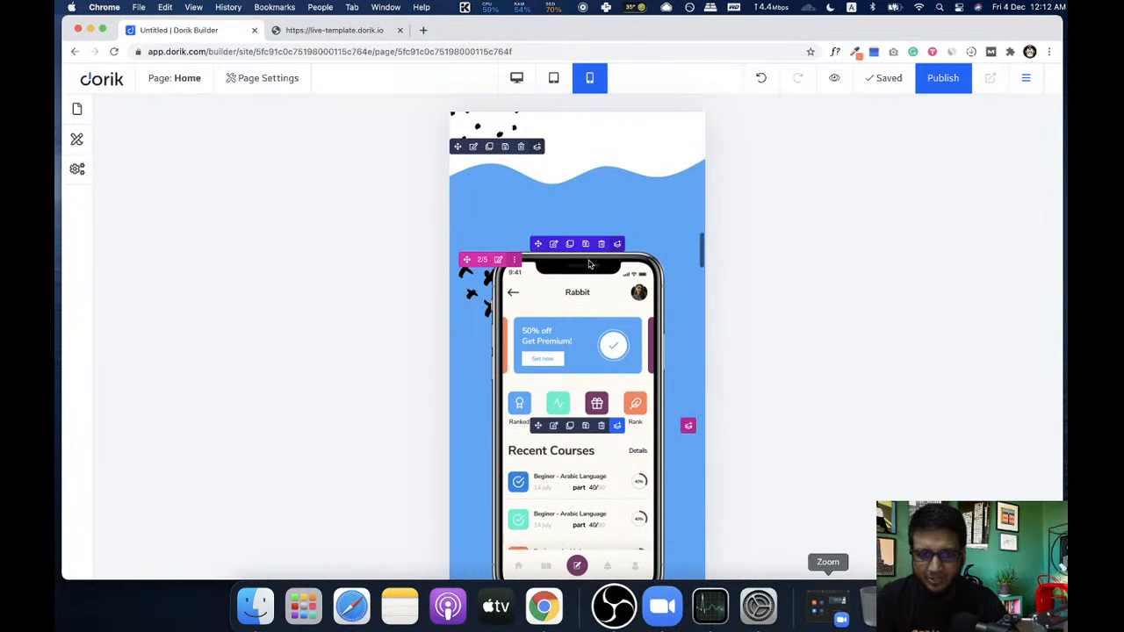
pyautogui.scroll(-5, 553, 314)
pyautogui.scroll(6, 562, 343)
pyautogui.scroll(-5, 566, 361)
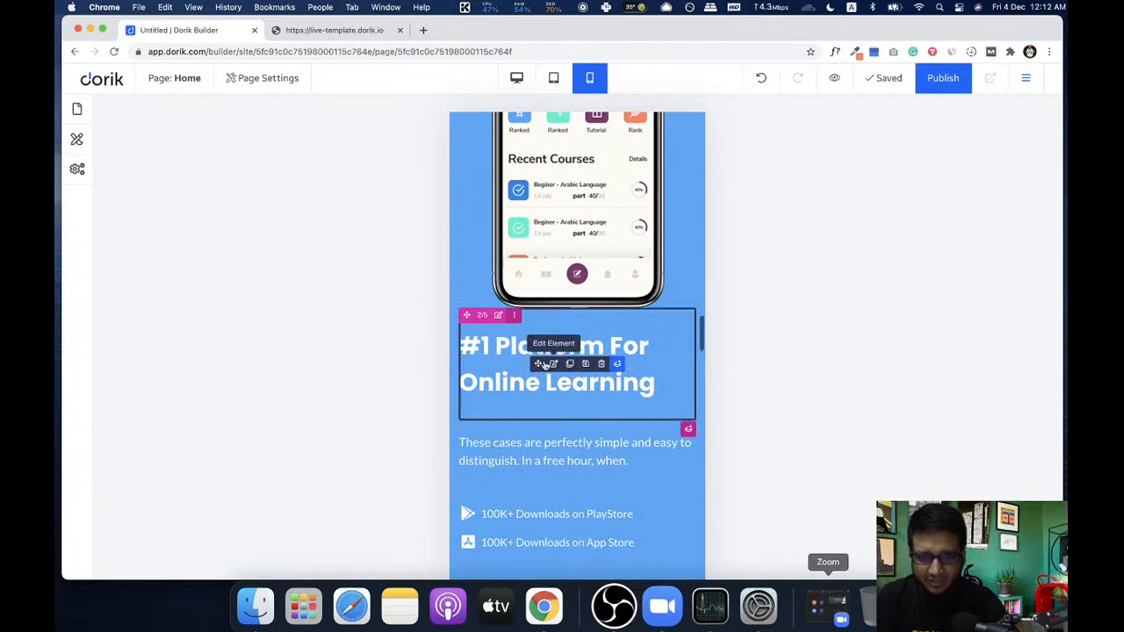
# - Compare the column order of the two phone mockup sections in desktop view
pyautogui.click(517, 79)
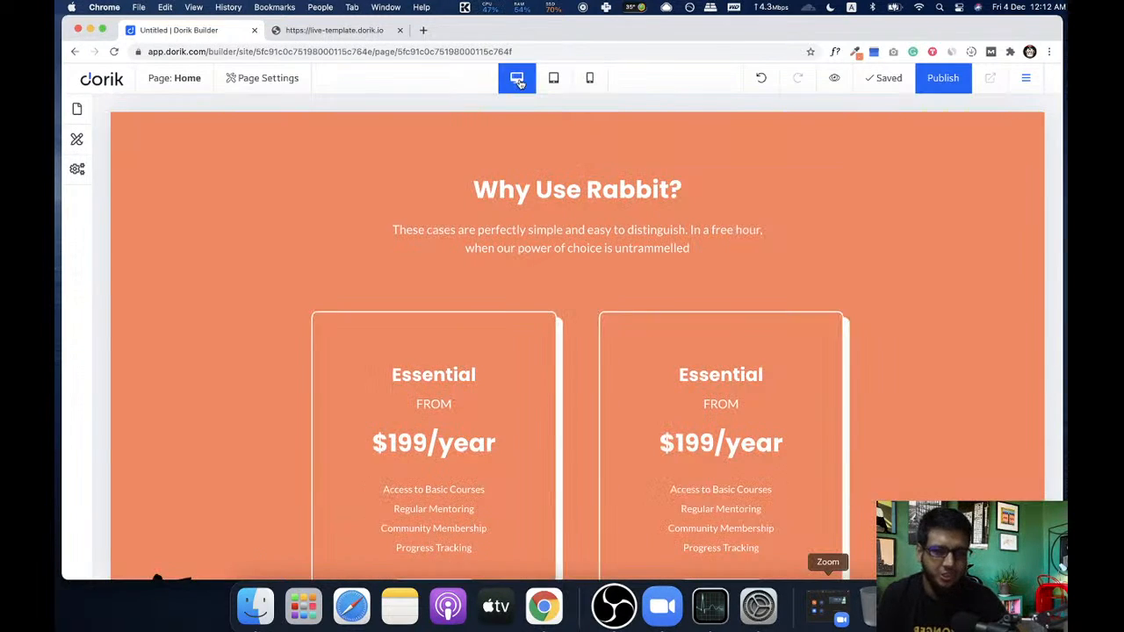
pyautogui.scroll(6, 652, 288)
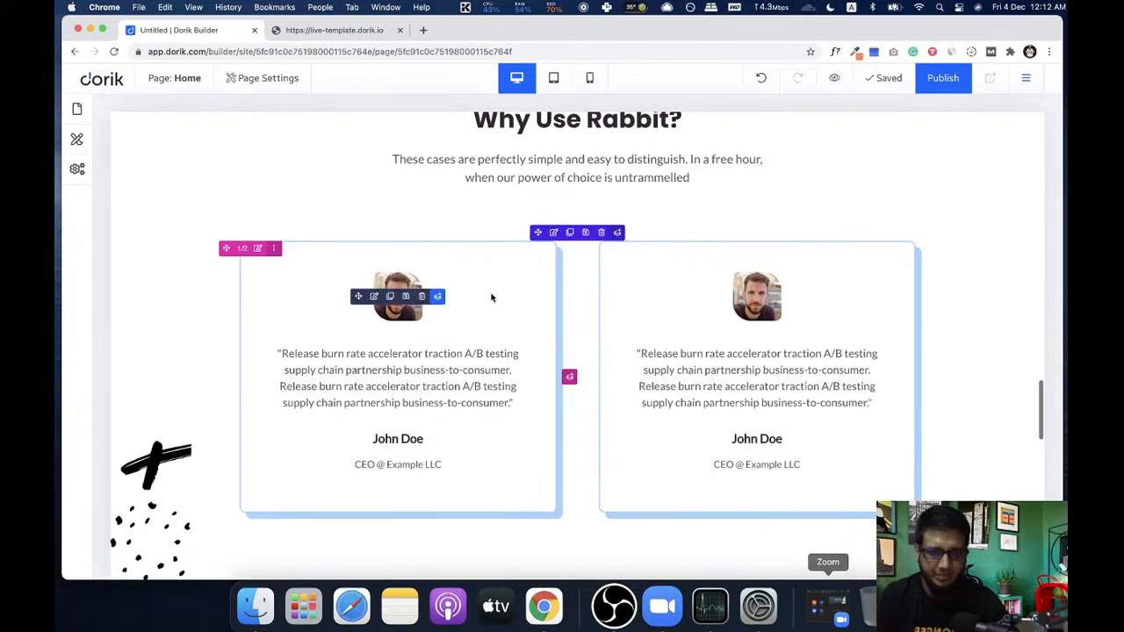
pyautogui.scroll(5, 492, 297)
pyautogui.scroll(3, 492, 297)
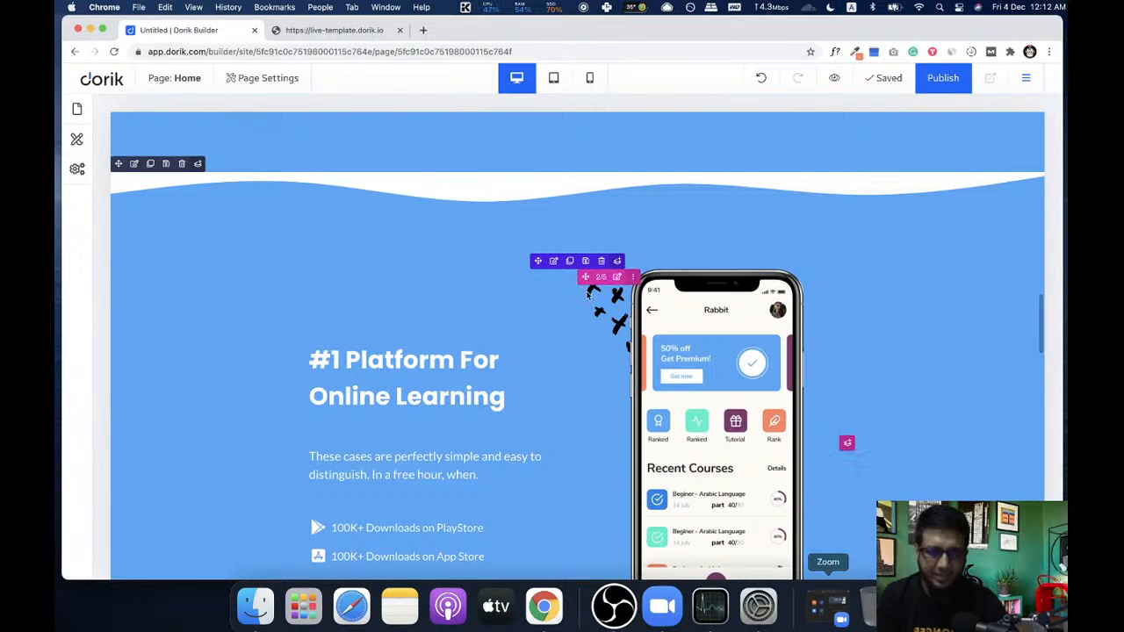
pyautogui.scroll(-1, 518, 316)
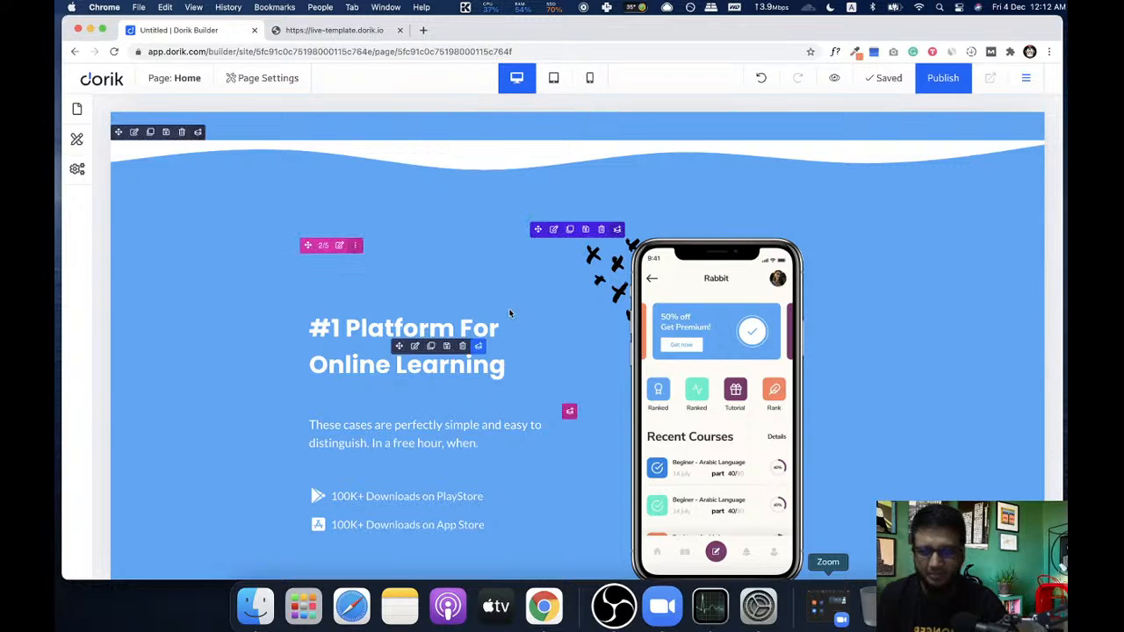
pyautogui.scroll(4, 509, 313)
pyautogui.scroll(-3, 495, 330)
pyautogui.scroll(-1, 429, 363)
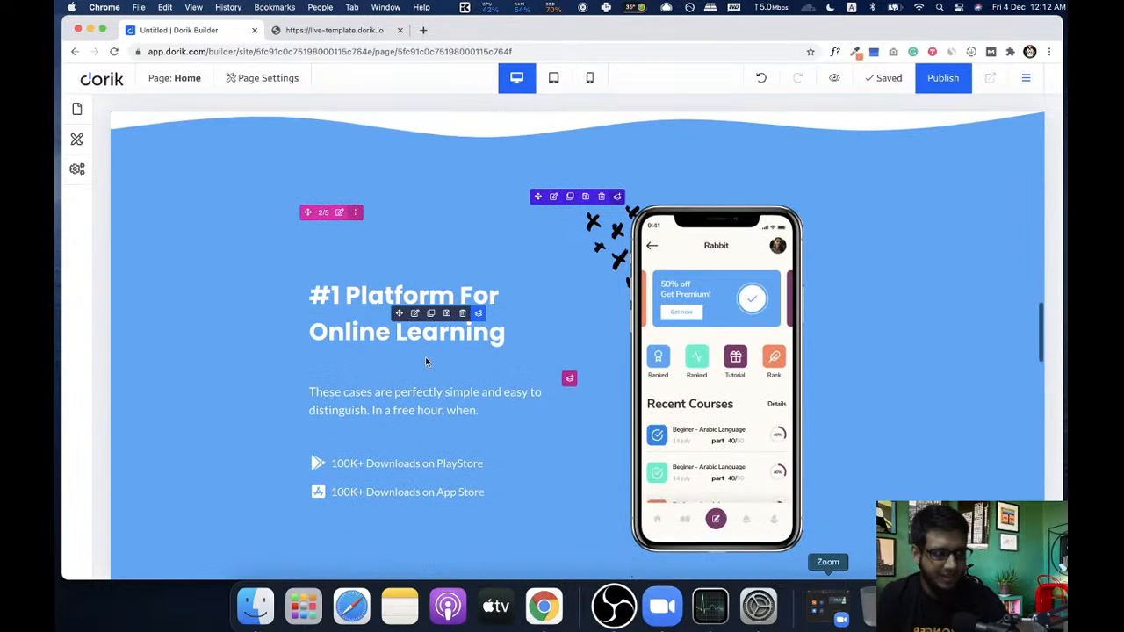
pyautogui.scroll(3, 444, 207)
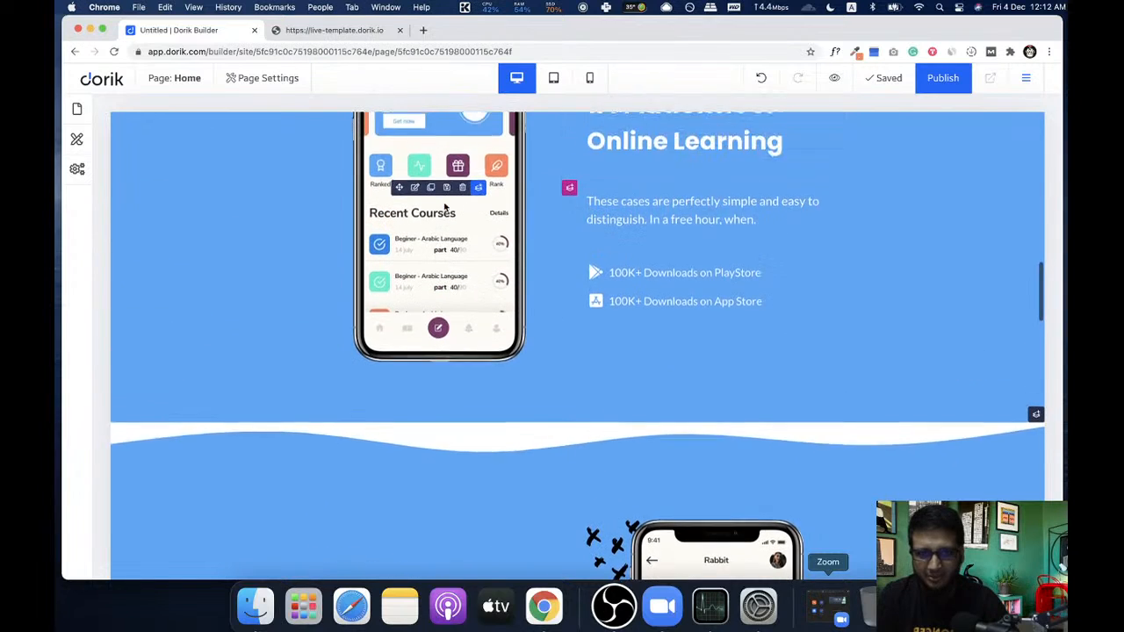
pyautogui.scroll(2, 444, 207)
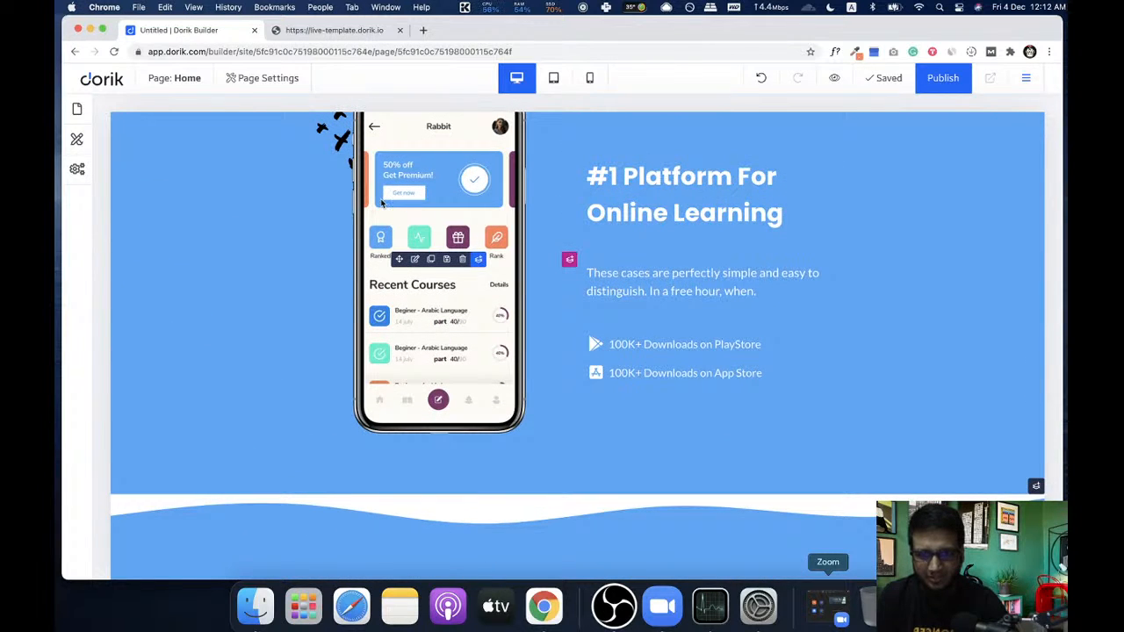
pyautogui.scroll(-5, 729, 220)
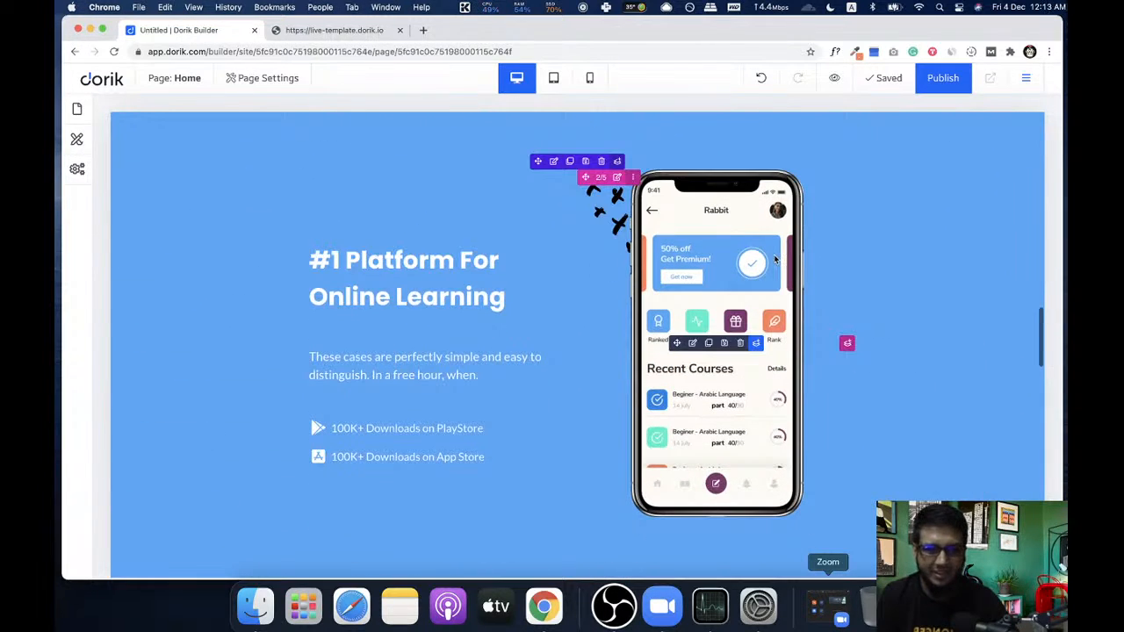
pyautogui.scroll(2, 386, 290)
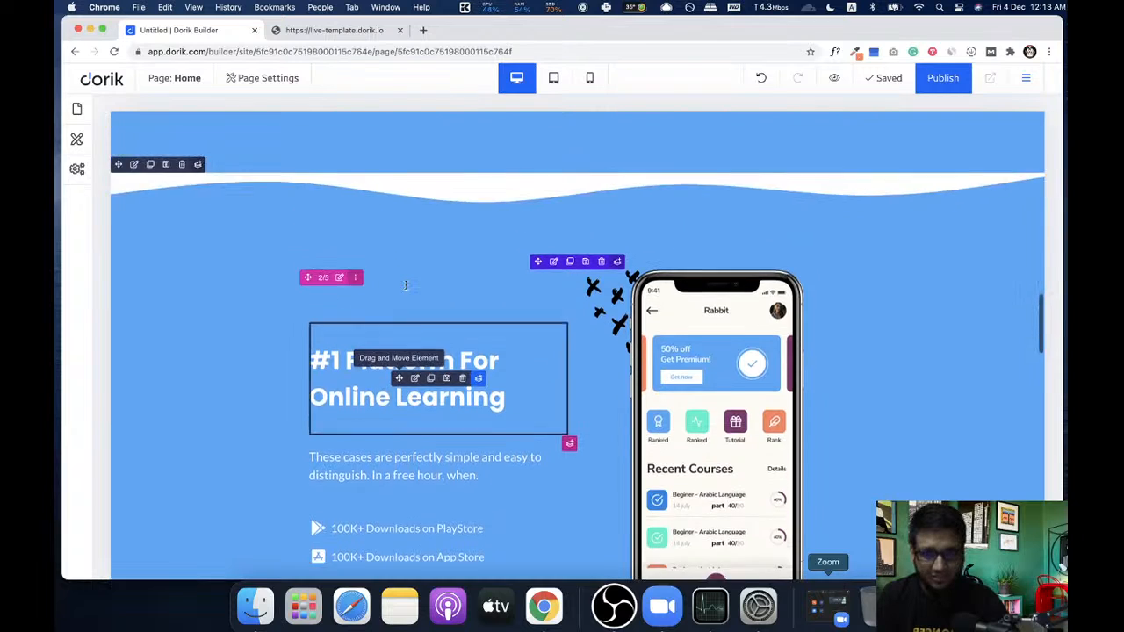
# - Compare the stacking of both phone mockup sections in mobile view, and return to desktop view
pyautogui.click(589, 77)
pyautogui.scroll(-8, 558, 234)
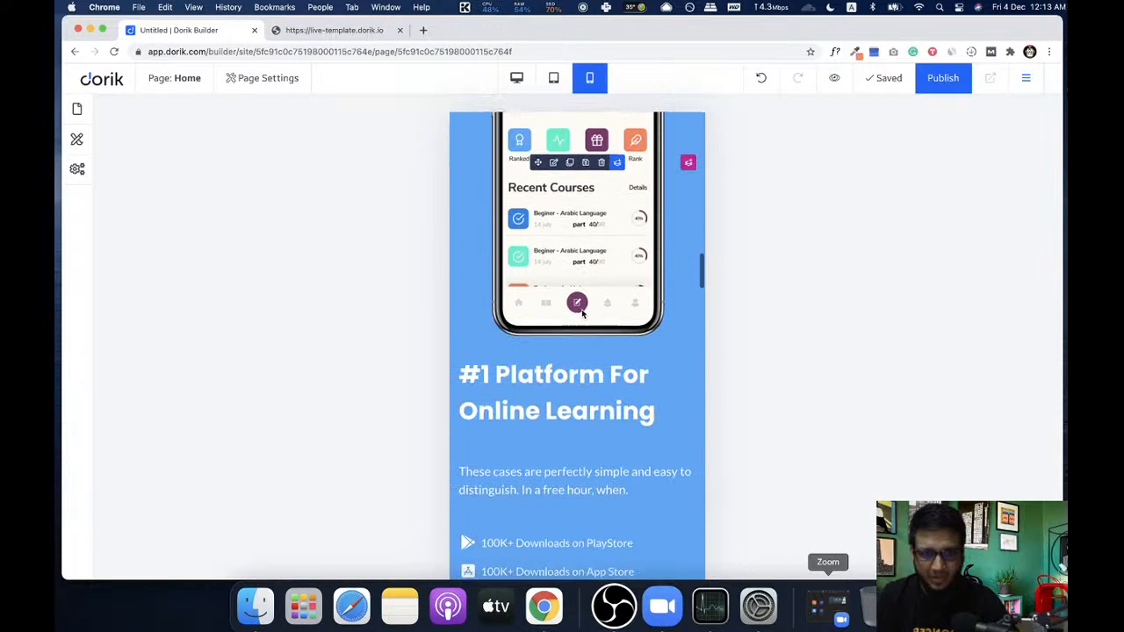
pyautogui.scroll(-1, 579, 324)
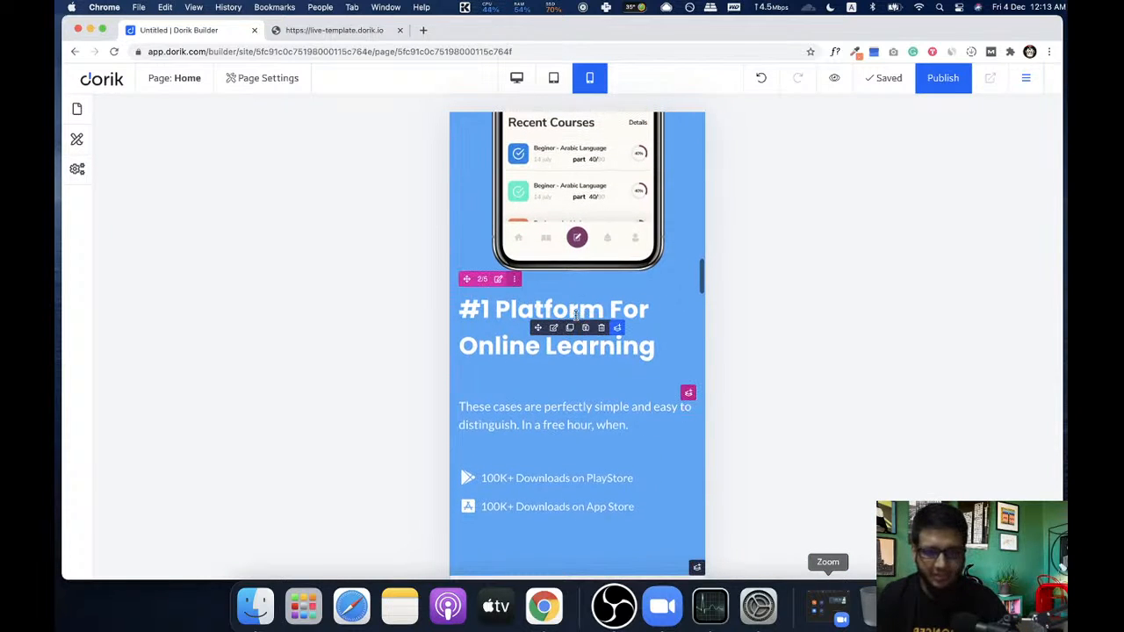
pyautogui.scroll(-2, 582, 351)
pyautogui.scroll(2, 575, 376)
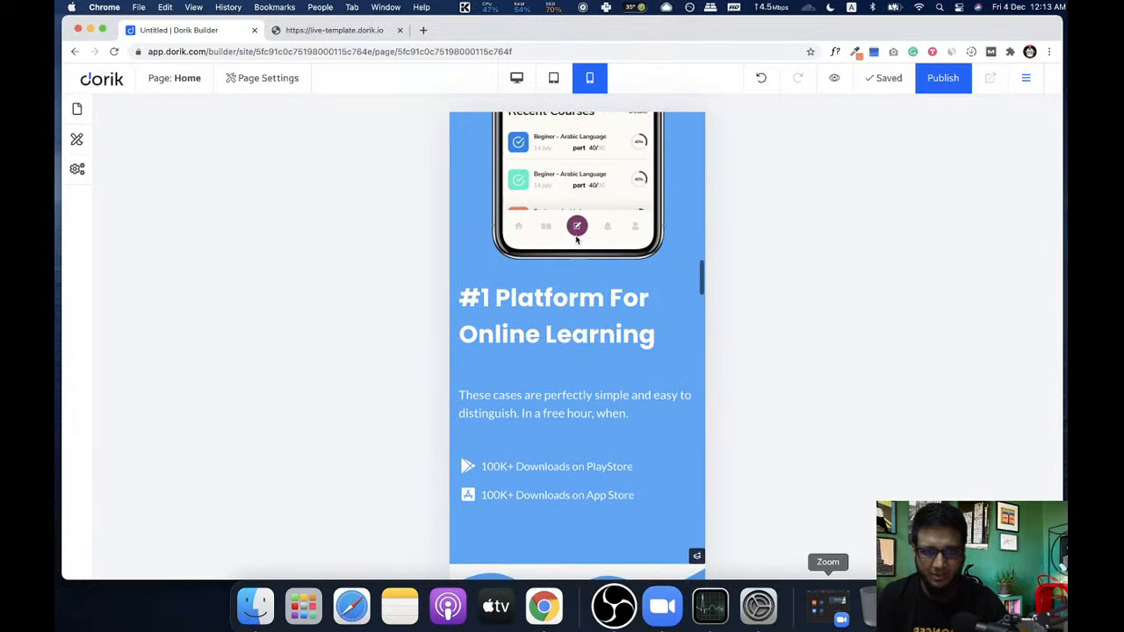
pyautogui.scroll(6, 575, 376)
pyautogui.scroll(-6, 580, 394)
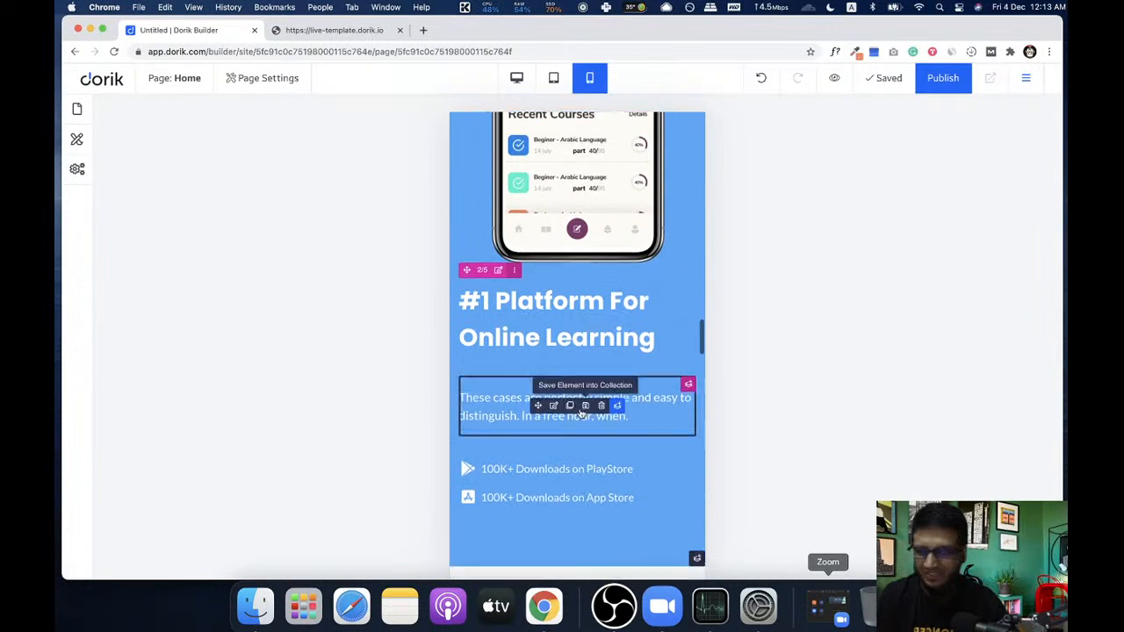
pyautogui.click(517, 79)
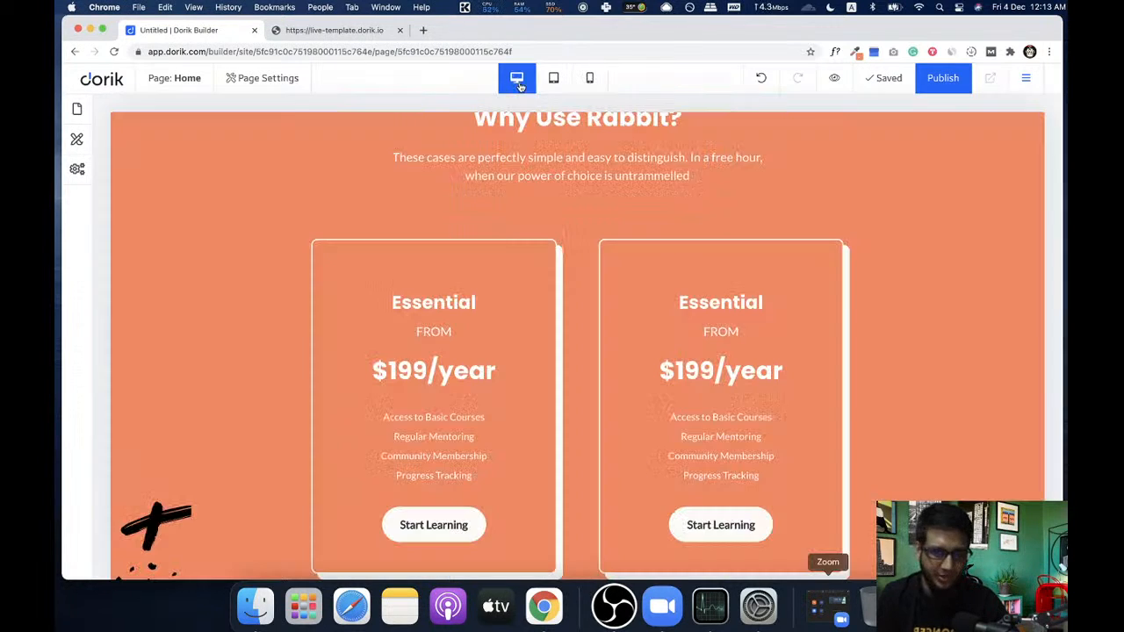
# - Review the lower part of the page in mobile view, from the pricing cards to the footer
pyautogui.click(589, 78)
pyautogui.scroll(-5, 544, 305)
pyautogui.scroll(-10, 585, 371)
pyautogui.scroll(-10, 586, 370)
pyautogui.scroll(-5, 586, 370)
pyautogui.scroll(10, 586, 370)
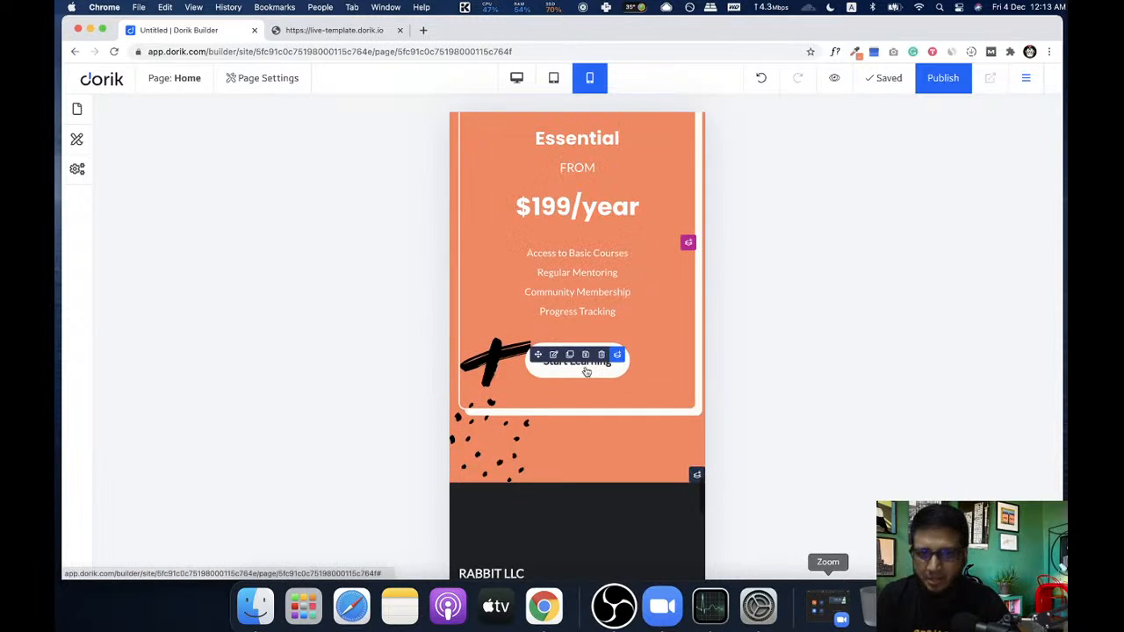
pyautogui.scroll(5, 586, 371)
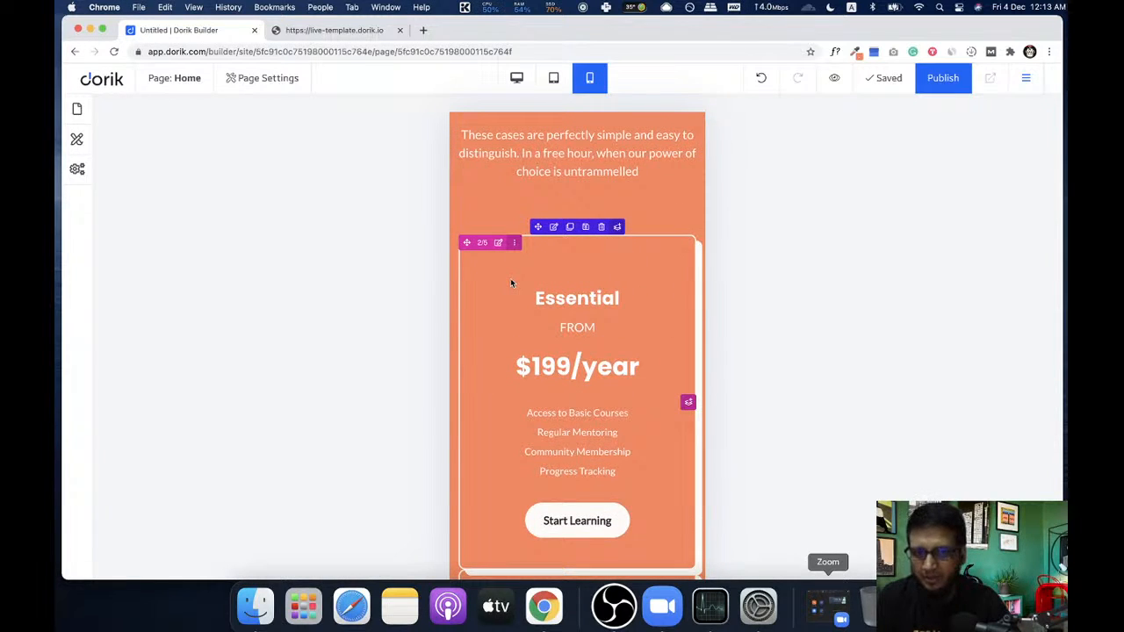
# - Review the mobile layout from the hero to the feature cards, and compare the feature and phone mockup sections in desktop view
pyautogui.scroll(10, 511, 278)
pyautogui.scroll(5, 538, 290)
pyautogui.scroll(3, 538, 294)
pyautogui.scroll(-10, 538, 293)
pyautogui.scroll(3, 539, 293)
pyautogui.scroll(8, 538, 296)
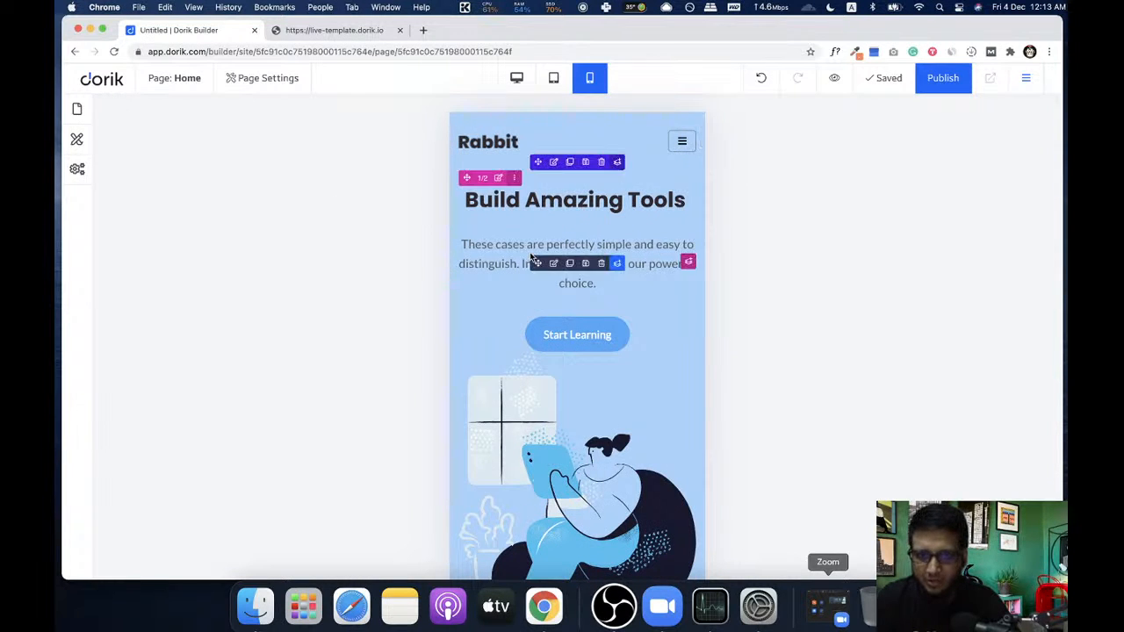
pyautogui.scroll(-8, 532, 257)
pyautogui.scroll(3, 532, 257)
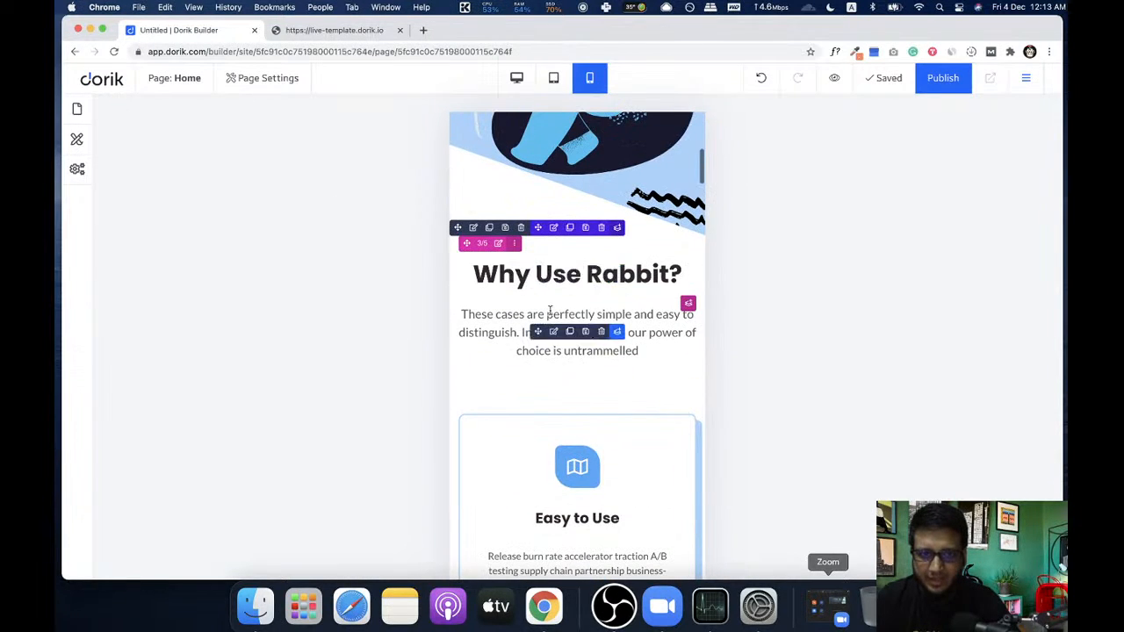
pyautogui.scroll(-2, 595, 383)
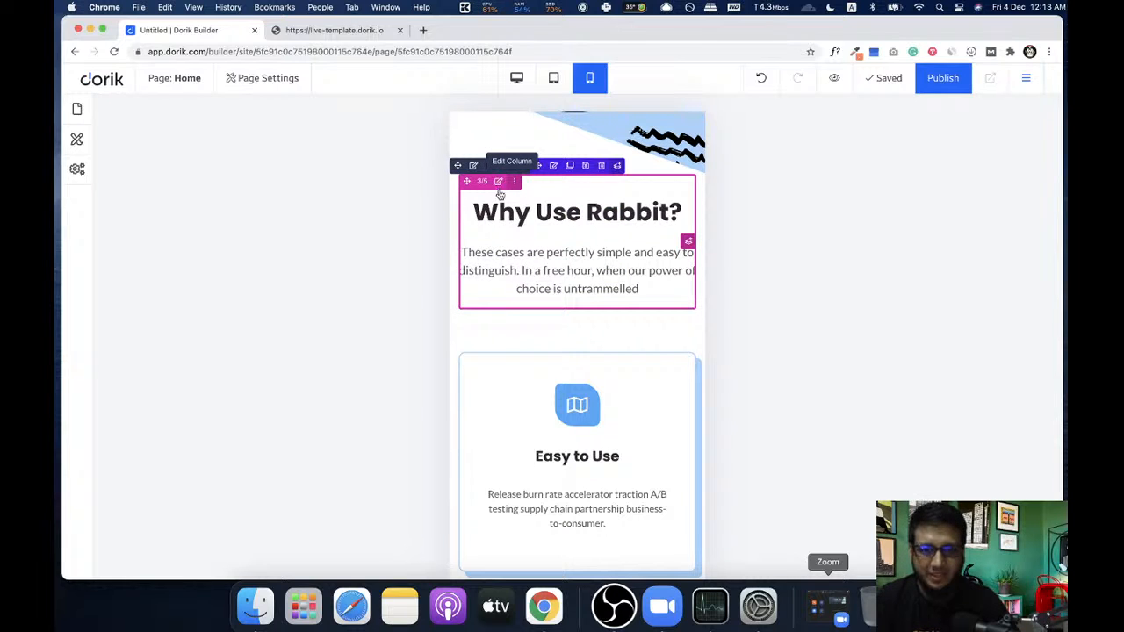
pyautogui.click(517, 79)
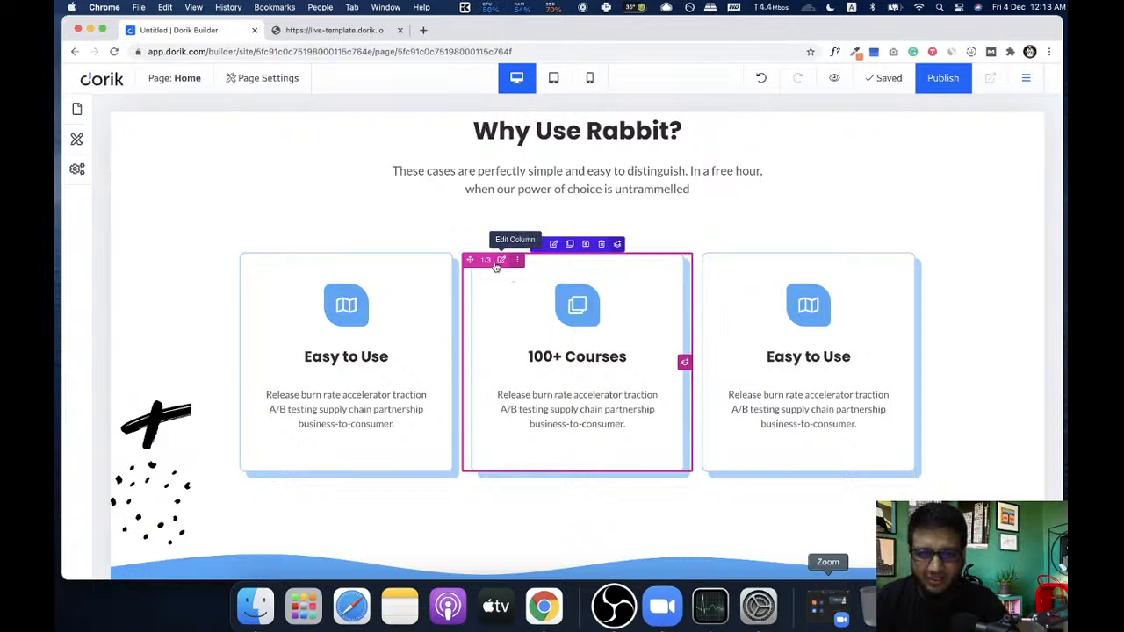
pyautogui.scroll(-5, 527, 315)
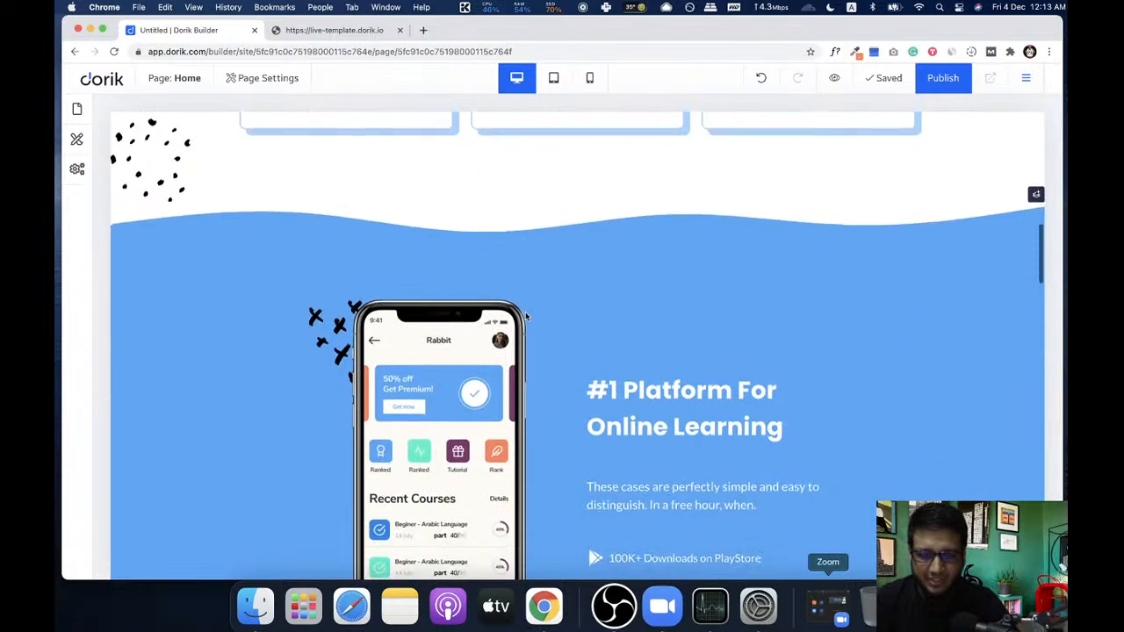
# - Check the text and image order of the two phone mockup sections in desktop view
pyautogui.scroll(-8, 525, 311)
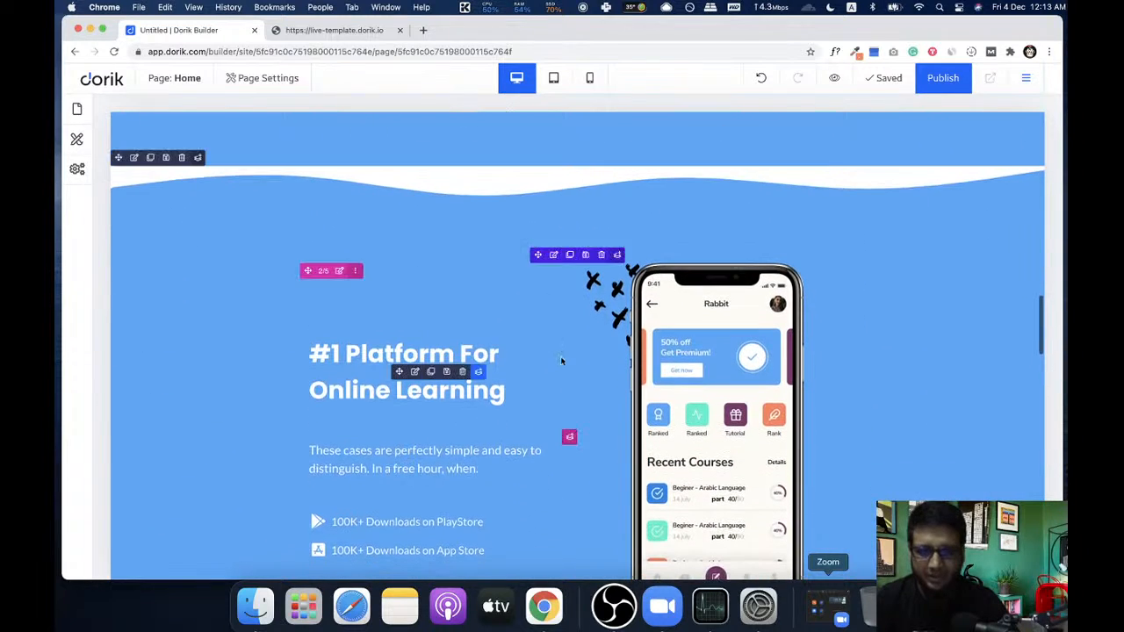
pyautogui.scroll(2, 482, 302)
pyautogui.scroll(-4, 548, 272)
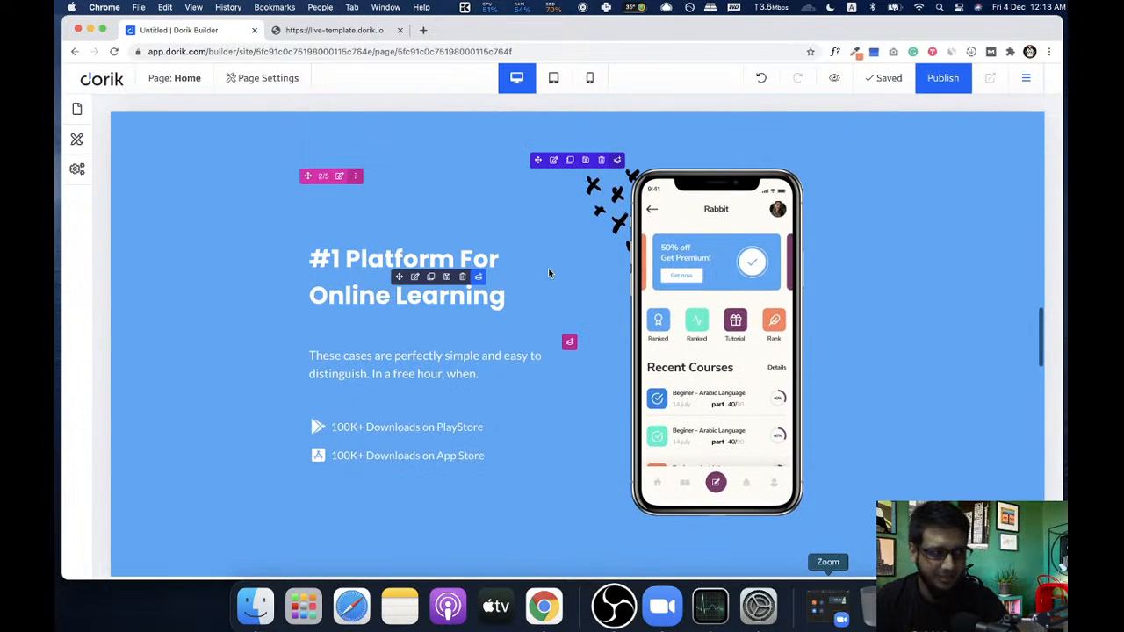
pyautogui.scroll(-2, 524, 293)
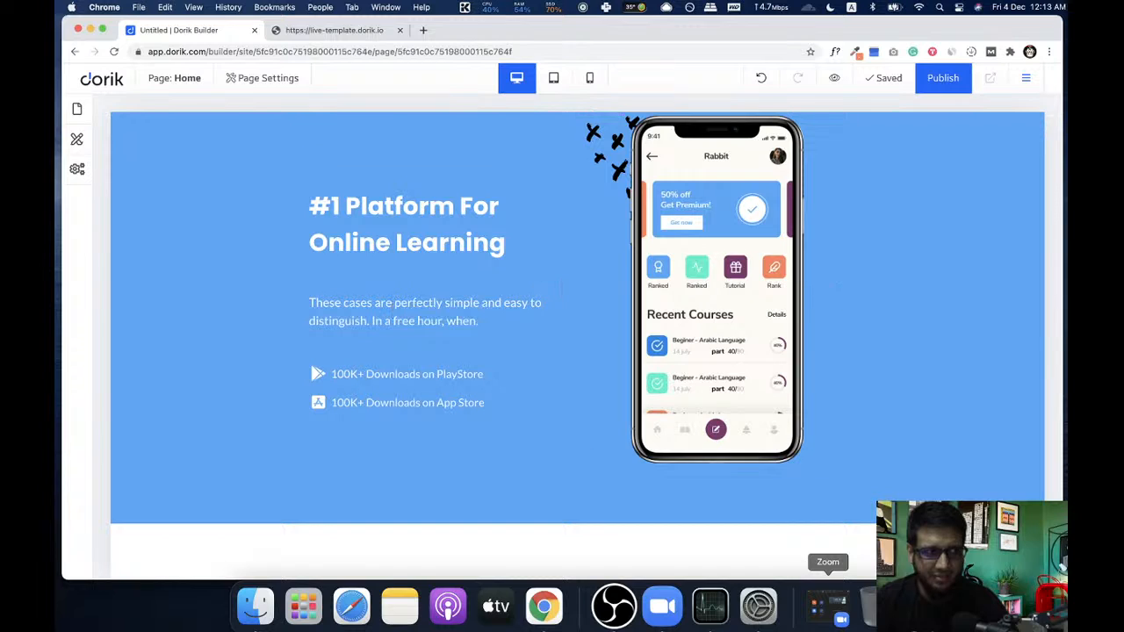
pyautogui.click(828, 606)
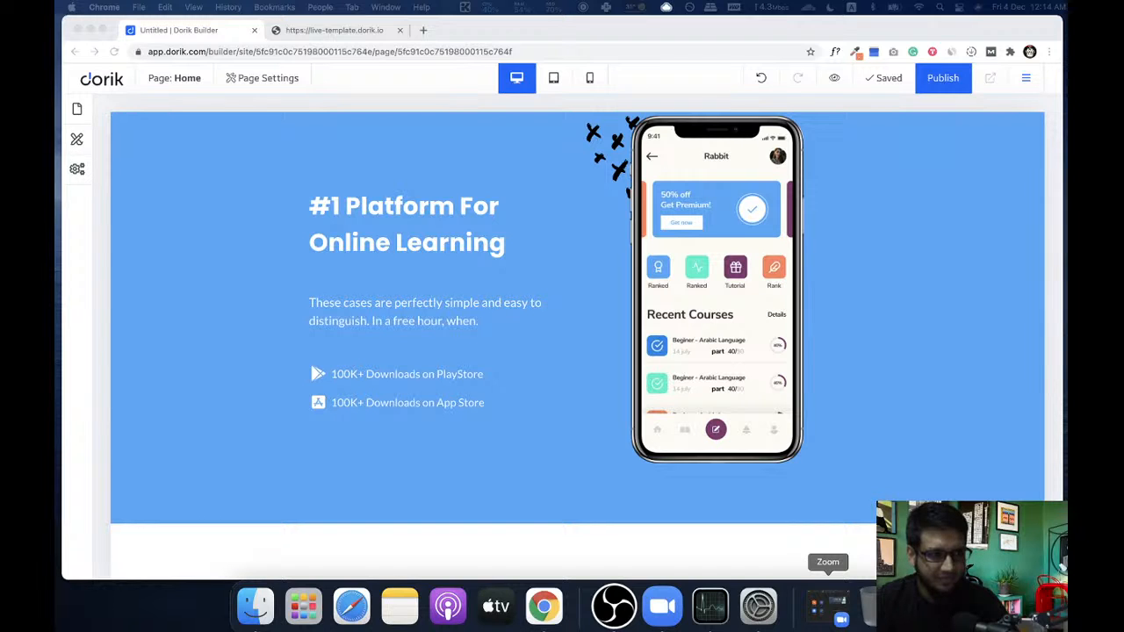
# - Switch to mobile view and review the layout from the hero to the Why Use Rabbit? section
pyautogui.click(590, 78)
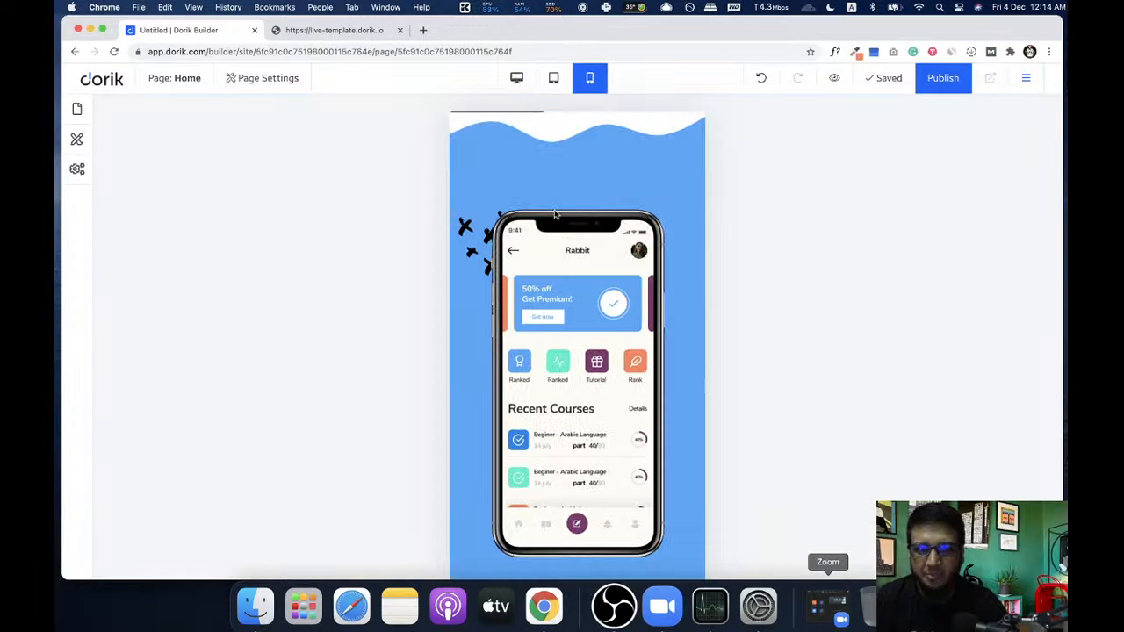
pyautogui.scroll(-5, 566, 188)
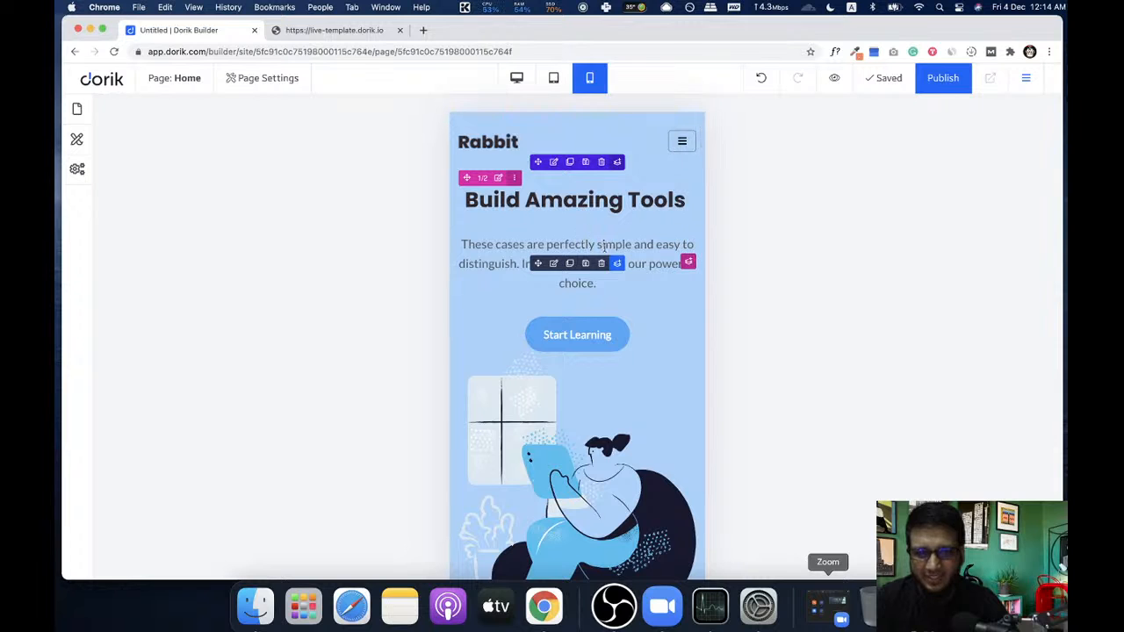
pyautogui.scroll(-3, 597, 245)
pyautogui.scroll(-3, 617, 254)
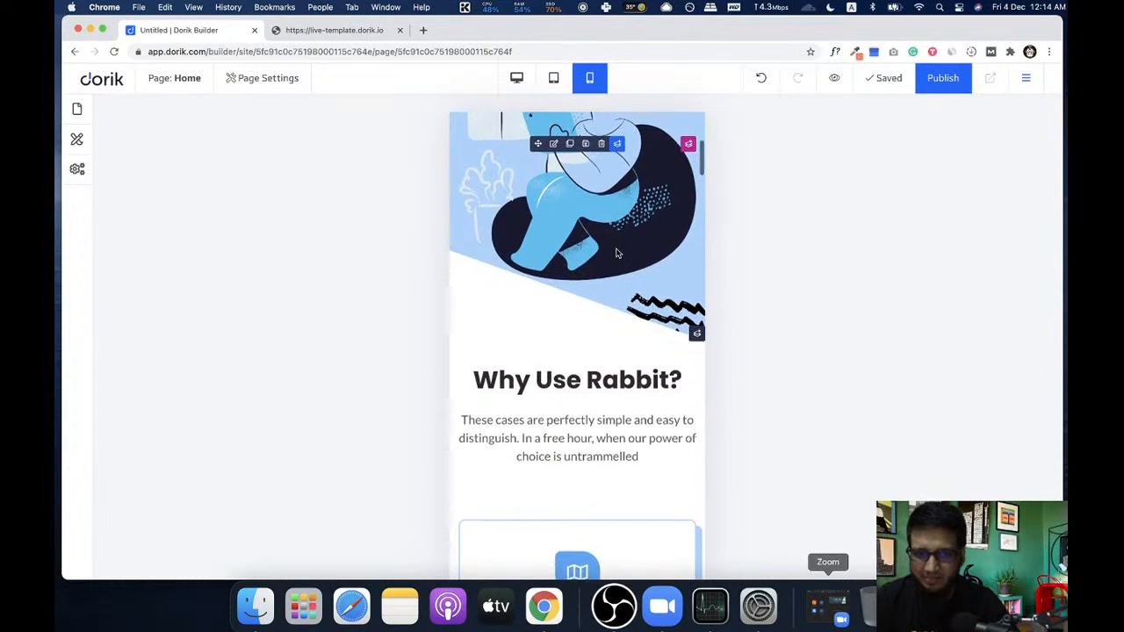
pyautogui.scroll(6, 616, 253)
pyautogui.scroll(-4, 606, 255)
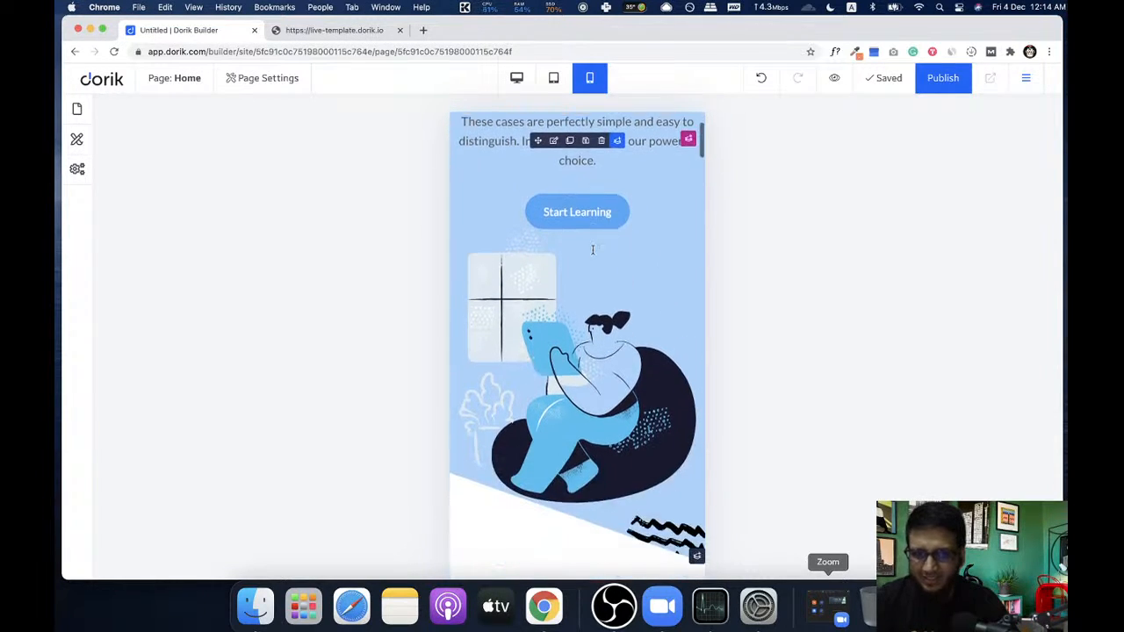
# - Inspect the per-device alignment and text size options in the title styles of the "Why Use Rabbit?" heading, and close its settings
pyautogui.moveTo(554, 246)
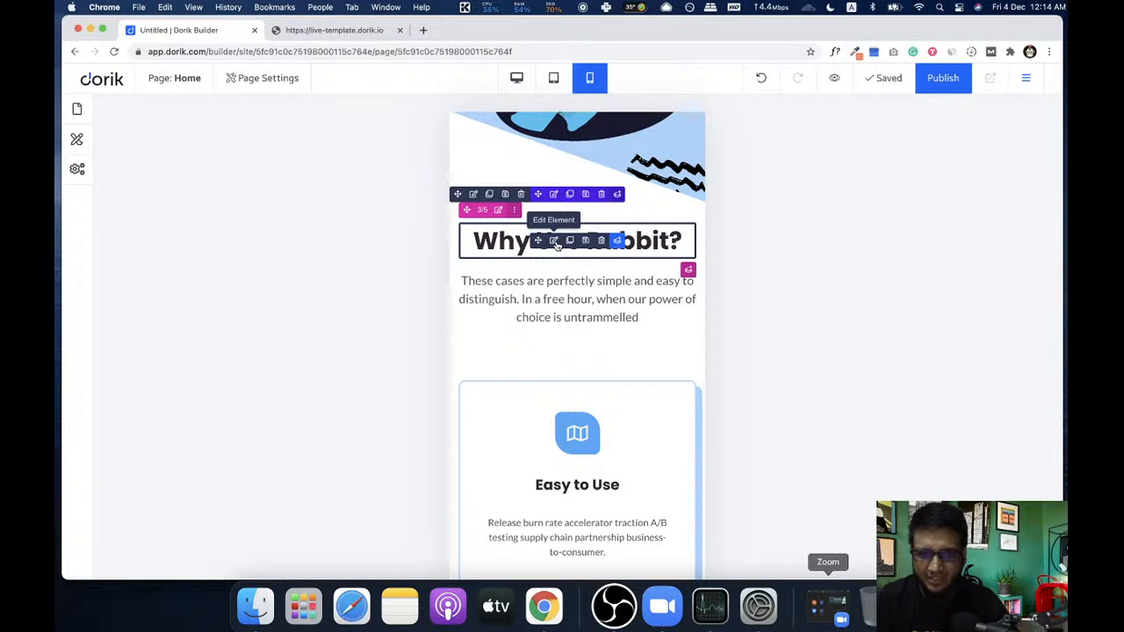
pyautogui.click(554, 241)
pyautogui.scroll(-4, 223, 378)
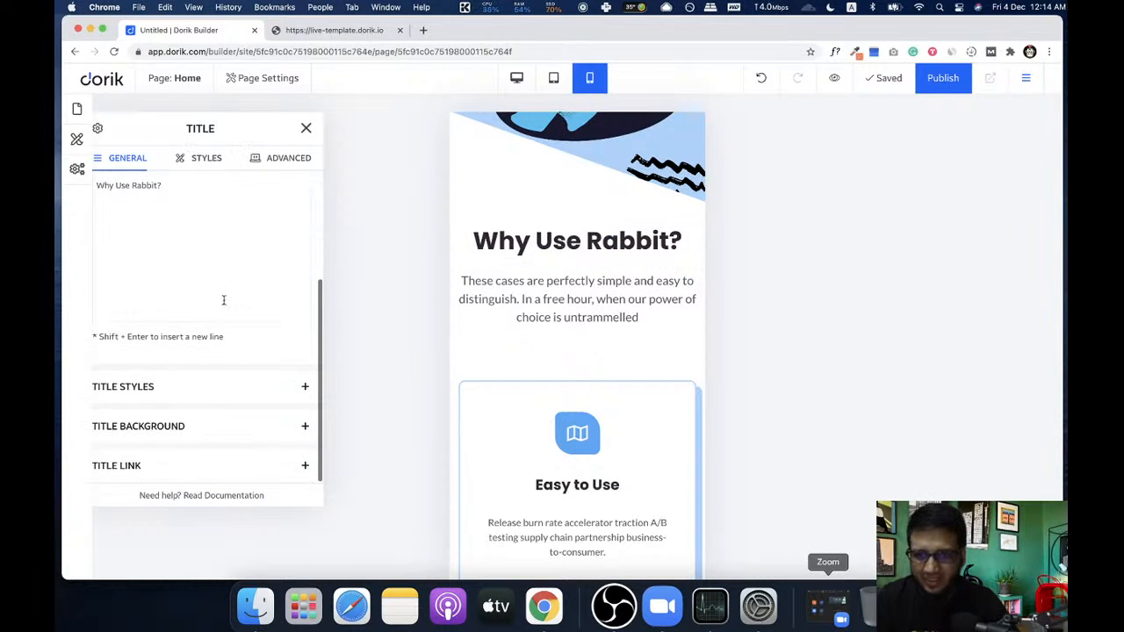
pyautogui.click(223, 387)
pyautogui.scroll(-1, 164, 321)
pyautogui.scroll(1, 165, 317)
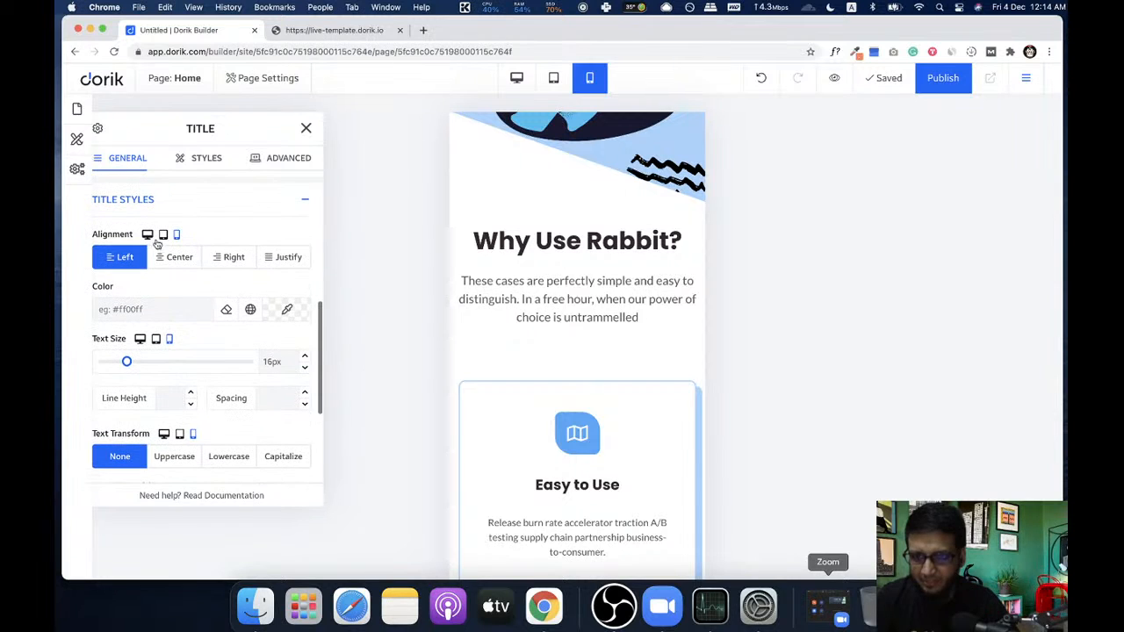
pyautogui.click(306, 129)
# - Set the hero paragraph's alignment to Right for mobile
pyautogui.scroll(4, 554, 230)
pyautogui.scroll(3, 555, 233)
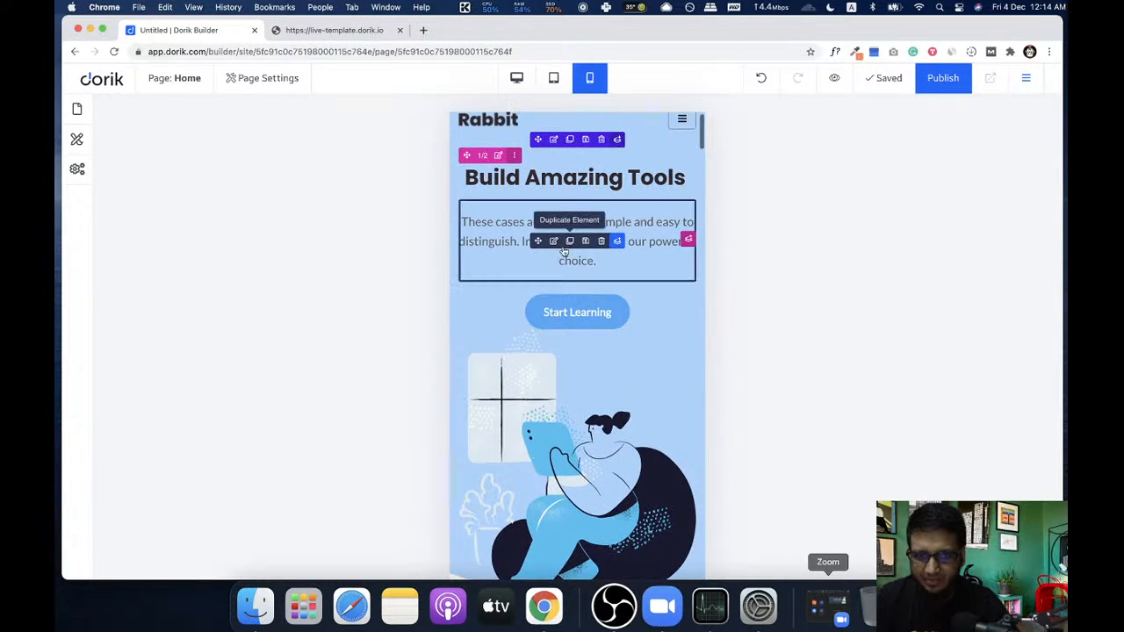
pyautogui.click(553, 242)
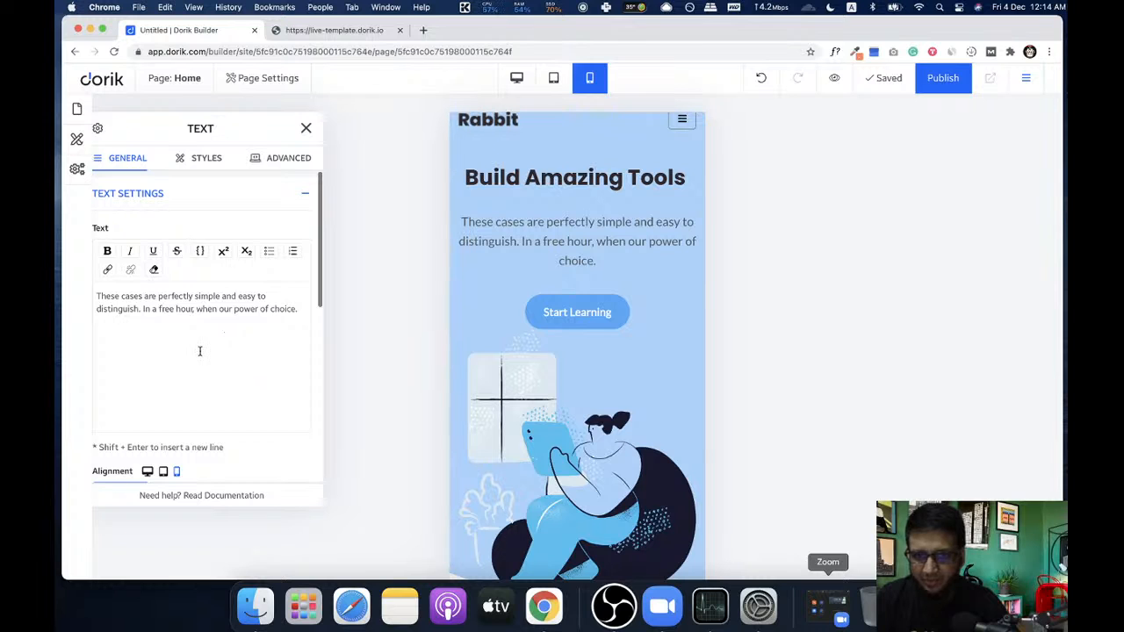
pyautogui.scroll(-5, 195, 353)
pyautogui.scroll(3, 193, 351)
pyautogui.scroll(4, 220, 258)
pyautogui.scroll(-1, 244, 325)
pyautogui.click(238, 347)
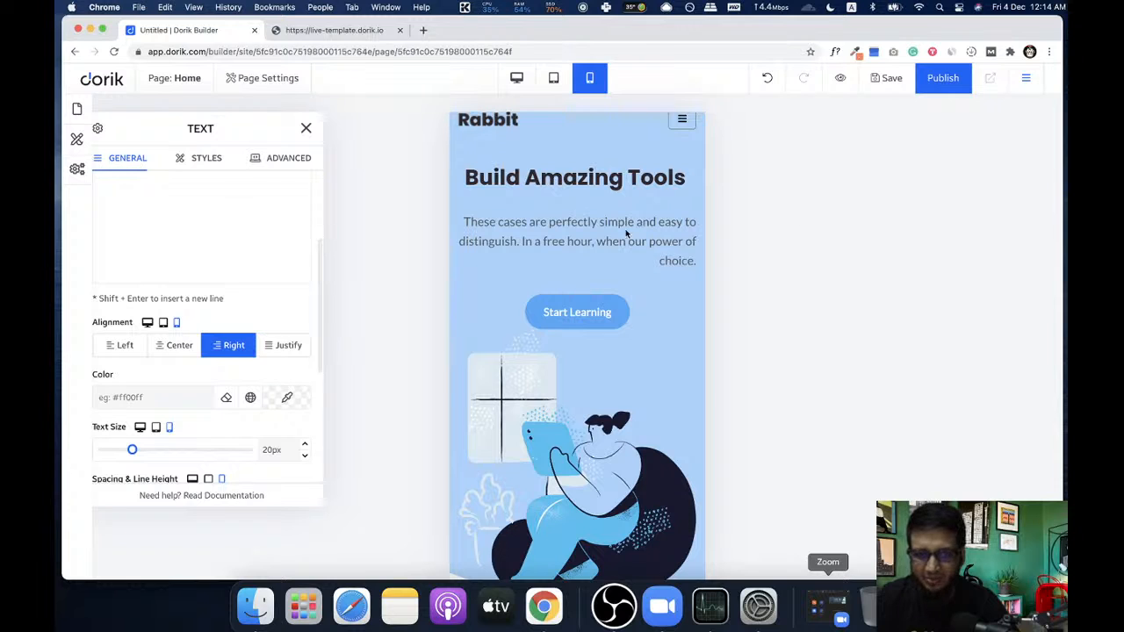
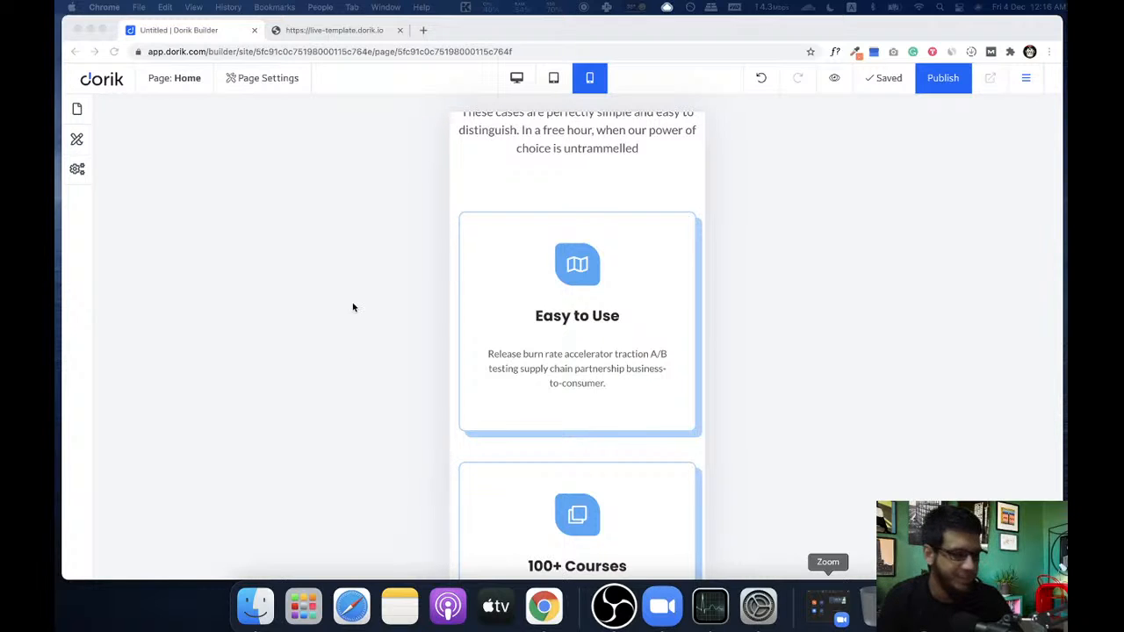
# - Return to desktop view and give the first feature card's column a Fade Up scroll animation with ease-in easing
pyautogui.click(518, 79)
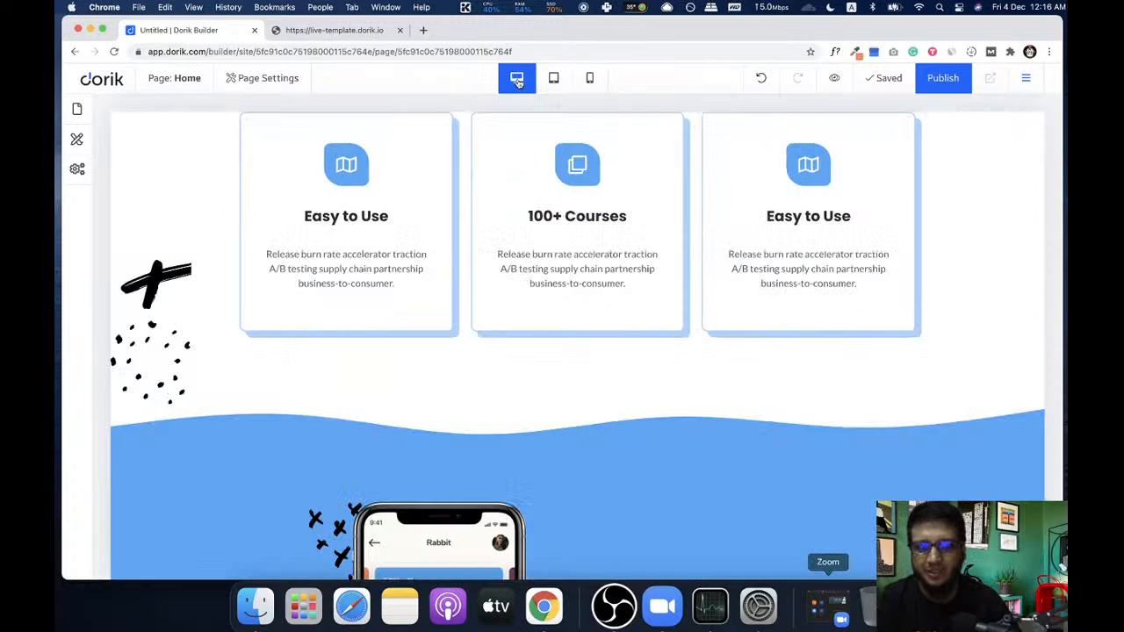
pyautogui.scroll(-4, 440, 238)
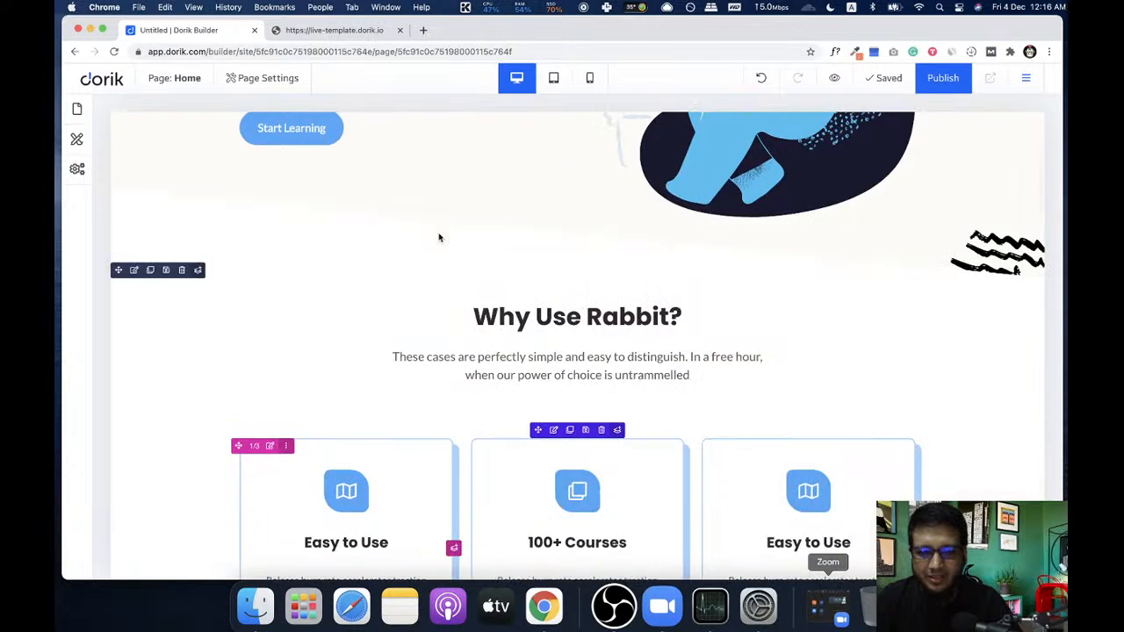
pyautogui.scroll(-2, 440, 237)
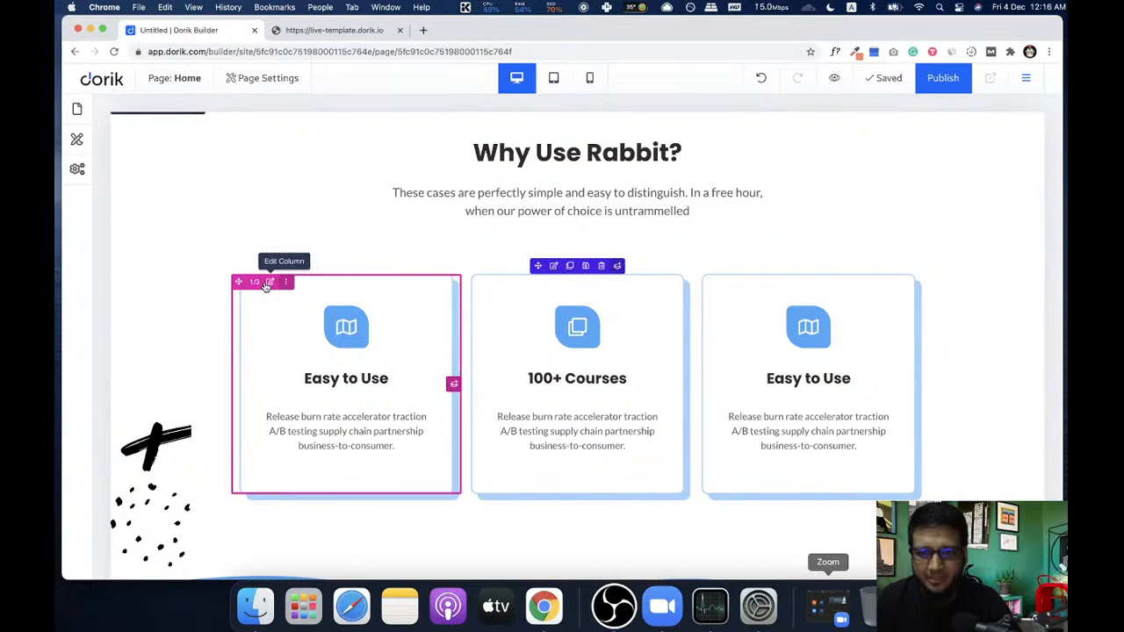
pyautogui.scroll(2, 397, 290)
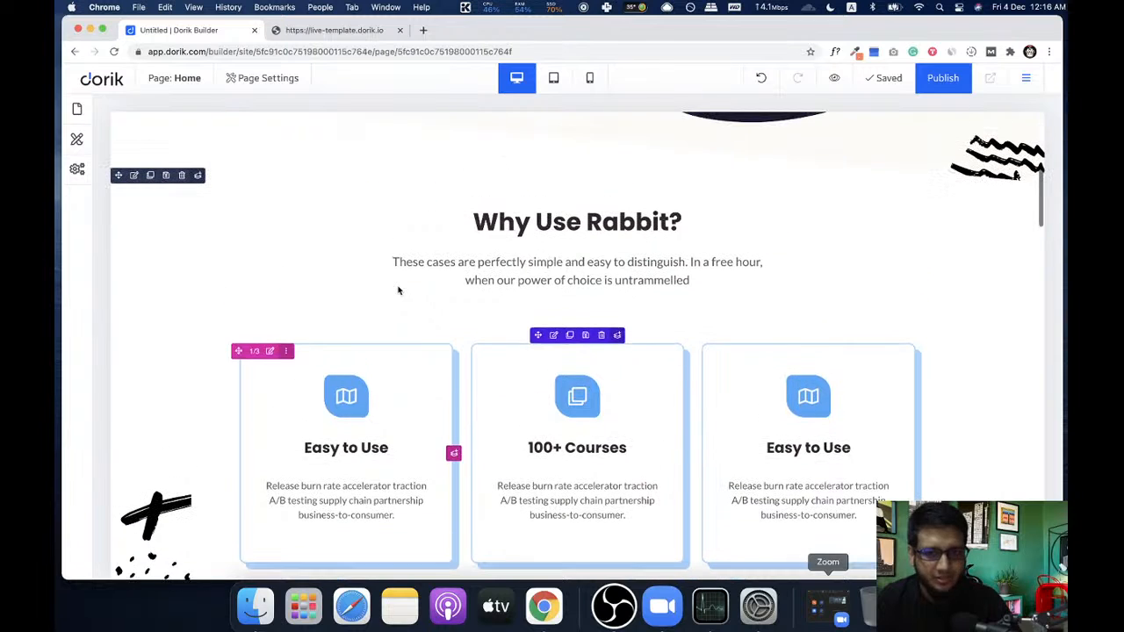
pyautogui.scroll(-1, 372, 372)
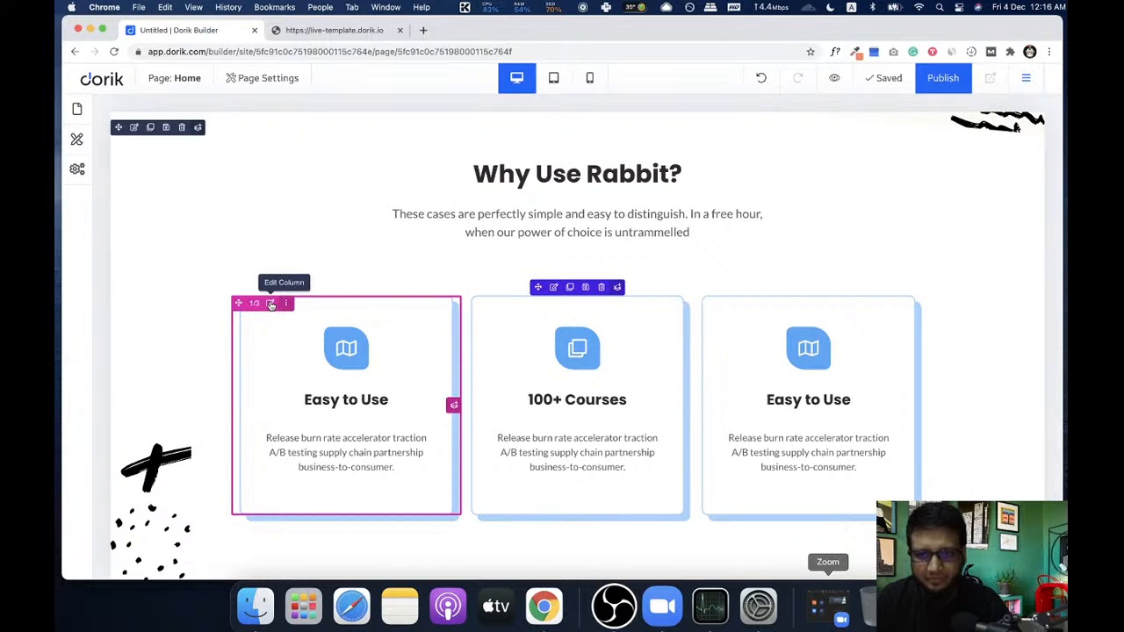
pyautogui.click(271, 303)
pyautogui.click(283, 159)
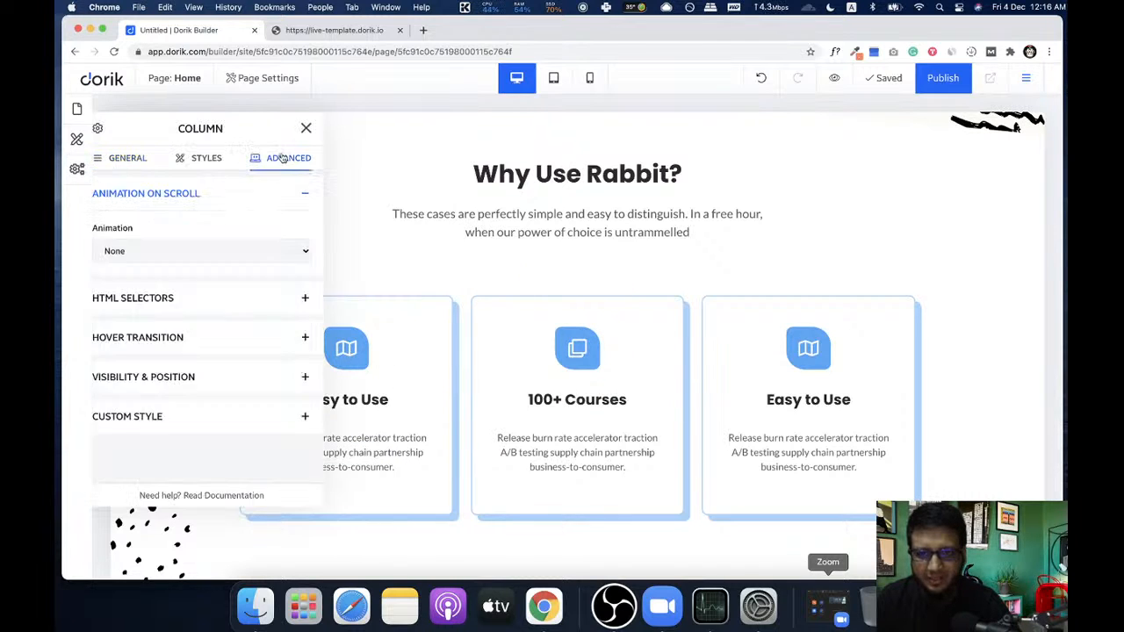
pyautogui.click(163, 252)
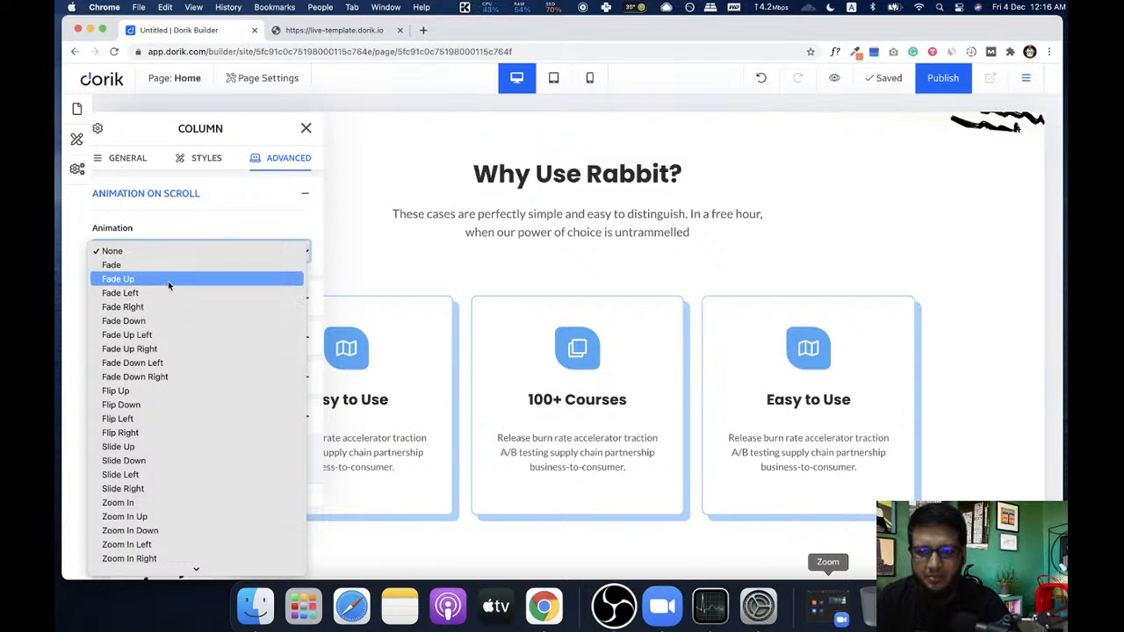
pyautogui.click(168, 280)
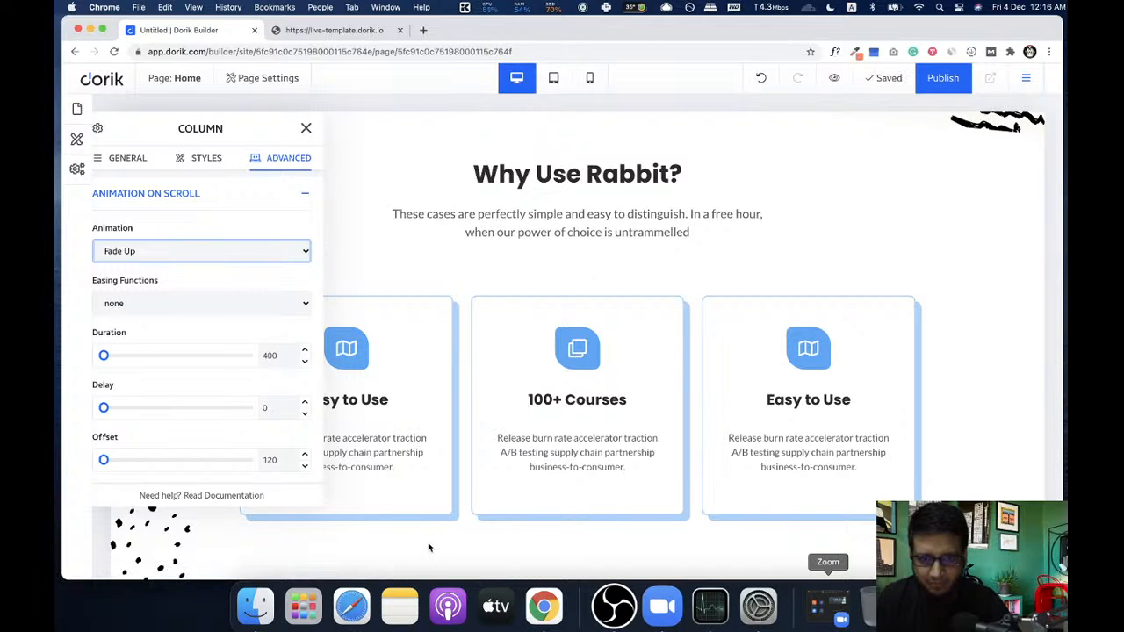
pyautogui.click(145, 301)
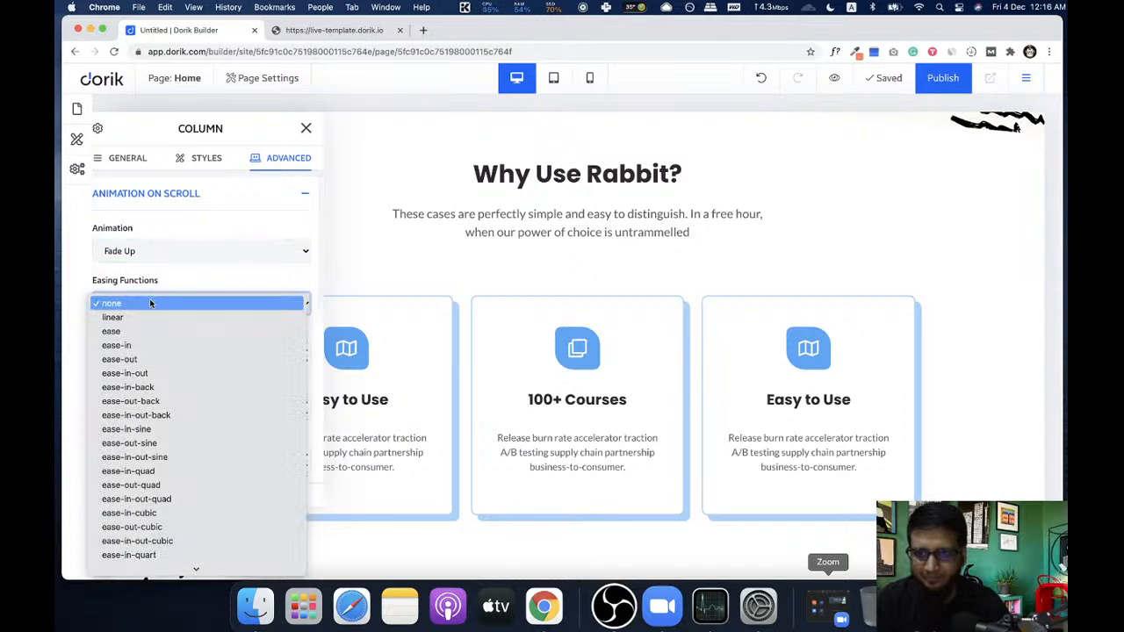
pyautogui.click(130, 345)
# - Set the animation duration of the first feature card's column to 700 ms
pyautogui.scroll(-3, 194, 299)
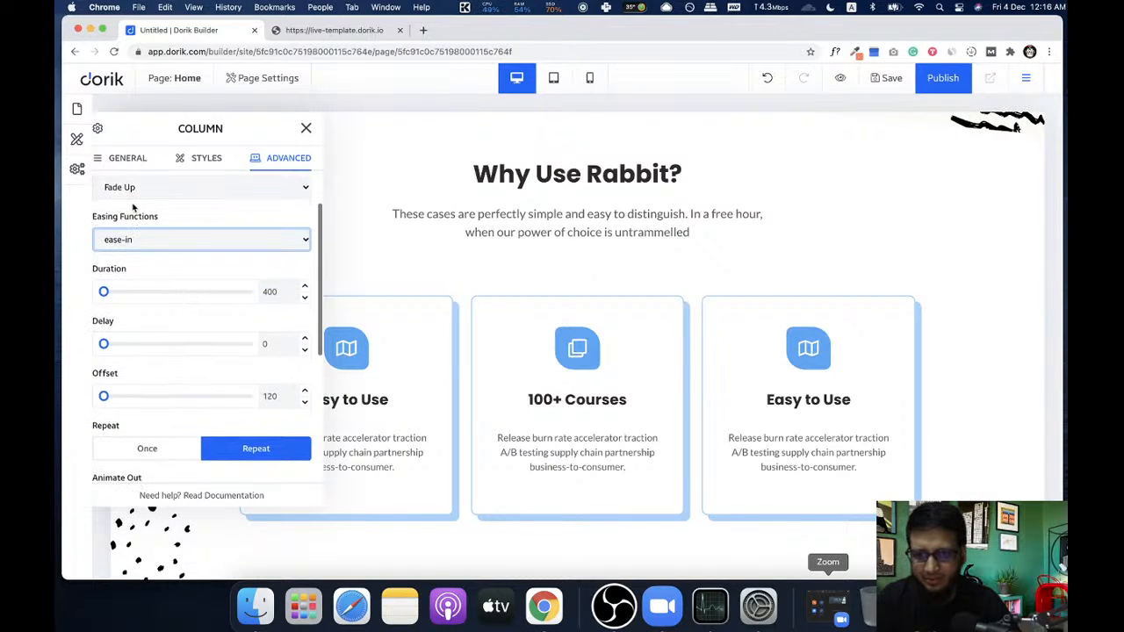
pyautogui.moveTo(106, 297); pyautogui.dragTo(137, 297)
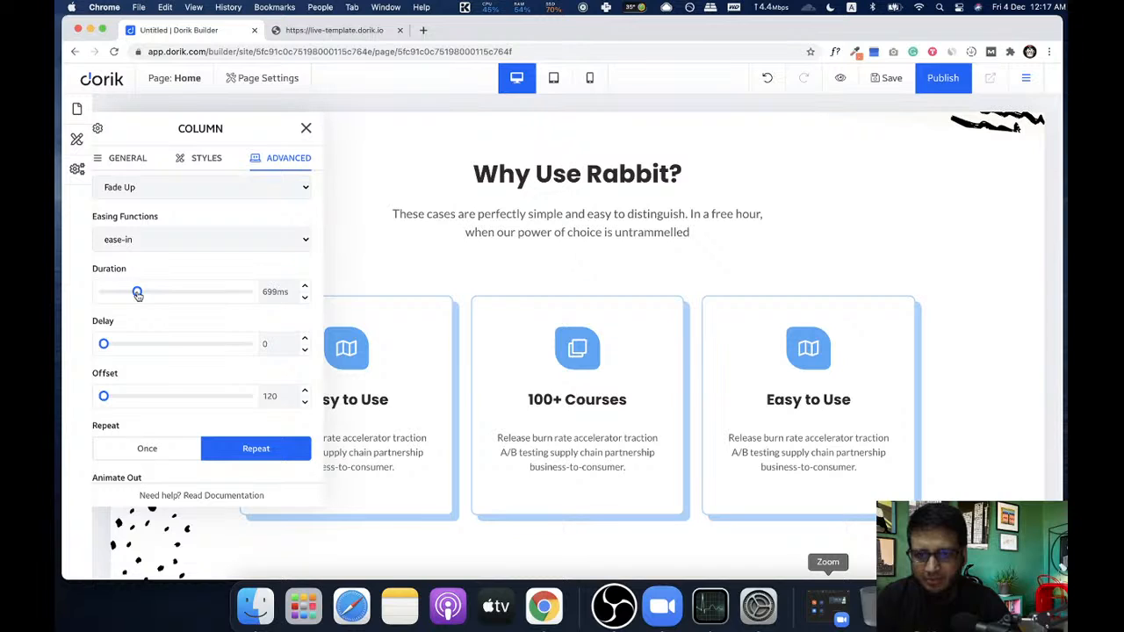
pyautogui.moveTo(137, 294); pyautogui.dragTo(136, 294)
pyautogui.click(275, 292)
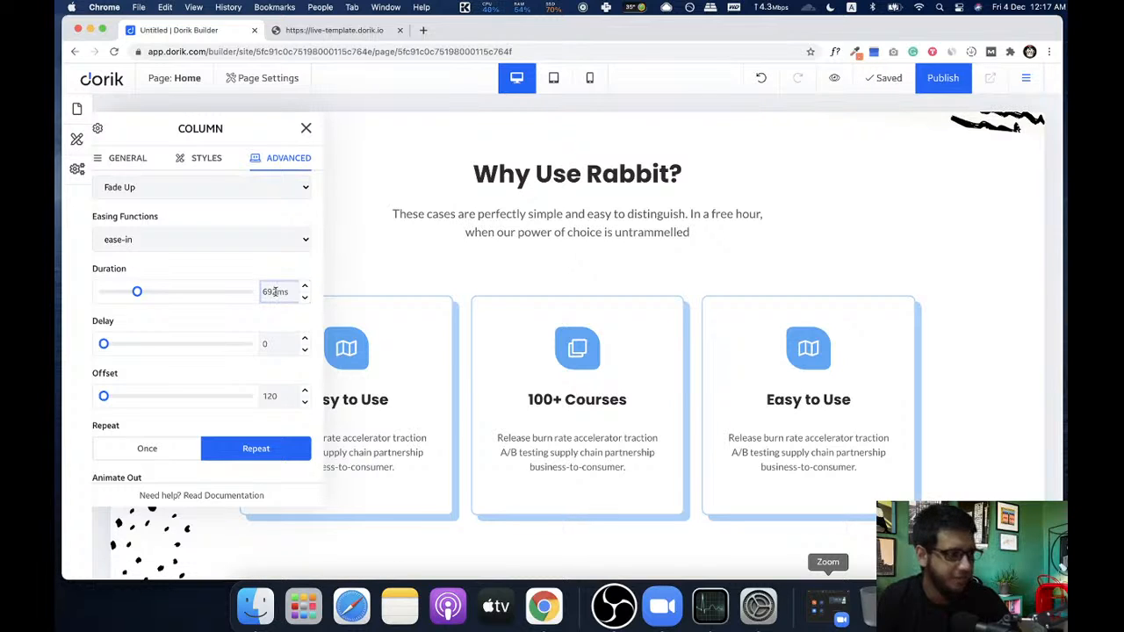
pyautogui.press('BackSpace')
pyautogui.press('BackSpace')
pyautogui.press('BackSpace')
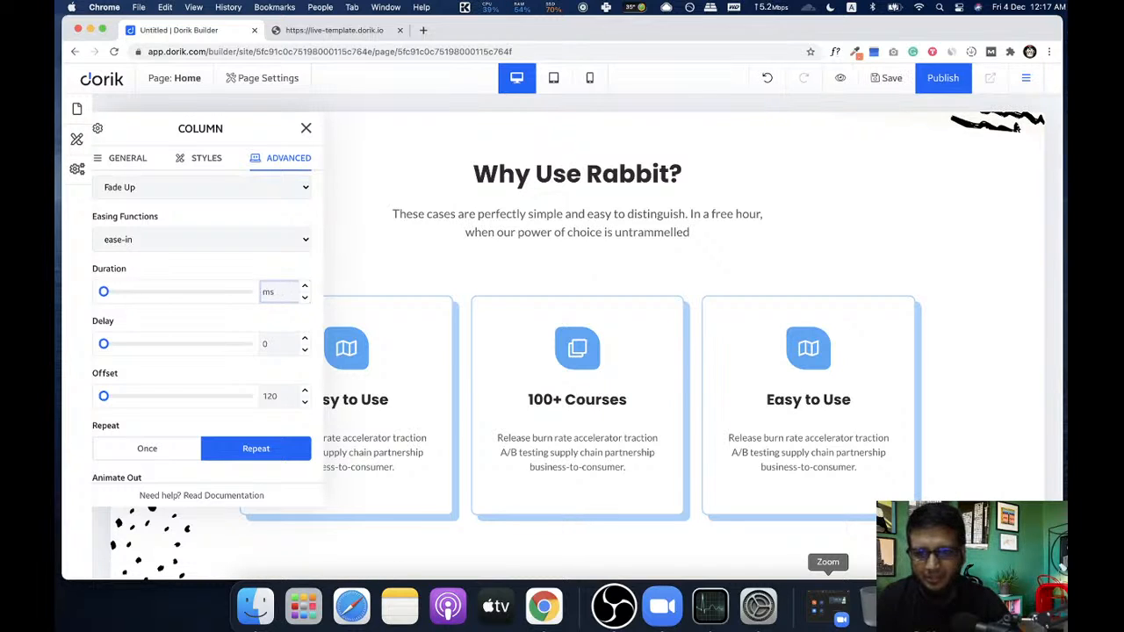
pyautogui.write('700')
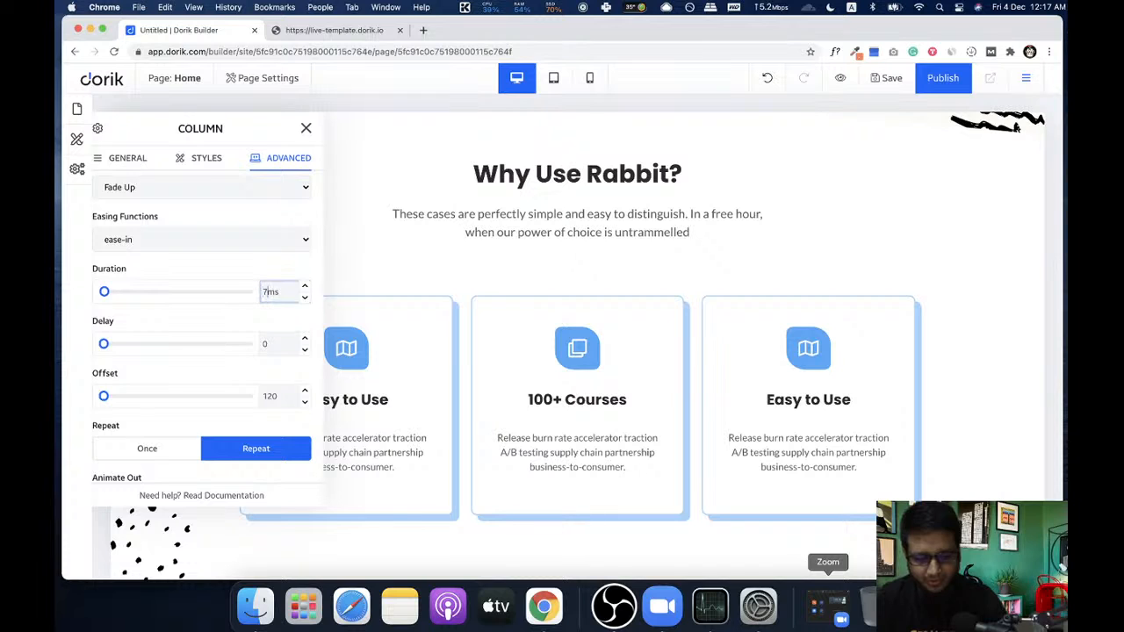
# - Review the delay, offset, repeat and animate-out options of the first feature card column's animation, and close its settings
pyautogui.scroll(-3, 243, 303)
pyautogui.scroll(1, 243, 303)
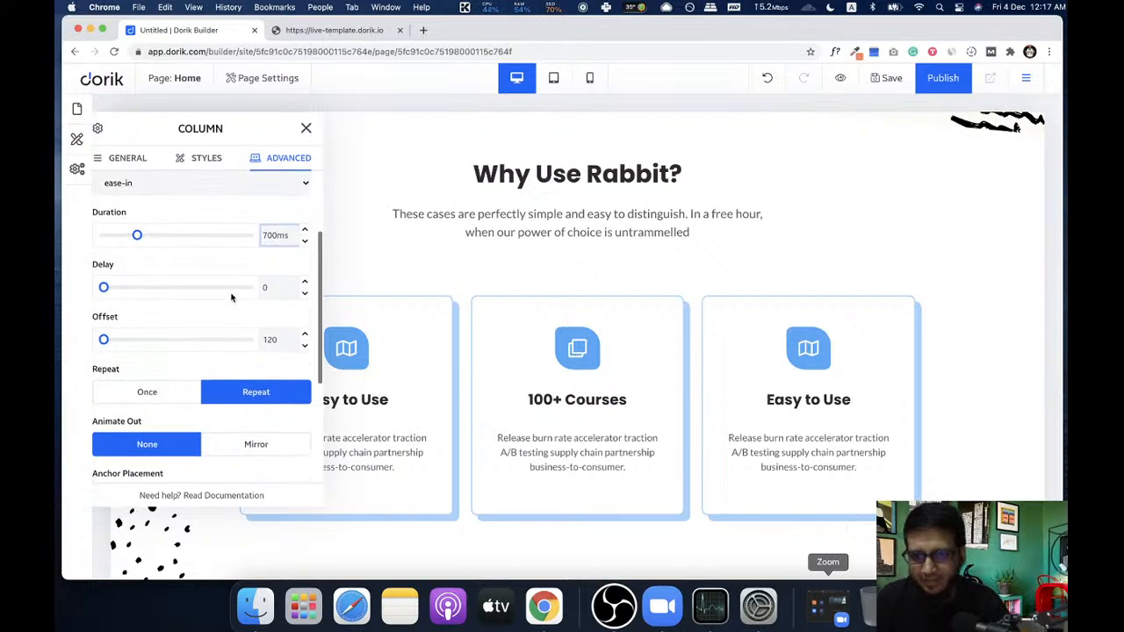
pyautogui.scroll(2, 266, 259)
pyautogui.click(279, 342)
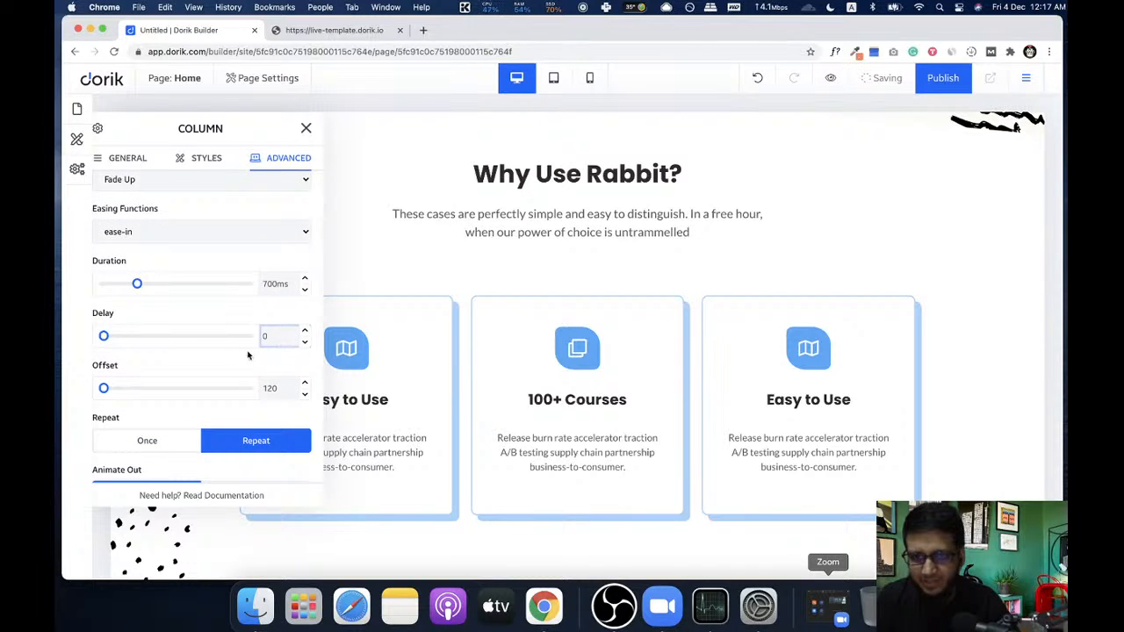
pyautogui.scroll(-2, 207, 348)
pyautogui.scroll(-3, 244, 360)
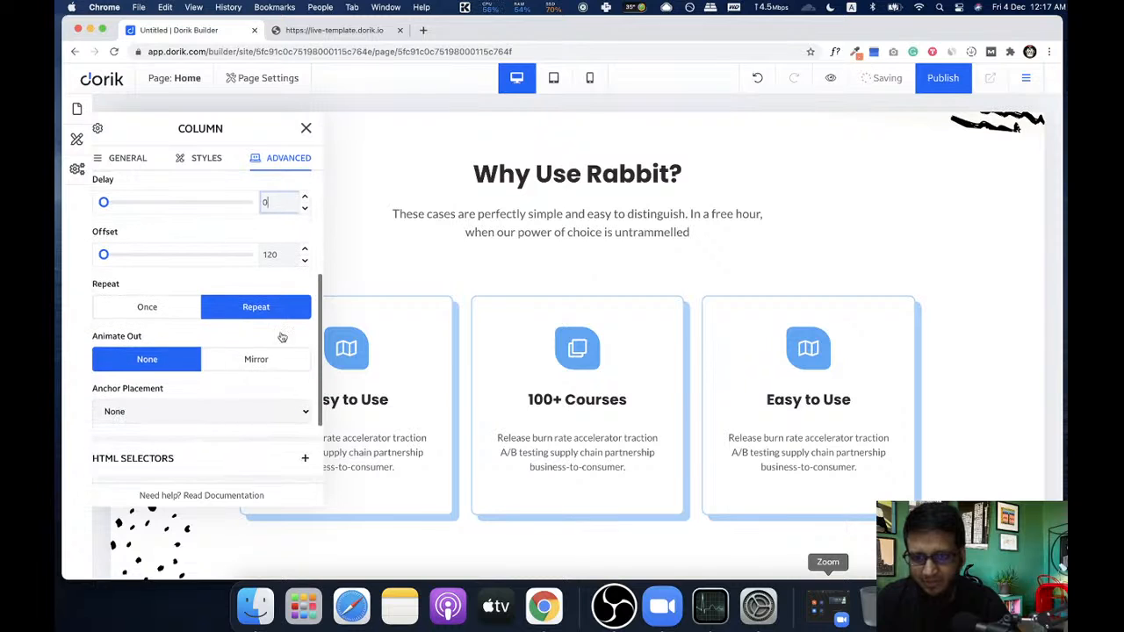
pyautogui.click(304, 129)
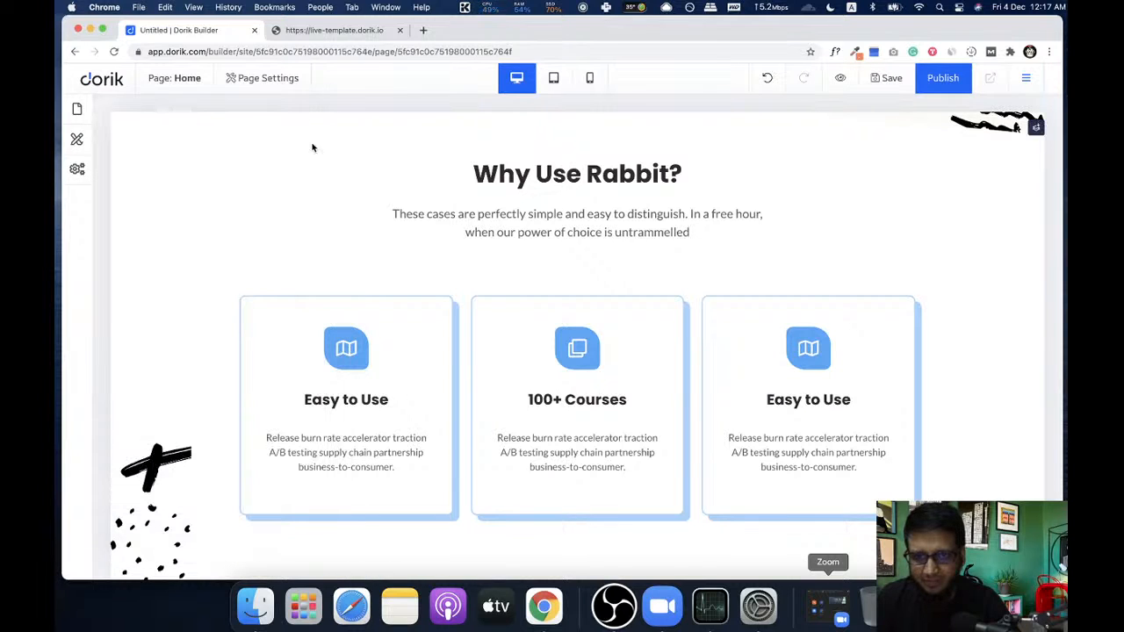
# - Give the 100+ Courses card's column a Fade Up scroll animation with ease easing and a 700 ms duration
pyautogui.click(501, 304)
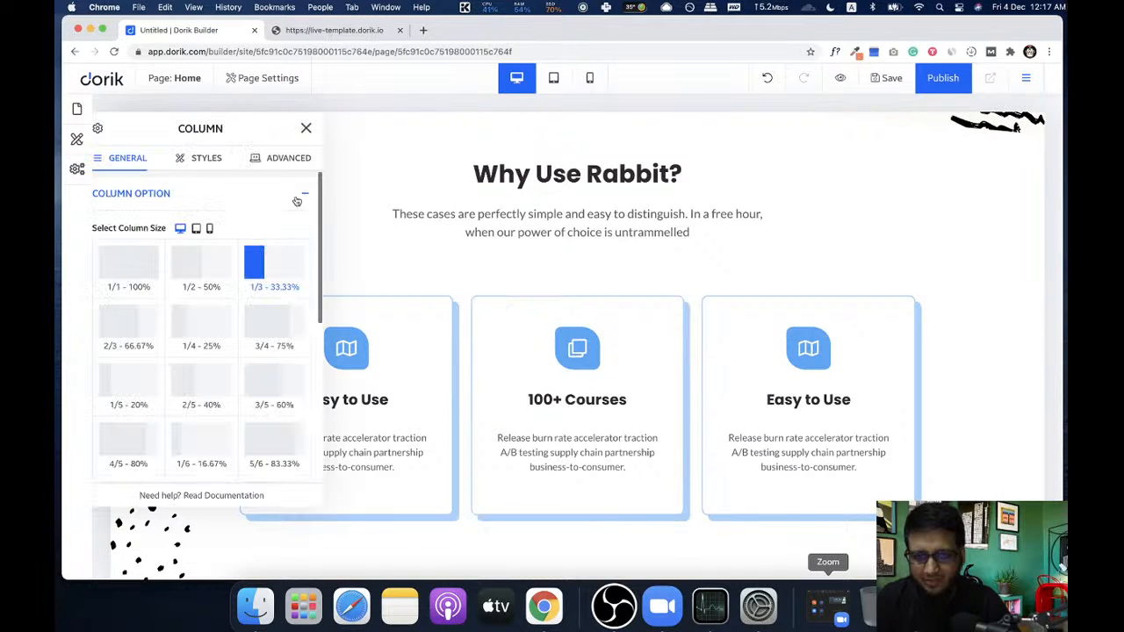
pyautogui.click(269, 158)
pyautogui.click(205, 253)
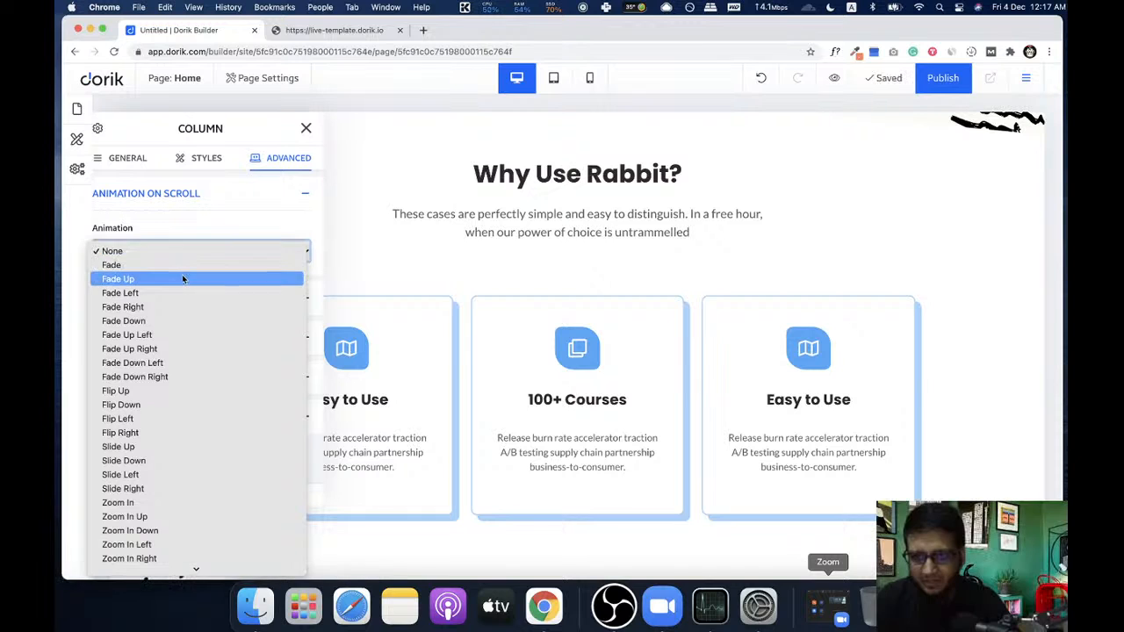
pyautogui.click(182, 278)
pyautogui.click(169, 305)
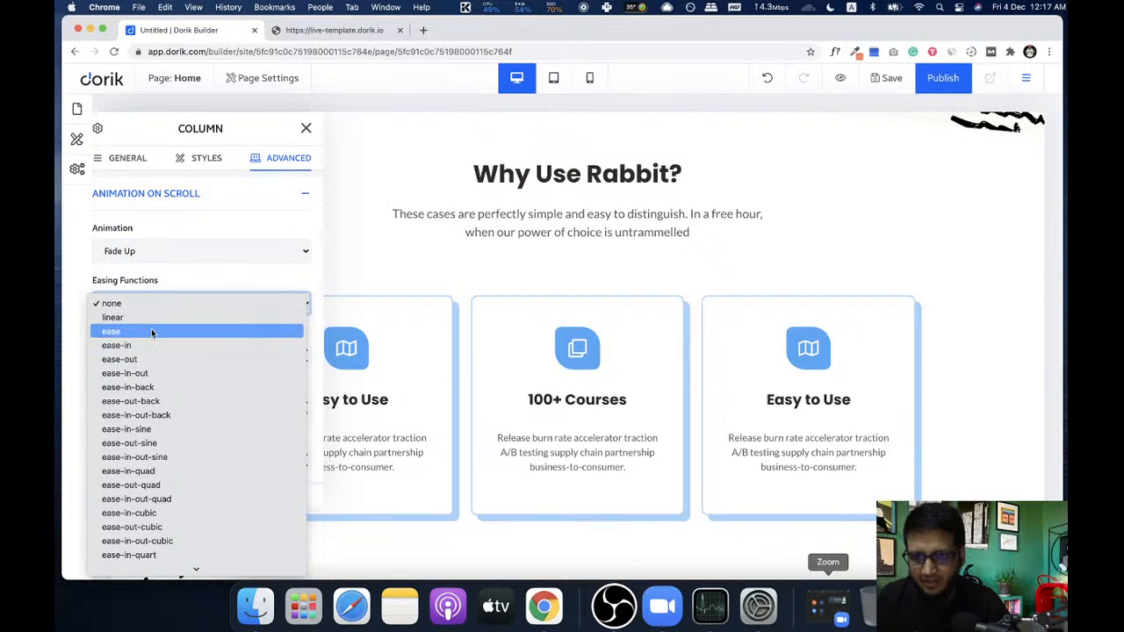
pyautogui.click(151, 331)
pyautogui.write('7')
# - Set the animation delay of the 100+ Courses card's column to 200 ms and close its settings
pyautogui.click(256, 414)
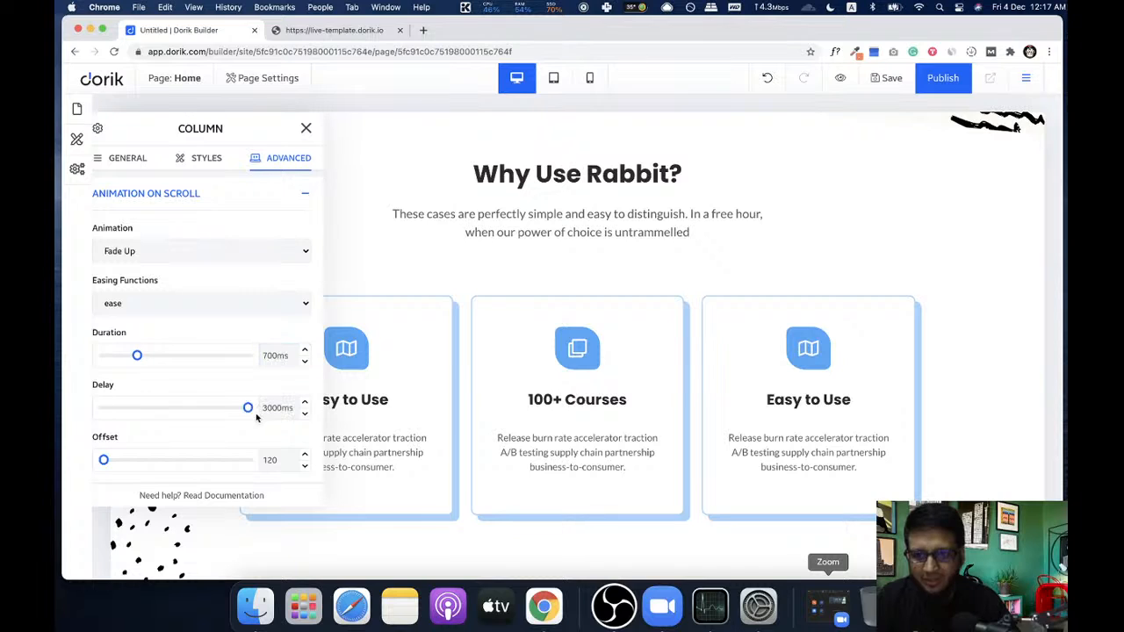
pyautogui.doubleClick(263, 410)
pyautogui.write('77')
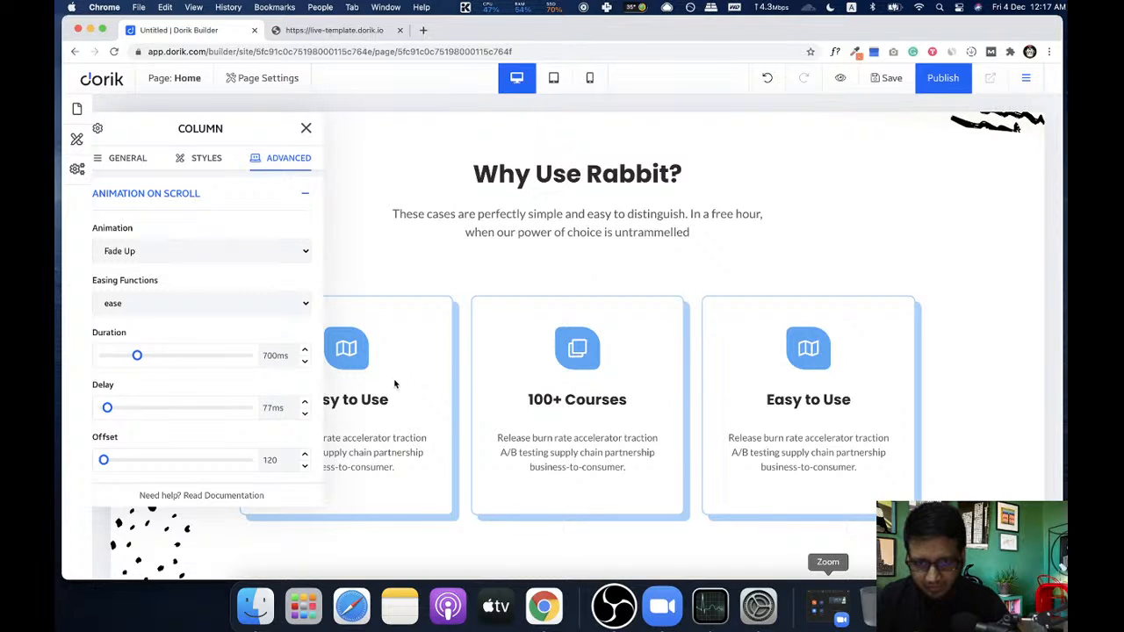
pyautogui.doubleClick(270, 407)
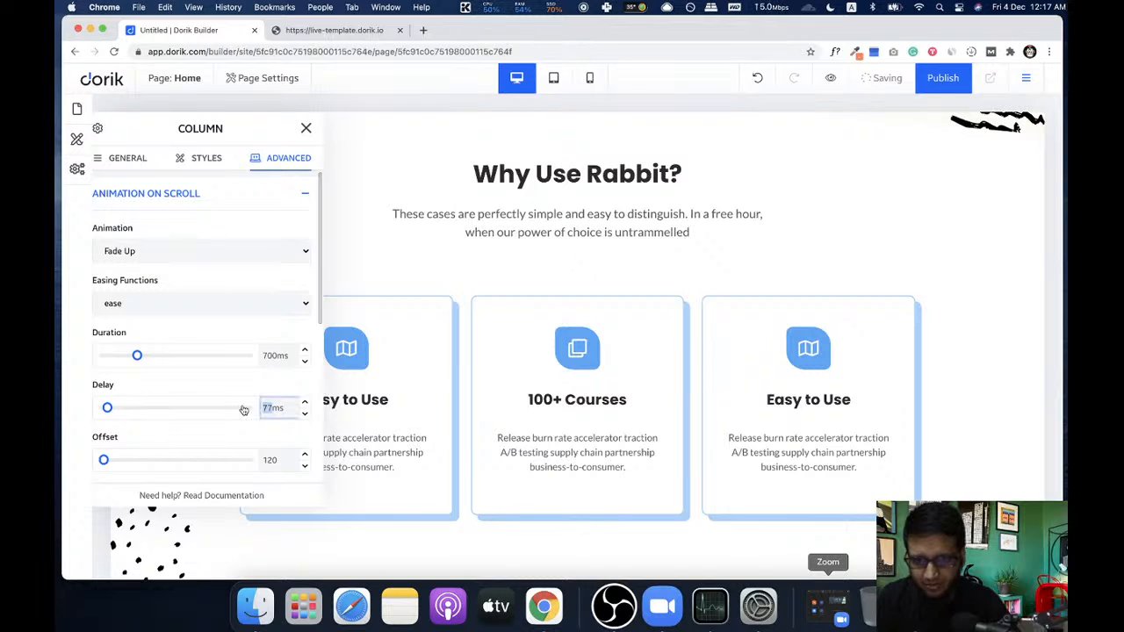
pyautogui.write('200')
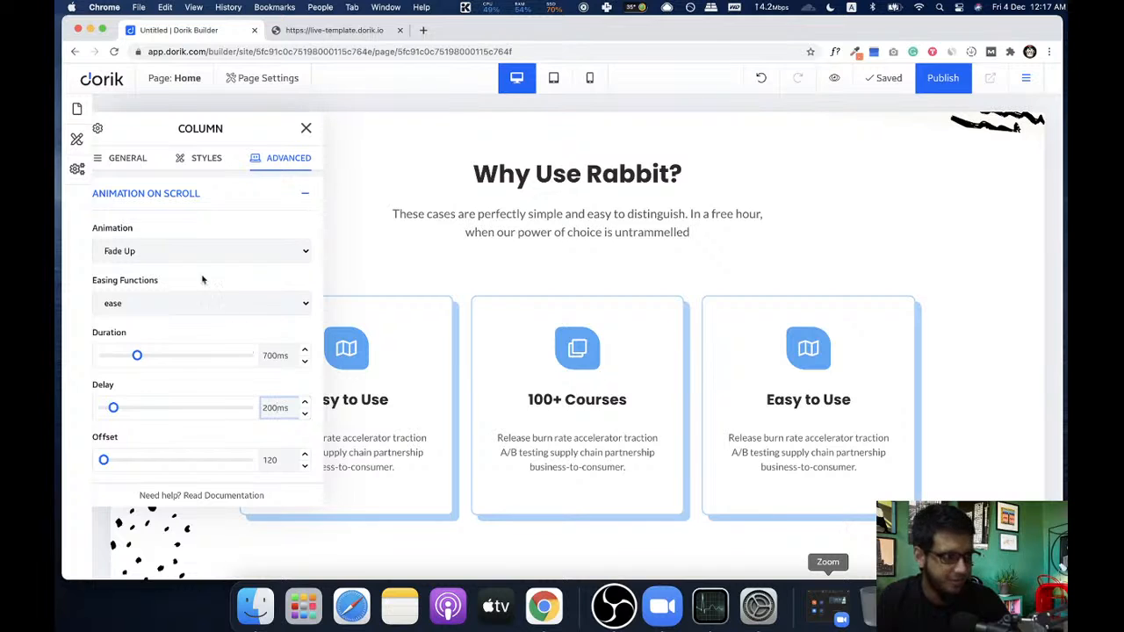
pyautogui.click(305, 129)
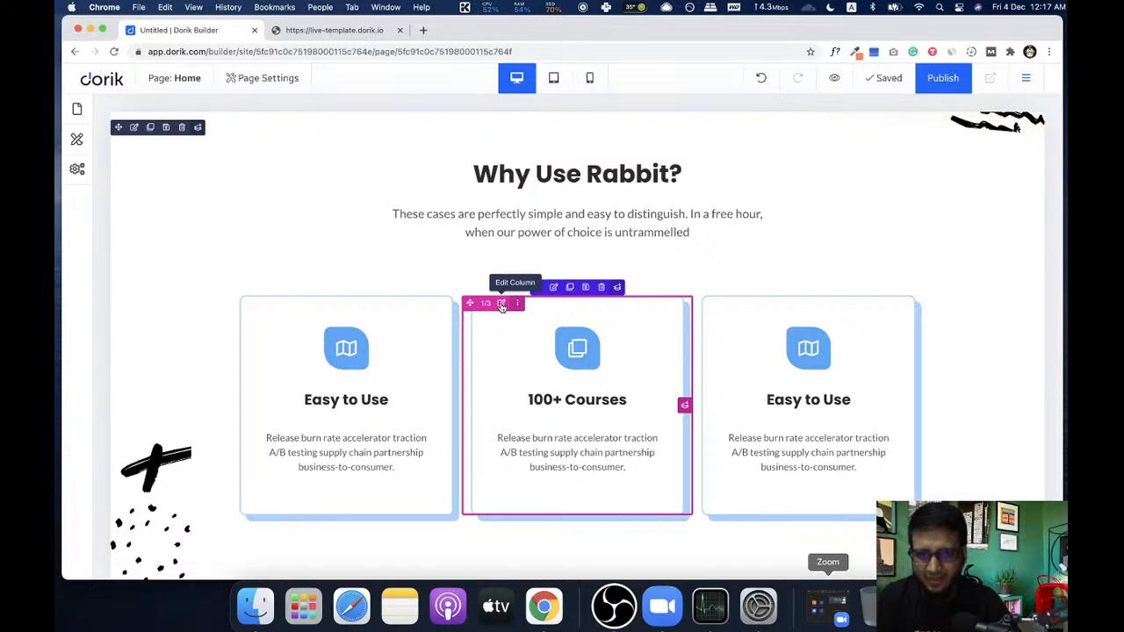
# - Give the third feature card's column a Fade Up scroll animation with ease-in easing
pyautogui.click(733, 304)
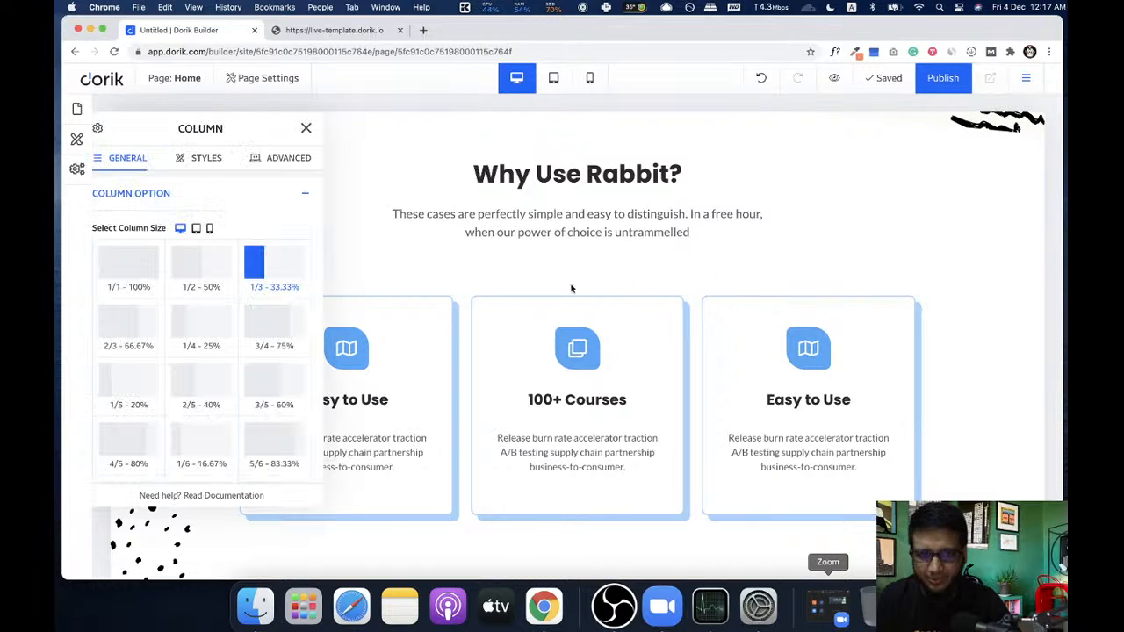
pyautogui.click(280, 157)
pyautogui.click(224, 252)
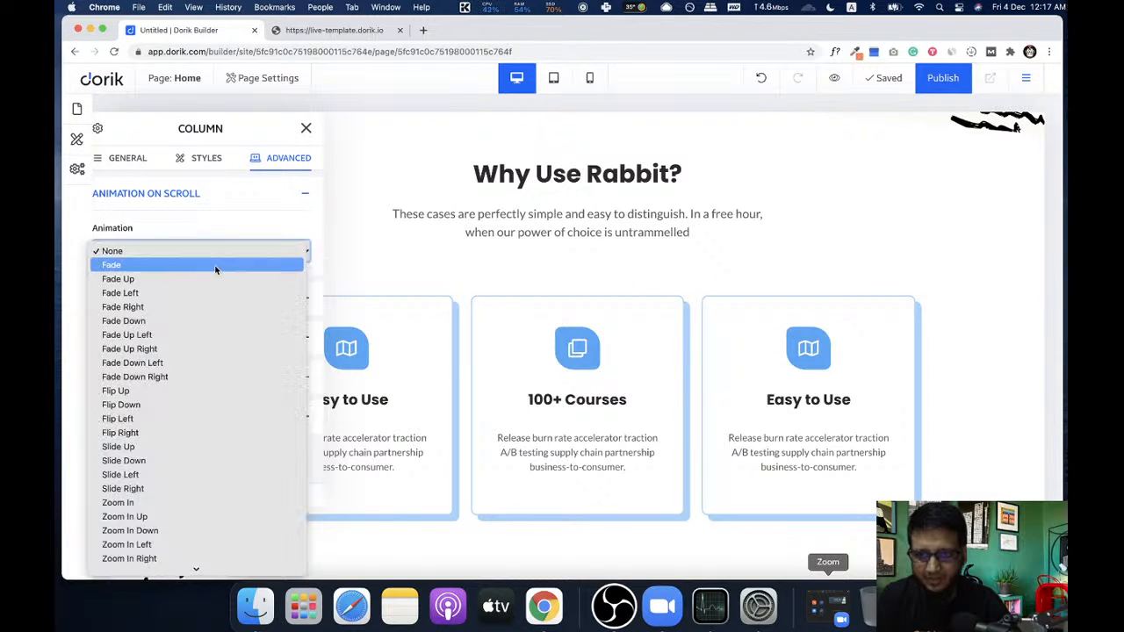
pyautogui.click(208, 279)
pyautogui.click(223, 303)
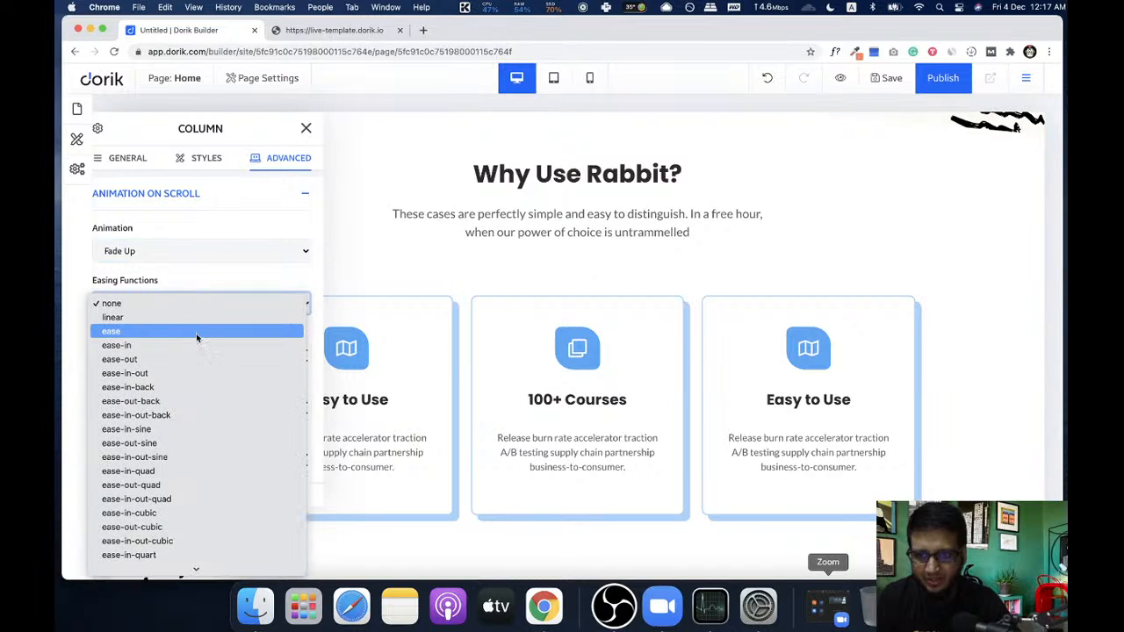
pyautogui.click(196, 344)
# - Set the third card column's animation duration to 700 ms and its delay to 400 ms, and save the page
pyautogui.doubleClick(264, 355)
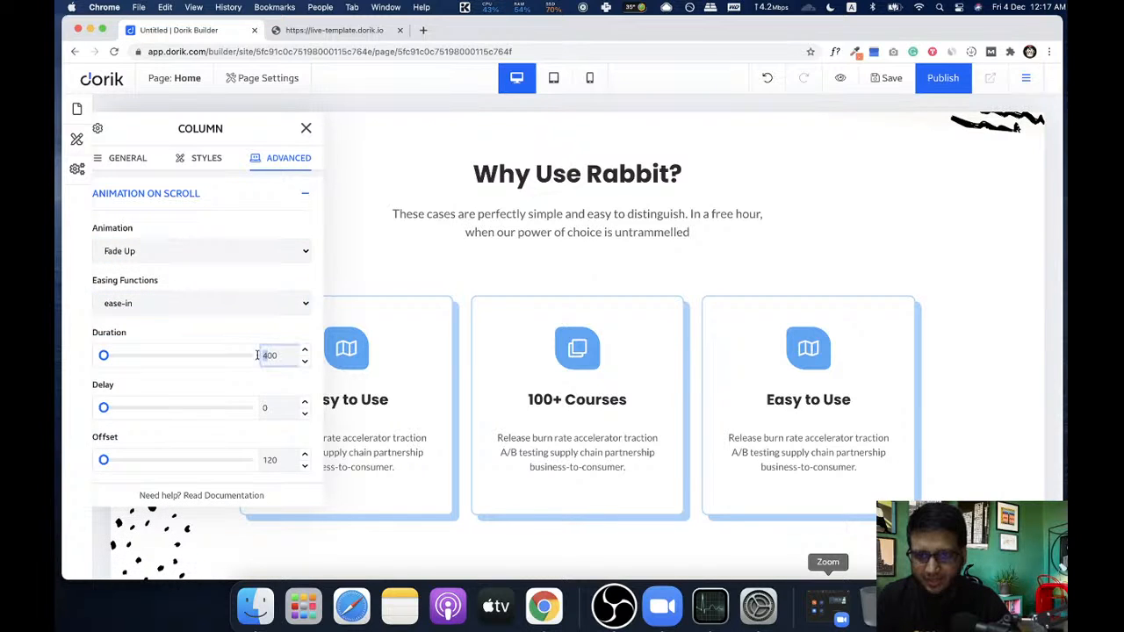
pyautogui.write('700')
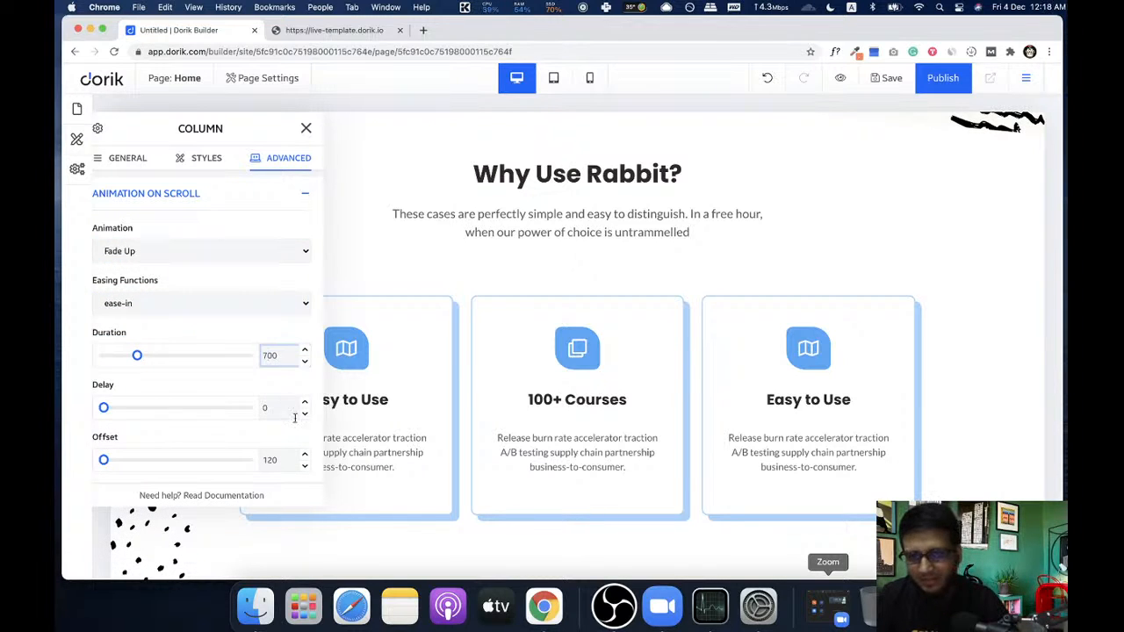
pyautogui.doubleClick(269, 407)
pyautogui.write('400')
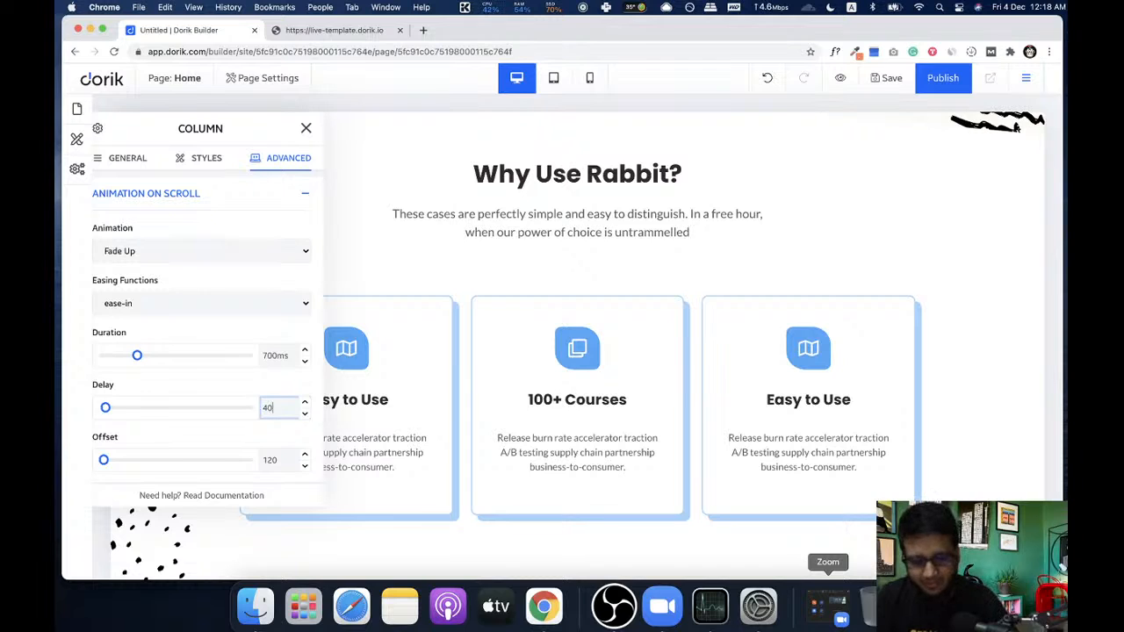
pyautogui.click(232, 378)
pyautogui.click(306, 129)
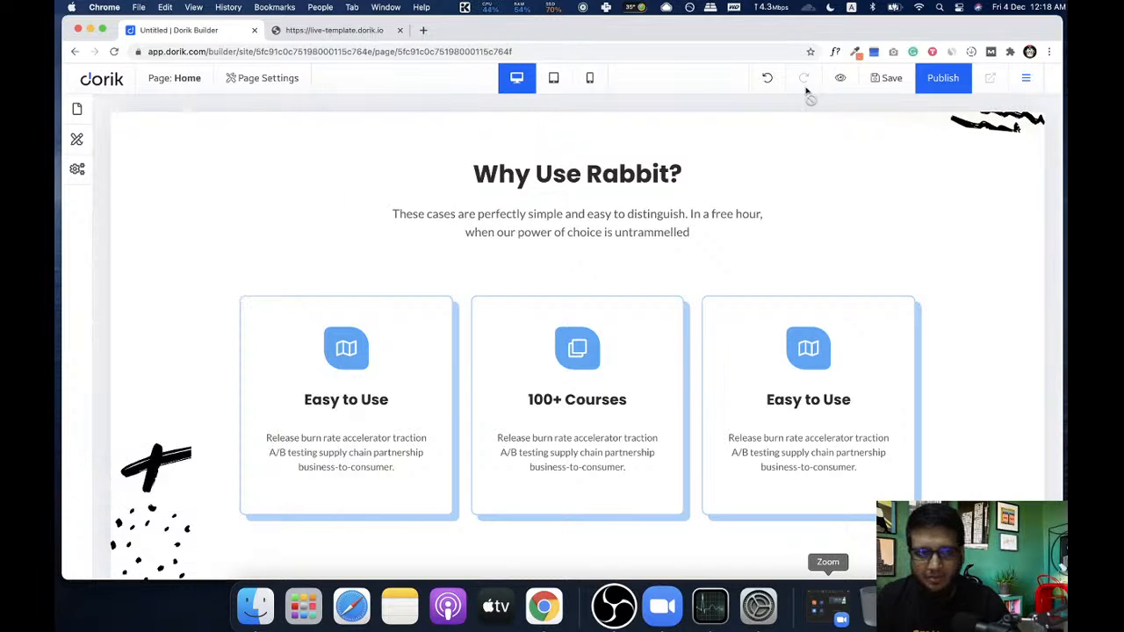
pyautogui.click(886, 80)
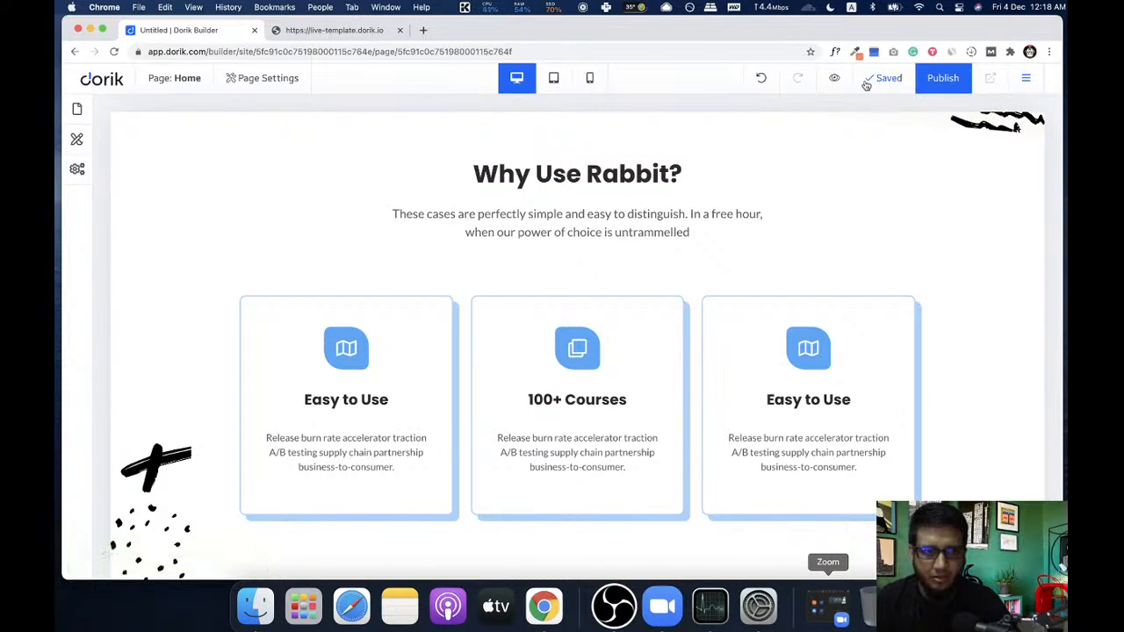
# - Preview the page to check the feature cards' scroll animations, and close the preview
pyautogui.click(836, 80)
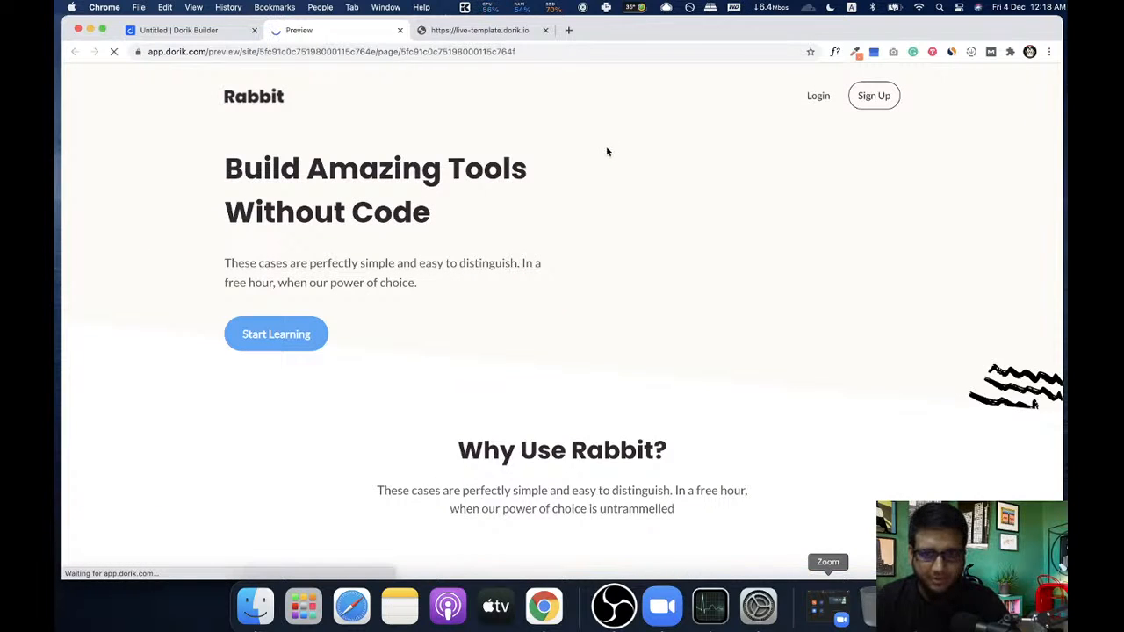
pyautogui.scroll(-5, 626, 167)
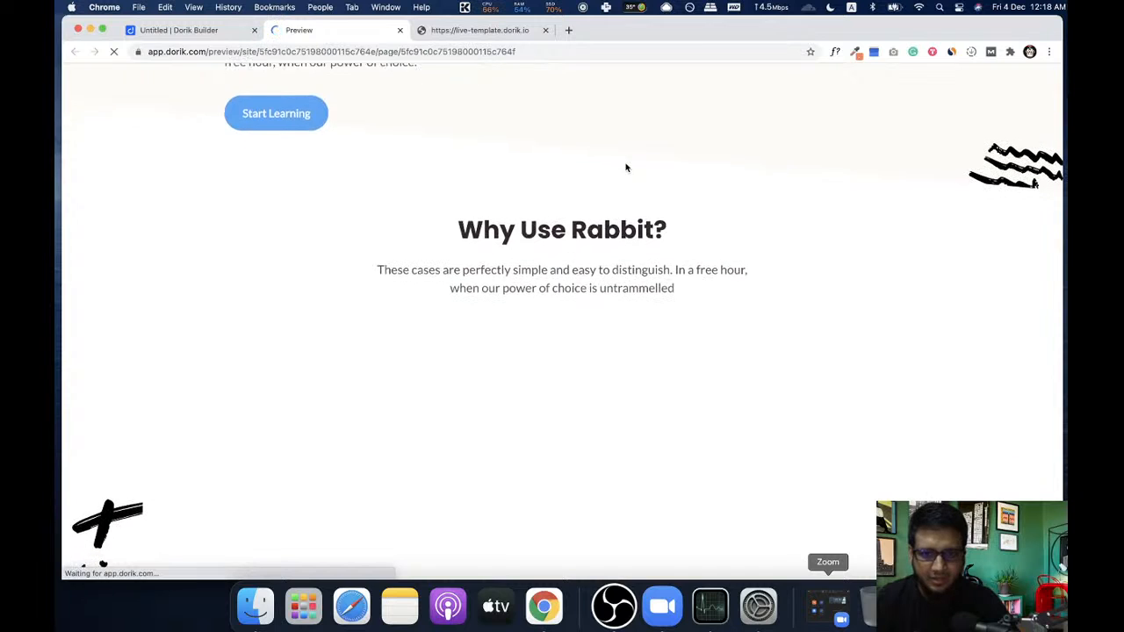
pyautogui.scroll(-1, 627, 167)
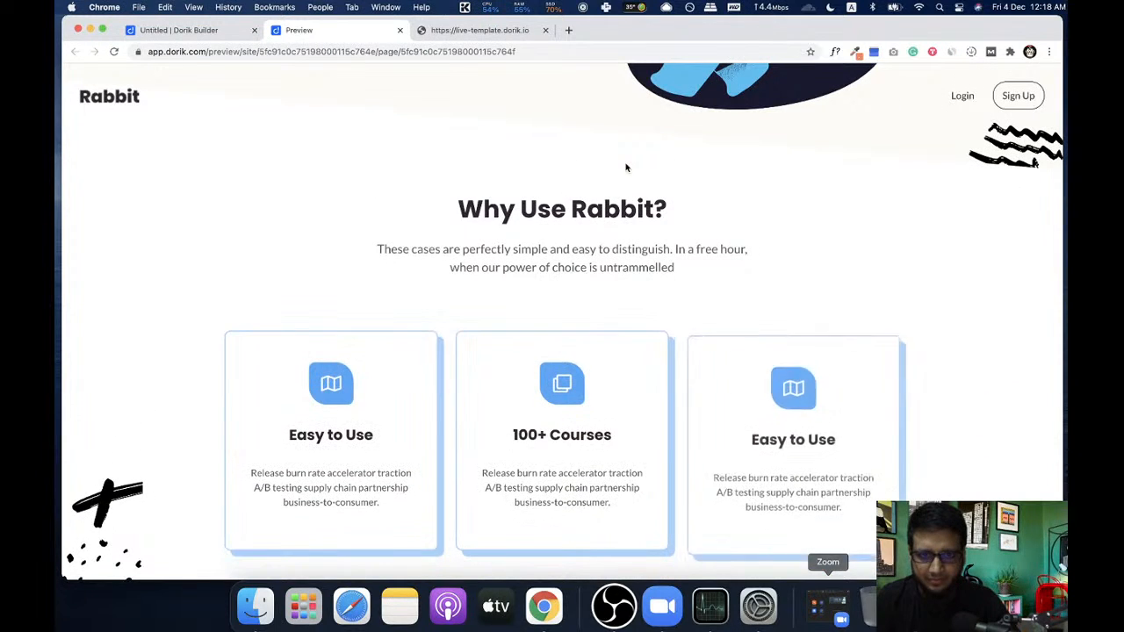
pyautogui.scroll(5, 654, 261)
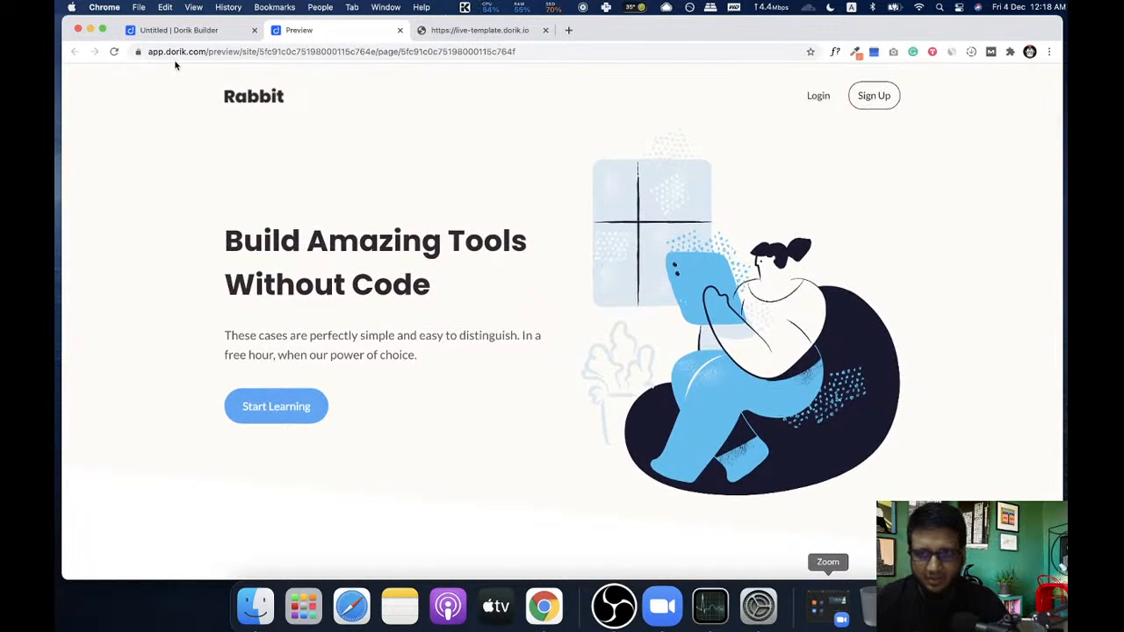
pyautogui.click(202, 31)
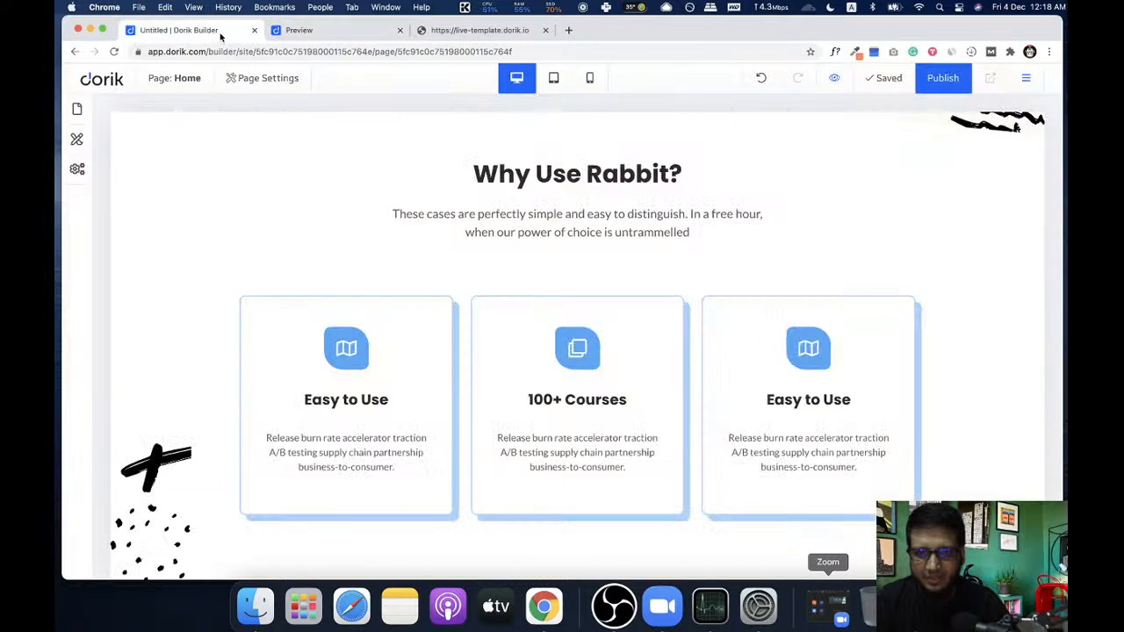
pyautogui.click(400, 31)
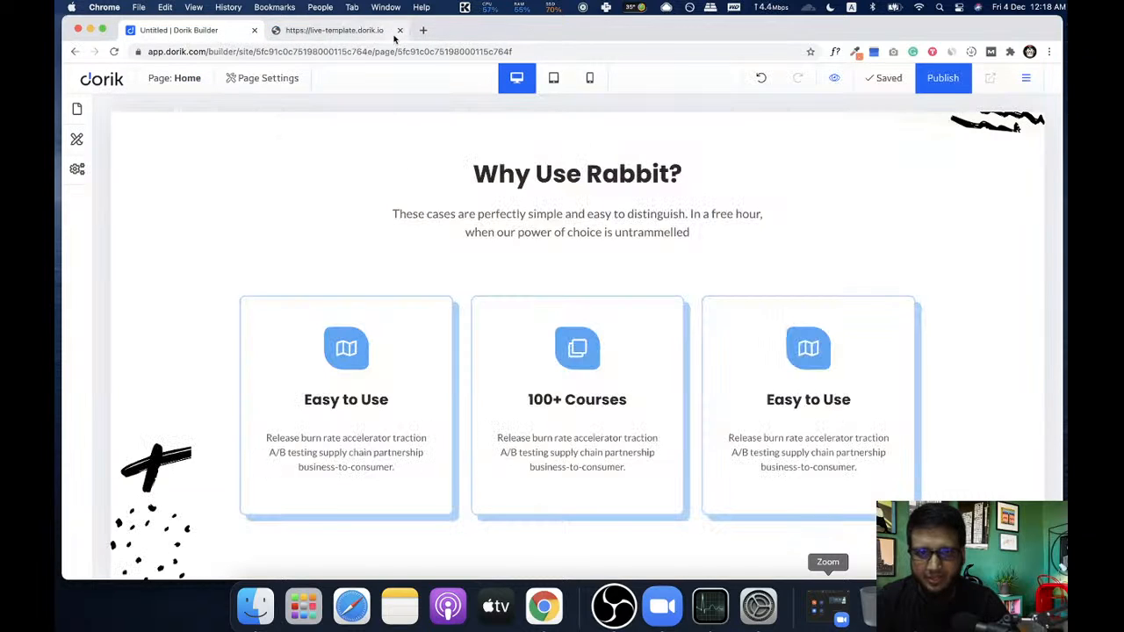
# - Publish the site to the Dorik.io subdomain live-demo-t
pyautogui.click(945, 77)
pyautogui.click(546, 375)
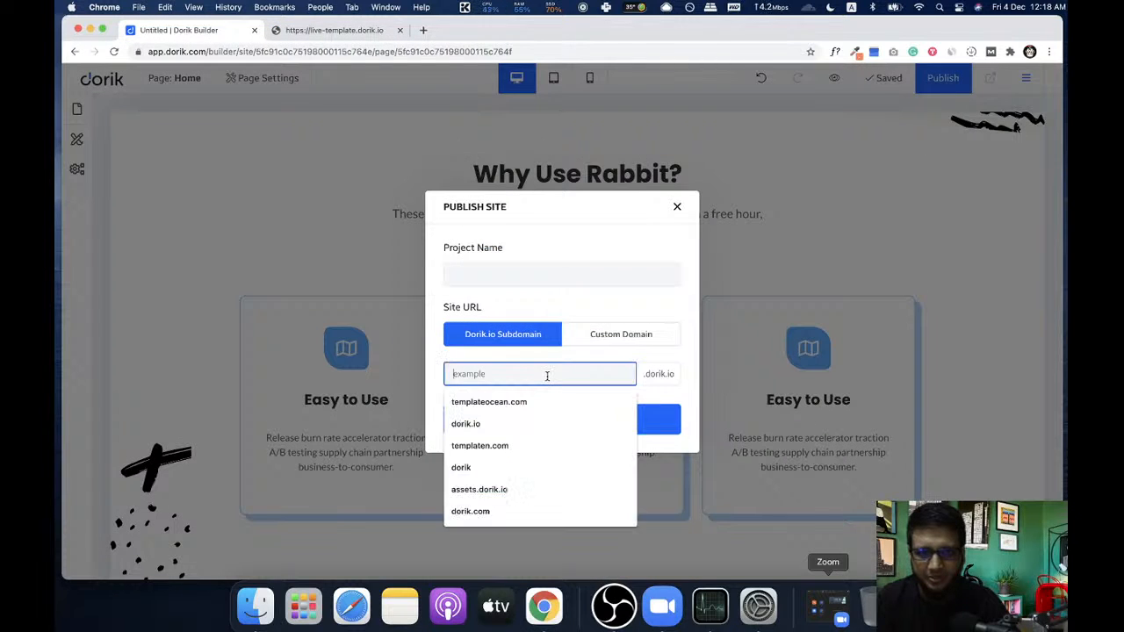
pyautogui.write('live-demo-t')
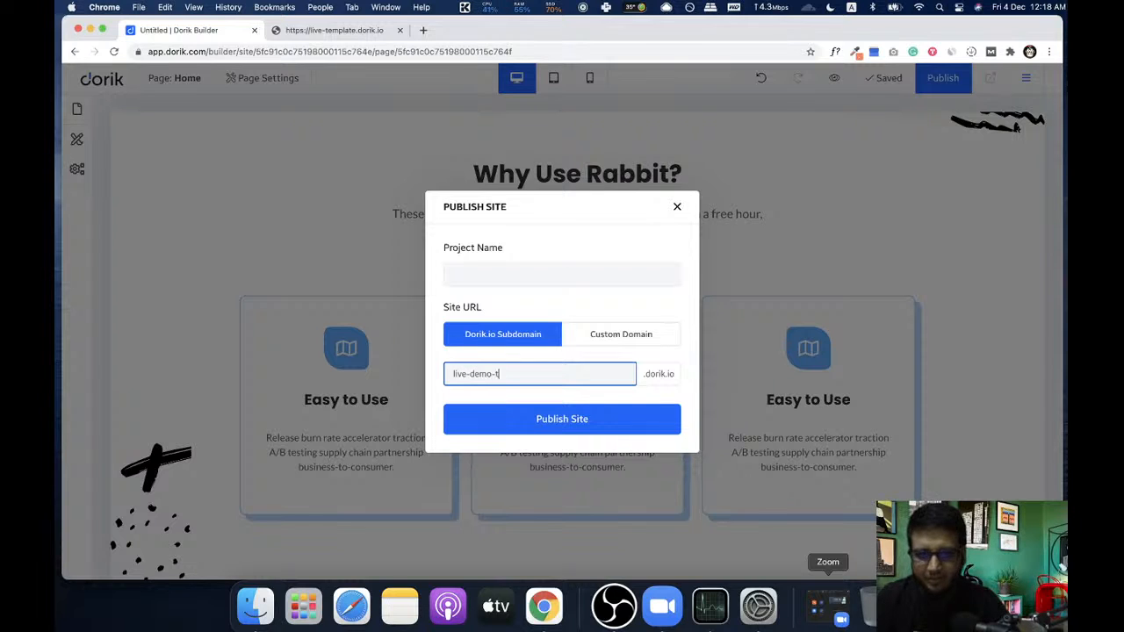
pyautogui.click(571, 417)
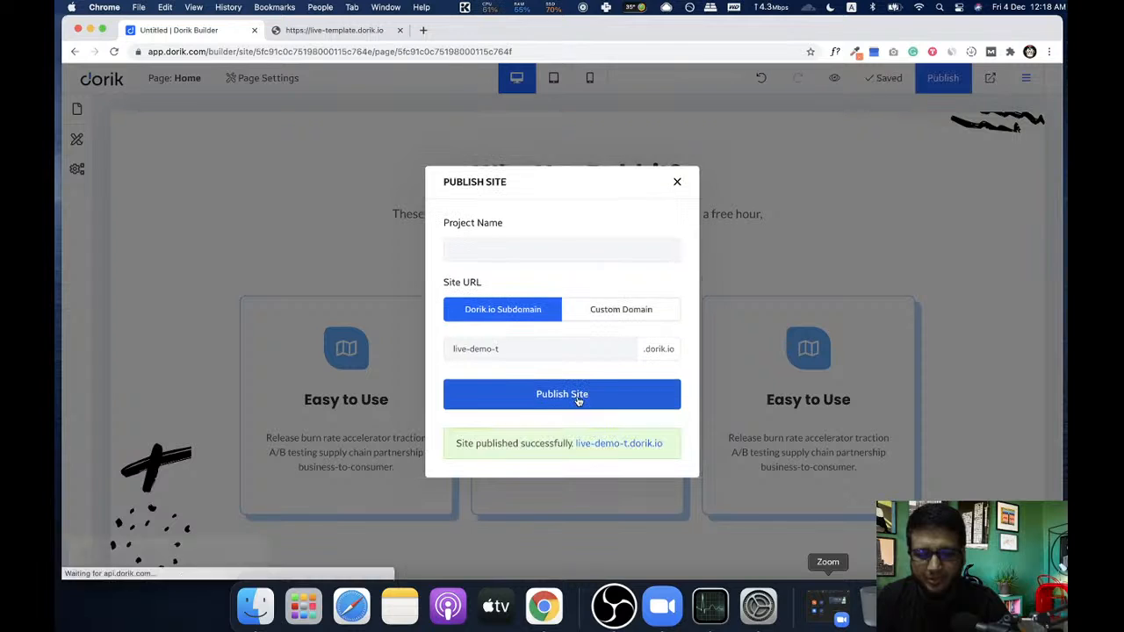
# - Examine the staggered feature card animations on the published live-demo-t.dorik.io site, and close that page
pyautogui.click(612, 445)
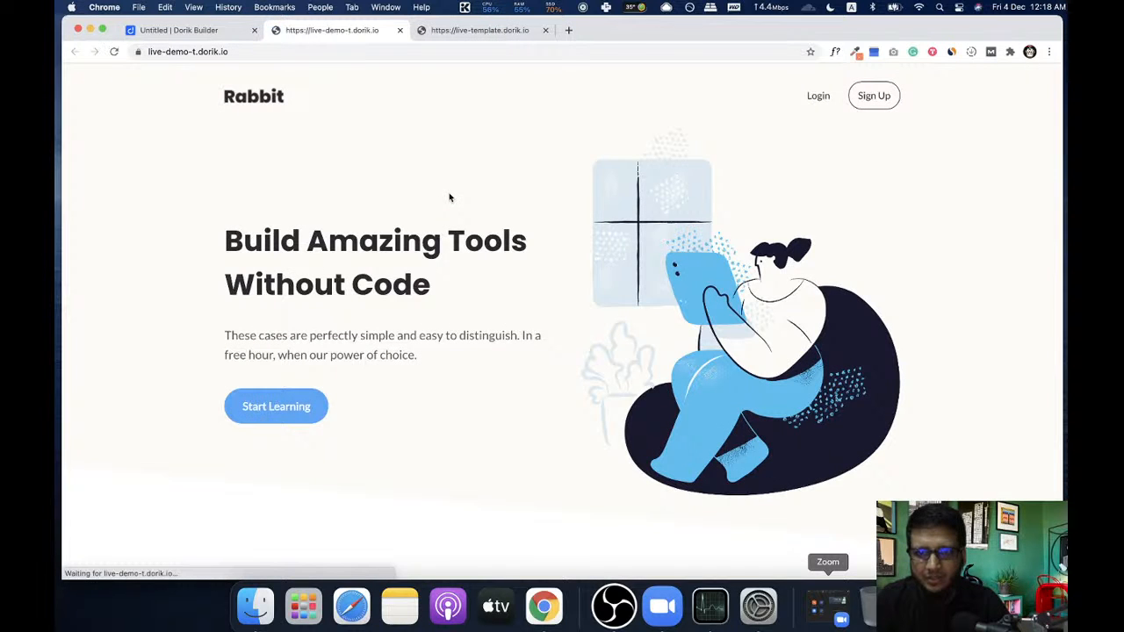
pyautogui.scroll(-5, 474, 204)
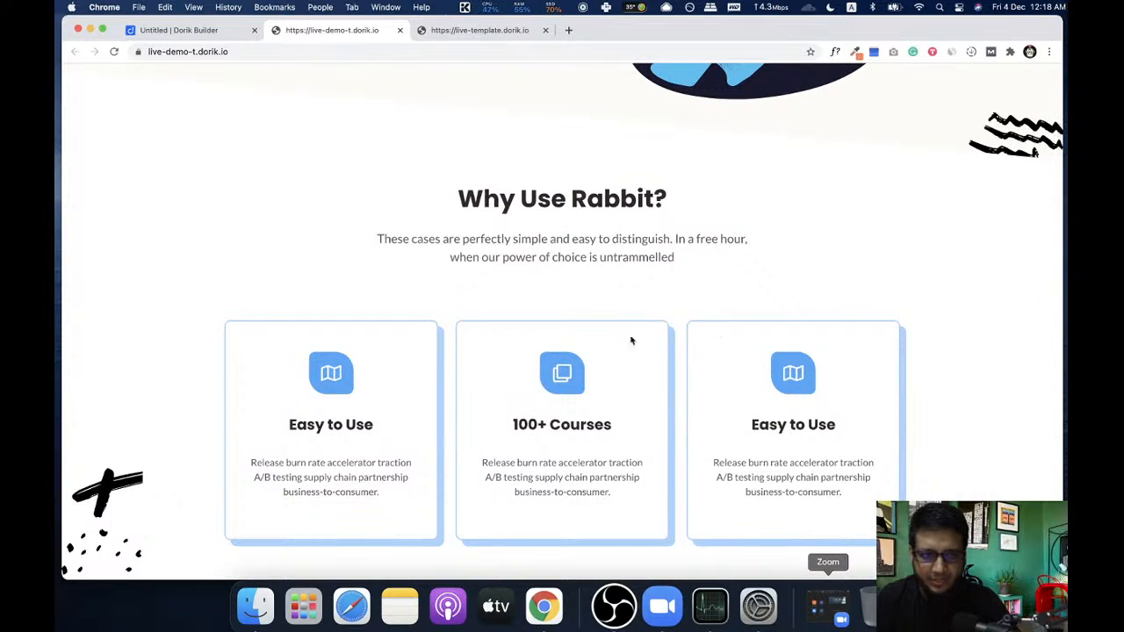
pyautogui.scroll(3, 220, 123)
pyautogui.scroll(-3, 358, 202)
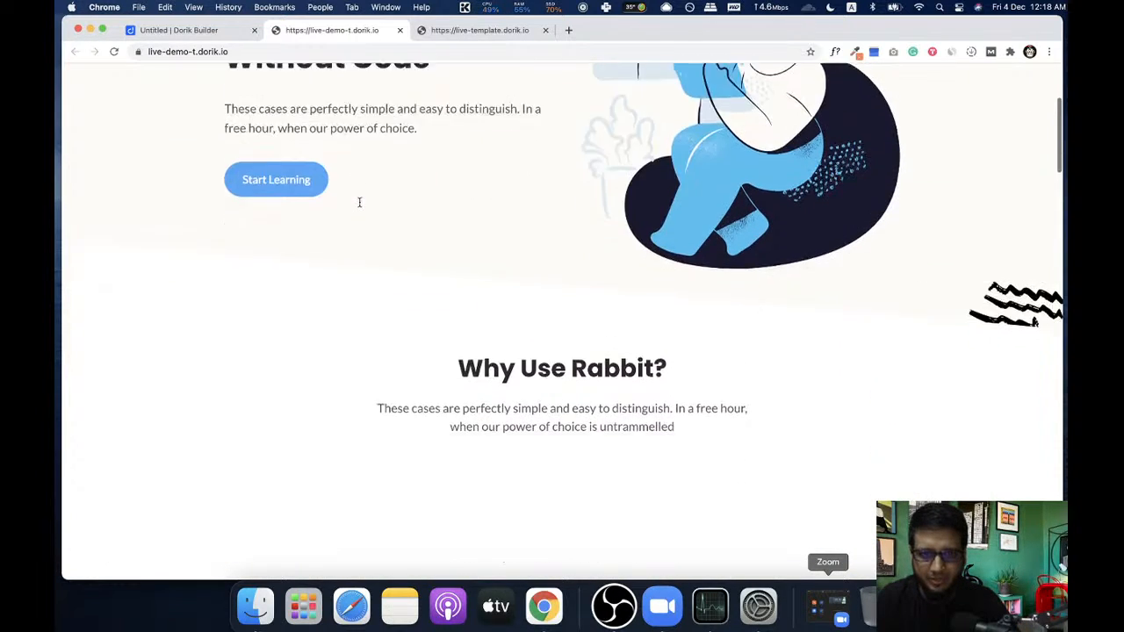
pyautogui.scroll(4, 360, 206)
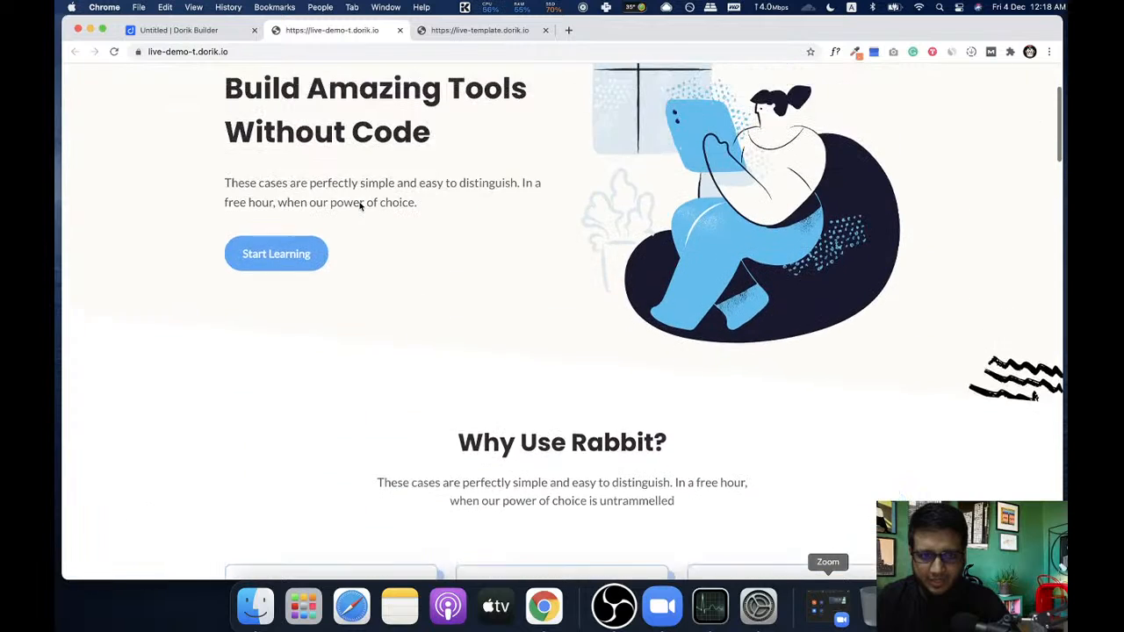
pyautogui.scroll(-4, 359, 204)
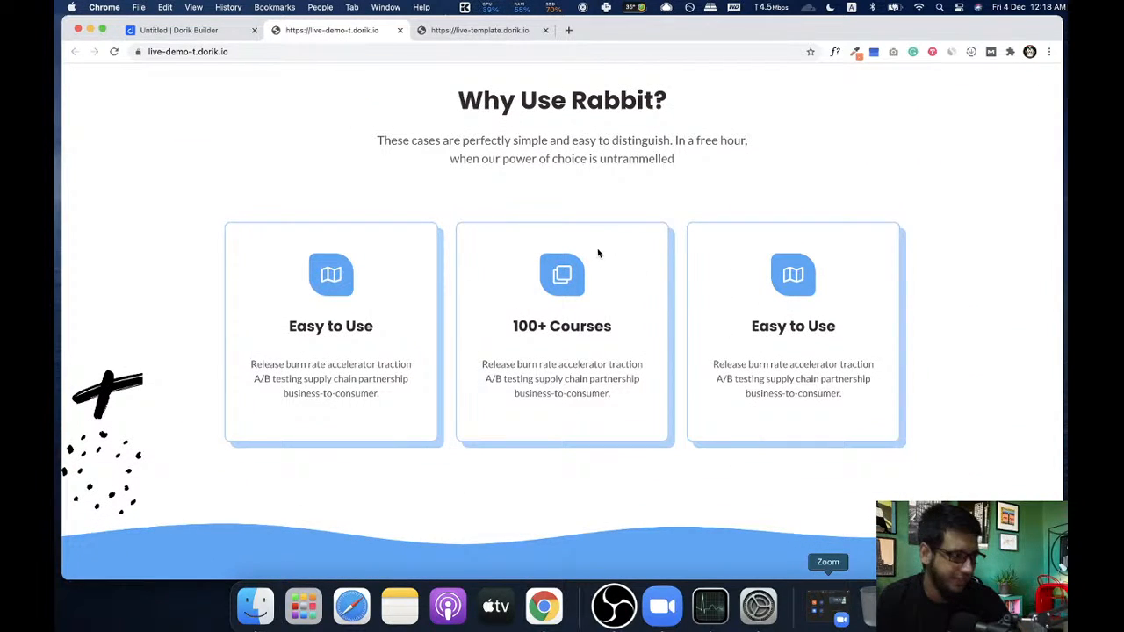
pyautogui.click(400, 32)
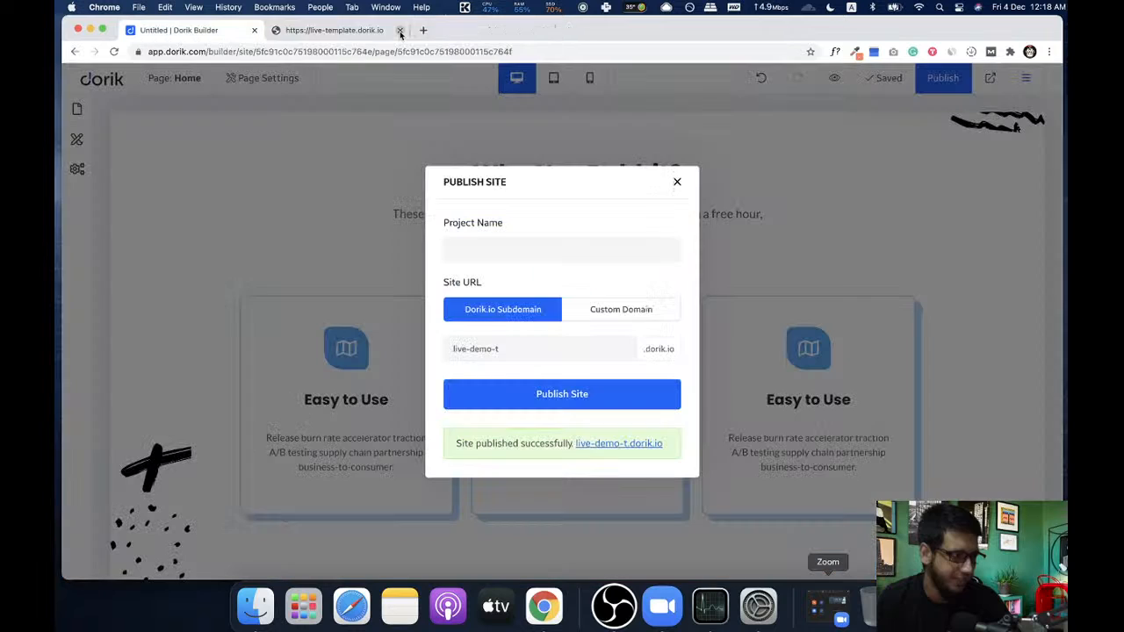
# - Close the leftover live-template.dorik.io page and dismiss the Publish Site dialog
pyautogui.click(400, 32)
pyautogui.click(400, 31)
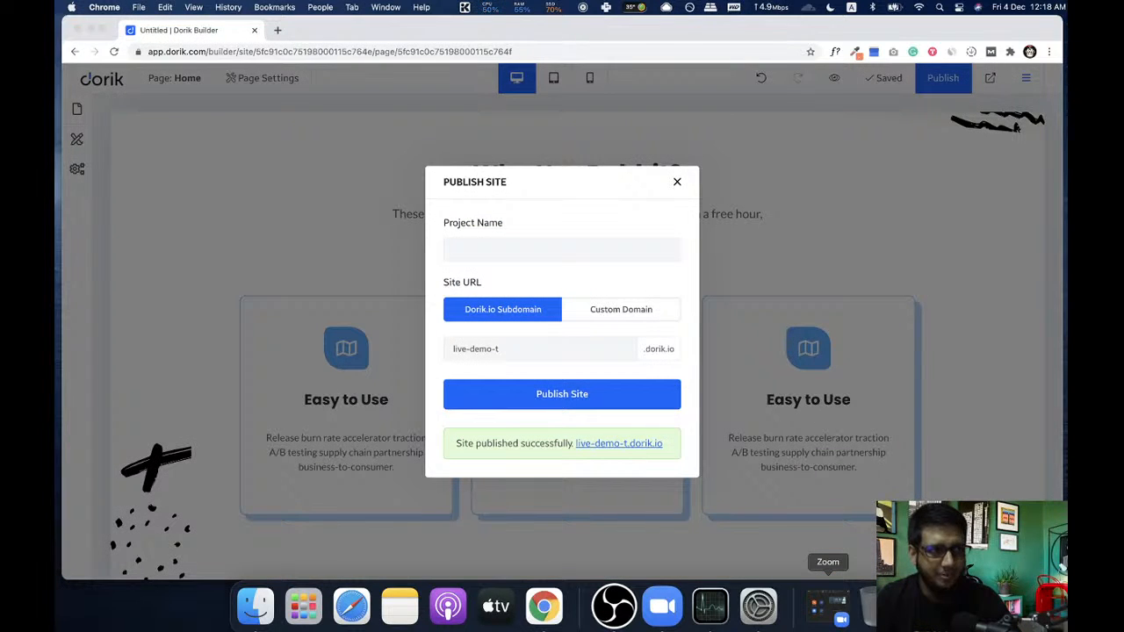
pyautogui.click(829, 606)
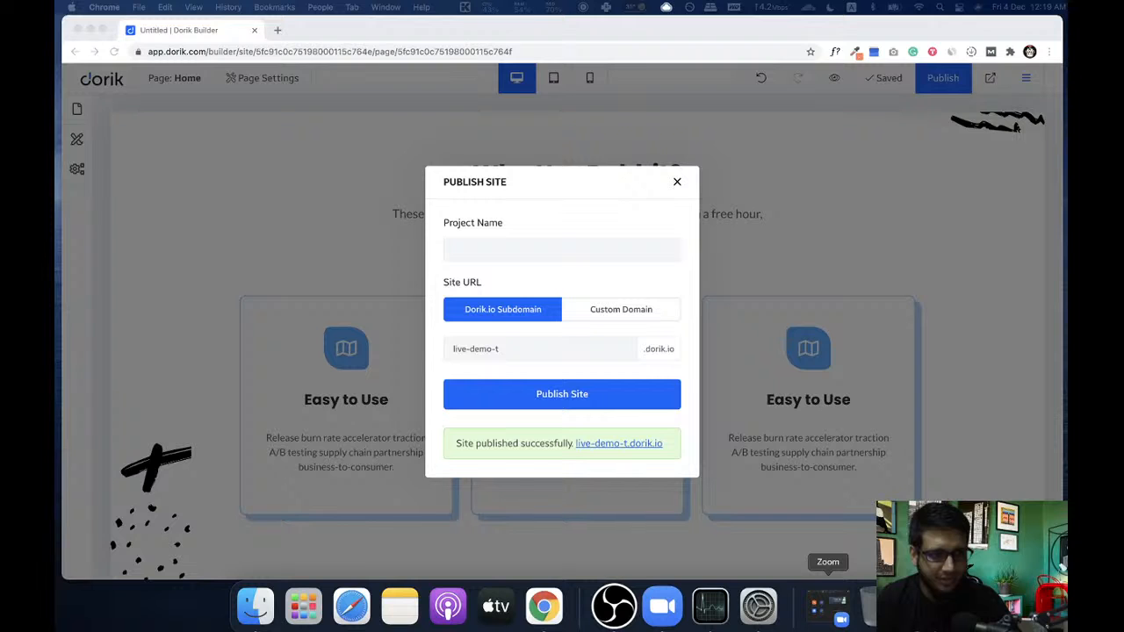
pyautogui.click(677, 185)
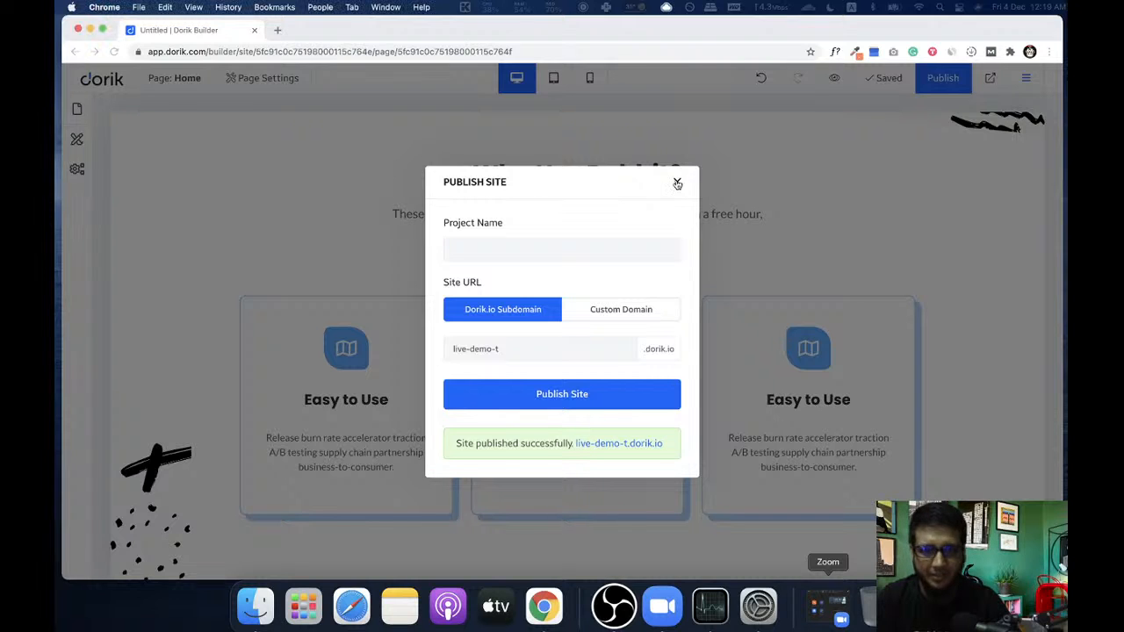
pyautogui.click(677, 185)
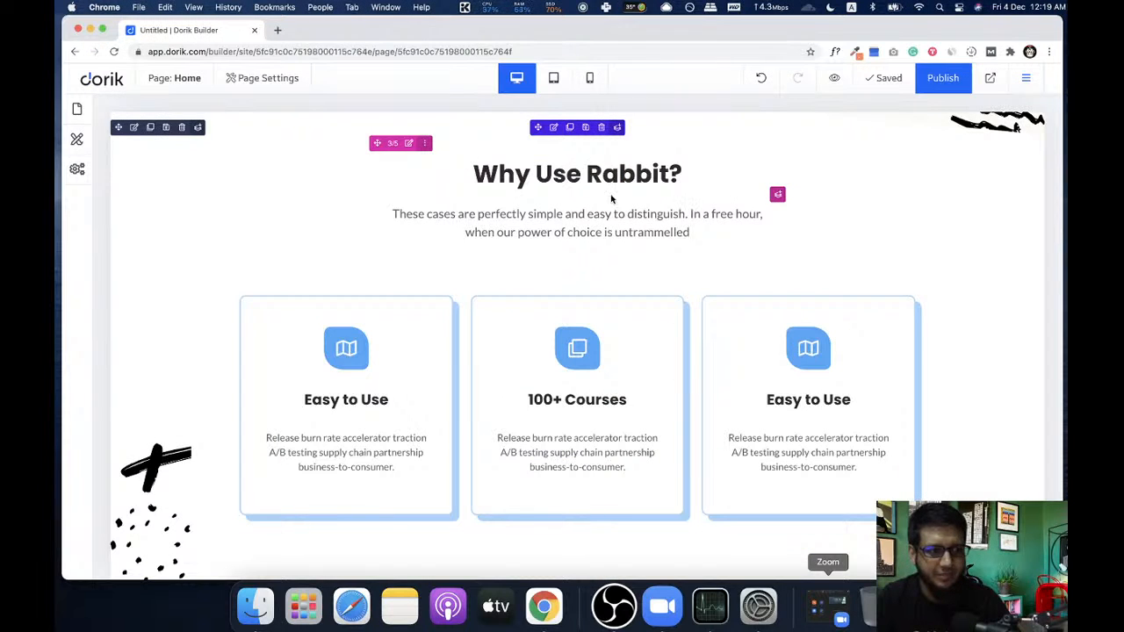
# - Turn on Sticky Navigation in the Rabbit header's Navigation element and save the page
pyautogui.scroll(6, 522, 160)
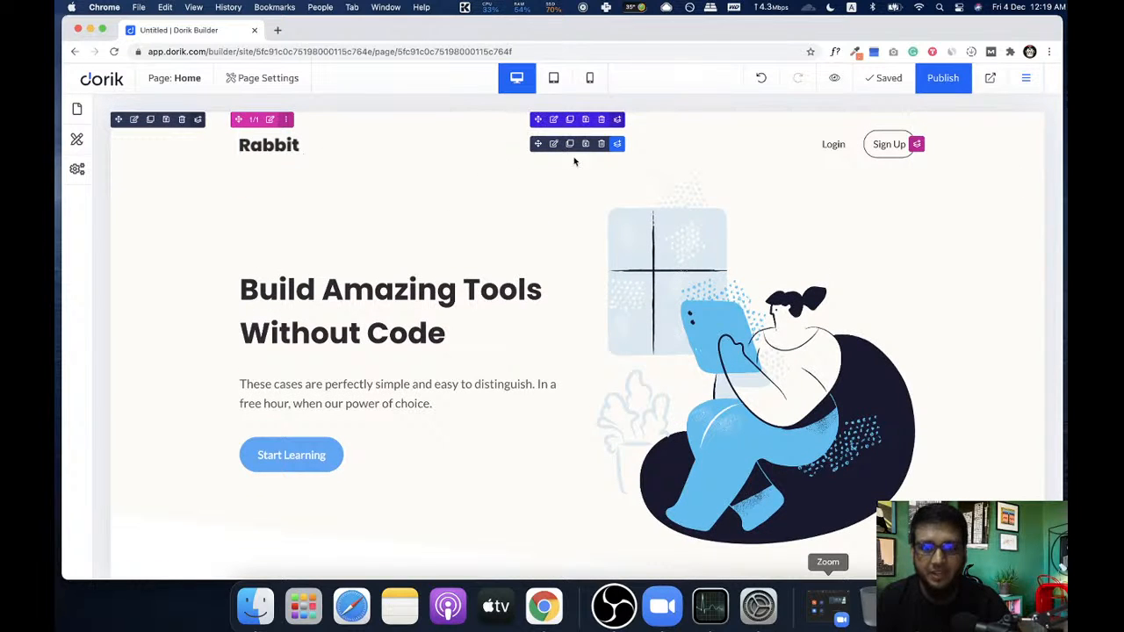
pyautogui.click(557, 179)
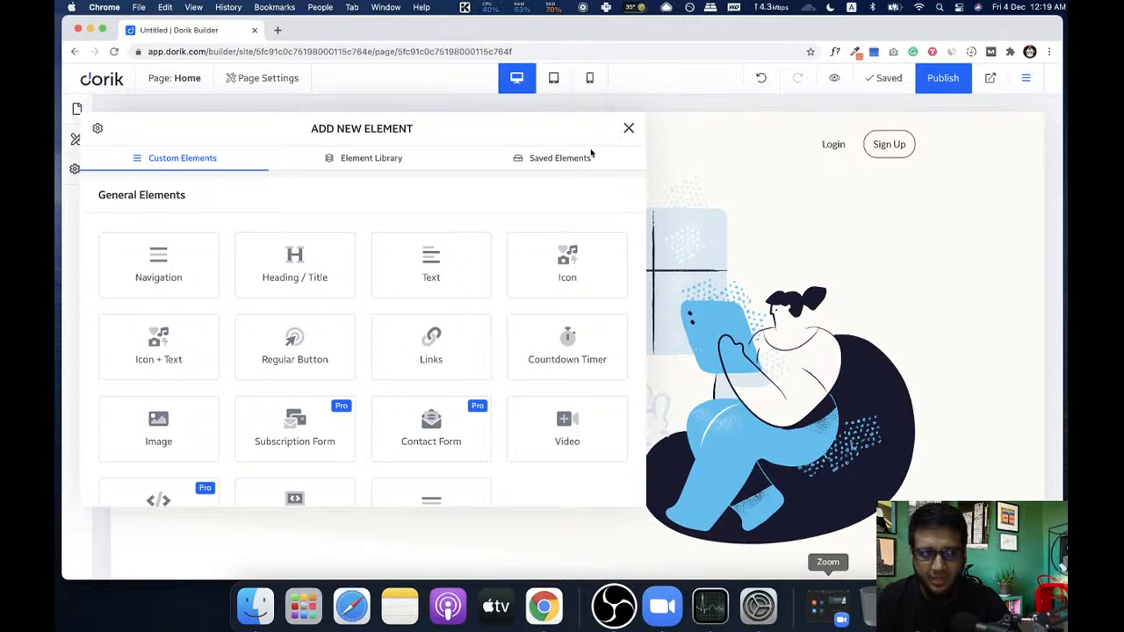
pyautogui.click(629, 128)
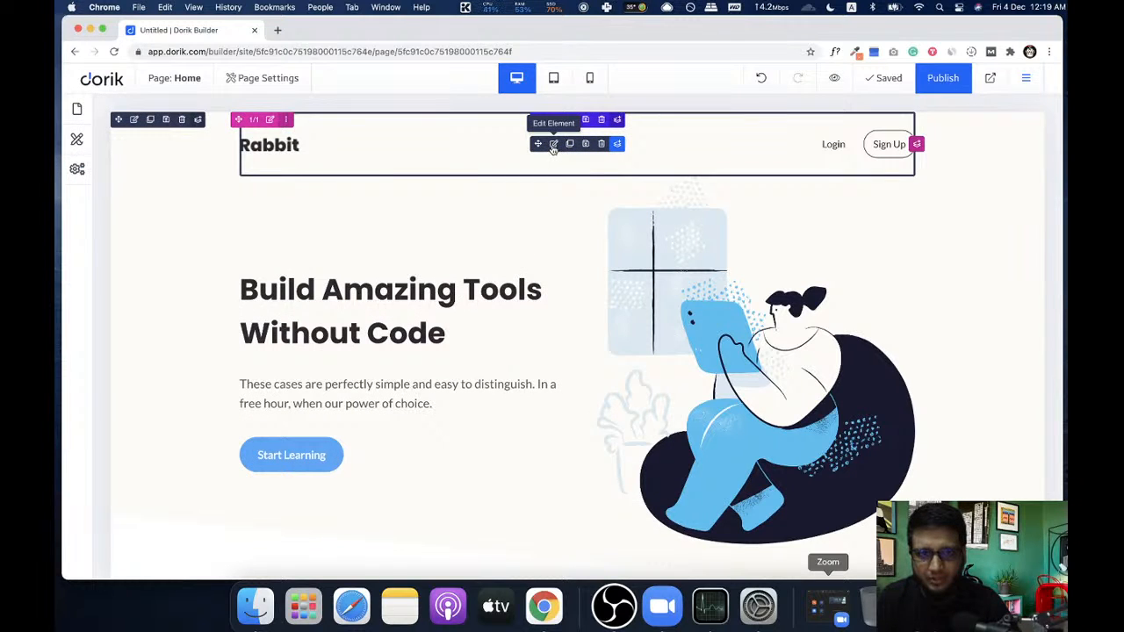
pyautogui.click(553, 144)
pyautogui.scroll(-5, 143, 367)
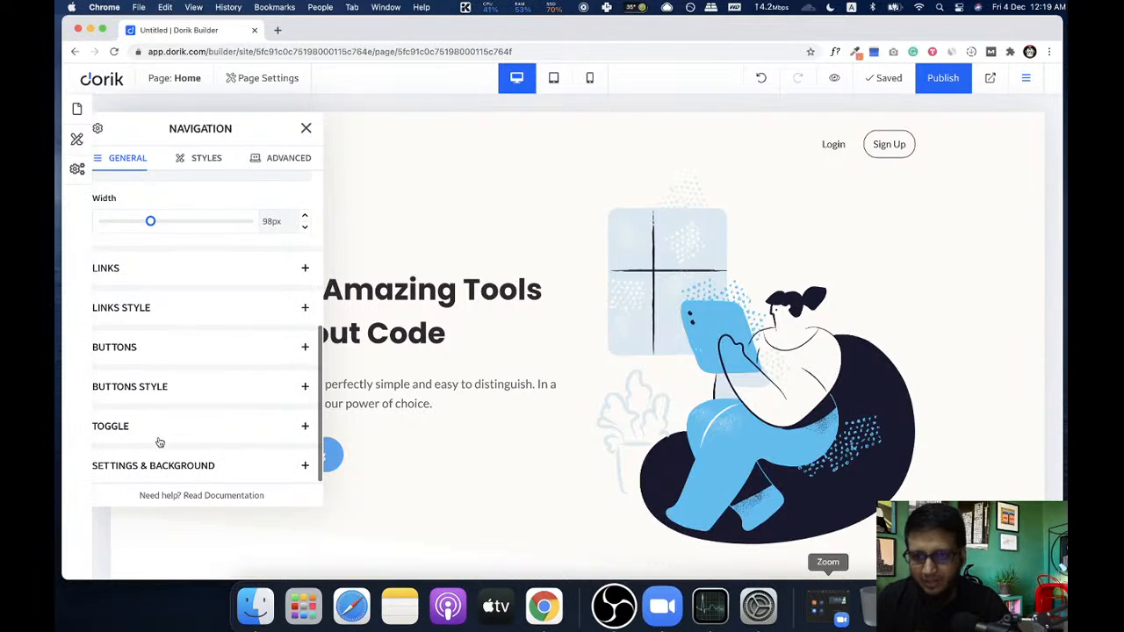
pyautogui.click(231, 465)
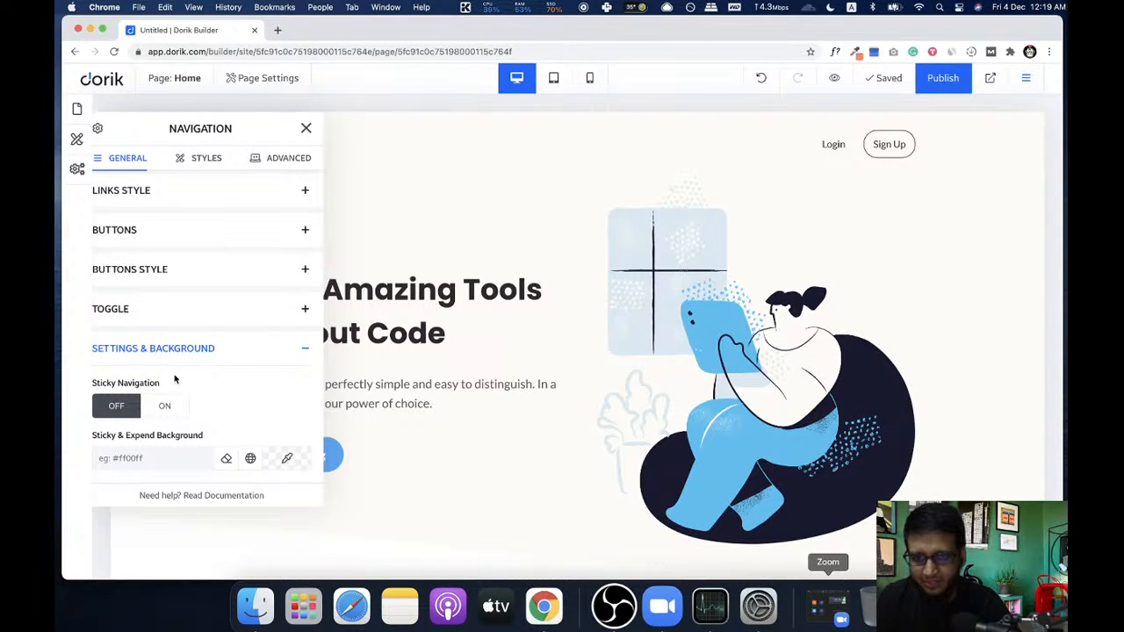
pyautogui.moveTo(97, 383); pyautogui.dragTo(162, 385)
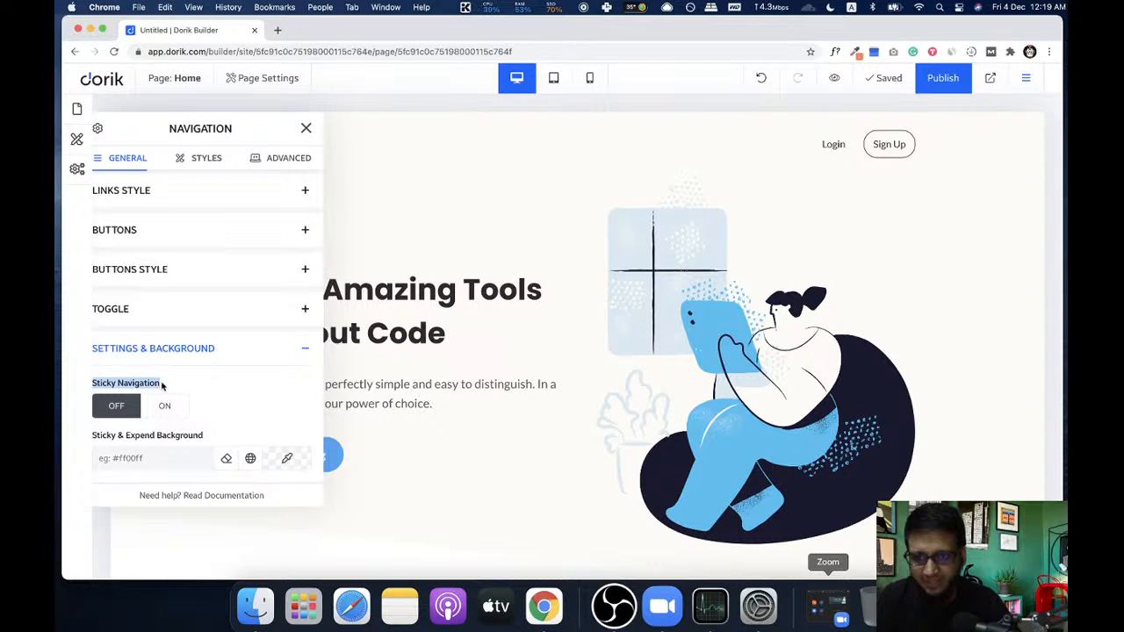
pyautogui.click(159, 406)
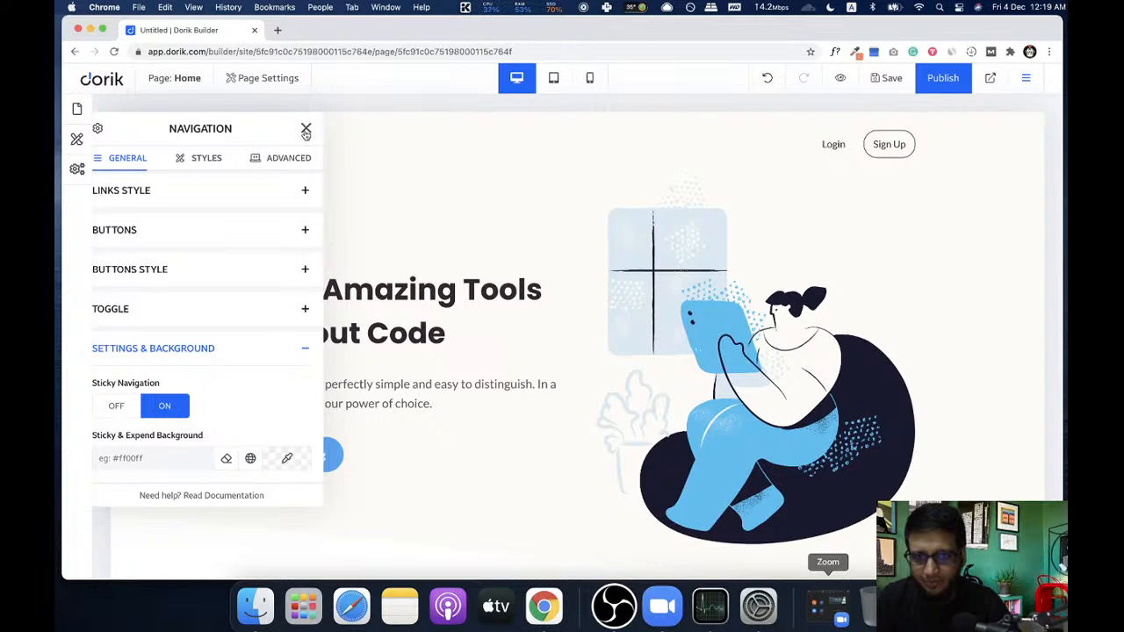
pyautogui.click(692, 109)
pyautogui.click(881, 81)
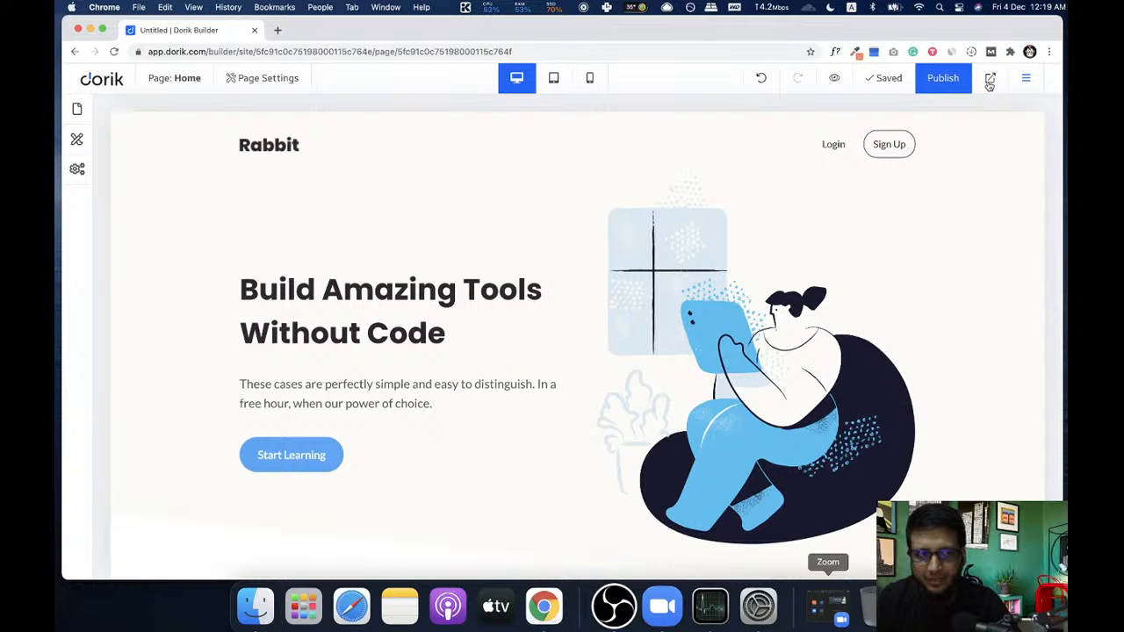
# - Preview the page to check how the sticky navigation behaves while scrolling, and return to the builder
pyautogui.click(834, 81)
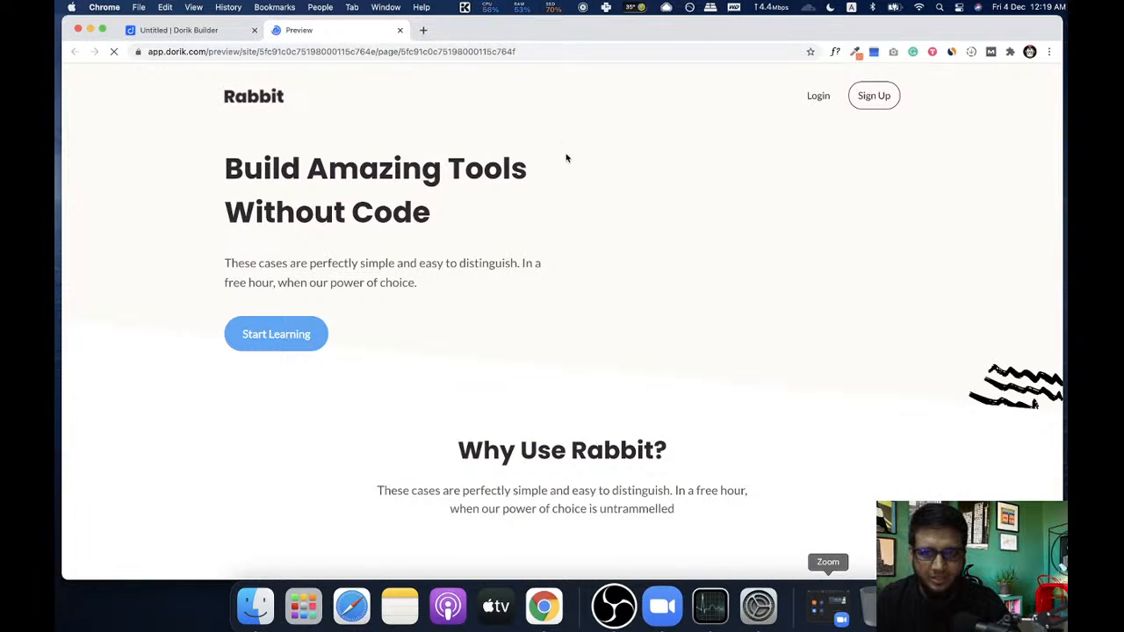
pyautogui.scroll(-5, 609, 200)
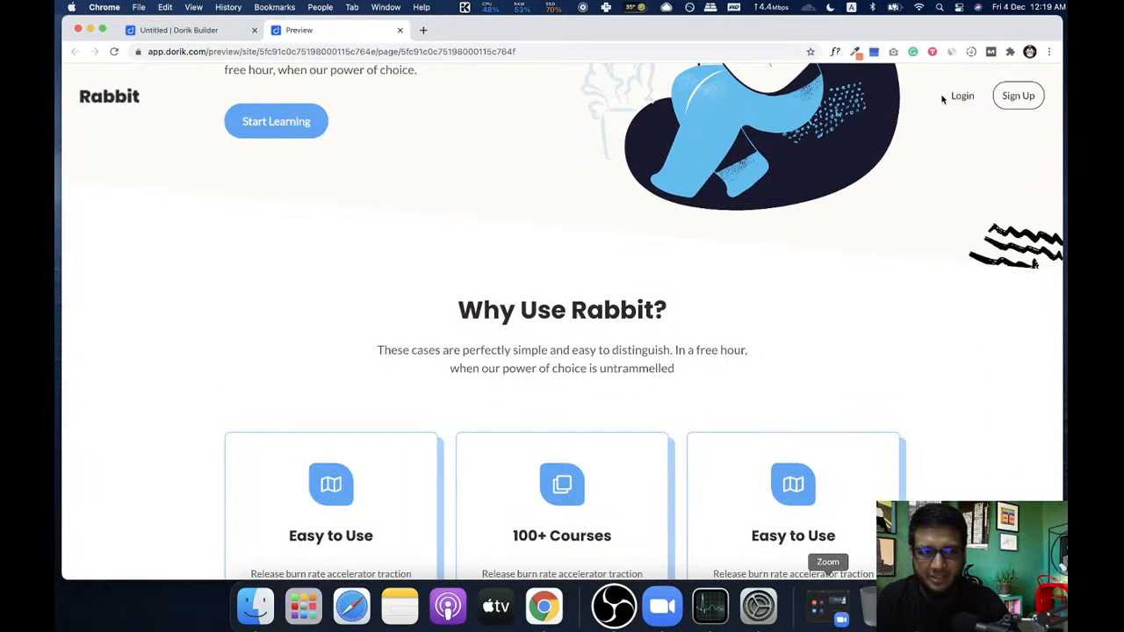
pyautogui.scroll(-5, 146, 103)
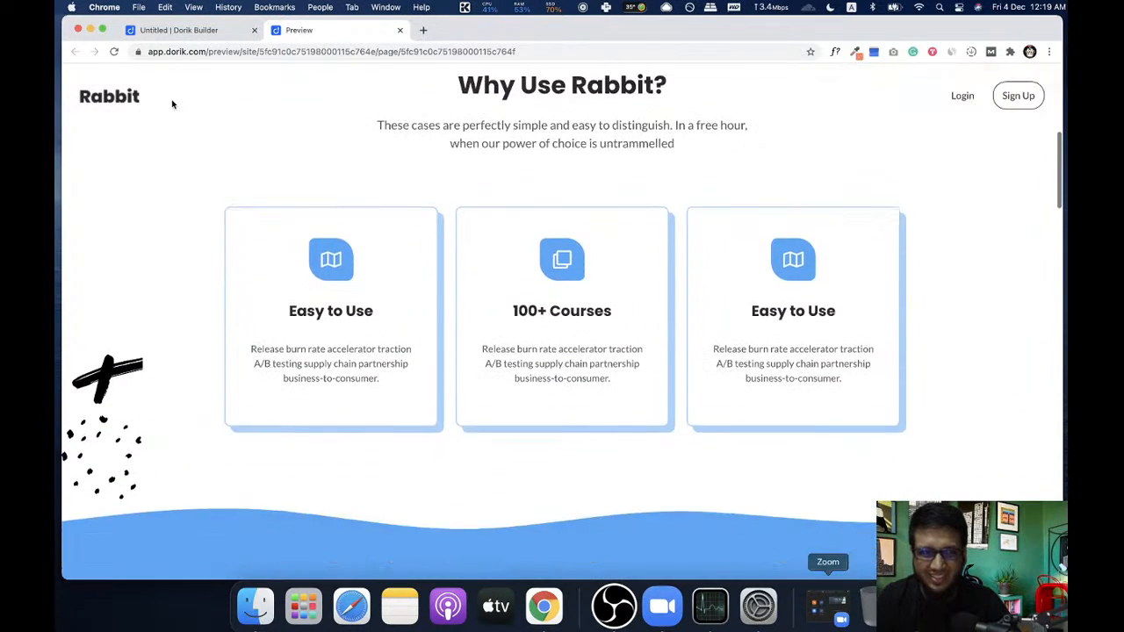
pyautogui.scroll(10, 663, 107)
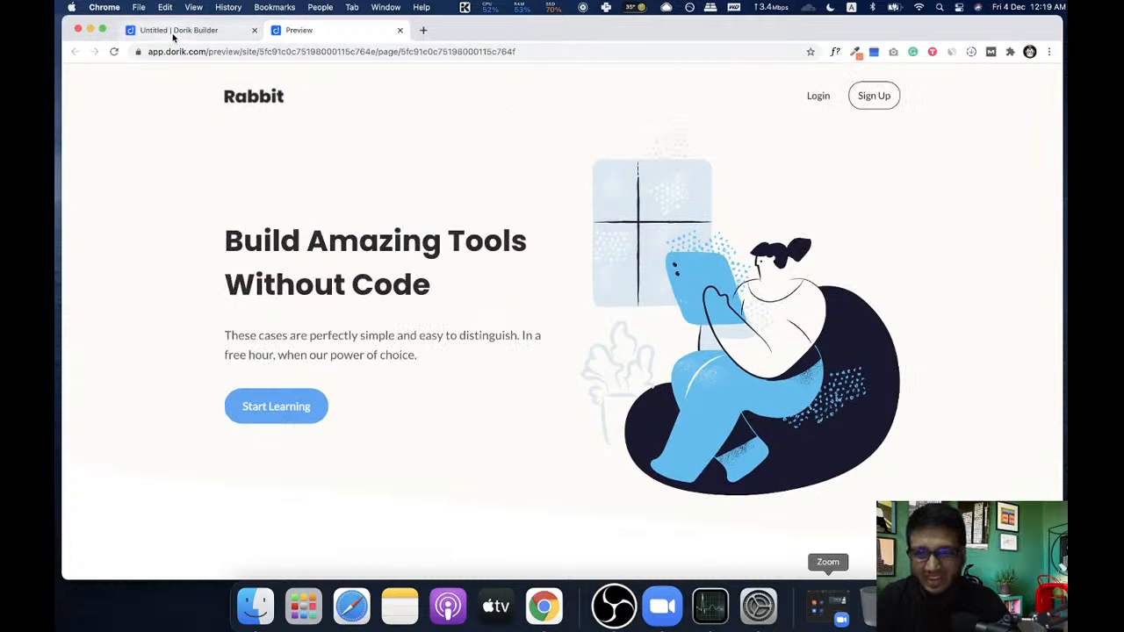
pyautogui.click(173, 32)
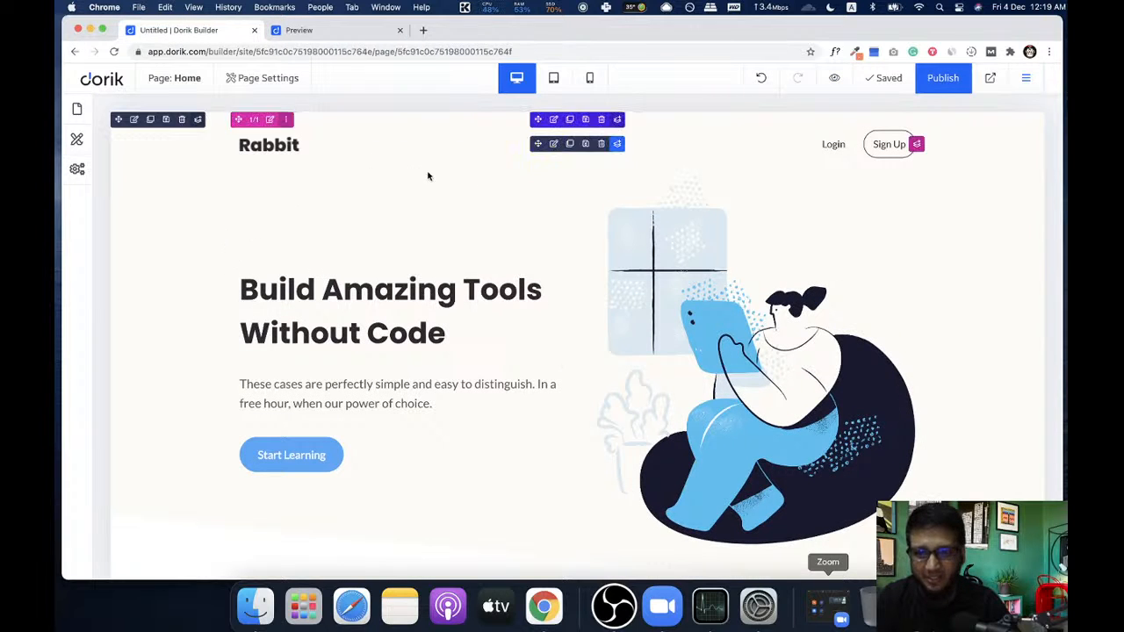
# - Set the Navigation element's Sticky & Expend Background to the pale yellow #FEF2C7, starting from the off-white global color, and save
pyautogui.click(555, 144)
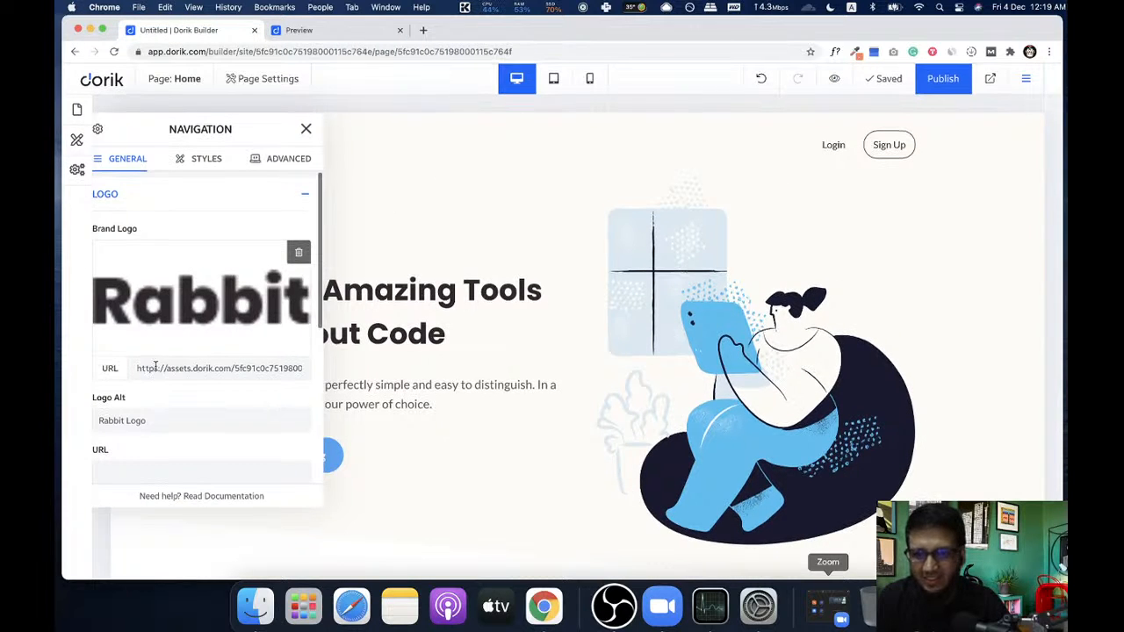
pyautogui.scroll(-5, 158, 366)
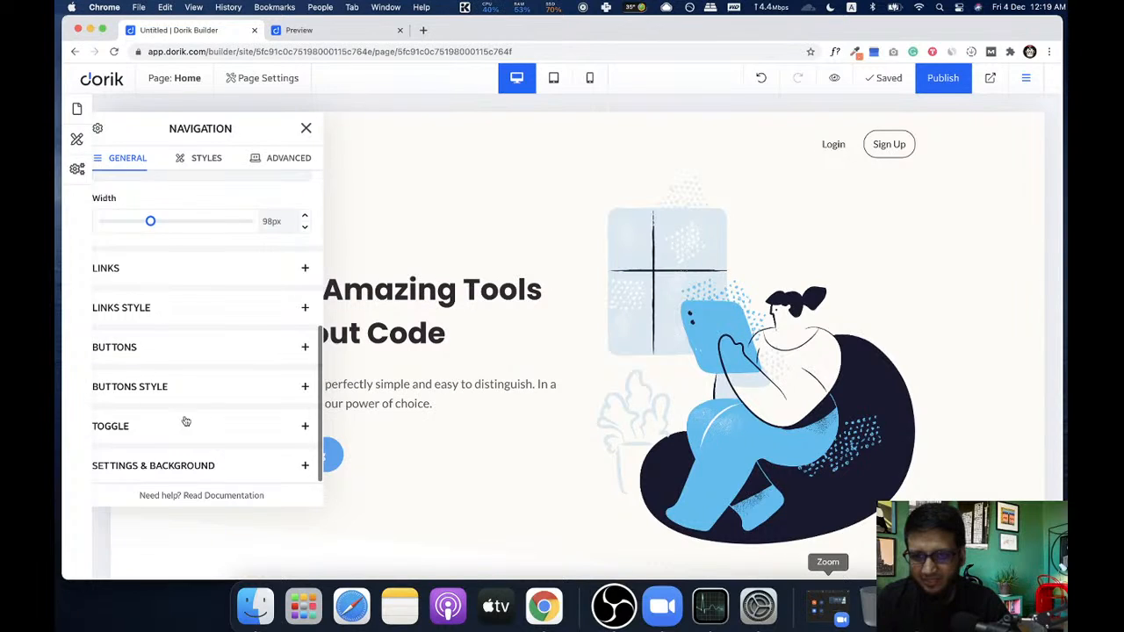
pyautogui.click(223, 466)
pyautogui.scroll(-1, 226, 473)
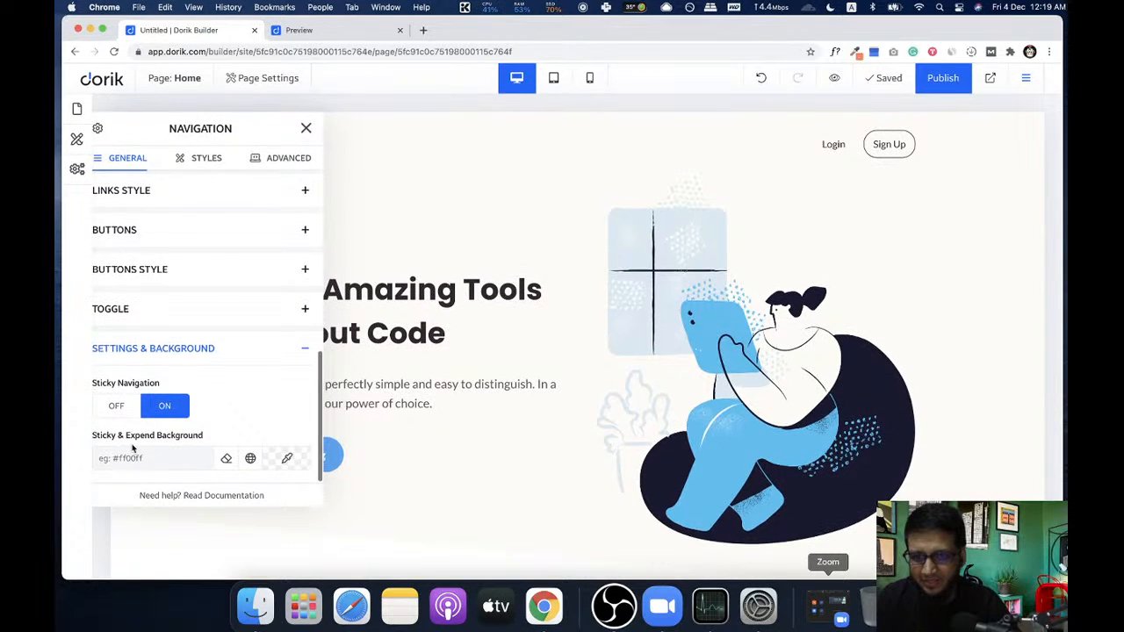
pyautogui.click(285, 461)
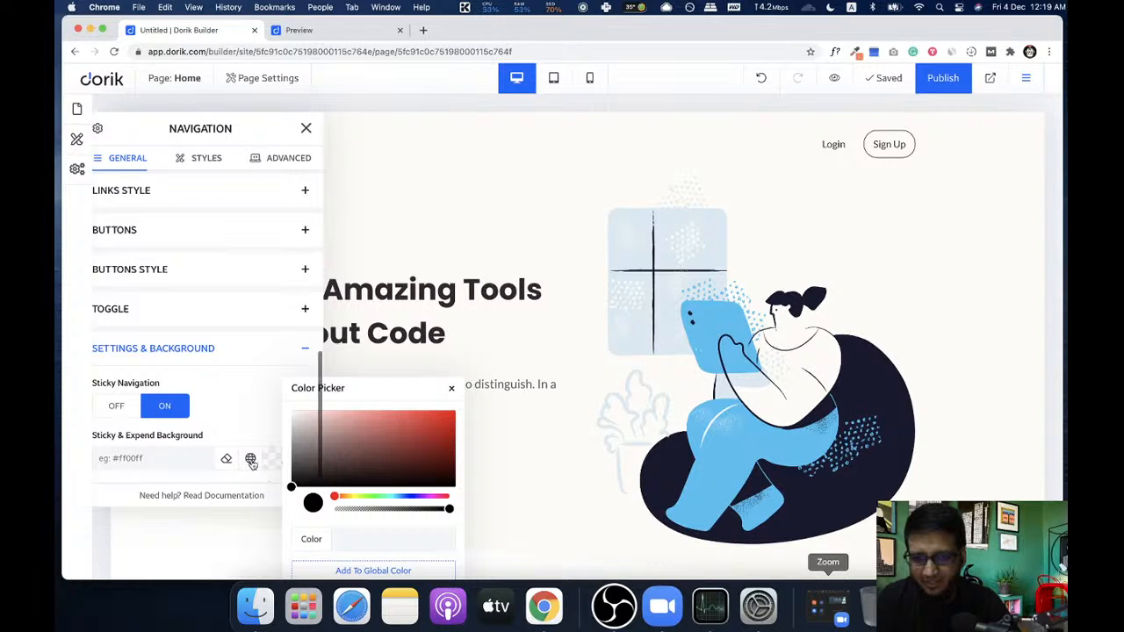
pyautogui.click(453, 390)
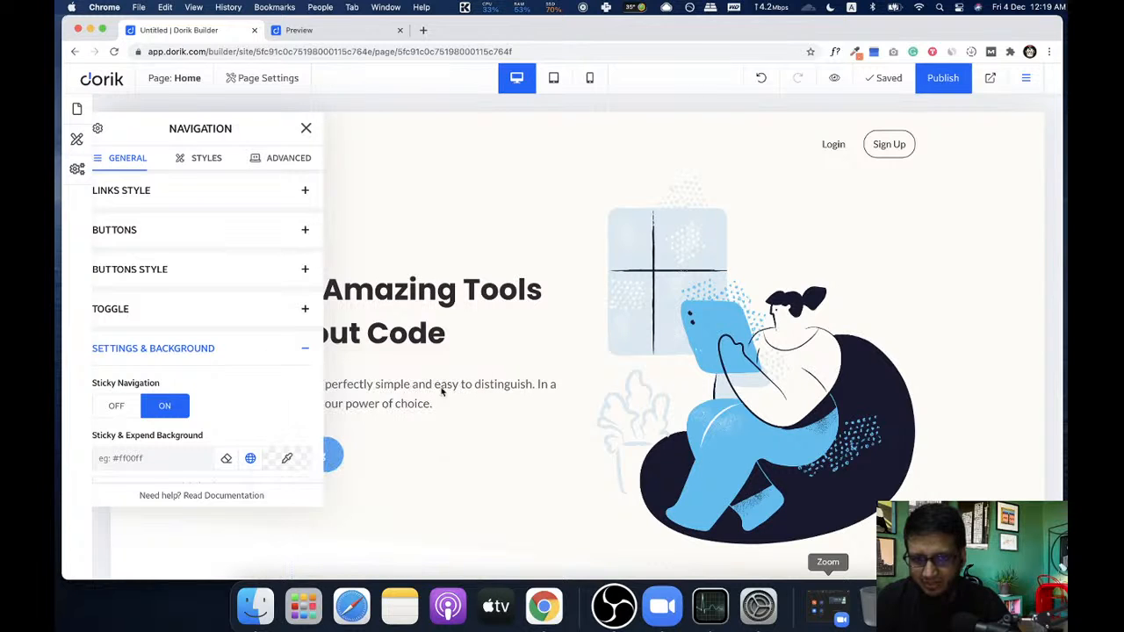
pyautogui.scroll(-4, 208, 412)
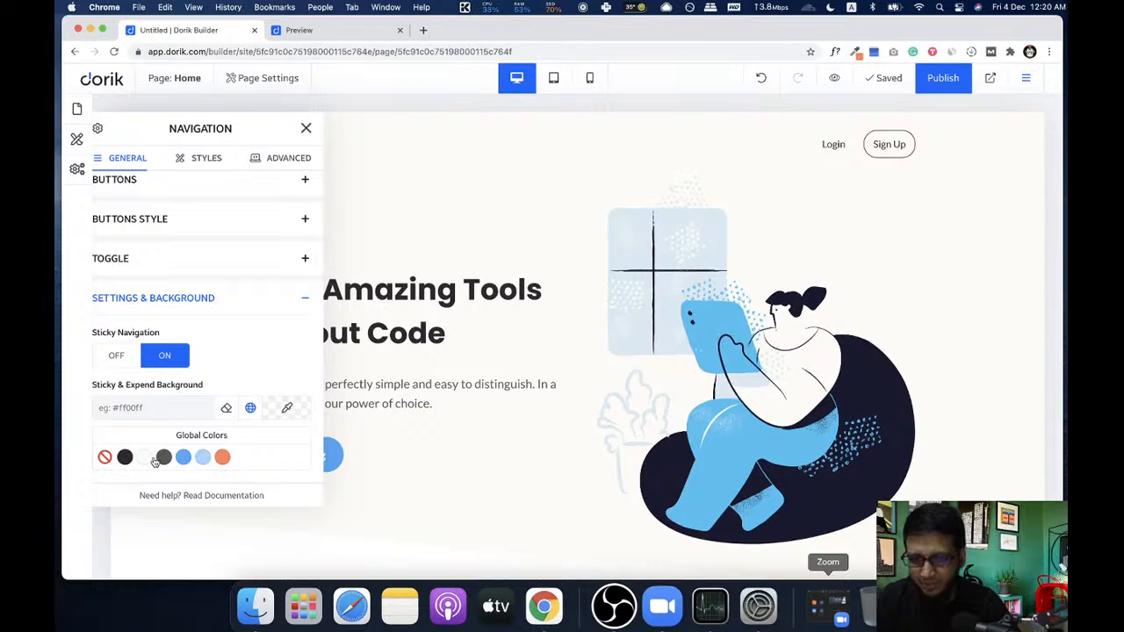
pyautogui.click(145, 459)
pyautogui.click(289, 408)
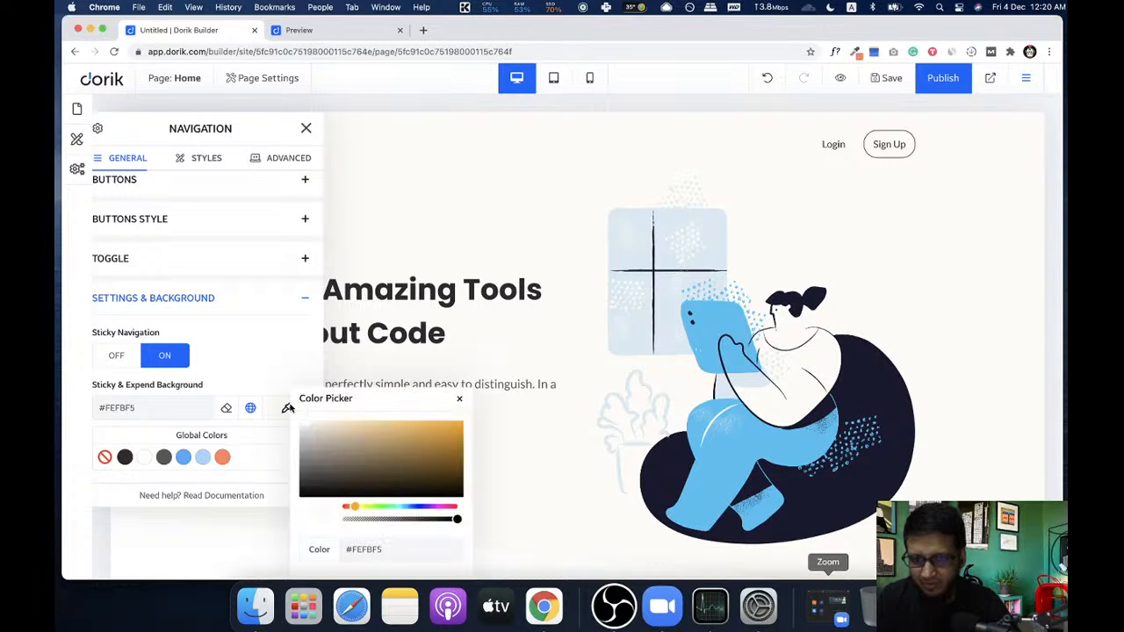
pyautogui.click(323, 425)
pyautogui.moveTo(325, 425); pyautogui.dragTo(336, 411)
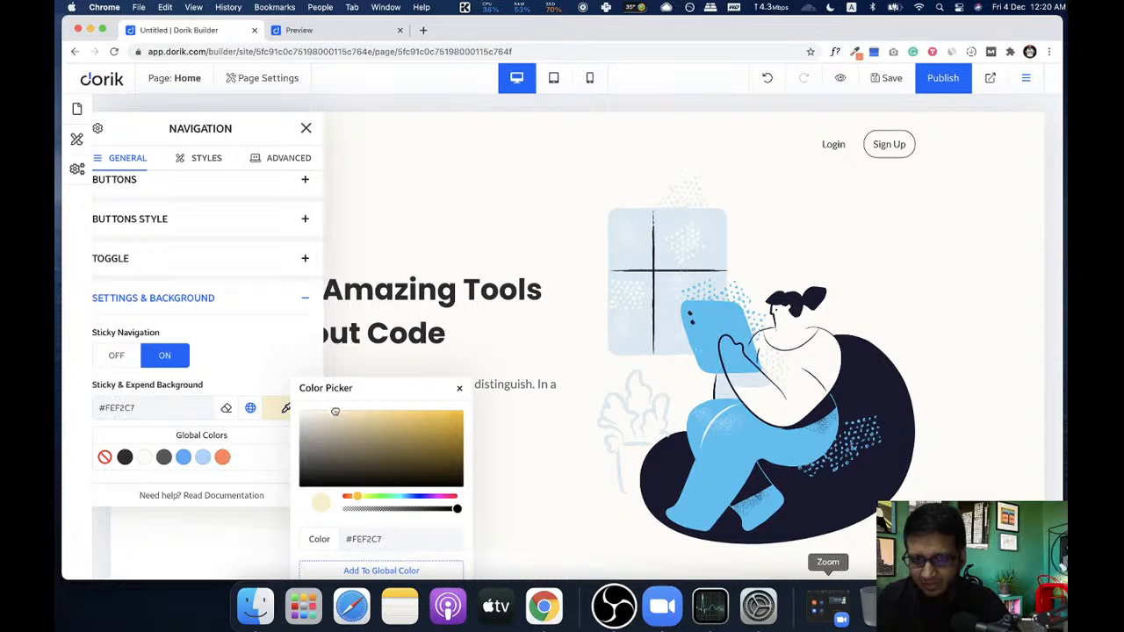
pyautogui.click(458, 390)
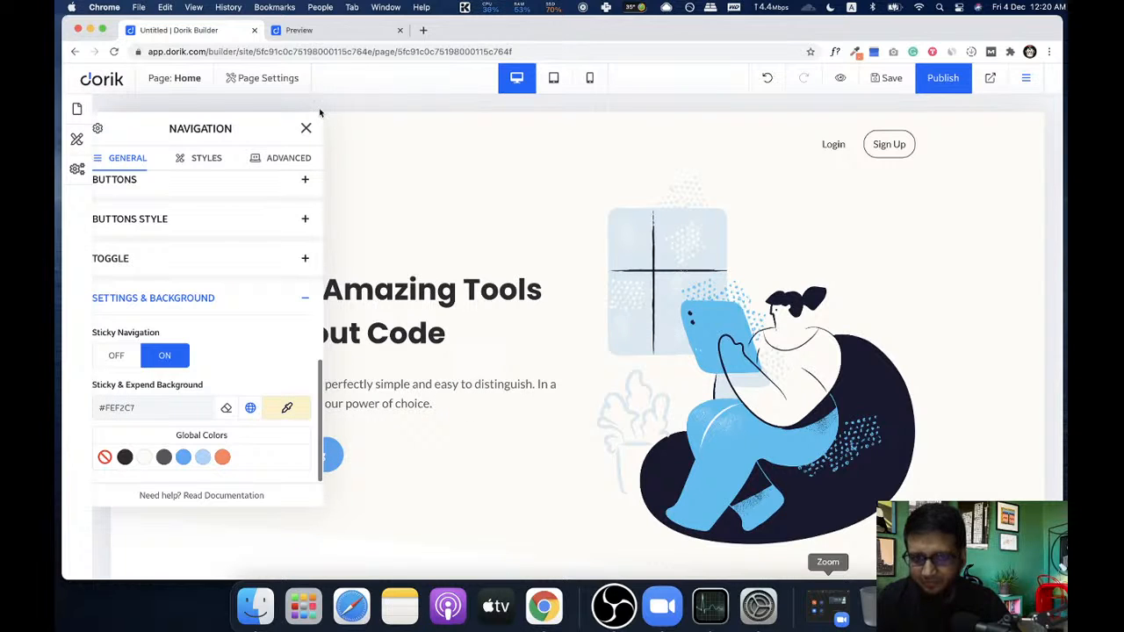
pyautogui.click(306, 128)
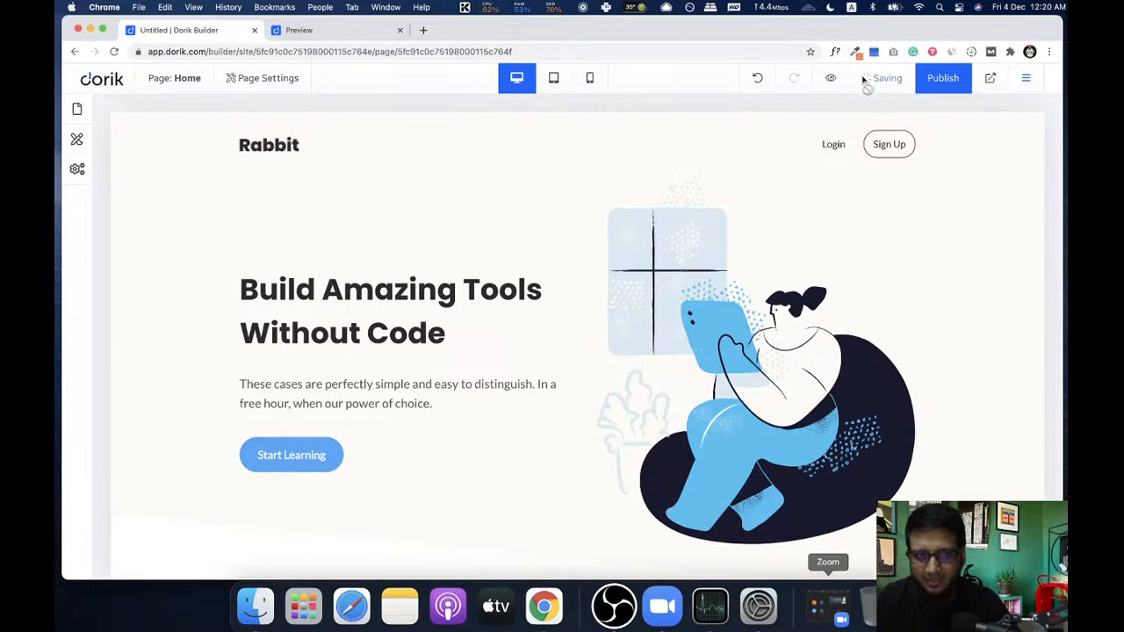
# - Preview the page to examine the sticky navigation's background while scrolling, and close both preview pages
pyautogui.click(834, 78)
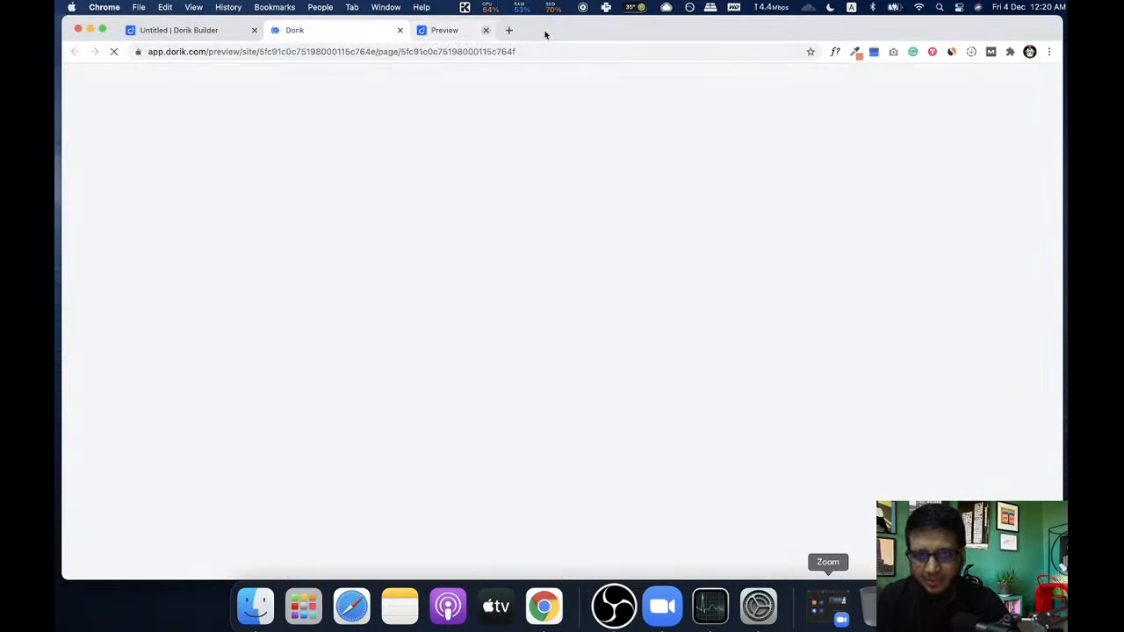
pyautogui.click(545, 33)
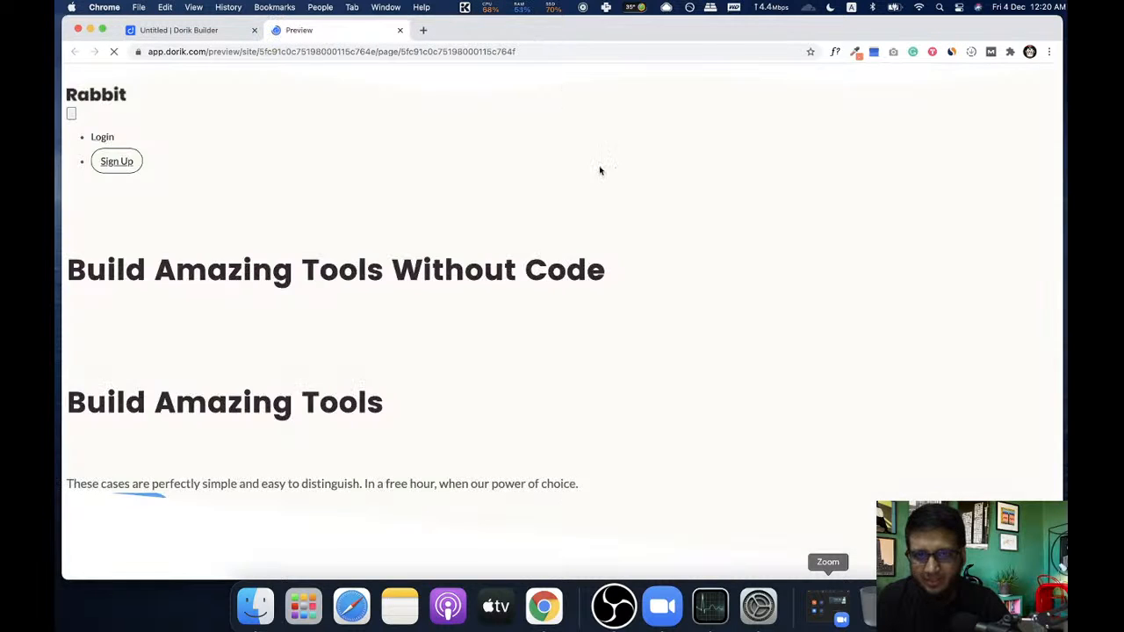
pyautogui.scroll(-5, 537, 181)
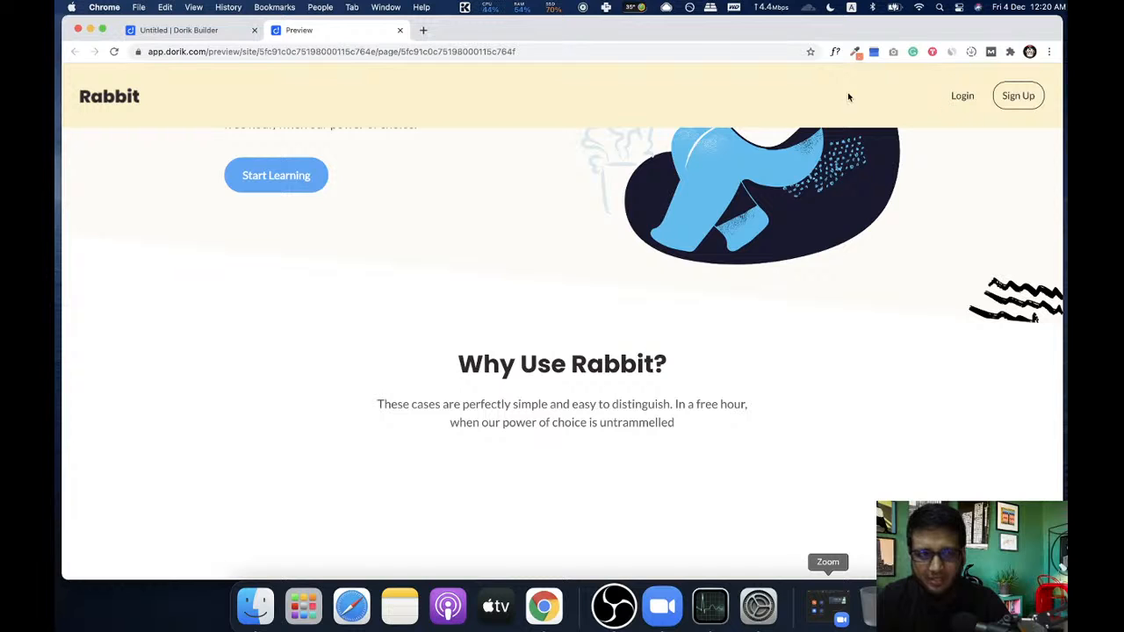
pyautogui.scroll(-2, 519, 188)
pyautogui.scroll(6, 509, 223)
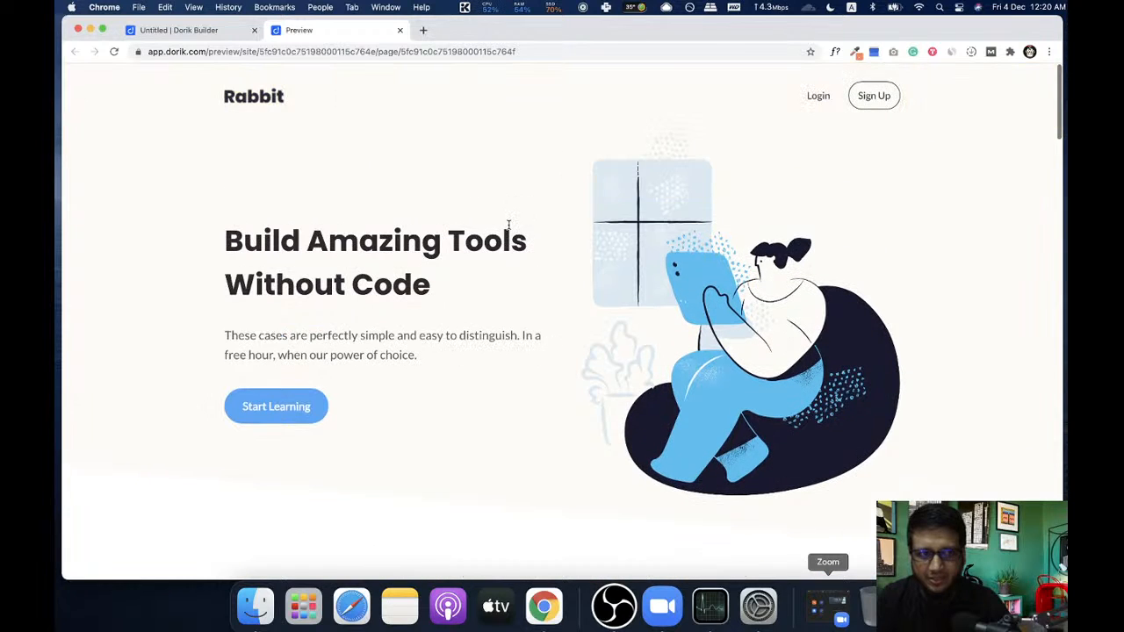
pyautogui.scroll(-8, 508, 227)
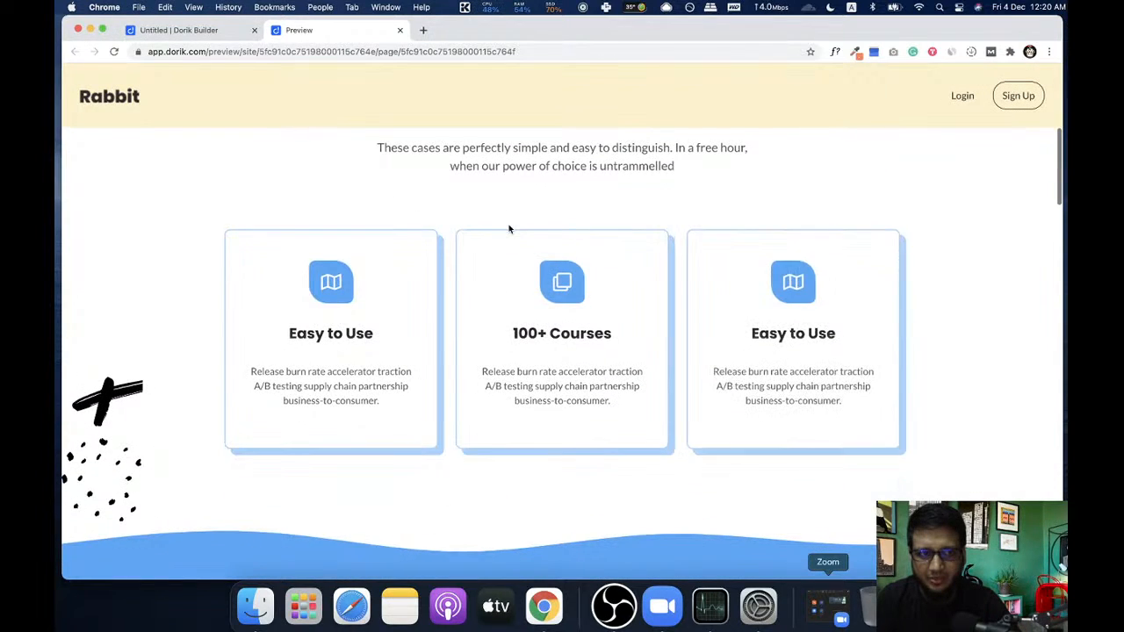
pyautogui.scroll(8, 509, 226)
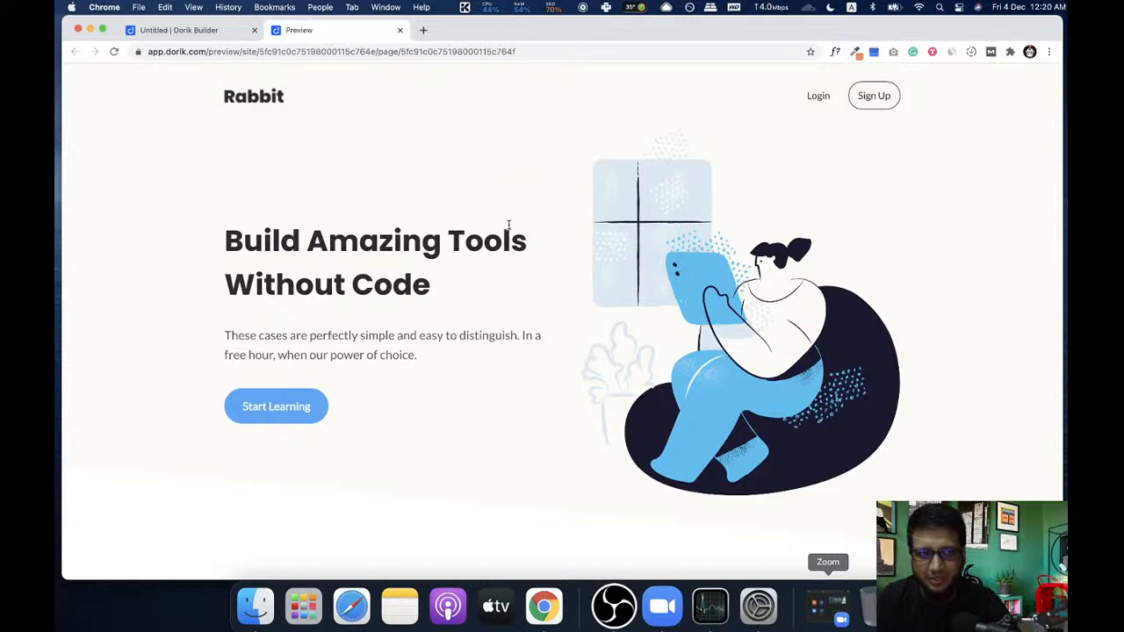
pyautogui.scroll(-8, 509, 224)
pyautogui.scroll(8, 510, 226)
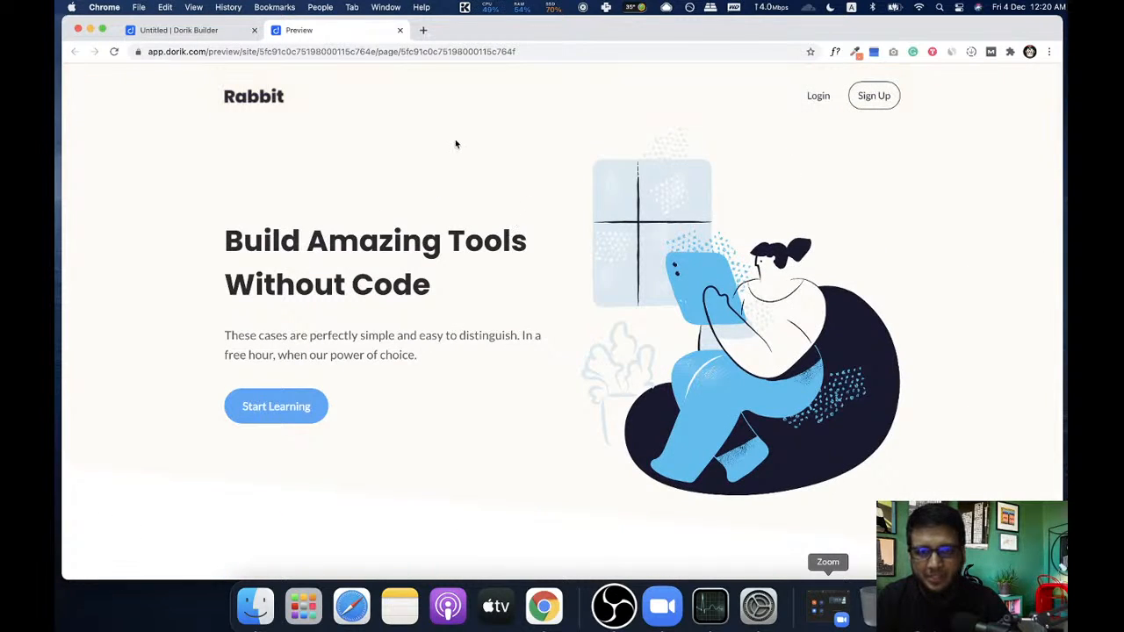
pyautogui.scroll(-3, 585, 132)
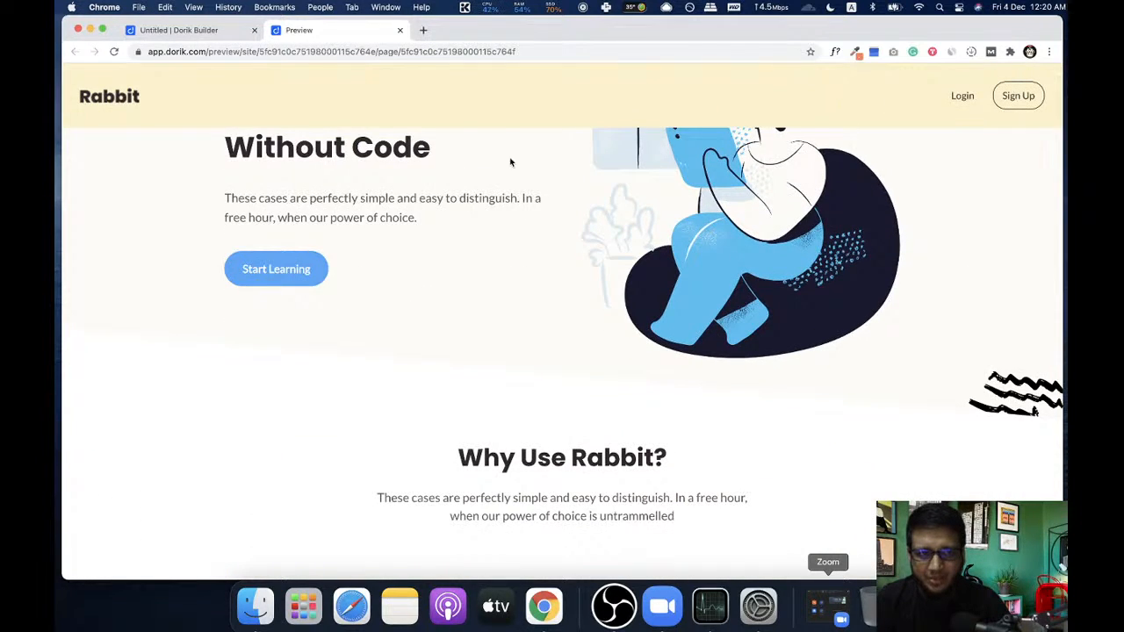
pyautogui.scroll(3, 509, 167)
pyautogui.scroll(-4, 264, 106)
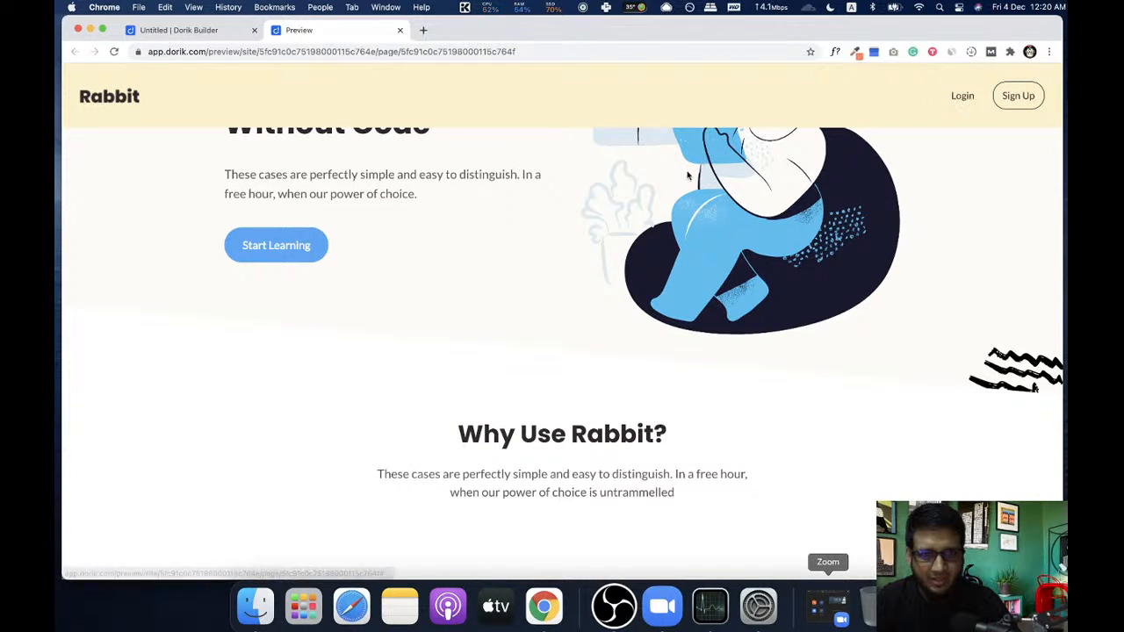
pyautogui.scroll(3, 670, 173)
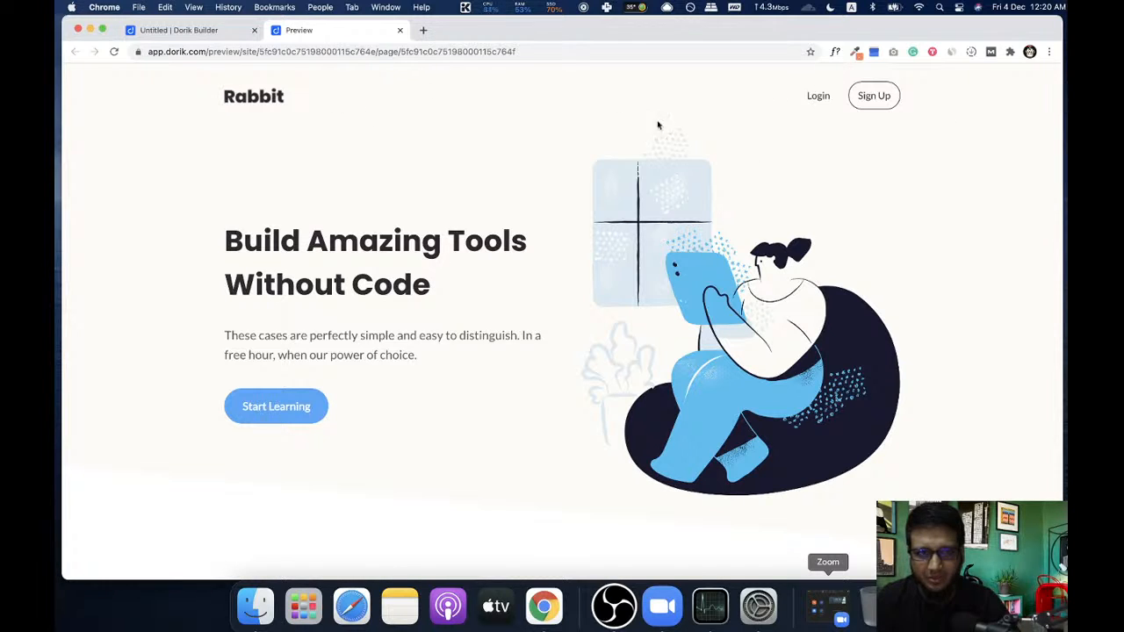
pyautogui.press('super+w')
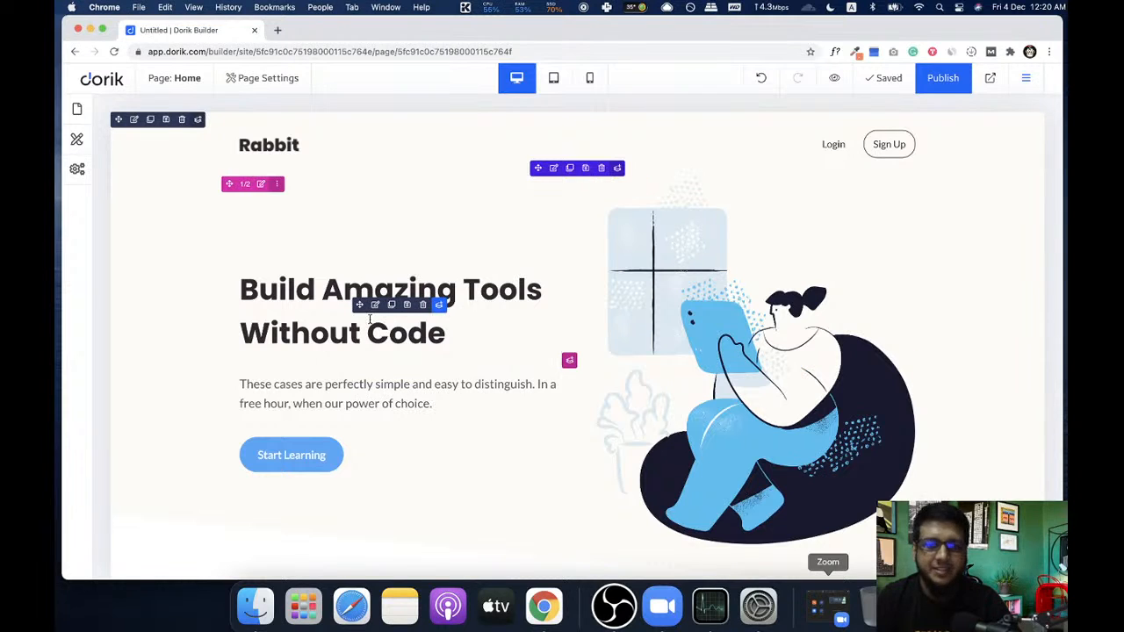
# - Open the hero title's general settings to examine how its "Without Code" text can be formatted, and close them
pyautogui.click(375, 305)
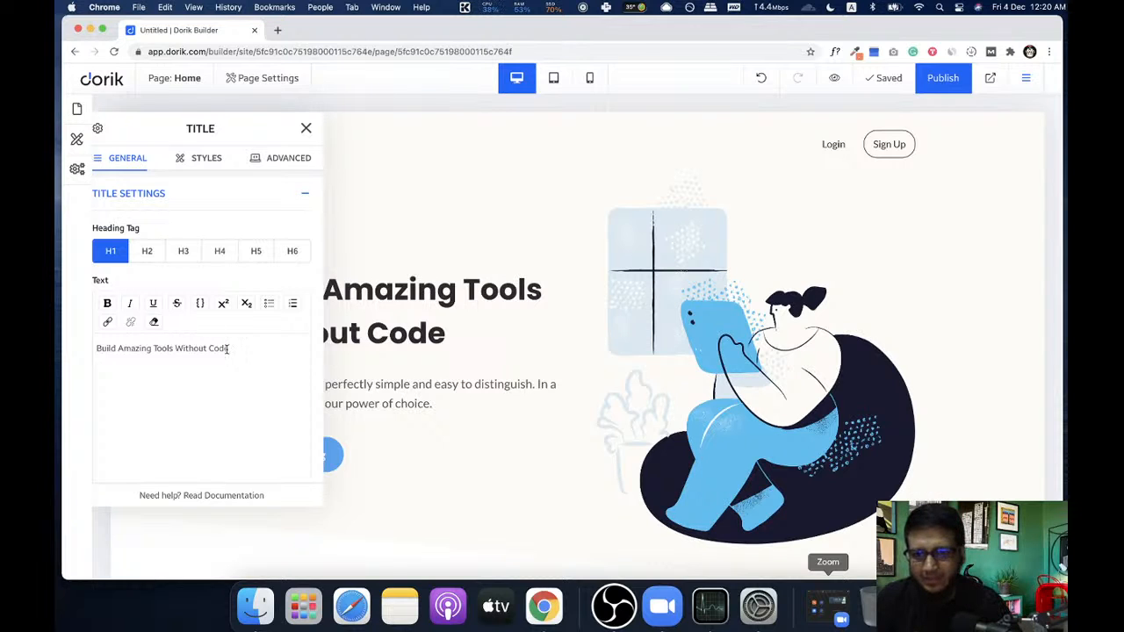
pyautogui.moveTo(236, 349); pyautogui.dragTo(176, 349)
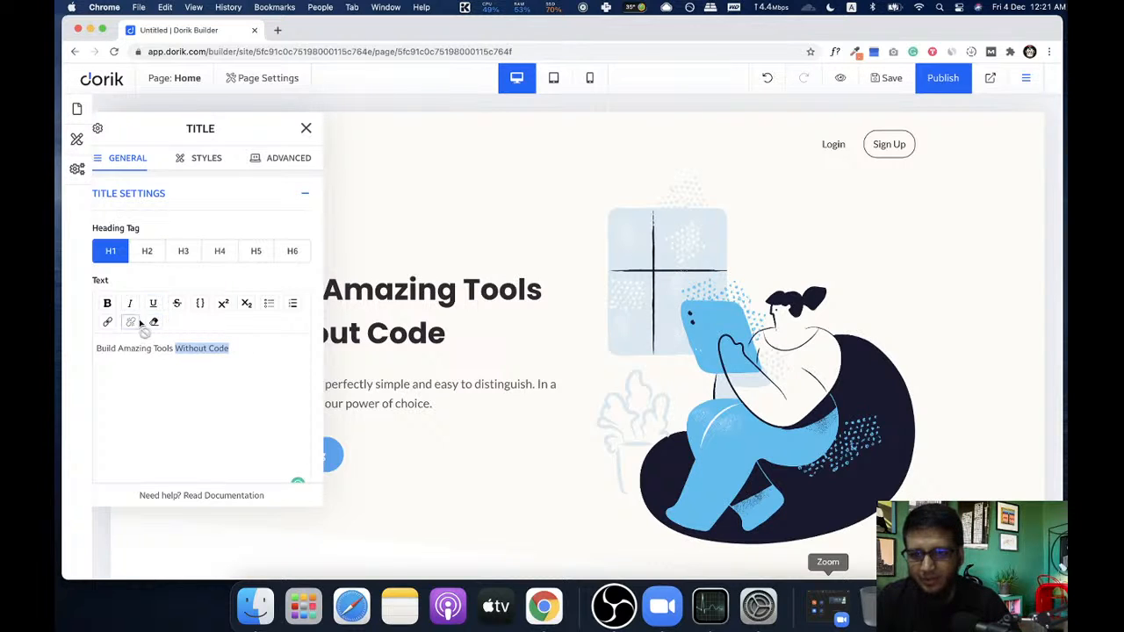
pyautogui.click(187, 355)
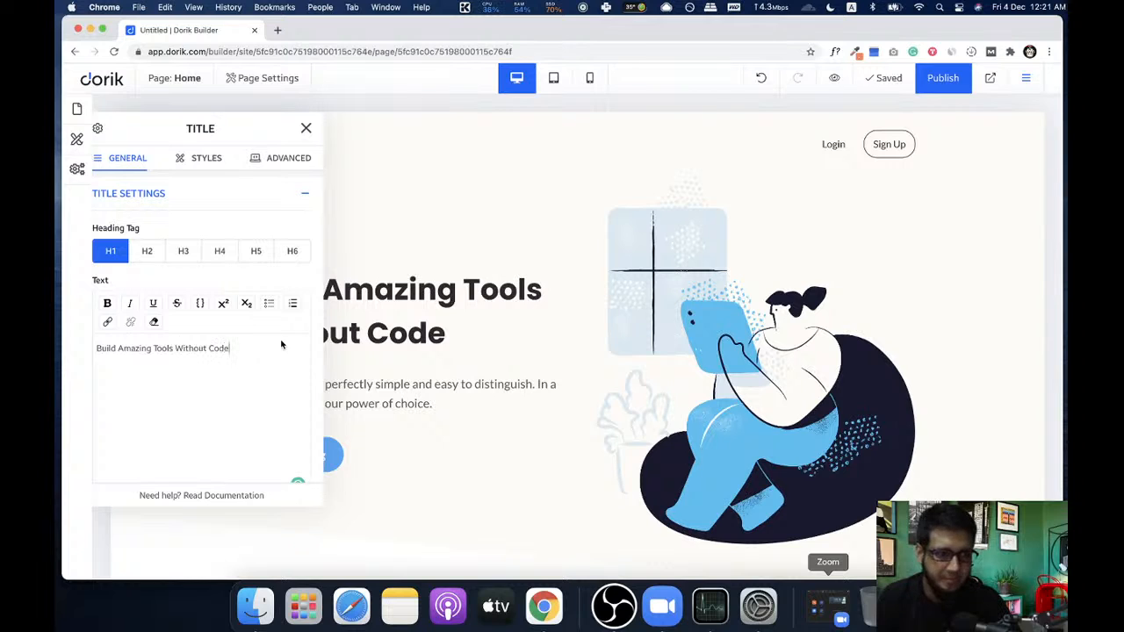
pyautogui.click(307, 129)
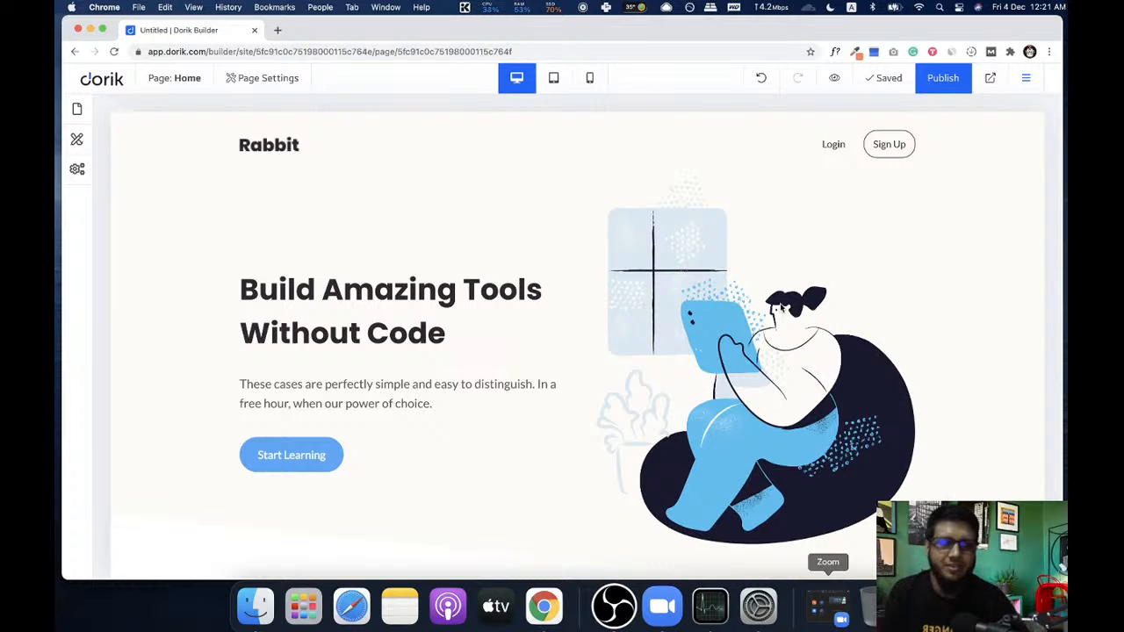
# - Search the web for typedjs in a new tab and view the typing animation on the Typed.js demo page
pyautogui.click(277, 30)
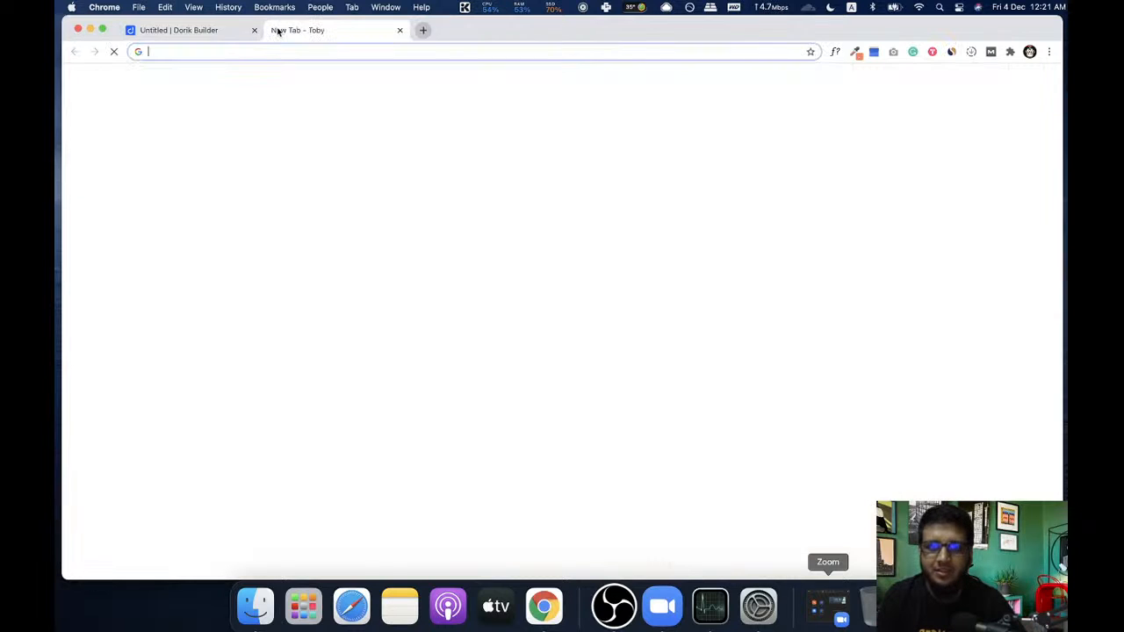
pyautogui.write('typed')
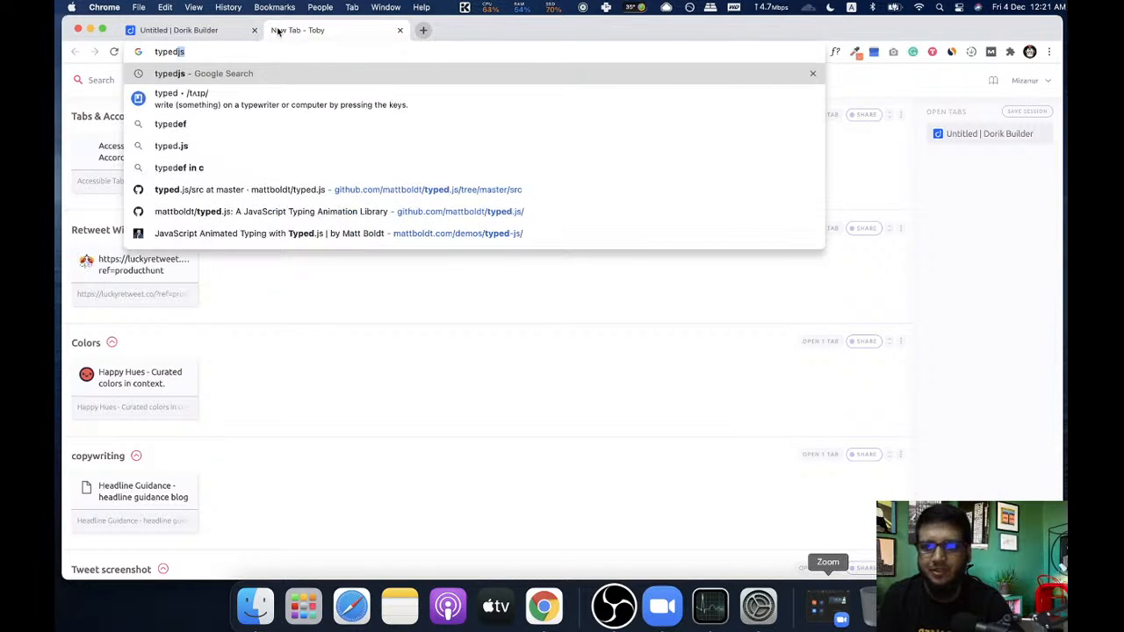
pyautogui.press('Return')
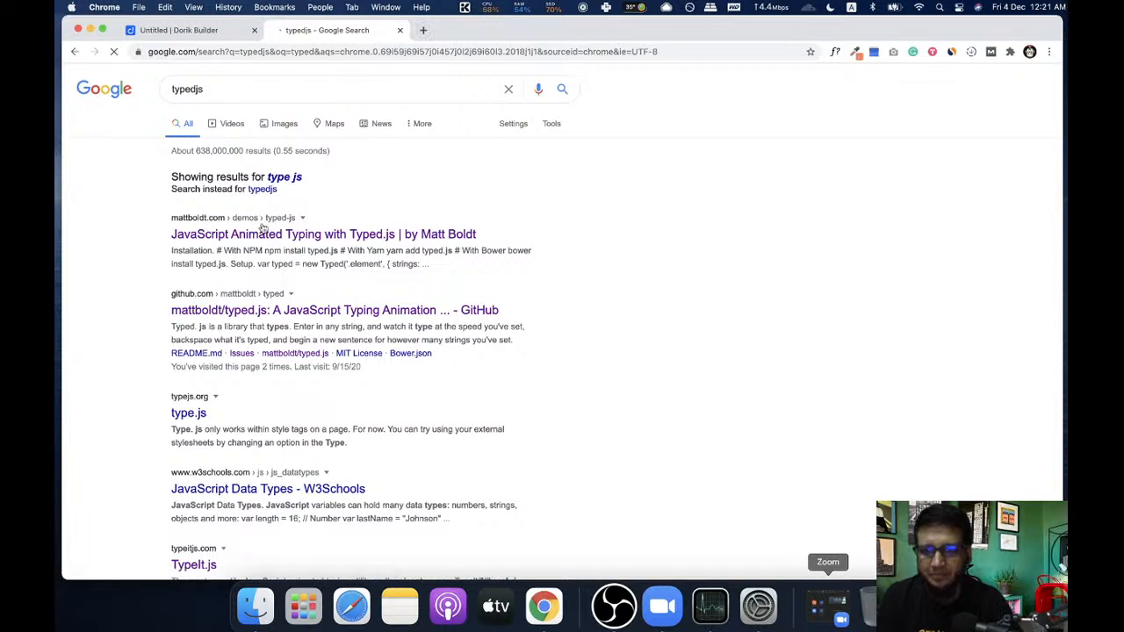
pyautogui.click(365, 234)
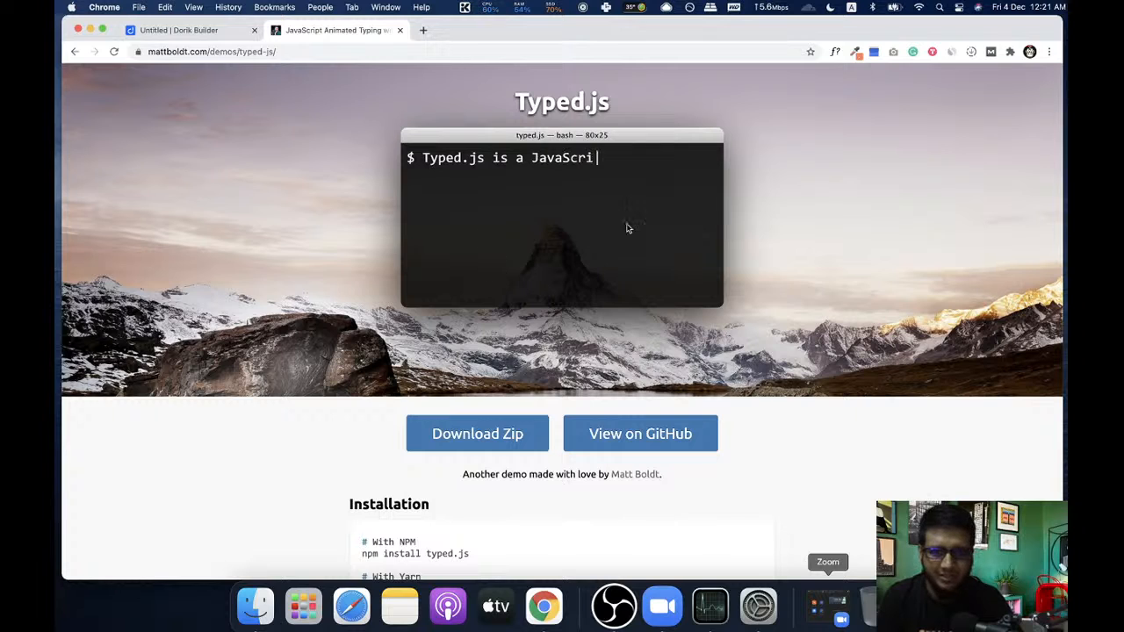
pyautogui.scroll(-1, 790, 248)
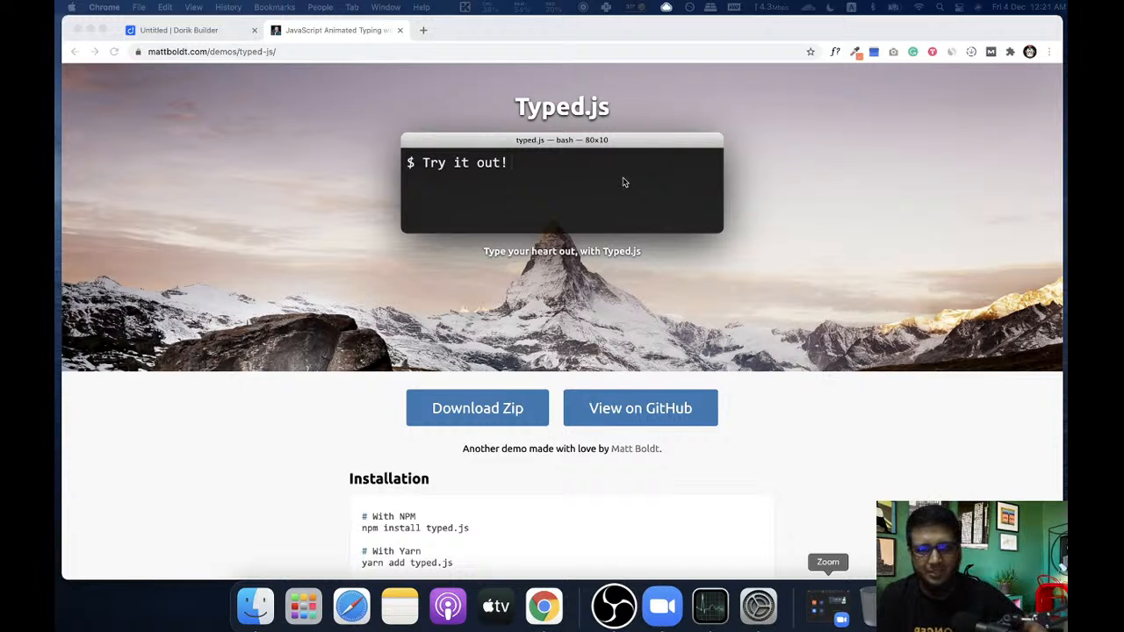
pyautogui.scroll(-5, 458, 112)
pyautogui.scroll(5, 458, 113)
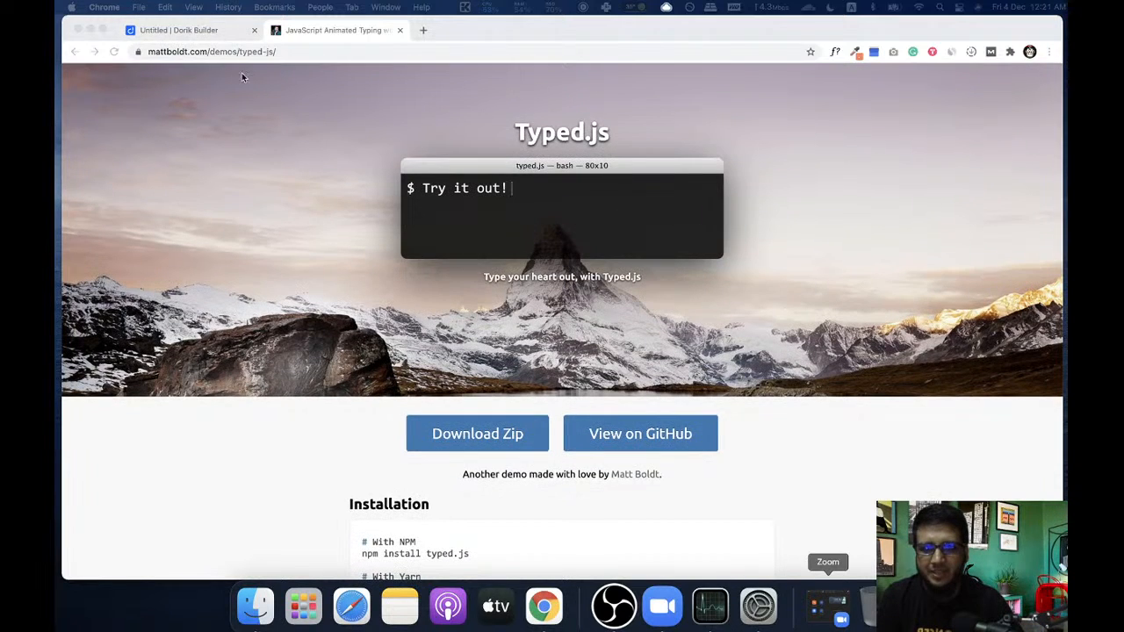
# - Compare the hero title's "Without Code" words with the Typed.js demo, read its installation and setup code, and close the demo page
pyautogui.click(201, 33)
pyautogui.click(201, 32)
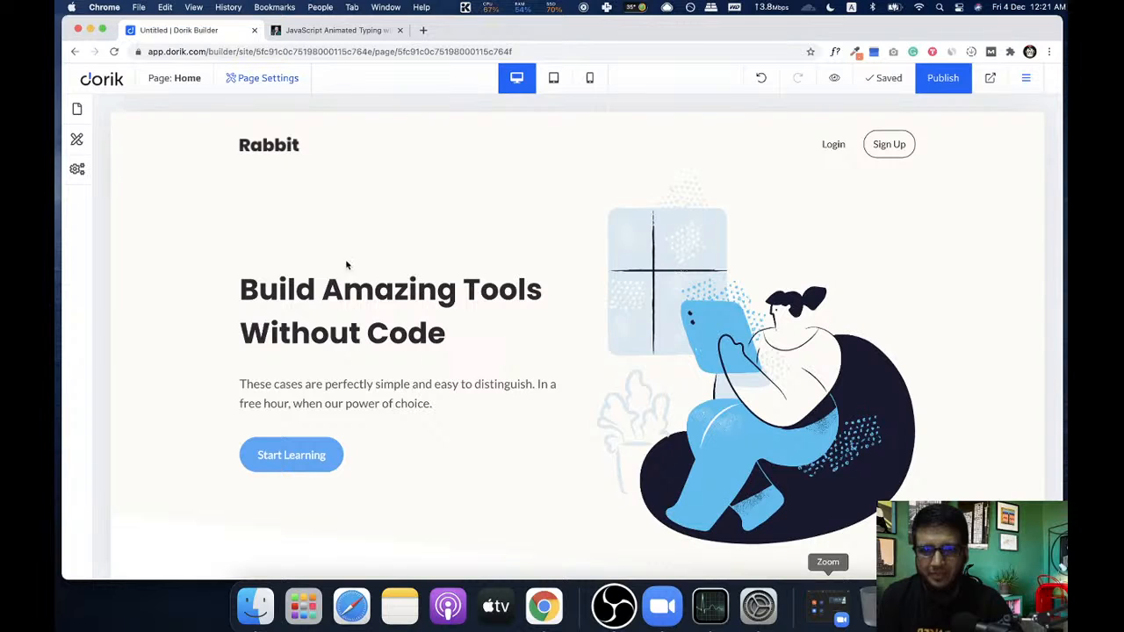
pyautogui.moveTo(443, 335); pyautogui.dragTo(244, 329)
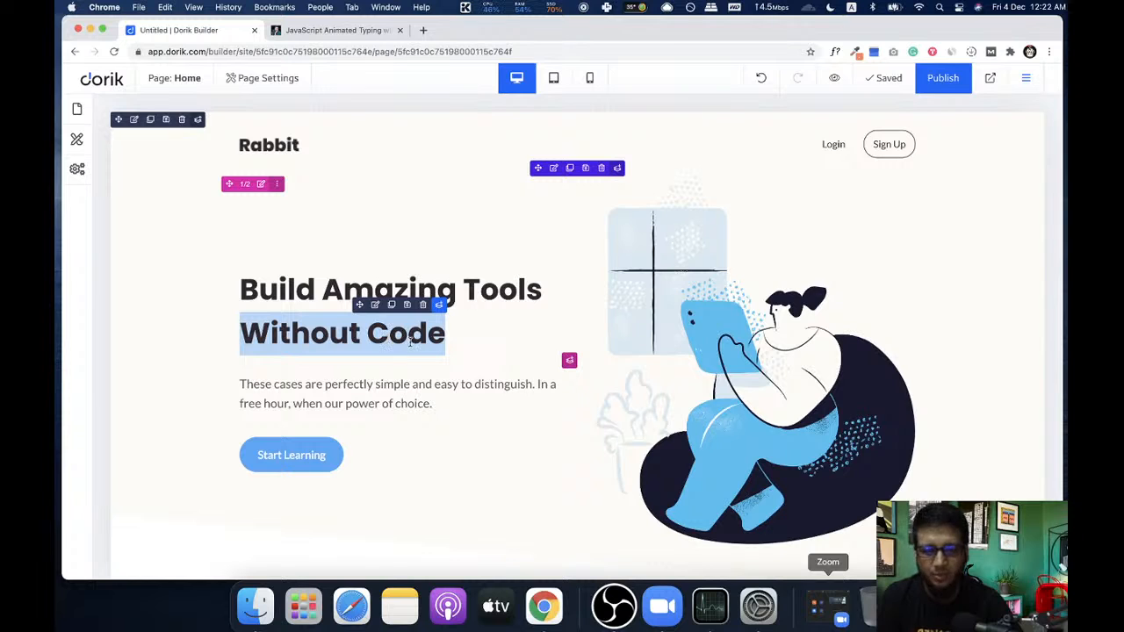
pyautogui.click(332, 31)
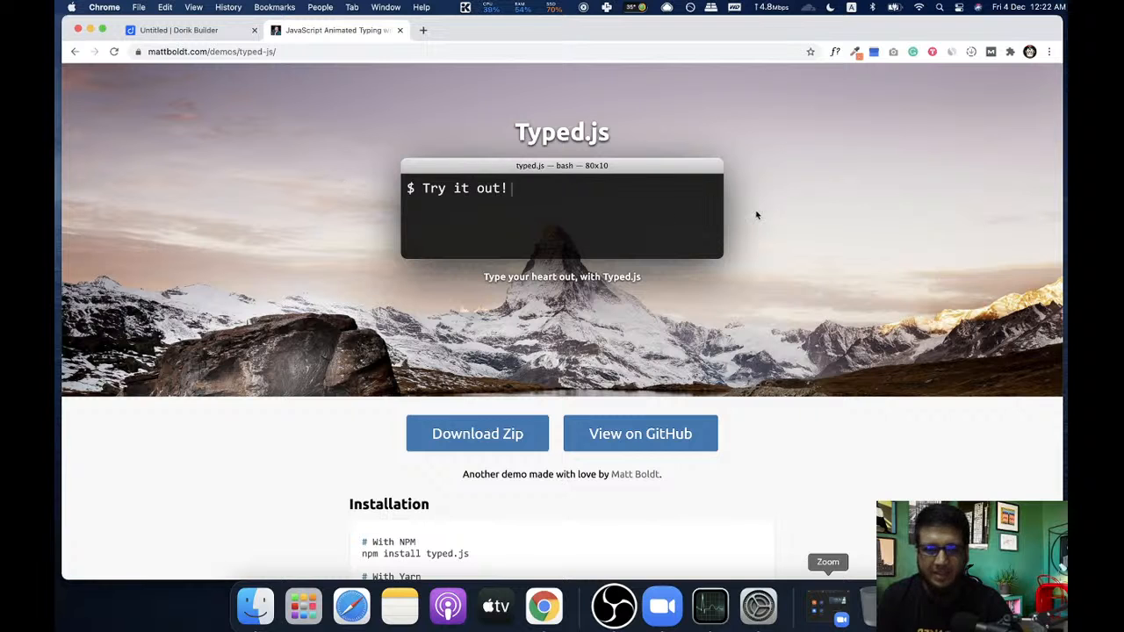
pyautogui.scroll(-6, 326, 179)
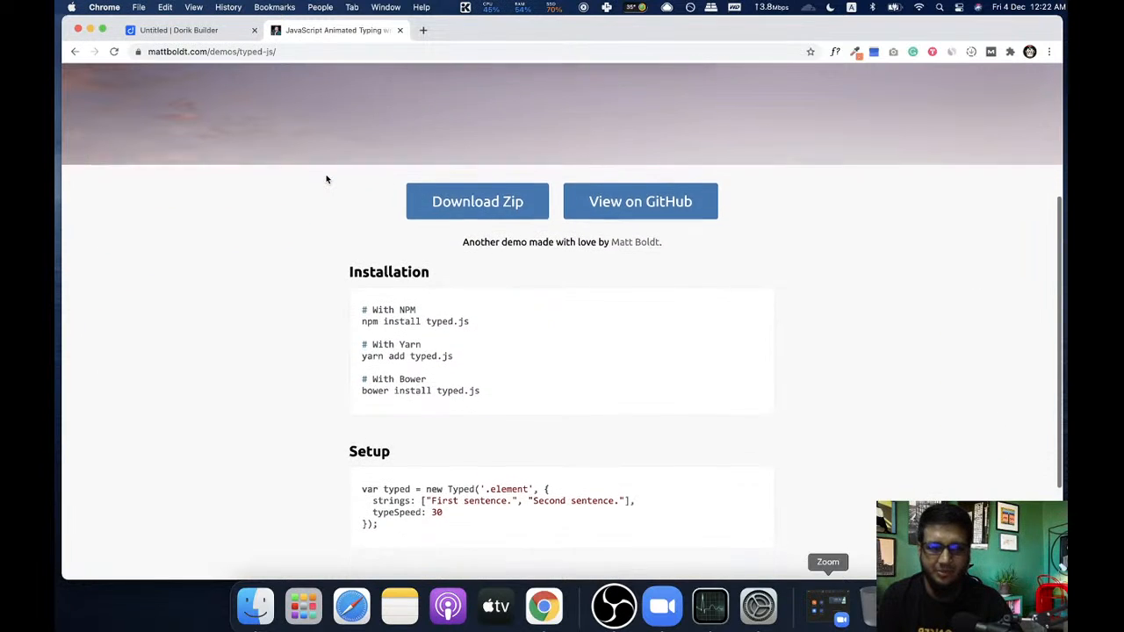
pyautogui.scroll(2, 326, 179)
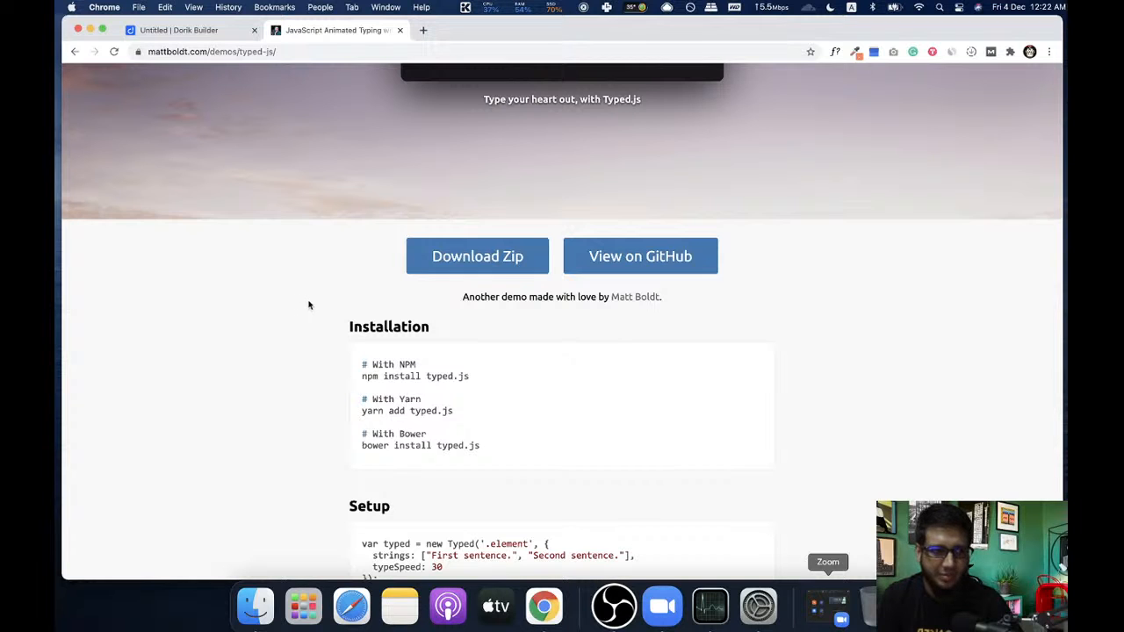
pyautogui.scroll(4, 309, 305)
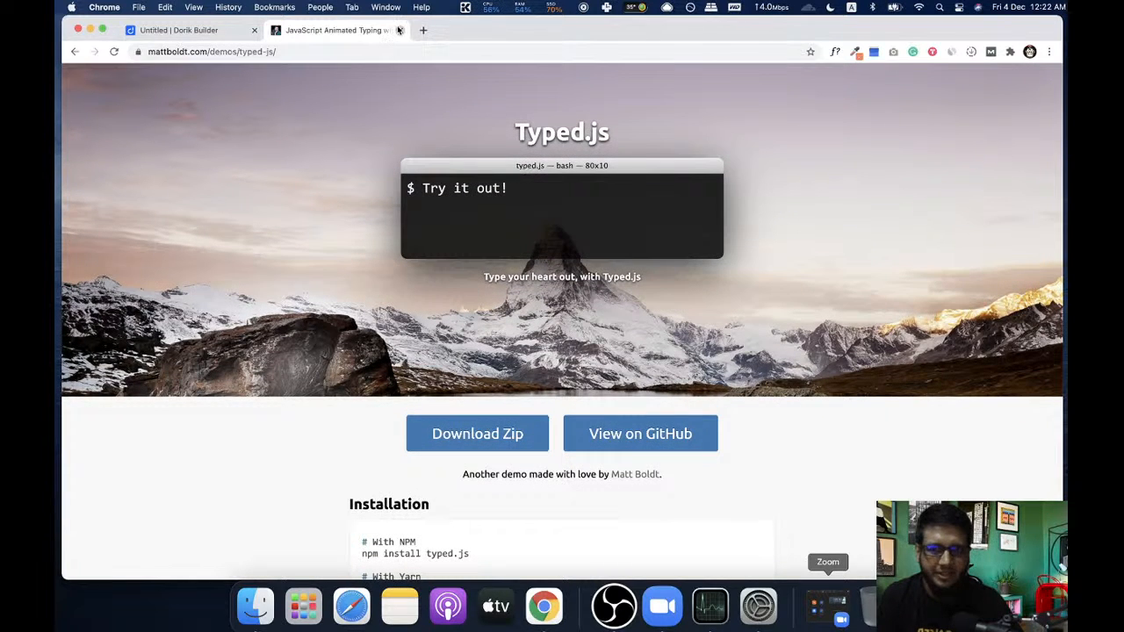
pyautogui.click(399, 31)
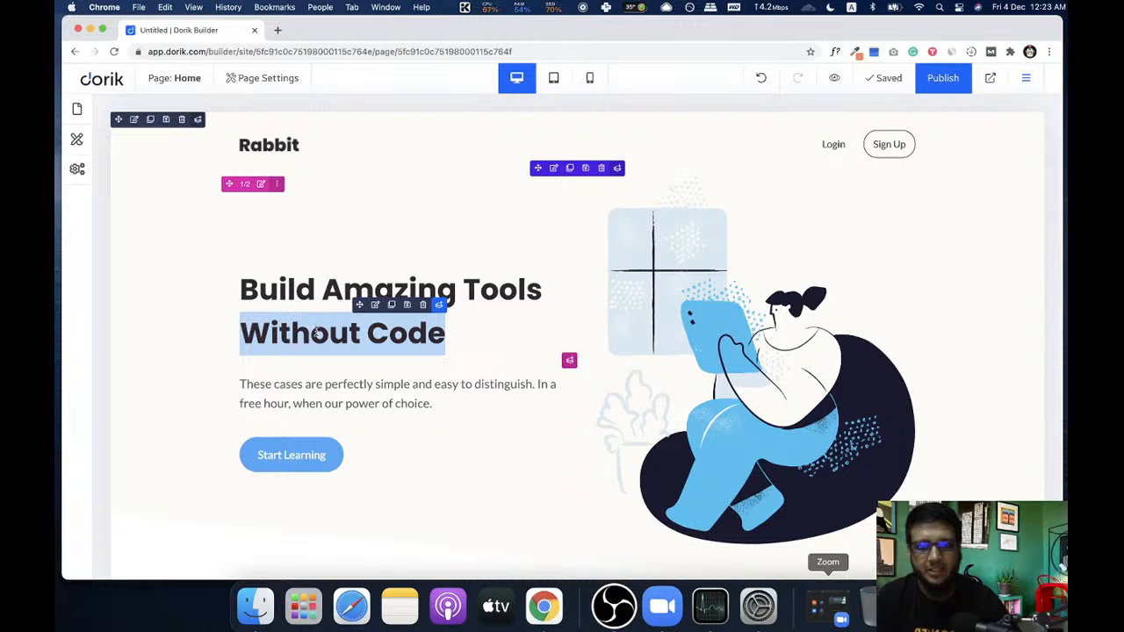
pyautogui.moveTo(359, 332); pyautogui.dragTo(243, 295)
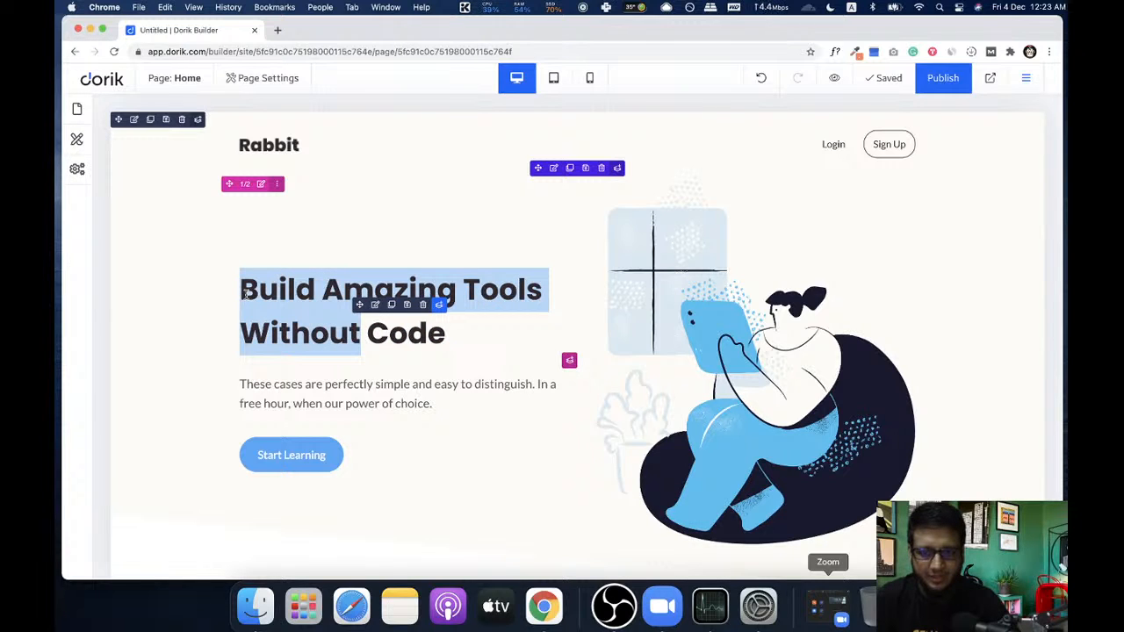
pyautogui.click(373, 334)
pyautogui.moveTo(373, 334); pyautogui.dragTo(449, 336)
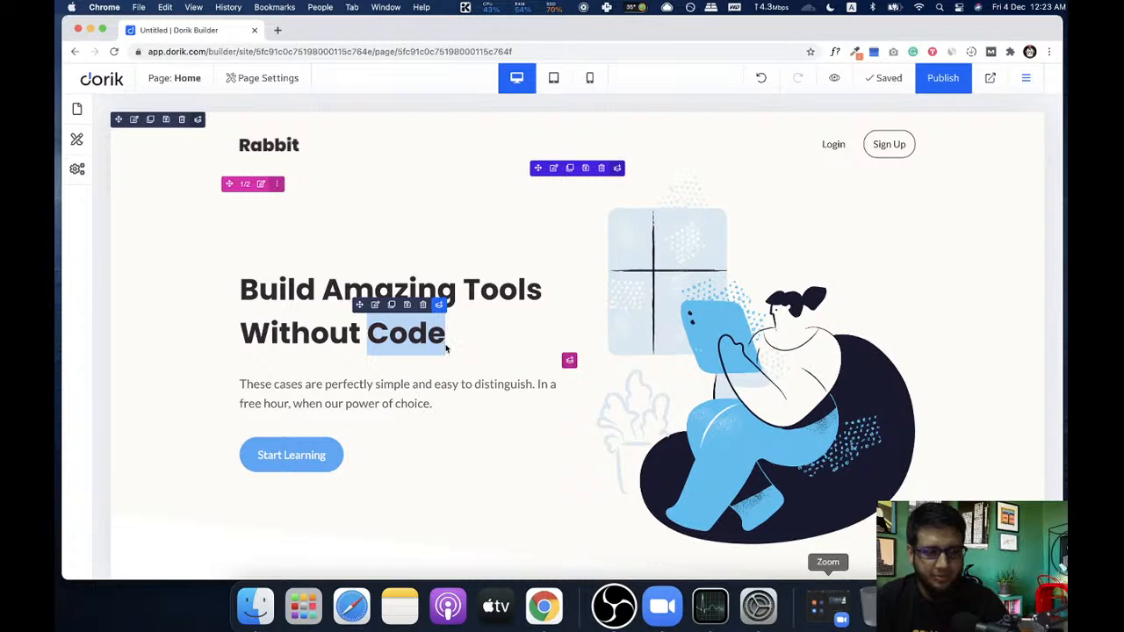
pyautogui.click(438, 340)
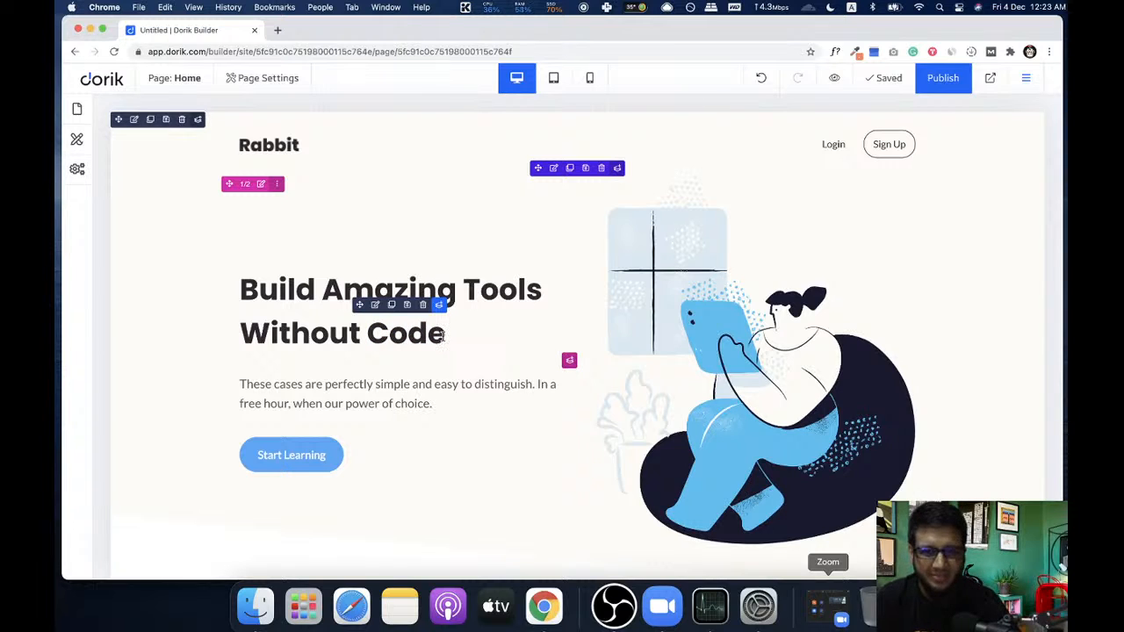
pyautogui.moveTo(444, 337); pyautogui.dragTo(376, 334)
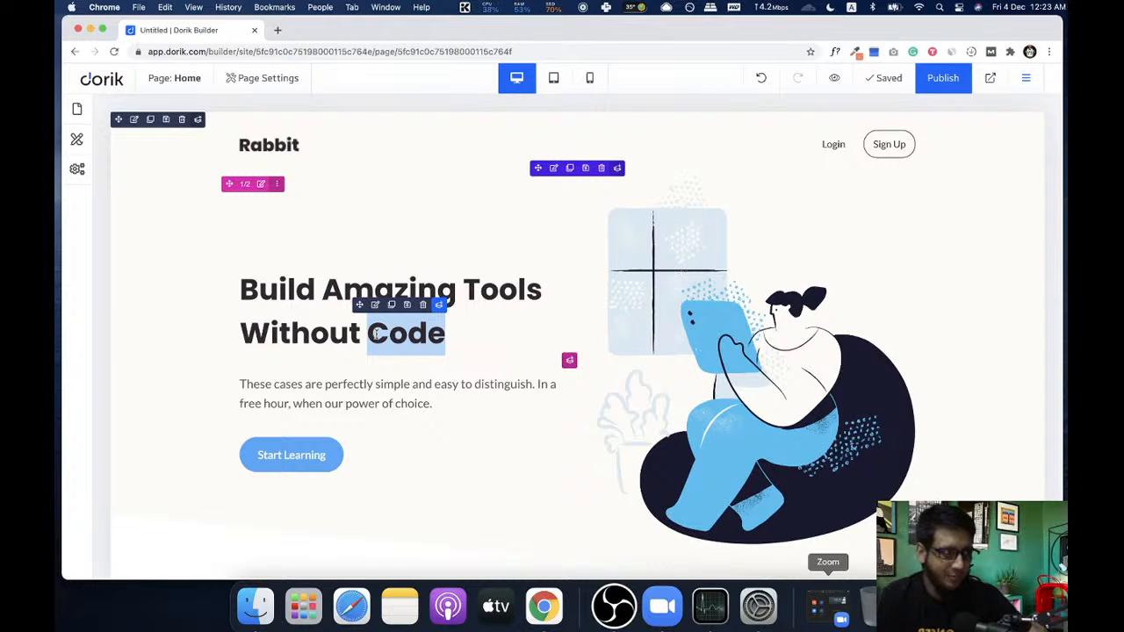
pyautogui.click(399, 351)
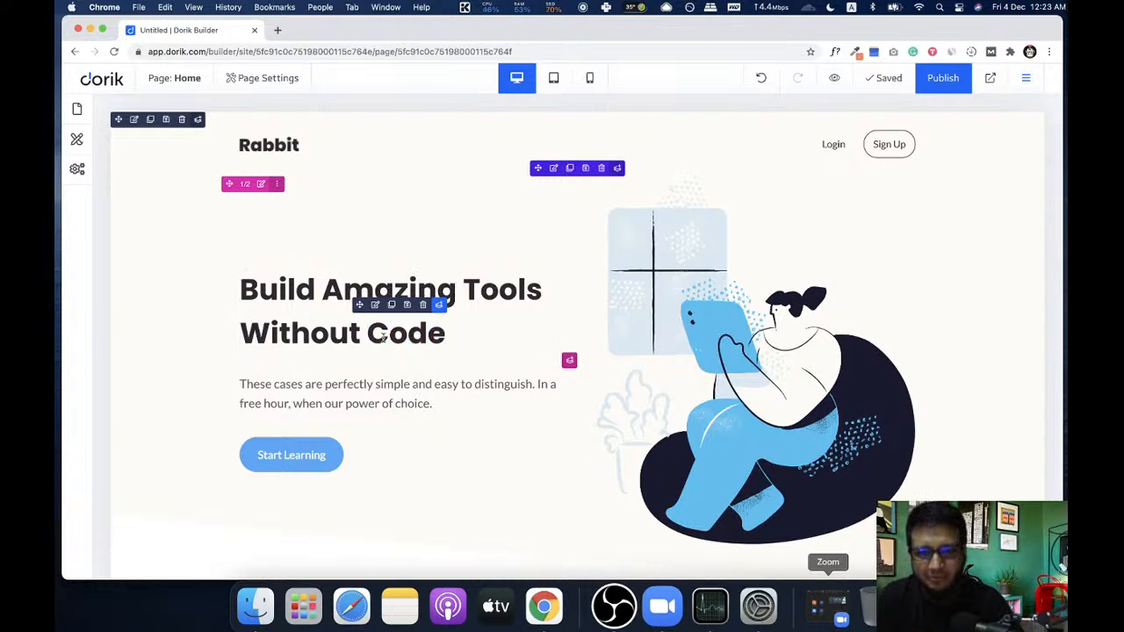
pyautogui.moveTo(247, 288); pyautogui.dragTo(543, 290)
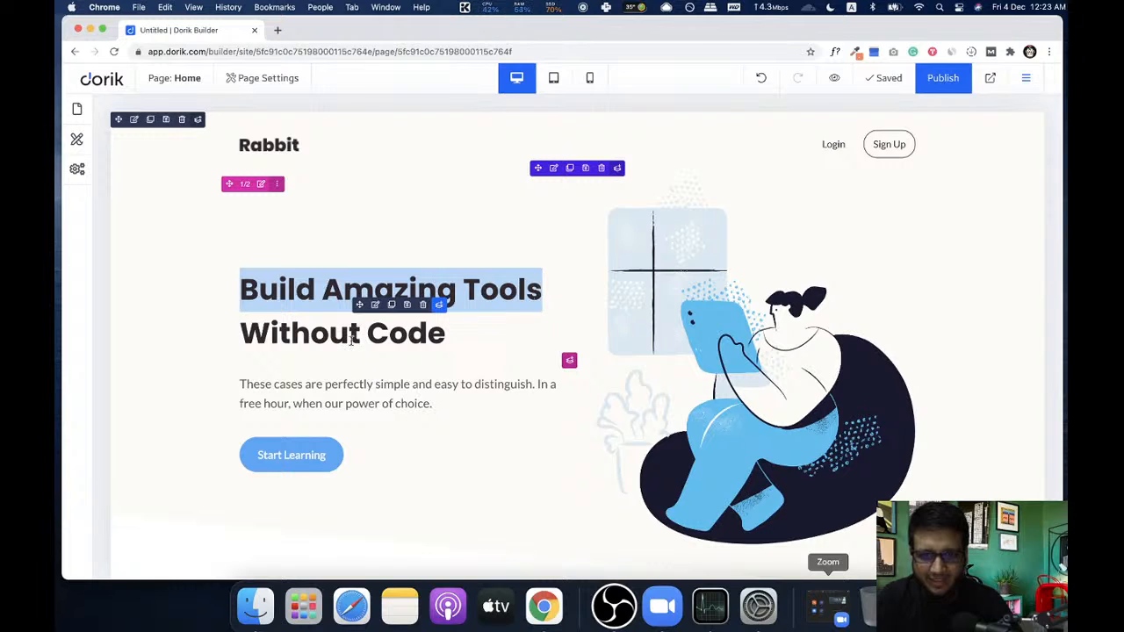
pyautogui.moveTo(354, 333); pyautogui.dragTo(245, 303)
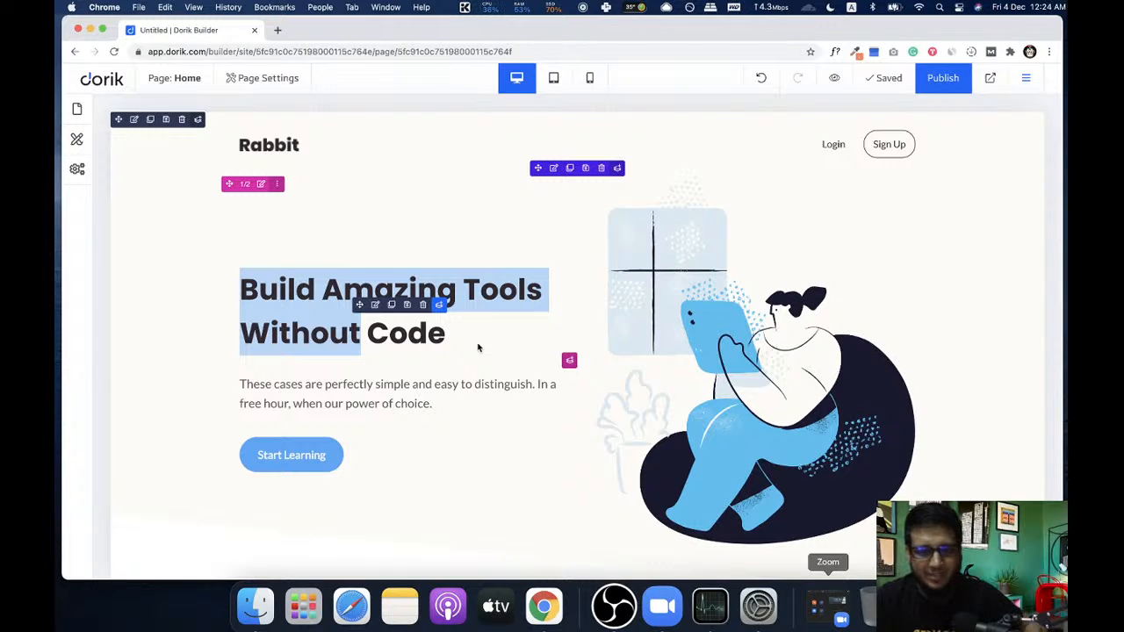
pyautogui.click(439, 345)
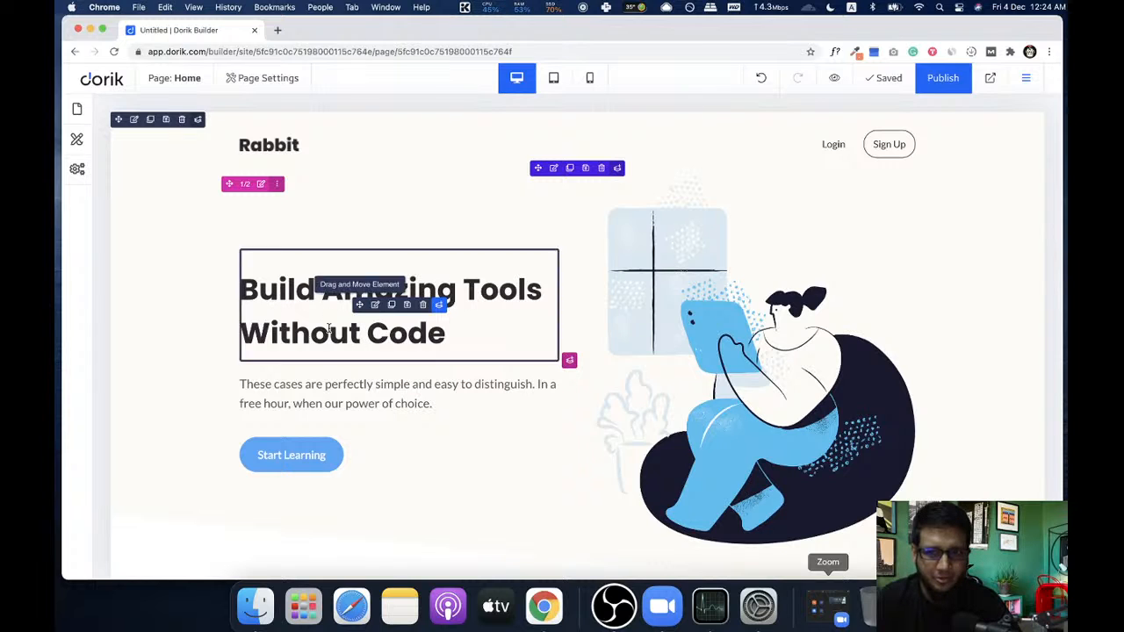
pyautogui.moveTo(360, 335); pyautogui.dragTo(245, 297)
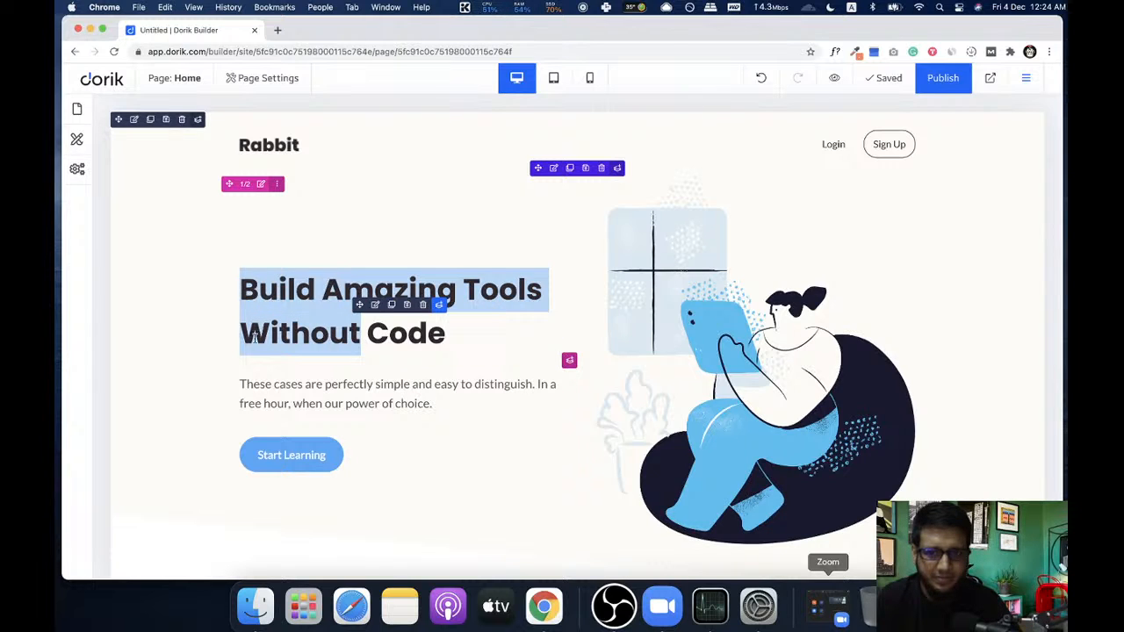
pyautogui.moveTo(370, 333); pyautogui.dragTo(446, 333)
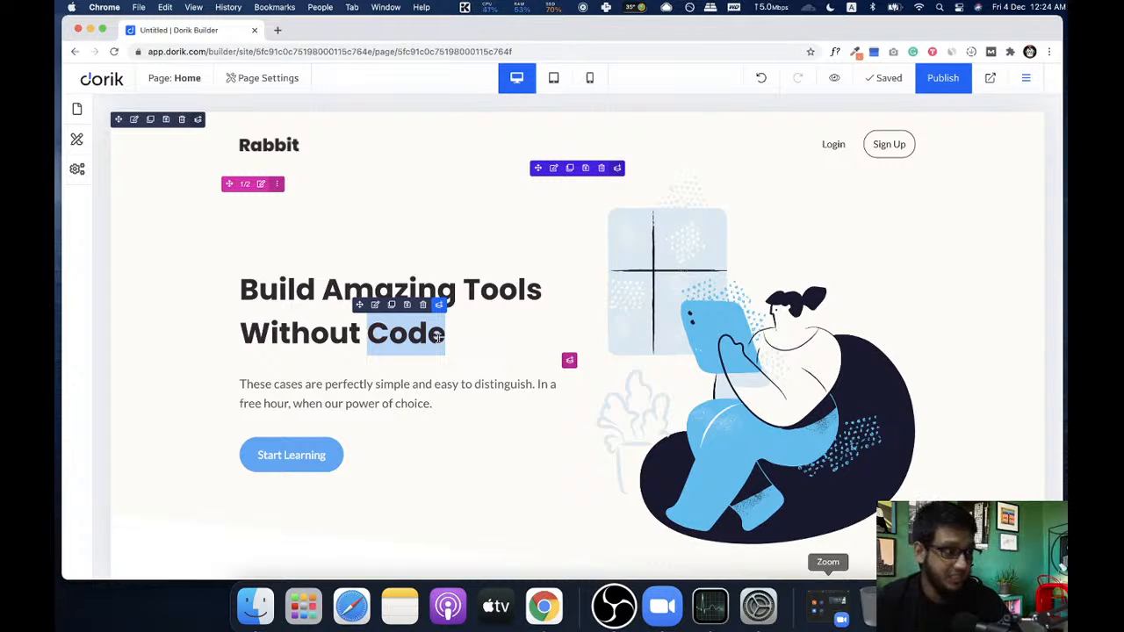
pyautogui.click(802, 201)
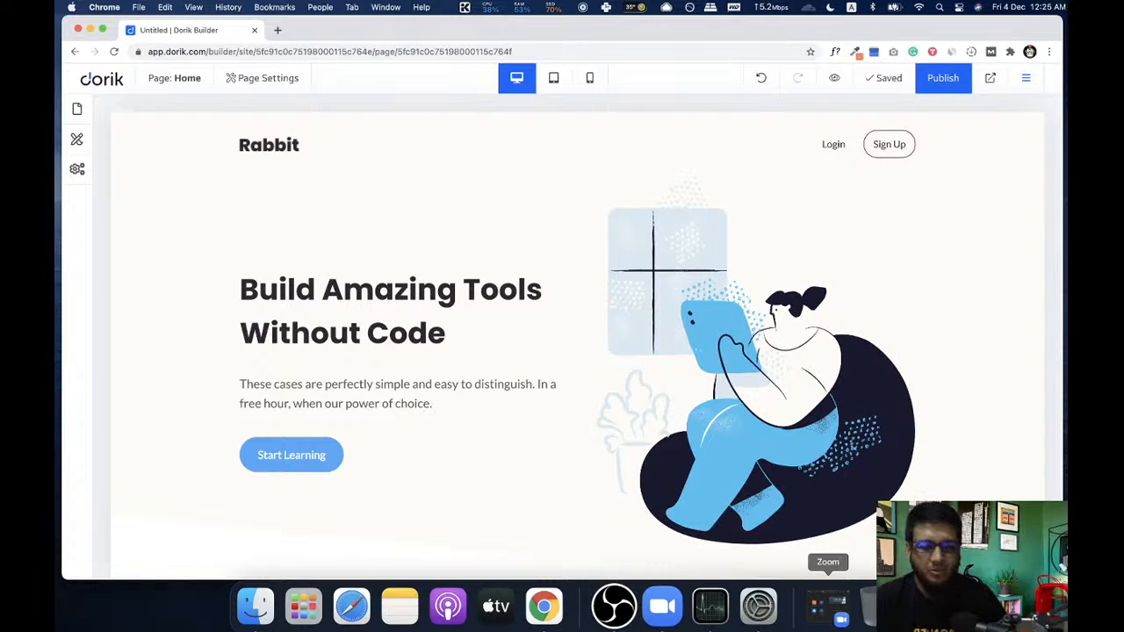
pyautogui.moveTo(204, 129)
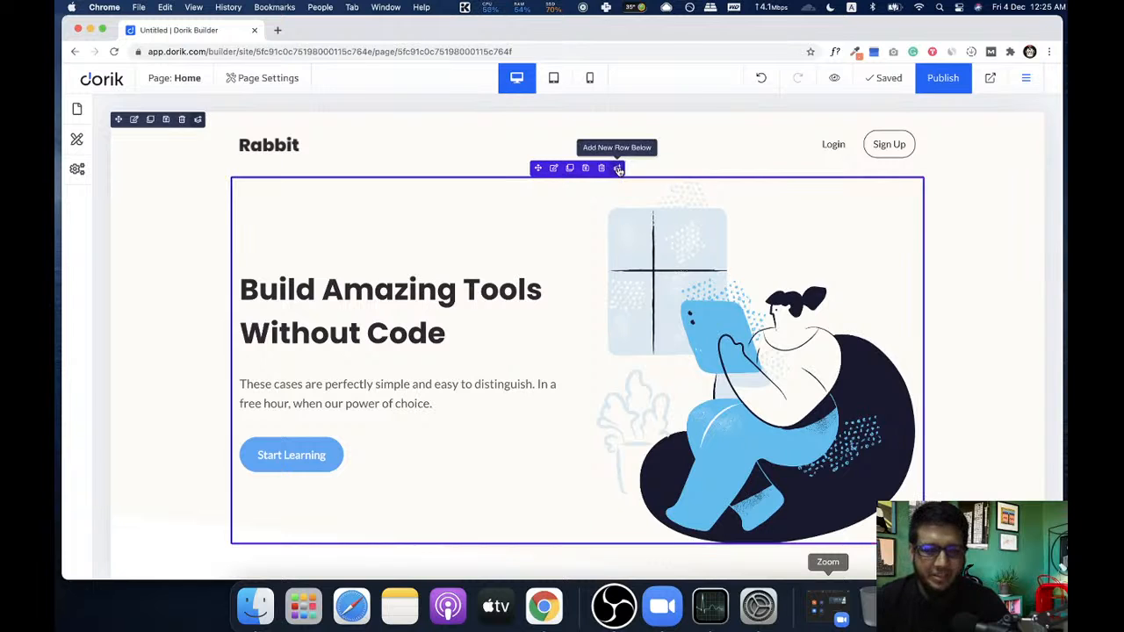
pyautogui.scroll(-3, 565, 258)
pyautogui.scroll(3, 525, 245)
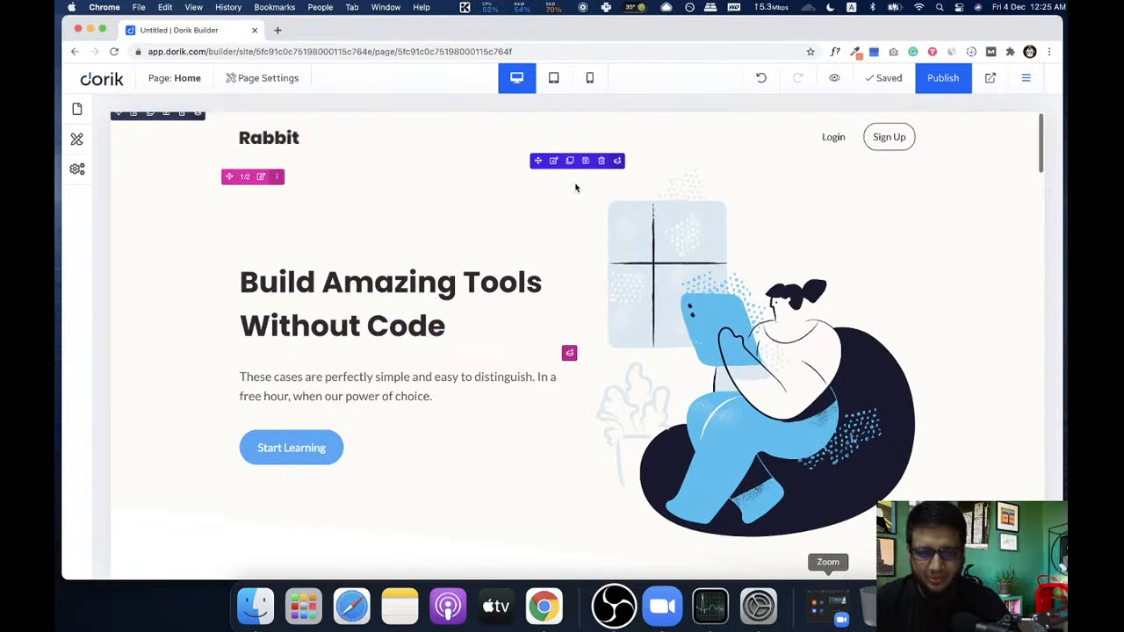
pyautogui.scroll(-4, 448, 235)
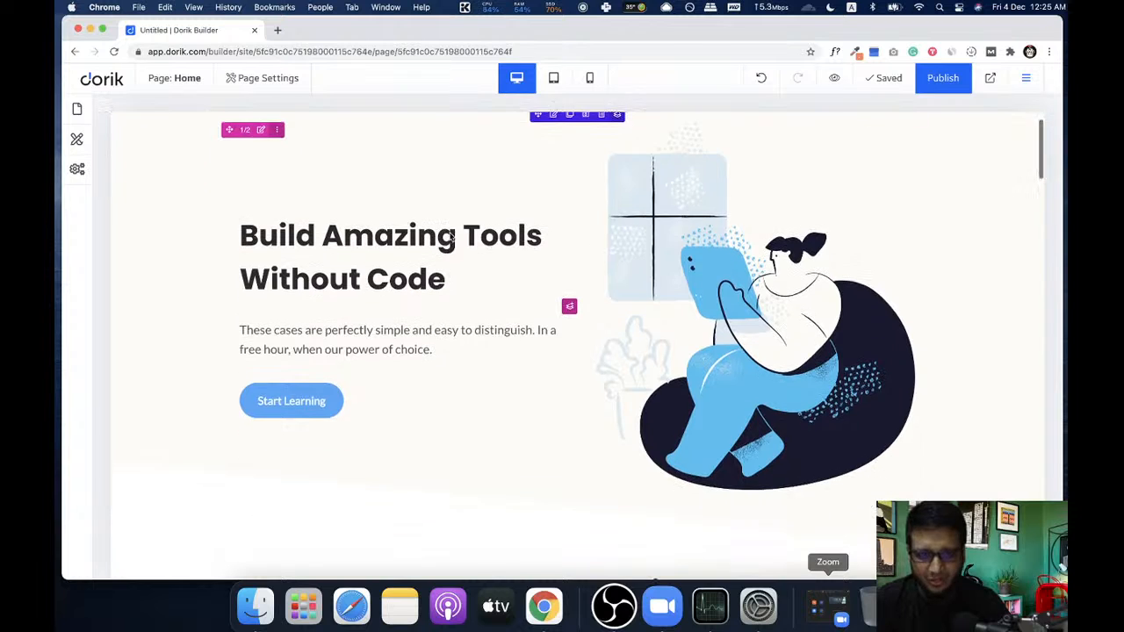
pyautogui.scroll(-1, 453, 237)
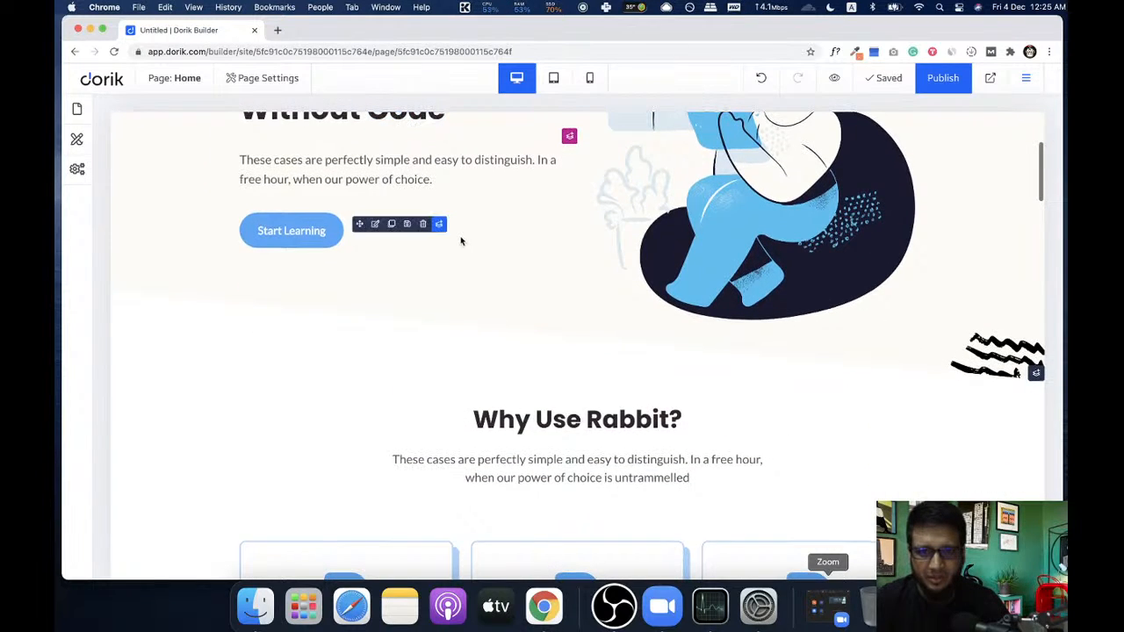
pyautogui.scroll(-1, 459, 241)
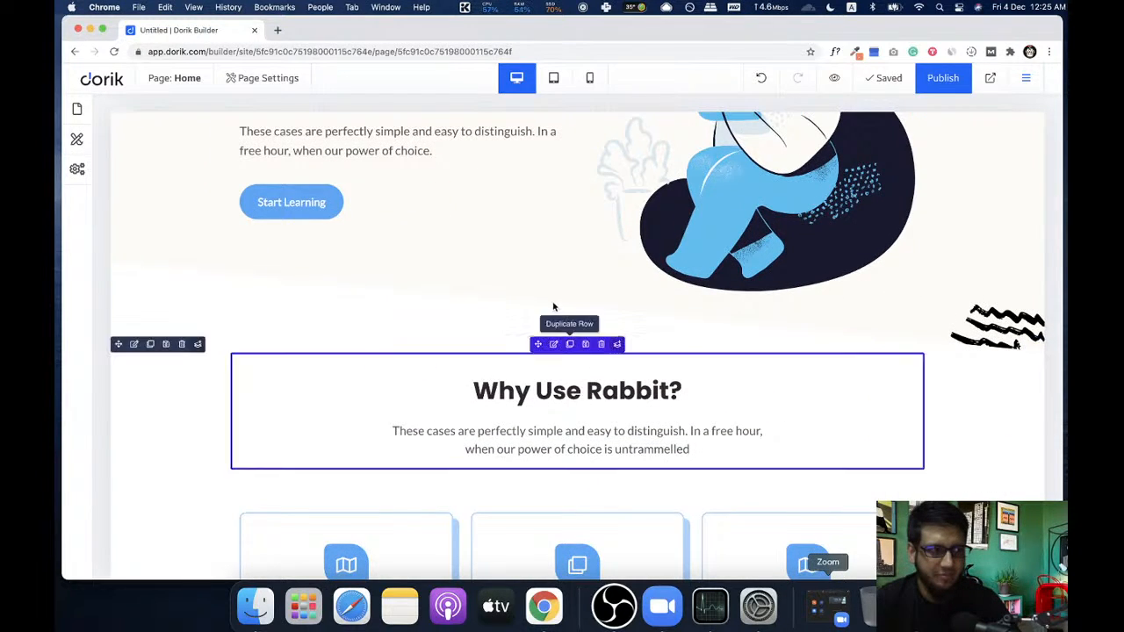
pyautogui.scroll(6, 555, 308)
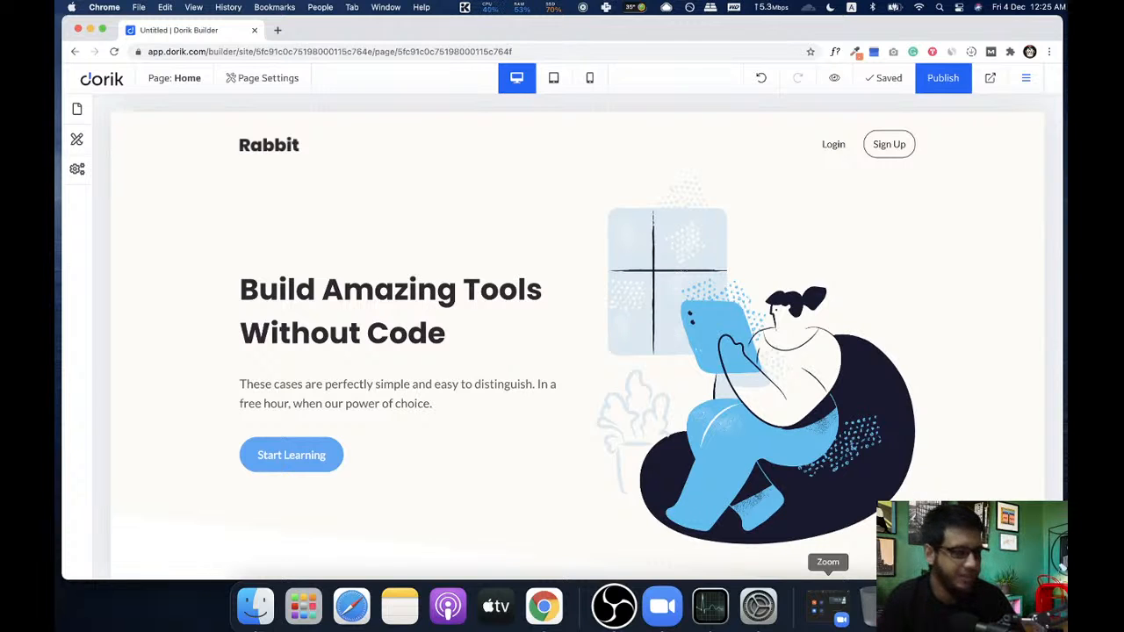
pyautogui.scroll(-3, 378, 189)
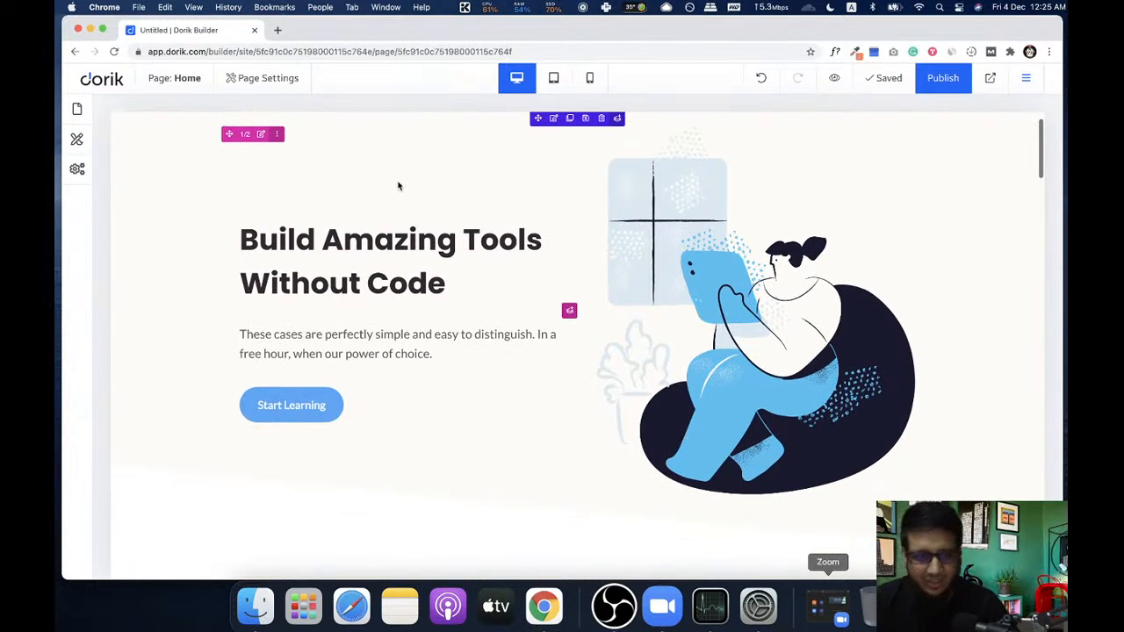
# - Open the site's global colors to examine the saved palette, and close the global styles
pyautogui.scroll(-6, 402, 184)
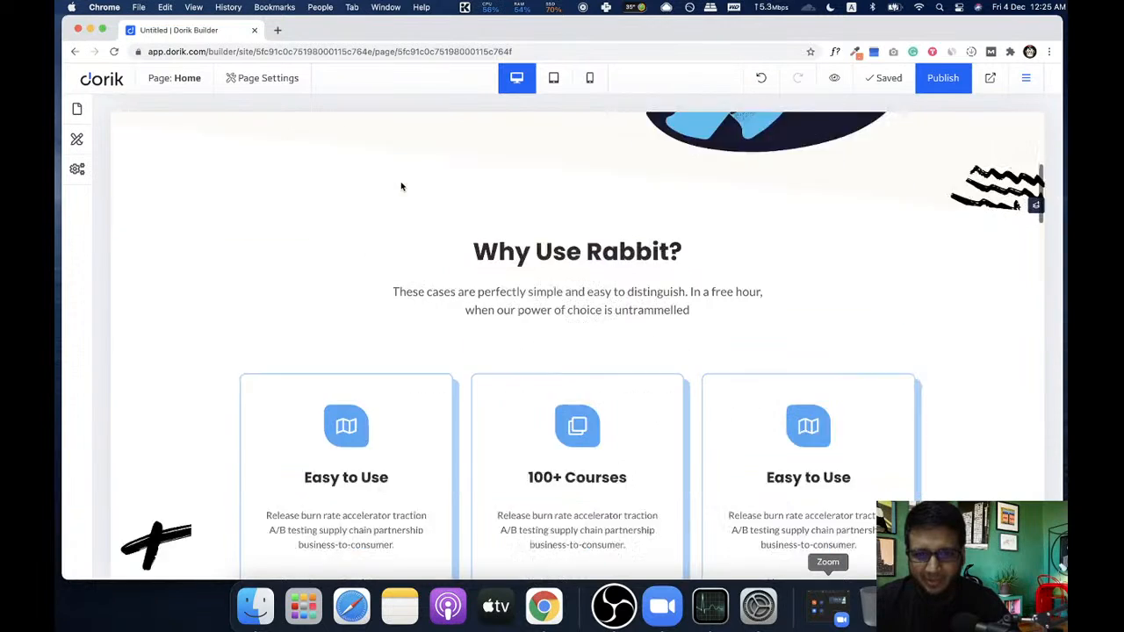
pyautogui.scroll(10, 401, 185)
pyautogui.click(77, 141)
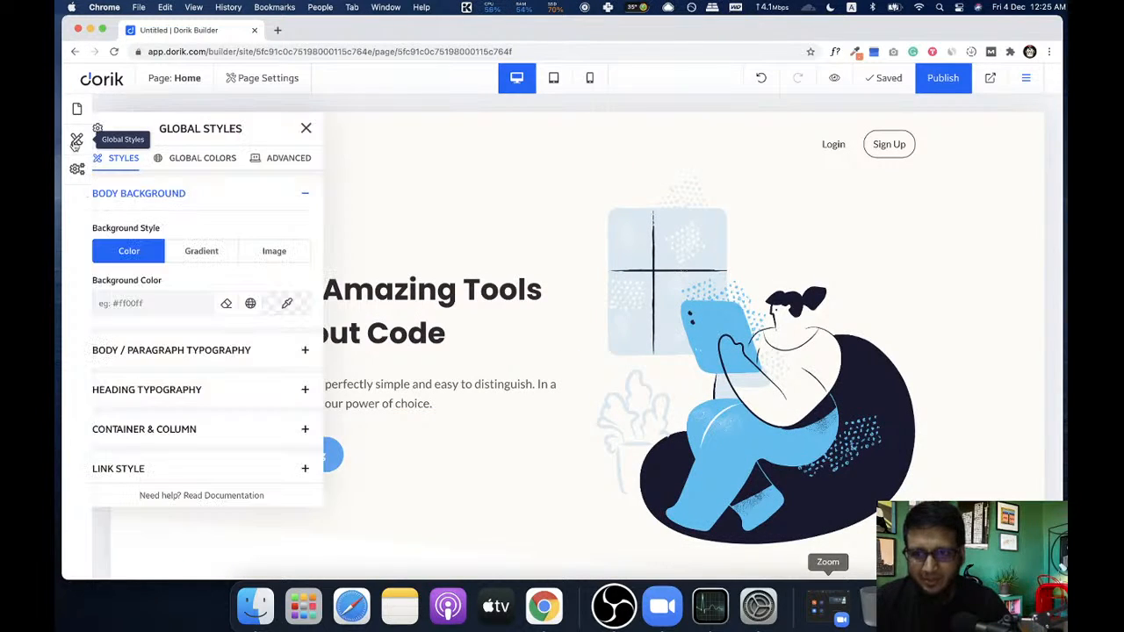
pyautogui.click(199, 163)
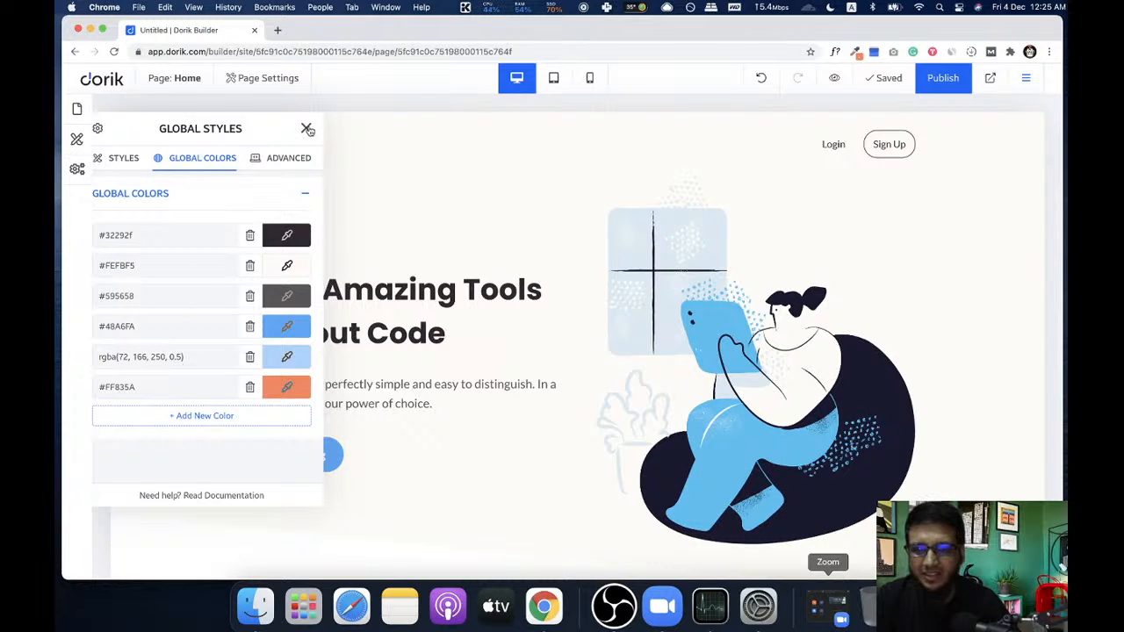
pyautogui.click(376, 192)
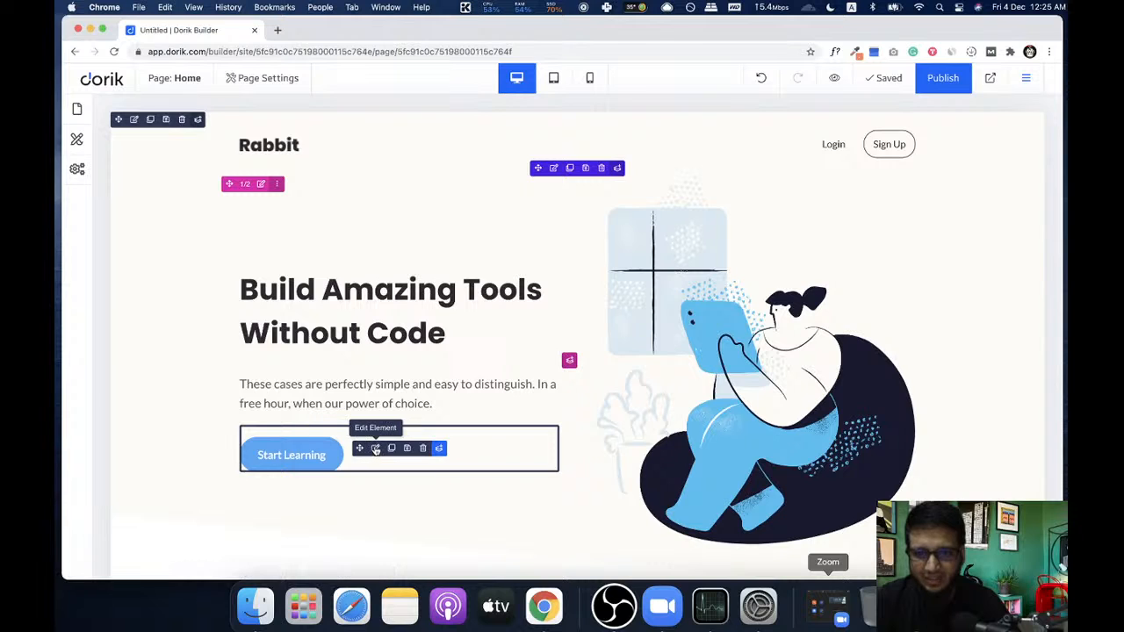
# - Examine which global color the Start Learning button's background and the first feature card's icon background use
pyautogui.click(372, 449)
pyautogui.scroll(-8, 220, 380)
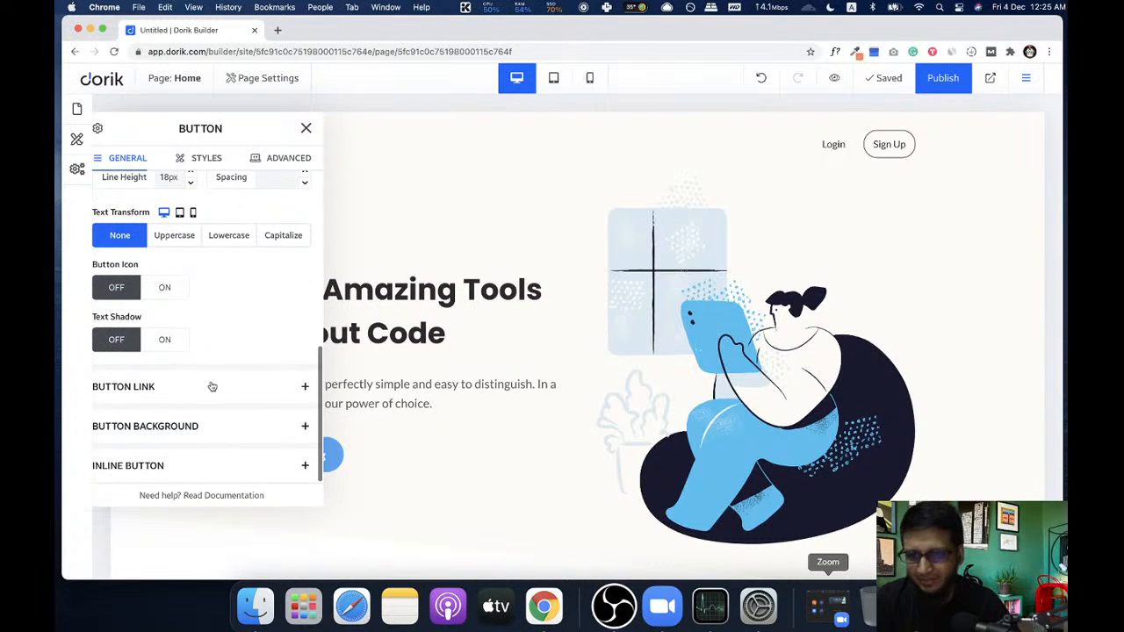
pyautogui.click(219, 434)
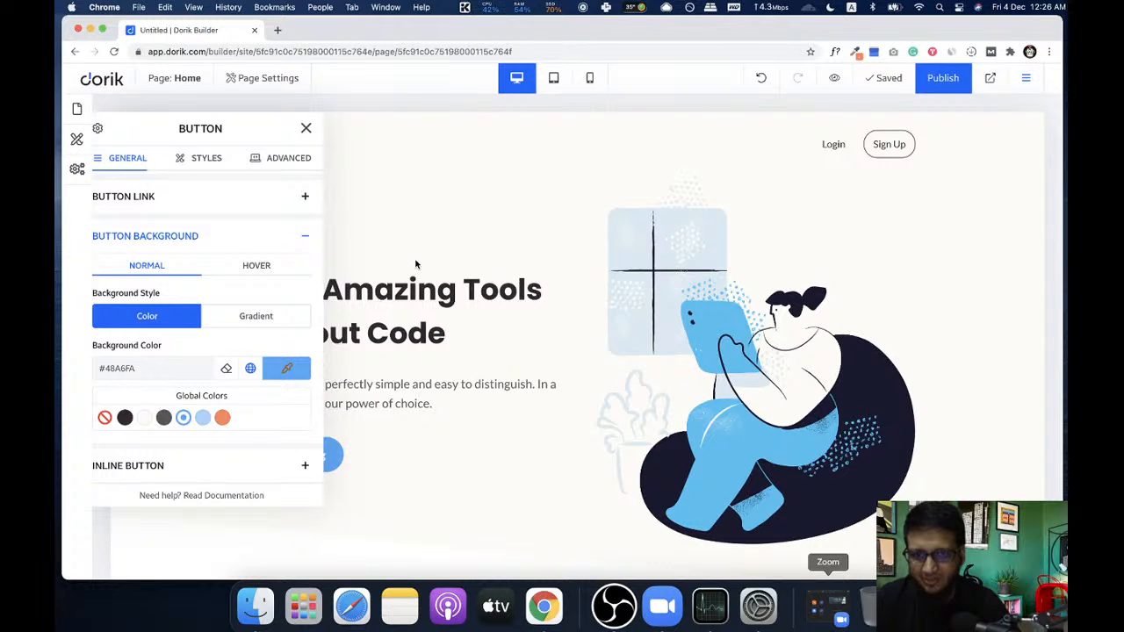
pyautogui.scroll(-10, 415, 258)
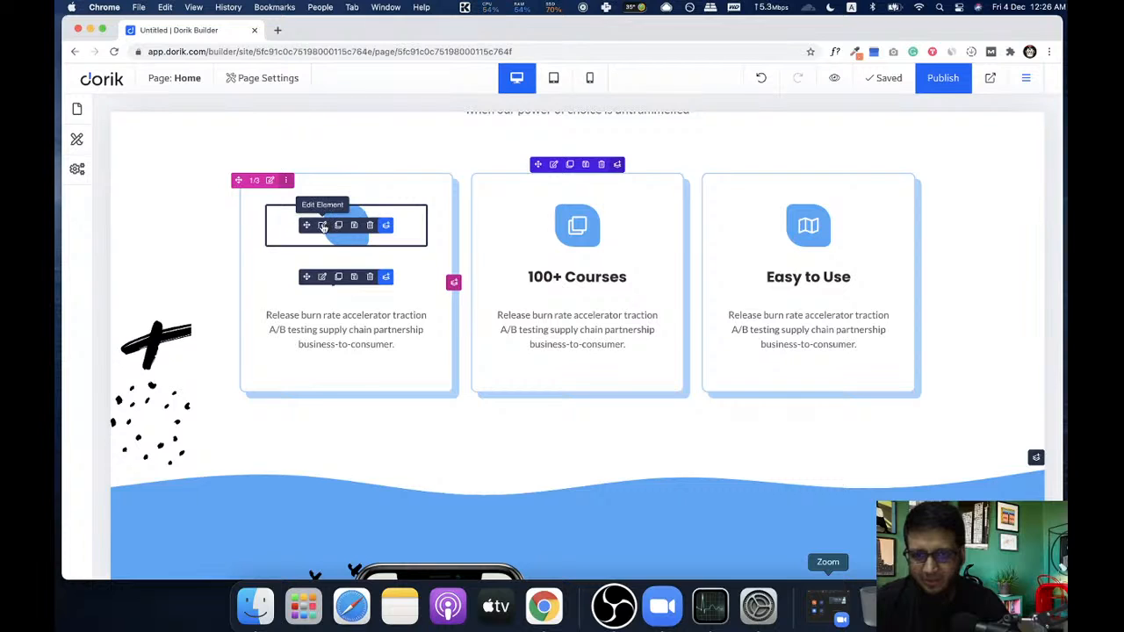
pyautogui.click(322, 226)
pyautogui.scroll(-5, 200, 371)
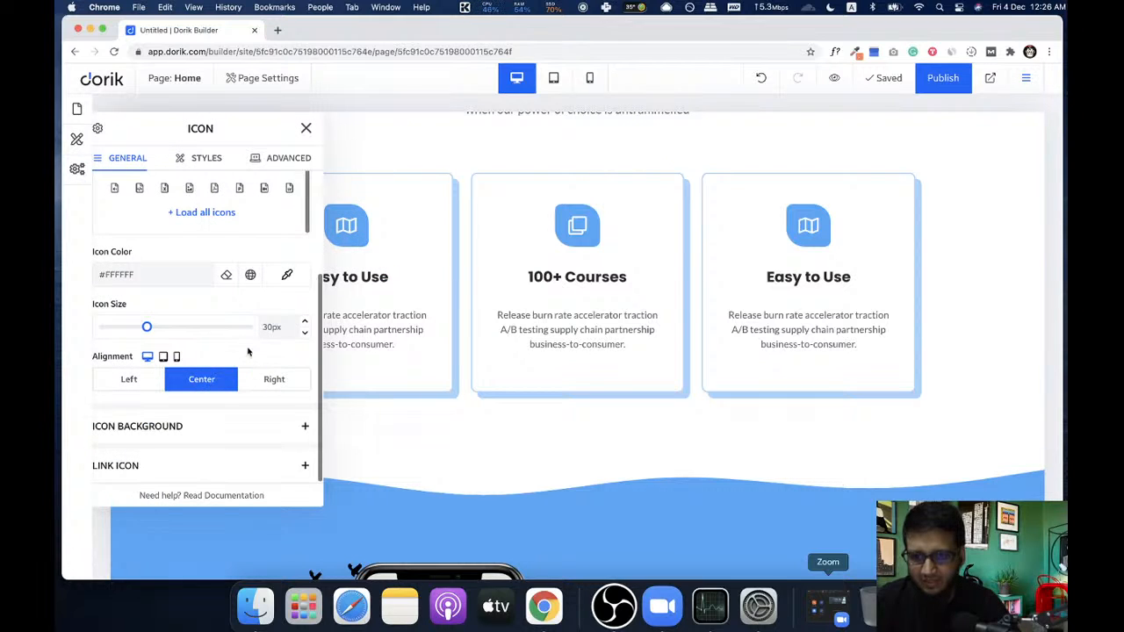
pyautogui.click(234, 432)
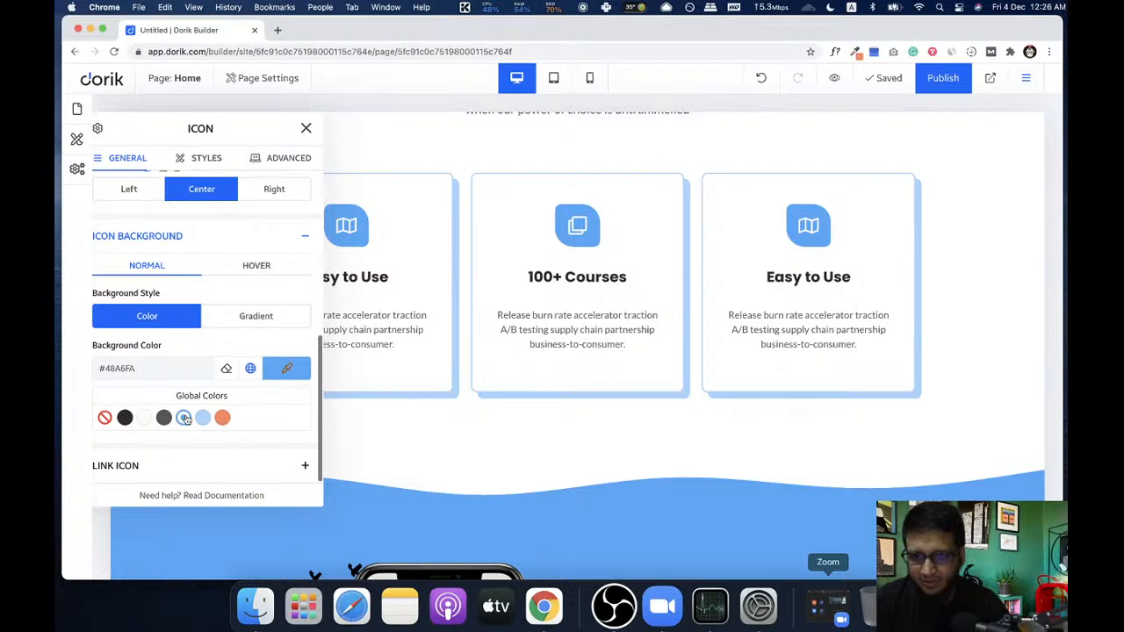
pyautogui.click(305, 128)
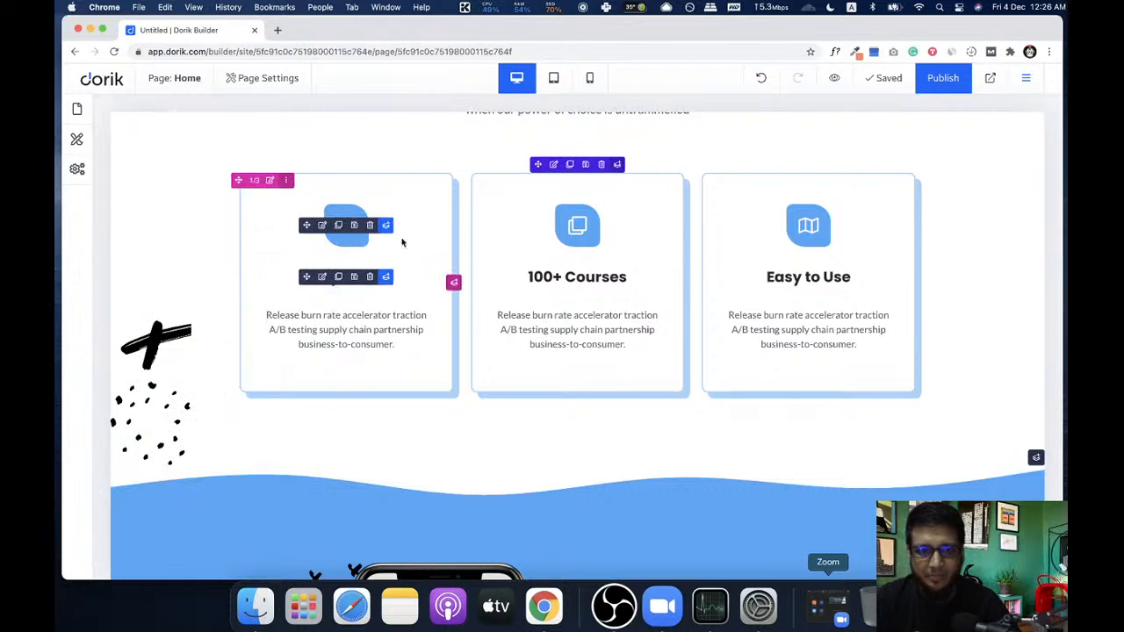
# - Delete the duplicate "#1 Platform For Online Learning" section with the text on the left and the phone on the right
pyautogui.scroll(-5, 564, 377)
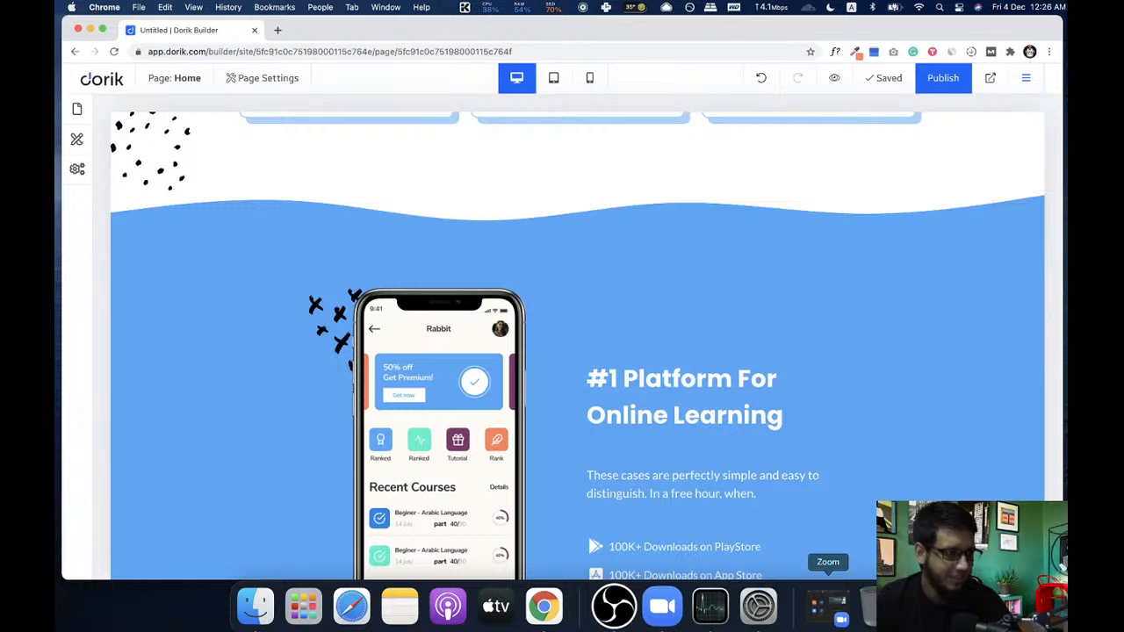
pyautogui.scroll(-3, 362, 367)
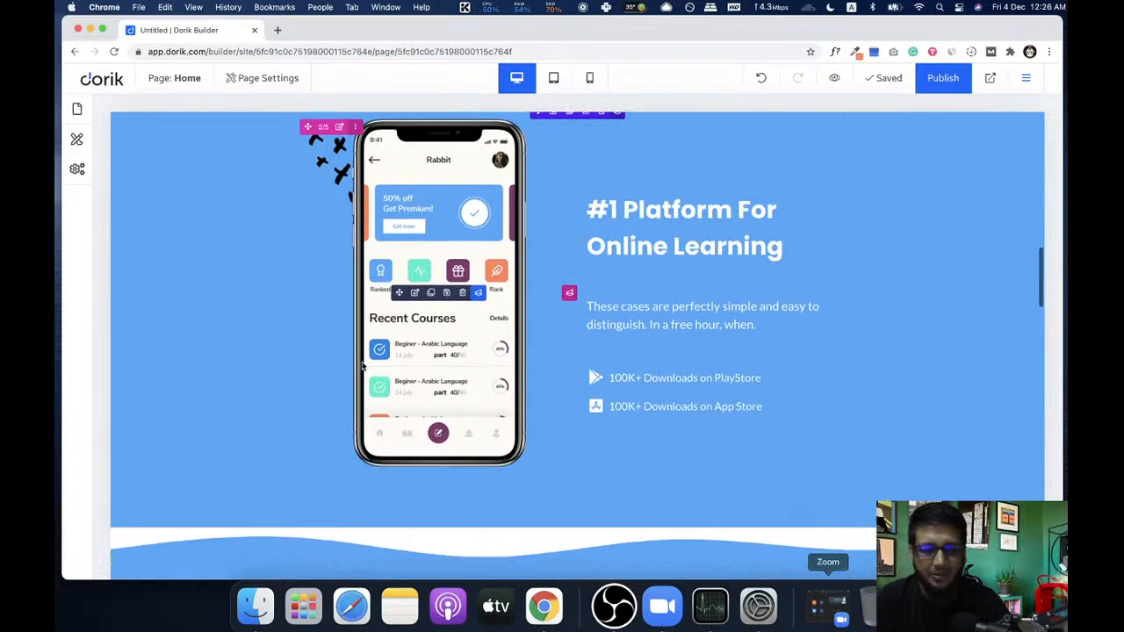
pyautogui.scroll(-4, 307, 303)
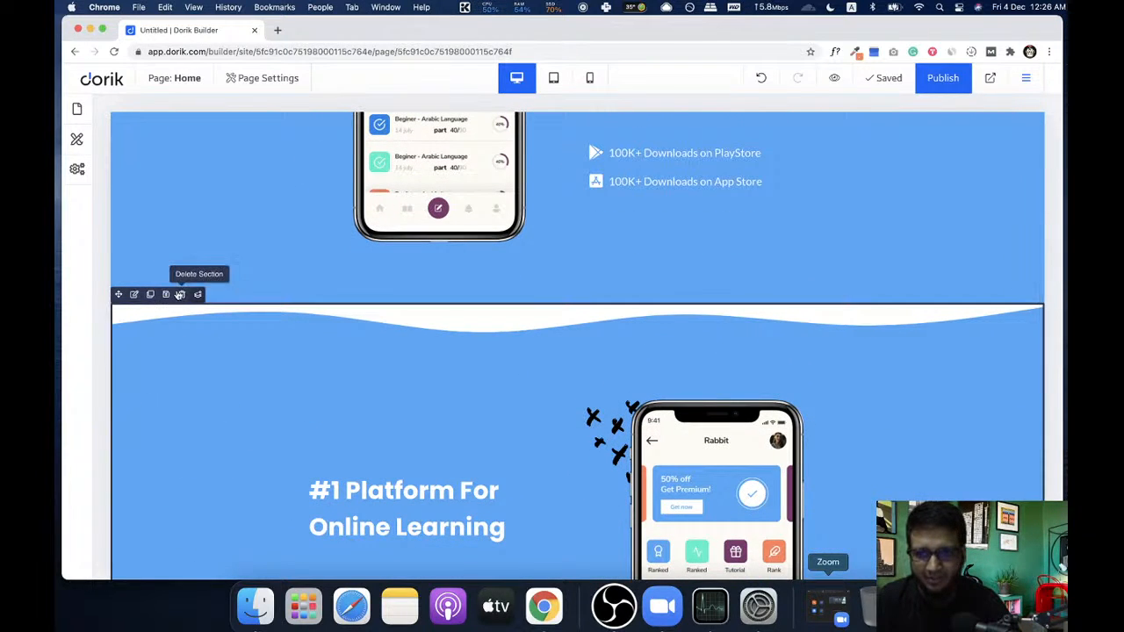
pyautogui.click(181, 295)
# - Examine the background color settings of the remaining "#1 Platform For Online Learning" section, and review the blue accents across the page
pyautogui.scroll(-8, 378, 366)
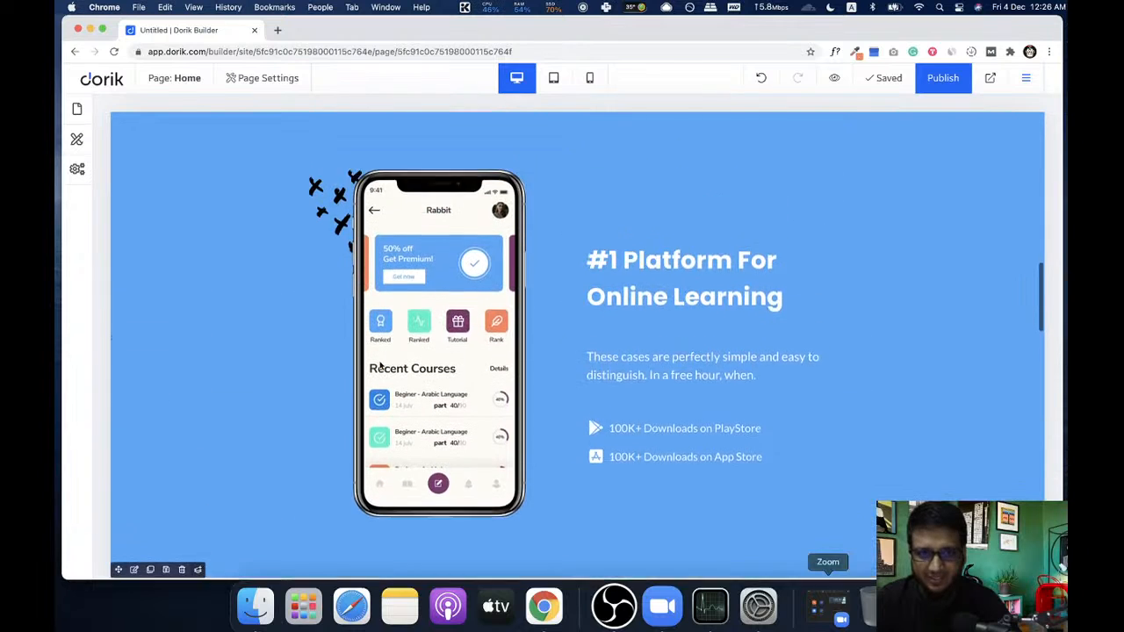
pyautogui.click(134, 231)
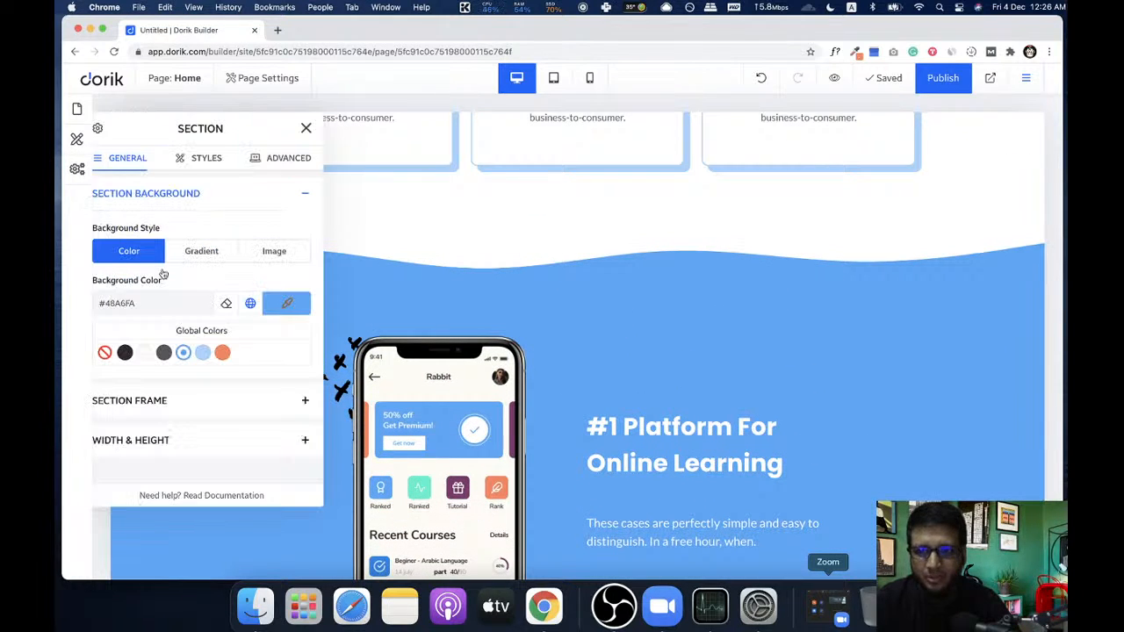
pyautogui.click(307, 129)
pyautogui.scroll(6, 349, 254)
pyautogui.scroll(4, 380, 329)
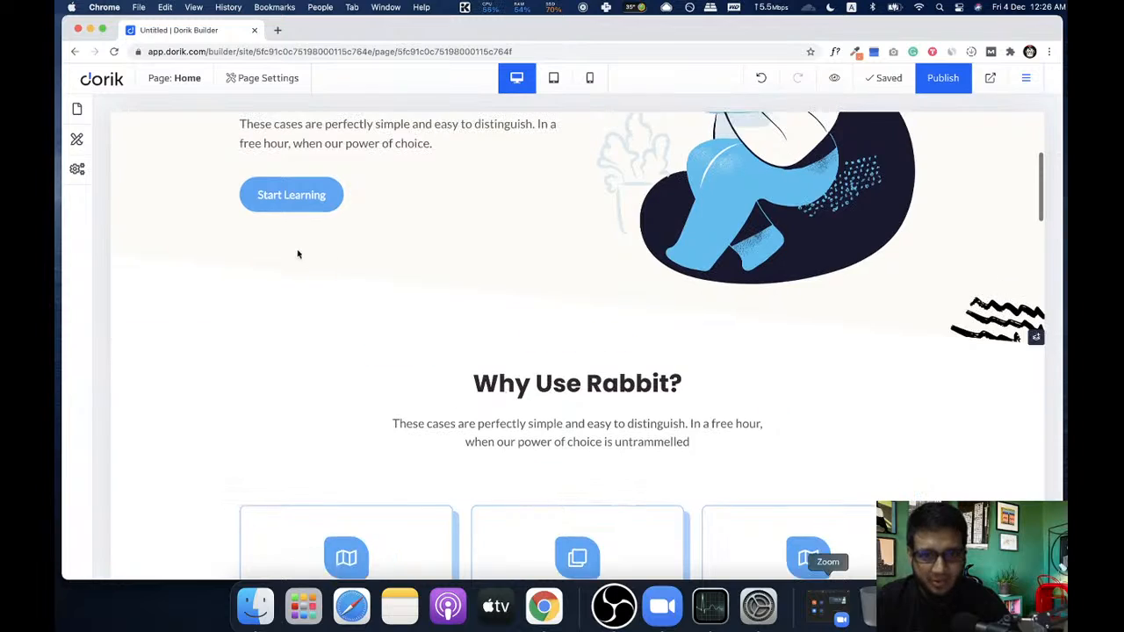
pyautogui.scroll(-15, 300, 324)
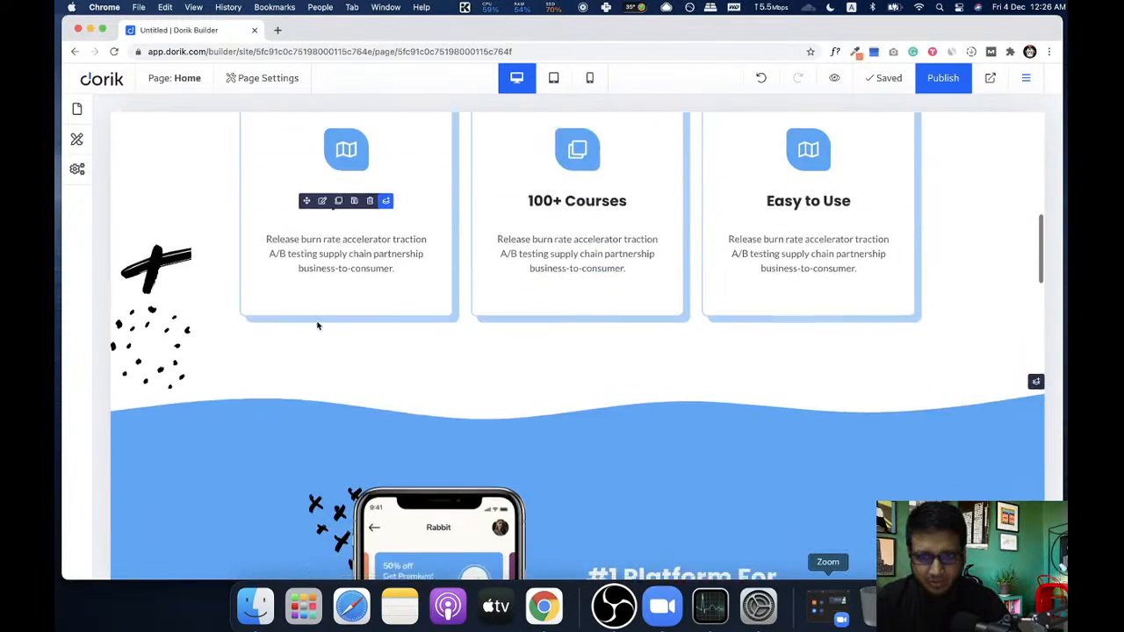
pyautogui.scroll(-8, 319, 338)
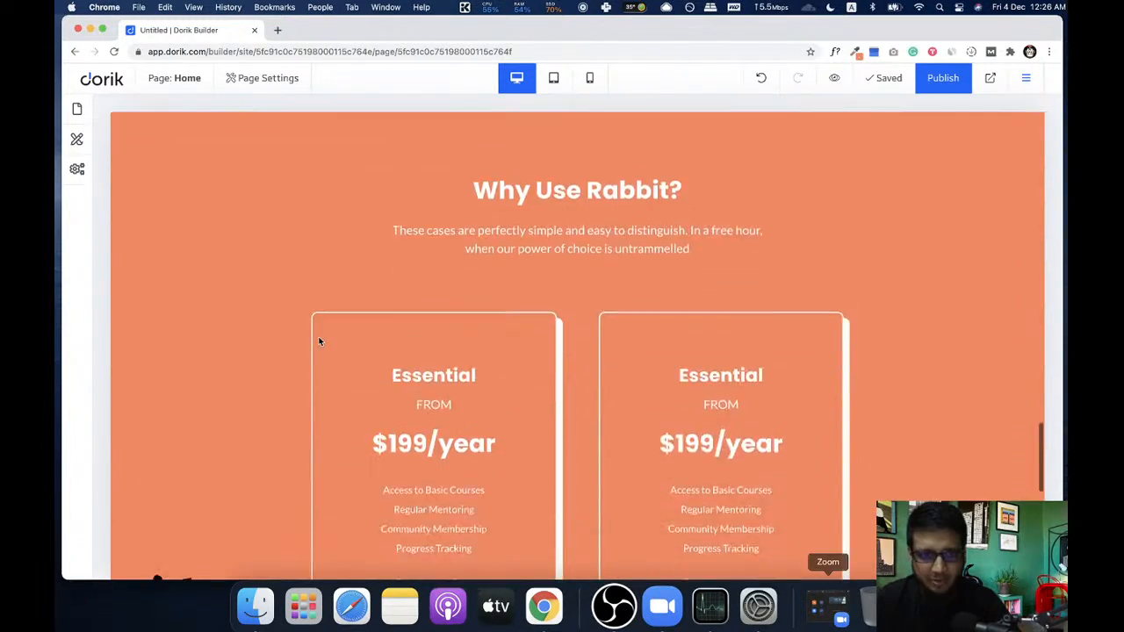
pyautogui.scroll(20, 319, 339)
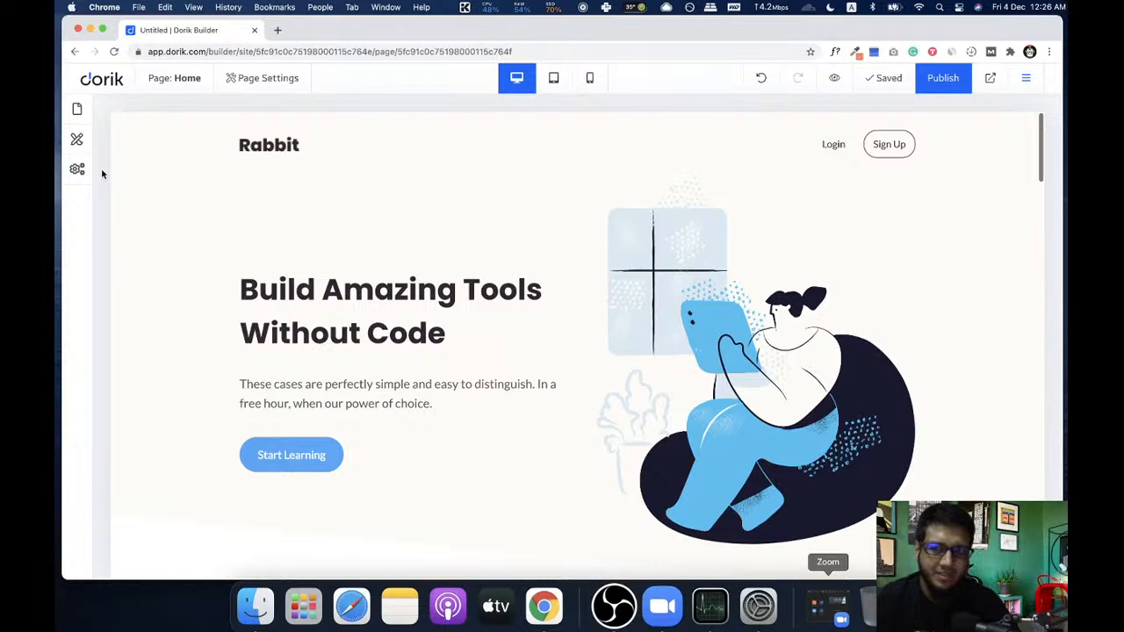
# - Change the global accent color #48A6FA to magenta #FD20D3, and close the global styles
pyautogui.click(76, 139)
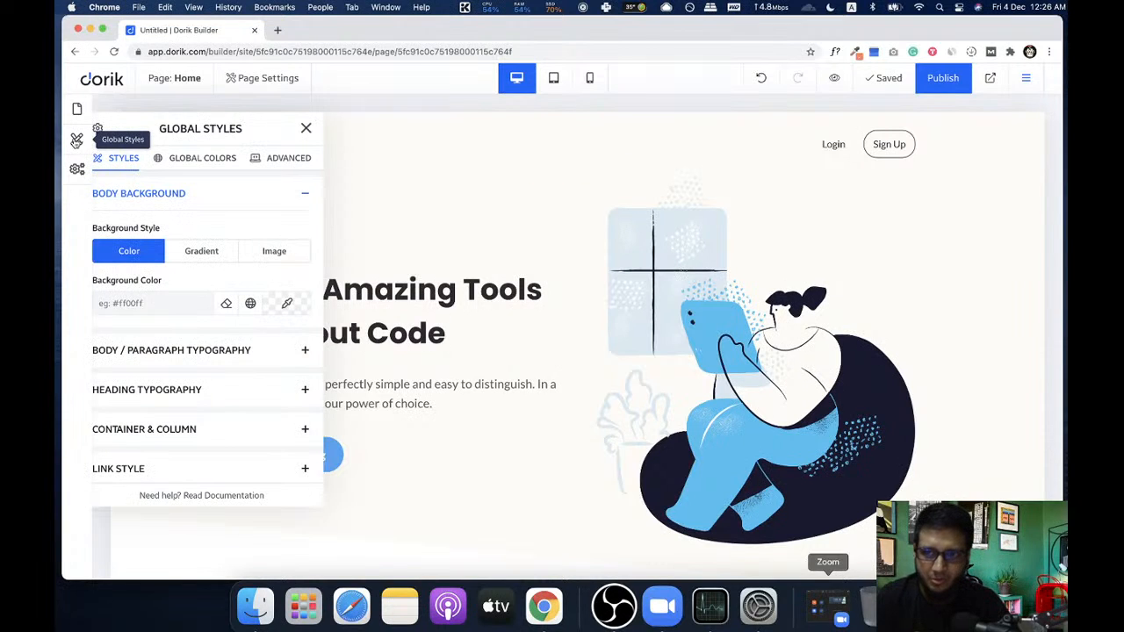
pyautogui.click(189, 160)
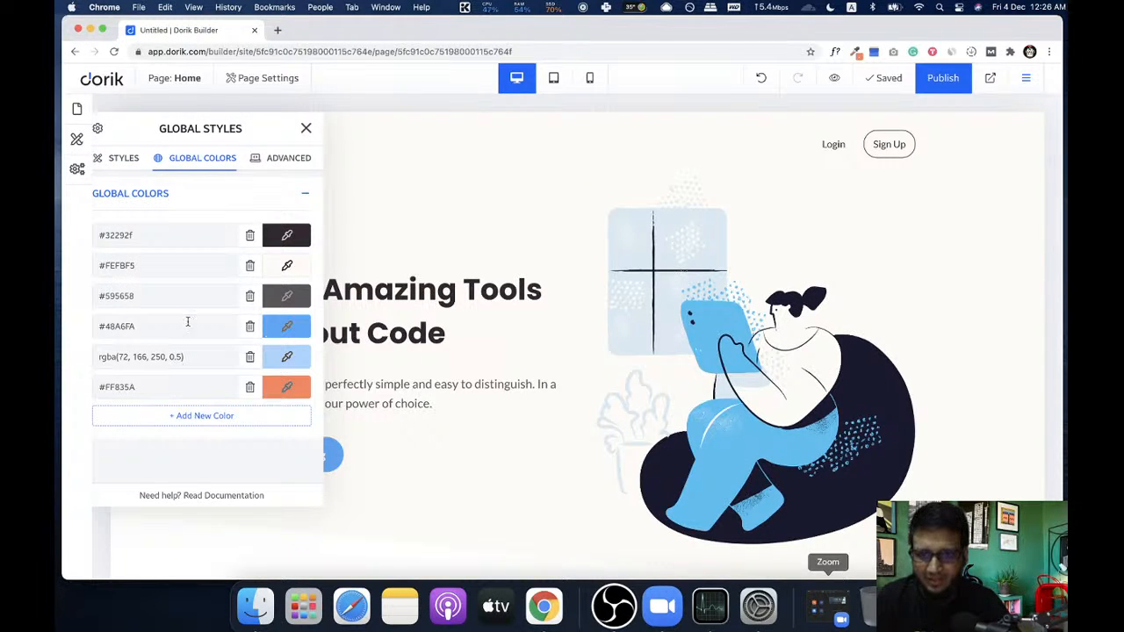
pyautogui.click(136, 325)
pyautogui.click(287, 328)
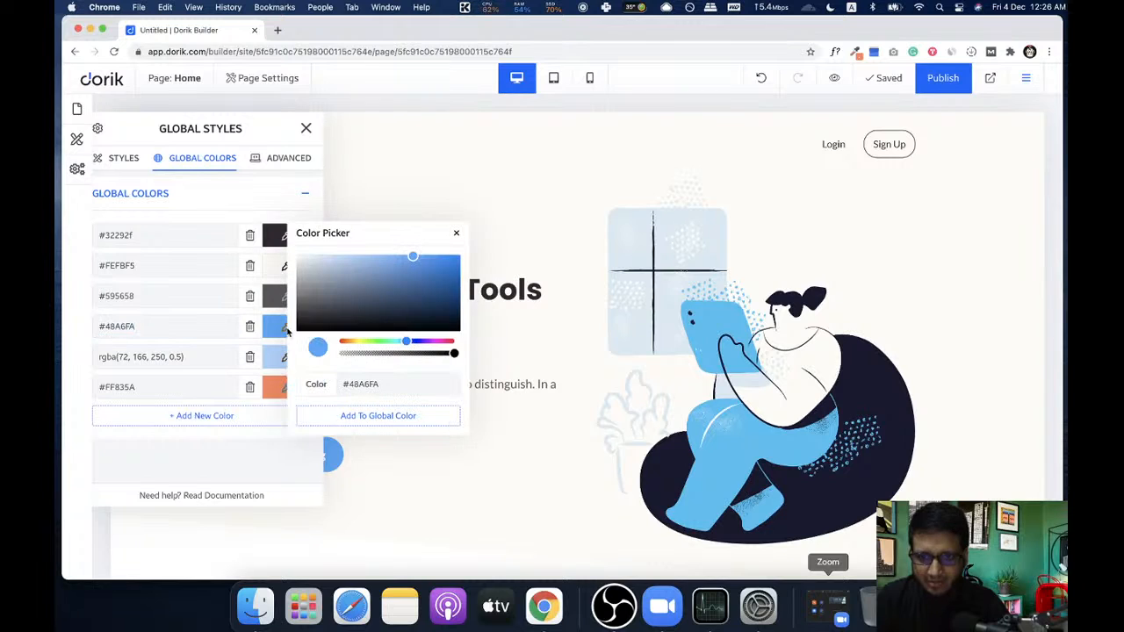
pyautogui.click(439, 340)
pyautogui.moveTo(418, 256); pyautogui.dragTo(439, 256)
pyautogui.click(455, 235)
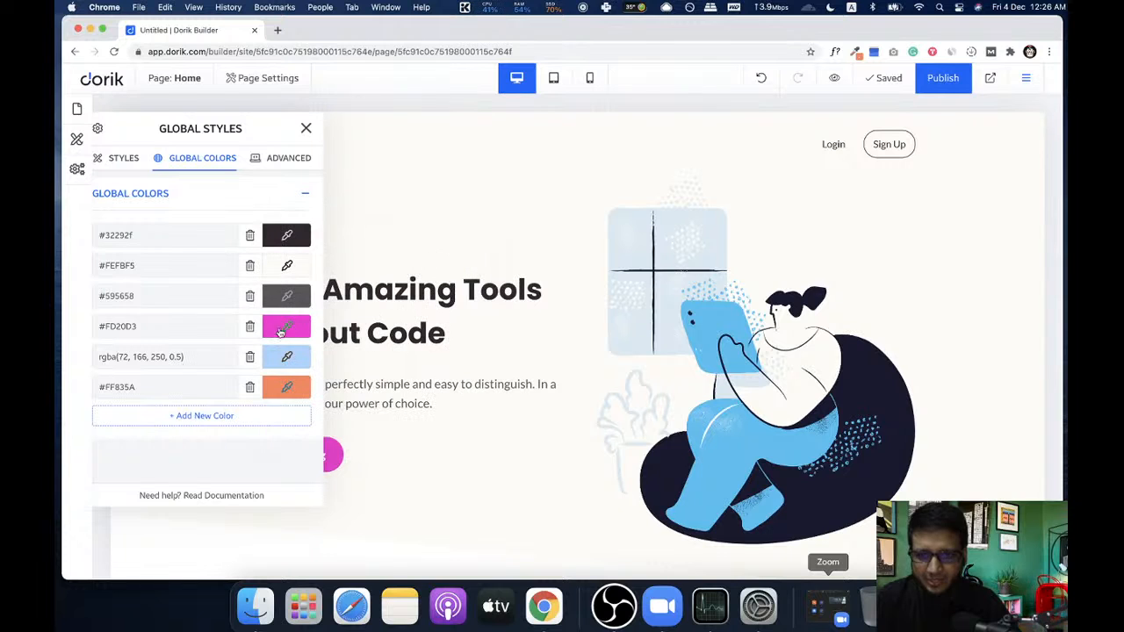
pyautogui.click(306, 129)
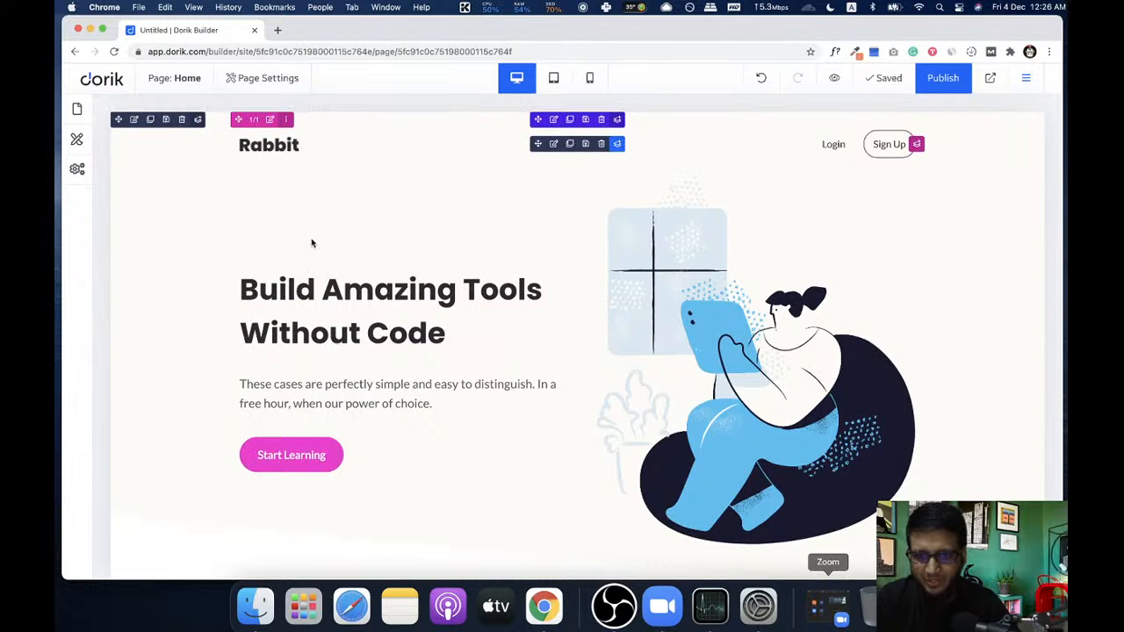
# - Review the buttons, card icons, card borders and section backgrounds down the page against the new accent color
pyautogui.scroll(-5, 308, 453)
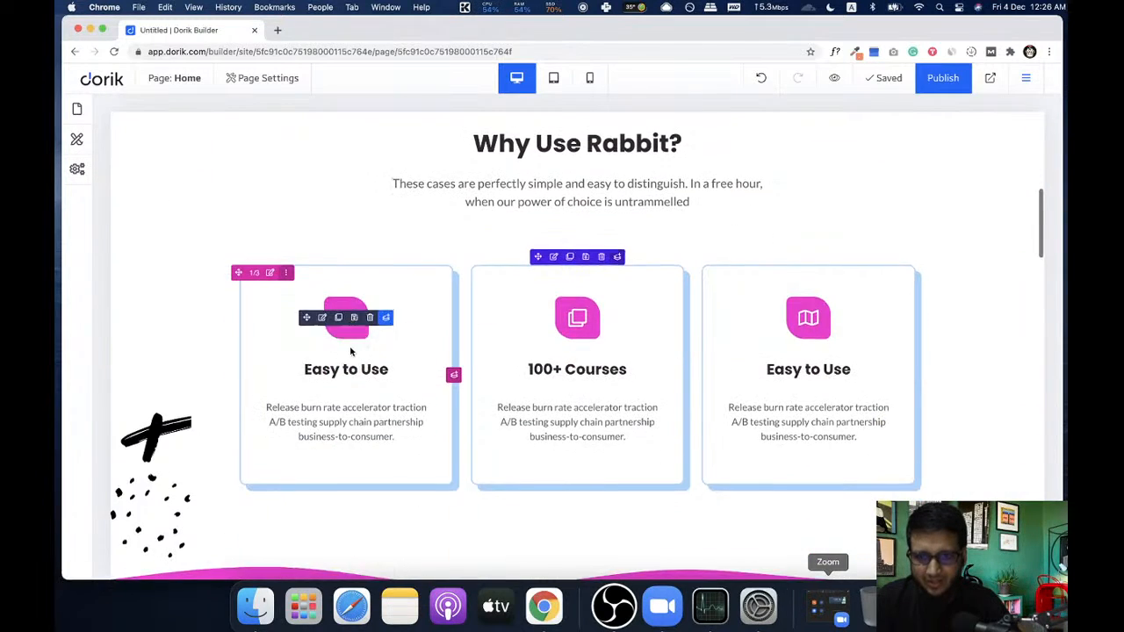
pyautogui.scroll(-10, 299, 404)
pyautogui.scroll(-15, 271, 380)
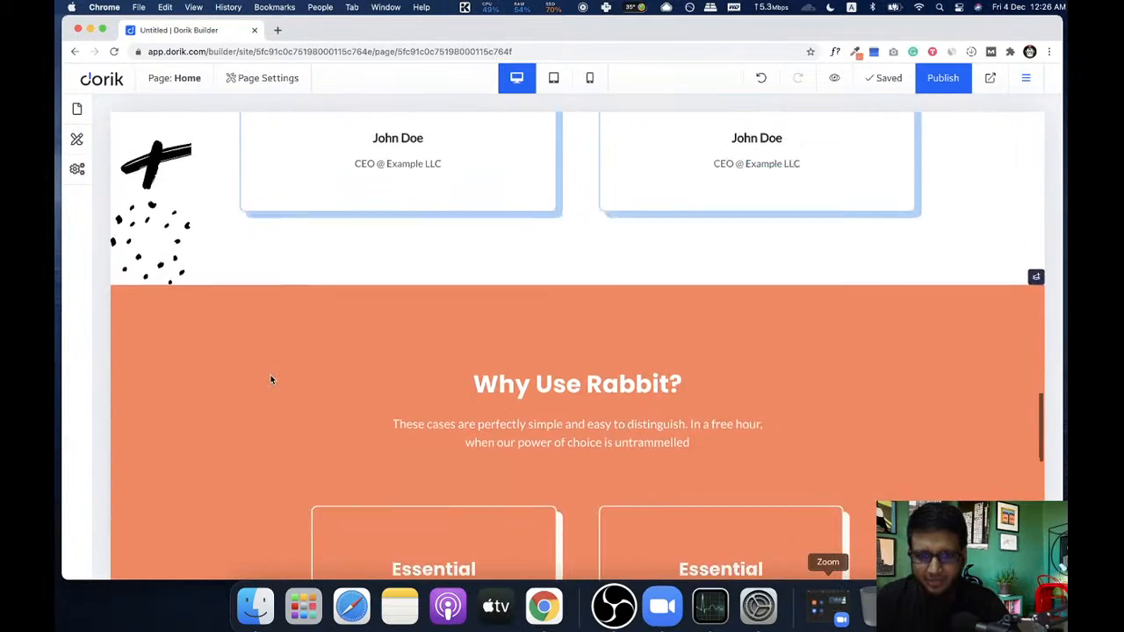
pyautogui.scroll(20, 271, 379)
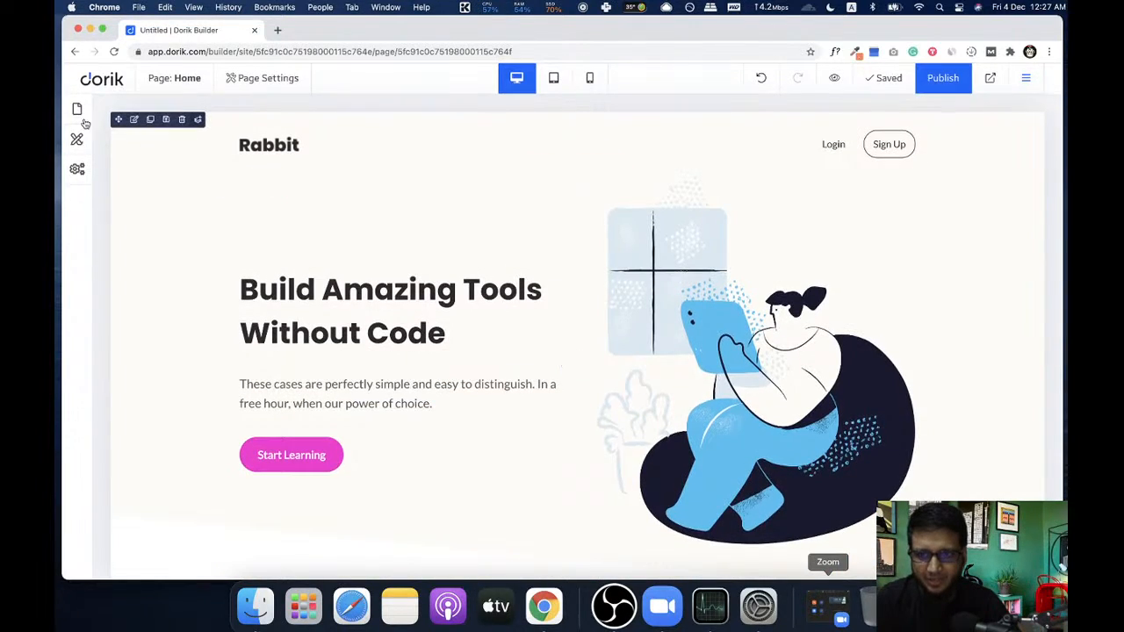
pyautogui.scroll(-2, 233, 260)
pyautogui.scroll(-5, 233, 261)
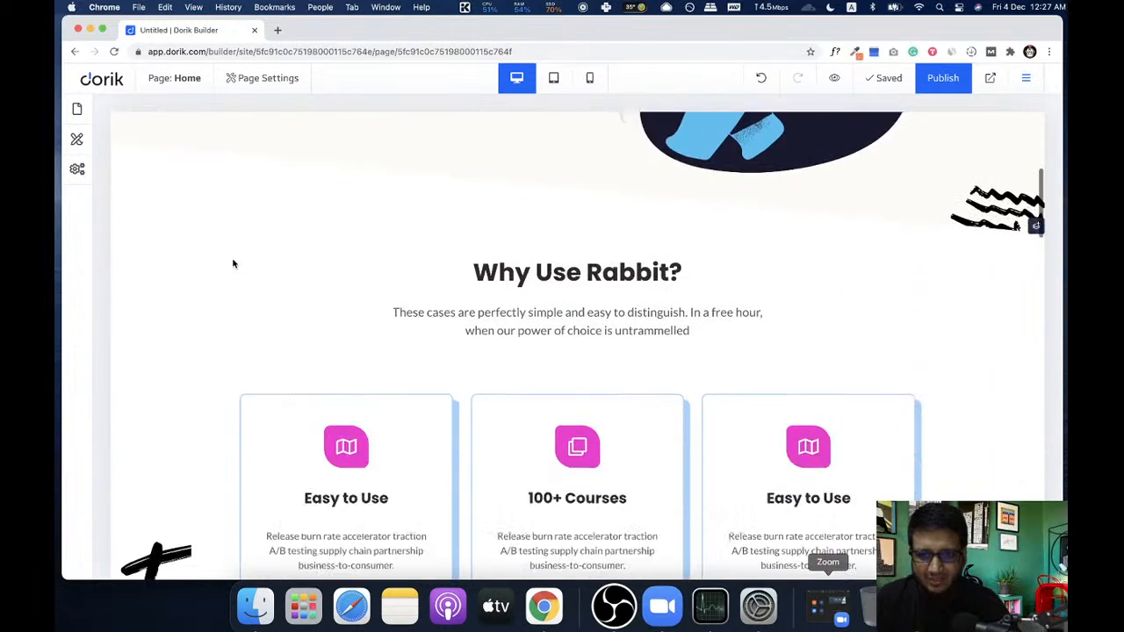
pyautogui.scroll(8, 341, 302)
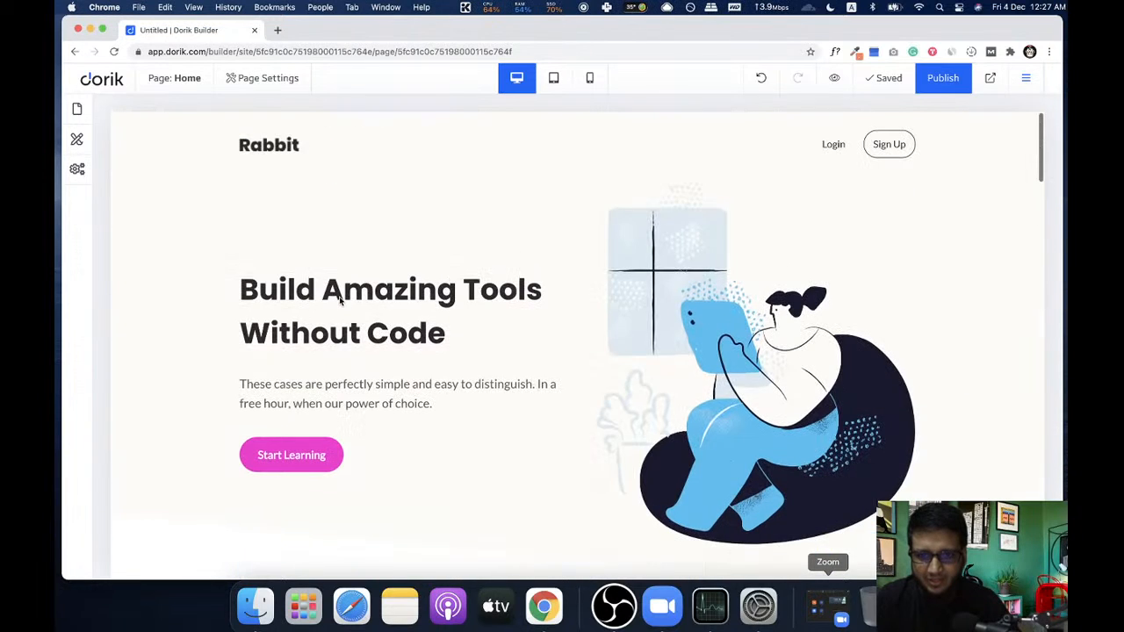
# - Change the semi-transparent light blue global color to pink rgba(250, 72, 210, 0.5), and check the card borders and shadows on the page
pyautogui.click(76, 139)
pyautogui.click(196, 157)
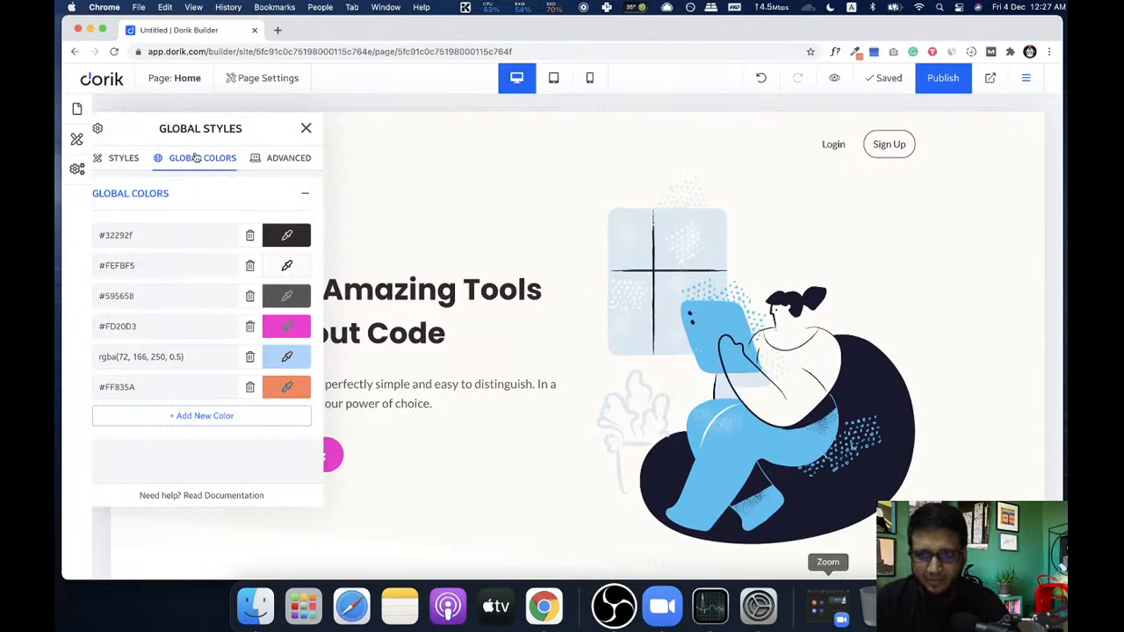
pyautogui.click(283, 358)
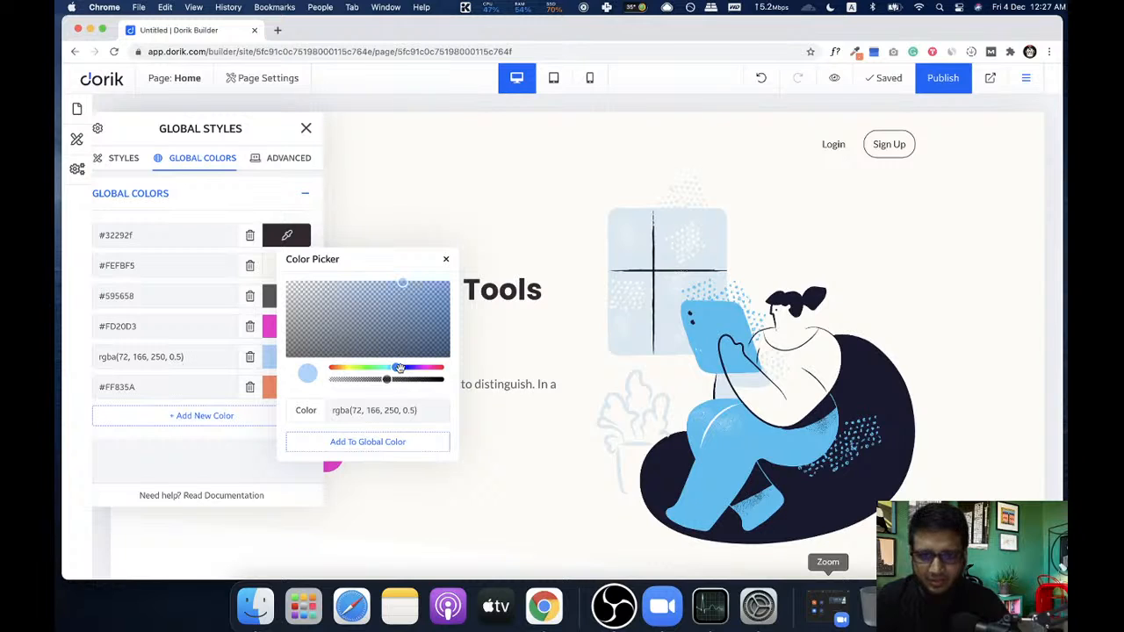
pyautogui.moveTo(403, 369); pyautogui.dragTo(367, 369)
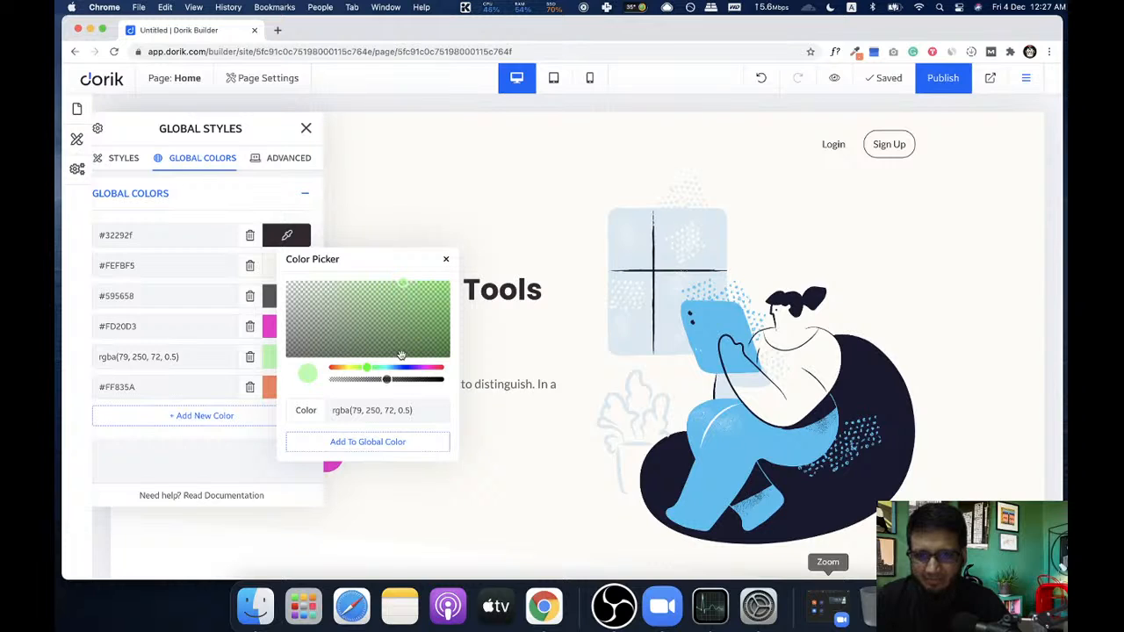
pyautogui.click(425, 368)
pyautogui.moveTo(426, 368); pyautogui.dragTo(430, 368)
pyautogui.click(447, 263)
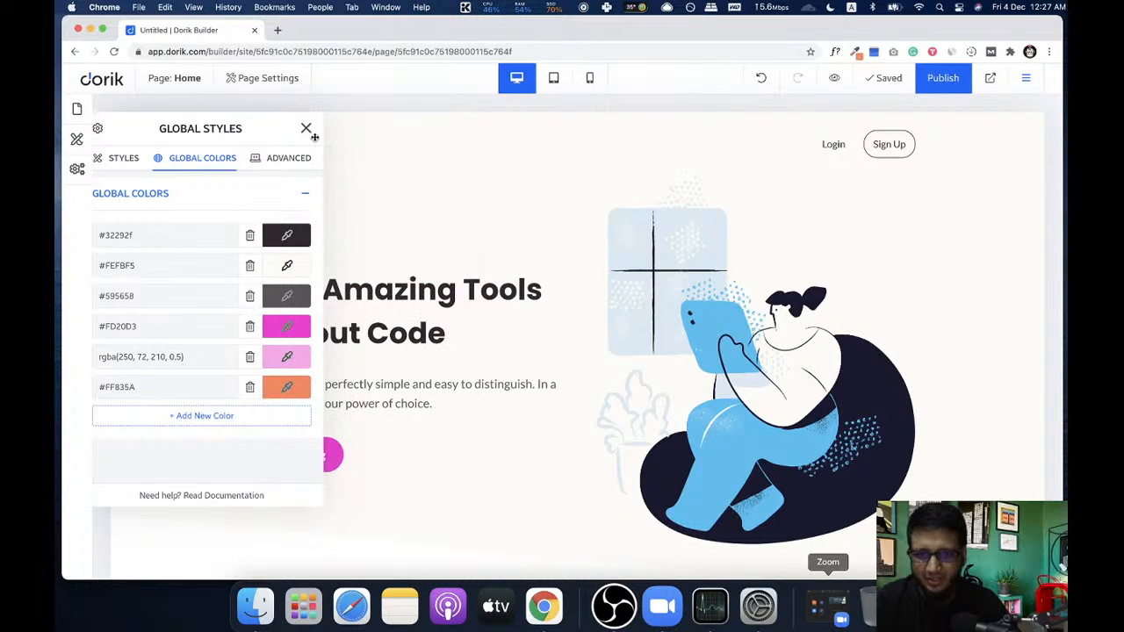
pyautogui.click(305, 129)
pyautogui.scroll(-10, 392, 263)
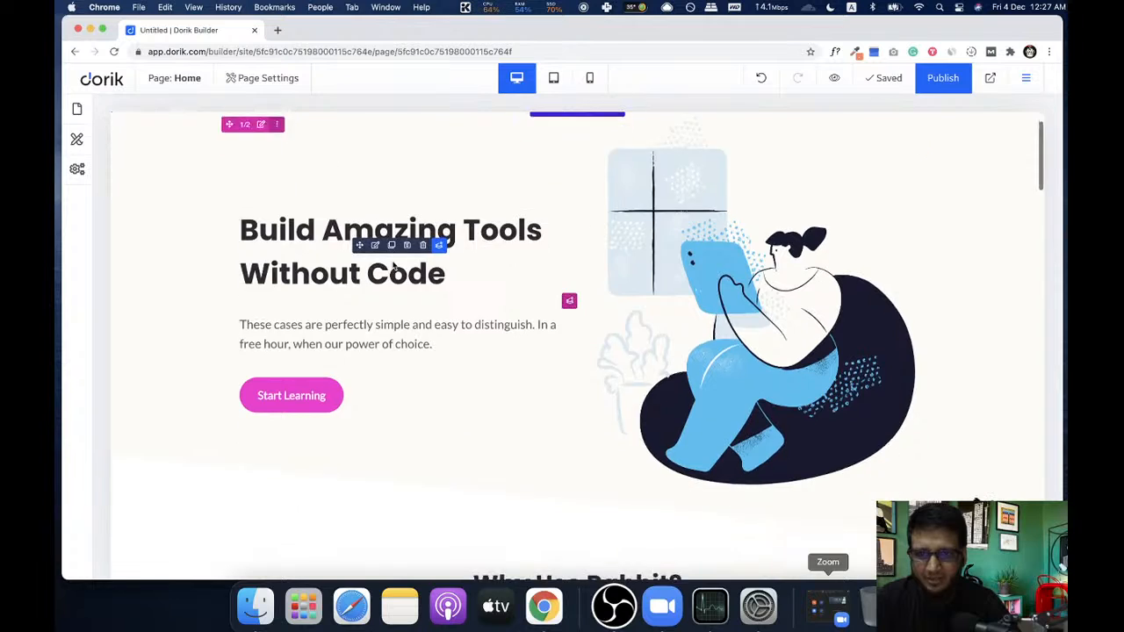
pyautogui.scroll(-15, 458, 395)
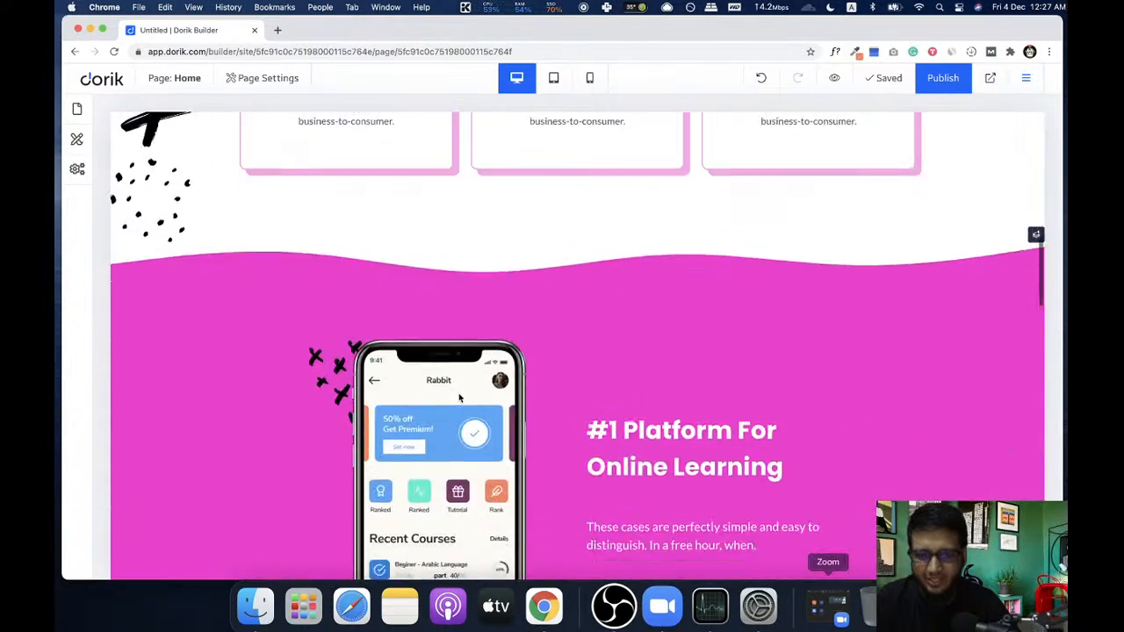
# - Review the feature cards, the "#1 Platform For Online Learning" section and the pricing cards down the page against the pink color scheme
pyautogui.scroll(-10, 500, 434)
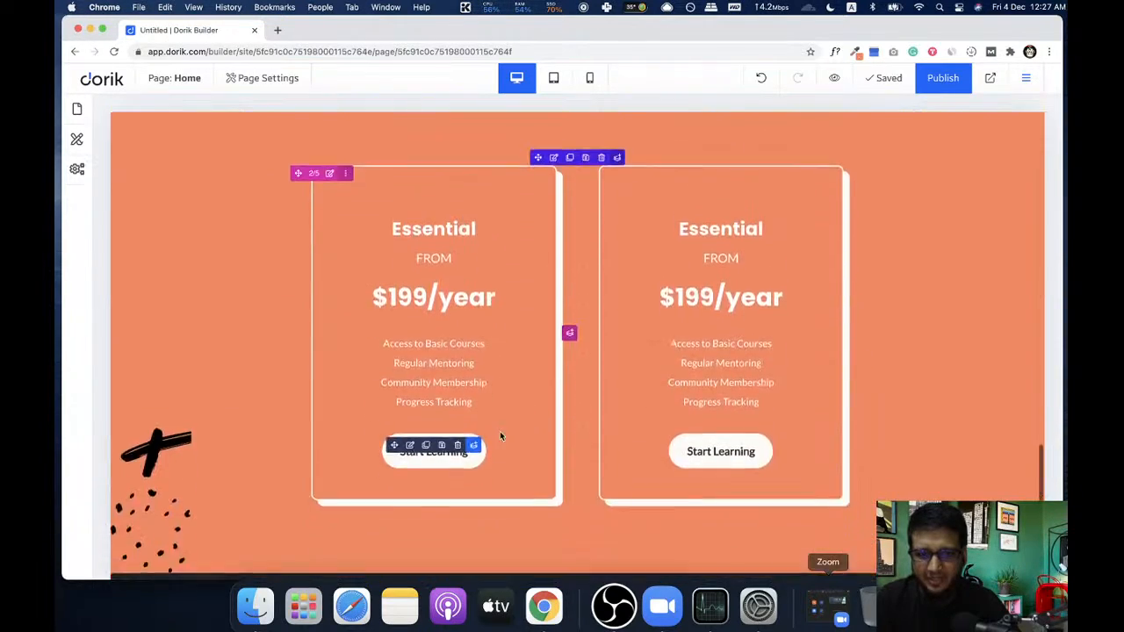
pyautogui.scroll(3, 499, 434)
pyautogui.scroll(20, 255, 210)
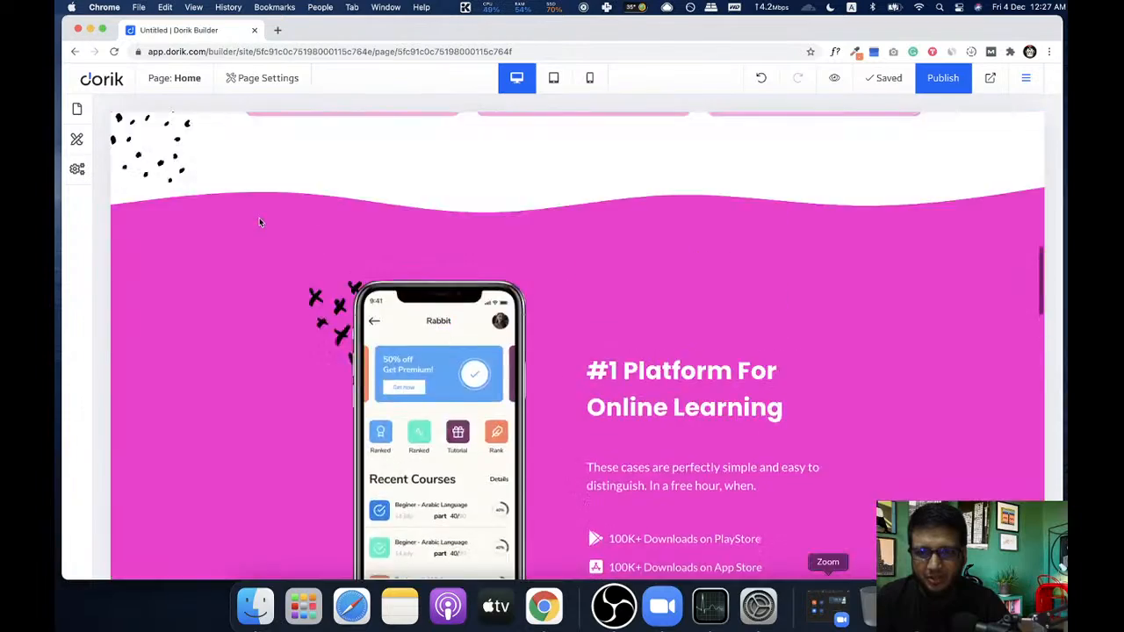
pyautogui.scroll(-5, 339, 264)
pyautogui.scroll(-10, 342, 270)
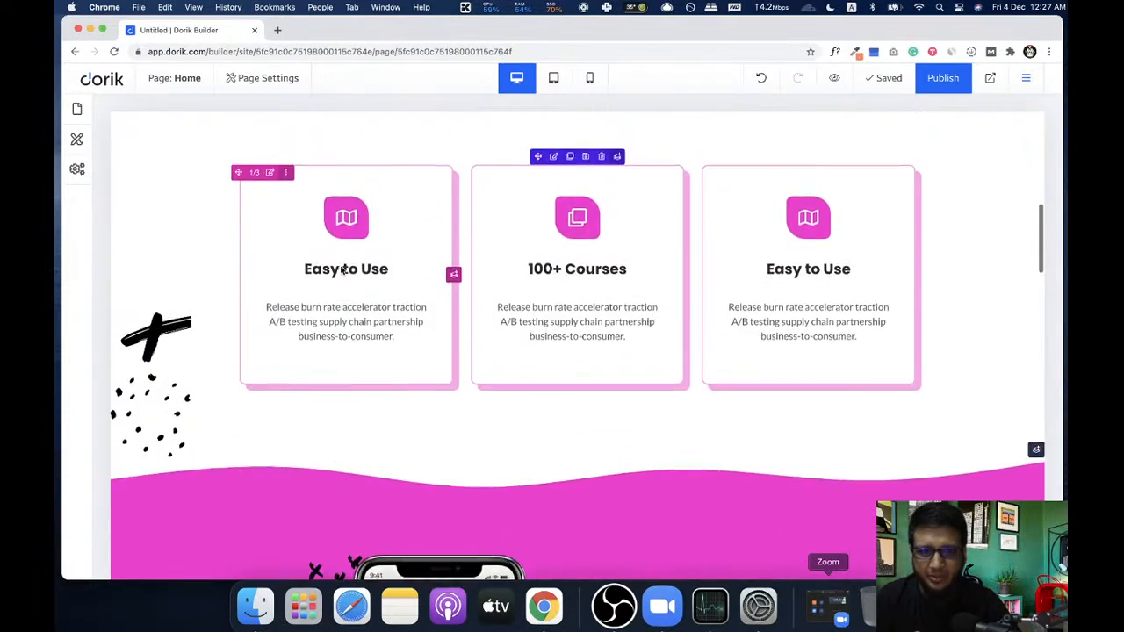
pyautogui.scroll(-4, 411, 308)
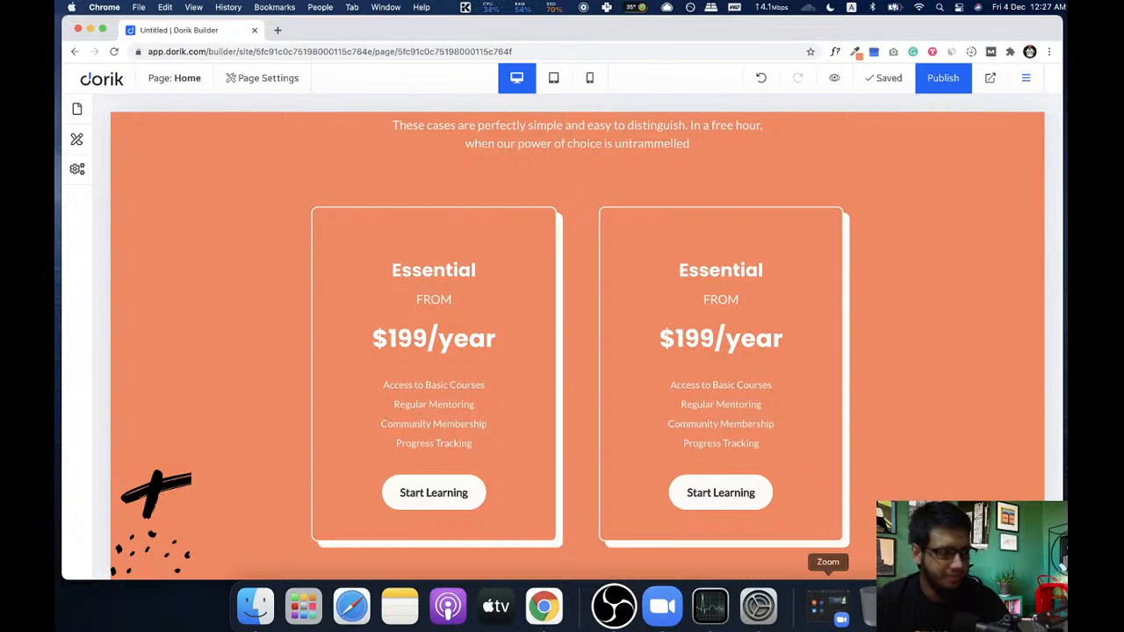
pyautogui.scroll(-5, 339, 276)
pyautogui.scroll(10, 422, 283)
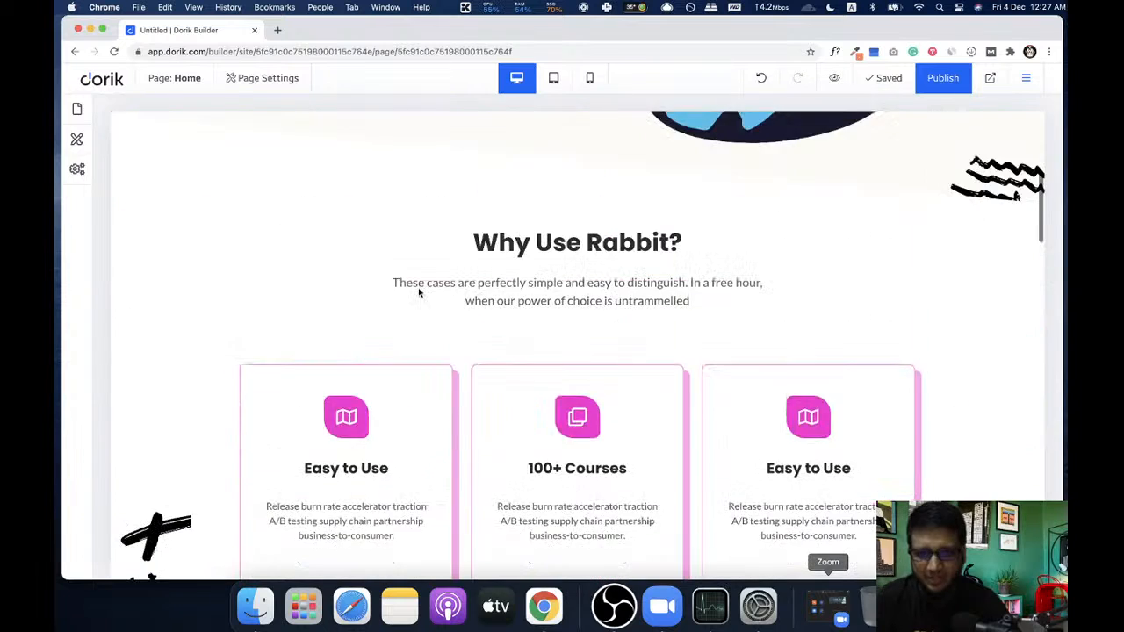
pyautogui.scroll(5, 419, 292)
# - Review the list of global colors, and compare it with the icons, borders and shadows of the "Why Use Rabbit?" cards
pyautogui.click(76, 139)
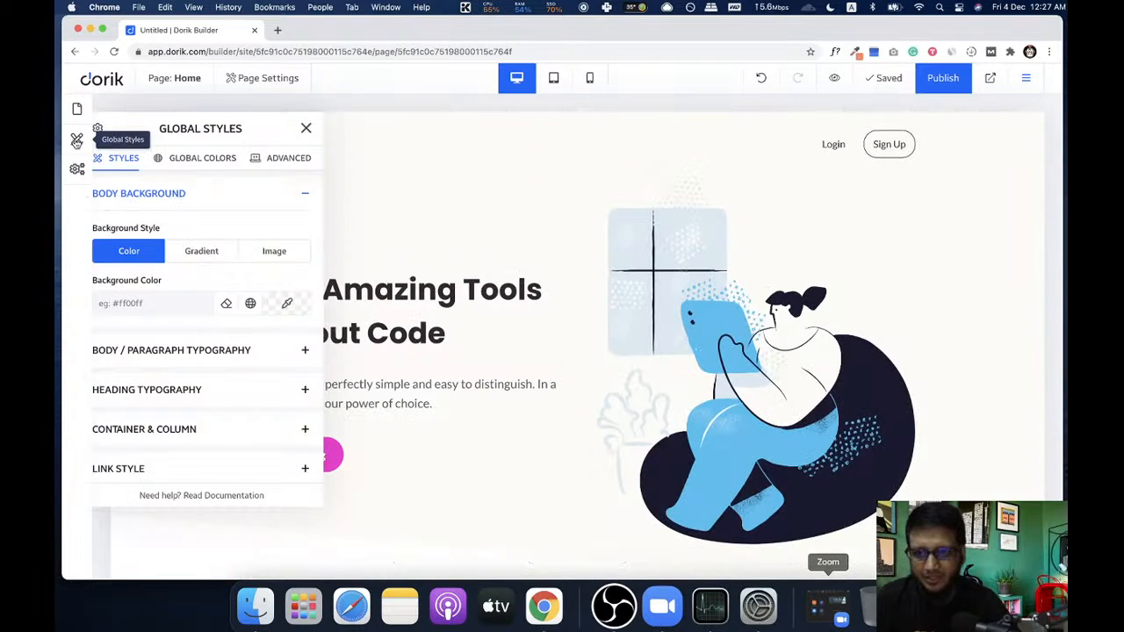
pyautogui.click(204, 160)
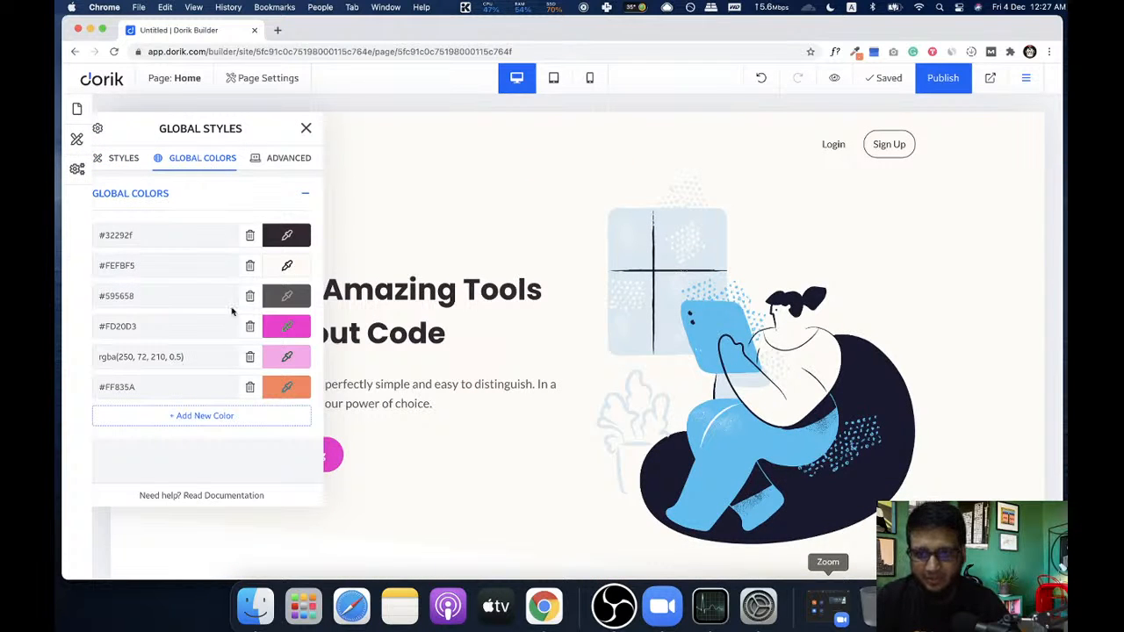
pyautogui.click(412, 292)
pyautogui.scroll(-10, 408, 307)
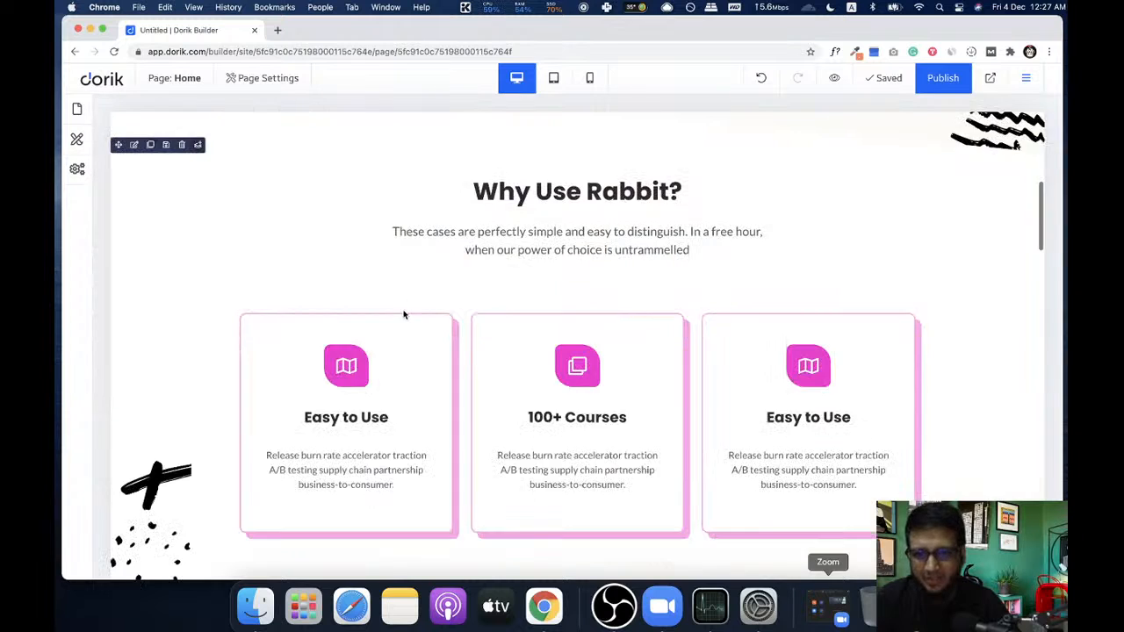
pyautogui.scroll(8, 431, 386)
pyautogui.scroll(5, 434, 399)
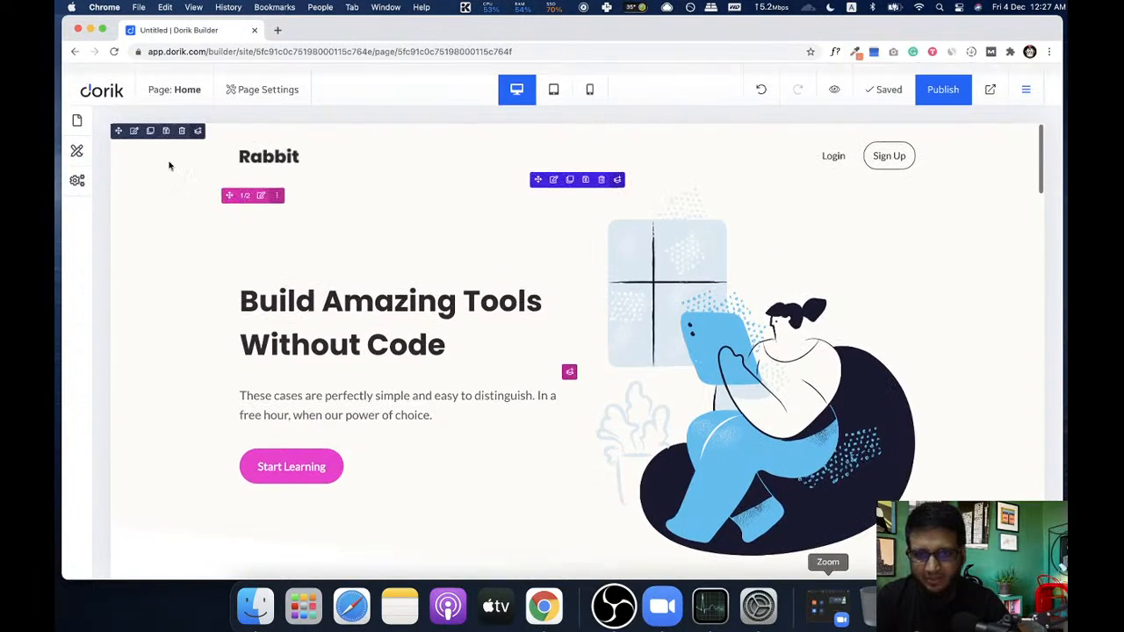
# - Change the magenta global accent color to bright green #00FF37
pyautogui.click(77, 138)
pyautogui.click(209, 157)
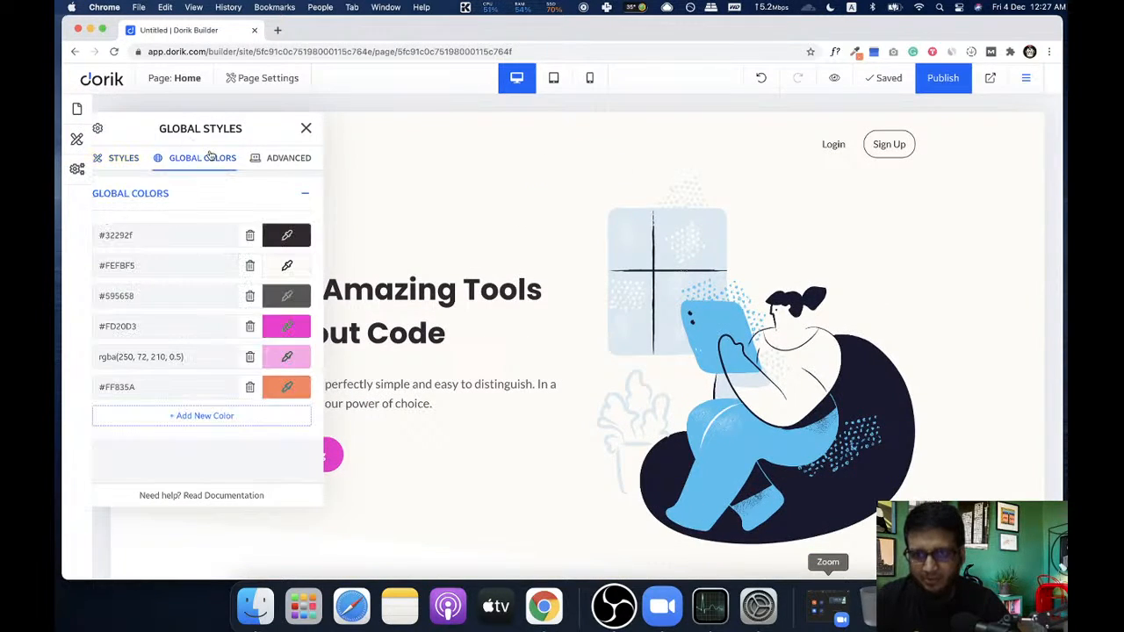
pyautogui.click(284, 332)
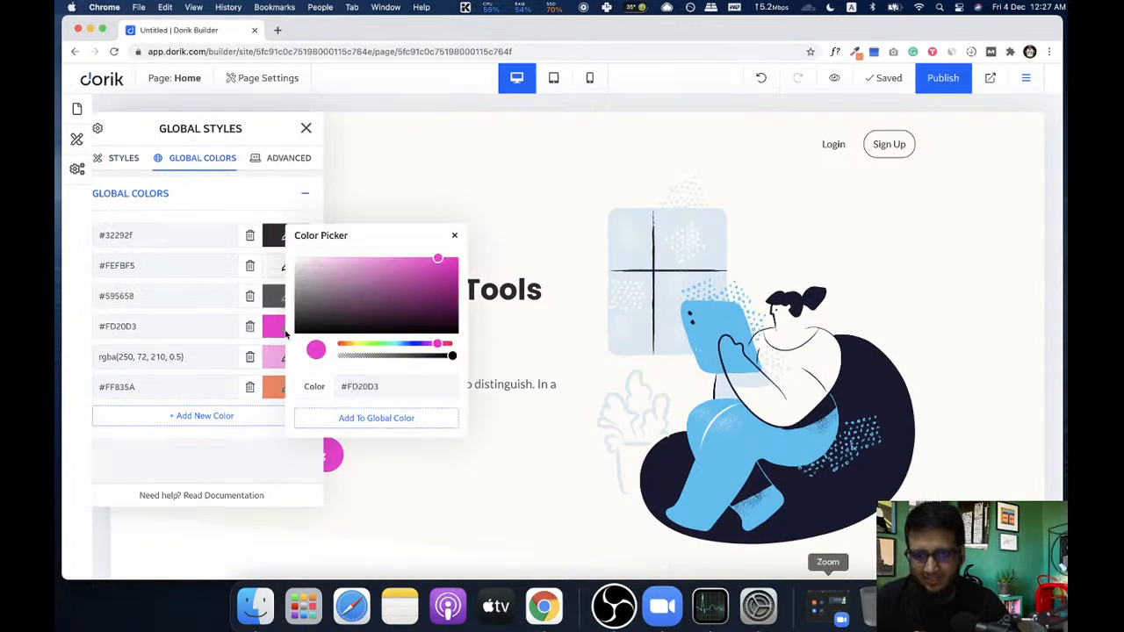
pyautogui.click(380, 344)
pyautogui.moveTo(443, 289); pyautogui.dragTo(462, 256)
pyautogui.click(454, 238)
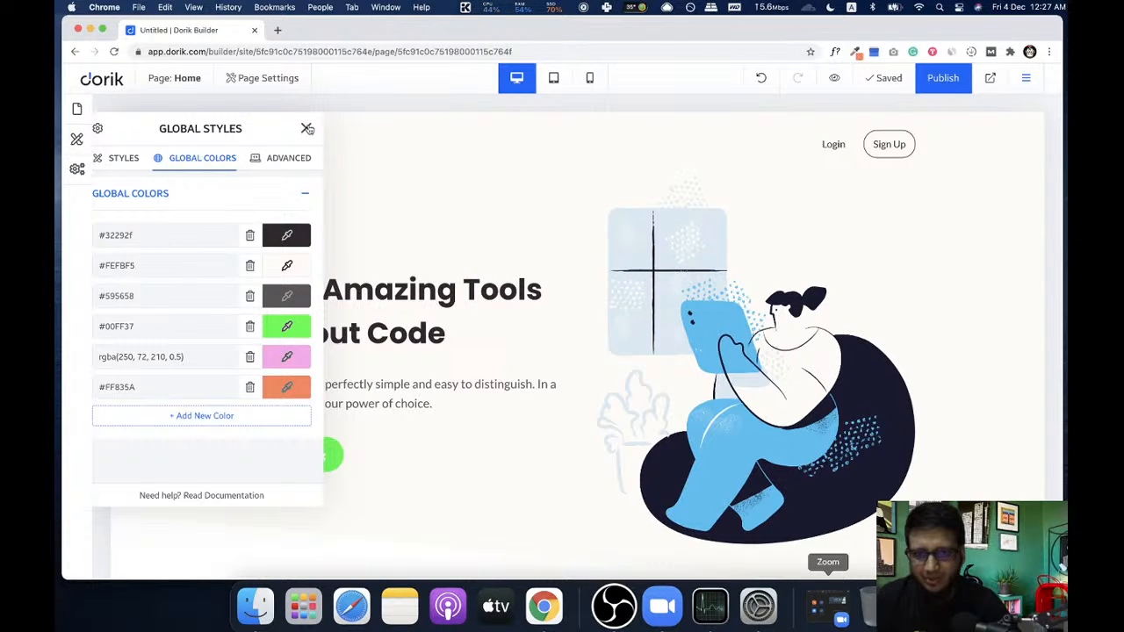
# - Close the global styles and review the buttons, card icons and section backgrounds down the page against the green accent color
pyautogui.scroll(-10, 366, 316)
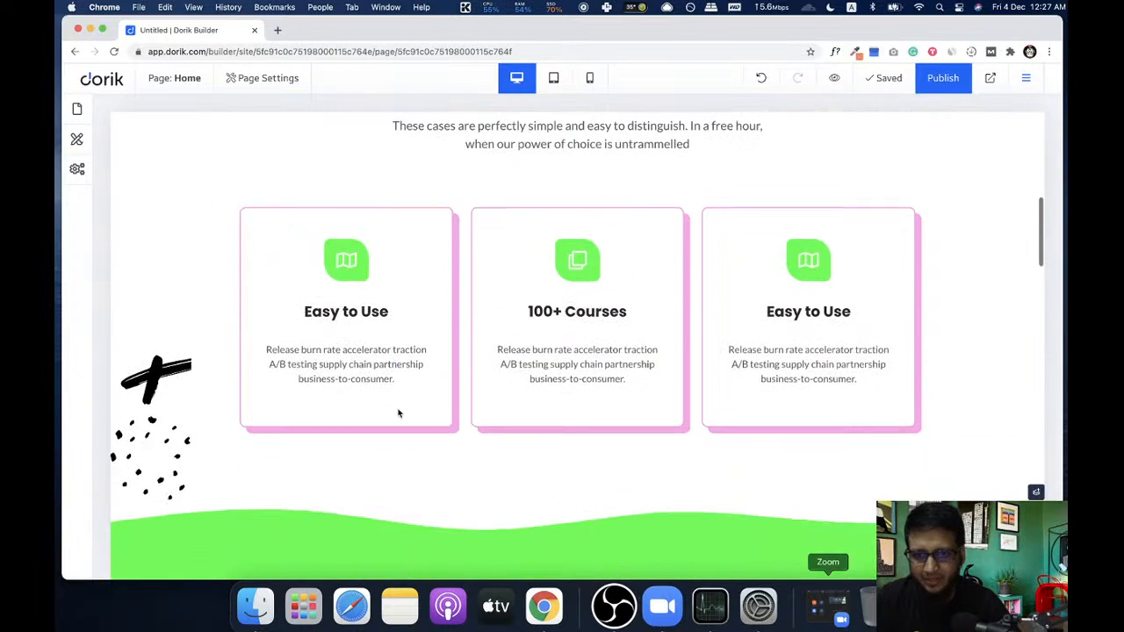
pyautogui.scroll(-8, 673, 351)
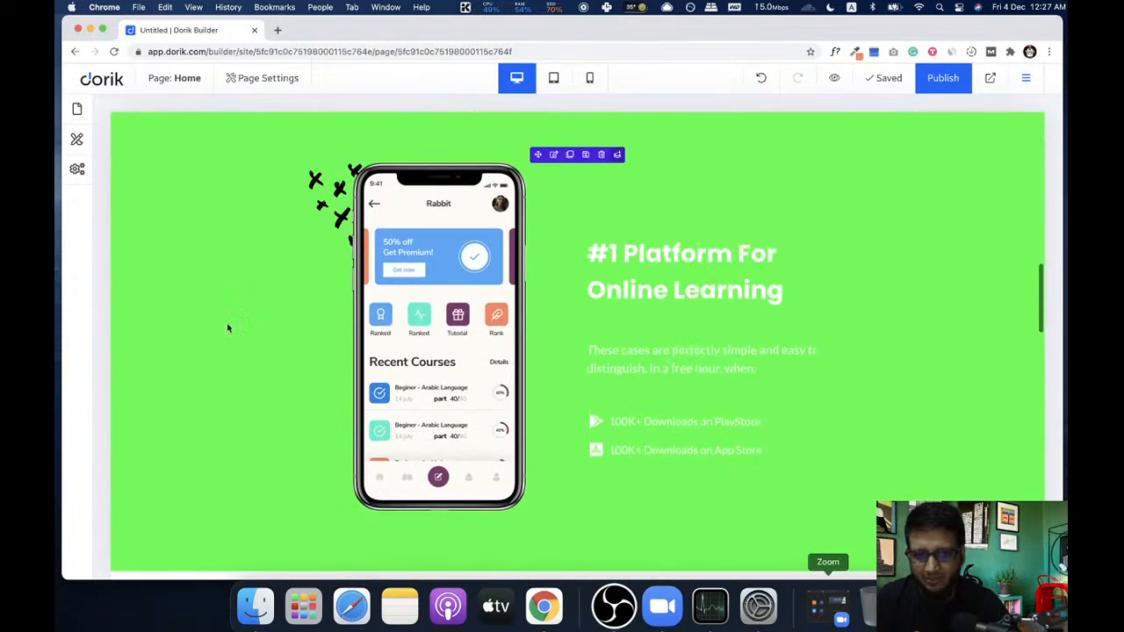
pyautogui.scroll(-10, 328, 397)
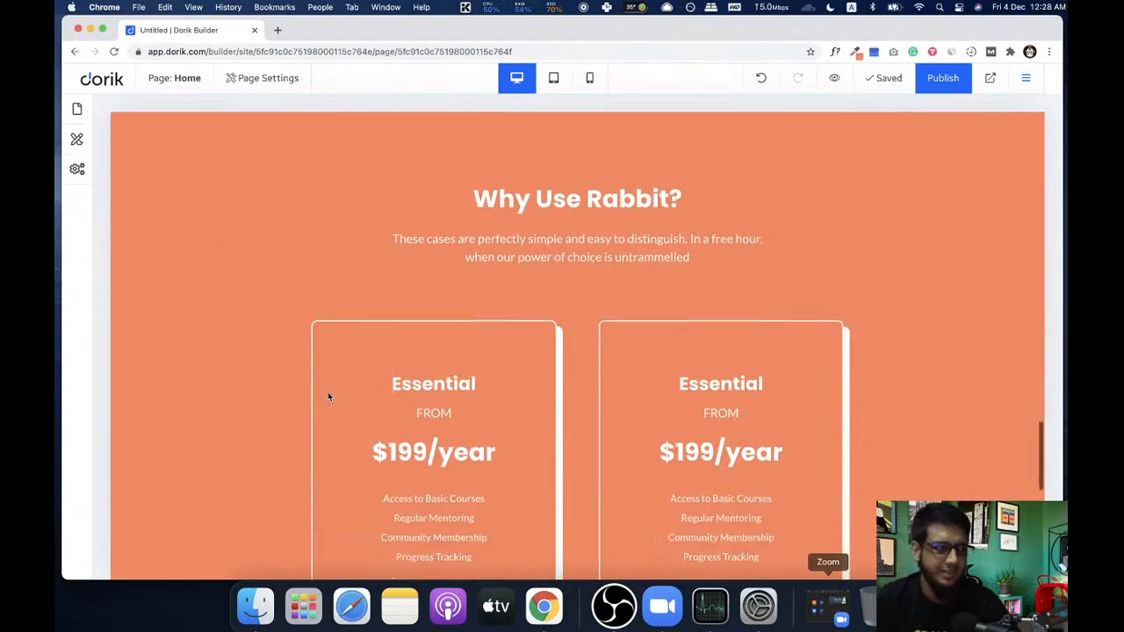
pyautogui.scroll(-8, 327, 395)
pyautogui.scroll(20, 328, 395)
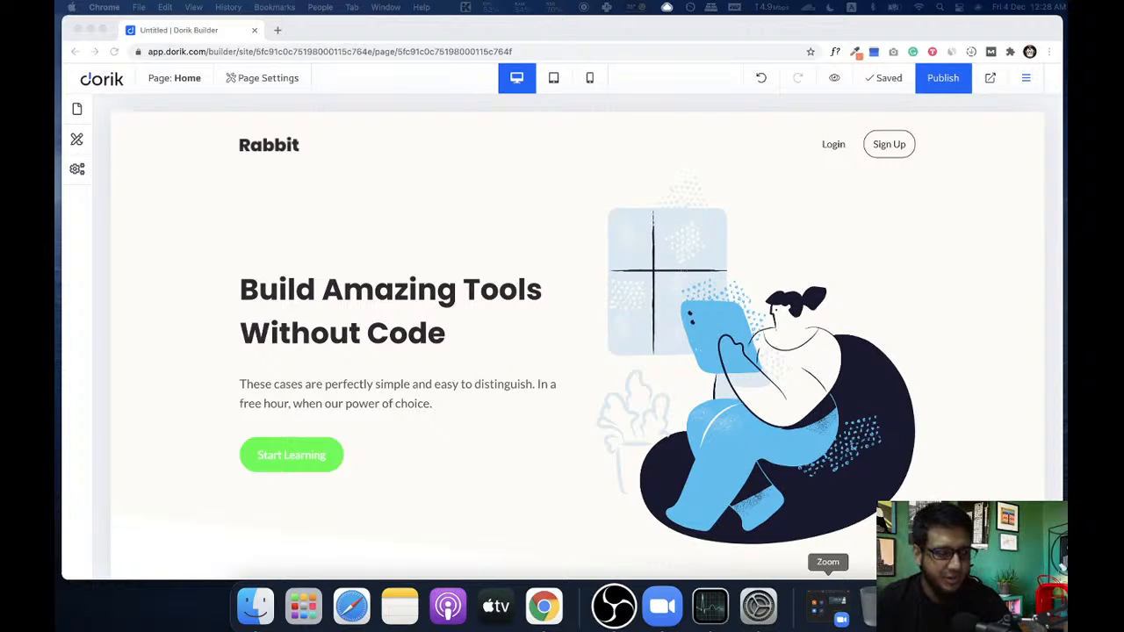
pyautogui.scroll(-1, 391, 283)
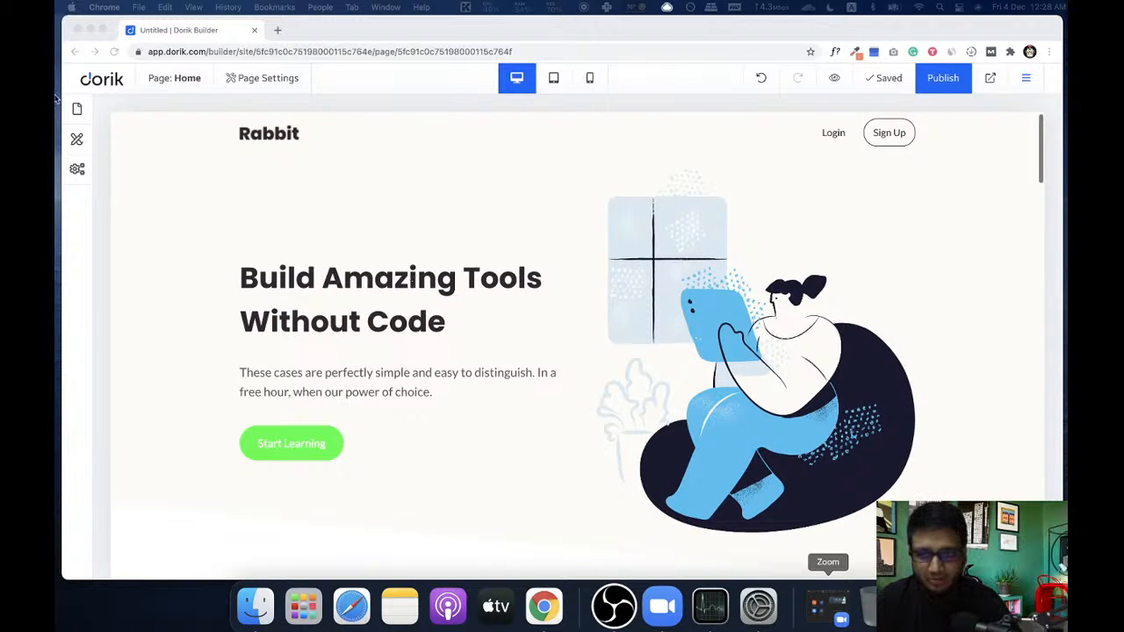
pyautogui.scroll(1, 300, 183)
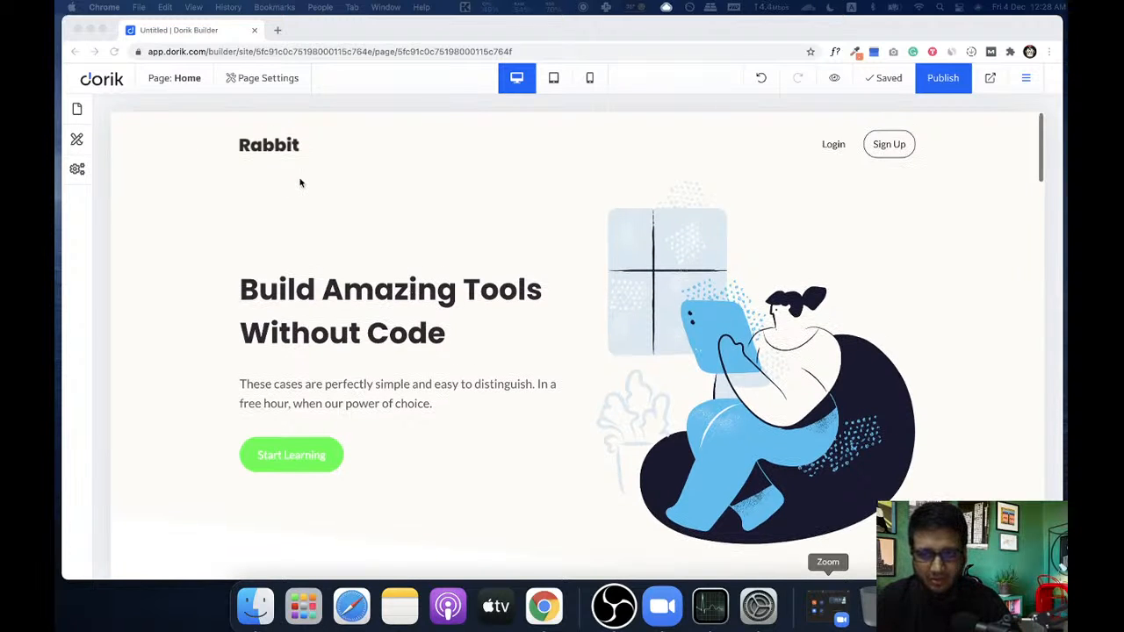
pyautogui.click(78, 142)
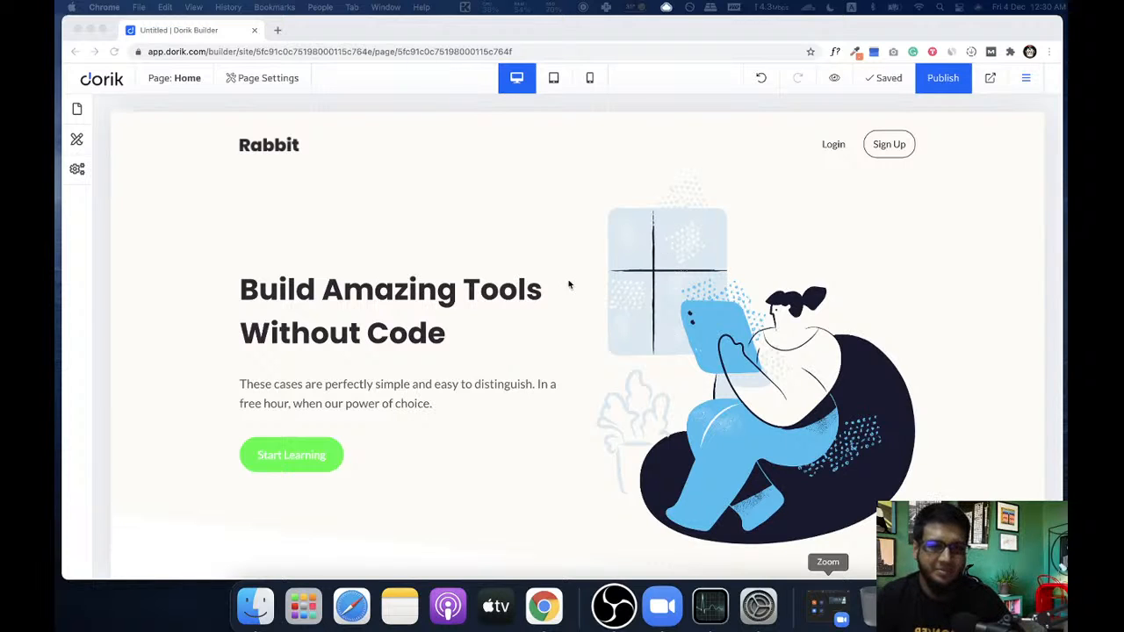
pyautogui.click(465, 332)
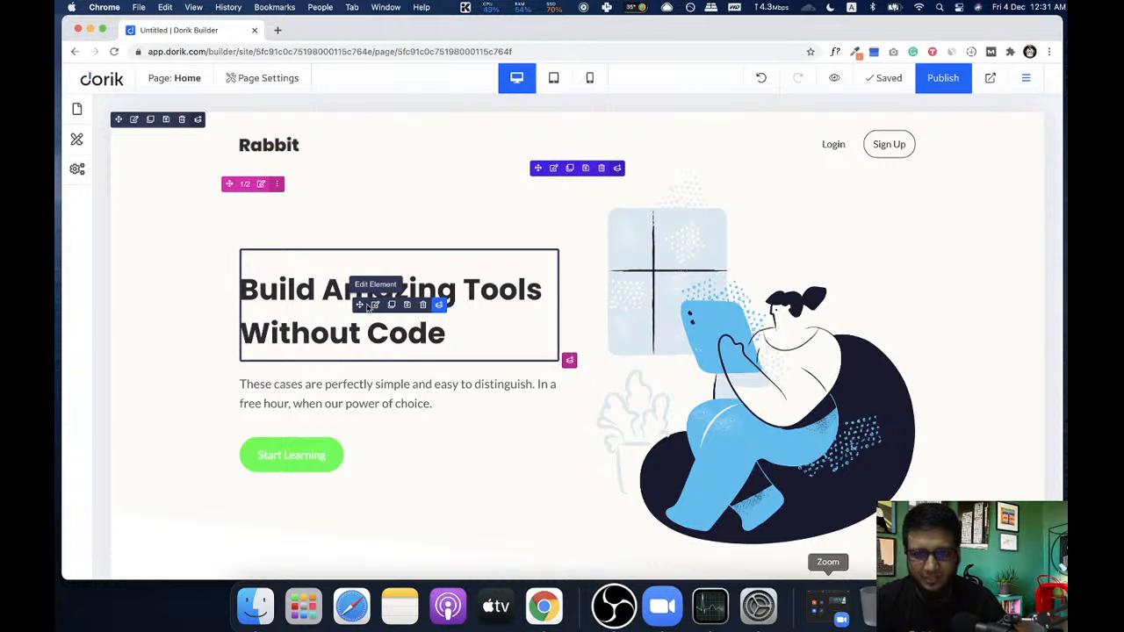
# - Examine the general, before and after CSS fields in the custom style settings of the "Build Amazing Tools Without Code" title
pyautogui.click(372, 307)
pyautogui.click(276, 160)
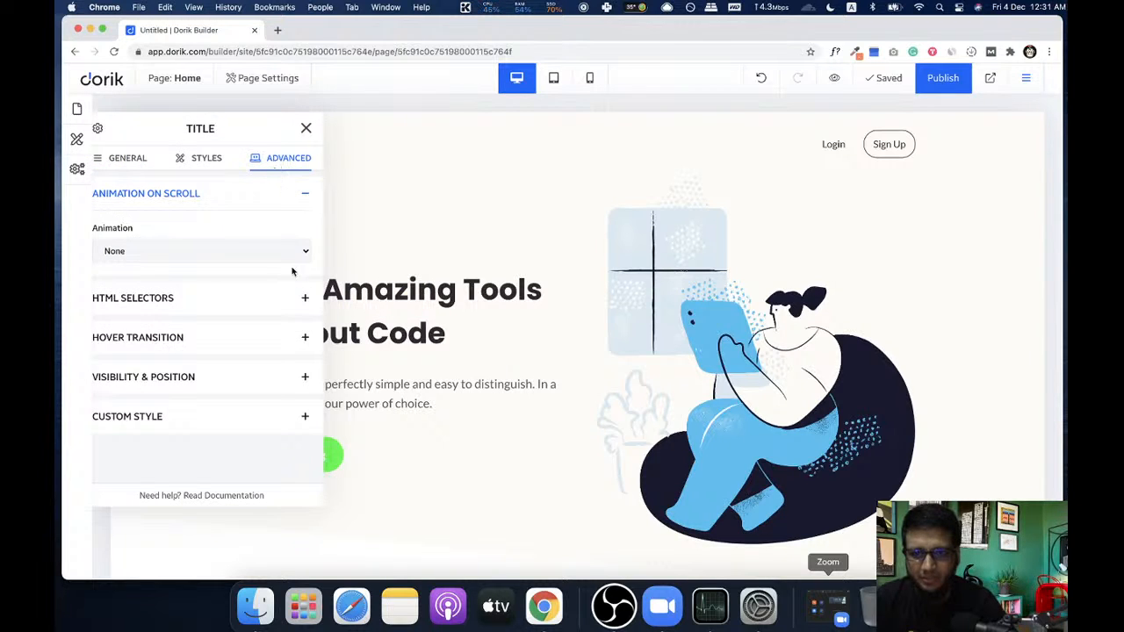
pyautogui.click(239, 417)
pyautogui.click(171, 311)
pyautogui.moveTo(243, 129); pyautogui.dragTo(466, 135)
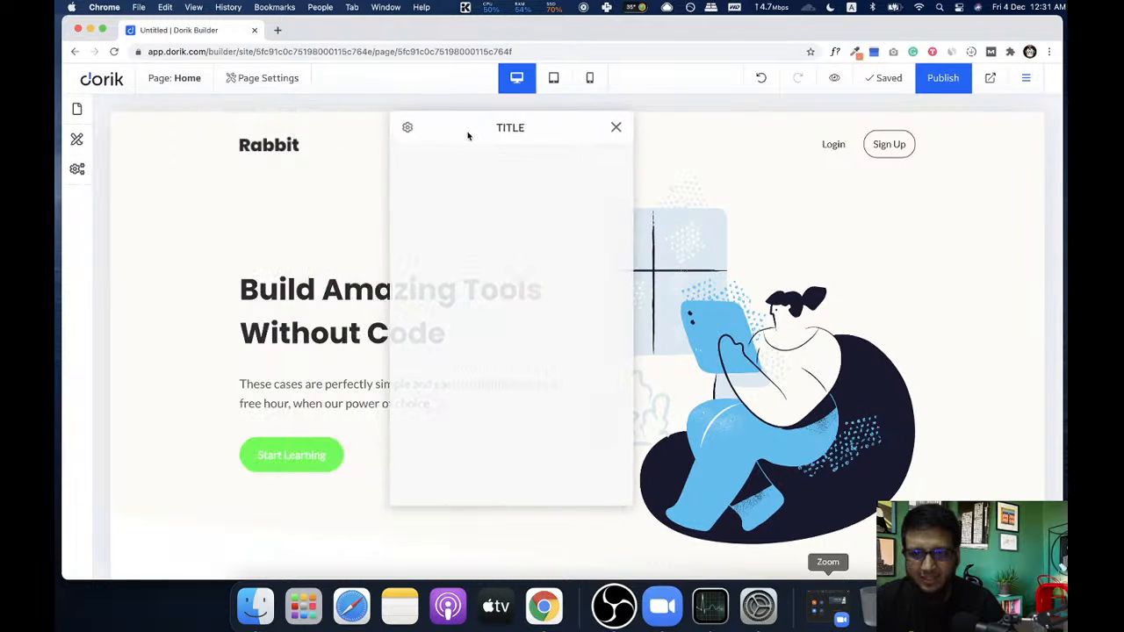
pyautogui.click(551, 416)
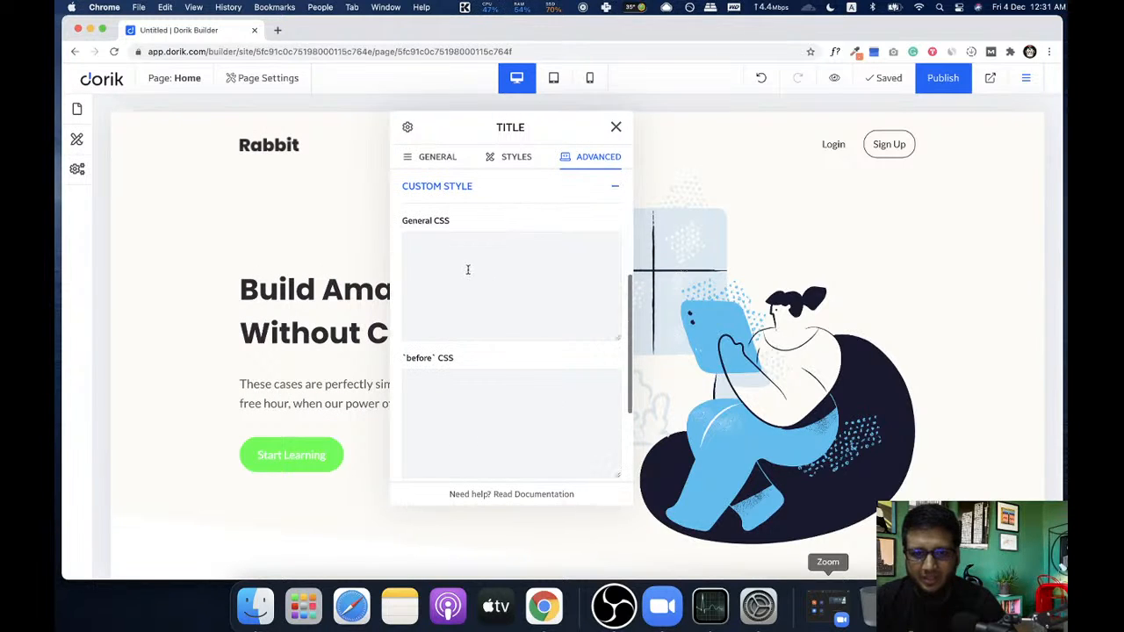
pyautogui.click(425, 245)
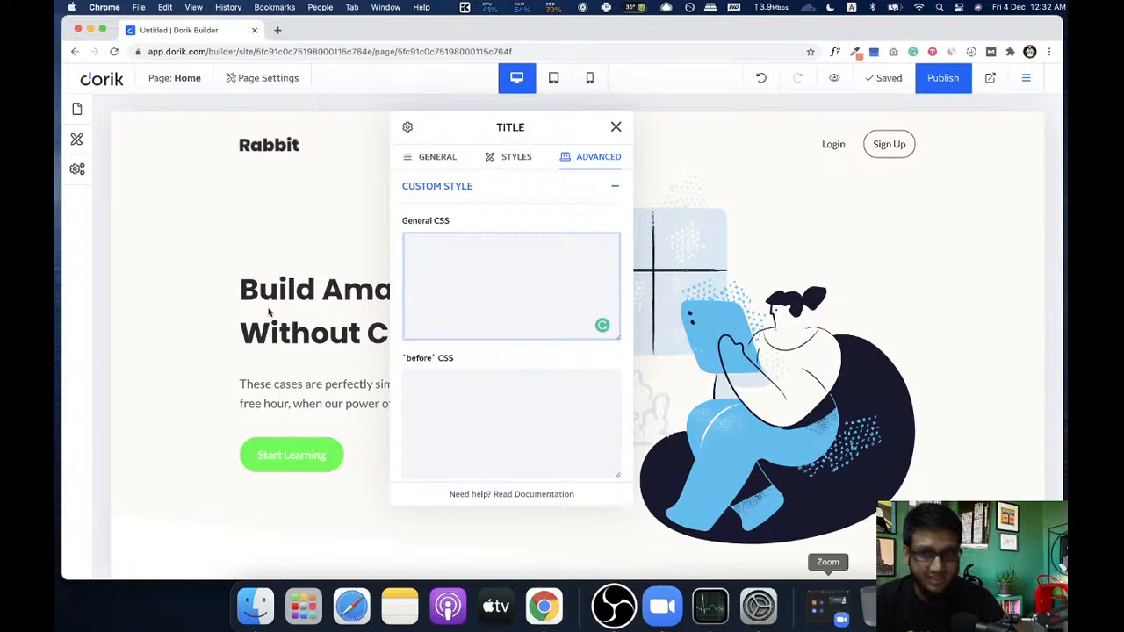
pyautogui.scroll(-3, 477, 396)
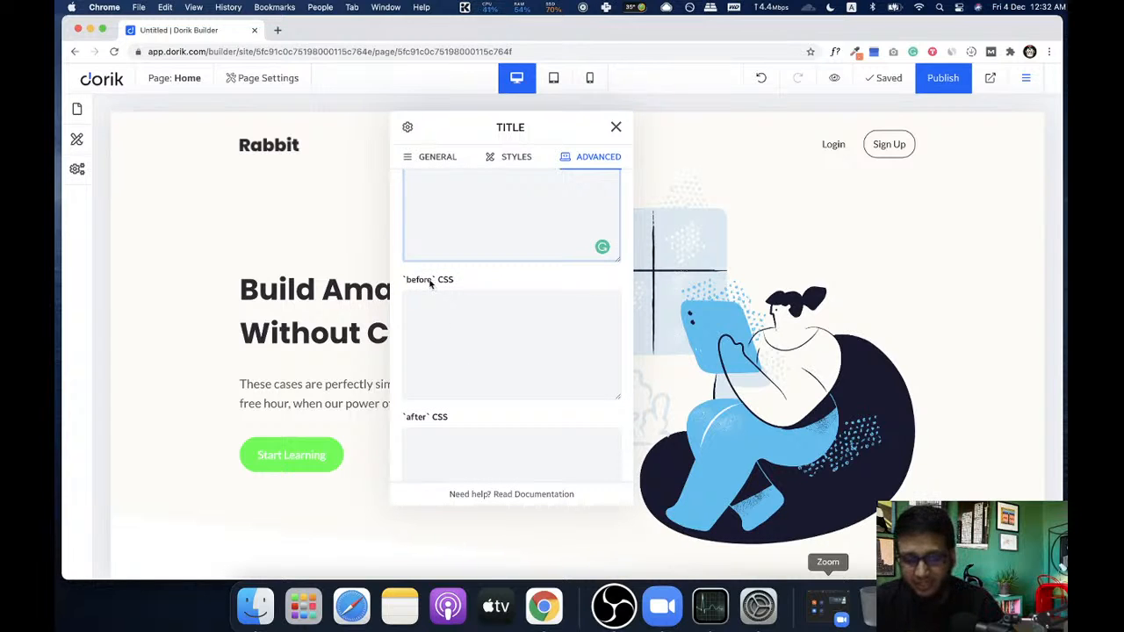
pyautogui.moveTo(433, 284); pyautogui.dragTo(407, 283)
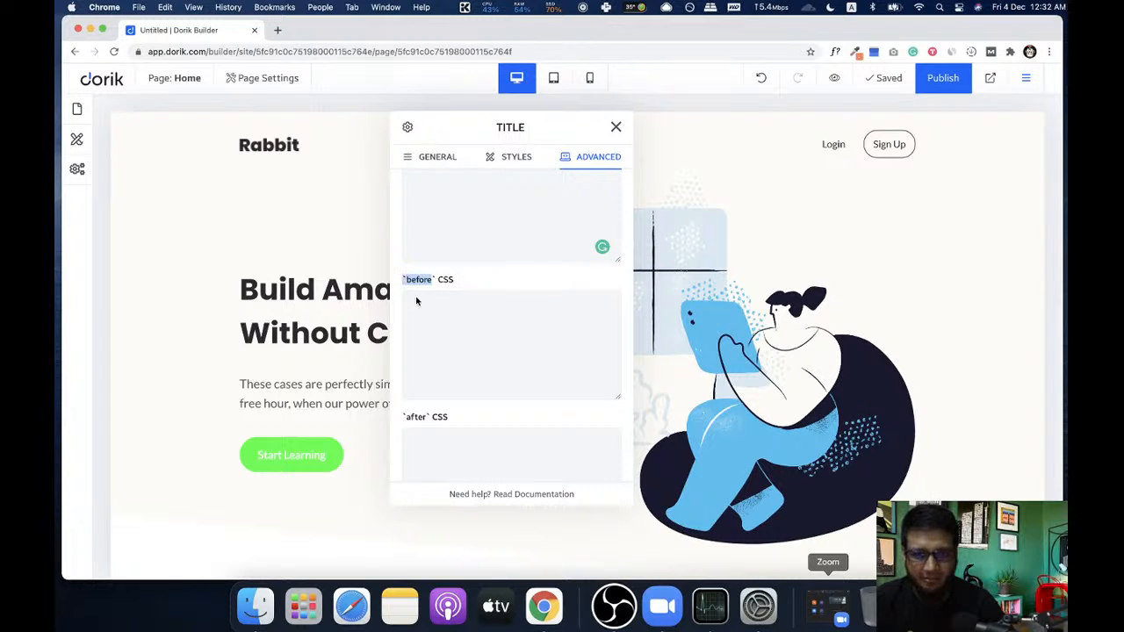
pyautogui.click(452, 339)
pyautogui.click(500, 466)
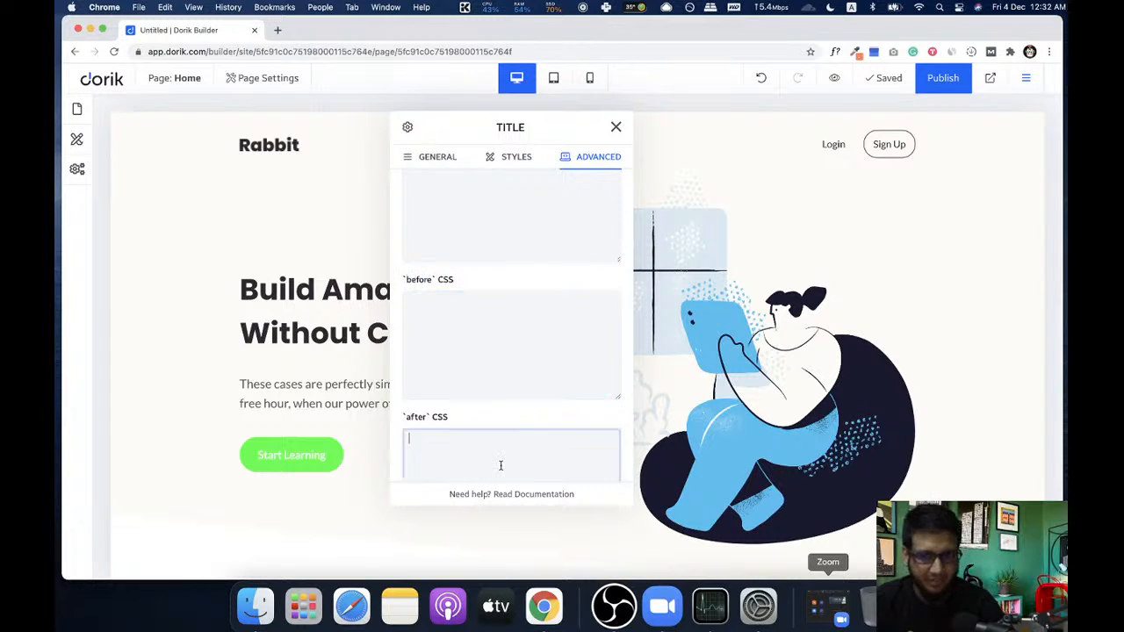
pyautogui.click(616, 127)
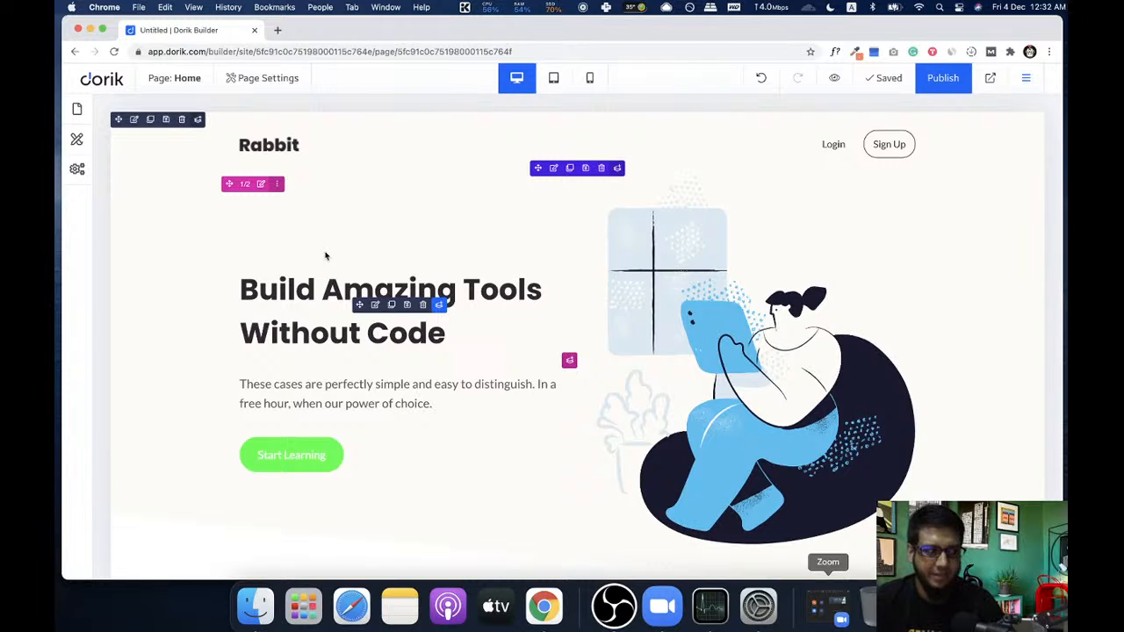
# - Examine the header code field in the page's advanced settings and the matching one in the site-wide advanced settings
pyautogui.click(269, 77)
pyautogui.click(281, 160)
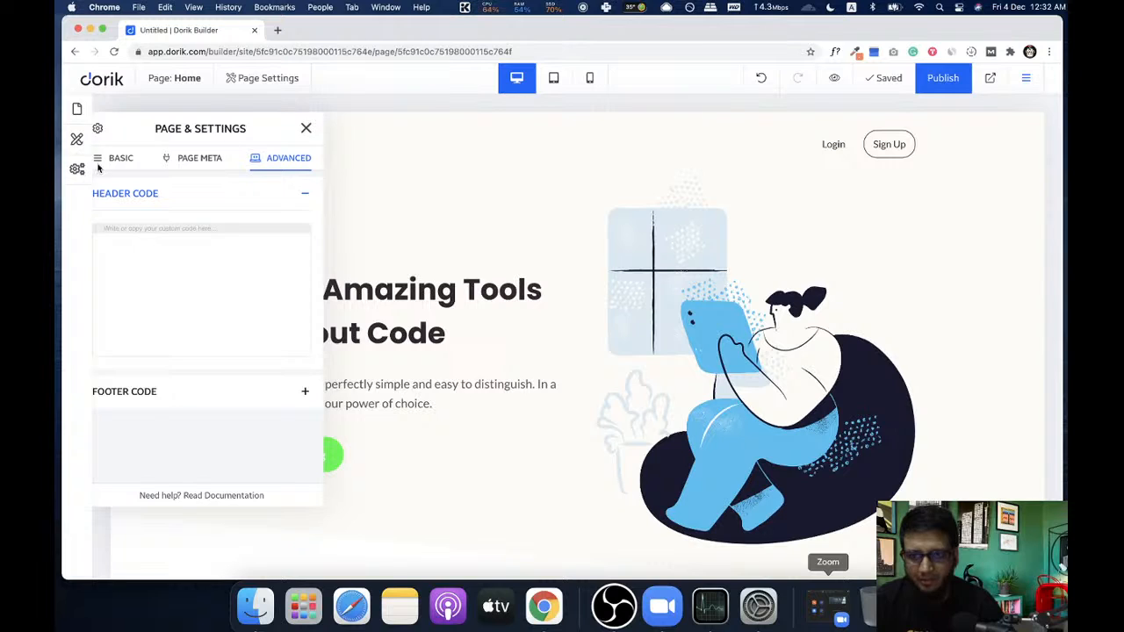
pyautogui.click(77, 168)
pyautogui.click(264, 159)
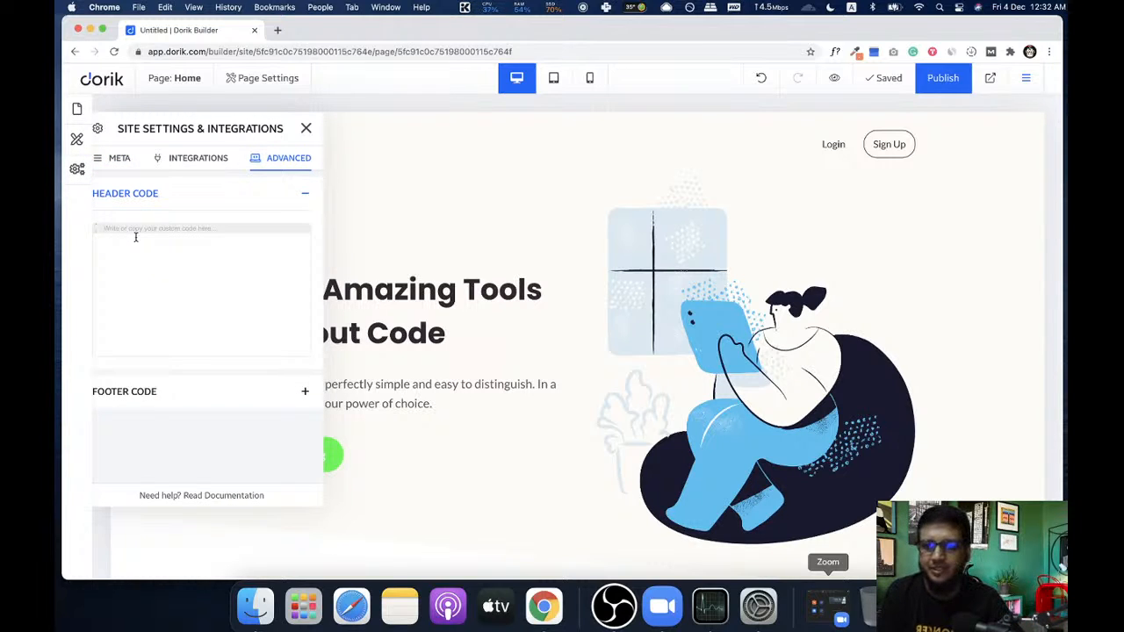
# - Try an empty <style> block in the site-wide header code, clear it and close the site settings
pyautogui.write('<style>')
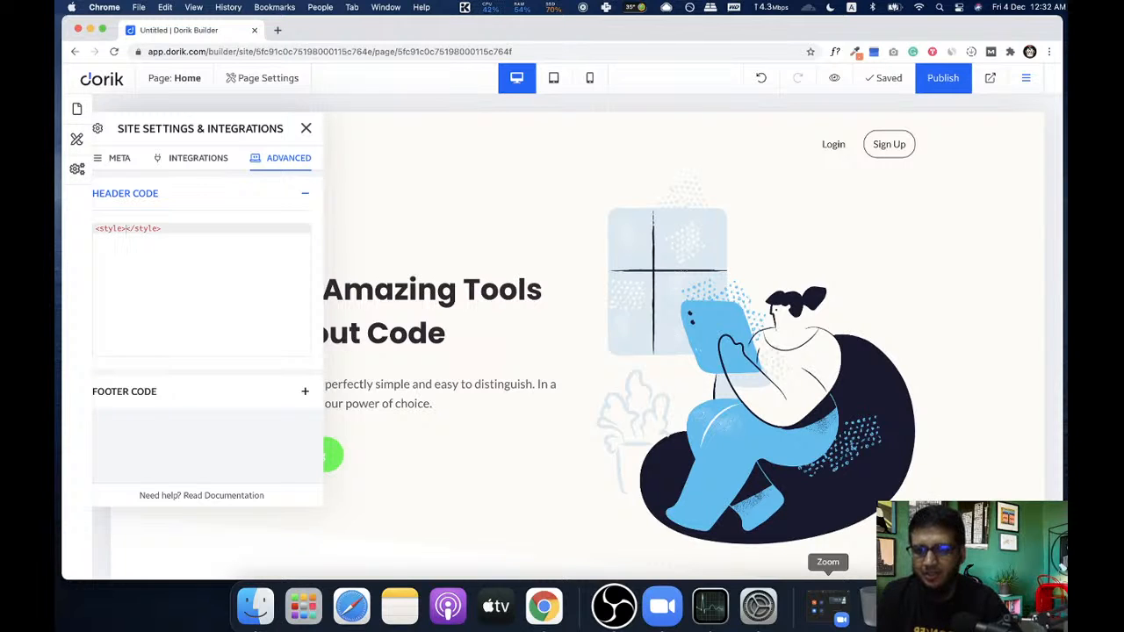
pyautogui.write('.')
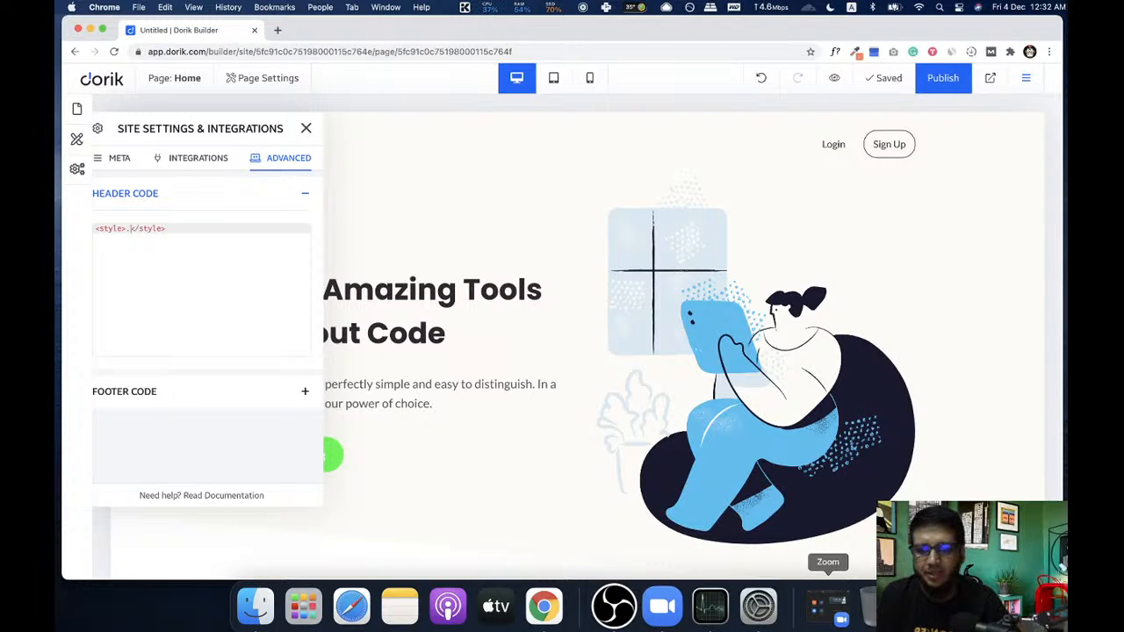
pyautogui.press('BackSpace')
pyautogui.press('Return')
pyautogui.write('.')
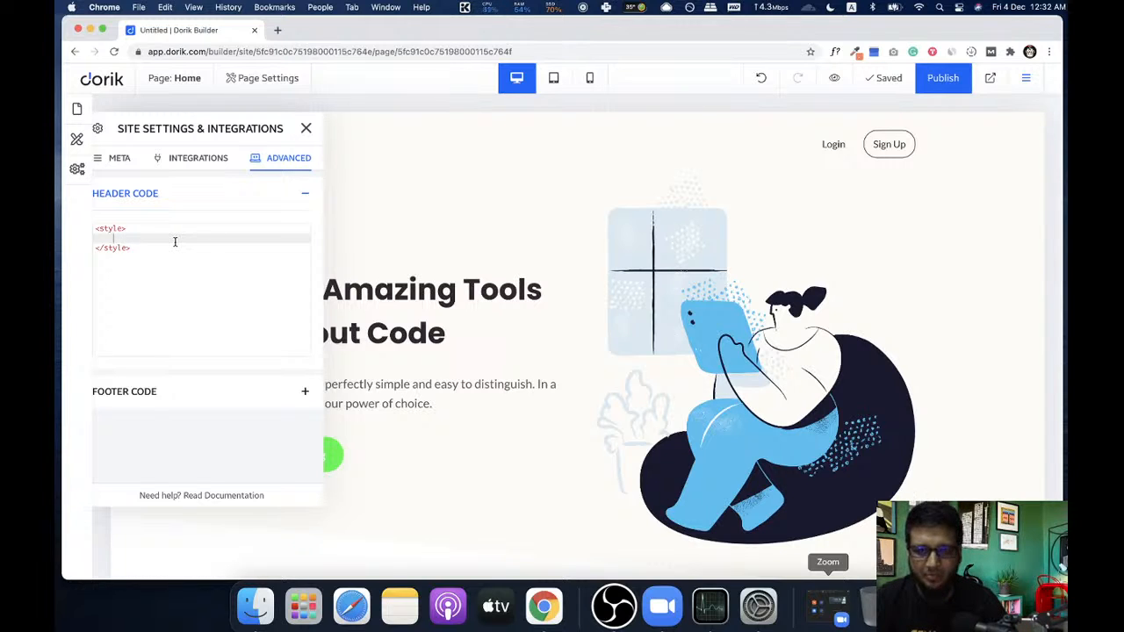
pyautogui.moveTo(149, 245); pyautogui.dragTo(92, 223)
pyautogui.press('BackSpace')
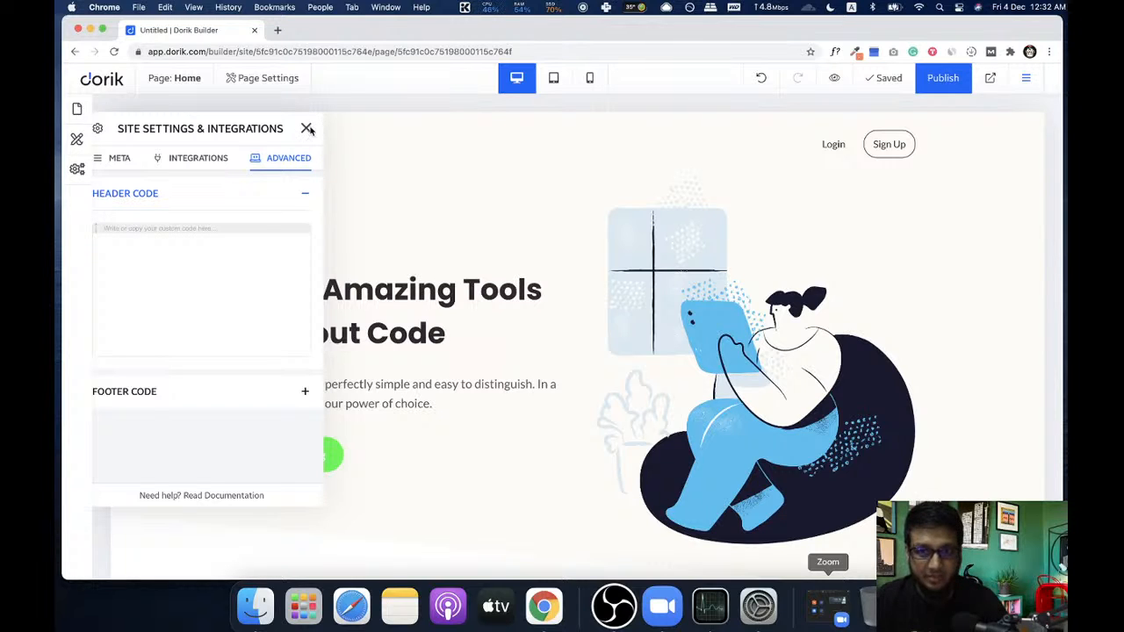
pyautogui.click(432, 307)
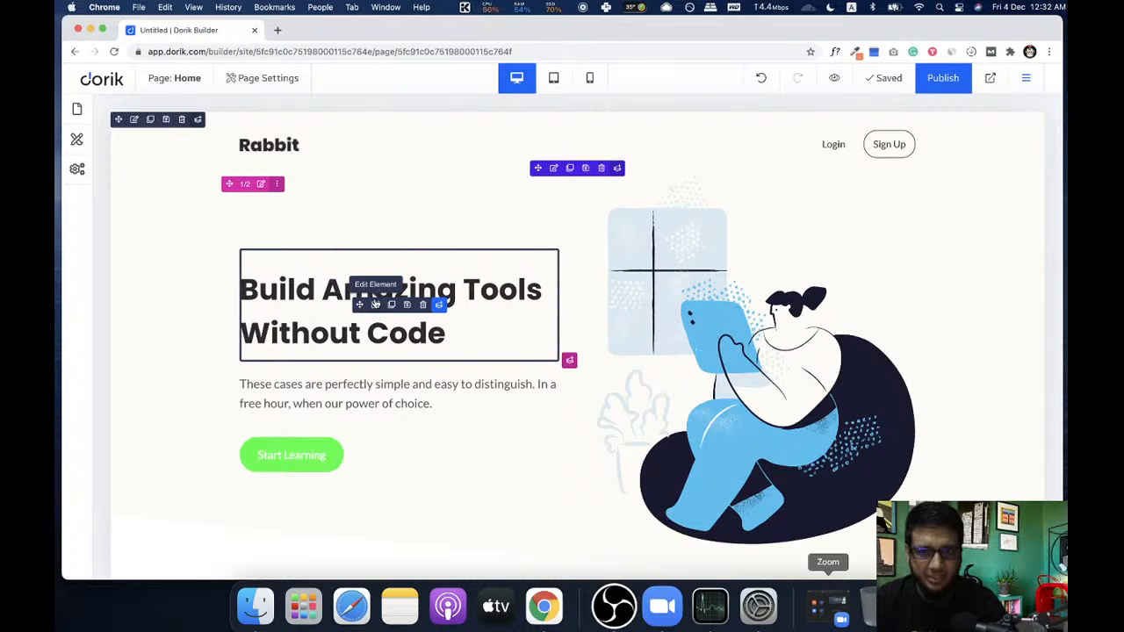
# - Examine the custom CSS fields in the advanced settings of the "Build Amazing Tools Without Code" title
pyautogui.click(375, 307)
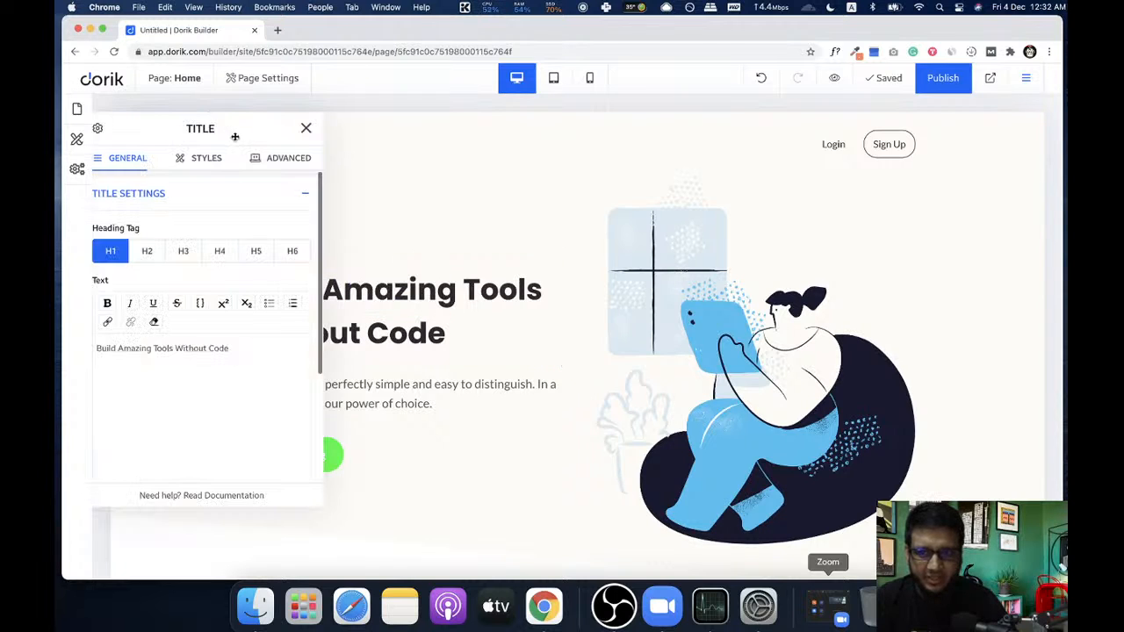
pyautogui.click(276, 159)
pyautogui.click(220, 413)
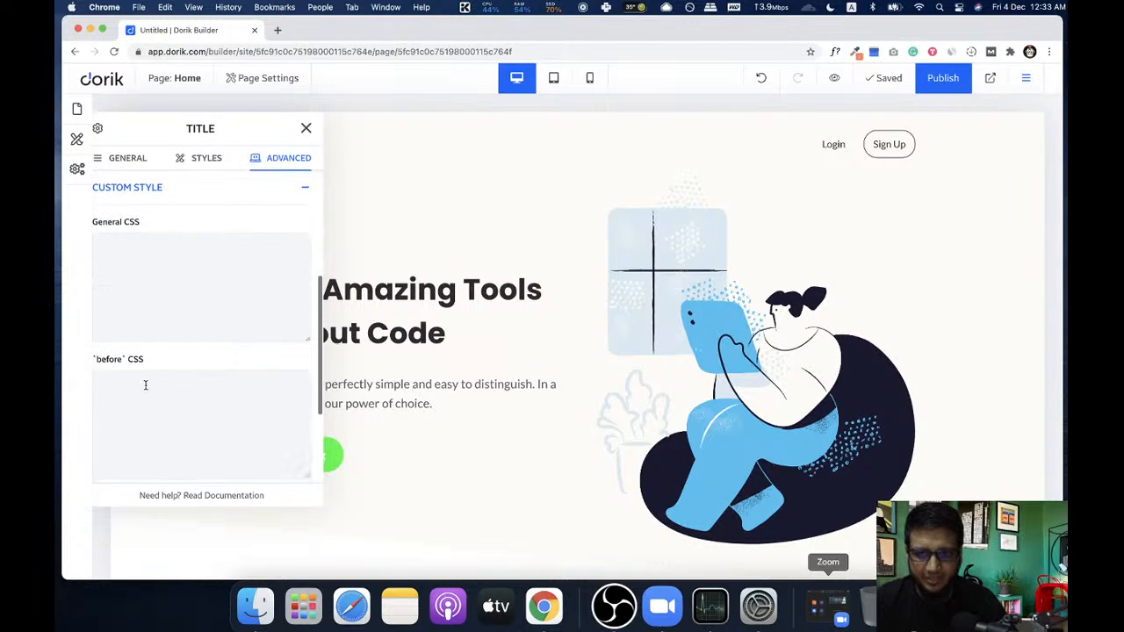
pyautogui.click(306, 129)
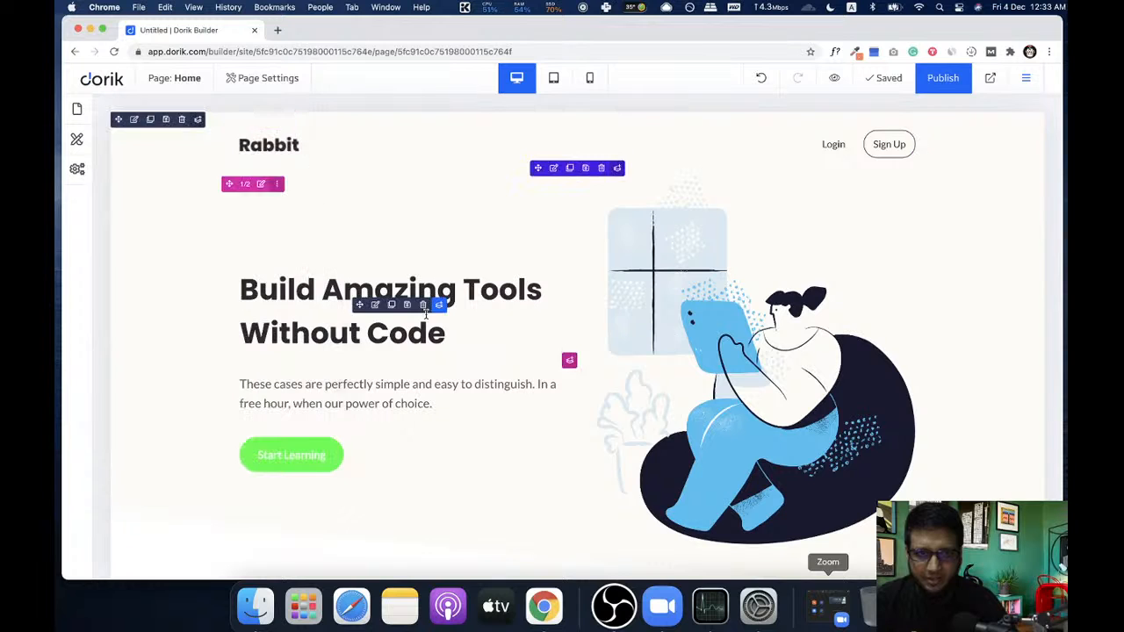
pyautogui.scroll(-3, 566, 321)
pyautogui.scroll(-3, 421, 392)
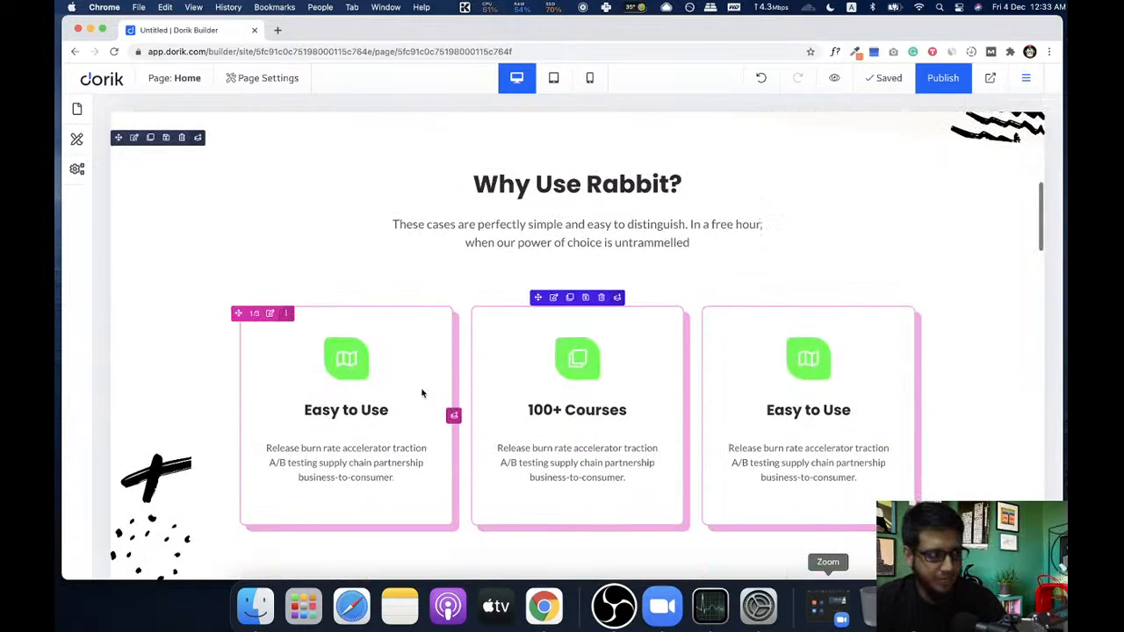
pyautogui.scroll(5, 422, 394)
# - View the header code field in the Home page's advanced settings and close the page settings
pyautogui.click(263, 78)
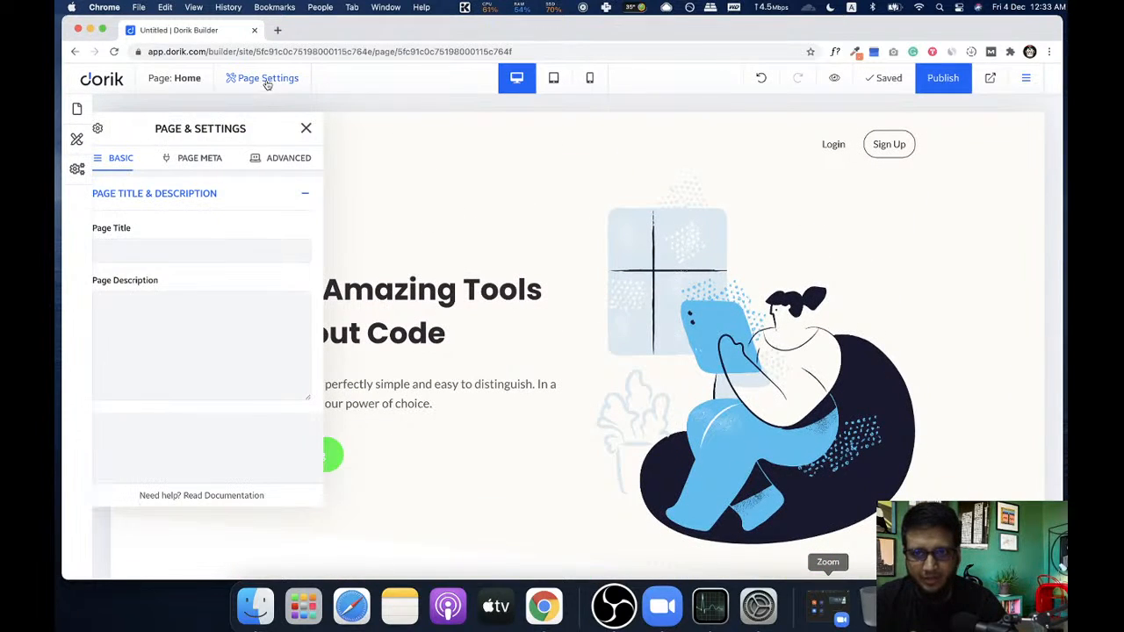
pyautogui.click(275, 159)
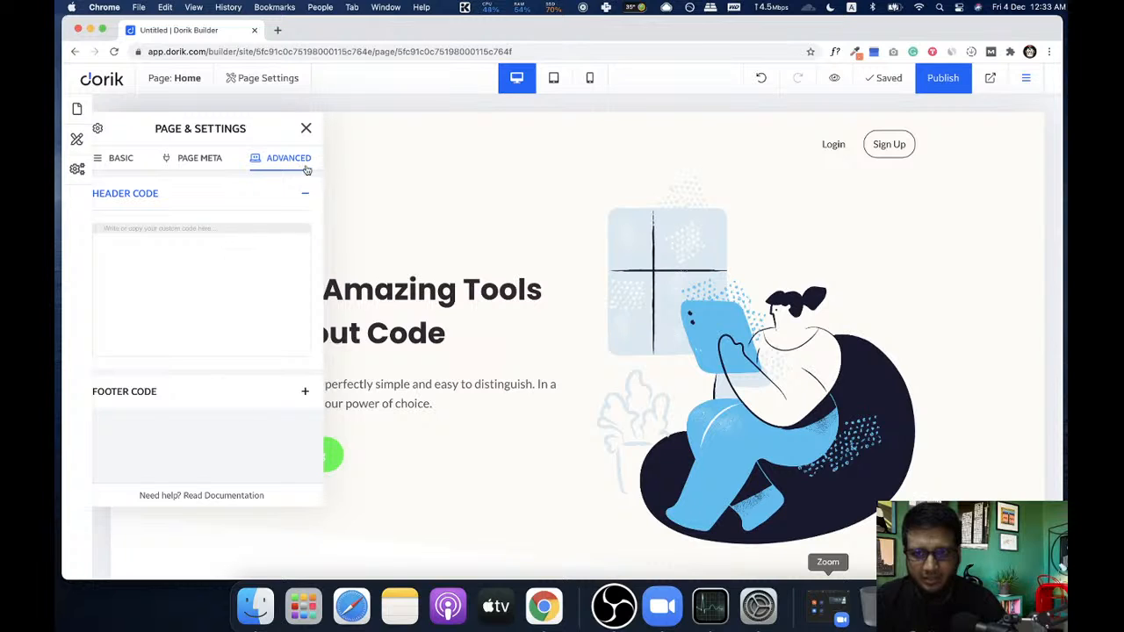
pyautogui.click(308, 129)
# - Duplicate the Home page in the site's page list and close the list
pyautogui.click(76, 109)
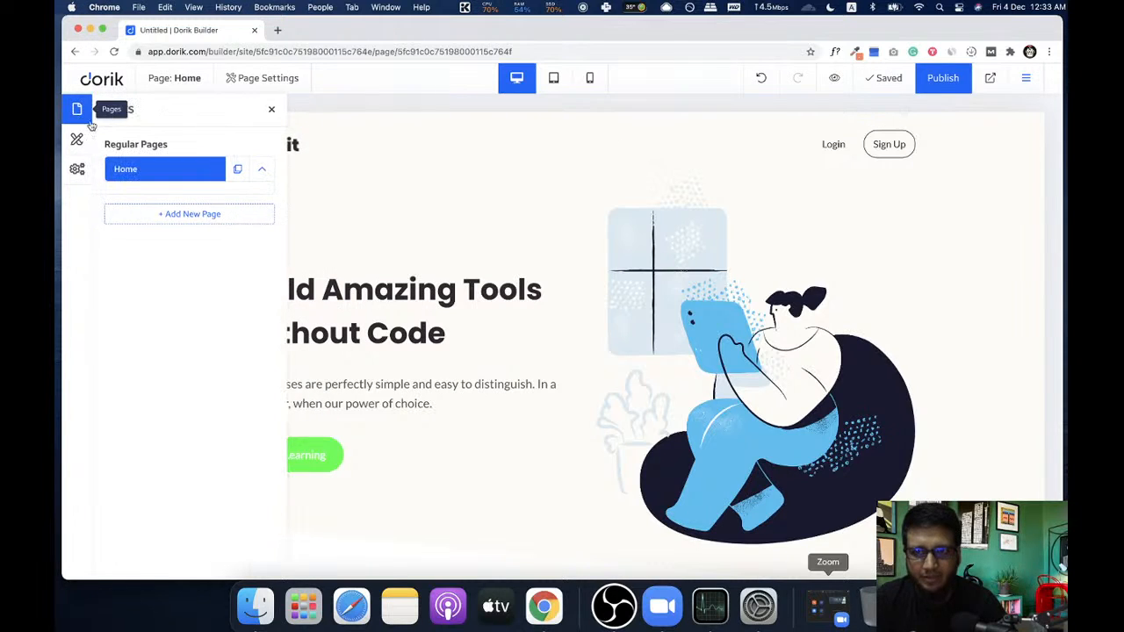
pyautogui.click(238, 170)
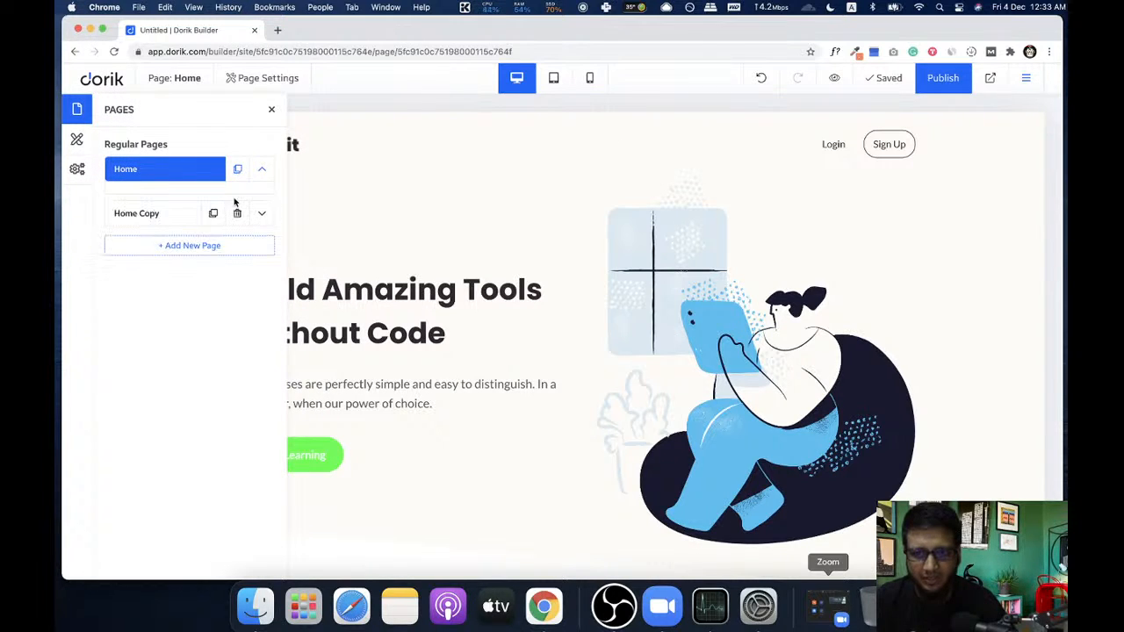
pyautogui.click(274, 110)
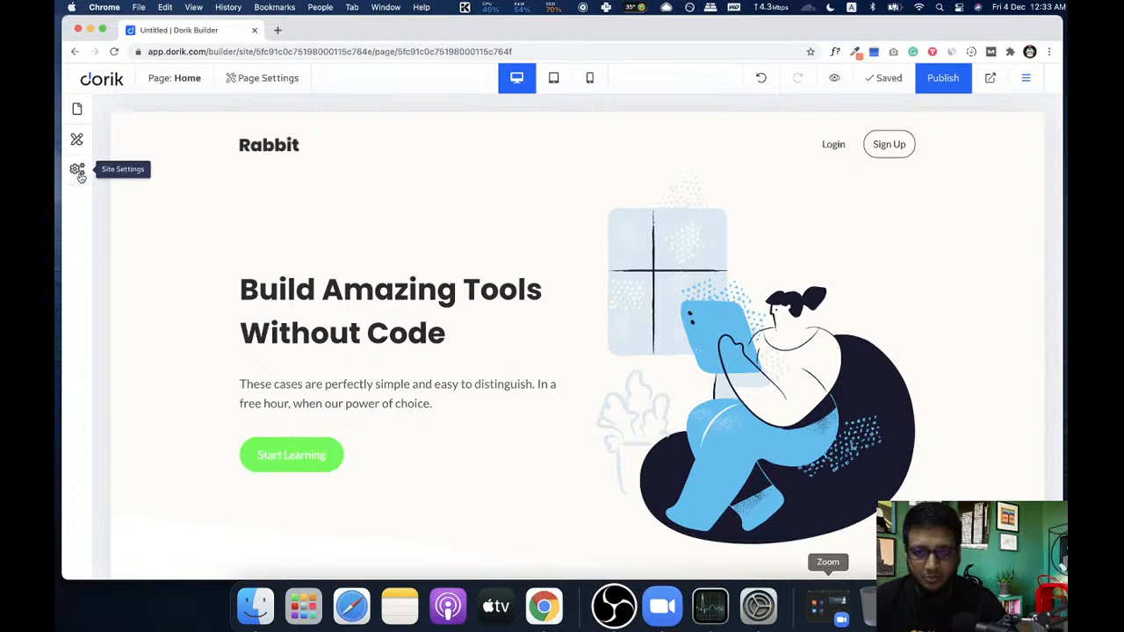
# - Examine the header code and footer code sections in the site-wide advanced settings, then close them
pyautogui.click(78, 171)
pyautogui.click(261, 162)
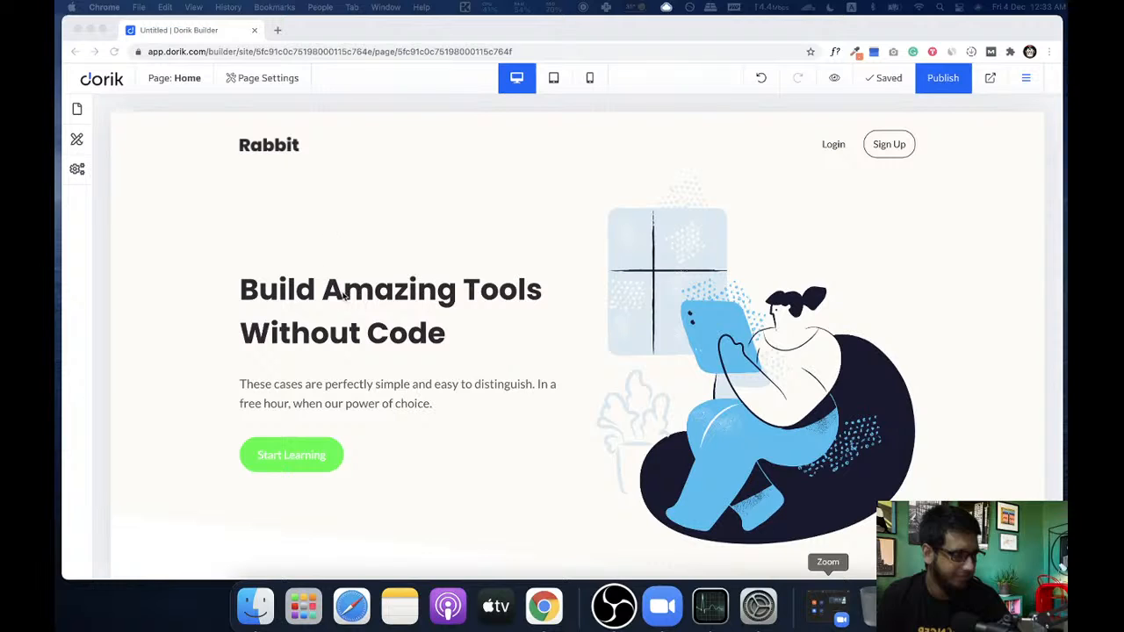
pyautogui.click(80, 173)
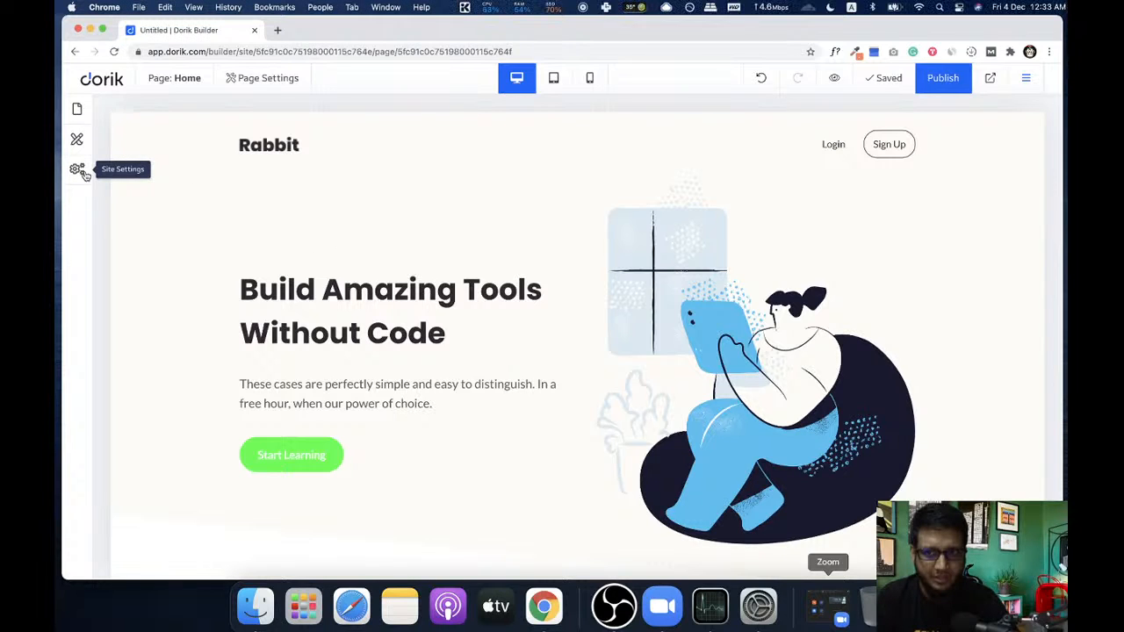
pyautogui.click(268, 160)
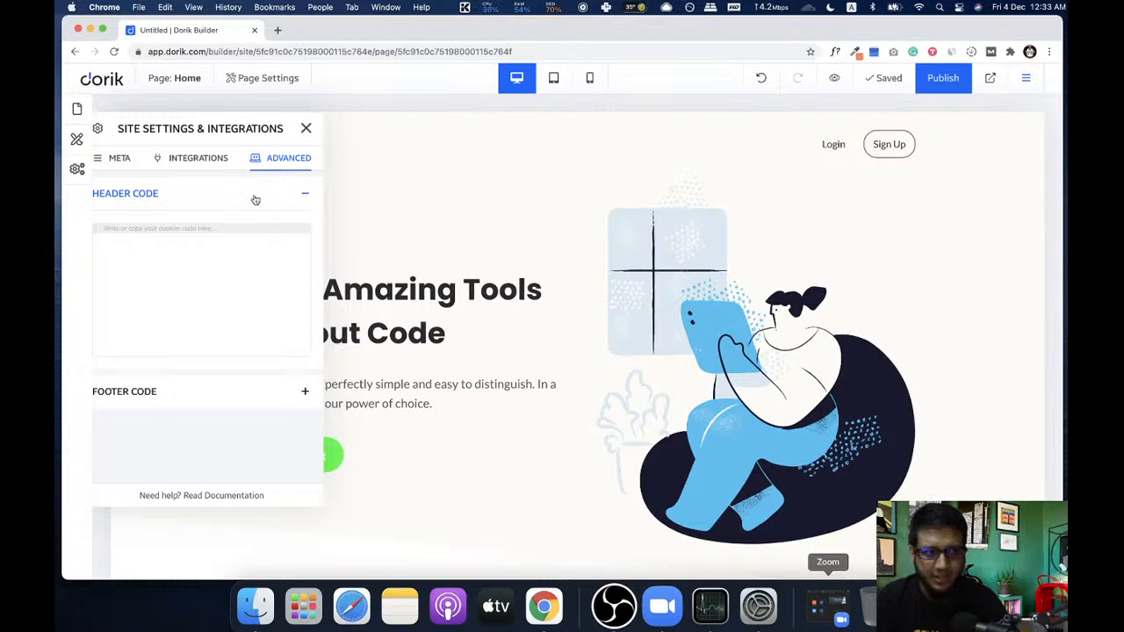
pyautogui.click(255, 200)
pyautogui.click(240, 205)
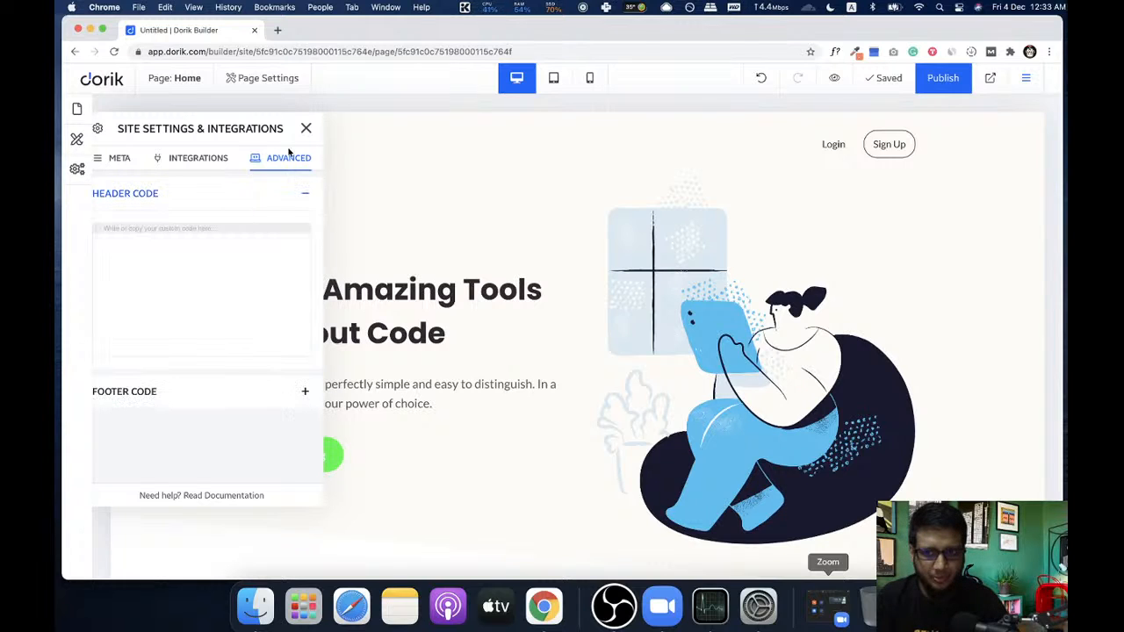
pyautogui.click(306, 128)
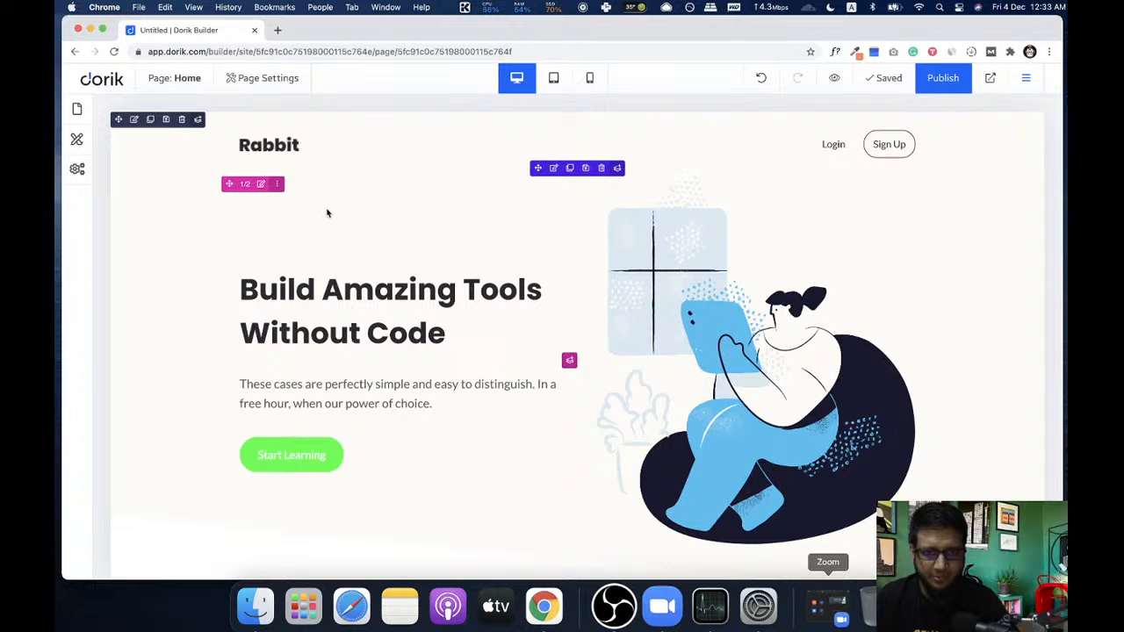
pyautogui.scroll(-1, 391, 351)
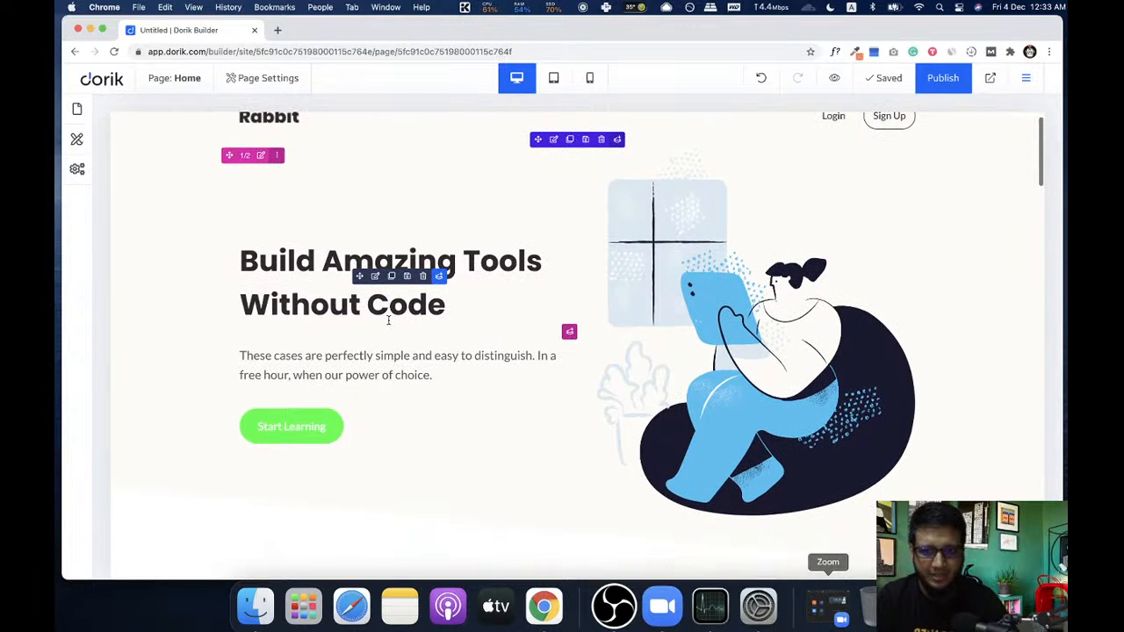
pyautogui.scroll(1, 343, 297)
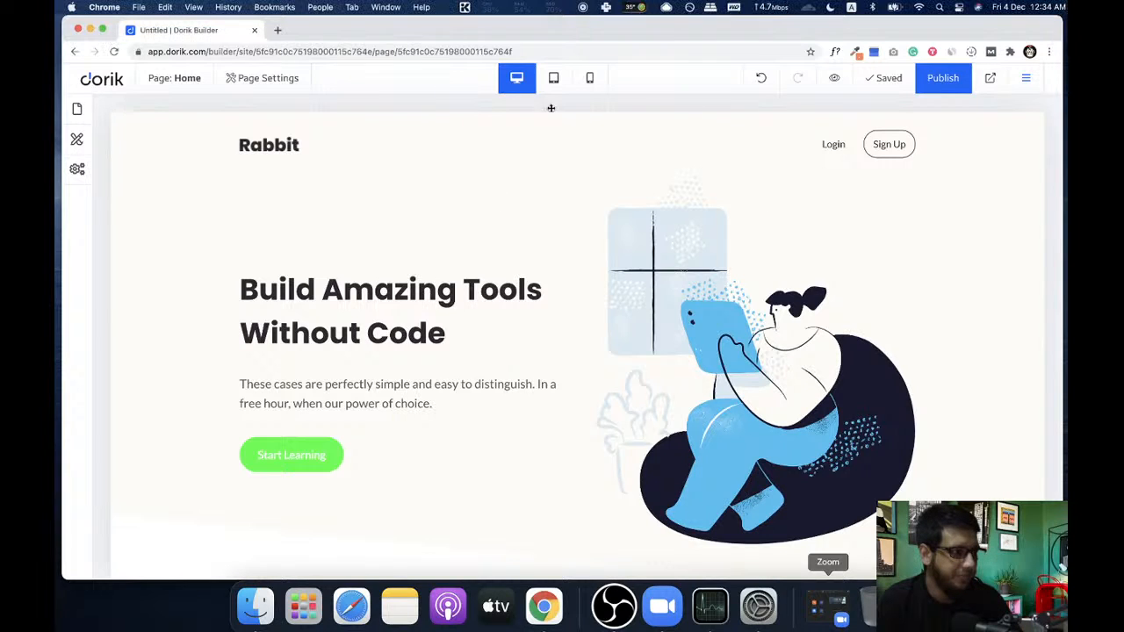
# - Switch to the mobile view and examine the toggle options in the navigation element's settings
pyautogui.click(594, 81)
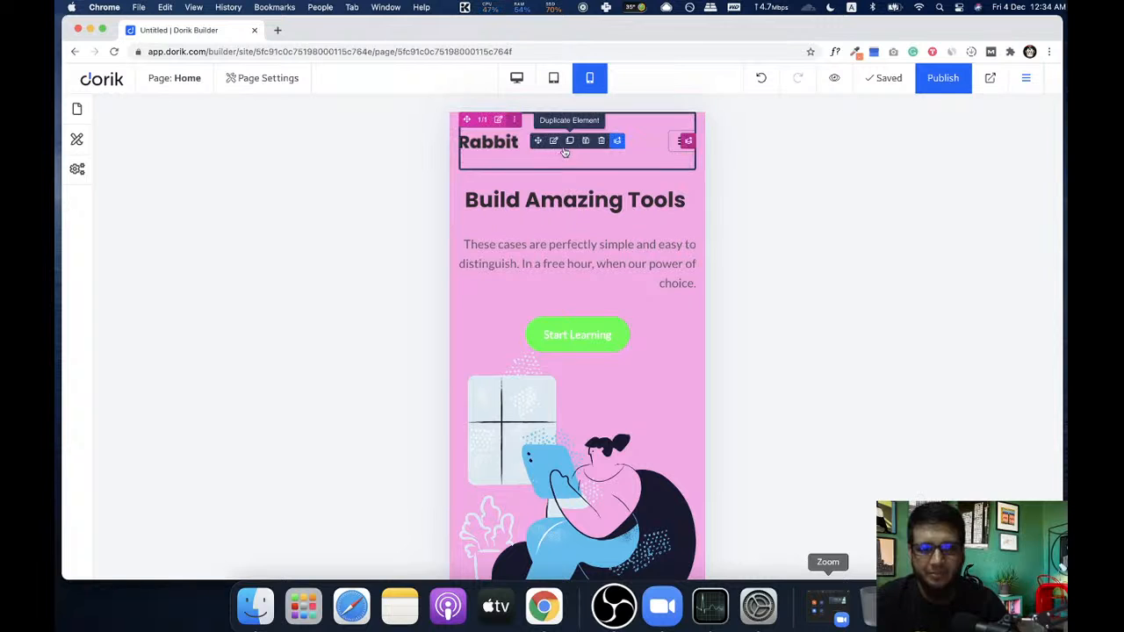
pyautogui.click(557, 144)
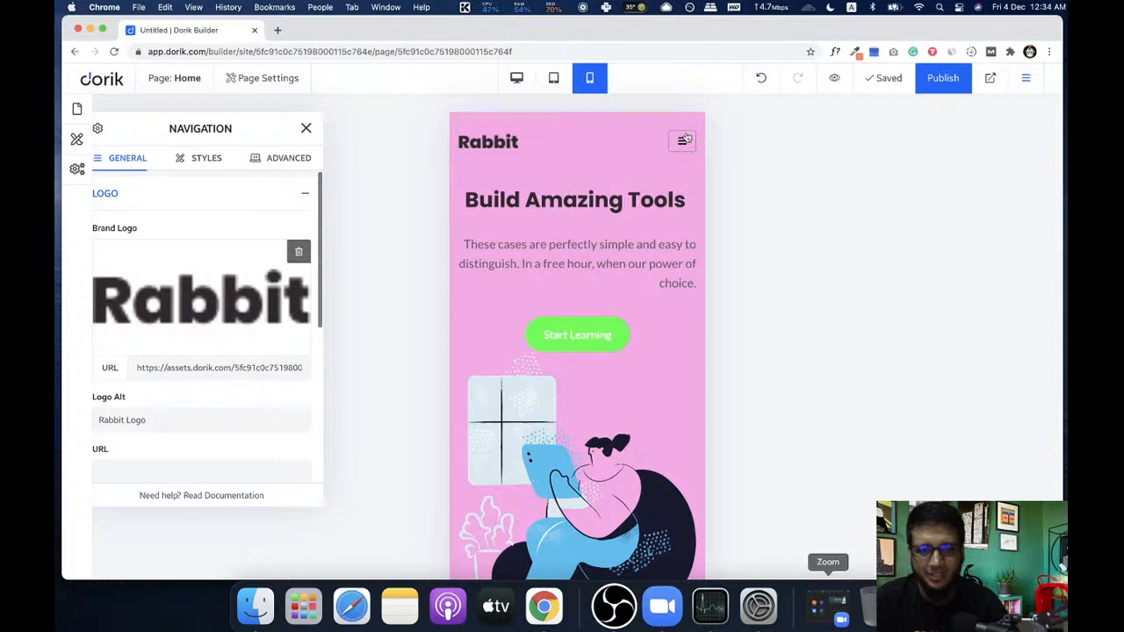
pyautogui.scroll(-5, 260, 337)
pyautogui.scroll(-3, 261, 336)
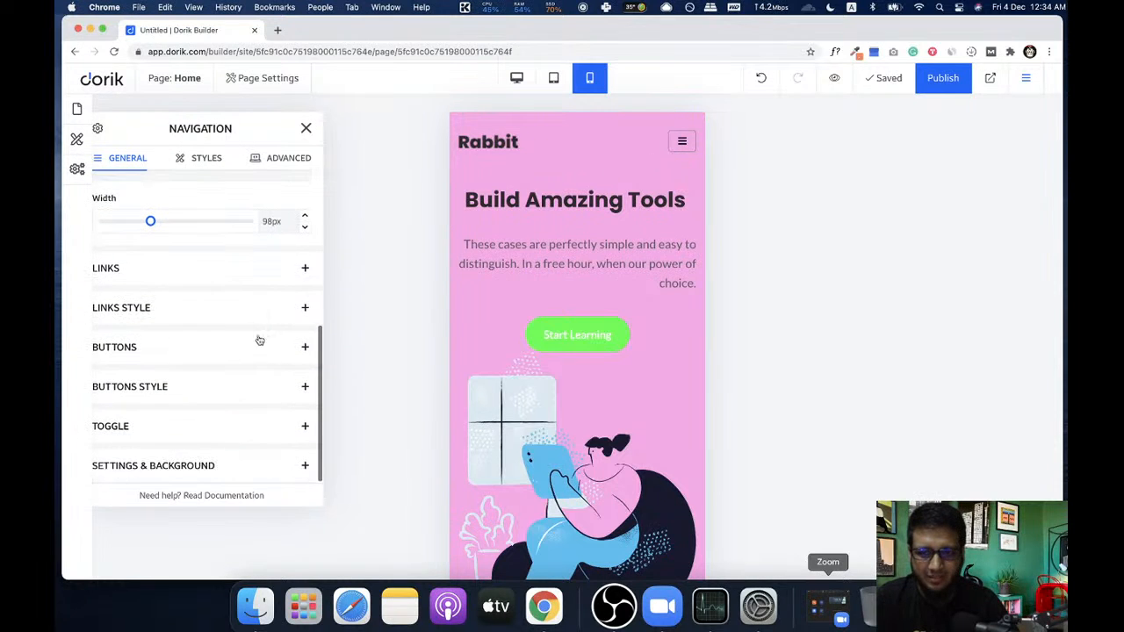
pyautogui.click(238, 430)
pyautogui.scroll(-5, 239, 434)
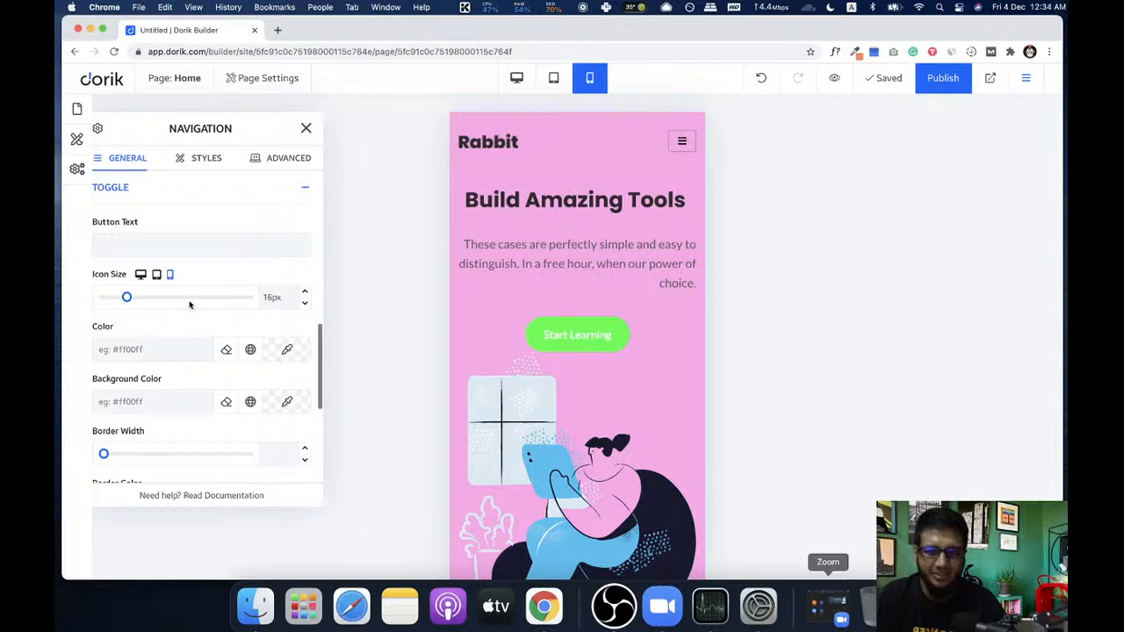
pyautogui.scroll(2, 183, 279)
pyautogui.scroll(-2, 230, 289)
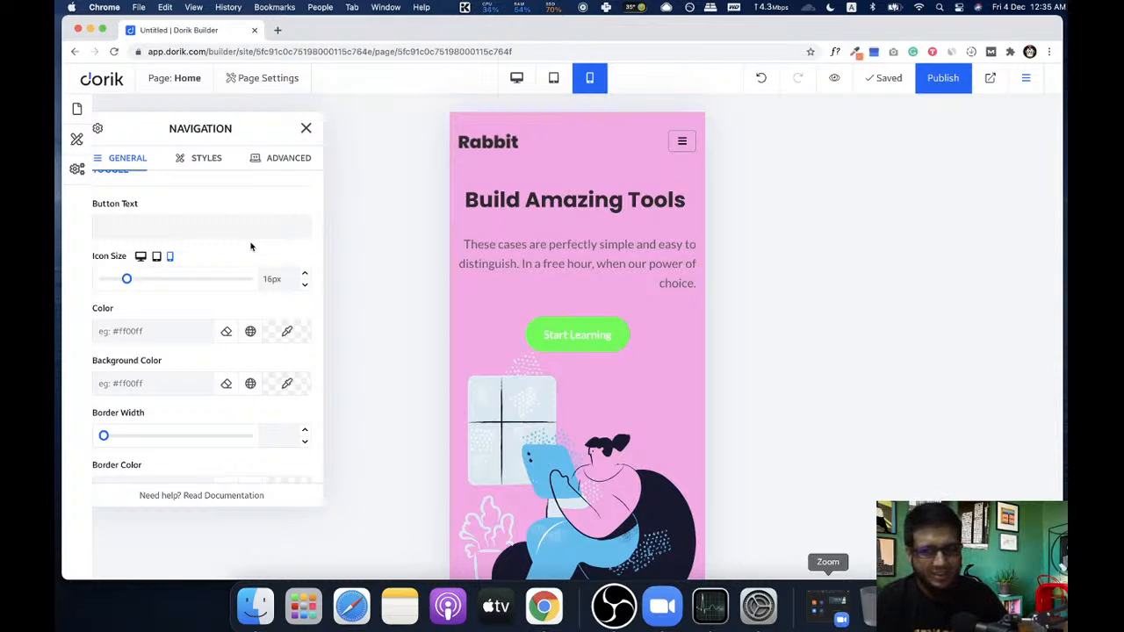
pyautogui.click(305, 130)
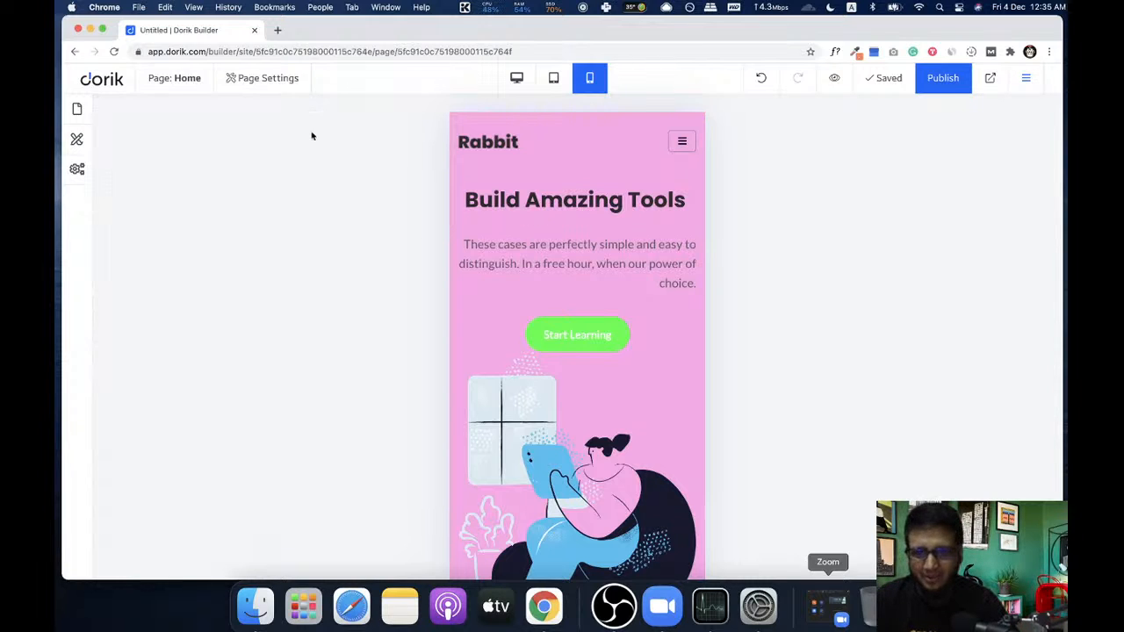
# - Expand and collapse the hamburger menu in the mobile view to check its contents
pyautogui.click(684, 140)
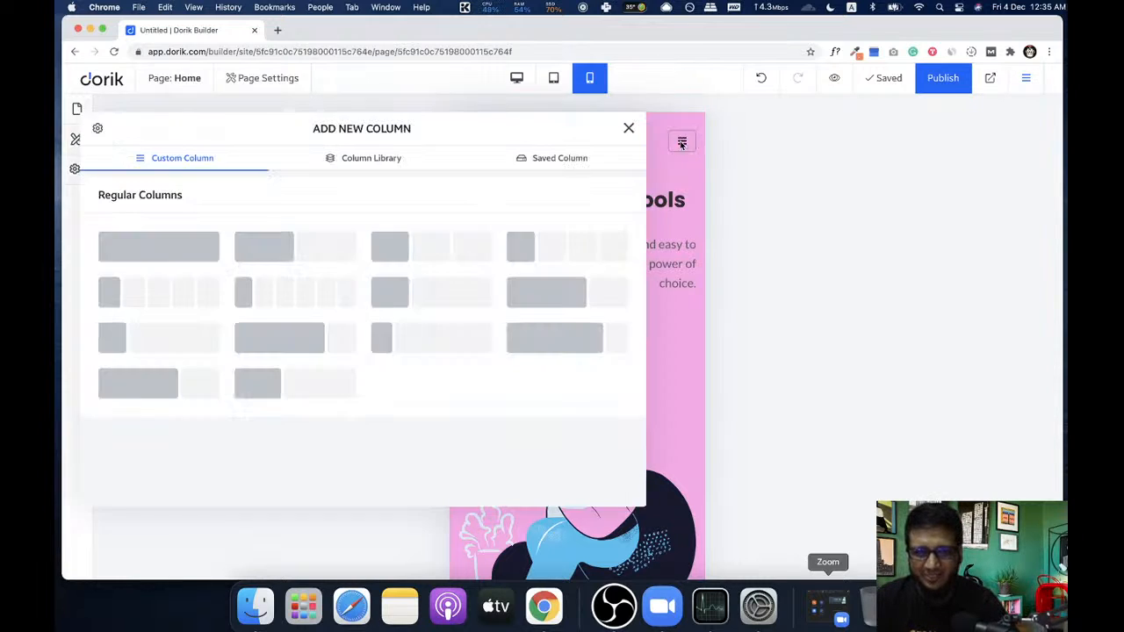
pyautogui.click(631, 130)
pyautogui.click(681, 140)
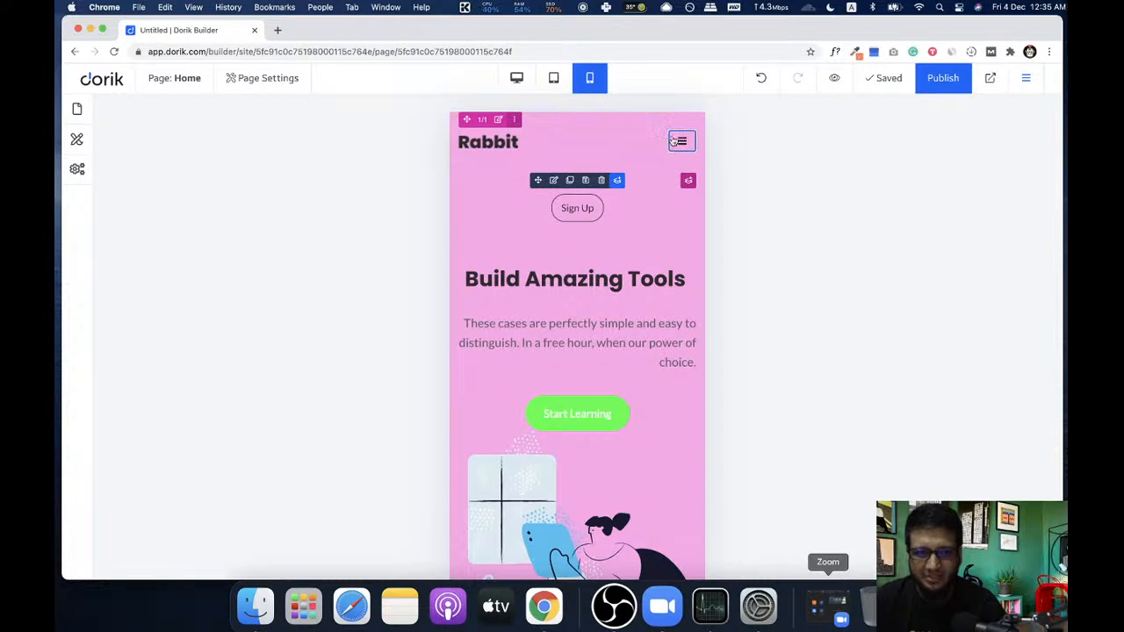
pyautogui.click(677, 143)
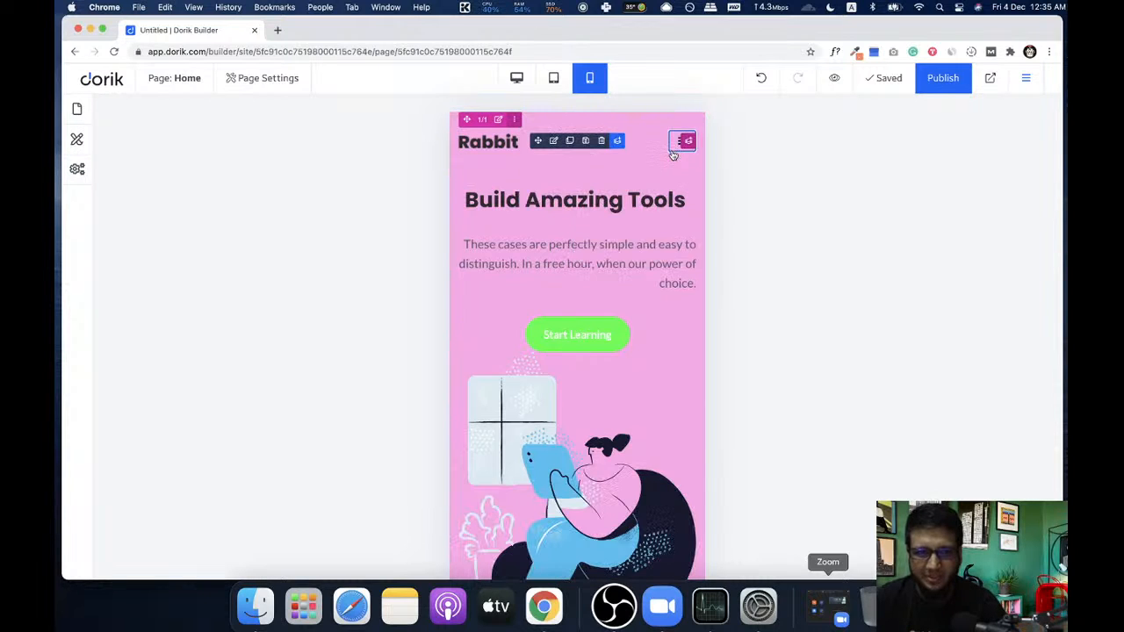
# - Reopen the navigation element's settings, collapse the logo section and view the list of setting groups
pyautogui.click(555, 140)
pyautogui.scroll(-3, 213, 278)
pyautogui.scroll(3, 185, 228)
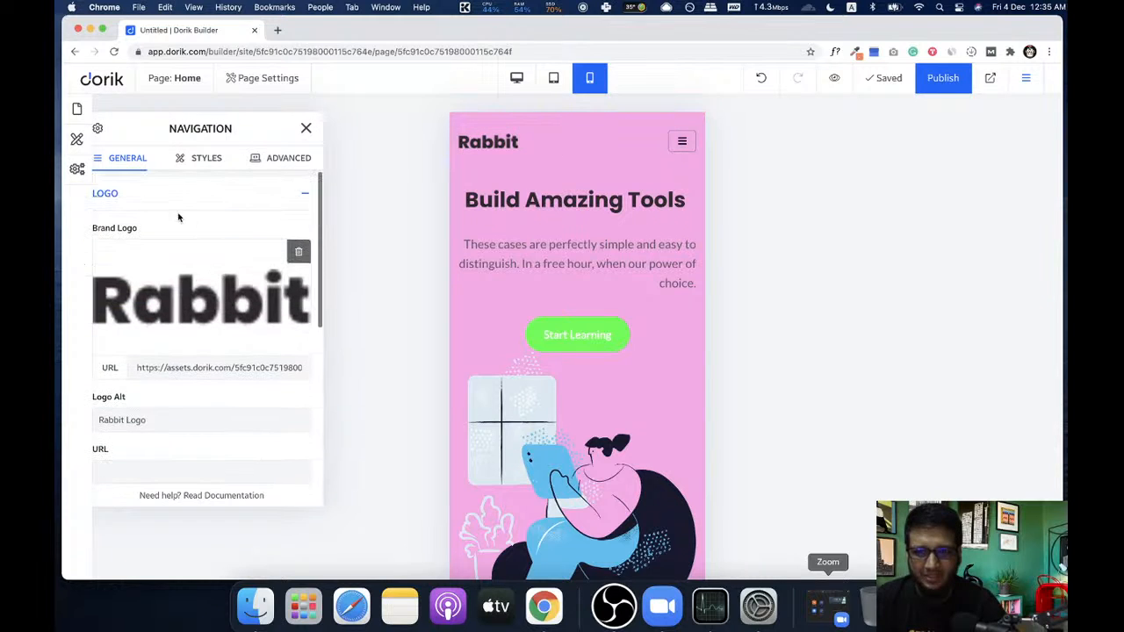
pyautogui.click(177, 200)
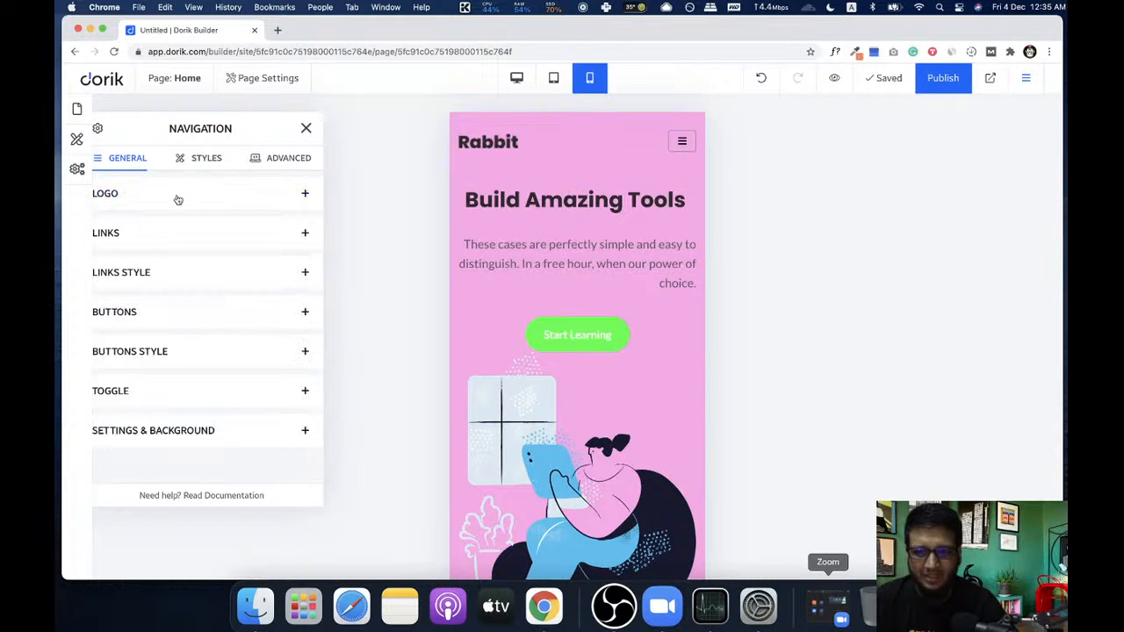
pyautogui.click(306, 129)
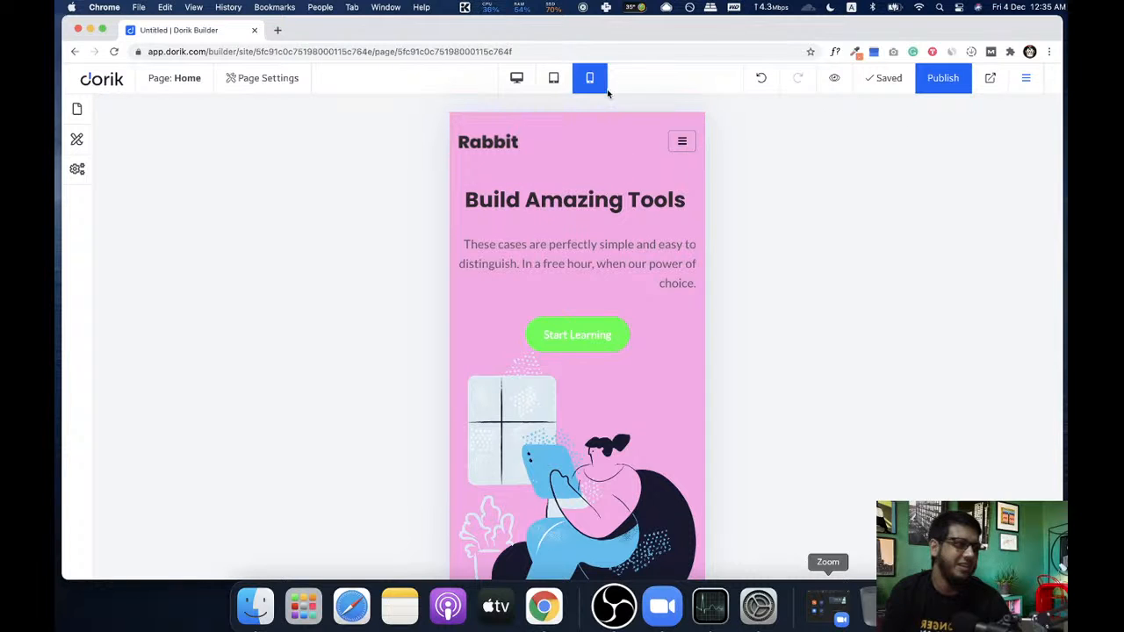
# - Return to the desktop view and review the hero and "Why Use Rabbit?" card sections
pyautogui.click(518, 78)
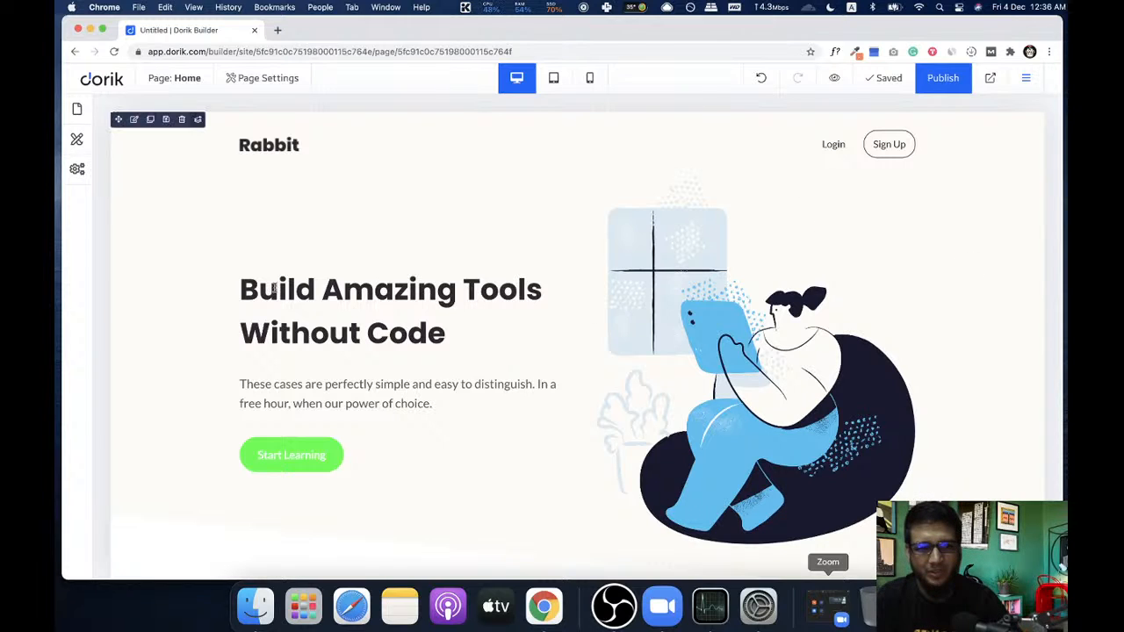
pyautogui.moveTo(338, 296)
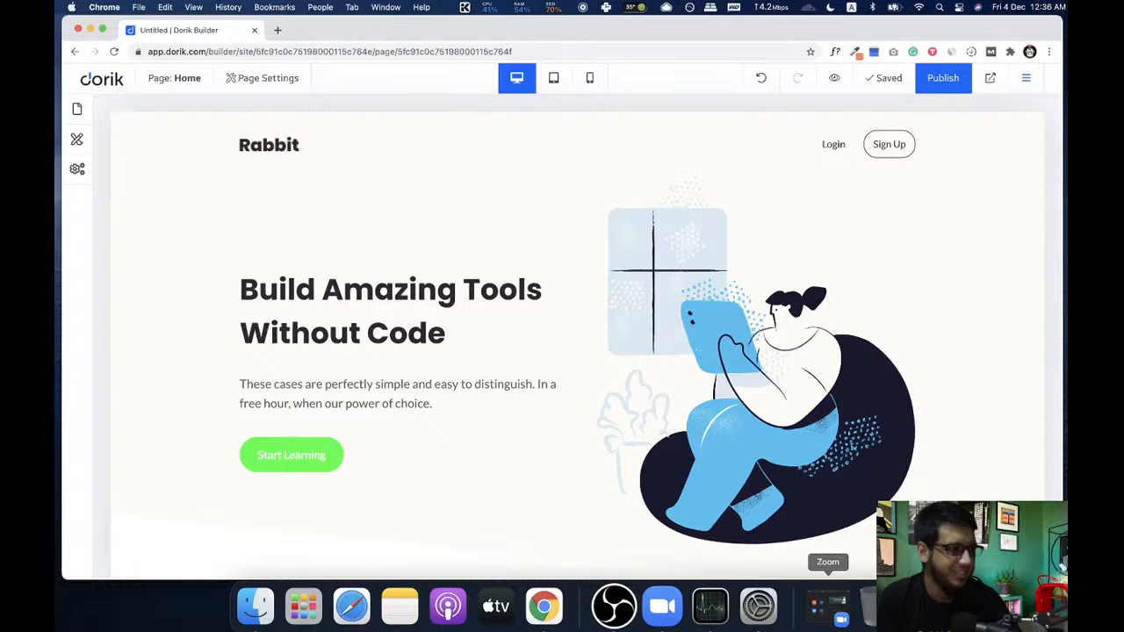
pyautogui.scroll(-1, 518, 290)
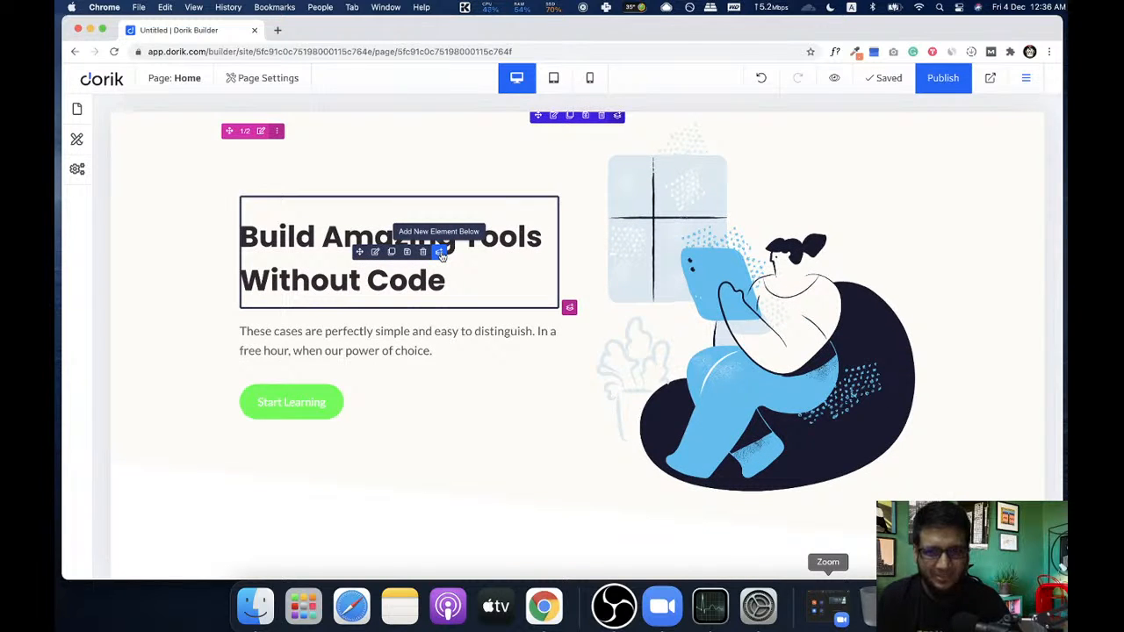
pyautogui.scroll(-2, 440, 289)
pyautogui.scroll(-7, 416, 309)
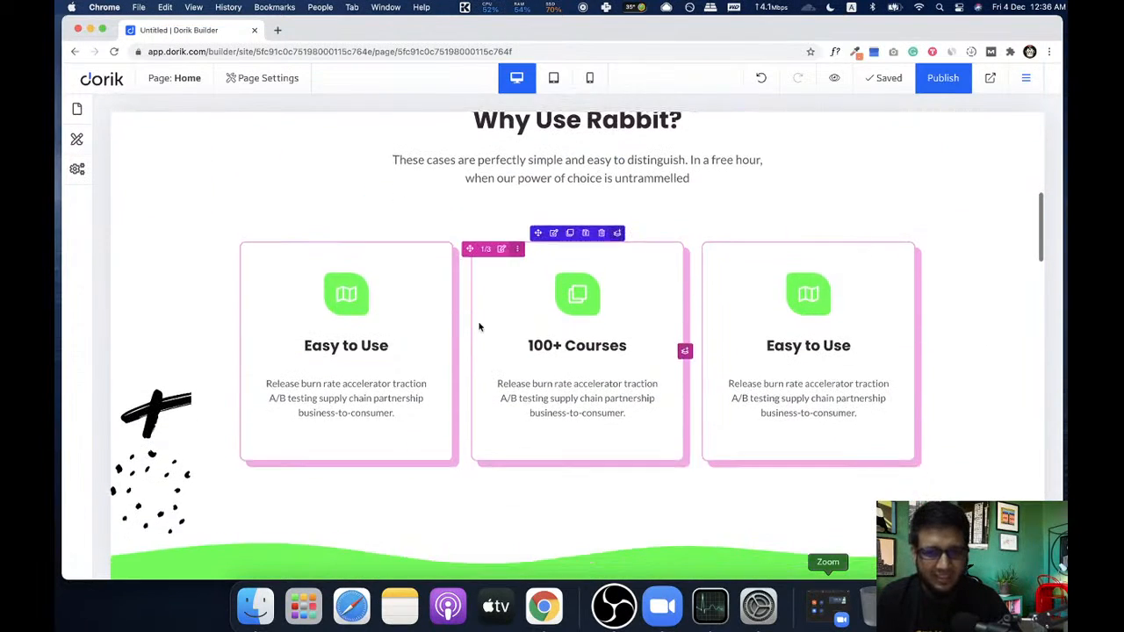
pyautogui.scroll(-1, 479, 327)
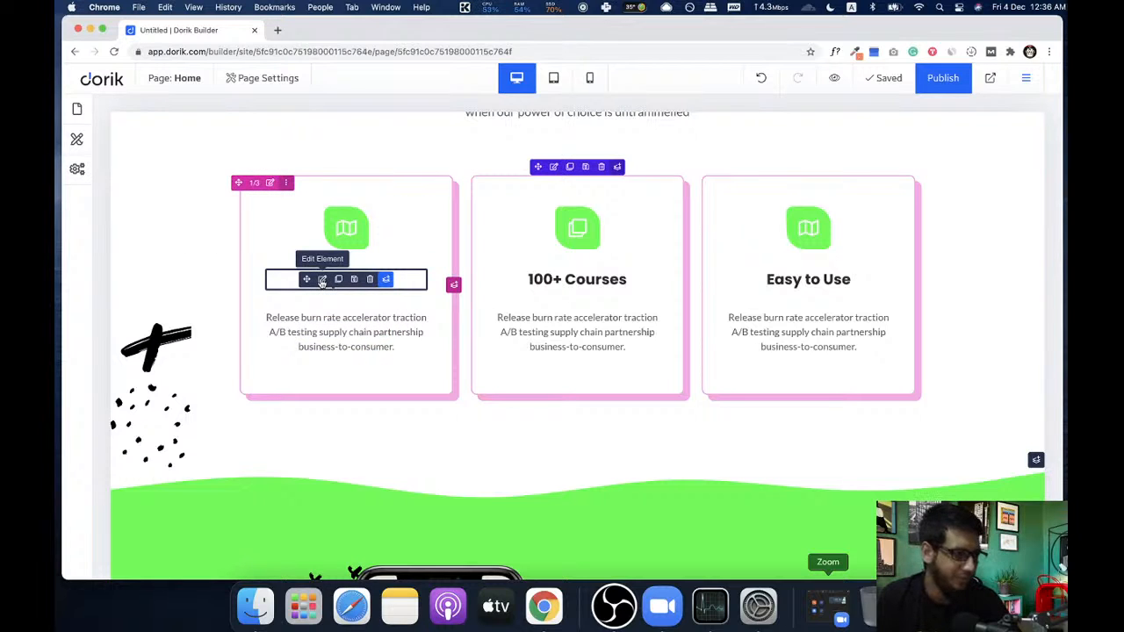
pyautogui.scroll(10, 410, 281)
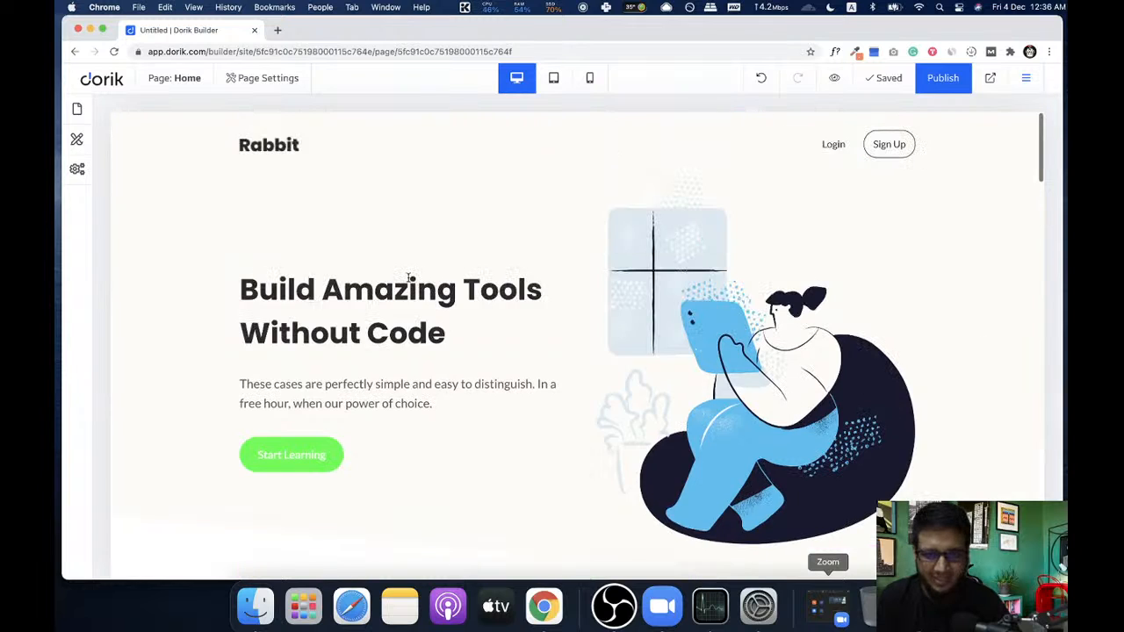
# - Examine the general element types that can be added below the navigation, then close the list without adding one
pyautogui.click(438, 267)
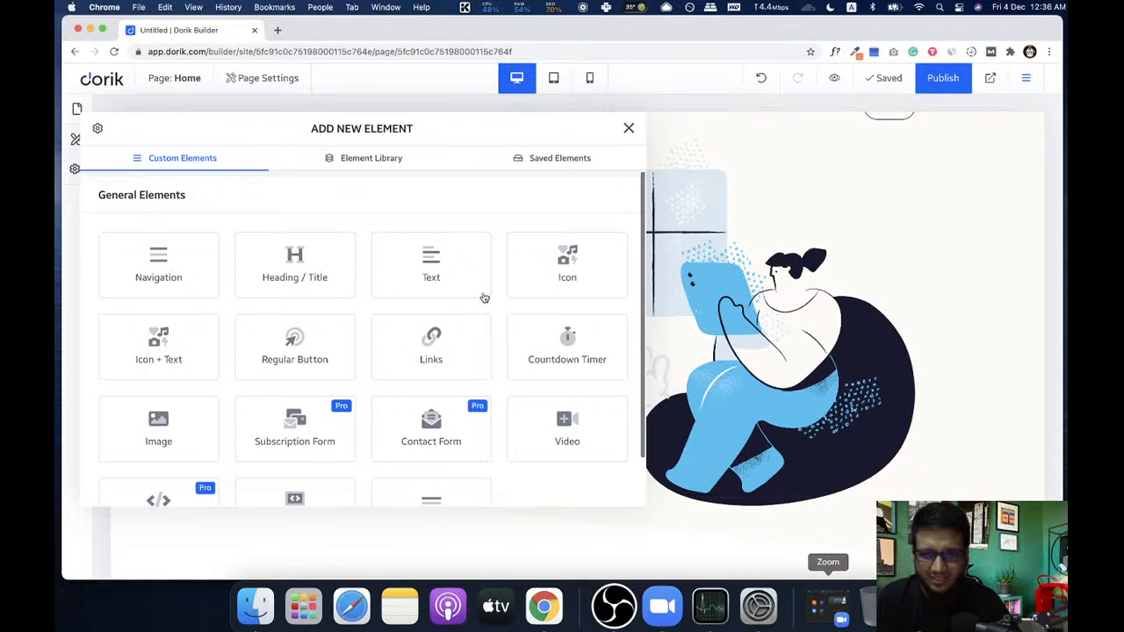
pyautogui.scroll(-1, 542, 358)
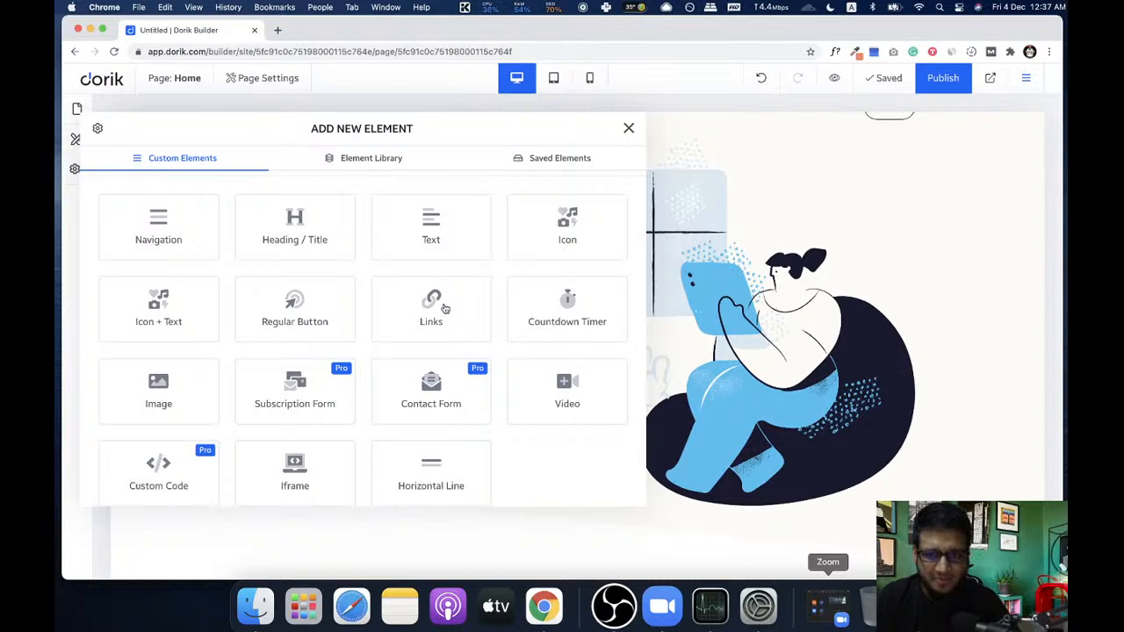
pyautogui.click(629, 128)
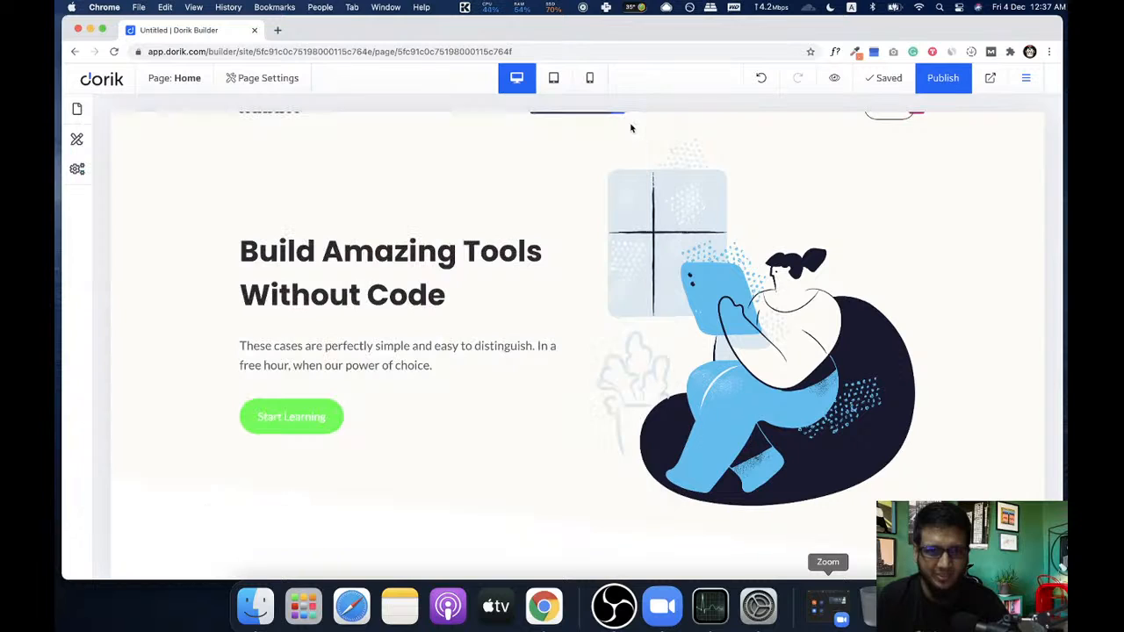